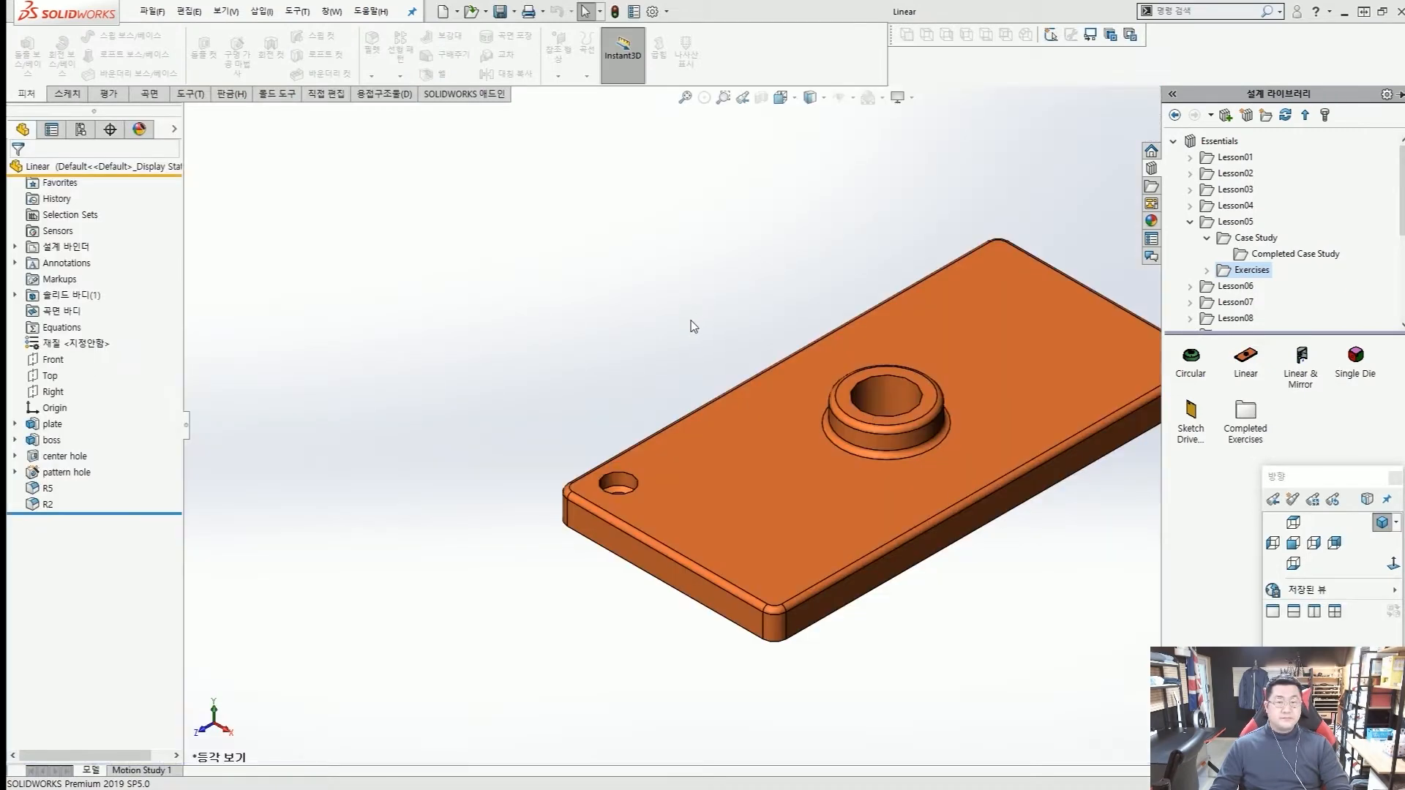
# Examine the plate and the counterbored pattern hole near its corner from several viewing angles.
pyautogui.click(695, 314)
pyautogui.scroll(3, 805, 339)
pyautogui.moveTo(807, 339); pyautogui.dragTo(847, 390, button='middle')
pyautogui.scroll(8, 727, 461)
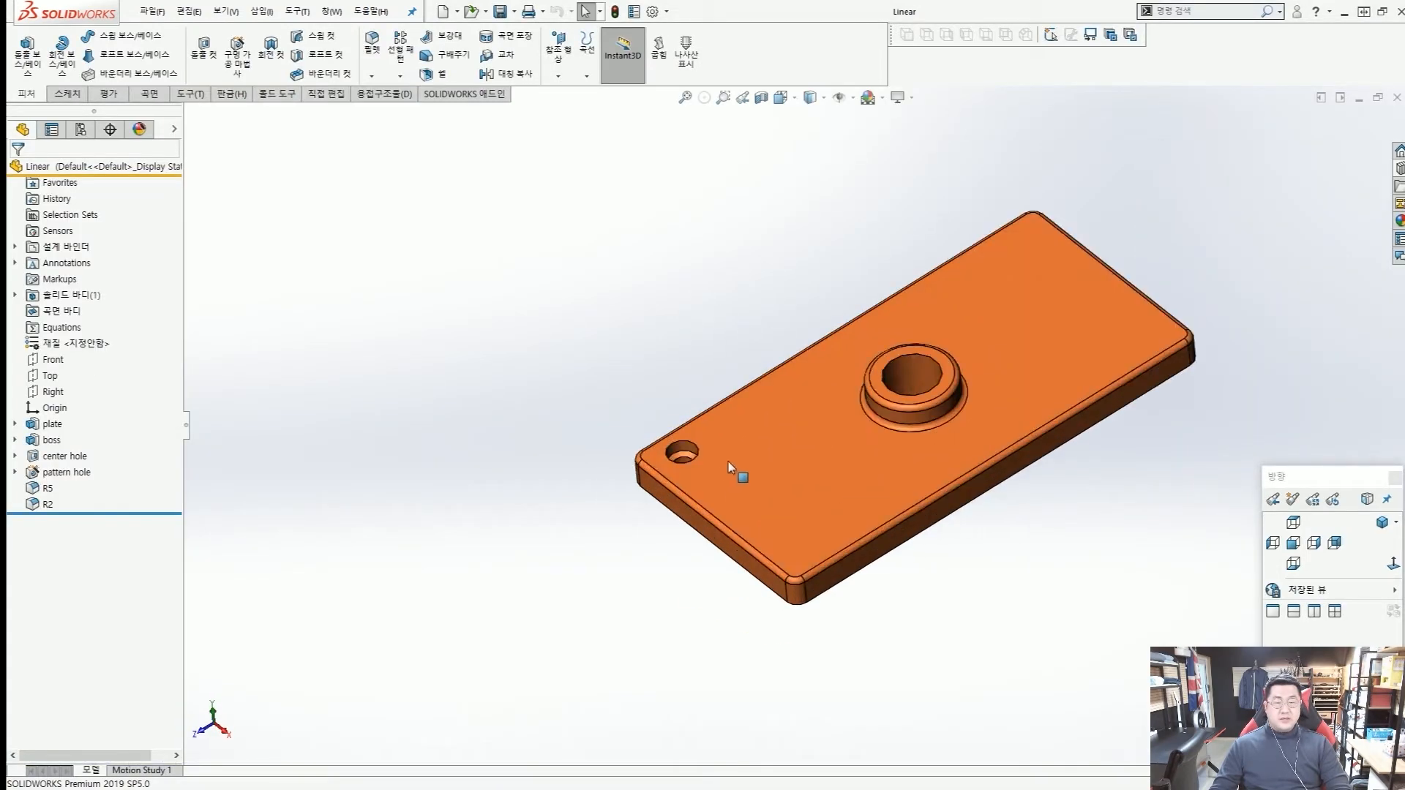
pyautogui.click(630, 410)
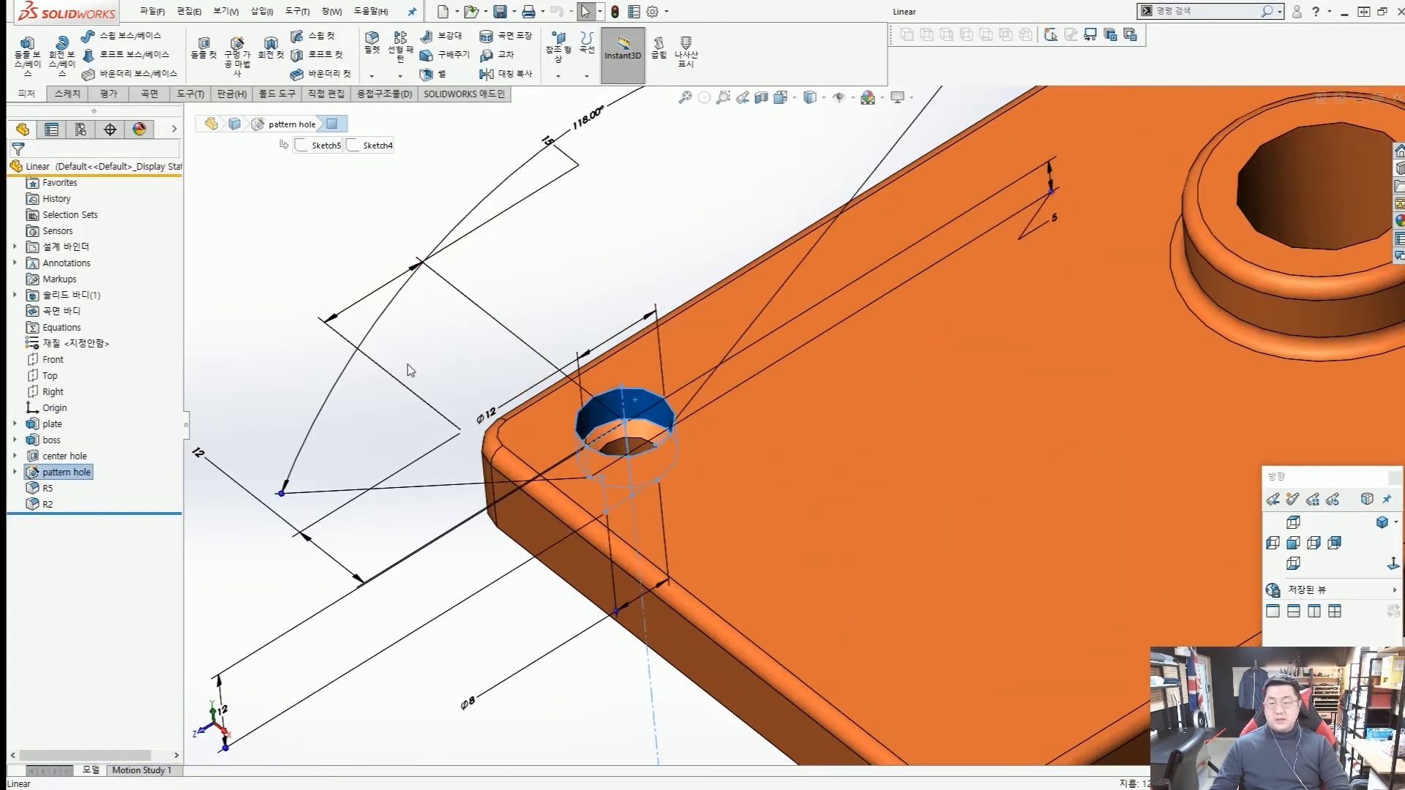
pyautogui.click(364, 278)
pyautogui.moveTo(504, 304); pyautogui.dragTo(614, 387, button='middle')
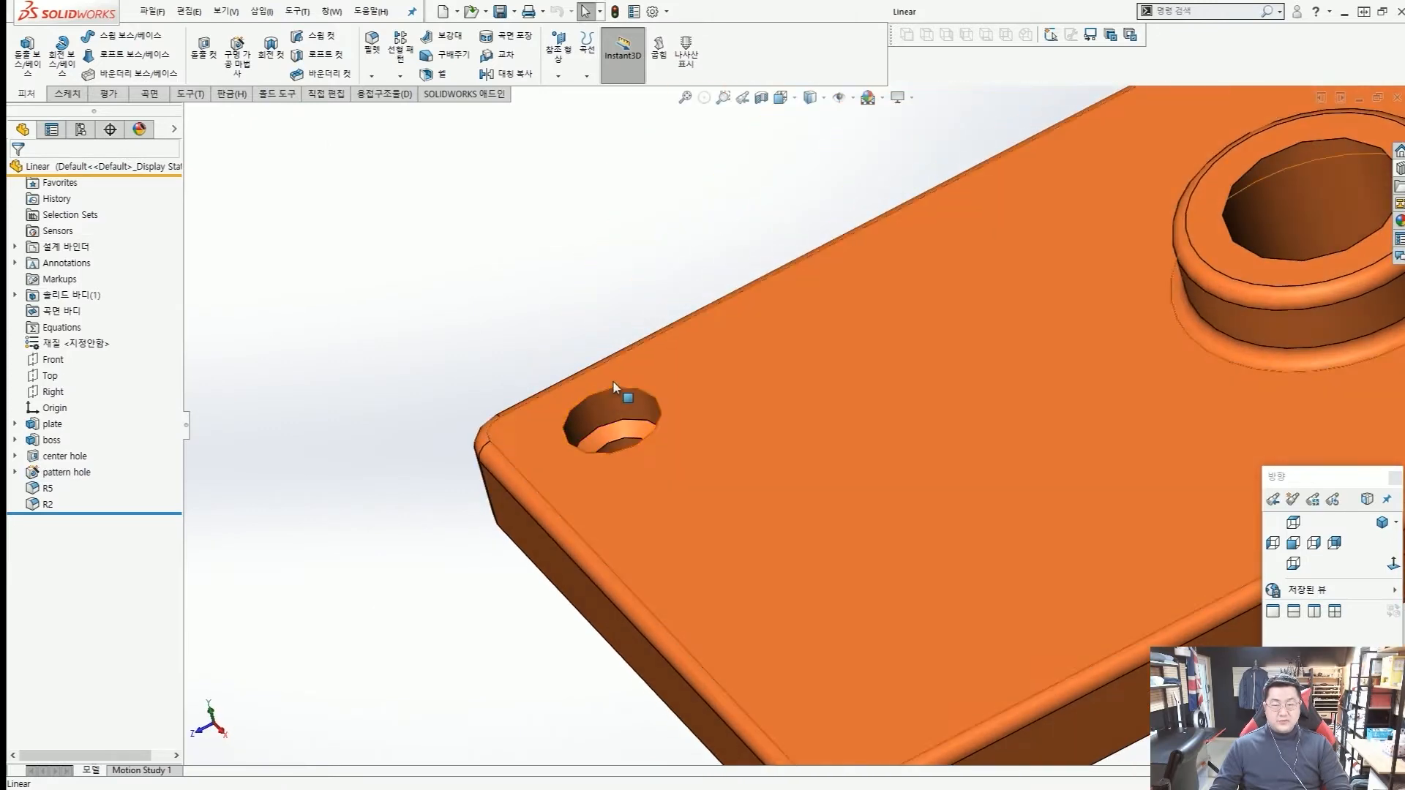
pyautogui.scroll(-5, 905, 351)
pyautogui.moveTo(904, 352)
pyautogui.mouseDown(button='middle')
pyautogui.moveTo(1018, 362)
pyautogui.moveTo(940, 402)
pyautogui.moveTo(926, 344)
pyautogui.mouseUp(button='middle')
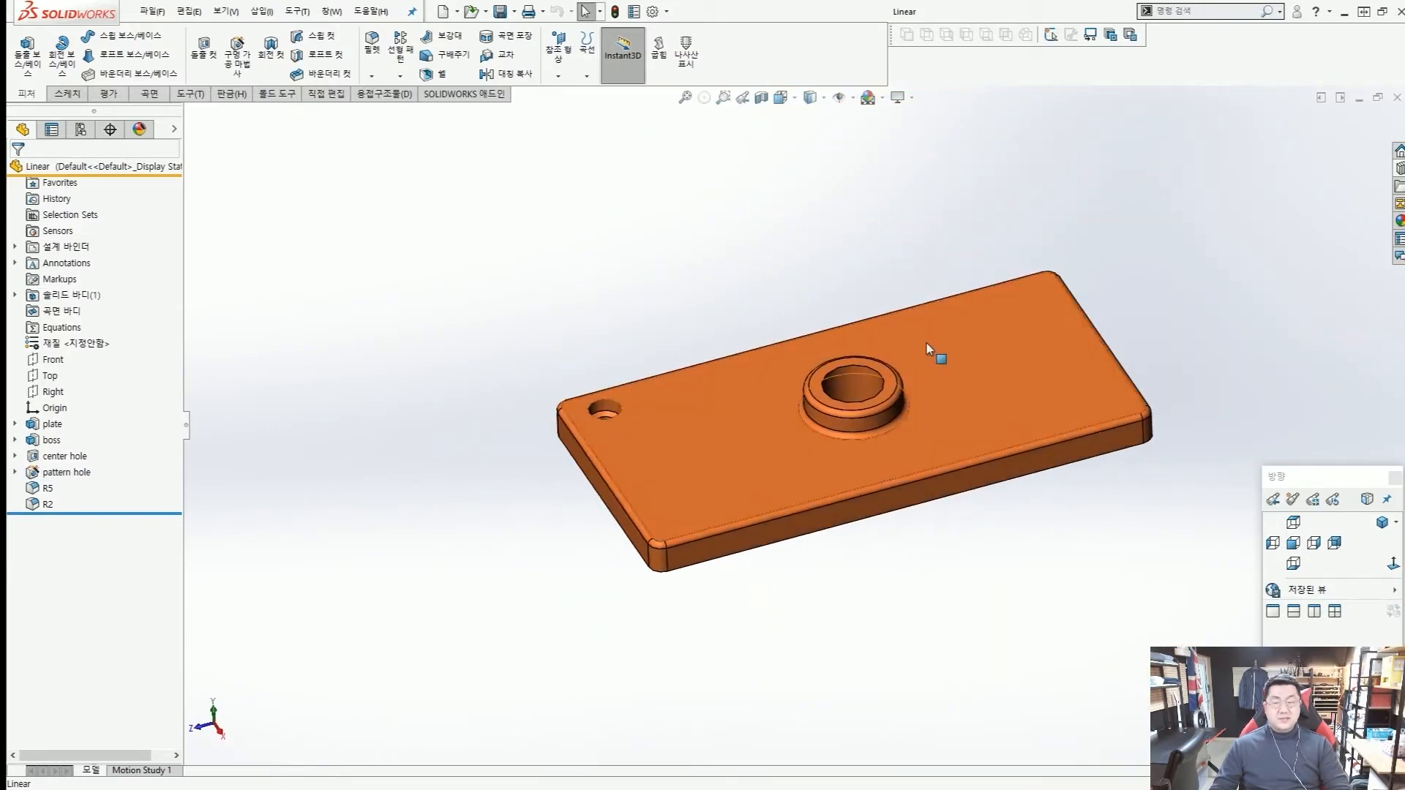
pyautogui.scroll(2, 644, 406)
pyautogui.hotkey('ctrl', '1')
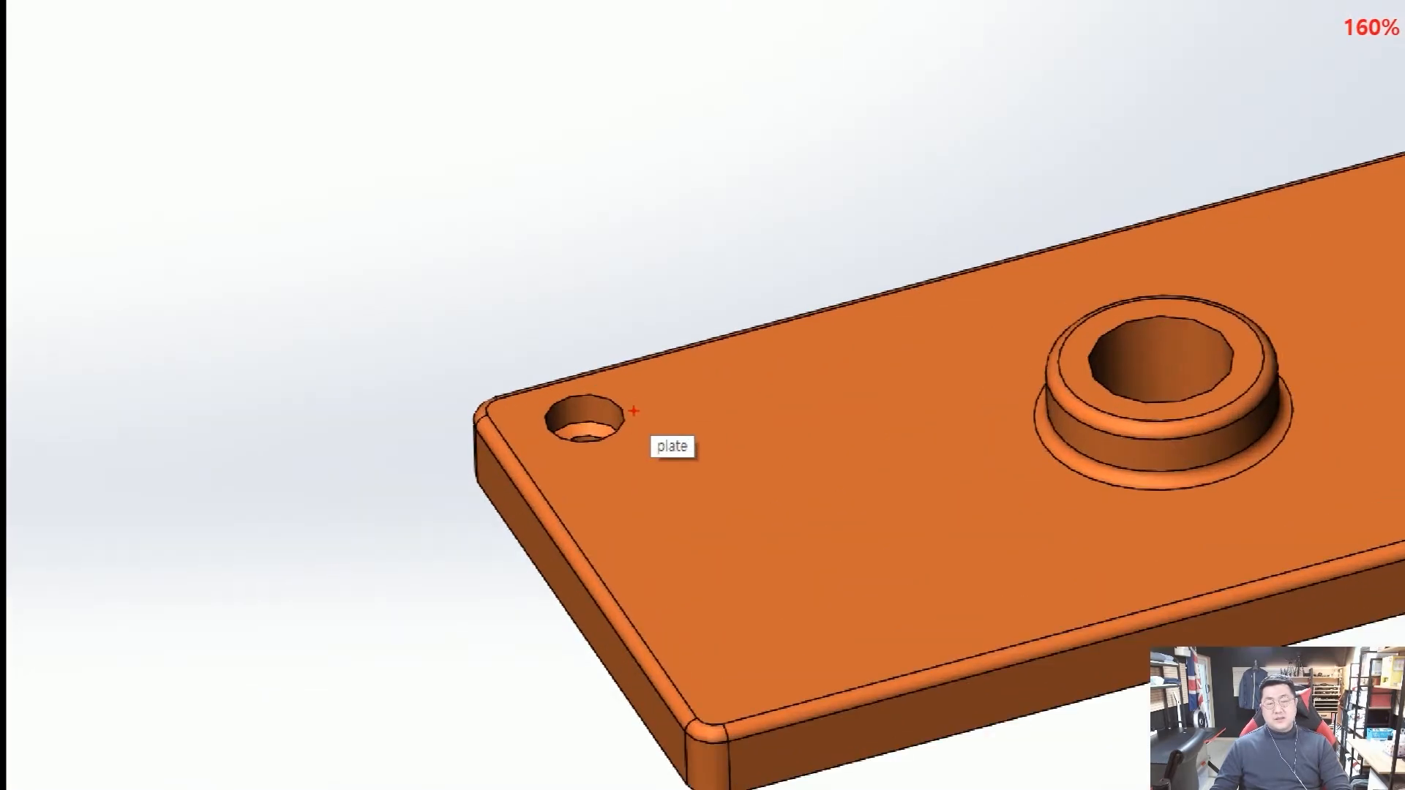
pyautogui.moveTo(552, 416)
pyautogui.mouseDown()
pyautogui.moveTo(619, 453)
pyautogui.moveTo(557, 407)
pyautogui.mouseUp()
pyautogui.press('Escape')
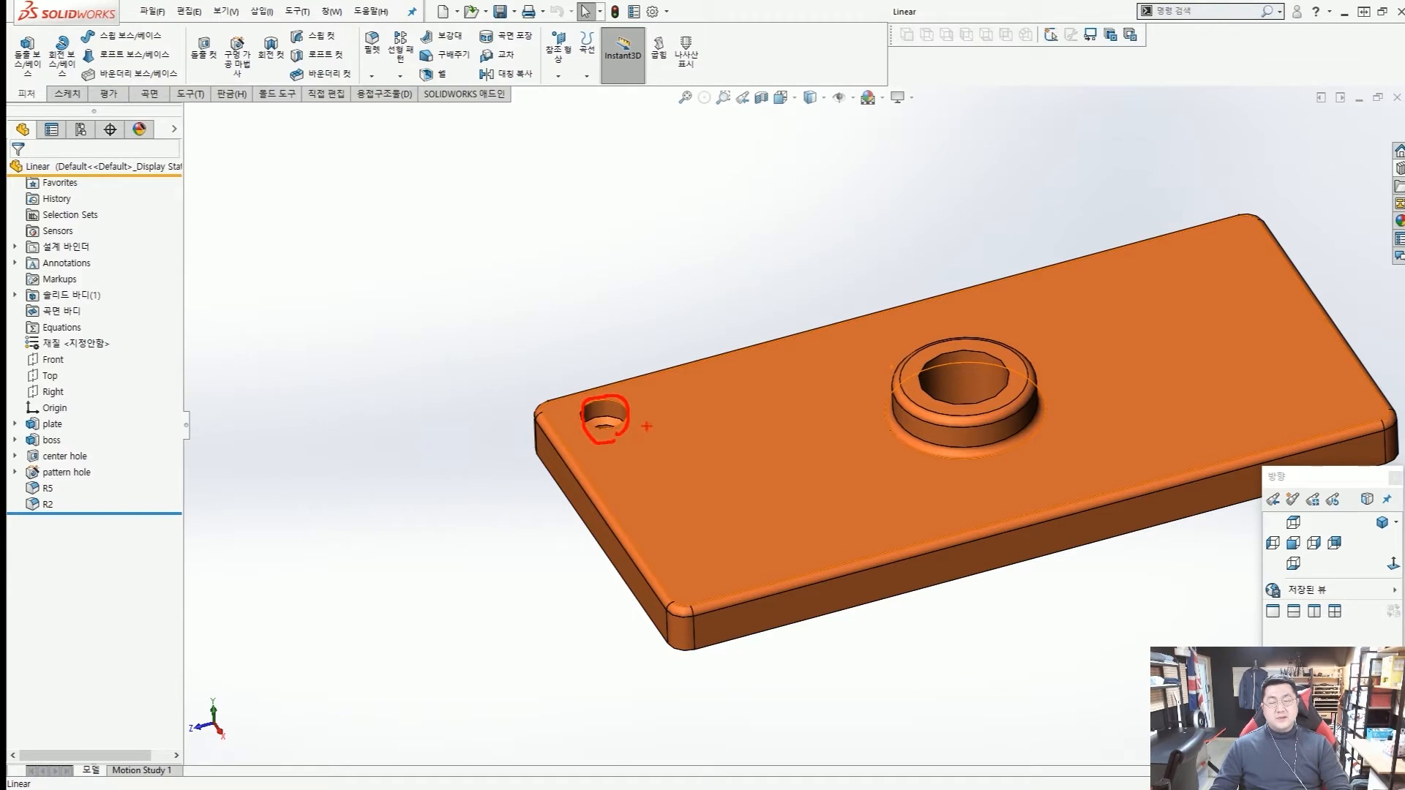
pyautogui.moveTo(675, 419); pyautogui.dragTo(840, 364)
pyautogui.moveTo(930, 335); pyautogui.dragTo(989, 317)
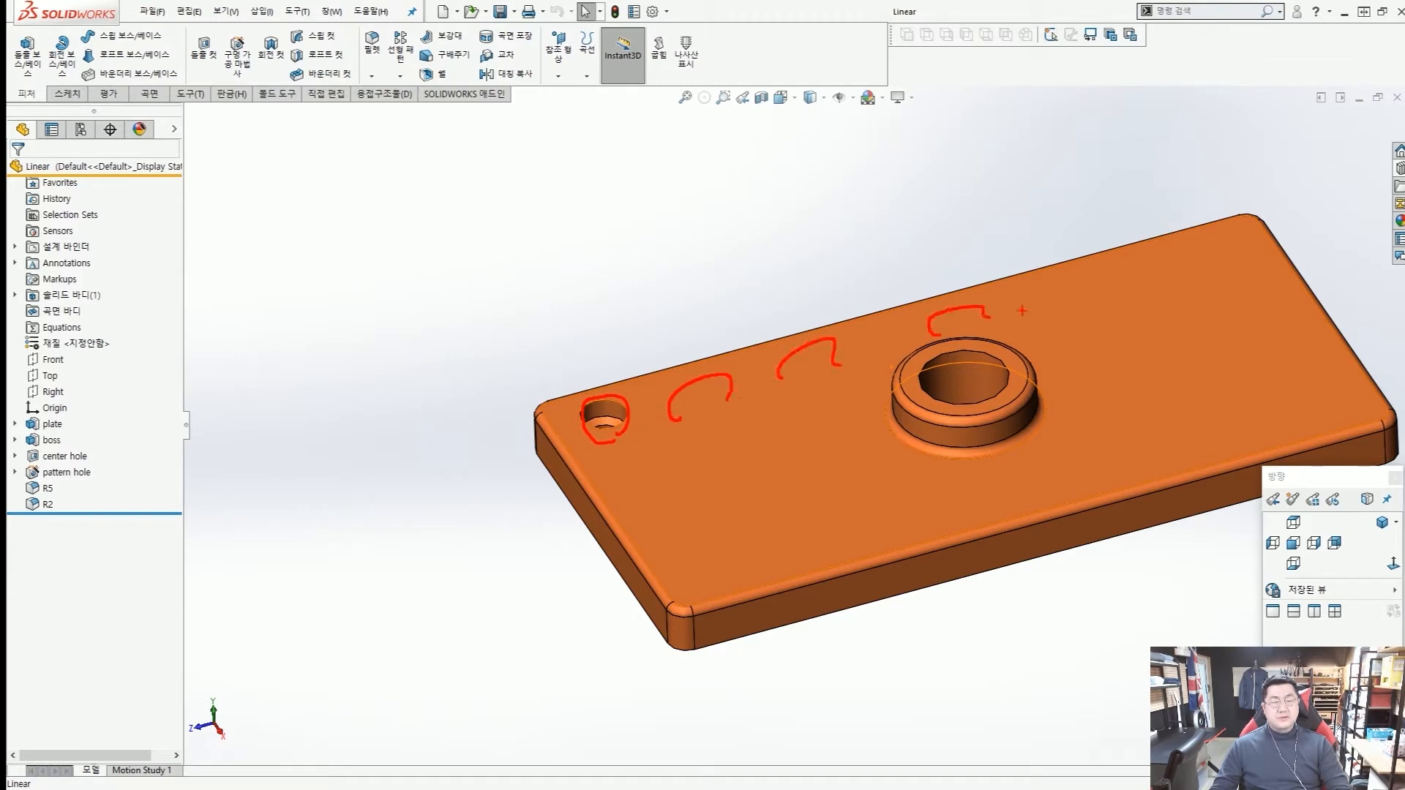
pyautogui.moveTo(1109, 300); pyautogui.dragTo(1165, 267)
pyautogui.press('Escape')
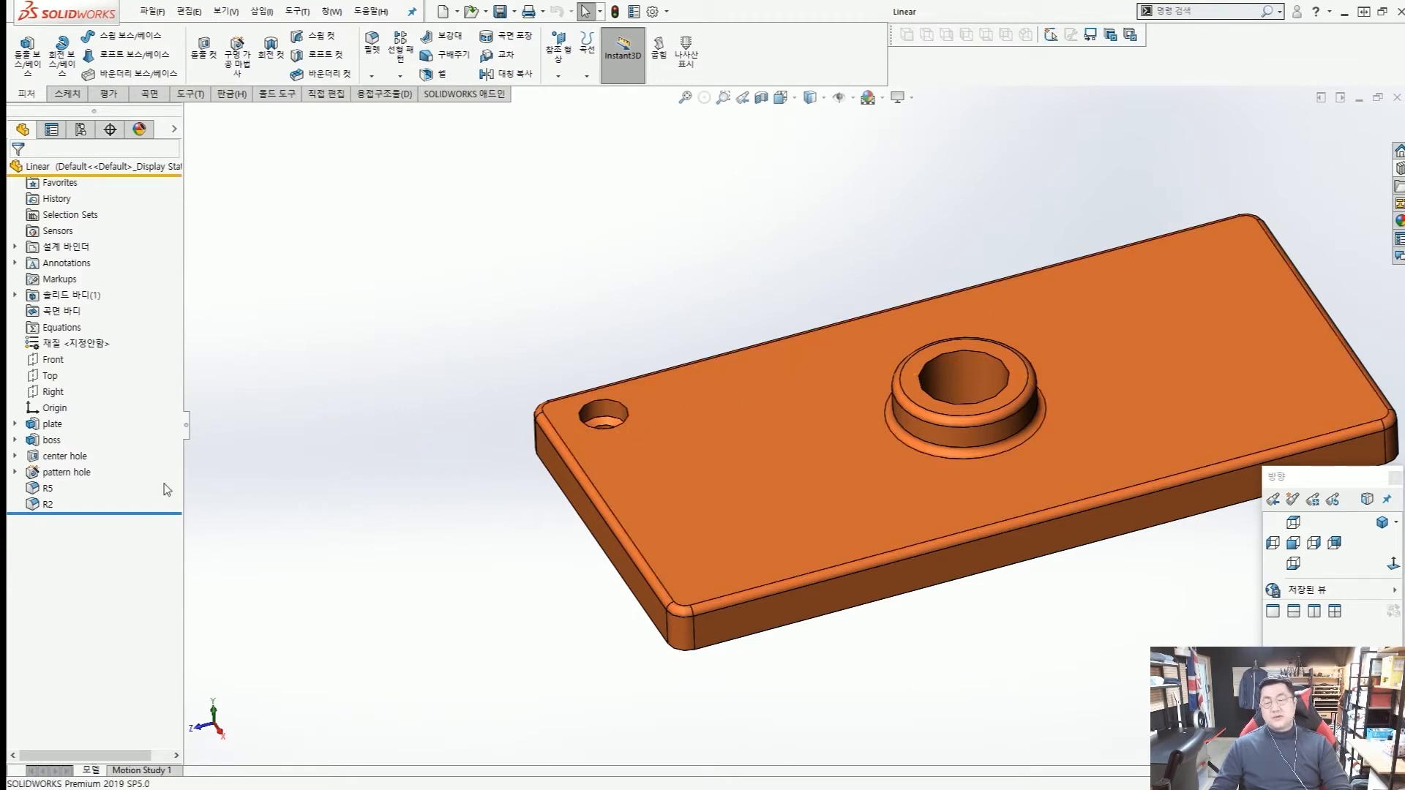
pyautogui.scroll(8, 16, 458)
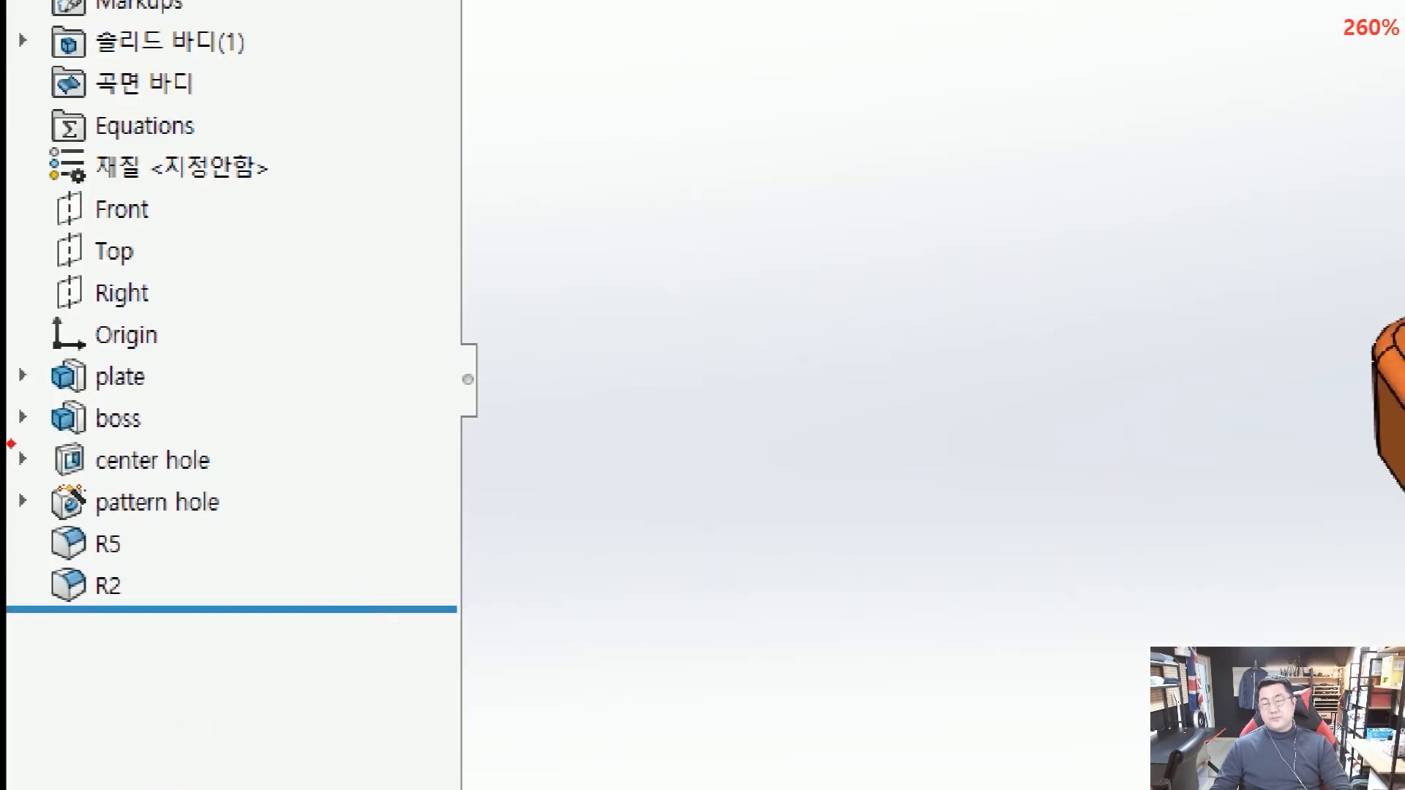
pyautogui.keyDown('ctrl'); pyautogui.moveTo(9, 439); pyautogui.dragTo(284, 533); pyautogui.keyUp('ctrl')
pyautogui.keyDown('ctrl'); pyautogui.keyDown('shift'); pyautogui.moveTo(440, 545); pyautogui.dragTo(313, 524); pyautogui.keyUp('shift'); pyautogui.keyUp('ctrl')
pyautogui.press('Escape')
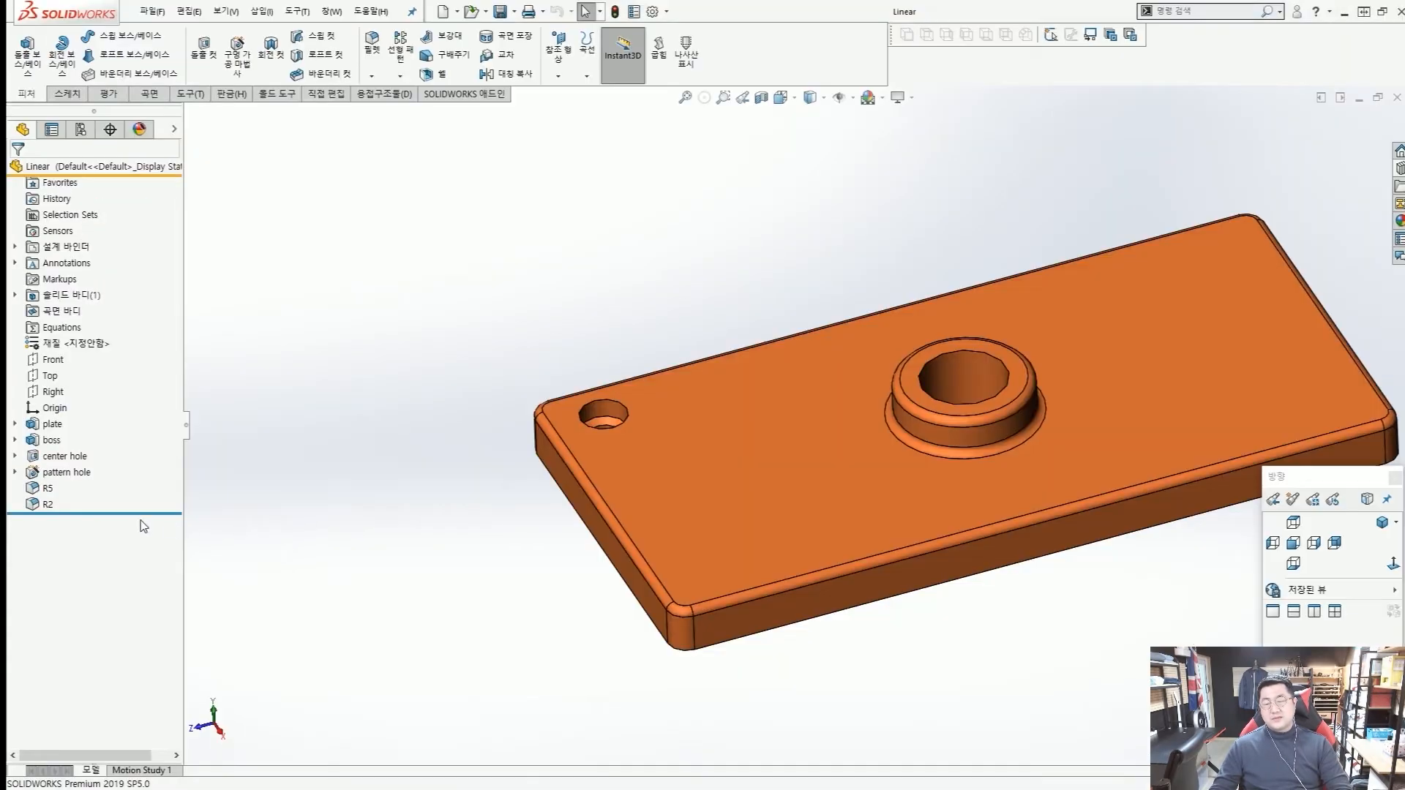
# Roll the model back to before the R5 fillet and start a linear pattern.
pyautogui.rightClick(48, 490)
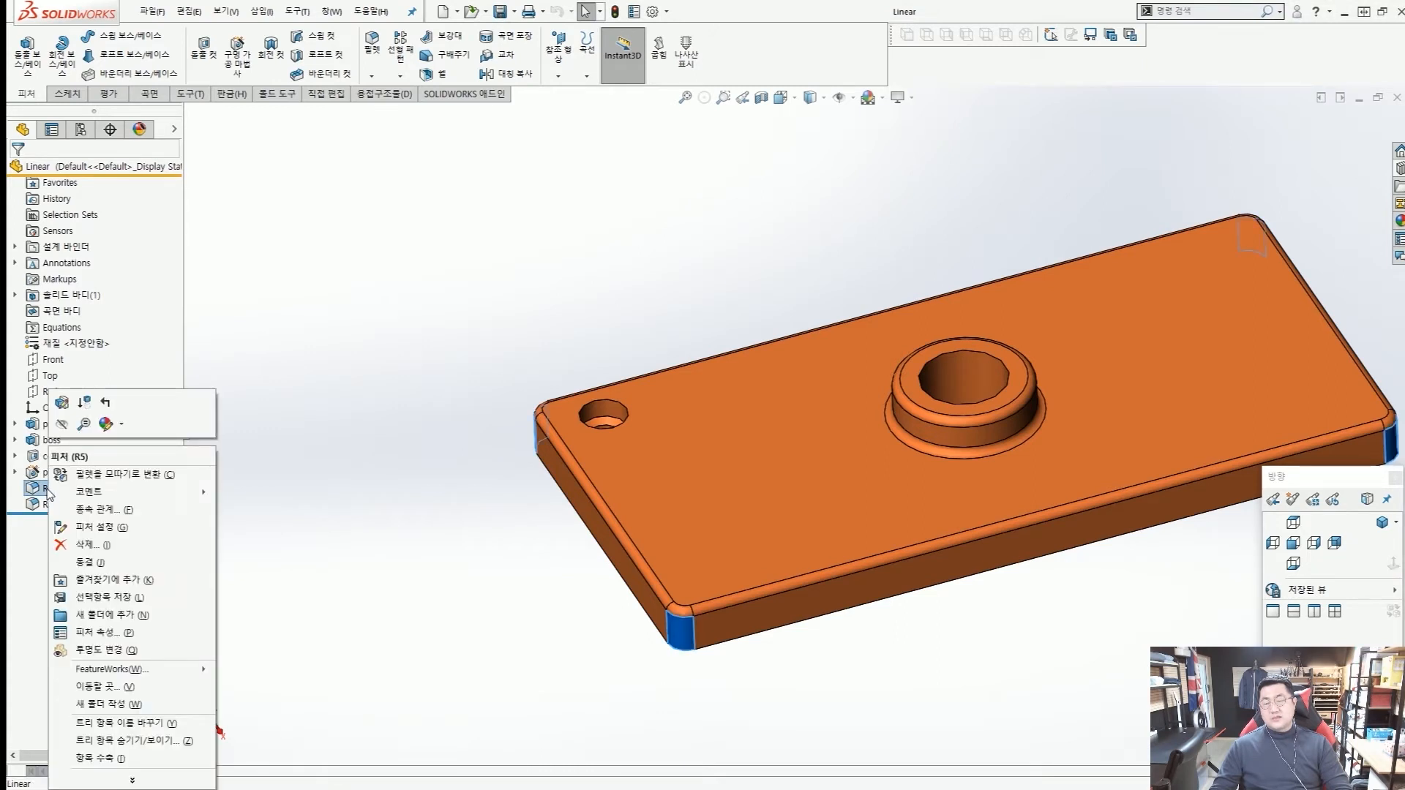
pyautogui.click(107, 404)
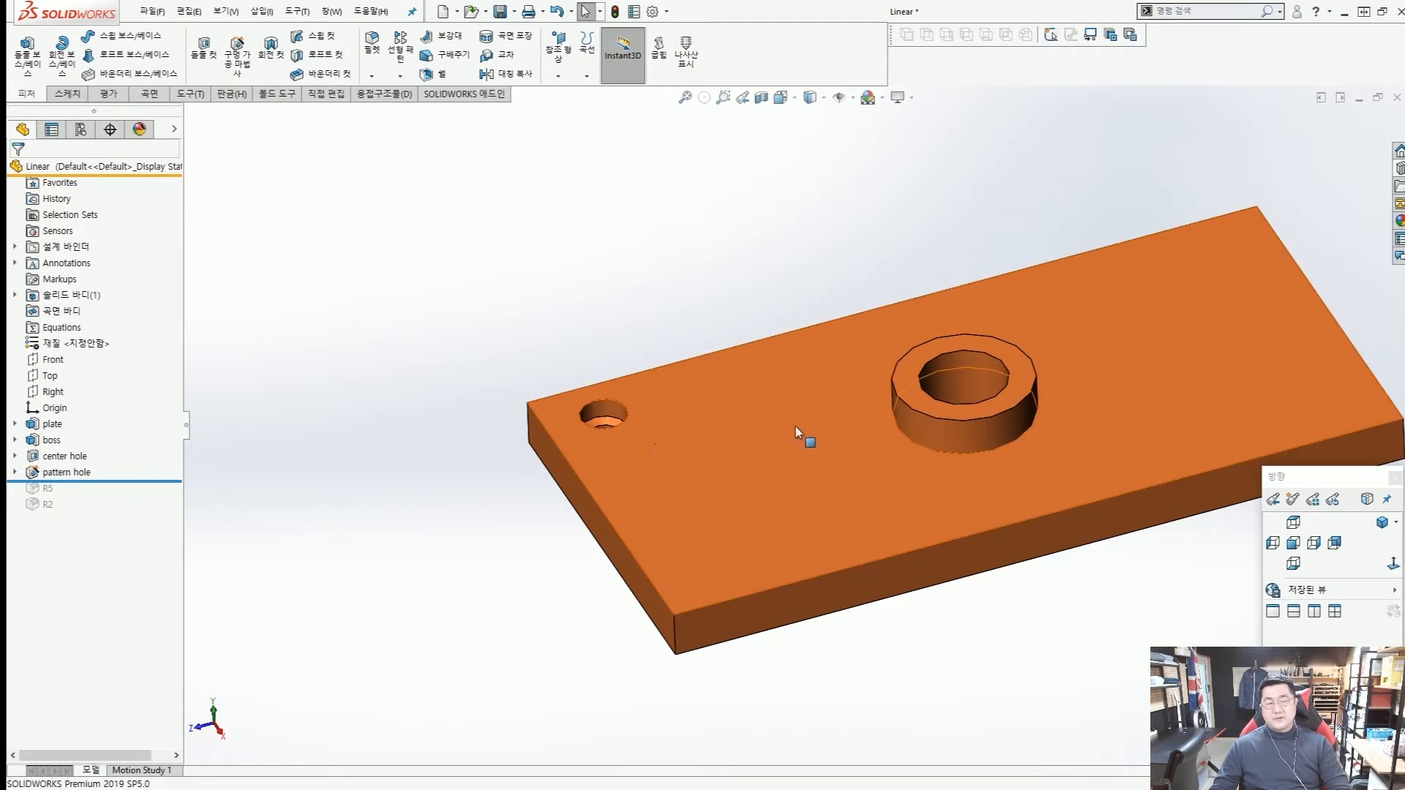
pyautogui.moveTo(796, 427); pyautogui.dragTo(848, 408, button='middle')
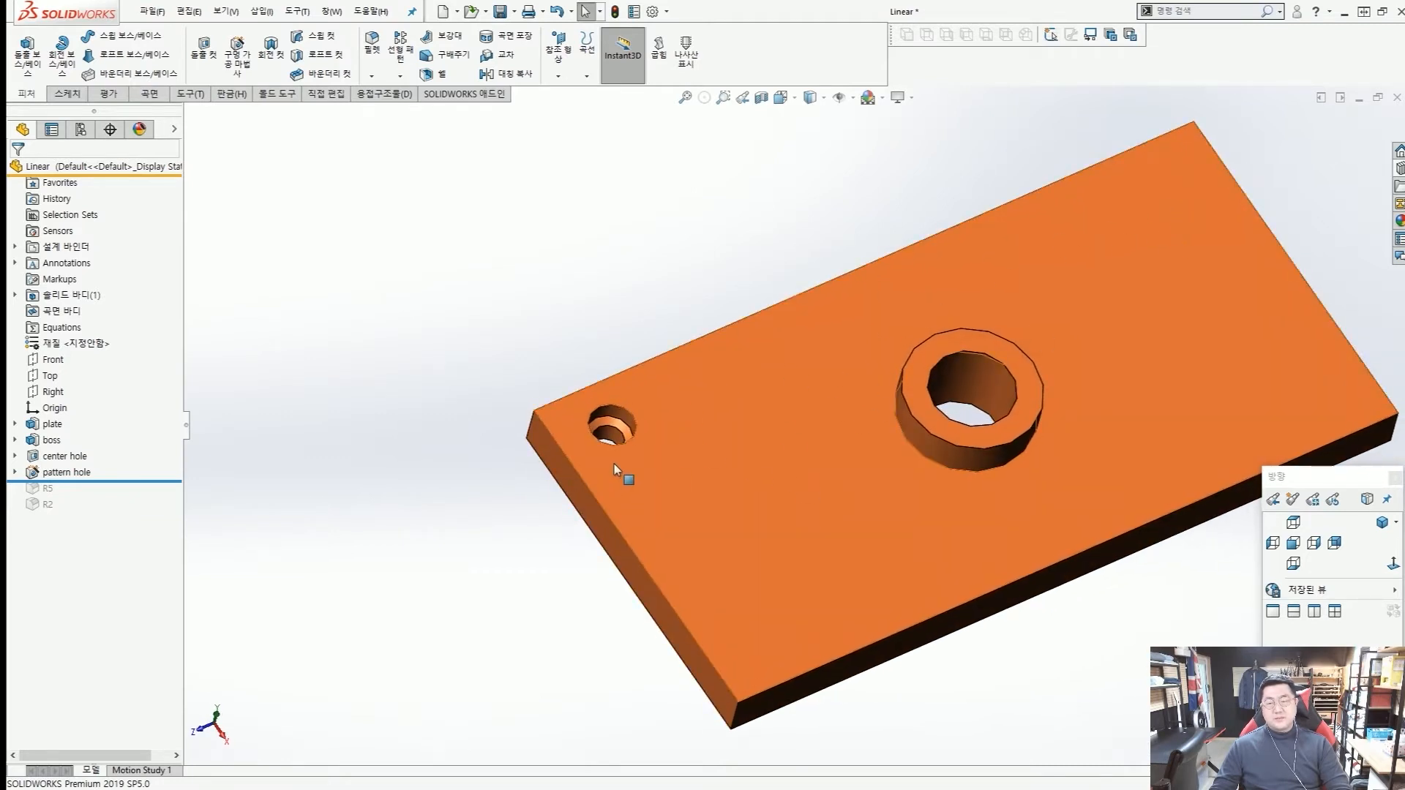
pyautogui.scroll(3, 957, 348)
pyautogui.moveTo(936, 434); pyautogui.dragTo(920, 416, button='middle')
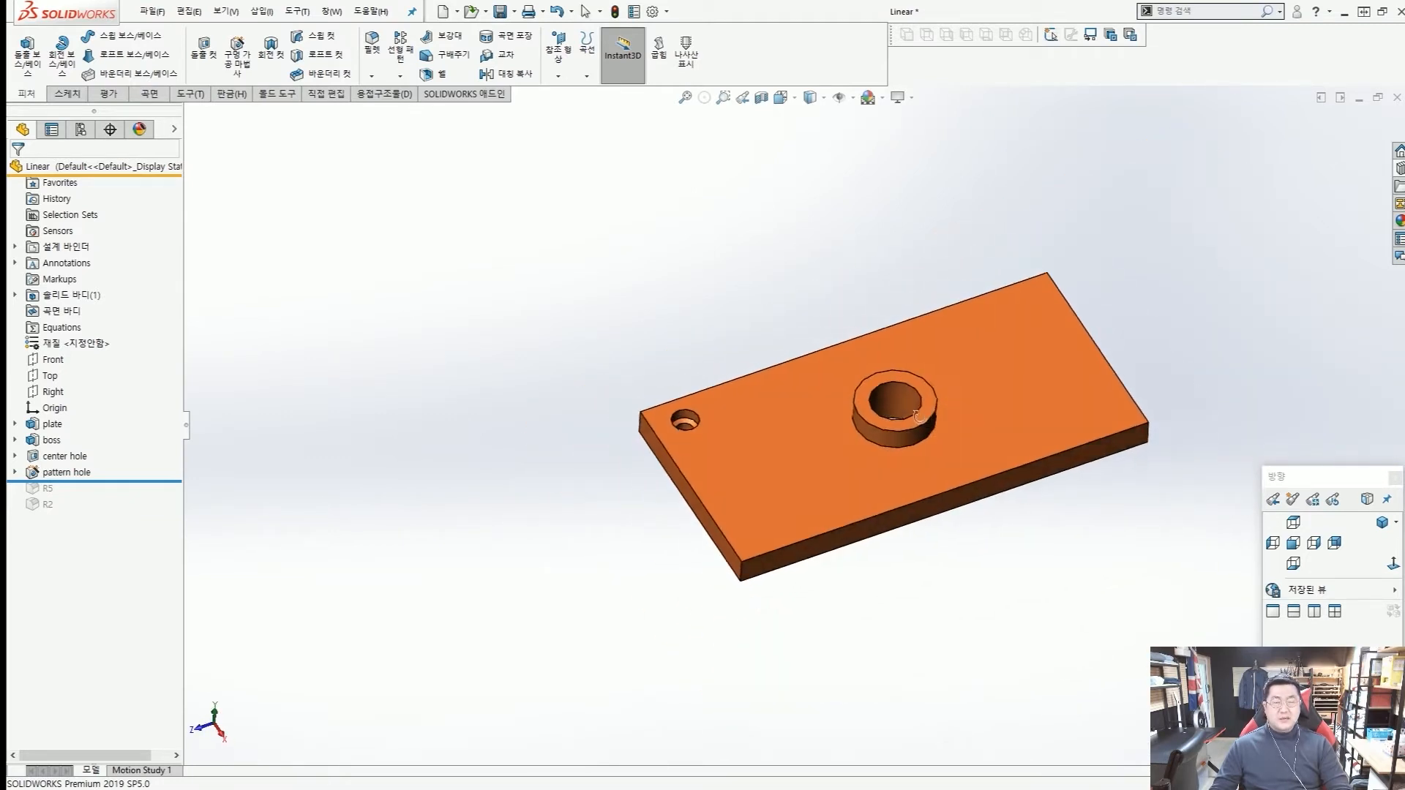
pyautogui.scroll(-2, 908, 421)
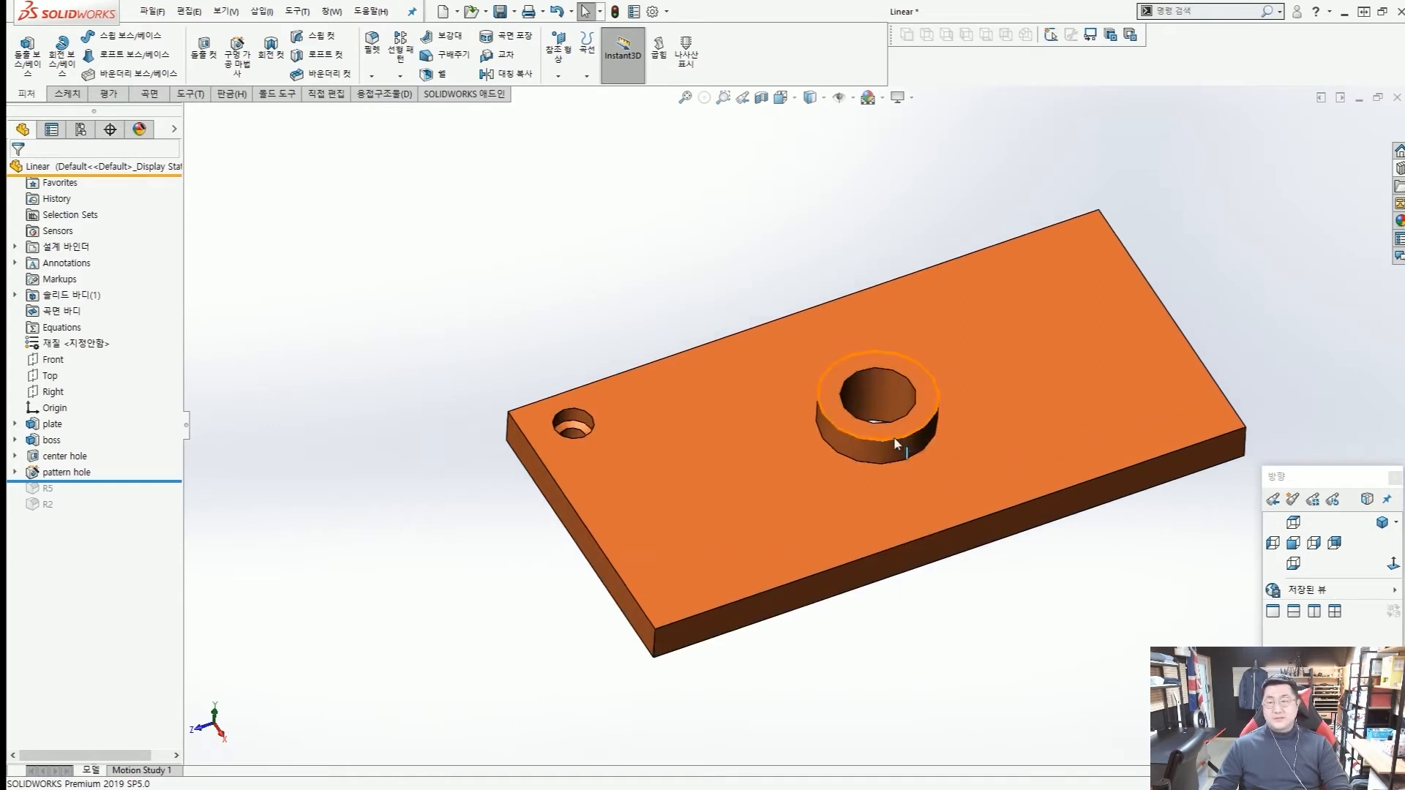
pyautogui.click(402, 59)
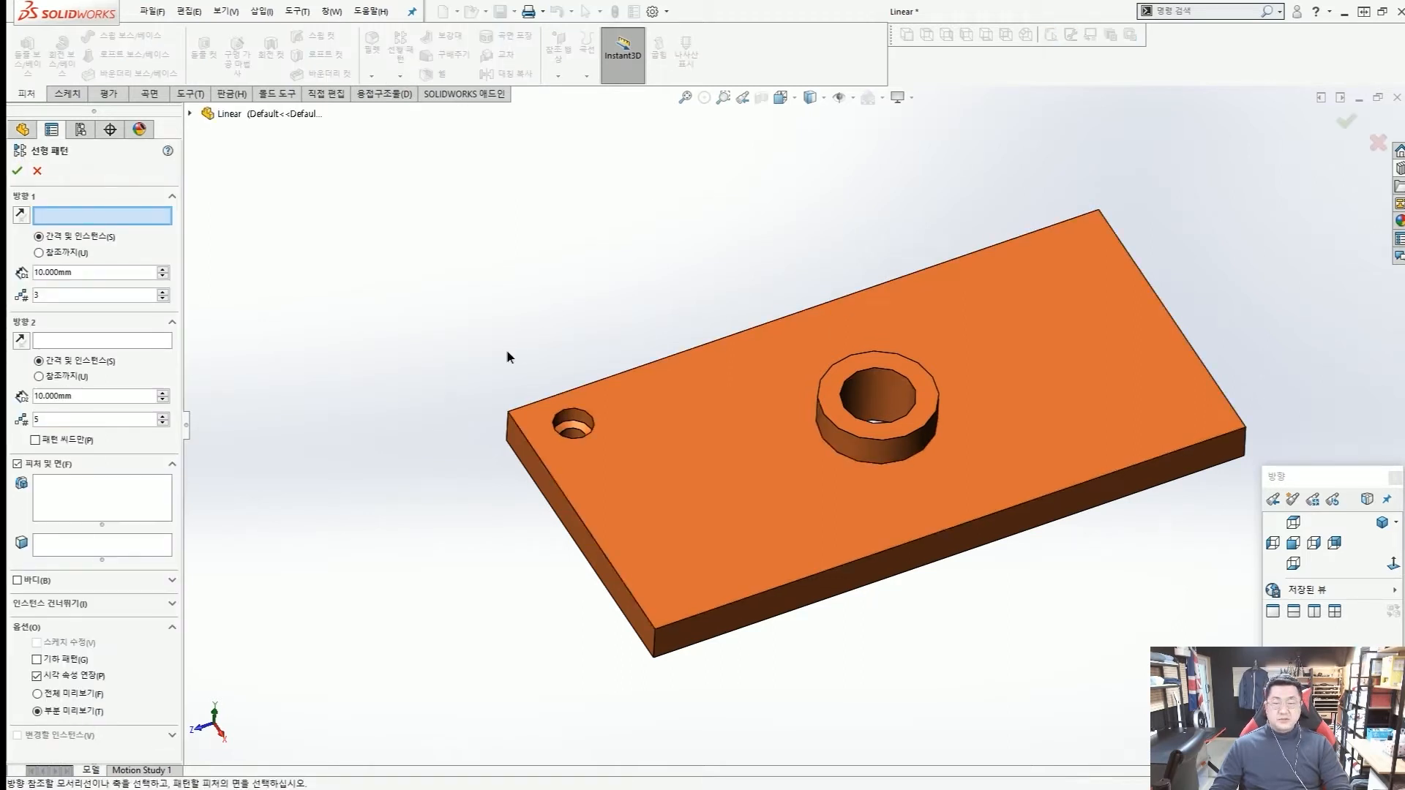
pyautogui.moveTo(505, 355); pyautogui.dragTo(510, 373, button='middle')
pyautogui.moveTo(584, 434)
pyautogui.mouseDown()
pyautogui.moveTo(750, 575)
pyautogui.moveTo(716, 572)
pyautogui.mouseUp()
pyautogui.moveTo(644, 407)
pyautogui.mouseDown()
pyautogui.moveTo(1072, 257)
pyautogui.moveTo(927, 310)
pyautogui.mouseUp()
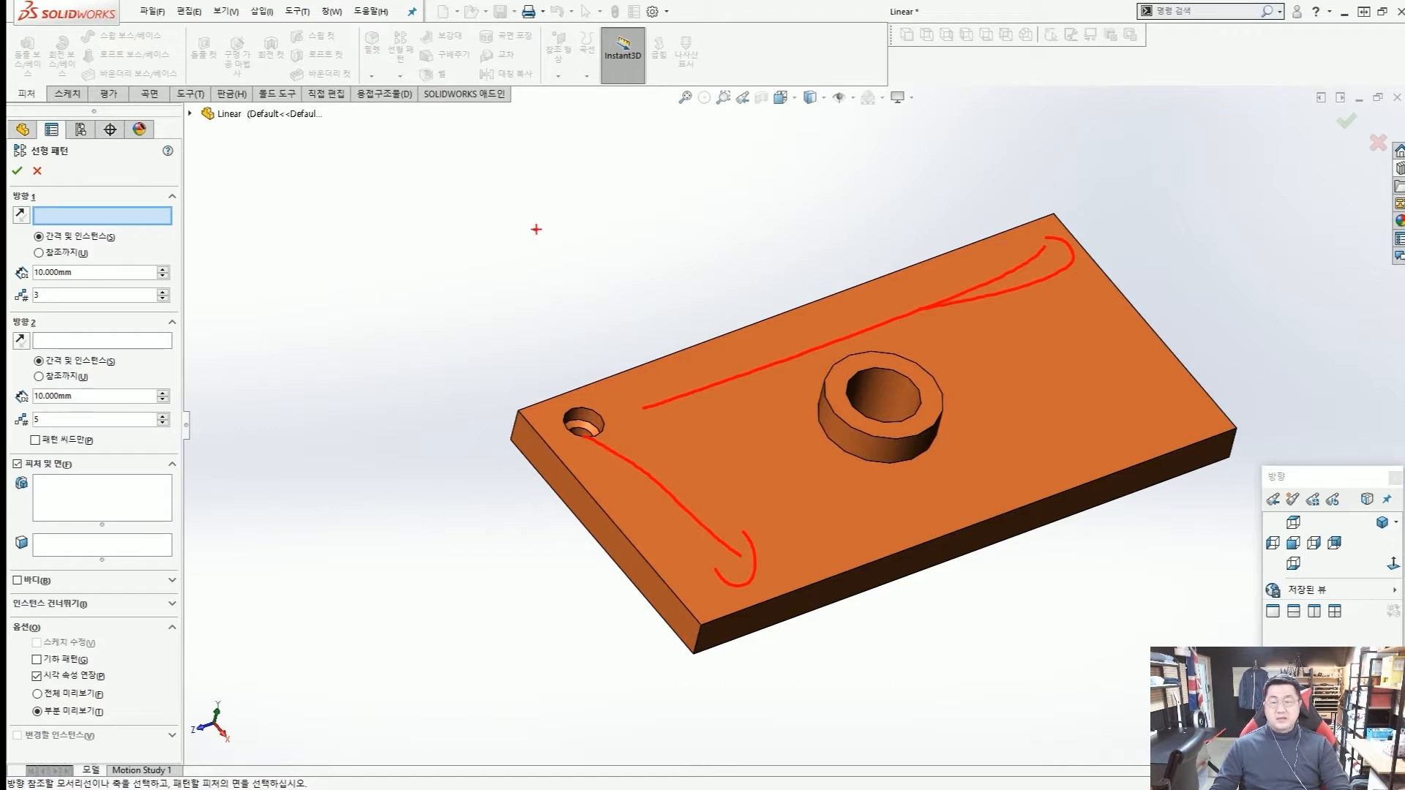
pyautogui.press('Escape')
pyautogui.scroll(3, 514, 464)
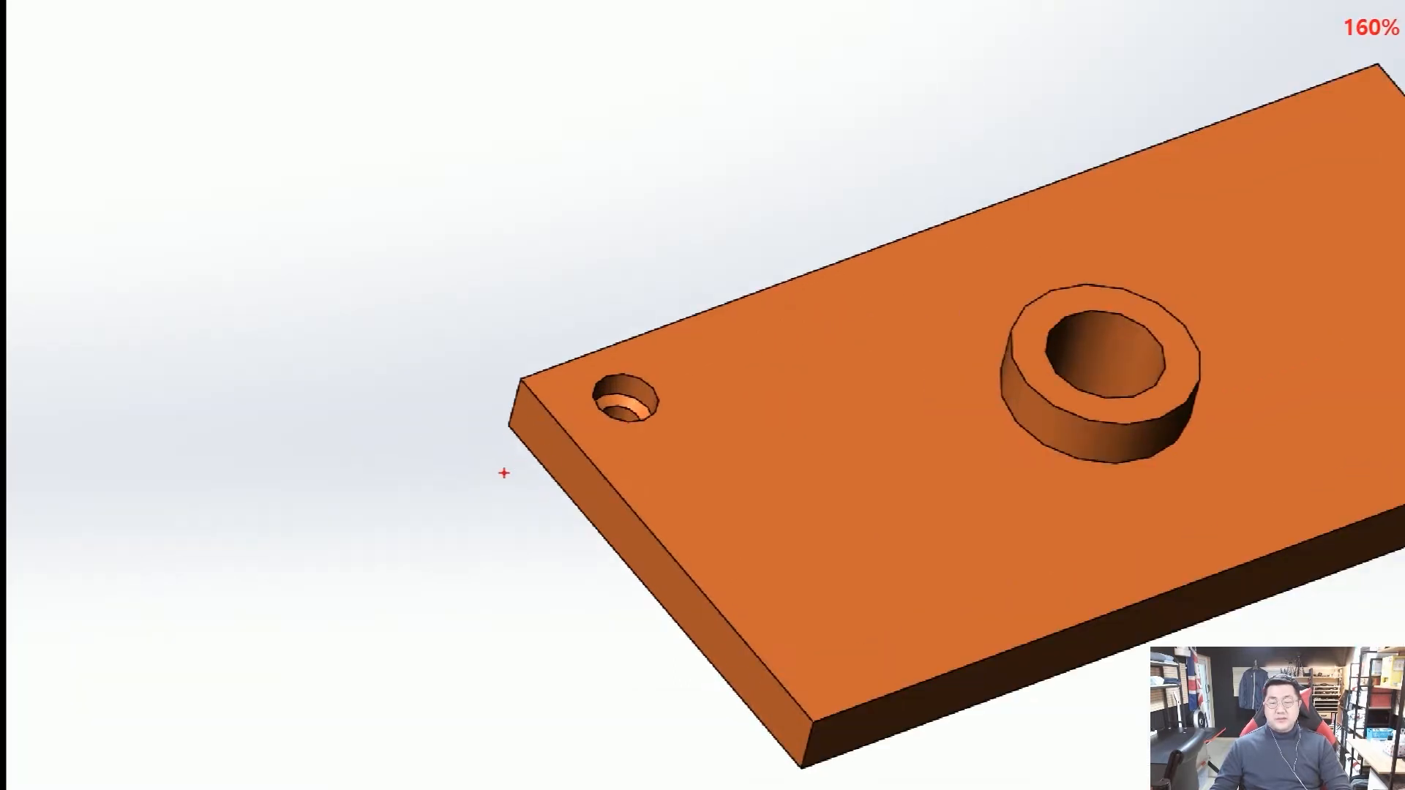
pyautogui.moveTo(483, 504); pyautogui.dragTo(523, 448)
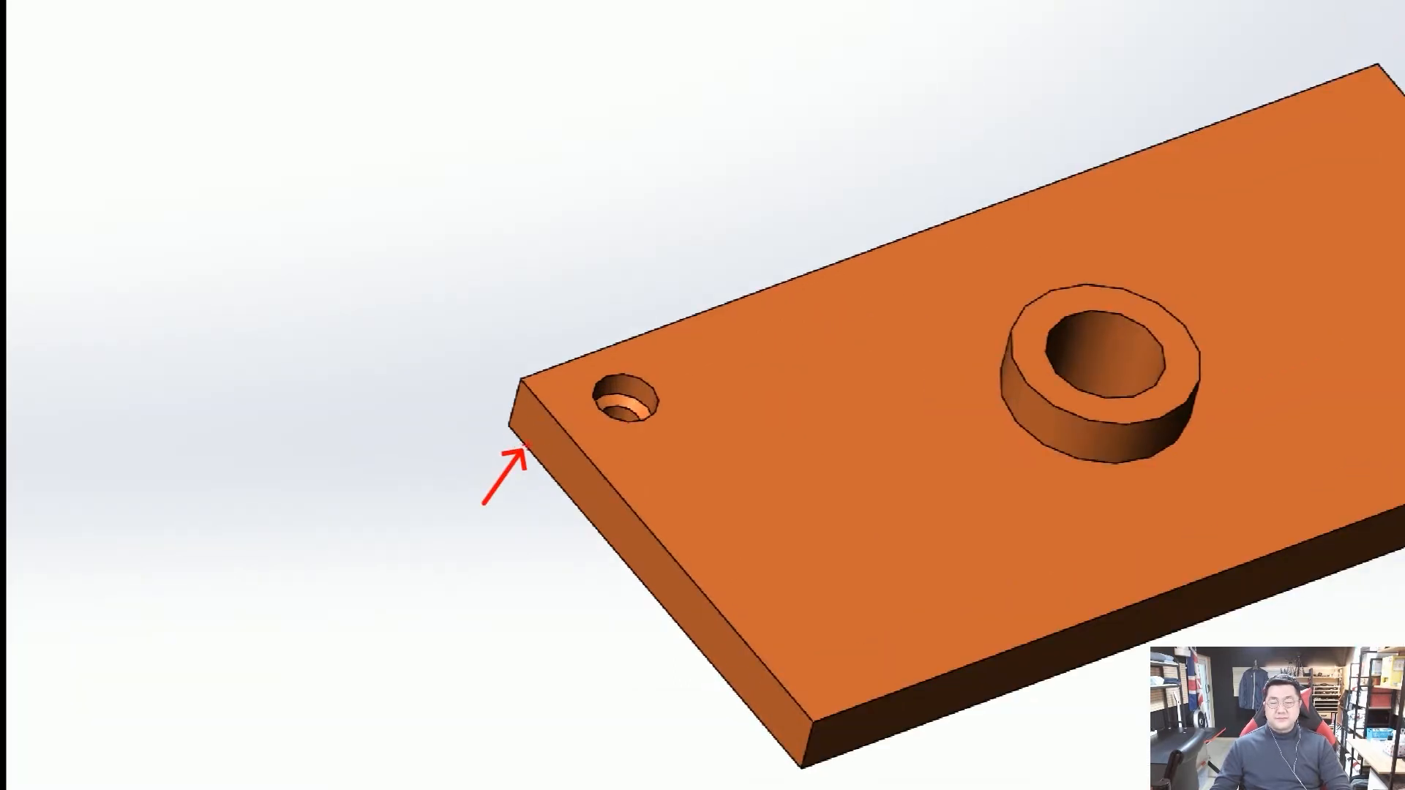
pyautogui.moveTo(569, 341); pyautogui.dragTo(556, 403)
pyautogui.moveTo(690, 207); pyautogui.dragTo(763, 266)
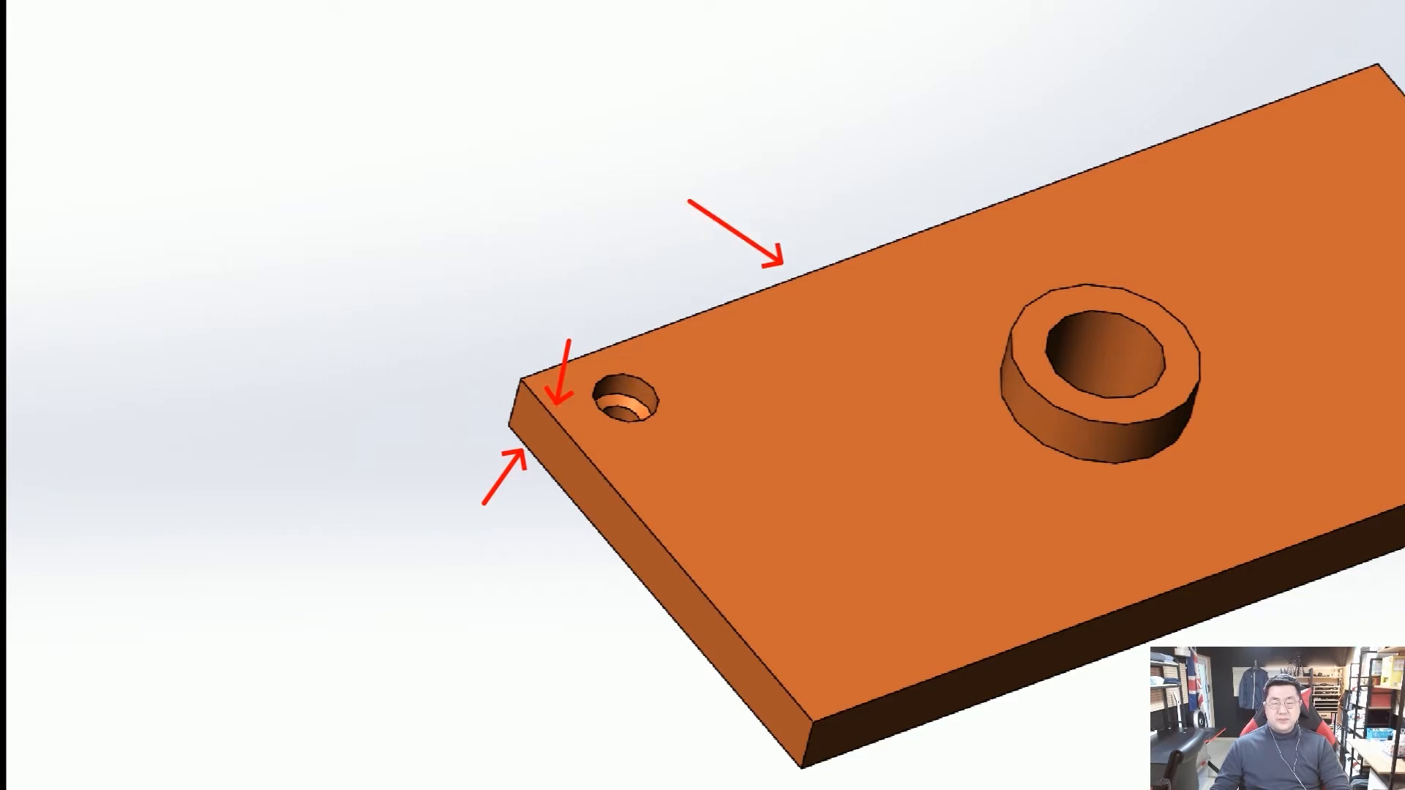
pyautogui.press('Escape')
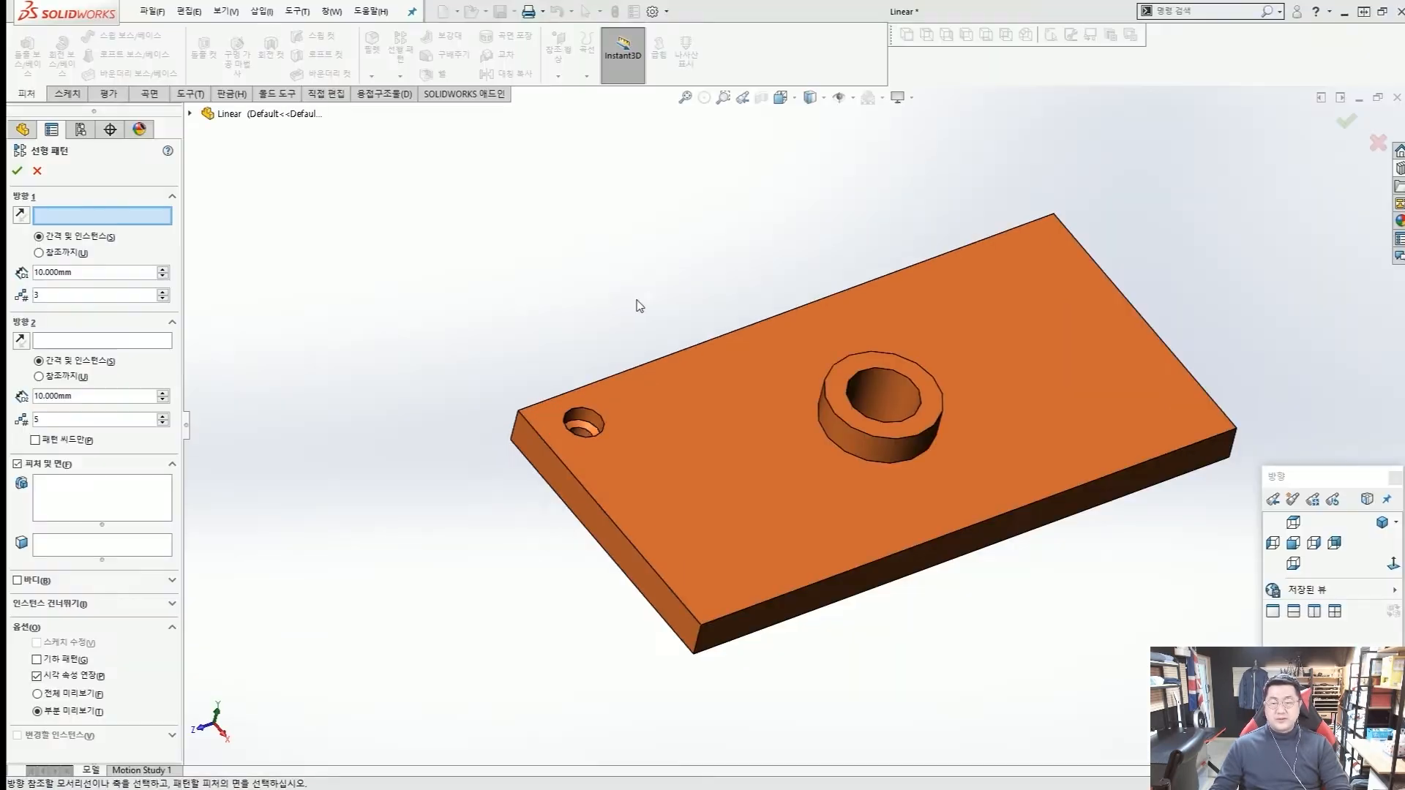
# Set pattern direction 1 along the lower edge of the plate's short side with 35 mm spacing.
pyautogui.scroll(-3, 502, 492)
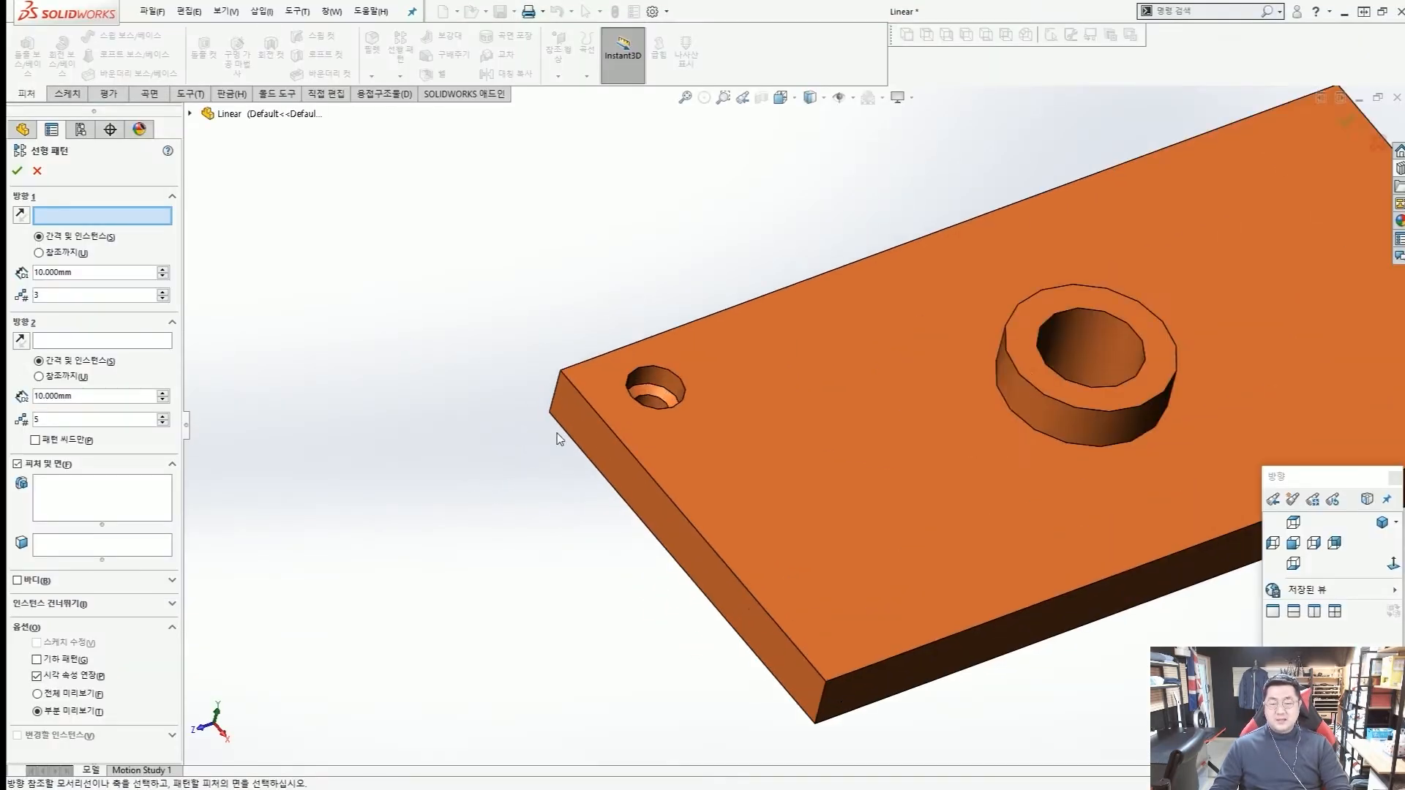
pyautogui.click(561, 432)
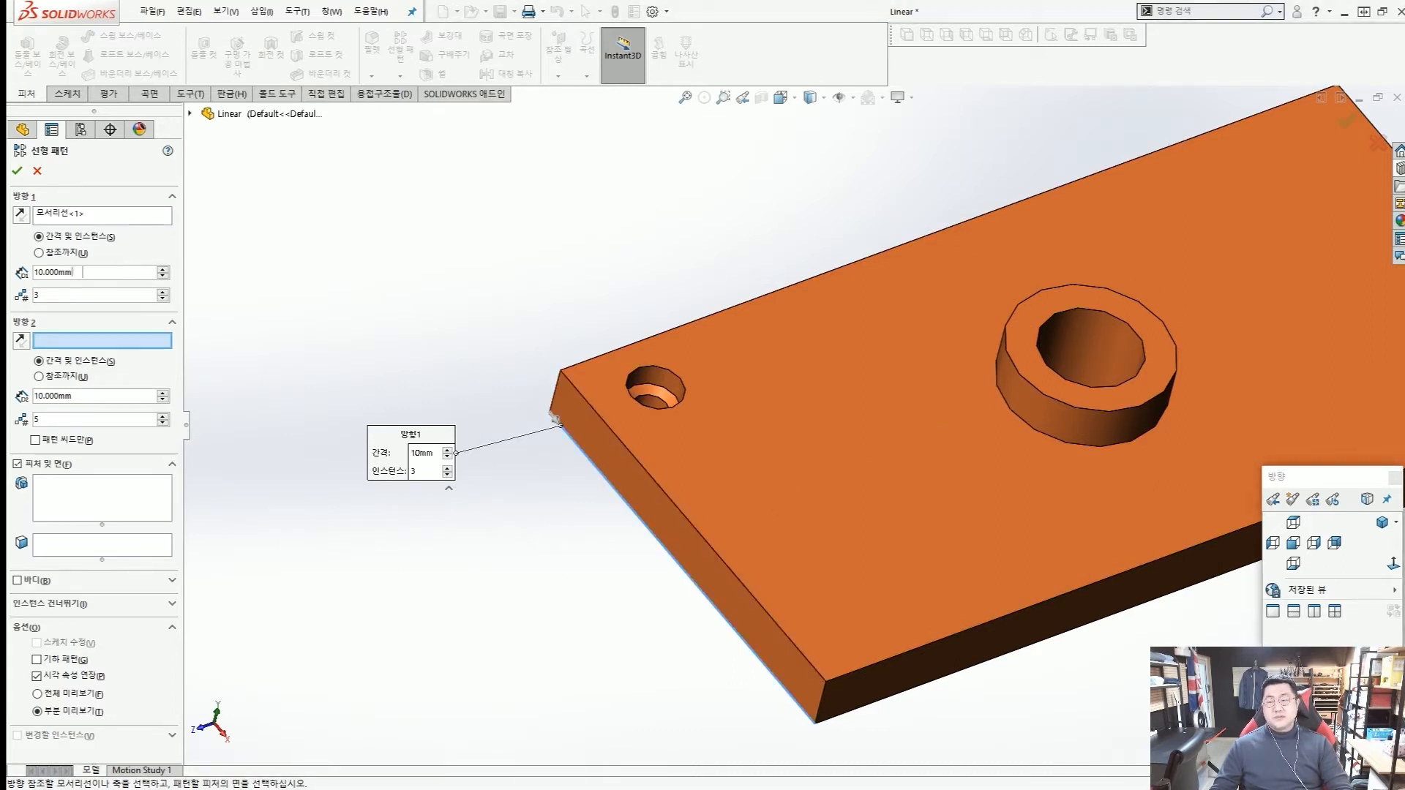
pyautogui.click(52, 272)
pyautogui.write('35')
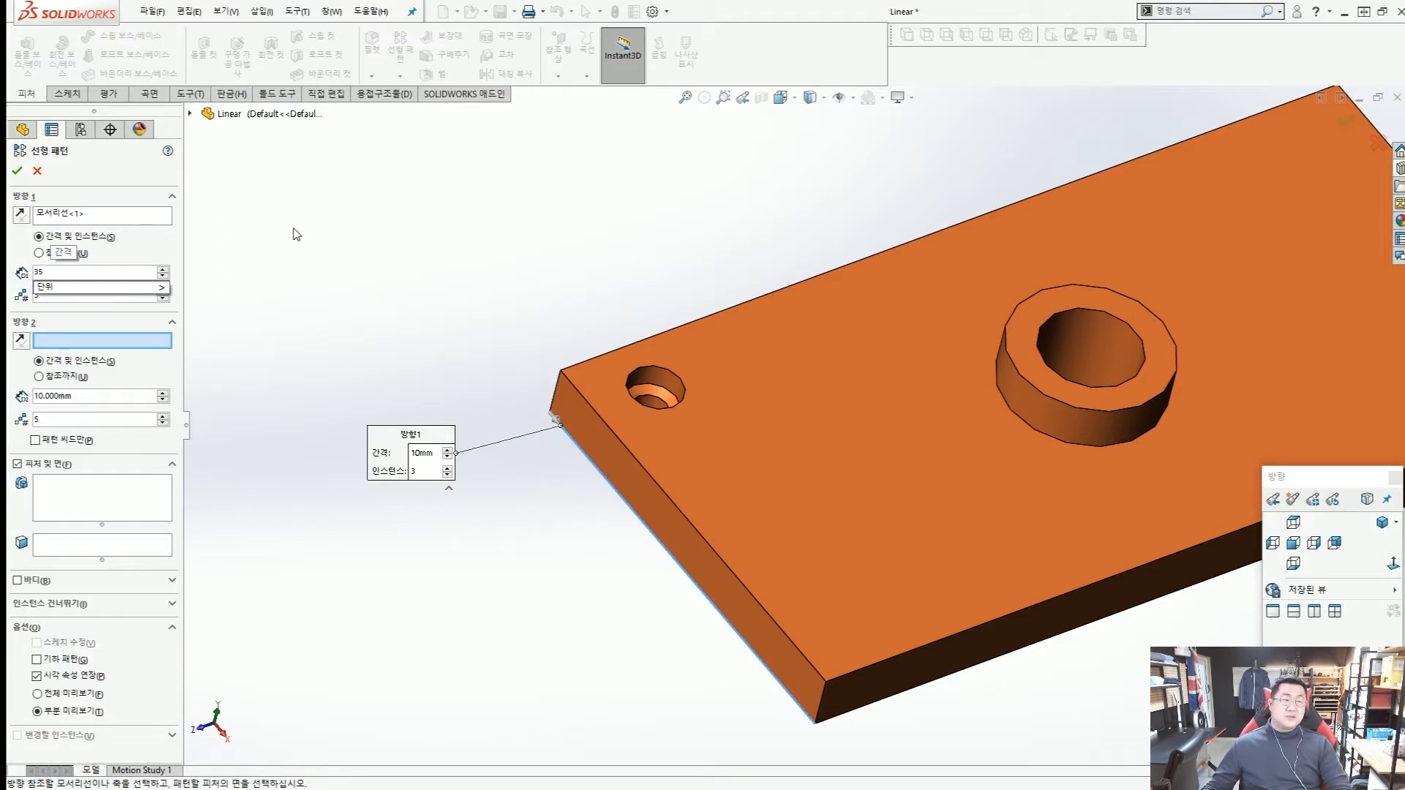
pyautogui.click(77, 295)
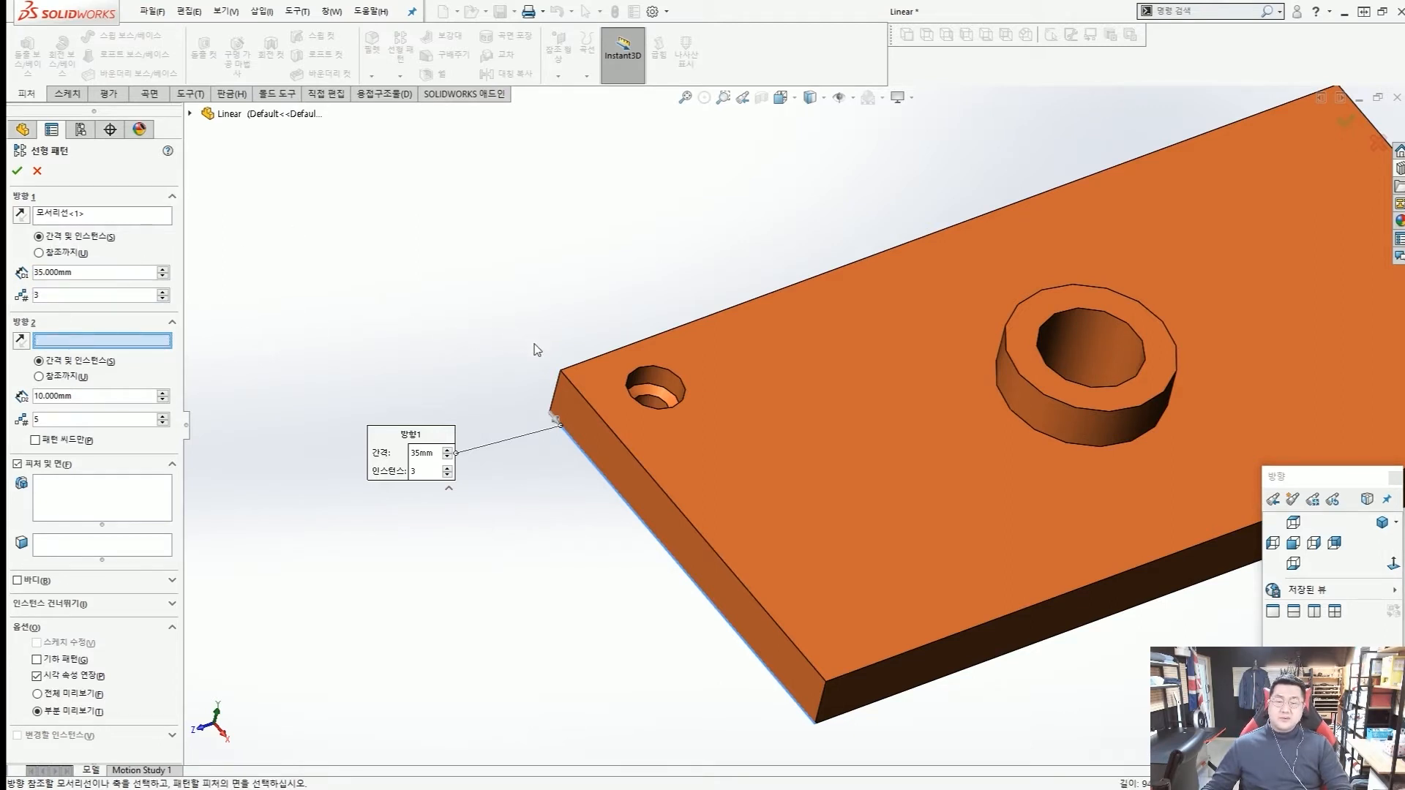
# Set pattern direction 2 along the plate's long upper edge beside the hole with 40 mm spacing.
pyautogui.scroll(3, 537, 350)
pyautogui.scroll(-3, 690, 384)
pyautogui.click(667, 362)
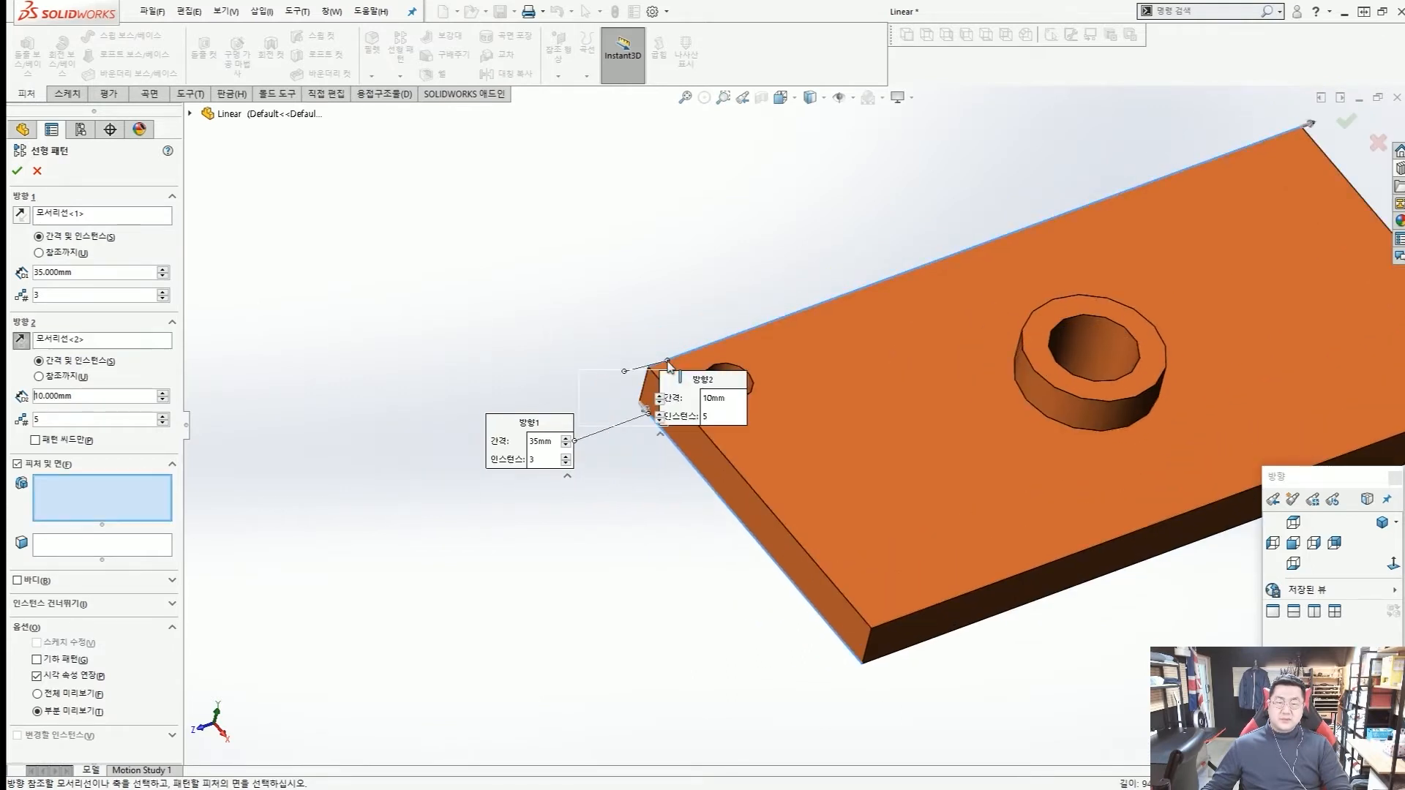
pyautogui.scroll(1, 761, 330)
pyautogui.hotkey('ctrl', '2')
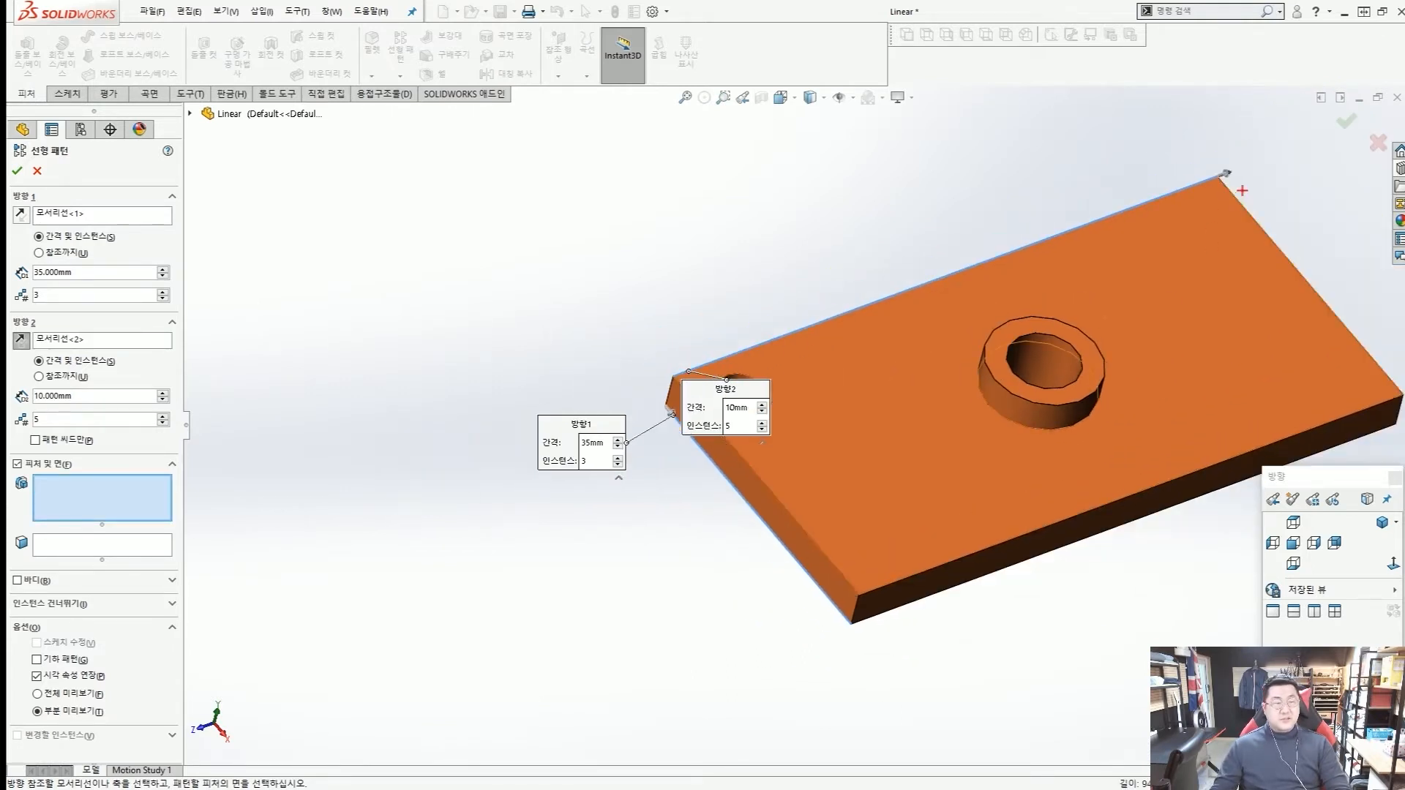
pyautogui.moveTo(1237, 192); pyautogui.dragTo(1220, 196)
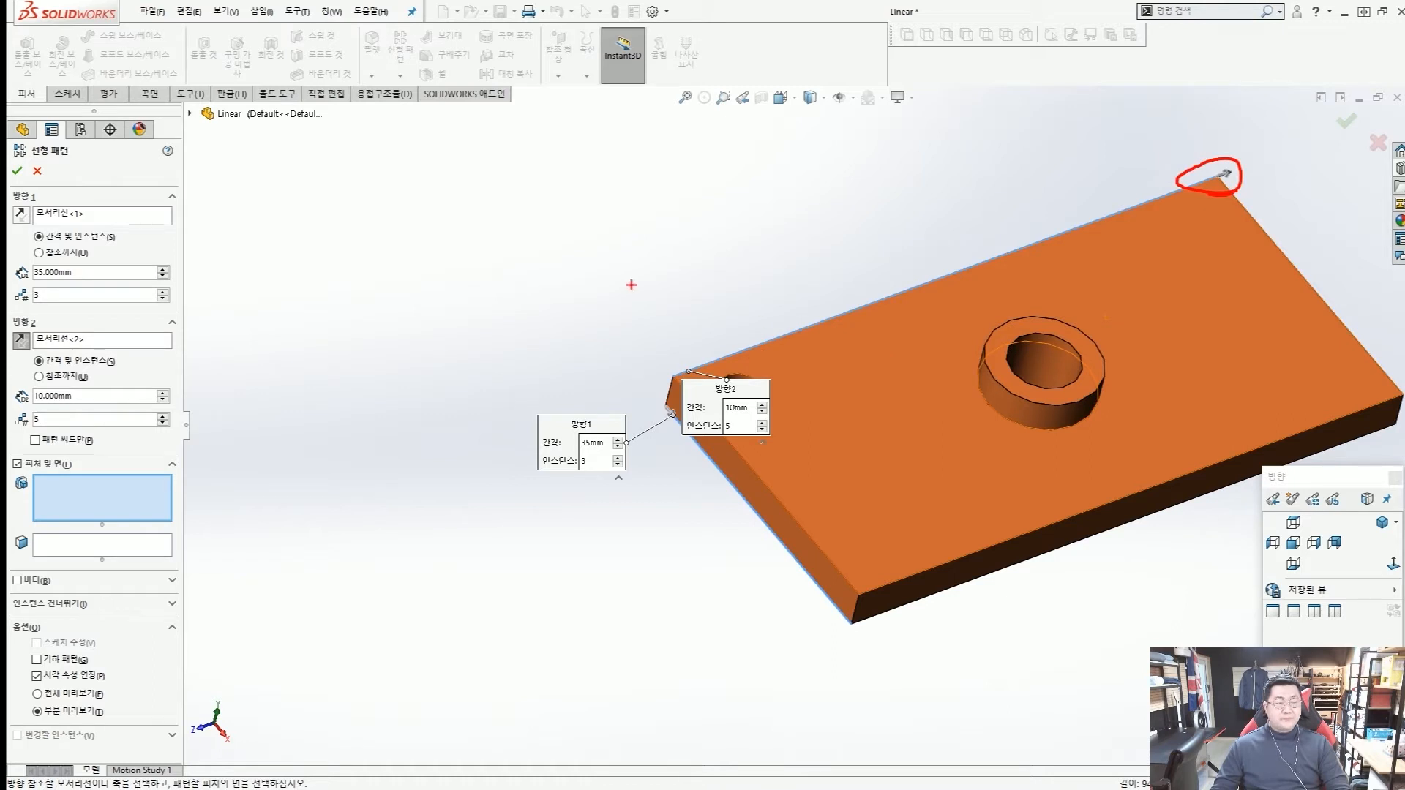
pyautogui.press('Escape')
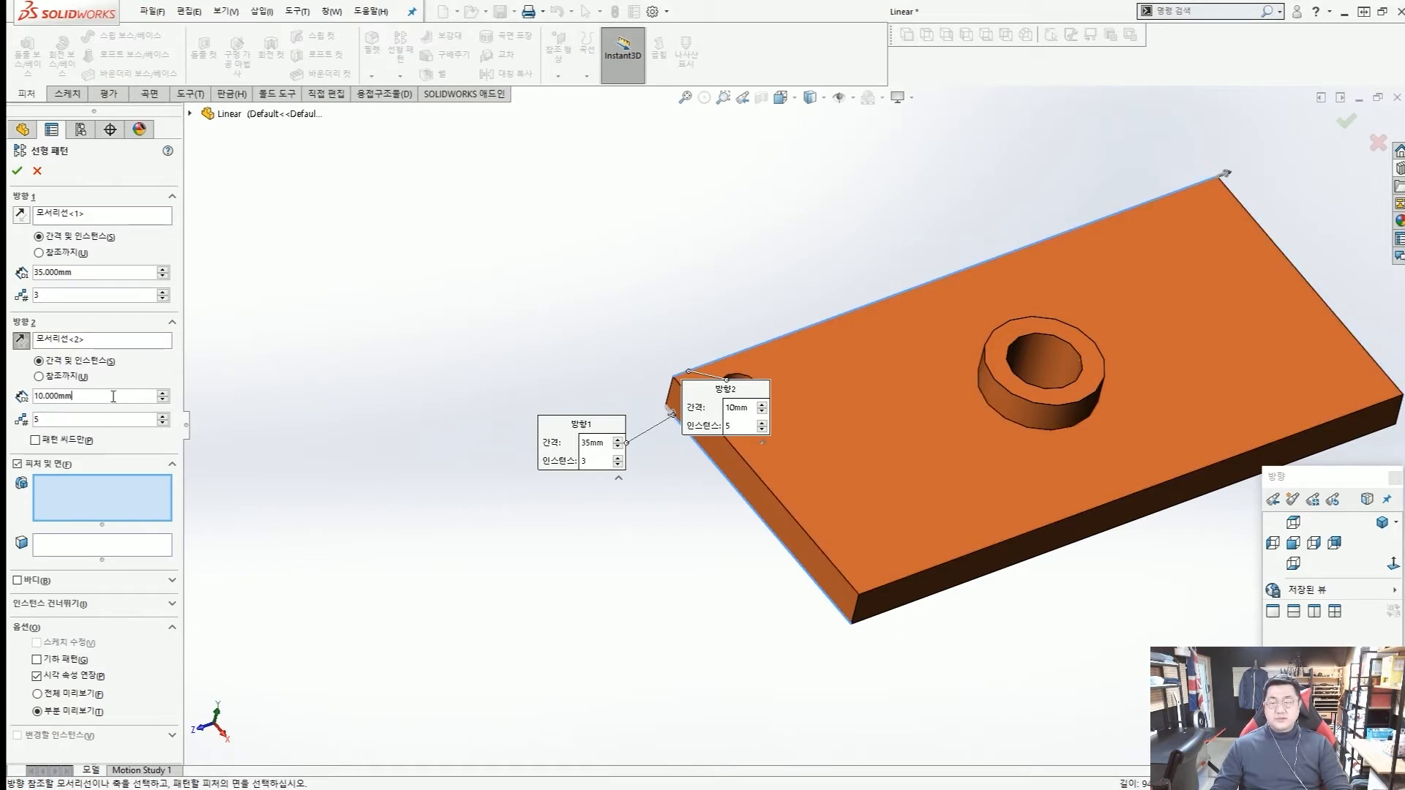
pyautogui.moveTo(114, 396); pyautogui.dragTo(34, 402)
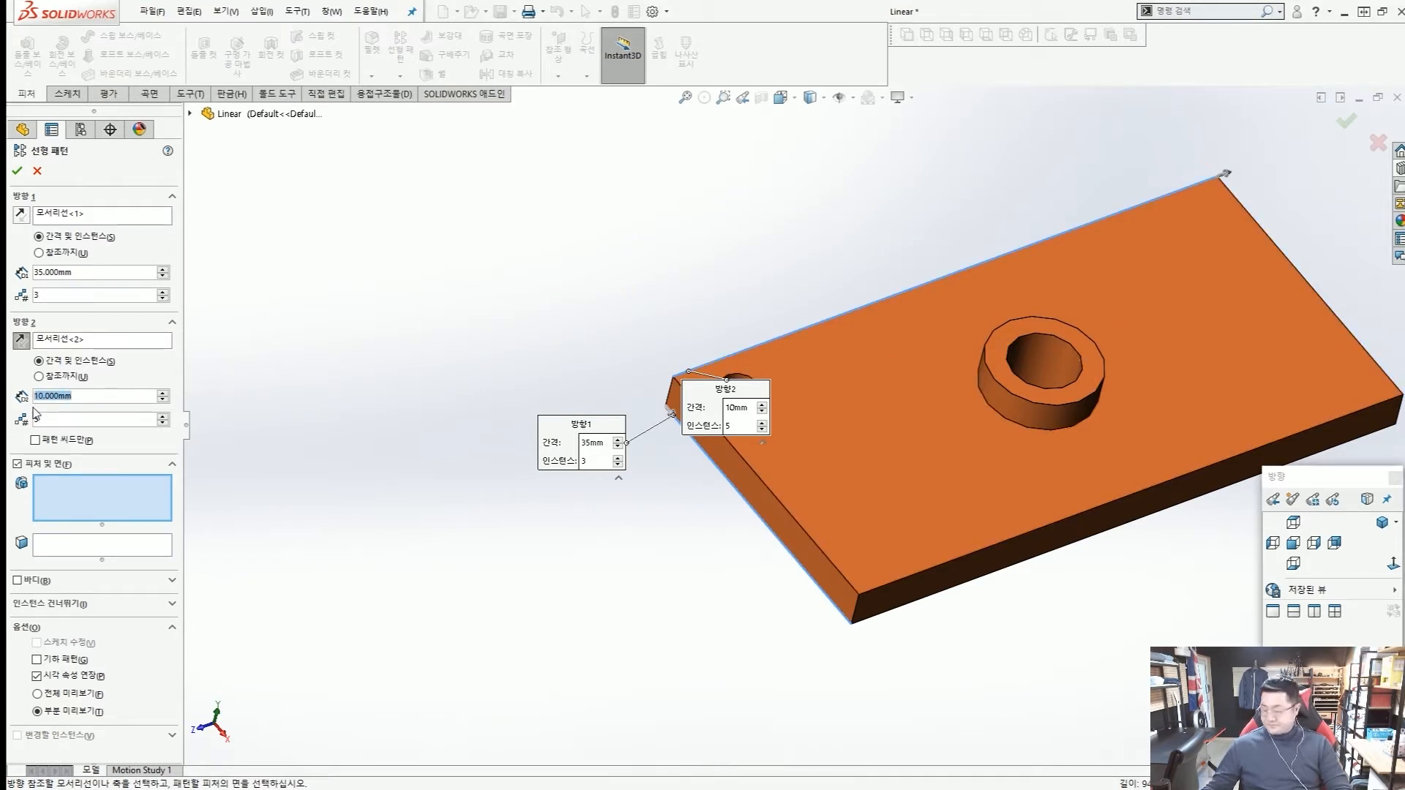
pyautogui.write('40')
pyautogui.press('Return')
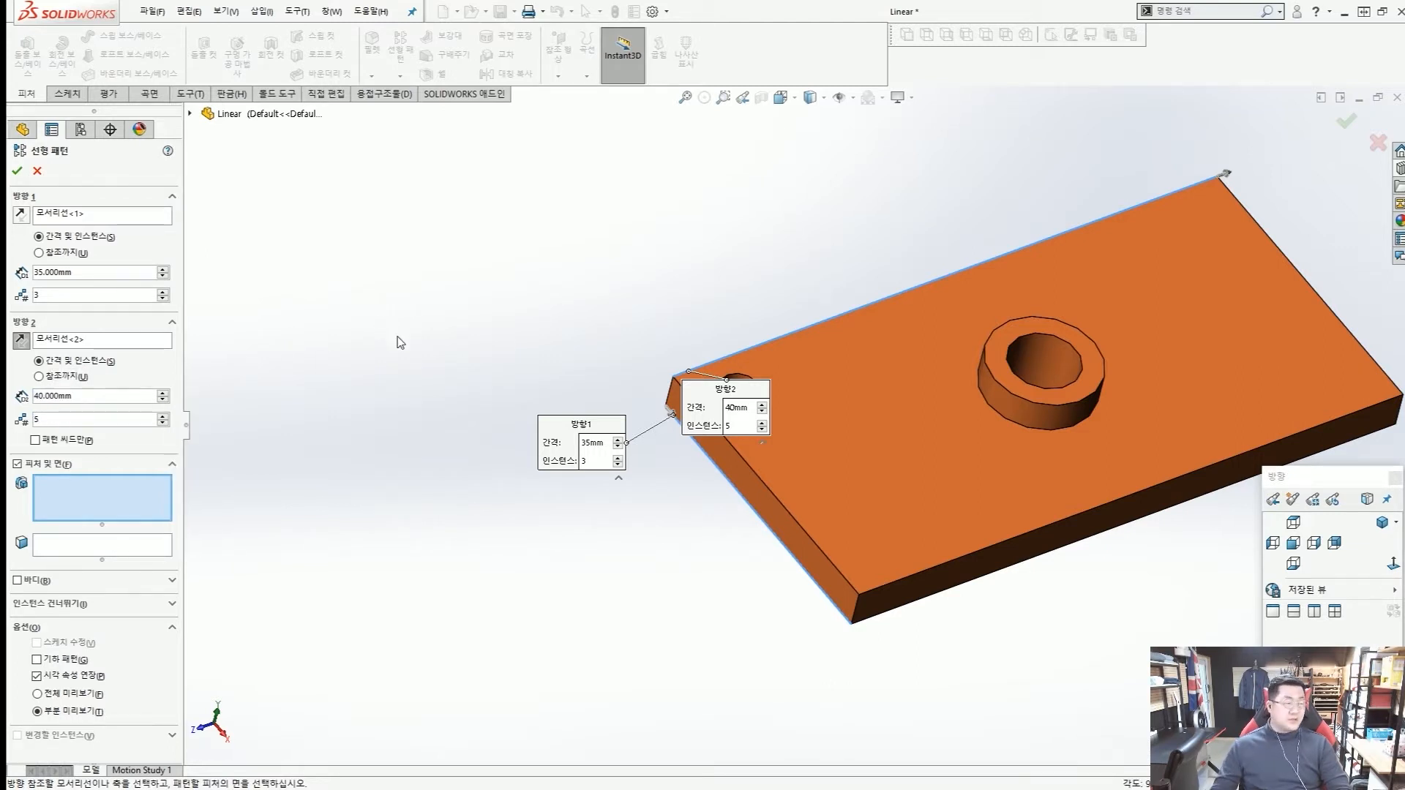
pyautogui.moveTo(725, 402)
pyautogui.mouseDown()
pyautogui.moveTo(718, 476)
pyautogui.moveTo(874, 574)
pyautogui.moveTo(863, 315)
pyautogui.moveTo(1116, 165)
pyautogui.moveTo(1135, 199)
pyautogui.mouseUp()
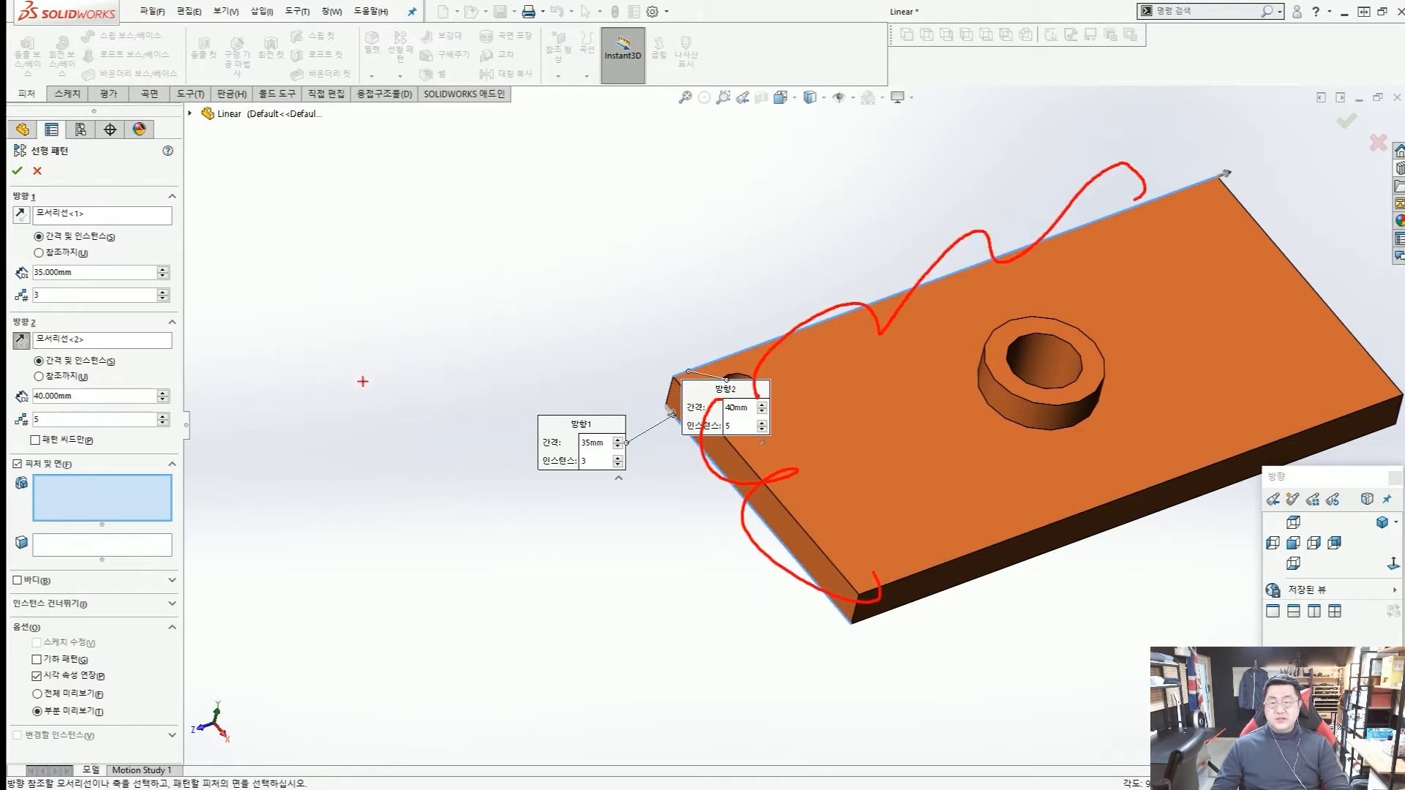
pyautogui.moveTo(58, 415); pyautogui.dragTo(34, 432)
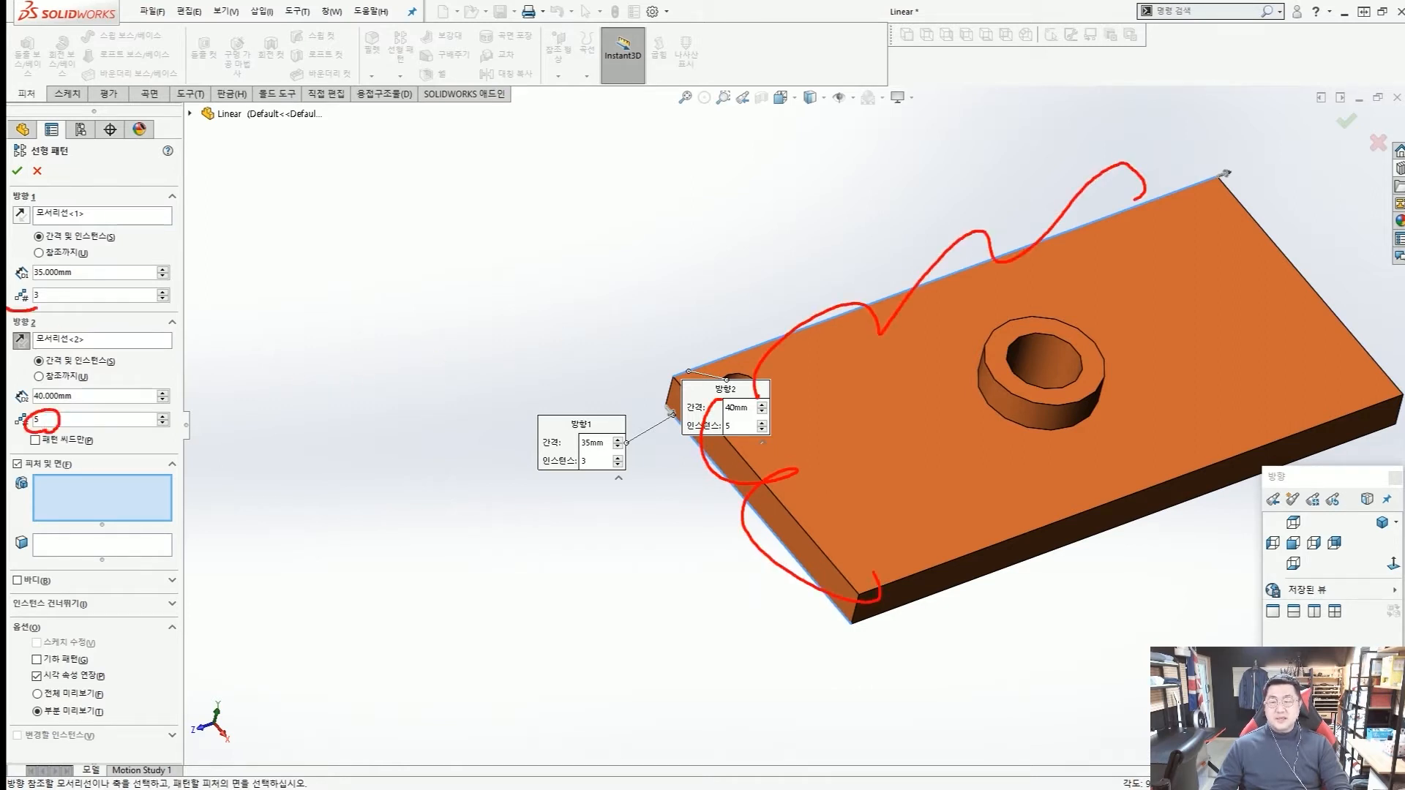
pyautogui.moveTo(6, 315); pyautogui.dragTo(77, 342)
pyautogui.press('Escape')
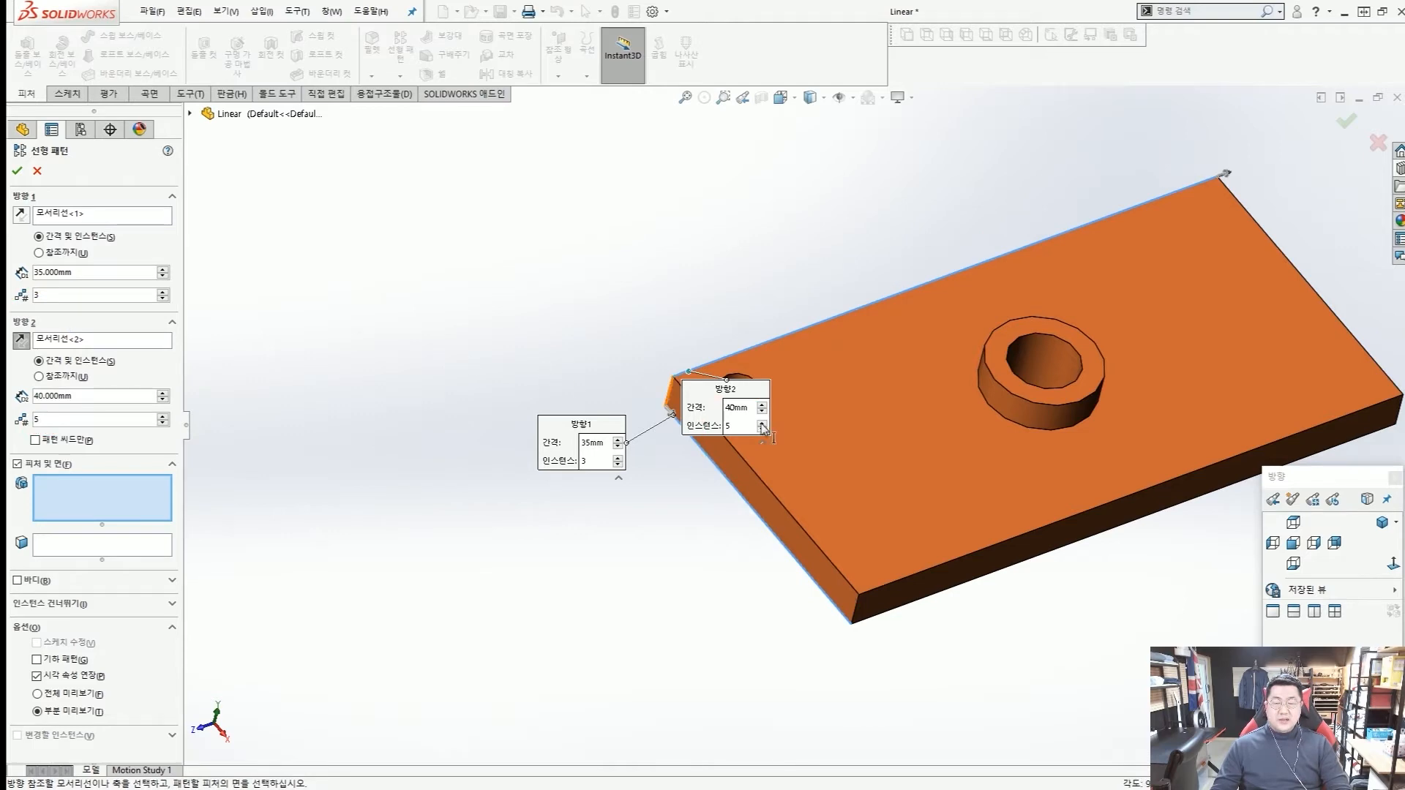
pyautogui.scroll(-4, 761, 395)
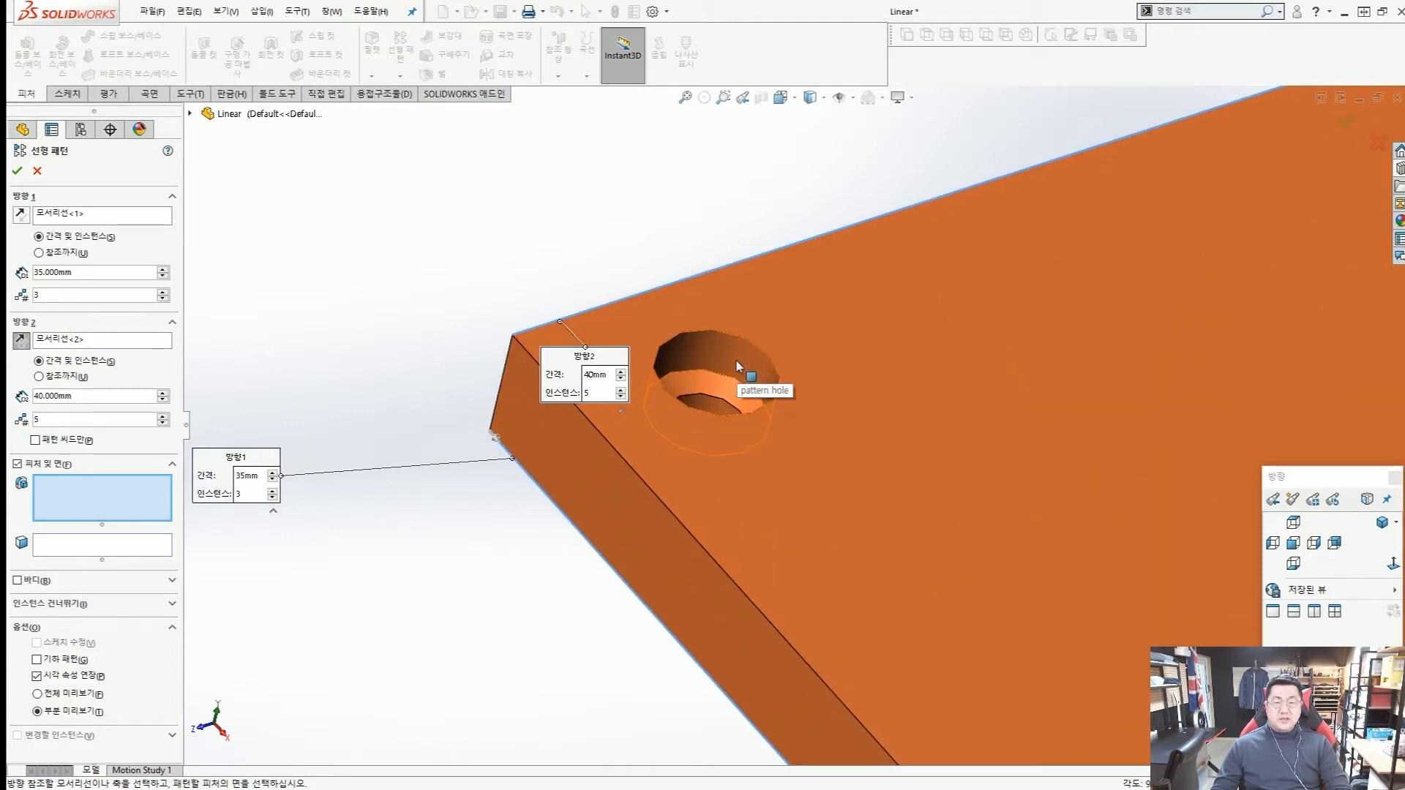
# Select the counterbored pattern hole near the plate's corner as the feature to pattern.
pyautogui.click(743, 371)
pyautogui.scroll(1, 741, 368)
pyautogui.scroll(4, 743, 368)
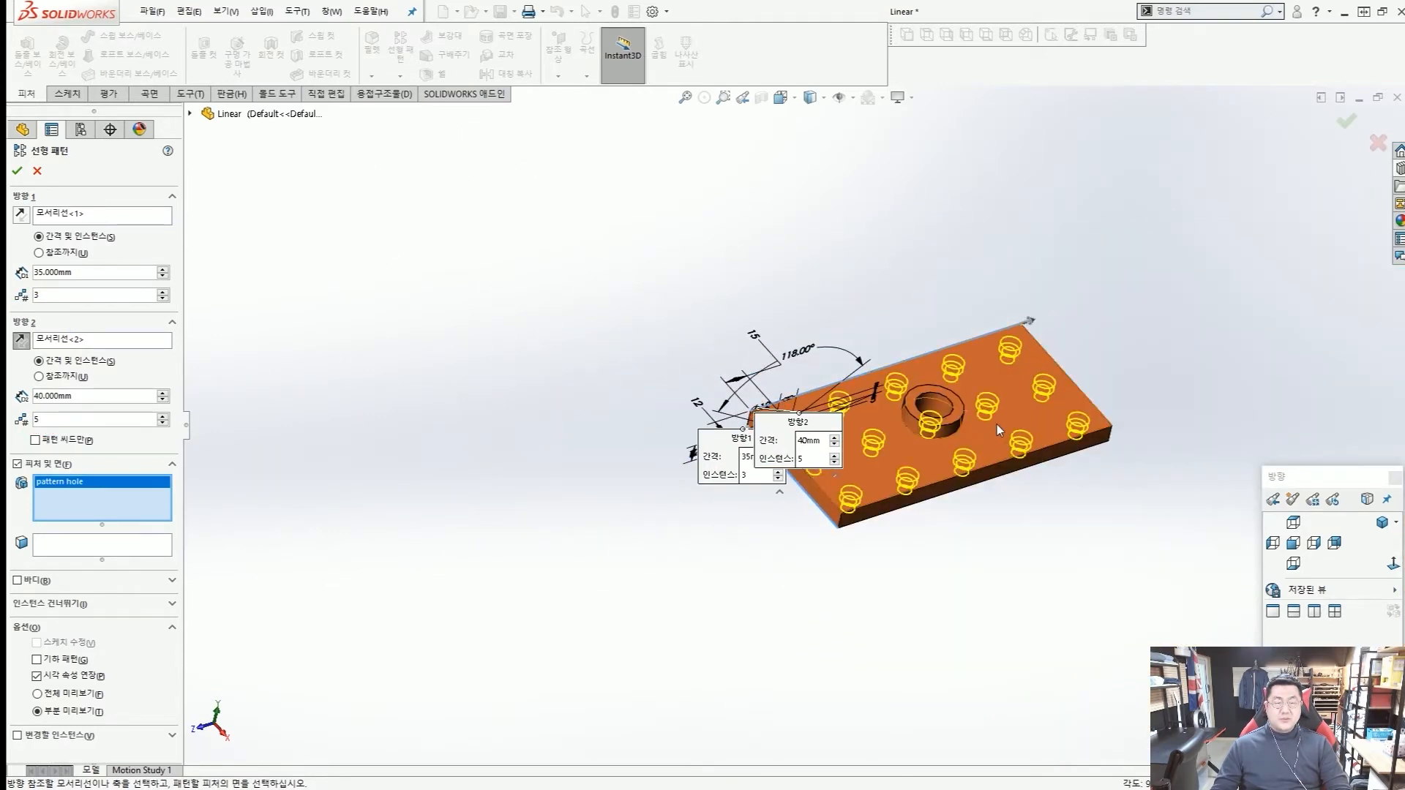
# Examine the pattern preview around the boss's center hole and the rebuild error message.
pyautogui.scroll(-2, 994, 425)
pyautogui.moveTo(833, 393); pyautogui.dragTo(832, 551, button='middle')
pyautogui.scroll(-5, 818, 448)
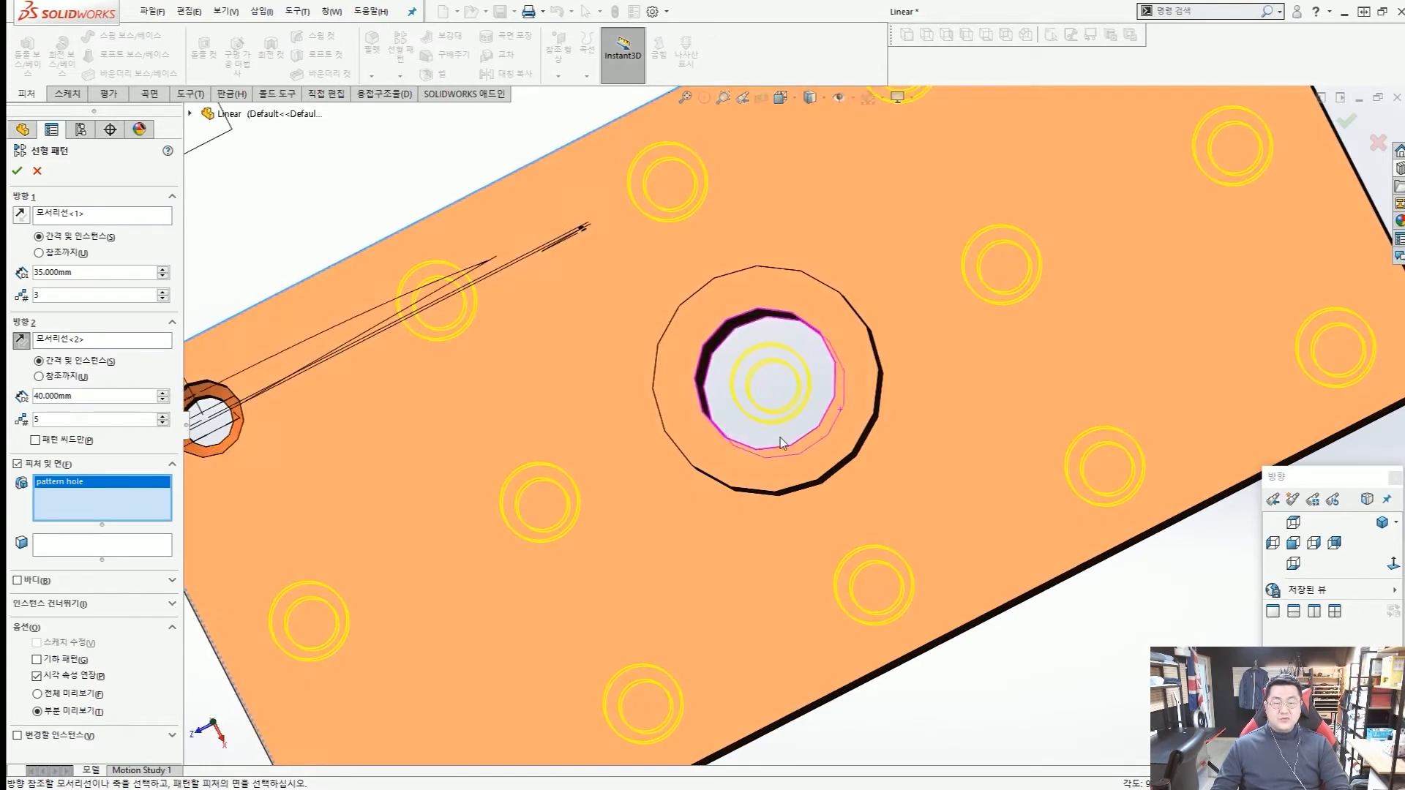
pyautogui.moveTo(809, 436)
pyautogui.mouseDown()
pyautogui.moveTo(723, 421)
pyautogui.moveTo(832, 394)
pyautogui.moveTo(817, 410)
pyautogui.mouseUp()
pyautogui.moveTo(873, 447)
pyautogui.keyDown('ctrl'); pyautogui.keyDown('shift'); pyautogui.mouseDown()
pyautogui.moveTo(907, 477)
pyautogui.moveTo(806, 397)
pyautogui.mouseUp(); pyautogui.keyUp('shift'); pyautogui.keyUp('ctrl')
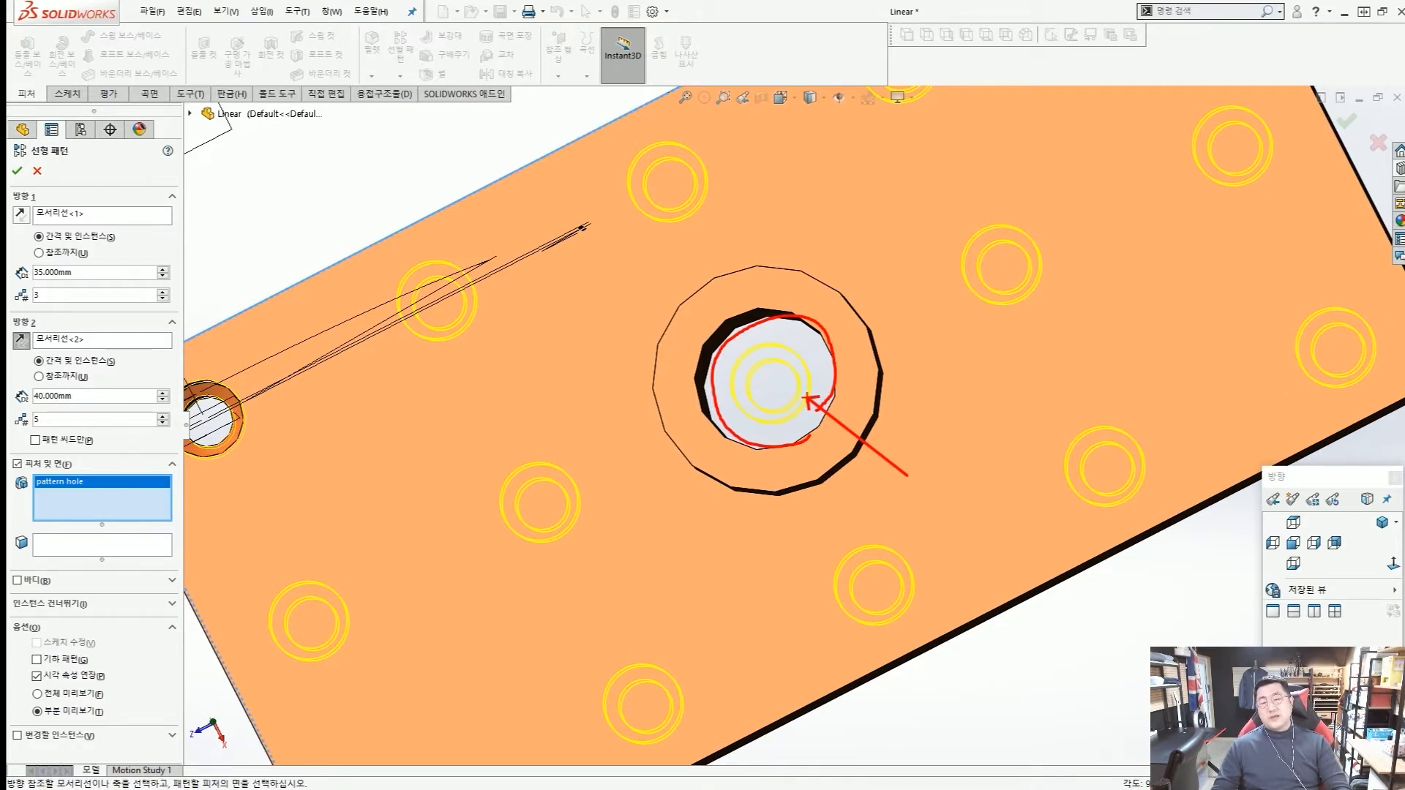
pyautogui.press('Escape')
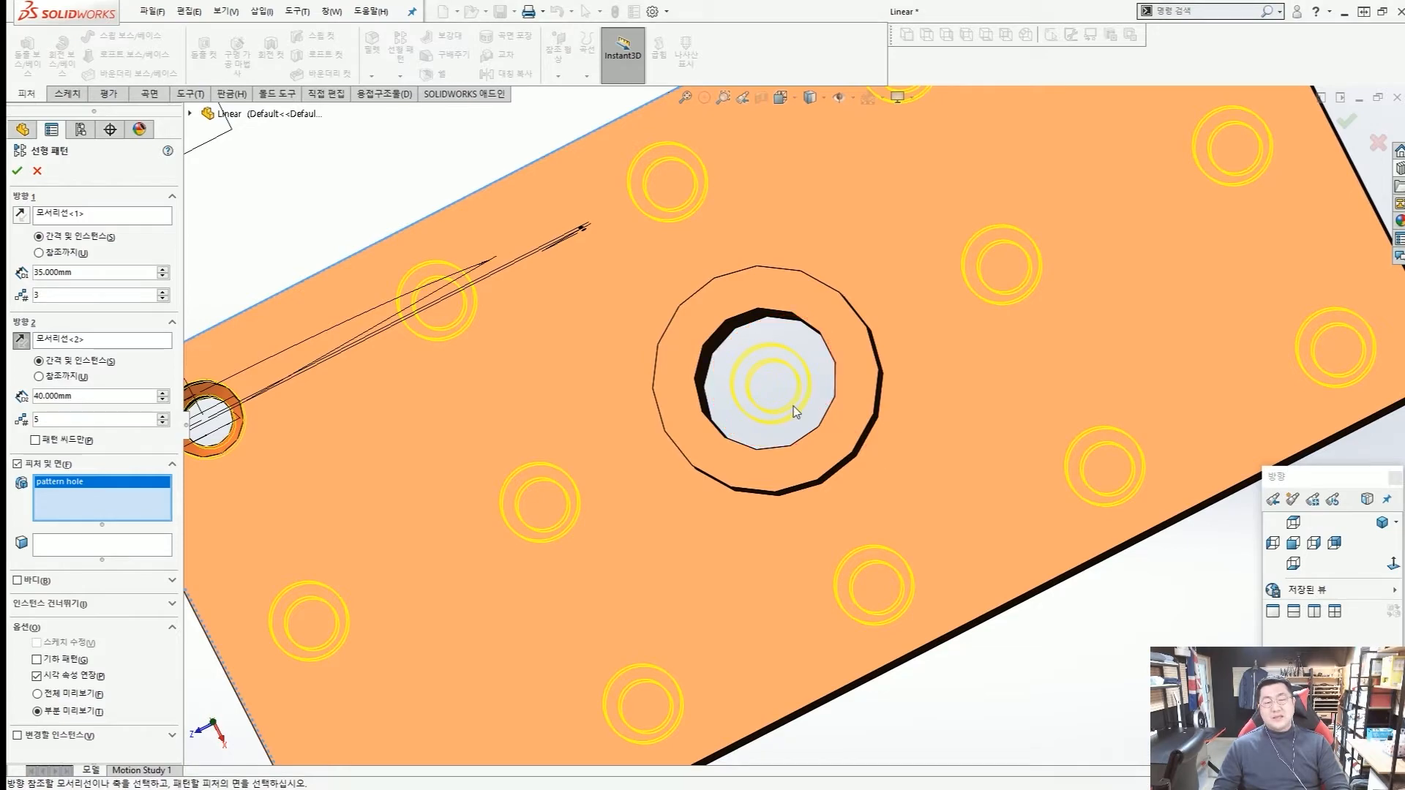
pyautogui.scroll(5, 794, 406)
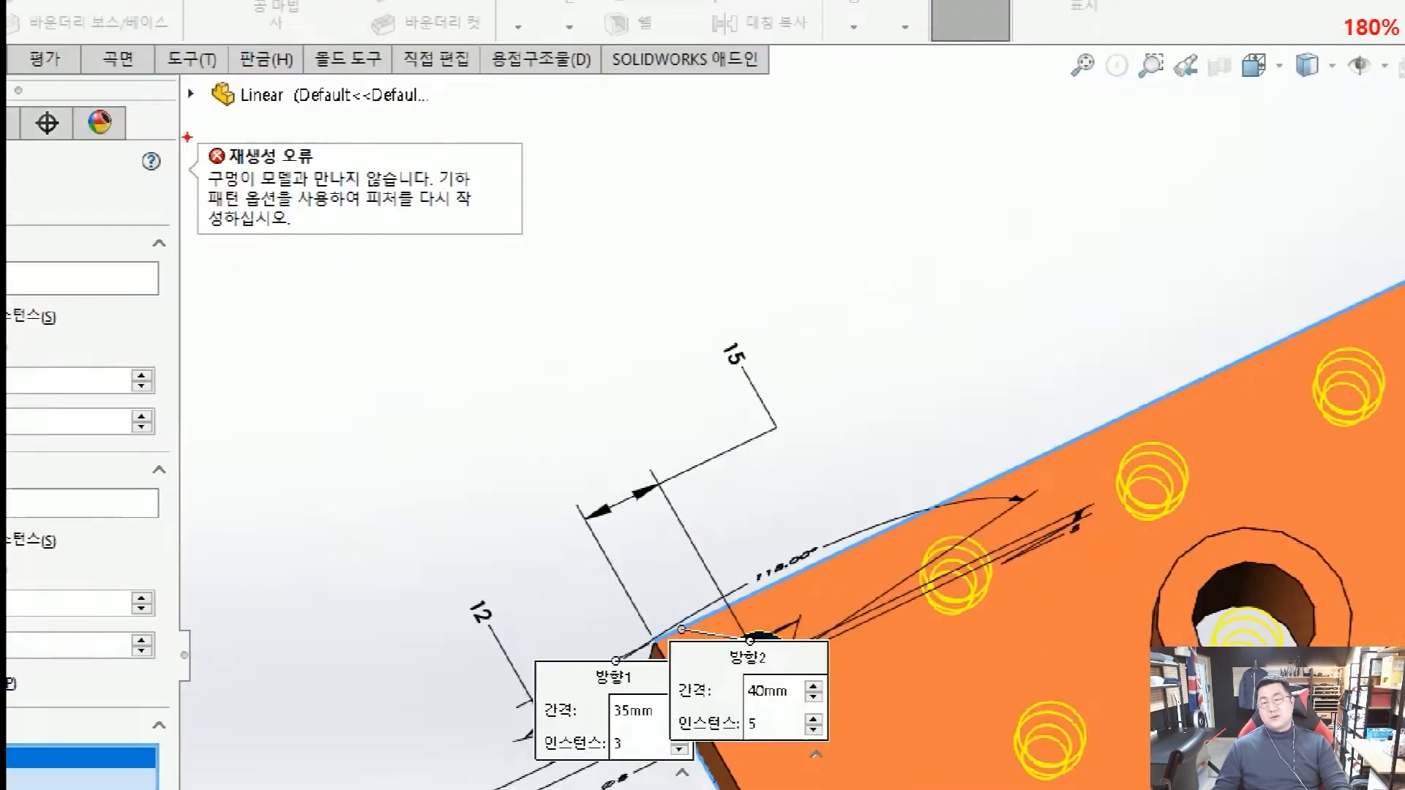
pyautogui.moveTo(190, 125)
pyautogui.mouseDown()
pyautogui.moveTo(208, 145)
pyautogui.moveTo(384, 204)
pyautogui.mouseUp()
pyautogui.moveTo(489, 230); pyautogui.dragTo(389, 193)
pyautogui.press('Escape')
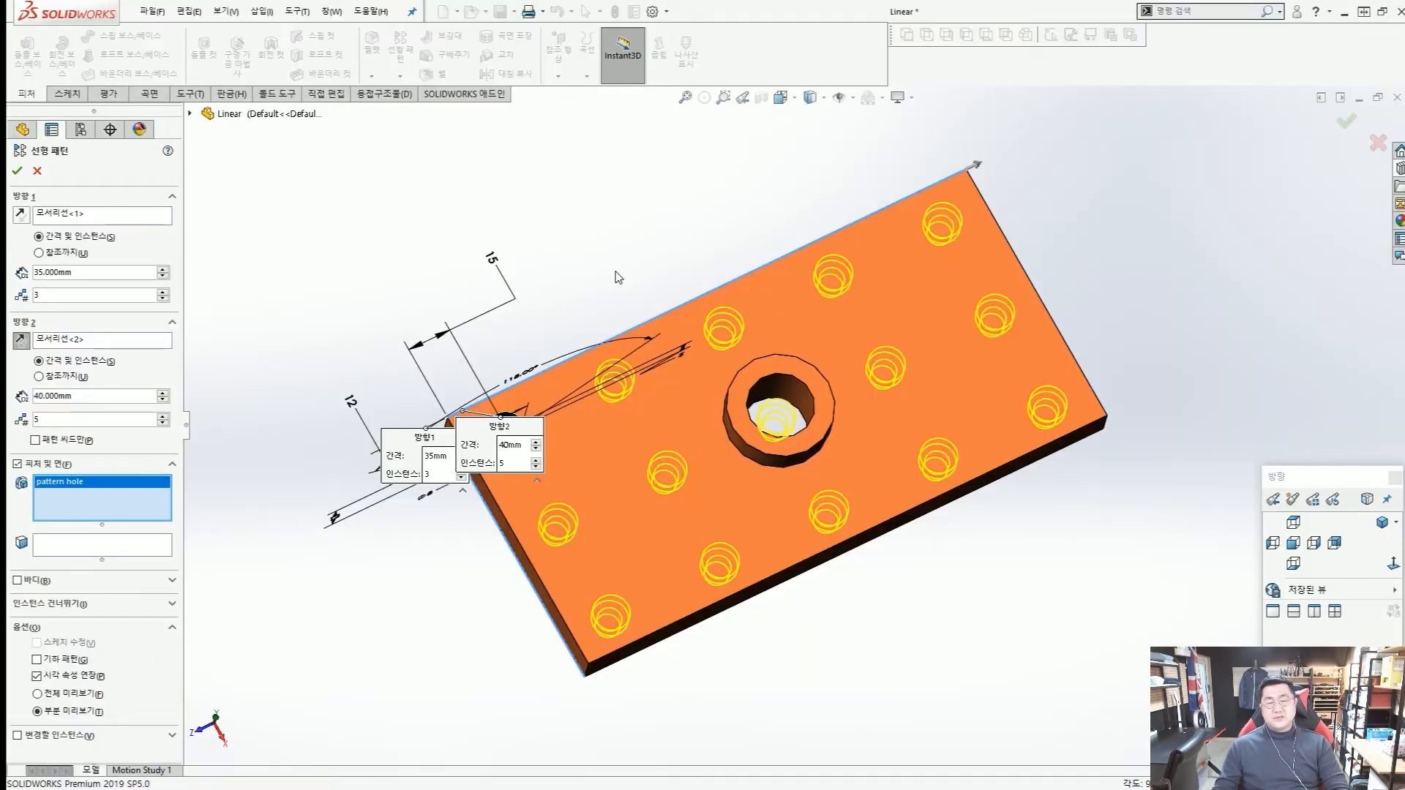
pyautogui.moveTo(831, 515)
pyautogui.mouseDown(button='middle')
pyautogui.moveTo(816, 448)
pyautogui.moveTo(814, 492)
pyautogui.mouseUp(button='middle')
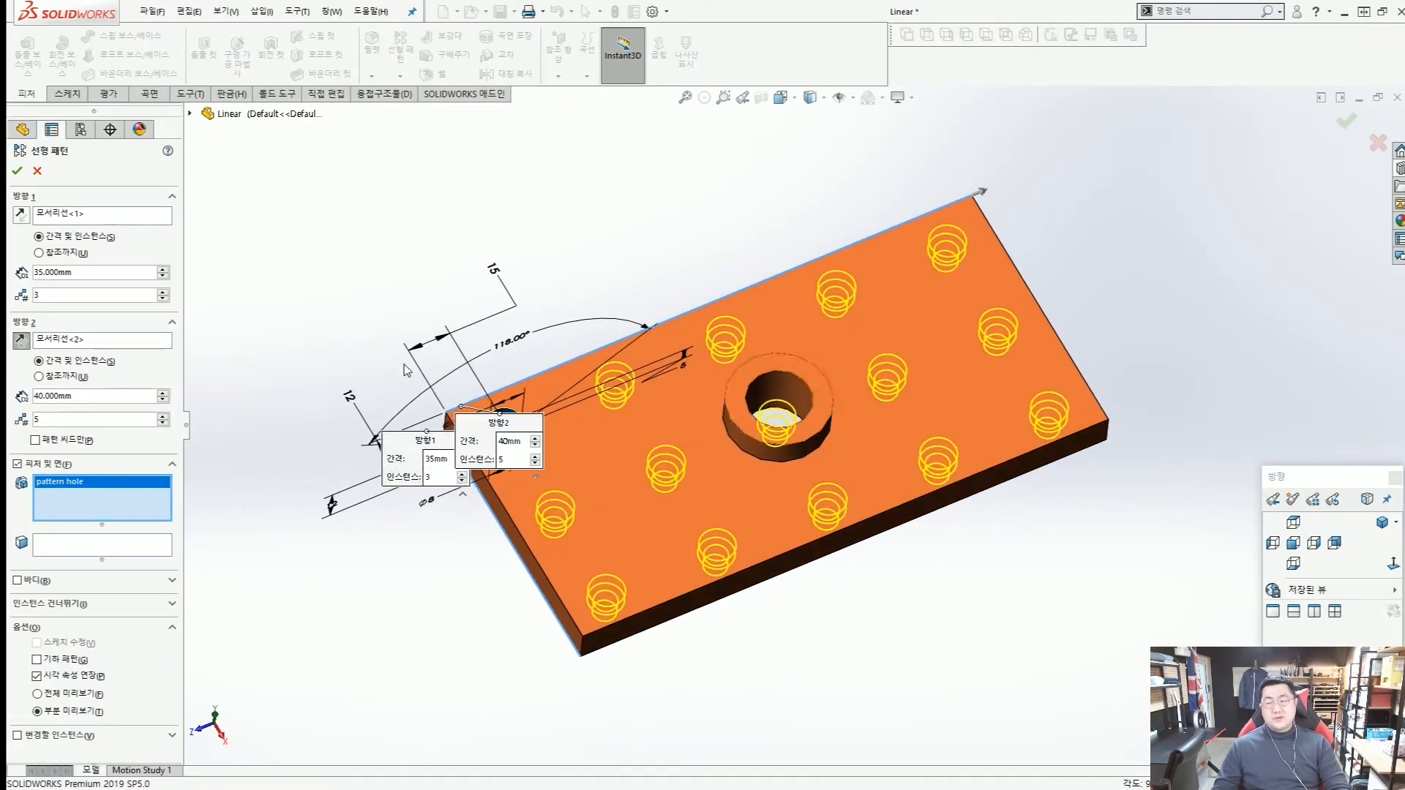
# Skip pattern instance (2, 3) inside the boss's center hole and complete the linear pattern.
pyautogui.click(167, 608)
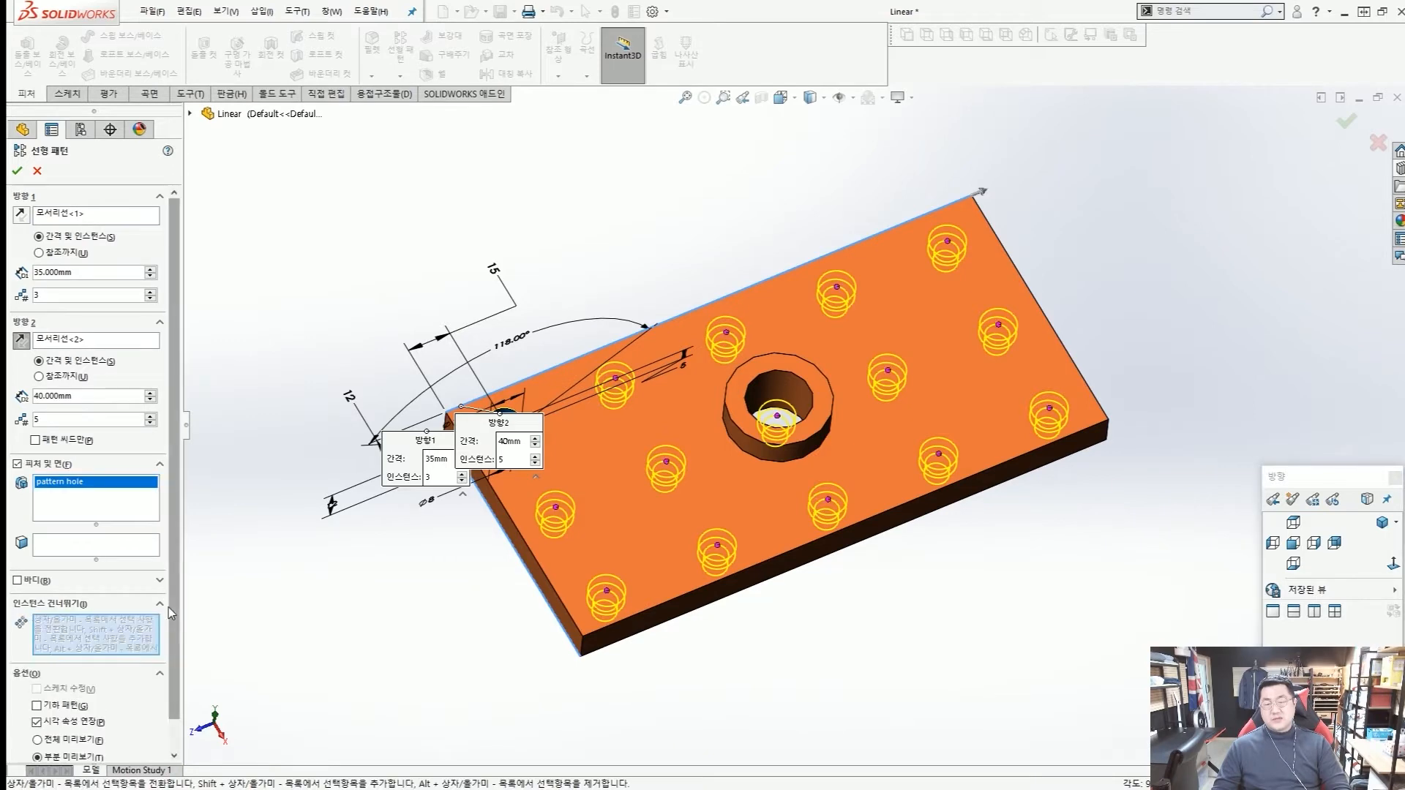
pyautogui.moveTo(761, 505)
pyautogui.mouseDown(button='middle')
pyautogui.moveTo(789, 467)
pyautogui.moveTo(774, 444)
pyautogui.mouseUp(button='middle')
pyautogui.click(777, 419)
pyautogui.scroll(3, 779, 428)
pyautogui.scroll(-3, 775, 445)
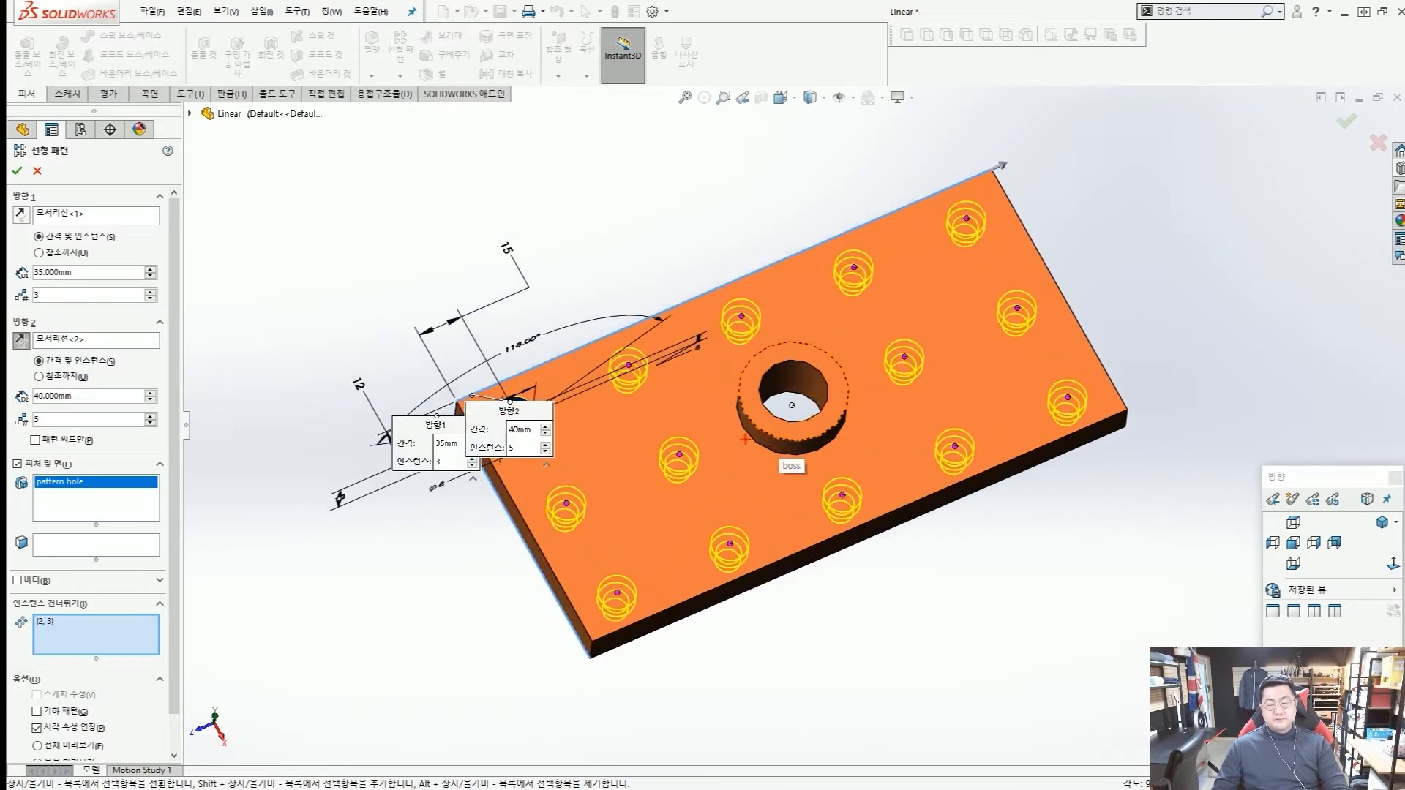
pyautogui.moveTo(512, 412); pyautogui.dragTo(654, 581)
pyautogui.moveTo(643, 364); pyautogui.dragTo(734, 525)
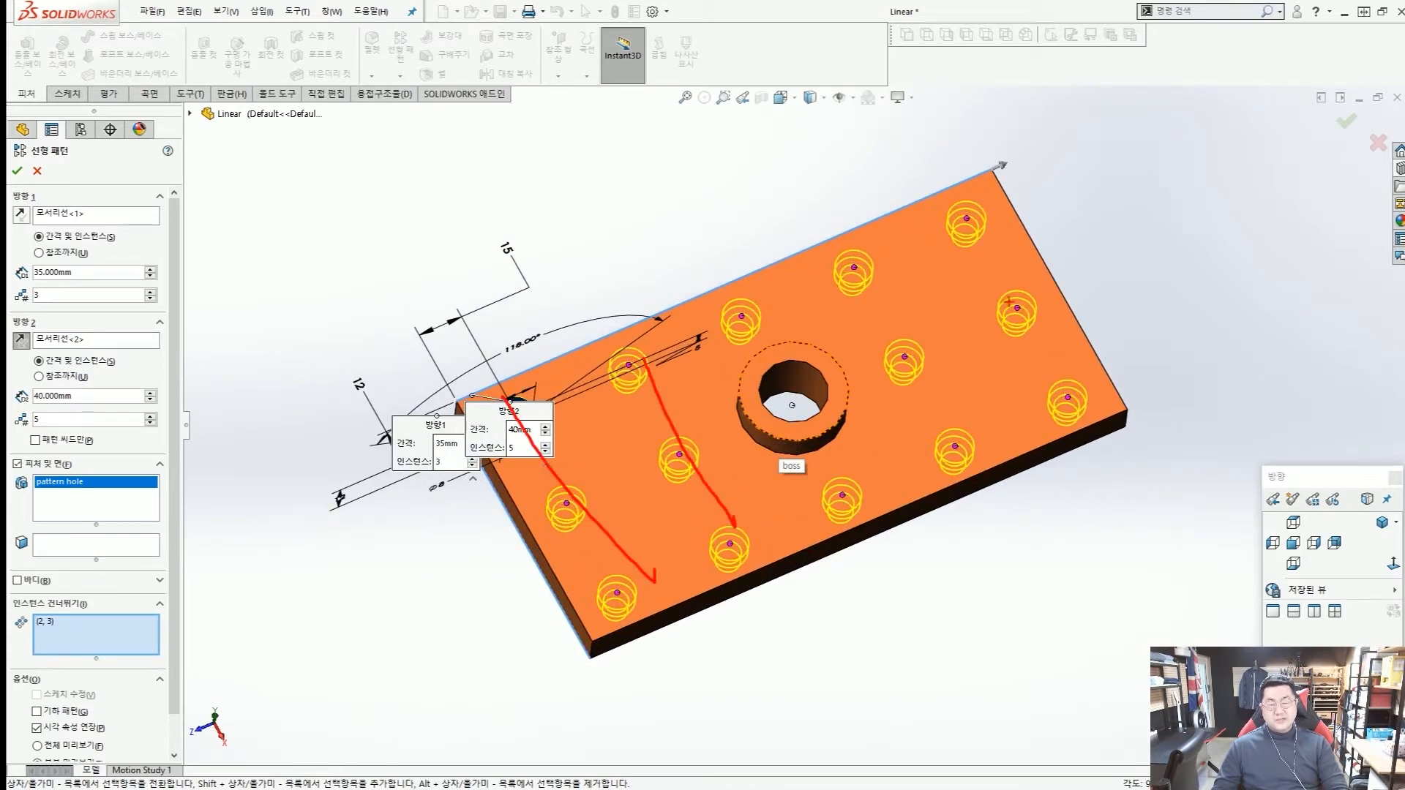
pyautogui.press('Escape')
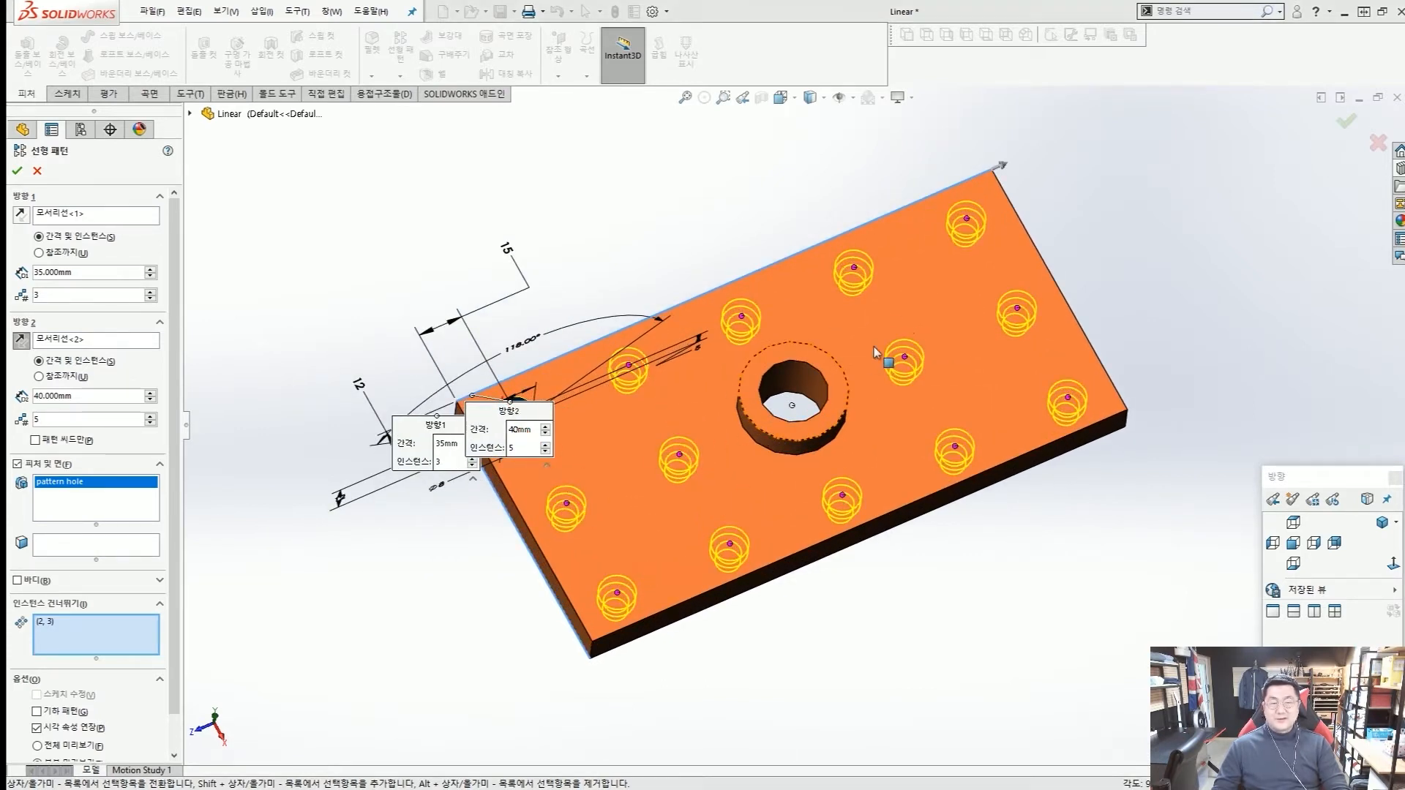
pyautogui.moveTo(805, 432)
pyautogui.mouseDown(button='middle')
pyautogui.moveTo(810, 448)
pyautogui.moveTo(957, 524)
pyautogui.moveTo(819, 470)
pyautogui.moveTo(904, 387)
pyautogui.mouseUp(button='middle')
pyautogui.scroll(3, 798, 410)
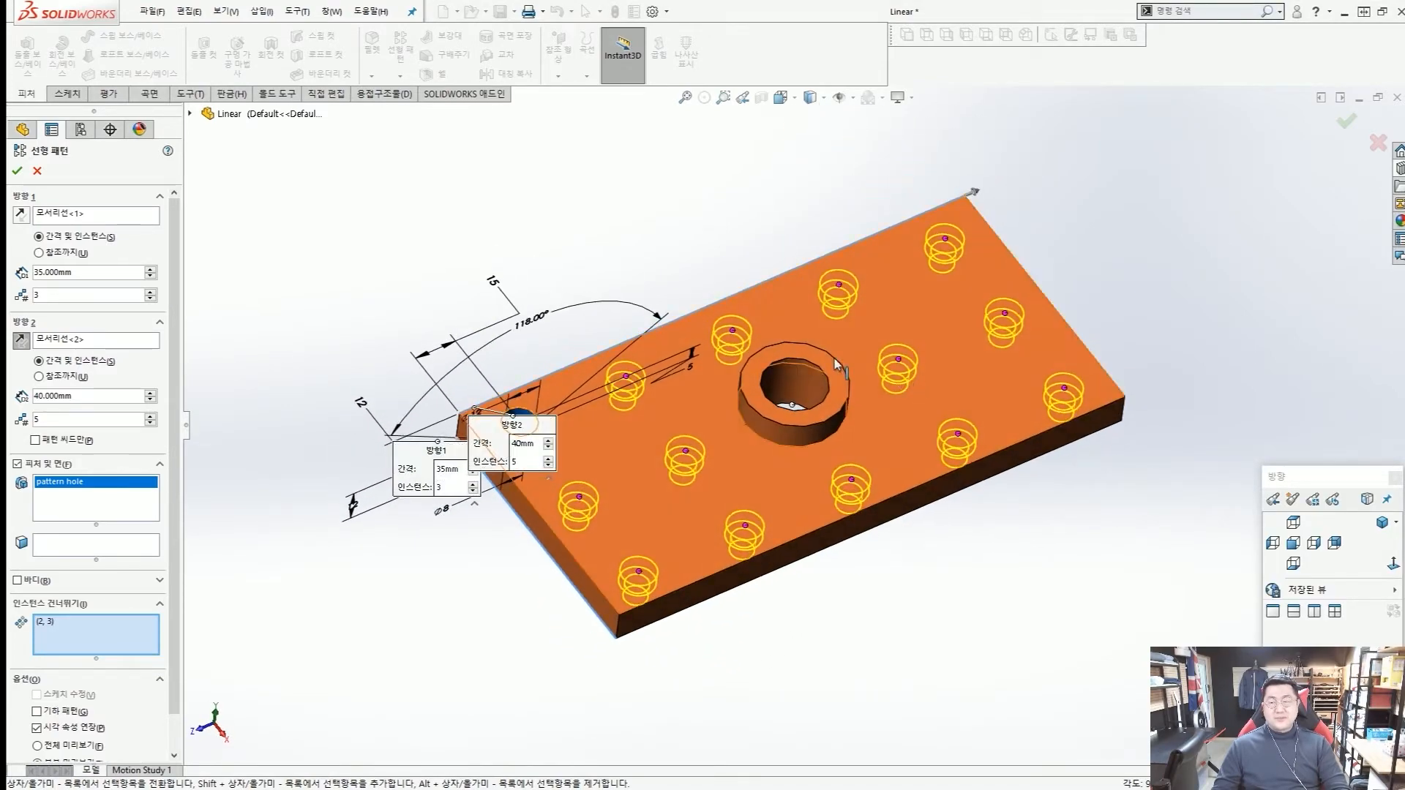
pyautogui.click(18, 171)
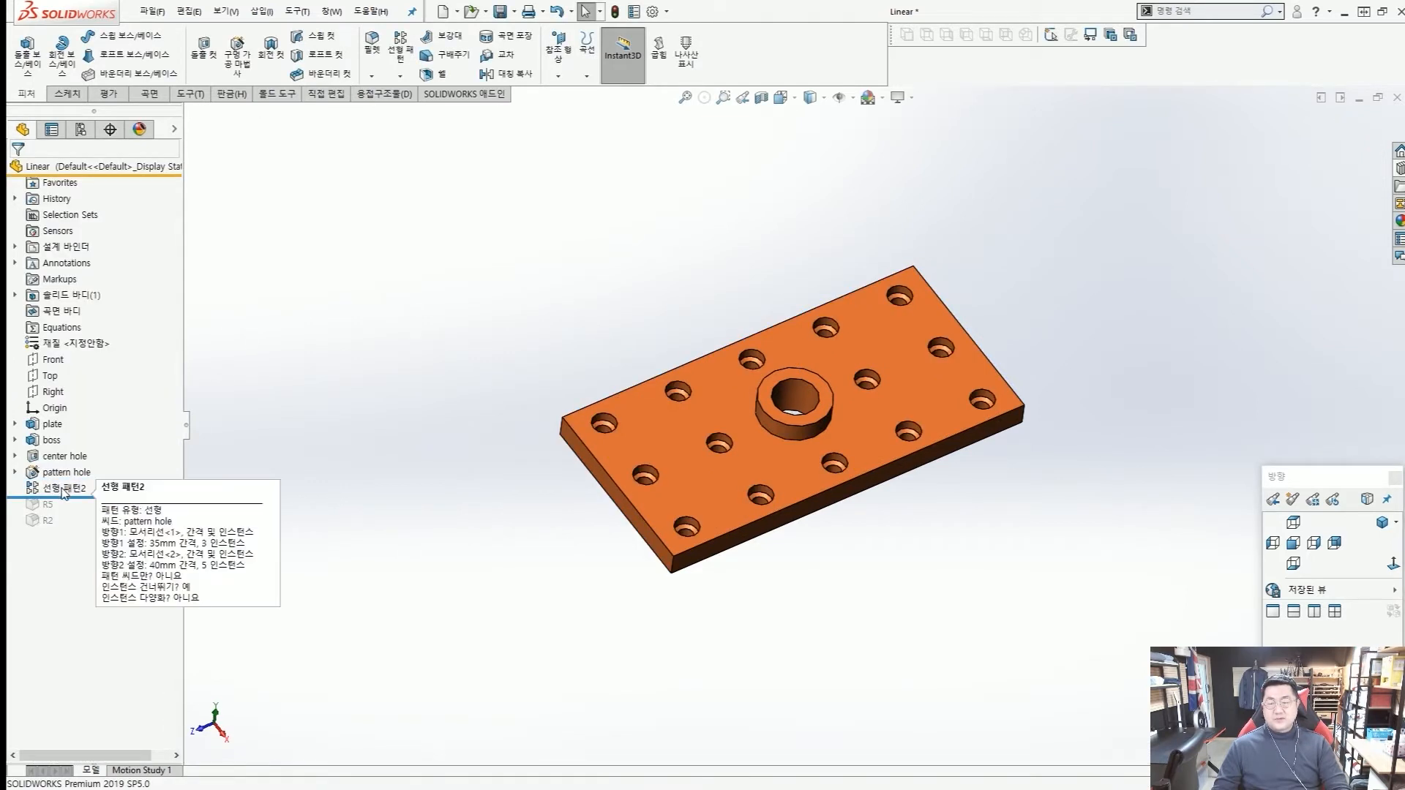
# Roll the feature history forward to the end and save the part in isometric view.
pyautogui.rightClick(131, 496)
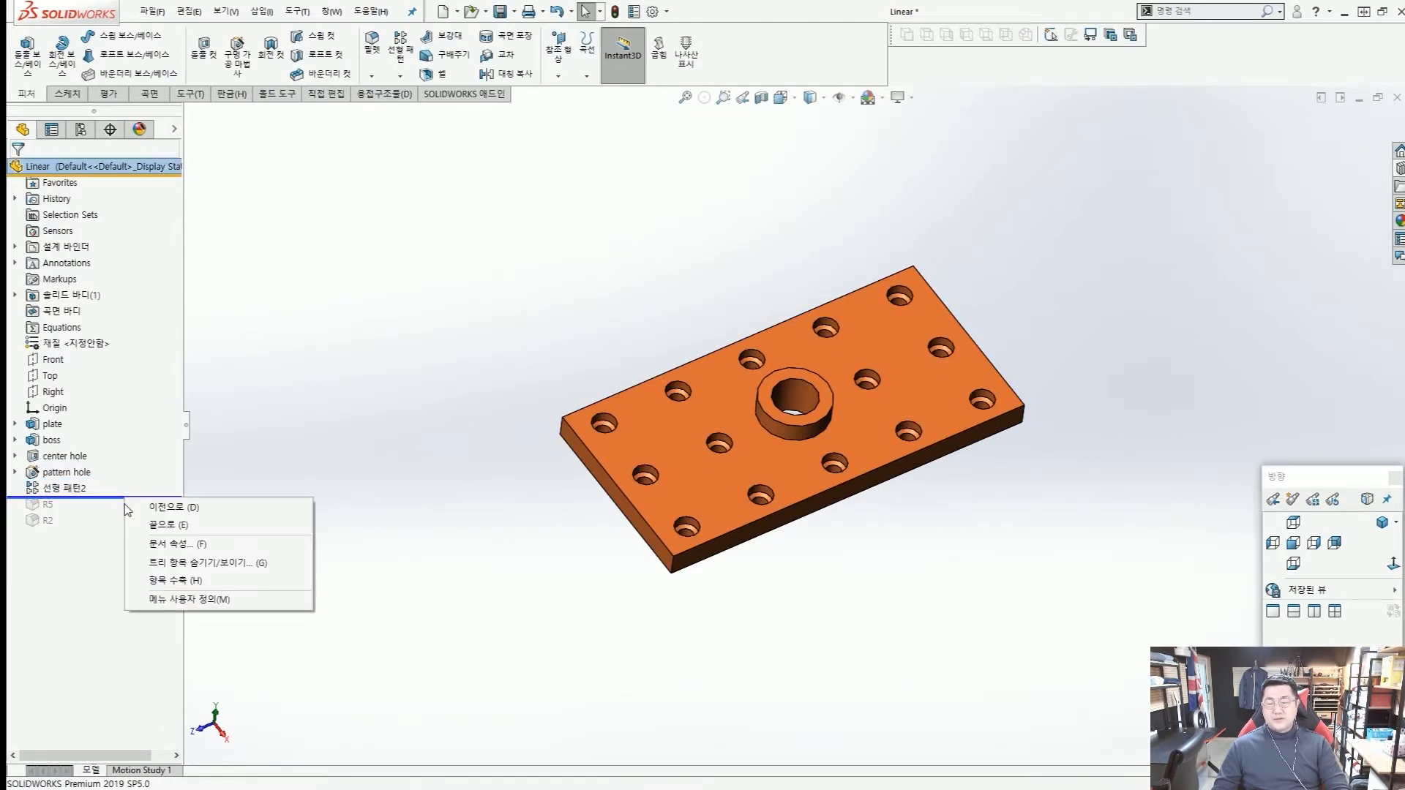
pyautogui.click(157, 524)
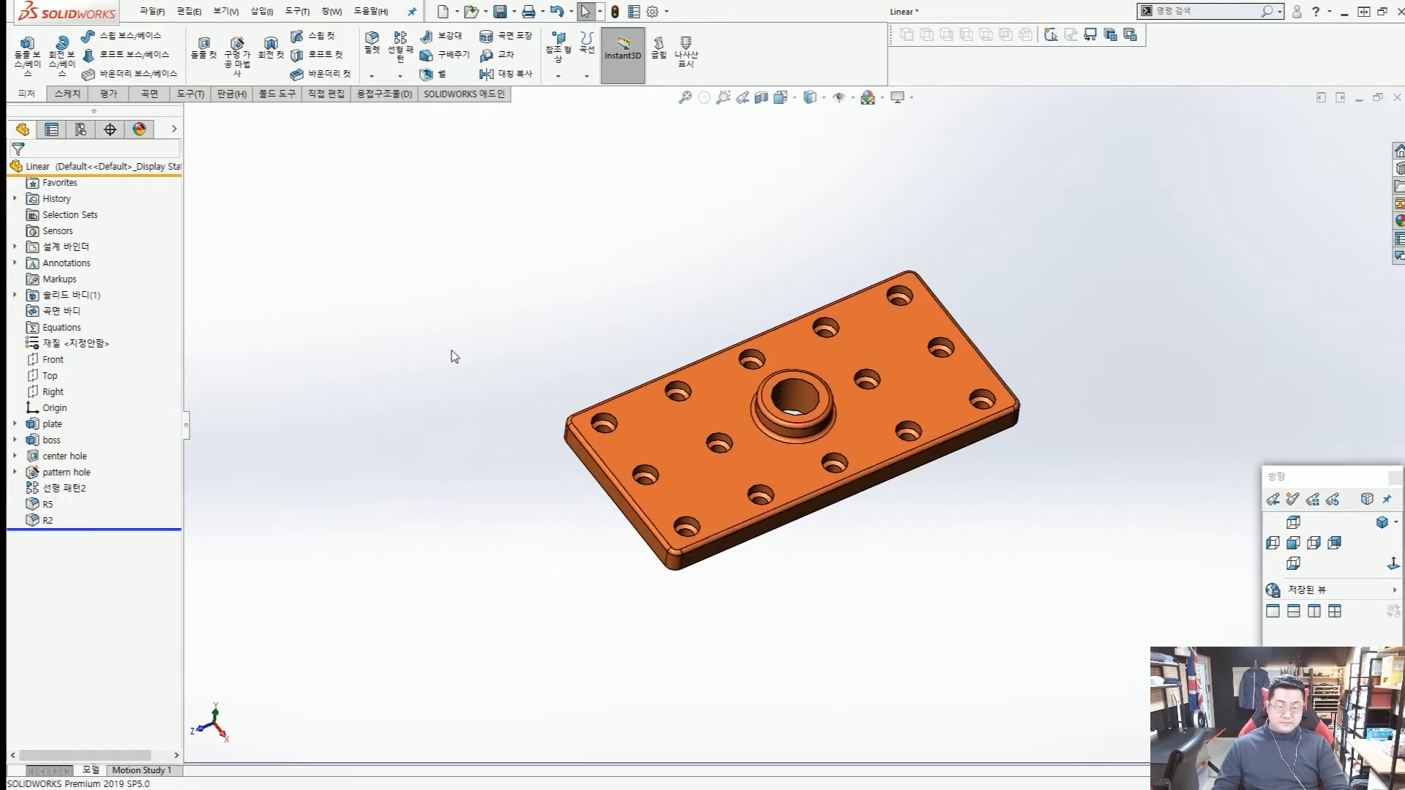
pyautogui.click(1382, 523)
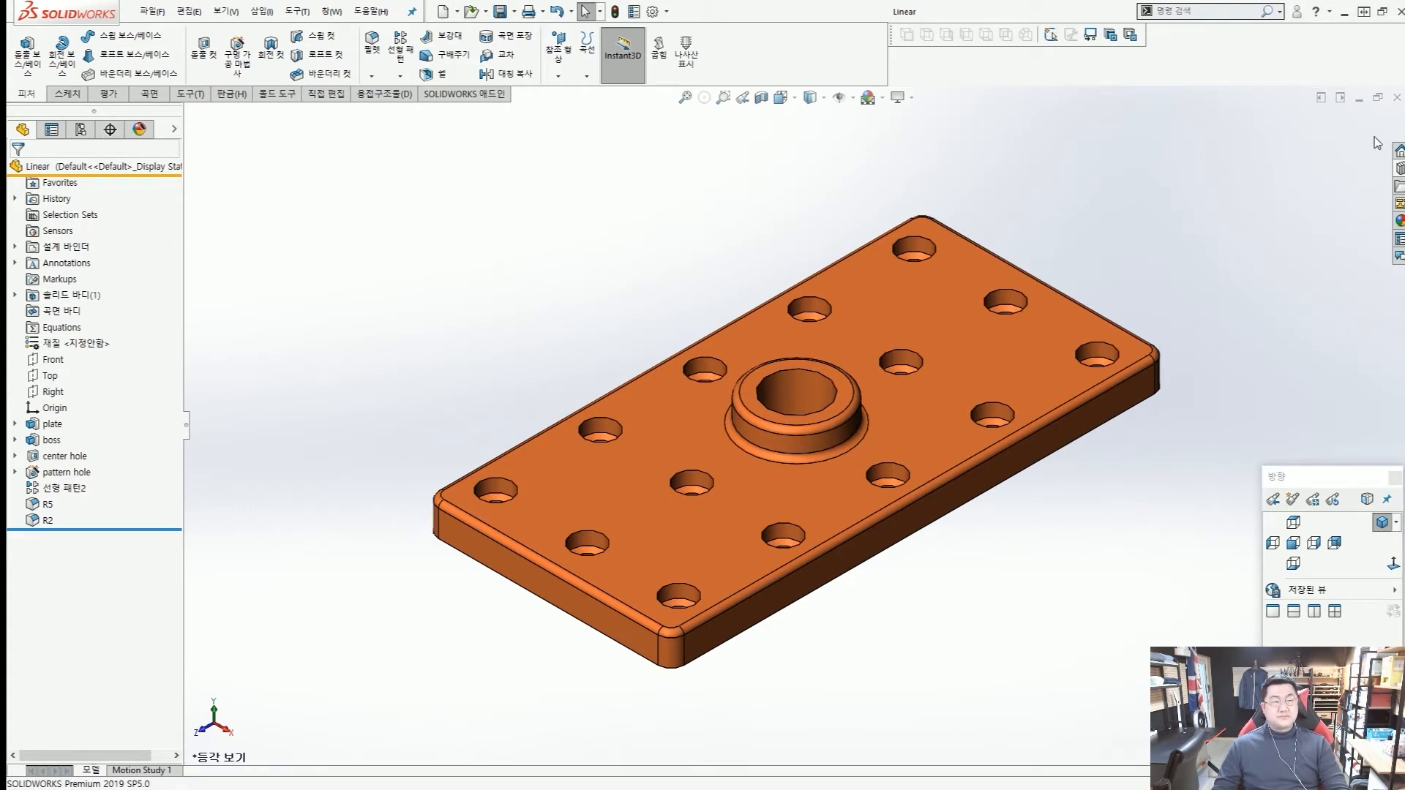
# Close the Linear part and open Sketch Driven Pattern from the Lesson05 Exercises folder of the design library.
pyautogui.click(1398, 98)
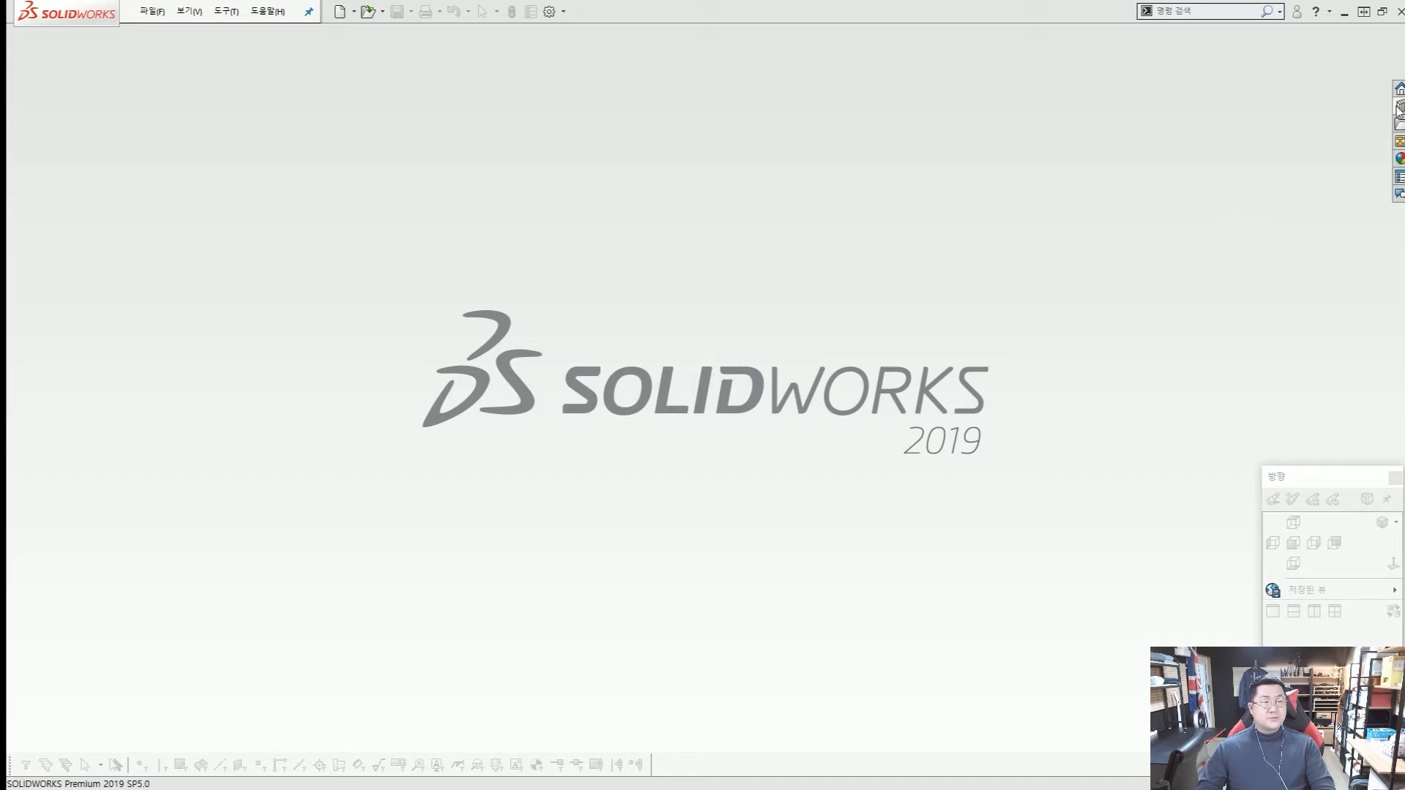
pyautogui.click(1398, 107)
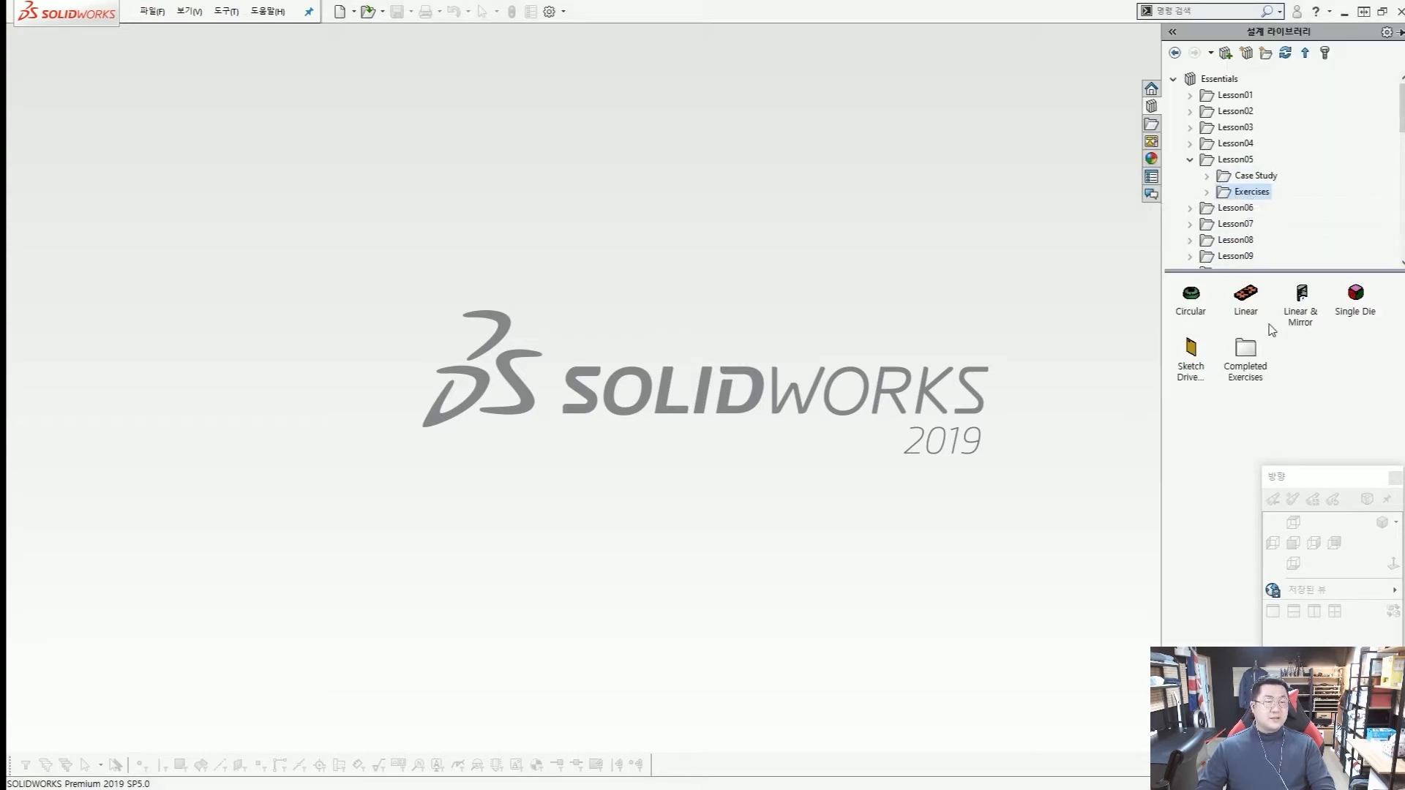
pyautogui.click(1191, 357)
pyautogui.moveTo(1158, 321); pyautogui.dragTo(1214, 407)
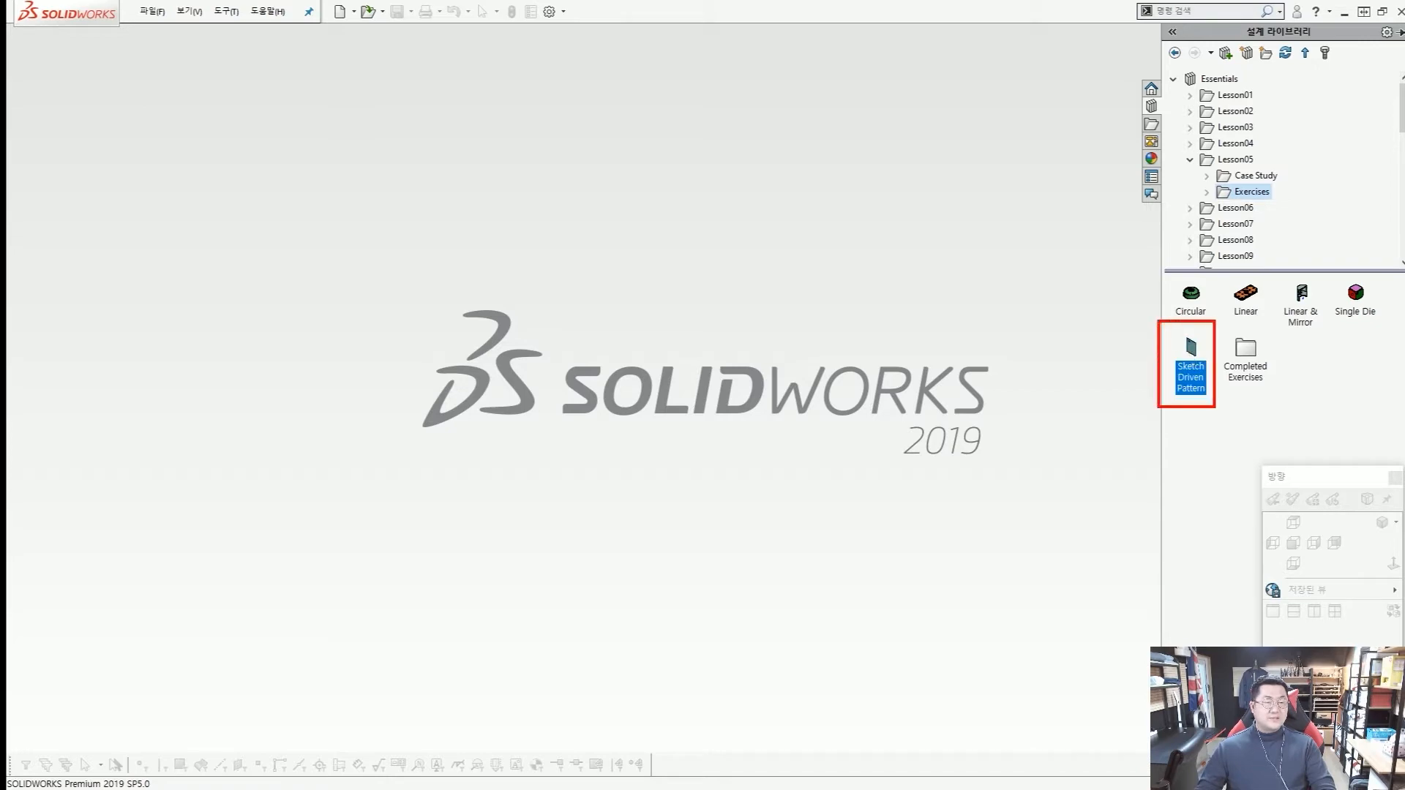
pyautogui.moveTo(1079, 452); pyautogui.dragTo(1161, 405)
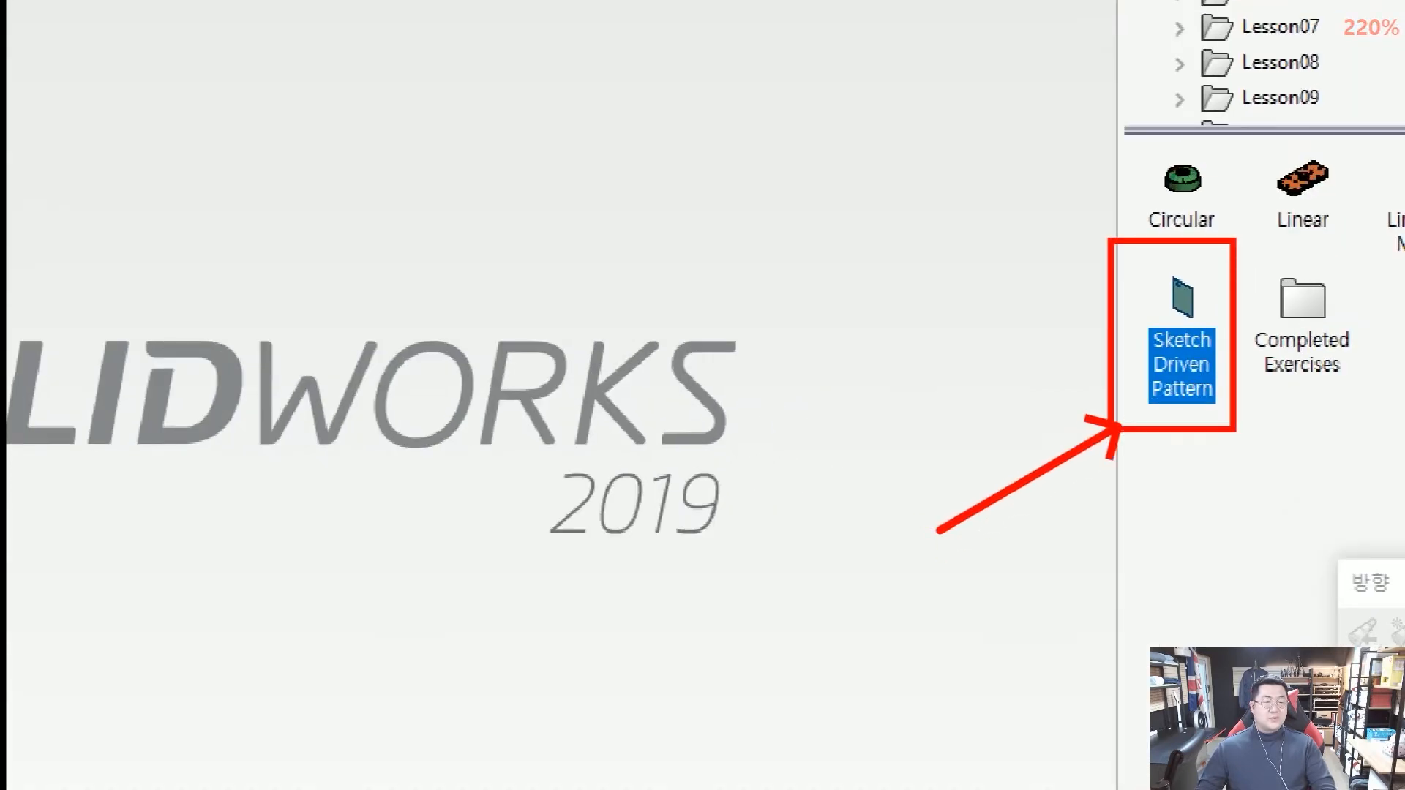
pyautogui.press('Escape')
pyautogui.click(1182, 319)
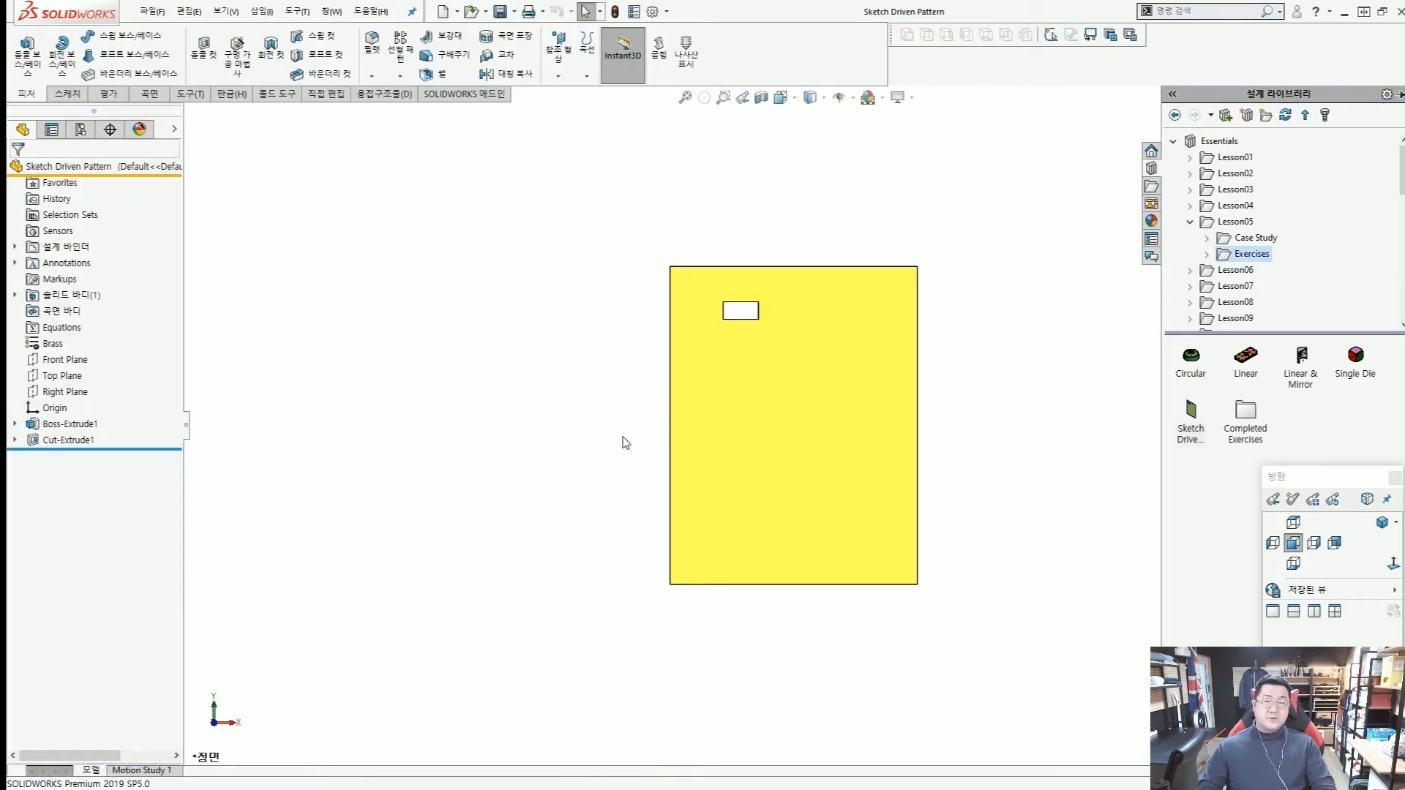
pyautogui.moveTo(805, 301)
pyautogui.mouseDown()
pyautogui.moveTo(811, 322)
pyautogui.moveTo(833, 316)
pyautogui.moveTo(852, 271)
pyautogui.mouseUp()
pyautogui.moveTo(693, 373); pyautogui.dragTo(701, 380)
pyautogui.moveTo(686, 472)
pyautogui.mouseDown()
pyautogui.moveTo(688, 524)
pyautogui.moveTo(695, 474)
pyautogui.mouseUp()
pyautogui.moveTo(685, 558); pyautogui.dragTo(687, 645)
pyautogui.moveTo(692, 575)
pyautogui.mouseDown()
pyautogui.moveTo(754, 613)
pyautogui.moveTo(722, 646)
pyautogui.mouseUp()
pyautogui.press('Escape')
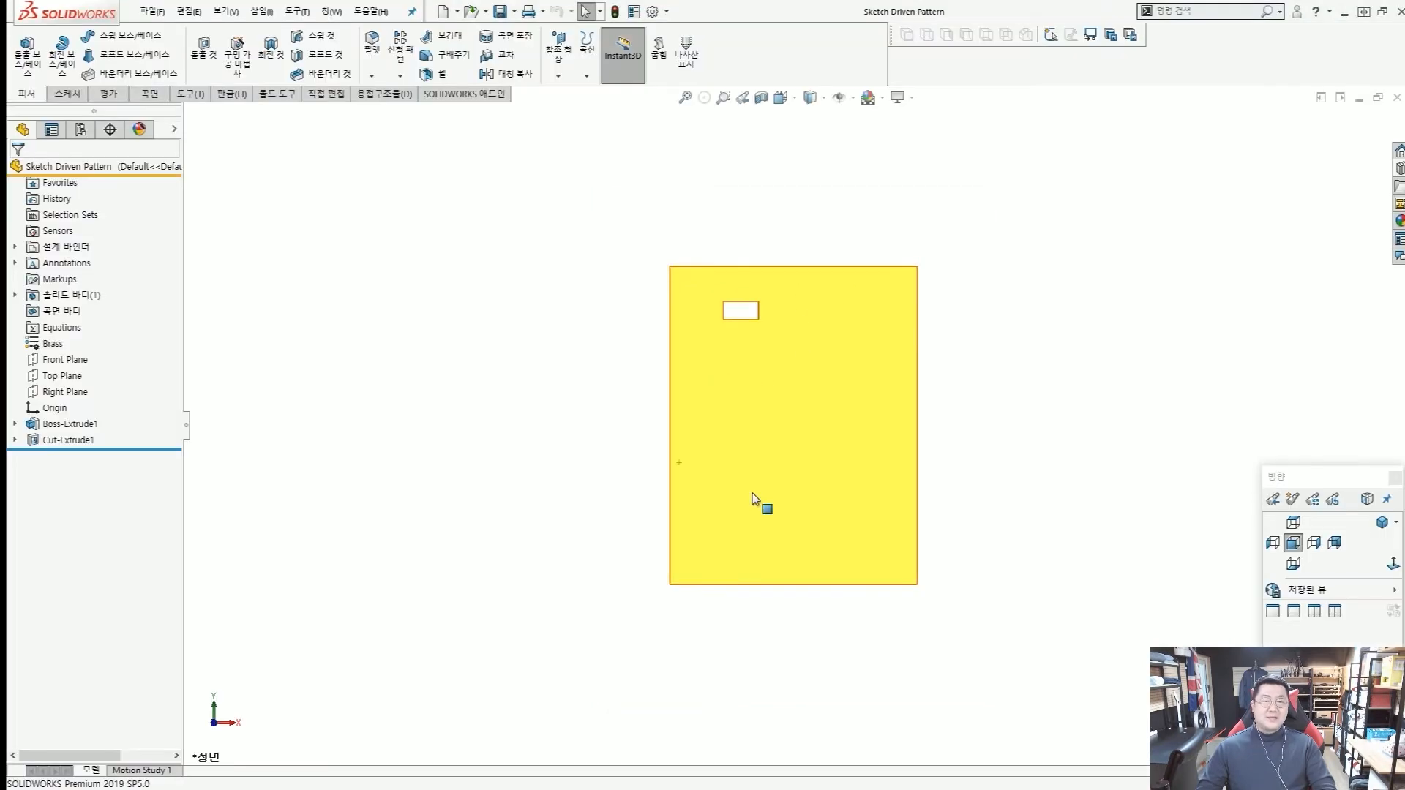
# Start a sketch on the front face of the yellow plate.
pyautogui.click(834, 367)
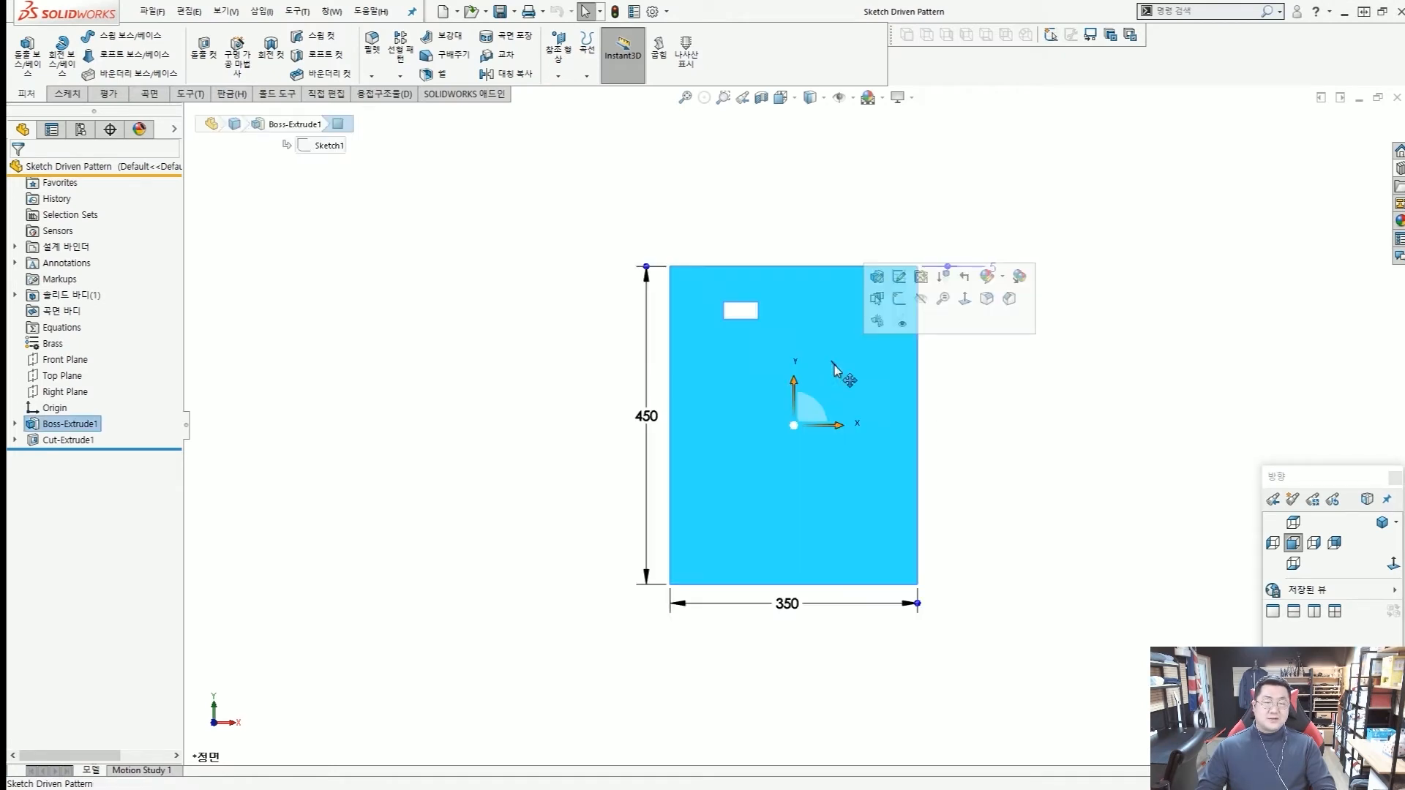
pyautogui.click(901, 301)
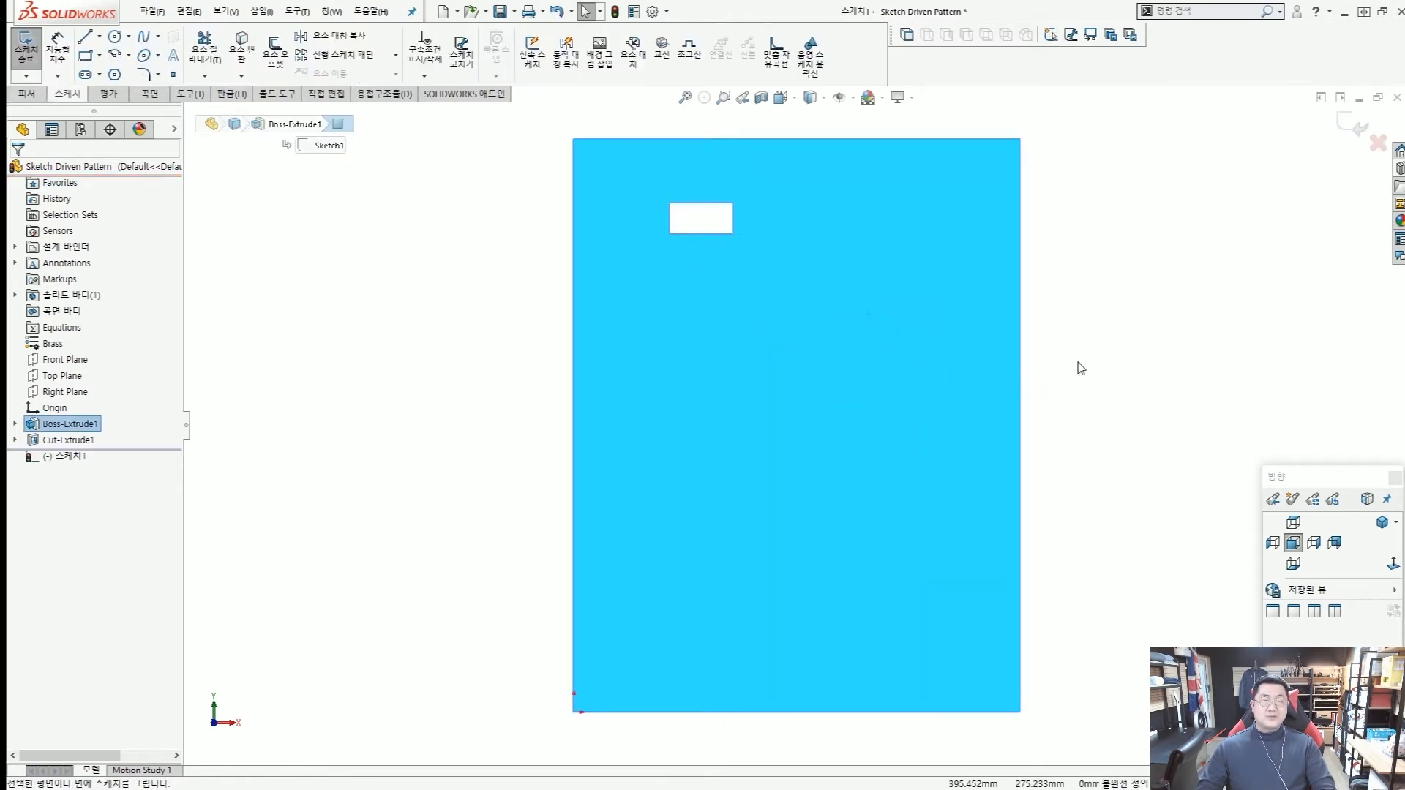
pyautogui.click(1081, 367)
pyautogui.scroll(6, 1075, 363)
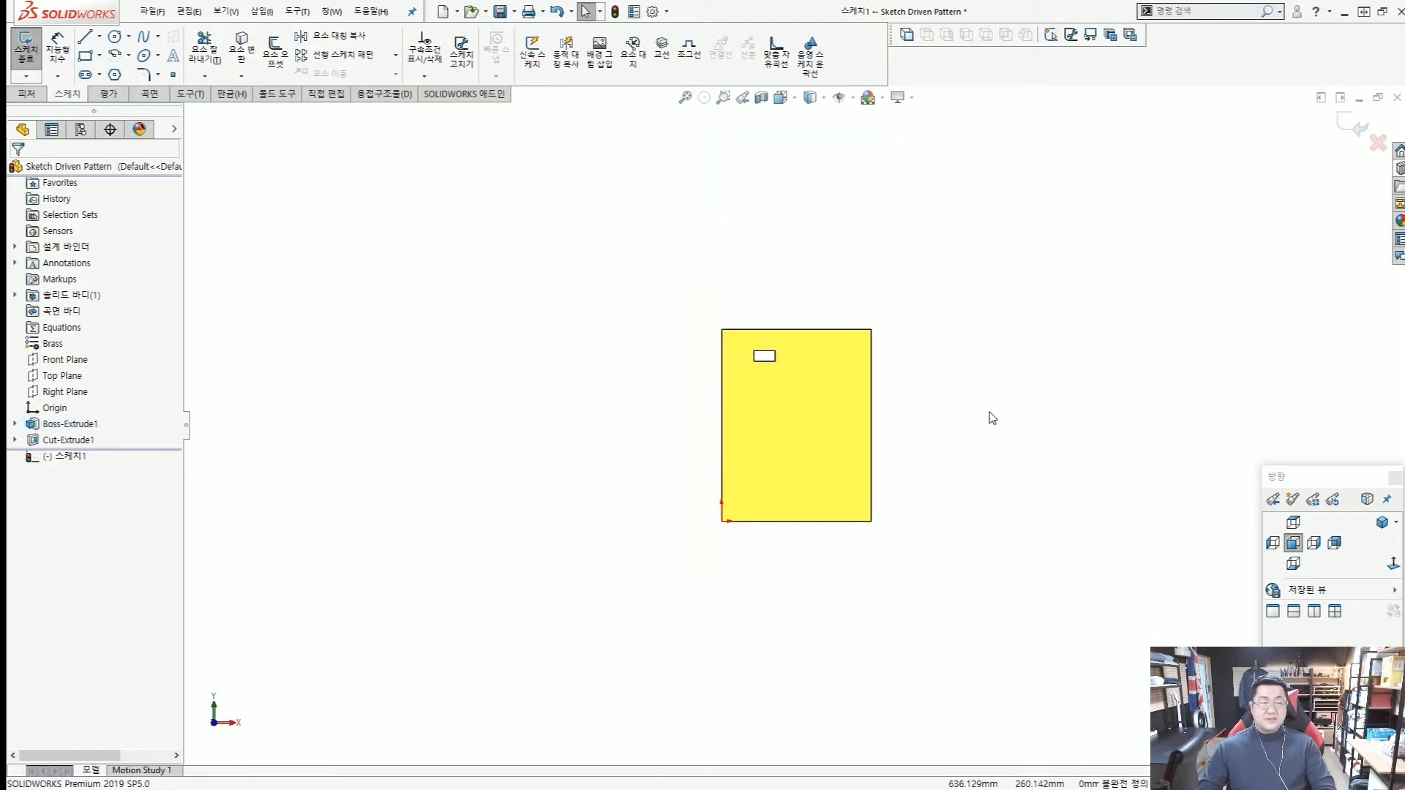
pyautogui.scroll(-2, 985, 414)
pyautogui.scroll(-1, 810, 414)
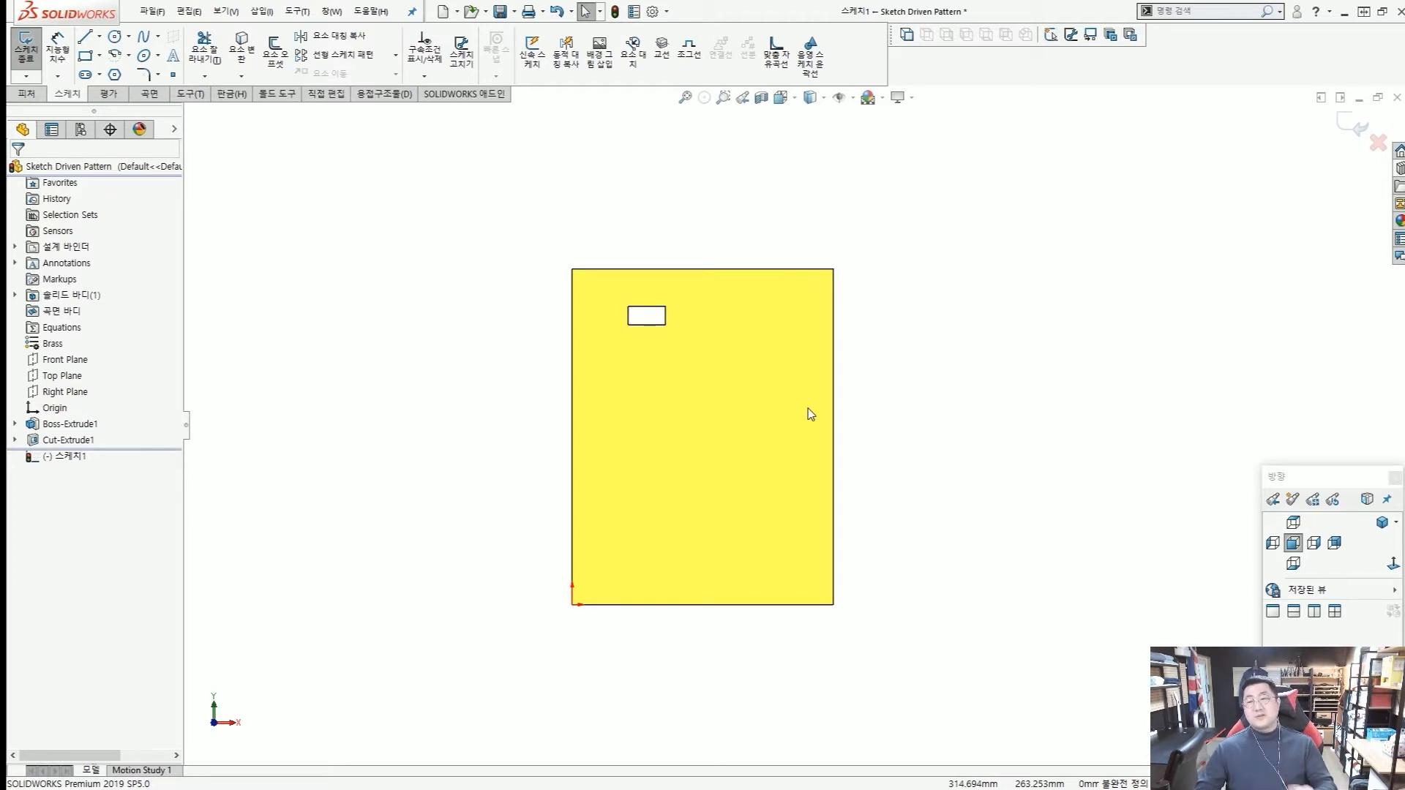
# Sketch a horizontal centerline about 153 mm long rightward from the midpoint of the rectangular cutout's right edge.
pyautogui.click(100, 38)
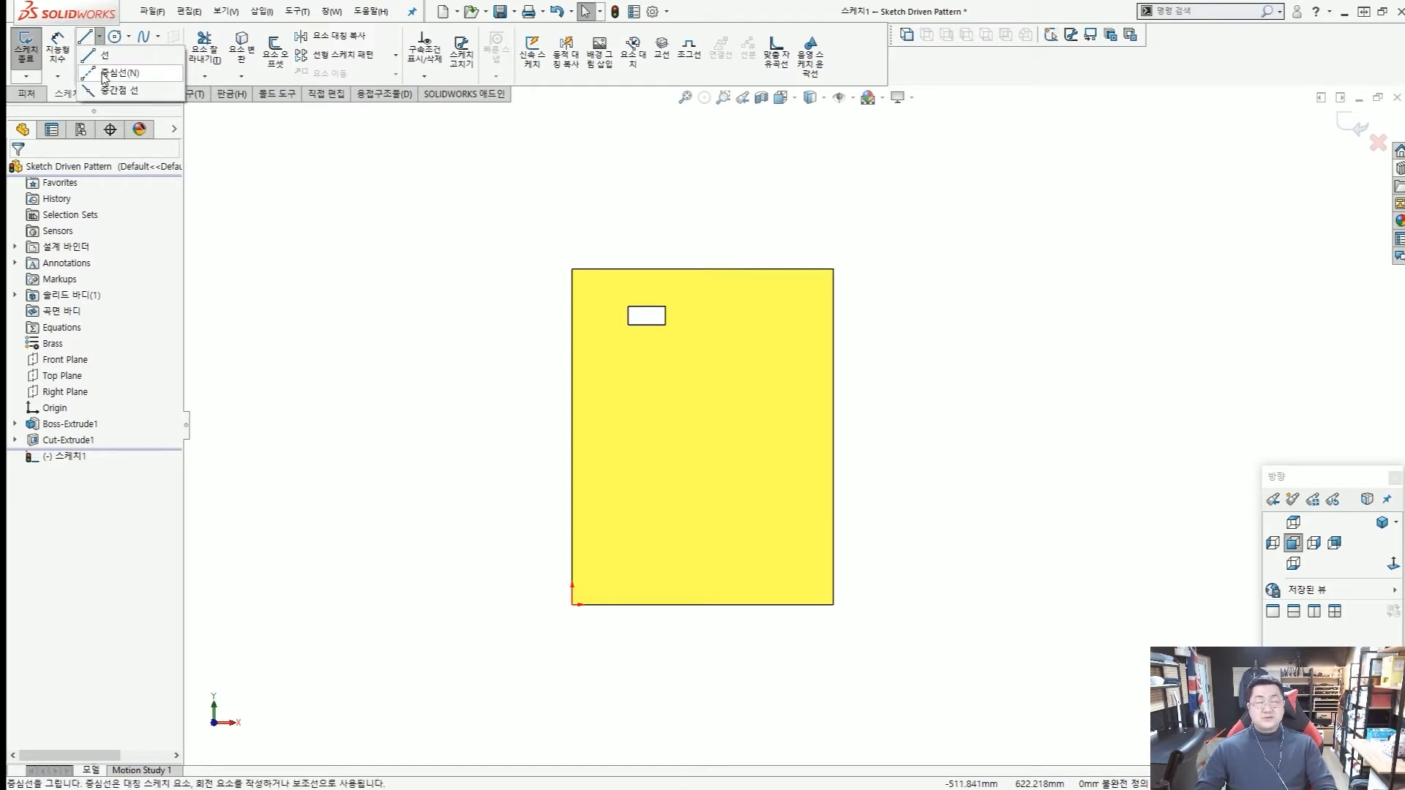
pyautogui.click(103, 73)
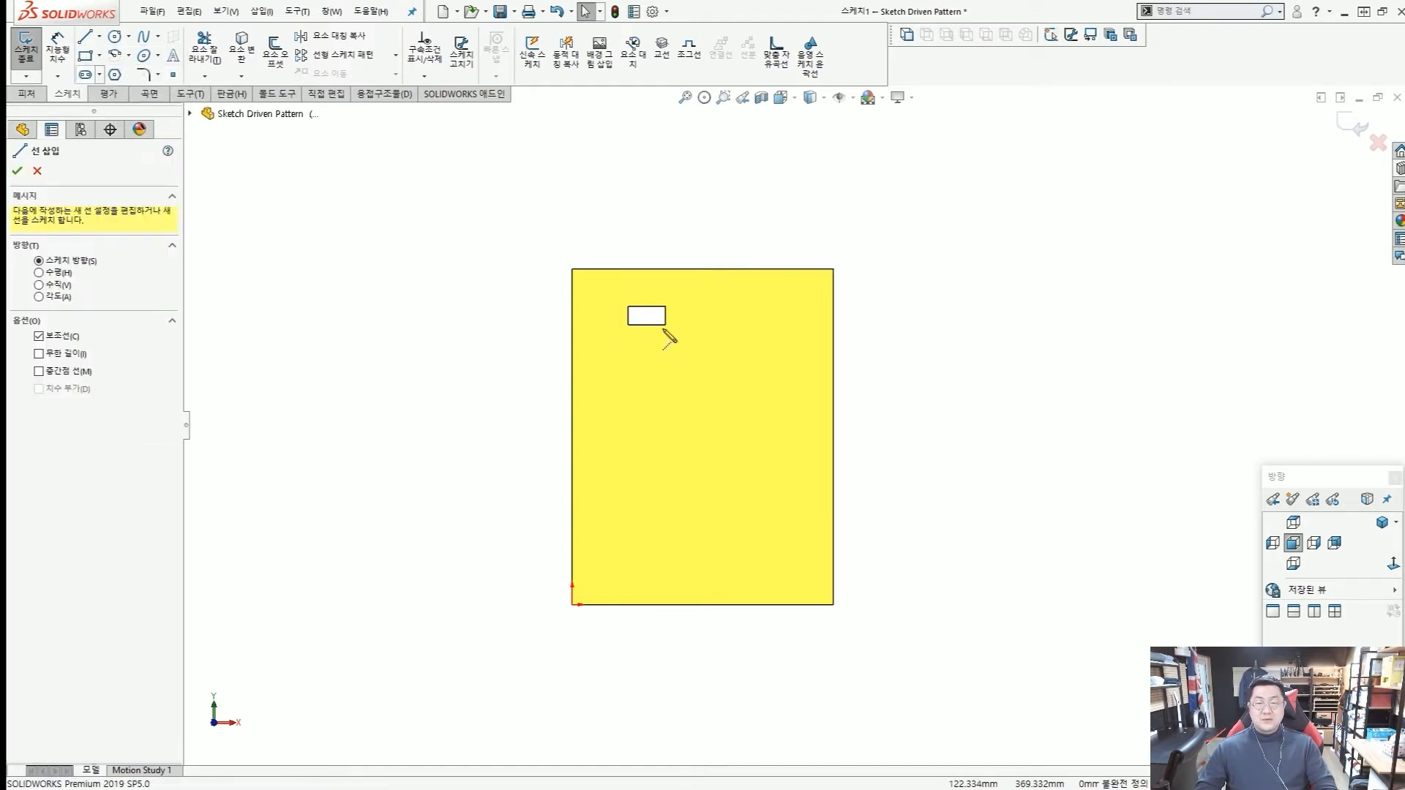
pyautogui.scroll(-5, 668, 334)
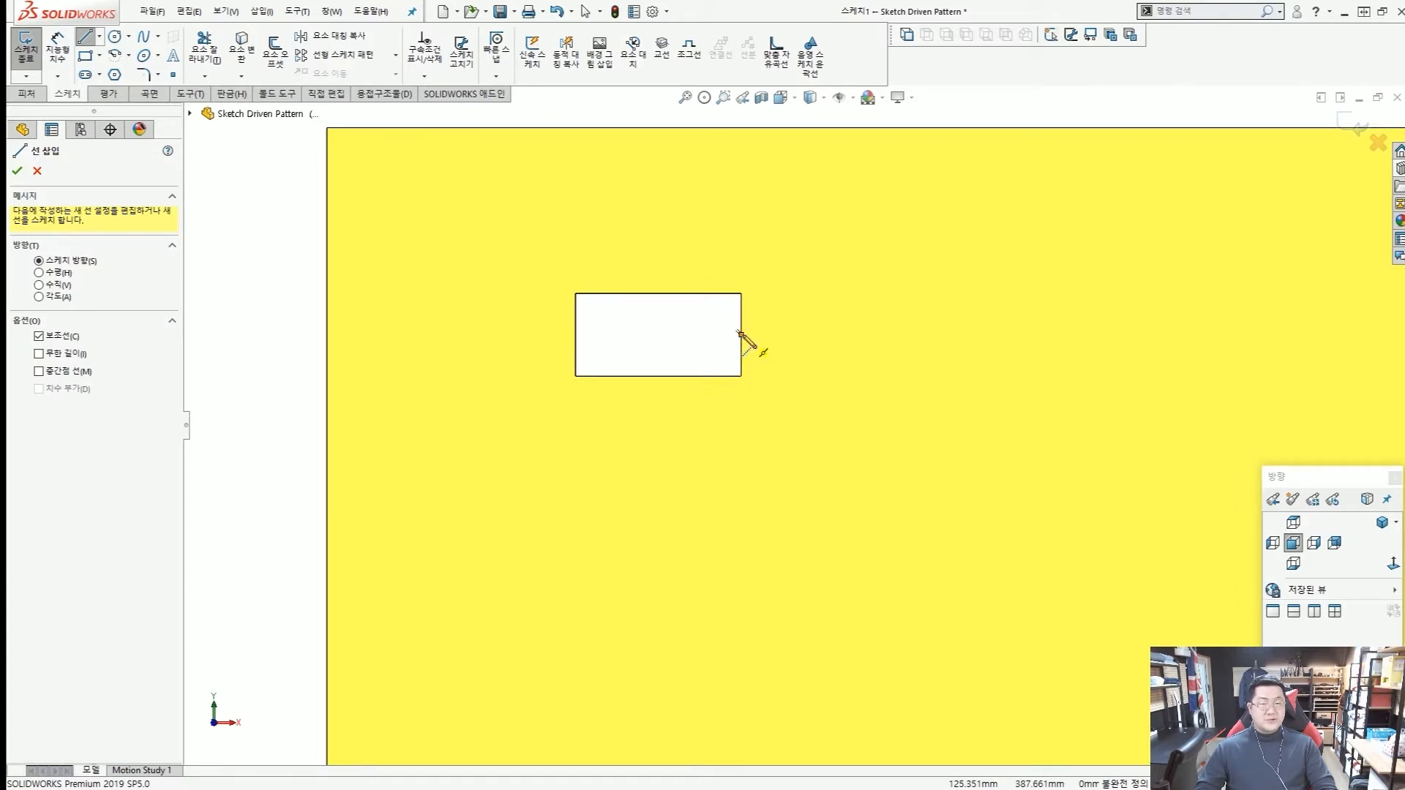
pyautogui.click(742, 335)
pyautogui.scroll(2, 790, 380)
pyautogui.scroll(1, 790, 395)
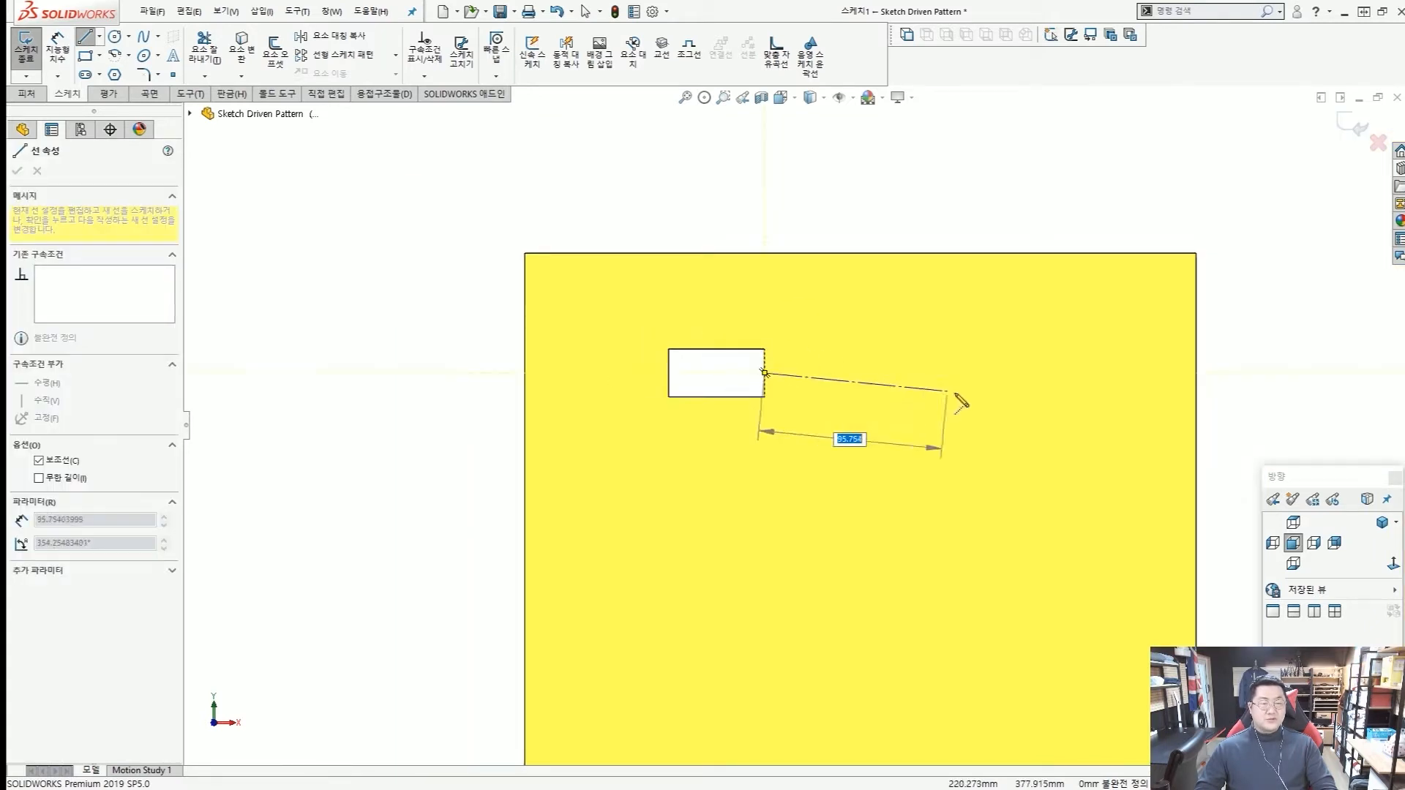
pyautogui.click(1062, 374)
pyautogui.press('Escape')
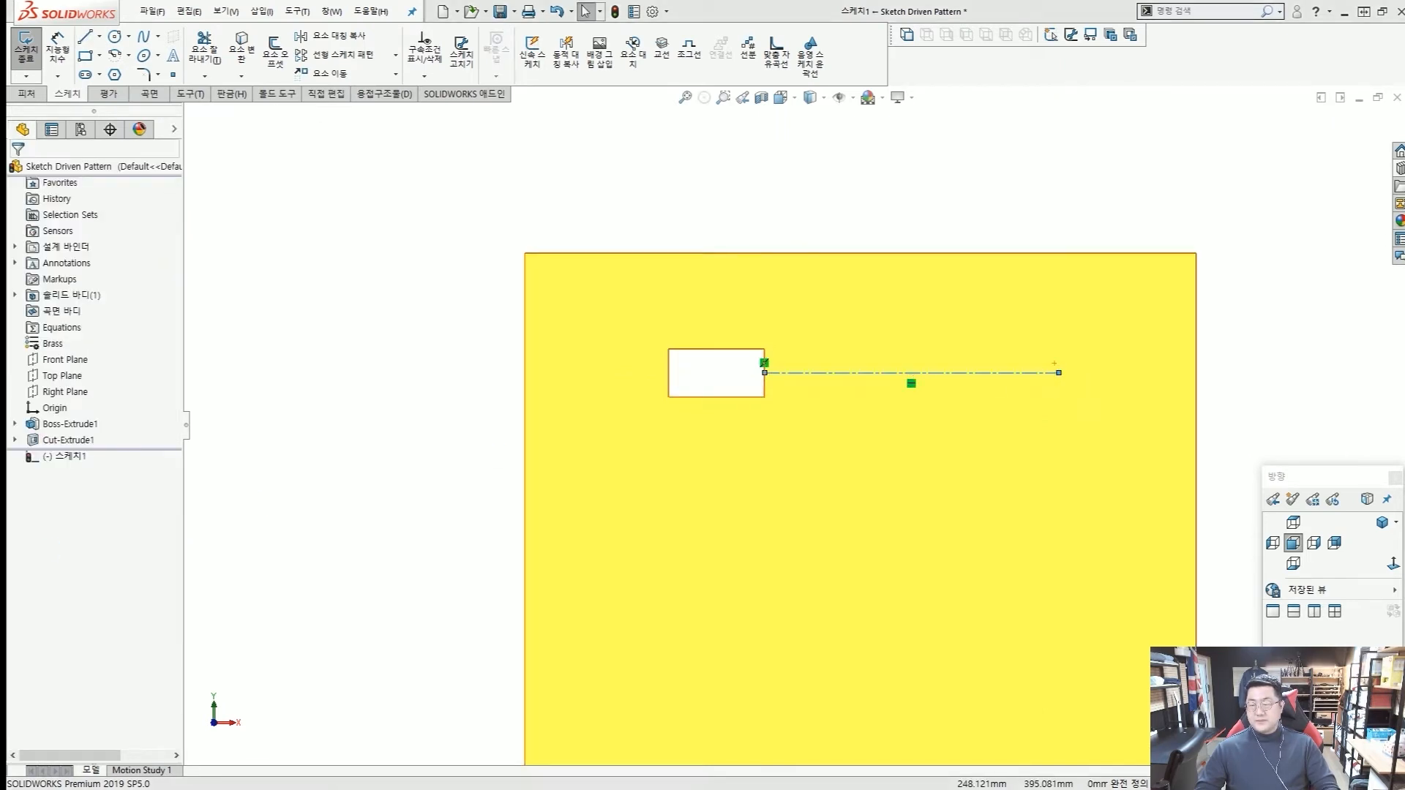
pyautogui.press('Escape')
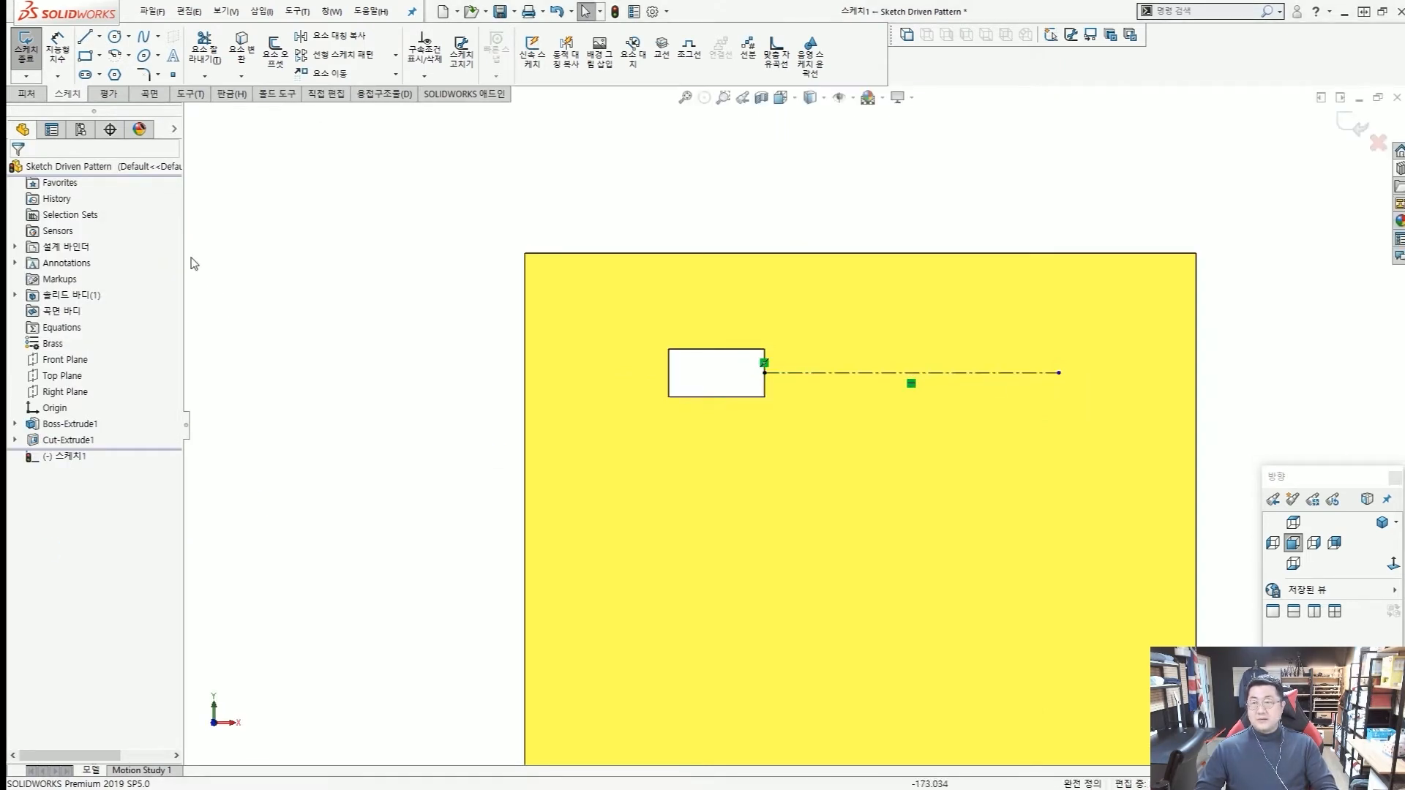
# Sketch a vertical centerline from the midpoint of the cutout's bottom edge down to about 58 mm above the plate's bottom edge.
pyautogui.click(100, 36)
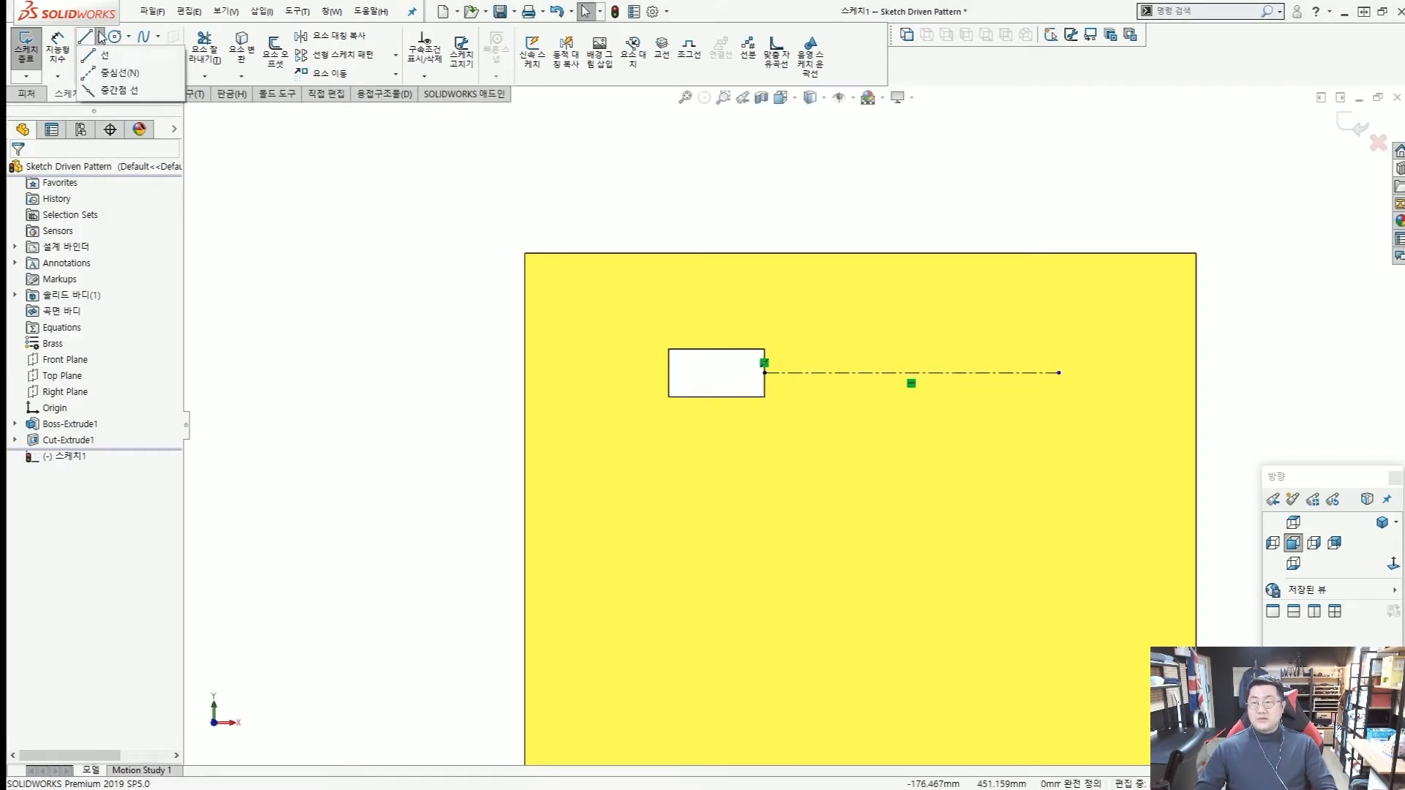
pyautogui.click(108, 74)
pyautogui.scroll(3, 718, 433)
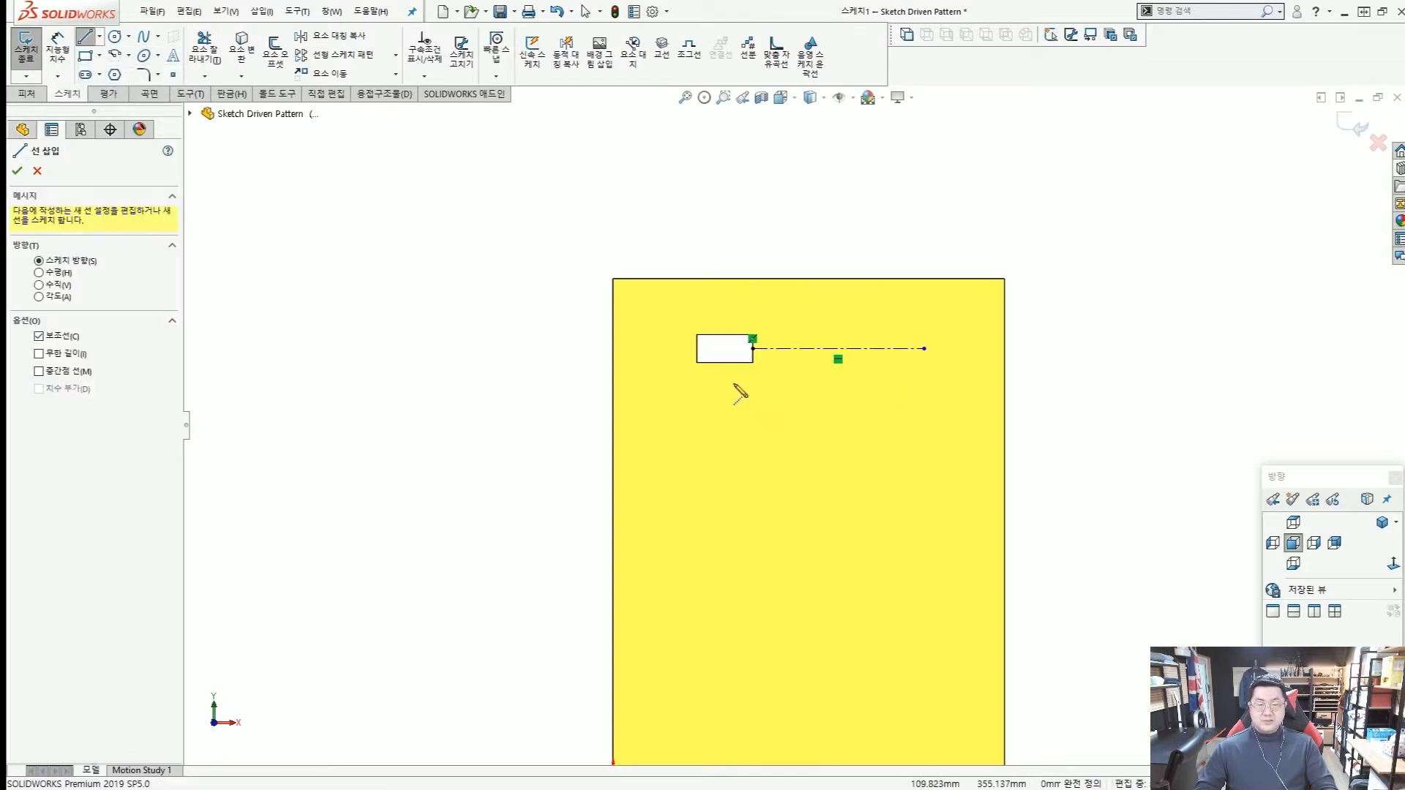
pyautogui.click(723, 362)
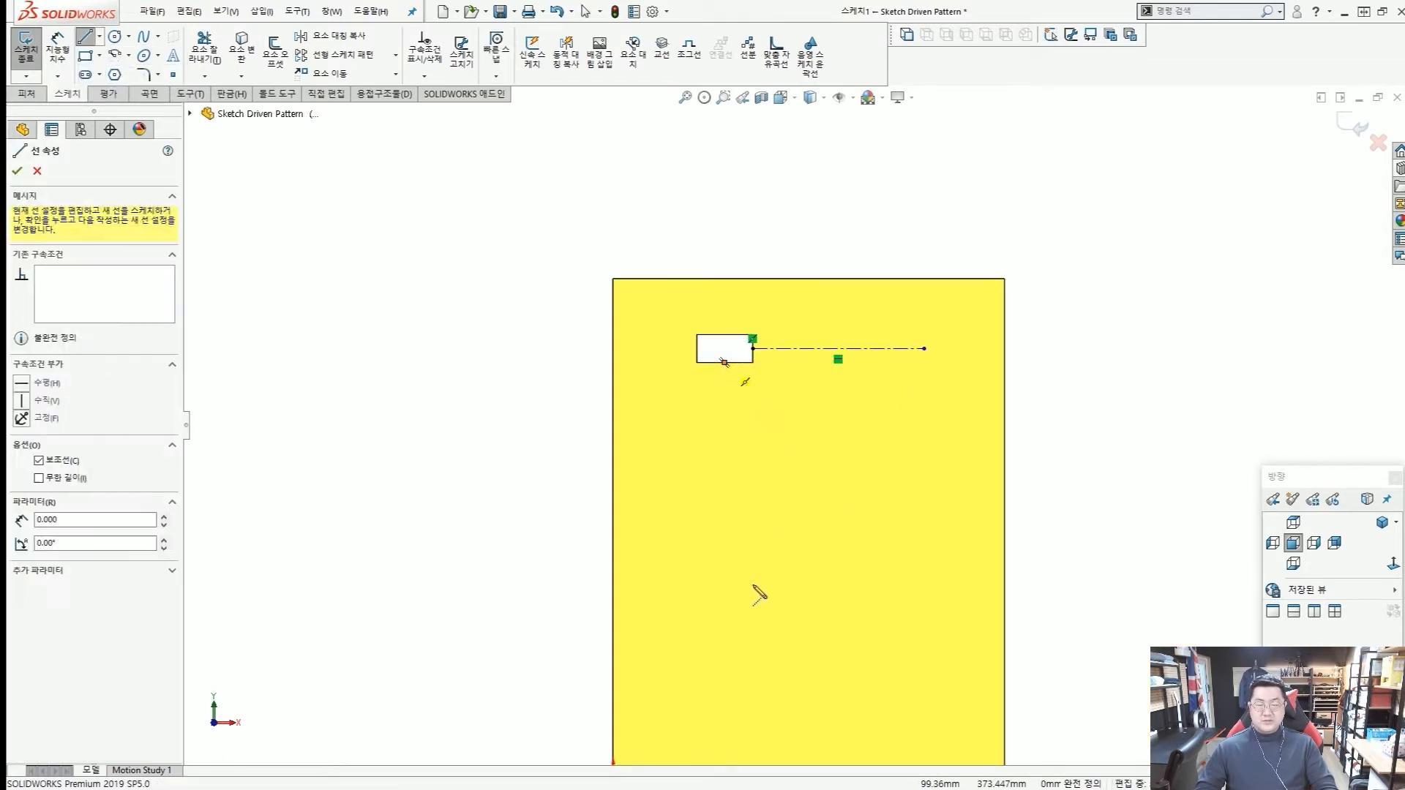
pyautogui.click(725, 717)
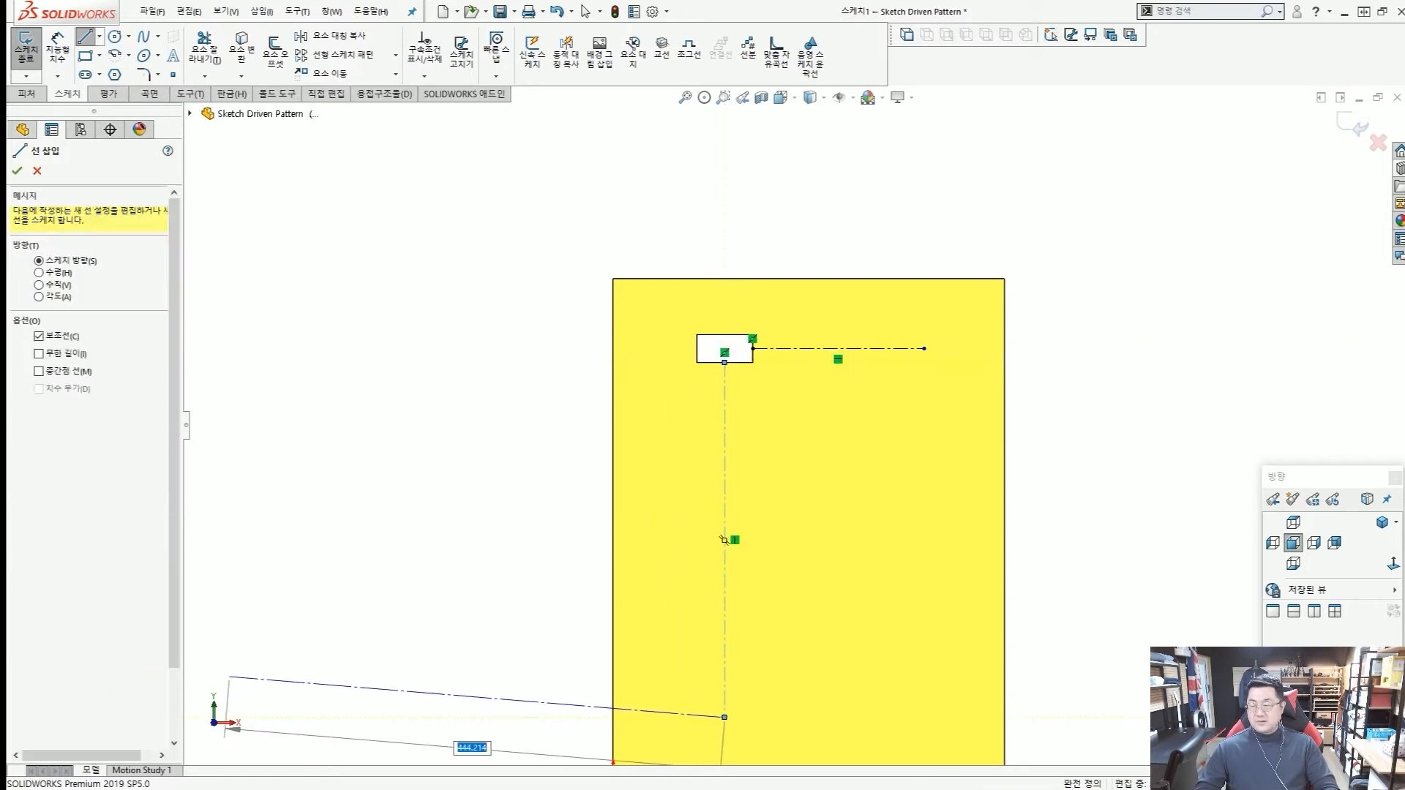
pyautogui.press('Escape')
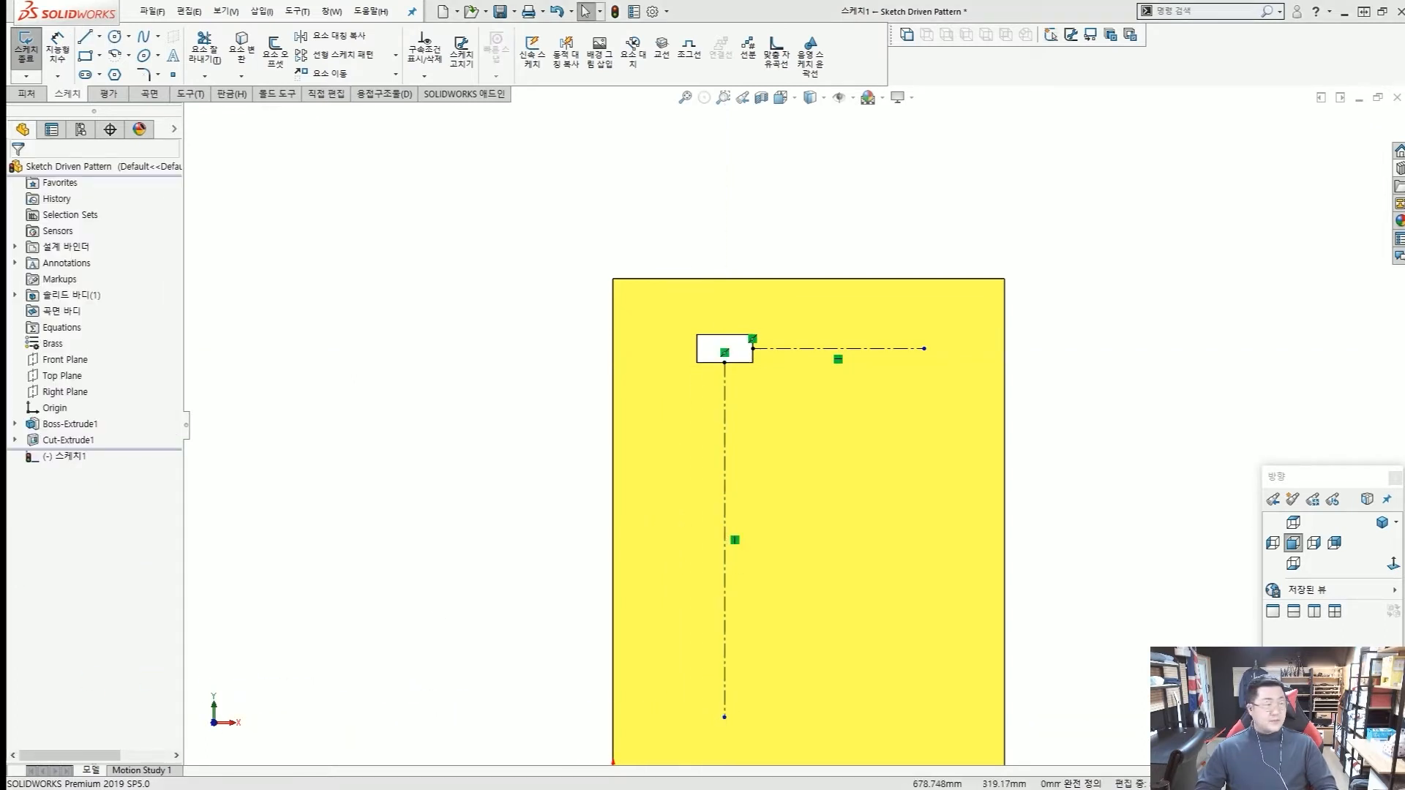
# Sketch a vertical centerline about 330 mm long down from the horizontal centerline's right end, ending level with the first vertical centerline.
pyautogui.scroll(3, 805, 432)
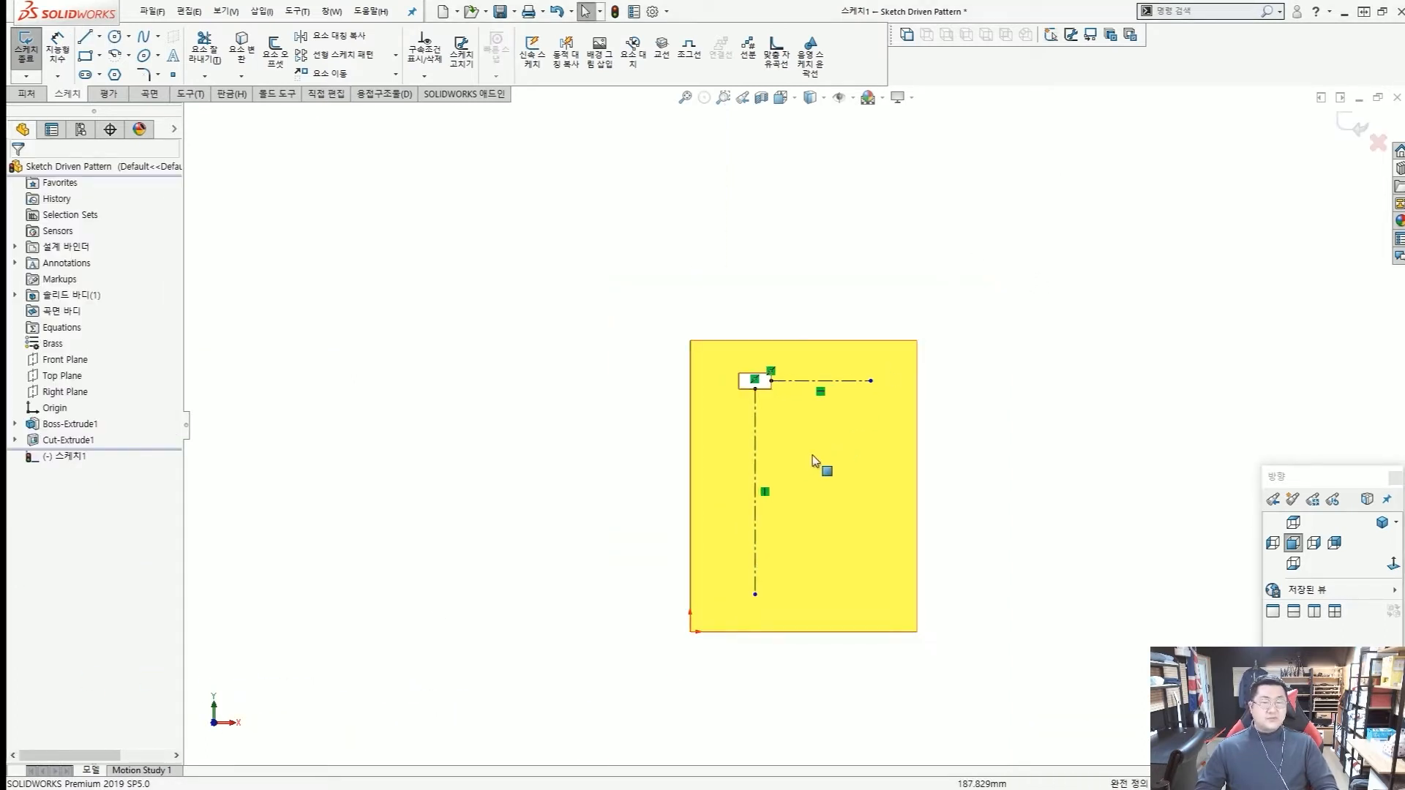
pyautogui.scroll(-2, 816, 457)
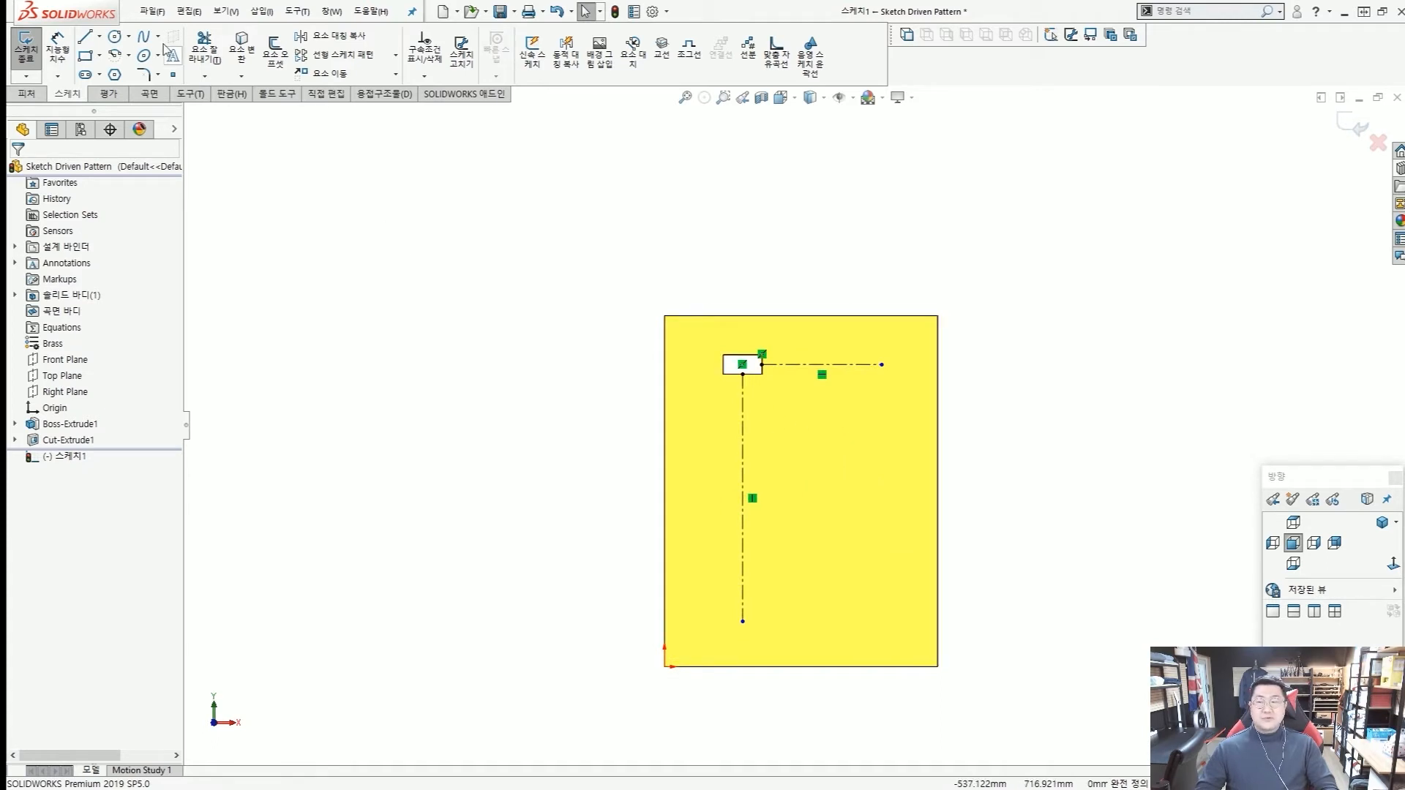
pyautogui.click(99, 36)
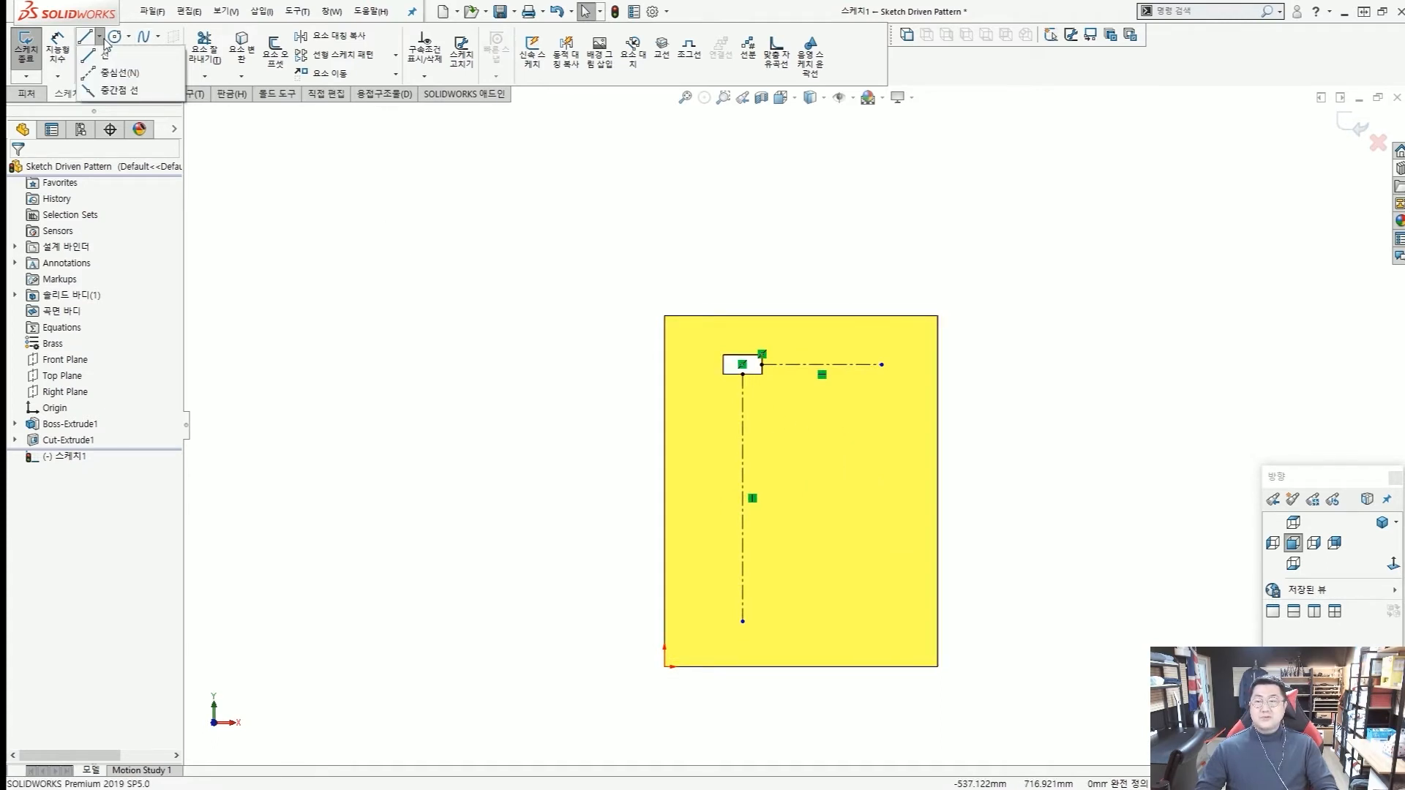
pyautogui.click(116, 73)
pyautogui.scroll(-2, 907, 454)
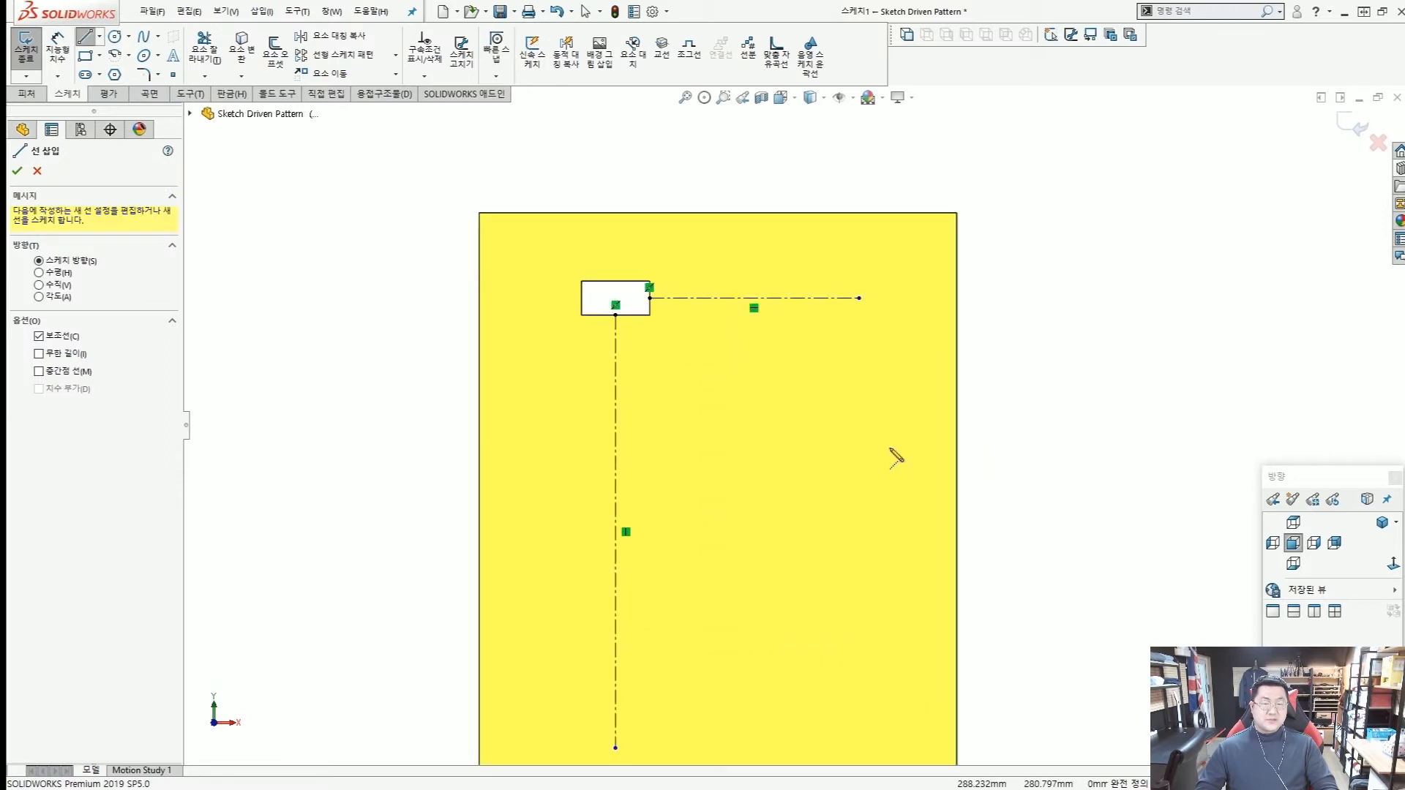
pyautogui.click(859, 298)
pyautogui.scroll(2, 870, 432)
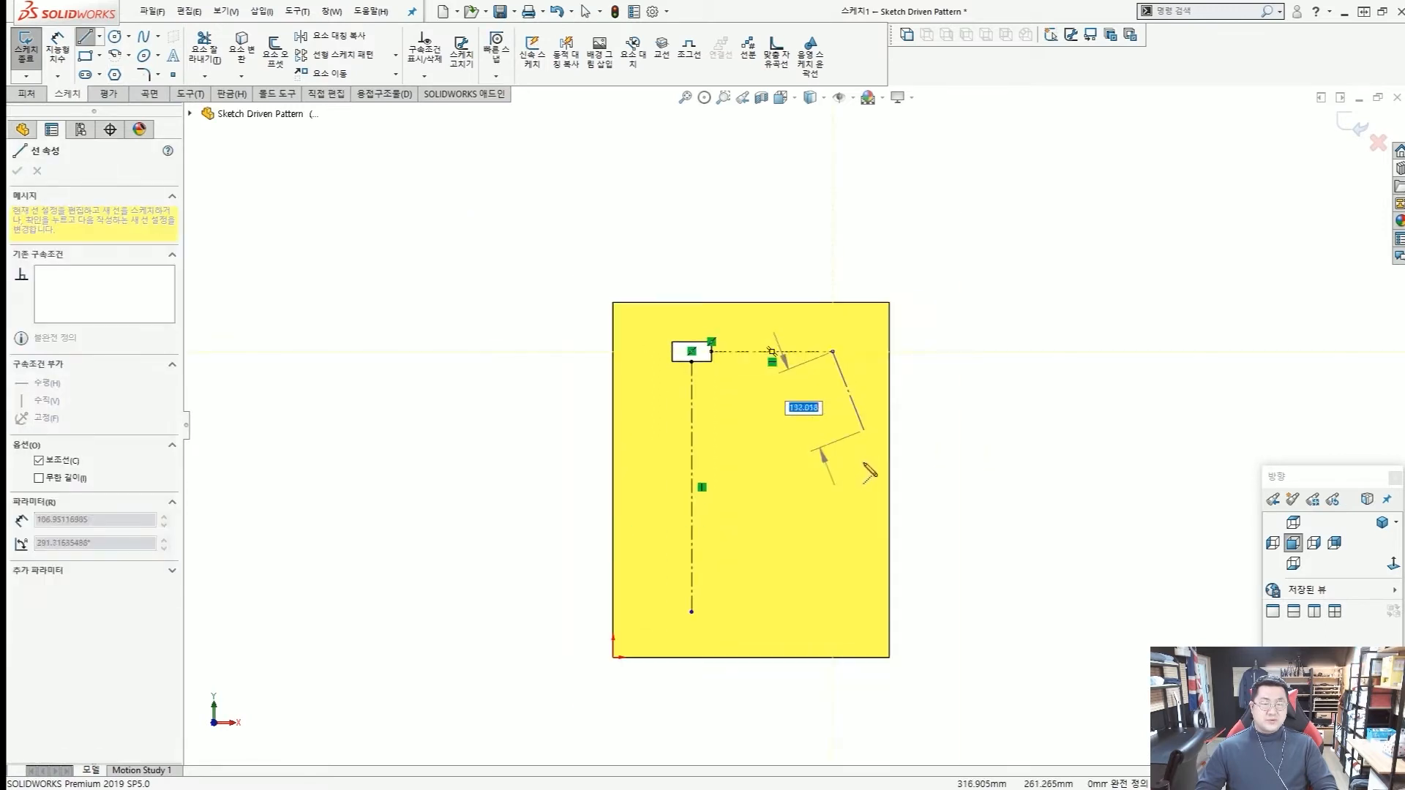
pyautogui.click(833, 613)
pyautogui.press('Escape')
pyautogui.moveTo(725, 510); pyautogui.dragTo(705, 456)
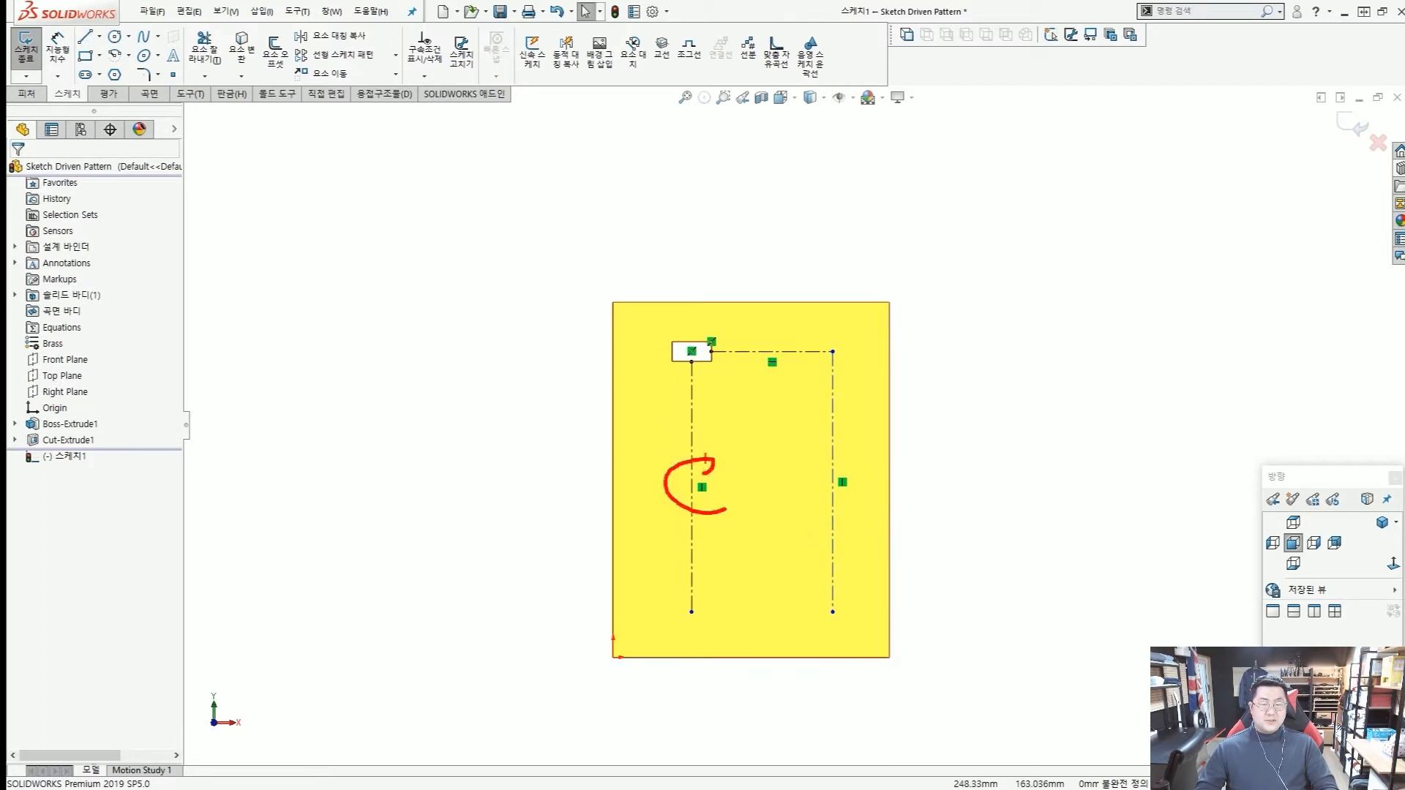
pyautogui.moveTo(775, 403); pyautogui.dragTo(783, 366)
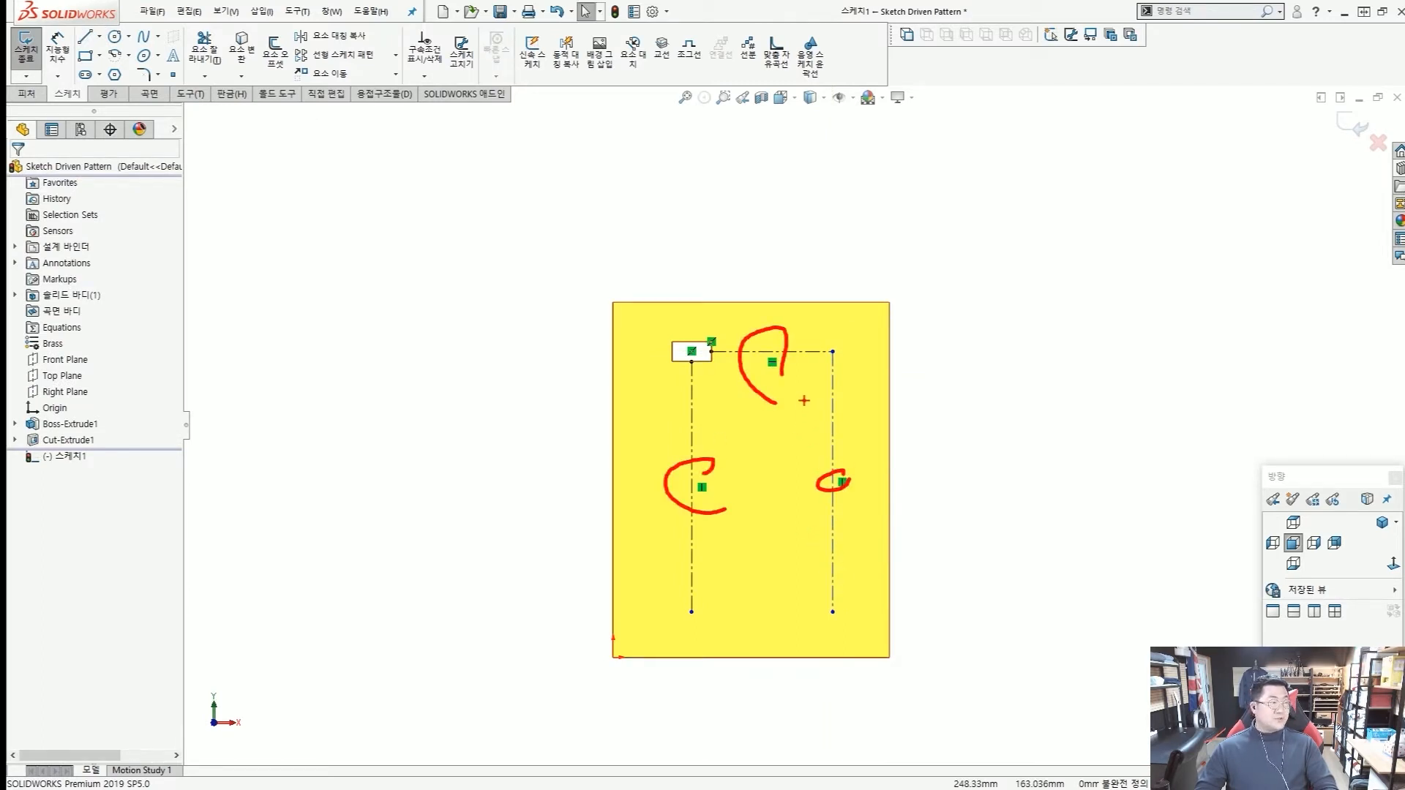
pyautogui.press('Escape')
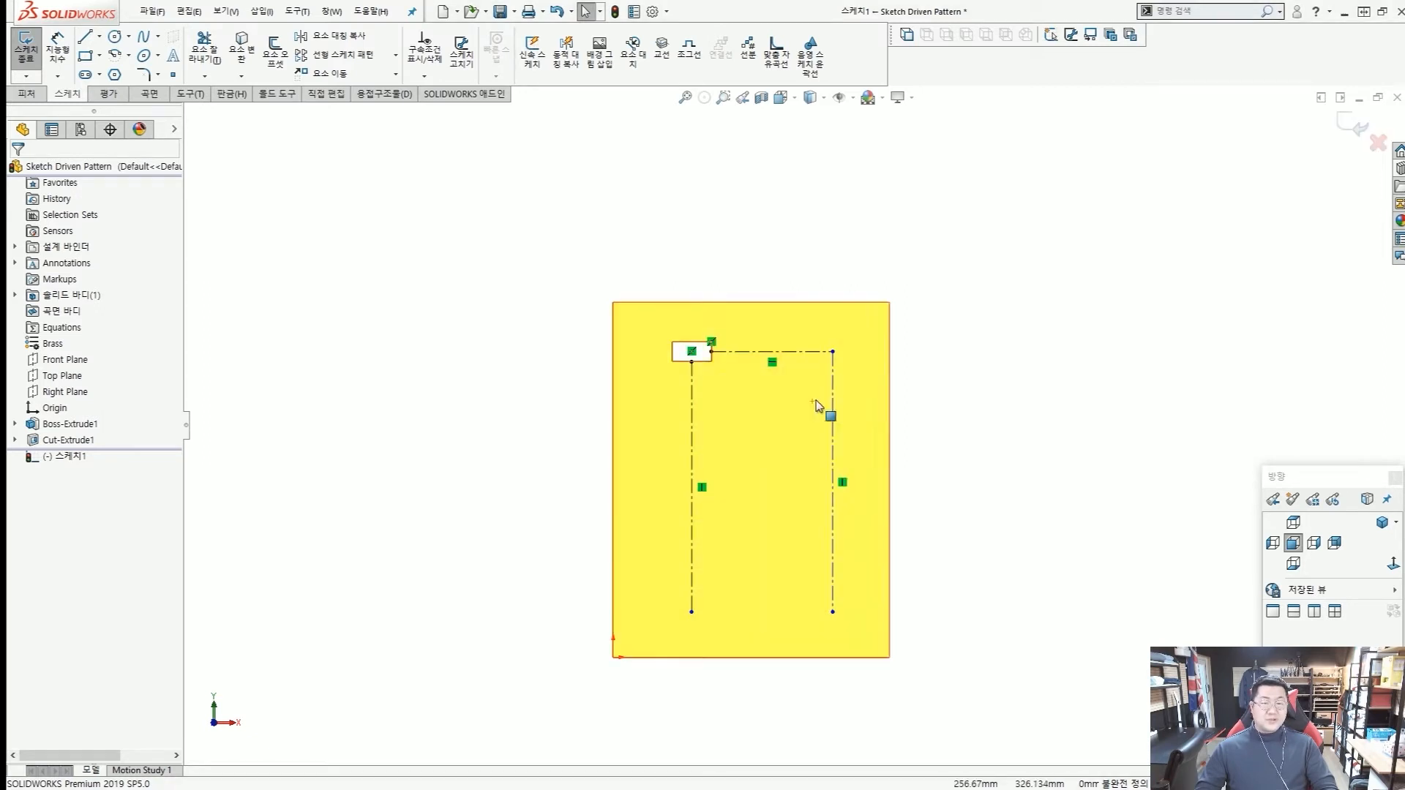
pyautogui.hotkey('ctrl', '2')
pyautogui.scroll(4, 812, 371)
pyautogui.moveTo(851, 359)
pyautogui.mouseDown()
pyautogui.moveTo(837, 362)
pyautogui.moveTo(889, 316)
pyautogui.mouseUp()
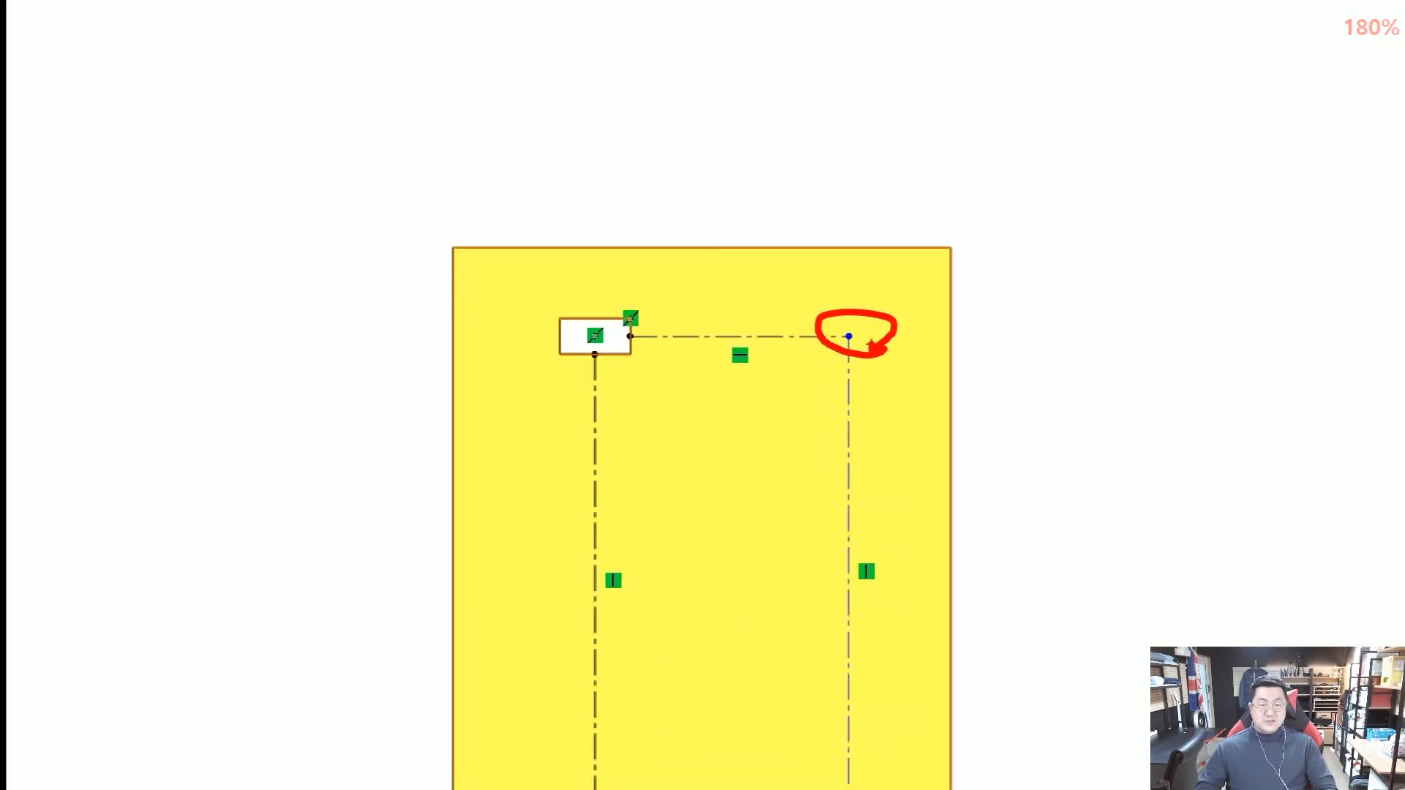
pyautogui.moveTo(959, 244)
pyautogui.mouseDown()
pyautogui.moveTo(905, 274)
pyautogui.moveTo(853, 333)
pyautogui.moveTo(888, 350)
pyautogui.mouseUp()
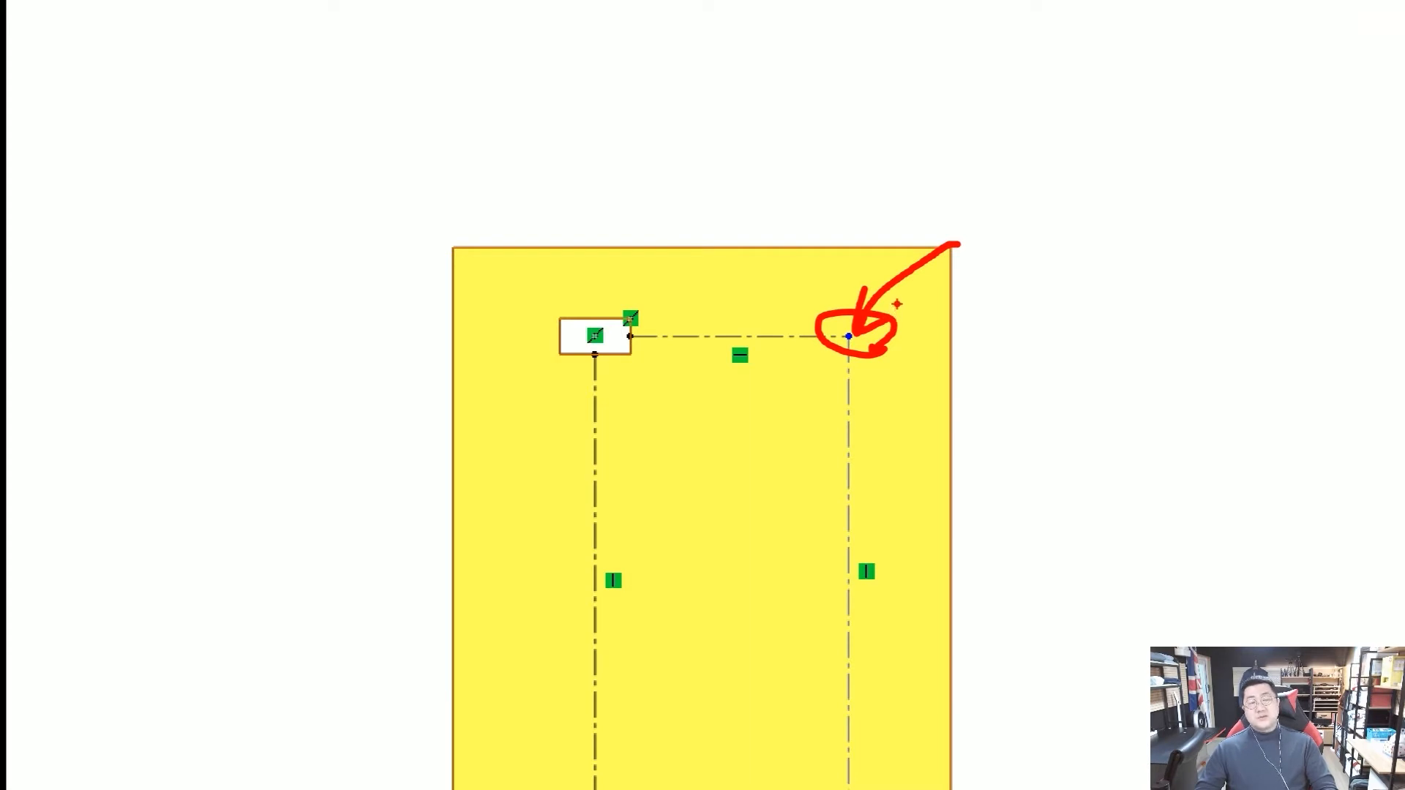
pyautogui.press('Escape')
pyautogui.hotkey('ctrl', '2')
pyautogui.scroll(5, 835, 358)
pyautogui.moveTo(849, 362)
pyautogui.mouseDown()
pyautogui.moveTo(818, 332)
pyautogui.moveTo(845, 333)
pyautogui.moveTo(836, 372)
pyautogui.mouseUp()
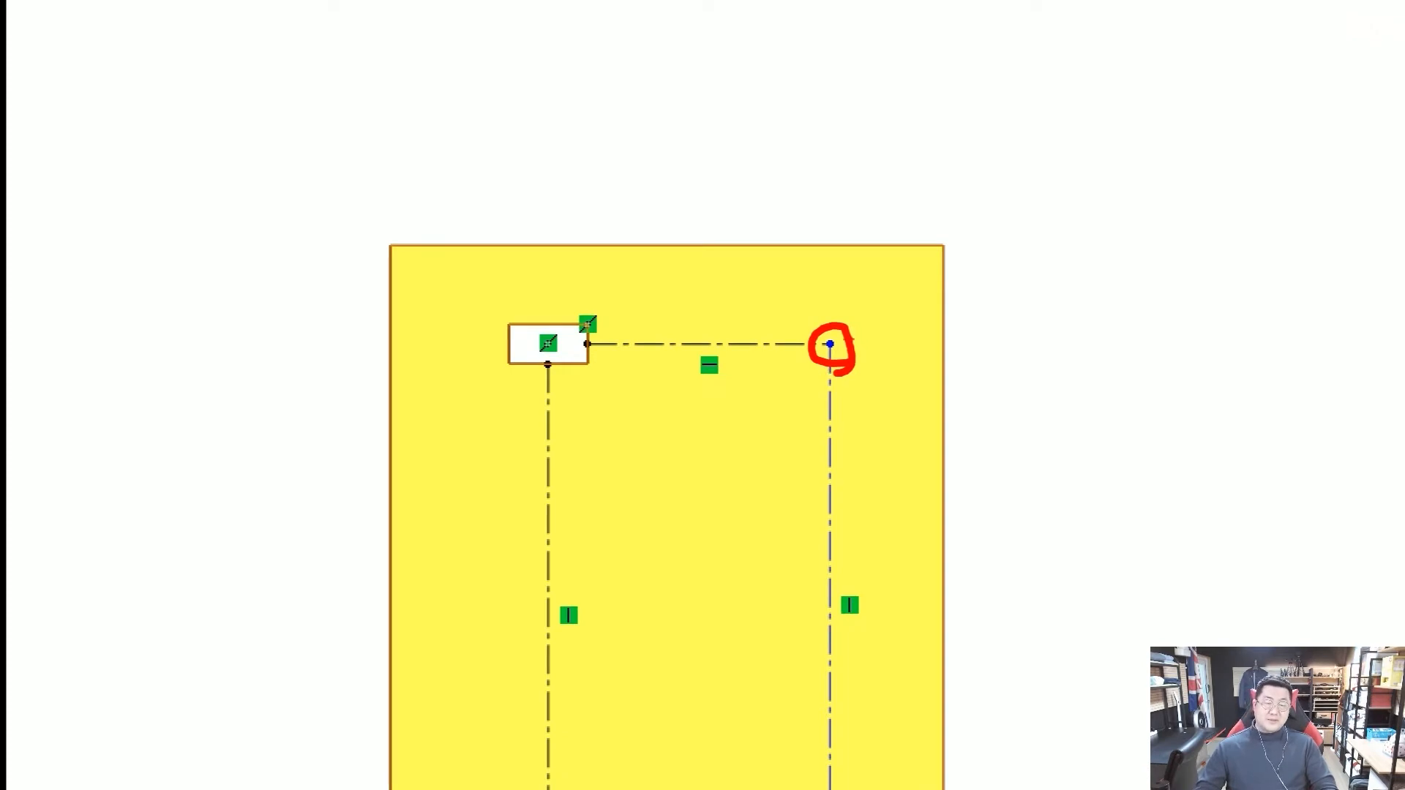
pyautogui.press('Escape')
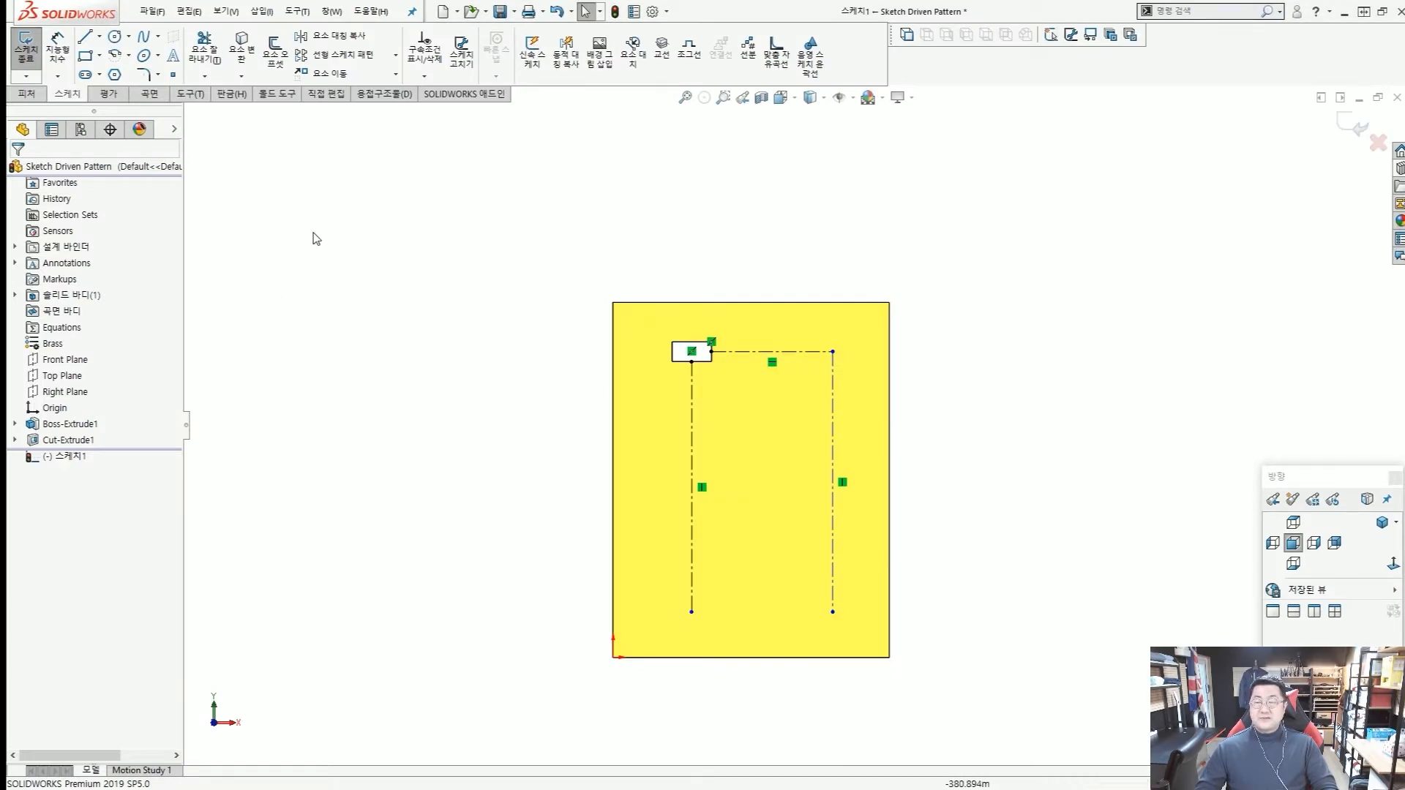
pyautogui.hotkey('ctrl', '2')
pyautogui.keyDown('ctrl'); pyautogui.moveTo(158, 55); pyautogui.dragTo(274, 203); pyautogui.keyUp('ctrl')
pyautogui.scroll(3, 174, 76)
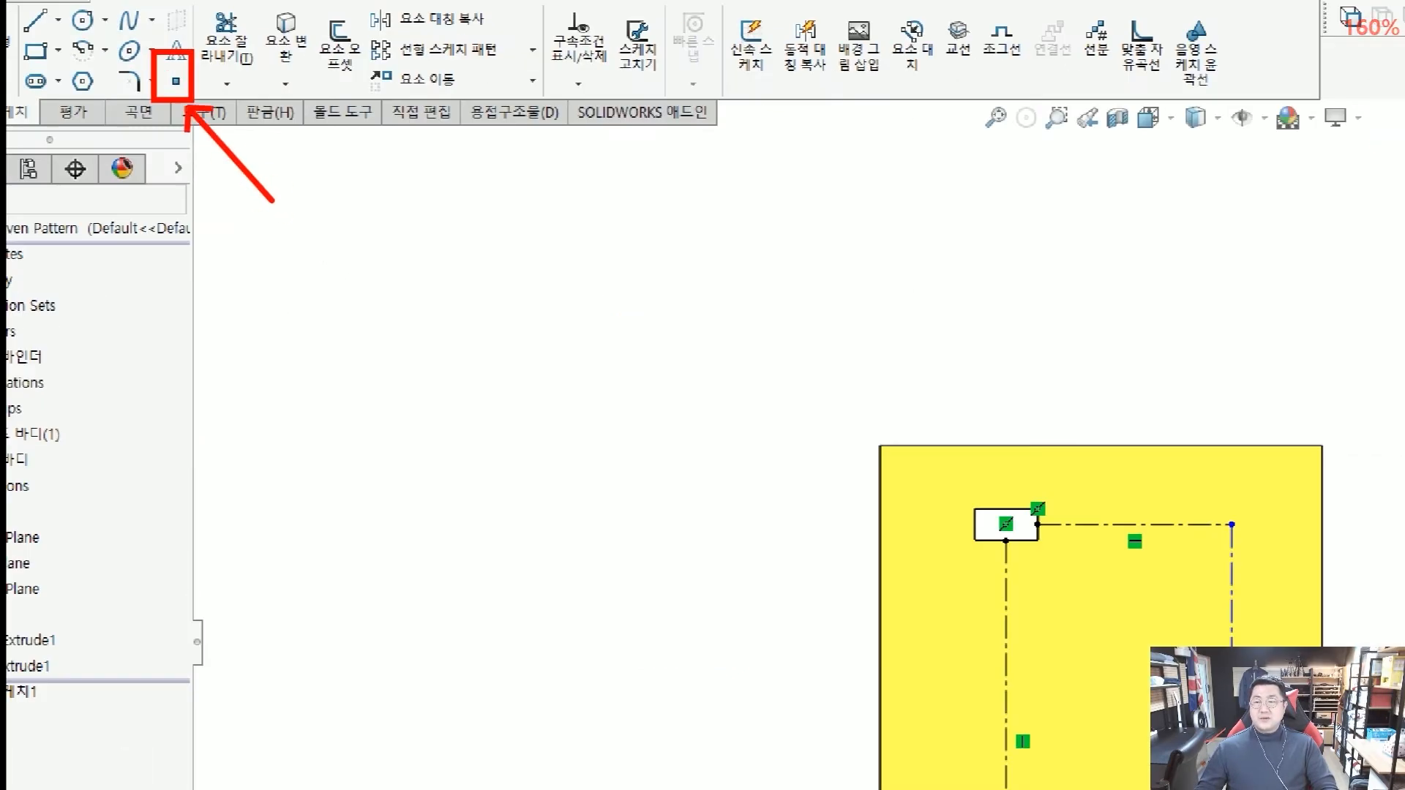
pyautogui.press('Escape')
# Place a sketch point on the corner where the horizontal centerline meets the right vertical centerline.
pyautogui.click(173, 75)
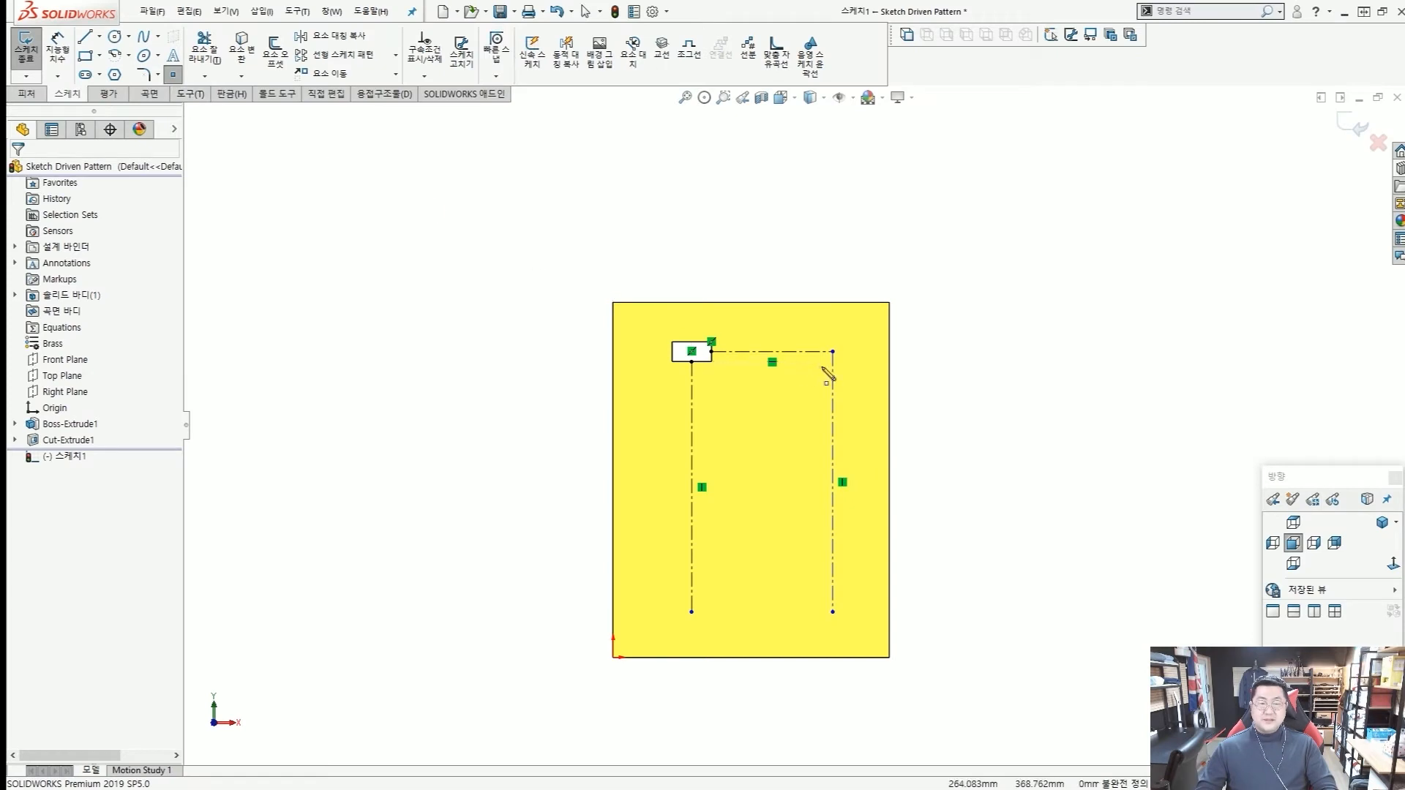
pyautogui.scroll(-5, 834, 362)
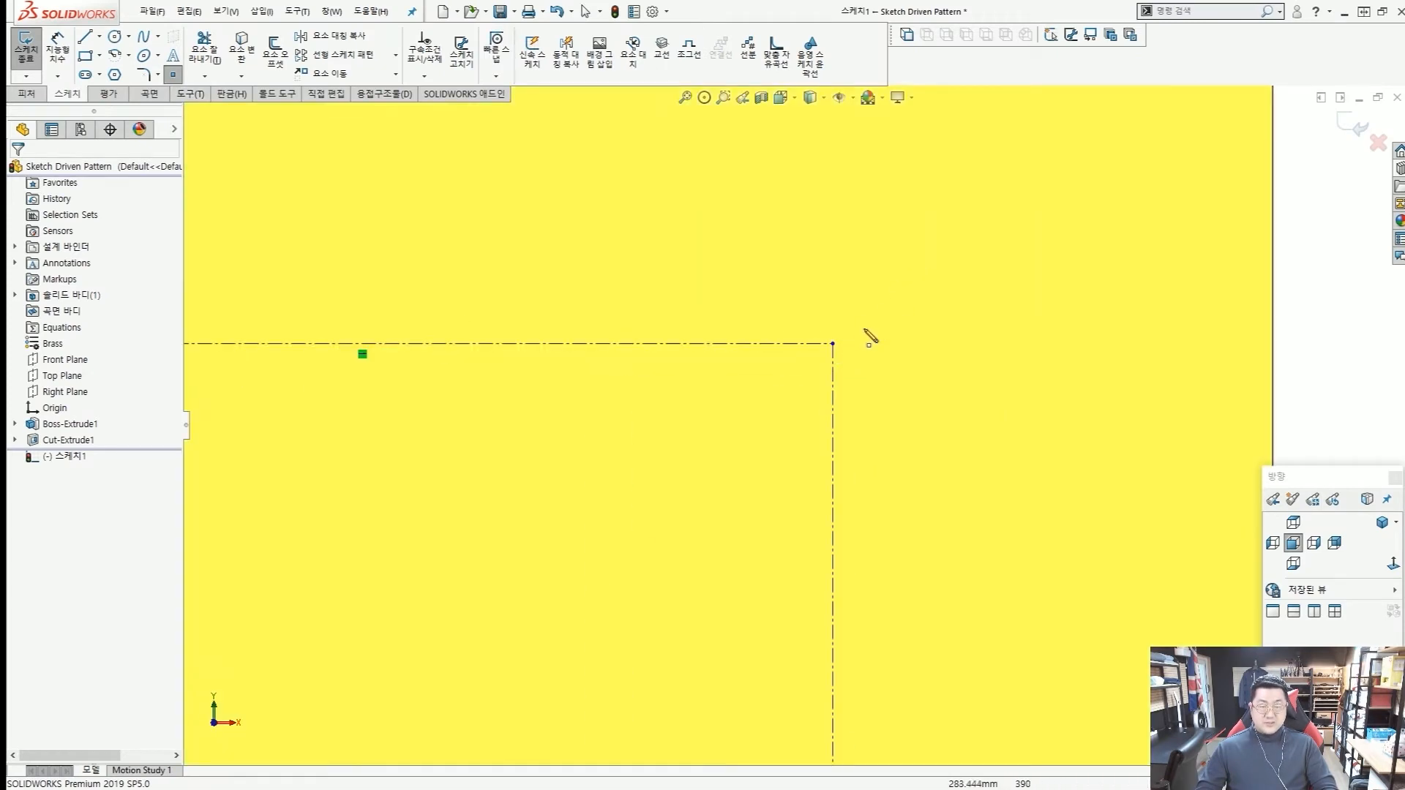
pyautogui.click(835, 343)
pyautogui.press('Escape')
pyautogui.hotkey('ctrl', '1')
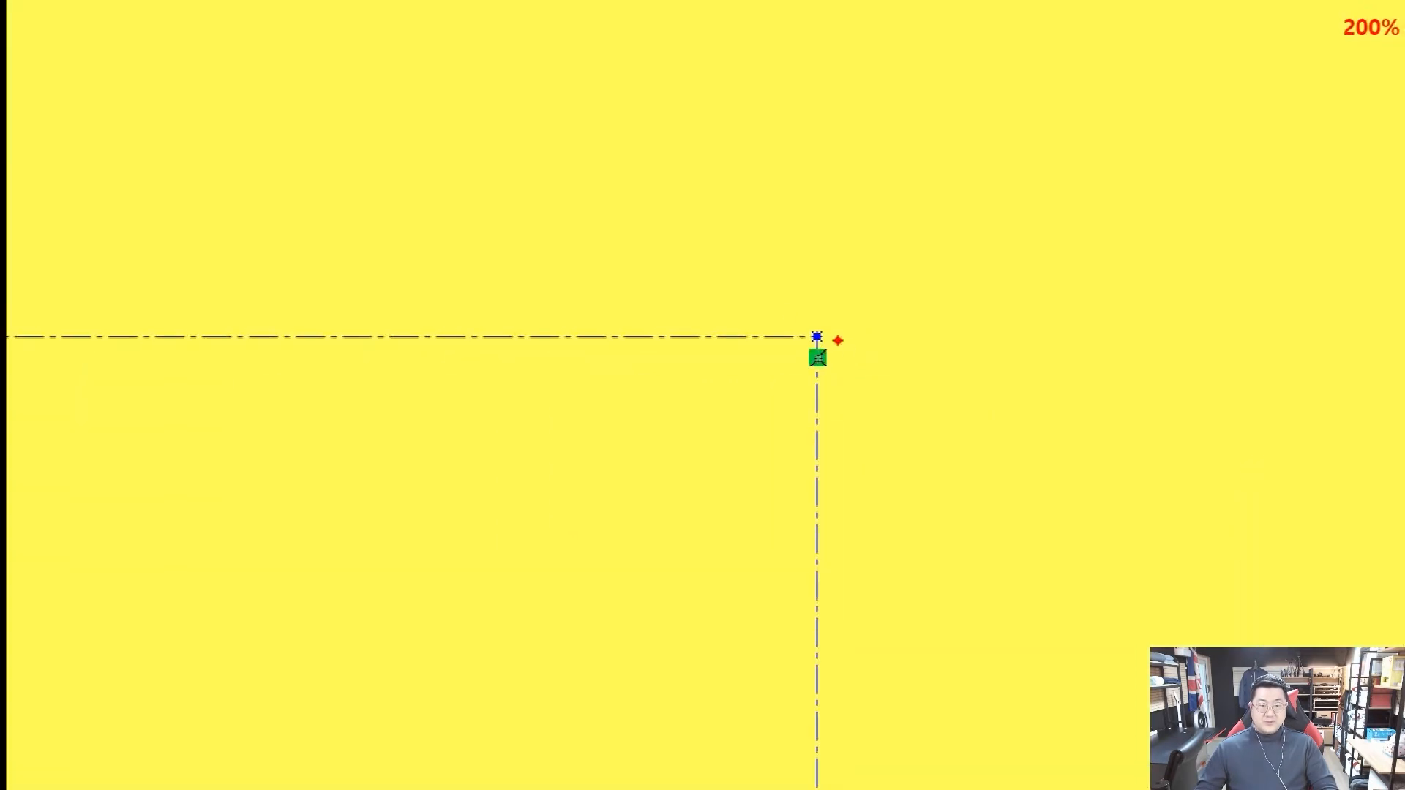
pyautogui.moveTo(780, 306)
pyautogui.keyDown('ctrl'); pyautogui.mouseDown()
pyautogui.moveTo(865, 364)
pyautogui.moveTo(843, 351)
pyautogui.mouseUp(); pyautogui.keyUp('ctrl')
pyautogui.press('Escape')
pyautogui.scroll(6, 838, 354)
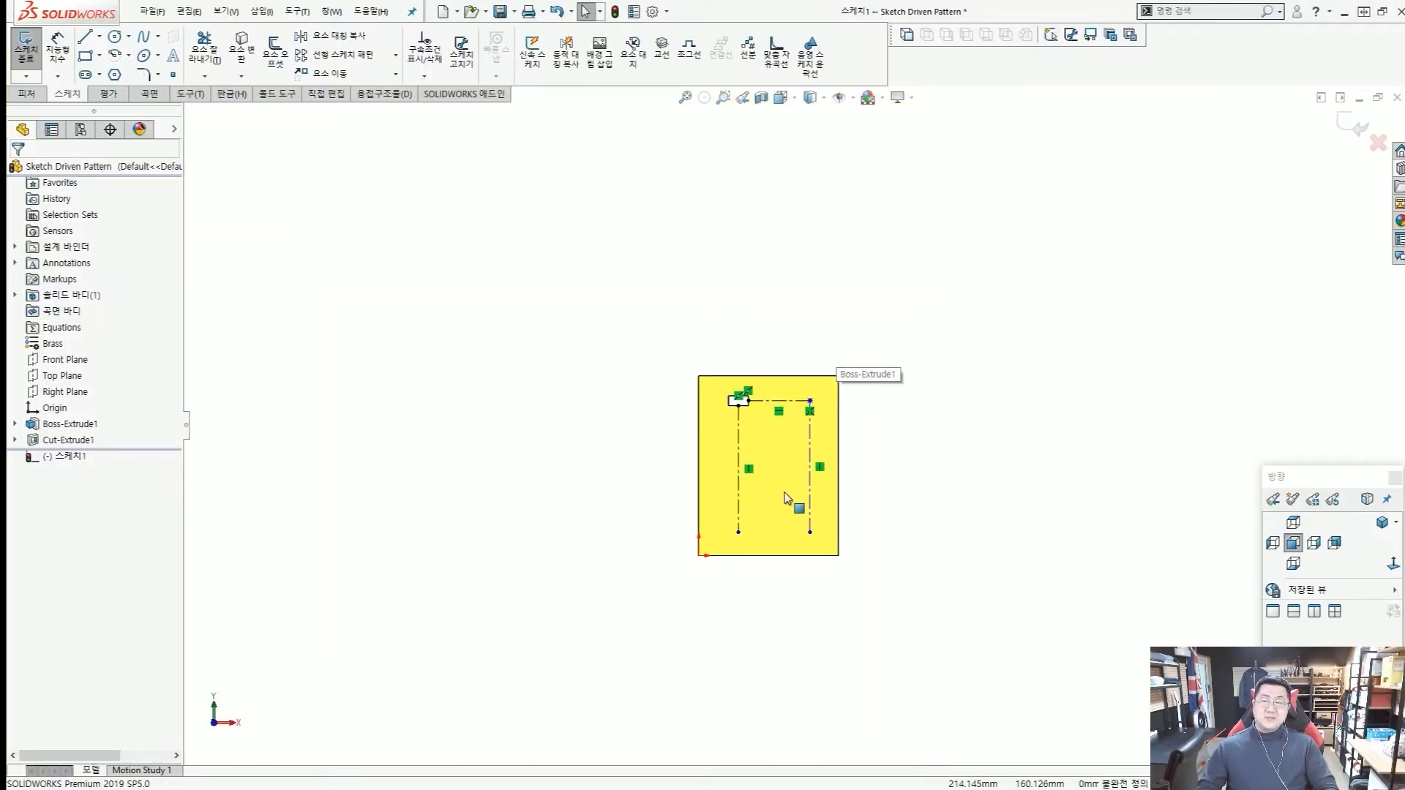
pyautogui.scroll(-3, 791, 501)
pyautogui.hotkey('ctrl', '2')
pyautogui.moveTo(843, 346)
pyautogui.mouseDown()
pyautogui.moveTo(814, 314)
pyautogui.moveTo(843, 370)
pyautogui.mouseUp()
pyautogui.moveTo(706, 551); pyautogui.dragTo(686, 570)
pyautogui.moveTo(691, 540); pyautogui.dragTo(753, 568)
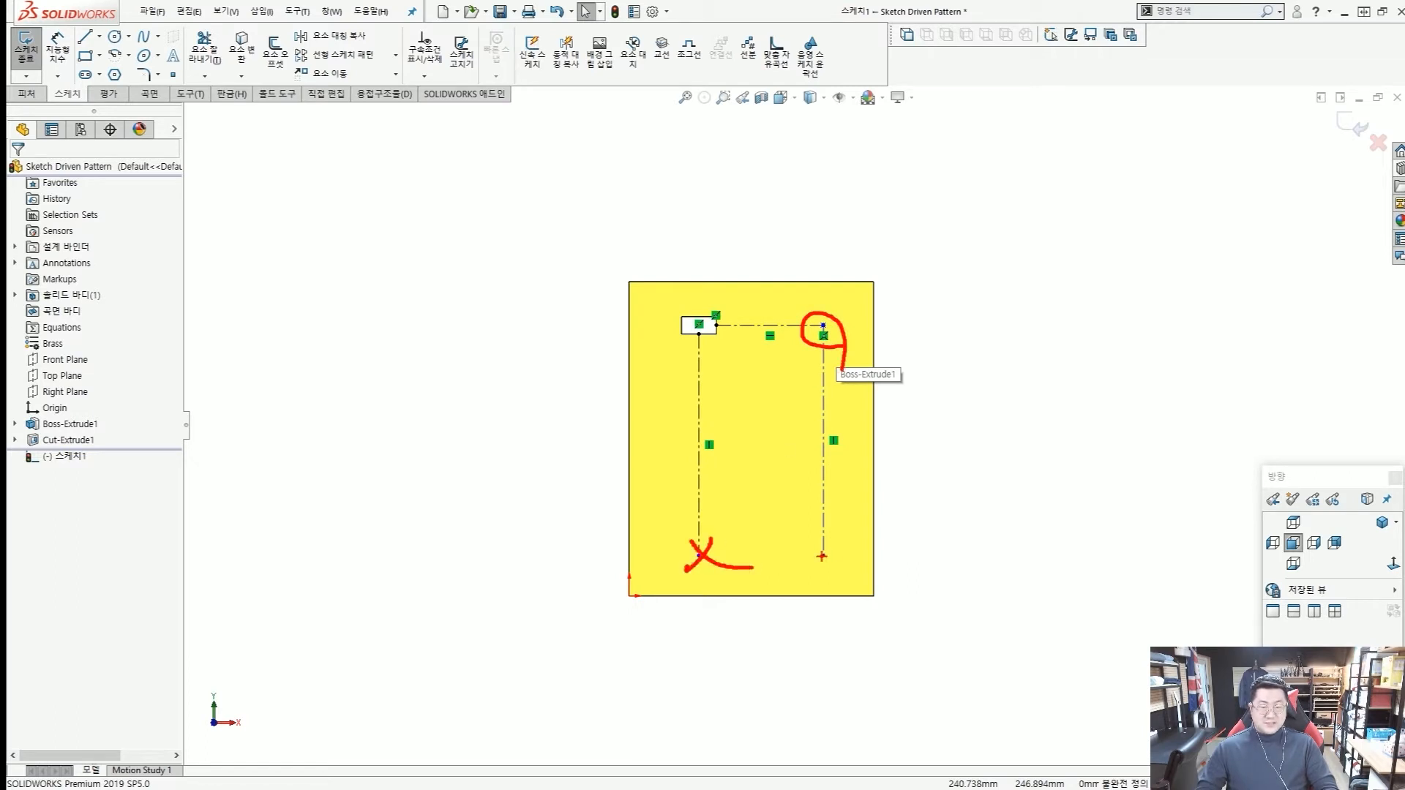
pyautogui.press('Escape')
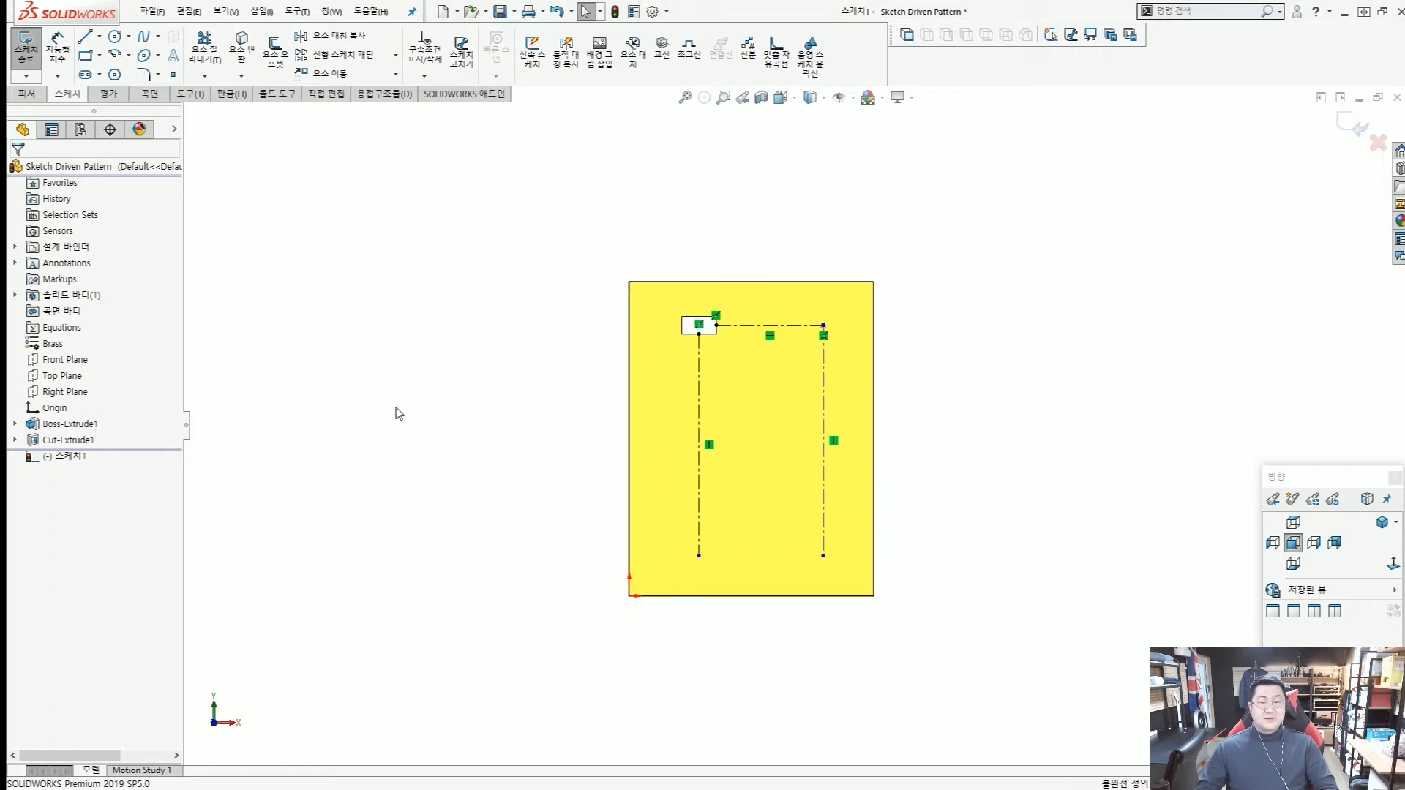
# Place three sketch points on the left vertical centerline: at Y about 306 mm, Y about 185 mm and its lower endpoint.
pyautogui.click(173, 74)
pyautogui.scroll(-1, 734, 408)
pyautogui.scroll(-1, 710, 392)
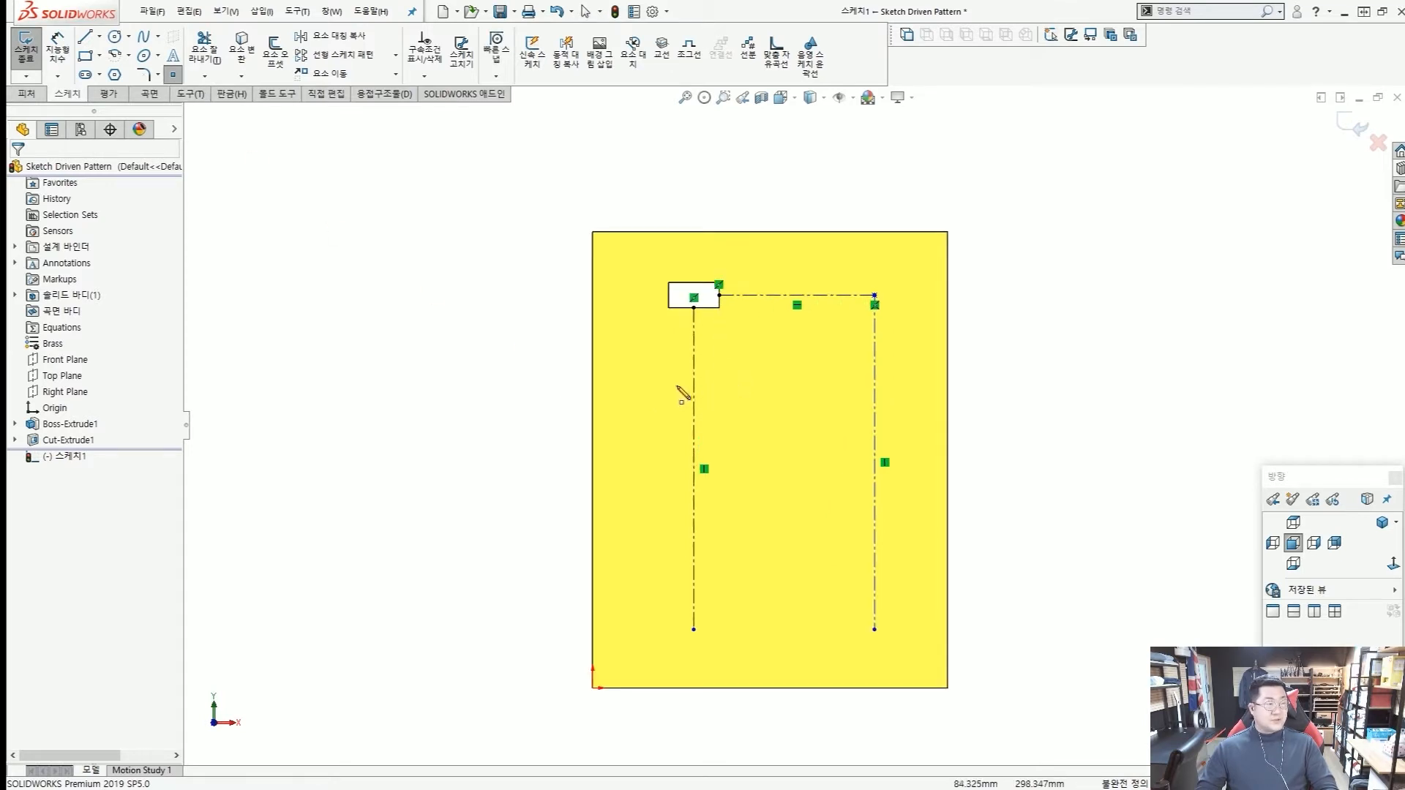
pyautogui.click(693, 377)
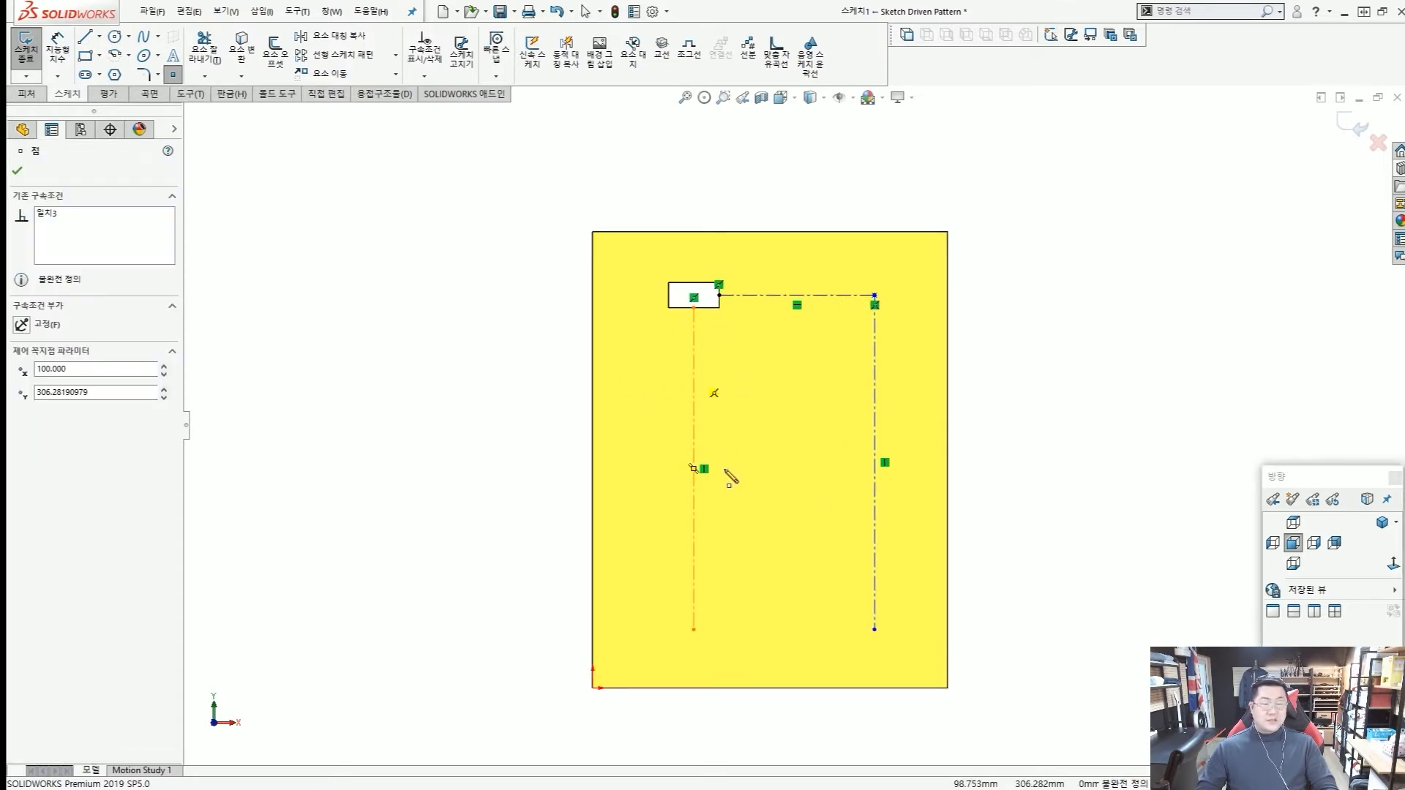
pyautogui.click(693, 500)
pyautogui.click(694, 629)
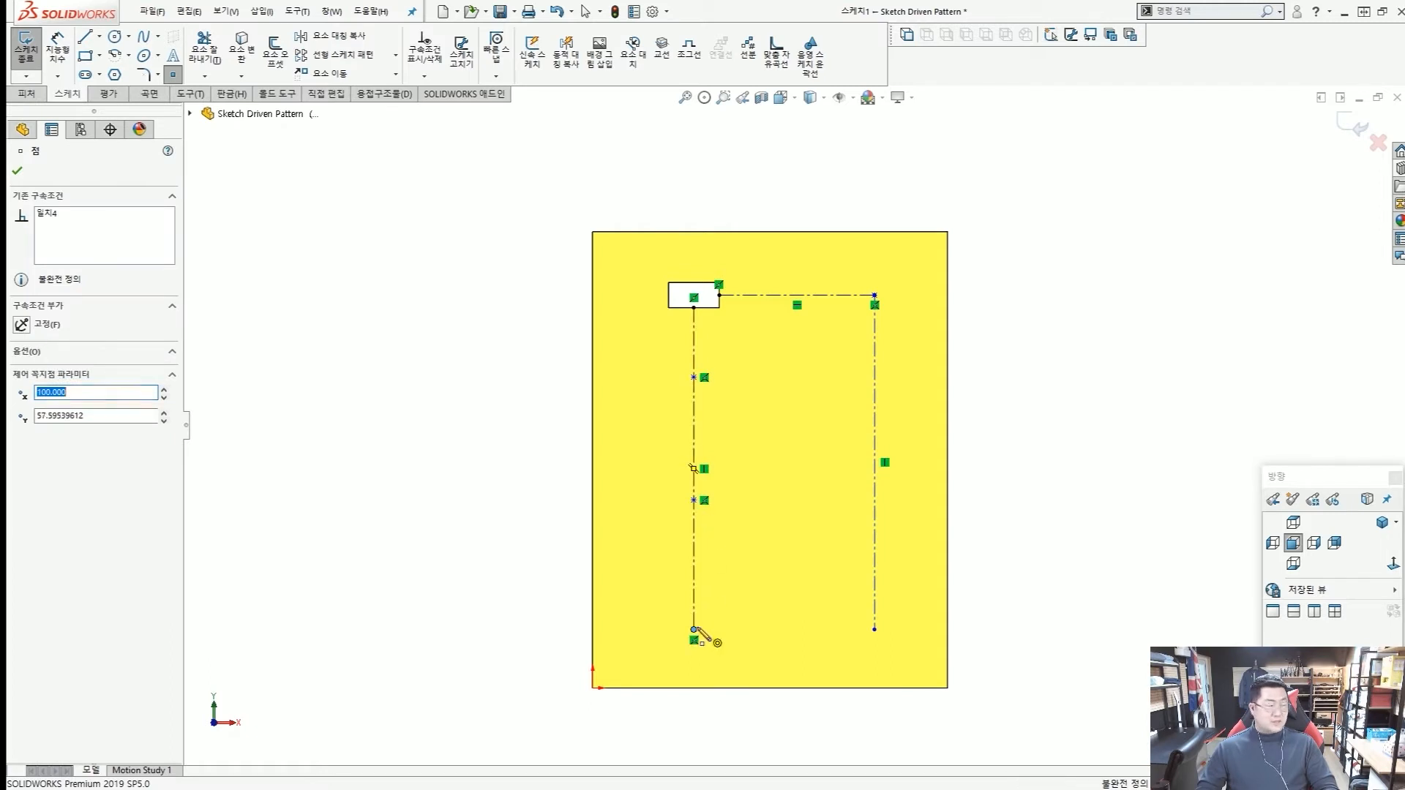
# Place three points on the right centerline, level with the left ones, and a free point between the centerlines at about X 179, Y 134 mm.
pyautogui.click(874, 629)
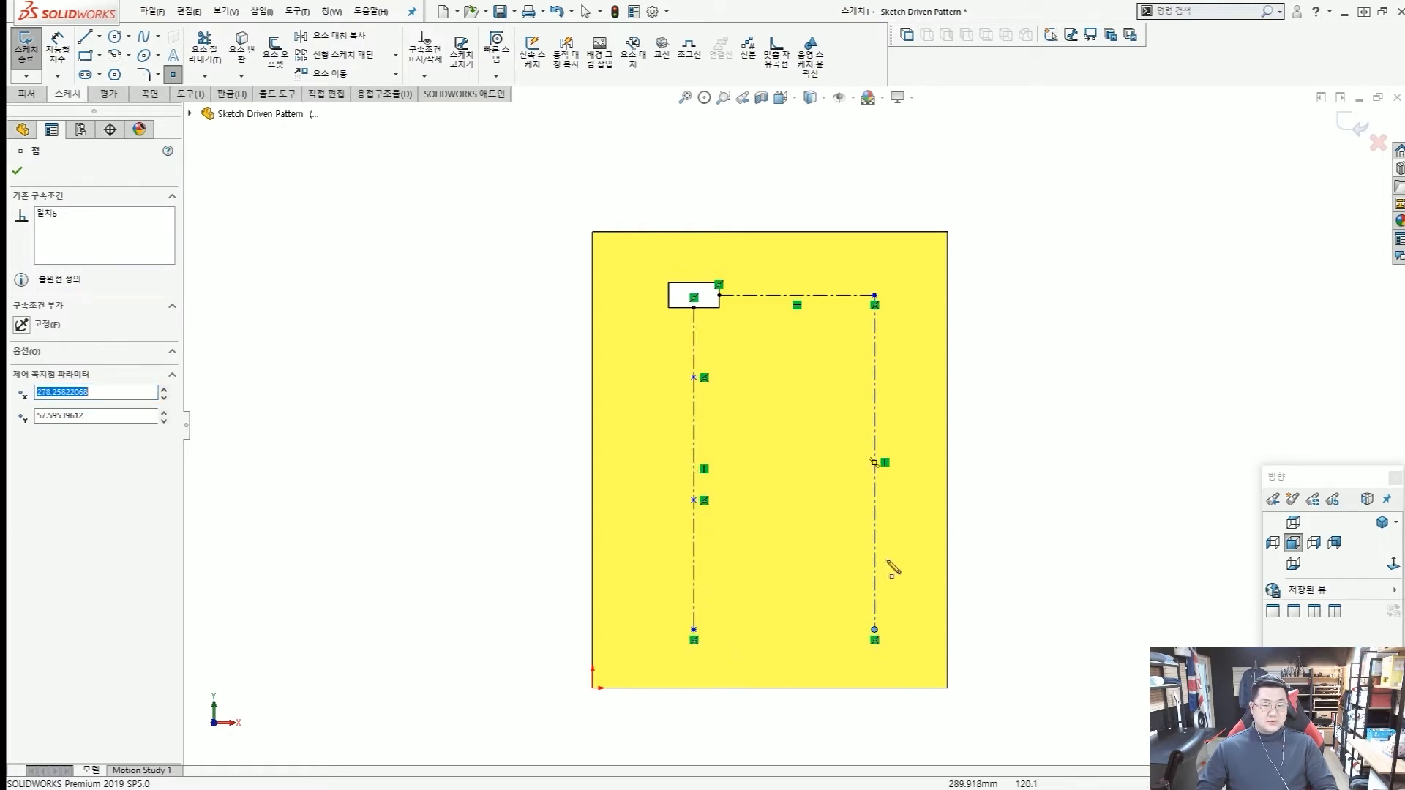
pyautogui.click(875, 501)
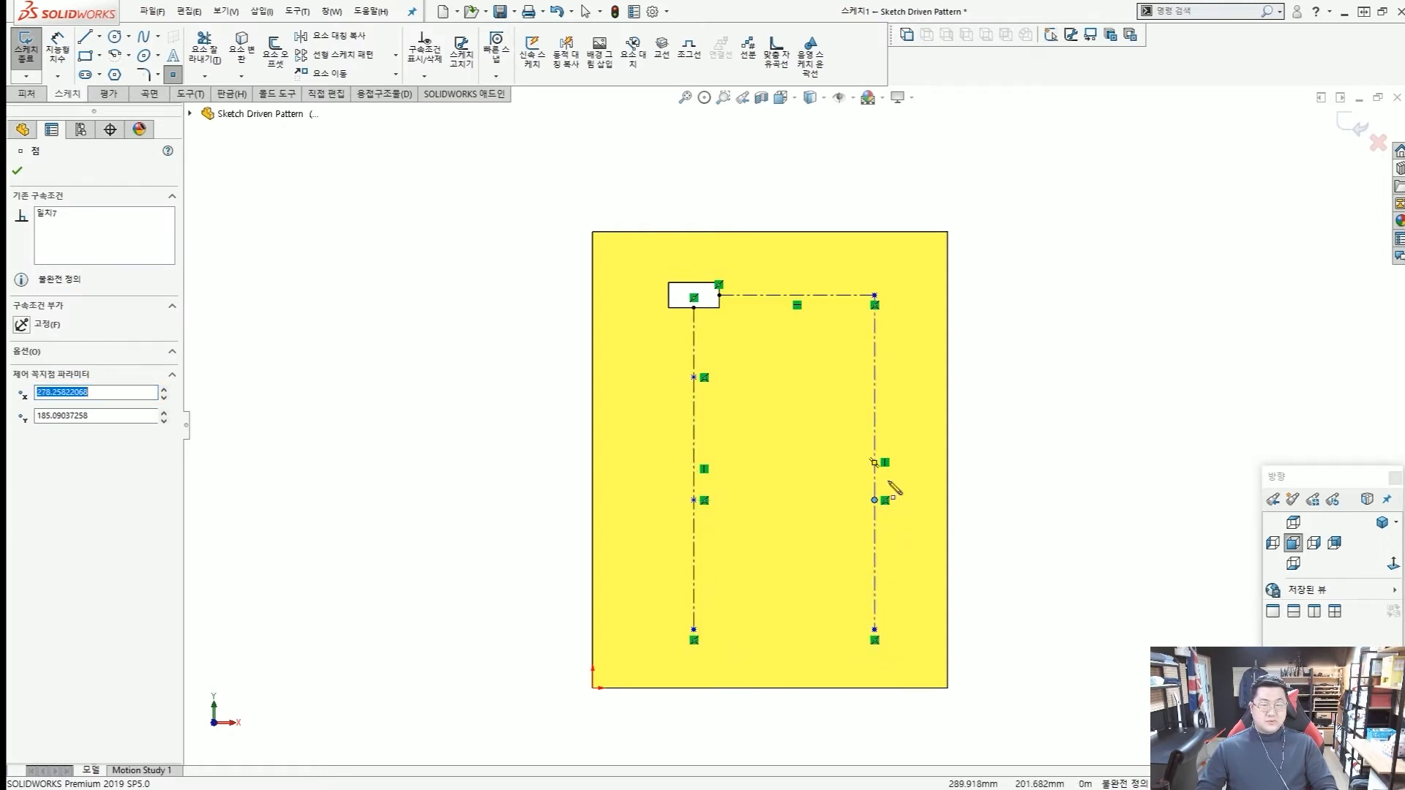
pyautogui.click(875, 378)
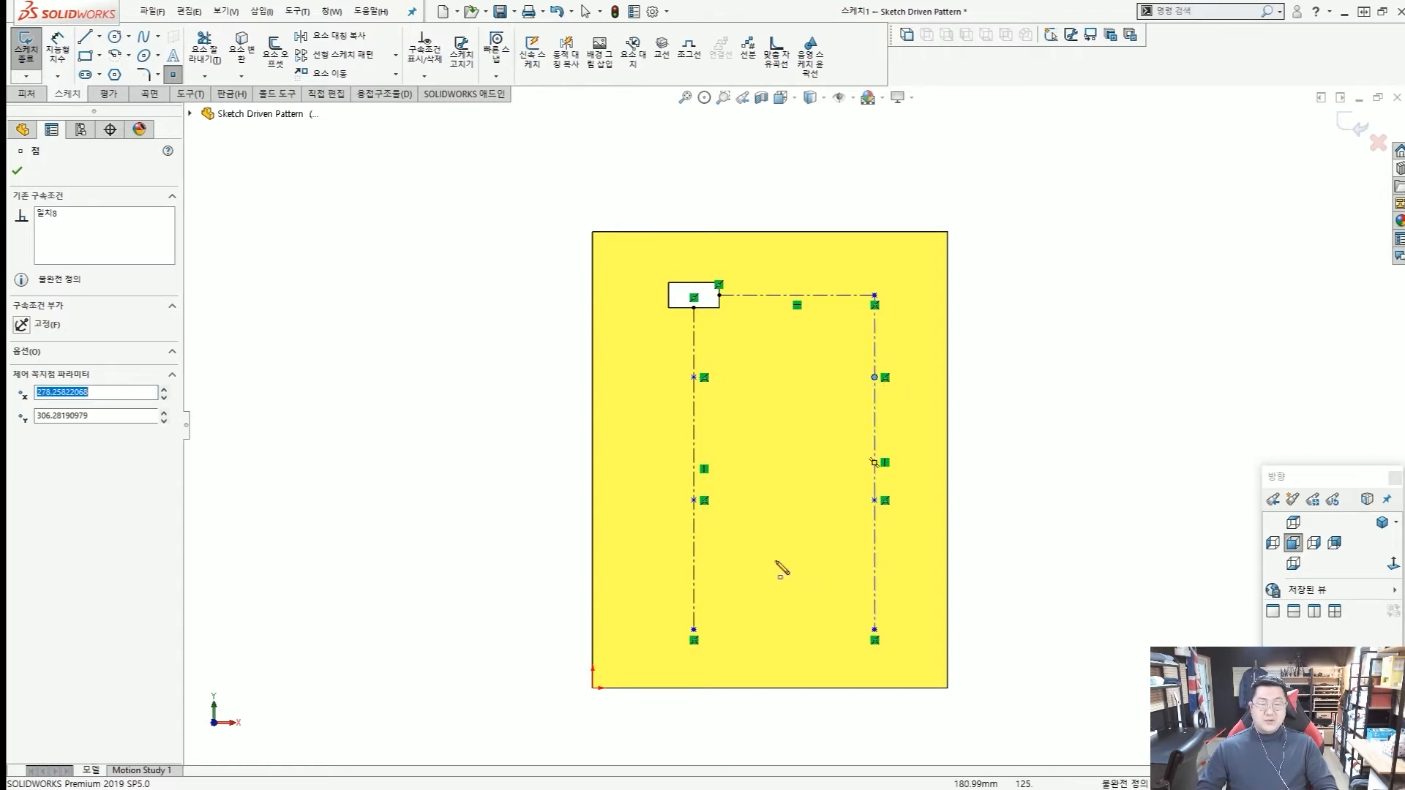
pyautogui.click(775, 552)
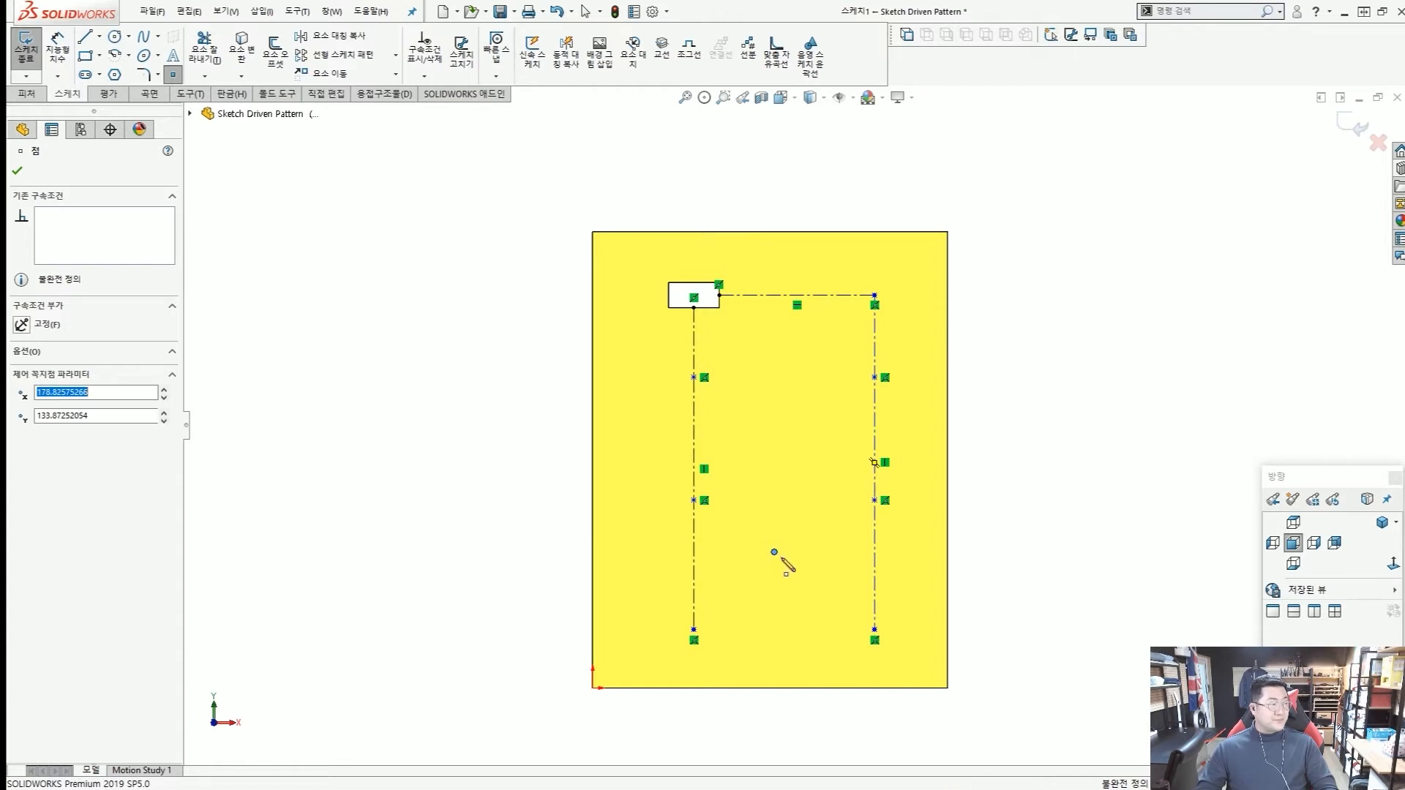
pyautogui.press('Escape')
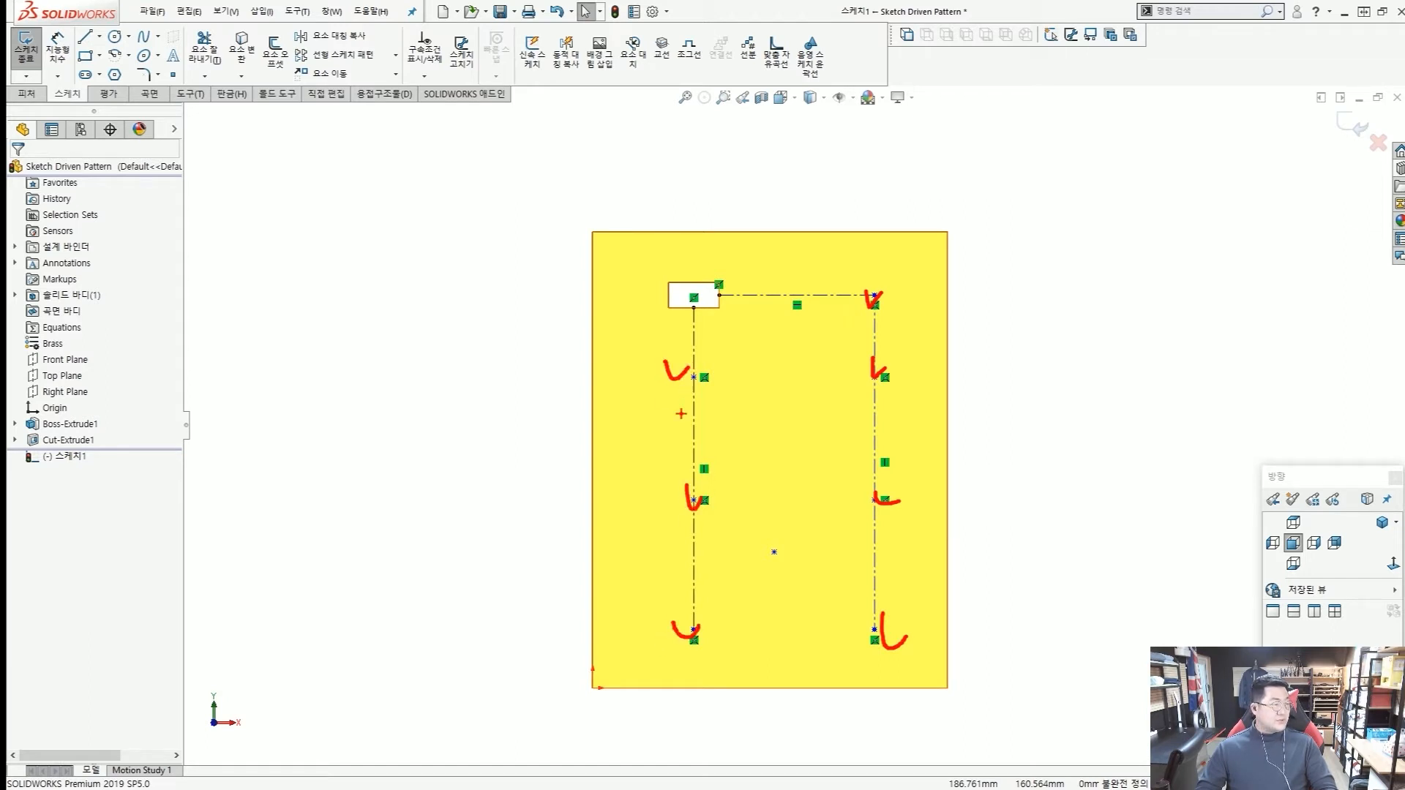
pyautogui.press('Escape')
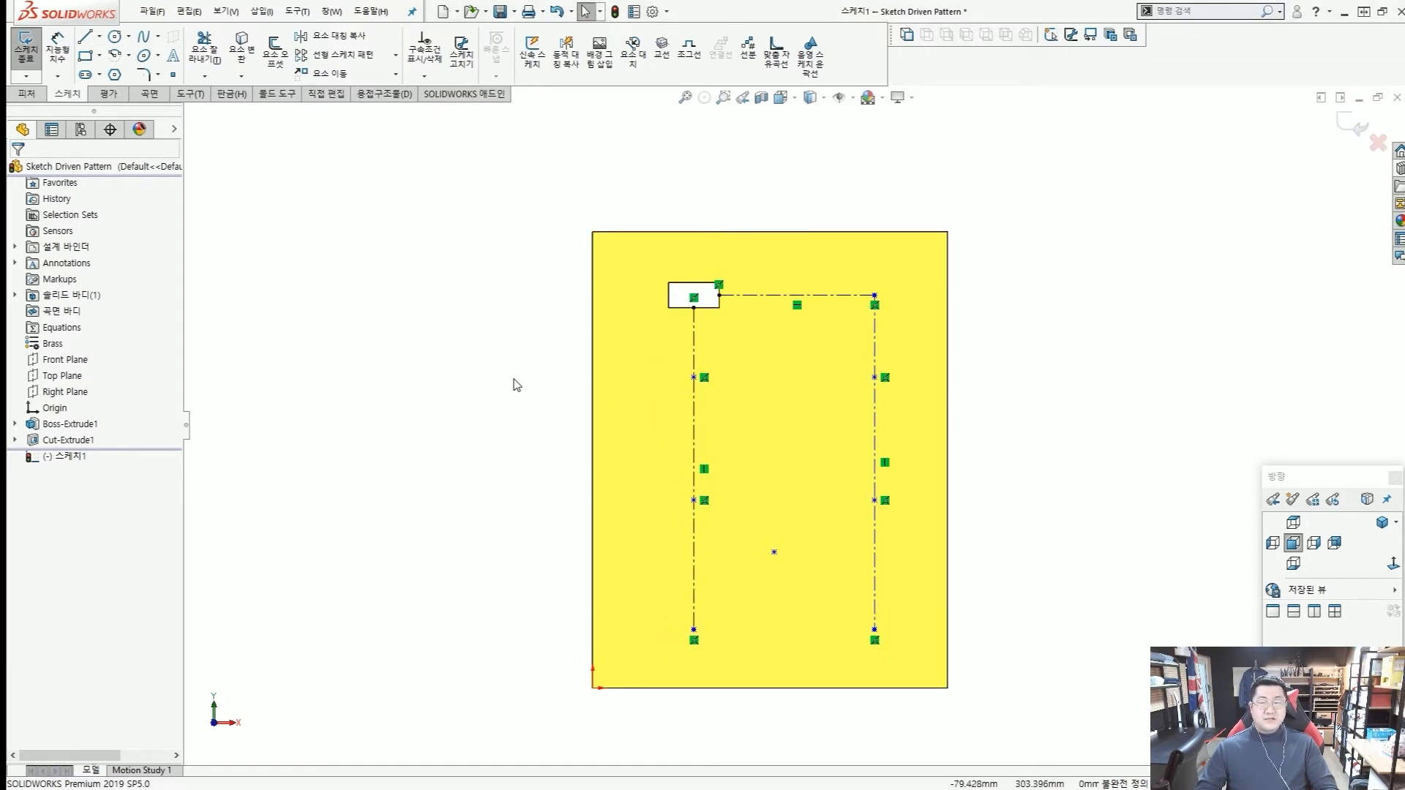
# Start Fully Define Sketch for all sketch entities and set both the horizontal and vertical dimension schemes to Baseline.
pyautogui.press('z')
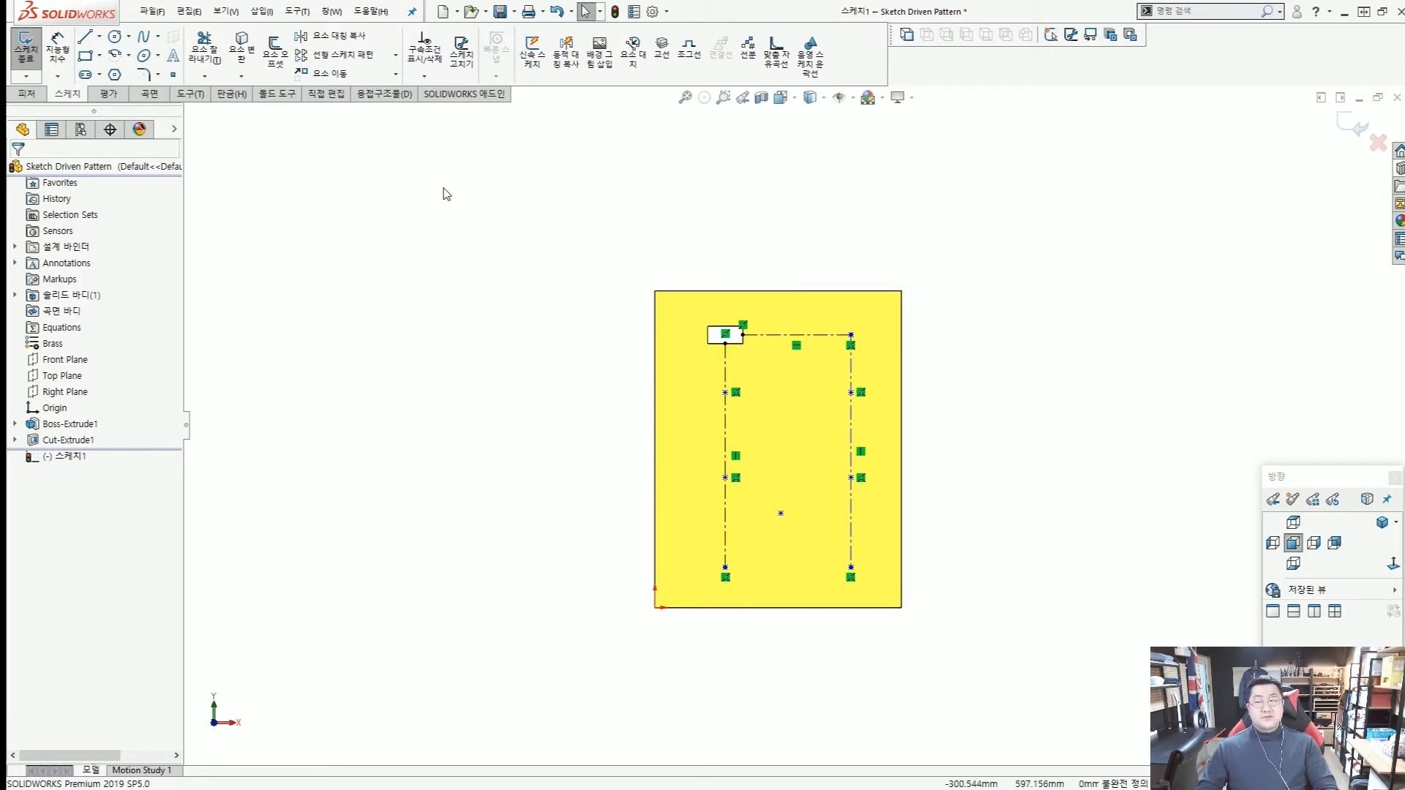
pyautogui.click(426, 77)
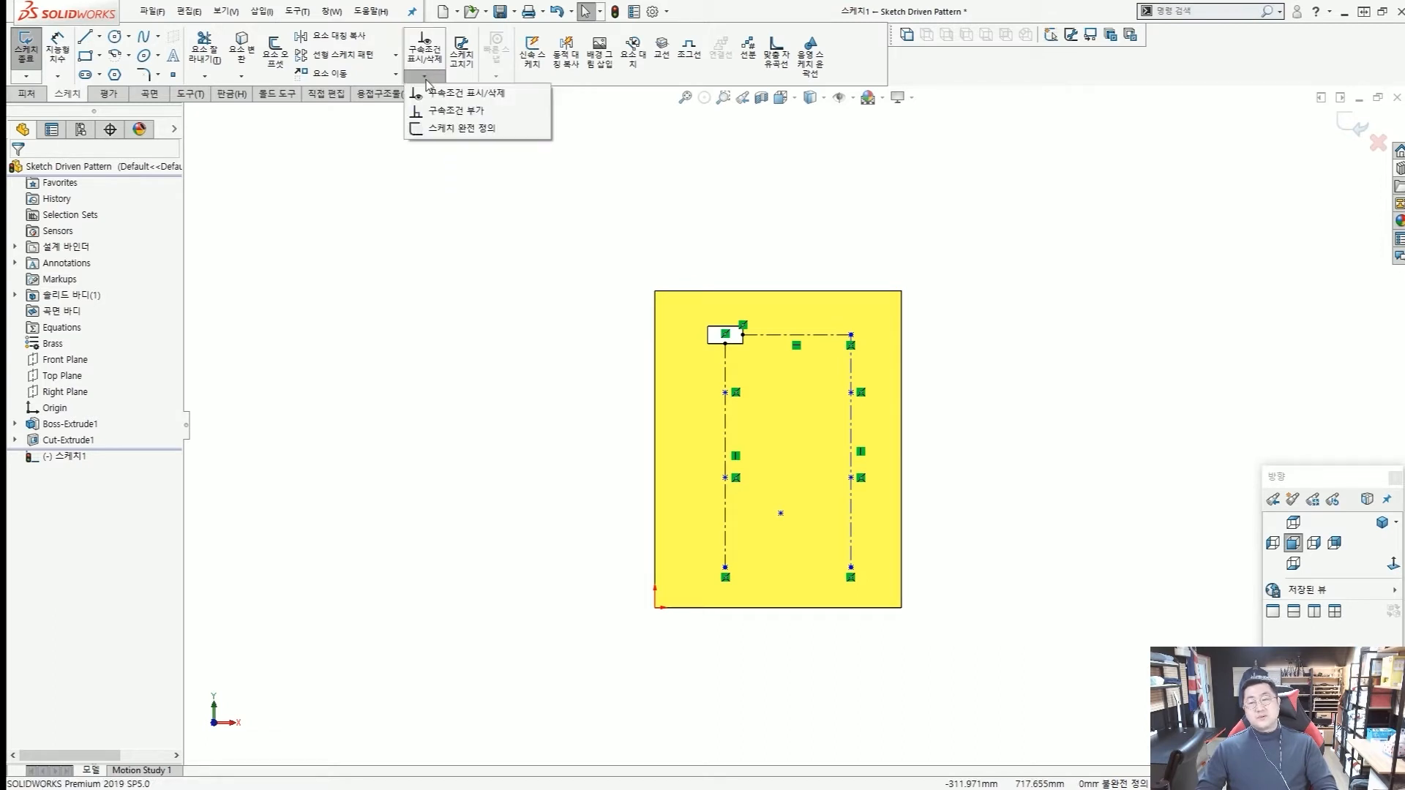
pyautogui.click(433, 129)
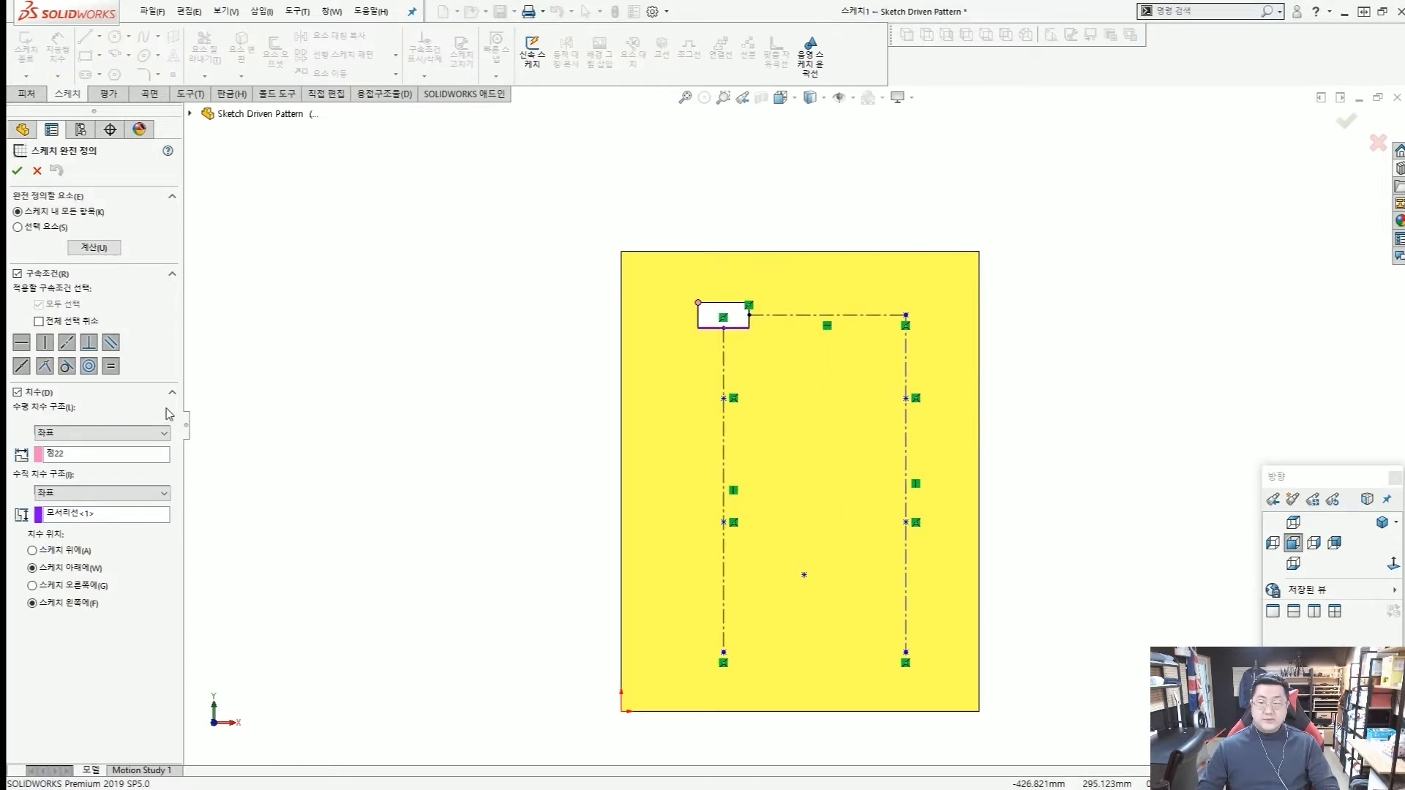
pyautogui.click(161, 434)
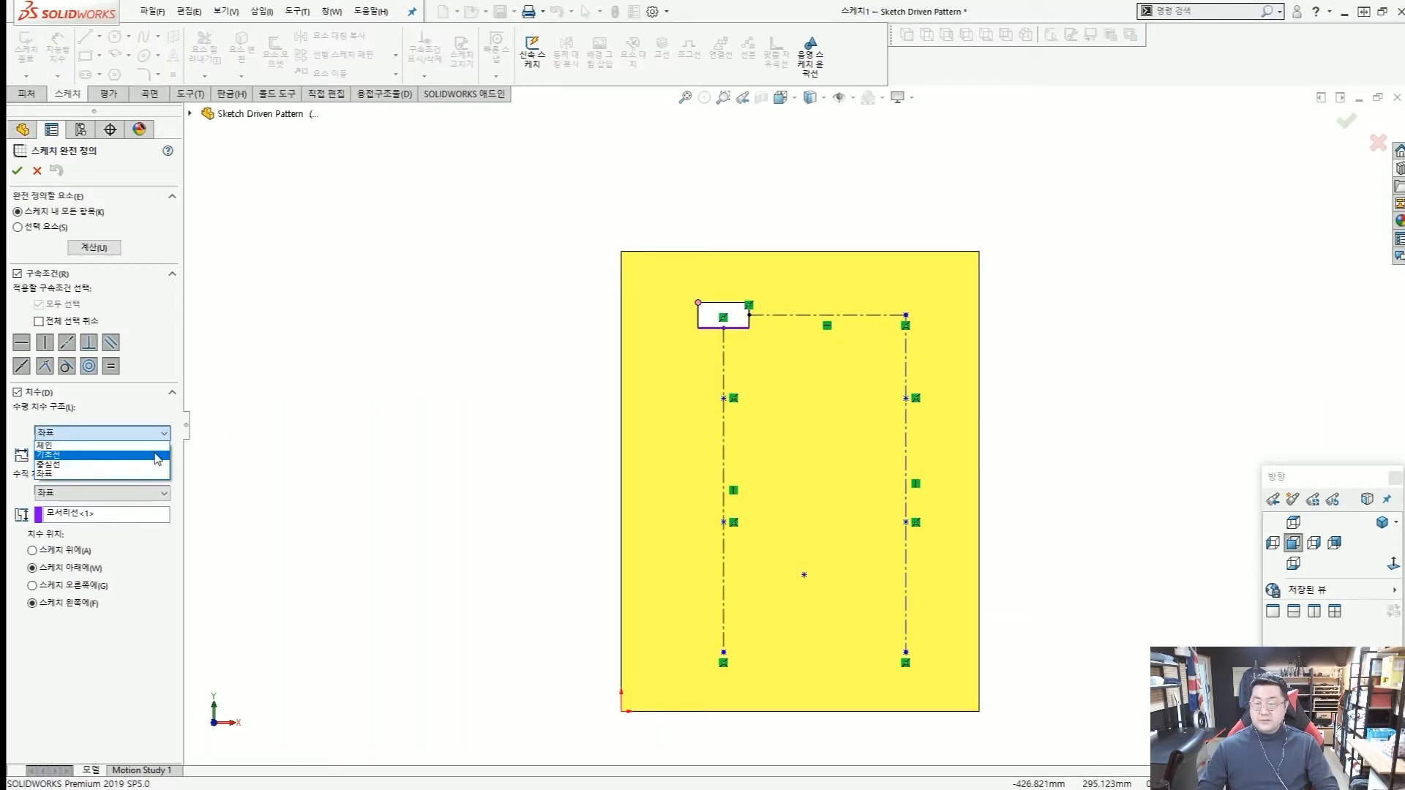
pyautogui.click(157, 458)
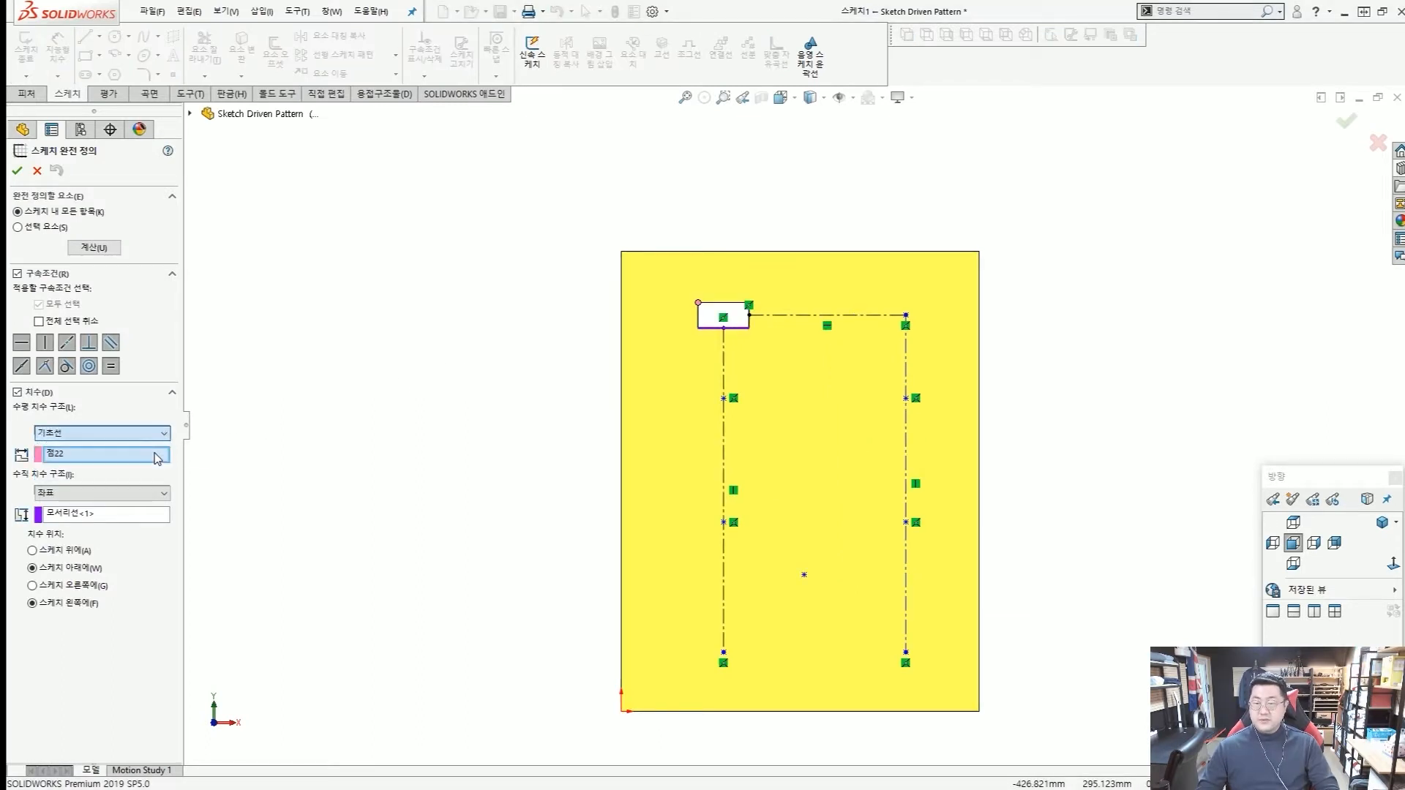
pyautogui.click(163, 494)
pyautogui.click(155, 518)
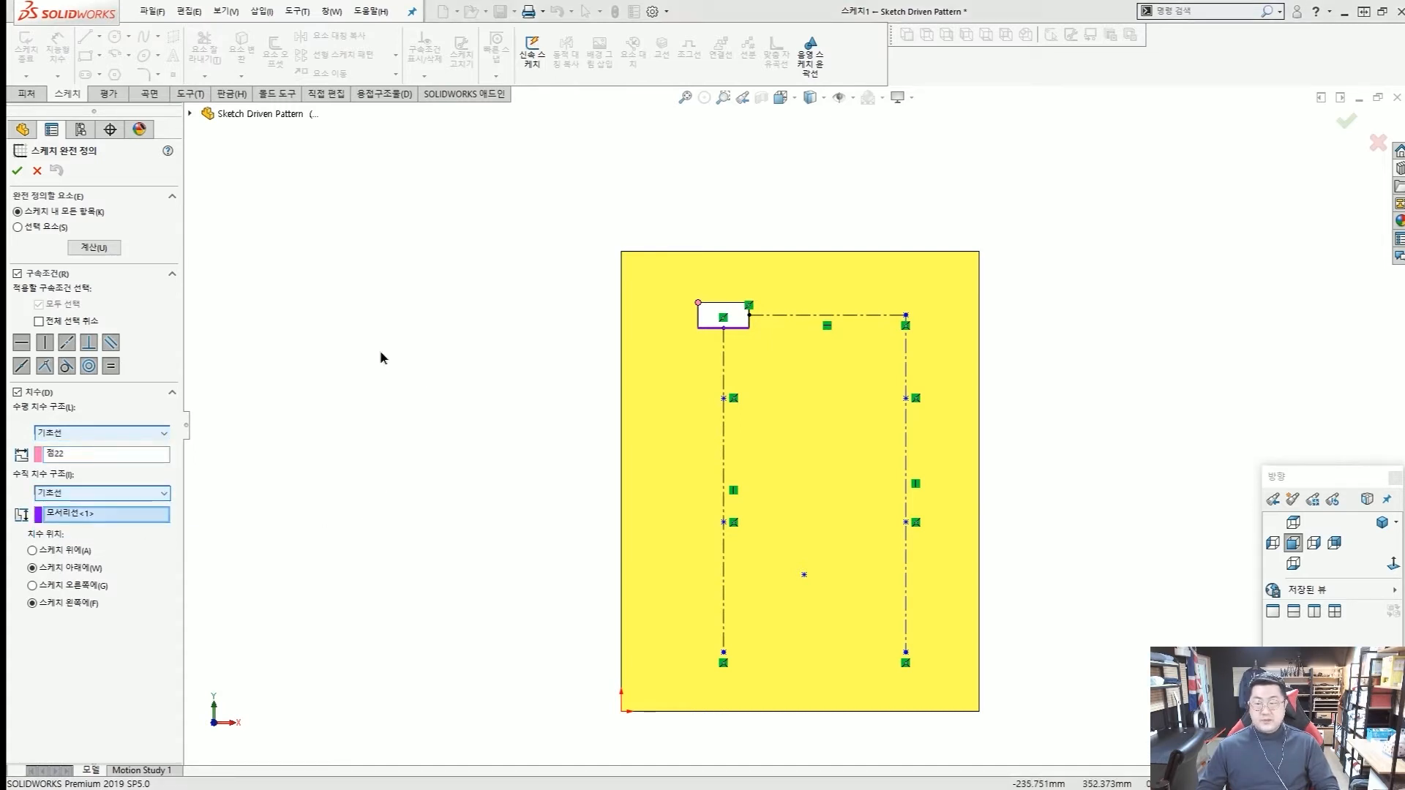
pyautogui.click(82, 459)
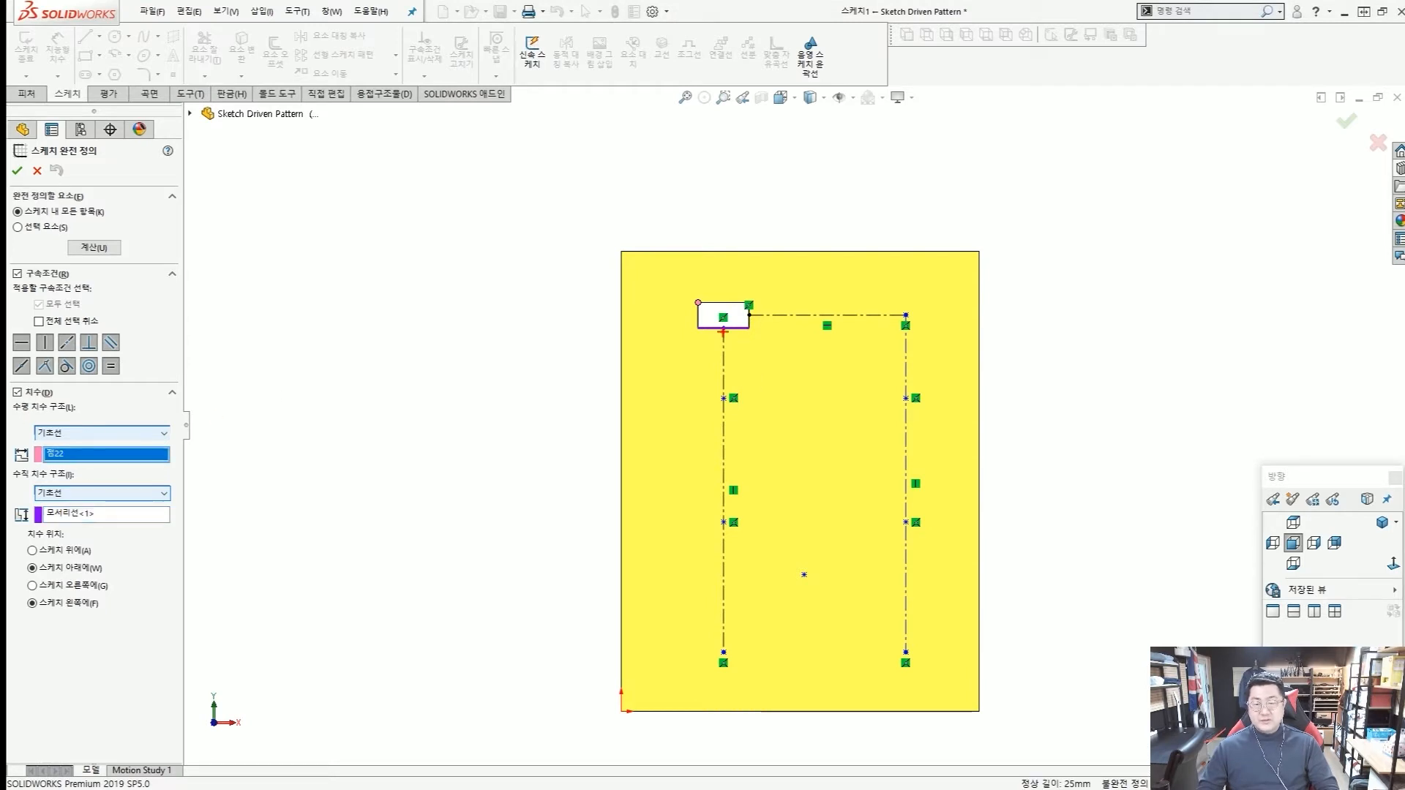
pyautogui.moveTo(723, 331); pyautogui.dragTo(723, 523)
pyautogui.moveTo(740, 311); pyautogui.dragTo(893, 311)
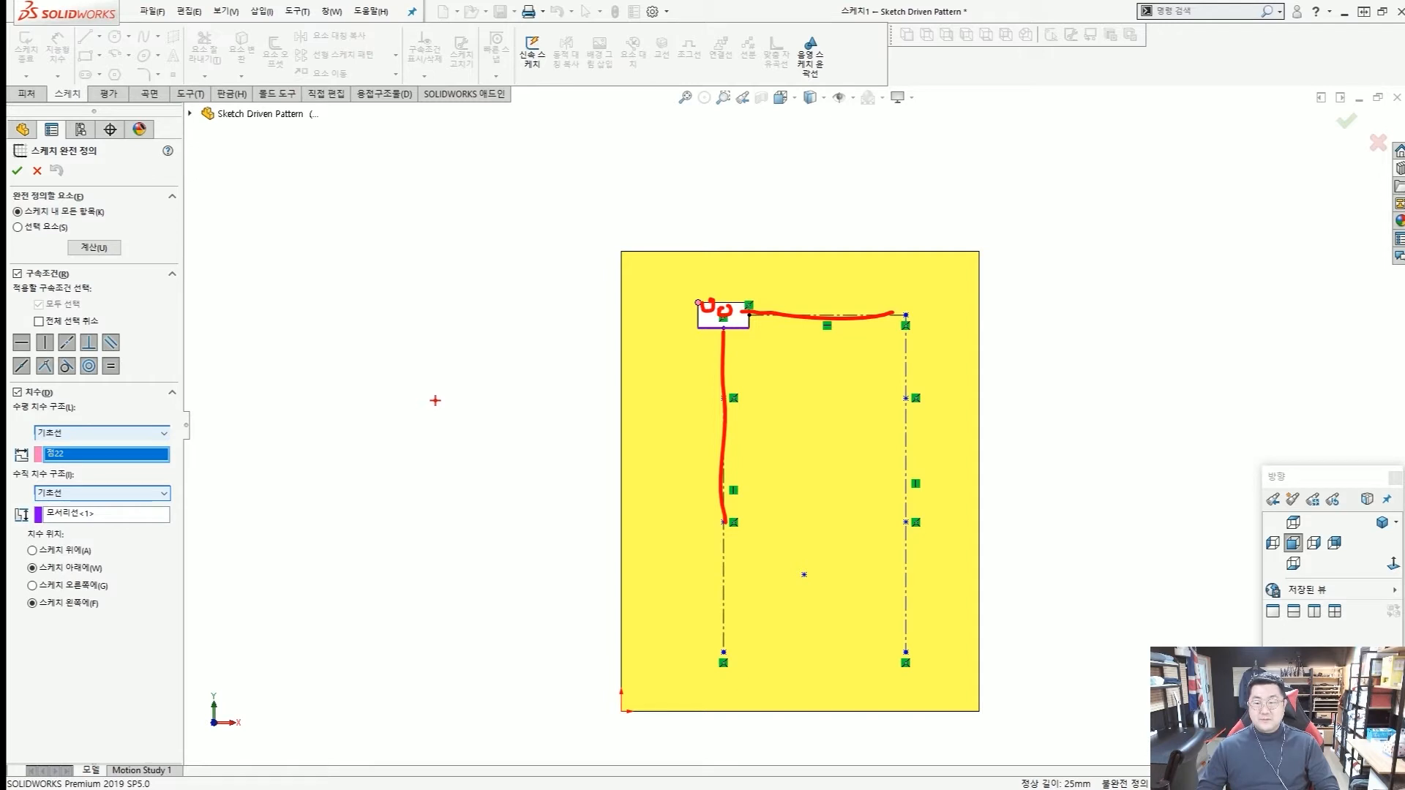
pyautogui.press('Escape')
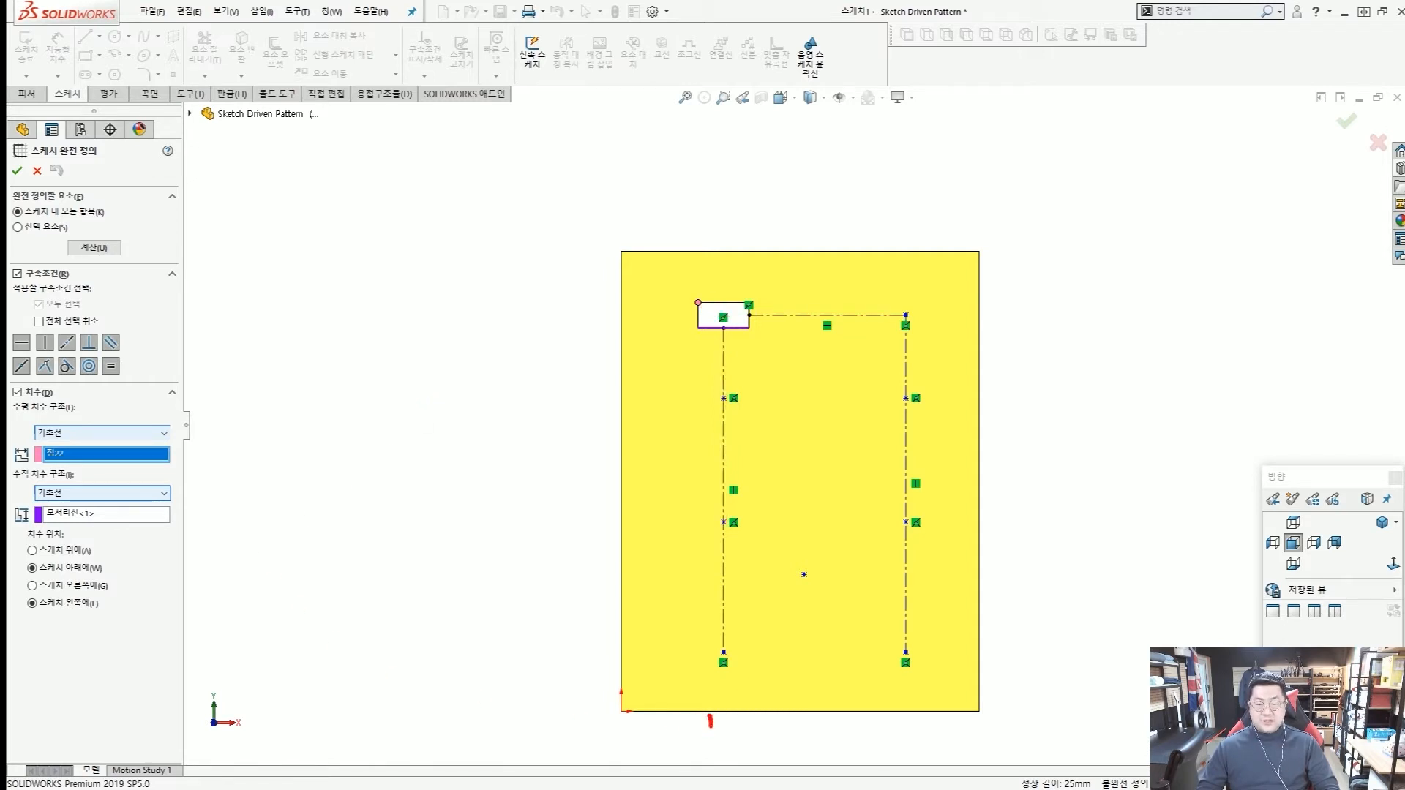
pyautogui.moveTo(710, 721)
pyautogui.mouseDown()
pyautogui.moveTo(597, 745)
pyautogui.moveTo(596, 728)
pyautogui.mouseUp()
pyautogui.moveTo(612, 490); pyautogui.dragTo(622, 523)
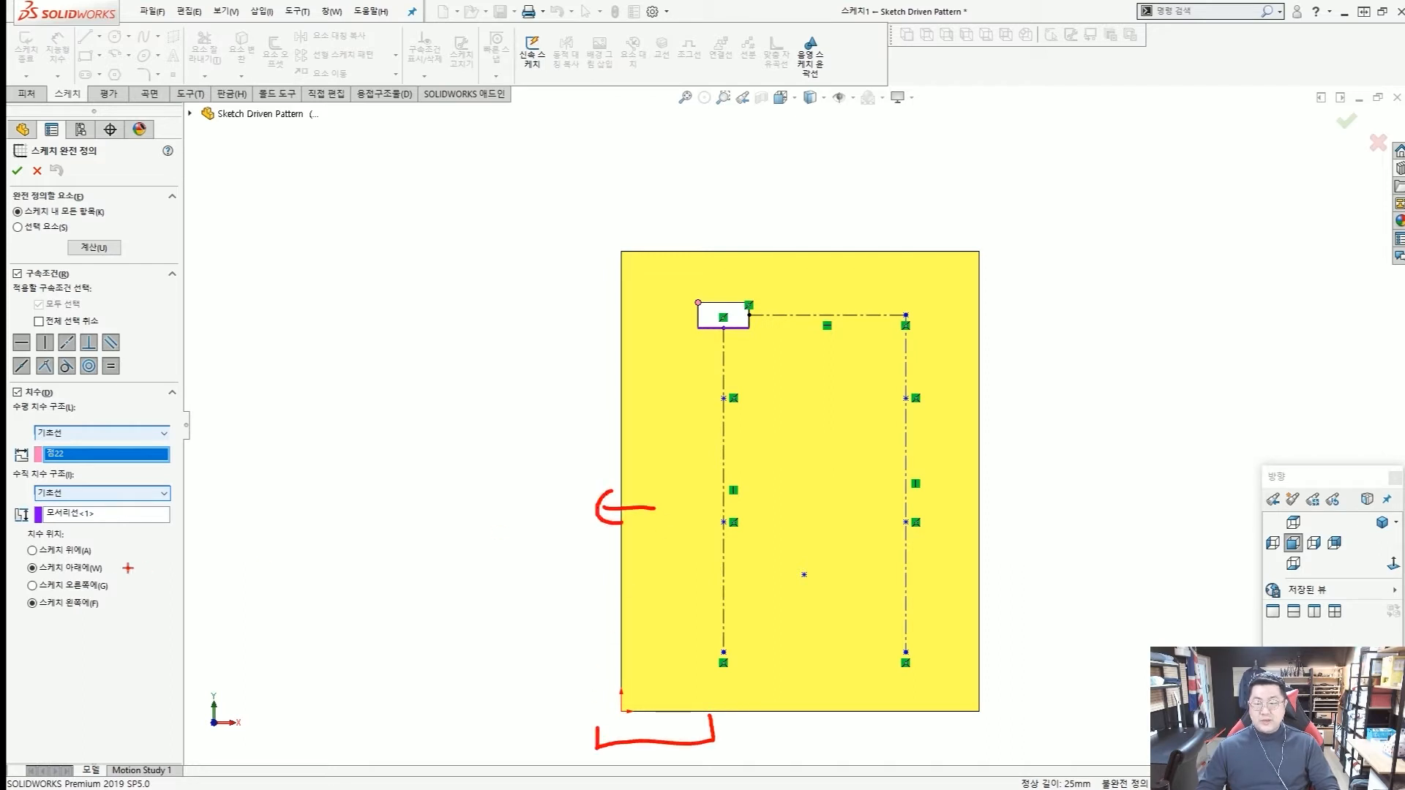
pyautogui.moveTo(20, 558); pyautogui.dragTo(107, 579)
pyautogui.moveTo(16, 592); pyautogui.dragTo(109, 618)
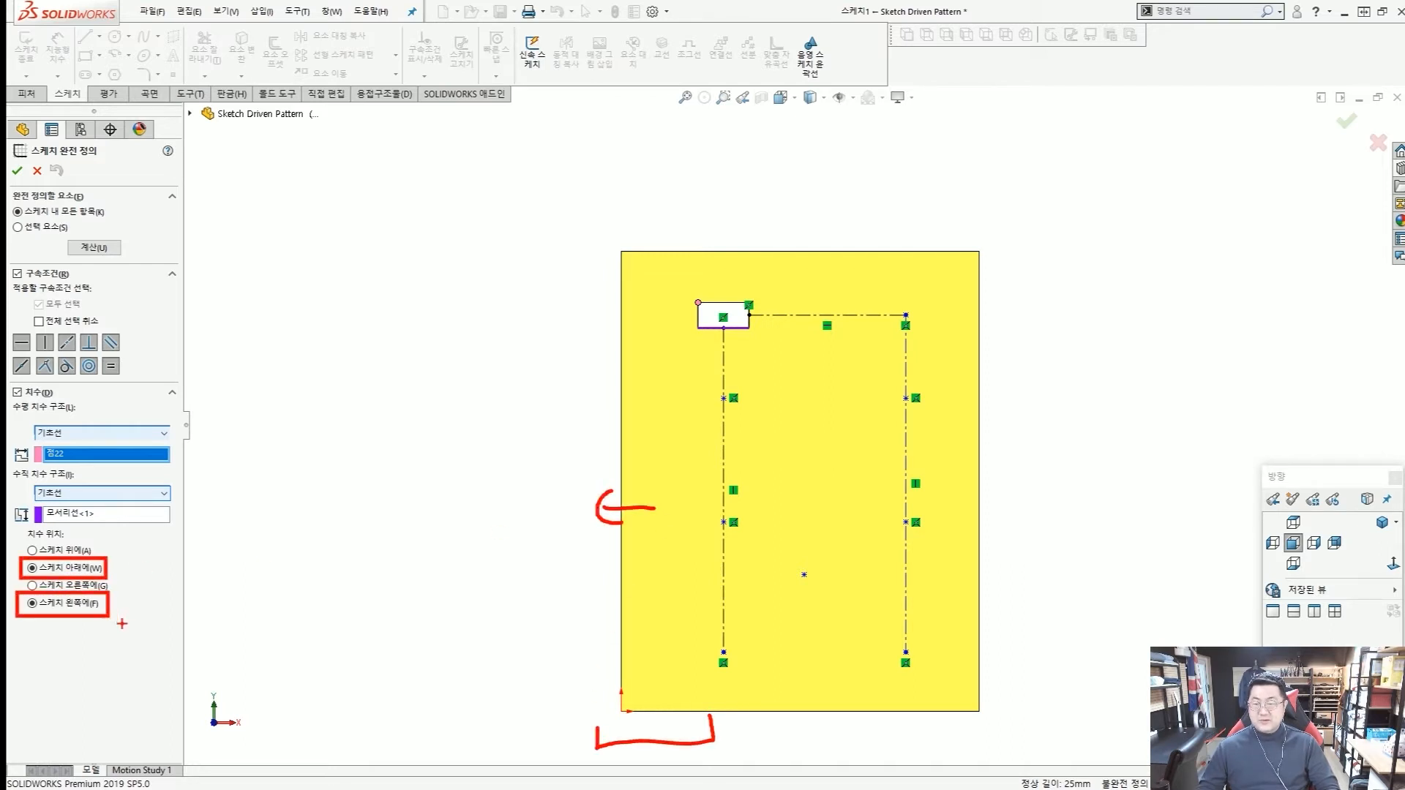
pyautogui.press('Escape')
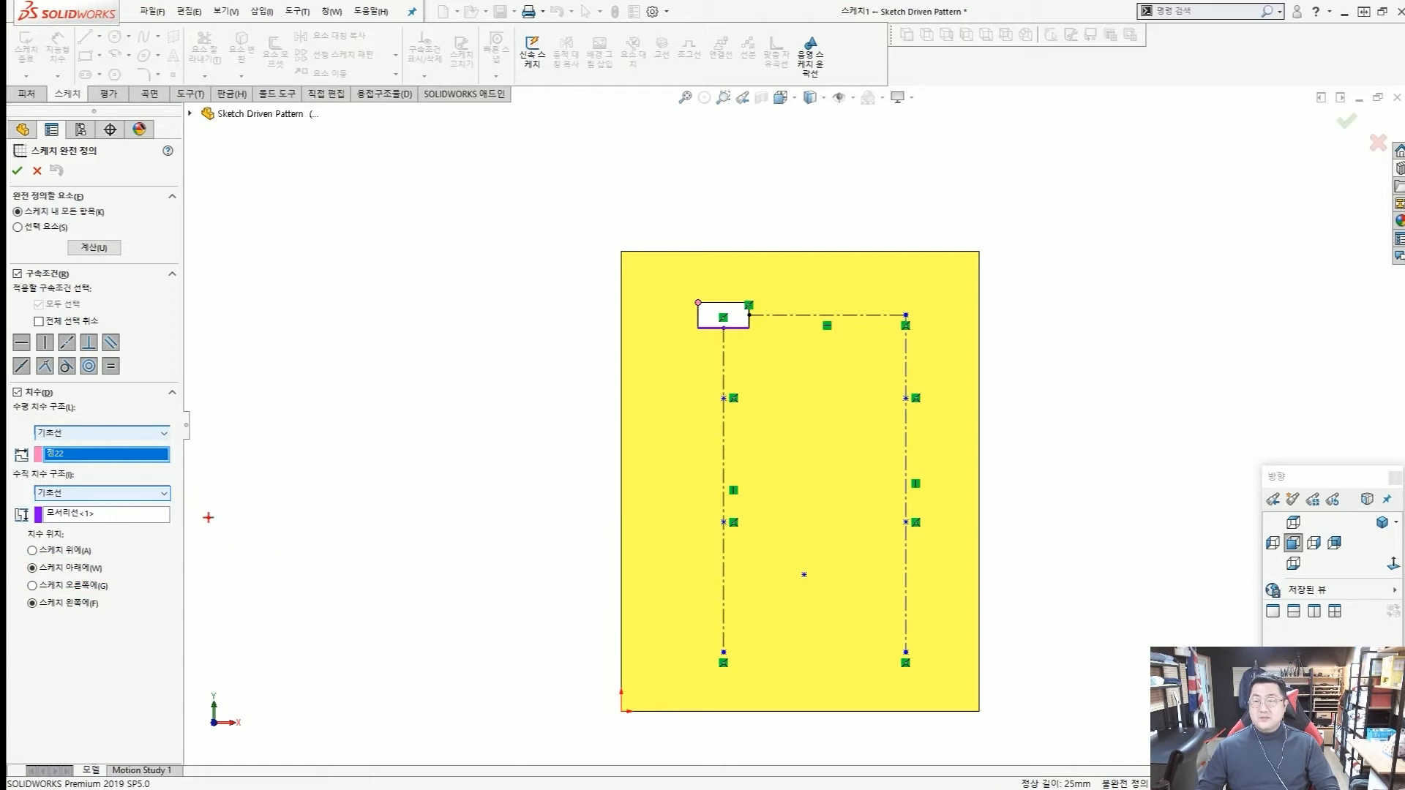
# Calculate the relations and baseline dimensions for the whole sketch and accept the full definition.
pyautogui.click(90, 247)
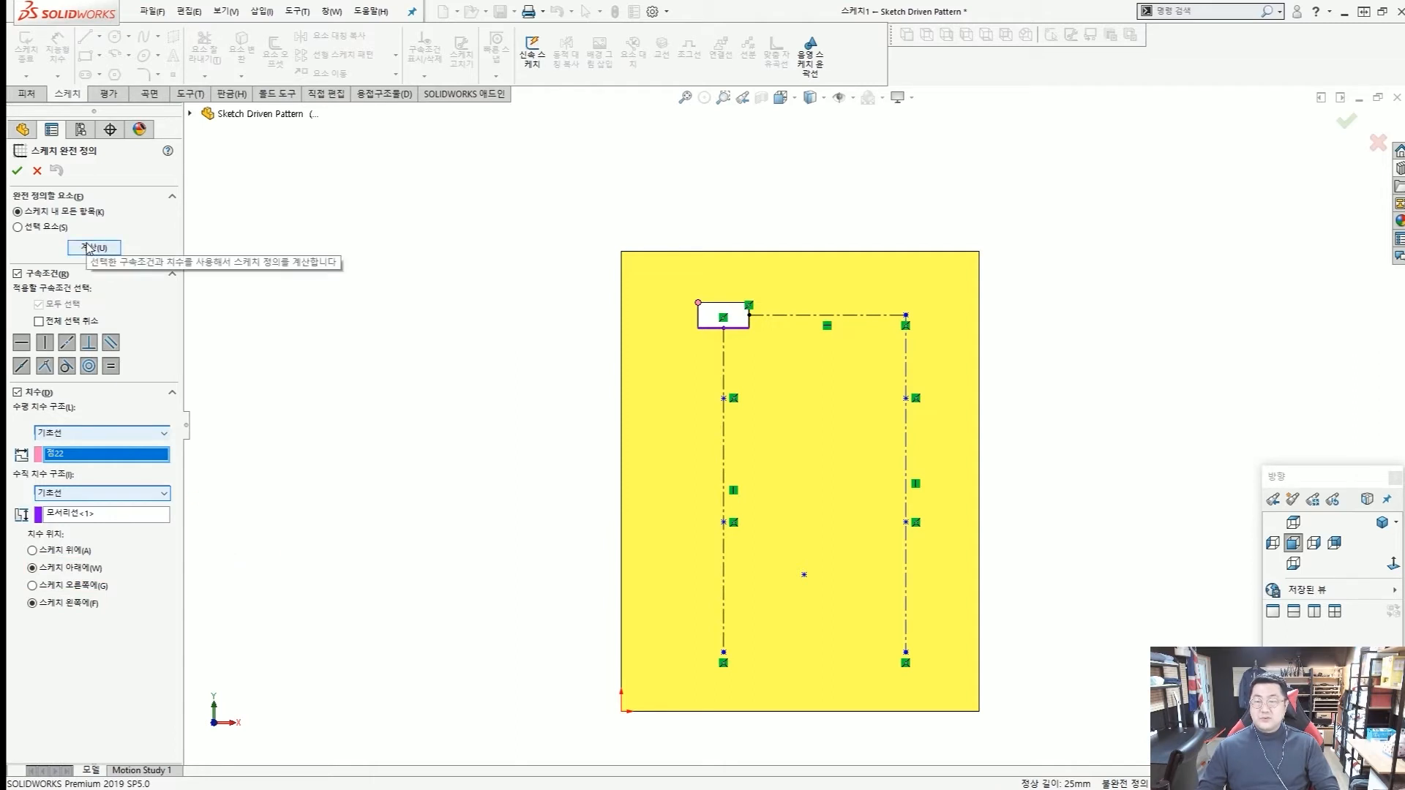
pyautogui.click(18, 172)
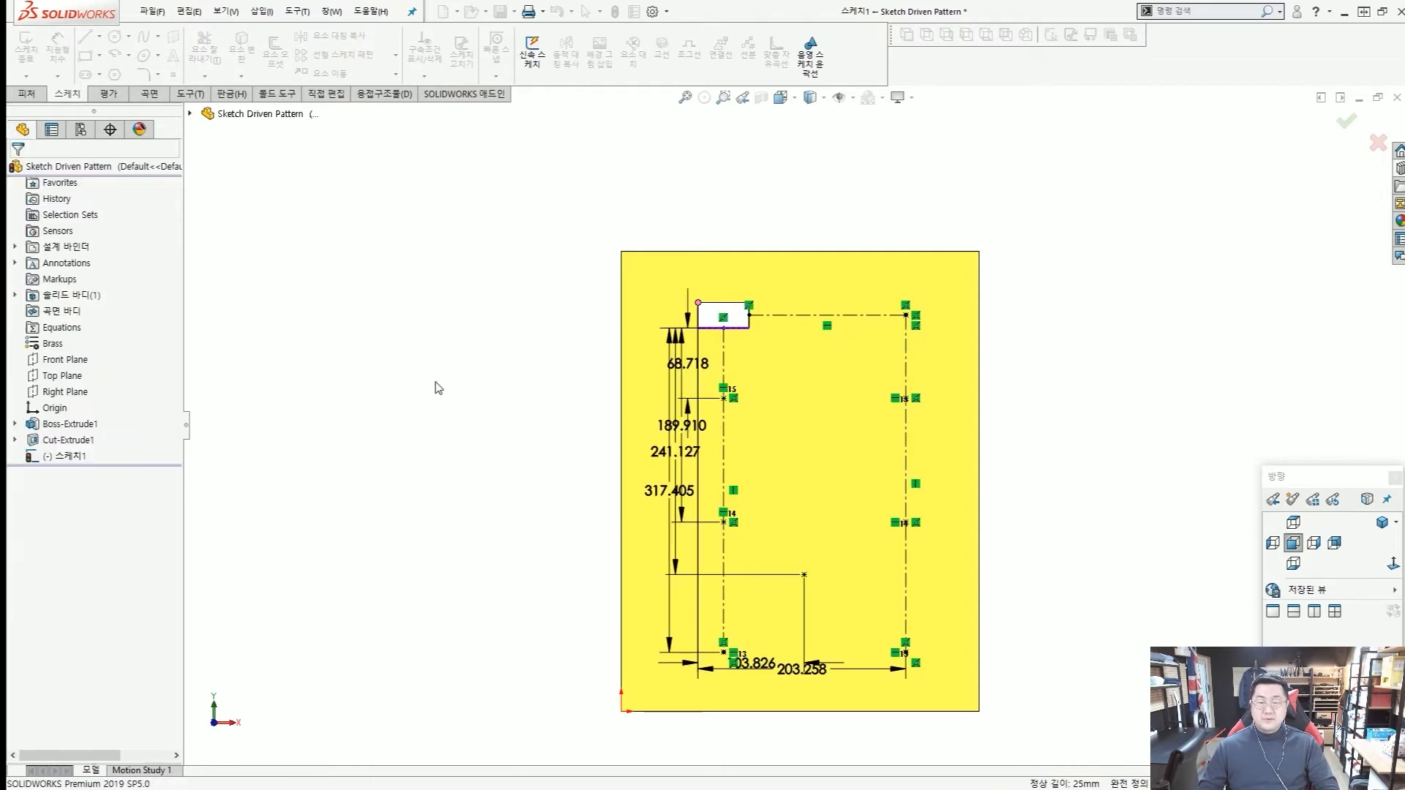
# Move the two horizontal dimensions below the plate, with the free point's dimension above the right centerline's.
pyautogui.press('z')
pyautogui.scroll(-4, 780, 581)
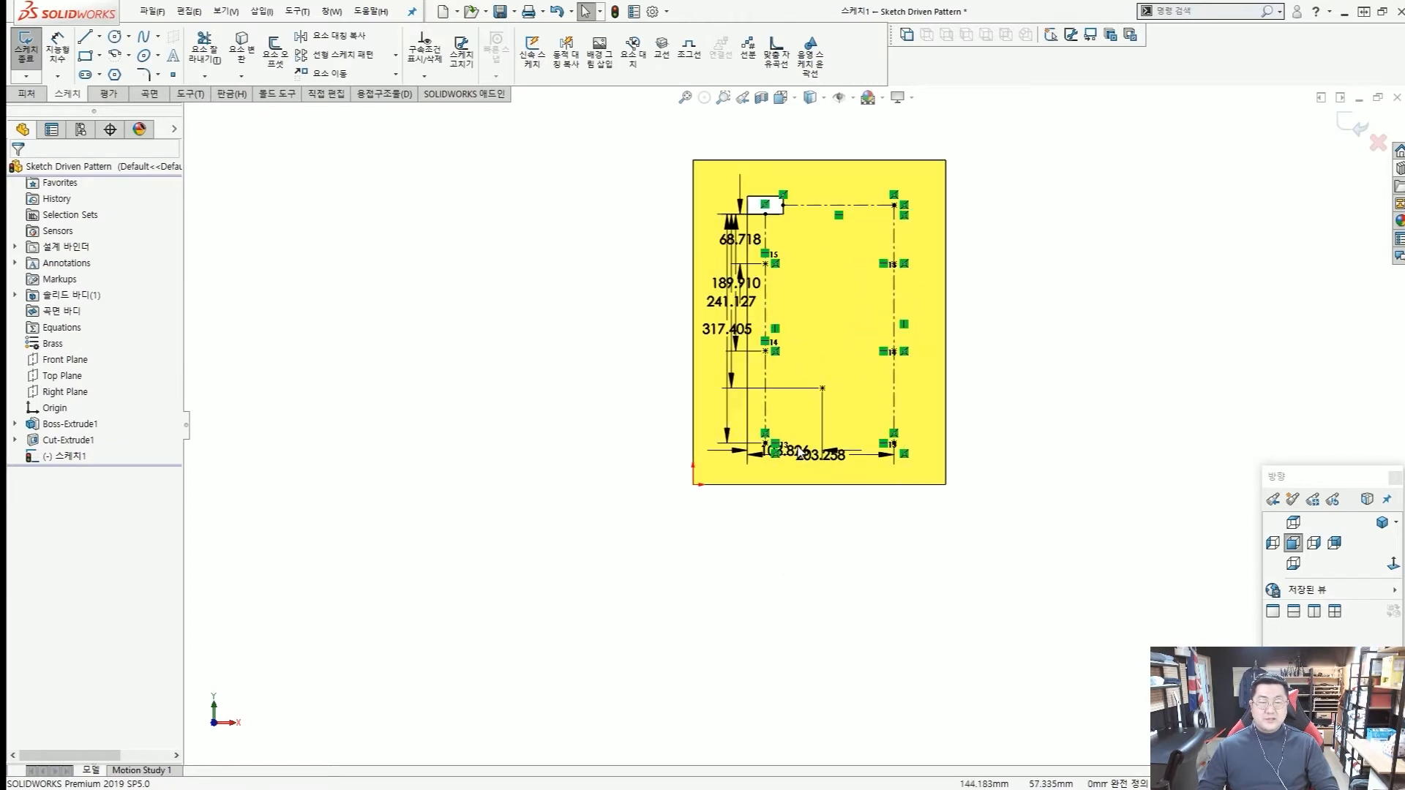
pyautogui.scroll(-1, 814, 341)
pyautogui.scroll(-1, 815, 340)
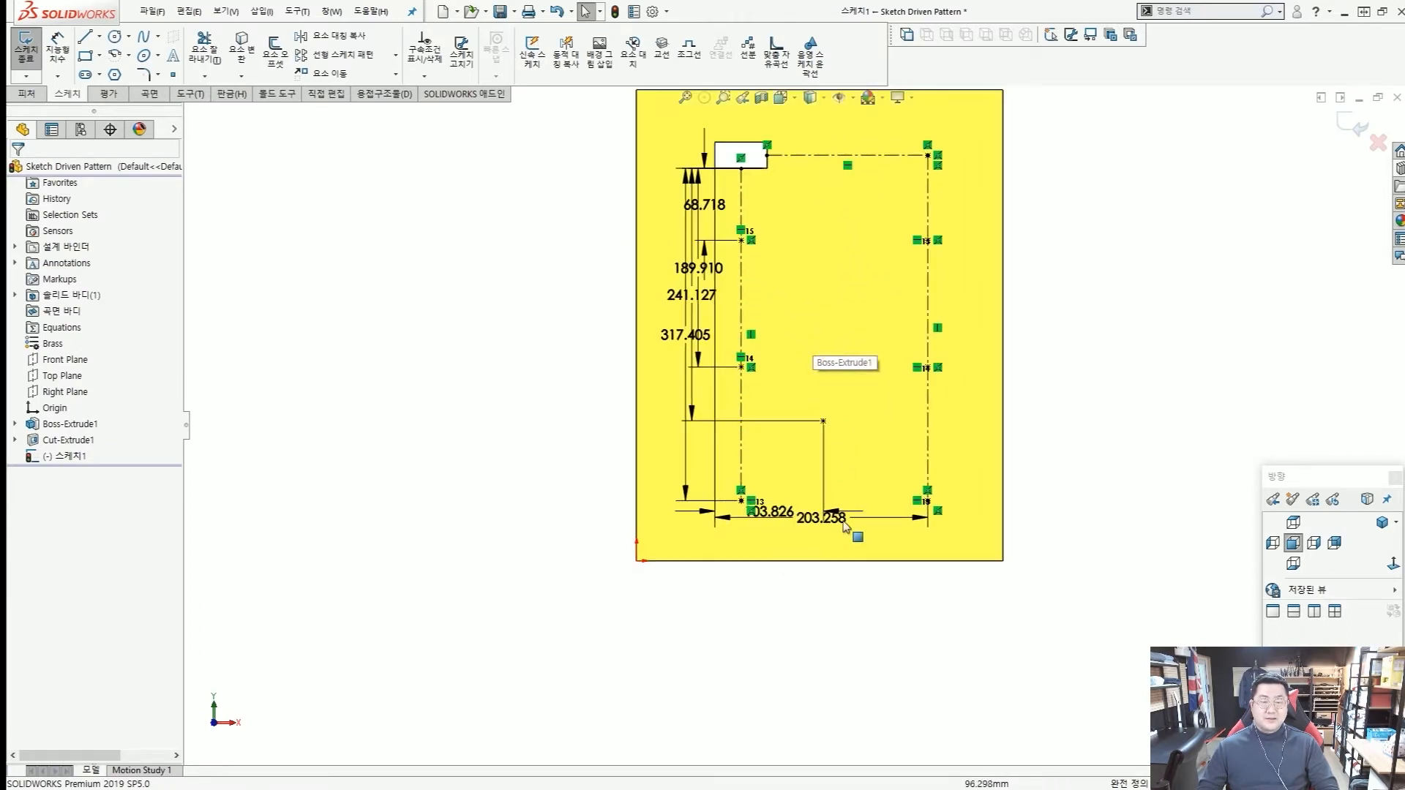
pyautogui.moveTo(834, 549); pyautogui.dragTo(824, 684)
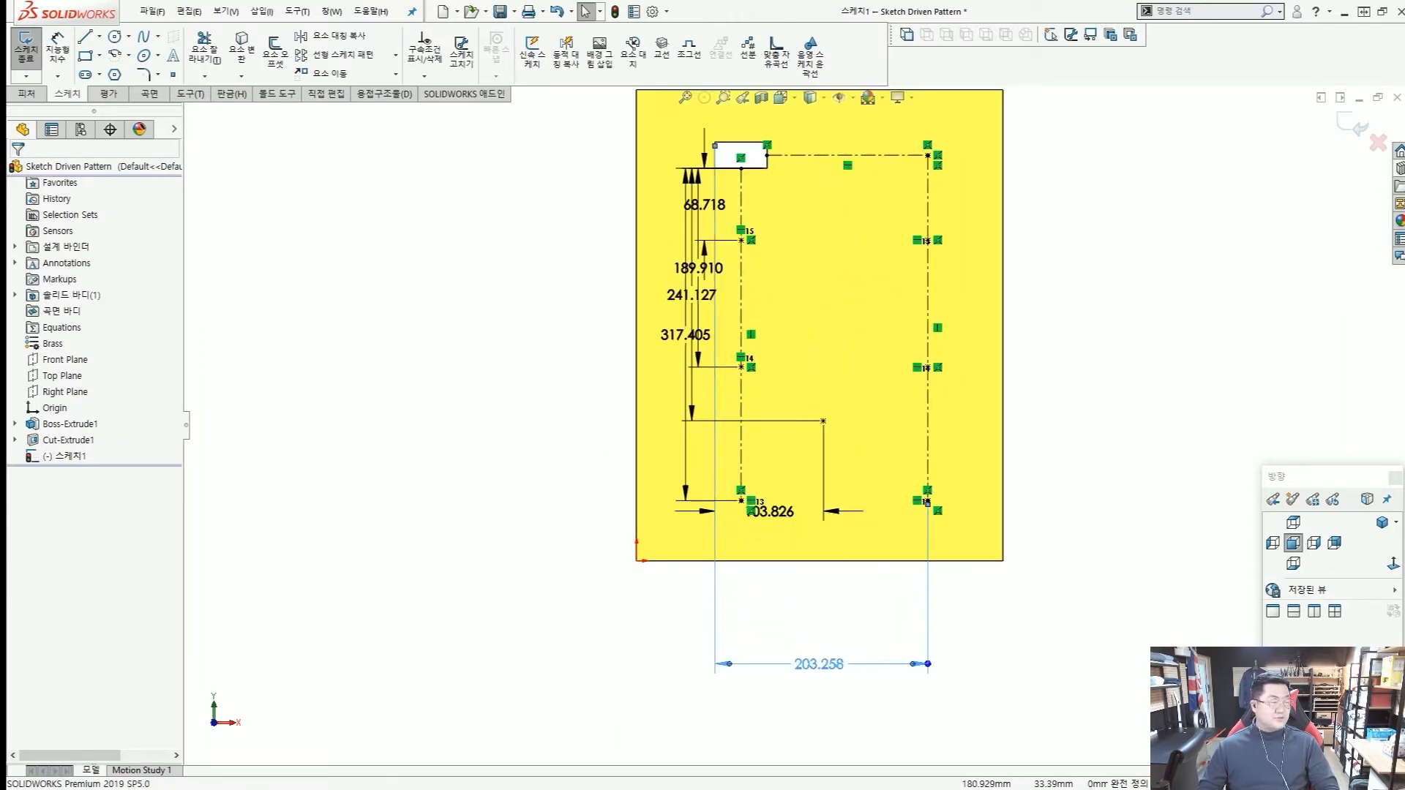
pyautogui.moveTo(774, 512); pyautogui.dragTo(805, 624)
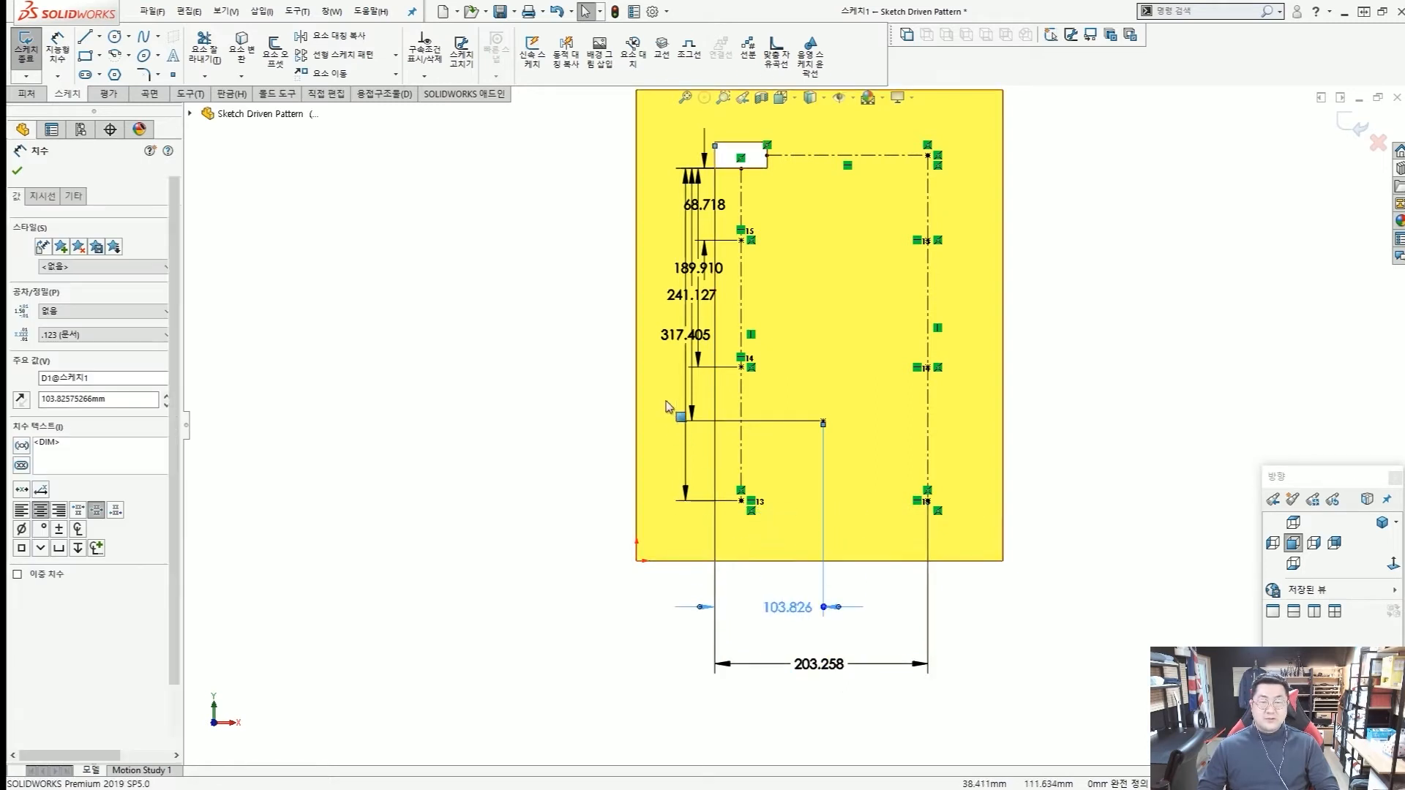
# Spread the four vertical dimensions out beyond the cutout, ordered from the longest outermost to the shortest nearest the sketch.
pyautogui.moveTo(685, 337); pyautogui.dragTo(521, 345)
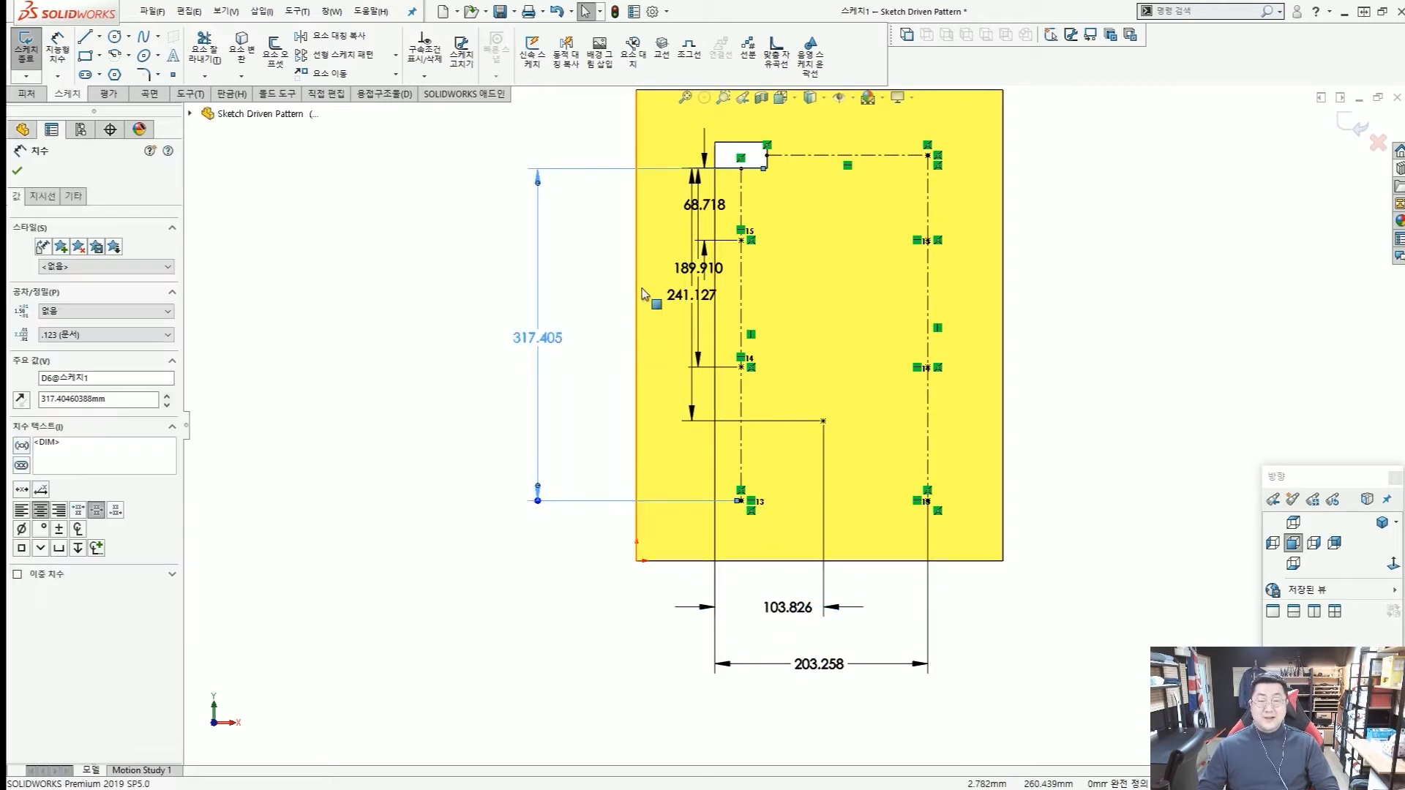
pyautogui.moveTo(643, 294); pyautogui.dragTo(457, 342)
pyautogui.moveTo(585, 354); pyautogui.dragTo(535, 358)
pyautogui.moveTo(674, 284); pyautogui.dragTo(572, 291)
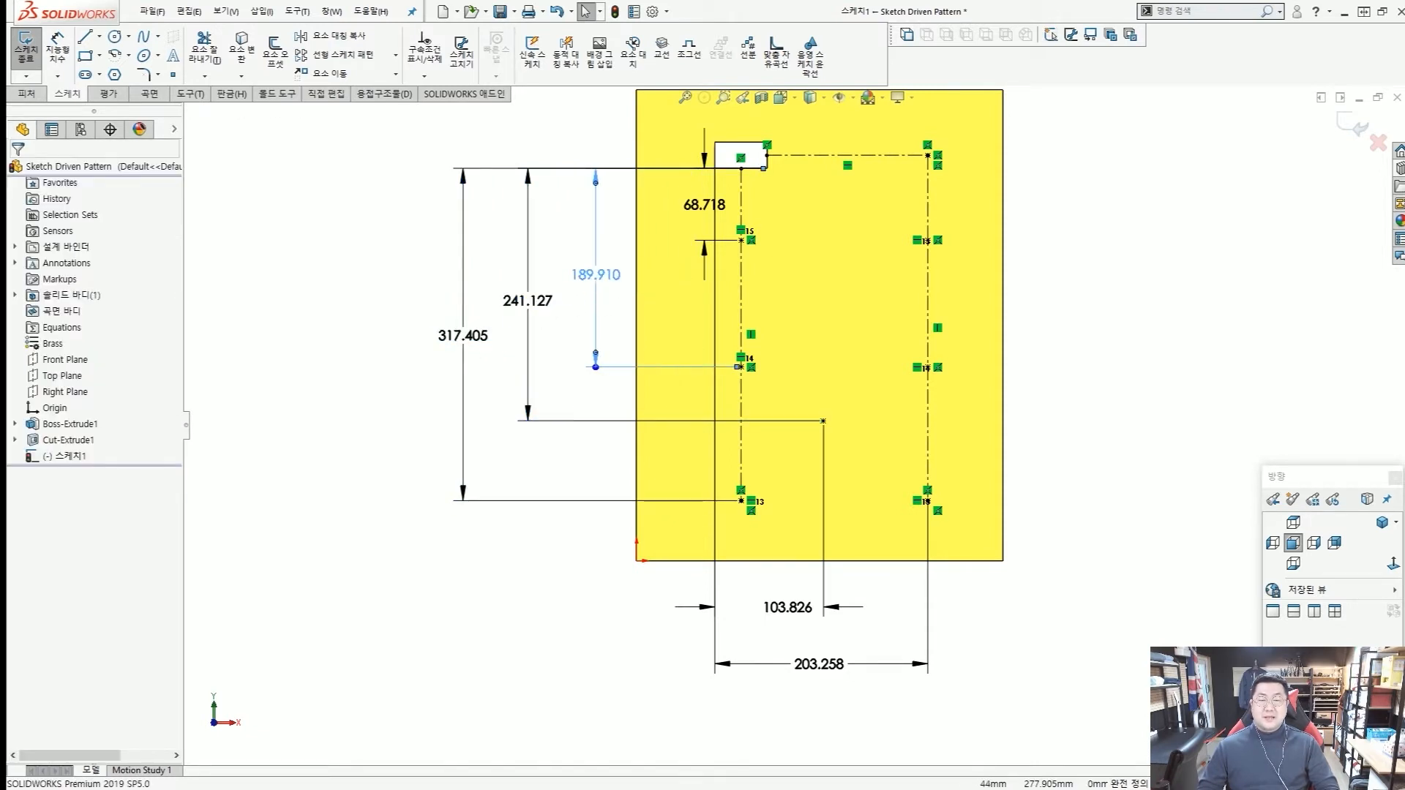
pyautogui.moveTo(704, 204); pyautogui.dragTo(627, 207)
# Set the vertical distances from the cutout's lower edge to the left centerline's upper and middle points to 75 mm and 150 mm.
pyautogui.doubleClick(627, 207)
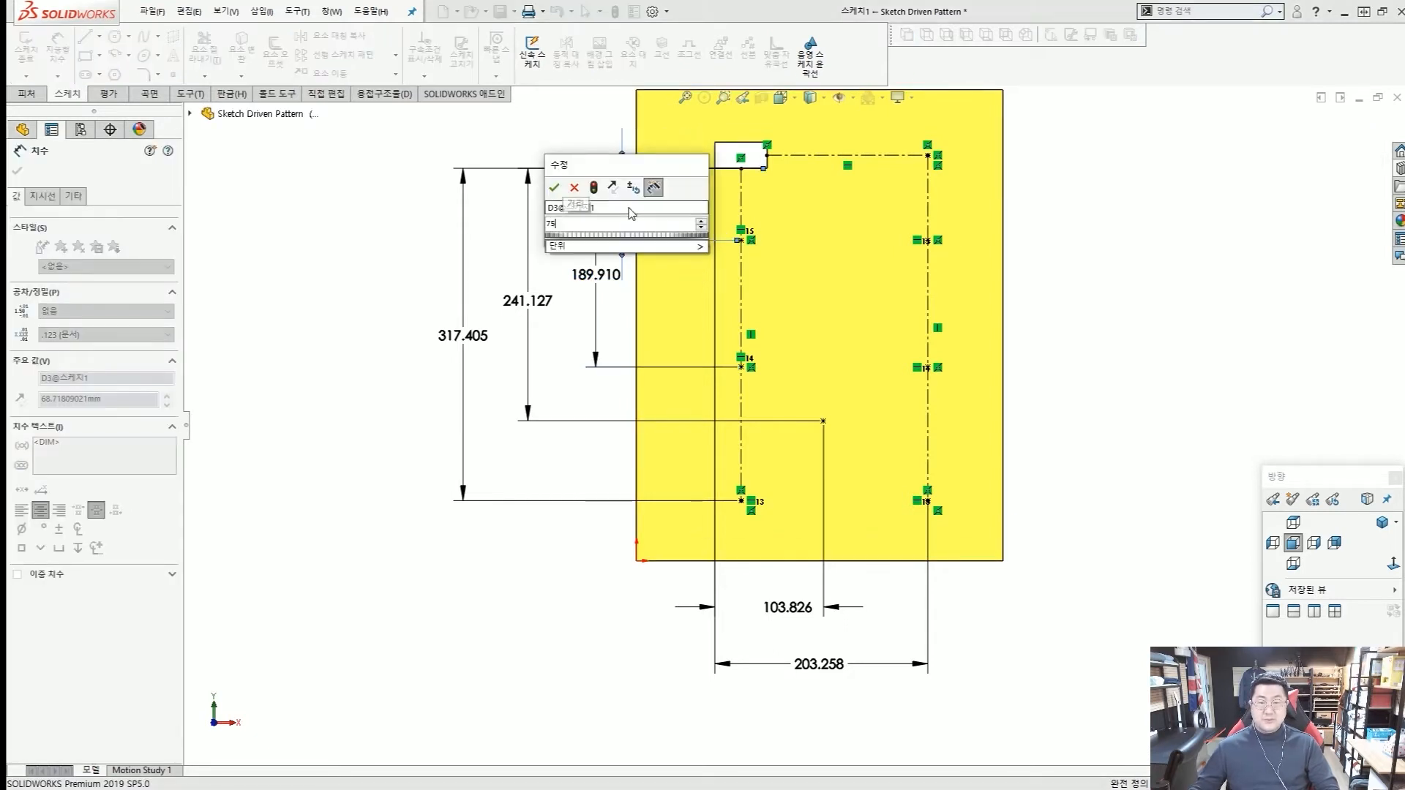
pyautogui.press('Escape')
pyautogui.click(594, 275)
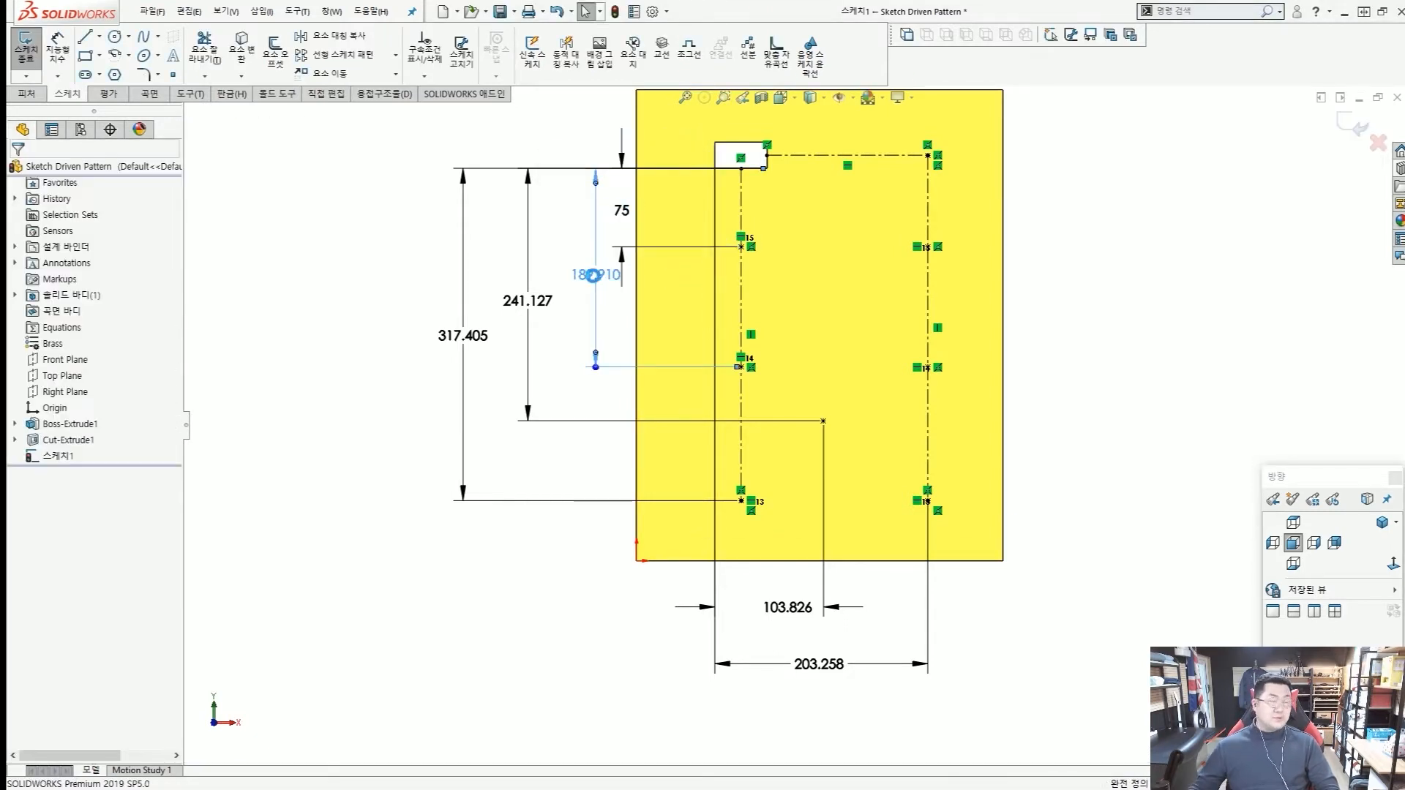
pyautogui.doubleClick(593, 276)
pyautogui.write('150')
pyautogui.press('Return')
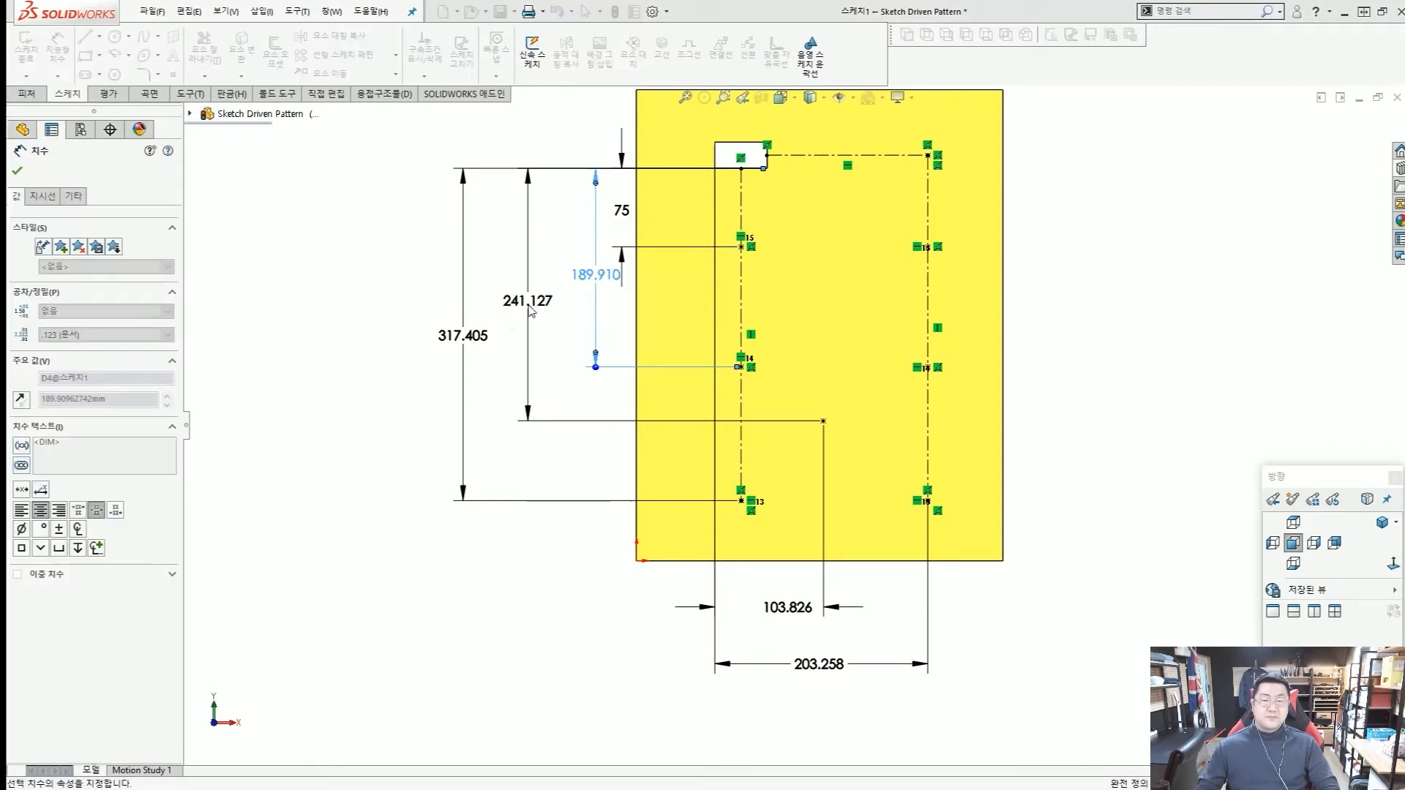
pyautogui.press('Escape')
# Set the vertical distance from the cutout's lower edge to the free point between the centerlines to 225 mm.
pyautogui.doubleClick(532, 303)
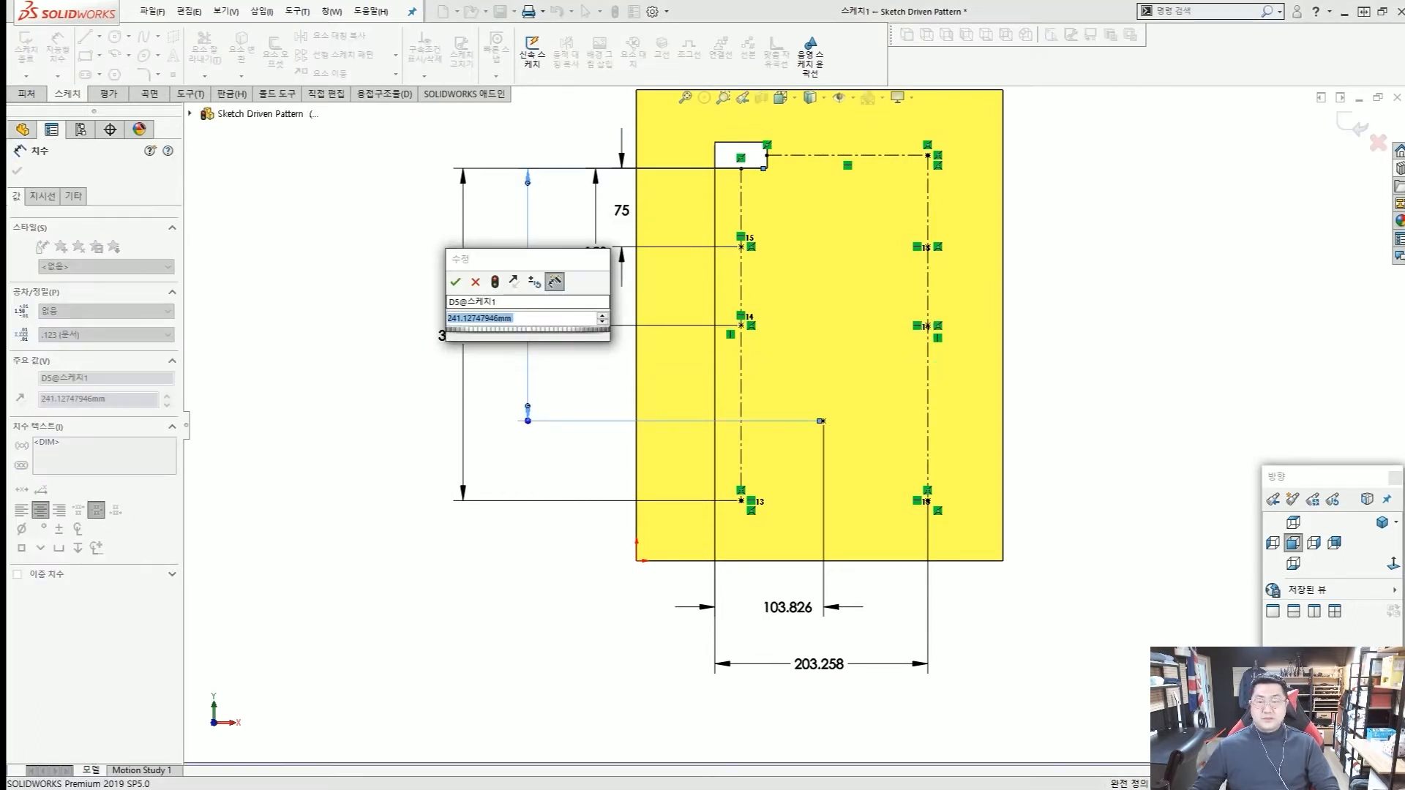
pyautogui.write('225')
pyautogui.press('Return')
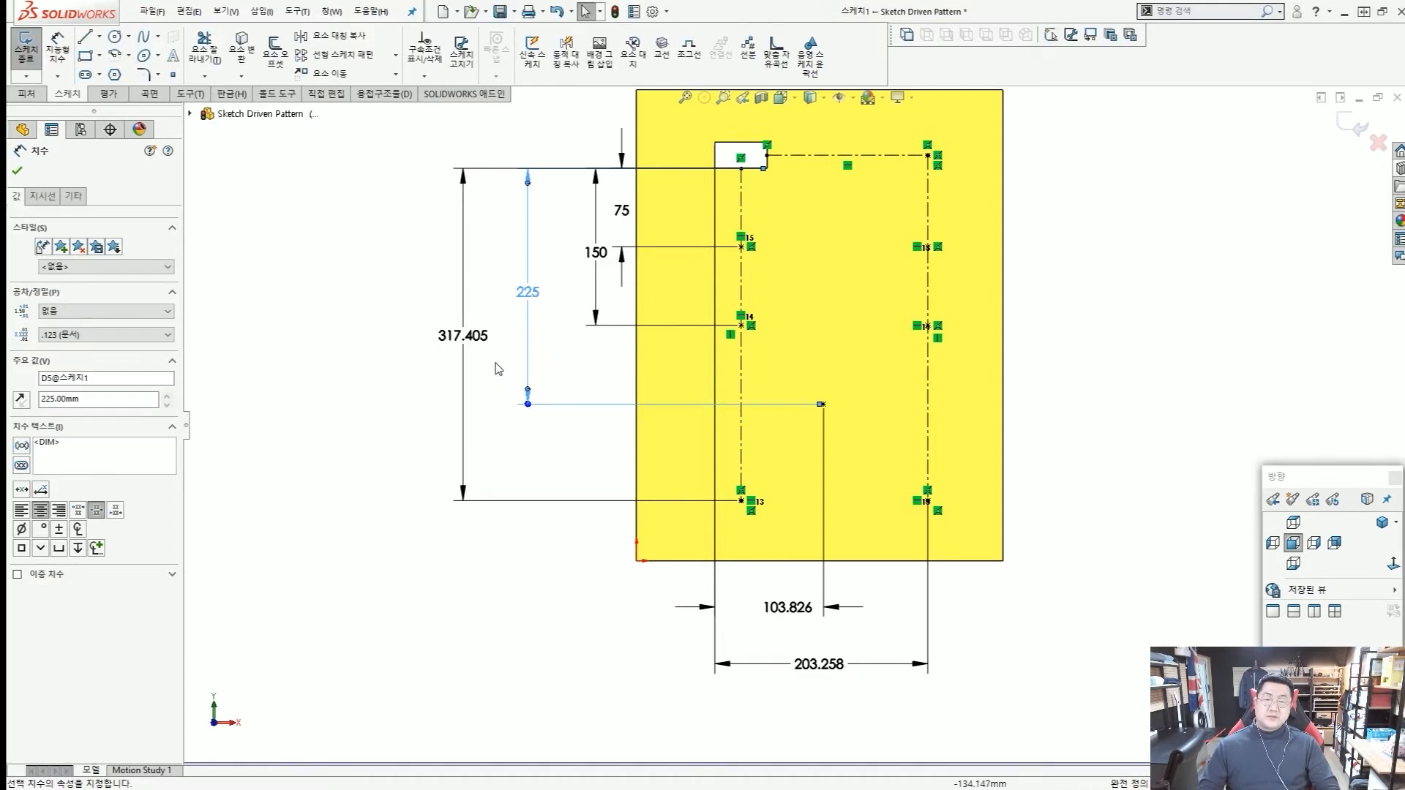
# Set the vertical distance from the cutout's lower edge to the left centerline's lower endpoint to 325 mm.
pyautogui.click(464, 343)
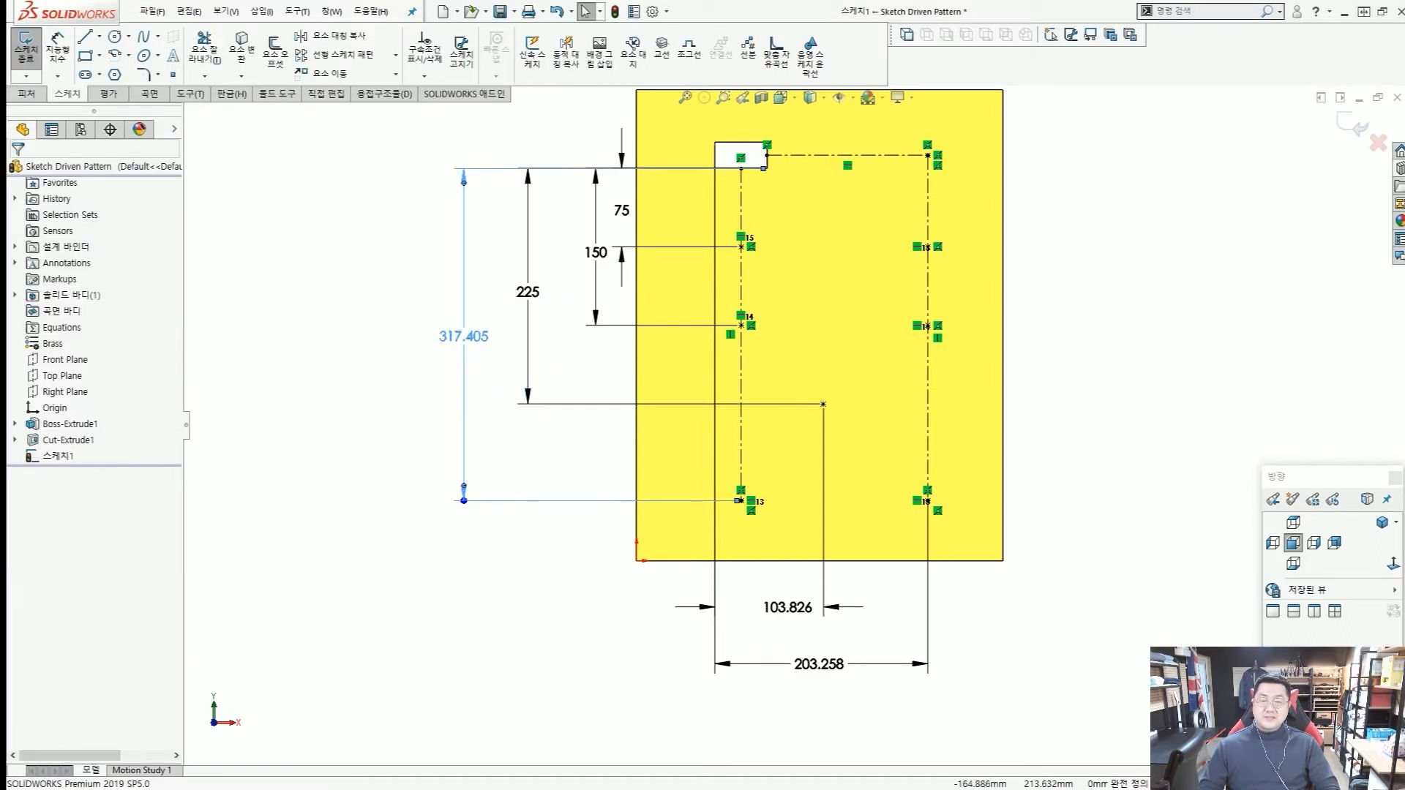
pyautogui.doubleClick(463, 339)
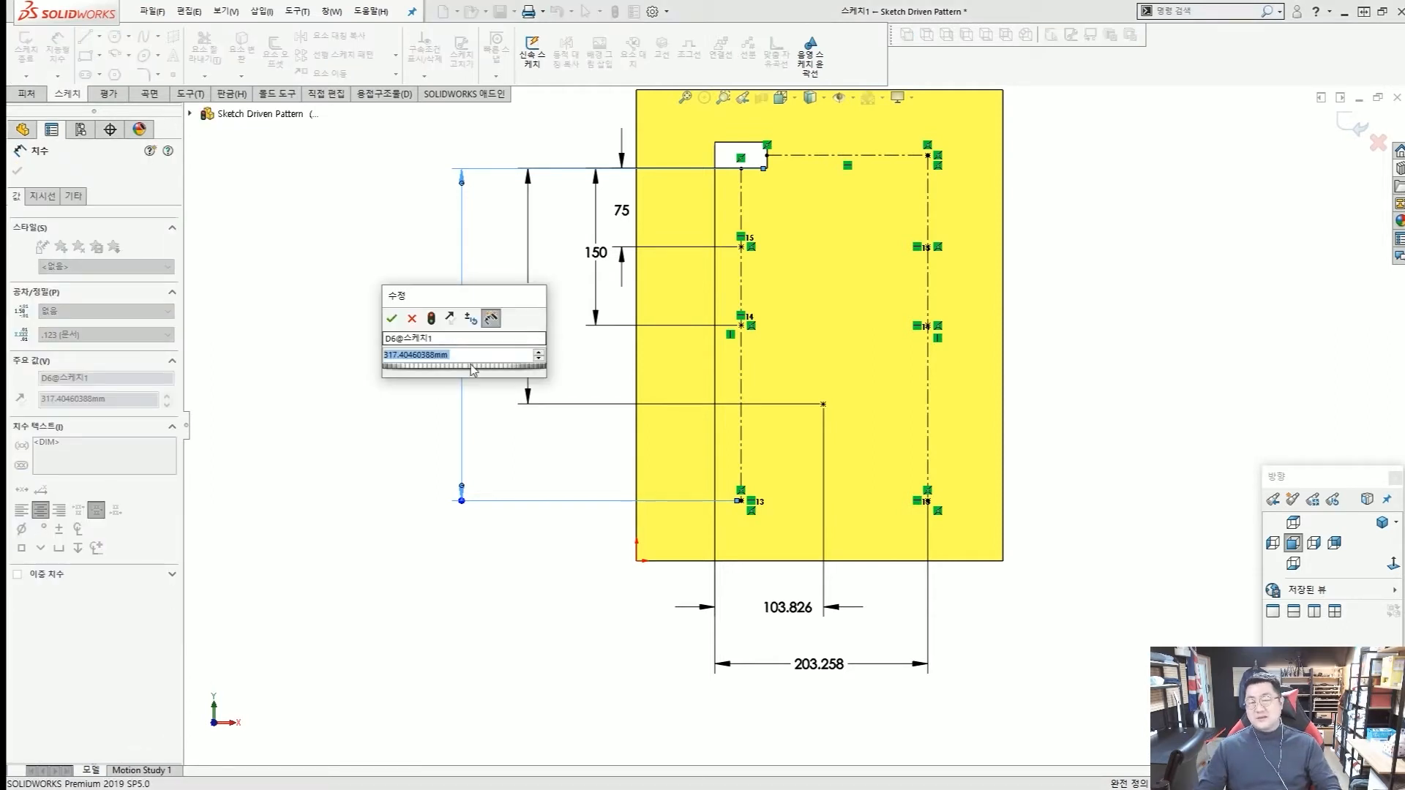
pyautogui.click(475, 356)
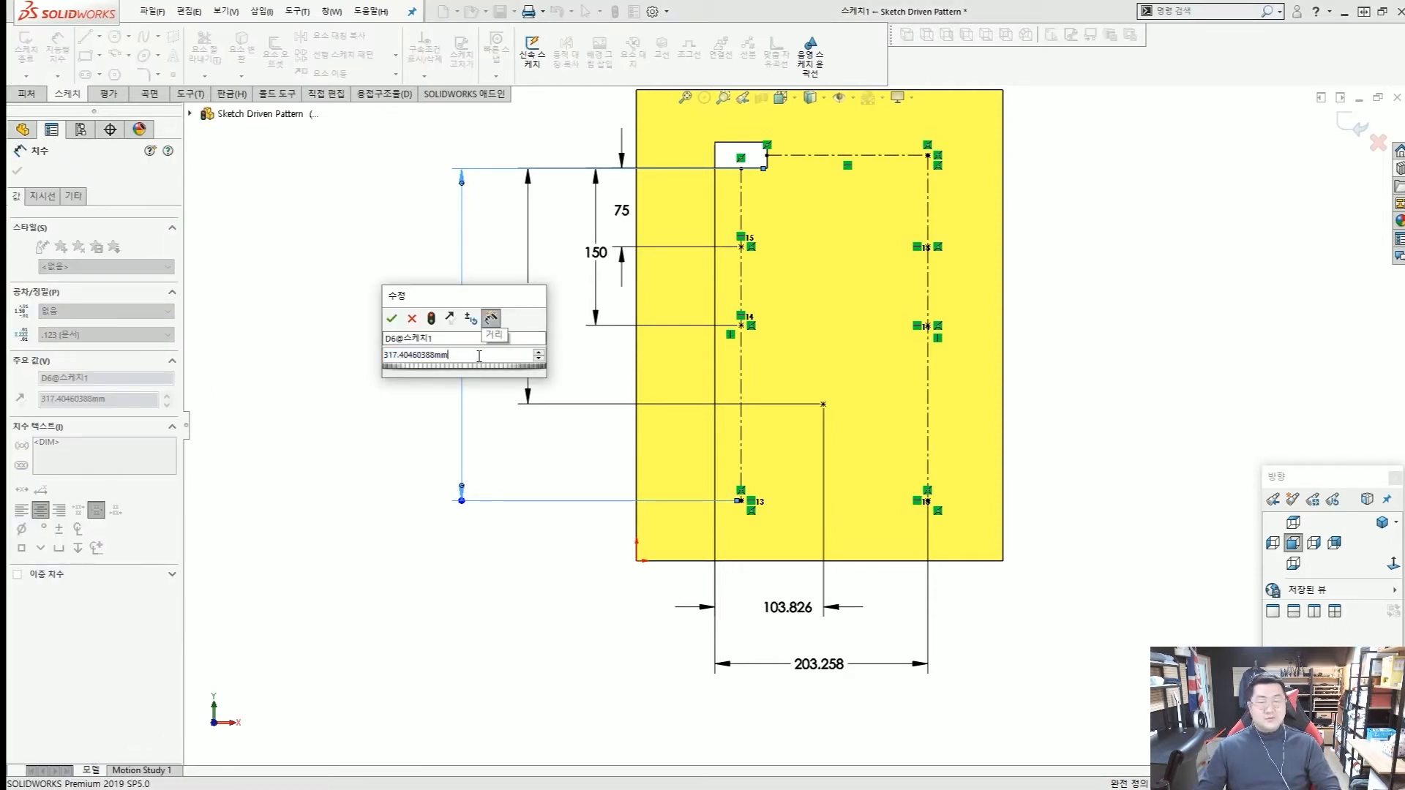
pyautogui.moveTo(478, 356); pyautogui.dragTo(366, 358)
pyautogui.write('325')
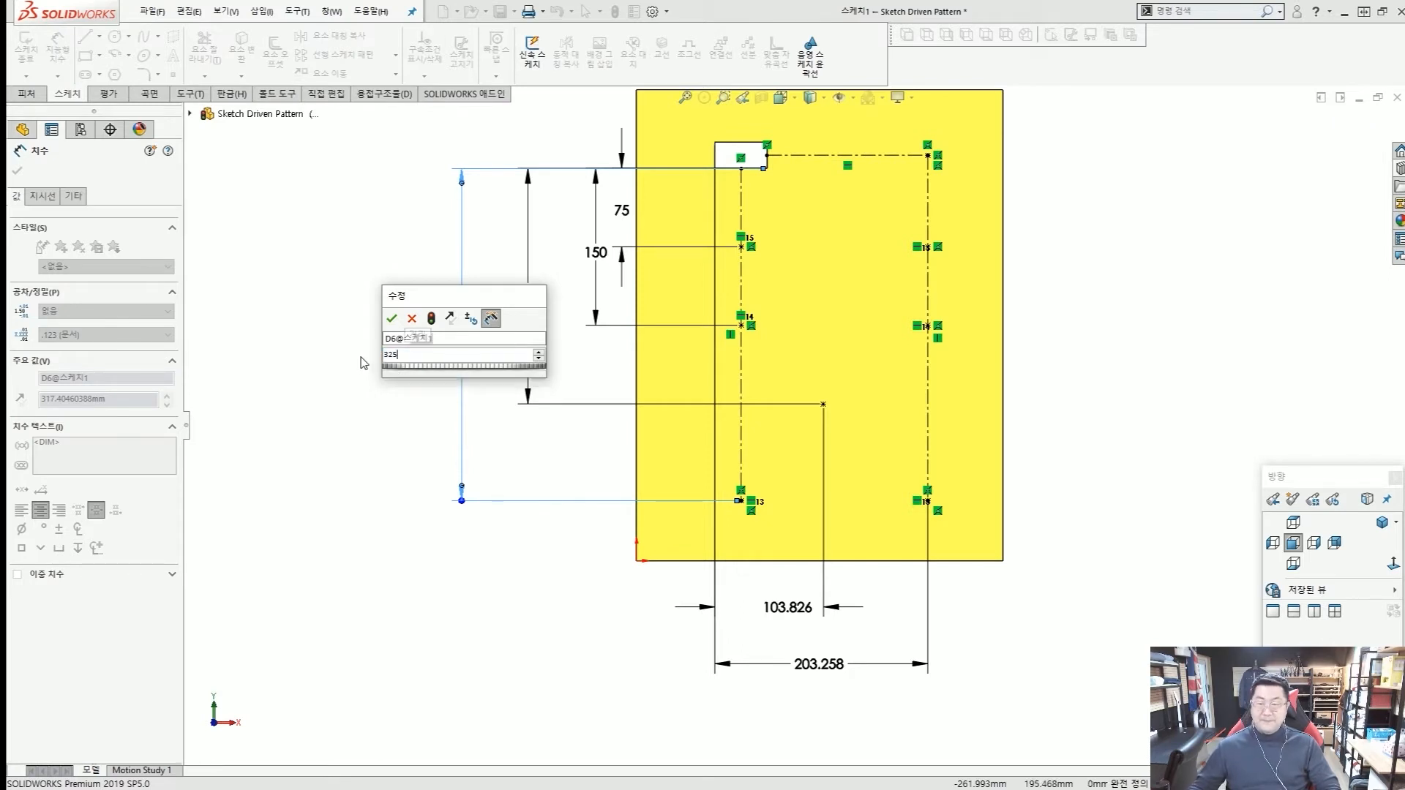
pyautogui.press('Return')
# Set the horizontal distance from the cutout's left edge to the free point to 75 mm.
pyautogui.doubleClick(783, 608)
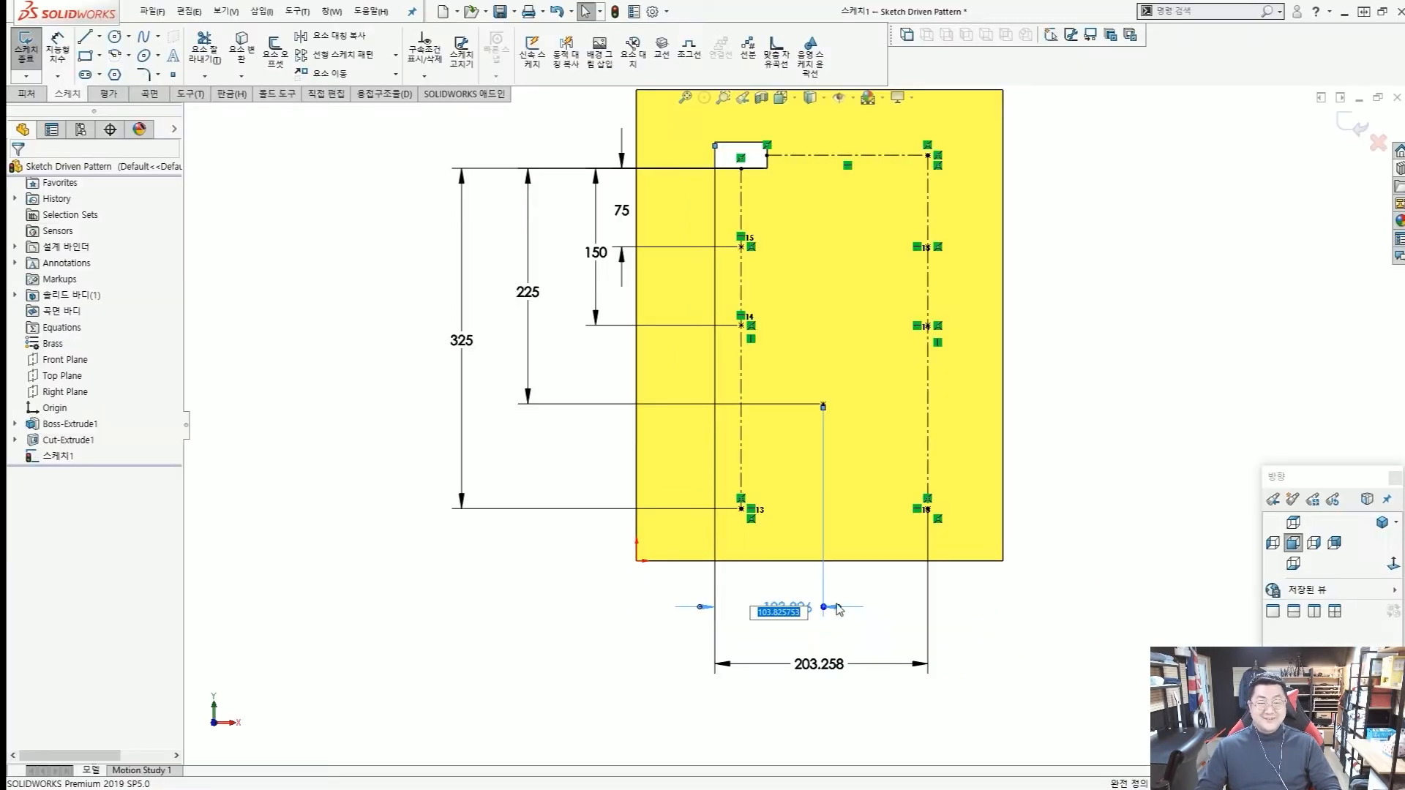
pyautogui.press('Escape')
pyautogui.doubleClick(796, 607)
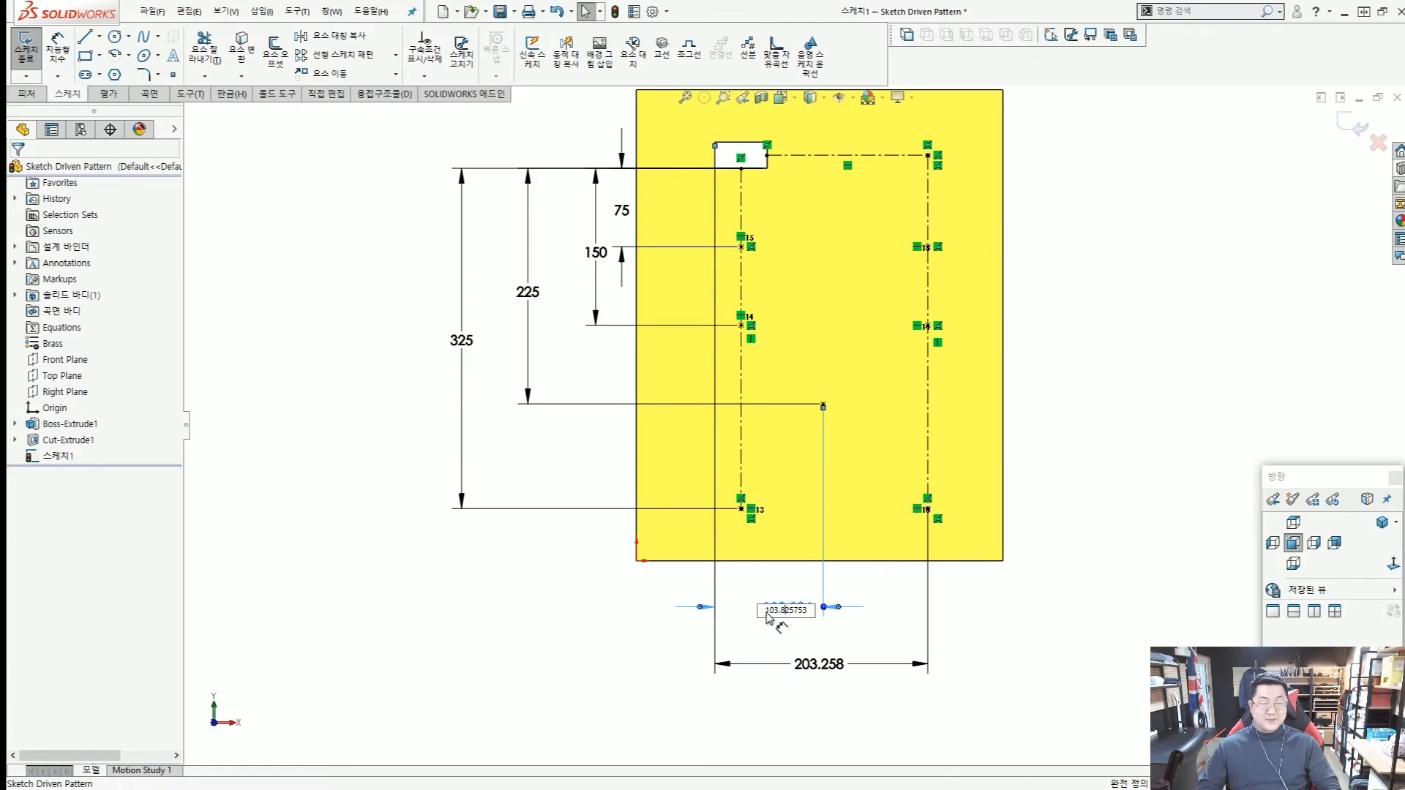
pyautogui.moveTo(767, 616); pyautogui.dragTo(809, 624)
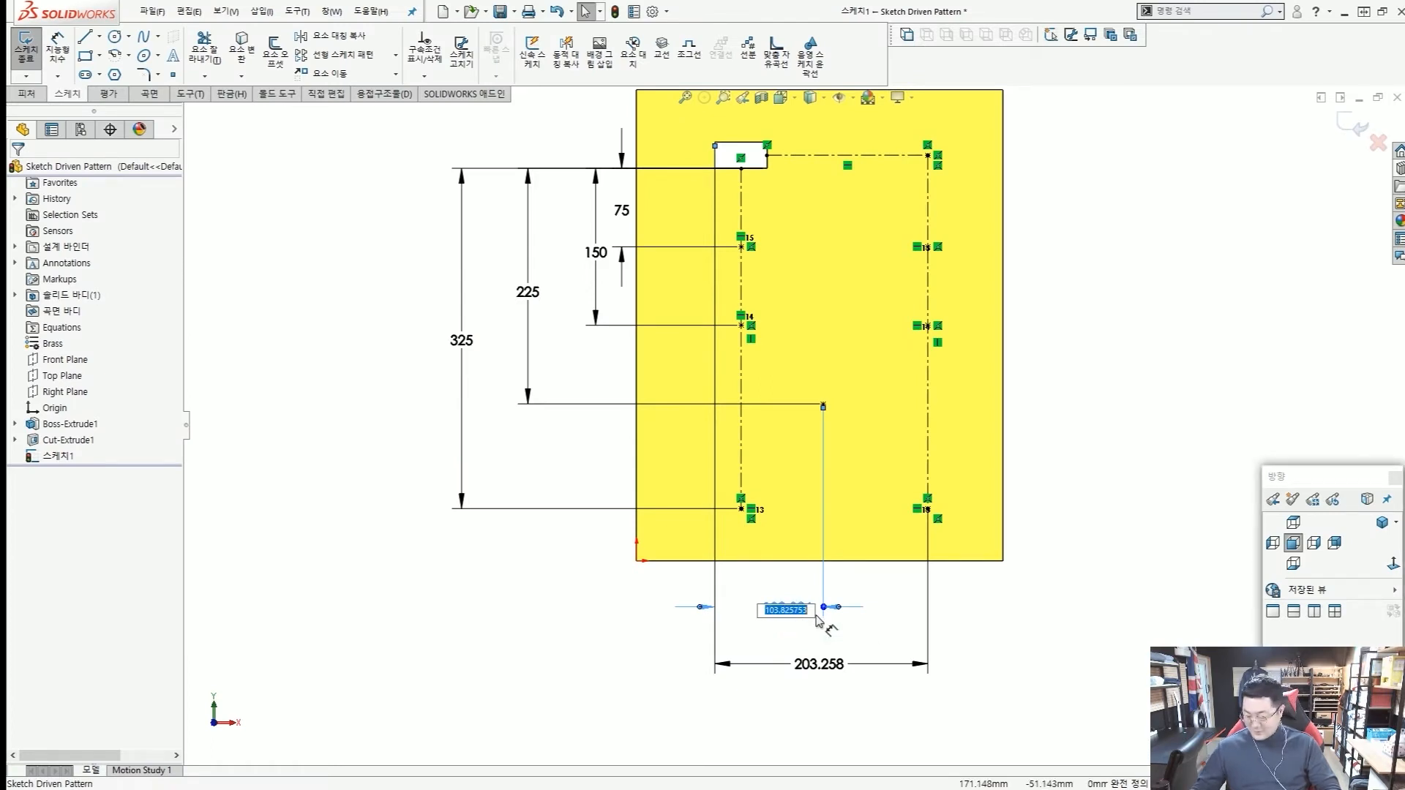
pyautogui.write('75')
pyautogui.press('Return')
# Set the horizontal distance from the cutout's left edge to the right centerline to 150 mm.
pyautogui.press('z')
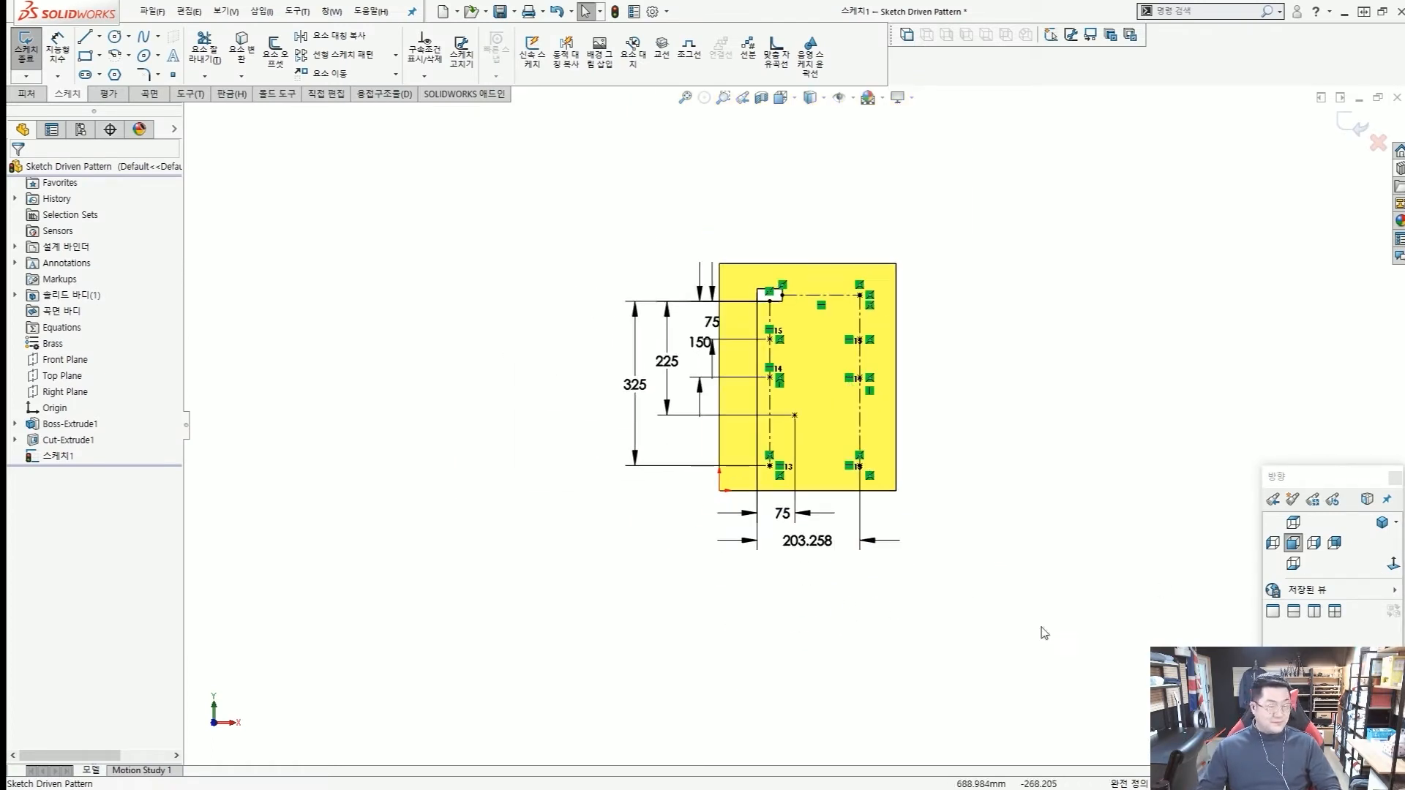
pyautogui.scroll(-5, 835, 578)
pyautogui.click(782, 494)
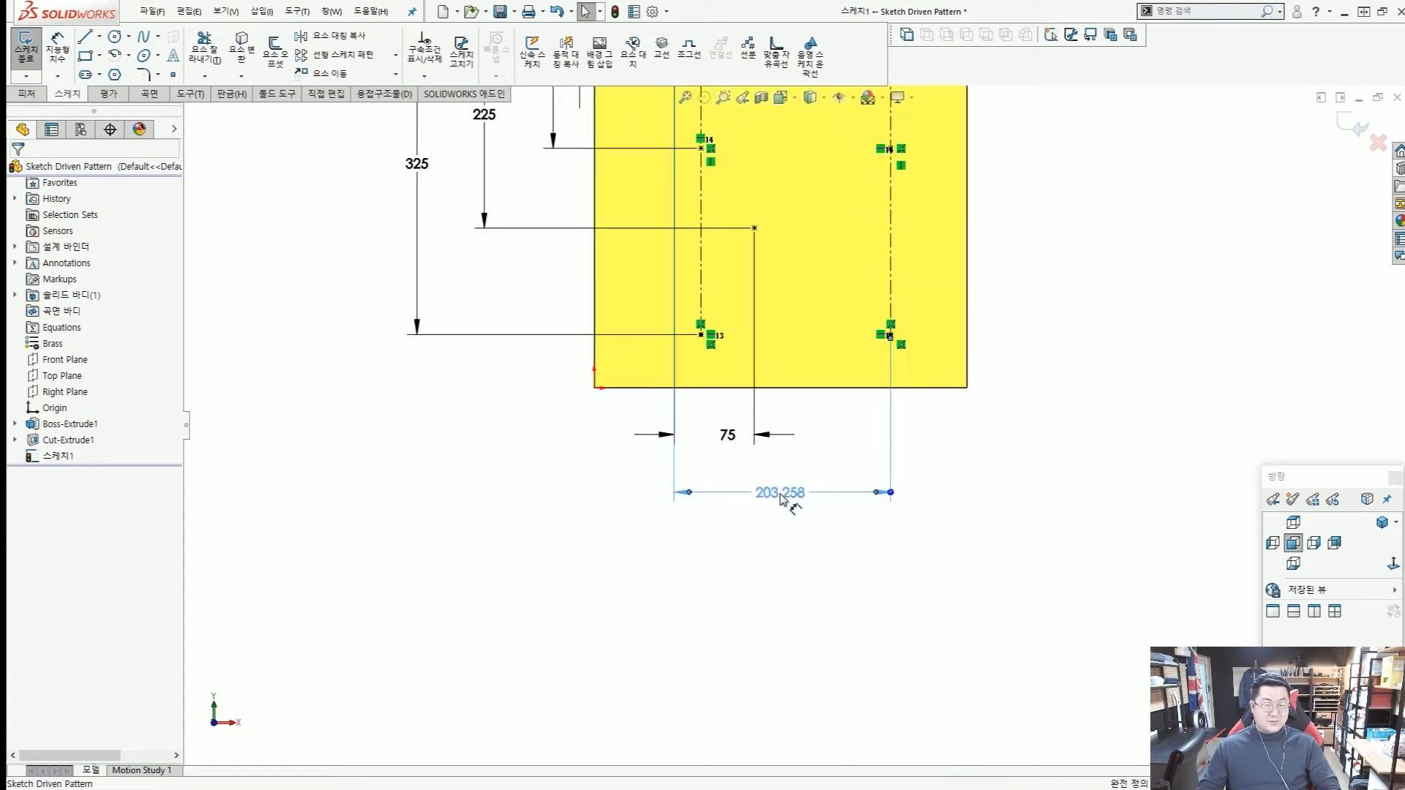
pyautogui.doubleClick(782, 496)
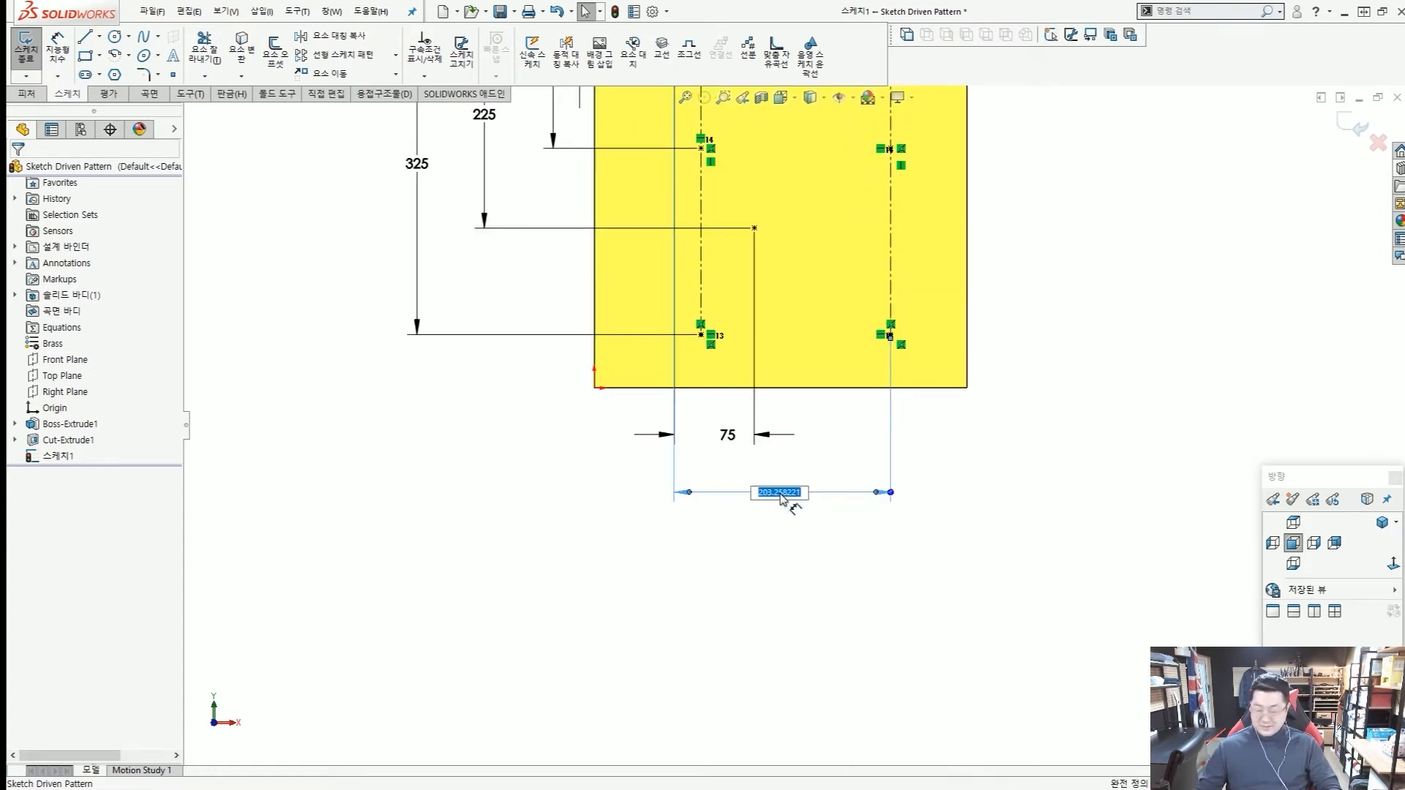
pyautogui.write('150')
pyautogui.press('Return')
pyautogui.press('z')
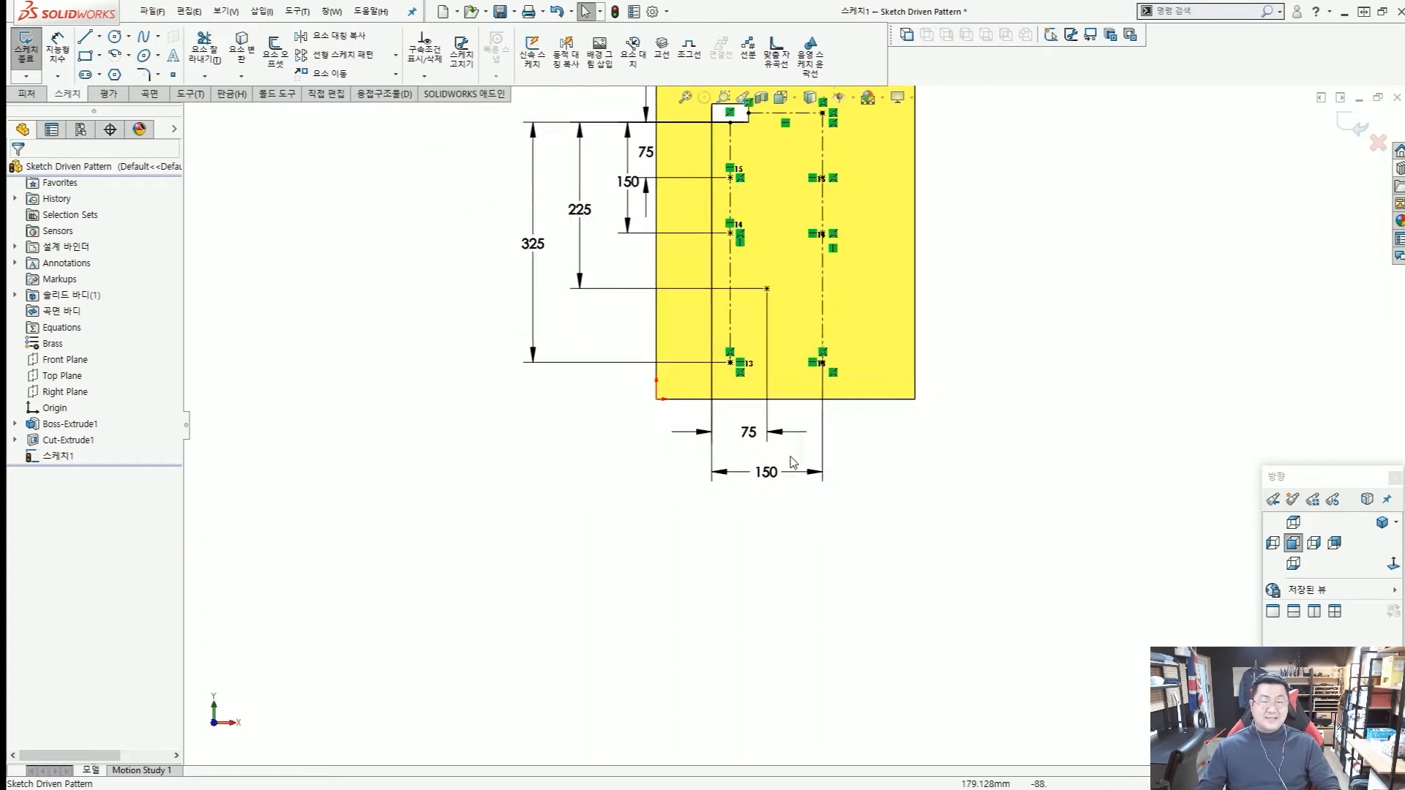
pyautogui.scroll(2, 802, 432)
pyautogui.scroll(-2, 756, 353)
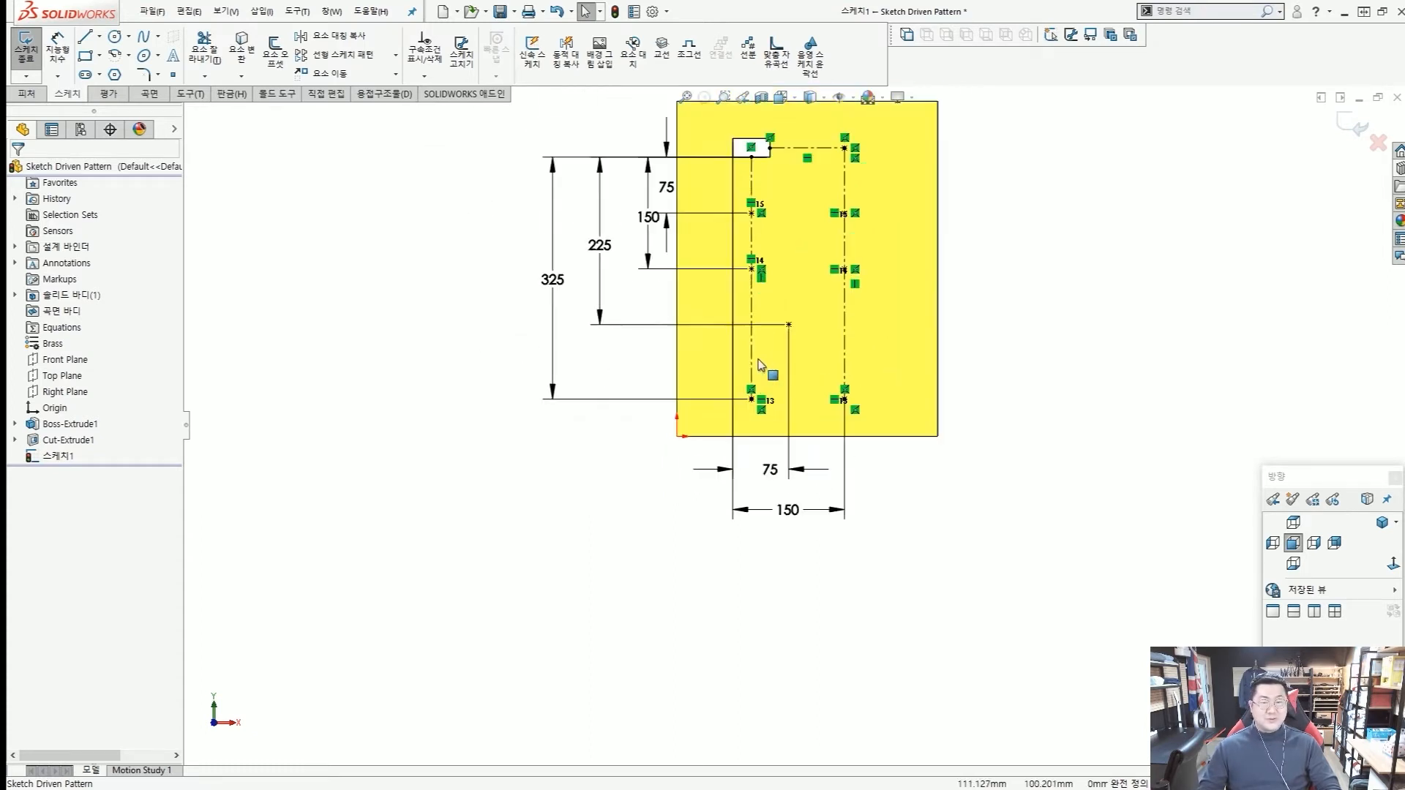
# Examine the horizontal relations that tie the points on the right centerline to those on the left centerline.
pyautogui.scroll(-2, 794, 212)
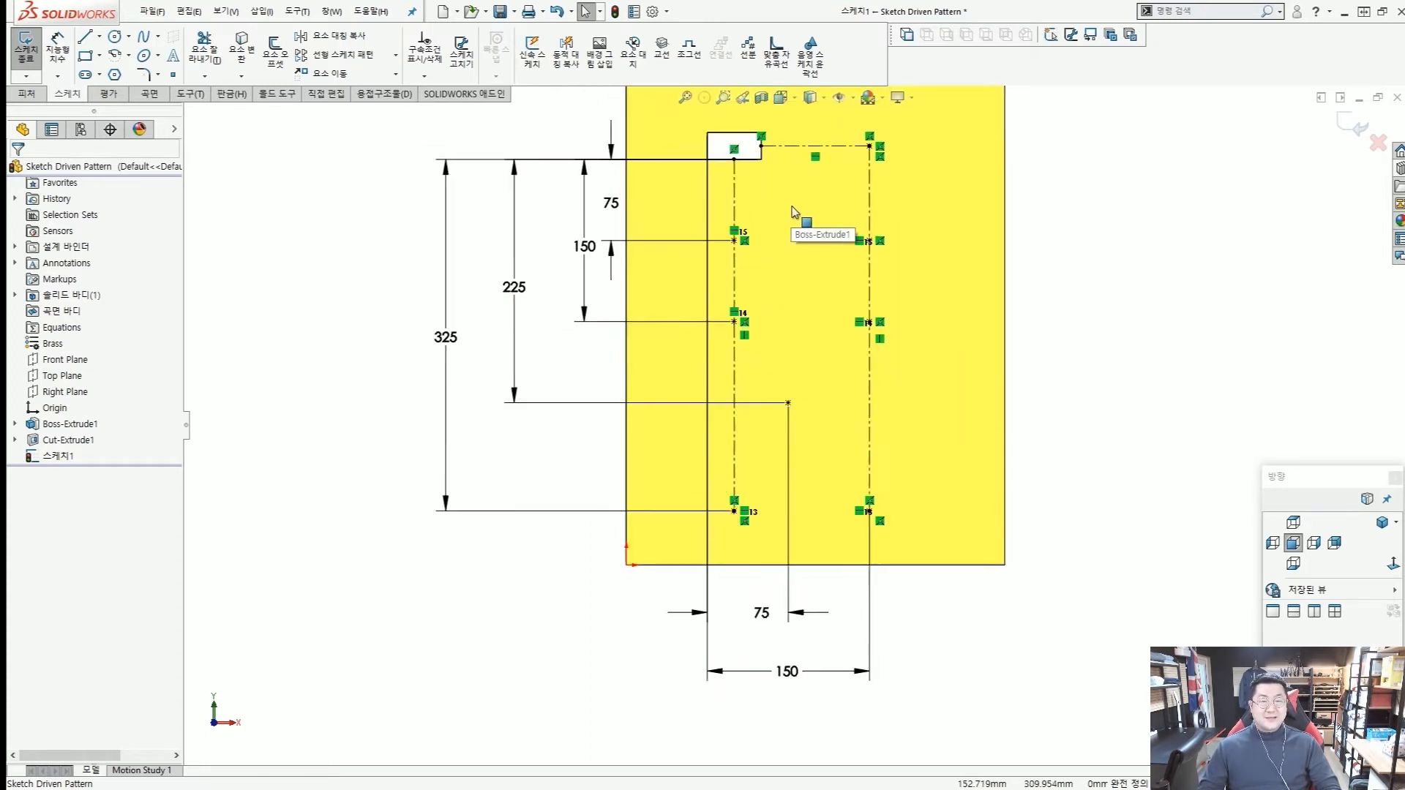
pyautogui.scroll(-2, 794, 211)
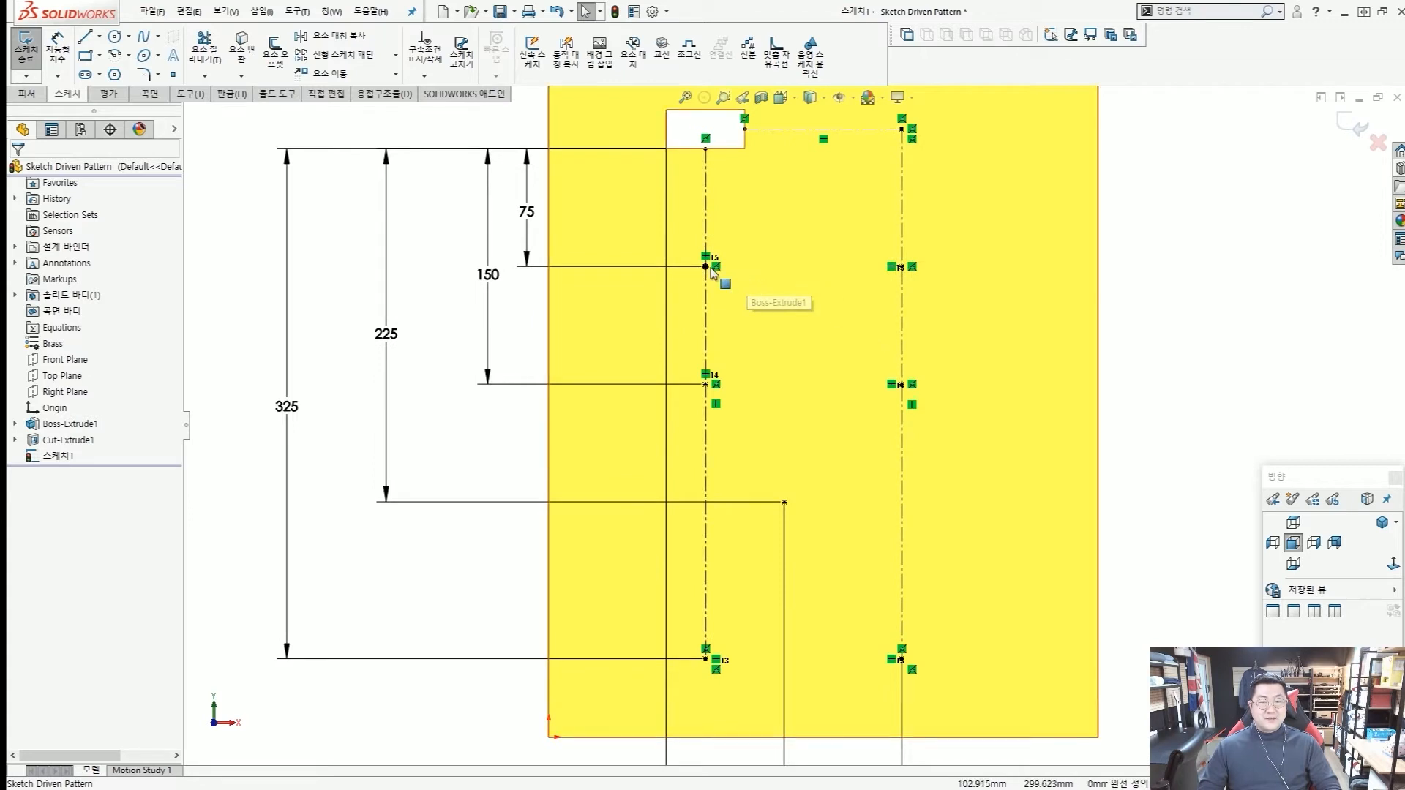
pyautogui.click(1025, 326)
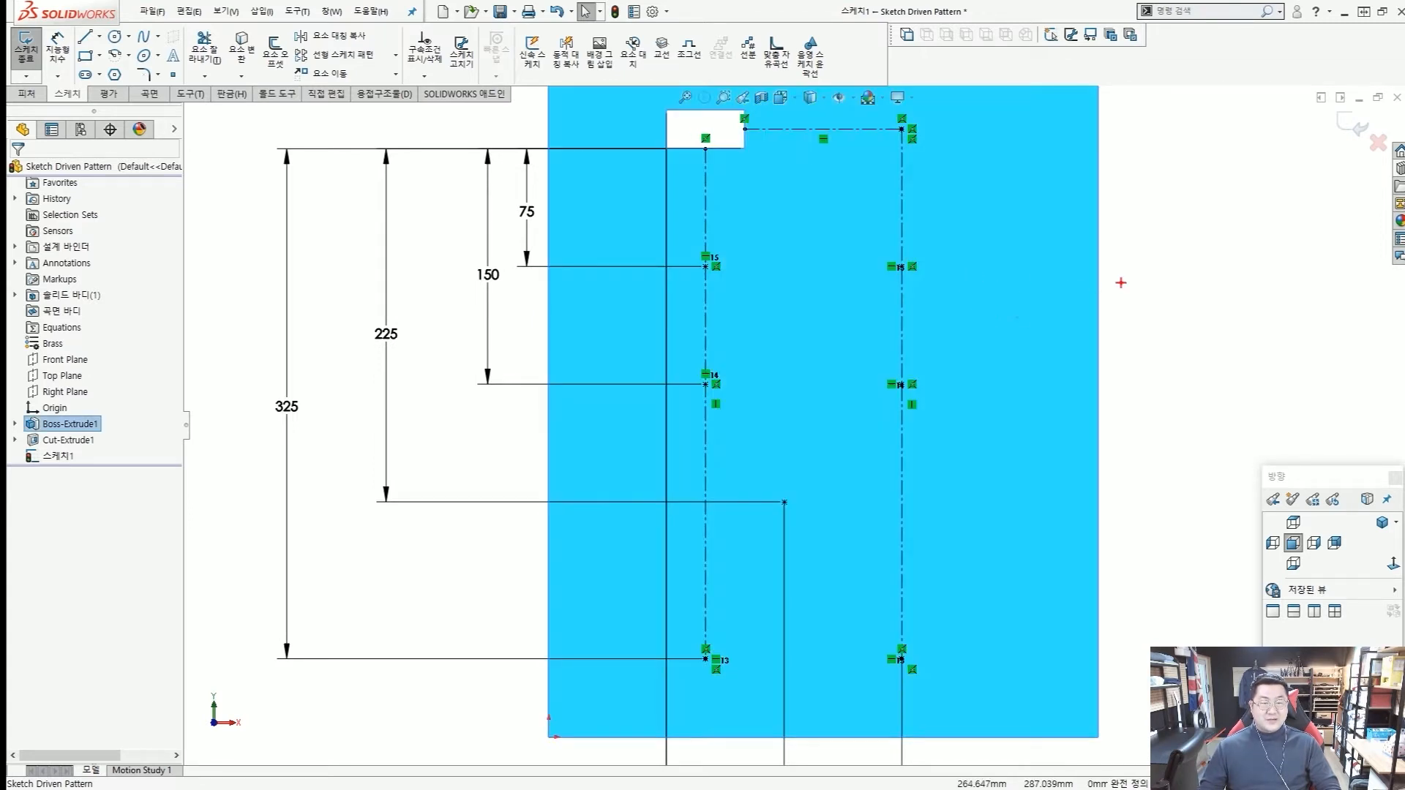
pyautogui.moveTo(1120, 283); pyautogui.dragTo(912, 268)
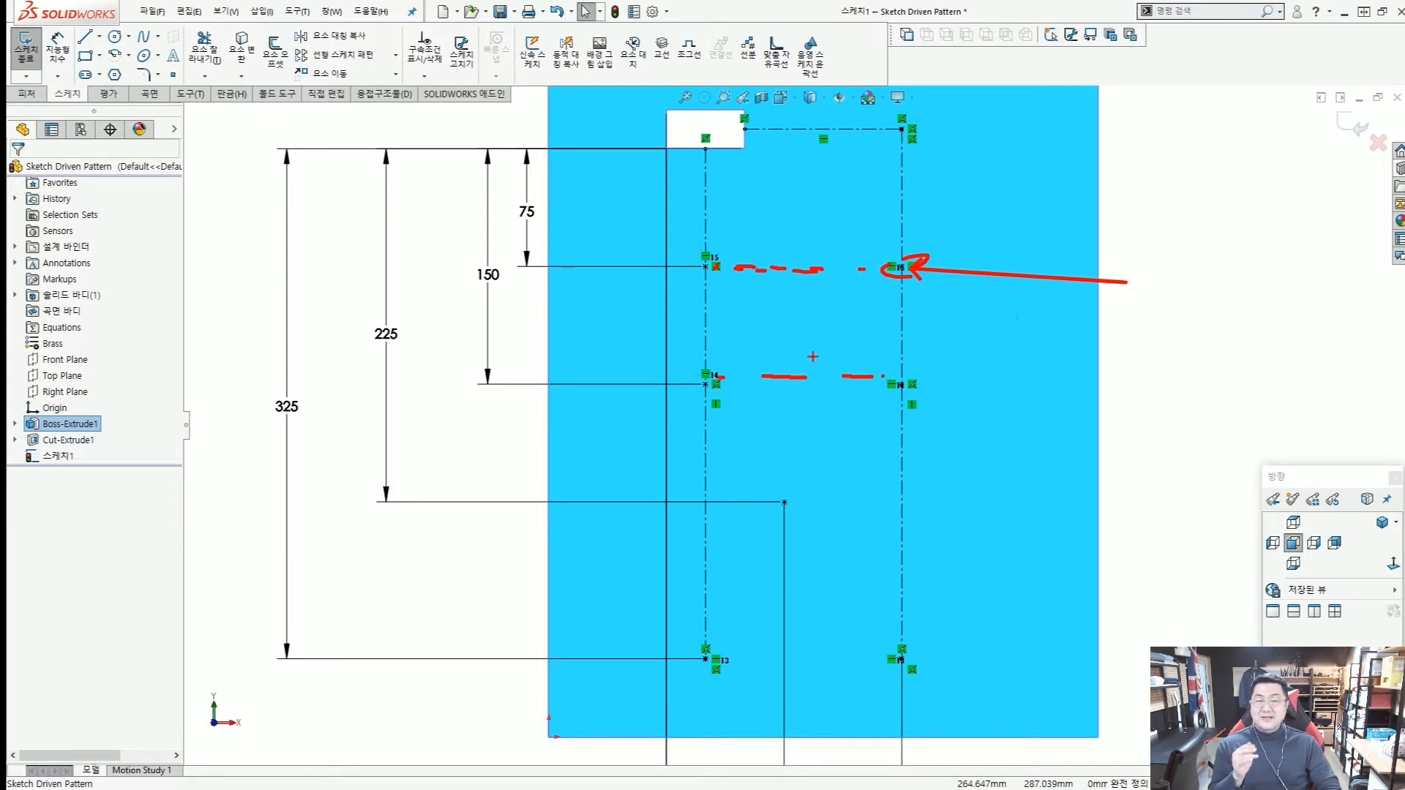
pyautogui.press('Escape')
pyautogui.hotkey('ctrl', '2')
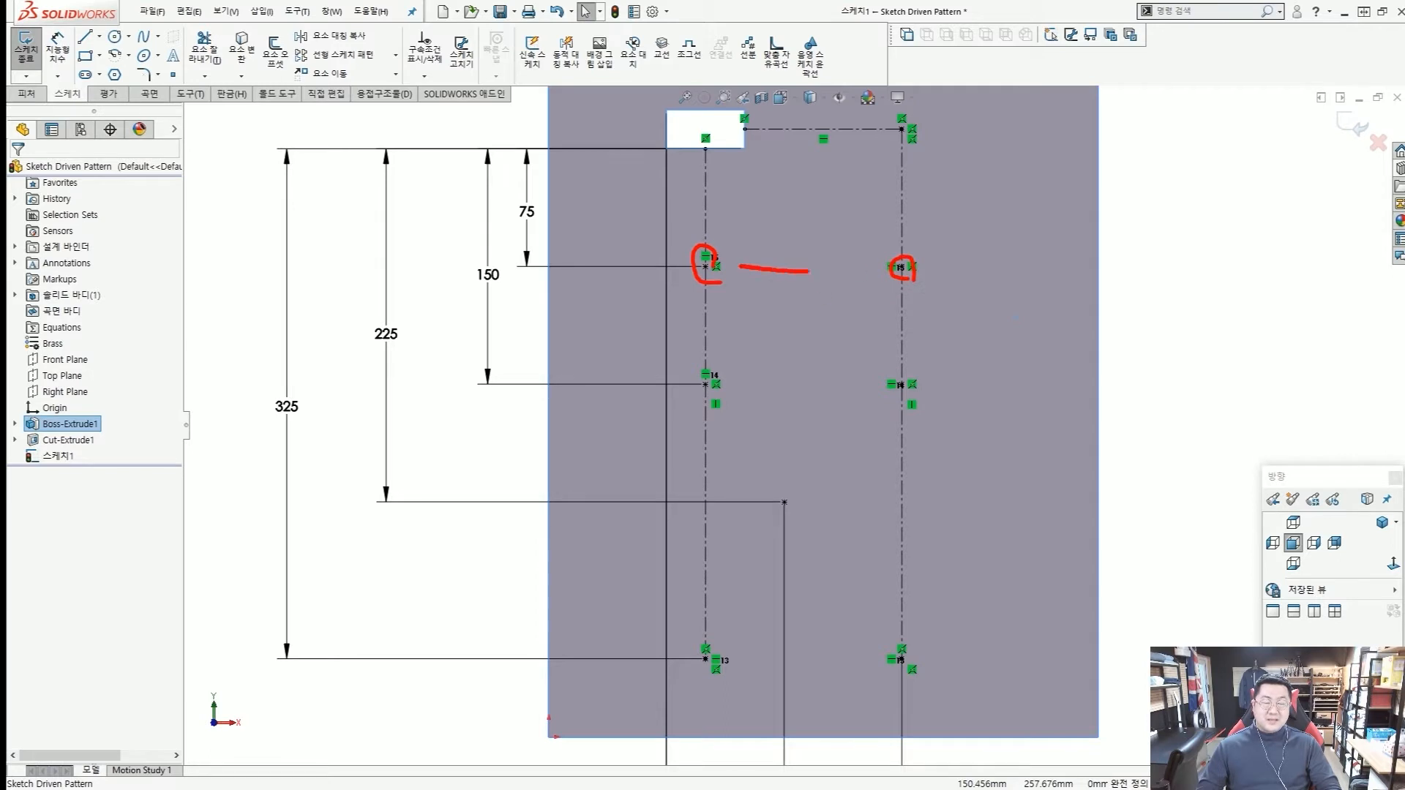
pyautogui.moveTo(712, 387); pyautogui.dragTo(863, 384)
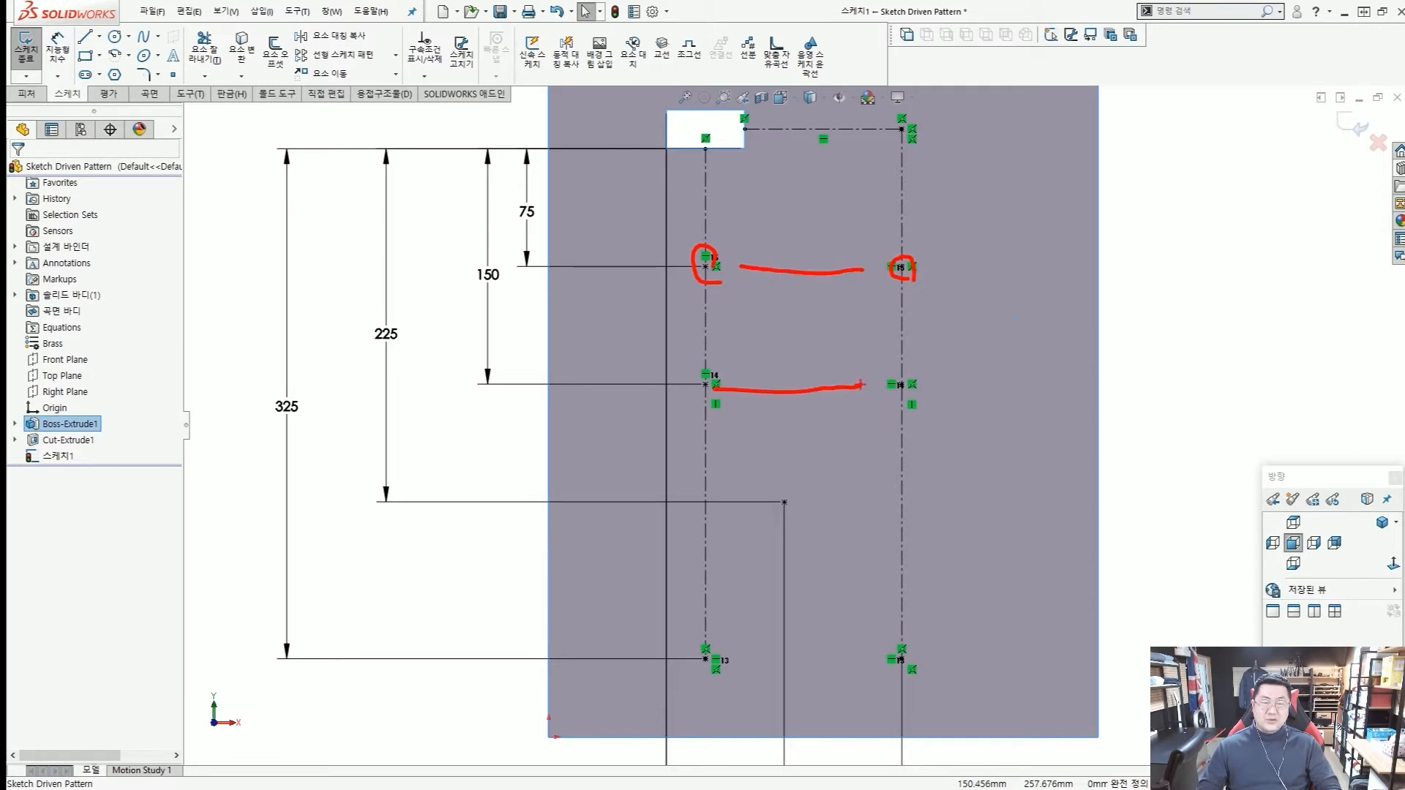
pyautogui.press('Escape')
pyautogui.press('Escape')
pyautogui.hotkey('ctrl', '2')
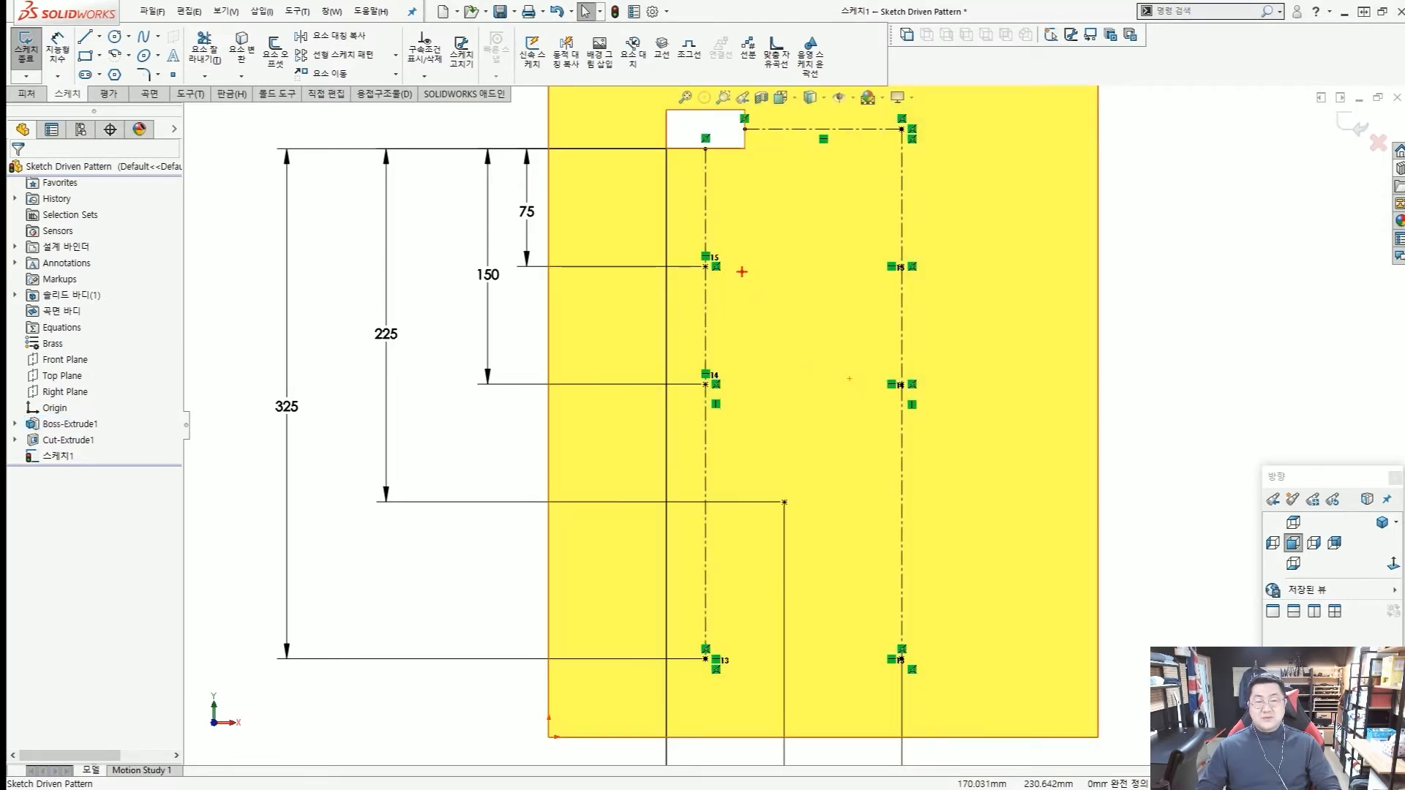
pyautogui.press('Escape')
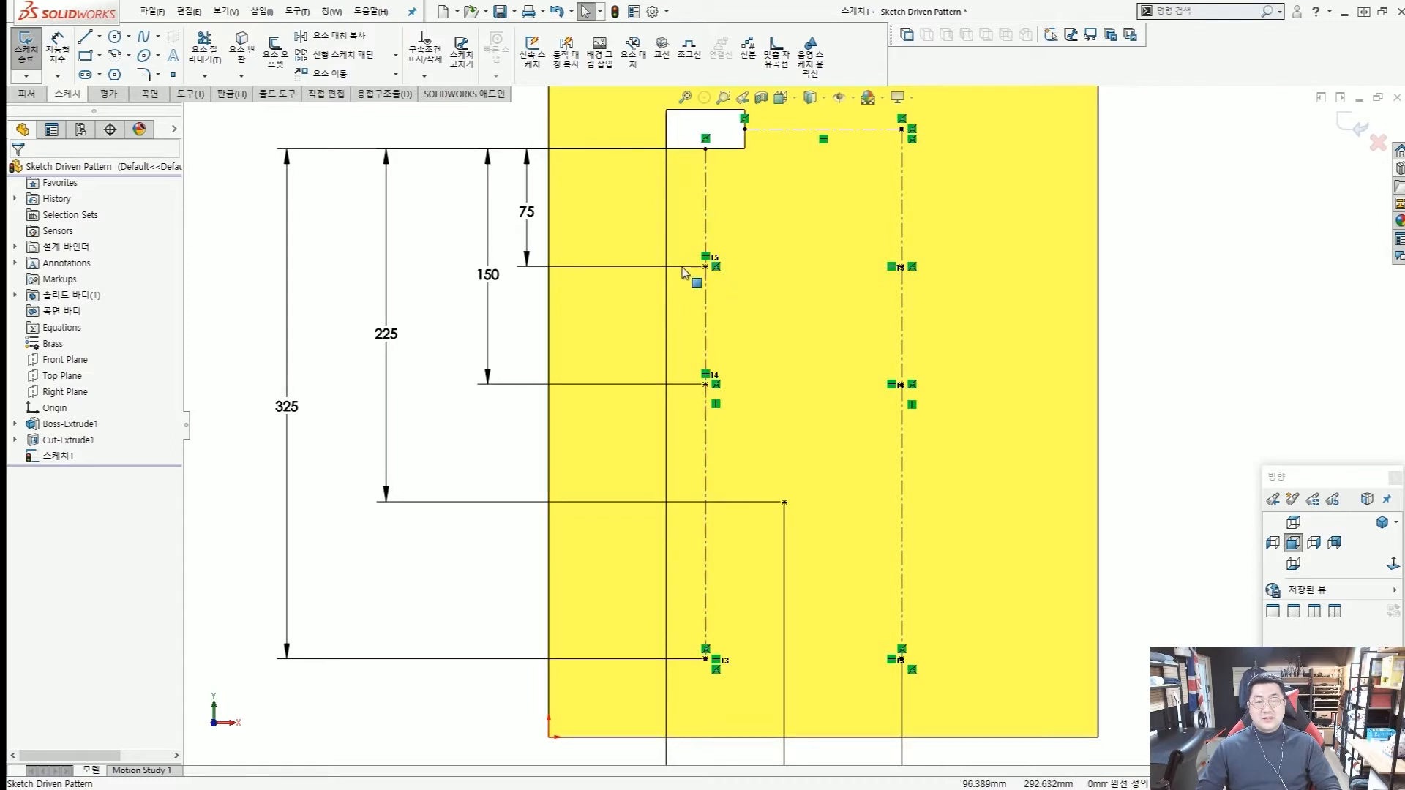
pyautogui.click(892, 268)
pyautogui.hotkey('ctrl', '1')
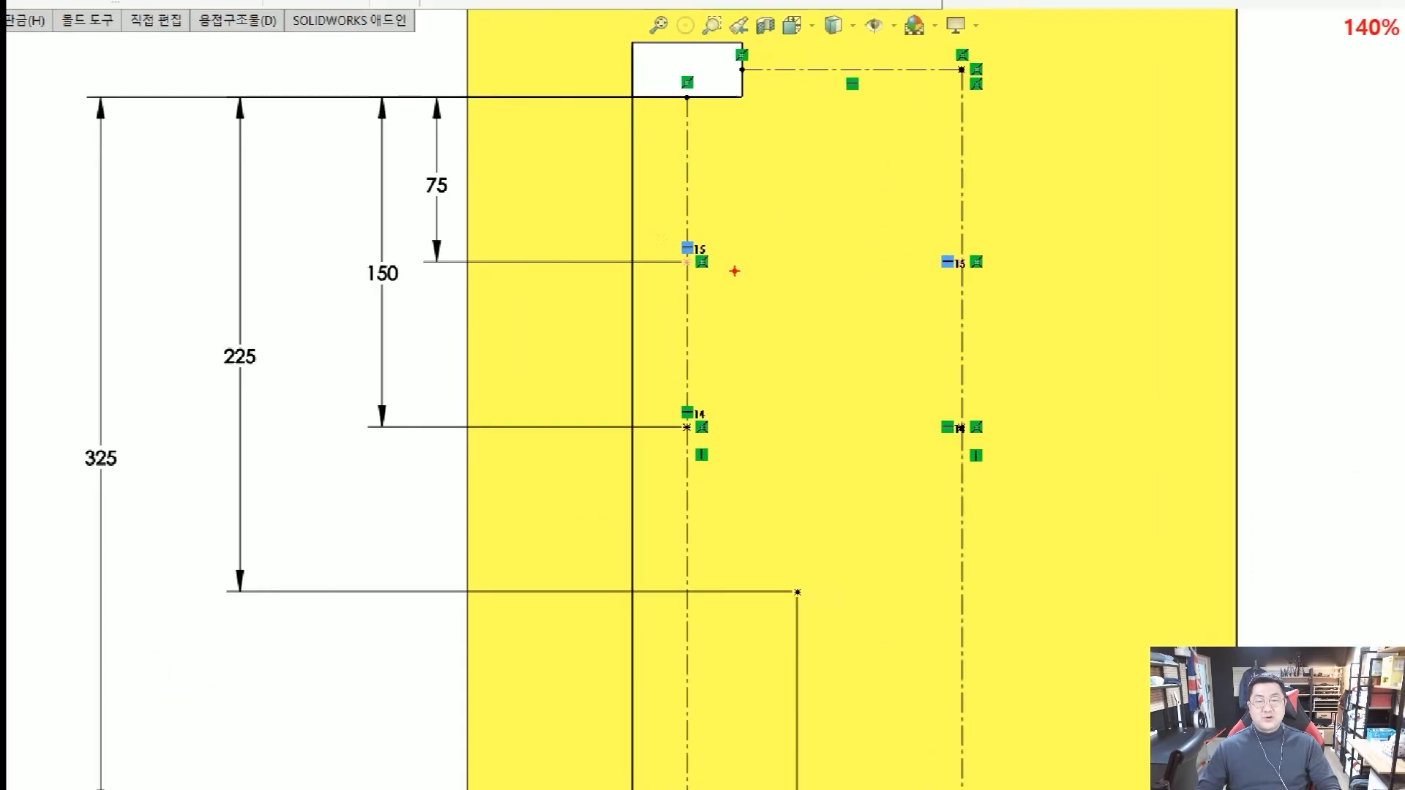
pyautogui.keyDown('ctrl'); pyautogui.moveTo(658, 230); pyautogui.dragTo(1032, 302); pyautogui.keyUp('ctrl')
pyautogui.keyDown('ctrl'); pyautogui.moveTo(650, 387); pyautogui.dragTo(1117, 502); pyautogui.keyUp('ctrl')
pyautogui.press('Escape')
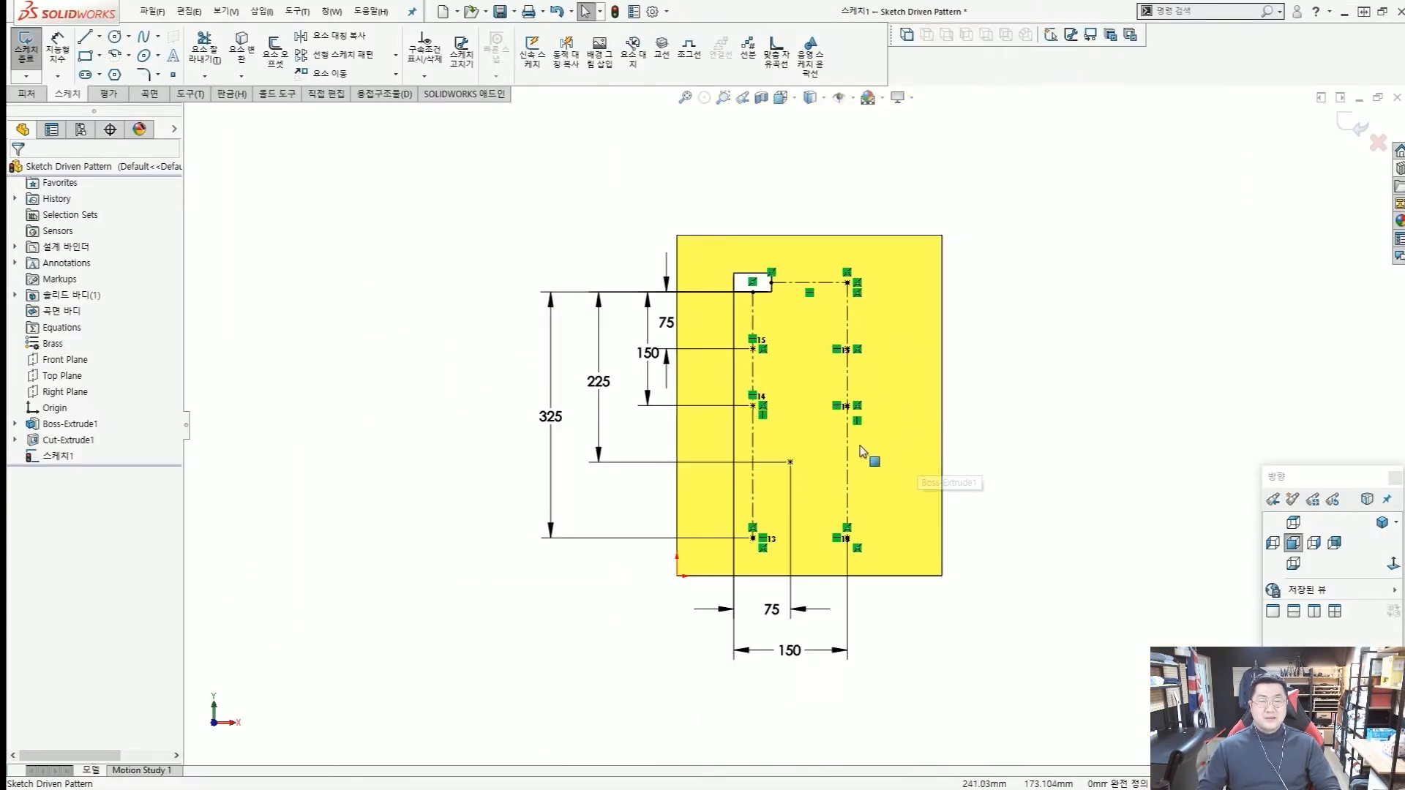
pyautogui.scroll(-2, 862, 451)
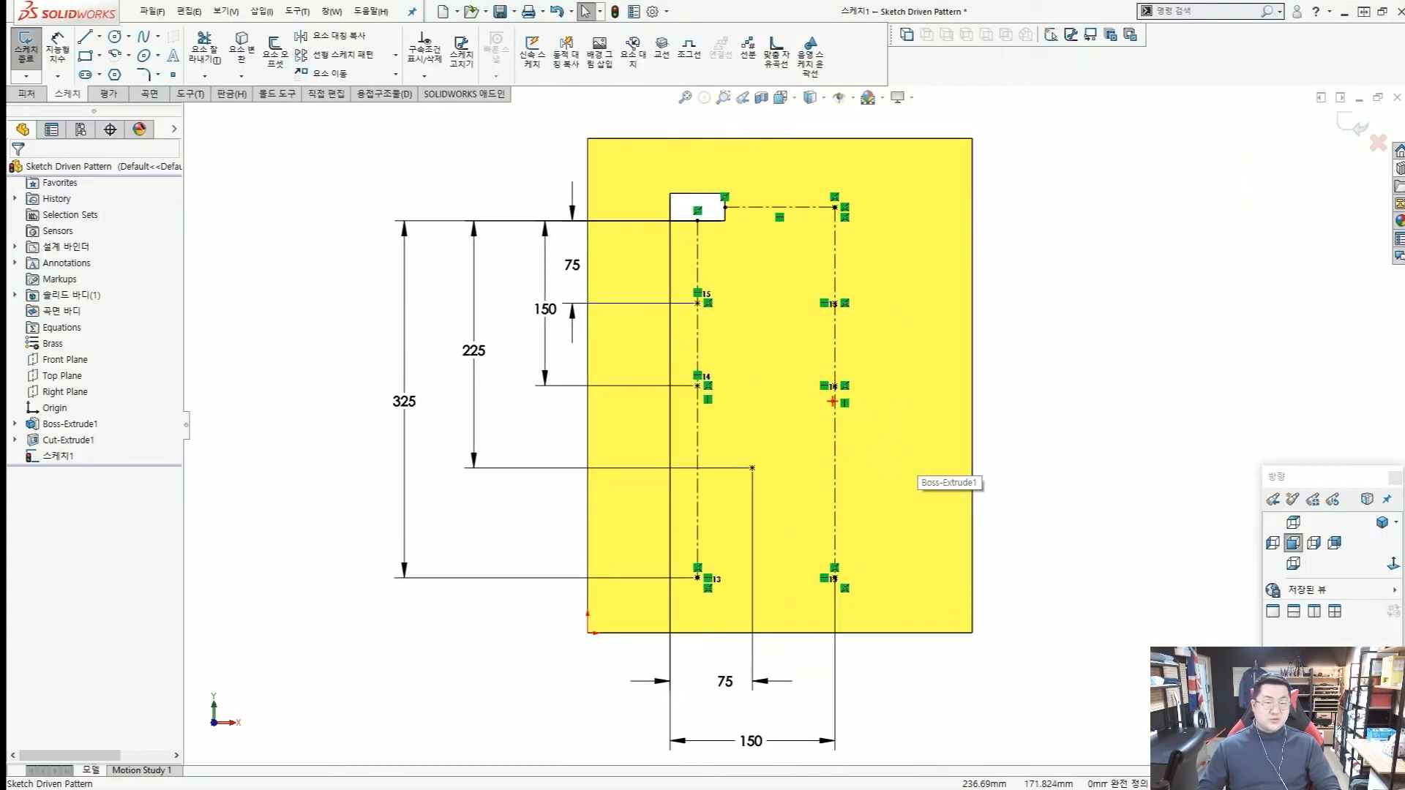
pyautogui.moveTo(856, 322); pyautogui.dragTo(857, 314)
pyautogui.moveTo(857, 362); pyautogui.dragTo(862, 395)
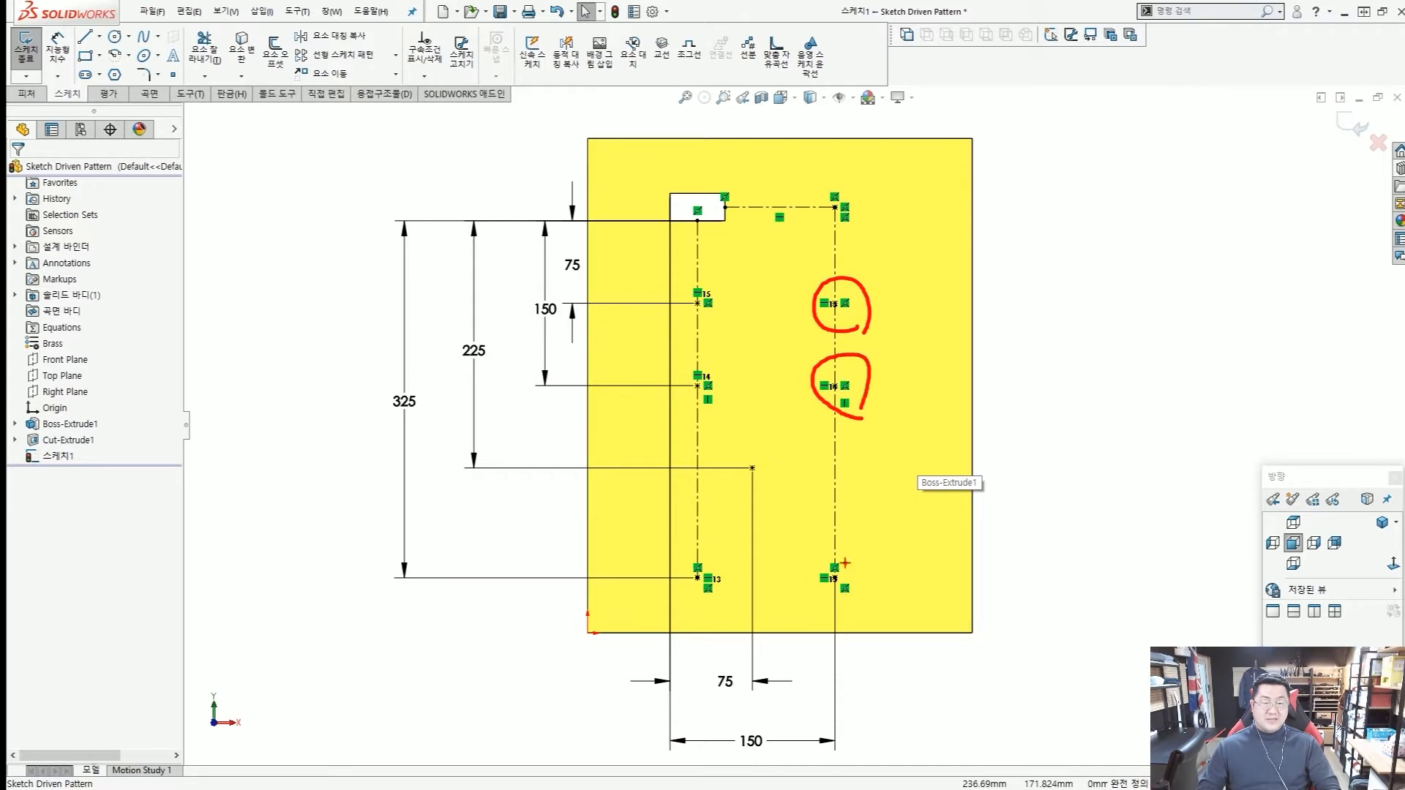
pyautogui.moveTo(868, 556); pyautogui.dragTo(870, 582)
pyautogui.press('Escape')
pyautogui.scroll(2, 635, 388)
pyautogui.scroll(-1, 623, 362)
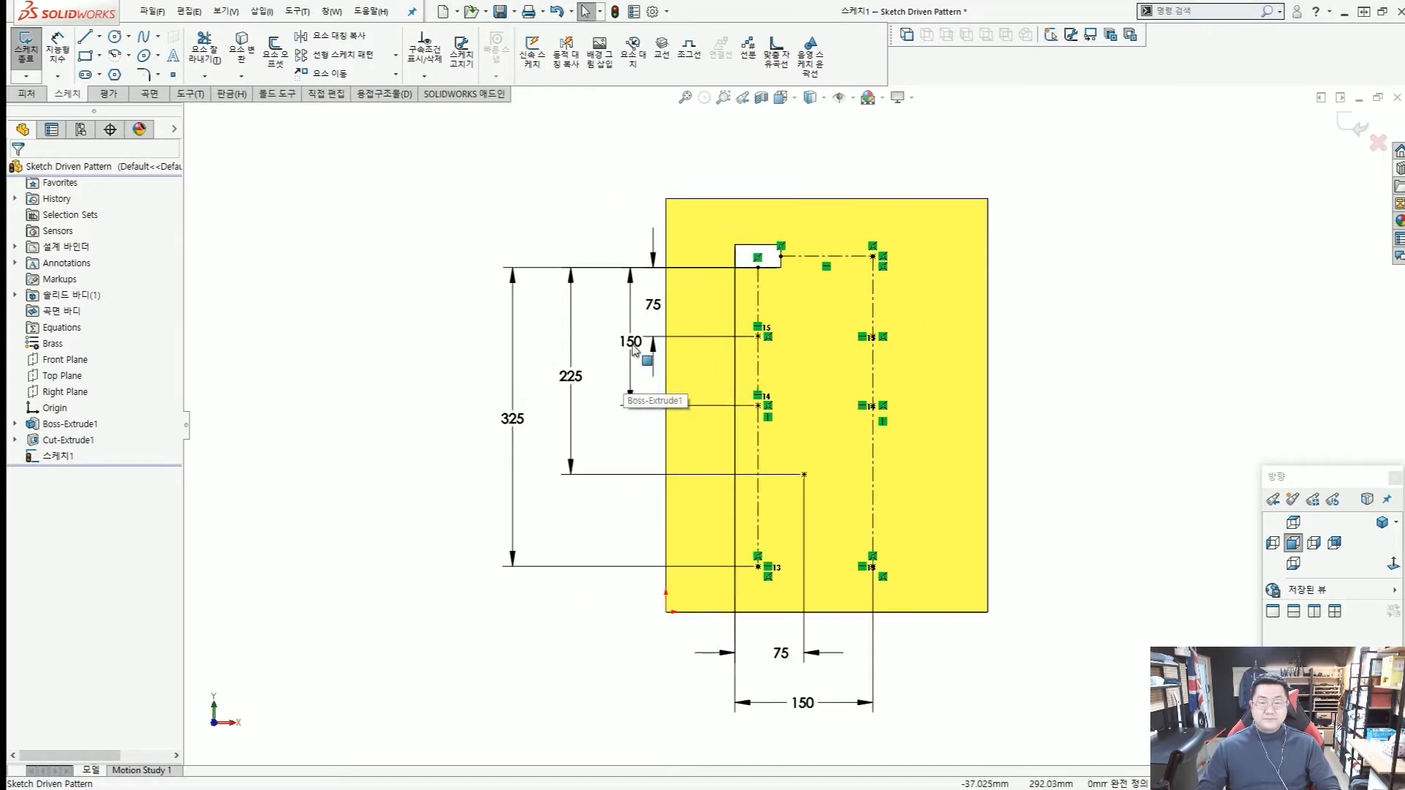
# Shift the vertical 150 mm dimension away from the 75 mm one and exit the sketch.
pyautogui.doubleClick(618, 354)
pyautogui.press('Escape')
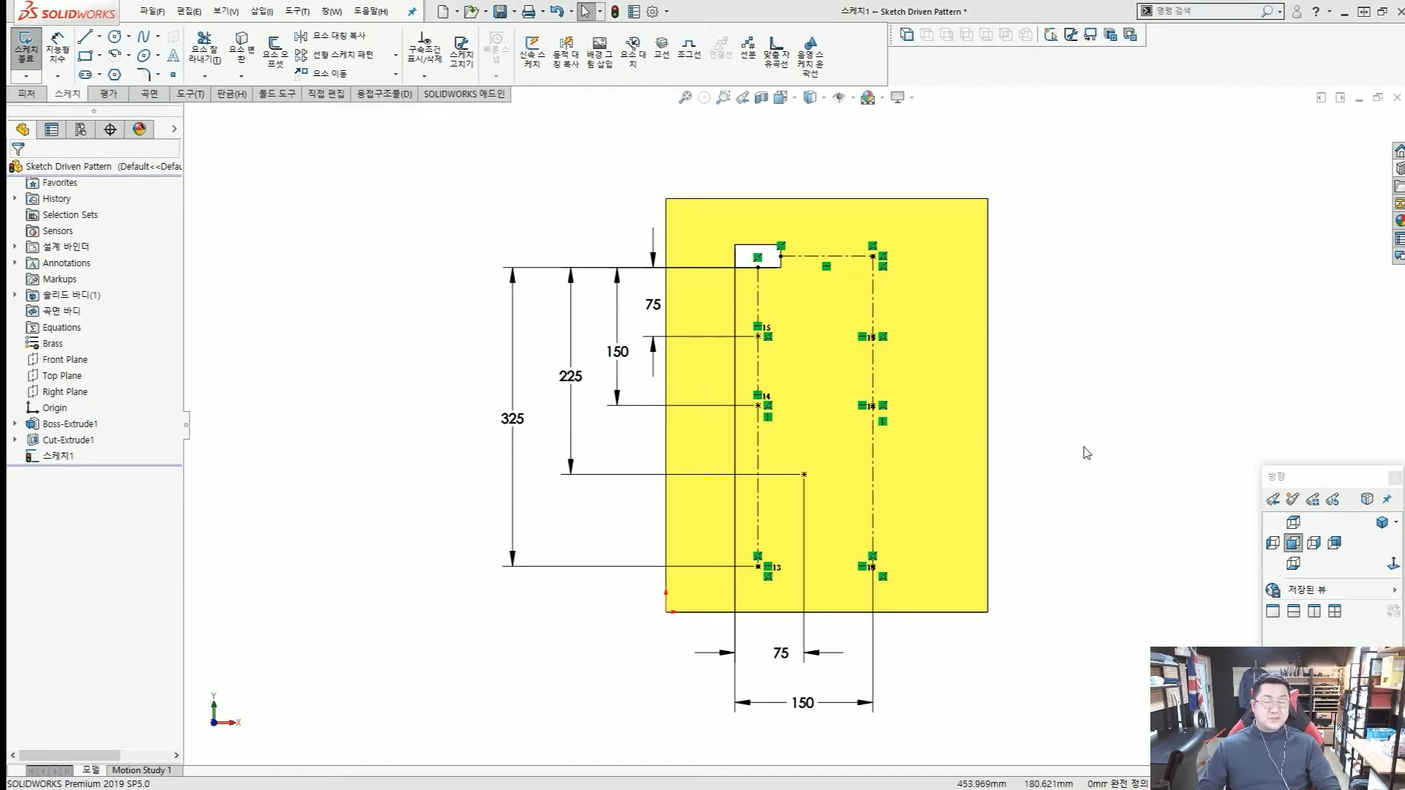
pyautogui.moveTo(702, 486); pyautogui.dragTo(725, 402, button='middle')
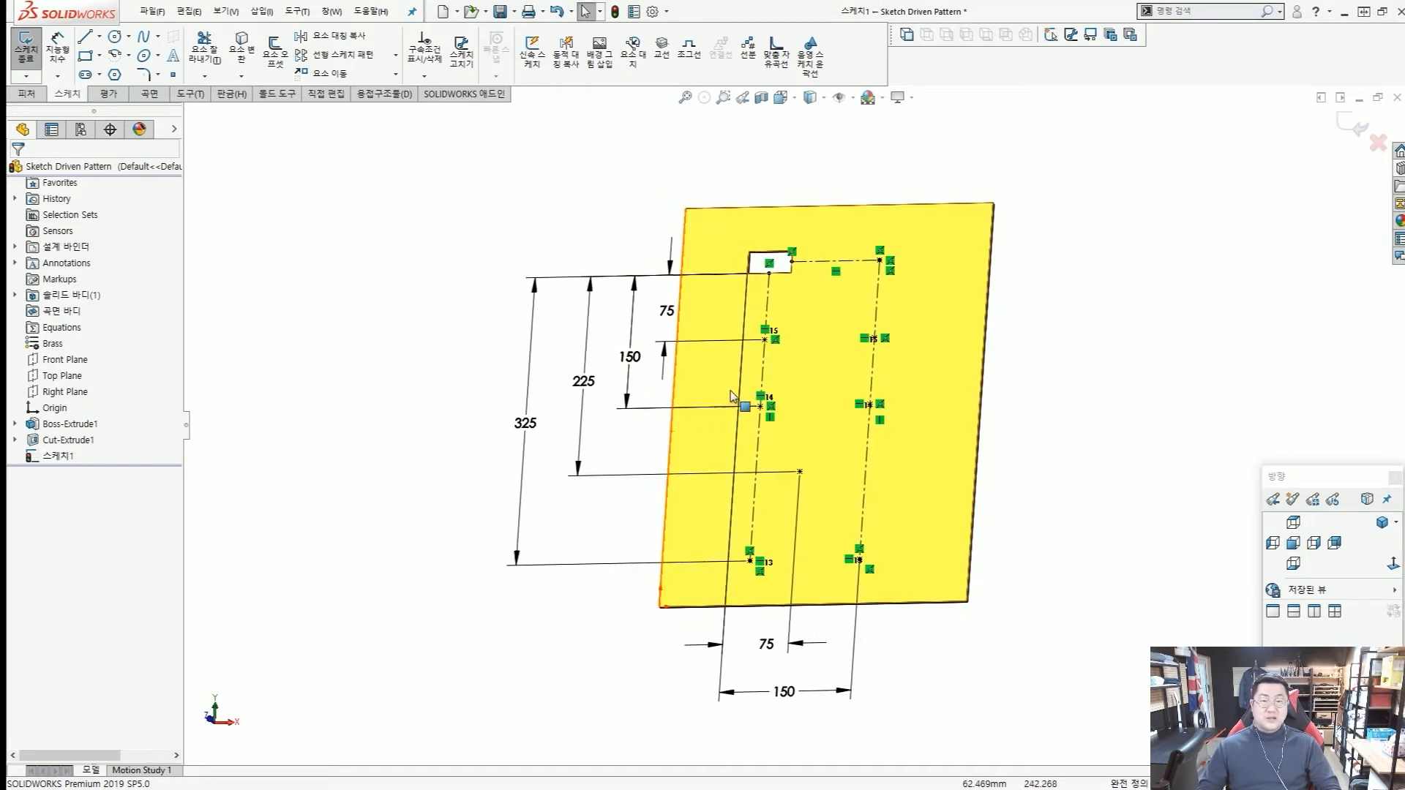
pyautogui.doubleClick(1182, 207)
pyautogui.click(1128, 218)
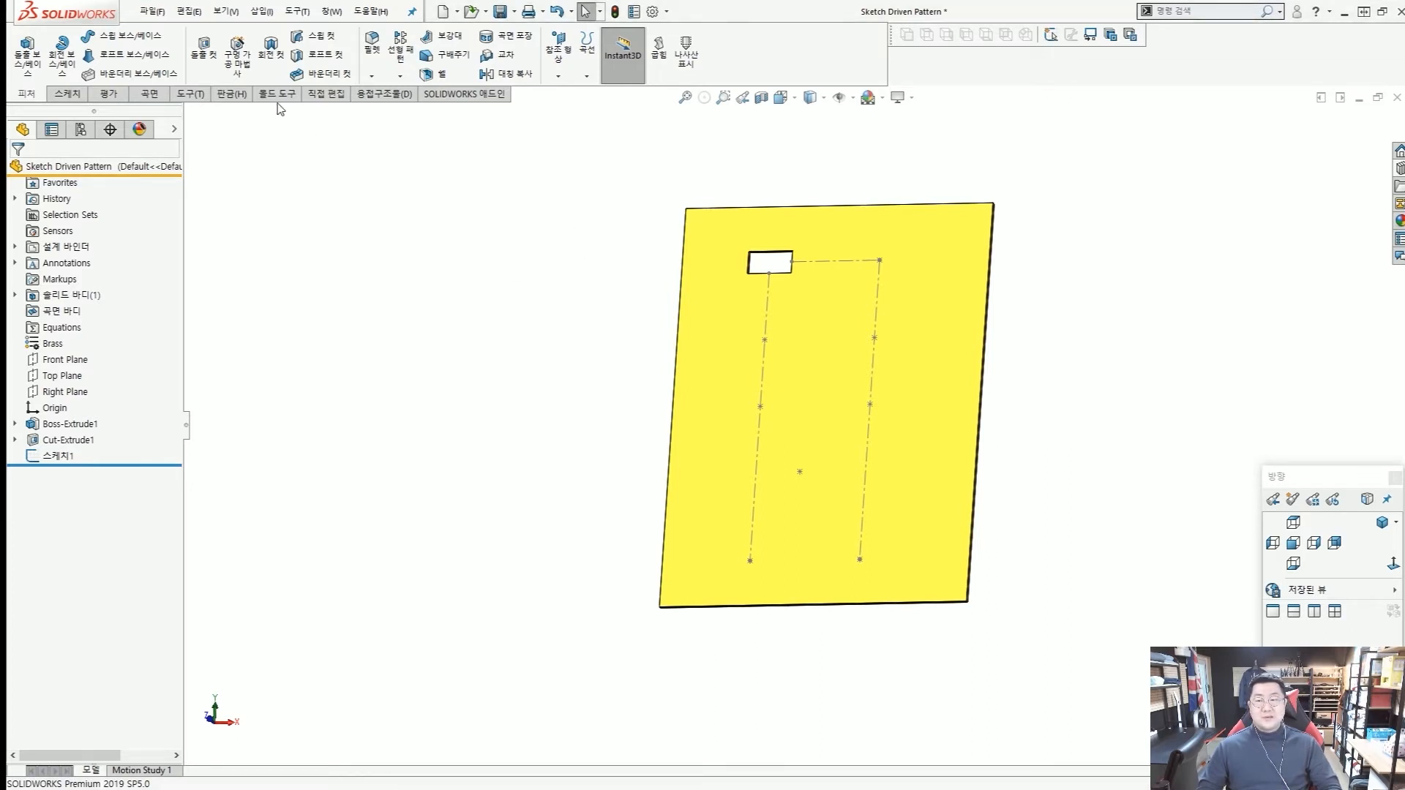
# Start a Sketch Driven Pattern and use the sketch of centerlines and points as its layout.
pyautogui.click(395, 79)
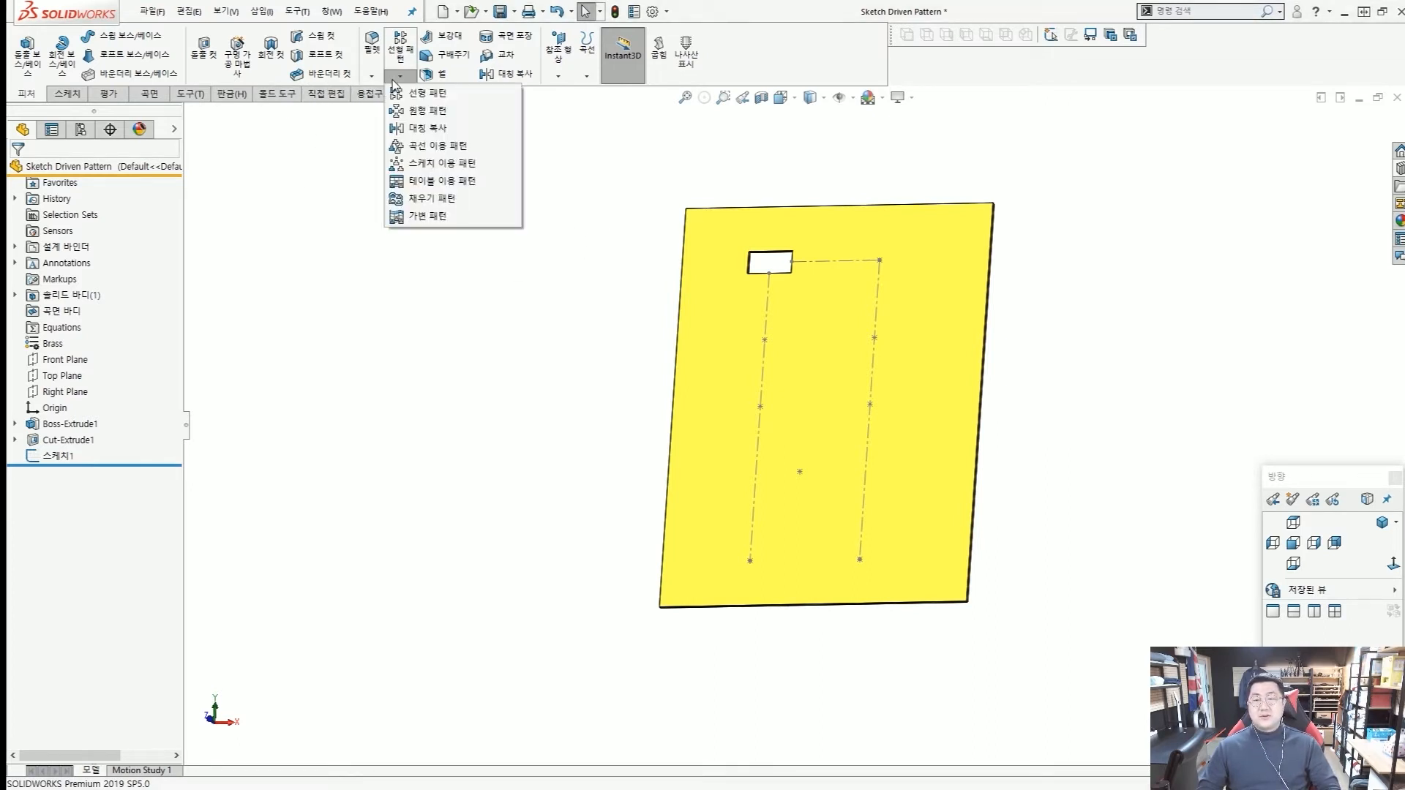
pyautogui.click(416, 165)
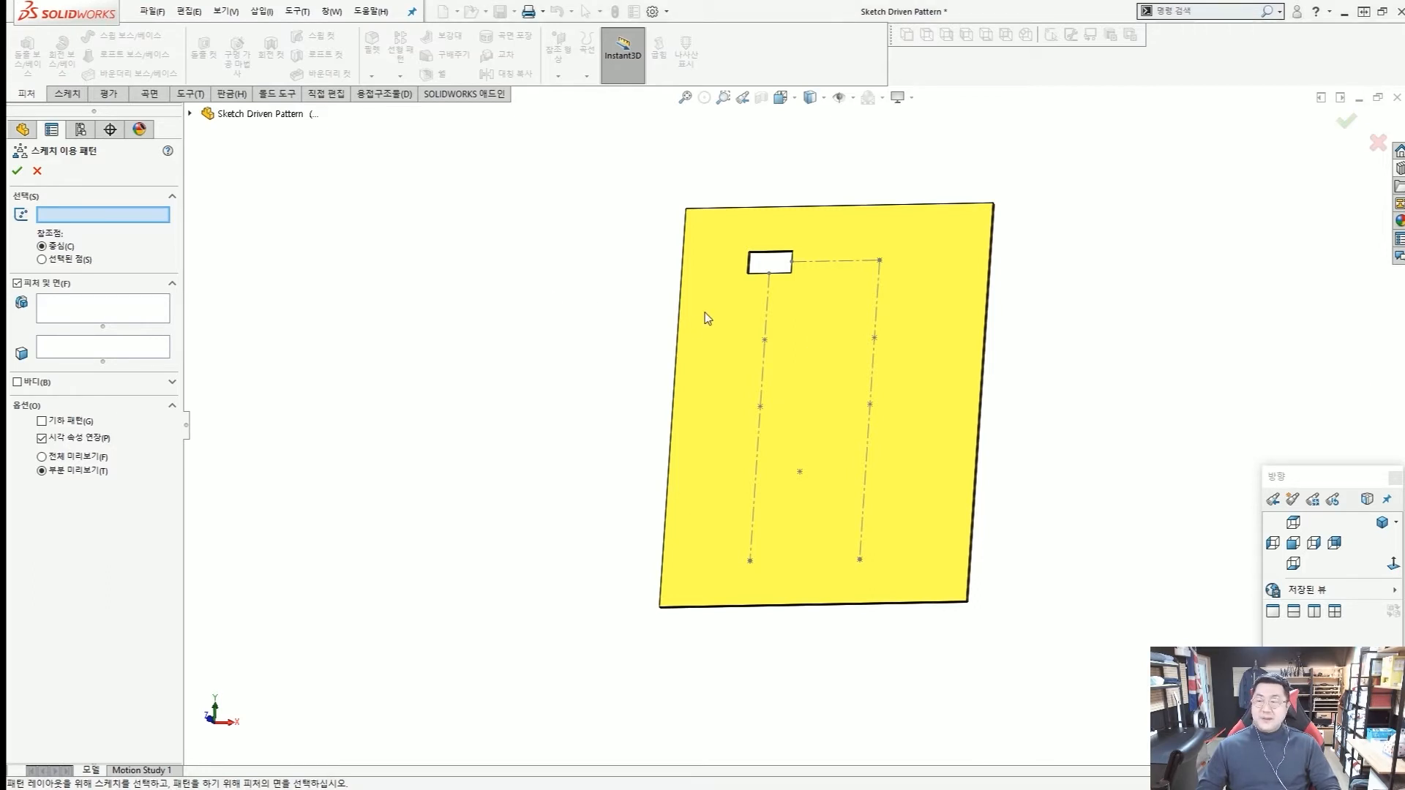
pyautogui.scroll(-2, 705, 318)
pyautogui.click(795, 345)
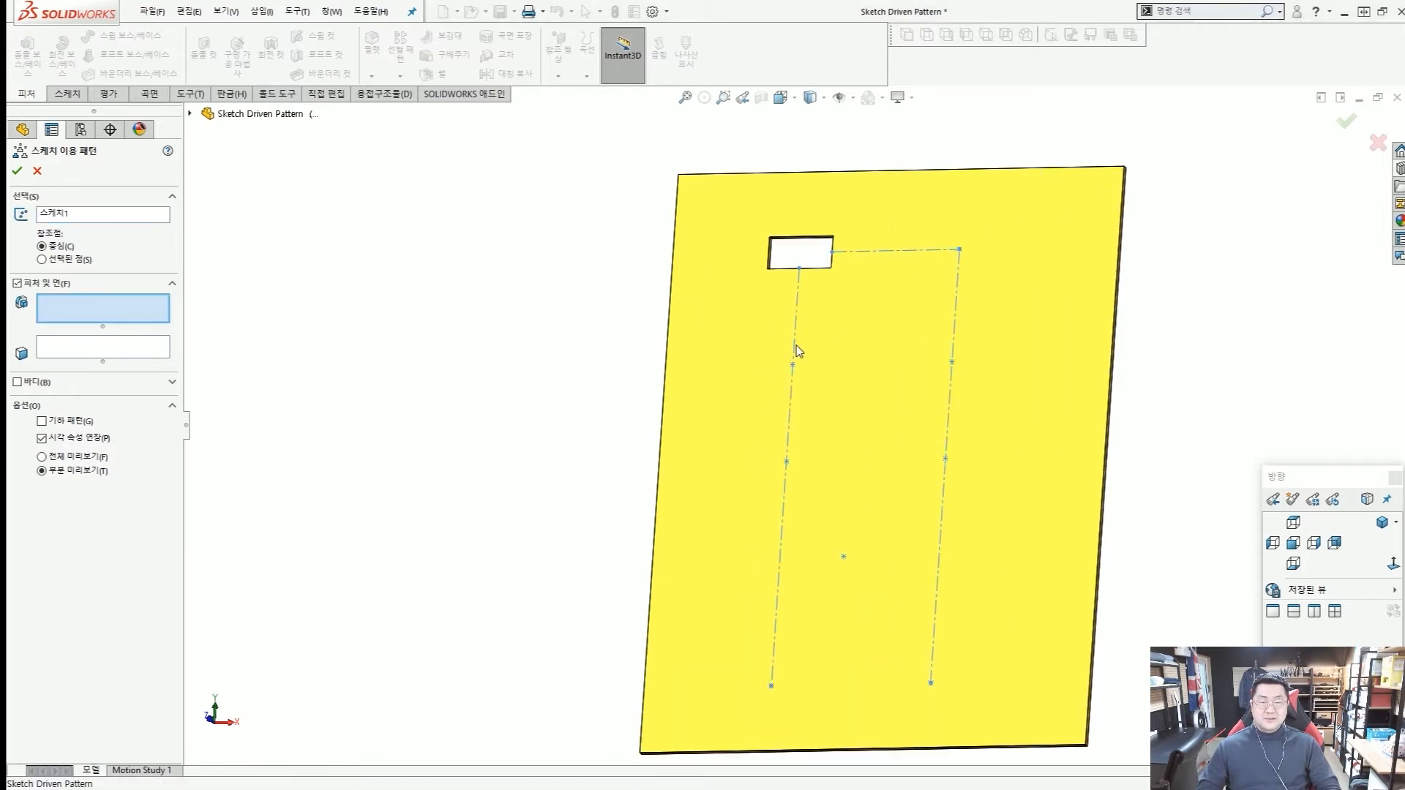
pyautogui.scroll(2, 796, 351)
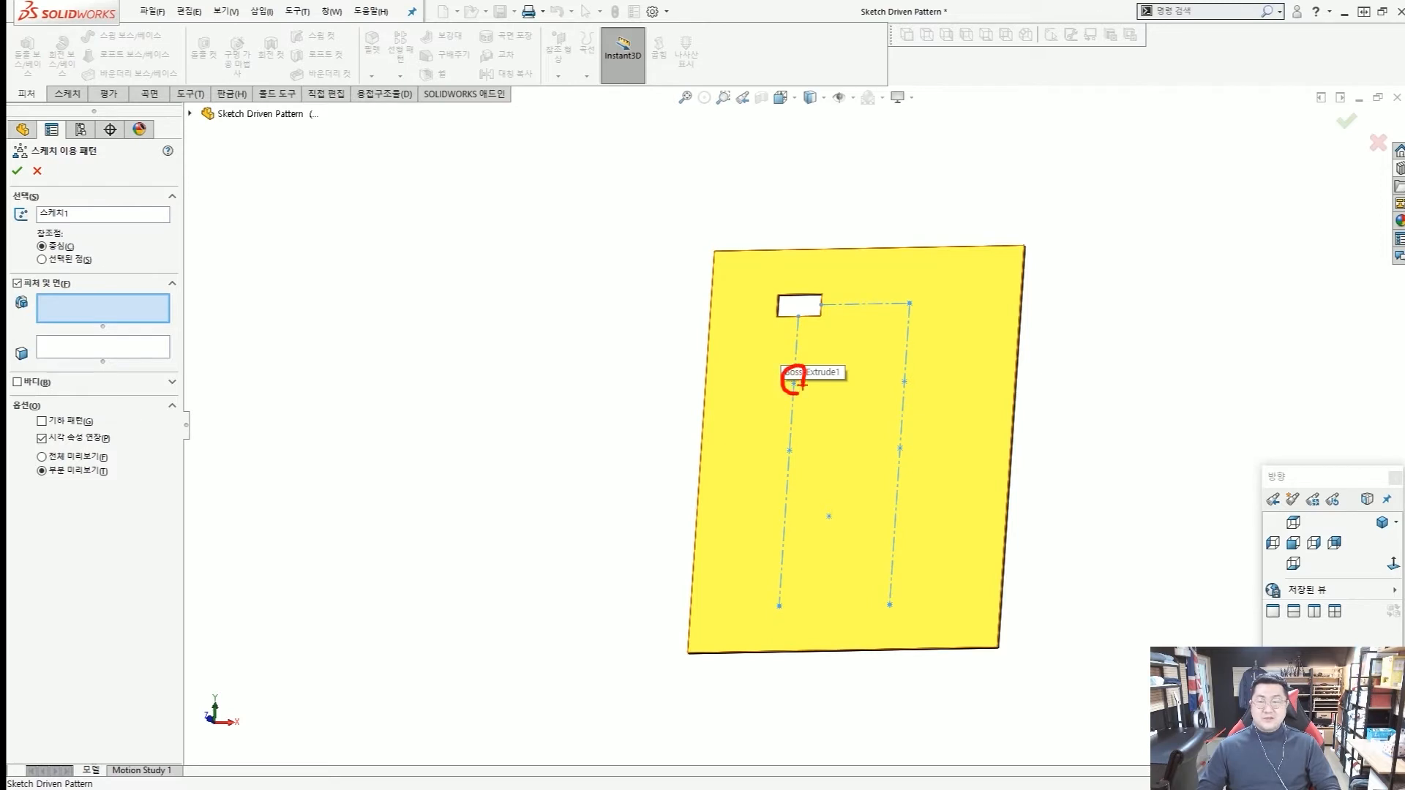
pyautogui.moveTo(797, 377); pyautogui.dragTo(89, 240)
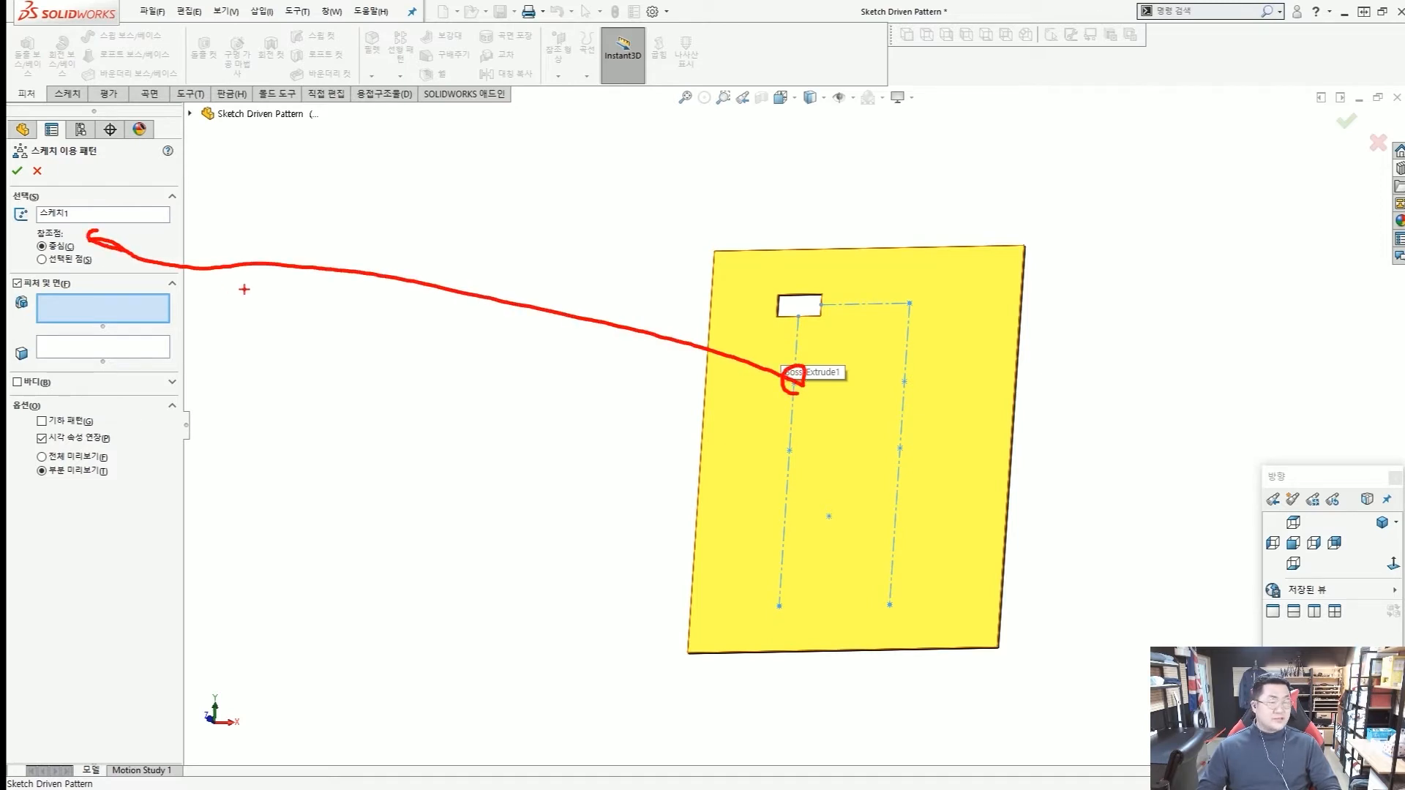
pyautogui.press('Escape')
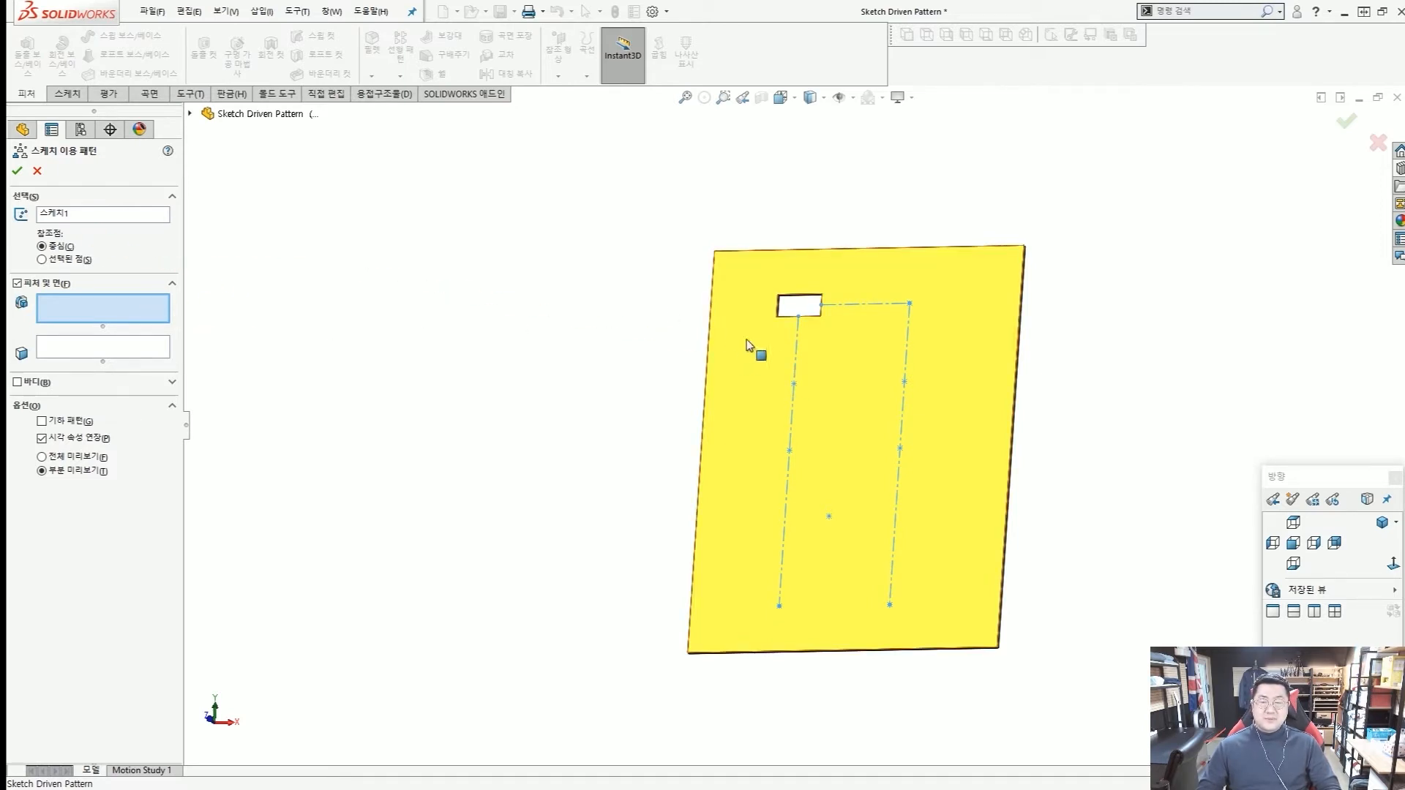
# Choose the rectangular cutout as the feature to pattern by selecting one of its inner faces.
pyautogui.scroll(-5, 808, 337)
pyautogui.scroll(-3, 805, 377)
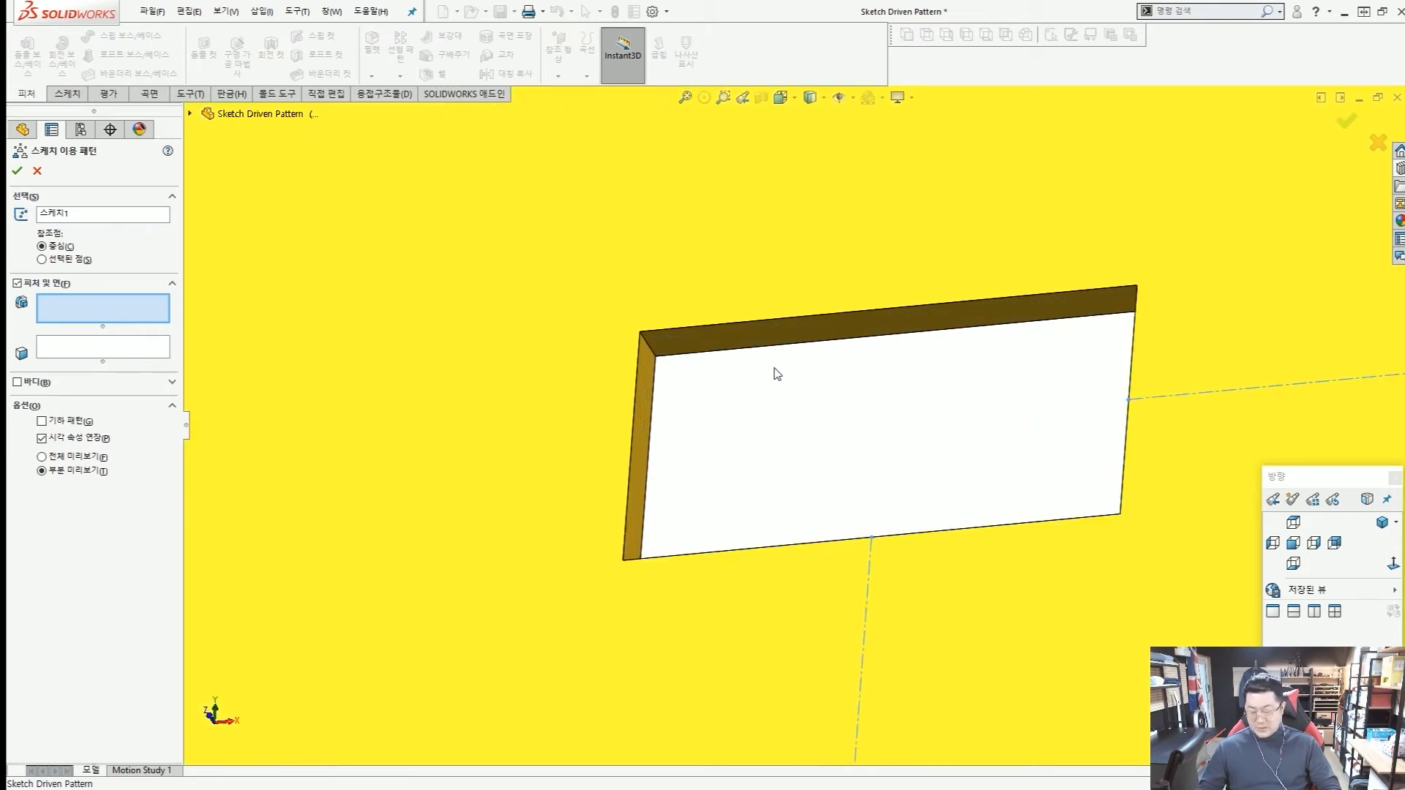
pyautogui.moveTo(766, 436); pyautogui.dragTo(770, 343)
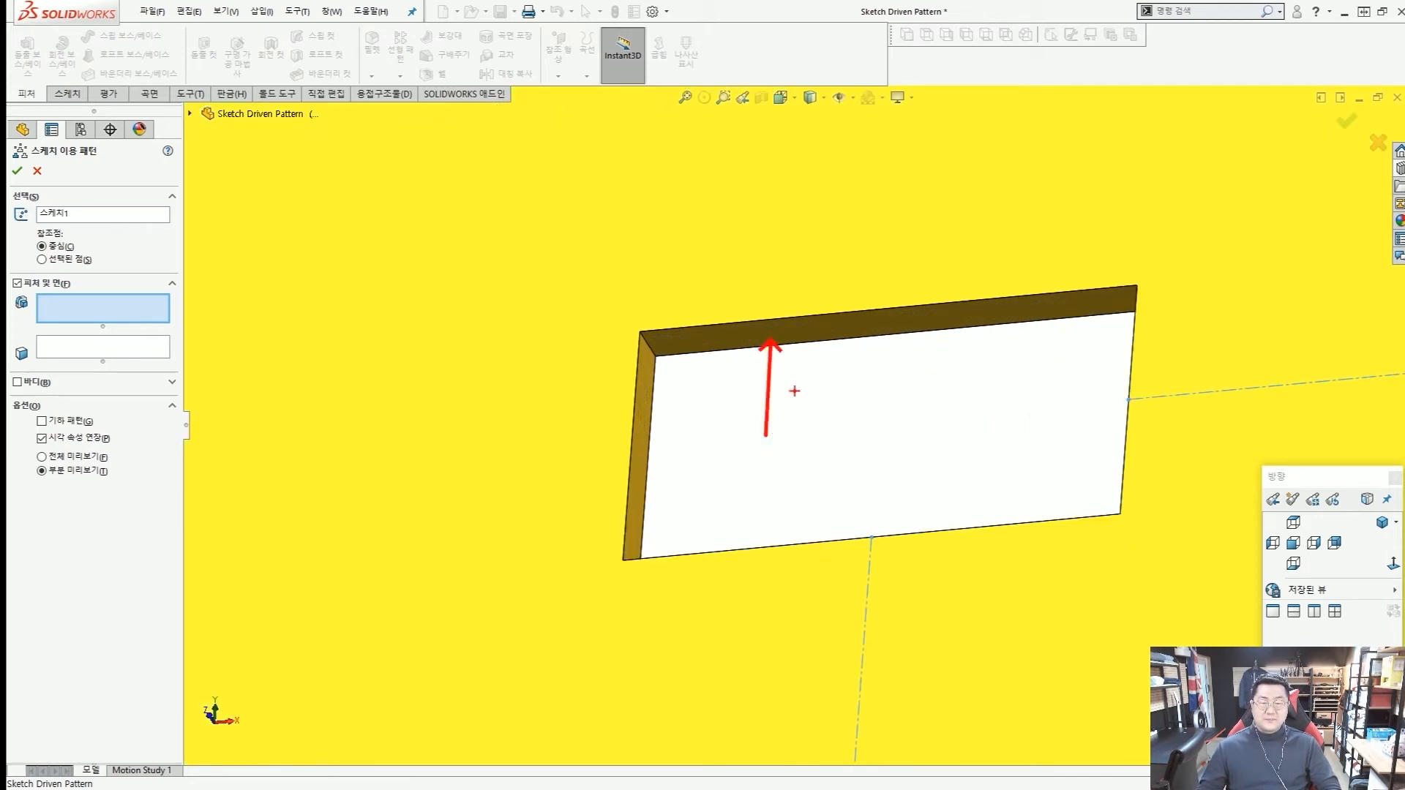
pyautogui.moveTo(794, 397); pyautogui.dragTo(671, 423)
pyautogui.moveTo(862, 441); pyautogui.dragTo(905, 547)
pyautogui.moveTo(914, 460); pyautogui.dragTo(1118, 431)
pyautogui.press('Escape')
pyautogui.click(891, 334)
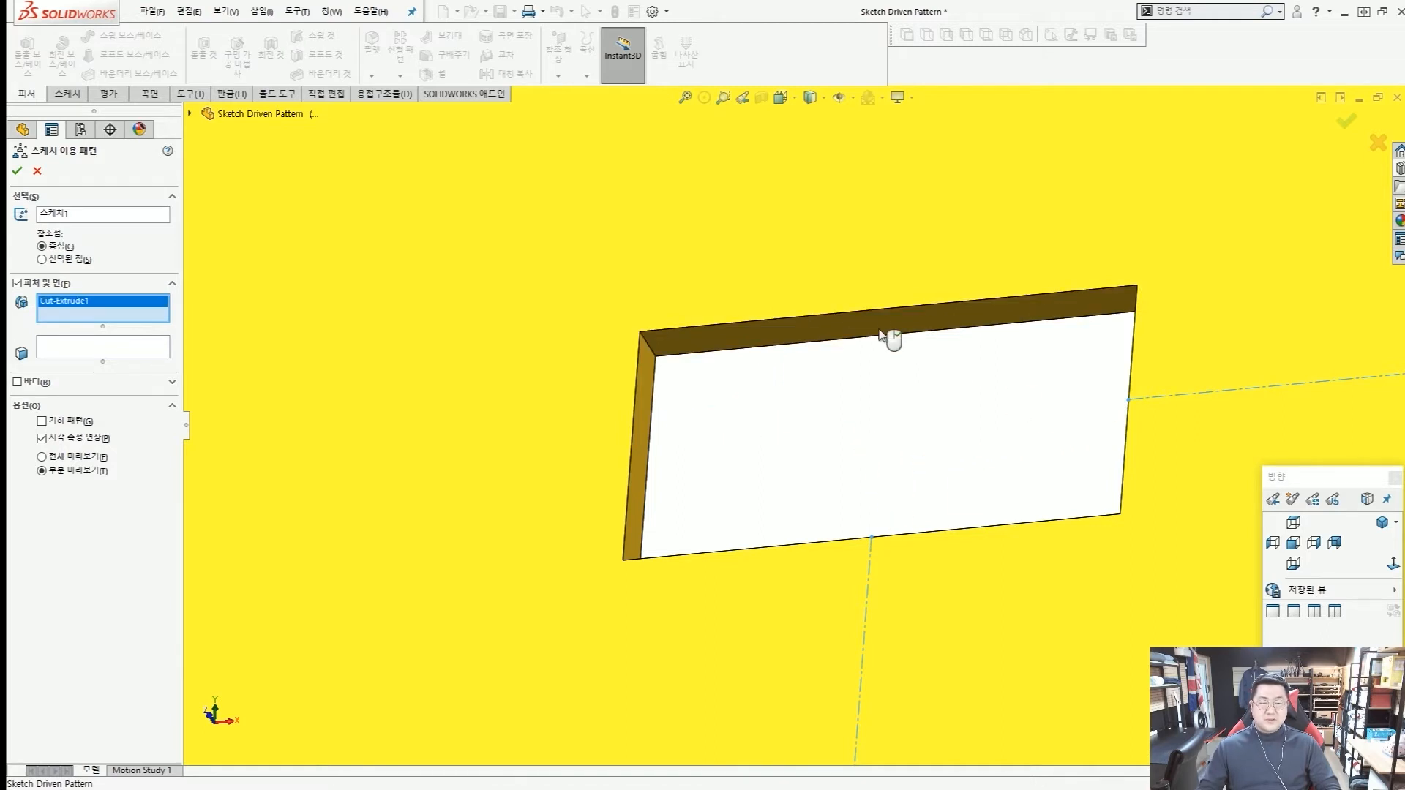
pyautogui.scroll(8, 882, 366)
pyautogui.scroll(-6, 876, 379)
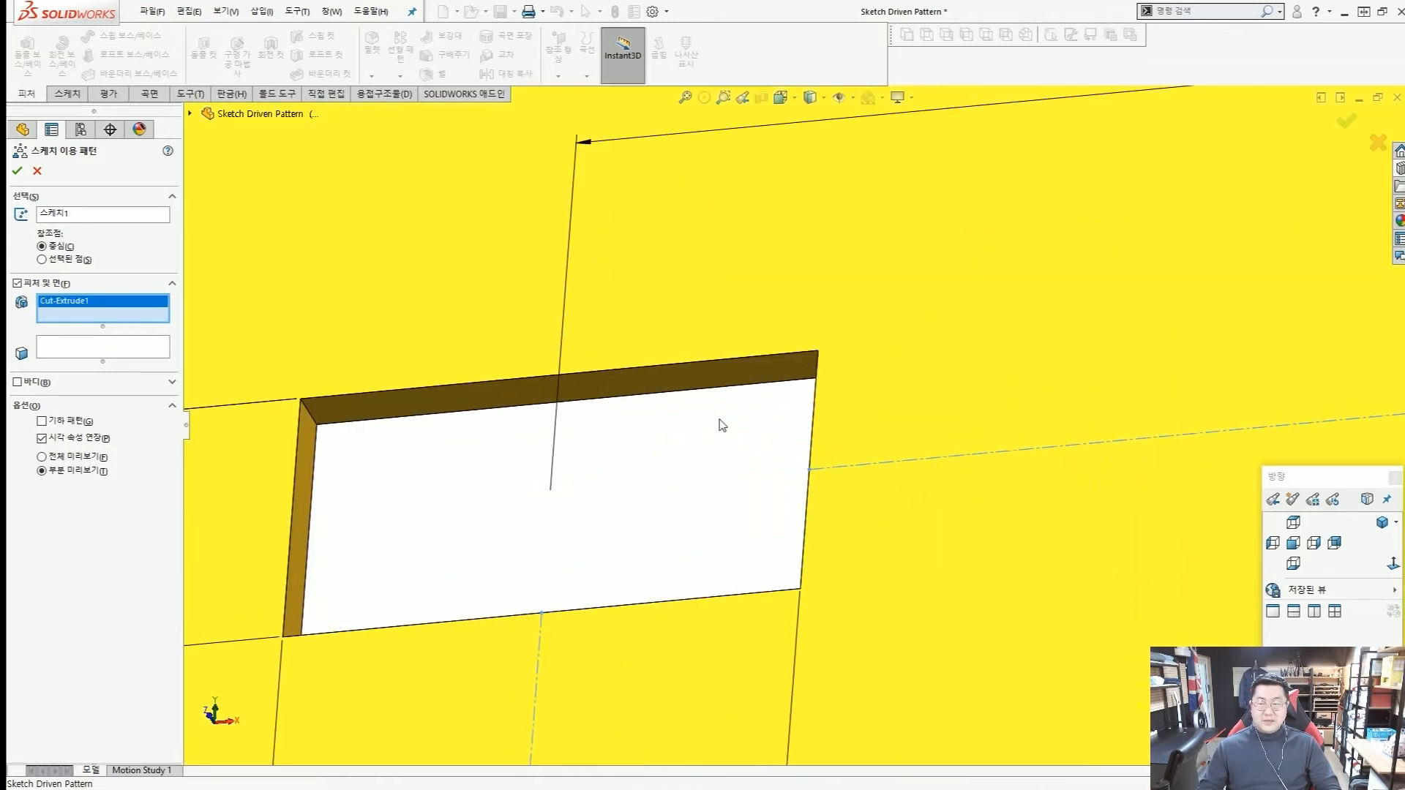
pyautogui.click(748, 388)
pyautogui.click(742, 382)
pyautogui.scroll(10, 762, 387)
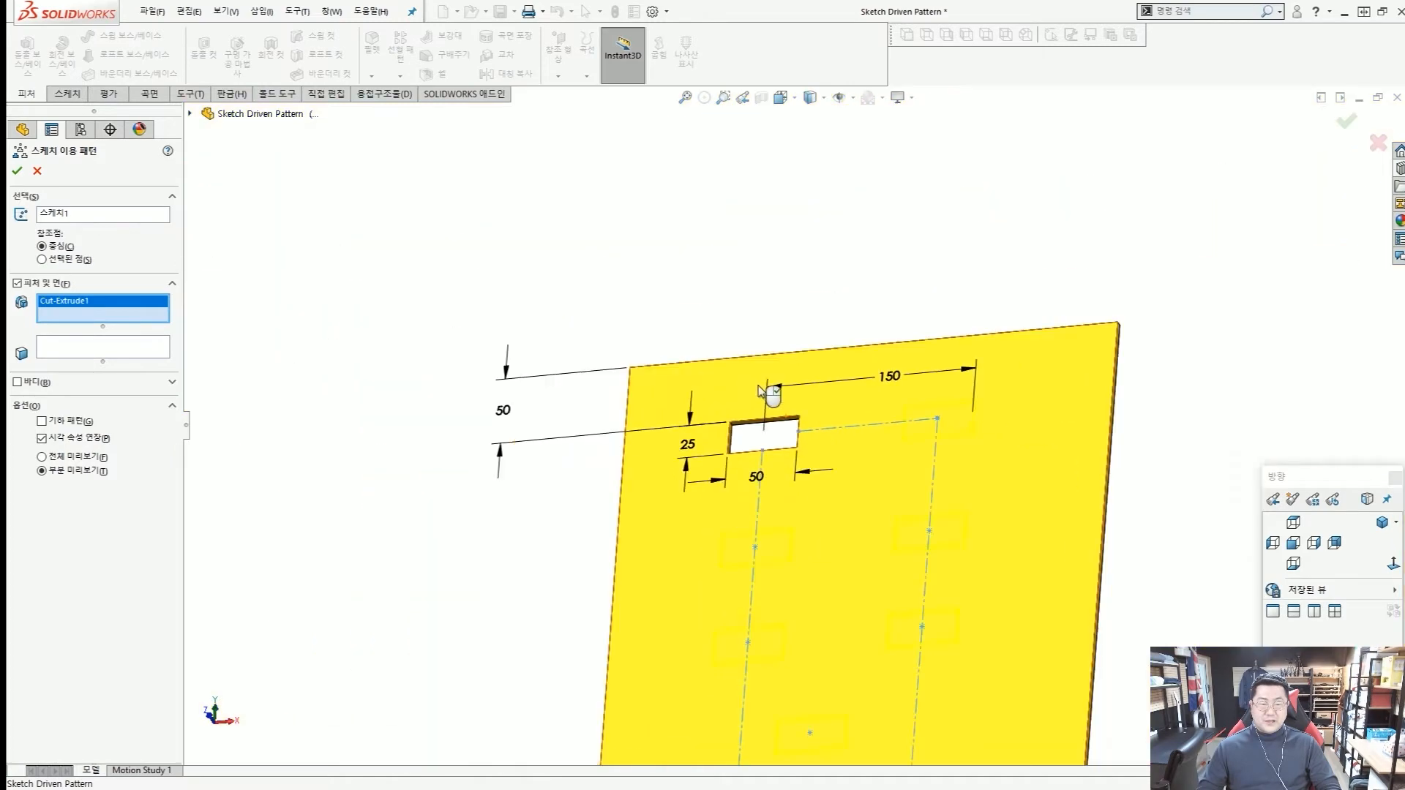
# Examine the pattern preview of the rectangular cutouts around the sketch points.
pyautogui.scroll(-3, 808, 516)
pyautogui.moveTo(808, 512); pyautogui.dragTo(765, 496, button='middle')
pyautogui.scroll(-1, 761, 494)
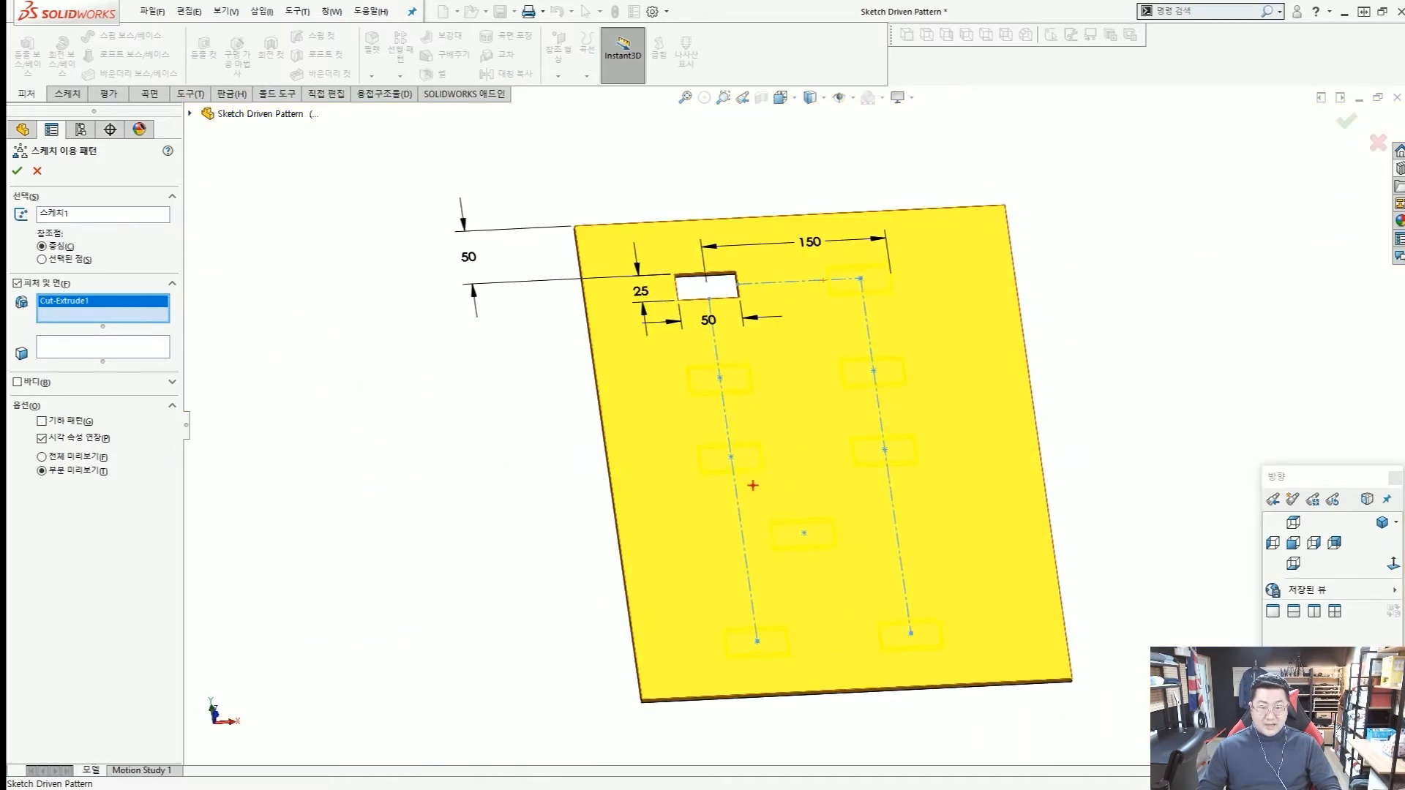
pyautogui.hotkey('ctrl', '1')
pyautogui.scroll(4, 724, 449)
pyautogui.scroll(-5, 729, 450)
pyautogui.scroll(2, 729, 449)
pyautogui.moveTo(598, 373)
pyautogui.keyDown('ctrl'); pyautogui.mouseDown()
pyautogui.moveTo(750, 470)
pyautogui.moveTo(824, 496)
pyautogui.mouseUp(); pyautogui.keyUp('ctrl')
pyautogui.keyDown('ctrl'); pyautogui.keyDown('shift'); pyautogui.moveTo(497, 571); pyautogui.dragTo(650, 479); pyautogui.keyUp('shift'); pyautogui.keyUp('ctrl')
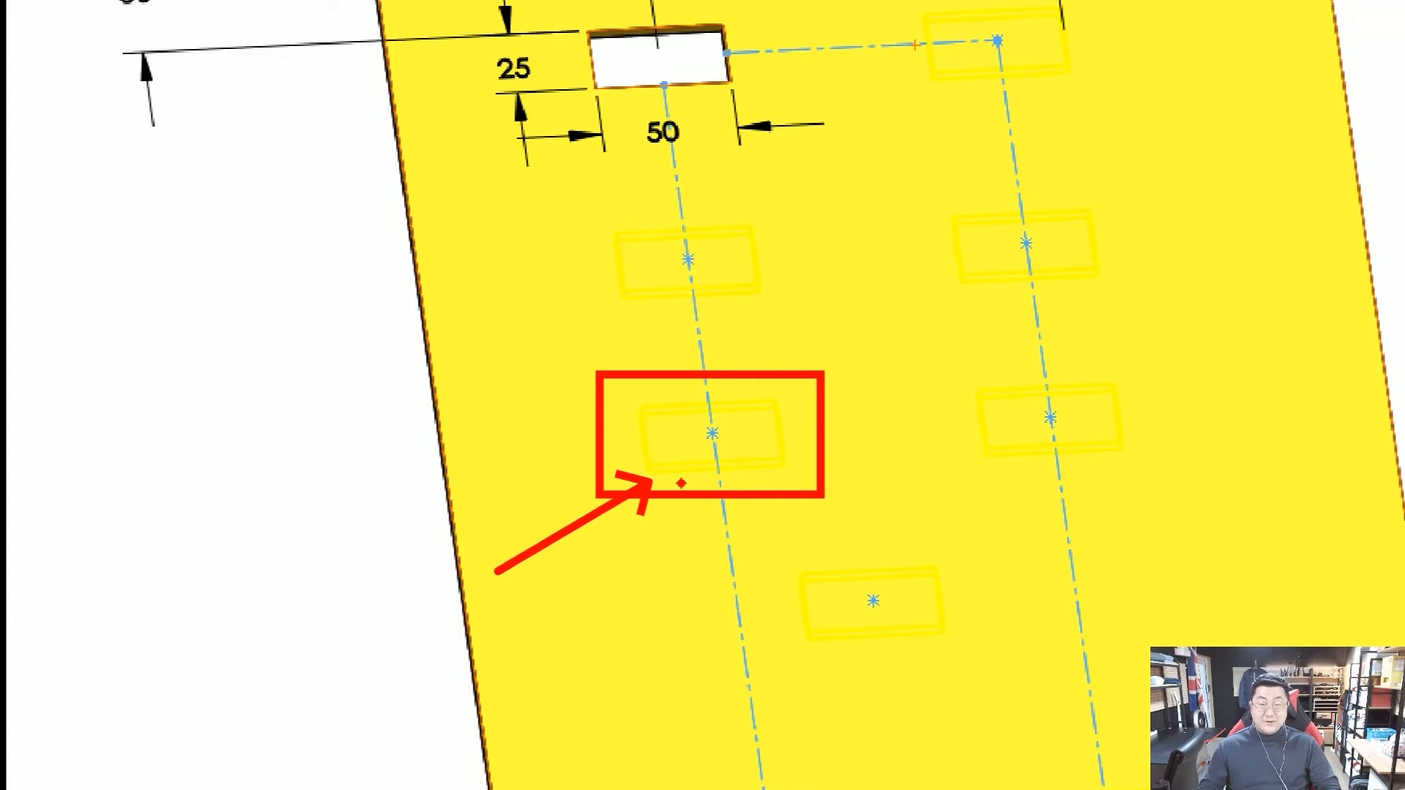
pyautogui.press('Escape')
pyautogui.scroll(2, 684, 486)
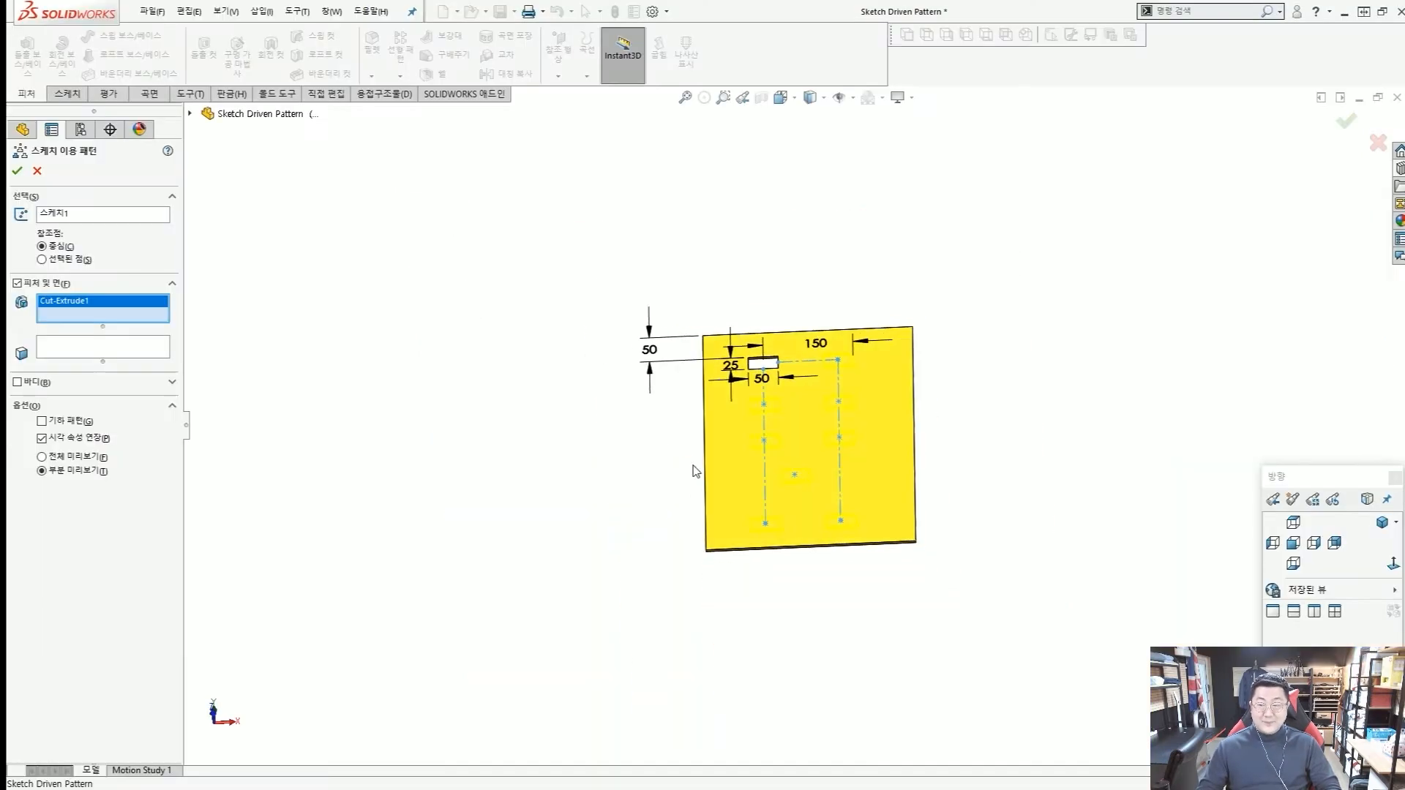
# Accept the sketch driven pattern of the rectangular cutout and hide its layout sketch.
pyautogui.click(16, 170)
pyautogui.moveTo(703, 382); pyautogui.dragTo(760, 431, button='middle')
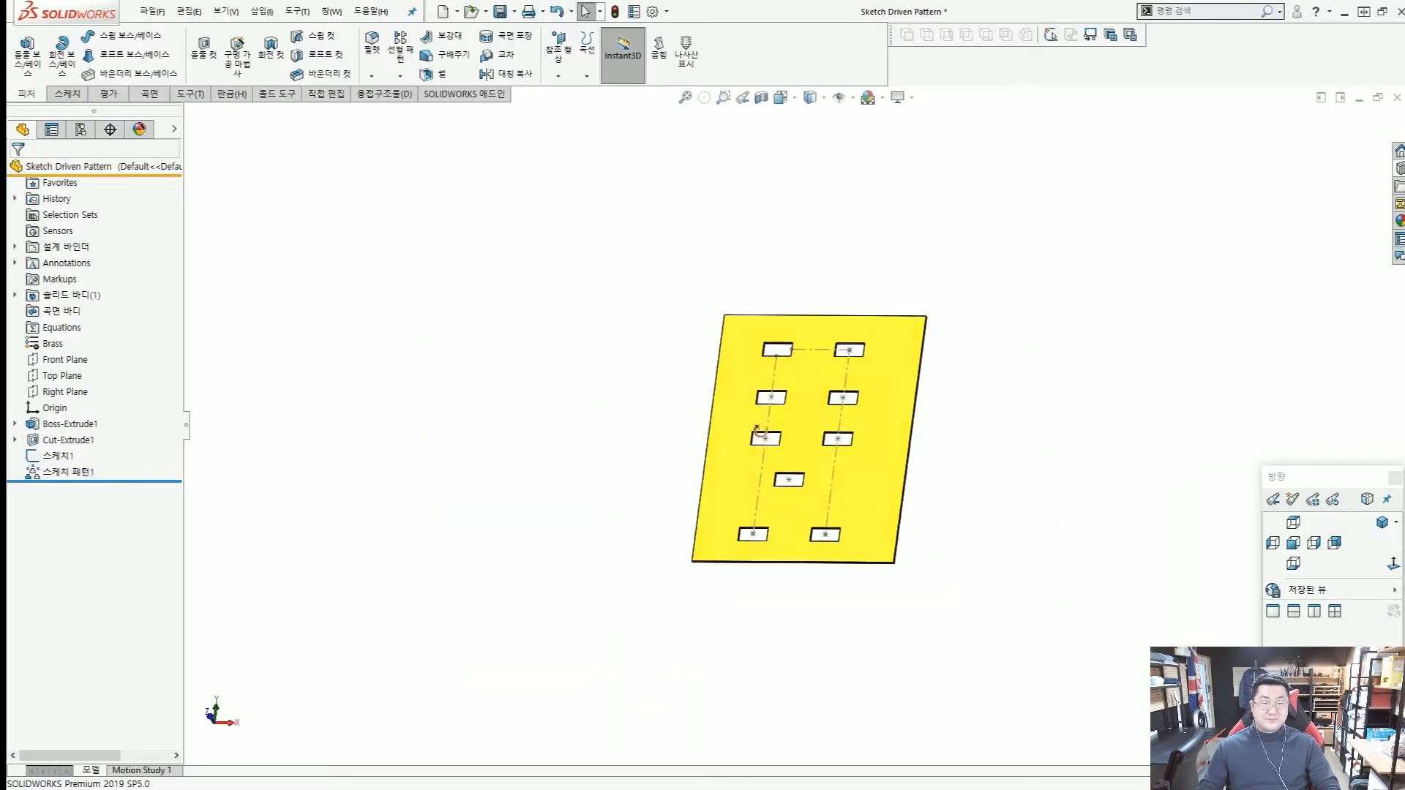
pyautogui.scroll(3, 842, 407)
pyautogui.click(835, 388)
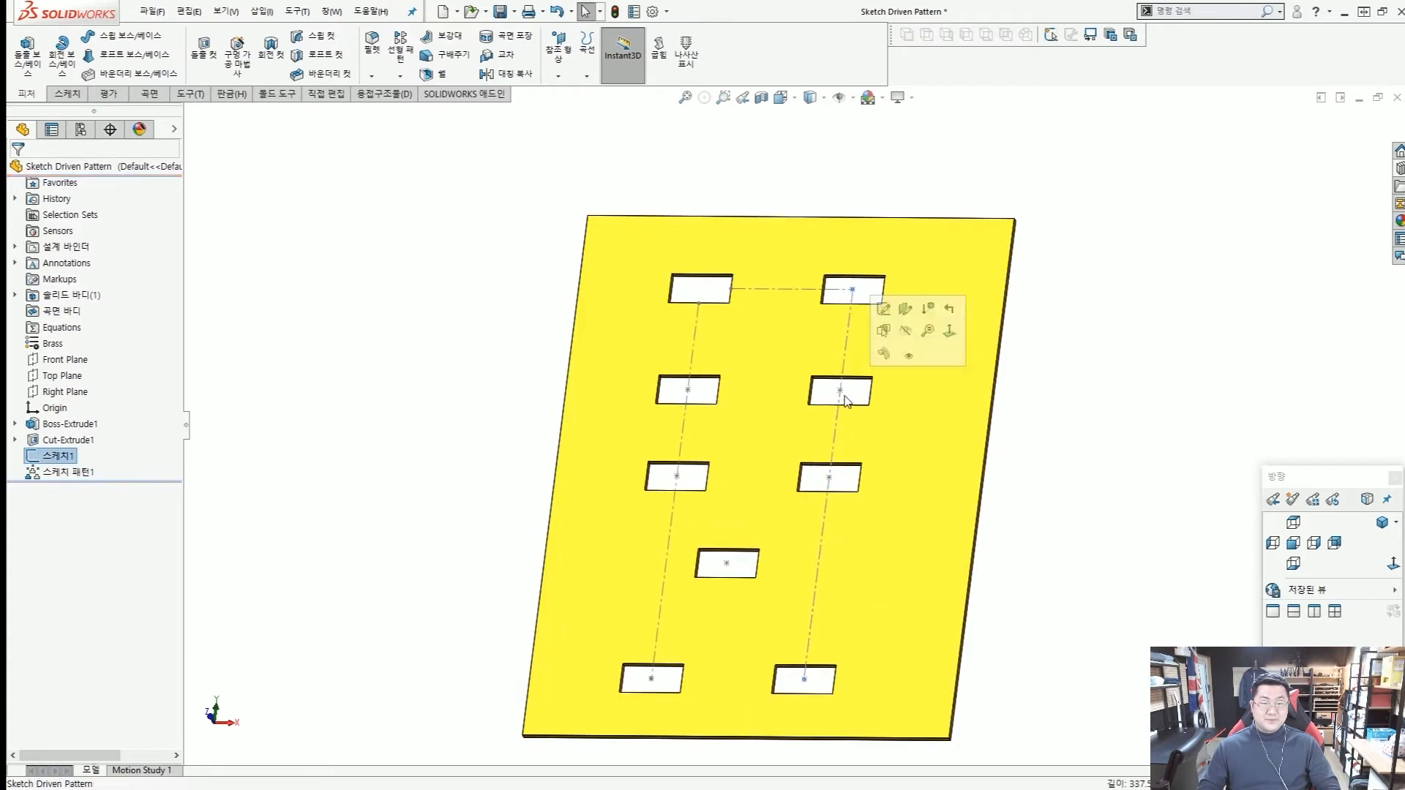
pyautogui.click(903, 338)
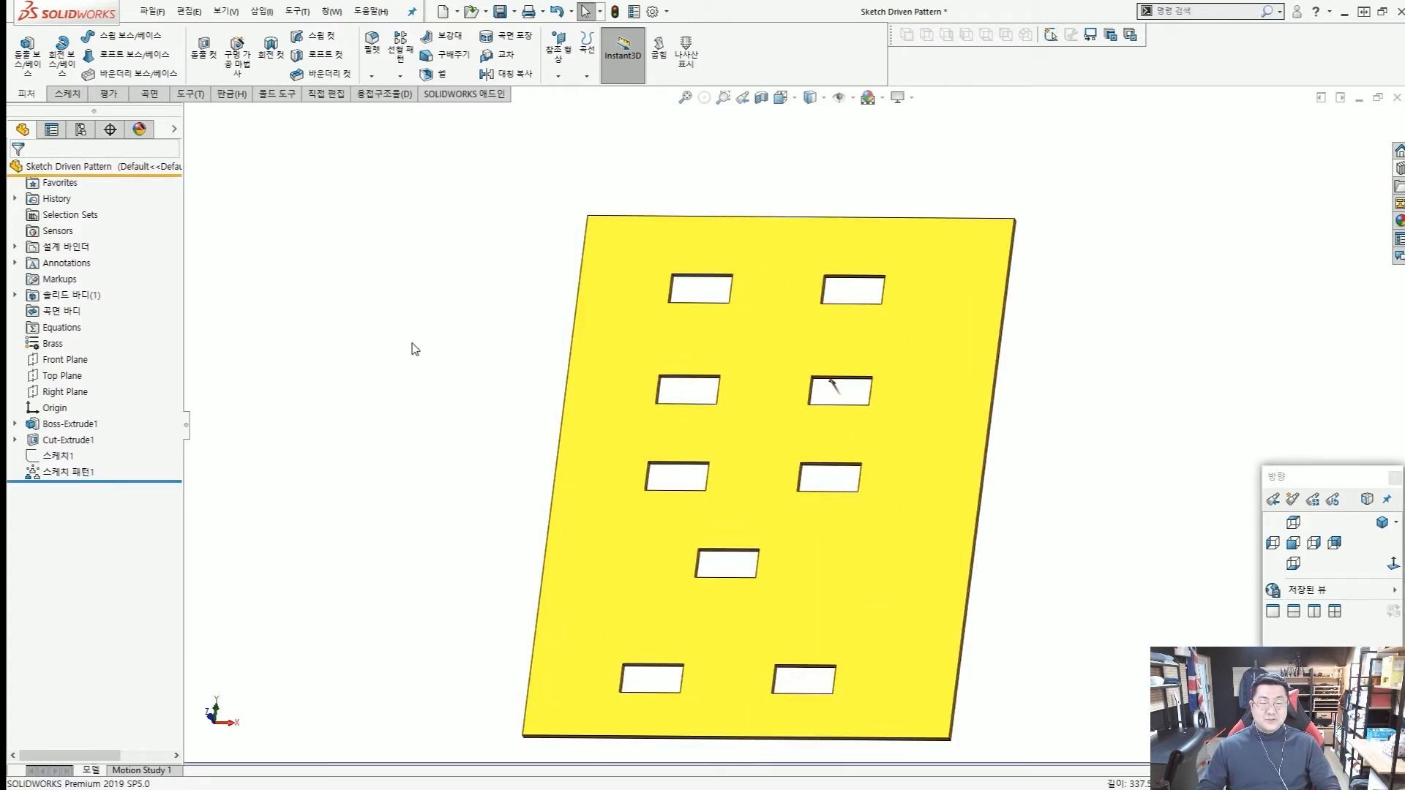
# Examine the layout sketch and the sketch pattern in the feature tree, comparing the sketch points with the patterned cutouts.
pyautogui.moveTo(477, 354); pyautogui.dragTo(385, 373, button='middle')
pyautogui.click(58, 455)
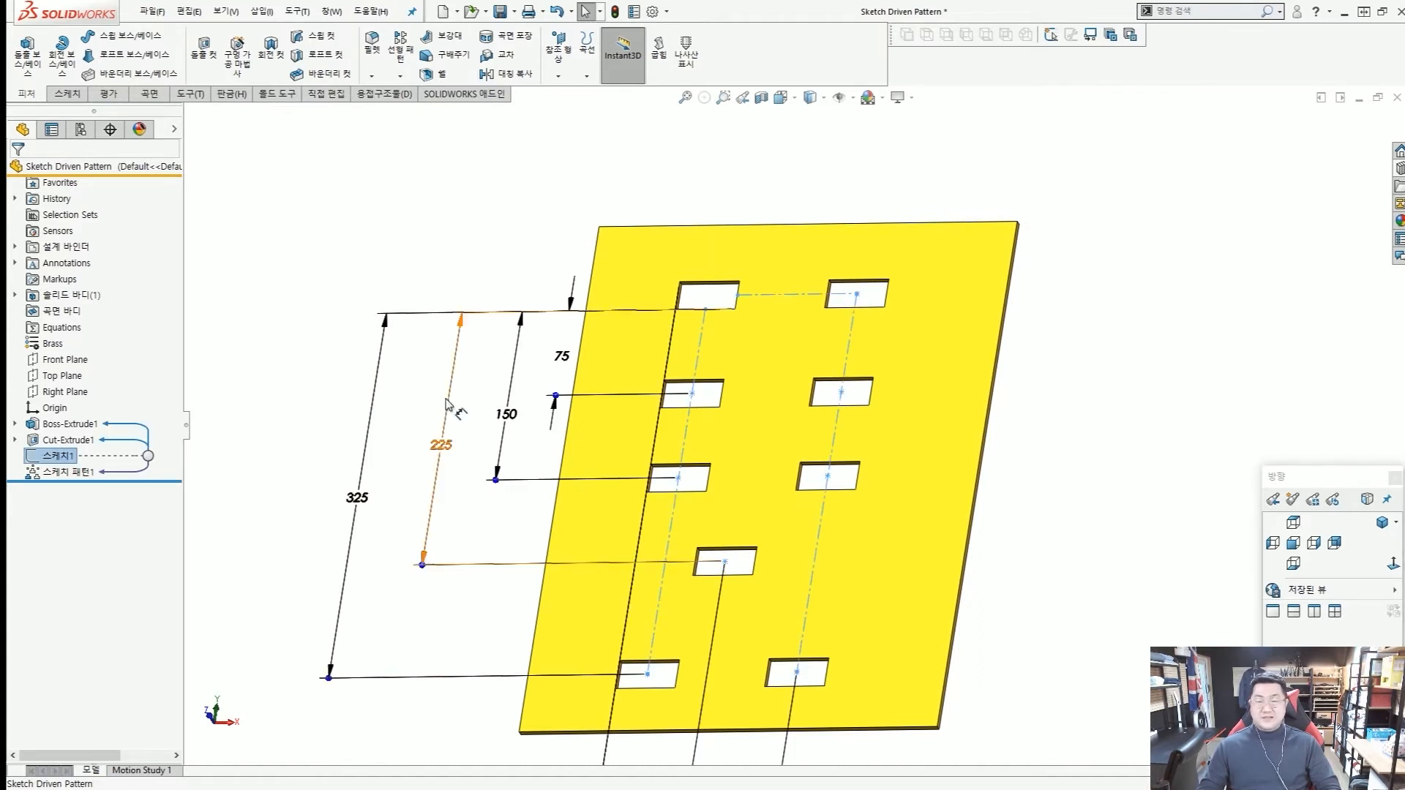
pyautogui.click(307, 356)
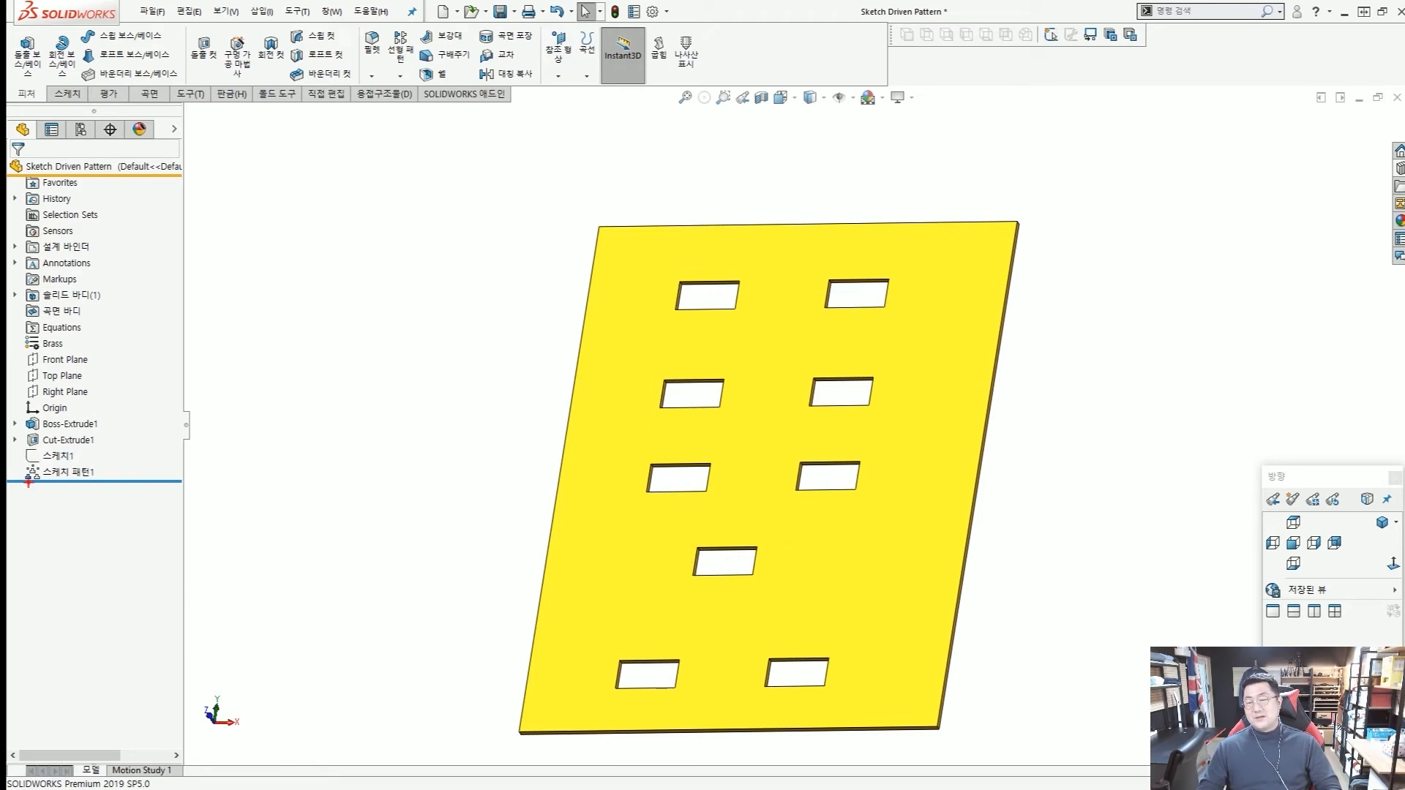
pyautogui.scroll(7, 17, 471)
pyautogui.keyDown('ctrl'); pyautogui.moveTo(22, 455); pyautogui.dragTo(185, 487); pyautogui.keyUp('ctrl')
pyautogui.moveTo(90, 475)
pyautogui.mouseDown()
pyautogui.moveTo(74, 479)
pyautogui.moveTo(86, 524)
pyautogui.moveTo(115, 540)
pyautogui.moveTo(107, 555)
pyautogui.mouseUp()
pyautogui.moveTo(126, 520)
pyautogui.mouseDown()
pyautogui.moveTo(173, 559)
pyautogui.moveTo(157, 528)
pyautogui.mouseUp()
pyautogui.press('Escape')
pyautogui.scroll(5, 26, 463)
pyautogui.keyDown('ctrl'); pyautogui.moveTo(23, 443); pyautogui.dragTo(154, 484); pyautogui.keyUp('ctrl')
pyautogui.keyDown('ctrl'); pyautogui.keyDown('shift'); pyautogui.moveTo(308, 487); pyautogui.dragTo(167, 464); pyautogui.keyUp('shift'); pyautogui.keyUp('ctrl')
pyautogui.press('Escape')
pyautogui.click(60, 458)
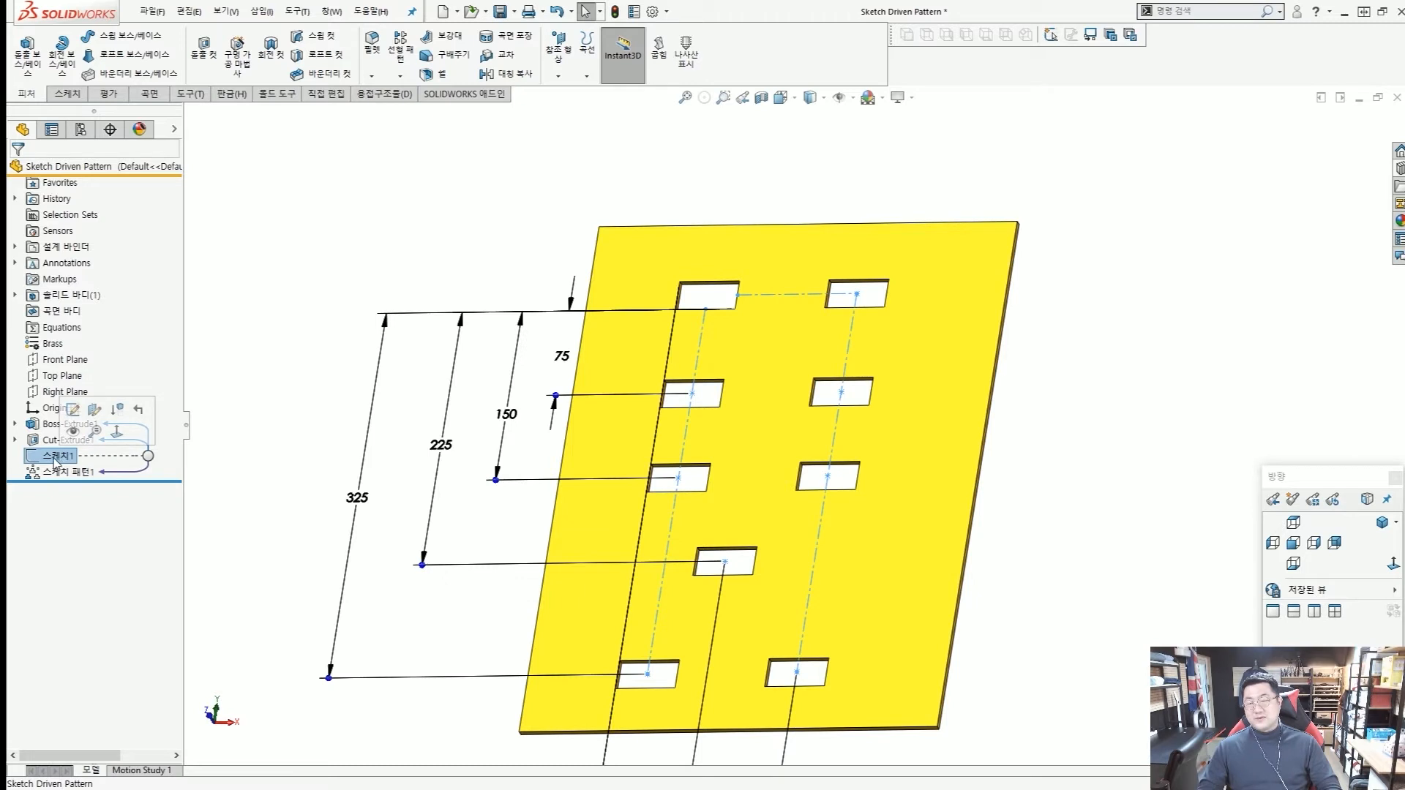
pyautogui.click(289, 412)
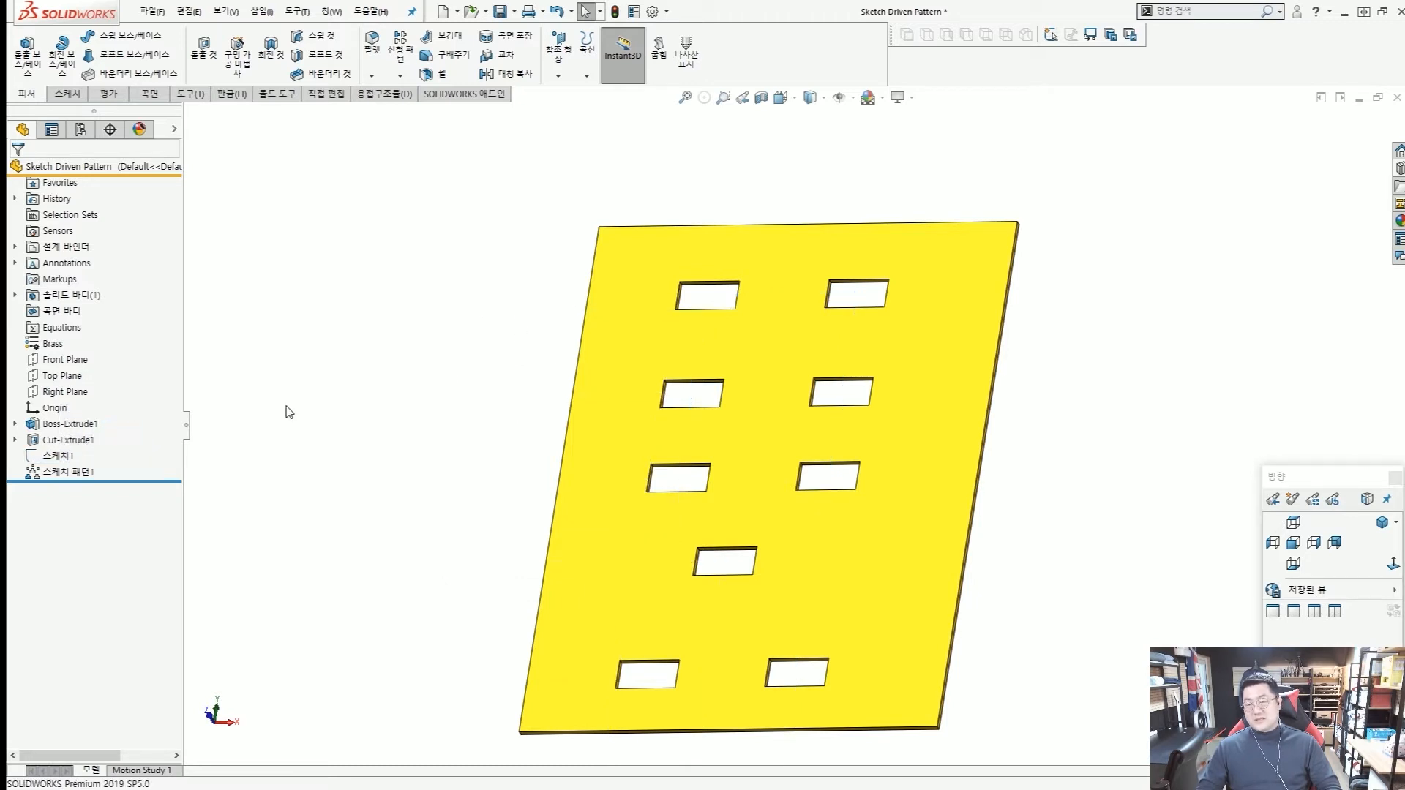
pyautogui.click(70, 455)
pyautogui.click(360, 426)
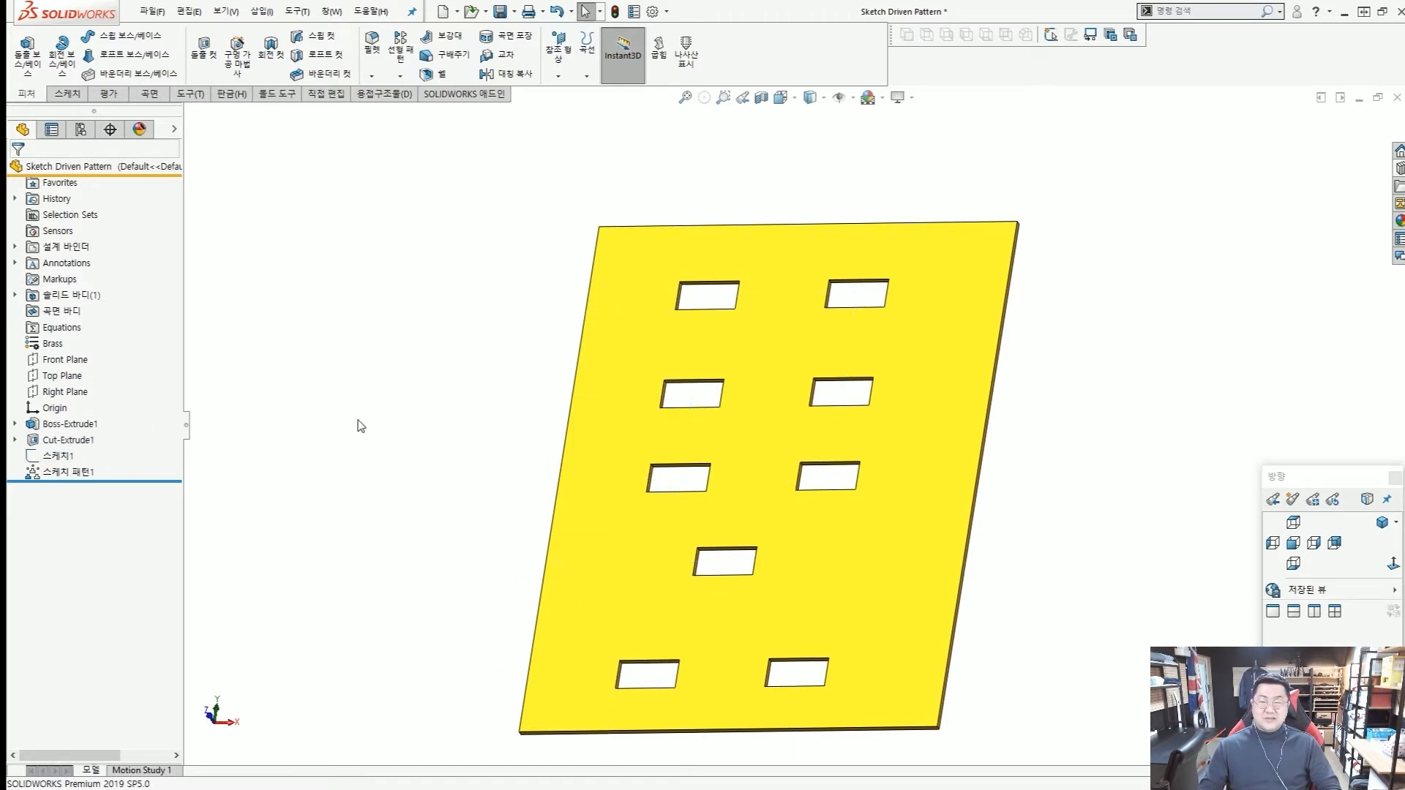
# Inspect the layout sketch's vertical spacing dimensions on the plate.
pyautogui.scroll(3, 452, 463)
pyautogui.scroll(-1, 446, 456)
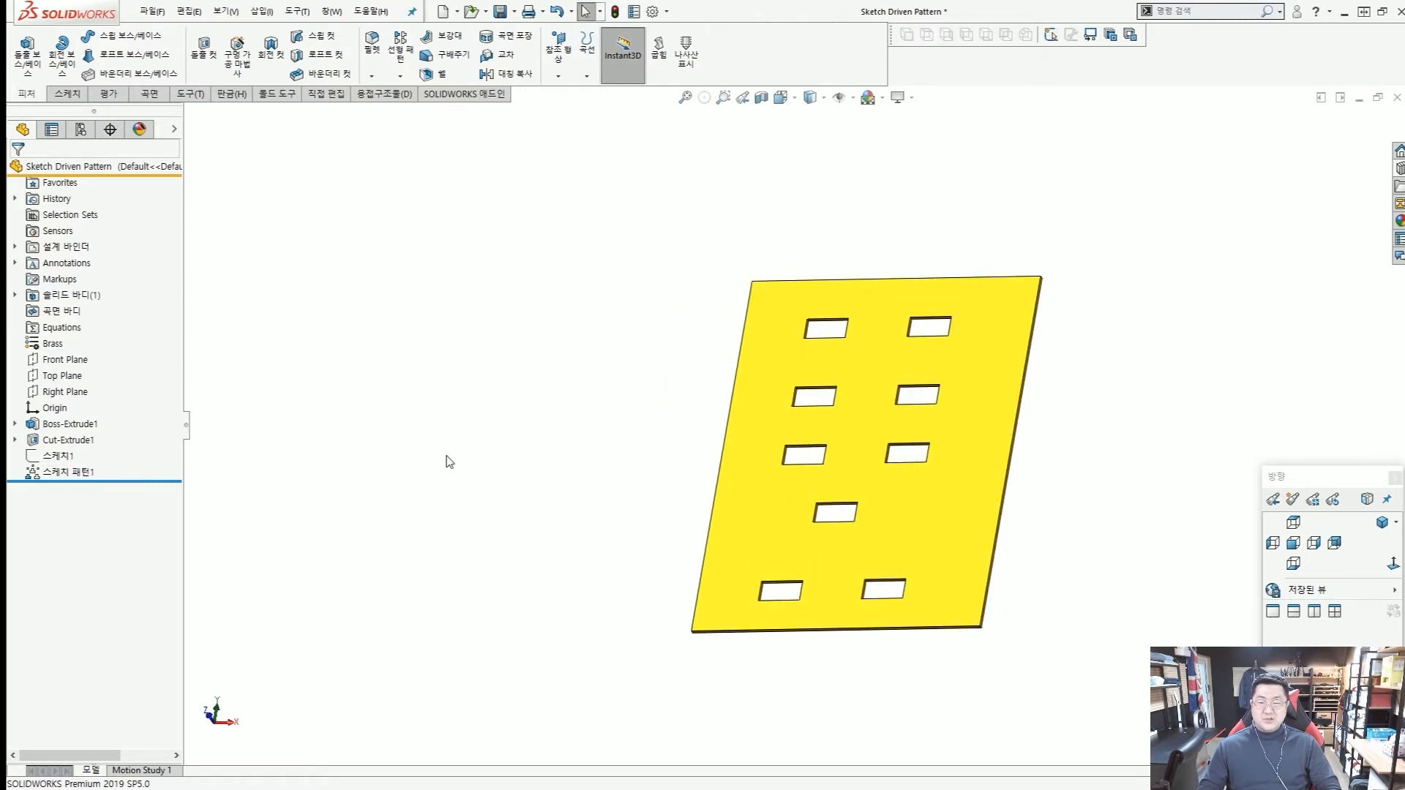
pyautogui.click(63, 455)
pyautogui.scroll(3, 740, 439)
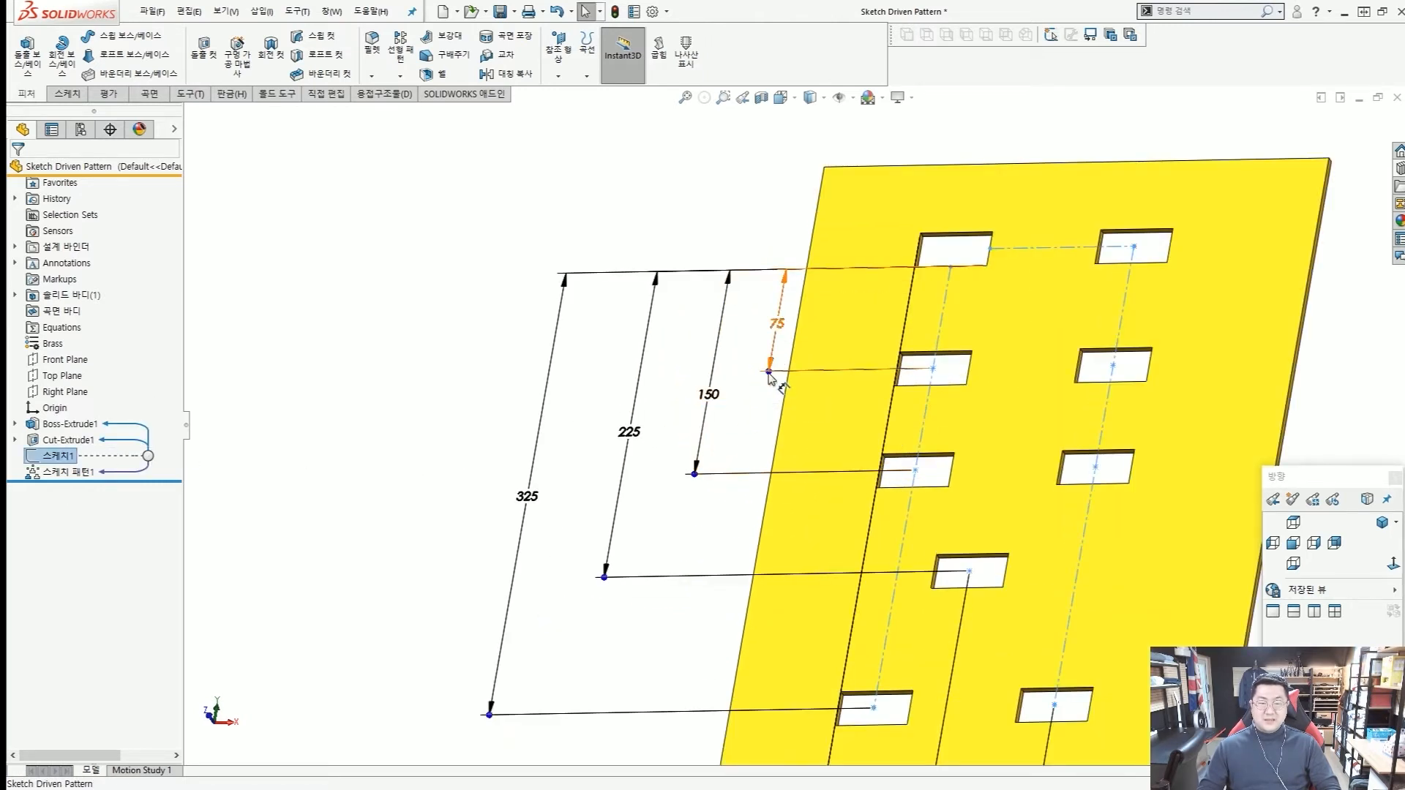
pyautogui.moveTo(768, 373)
pyautogui.mouseDown()
pyautogui.moveTo(753, 393)
pyautogui.moveTo(742, 382)
pyautogui.mouseUp()
pyautogui.click(400, 394)
pyautogui.scroll(5, 720, 442)
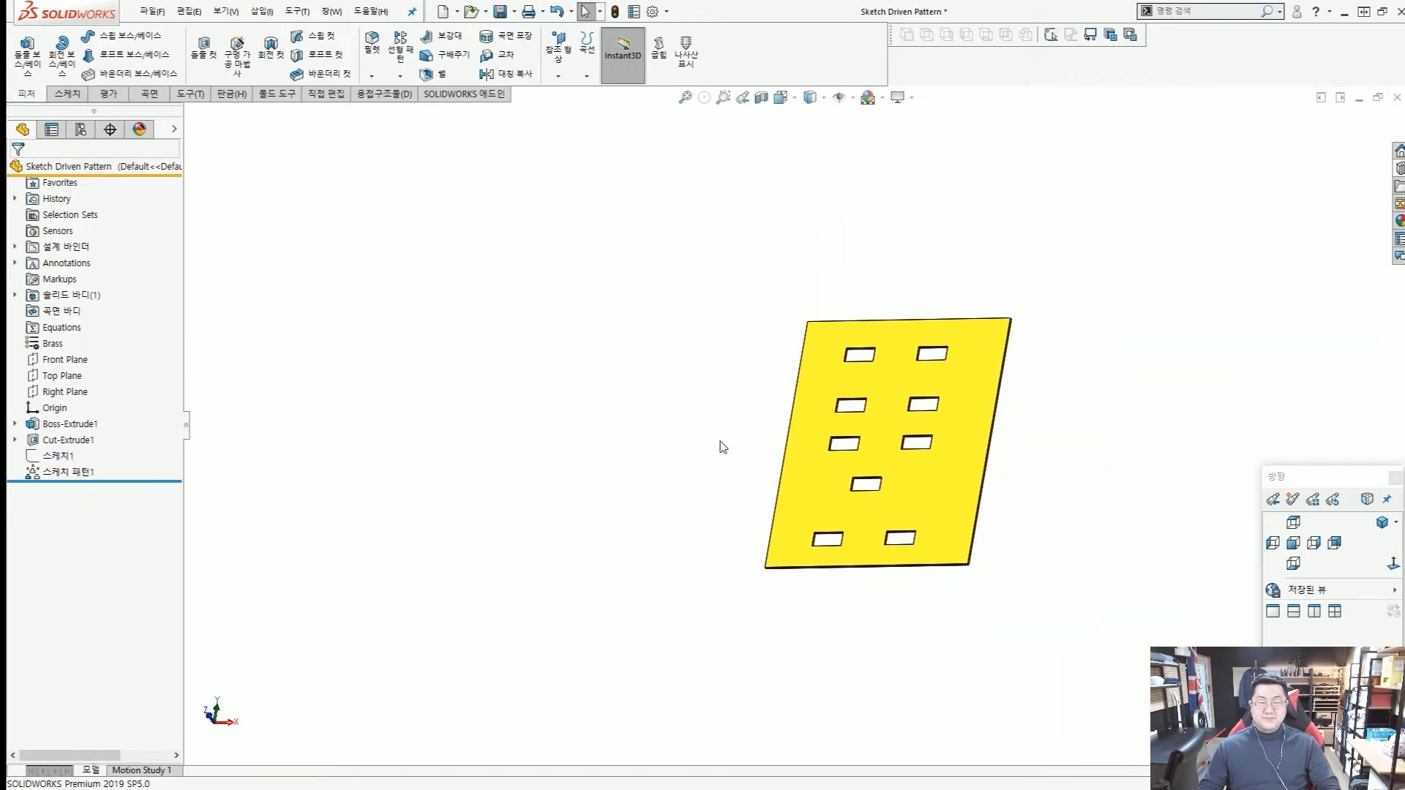
pyautogui.scroll(-2, 857, 455)
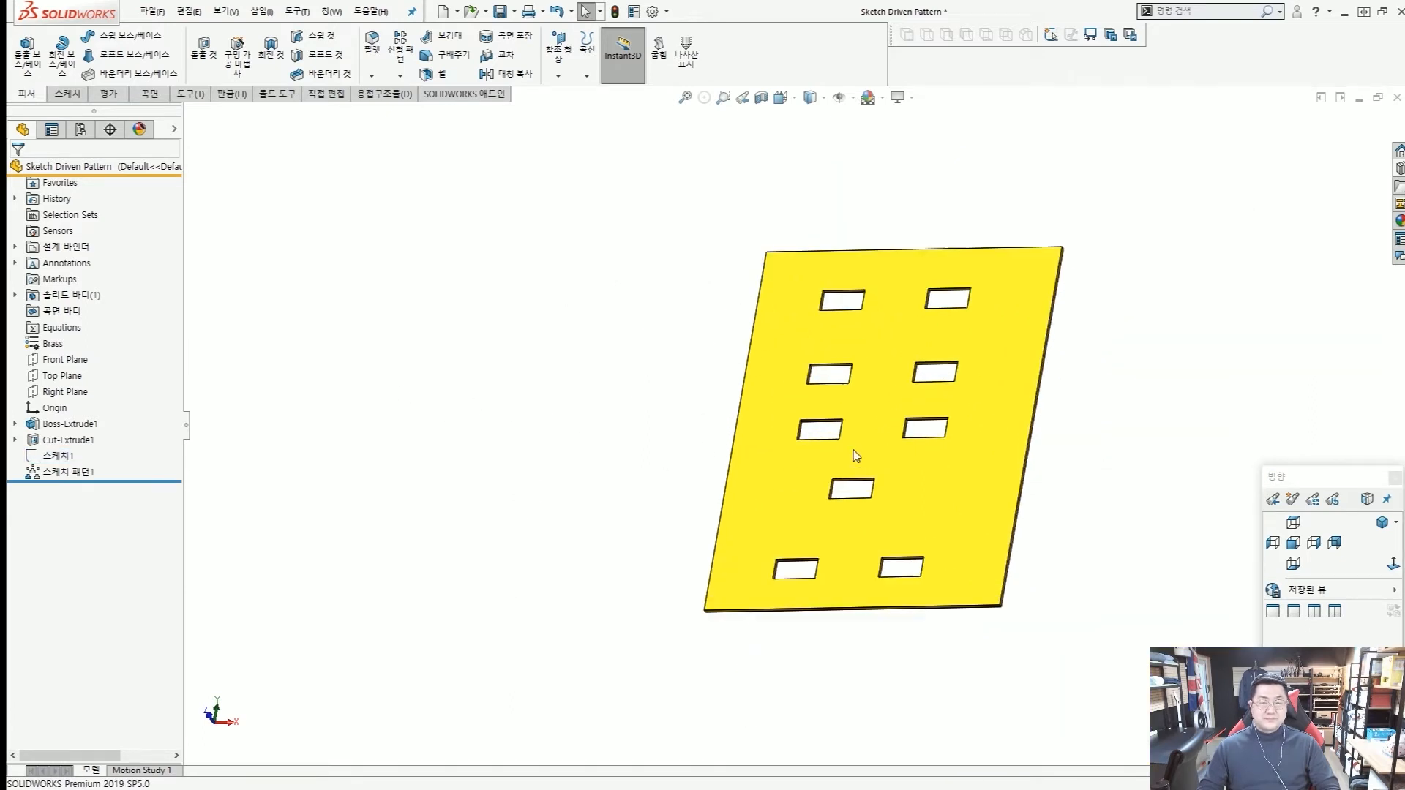
# Save the patterned plate in isometric view and close the part.
pyautogui.click(1383, 522)
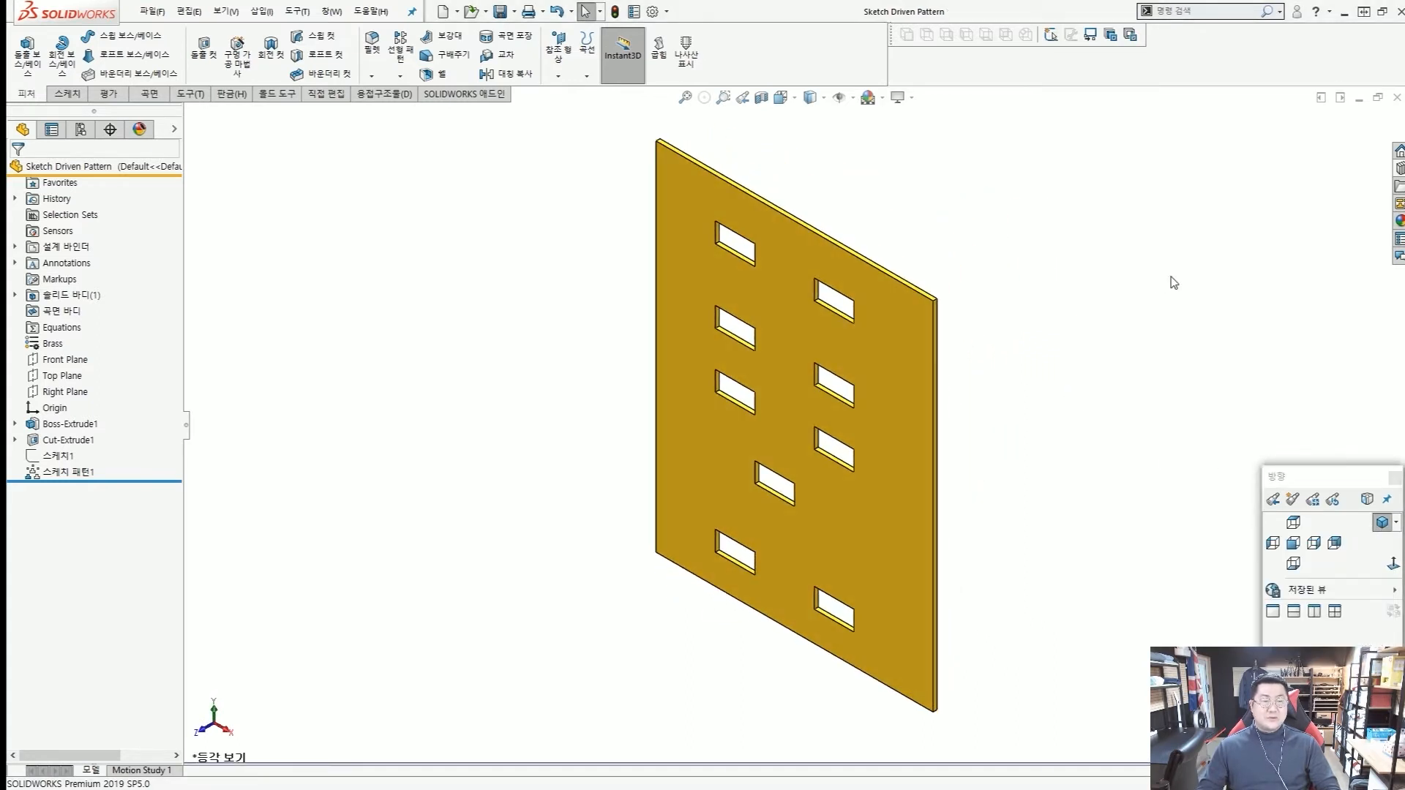
pyautogui.click(1397, 98)
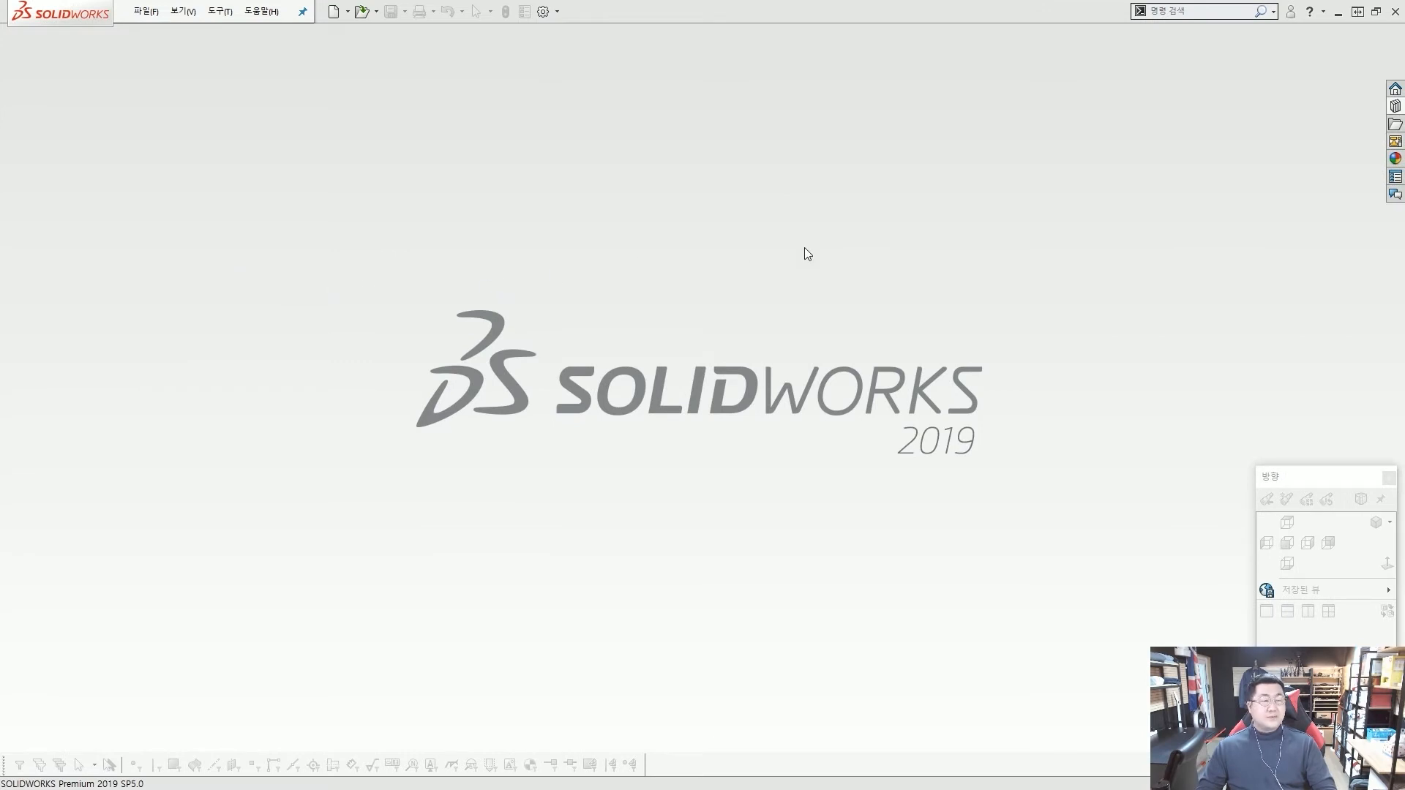
# Create a new part from the Part_MM training template.
pyautogui.click(334, 14)
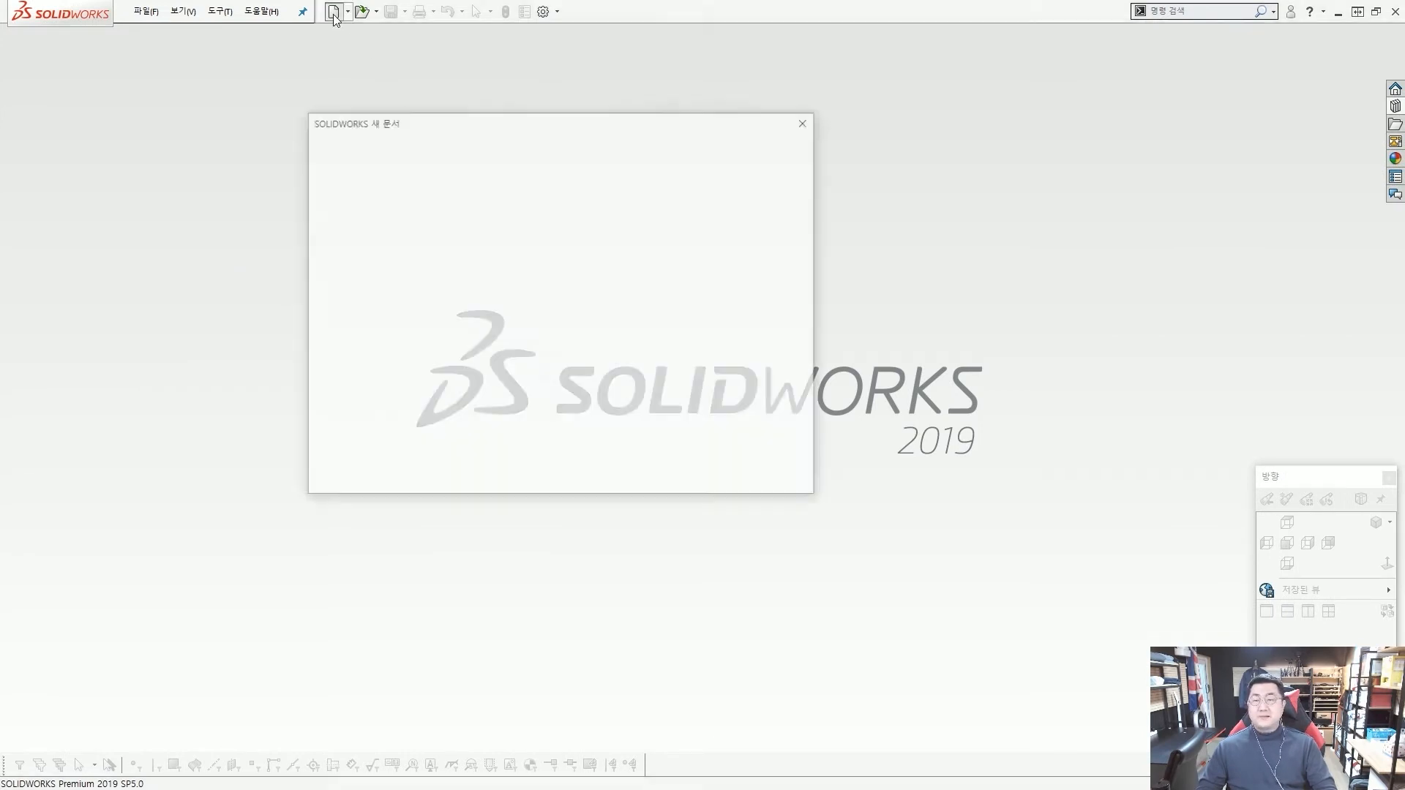
pyautogui.click(398, 176)
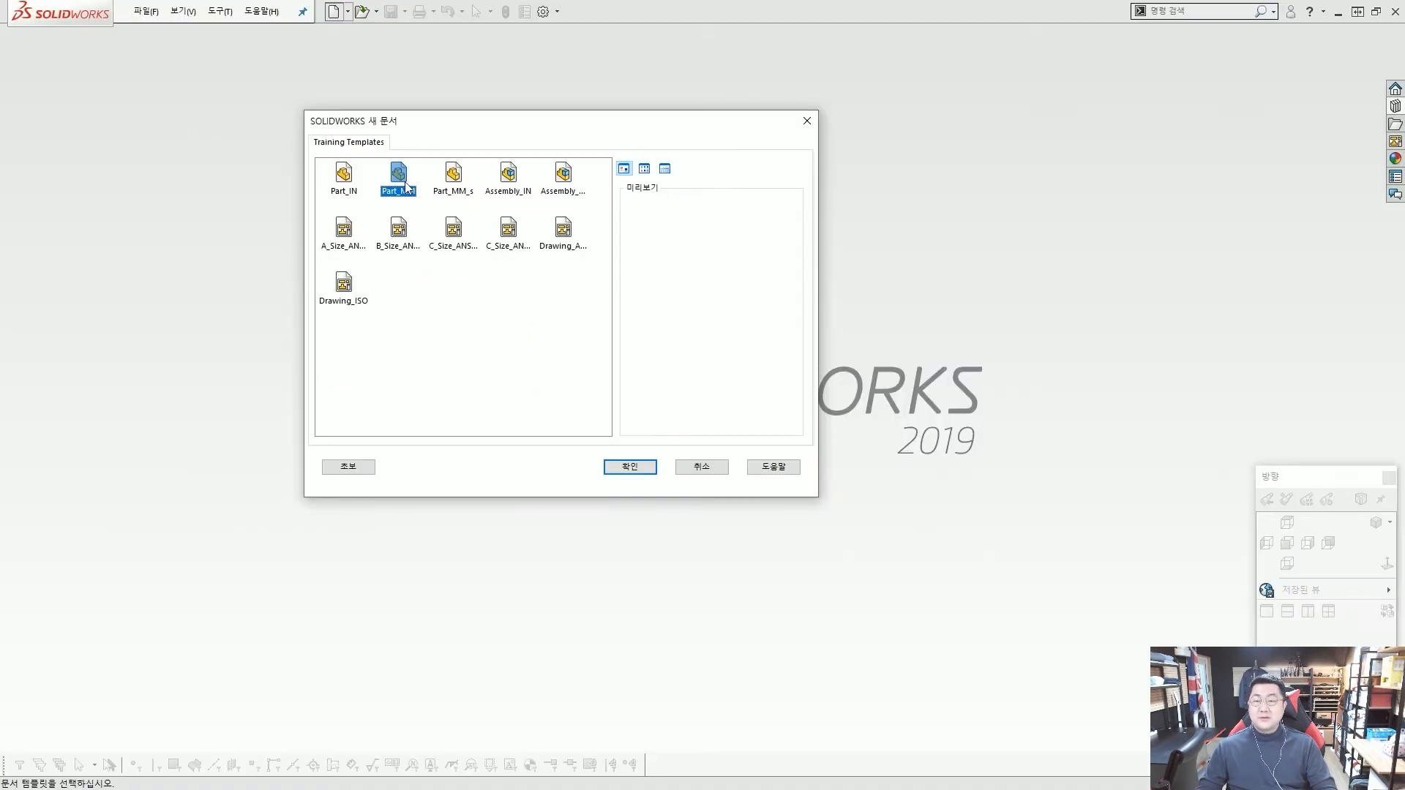
pyautogui.doubleClick(401, 181)
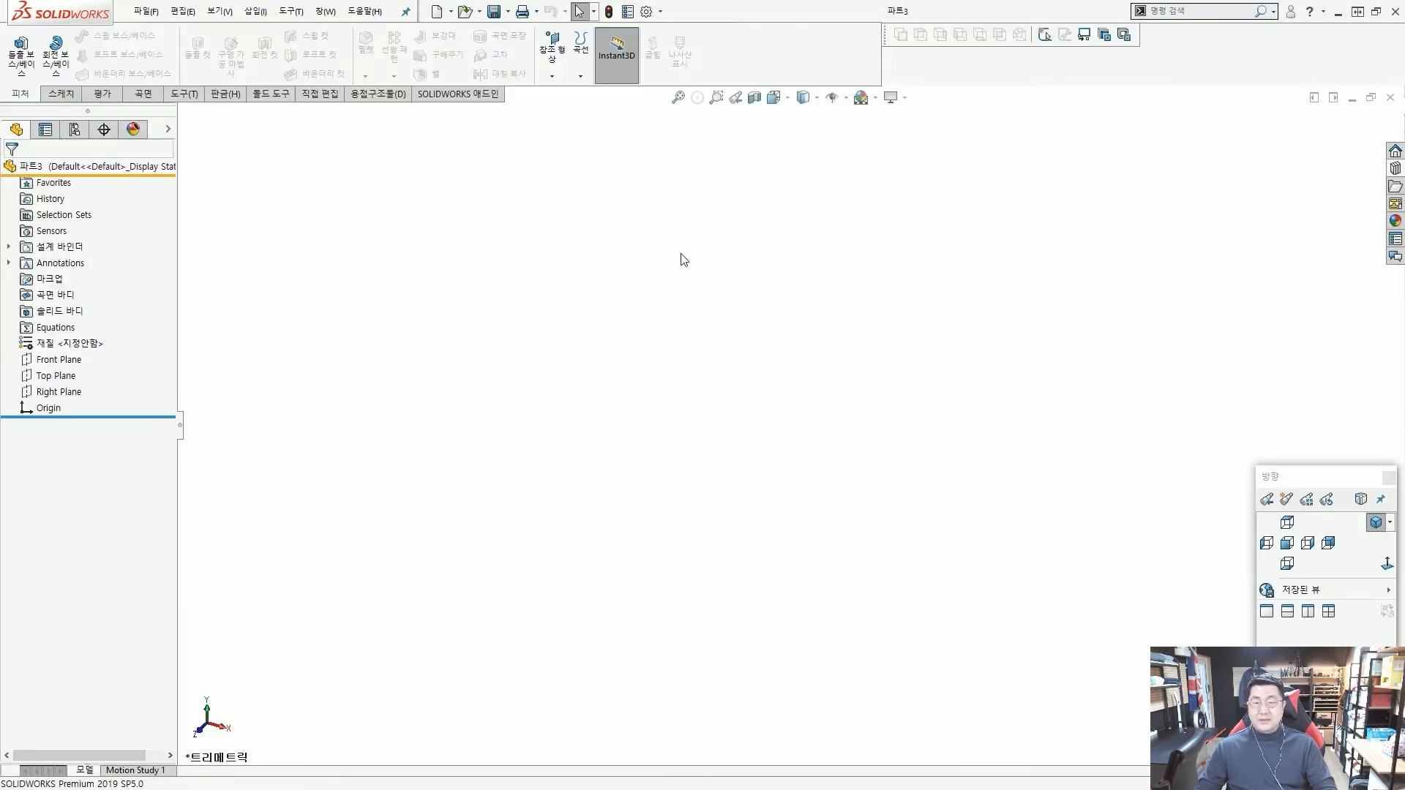
# Save the new part under the file name 5장 연습21.
pyautogui.hotkey('ctrl', 's')
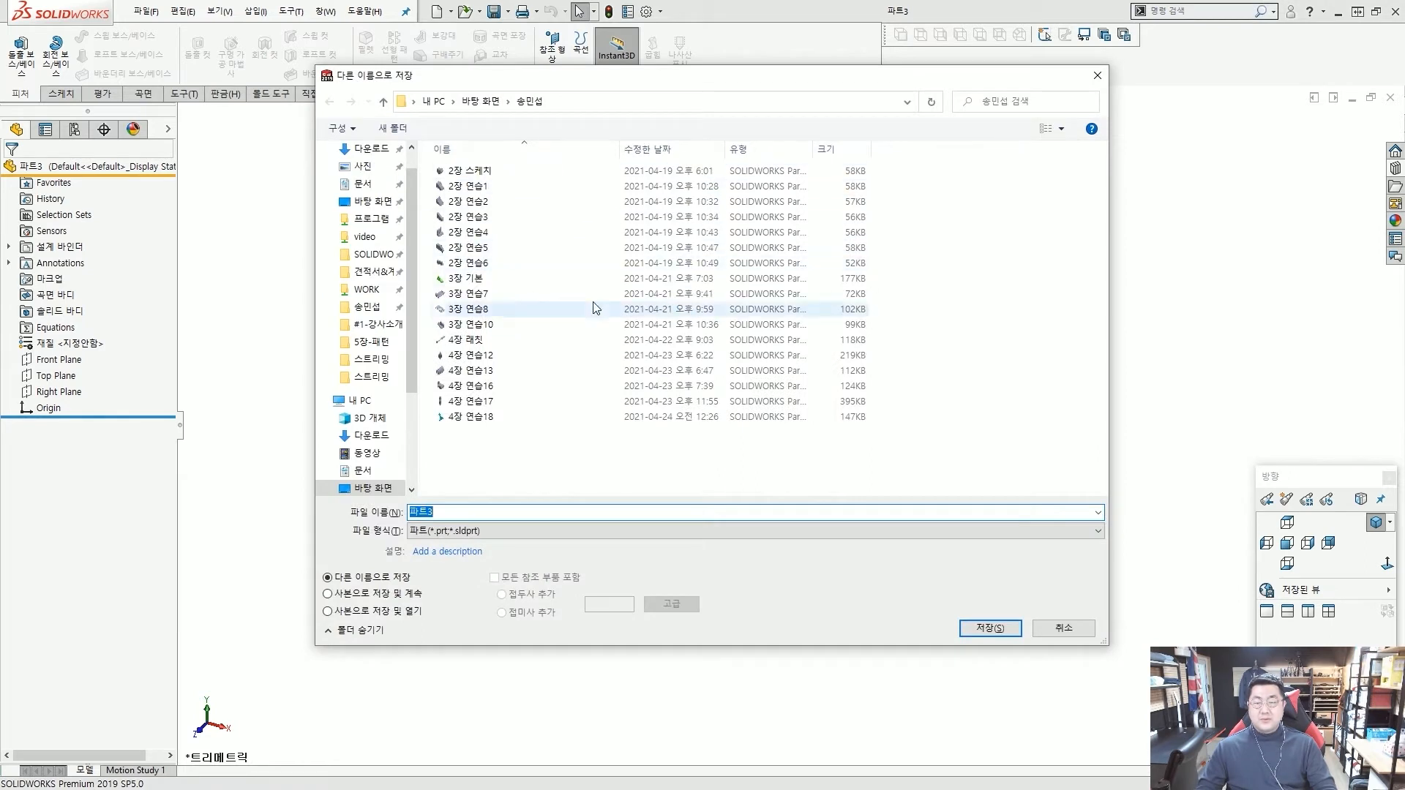
pyautogui.click(463, 513)
pyautogui.moveTo(466, 512); pyautogui.dragTo(404, 511)
pyautogui.write('S')
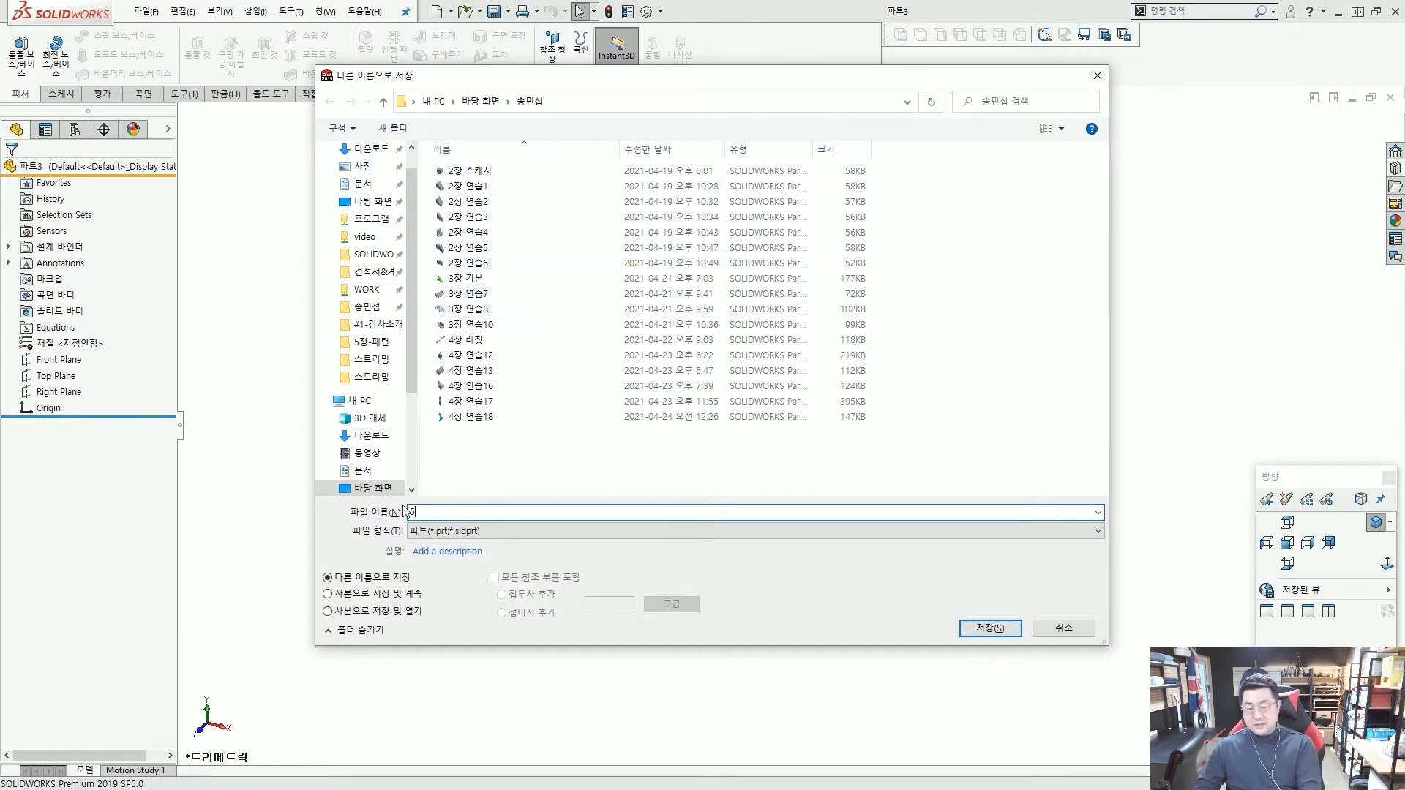
pyautogui.write('wkd dust')
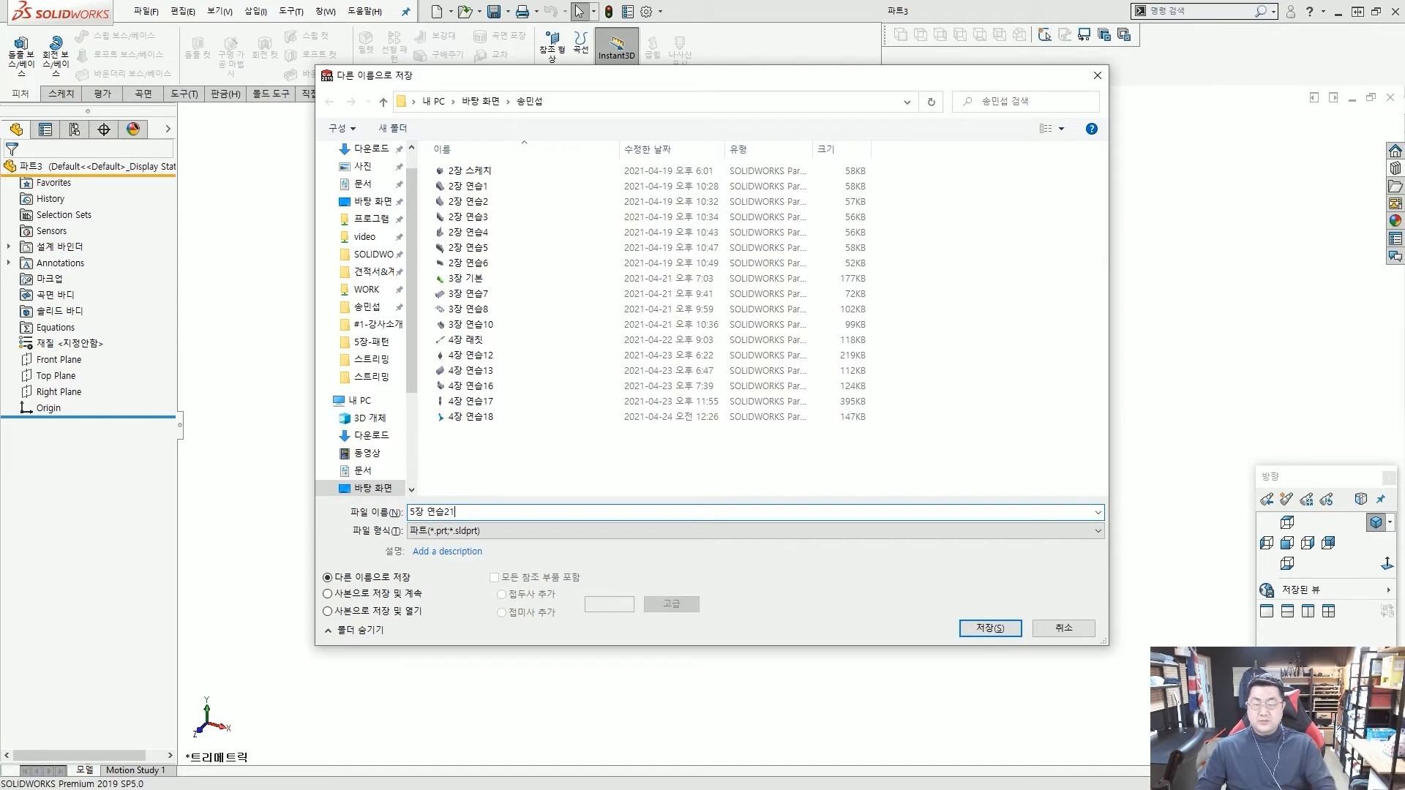
pyautogui.write('mq21')
pyautogui.click(990, 628)
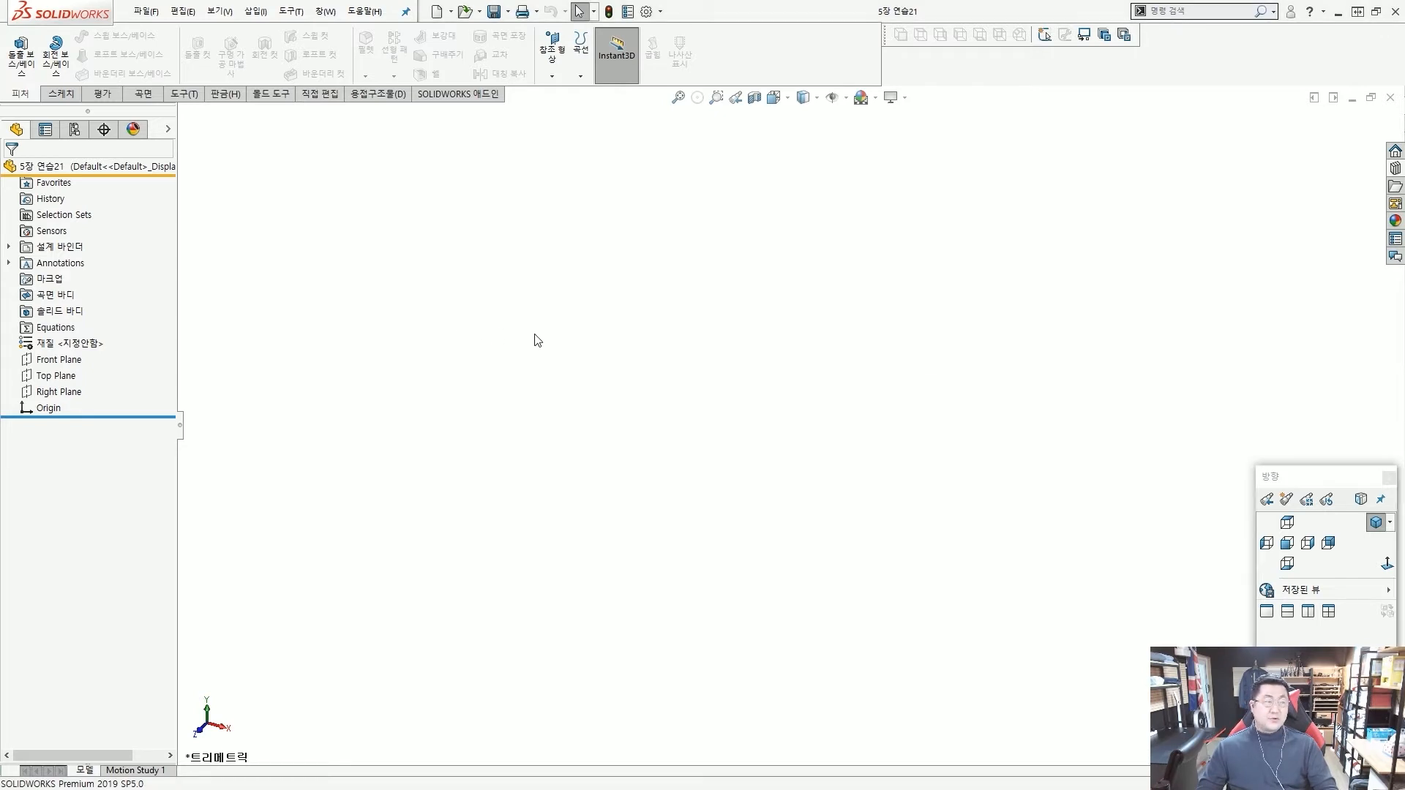
# Open a new sketch on the Front Plane.
pyautogui.click(58, 362)
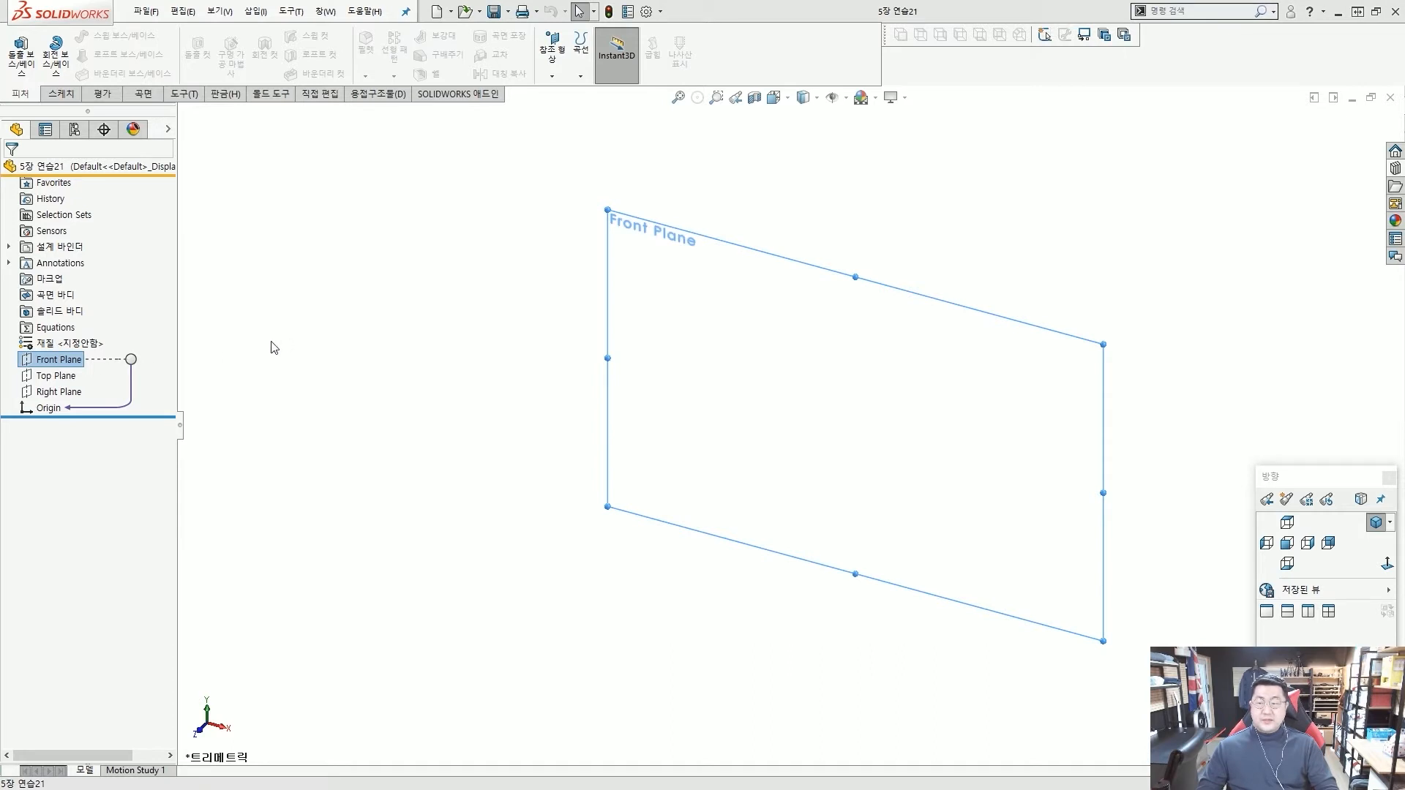
pyautogui.click(274, 347)
pyautogui.click(58, 359)
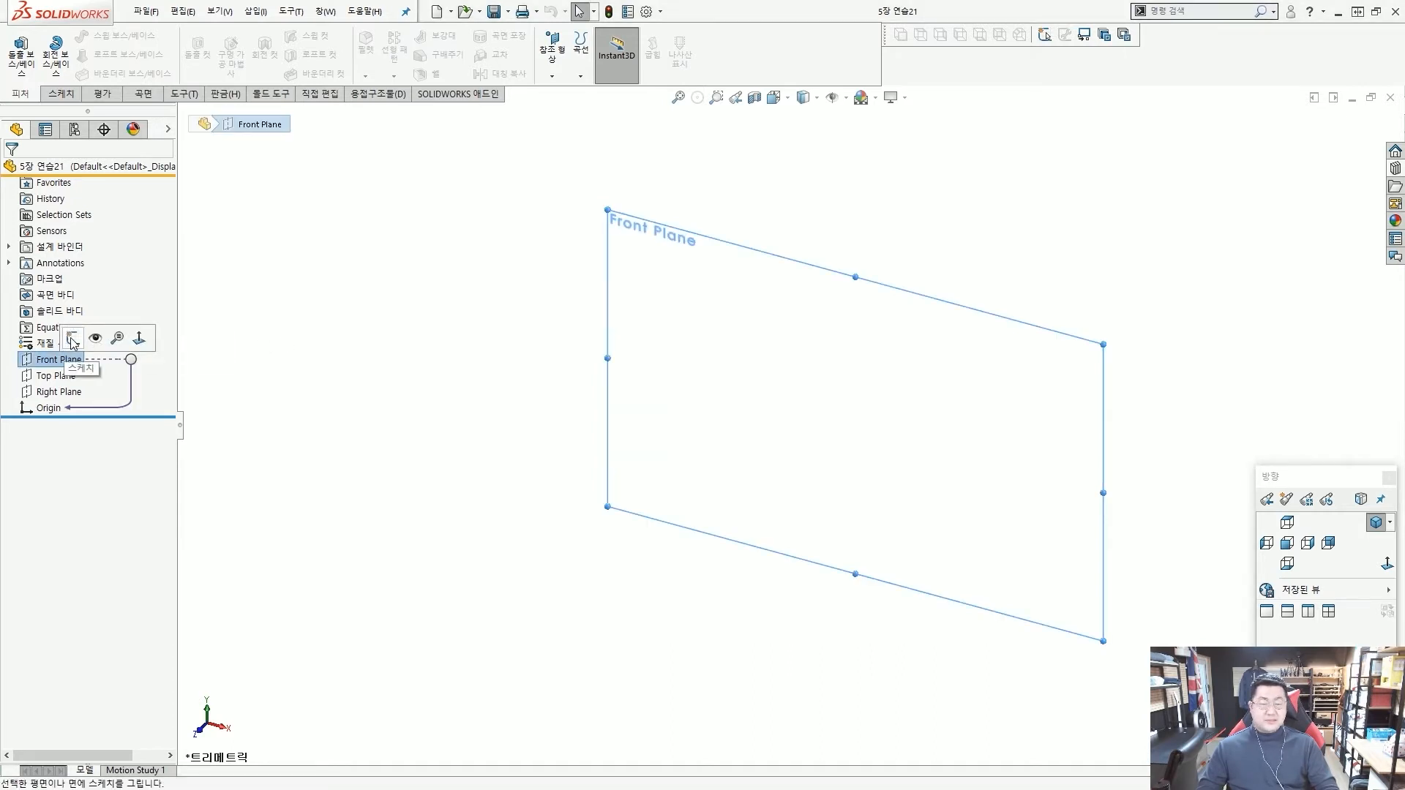
pyautogui.click(72, 339)
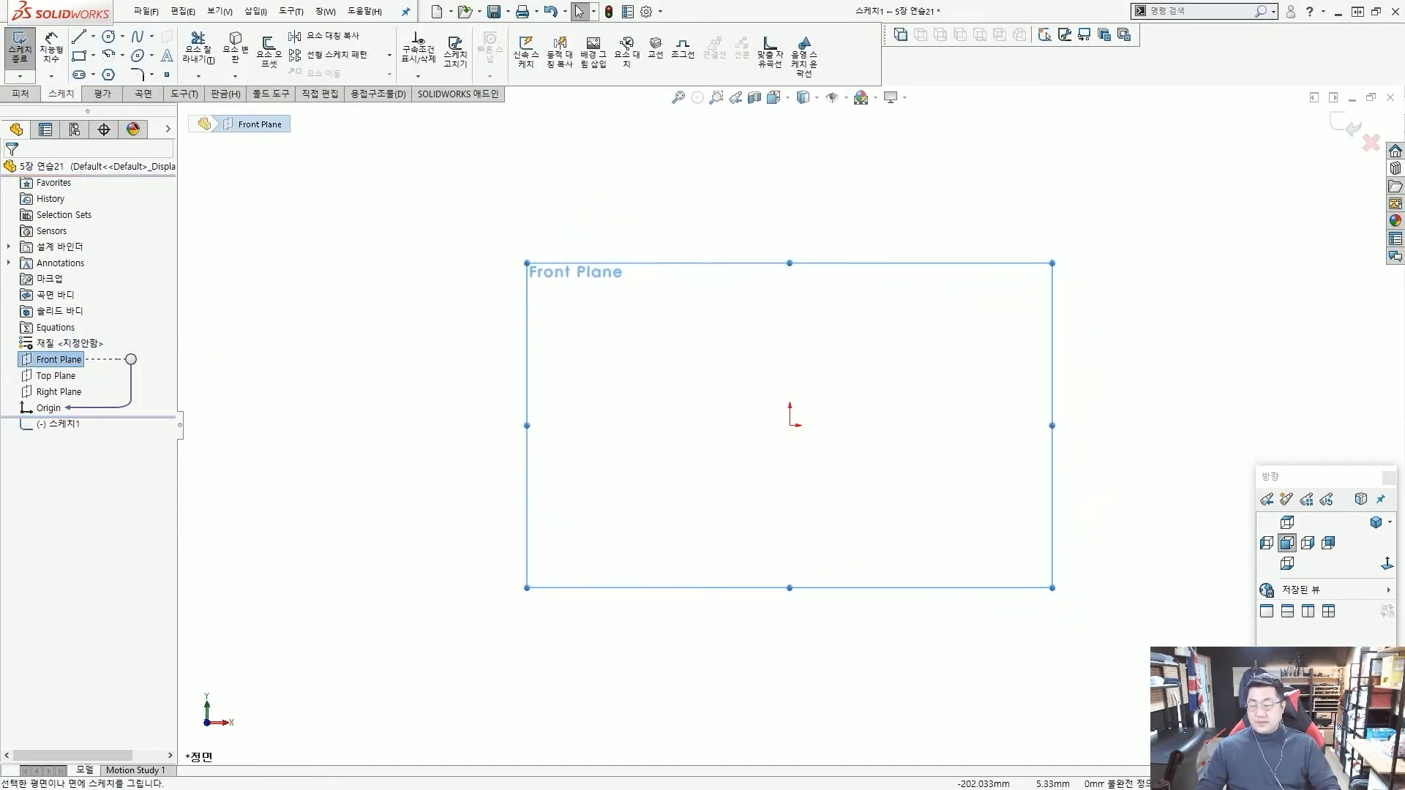
pyautogui.click(760, 329)
pyautogui.scroll(-3, 847, 406)
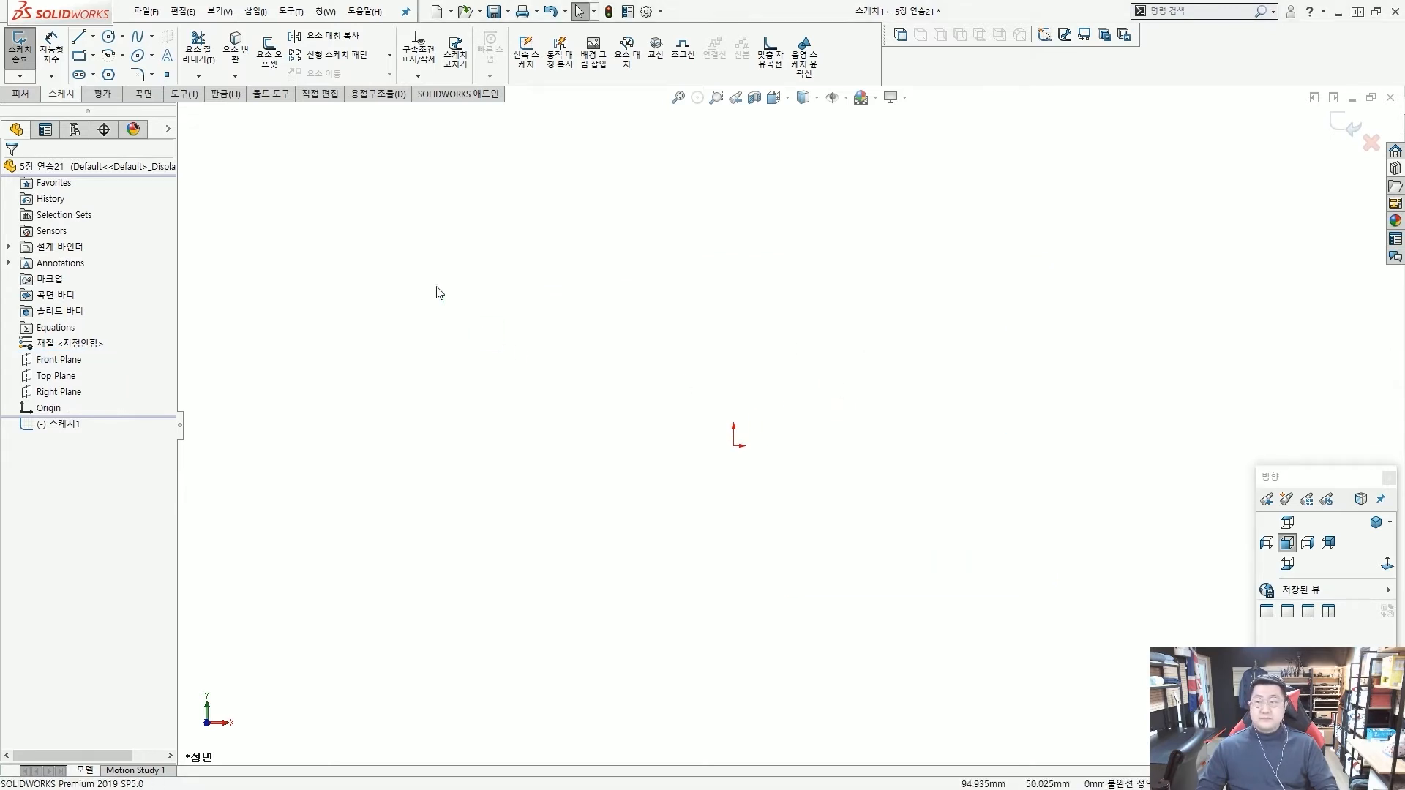
pyautogui.click(80, 57)
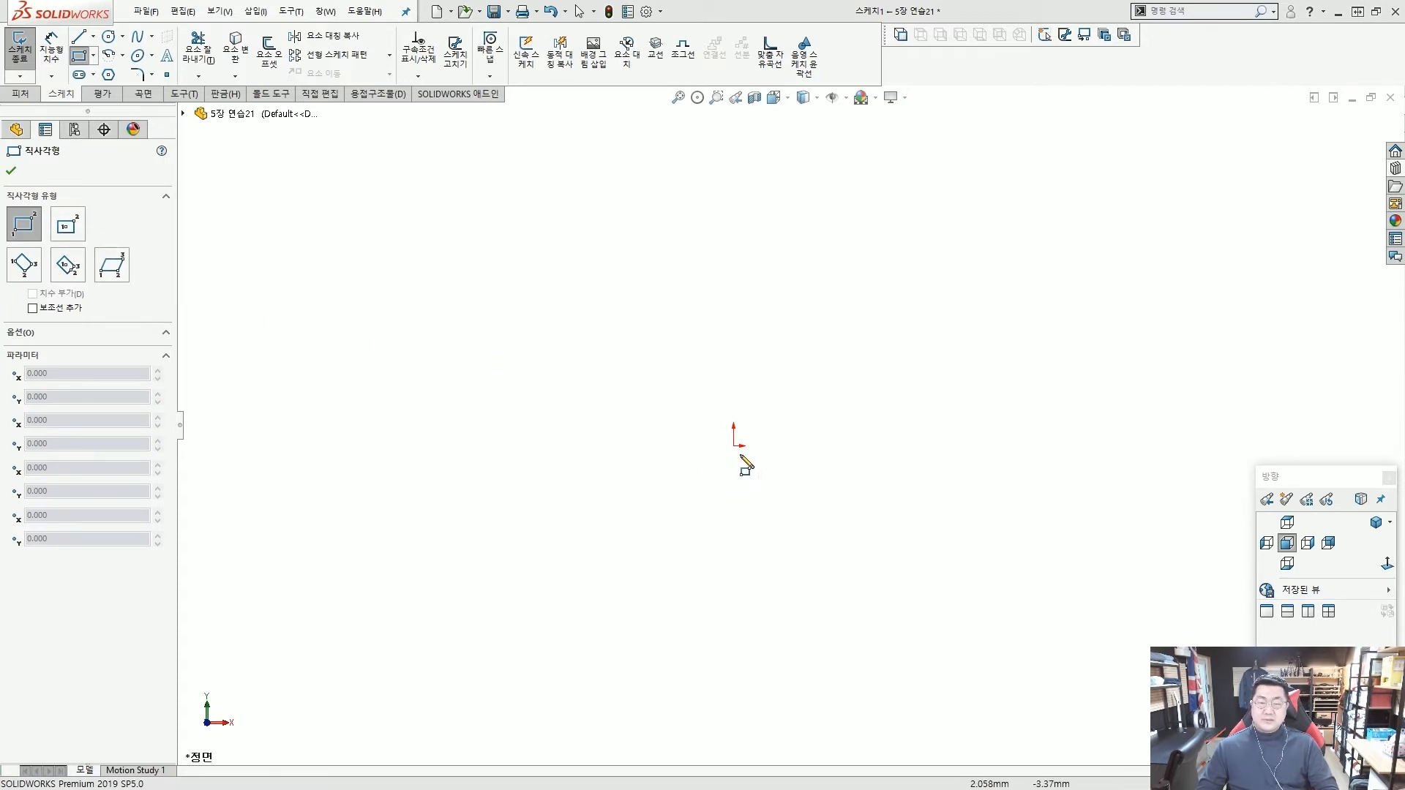
pyautogui.click(733, 446)
pyautogui.click(785, 471)
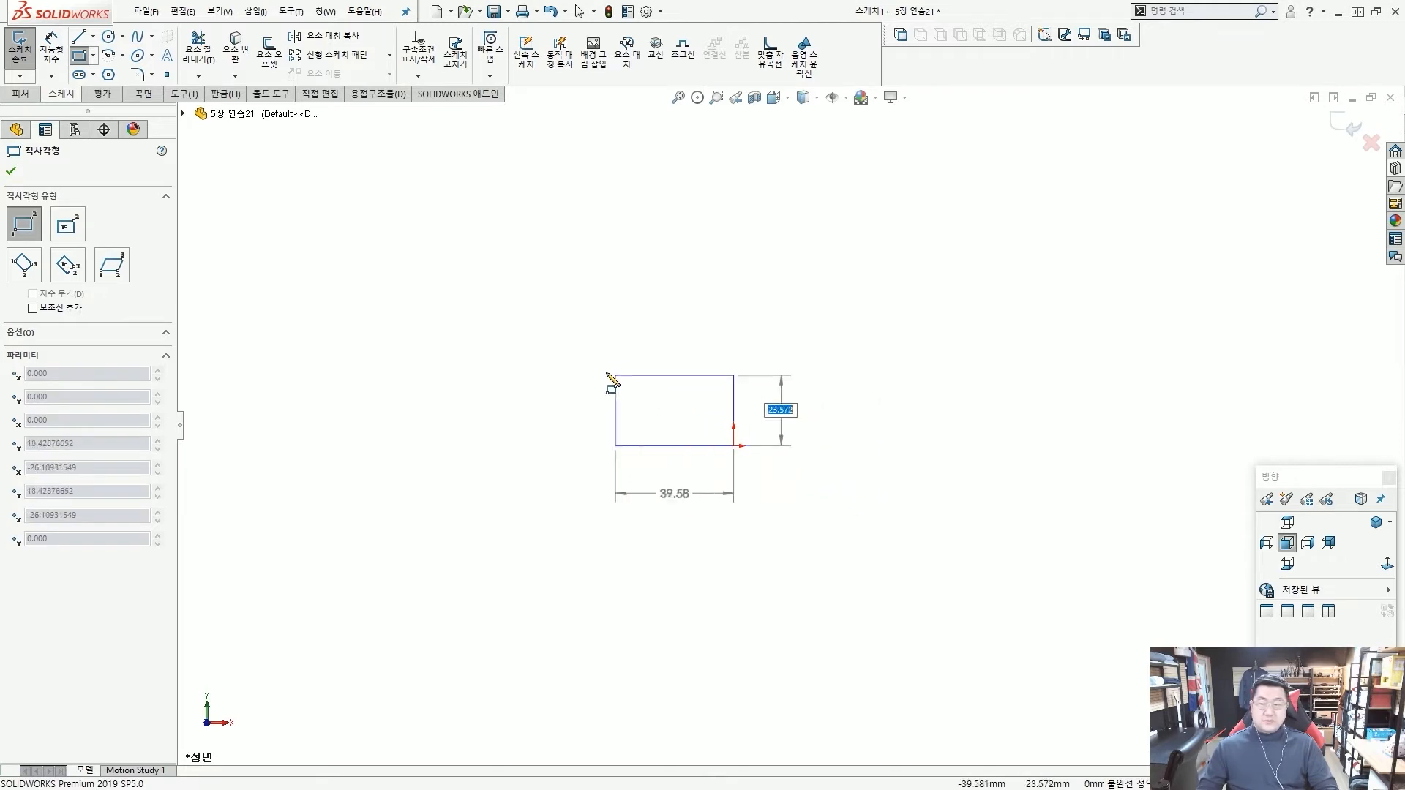
pyautogui.press('Escape')
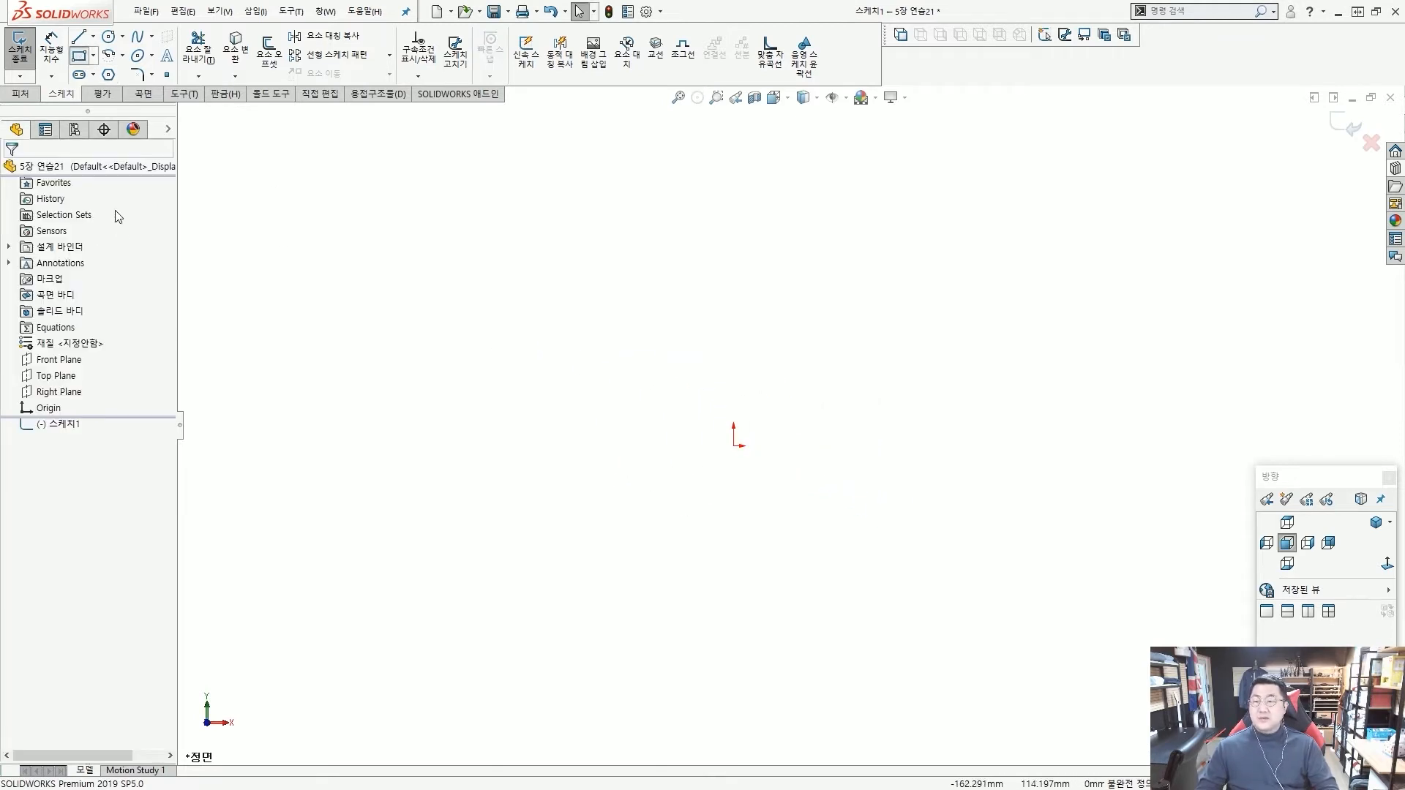
# Sketch a center rectangle on the origin, 20 mm high and 75 mm wide, and tidy the position of its height dimension.
pyautogui.click(79, 55)
pyautogui.click(67, 226)
pyautogui.hotkey('ctrl', '2')
pyautogui.keyDown('ctrl'); pyautogui.moveTo(45, 201); pyautogui.dragTo(92, 244); pyautogui.keyUp('ctrl')
pyautogui.keyDown('ctrl'); pyautogui.keyDown('shift'); pyautogui.moveTo(209, 235); pyautogui.dragTo(127, 223); pyautogui.keyUp('shift'); pyautogui.keyUp('ctrl')
pyautogui.keyDown('ctrl'); pyautogui.moveTo(24, 308); pyautogui.dragTo(96, 327); pyautogui.keyUp('ctrl')
pyautogui.keyDown('ctrl'); pyautogui.keyDown('shift'); pyautogui.moveTo(269, 323); pyautogui.dragTo(178, 316); pyautogui.keyUp('shift'); pyautogui.keyUp('ctrl')
pyautogui.press('Escape')
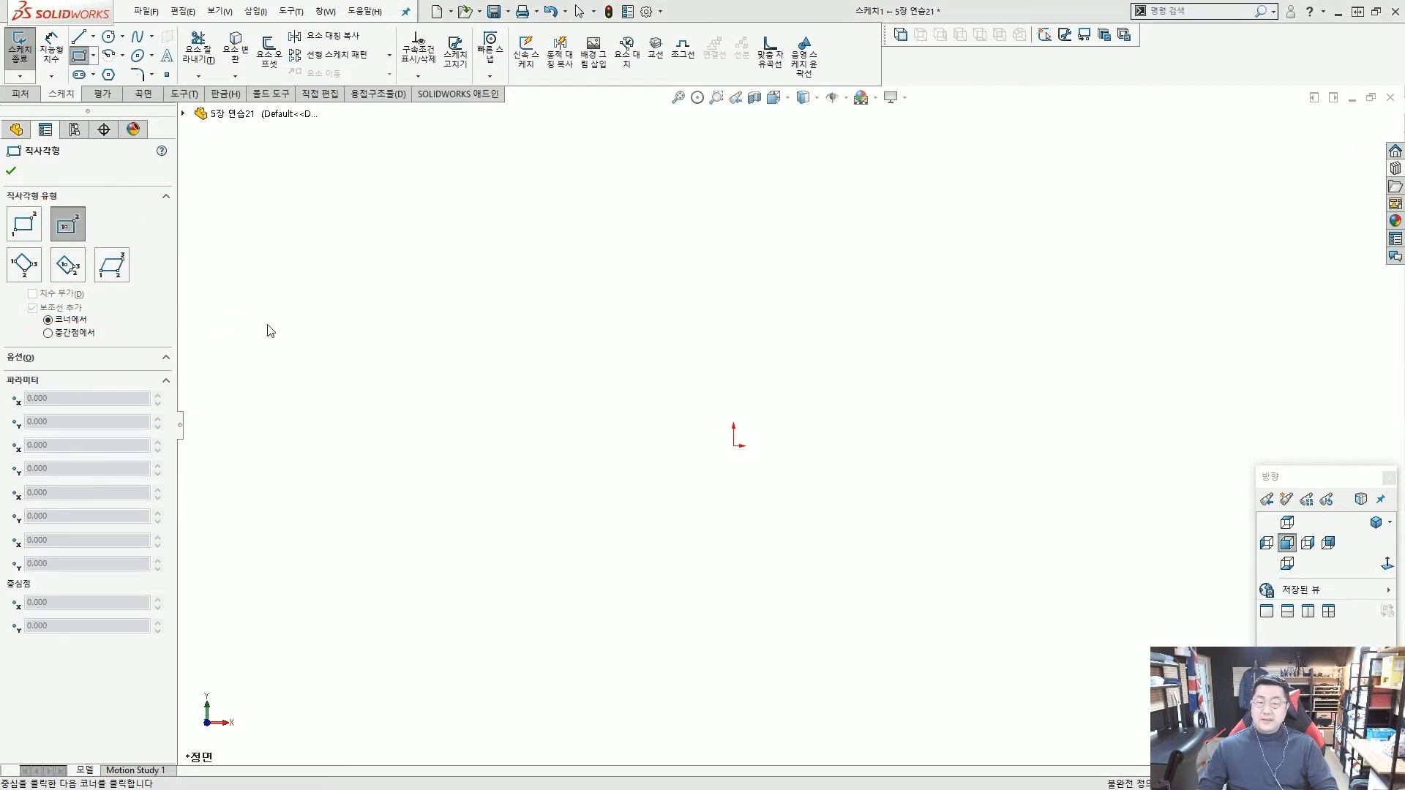
pyautogui.click(734, 446)
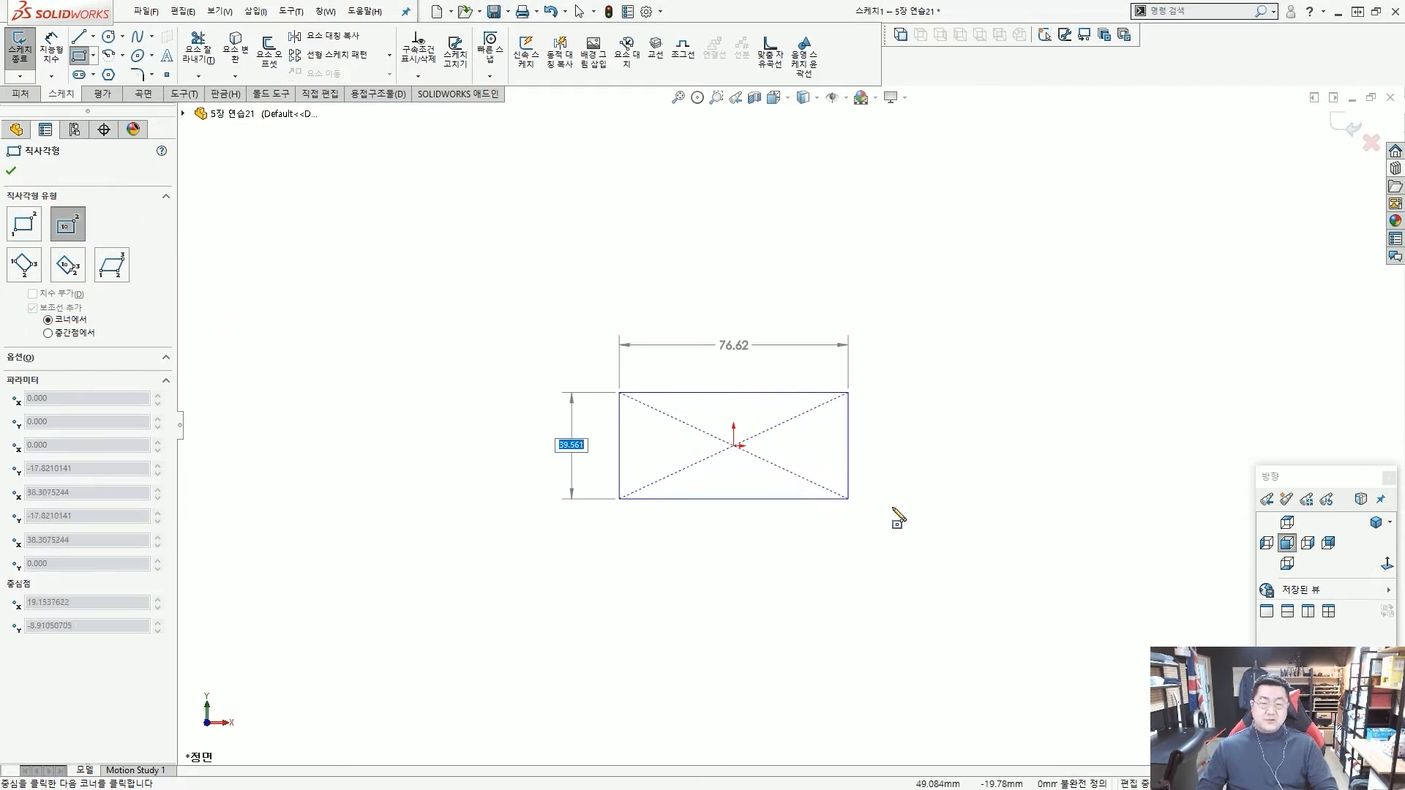
pyautogui.click(929, 500)
pyautogui.write('20')
pyautogui.press('Tab')
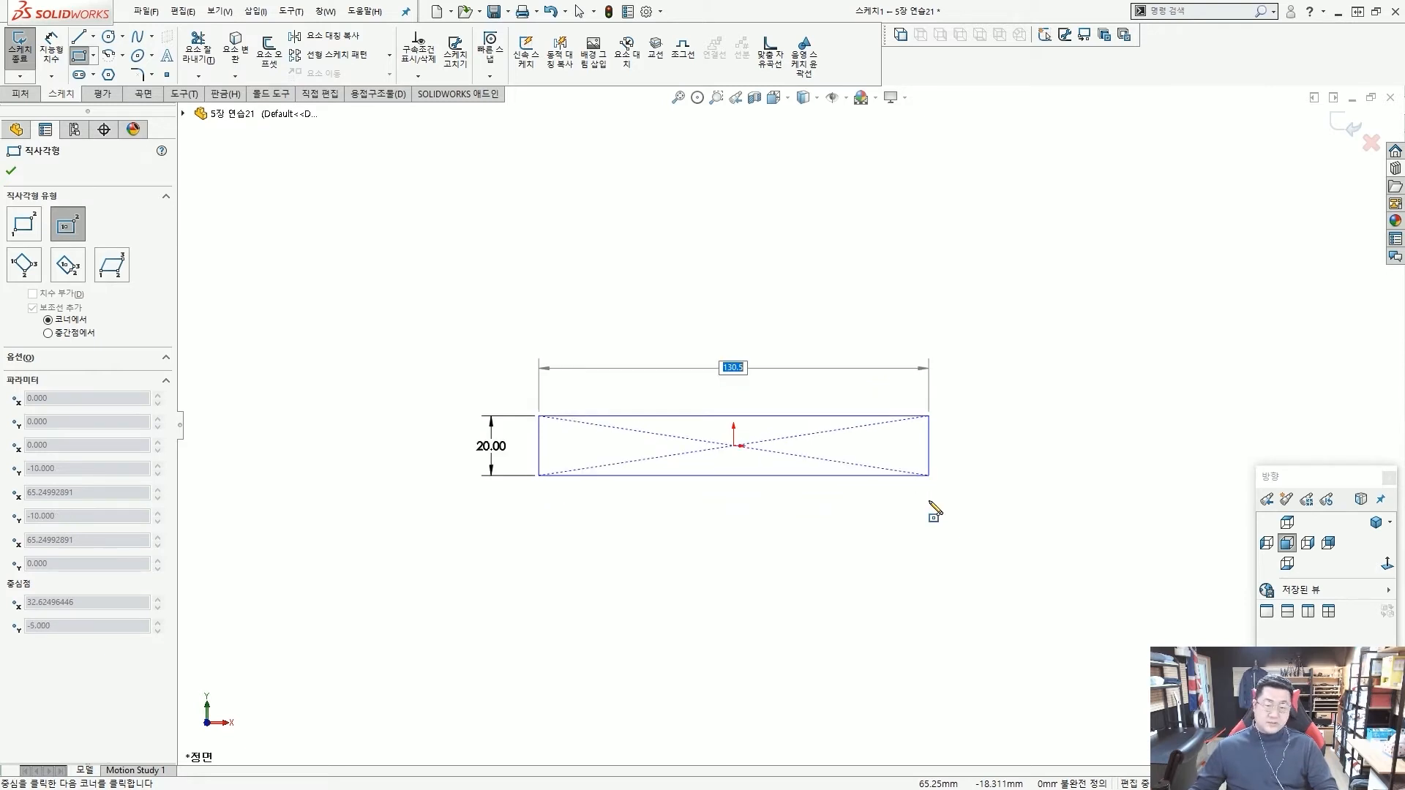
pyautogui.write('75')
pyautogui.press('Return')
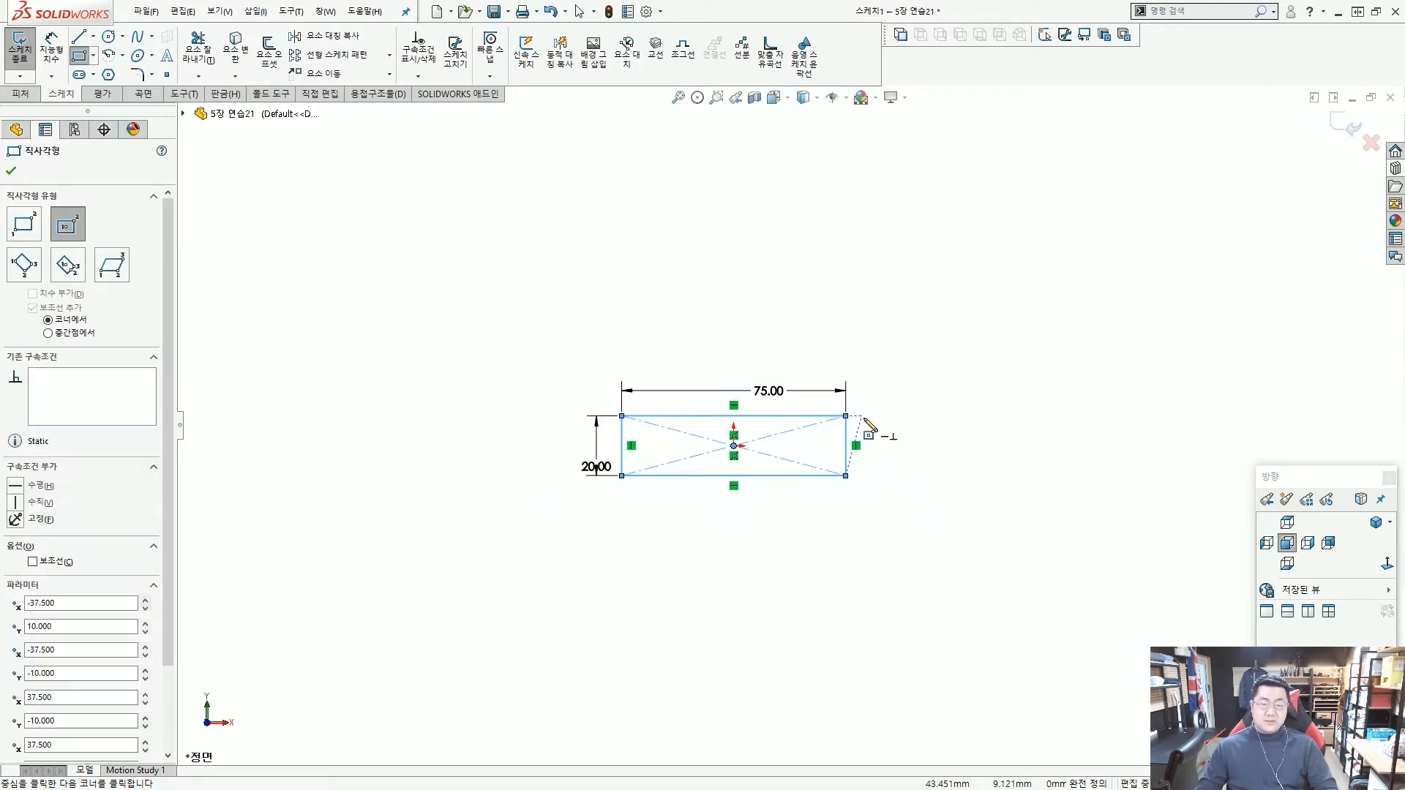
pyautogui.press('Escape')
pyautogui.moveTo(585, 462); pyautogui.dragTo(582, 449)
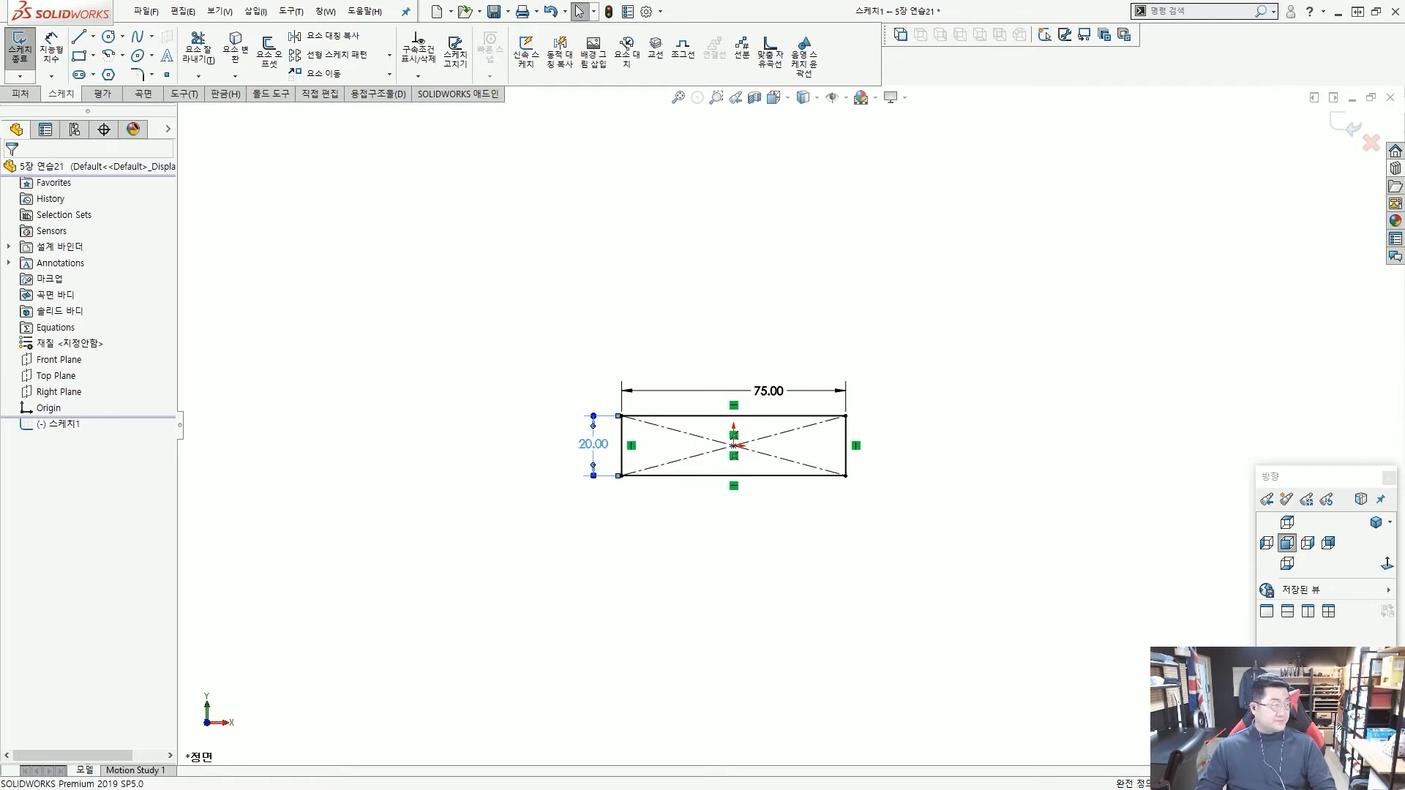
# Extrude the rectangle sketch as a boss to a depth of 380 mm, using the Mid Plane end condition.
pyautogui.click(19, 94)
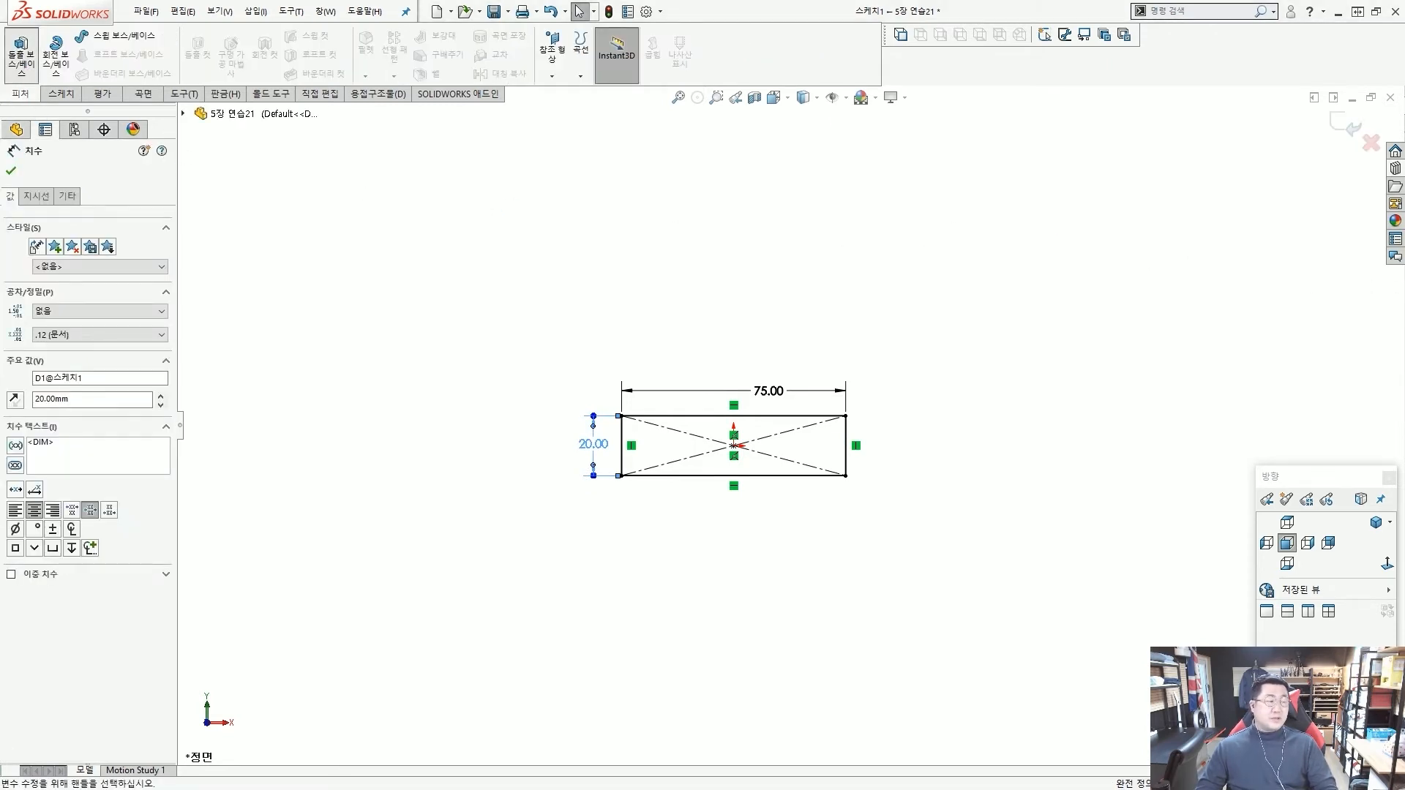
pyautogui.click(21, 53)
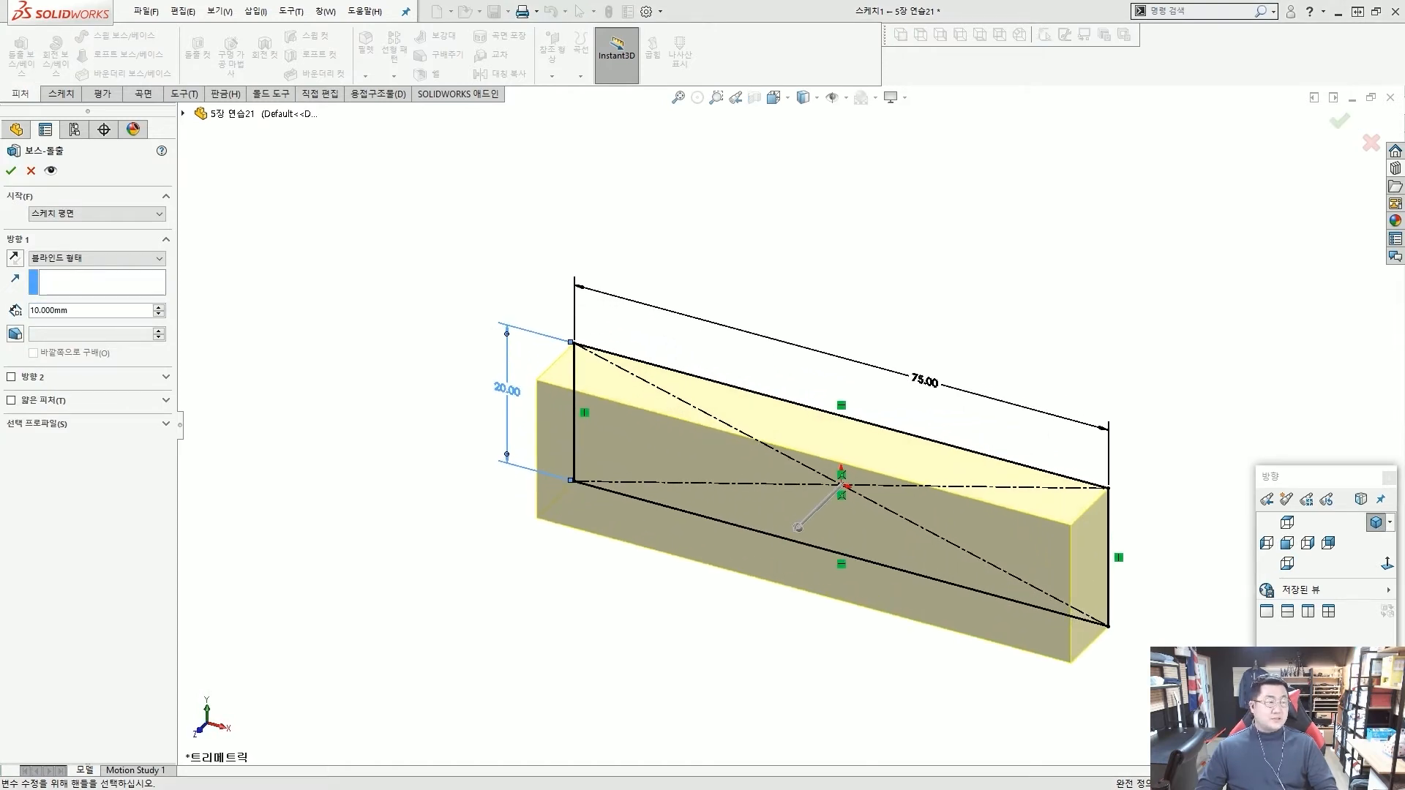
pyautogui.click(117, 313)
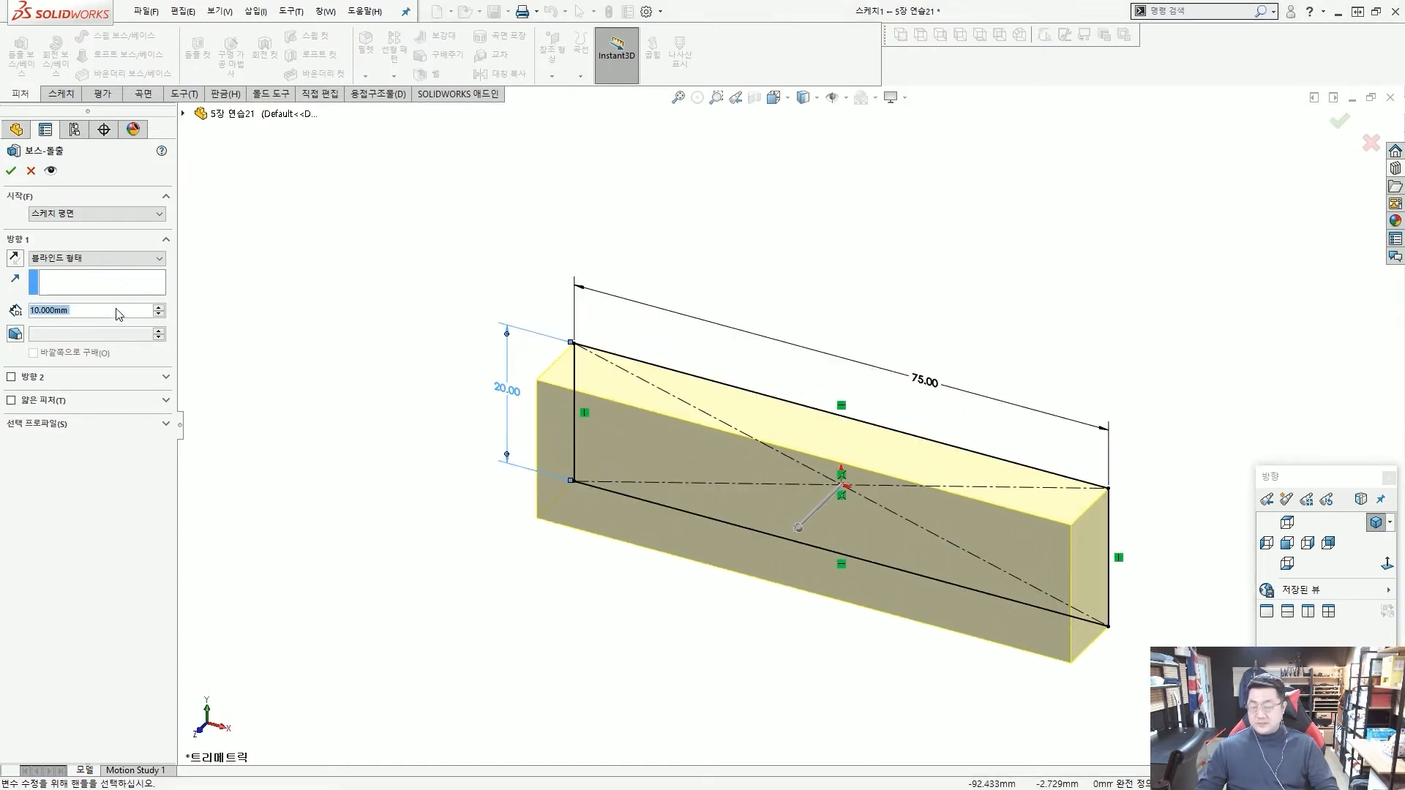
pyautogui.write('380')
pyautogui.press('Return')
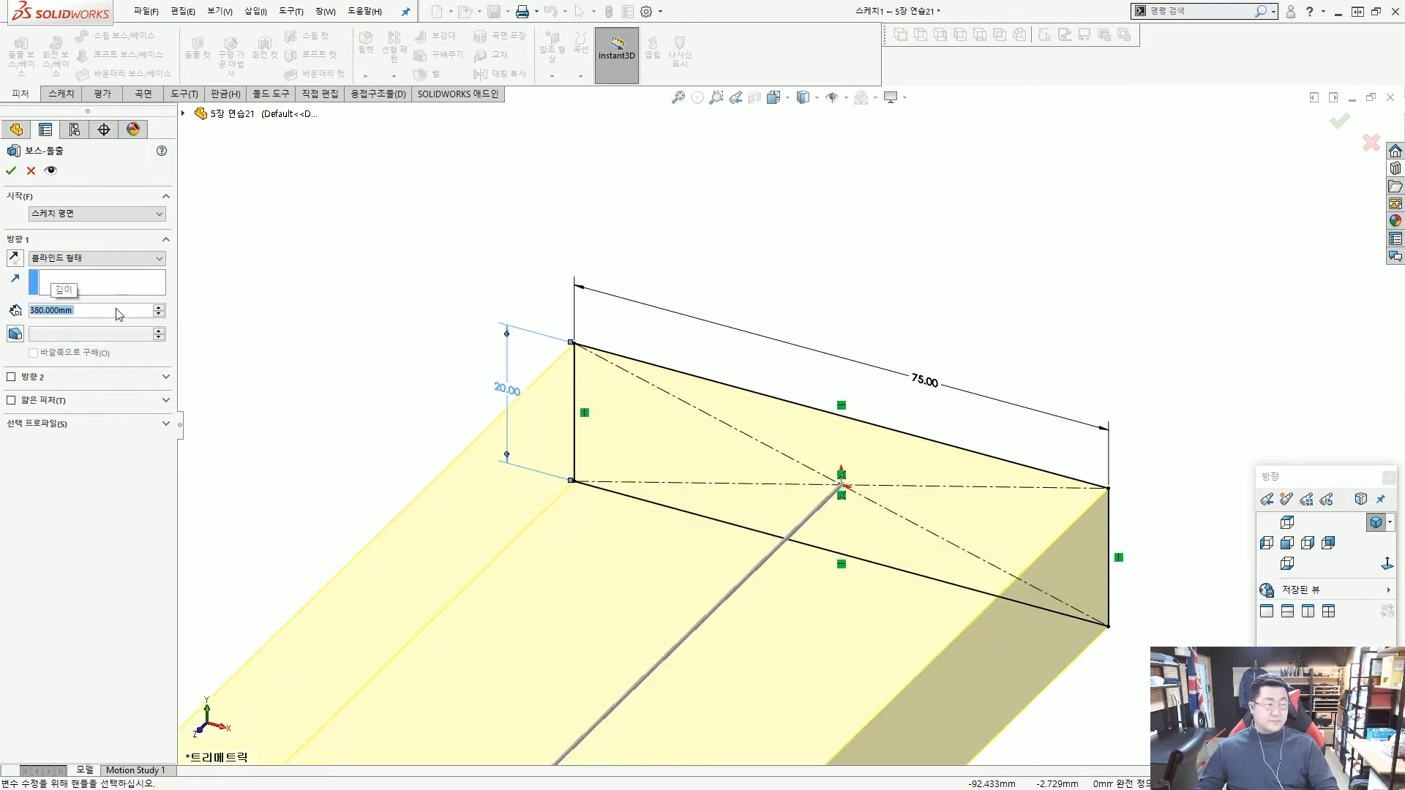
pyautogui.scroll(10, 749, 317)
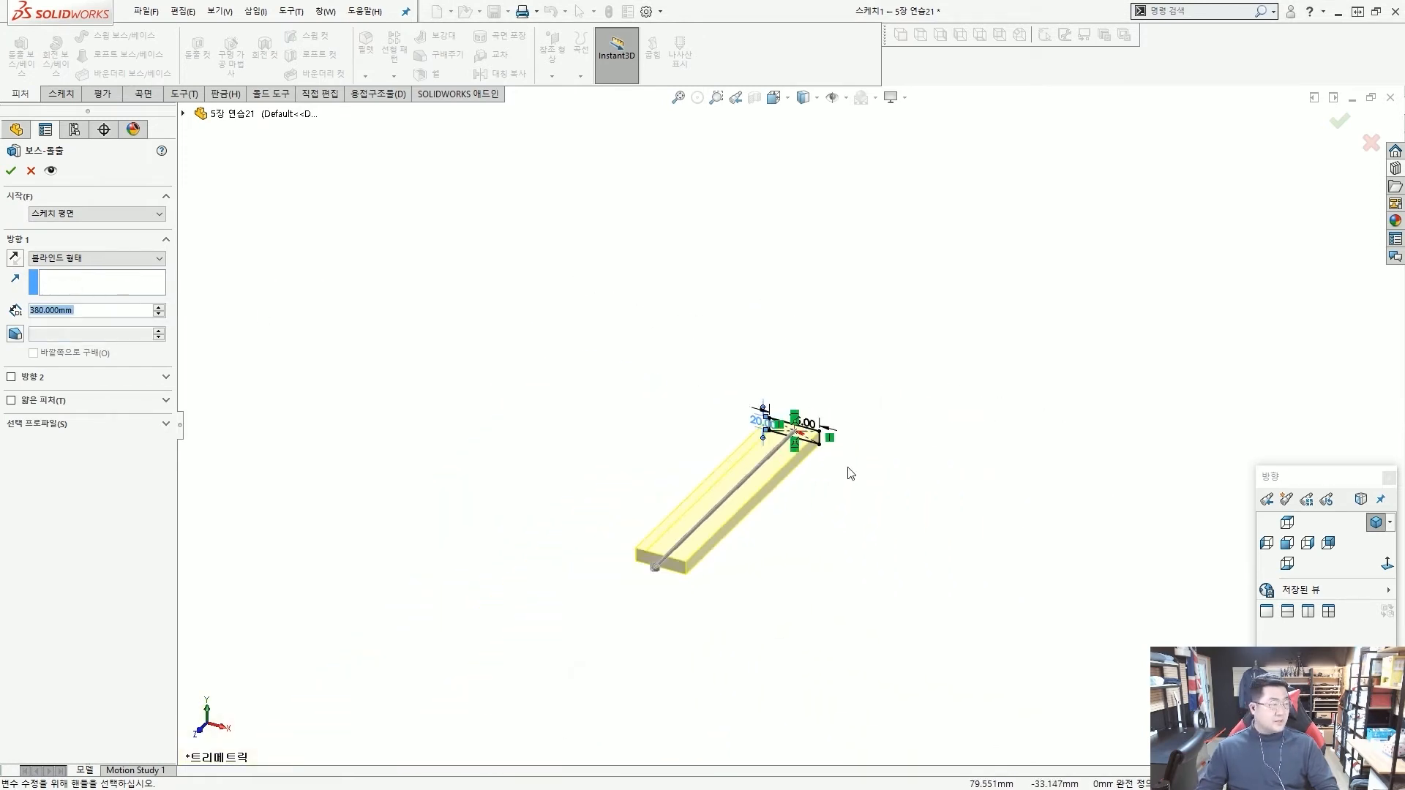
pyautogui.scroll(-1, 841, 471)
pyautogui.click(120, 257)
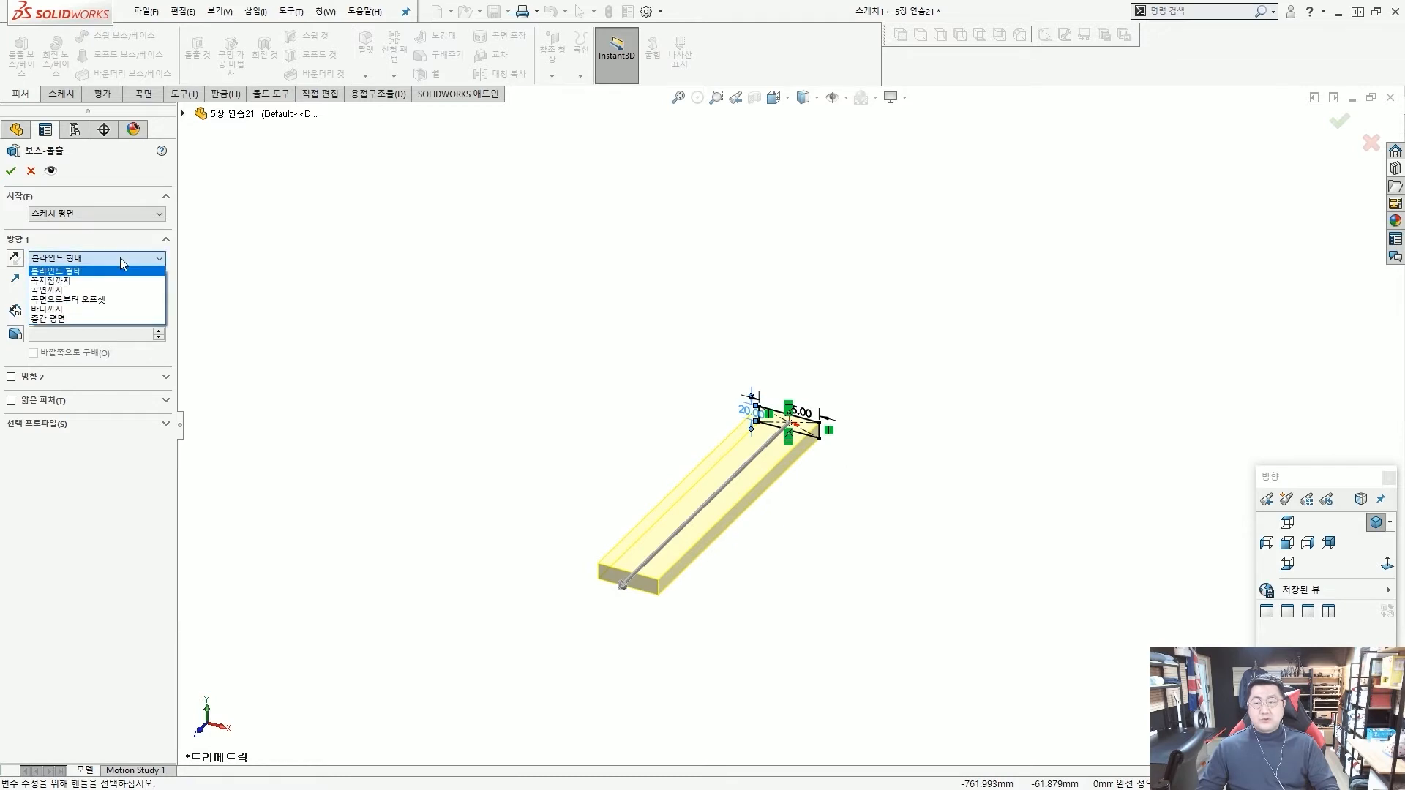
pyautogui.click(110, 318)
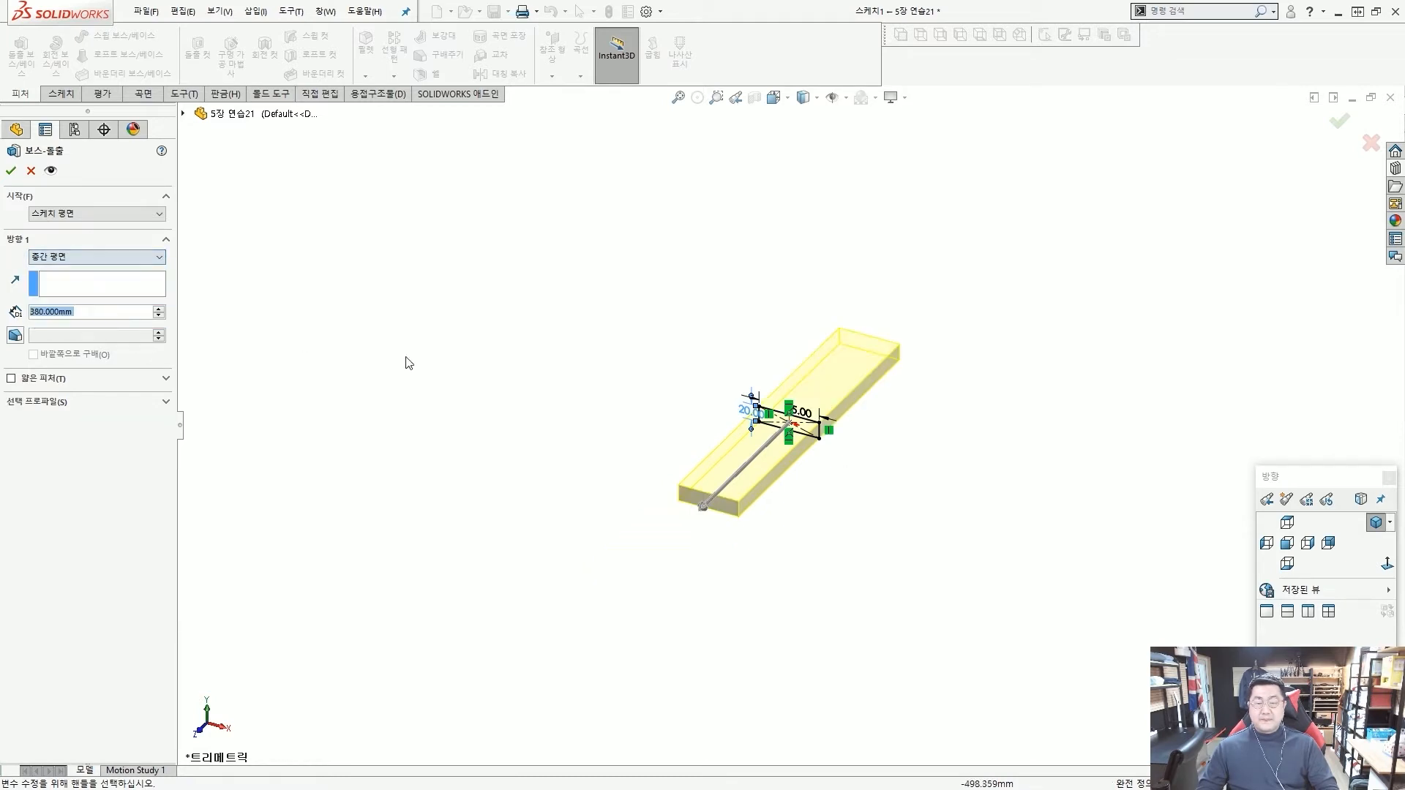
pyautogui.scroll(-2, 792, 445)
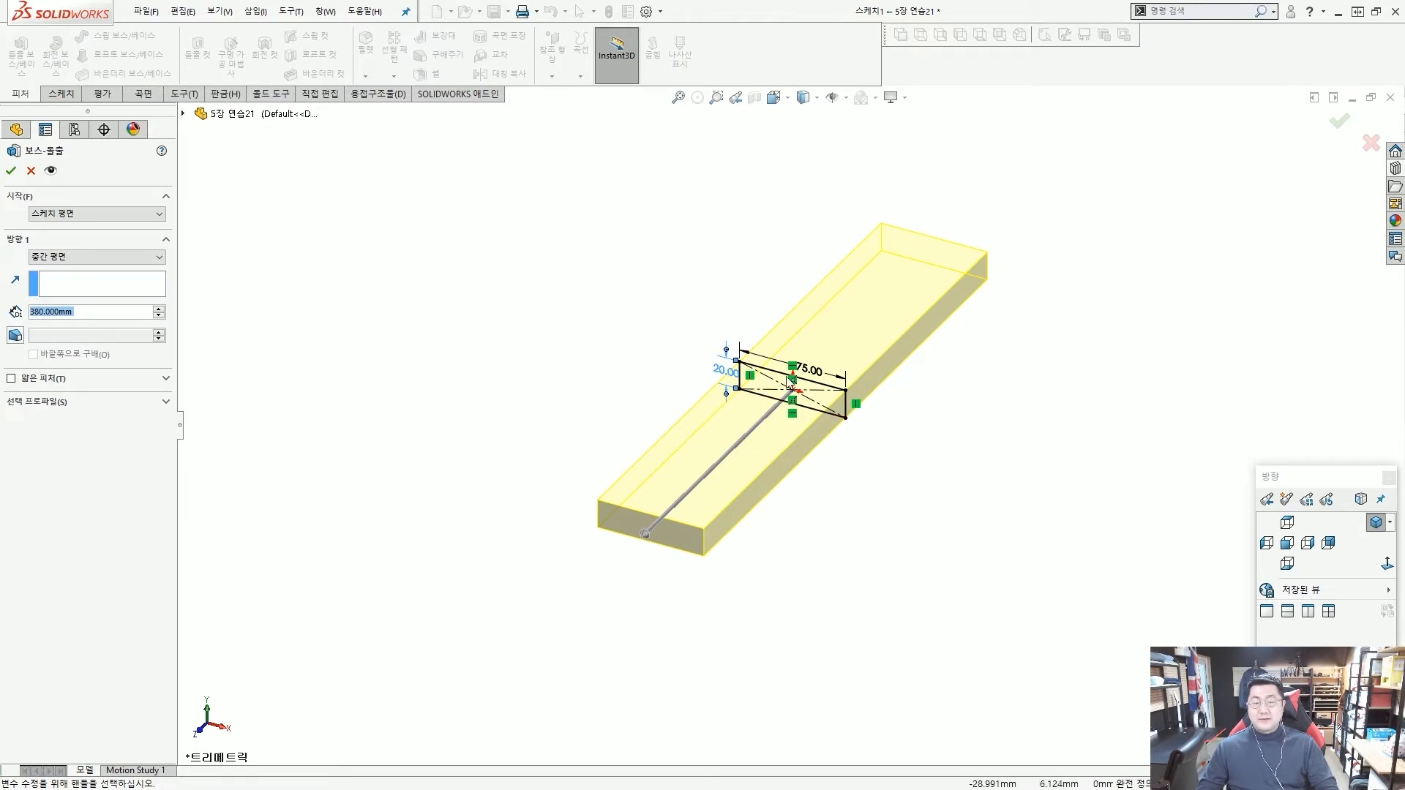
pyautogui.scroll(-1, 535, 365)
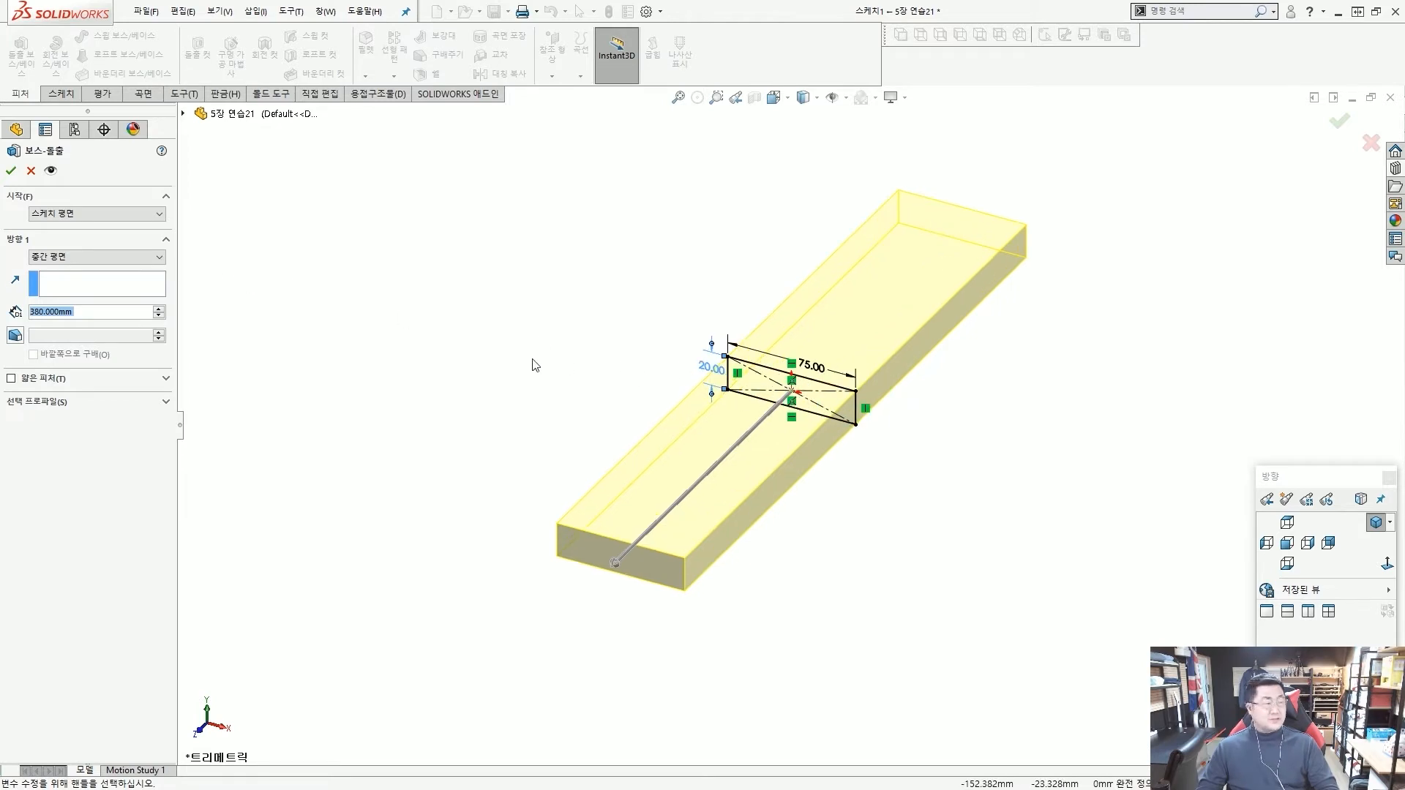
pyautogui.click(11, 171)
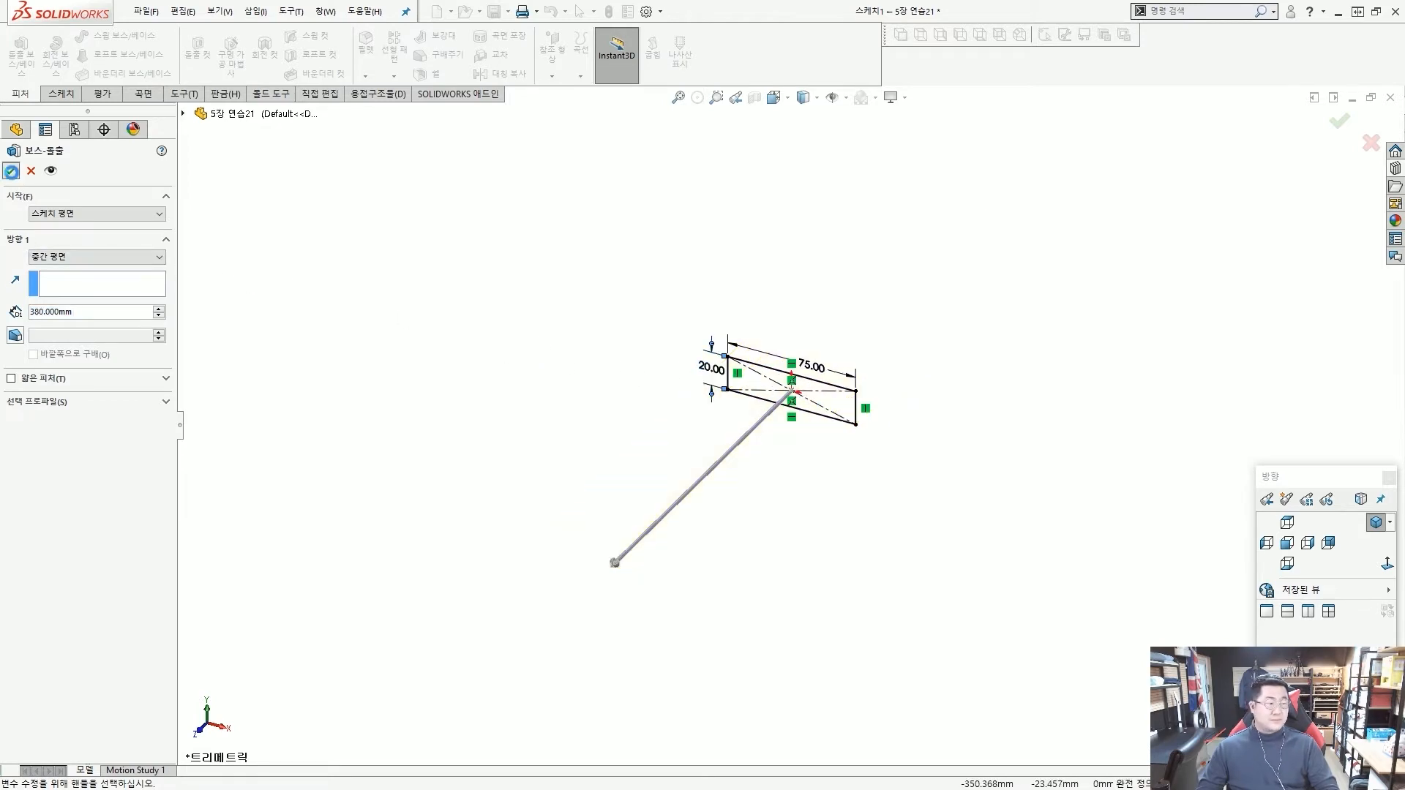
pyautogui.moveTo(1127, 420); pyautogui.dragTo(1076, 509, button='middle')
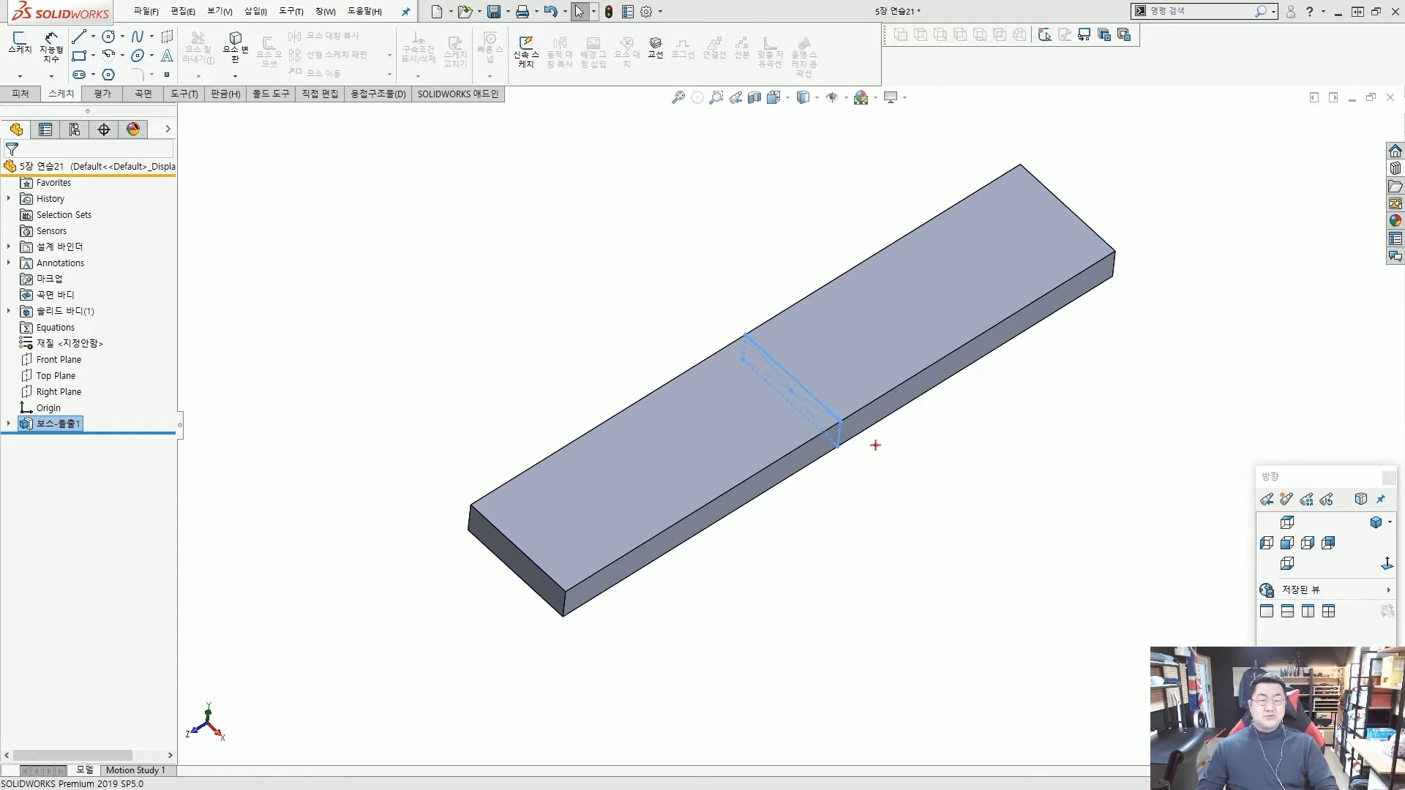
pyautogui.moveTo(809, 450)
pyautogui.mouseDown()
pyautogui.moveTo(753, 315)
pyautogui.moveTo(798, 381)
pyautogui.moveTo(587, 510)
pyautogui.mouseUp()
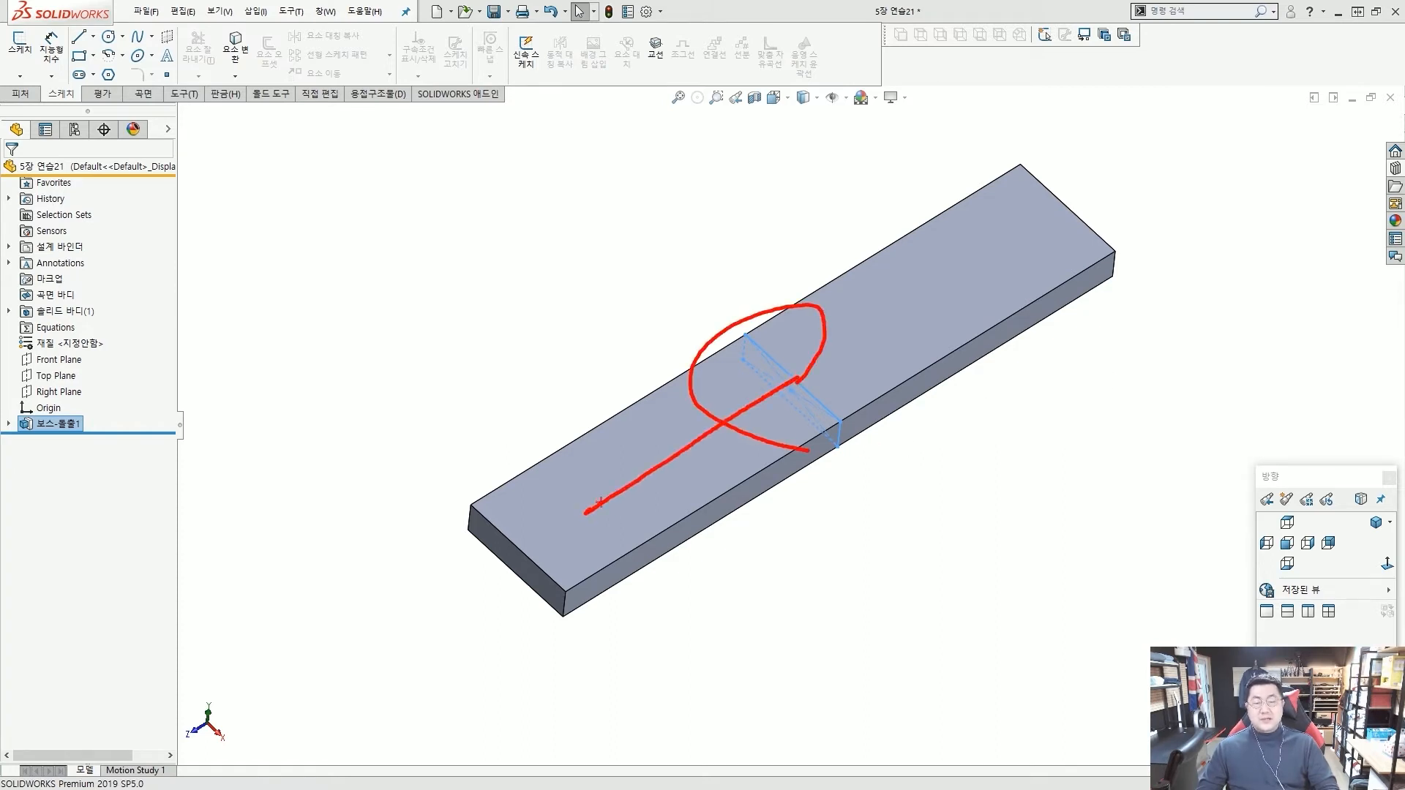
pyautogui.moveTo(872, 358); pyautogui.dragTo(1030, 280)
pyautogui.moveTo(1016, 256); pyautogui.dragTo(963, 344)
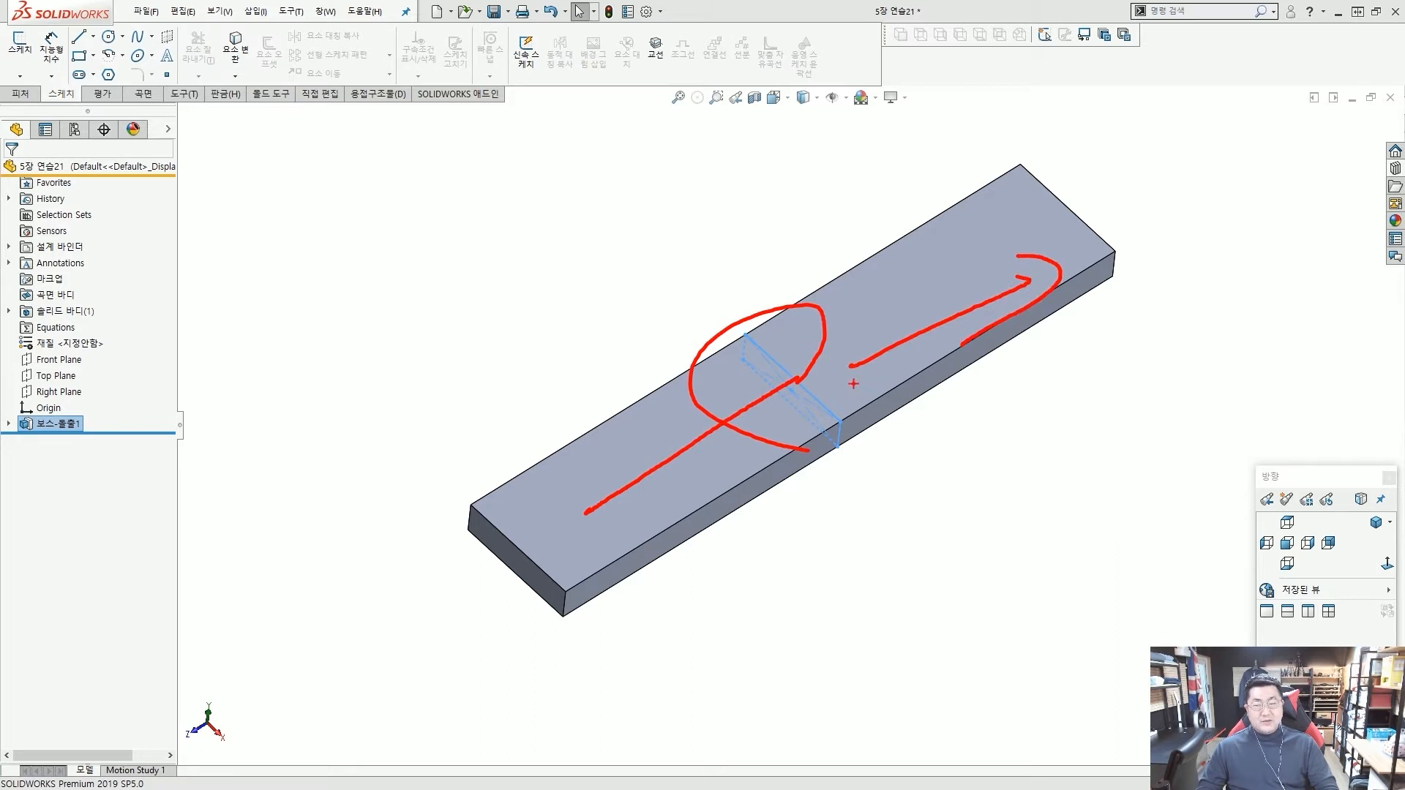
pyautogui.press('Escape')
pyautogui.moveTo(890, 460)
pyautogui.mouseDown(button='middle')
pyautogui.moveTo(857, 462)
pyautogui.moveTo(871, 460)
pyautogui.mouseUp(button='middle')
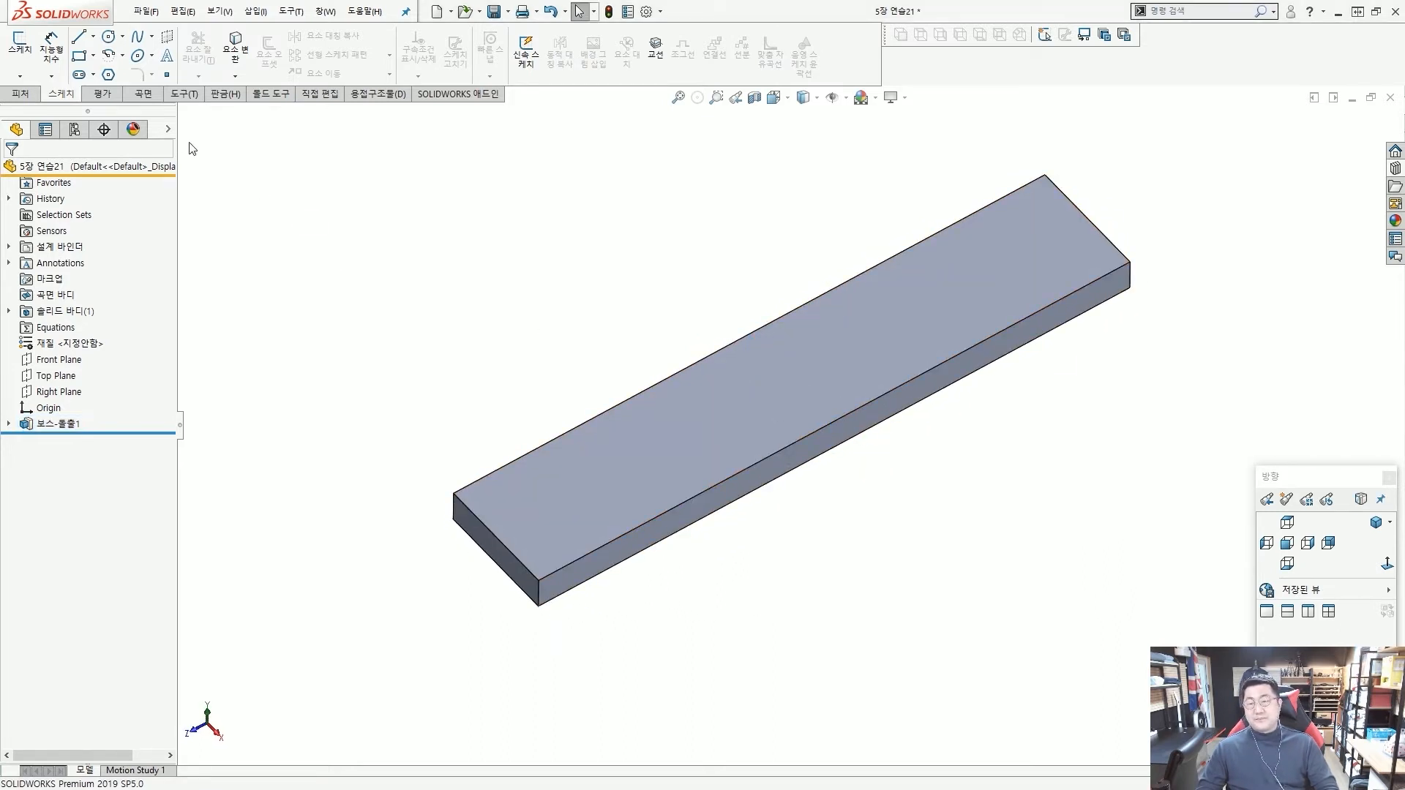
# Expand the display pane and show the Front, Top and Right Planes in the model.
pyautogui.click(167, 130)
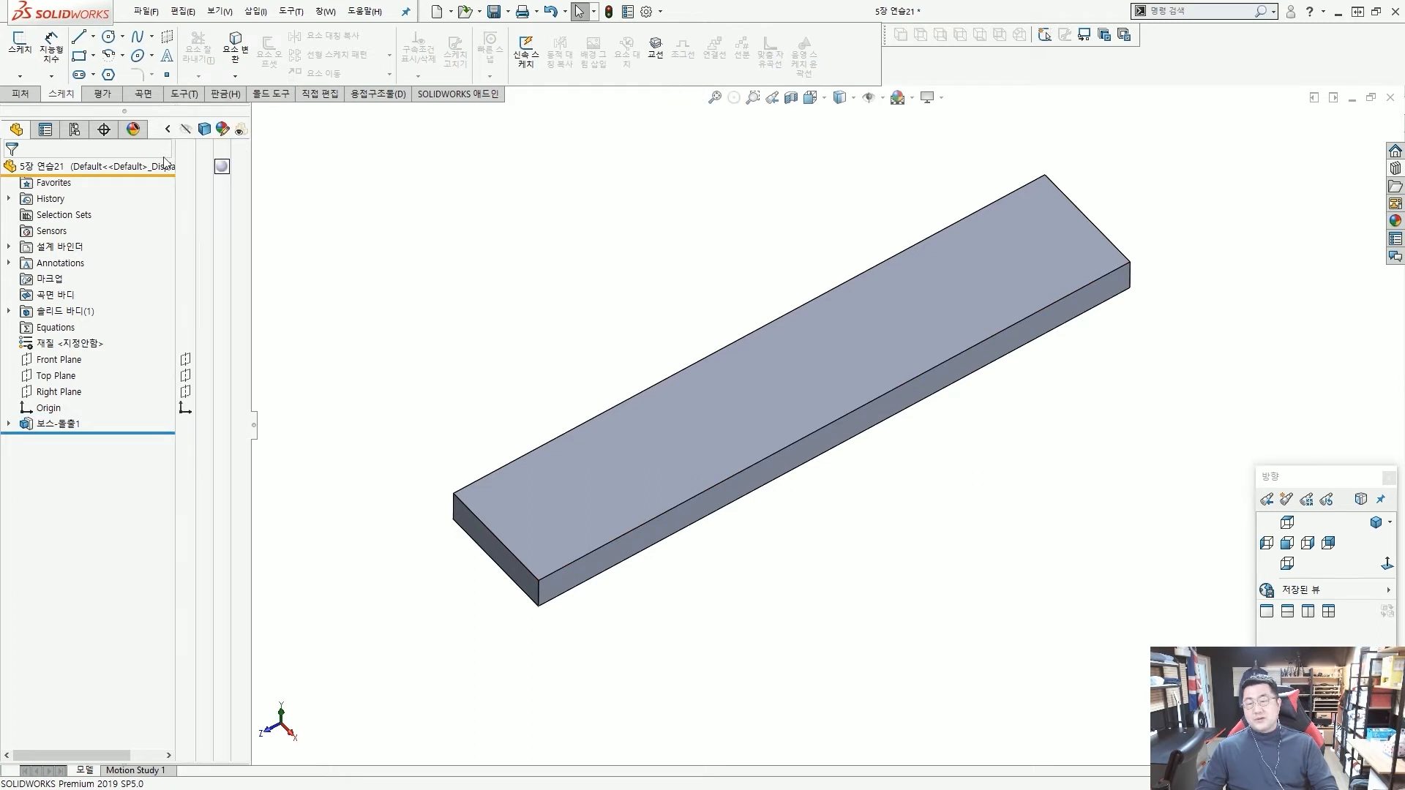
pyautogui.click(185, 360)
pyautogui.click(185, 376)
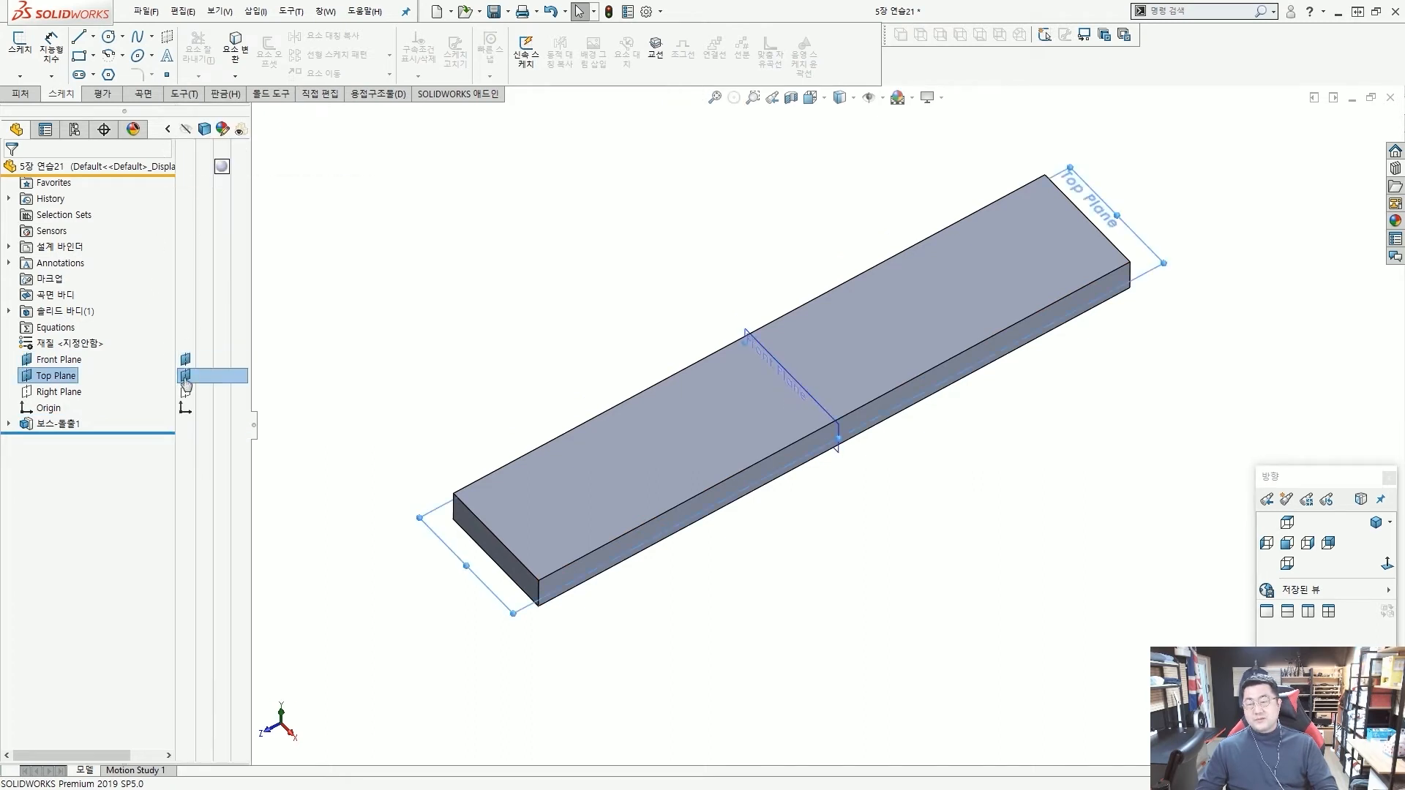
pyautogui.click(185, 392)
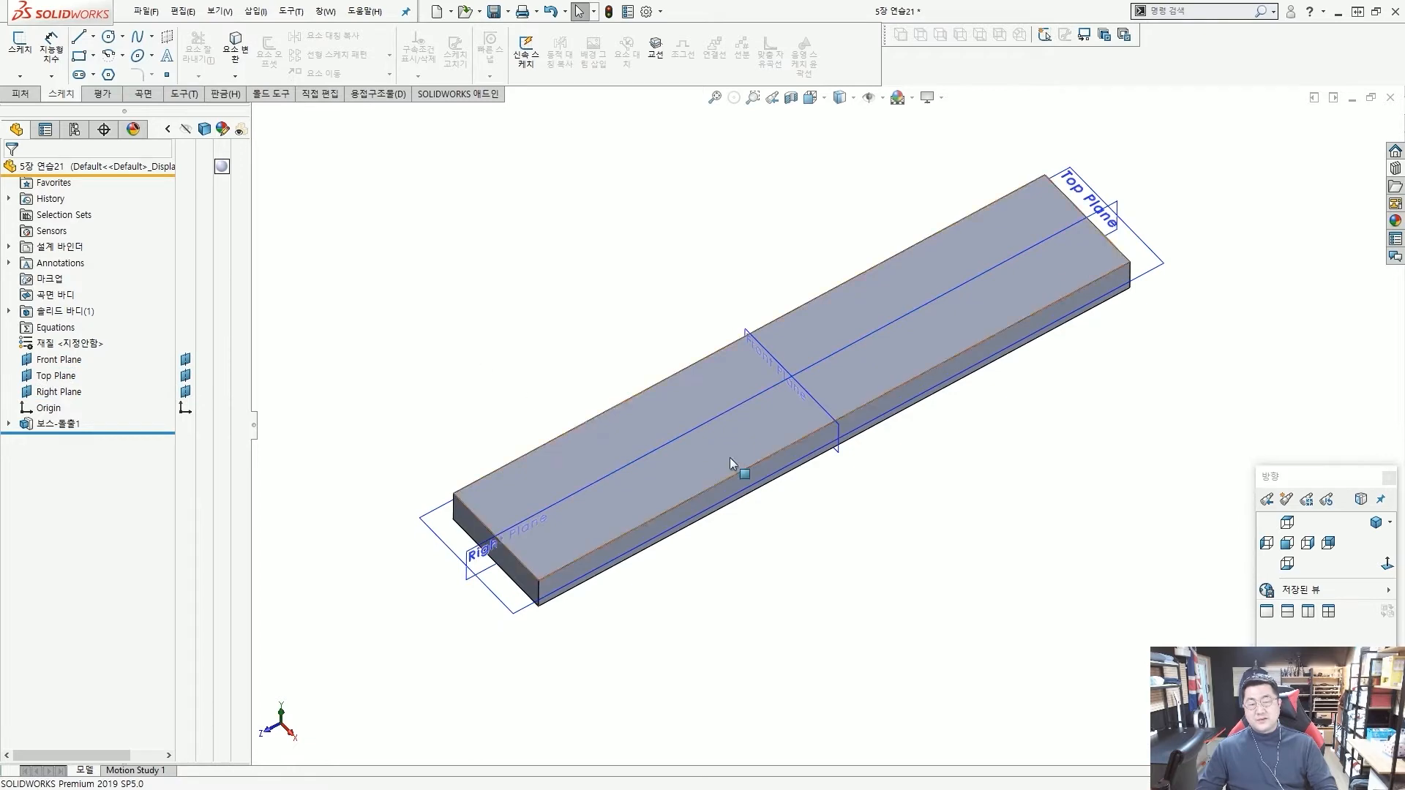
pyautogui.moveTo(734, 470); pyautogui.dragTo(862, 414, button='middle')
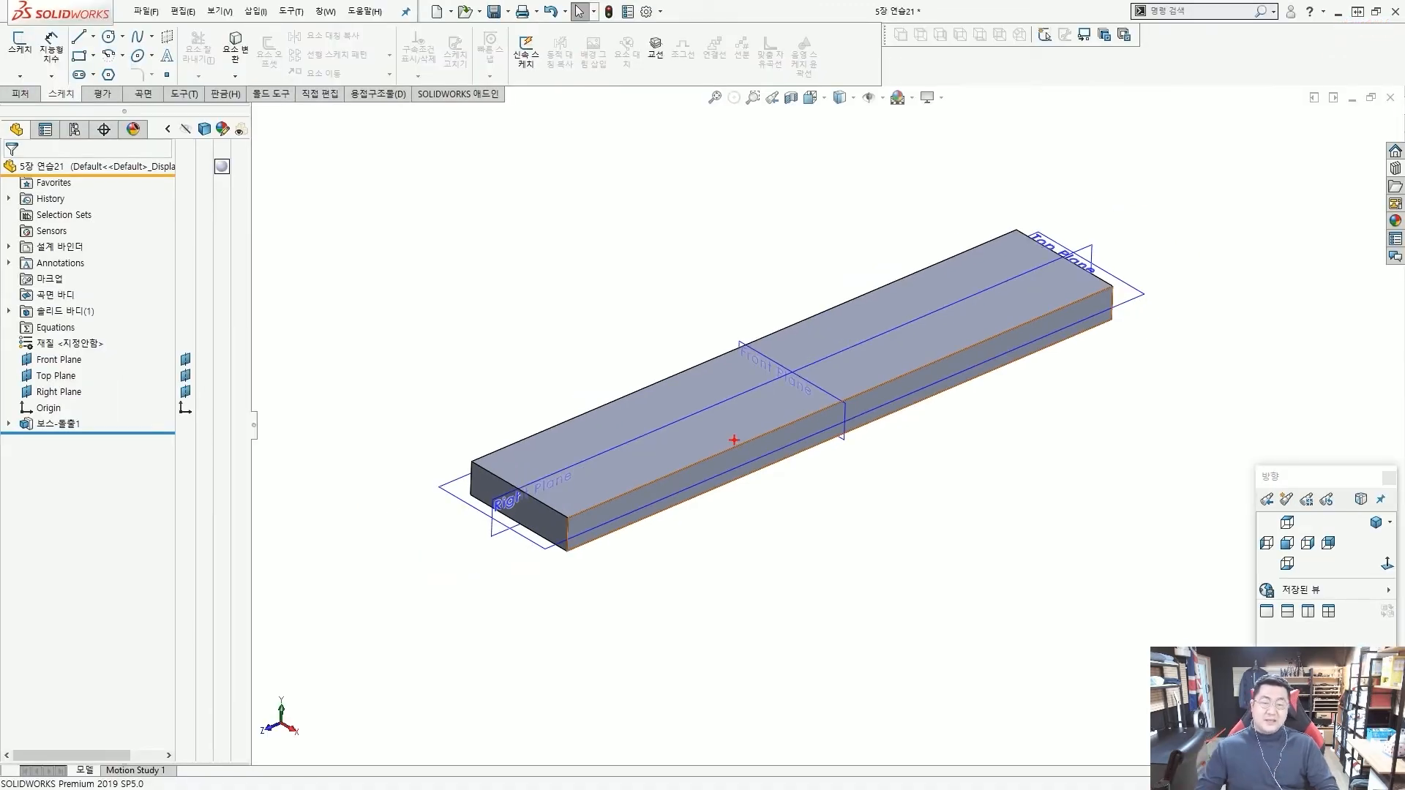
pyautogui.moveTo(785, 361)
pyautogui.mouseDown()
pyautogui.moveTo(771, 336)
pyautogui.moveTo(737, 375)
pyautogui.mouseUp()
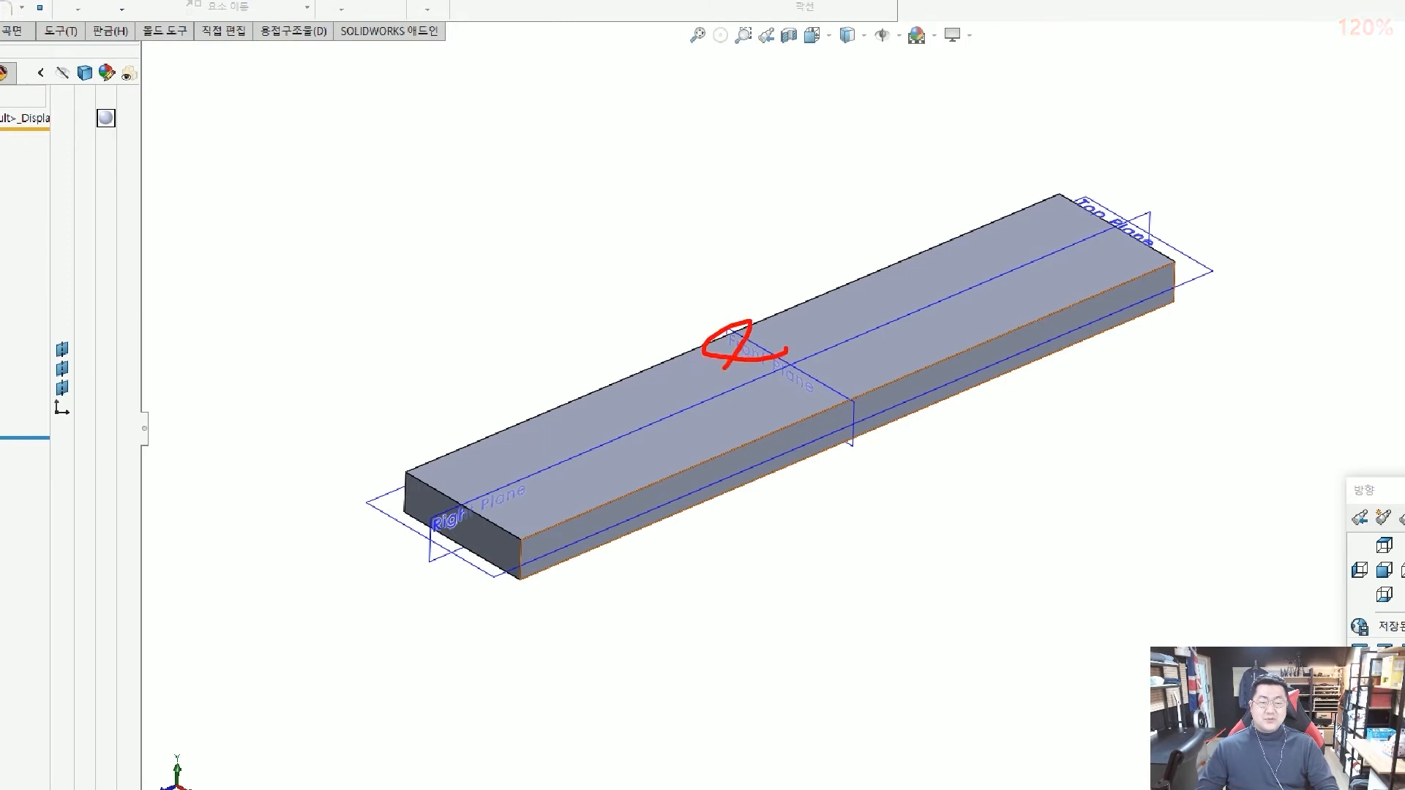
pyautogui.moveTo(512, 496); pyautogui.dragTo(521, 516)
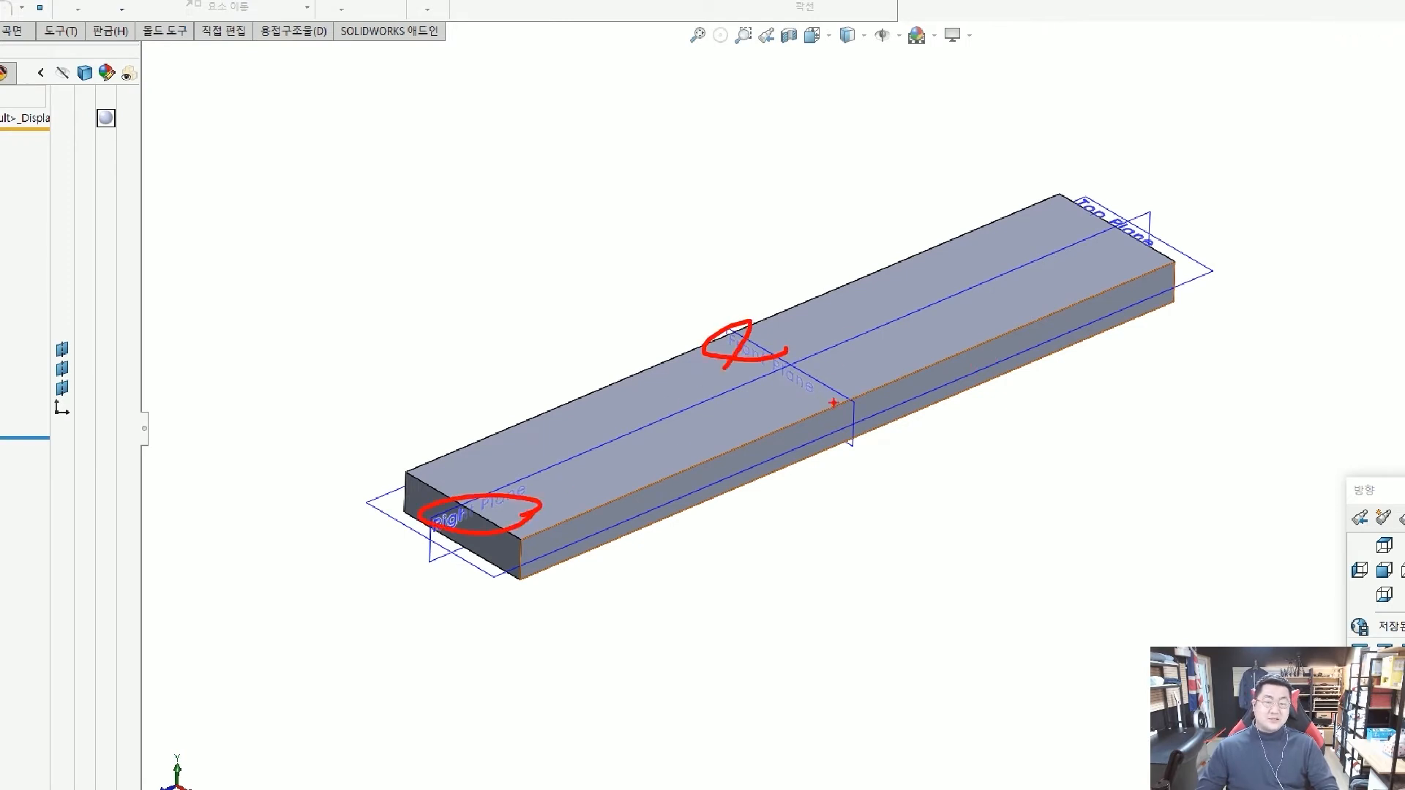
pyautogui.moveTo(425, 473); pyautogui.dragTo(439, 490)
pyautogui.moveTo(317, 518); pyautogui.dragTo(370, 393)
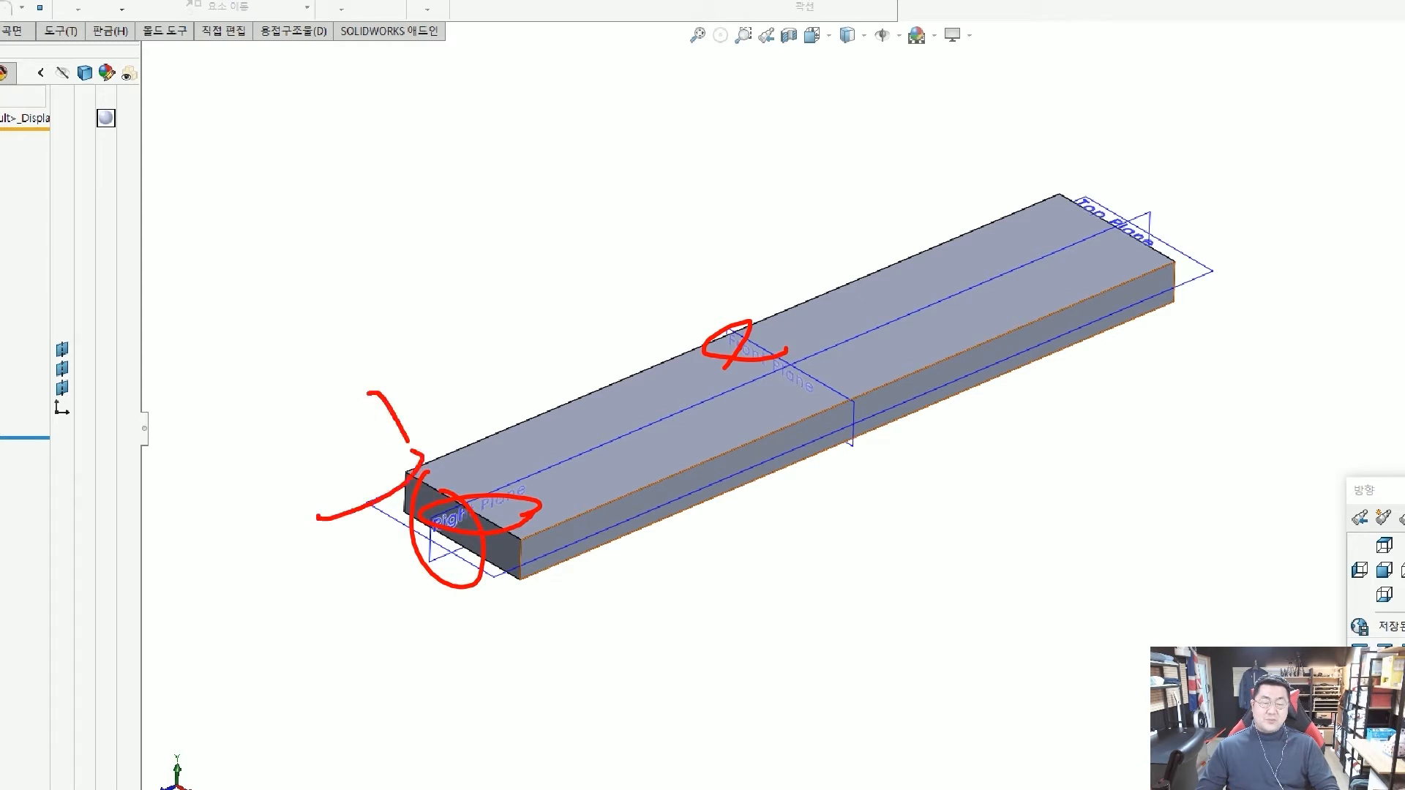
pyautogui.moveTo(406, 536); pyautogui.dragTo(468, 516)
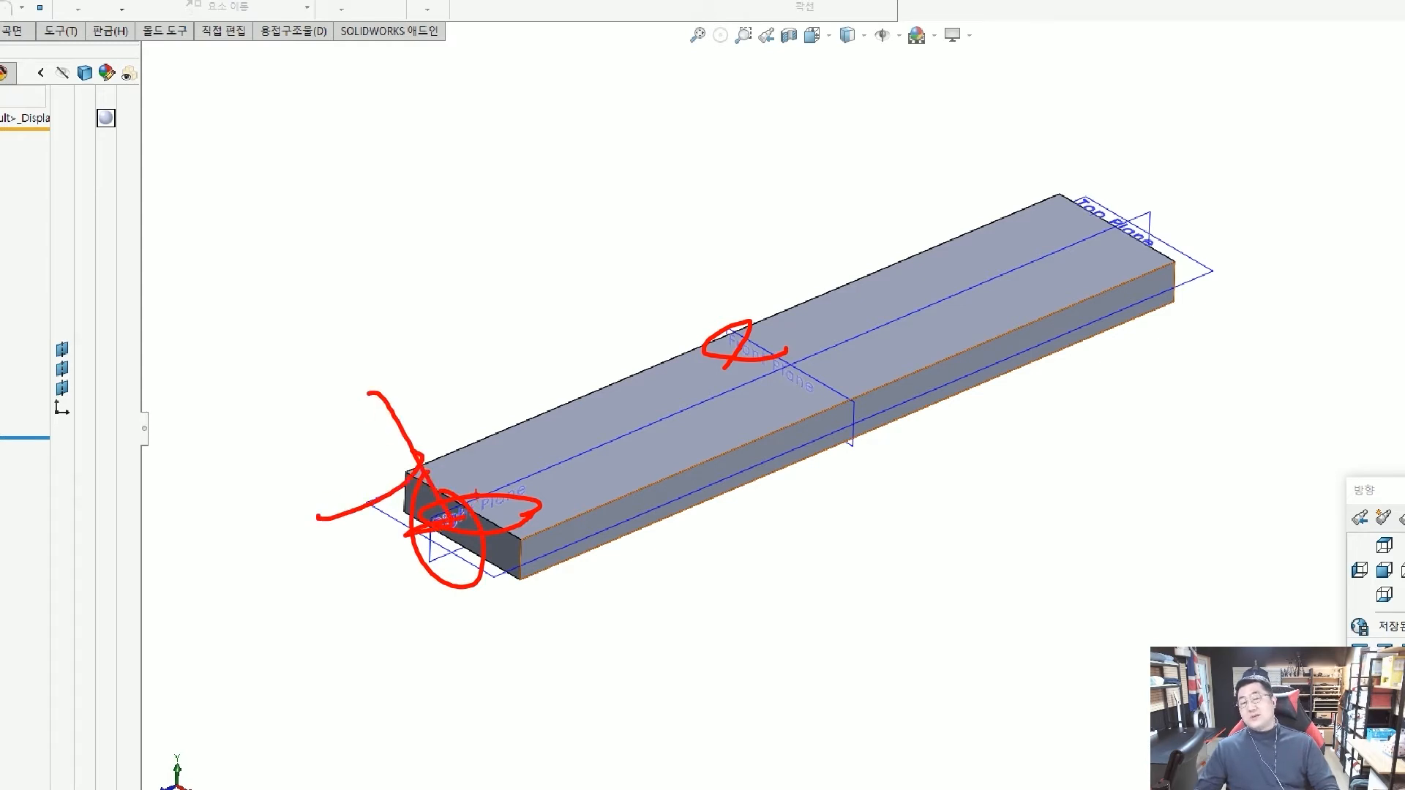
pyautogui.press('Escape')
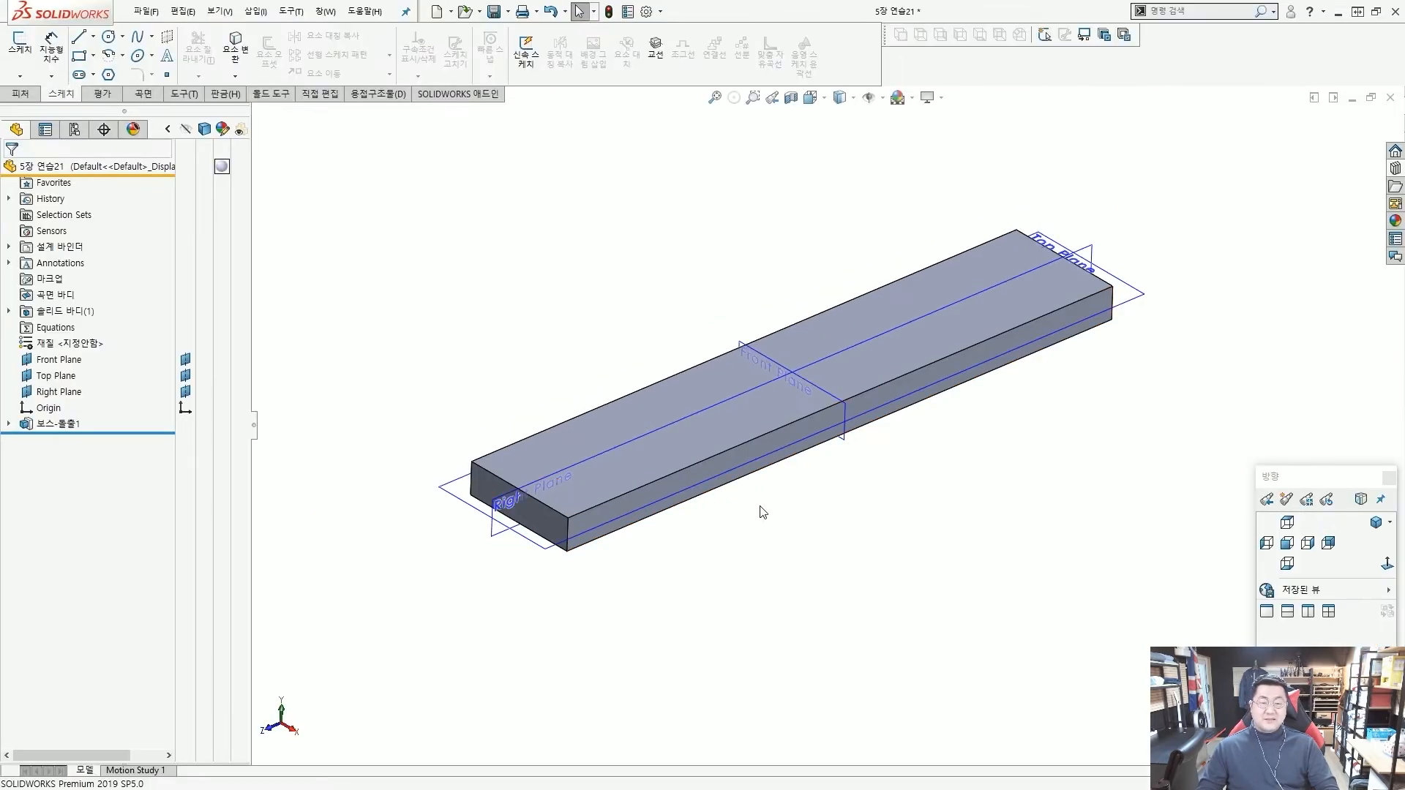
pyautogui.hotkey('ctrl', '1')
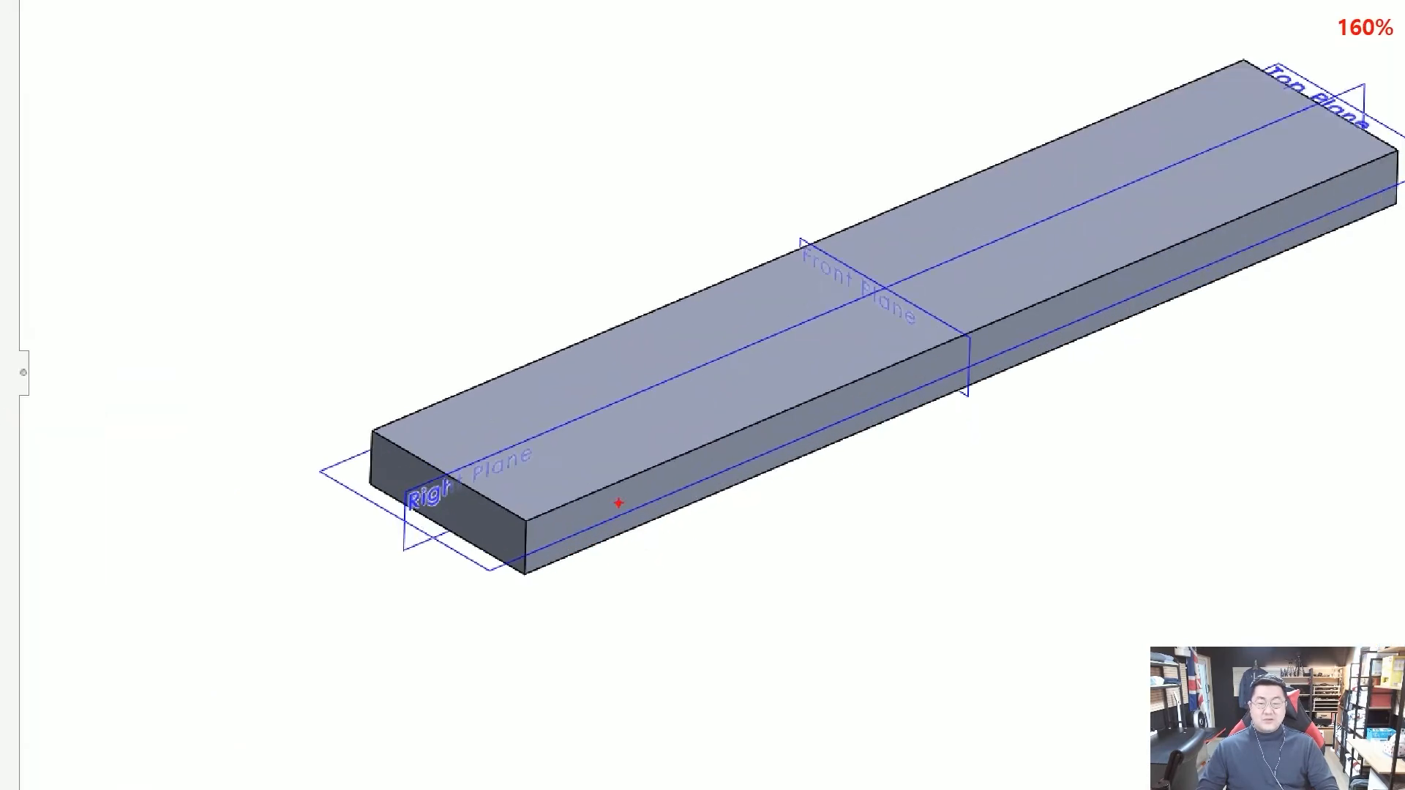
pyautogui.moveTo(520, 436); pyautogui.dragTo(523, 529)
pyautogui.moveTo(598, 389); pyautogui.dragTo(604, 484)
pyautogui.moveTo(668, 369); pyautogui.dragTo(670, 396)
pyautogui.moveTo(690, 329); pyautogui.dragTo(692, 404)
pyautogui.moveTo(715, 307); pyautogui.dragTo(725, 306)
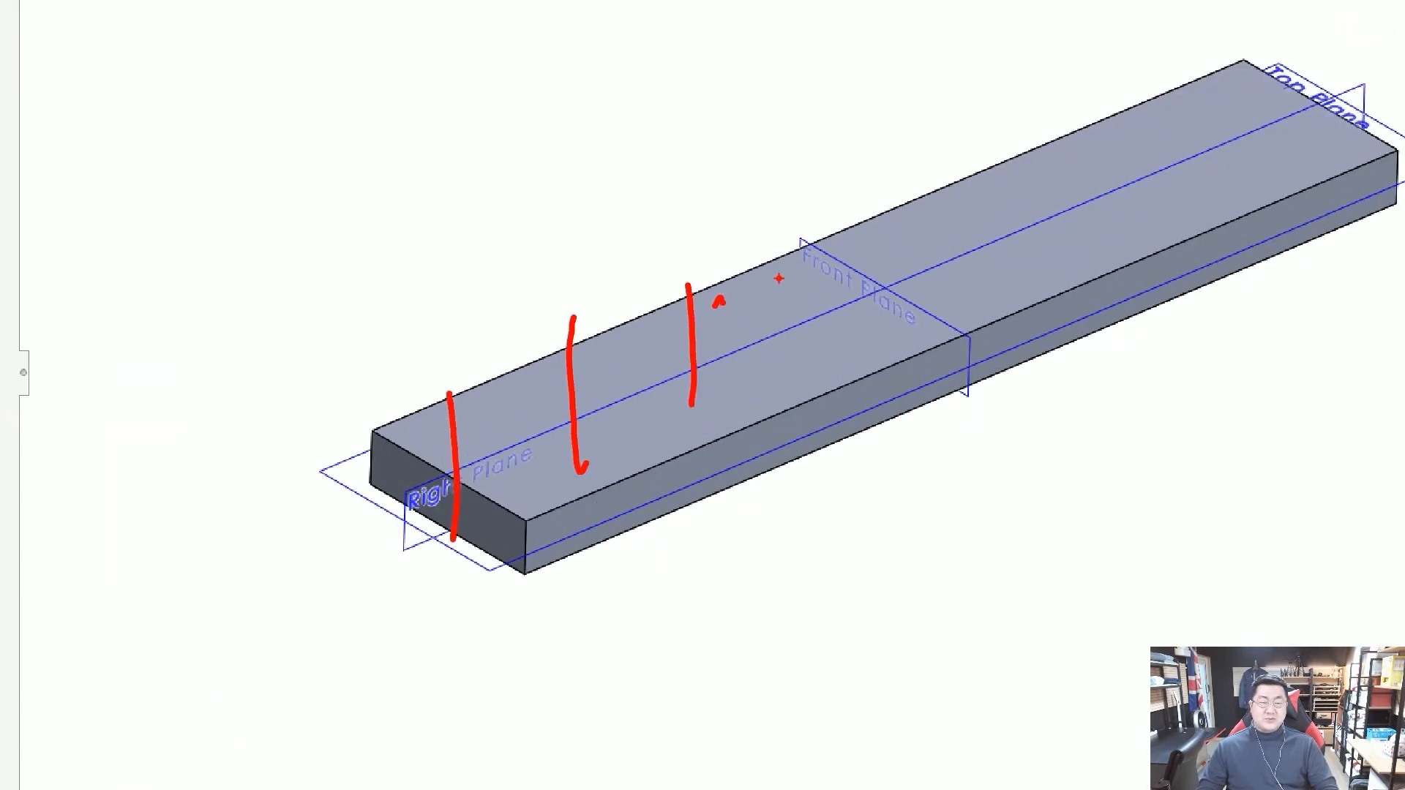
pyautogui.moveTo(893, 406)
pyautogui.mouseDown()
pyautogui.moveTo(931, 449)
pyautogui.moveTo(896, 414)
pyautogui.mouseUp()
pyautogui.moveTo(802, 441); pyautogui.dragTo(846, 453)
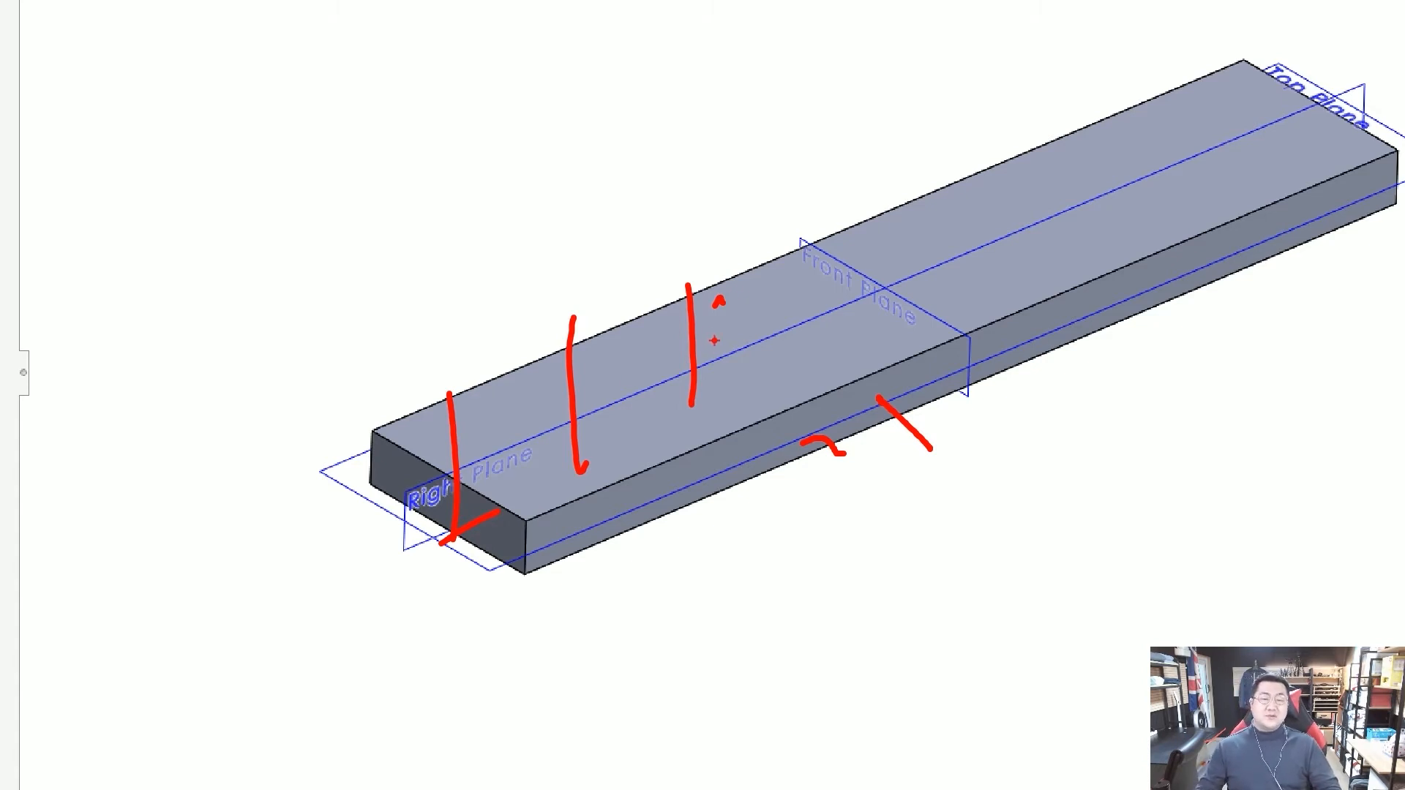
pyautogui.press('Escape')
pyautogui.moveTo(752, 348)
pyautogui.mouseDown(button='middle')
pyautogui.moveTo(889, 403)
pyautogui.moveTo(828, 418)
pyautogui.moveTo(846, 377)
pyautogui.moveTo(841, 413)
pyautogui.mouseUp(button='middle')
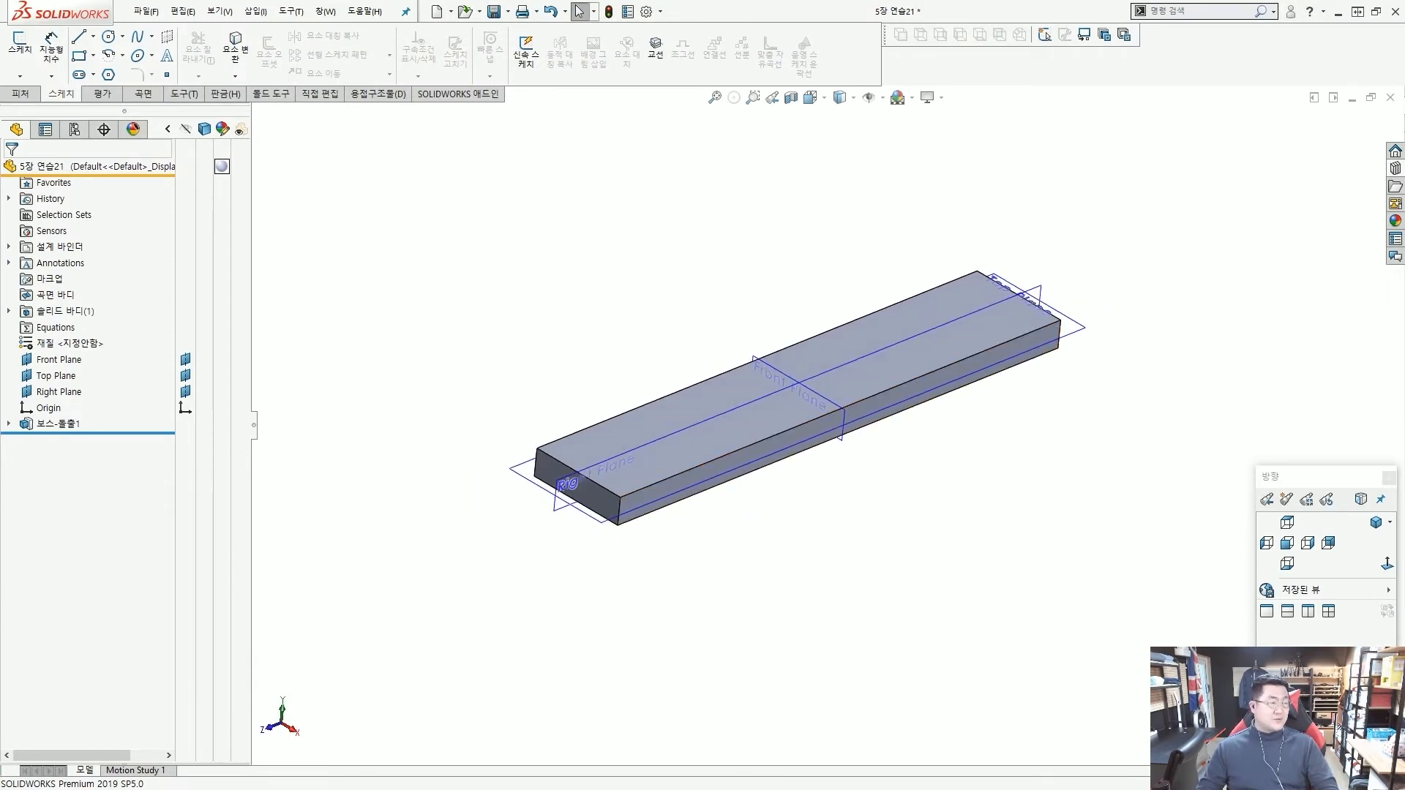
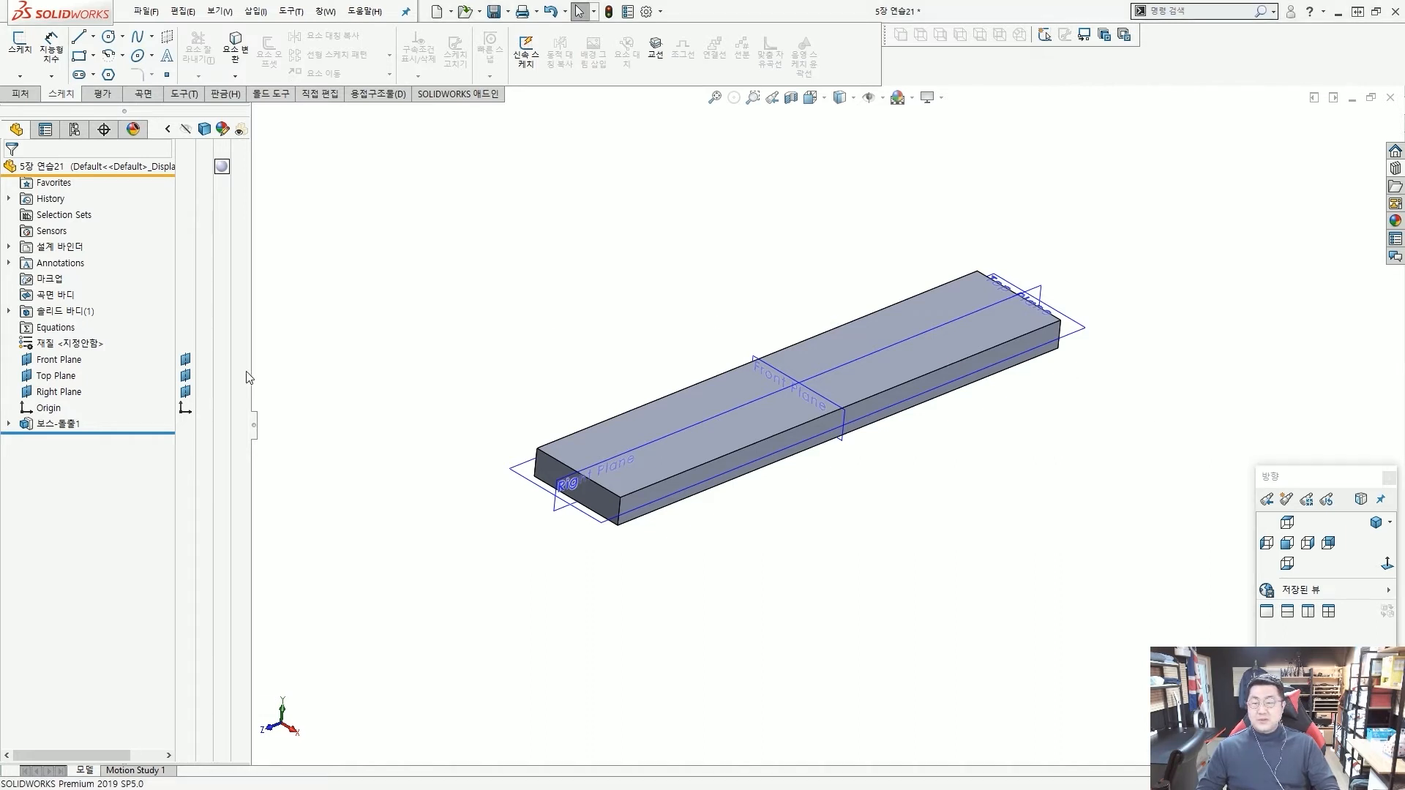
# Hide the Right, Top and Front Planes in the model.
pyautogui.click(187, 392)
pyautogui.click(186, 376)
pyautogui.click(186, 359)
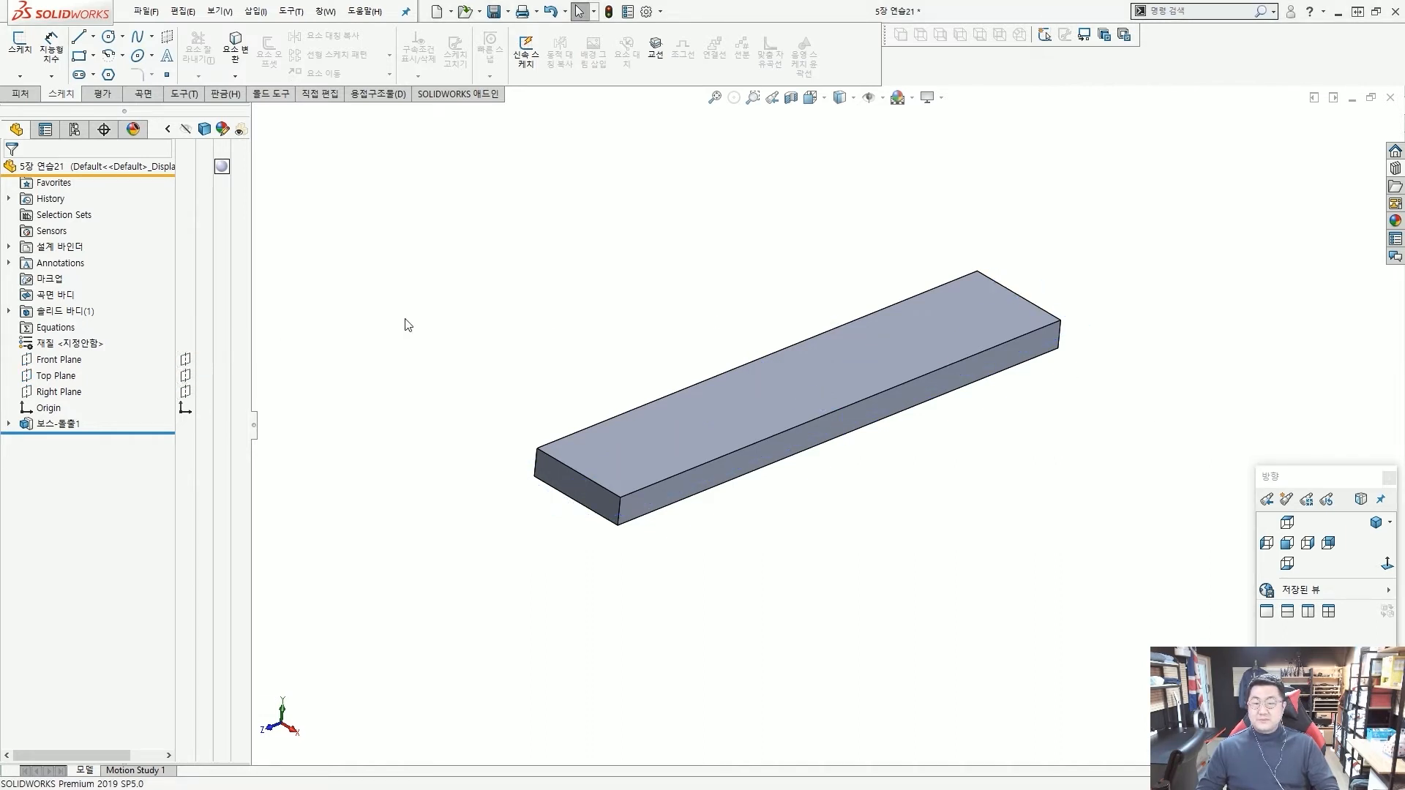
# Start a Hole Wizard feature with the plain hole type, the Ansi Metric standard and drill sizes.
pyautogui.click(22, 94)
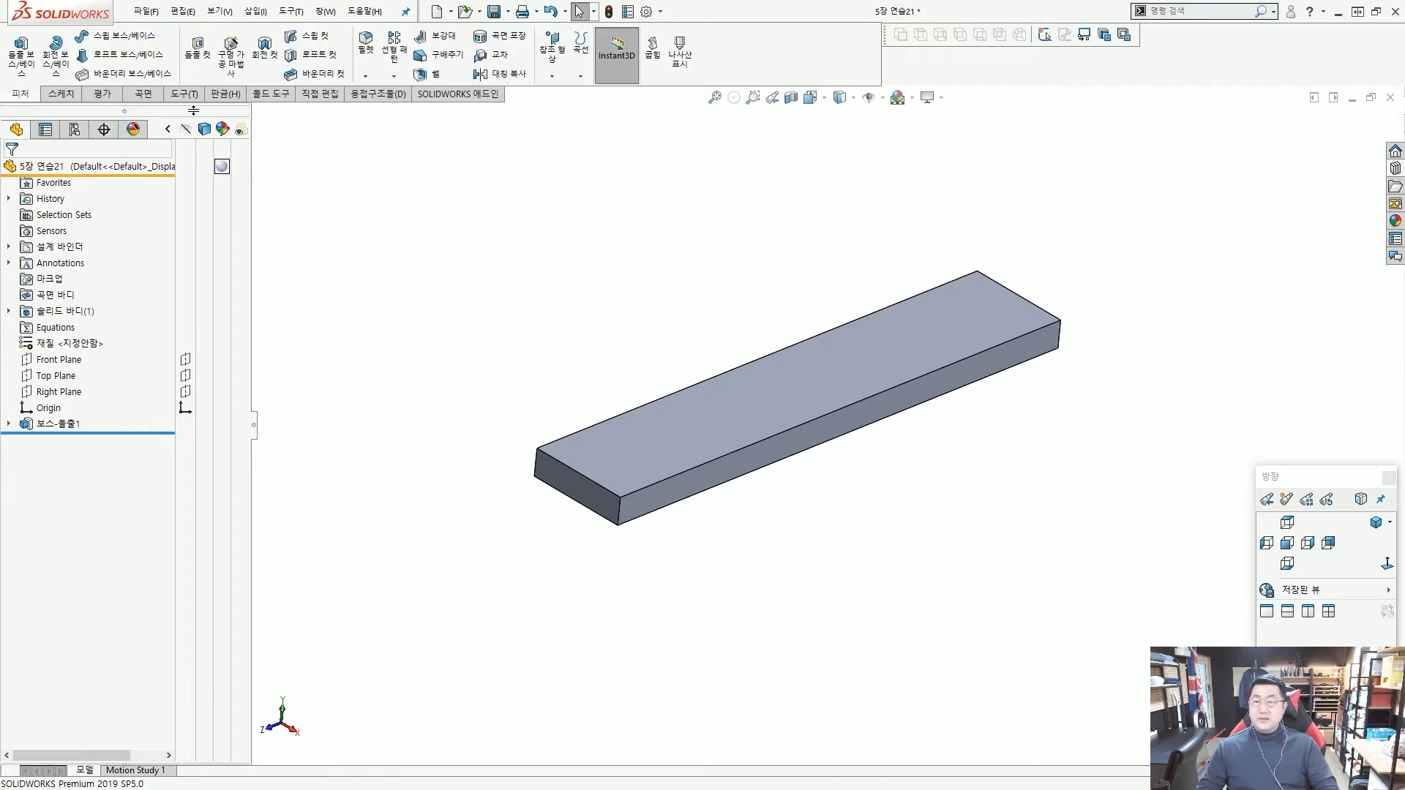
pyautogui.click(236, 69)
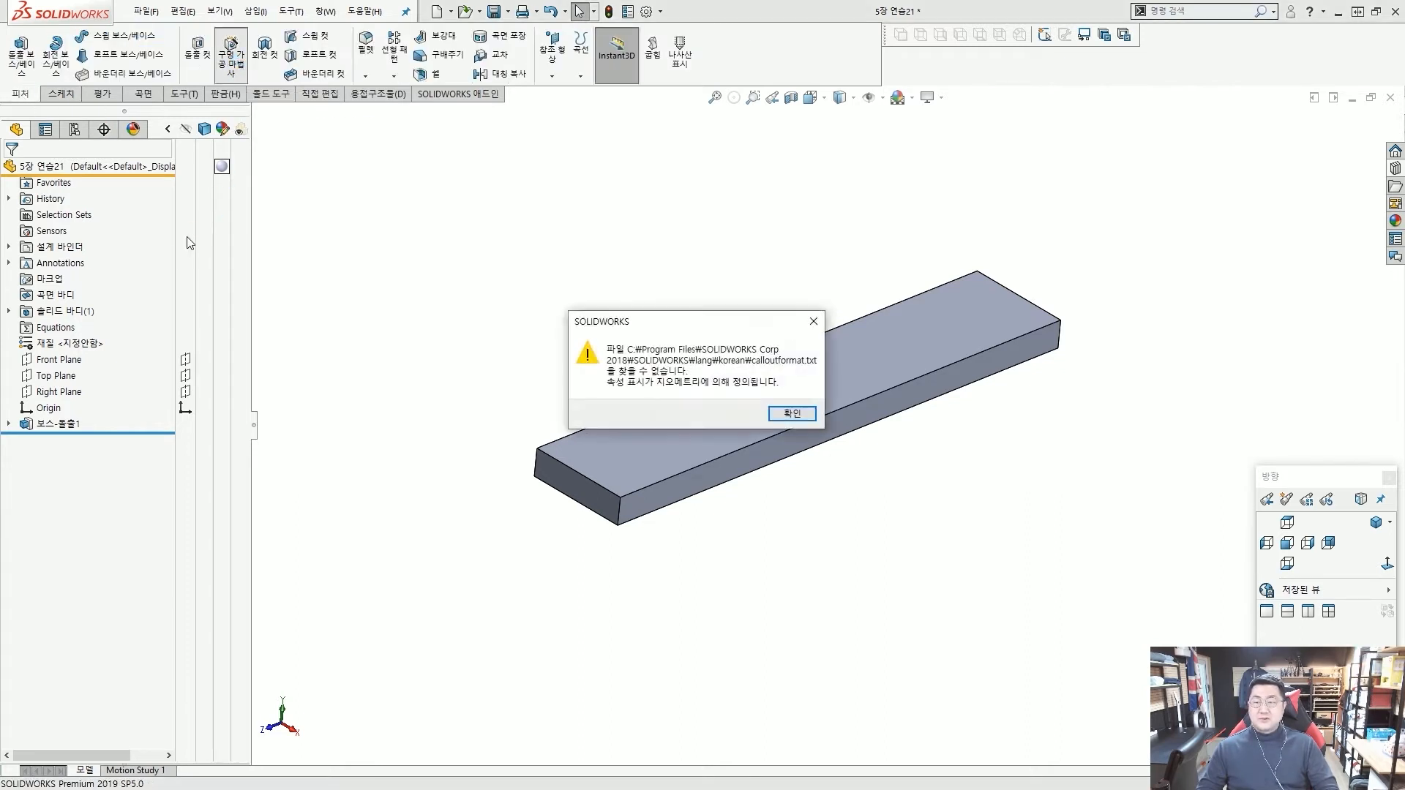
pyautogui.click(808, 415)
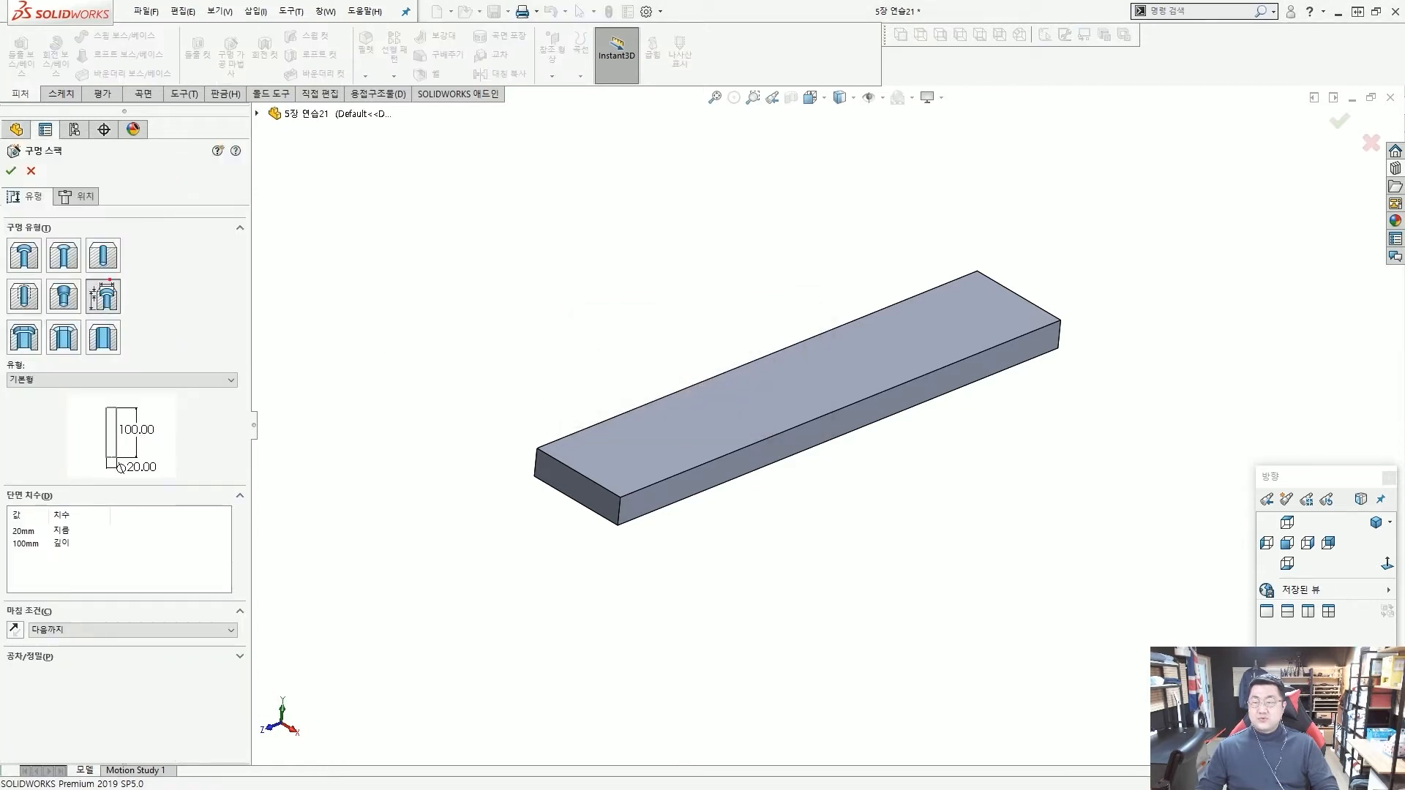
pyautogui.click(103, 256)
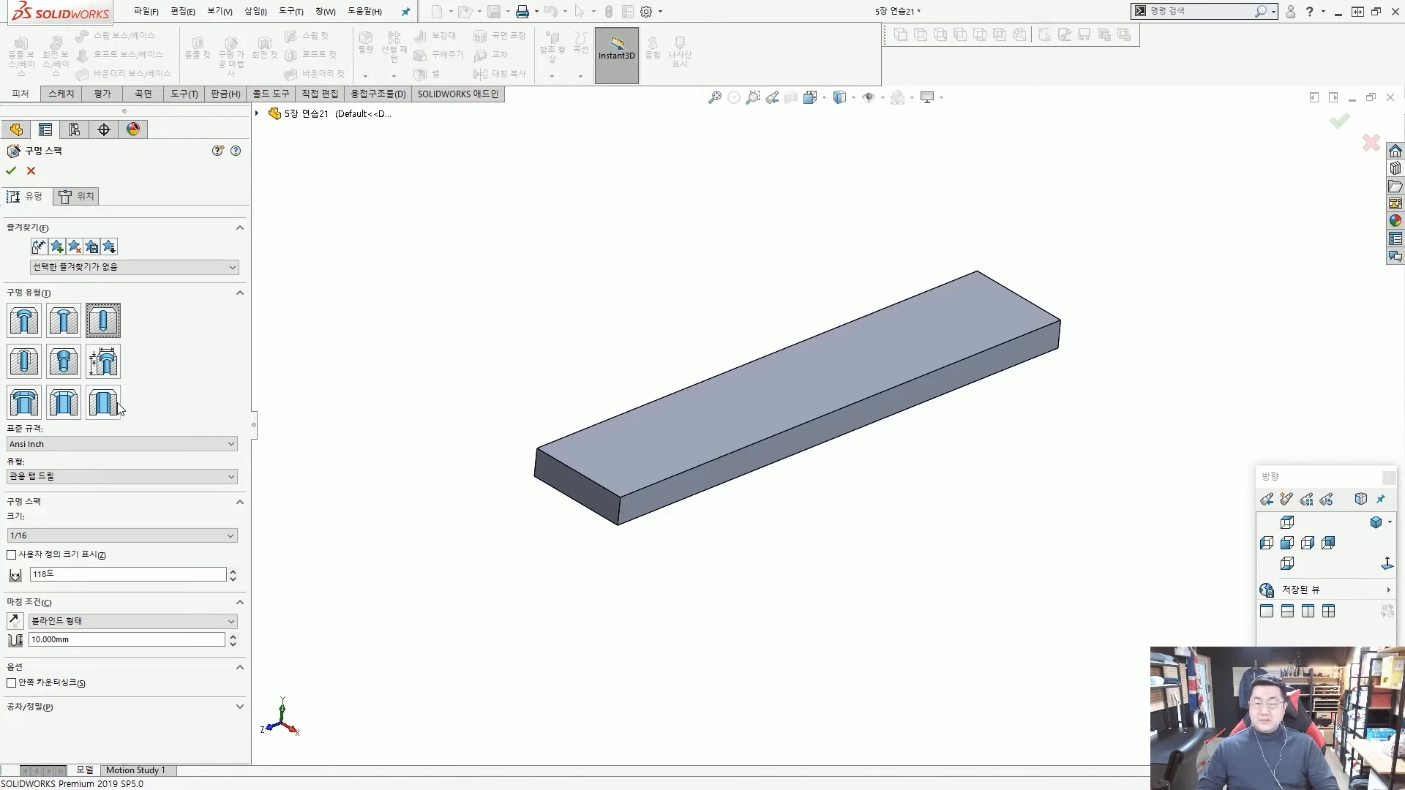
pyautogui.click(110, 445)
pyautogui.click(107, 468)
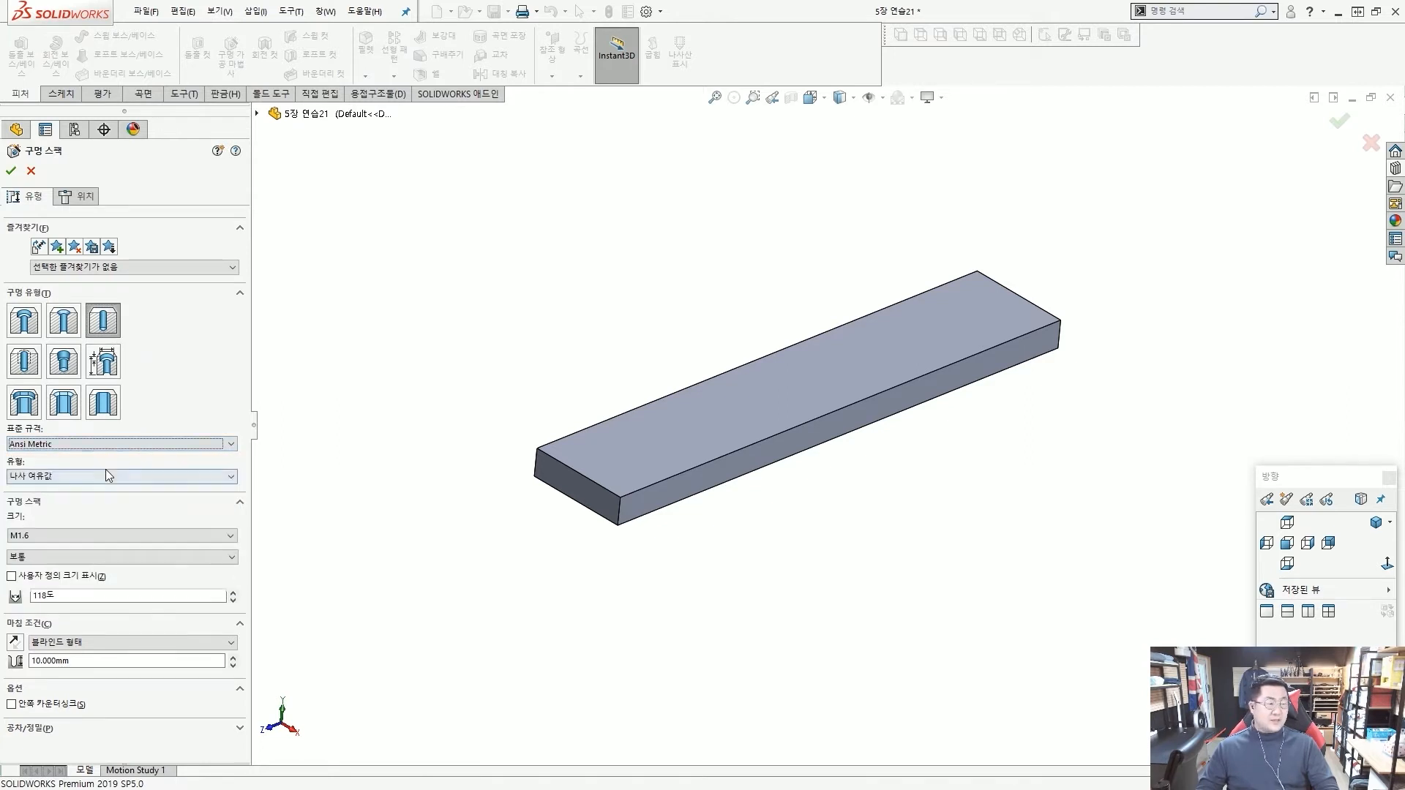
pyautogui.click(102, 477)
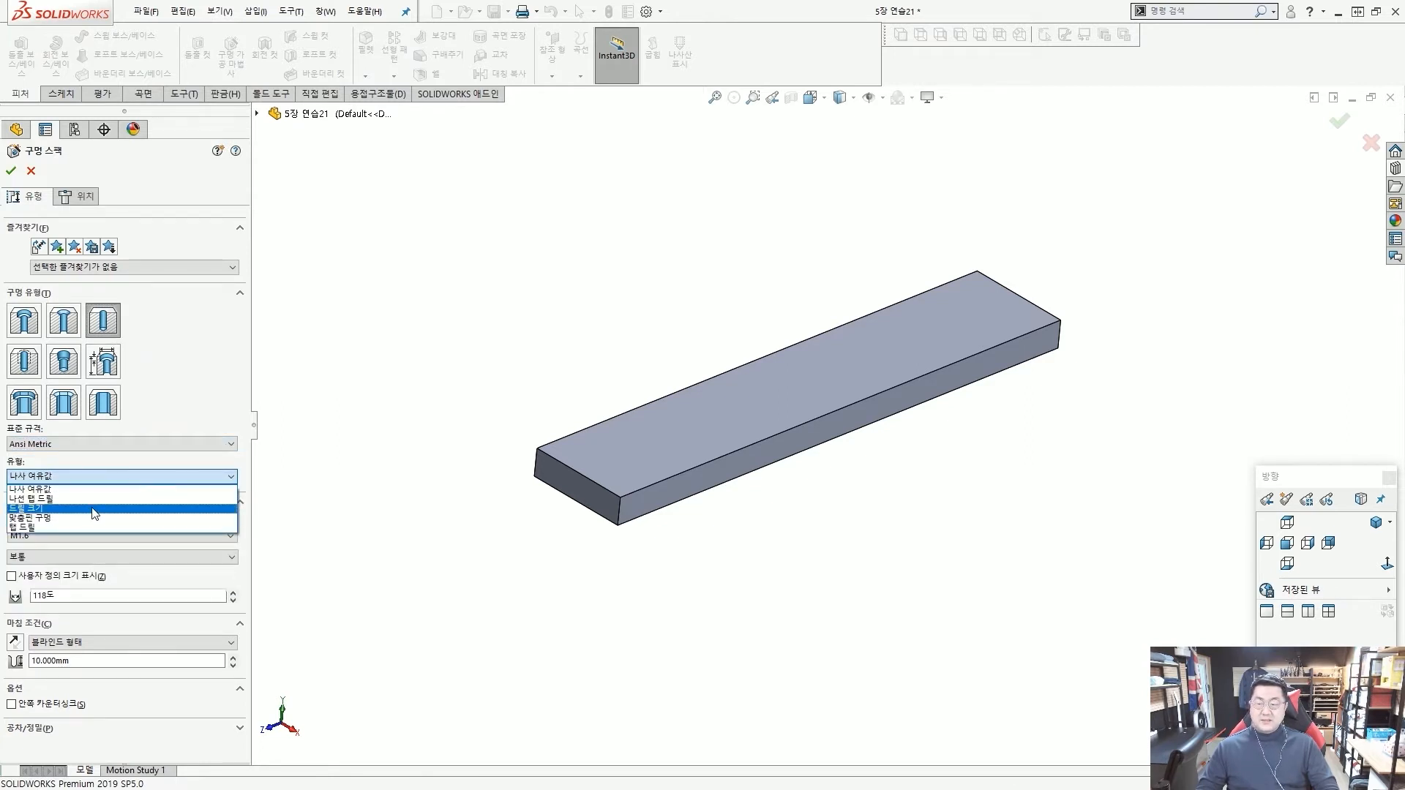
pyautogui.click(92, 509)
# Set the hole size to Ø8.0 with a blind depth of 12 mm.
pyautogui.click(95, 535)
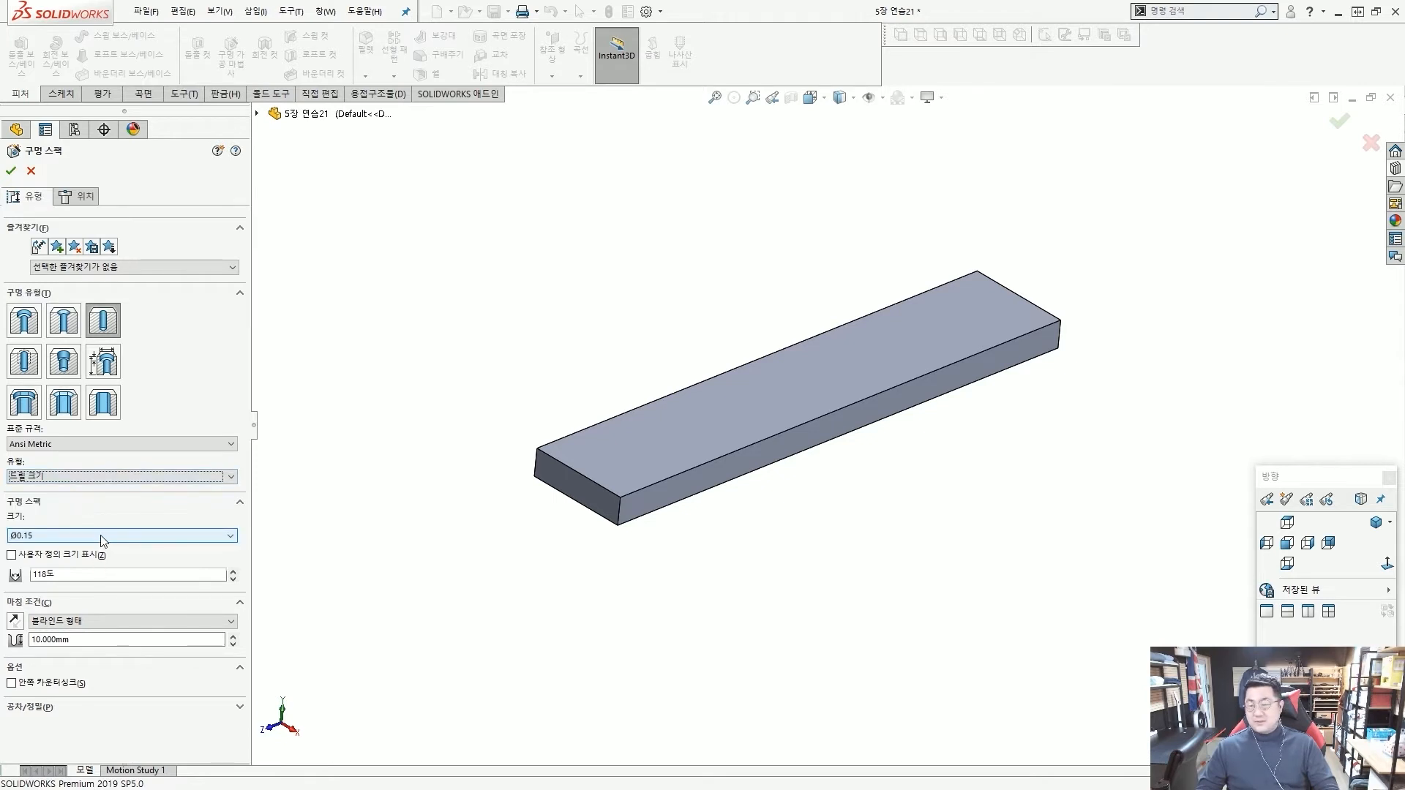
pyautogui.moveTo(233, 562); pyautogui.dragTo(234, 615)
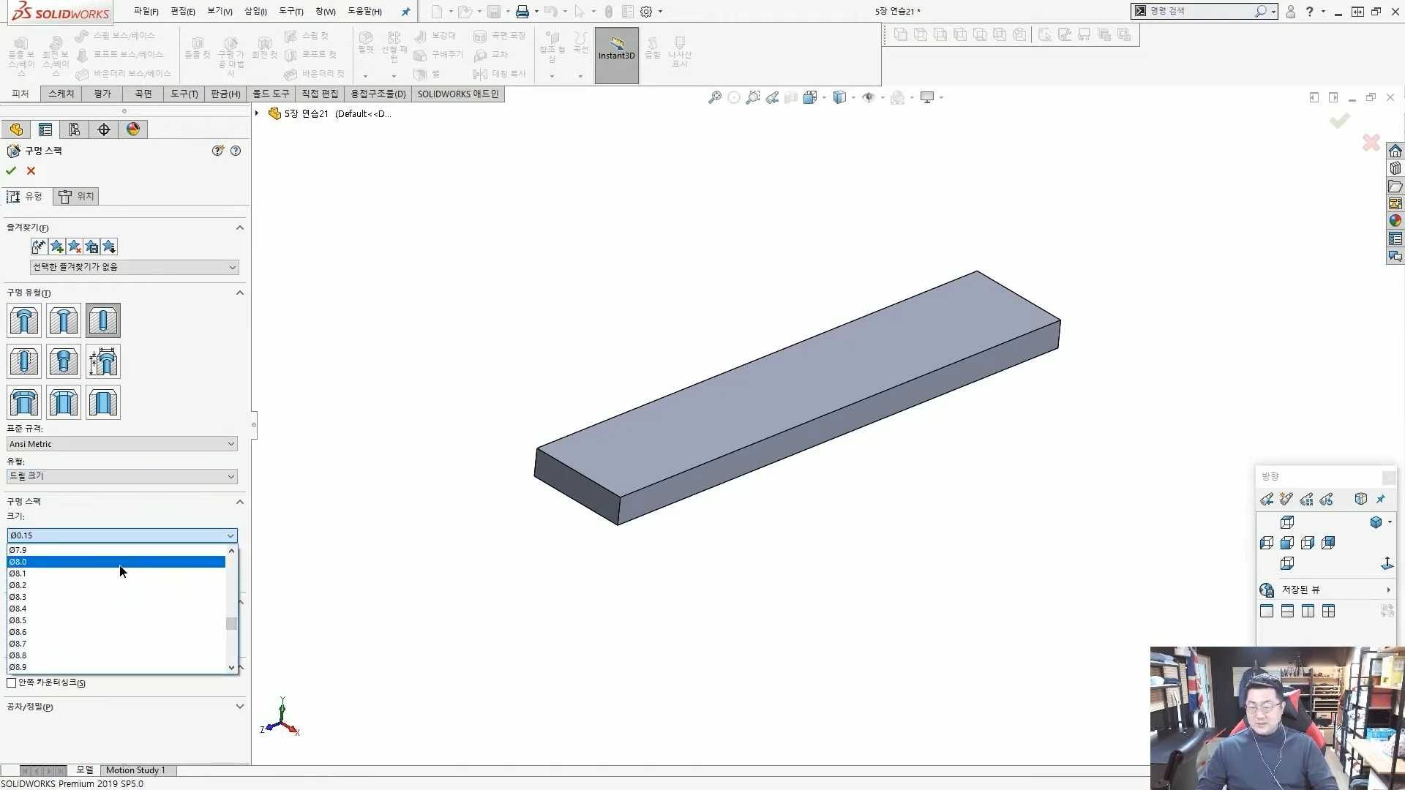
pyautogui.click(121, 563)
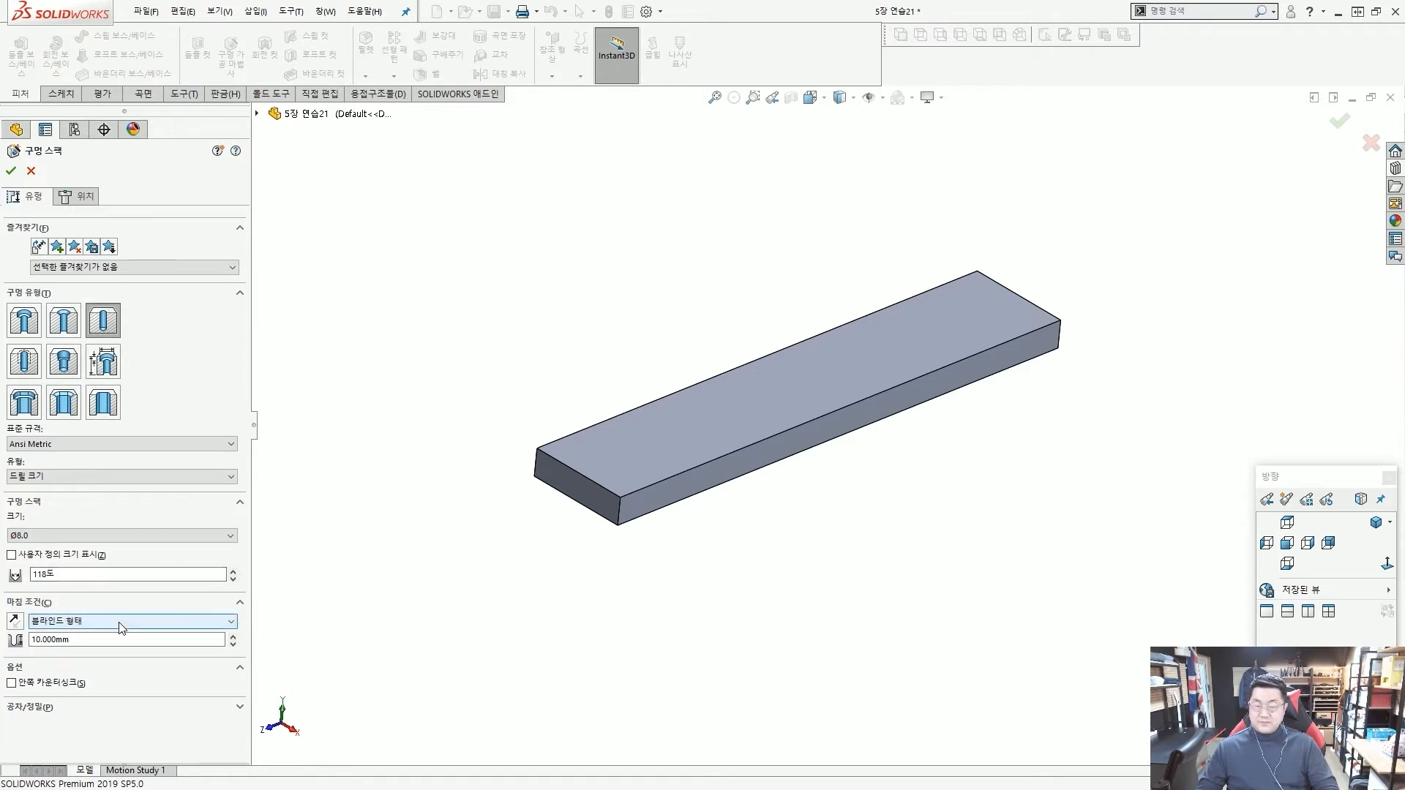
pyautogui.moveTo(113, 640); pyautogui.dragTo(18, 641)
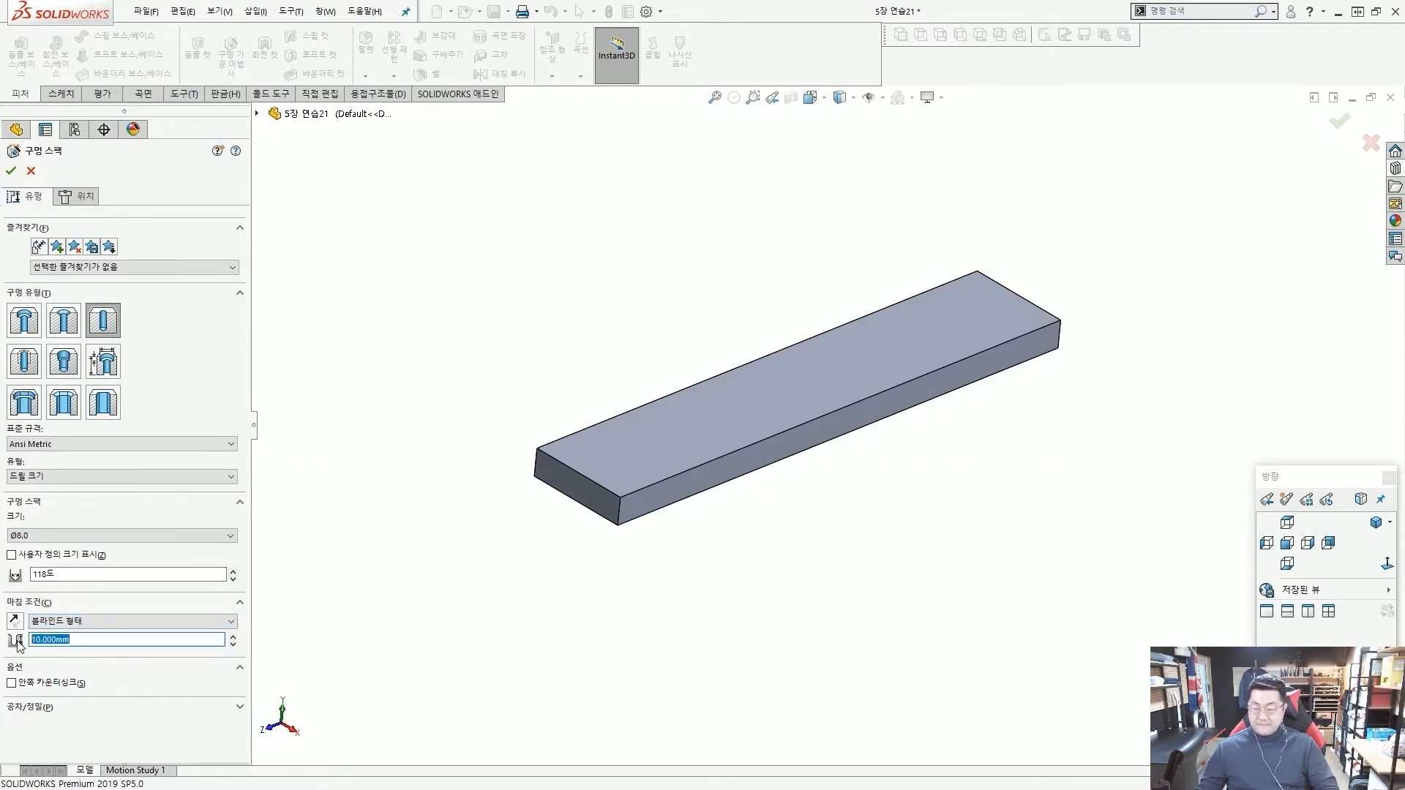
pyautogui.write('12')
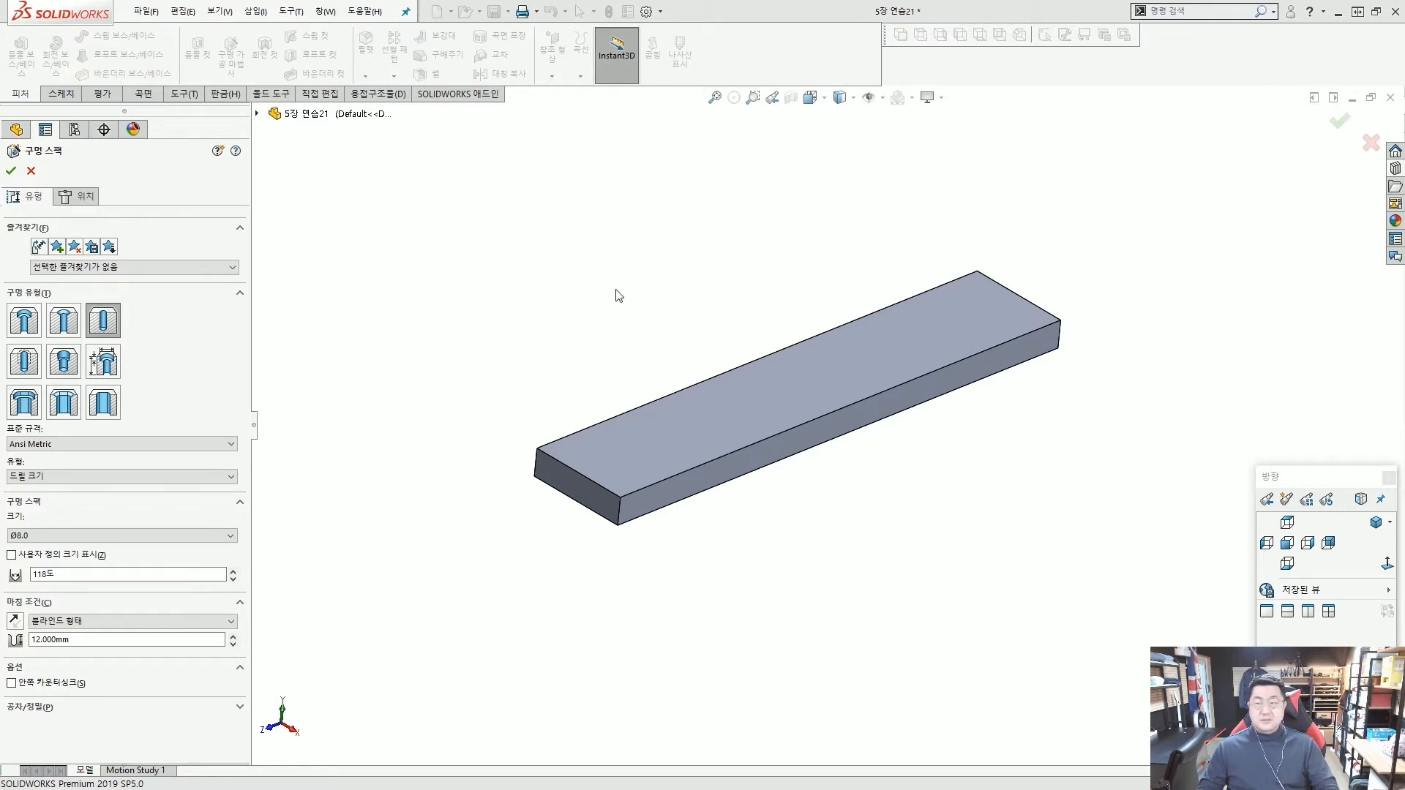
# Place one hole position point on the bar's large top face, near a corner, with the bar's length shown horizontally.
pyautogui.click(68, 198)
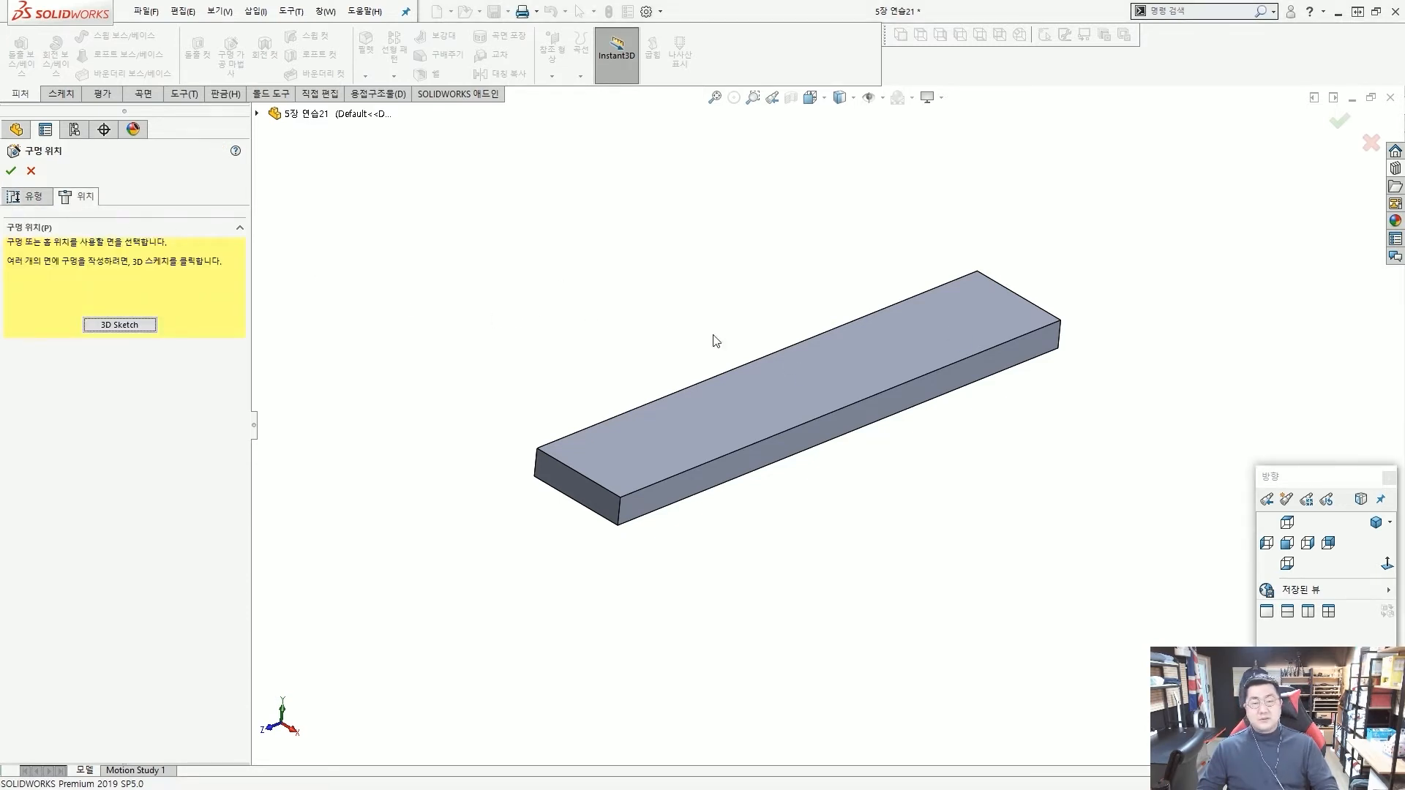
pyautogui.click(792, 363)
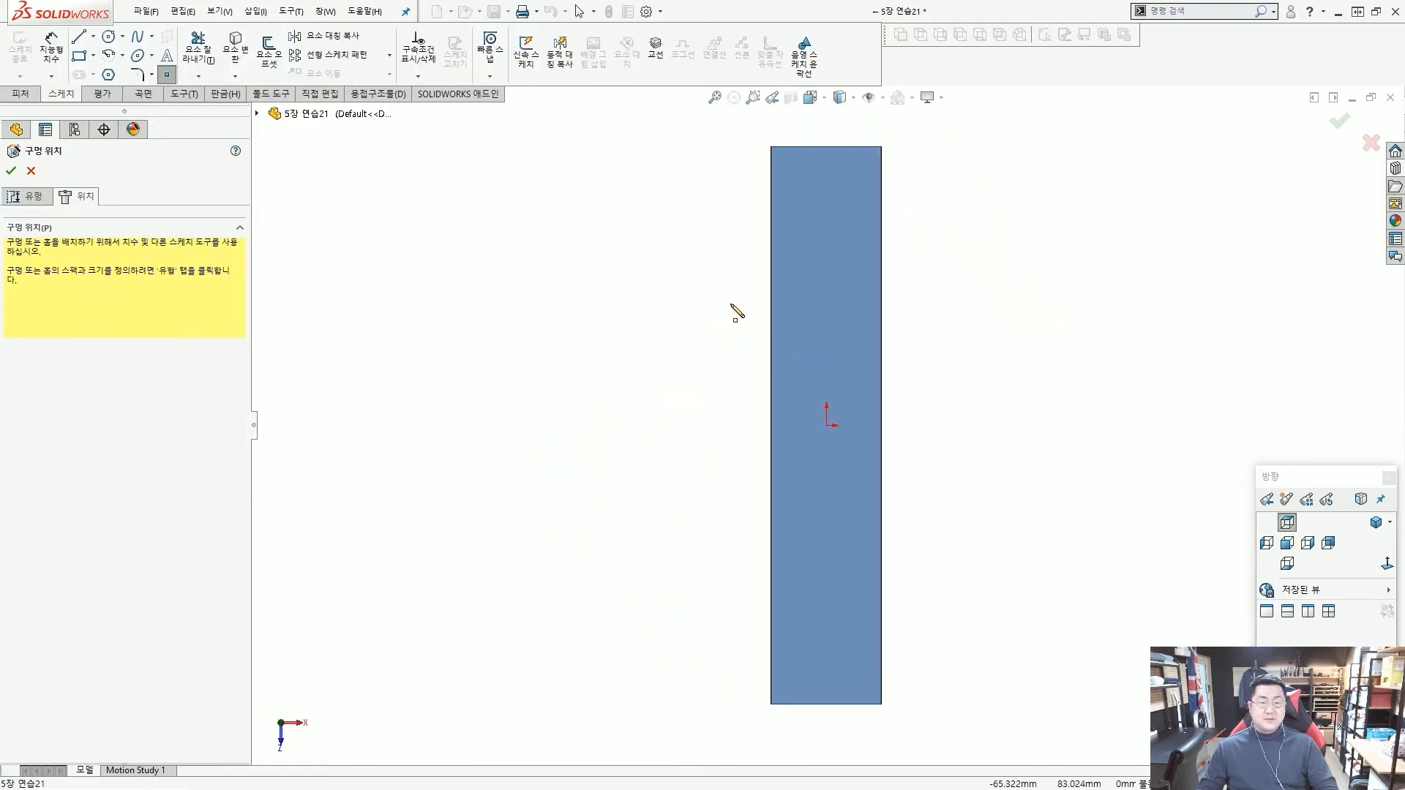
pyautogui.press('Escape')
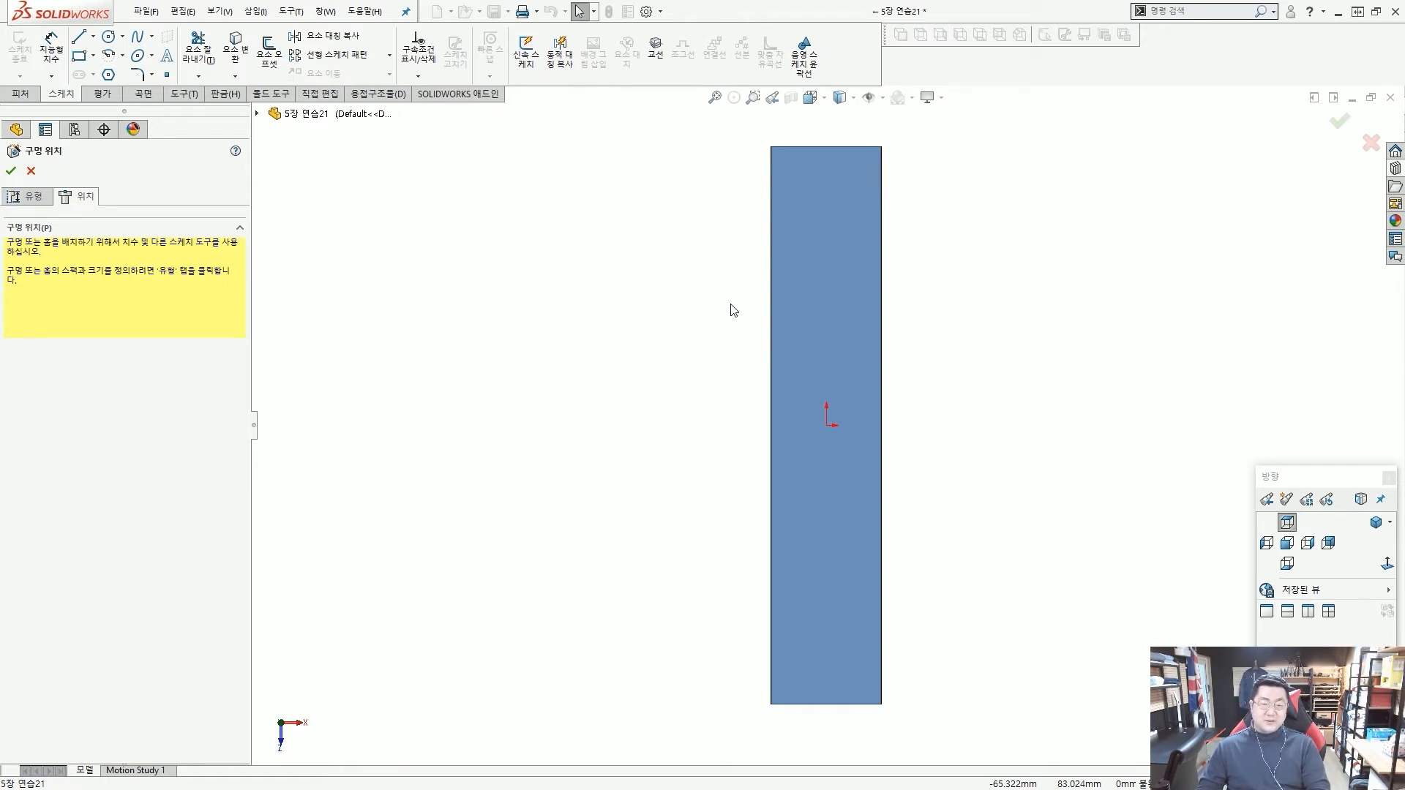
pyautogui.hotkey('ctrl', '1')
pyautogui.hotkey('ctrl', '3')
pyautogui.hotkey('ctrl', '8')
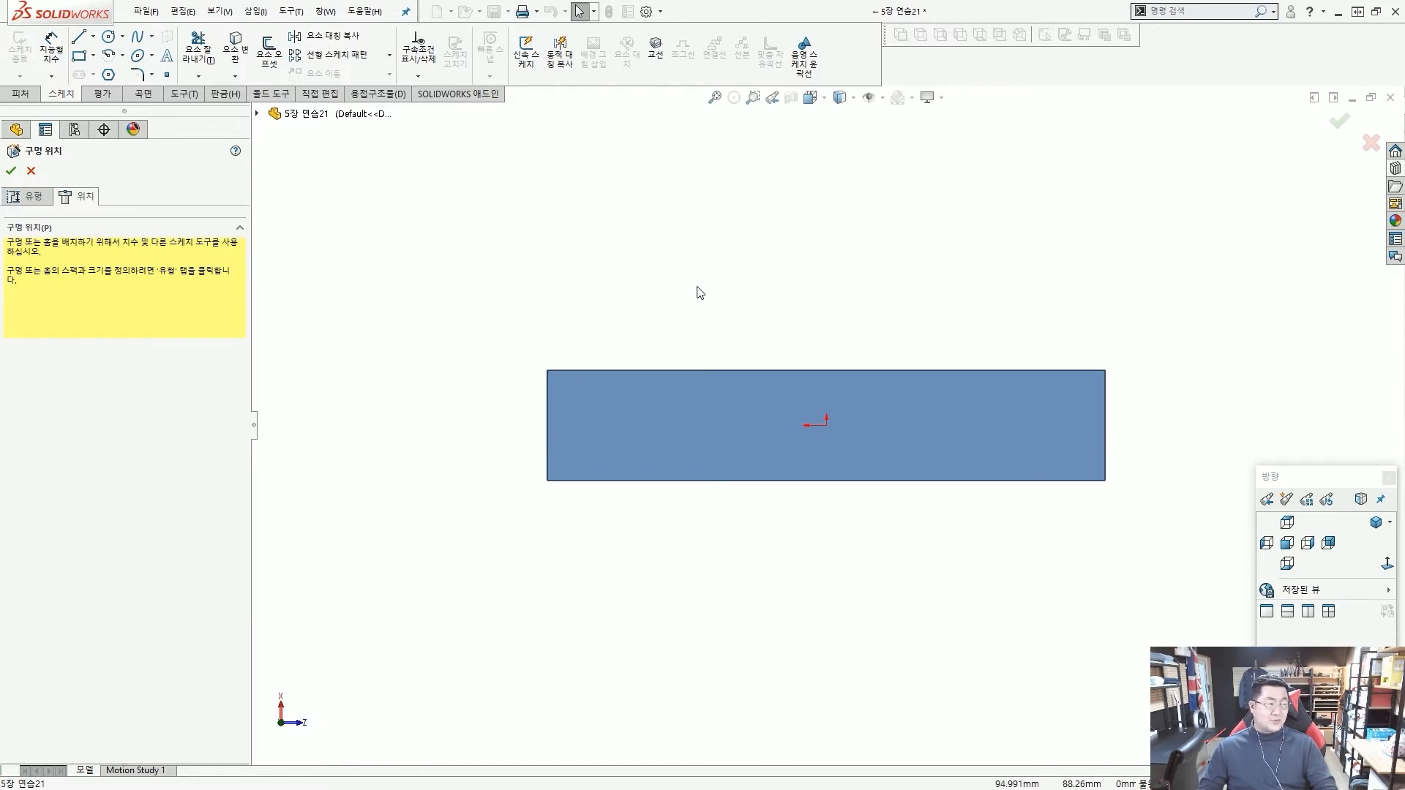
pyautogui.scroll(-1, 758, 381)
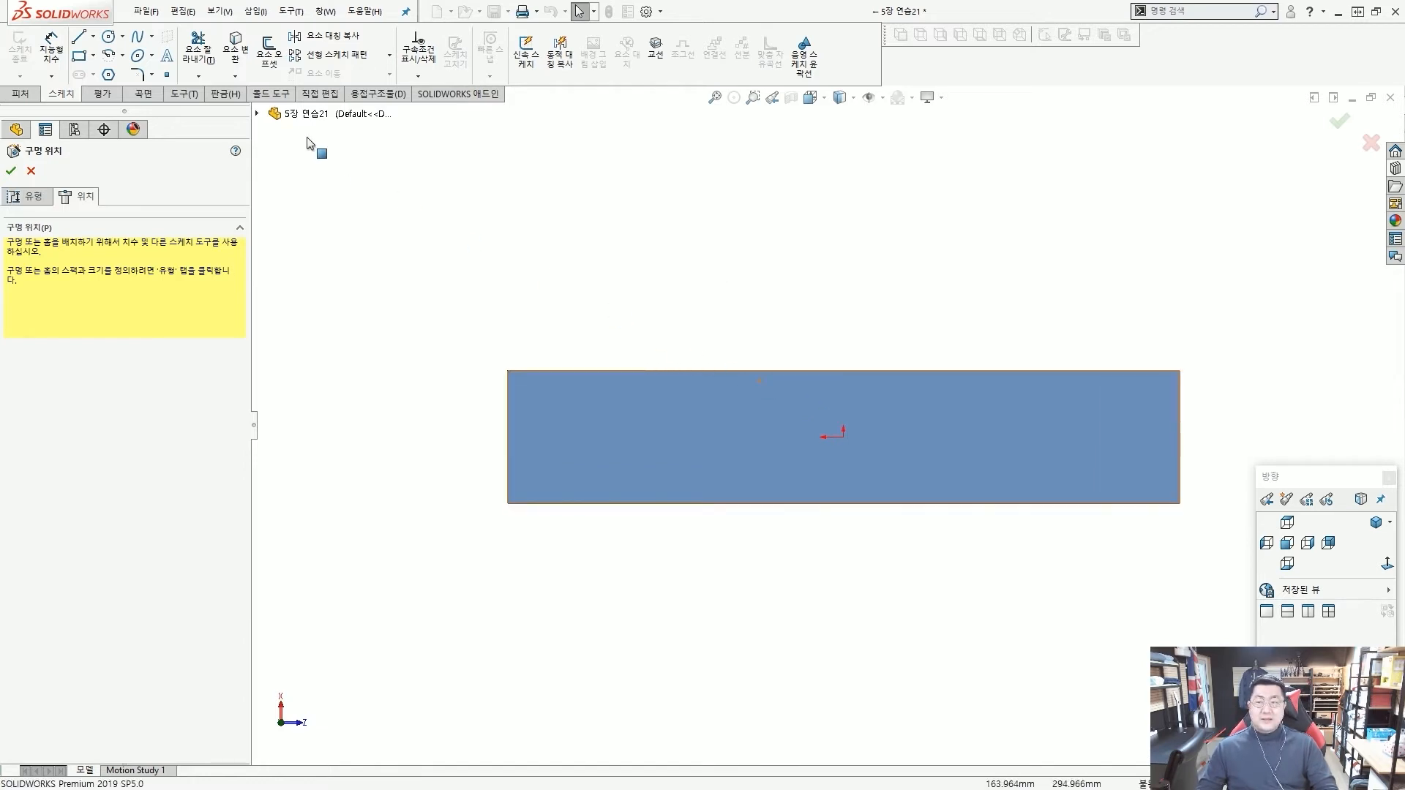
pyautogui.click(168, 76)
pyautogui.scroll(-3, 558, 388)
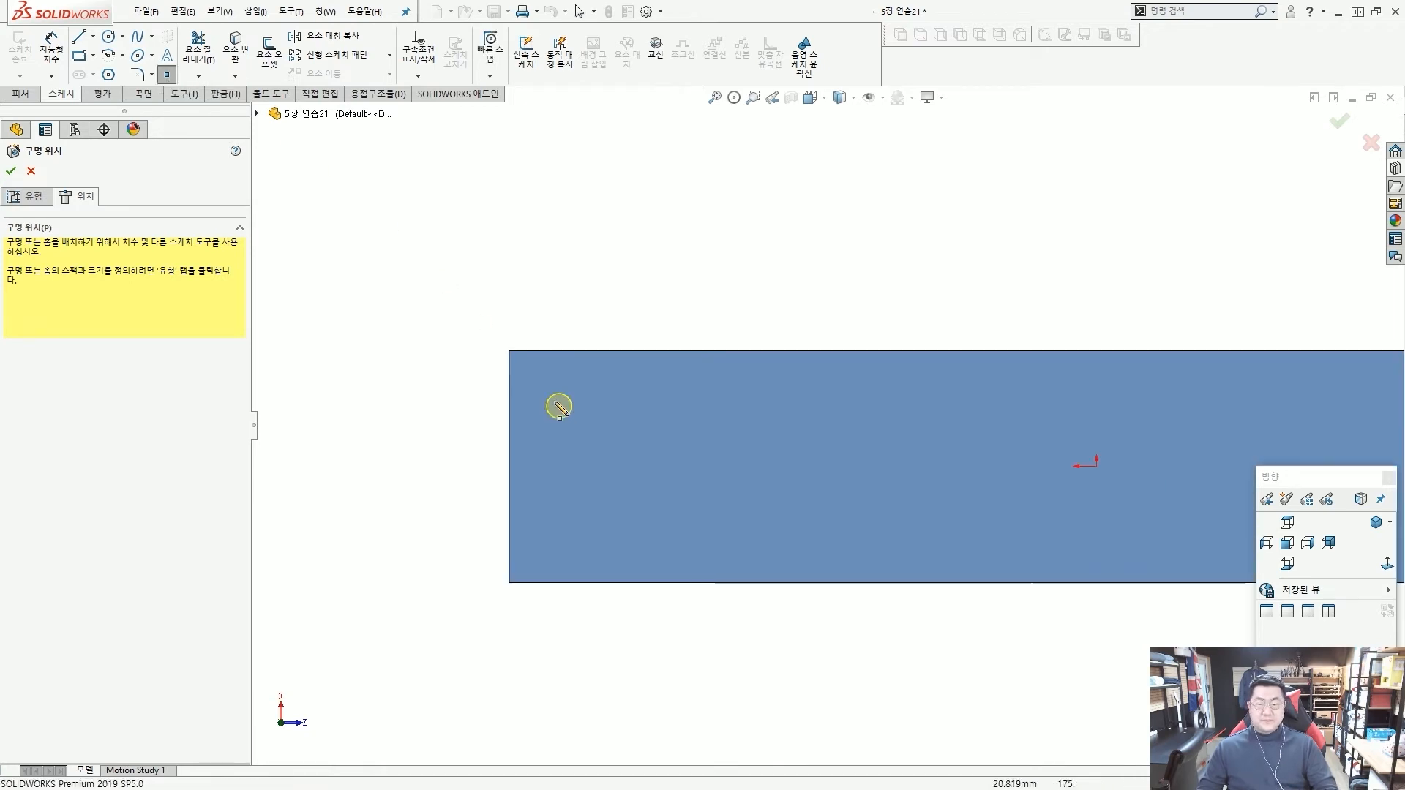
pyautogui.click(553, 383)
pyautogui.press('Escape')
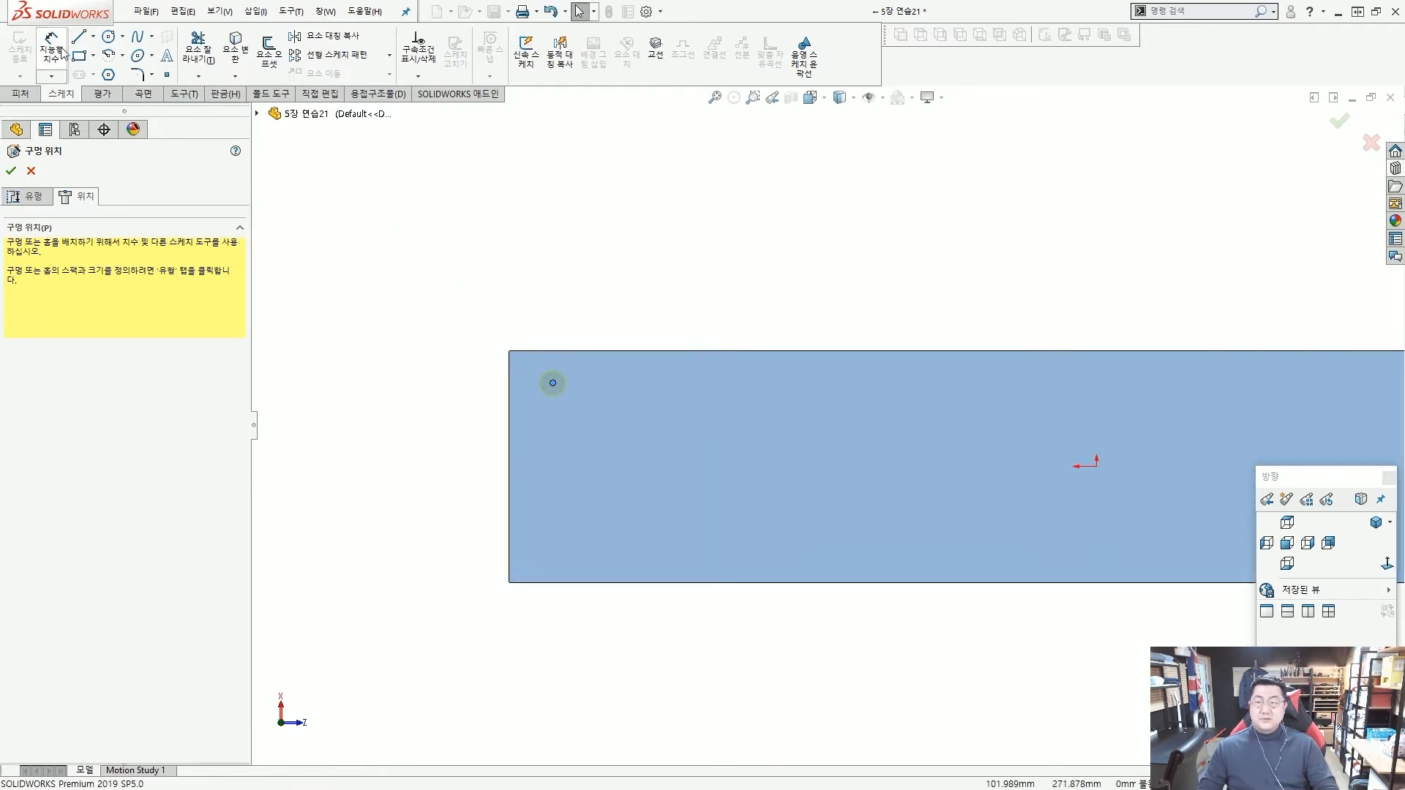
# Dimension the hole point 10 mm from the bar's nearest short edge.
pyautogui.click(51, 50)
pyautogui.click(510, 388)
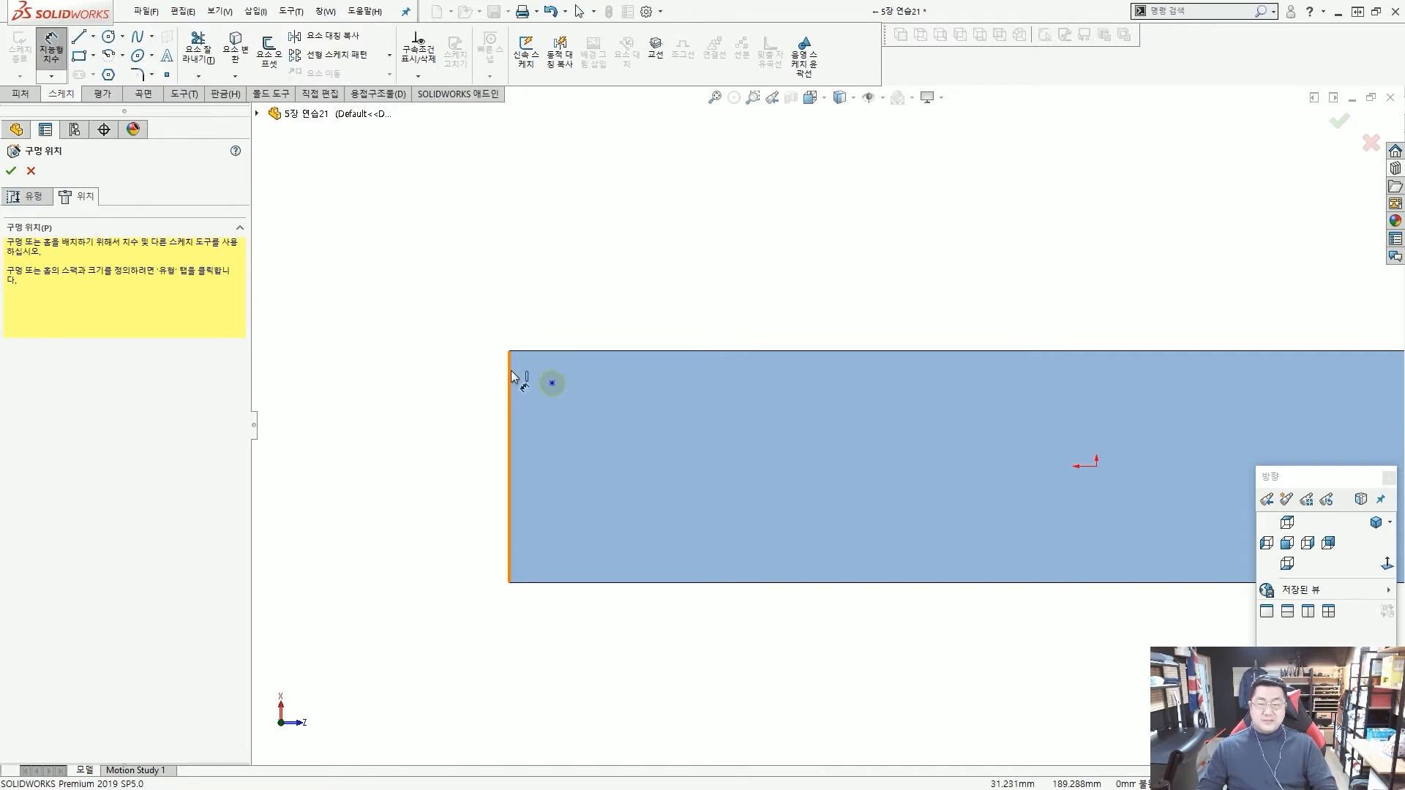
pyautogui.click(552, 383)
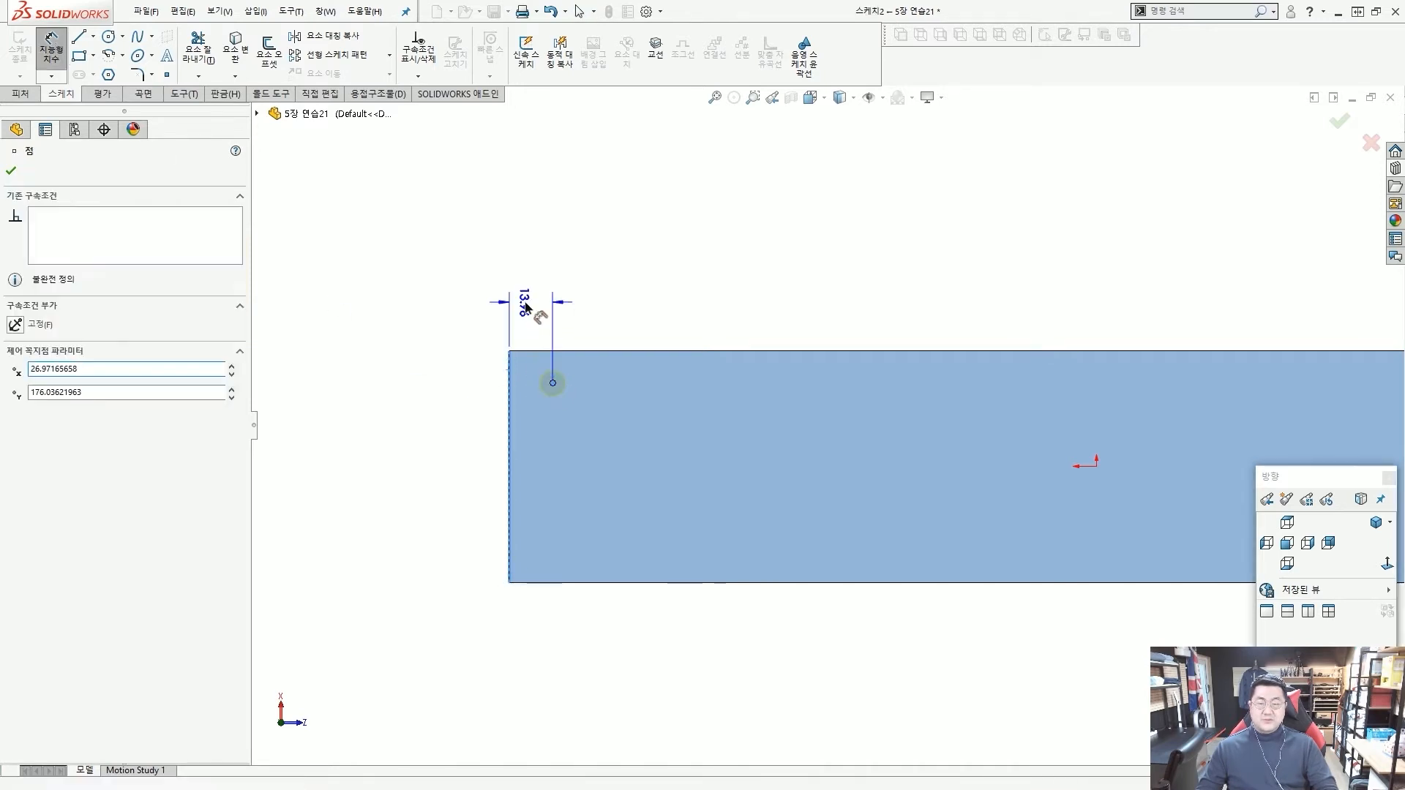
pyautogui.click(527, 303)
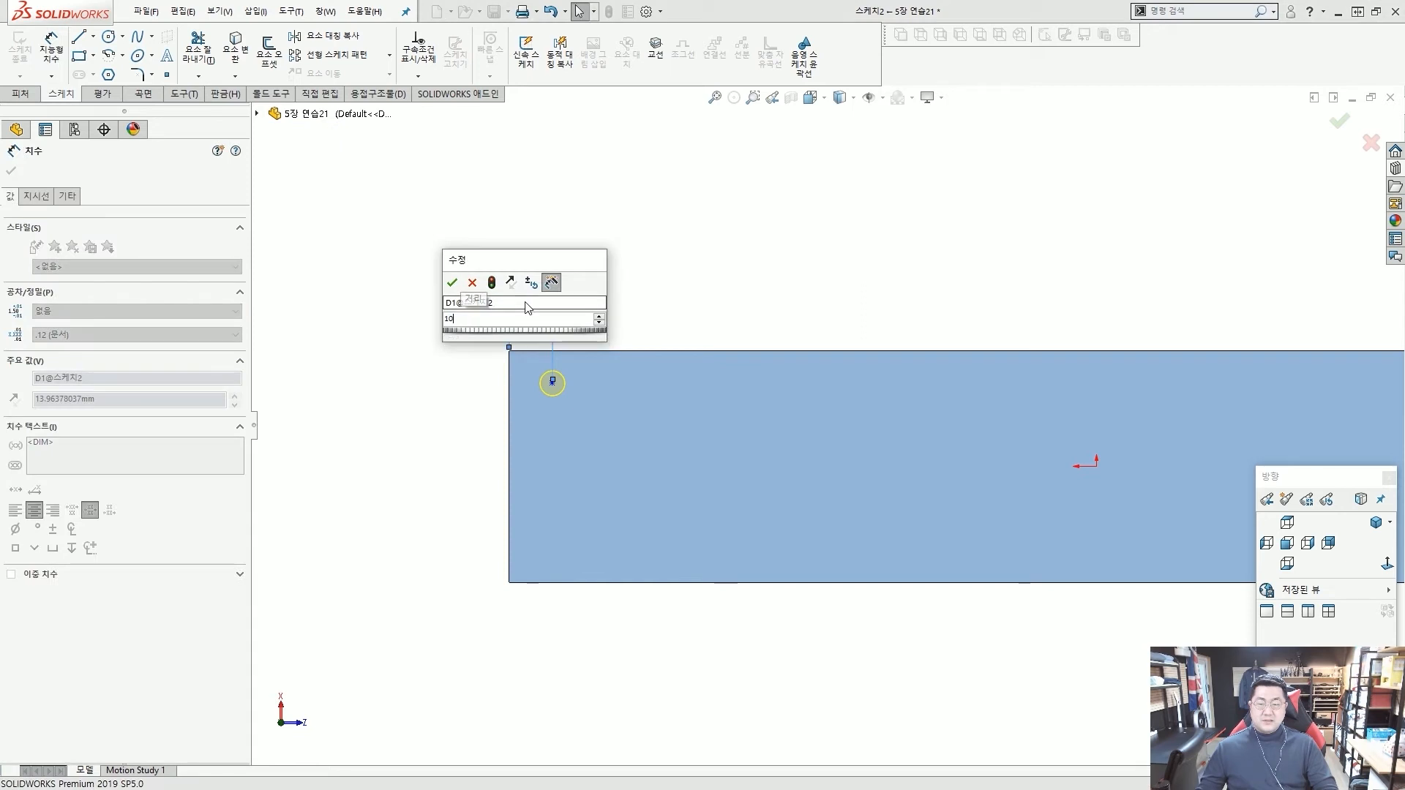
pyautogui.press('Return')
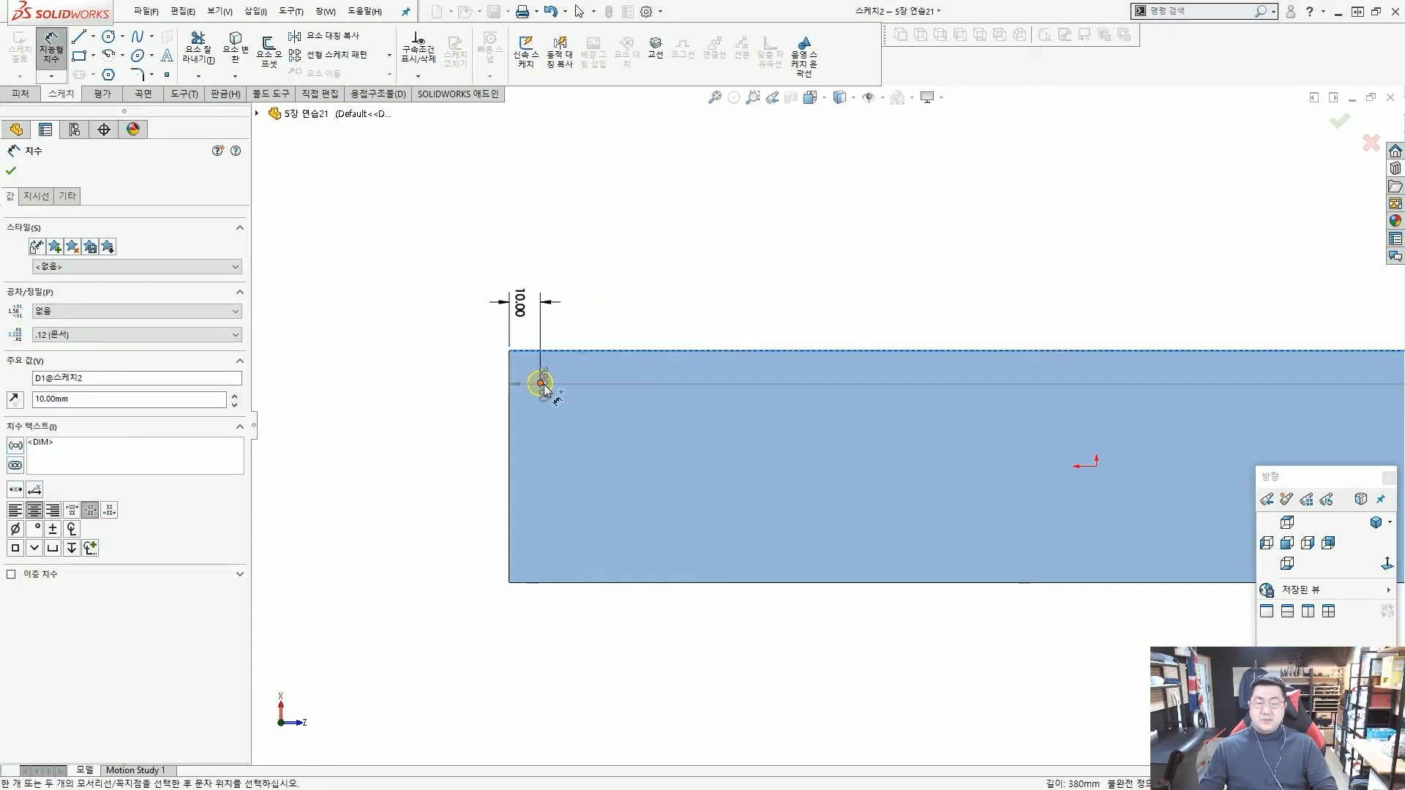
# Dimension the hole point 10 mm from the nearest long edge and finish the hole feature.
pyautogui.click(459, 367)
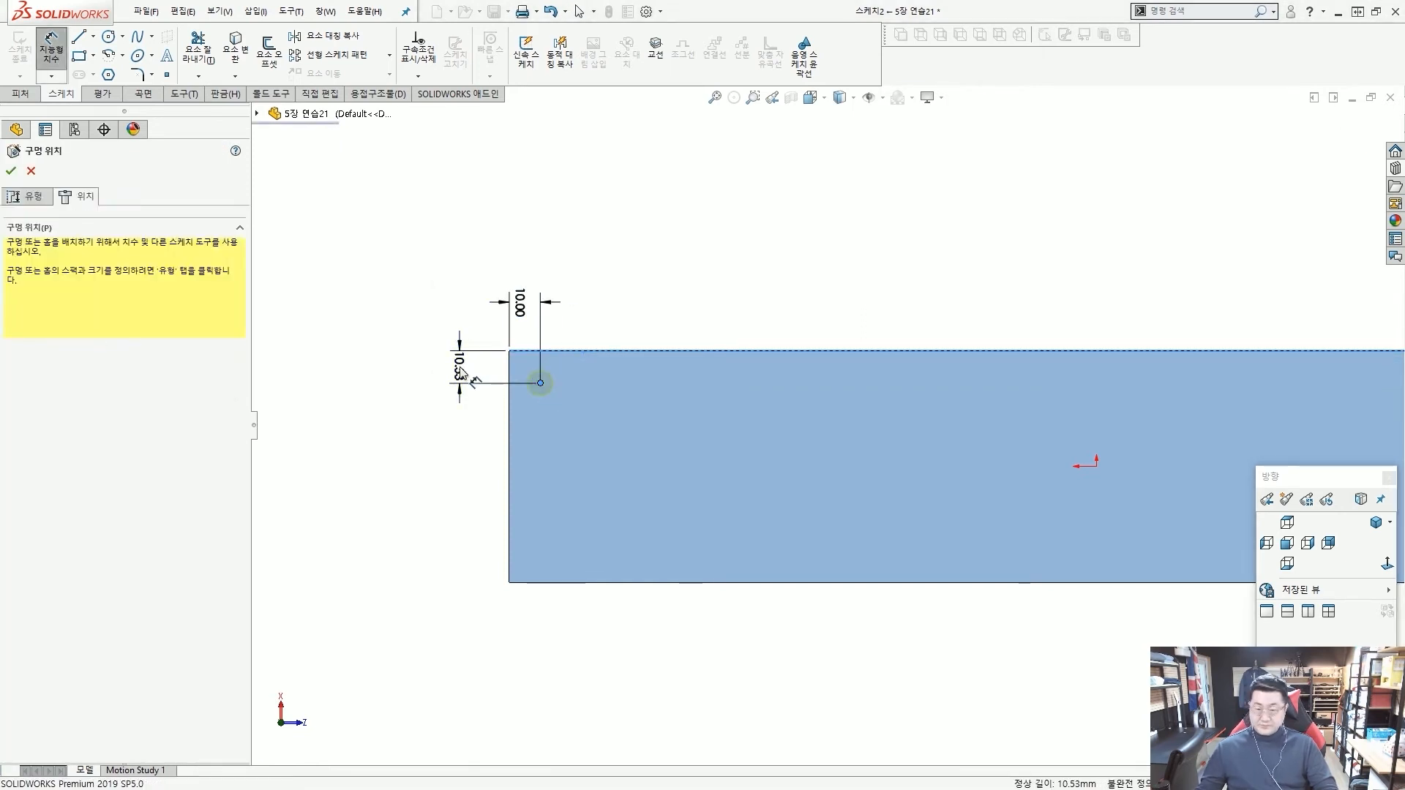
pyautogui.write('10')
pyautogui.press('Return')
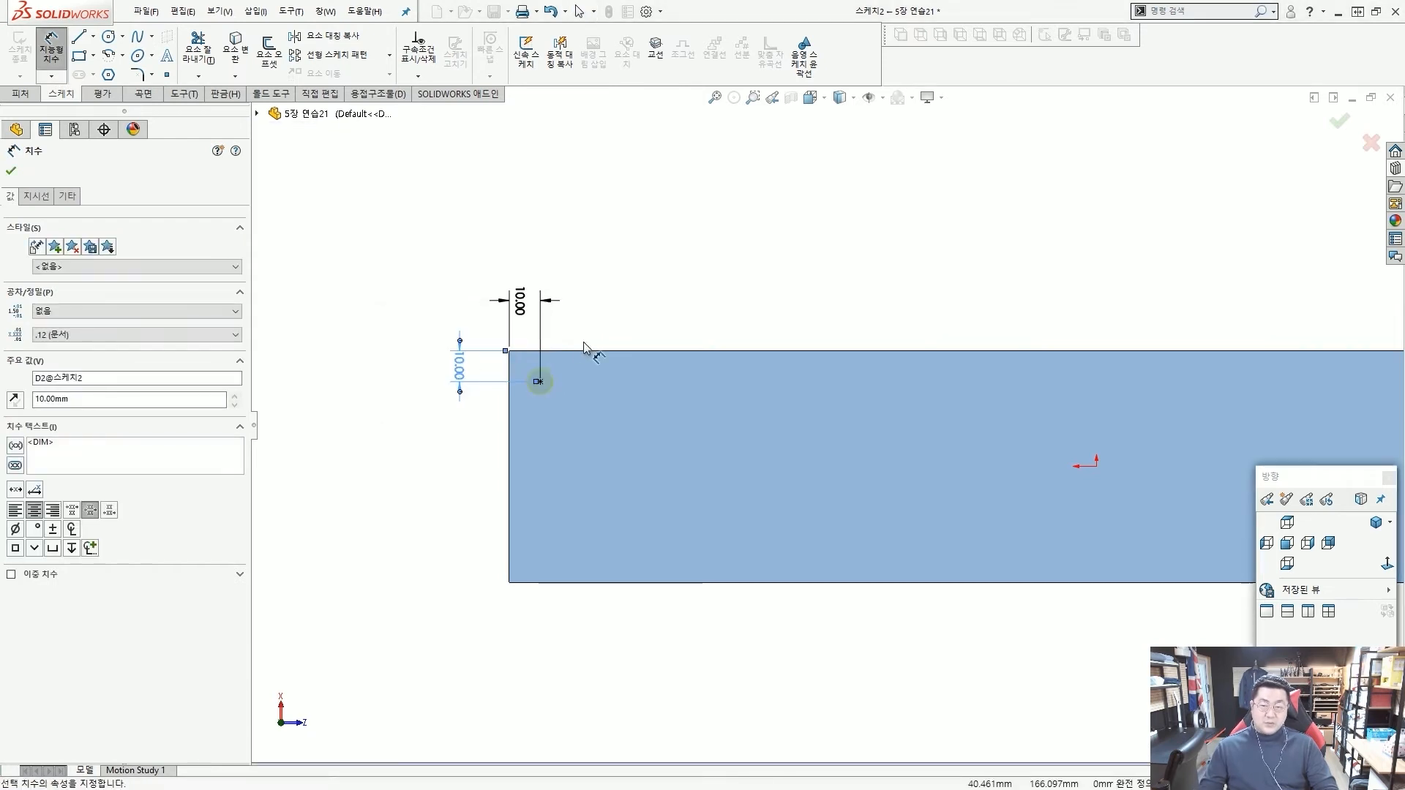
pyautogui.press('Escape')
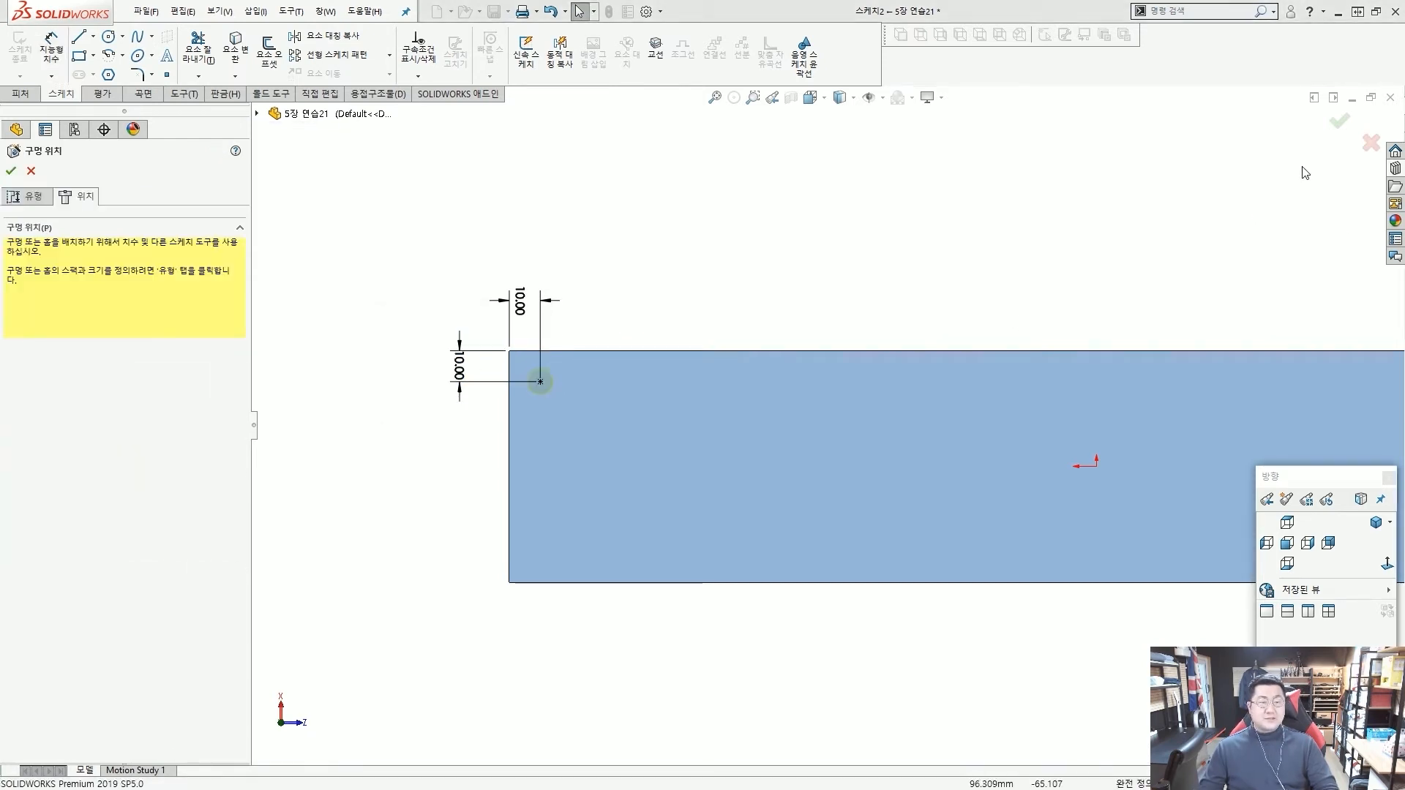
pyautogui.click(1339, 121)
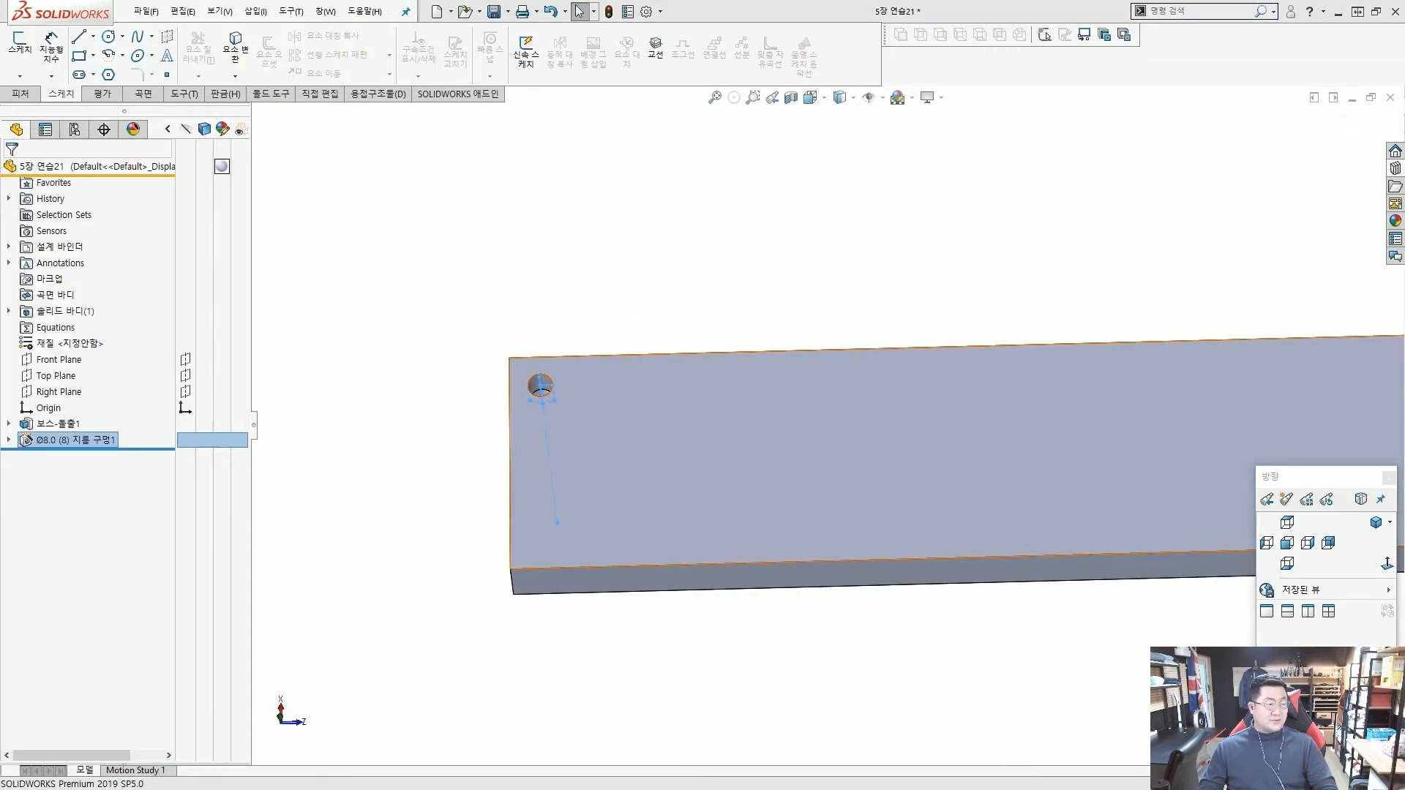
pyautogui.click(507, 222)
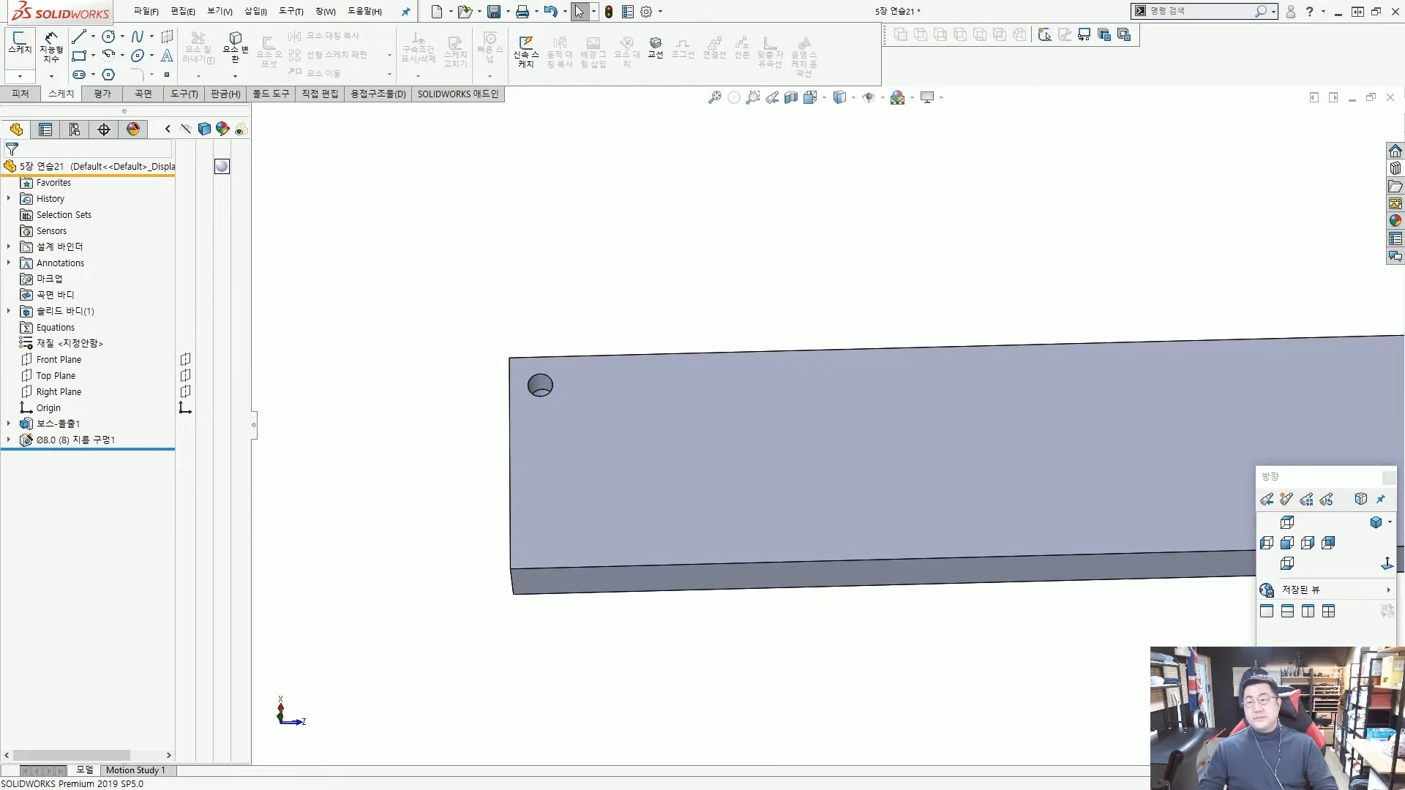
# Start a Linear Pattern and define Direction 2 by spacing and instances.
pyautogui.click(21, 95)
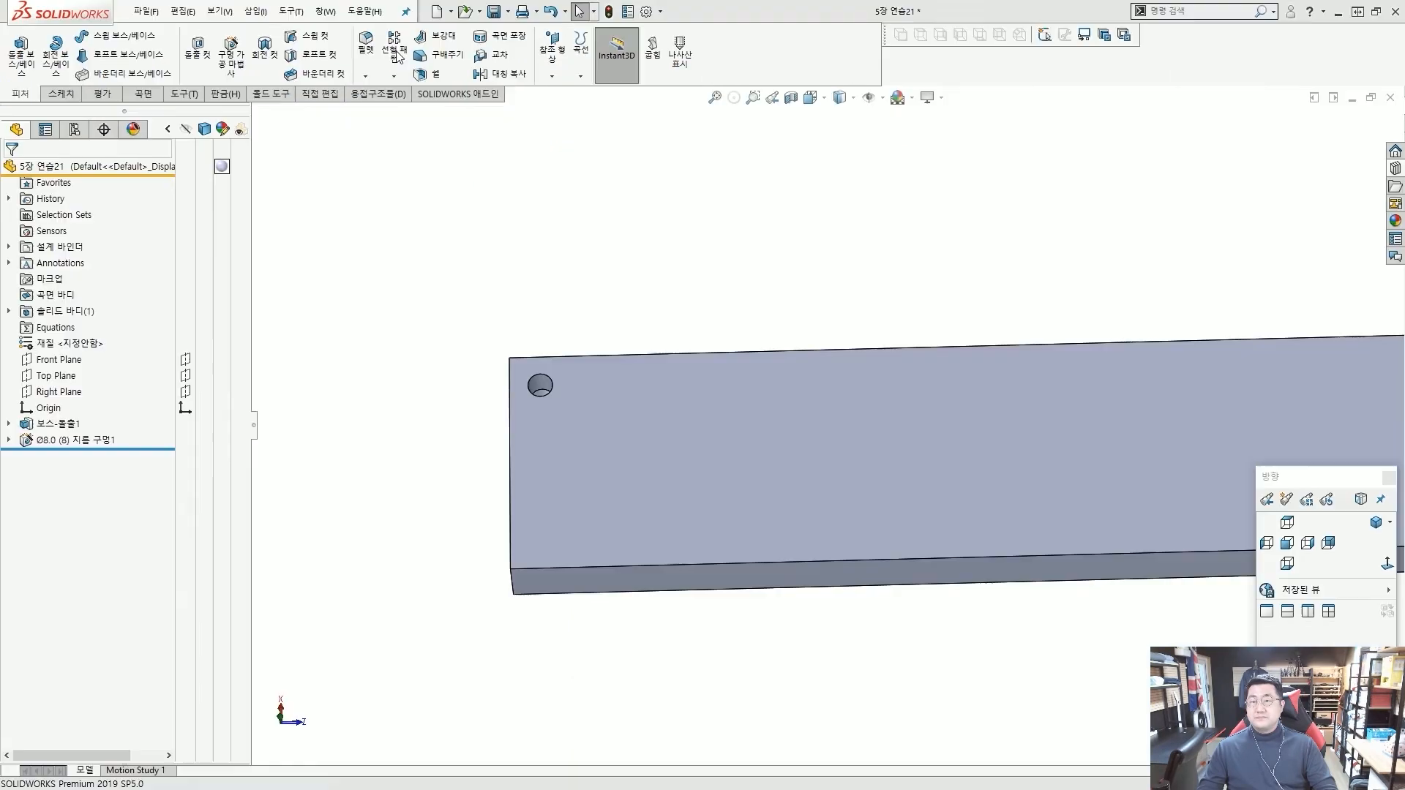
pyautogui.click(396, 52)
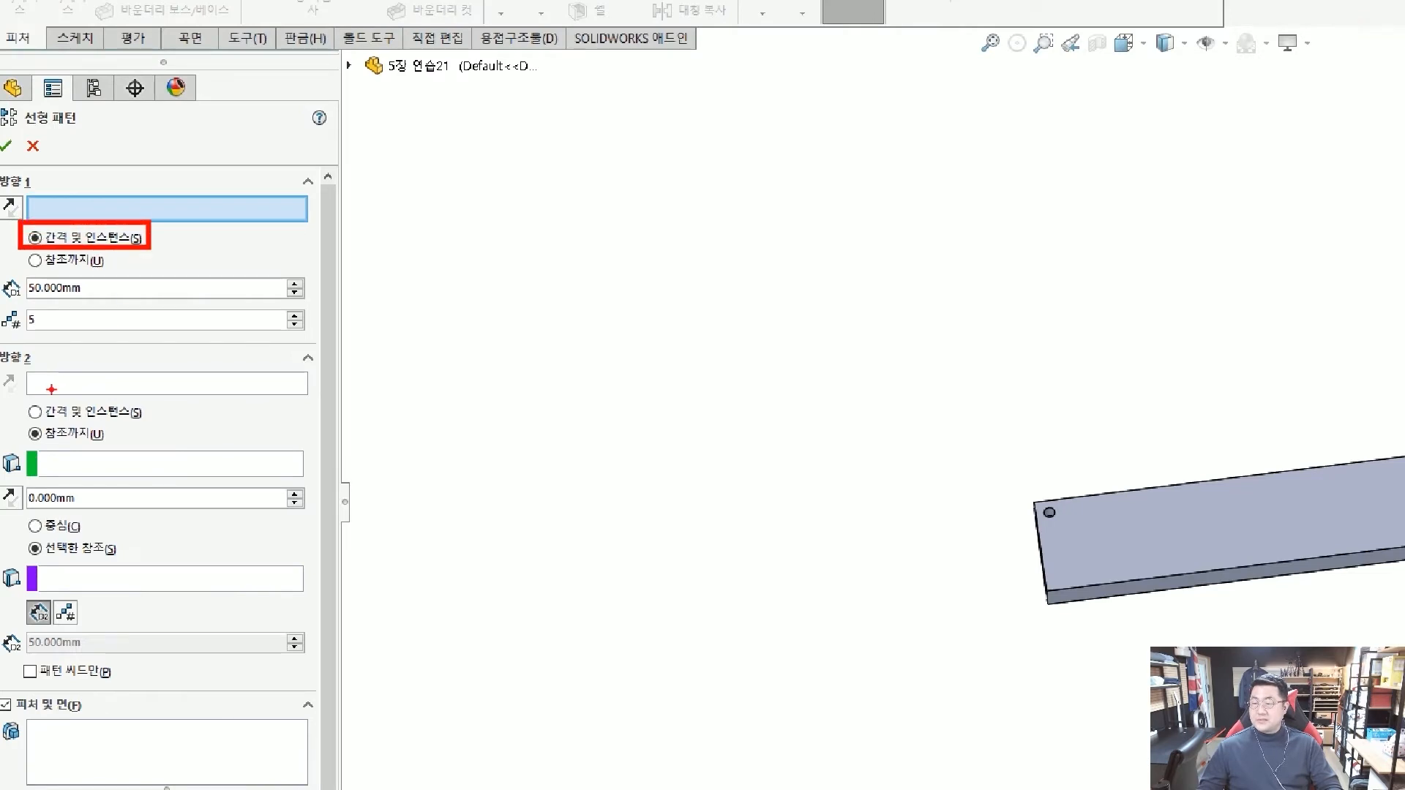
pyautogui.keyDown('ctrl'); pyautogui.moveTo(20, 396); pyautogui.dragTo(158, 423); pyautogui.keyUp('ctrl')
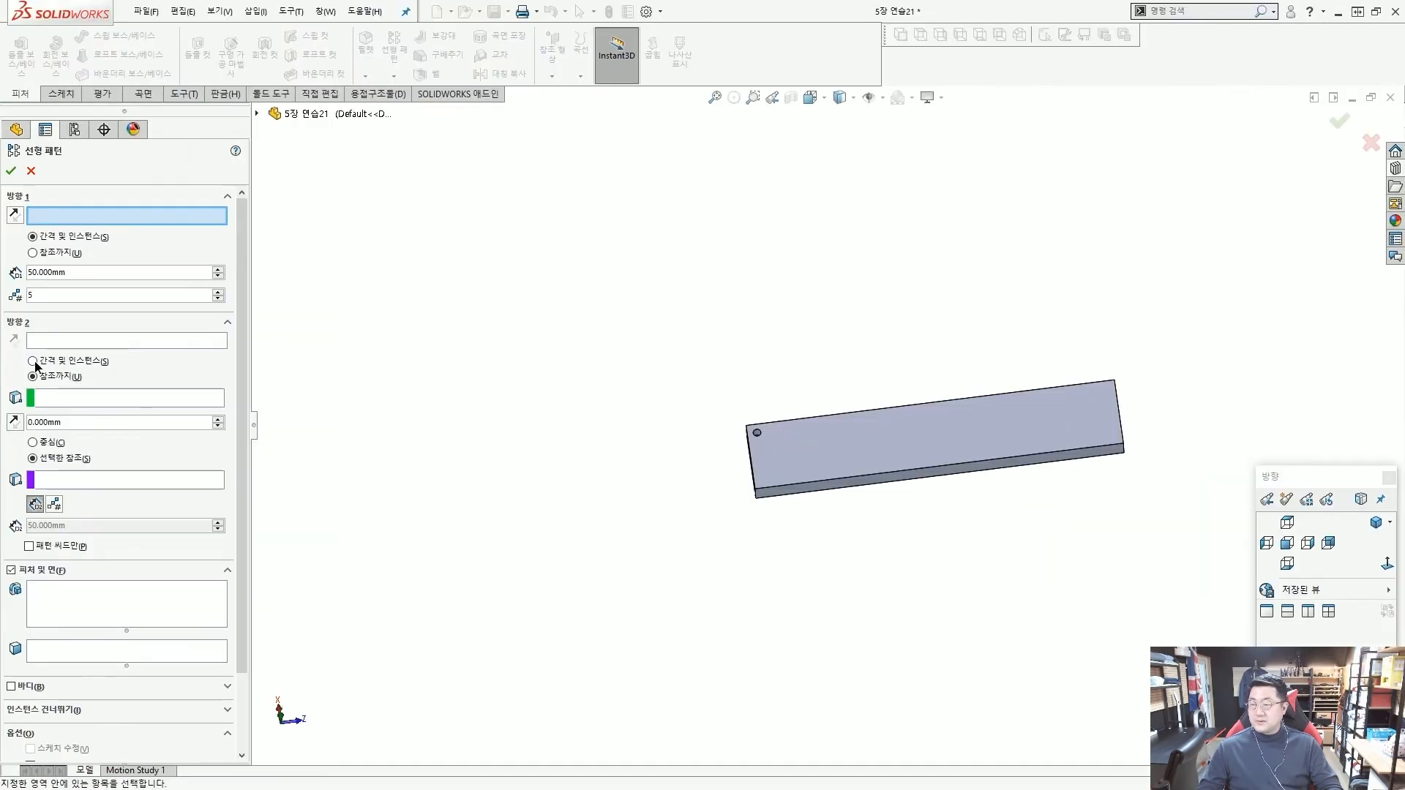
pyautogui.click(33, 361)
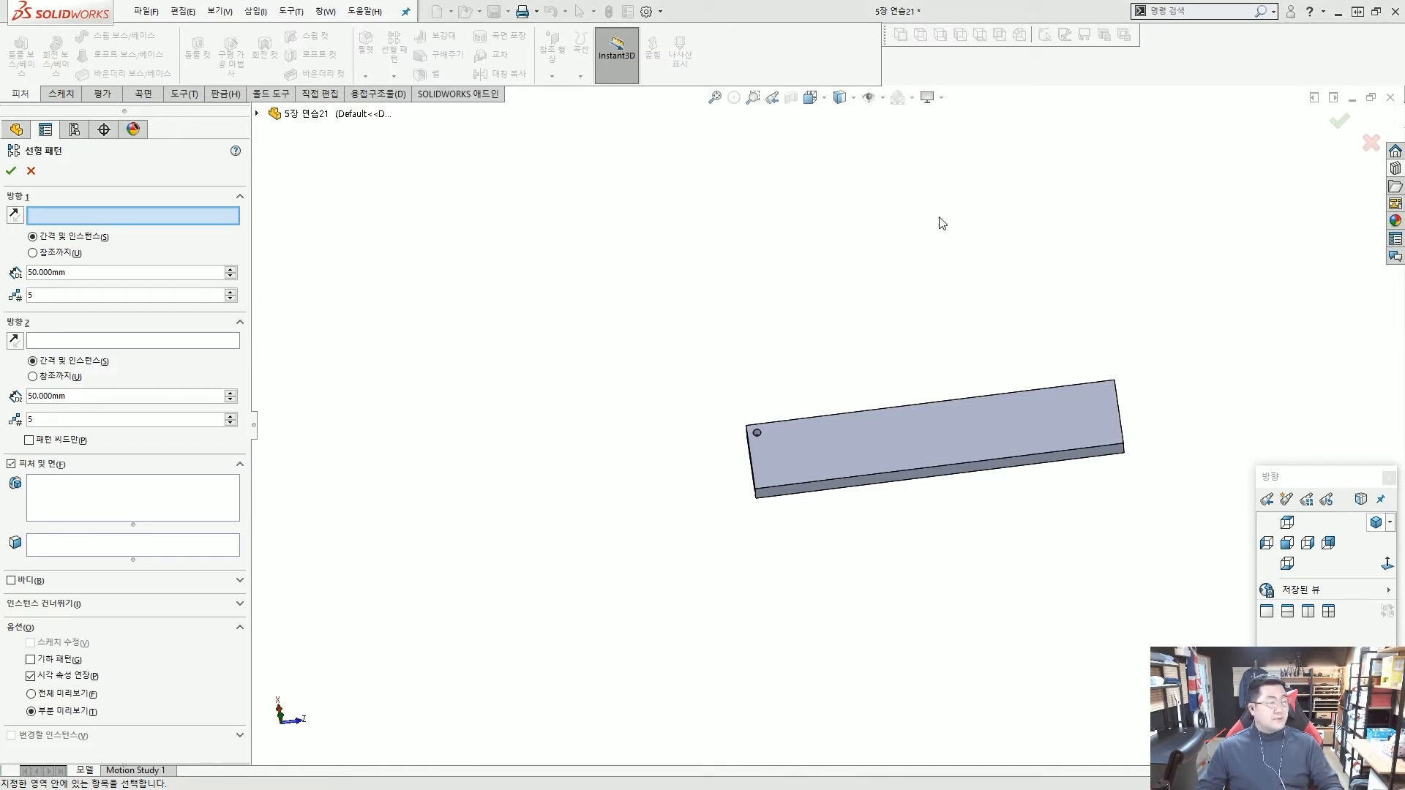
# Use the top face's long edge nearest the hole as the reference for pattern Direction 1.
pyautogui.scroll(-1, 807, 400)
pyautogui.moveTo(809, 400); pyautogui.dragTo(858, 557, button='middle')
pyautogui.scroll(-2, 838, 417)
pyautogui.scroll(-2, 849, 554)
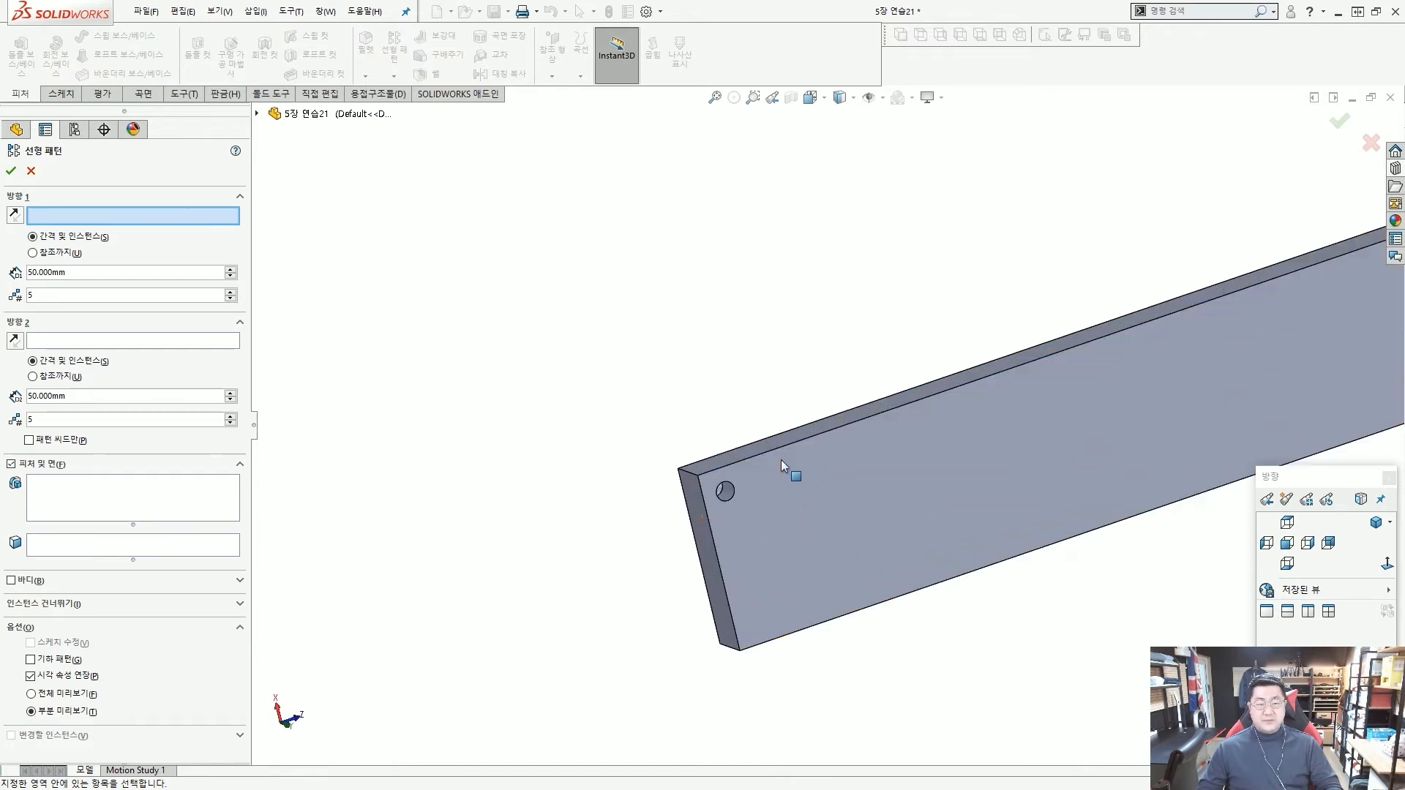
pyautogui.hotkey('ctrl', '2')
pyautogui.moveTo(723, 471); pyautogui.dragTo(1025, 379)
pyautogui.moveTo(946, 377)
pyautogui.mouseDown()
pyautogui.moveTo(989, 413)
pyautogui.moveTo(884, 467)
pyautogui.mouseUp()
pyautogui.press('Escape')
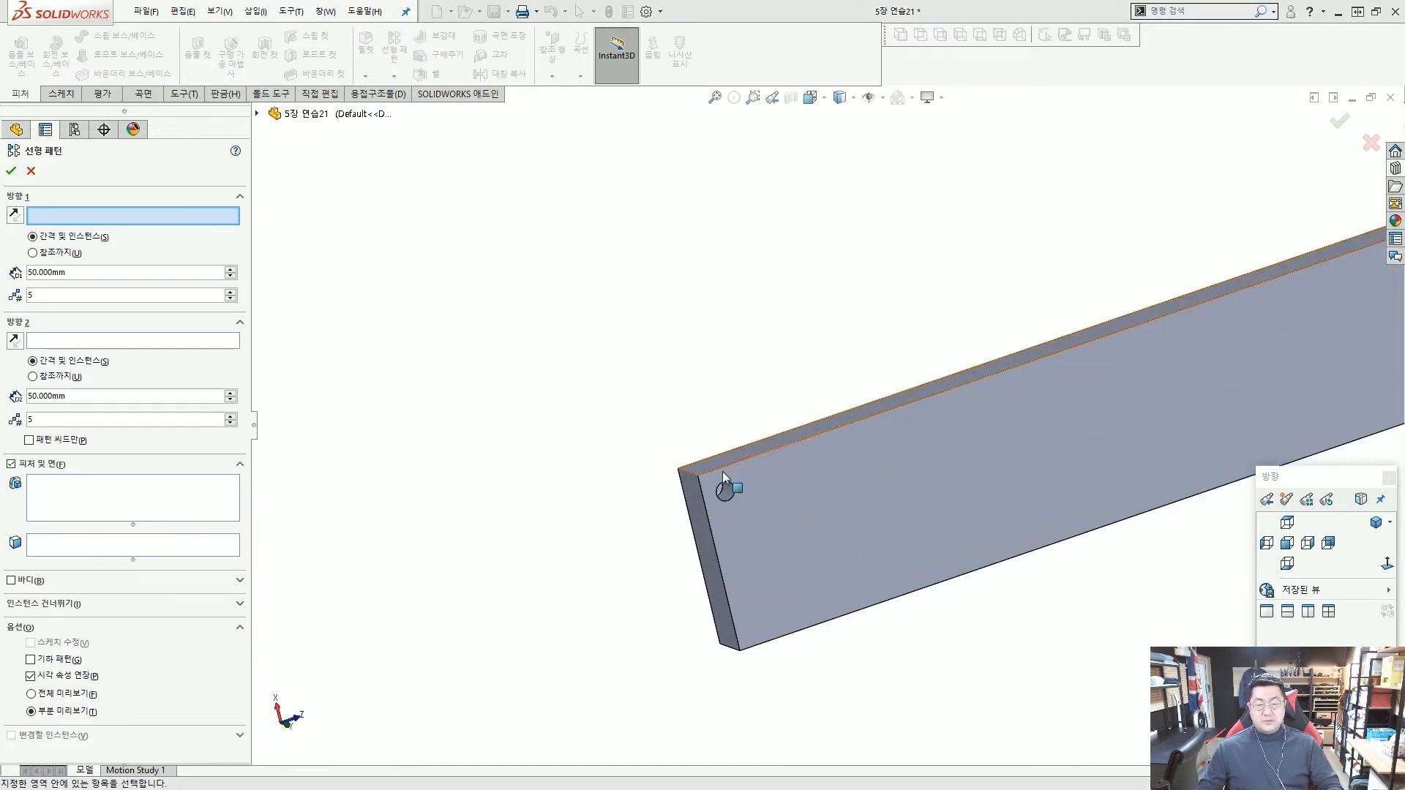
pyautogui.scroll(-1, 717, 473)
pyautogui.click(717, 467)
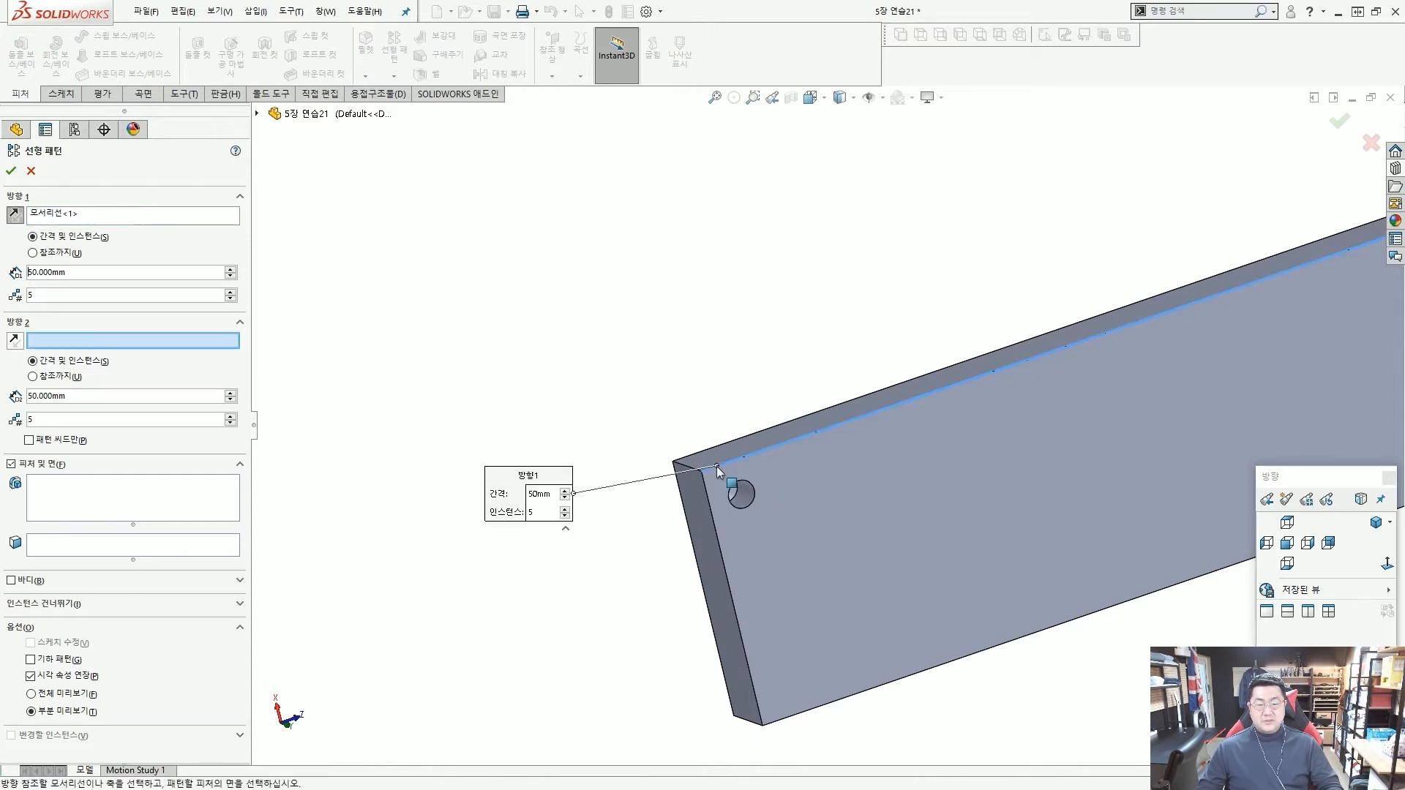
# Use the top face's short edge next to the hole as the reference for pattern Direction 2.
pyautogui.scroll(3, 840, 441)
pyautogui.moveTo(1086, 341)
pyautogui.mouseDown()
pyautogui.moveTo(1253, 280)
pyautogui.moveTo(1244, 293)
pyautogui.mouseUp()
pyautogui.moveTo(1260, 291)
pyautogui.mouseDown()
pyautogui.moveTo(1294, 289)
pyautogui.moveTo(1270, 271)
pyautogui.mouseUp()
pyautogui.press('Escape')
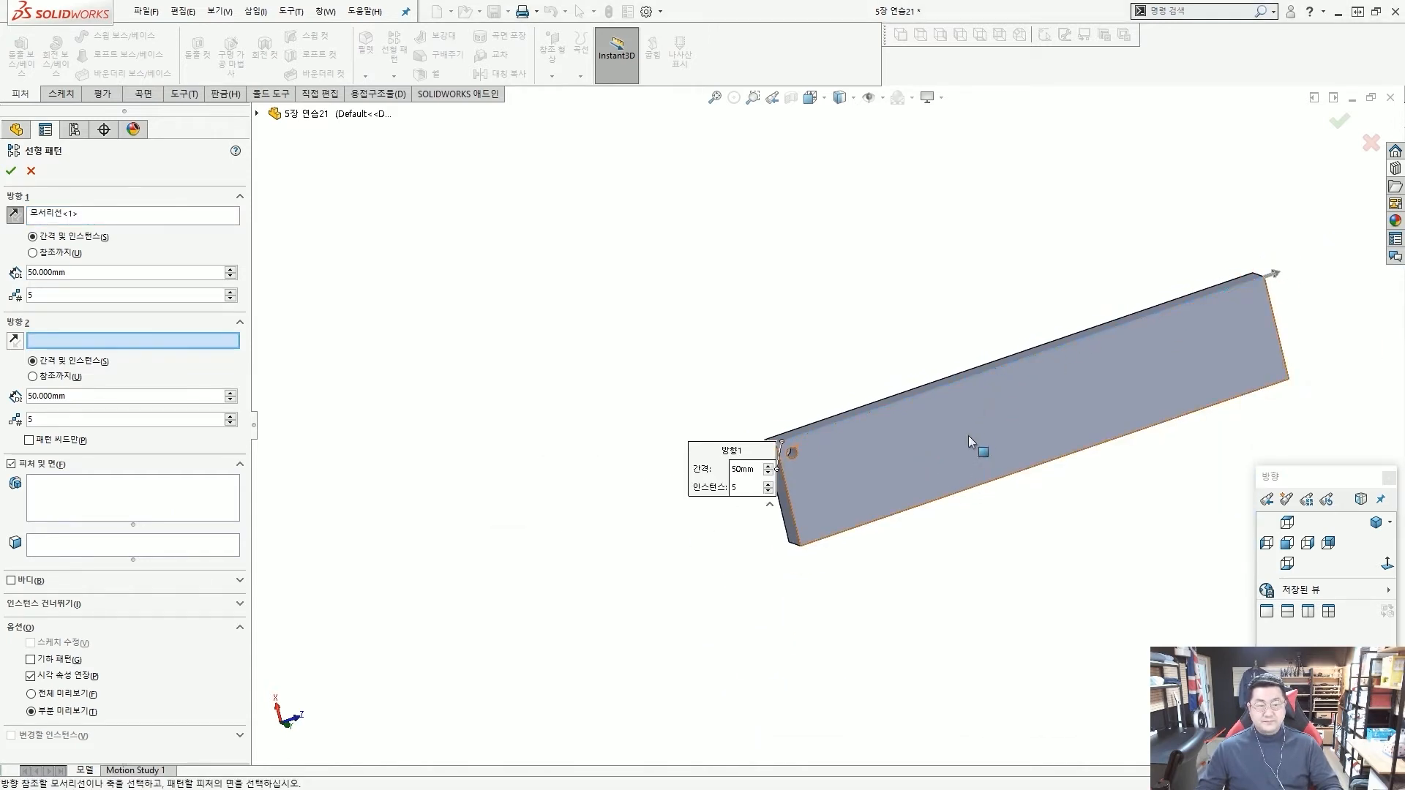
pyautogui.scroll(-3, 796, 437)
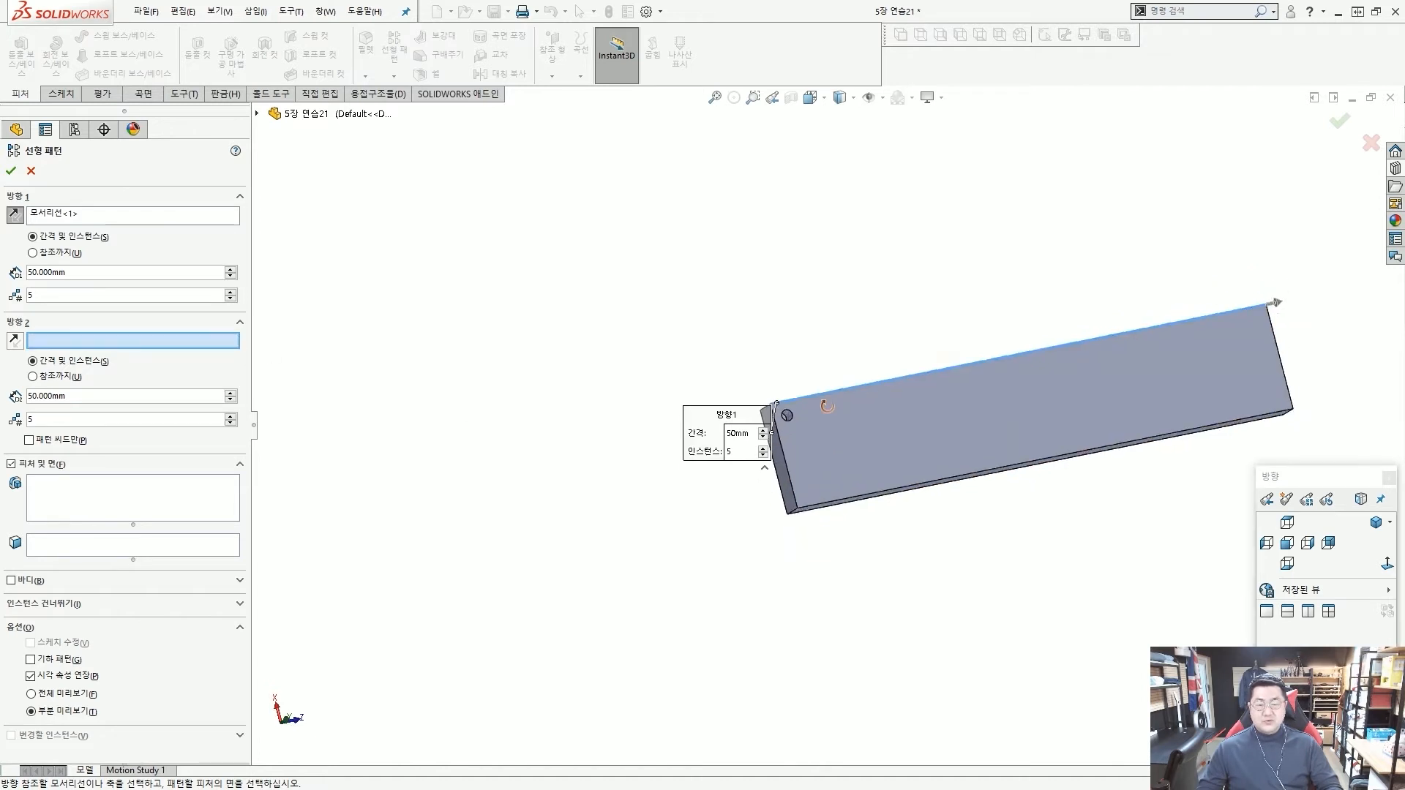
pyautogui.scroll(-2, 793, 431)
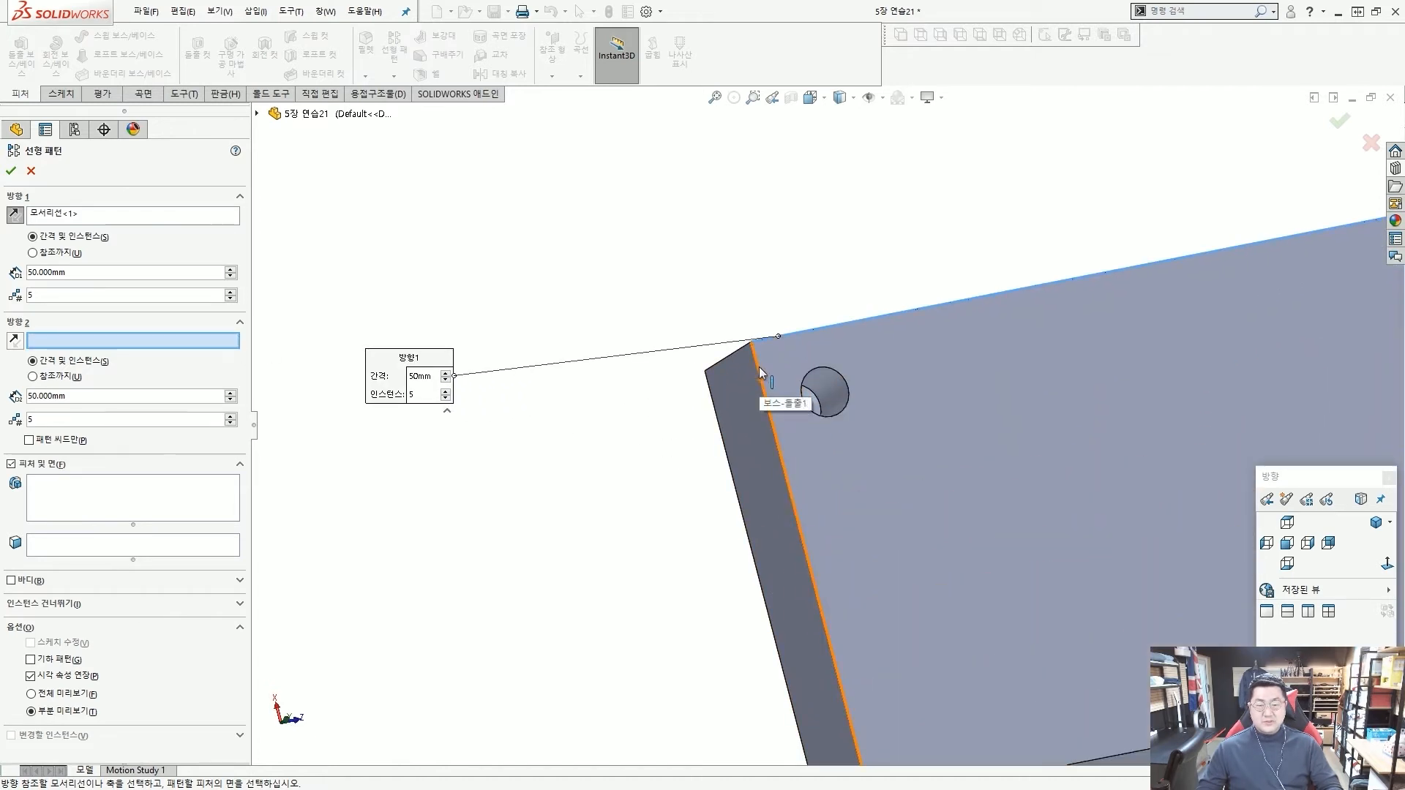
pyautogui.click(758, 367)
pyautogui.scroll(2, 758, 366)
pyautogui.moveTo(787, 384); pyautogui.dragTo(805, 439)
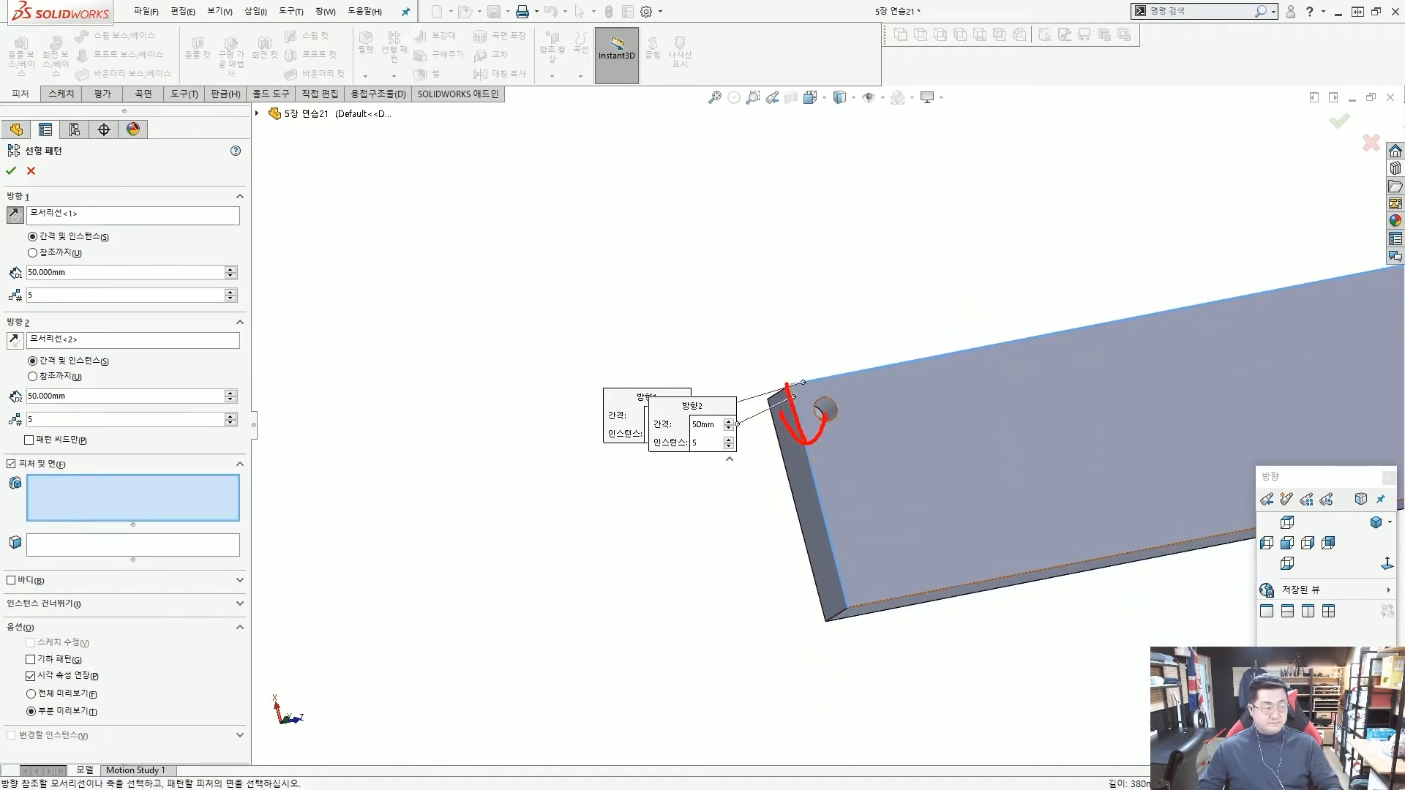
pyautogui.press('Escape')
pyautogui.scroll(2, 831, 376)
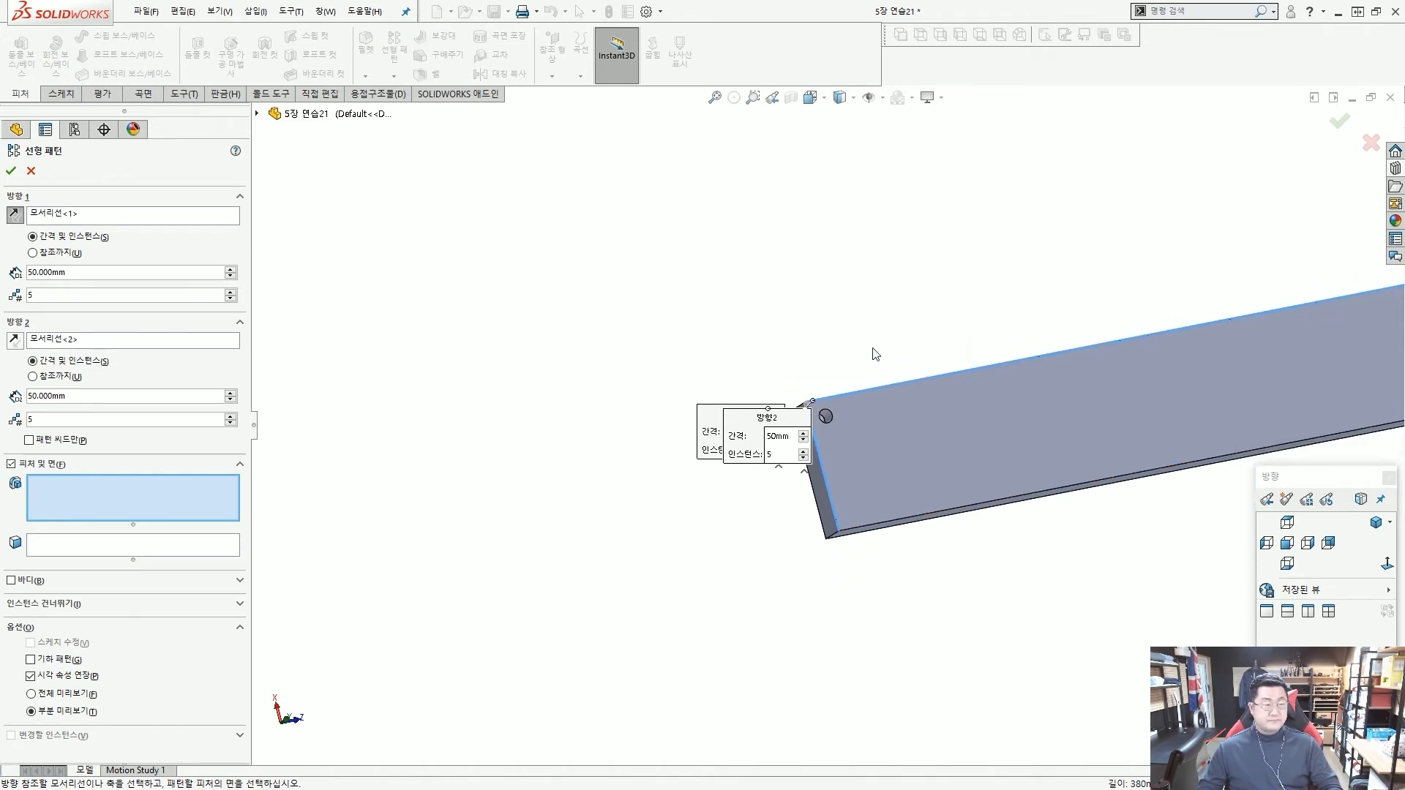
pyautogui.scroll(3, 1092, 366)
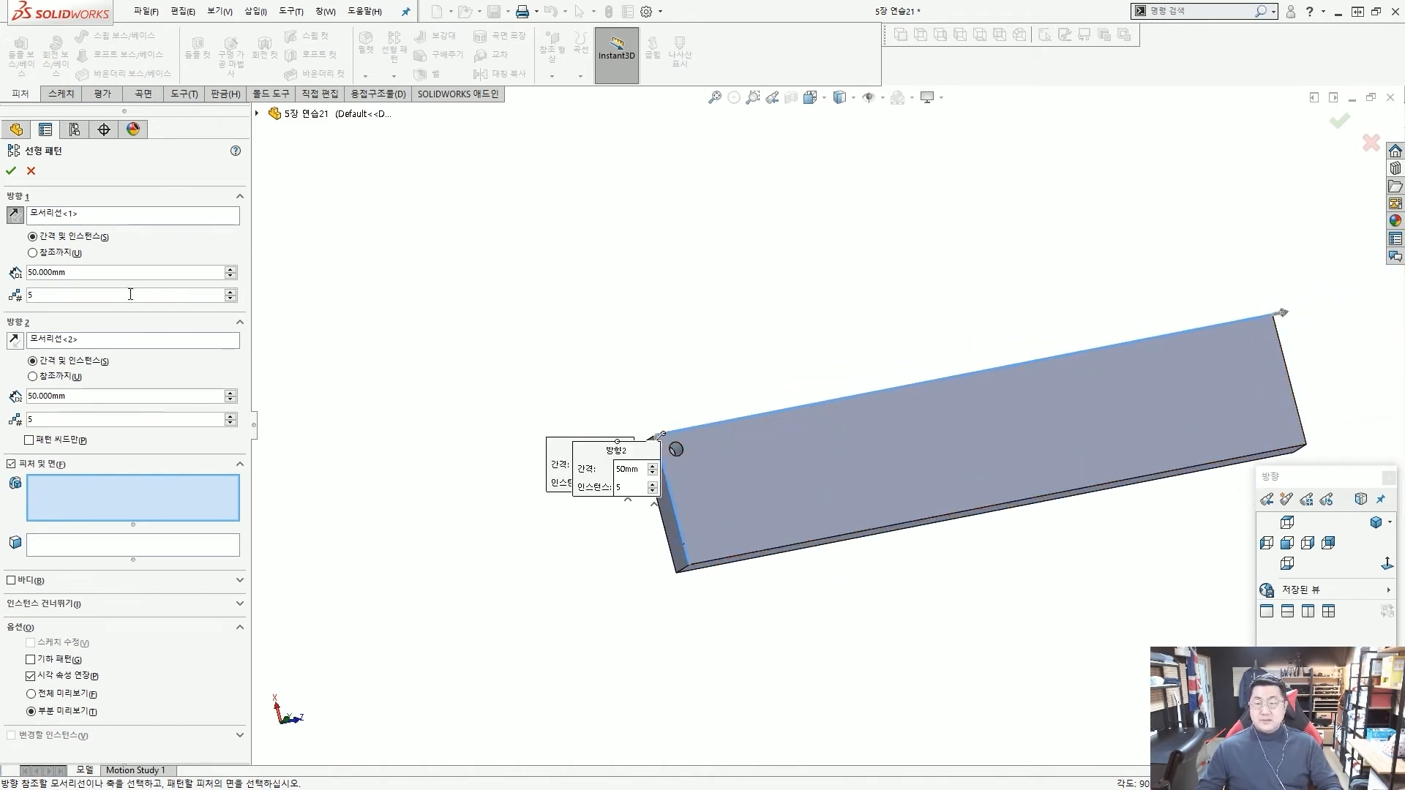
# Set pattern Direction 1 to a spacing of 10 mm with 37 instances.
pyautogui.moveTo(129, 275); pyautogui.dragTo(16, 276)
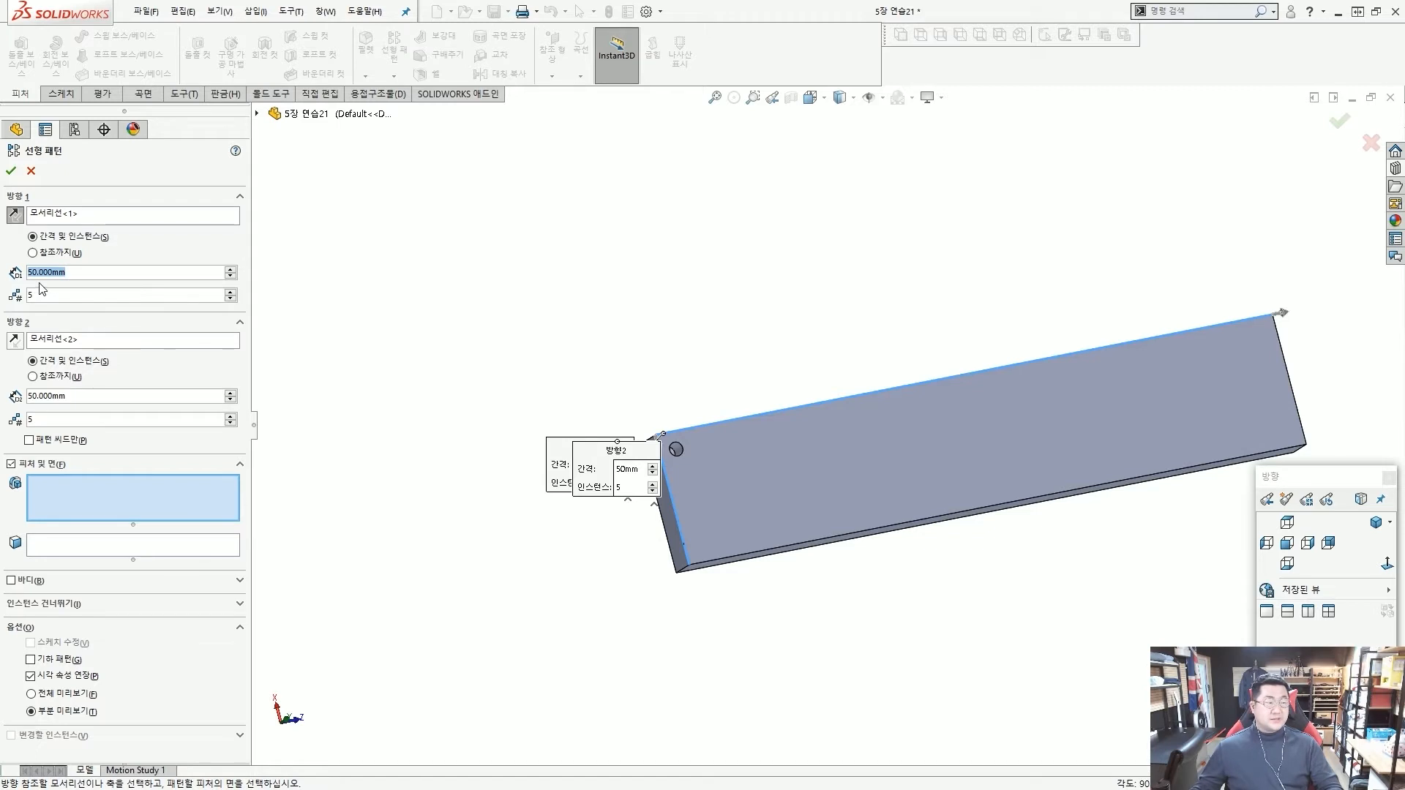
pyautogui.write('10')
pyautogui.press('Tab')
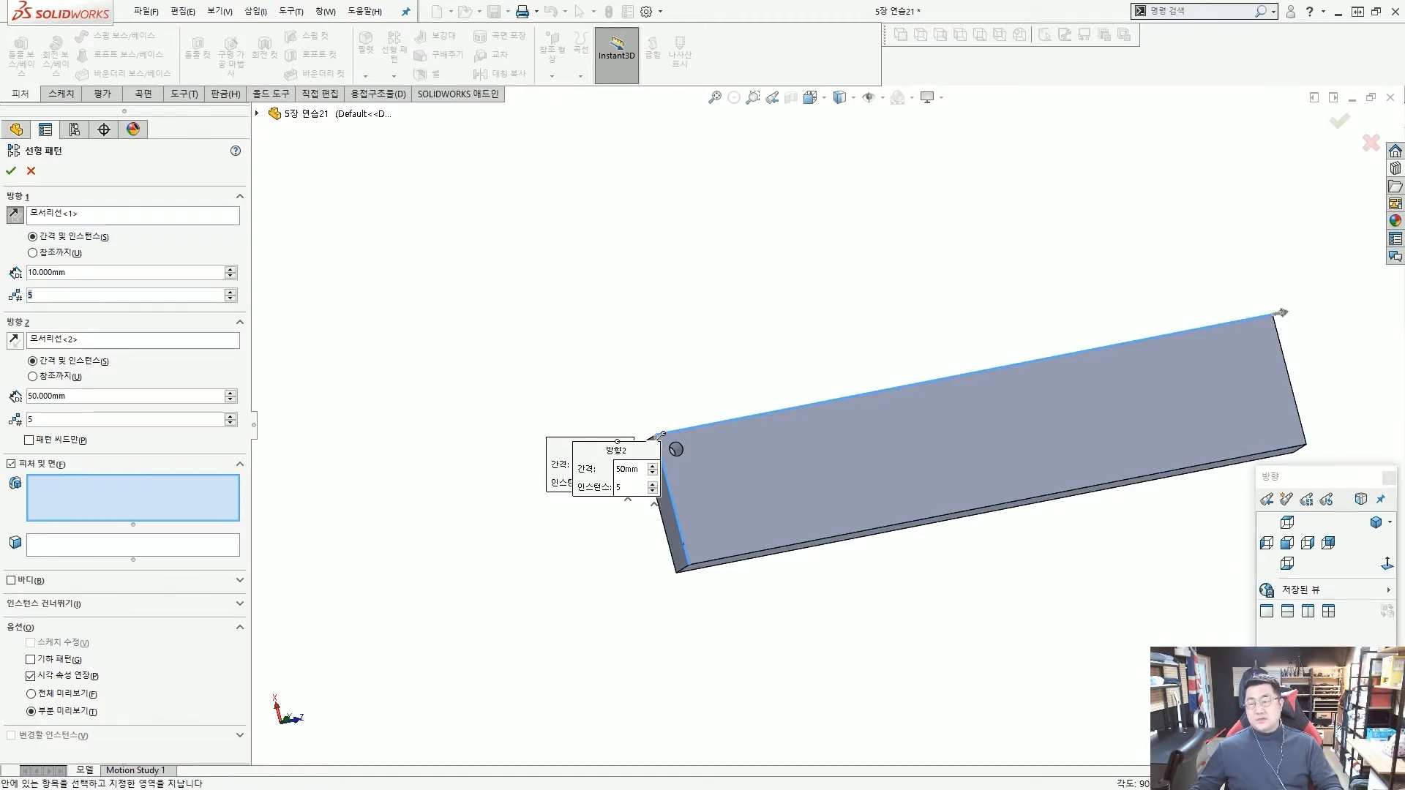
pyautogui.write('37')
# Set pattern Direction 2 to a spacing of 12 mm with 2 instances.
pyautogui.moveTo(106, 393); pyautogui.dragTo(26, 395)
pyautogui.write('12')
pyautogui.press('Return')
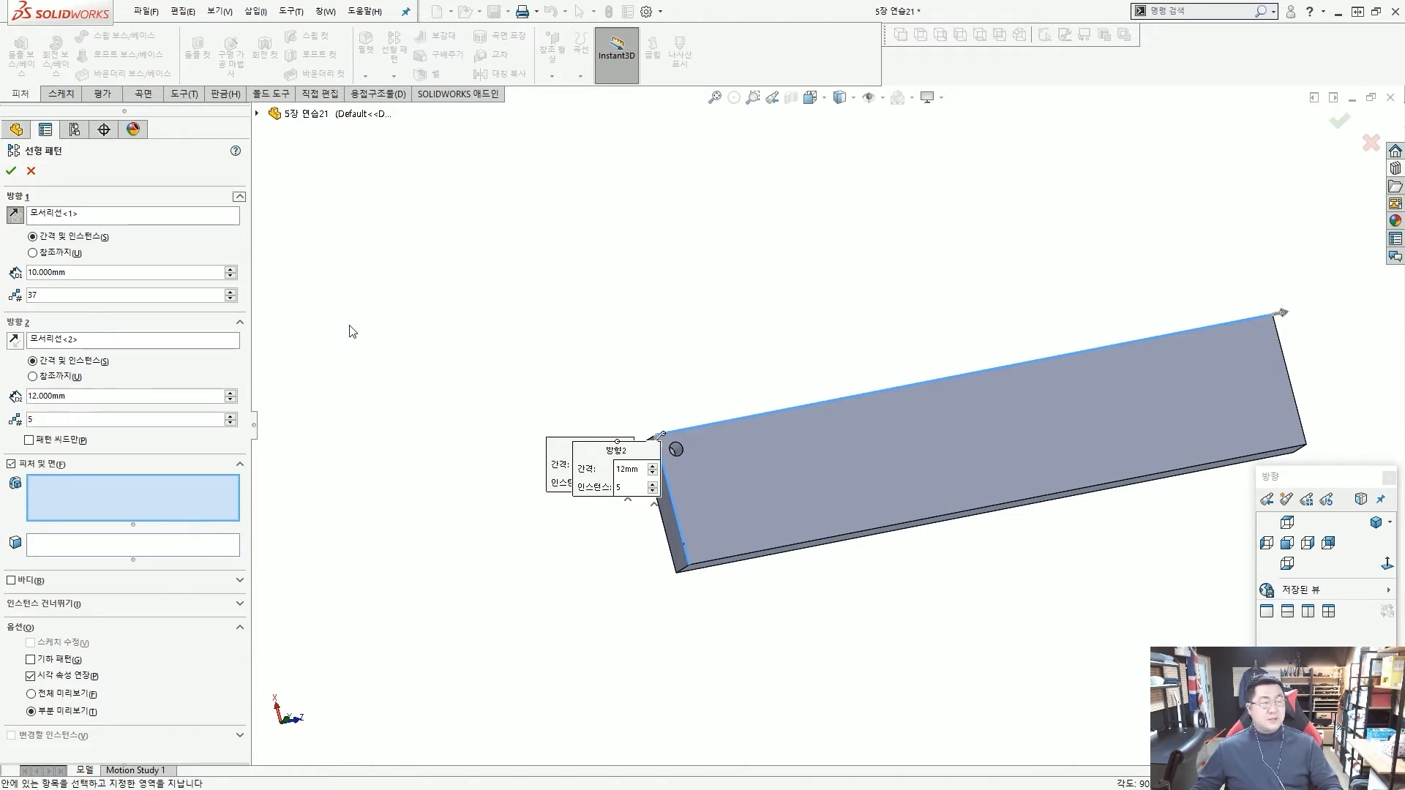
pyautogui.write('2')
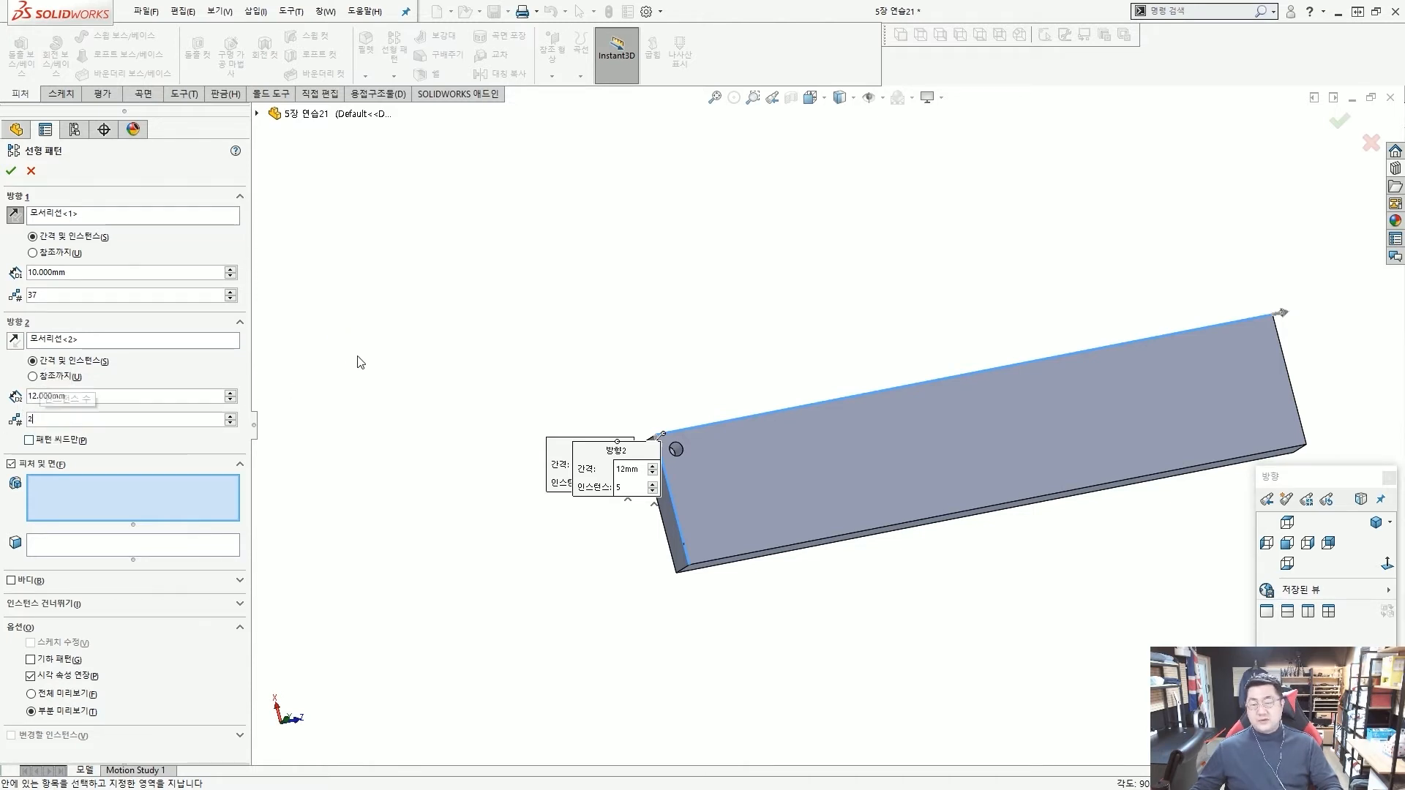
pyautogui.press('Return')
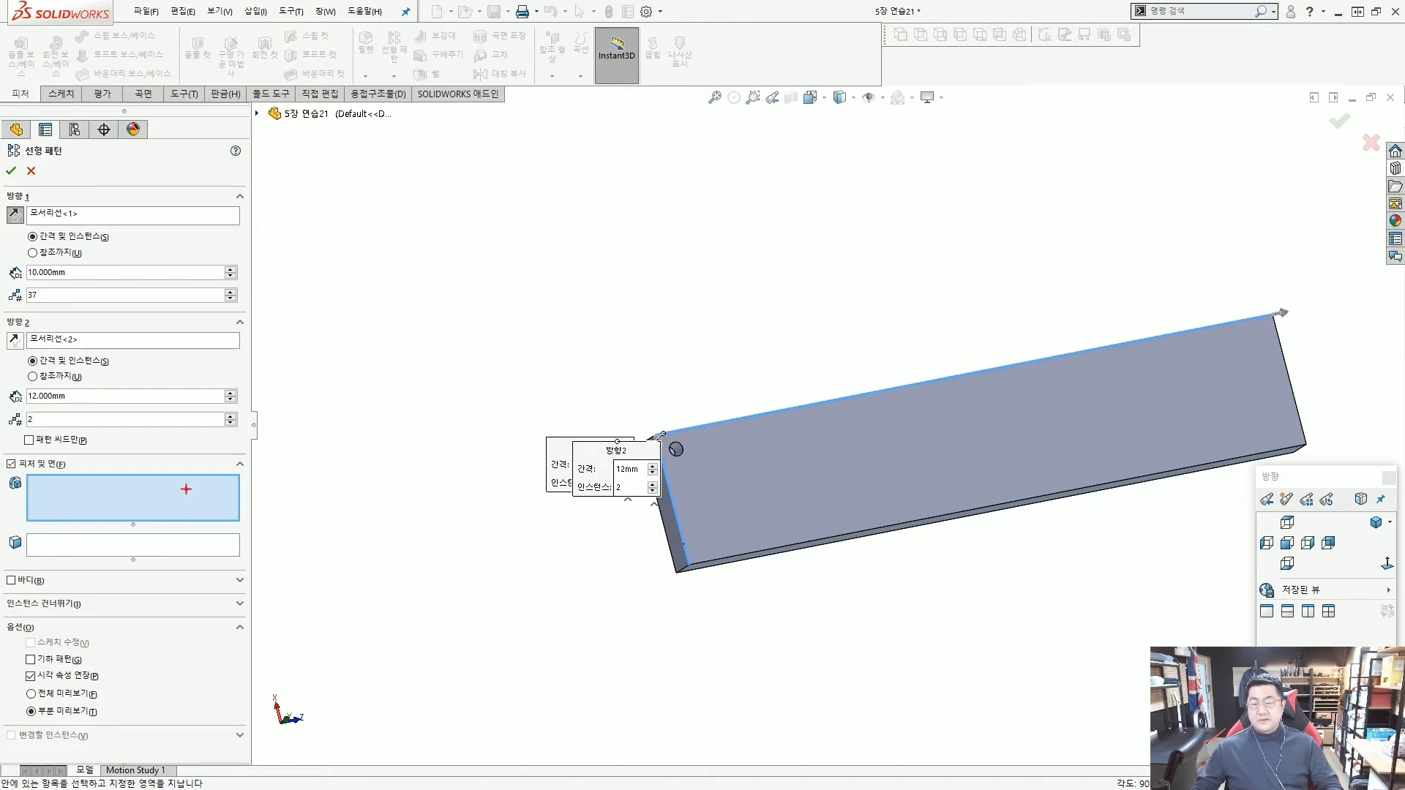
# Choose the Ø8 hole as the feature to pattern and move both direction callouts clear of the preview.
pyautogui.moveTo(173, 500); pyautogui.dragTo(676, 448)
pyautogui.press('Escape')
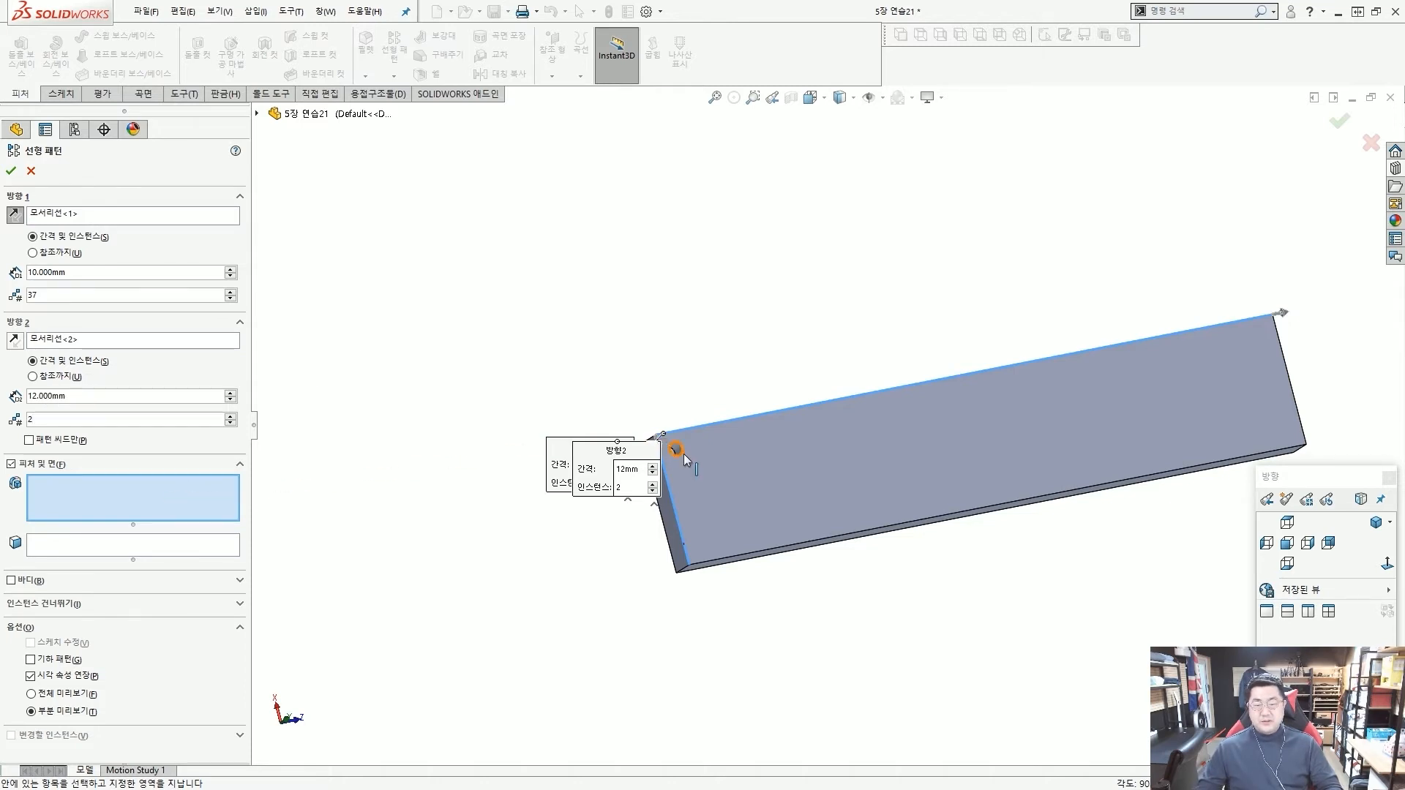
pyautogui.scroll(-4, 684, 454)
pyautogui.click(766, 407)
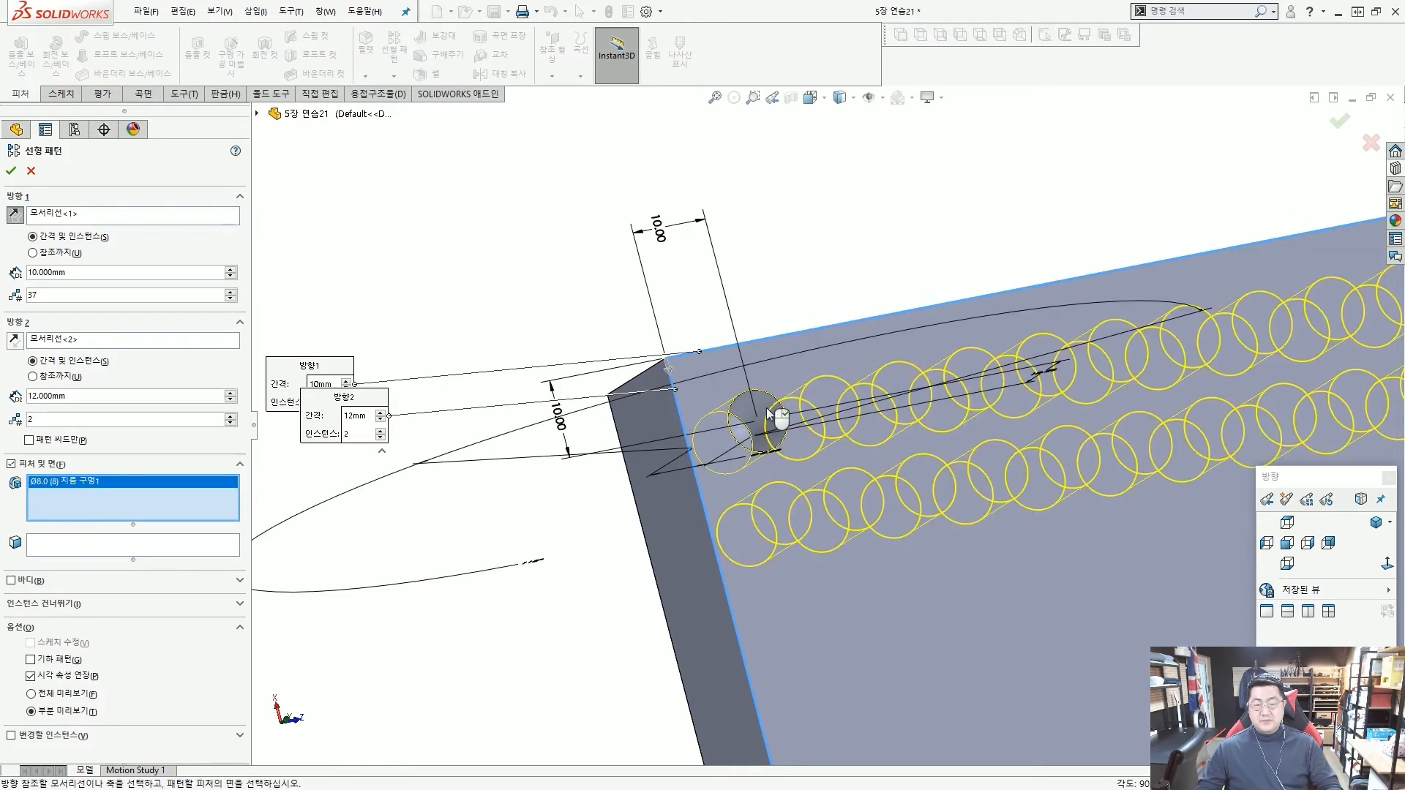
pyautogui.scroll(6, 767, 407)
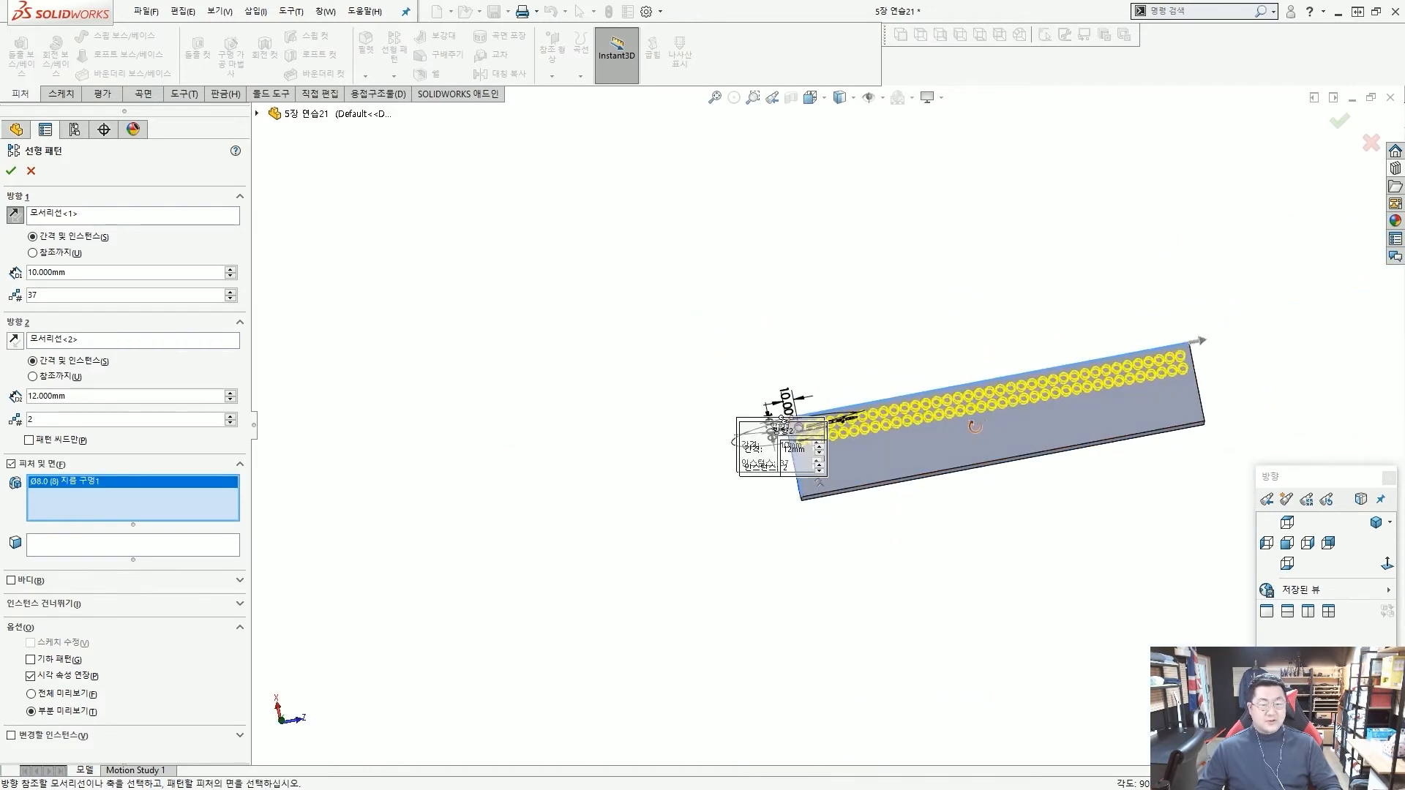
pyautogui.moveTo(975, 427); pyautogui.dragTo(983, 472, button='middle')
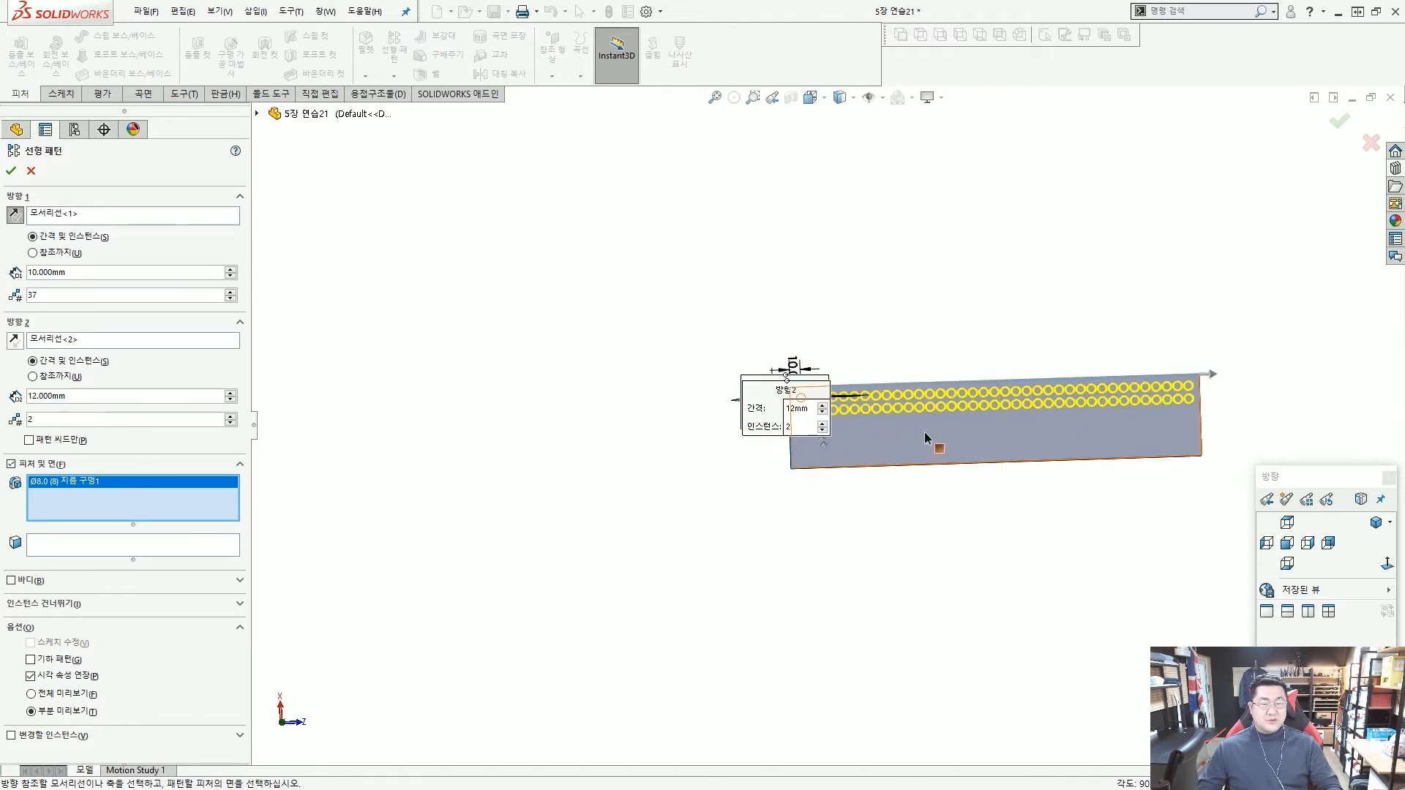
pyautogui.scroll(-4, 856, 377)
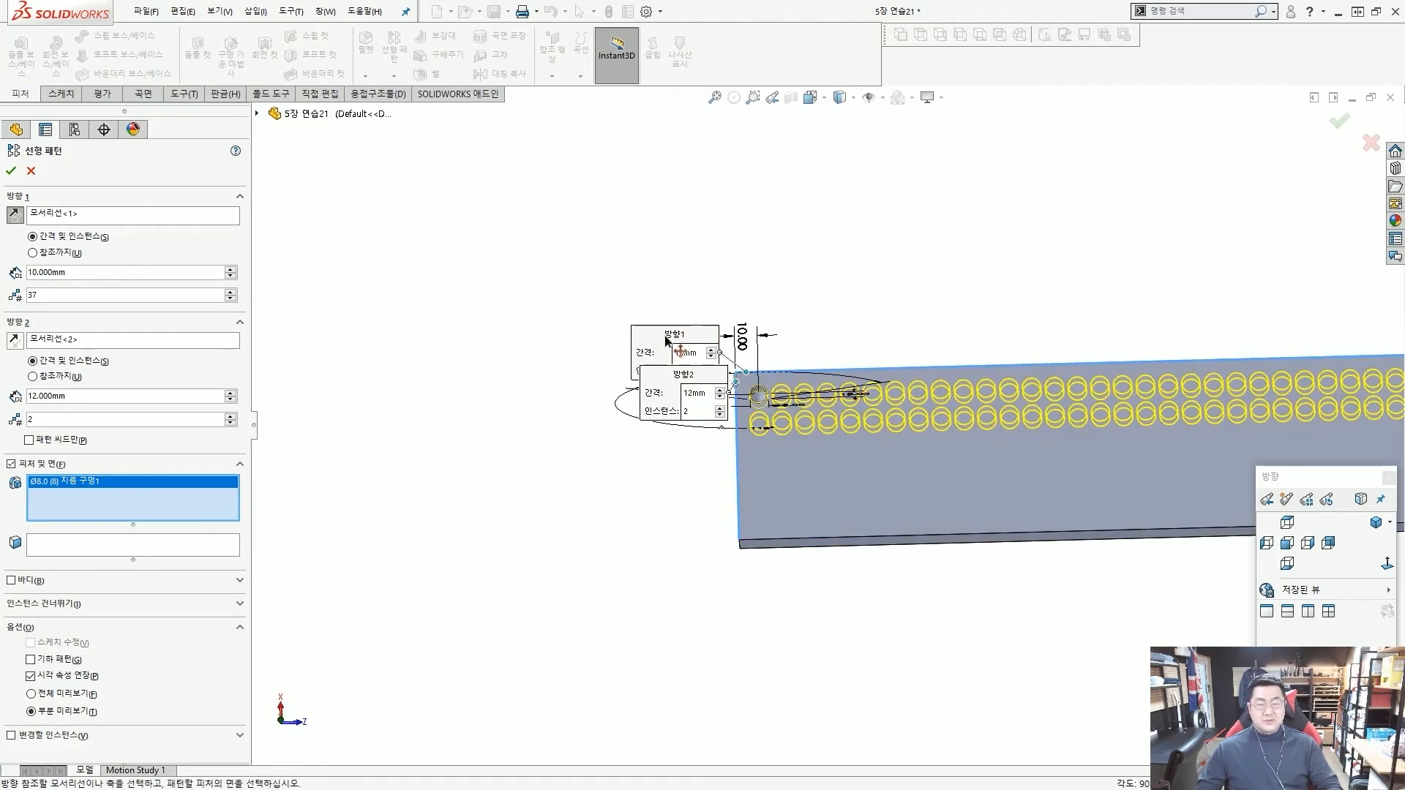
pyautogui.moveTo(666, 339); pyautogui.dragTo(663, 217)
pyautogui.moveTo(672, 379); pyautogui.dragTo(523, 261)
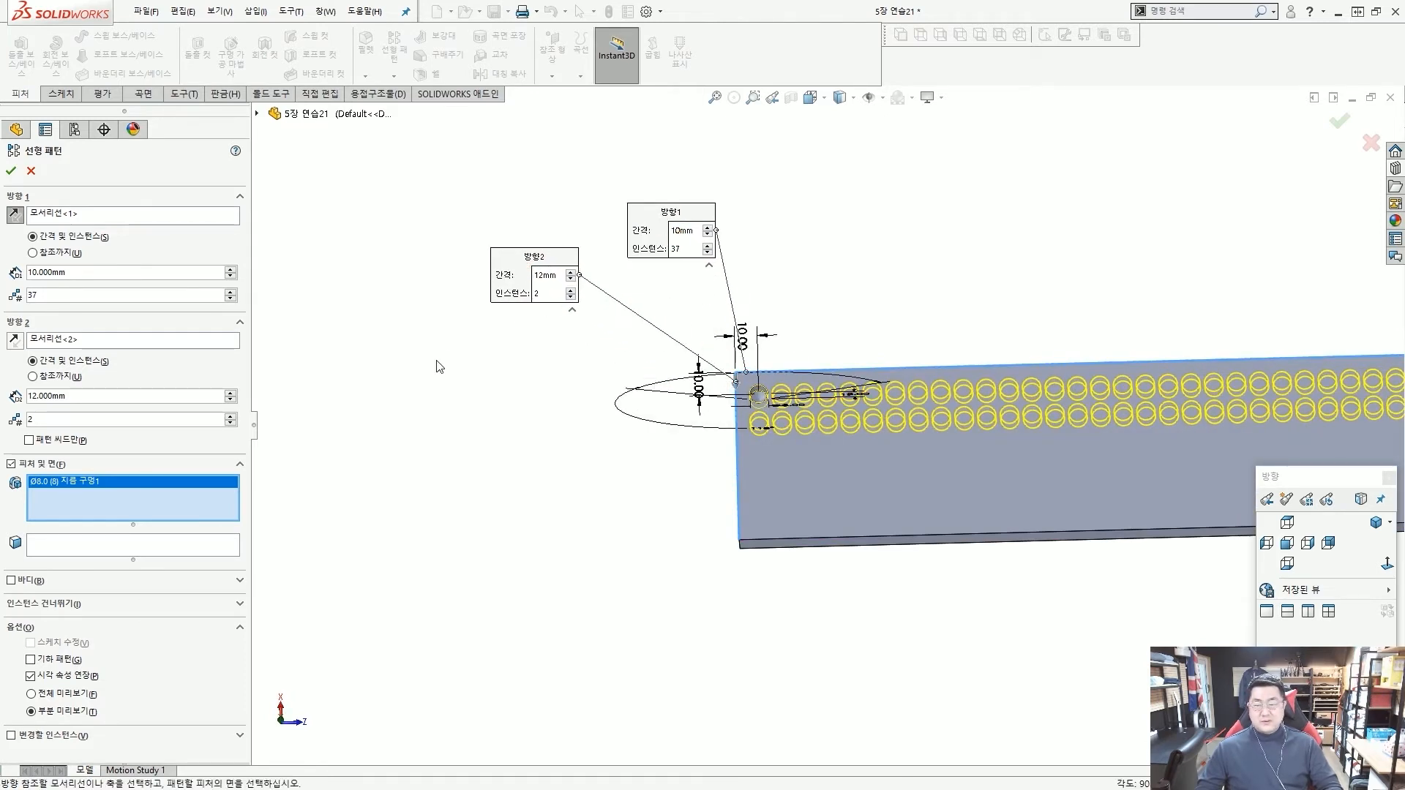
# Turn on skipping of instances and skip both holes in the pattern's second column, (2, 1) and (2, 2).
pyautogui.click(192, 608)
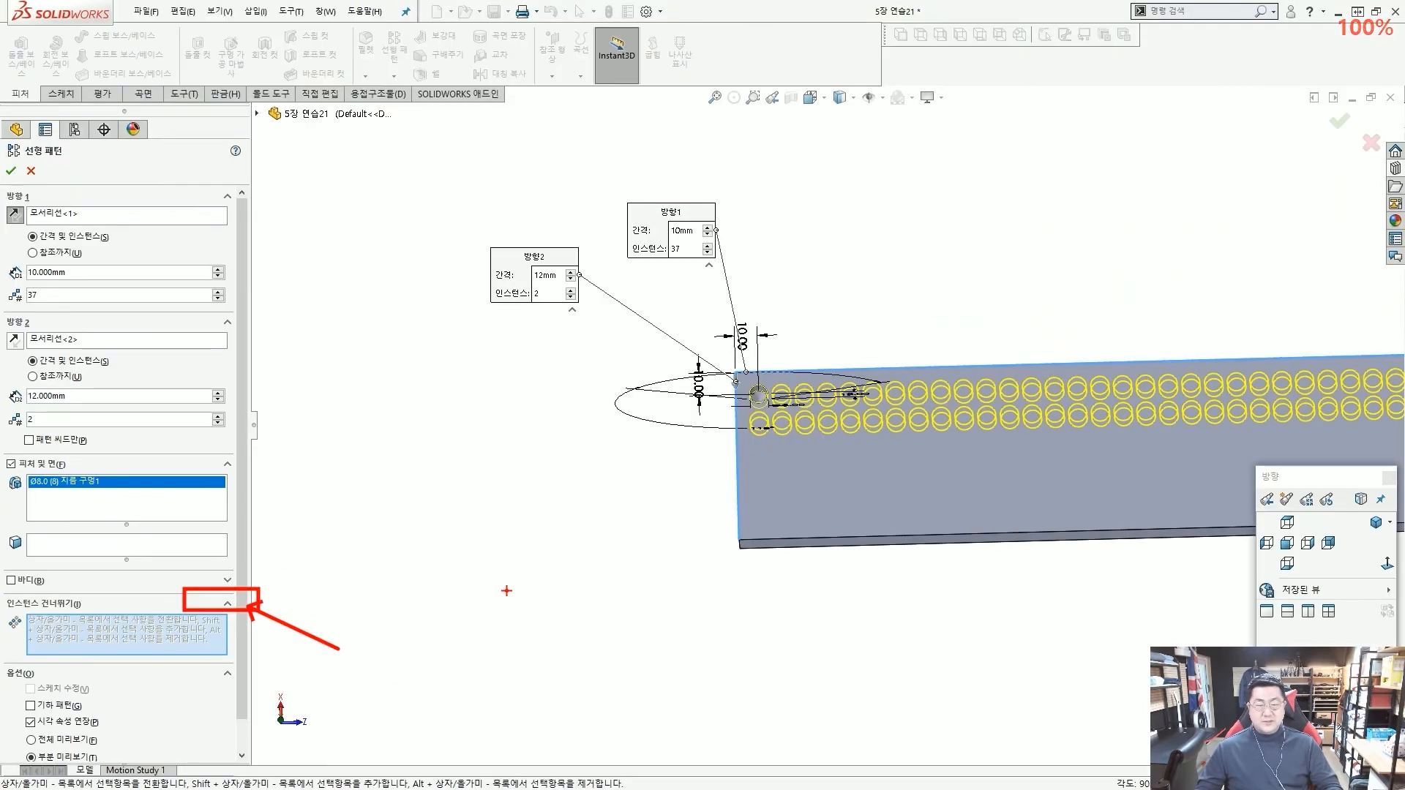
pyautogui.moveTo(893, 516); pyautogui.dragTo(911, 457, button='middle')
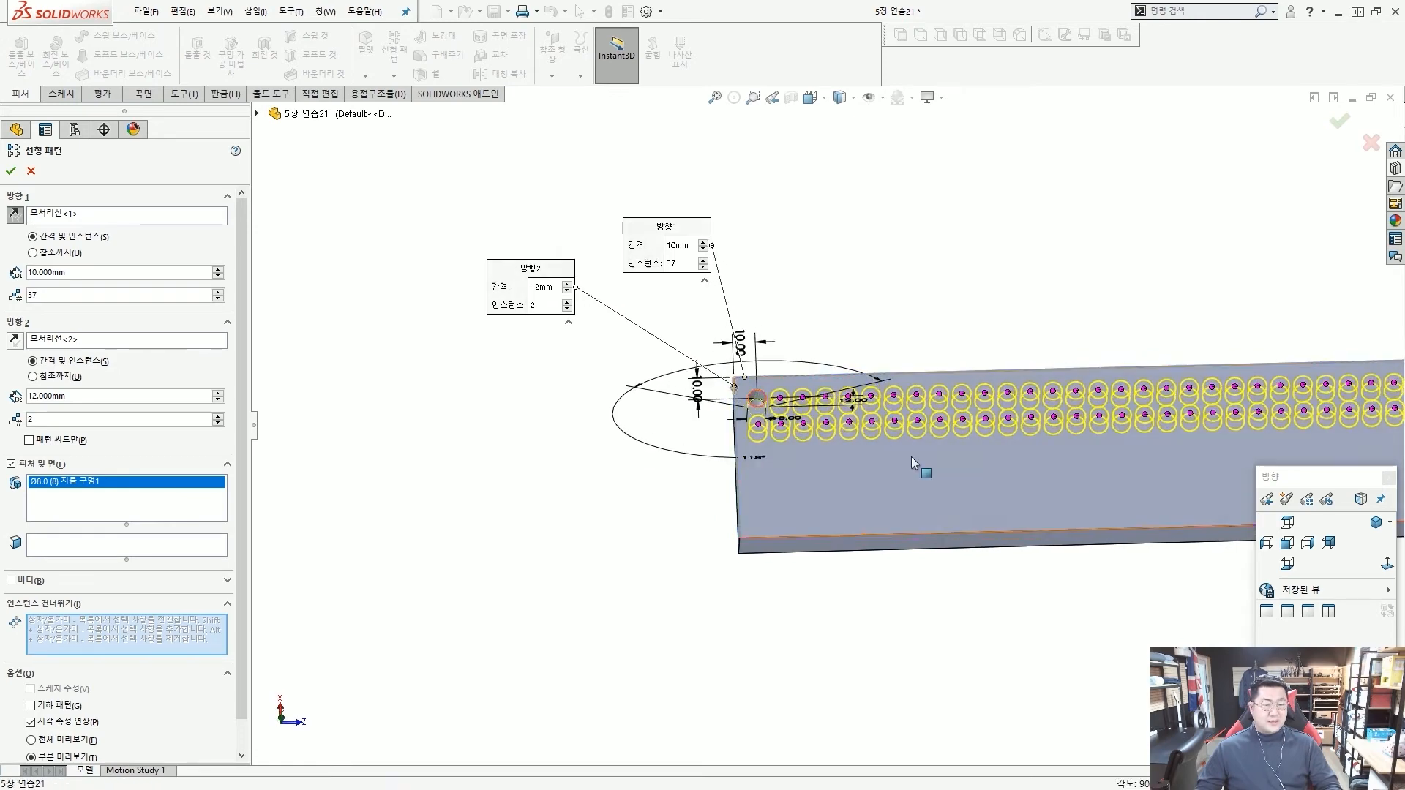
pyautogui.scroll(2, 906, 433)
pyautogui.scroll(-2, 906, 432)
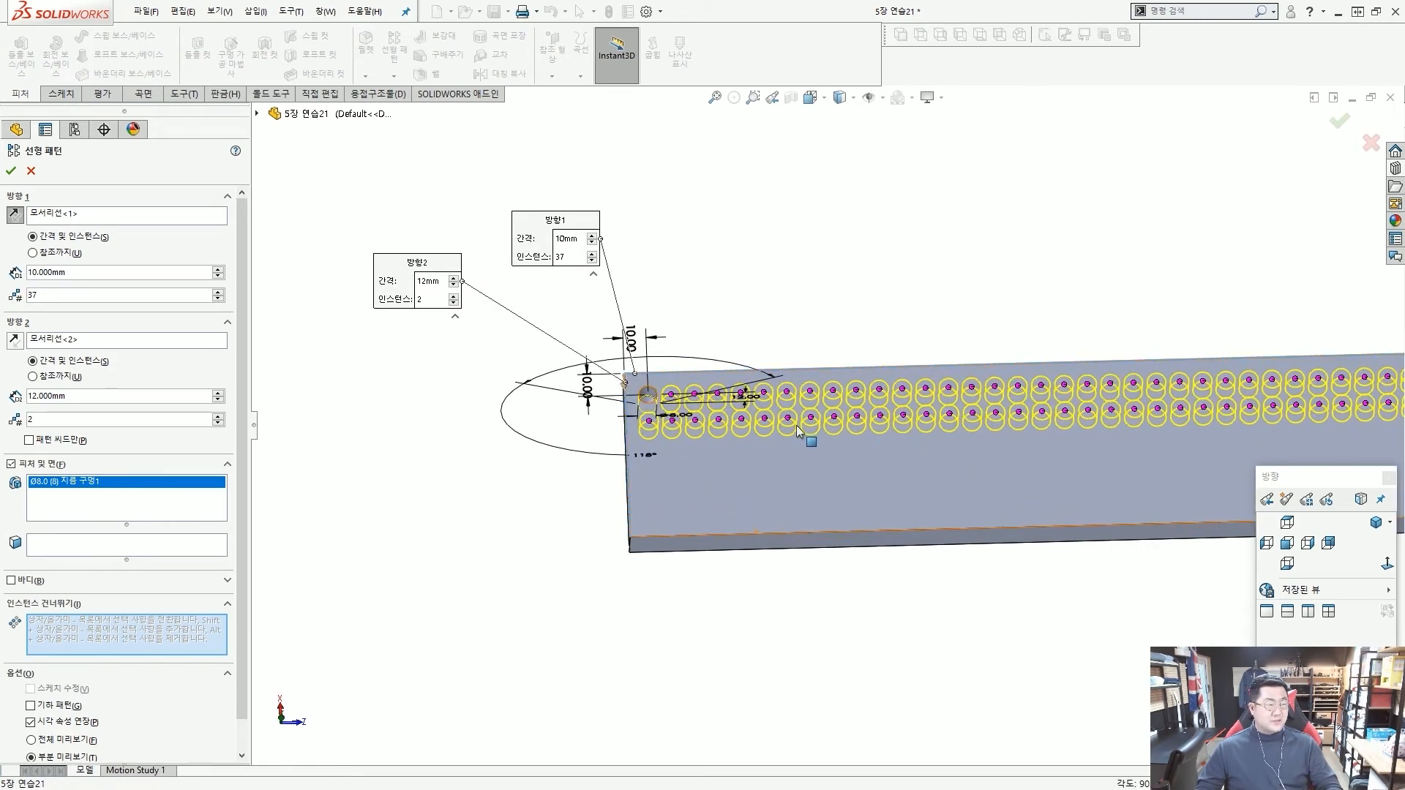
pyautogui.scroll(-3, 797, 424)
pyautogui.click(503, 345)
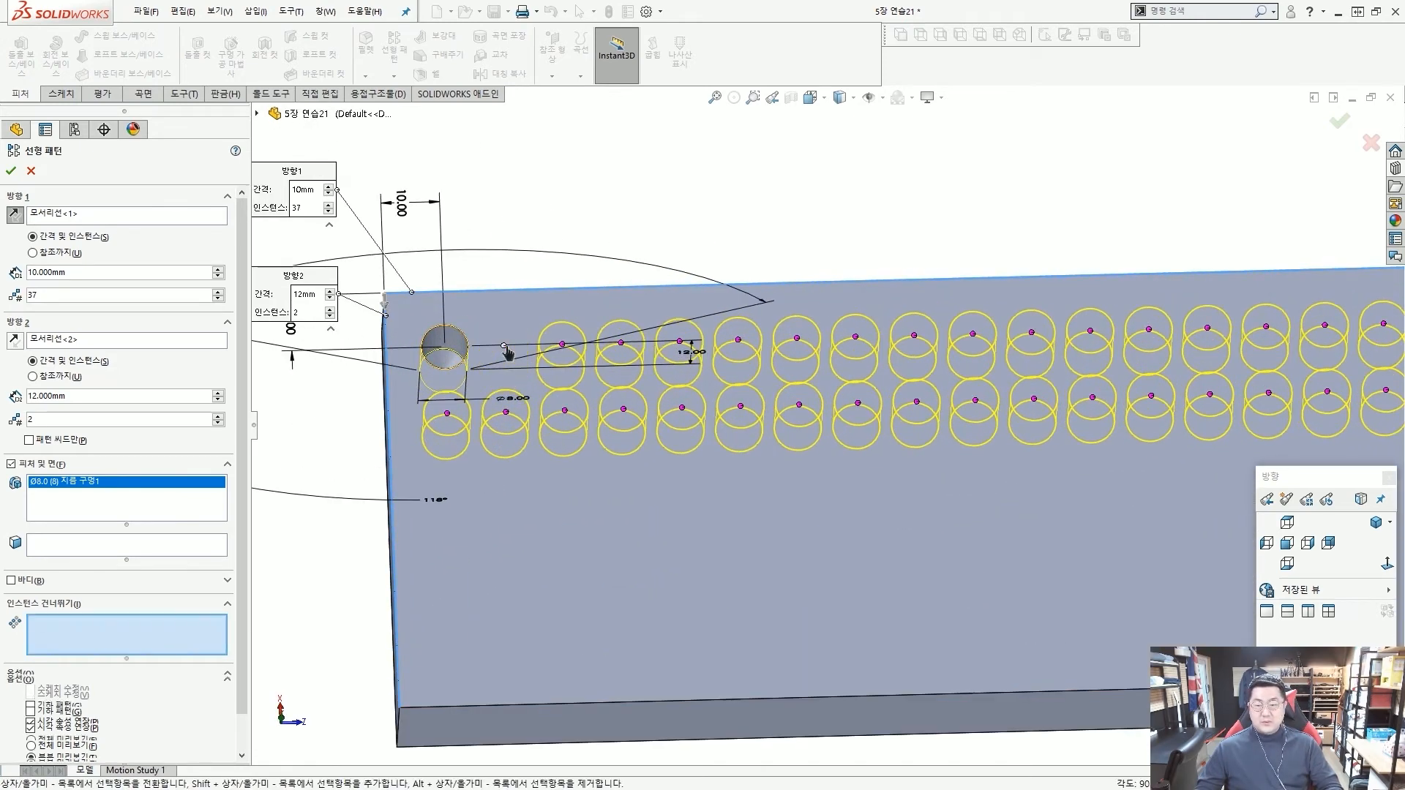
pyautogui.click(507, 413)
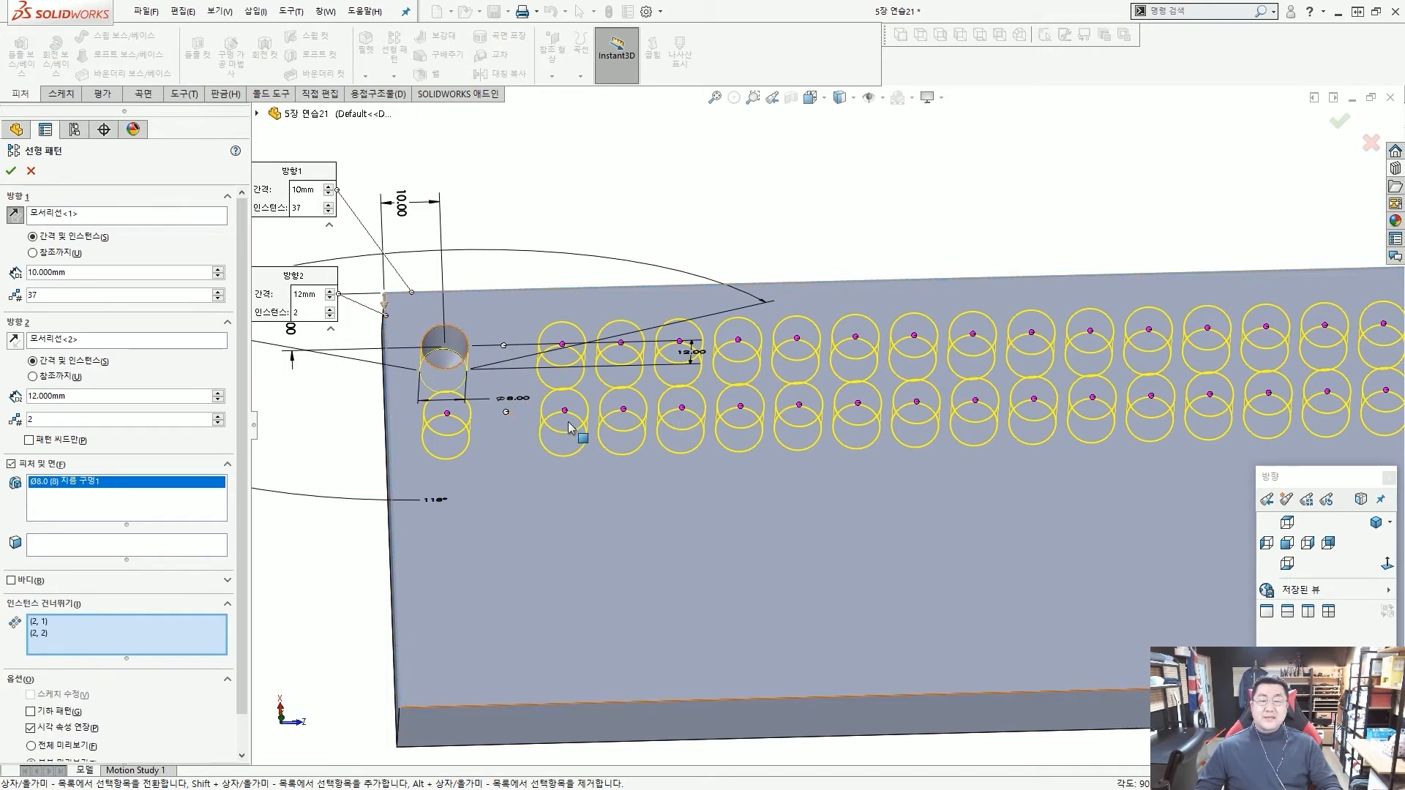
# Skip the holes in both rows of the pattern's 8th and 14th columns along the bar.
pyautogui.click(858, 404)
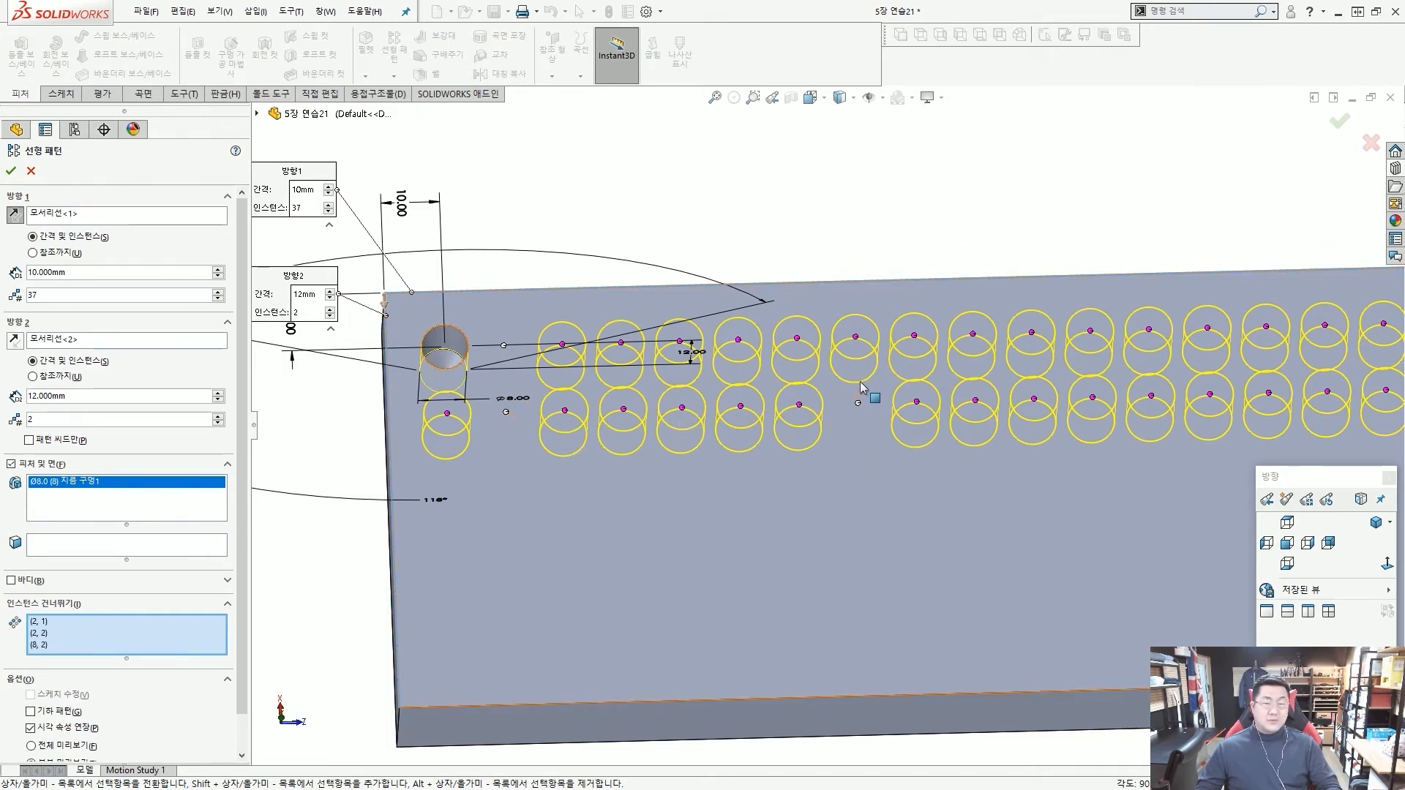
pyautogui.click(857, 339)
pyautogui.scroll(4, 858, 343)
pyautogui.scroll(-3, 830, 434)
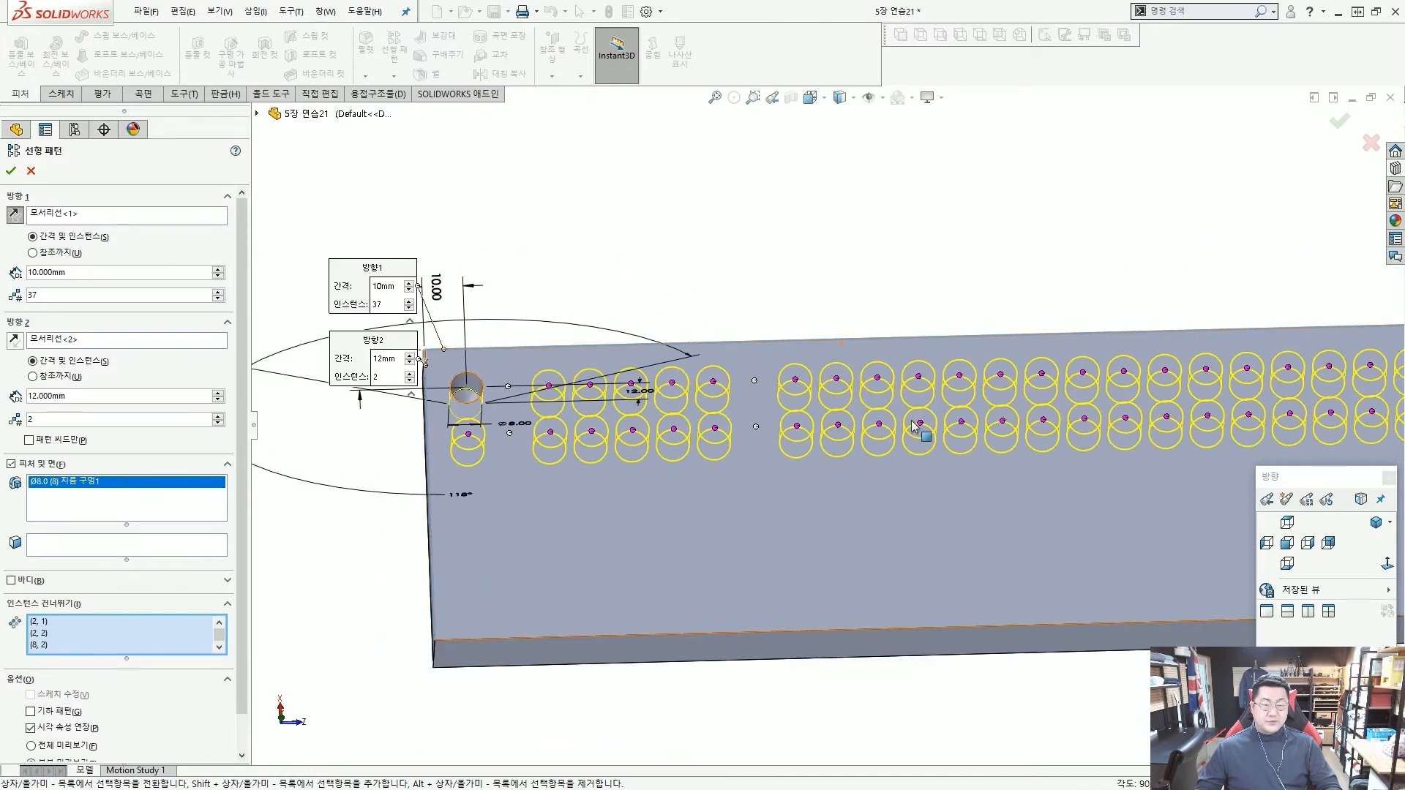
# Skip both holes in the pattern's 20th column, six columns past the 14th.
pyautogui.scroll(4, 1003, 421)
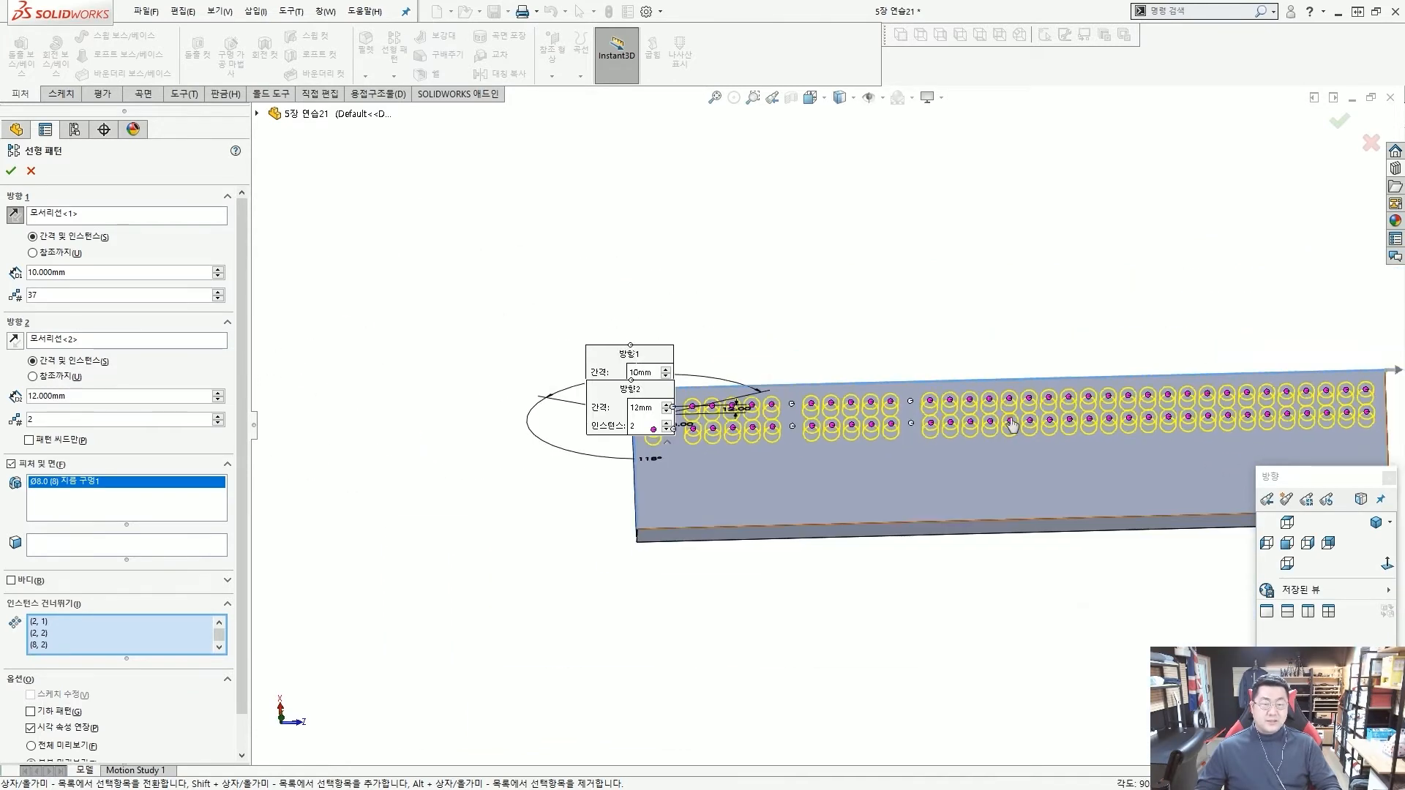
pyautogui.scroll(-2, 1048, 432)
pyautogui.scroll(-4, 1024, 432)
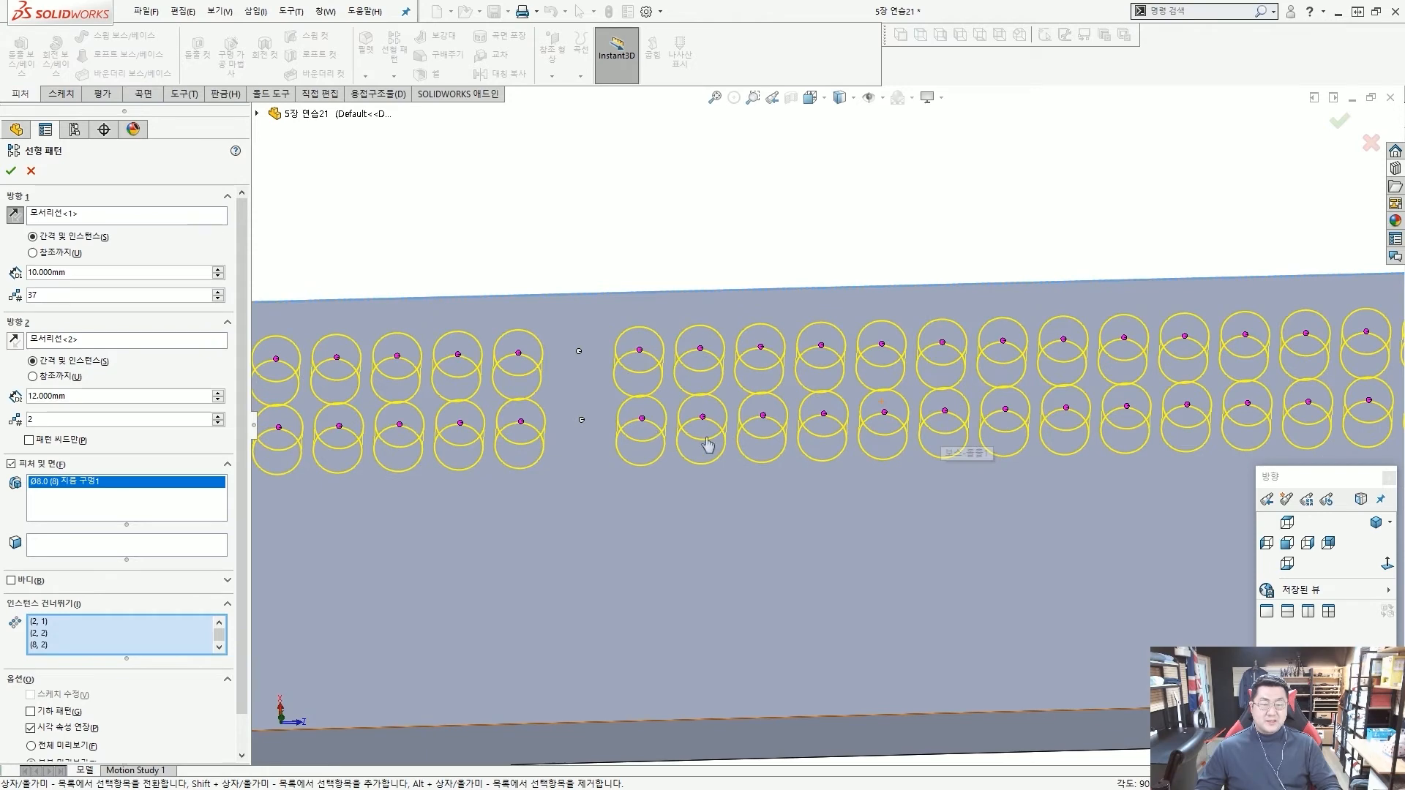
pyautogui.click(945, 413)
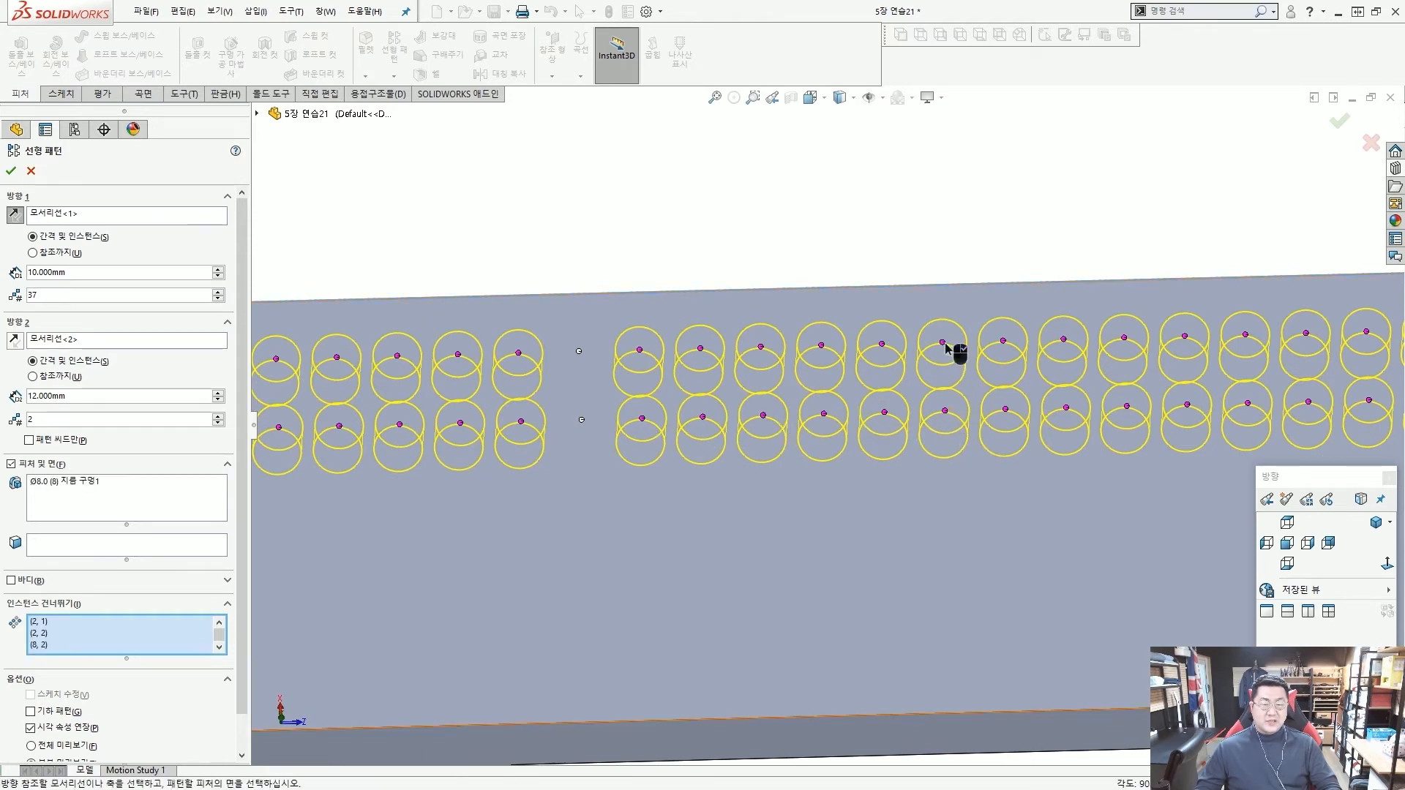
pyautogui.click(944, 344)
pyautogui.click(946, 412)
# Skip both holes in the pattern's 26th column, leaving five columns between it and the 20th.
pyautogui.scroll(4, 948, 414)
pyautogui.scroll(-1, 1023, 412)
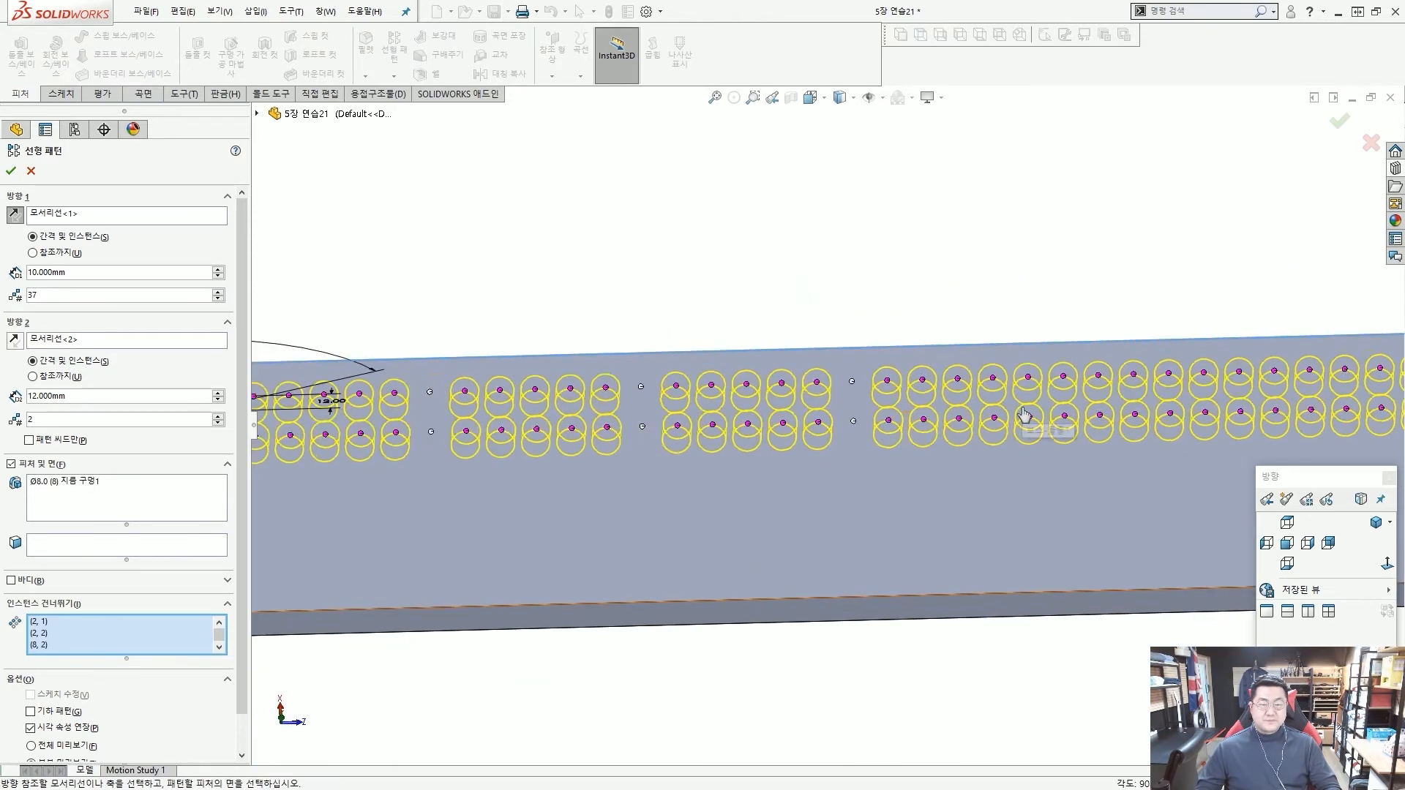
pyautogui.scroll(-4, 1026, 414)
pyautogui.scroll(1, 845, 442)
pyautogui.scroll(2, 734, 456)
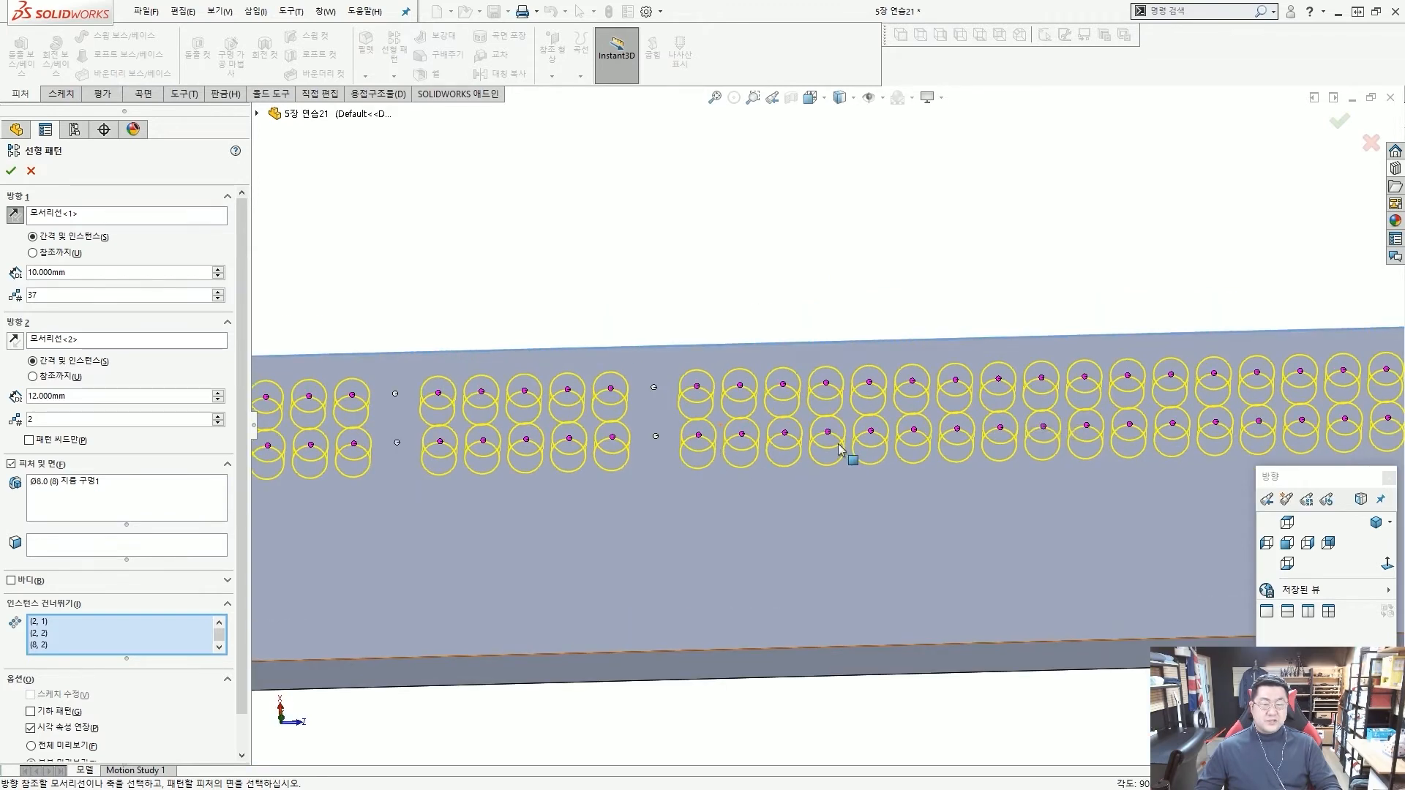
pyautogui.scroll(-1, 849, 445)
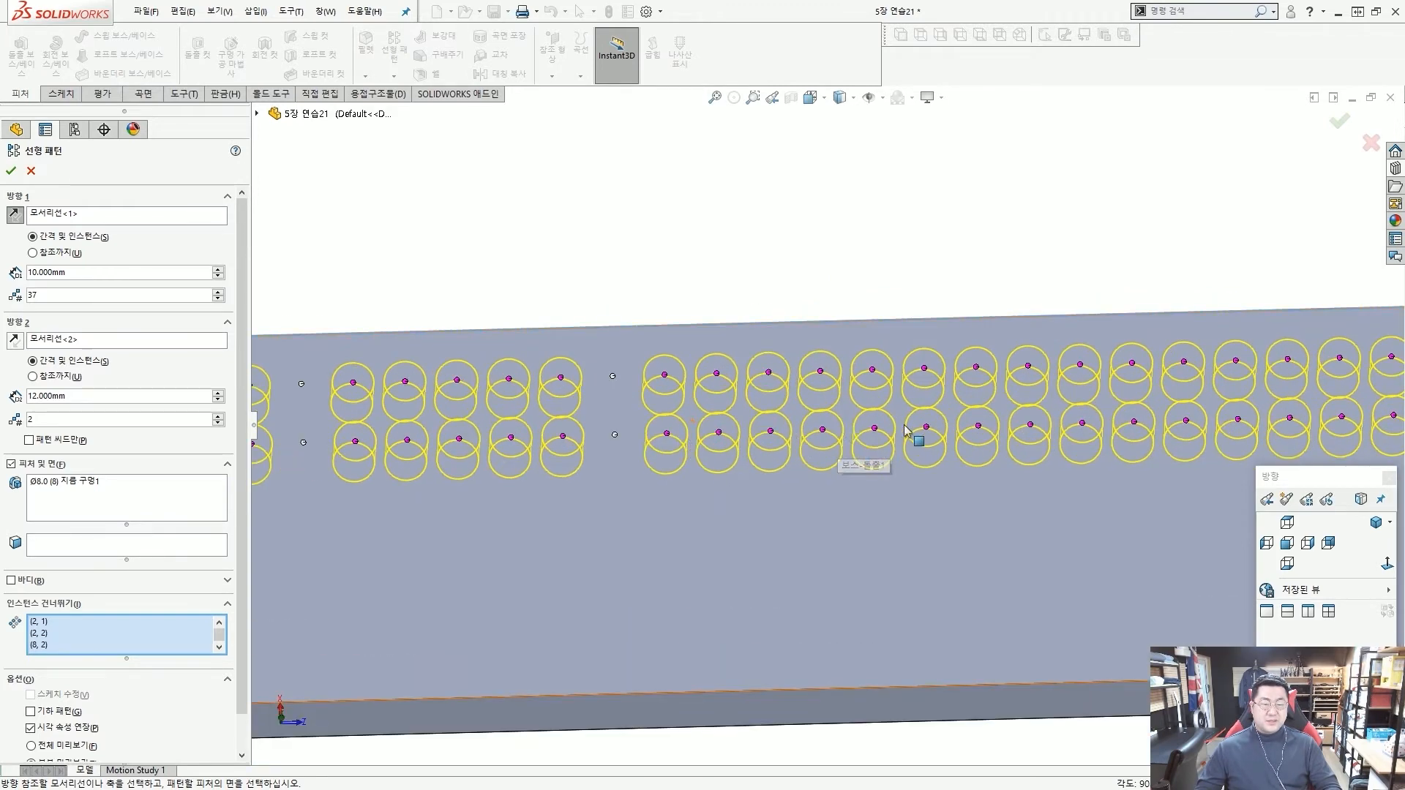
pyautogui.click(926, 428)
pyautogui.click(925, 370)
# Skip both holes in the pattern's 32nd column, leaving the last five columns at the bar's far end.
pyautogui.scroll(3, 933, 396)
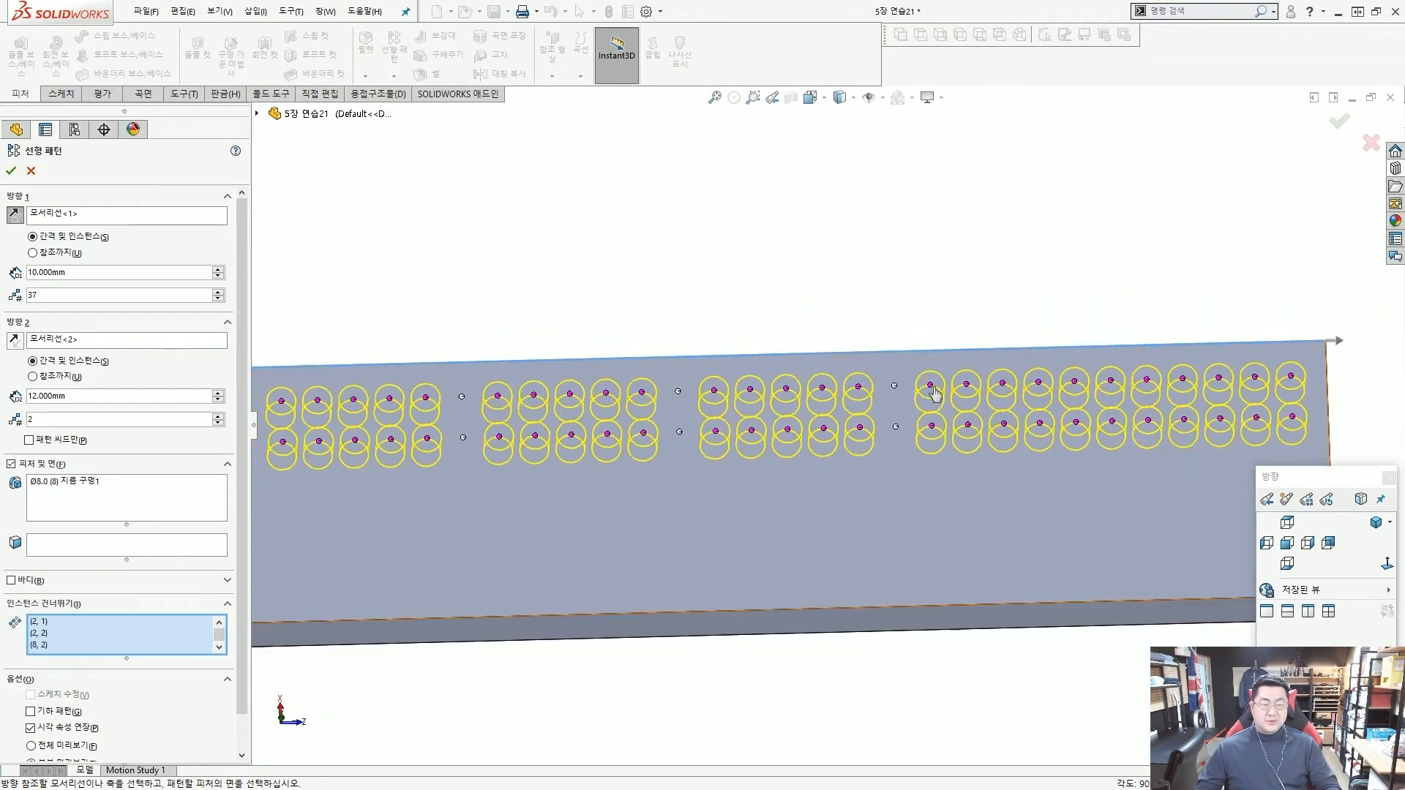
pyautogui.scroll(-4, 999, 436)
pyautogui.scroll(-2, 999, 437)
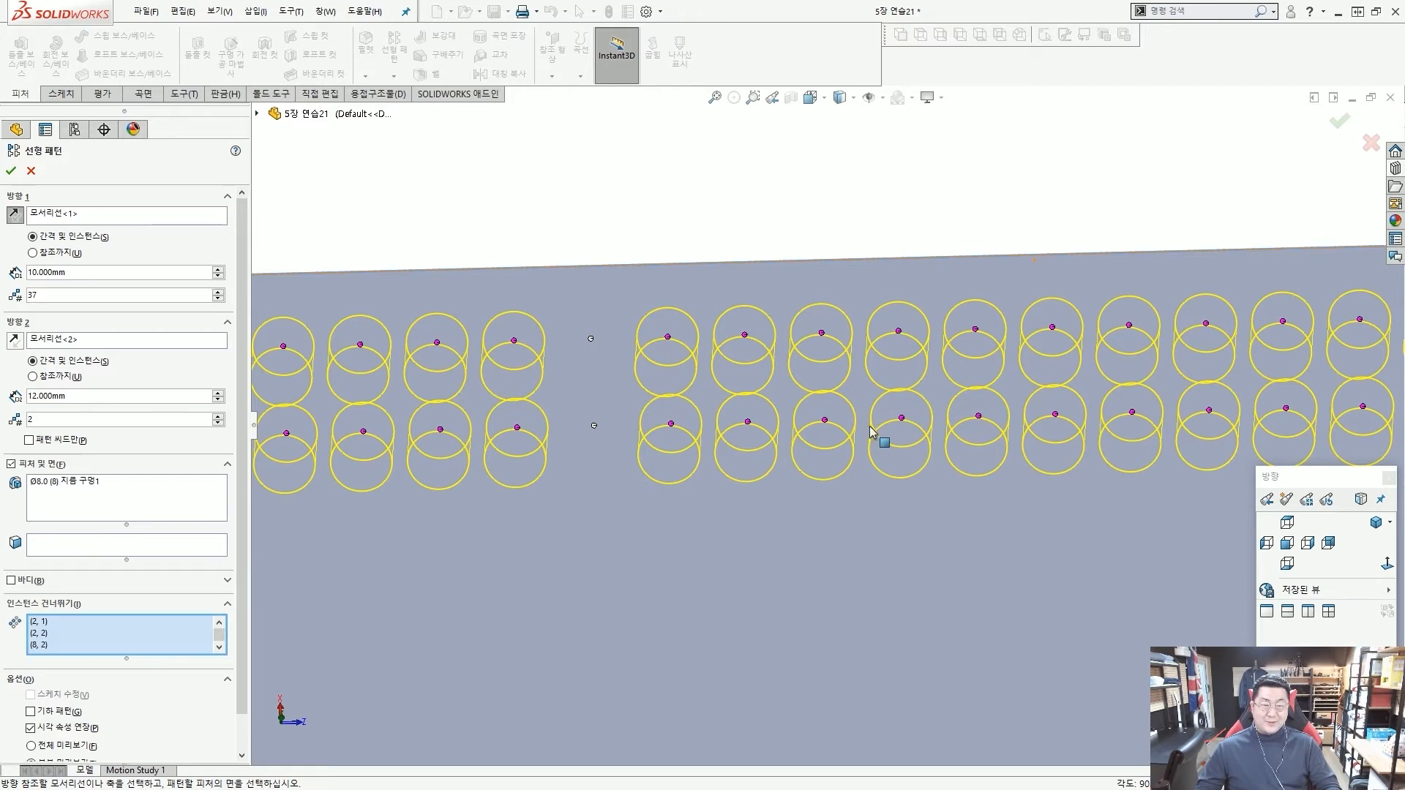
pyautogui.click(1054, 415)
pyautogui.click(1054, 334)
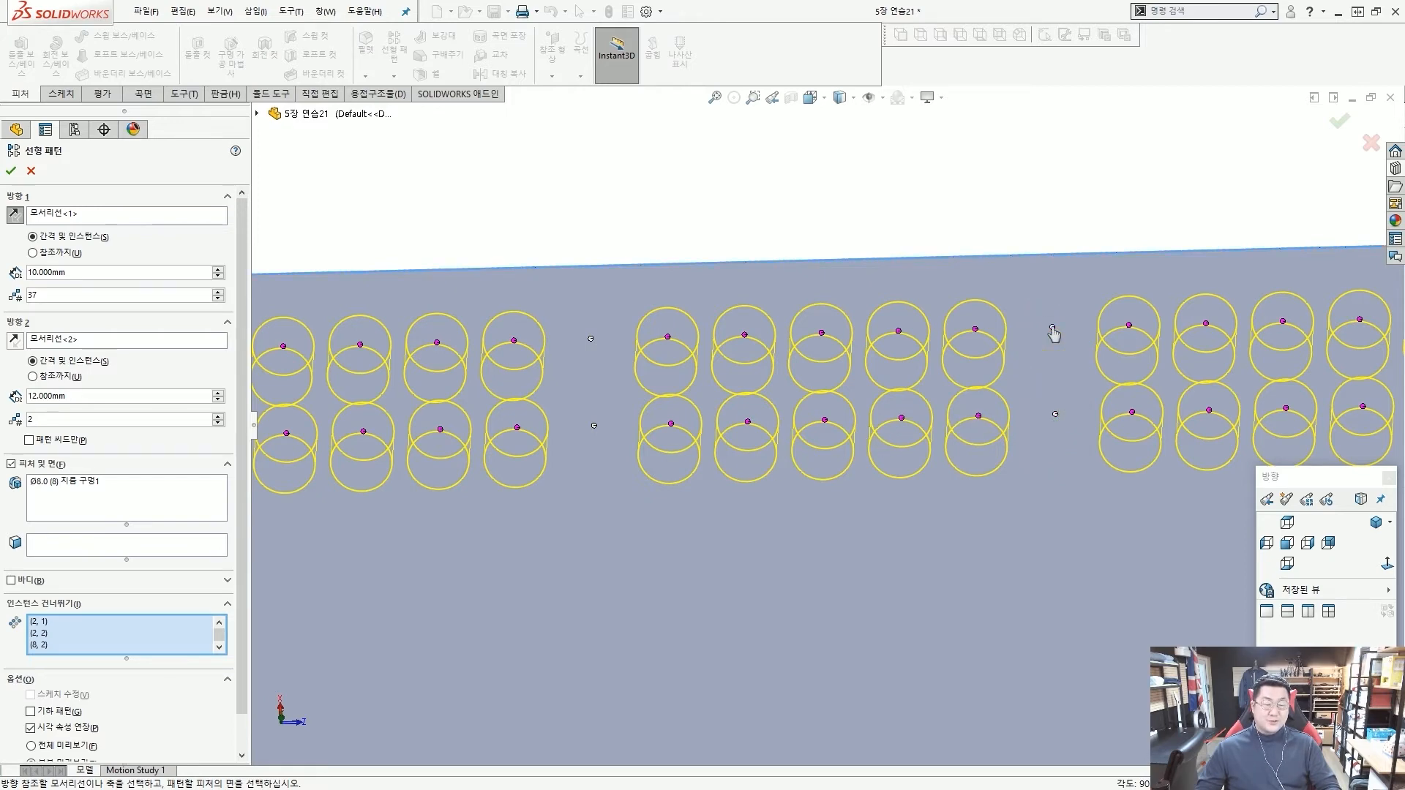
pyautogui.press('f')
pyautogui.scroll(-2, 942, 424)
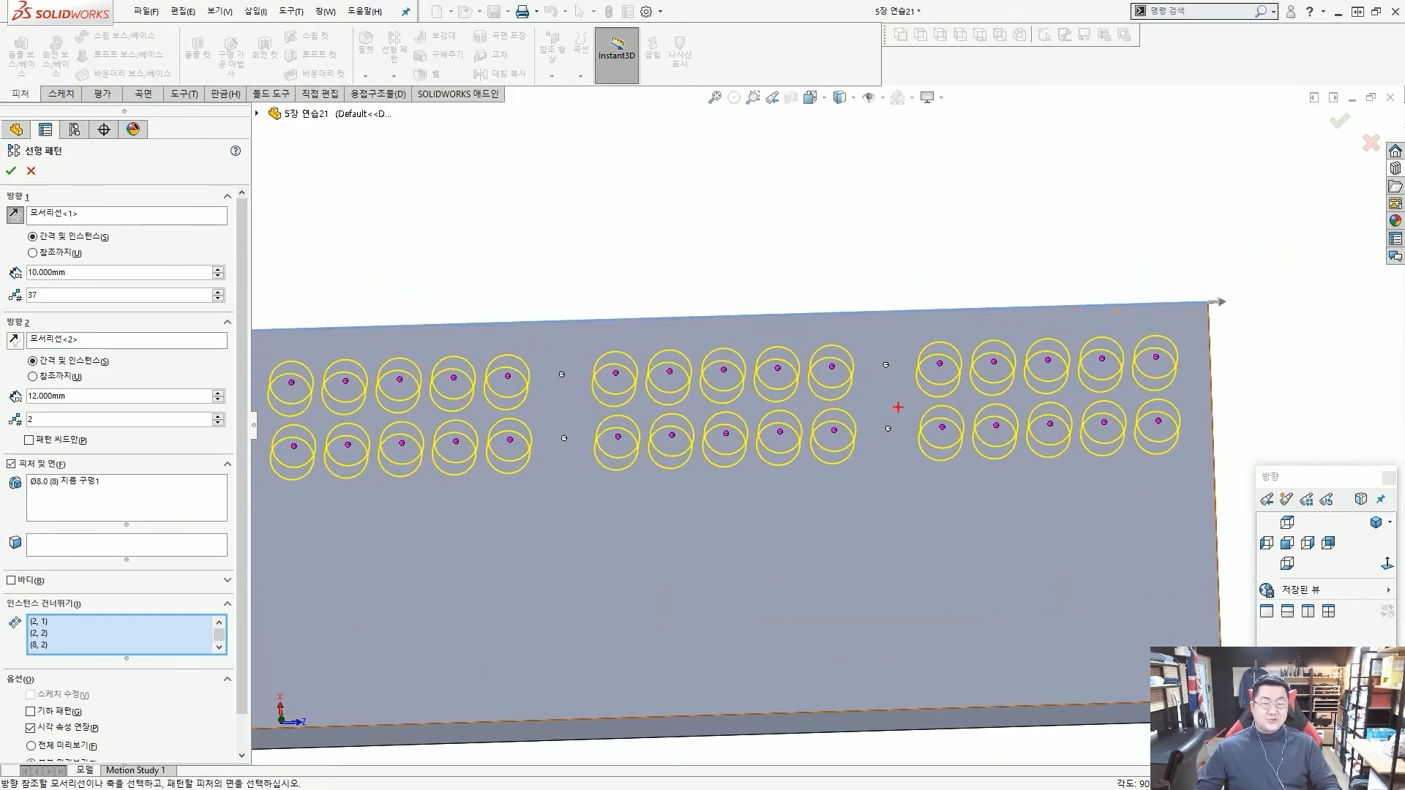
pyautogui.moveTo(833, 358)
pyautogui.mouseDown()
pyautogui.moveTo(939, 365)
pyautogui.moveTo(1033, 333)
pyautogui.mouseUp()
pyautogui.press('Escape')
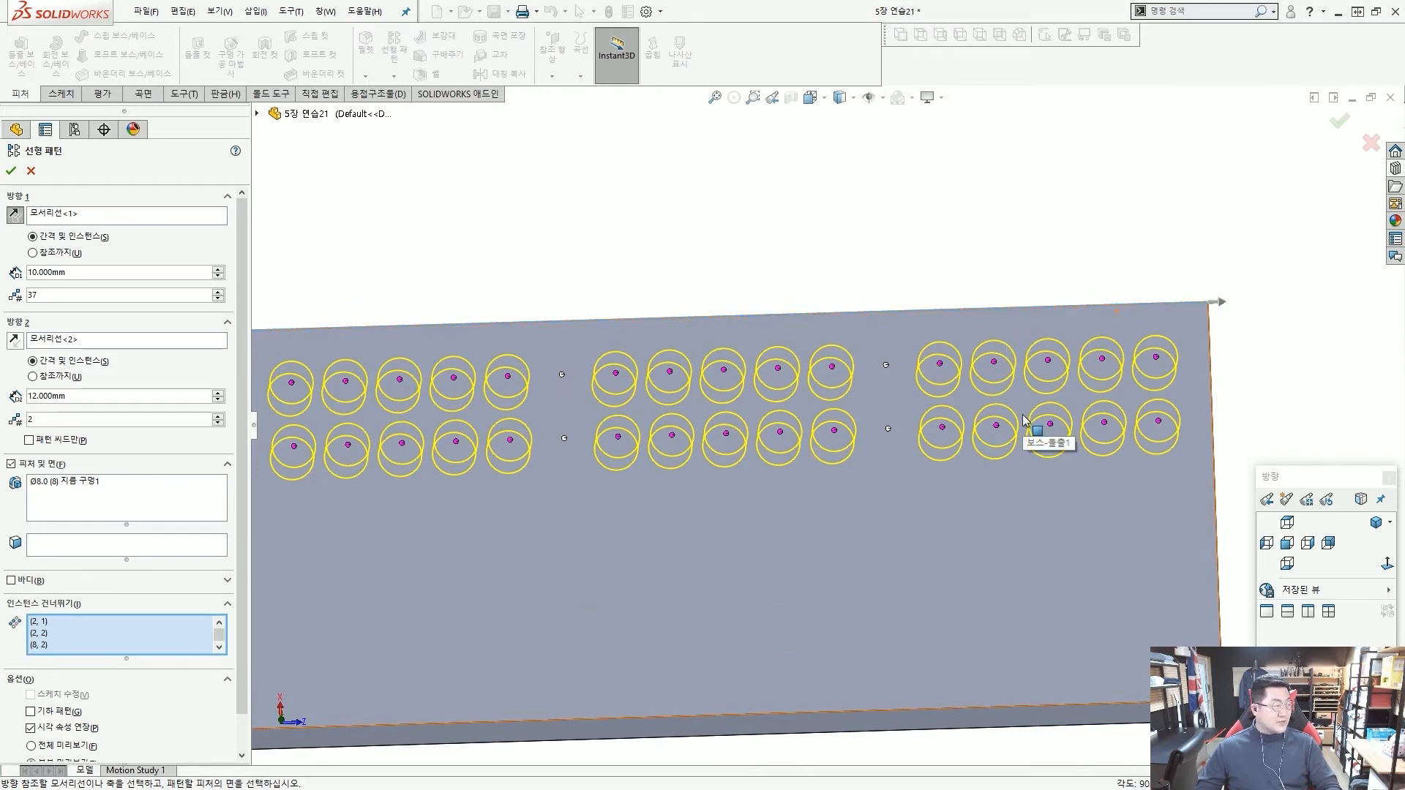
# Finish the two-direction linear pattern of the Ø8 hole with the chosen columns skipped.
pyautogui.moveTo(989, 416); pyautogui.dragTo(986, 416, button='middle')
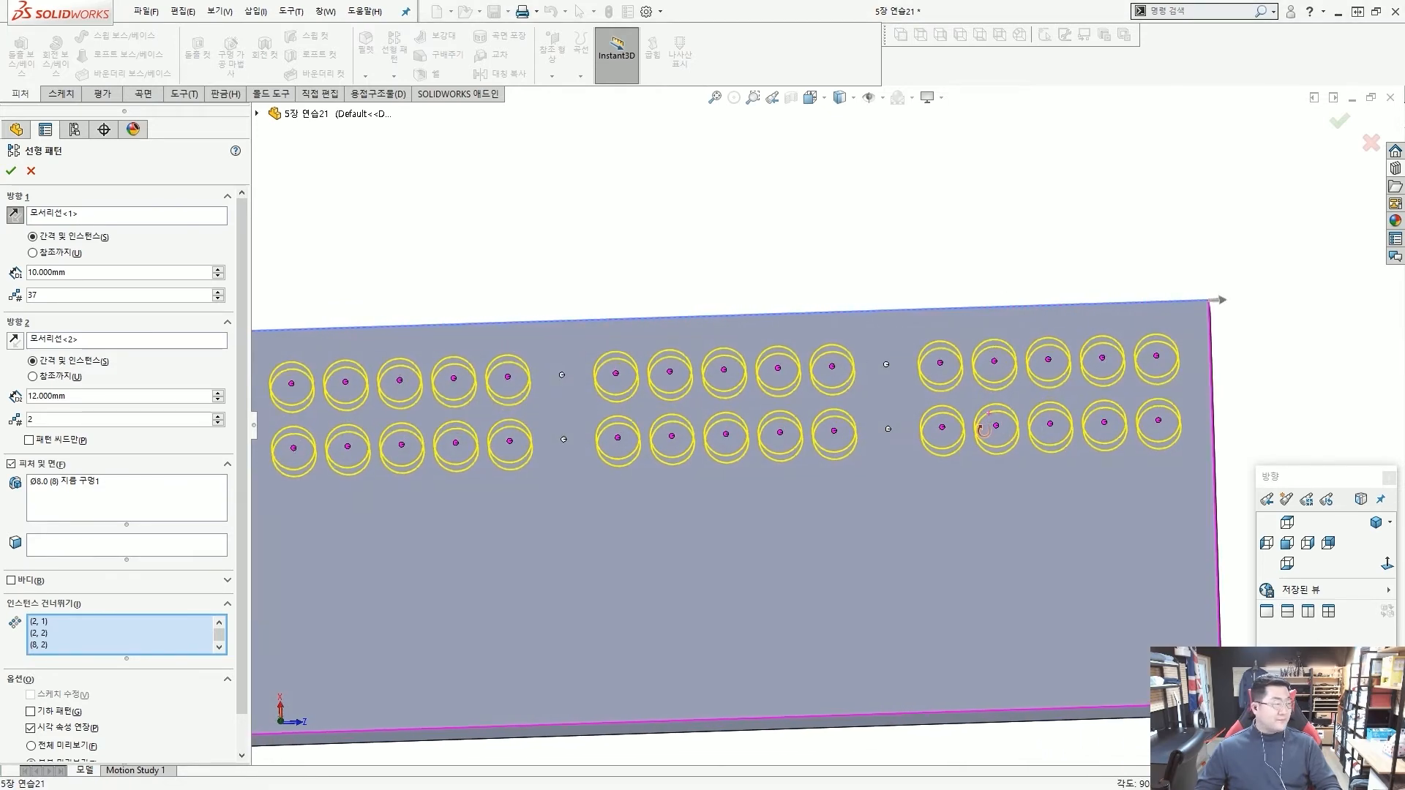
pyautogui.scroll(3, 988, 428)
pyautogui.scroll(2, 567, 438)
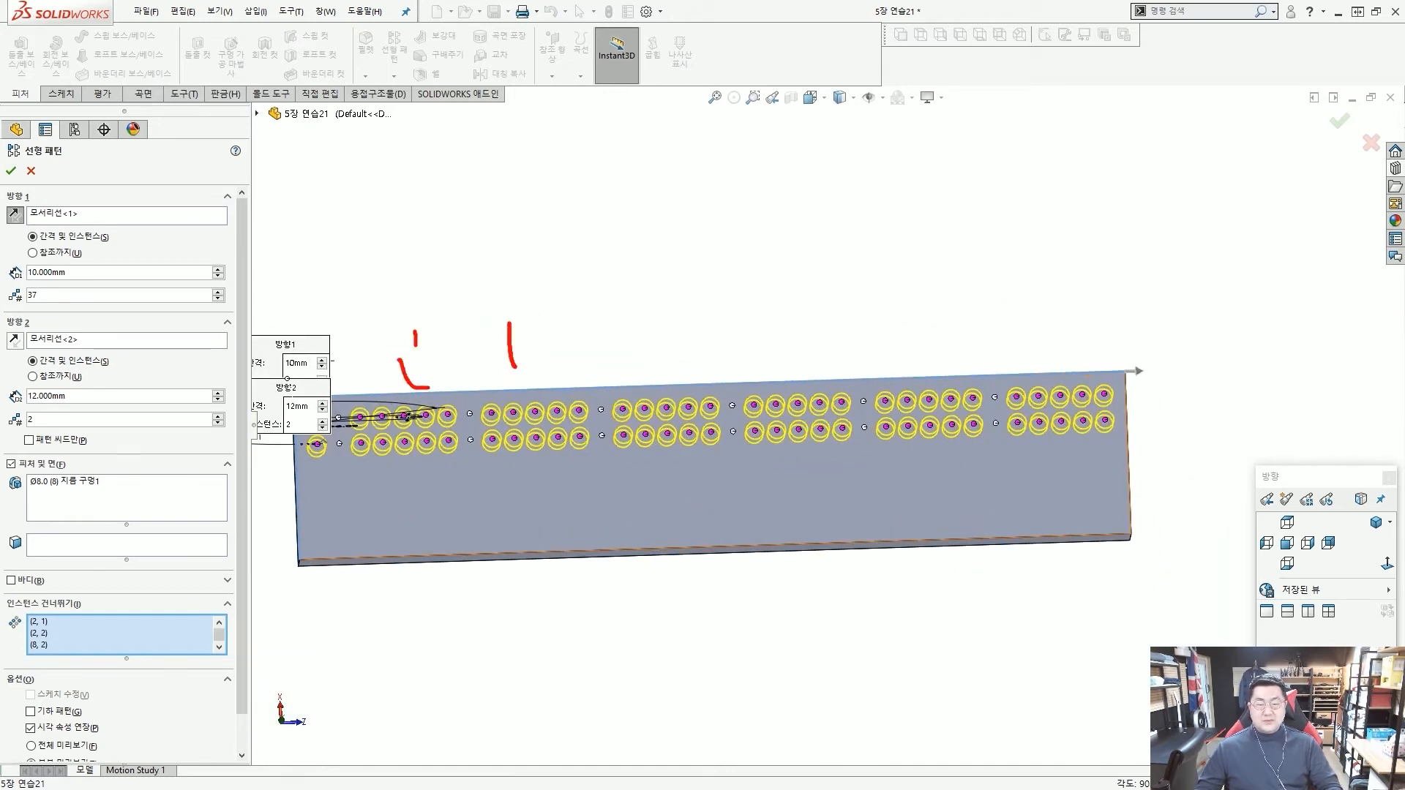
pyautogui.moveTo(516, 367); pyautogui.dragTo(521, 371)
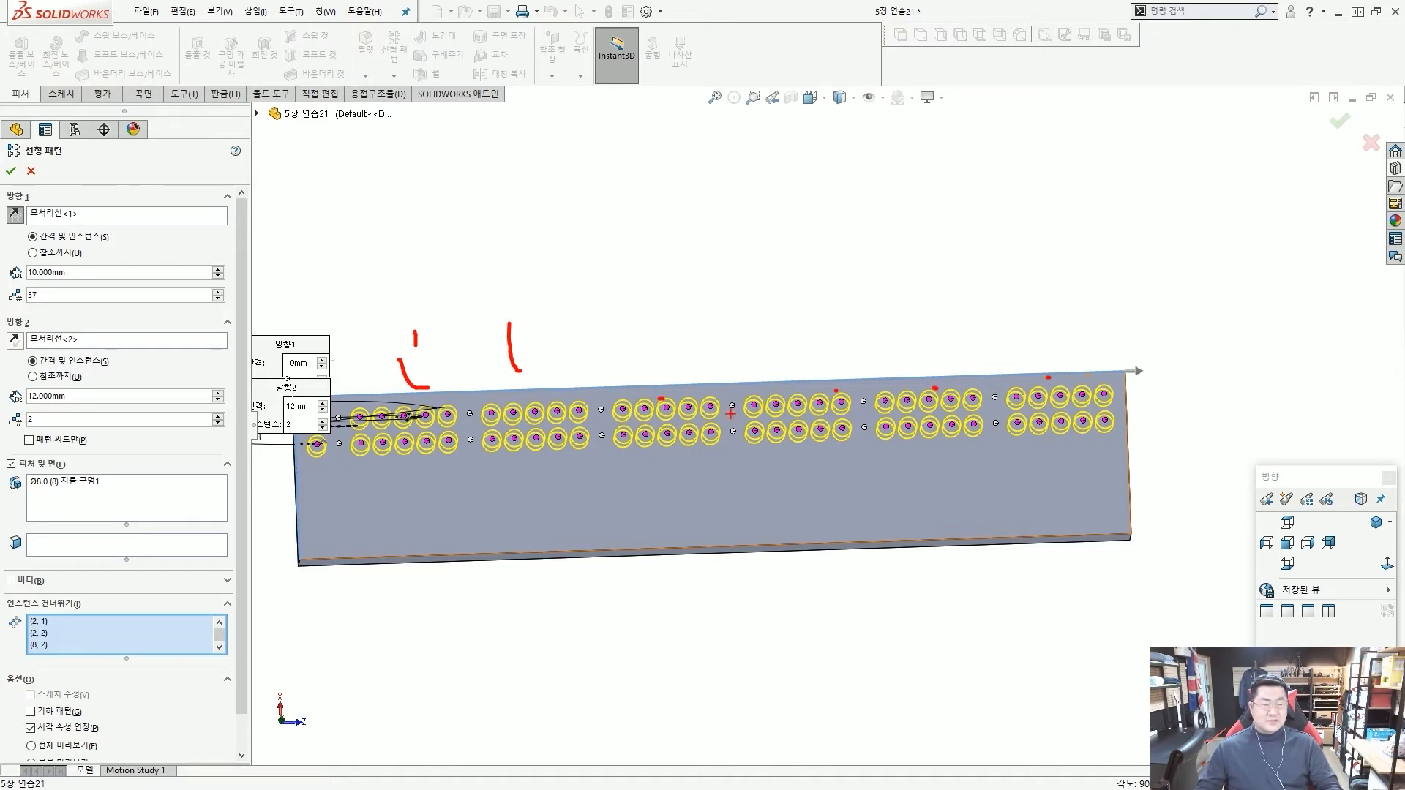
pyautogui.press('Escape')
pyautogui.click(11, 171)
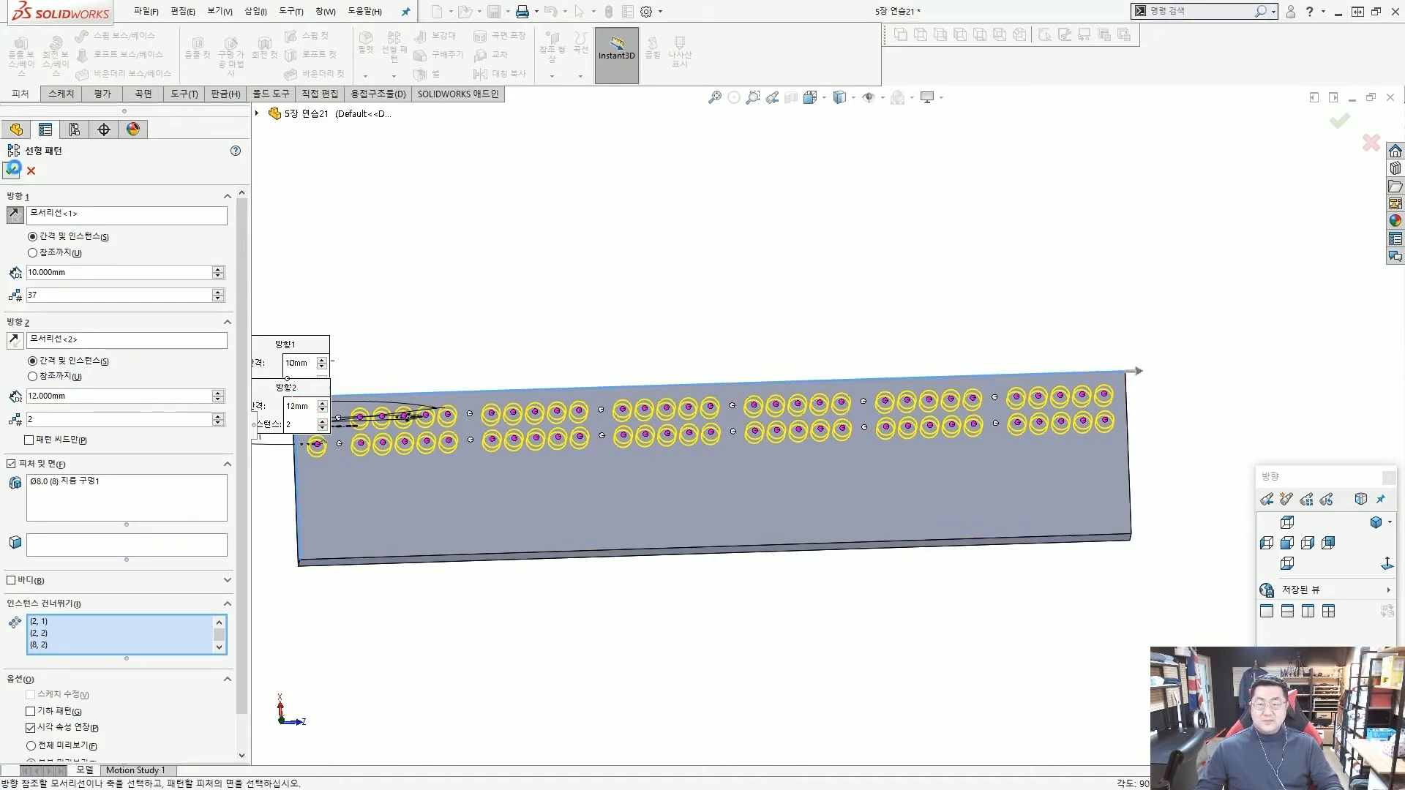
pyautogui.click(574, 310)
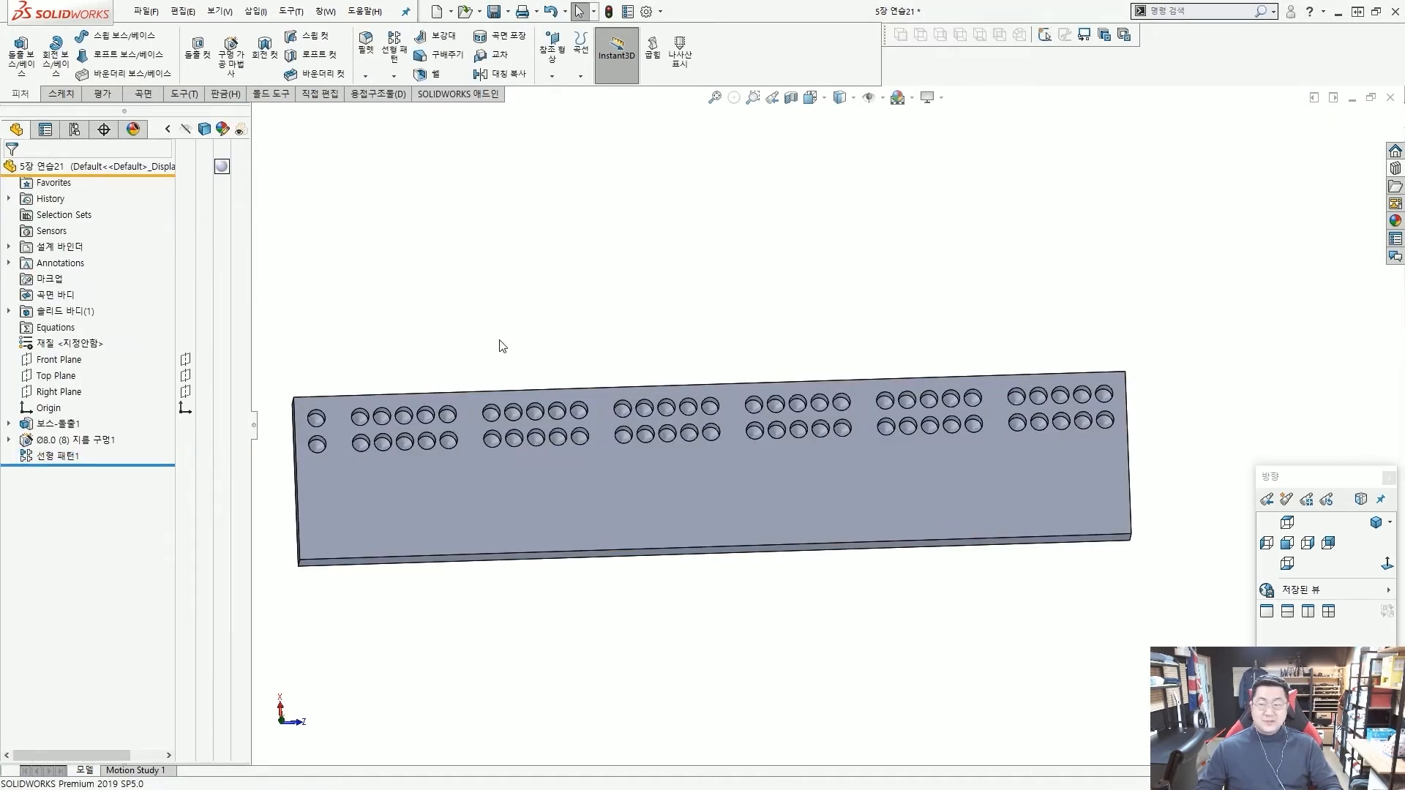
# Show the Right Plane running lengthwise through the middle of the bar.
pyautogui.click(53, 375)
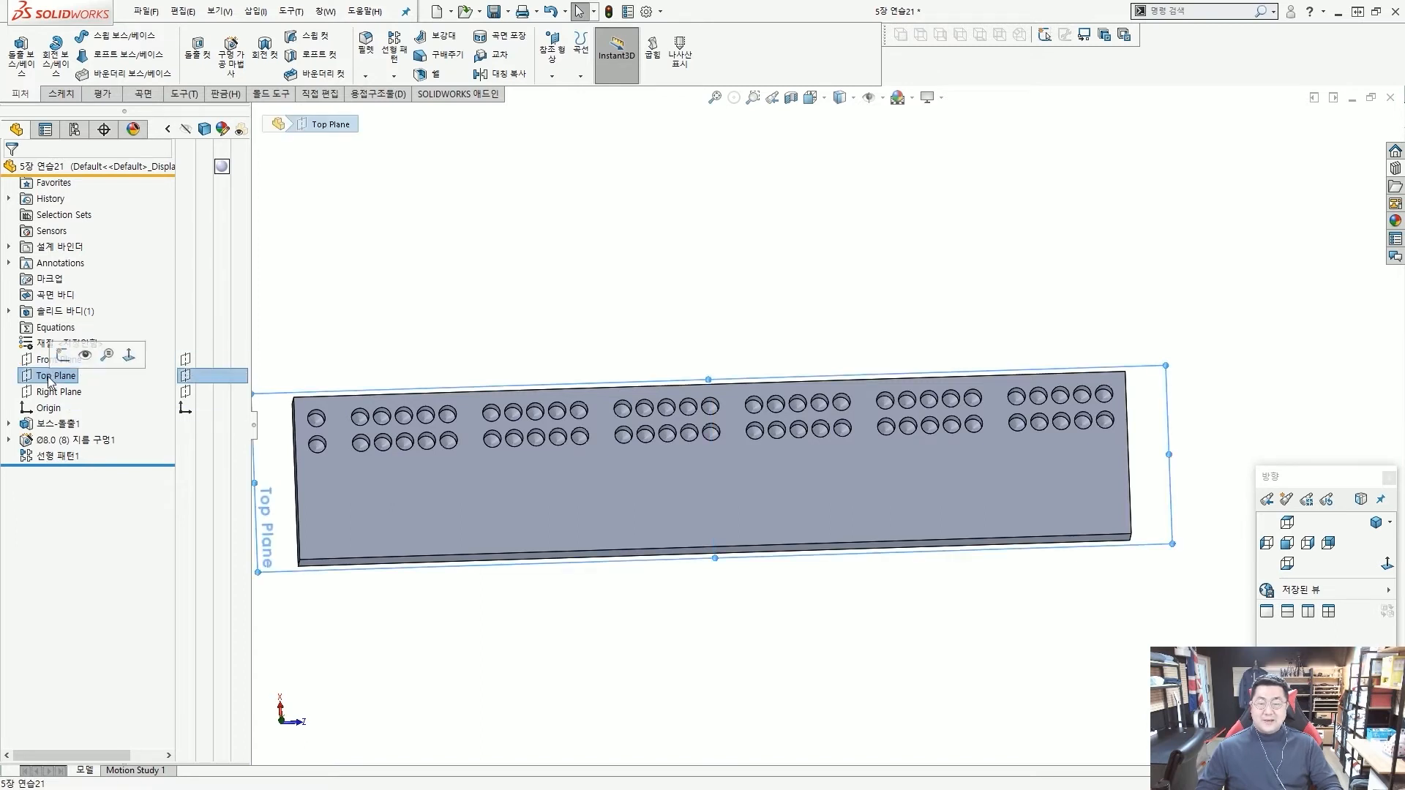
pyautogui.click(44, 393)
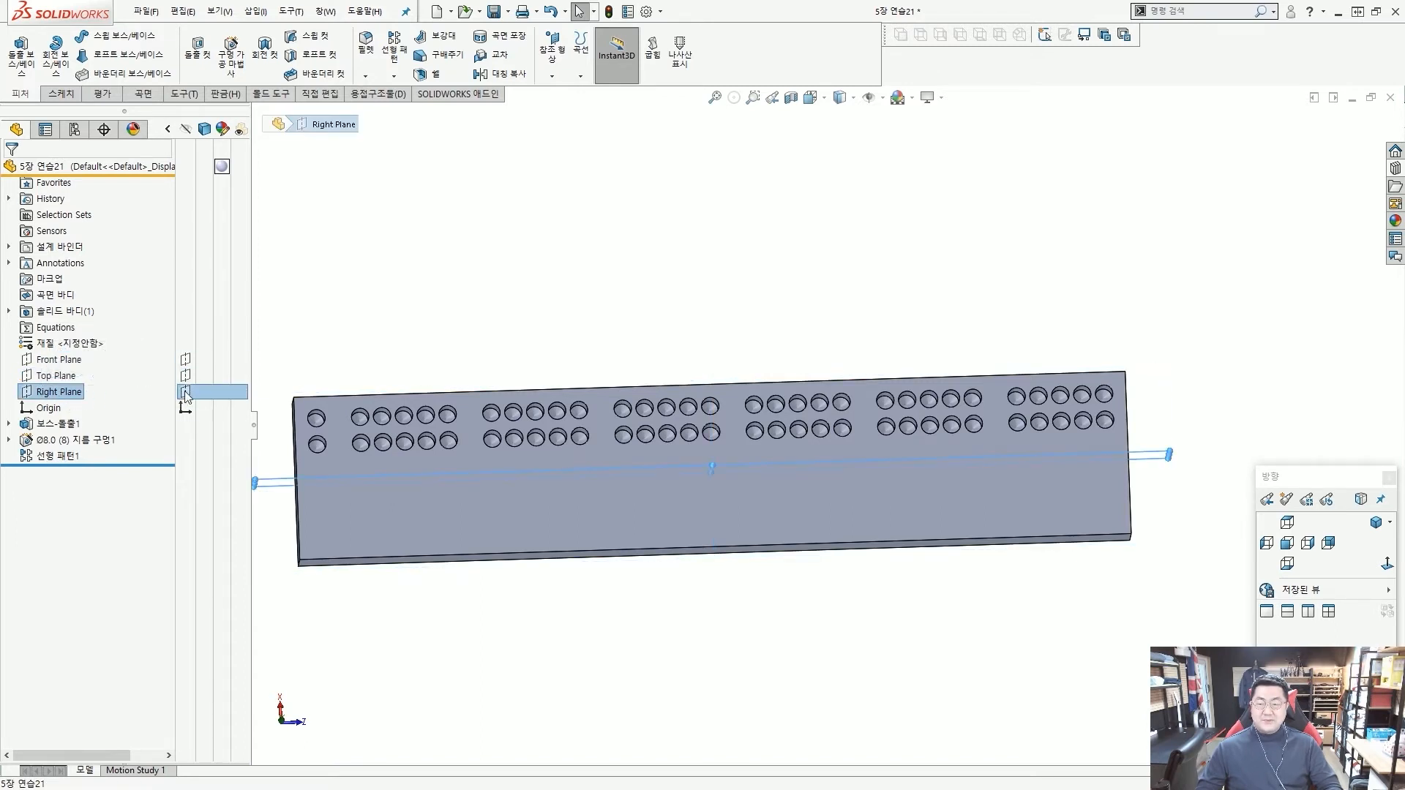
pyautogui.click(584, 313)
pyautogui.moveTo(583, 313); pyautogui.dragTo(746, 467, button='middle')
pyautogui.scroll(-2, 746, 459)
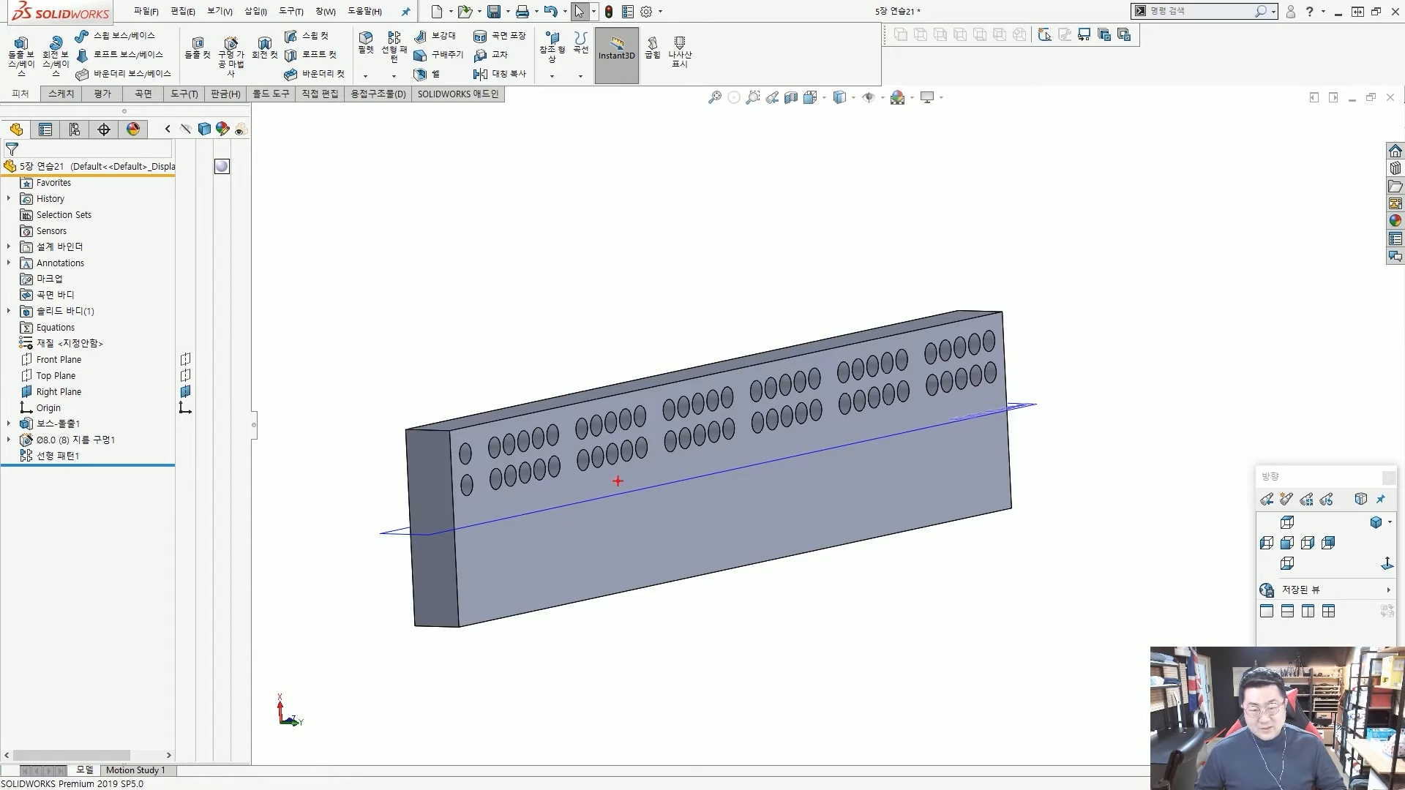
# Examine how the Right Plane divides the bar between the patterned hole rows and the blank half.
pyautogui.moveTo(618, 480); pyautogui.dragTo(719, 468, button='middle')
pyautogui.click(723, 375)
pyautogui.moveTo(723, 375); pyautogui.dragTo(677, 311, button='middle')
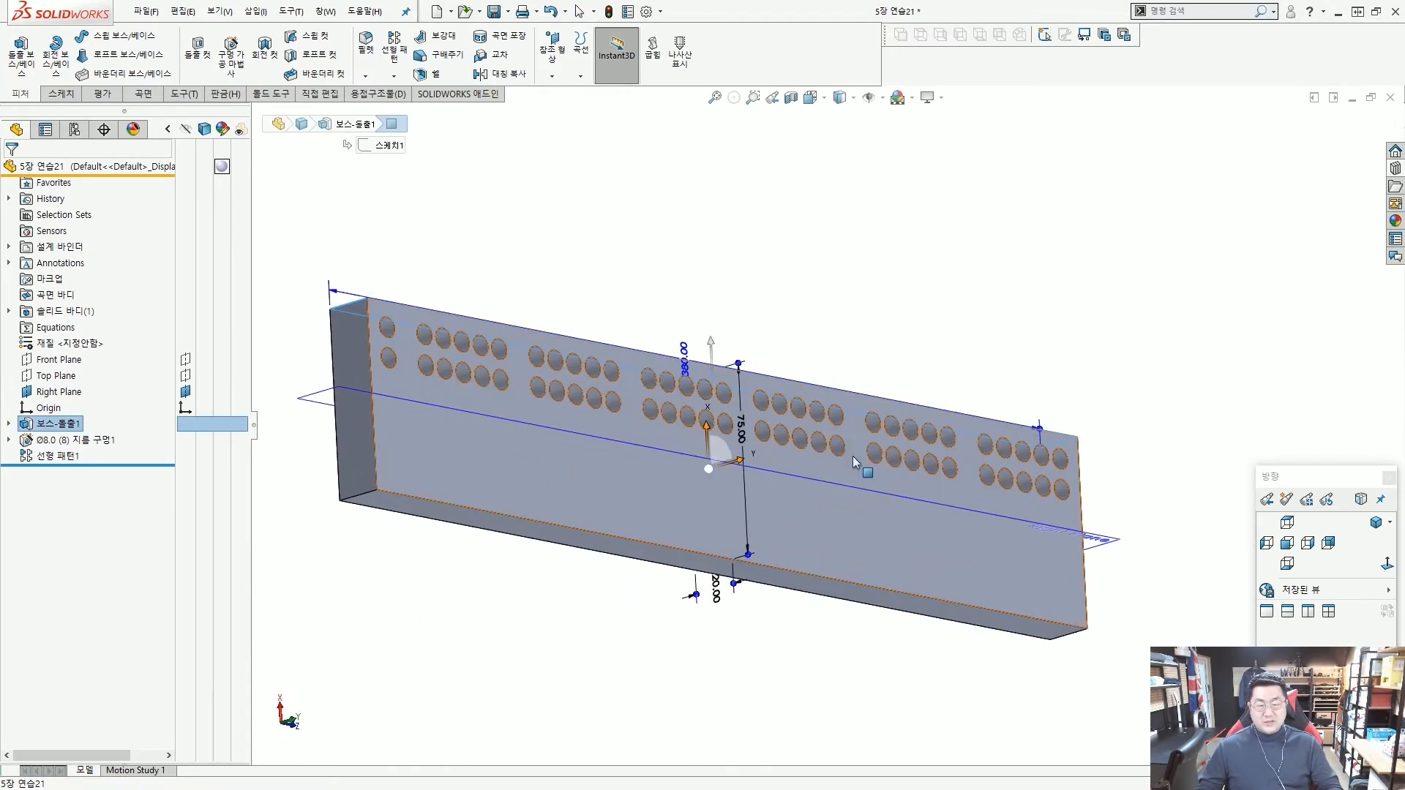
pyautogui.keyDown('ctrl'); pyautogui.click(806, 578); pyautogui.keyUp('ctrl')
pyautogui.press('Escape')
pyautogui.moveTo(867, 461); pyautogui.dragTo(898, 495, button='middle')
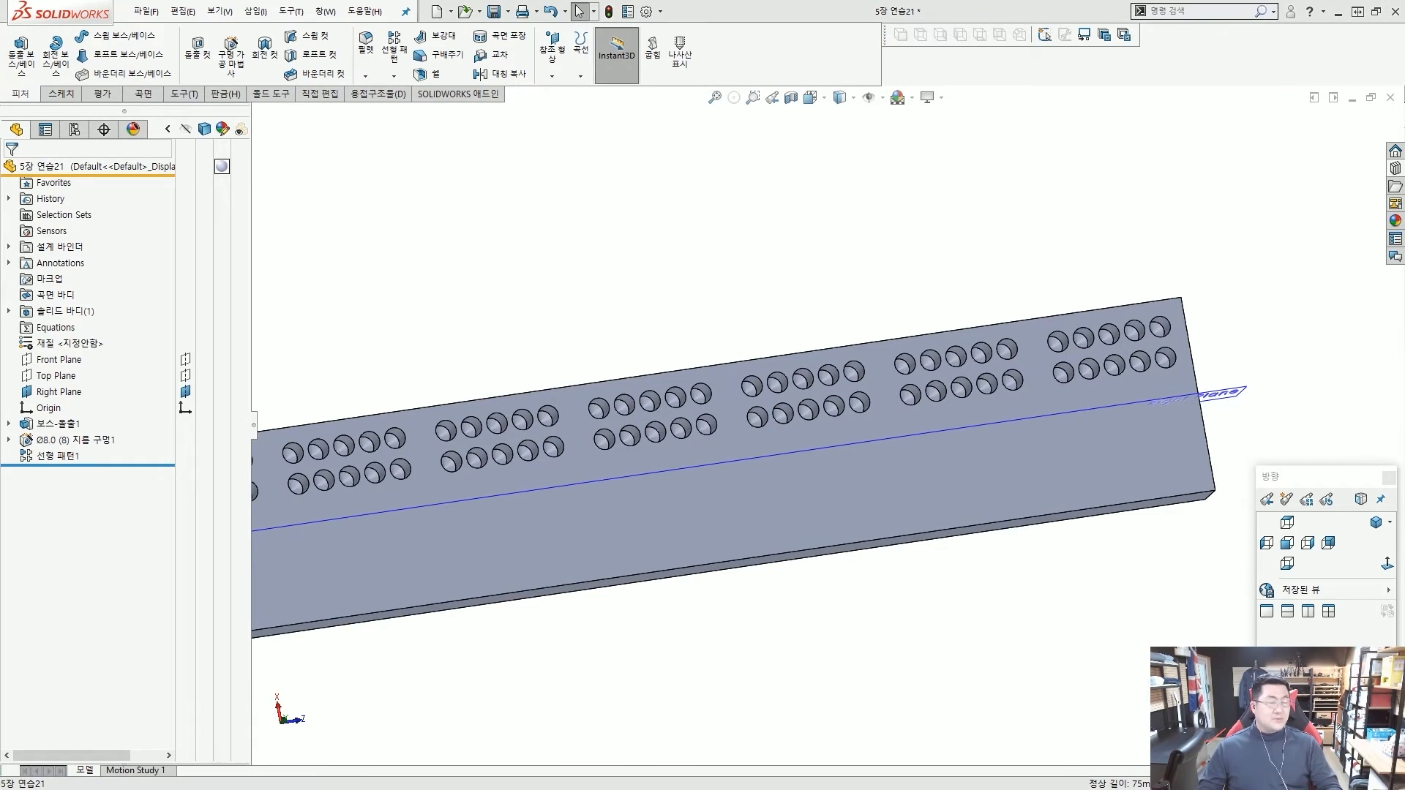
pyautogui.scroll(4, 755, 420)
pyautogui.moveTo(744, 420); pyautogui.dragTo(796, 409, button='middle')
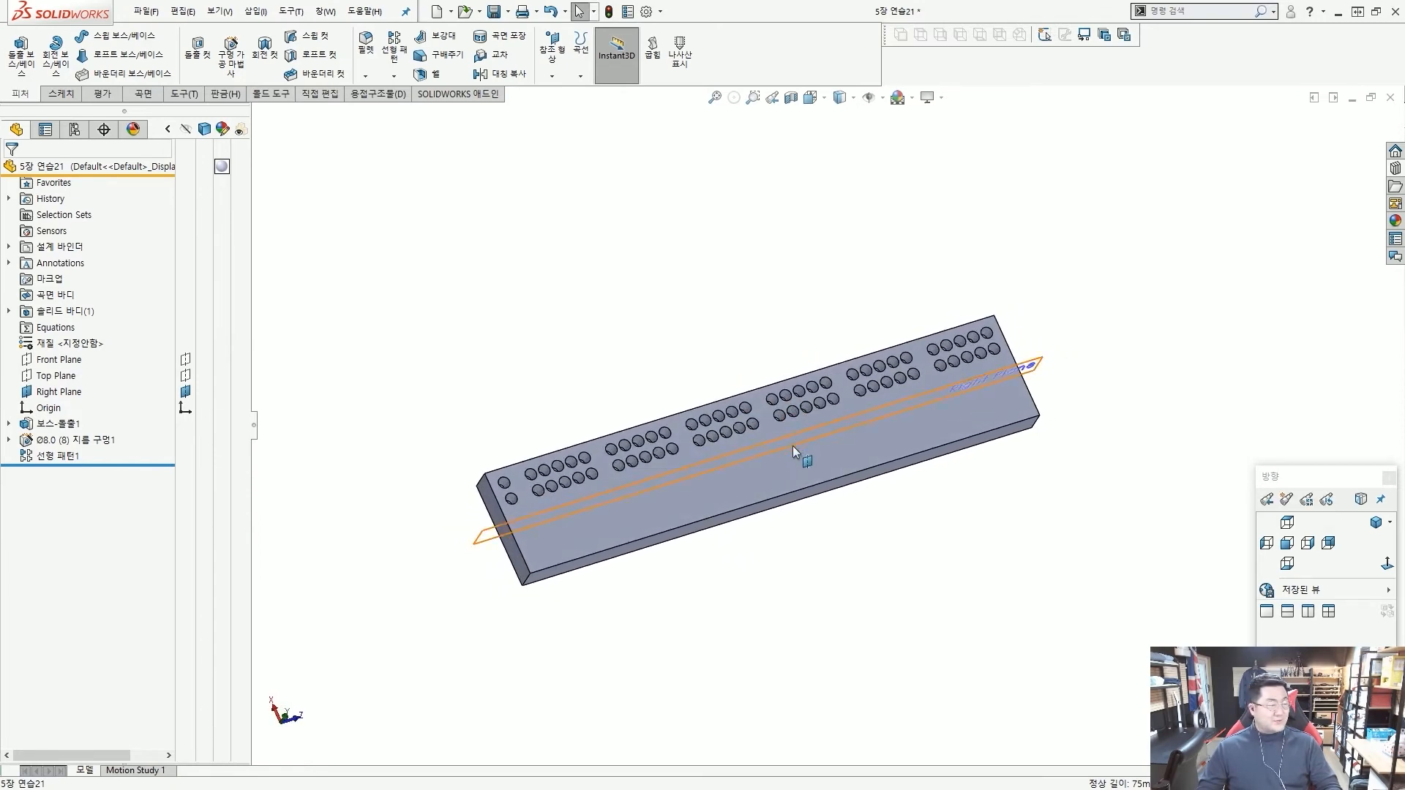
pyautogui.scroll(-1, 792, 445)
pyautogui.scroll(3, 792, 445)
pyautogui.scroll(-3, 776, 438)
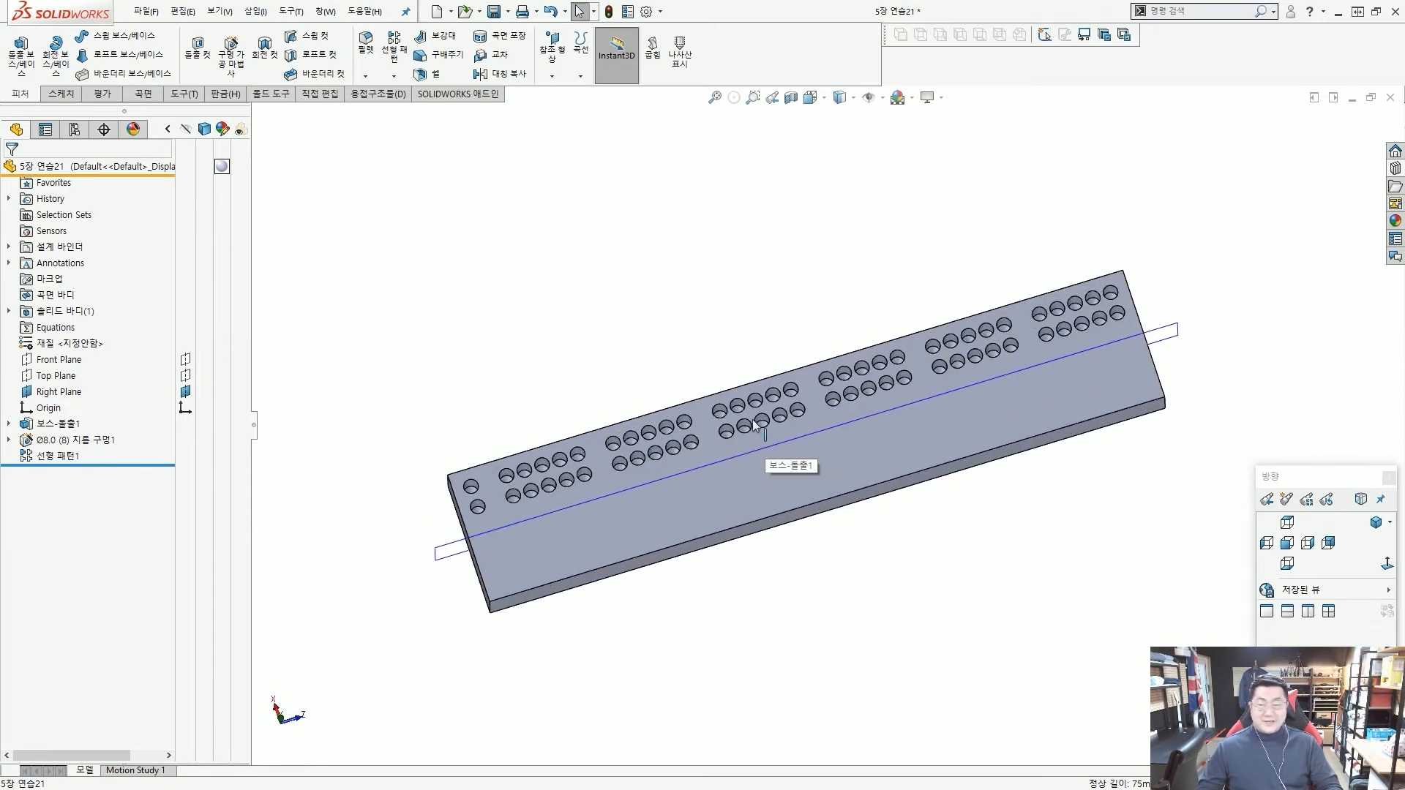
# Start a Mirror feature and set the Right Plane as its mirror plane.
pyautogui.click(393, 79)
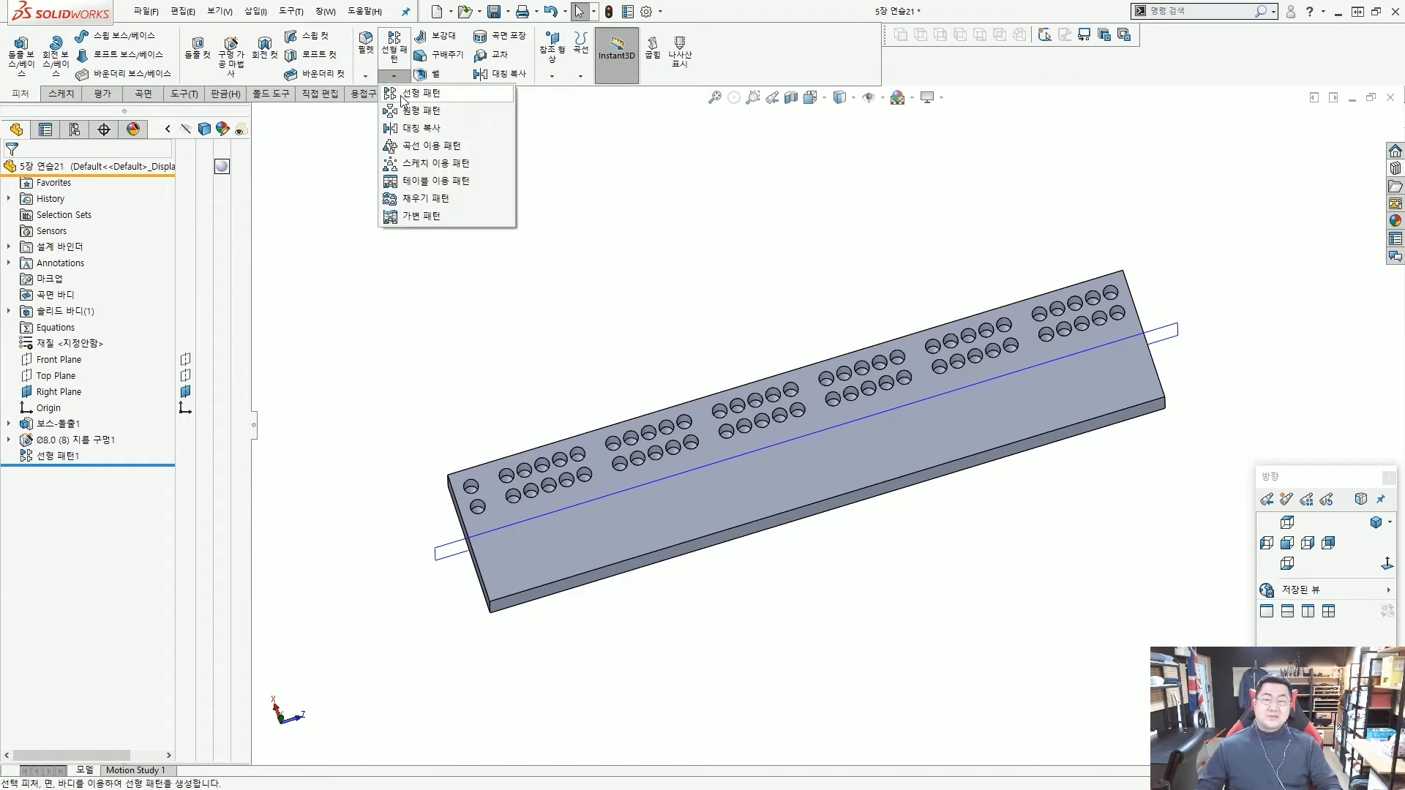
pyautogui.click(409, 132)
pyautogui.scroll(-2, 502, 377)
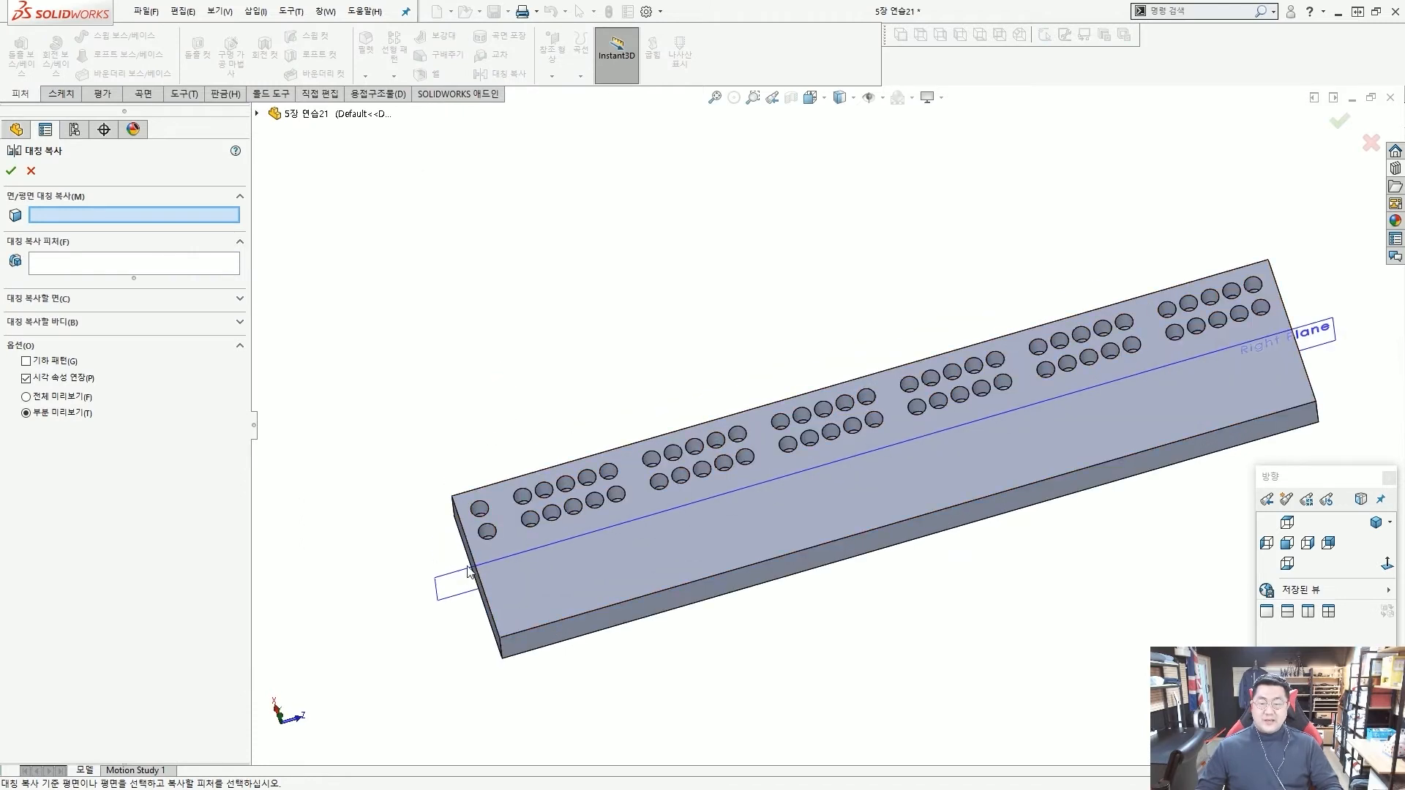
pyautogui.click(455, 581)
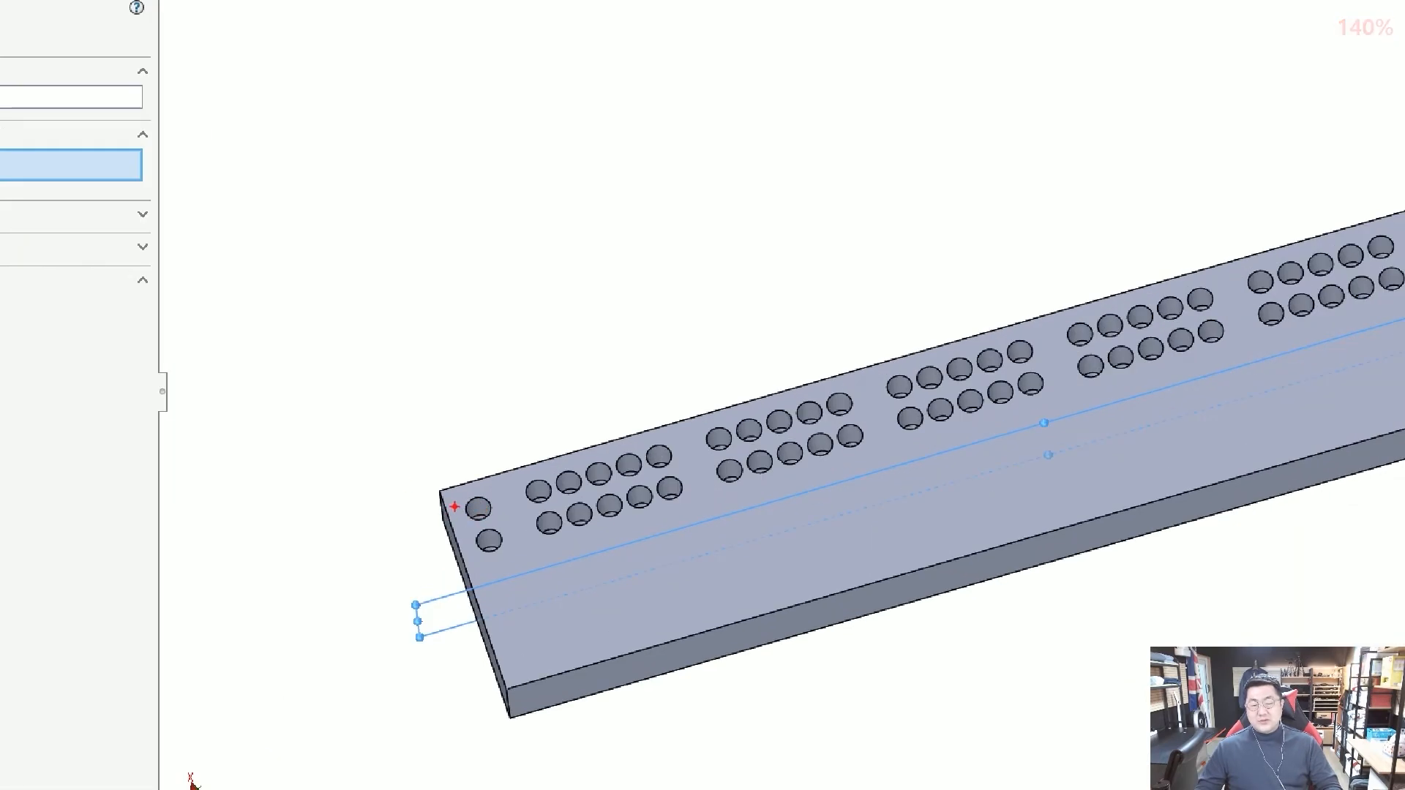
pyautogui.moveTo(660, 506)
pyautogui.mouseDown()
pyautogui.moveTo(644, 455)
pyautogui.moveTo(642, 473)
pyautogui.mouseUp()
pyautogui.moveTo(856, 418)
pyautogui.mouseDown()
pyautogui.moveTo(842, 380)
pyautogui.moveTo(915, 377)
pyautogui.mouseUp()
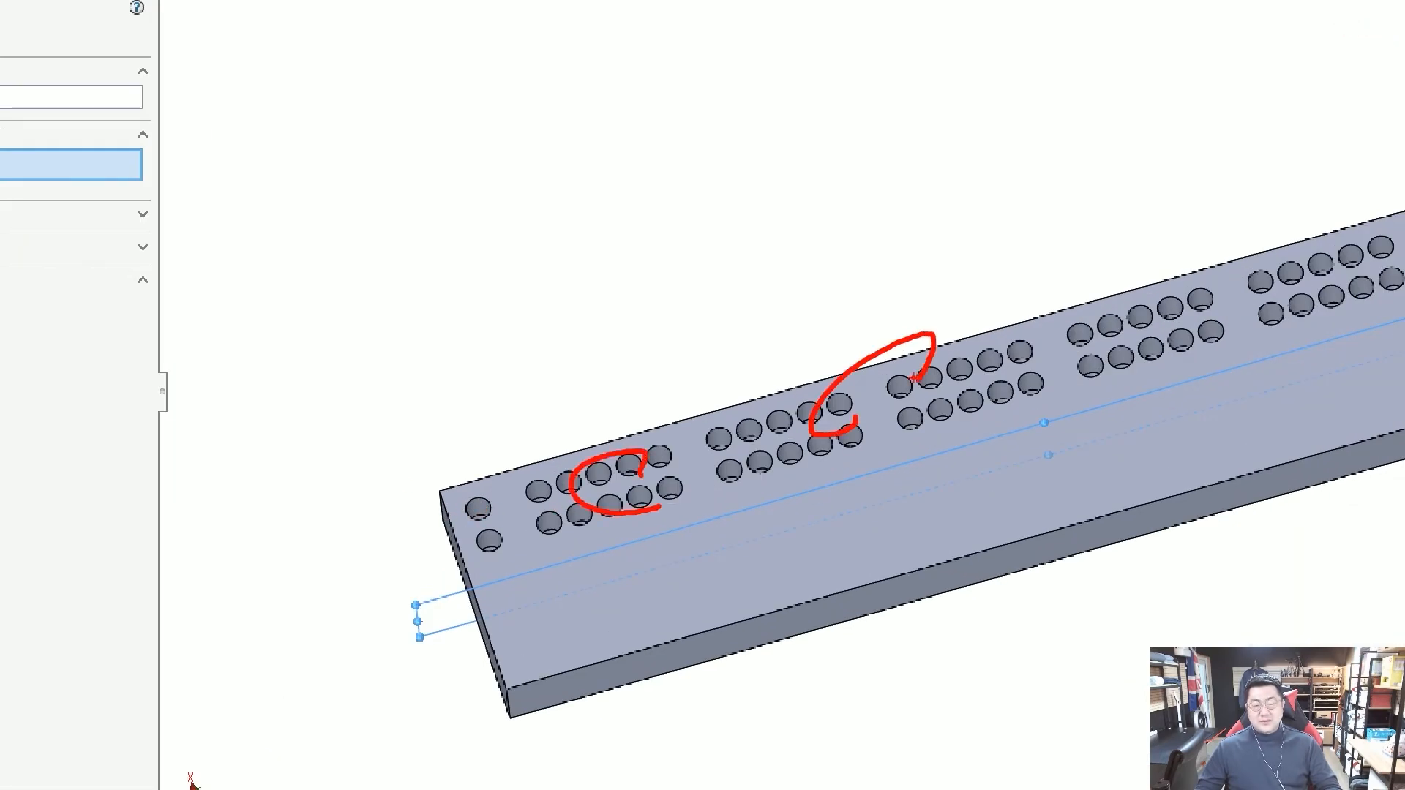
pyautogui.moveTo(644, 455)
pyautogui.mouseDown()
pyautogui.moveTo(977, 556)
pyautogui.moveTo(958, 537)
pyautogui.mouseUp()
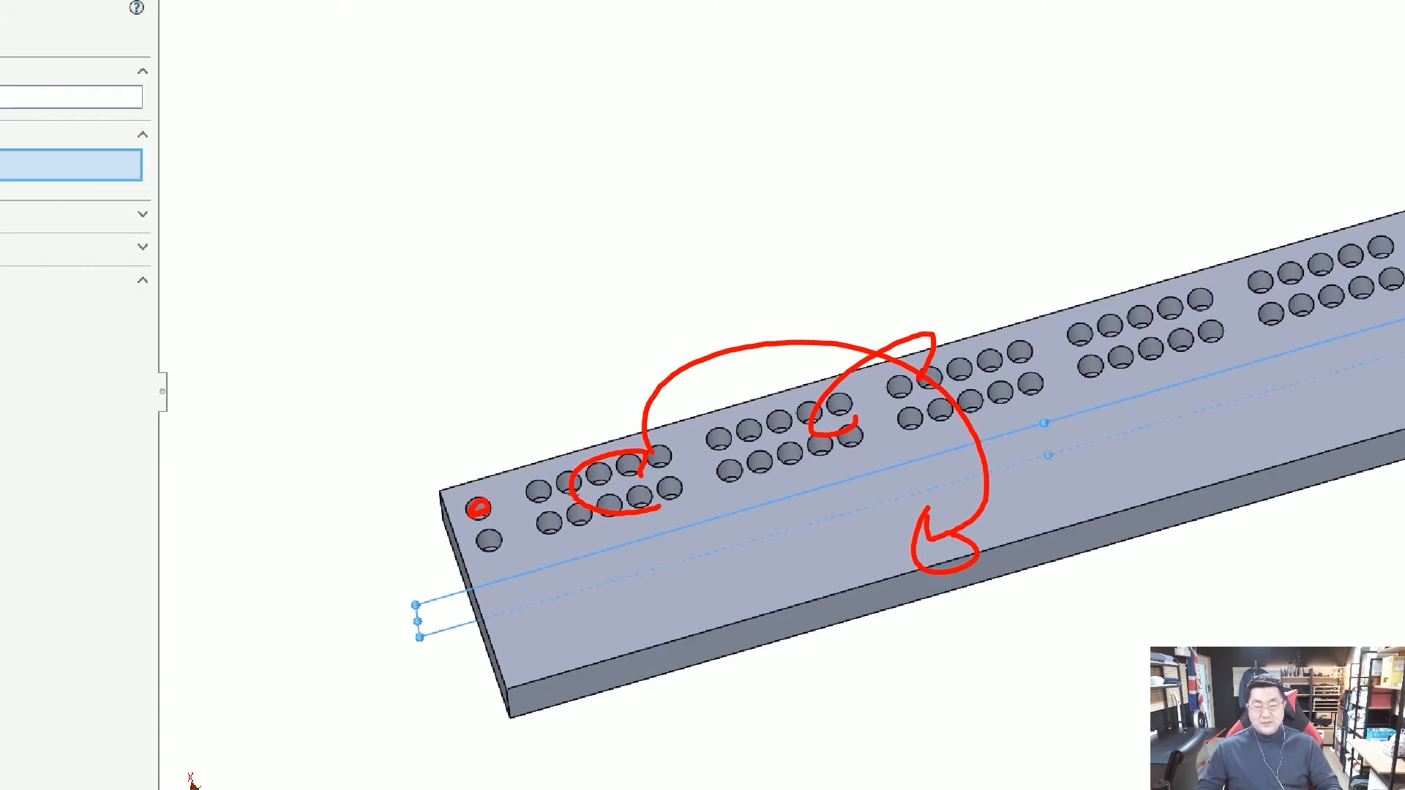
# Choose the linear hole pattern as the feature to mirror and complete the Mirror feature.
pyautogui.scroll(-3, 605, 483)
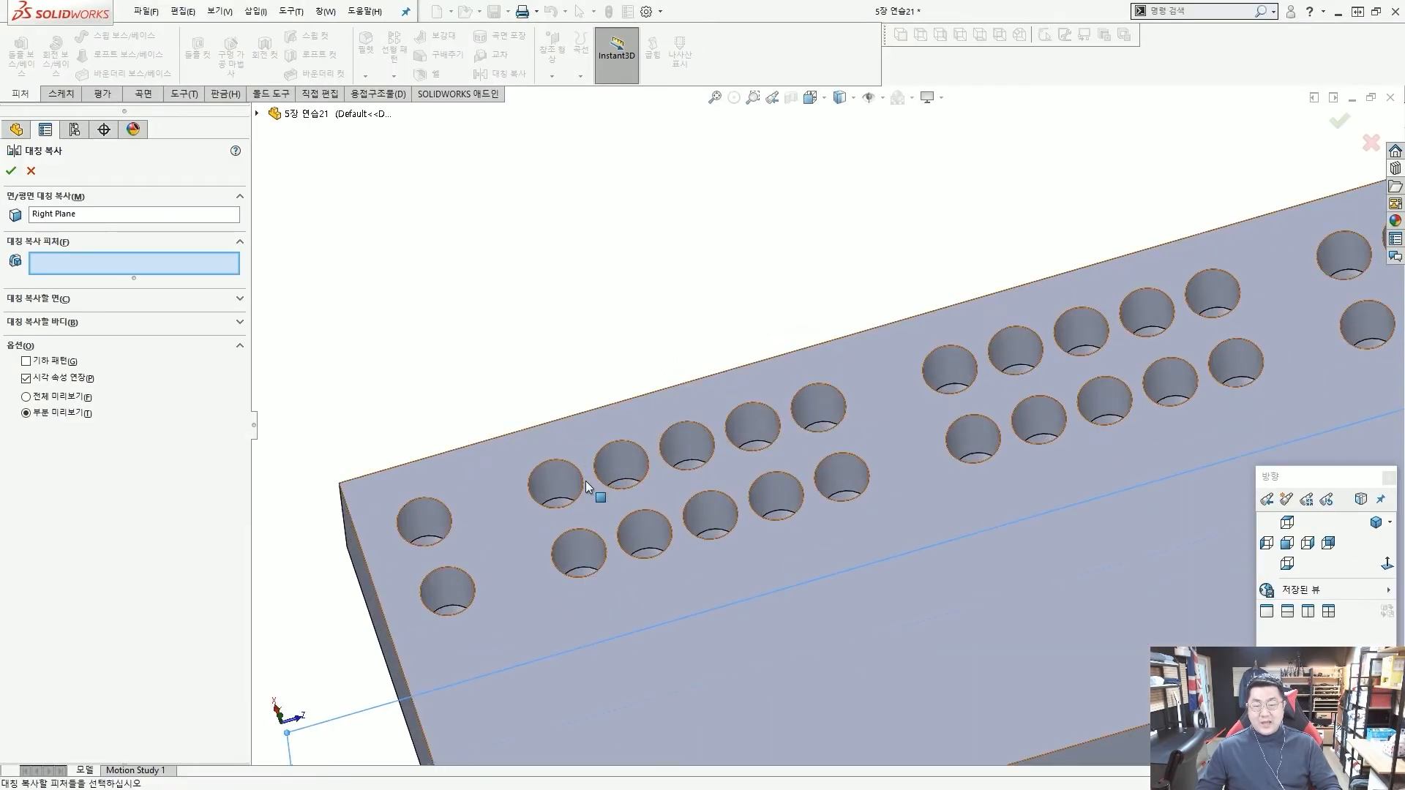
pyautogui.click(612, 454)
pyautogui.scroll(3, 612, 454)
pyautogui.moveTo(772, 604); pyautogui.dragTo(783, 542)
pyautogui.moveTo(589, 427)
pyautogui.mouseDown()
pyautogui.moveTo(809, 525)
pyautogui.moveTo(91, 257)
pyautogui.moveTo(103, 248)
pyautogui.moveTo(95, 280)
pyautogui.moveTo(108, 277)
pyautogui.mouseUp()
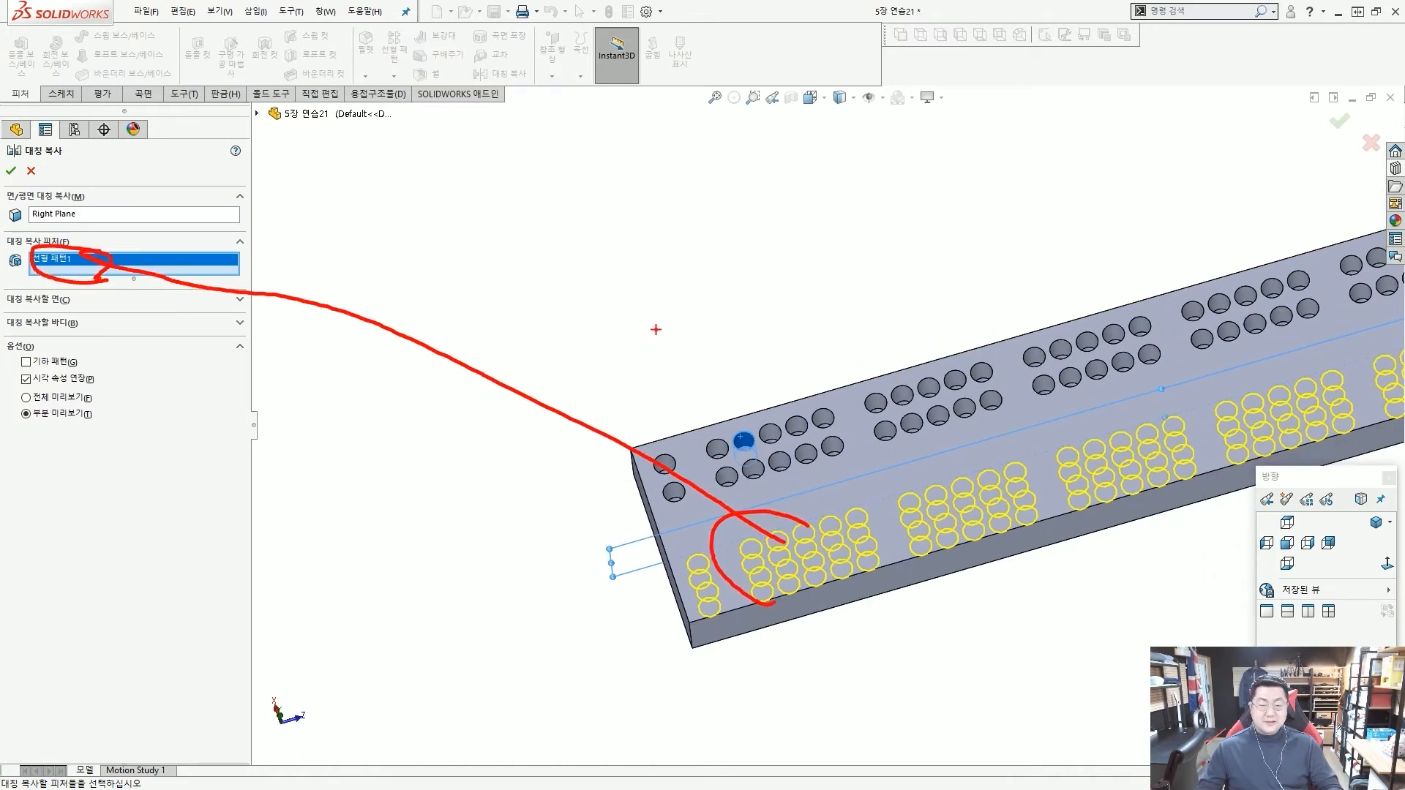
pyautogui.press('Escape')
pyautogui.moveTo(697, 335); pyautogui.dragTo(710, 397, button='middle')
pyautogui.click(11, 172)
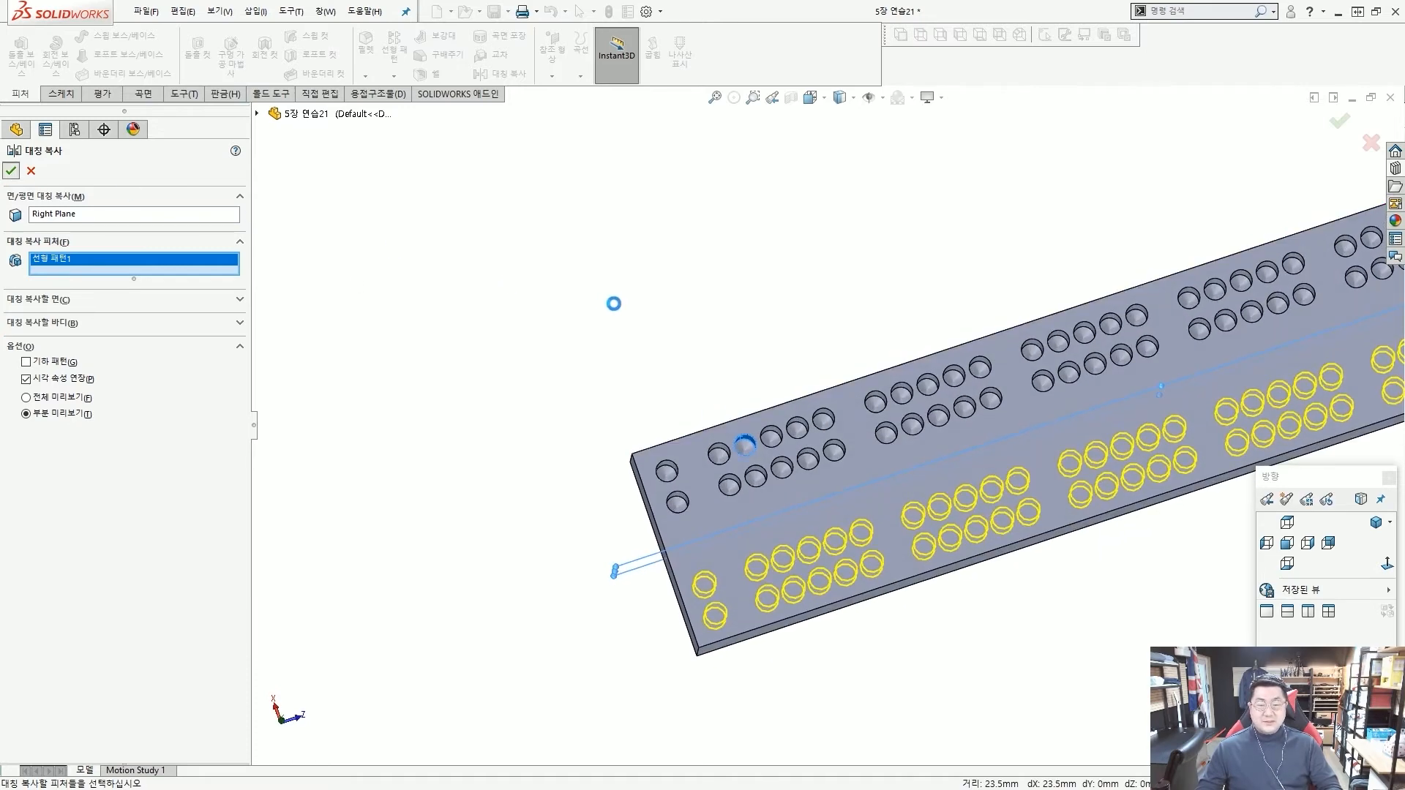
# Examine the original and mirrored hole rows on both sides of the Right Plane.
pyautogui.scroll(2, 659, 315)
pyautogui.scroll(-2, 877, 389)
pyautogui.hotkey('ctrl', '2')
pyautogui.moveTo(669, 476)
pyautogui.mouseDown()
pyautogui.moveTo(655, 474)
pyautogui.moveTo(673, 485)
pyautogui.moveTo(919, 417)
pyautogui.moveTo(1204, 307)
pyautogui.mouseUp()
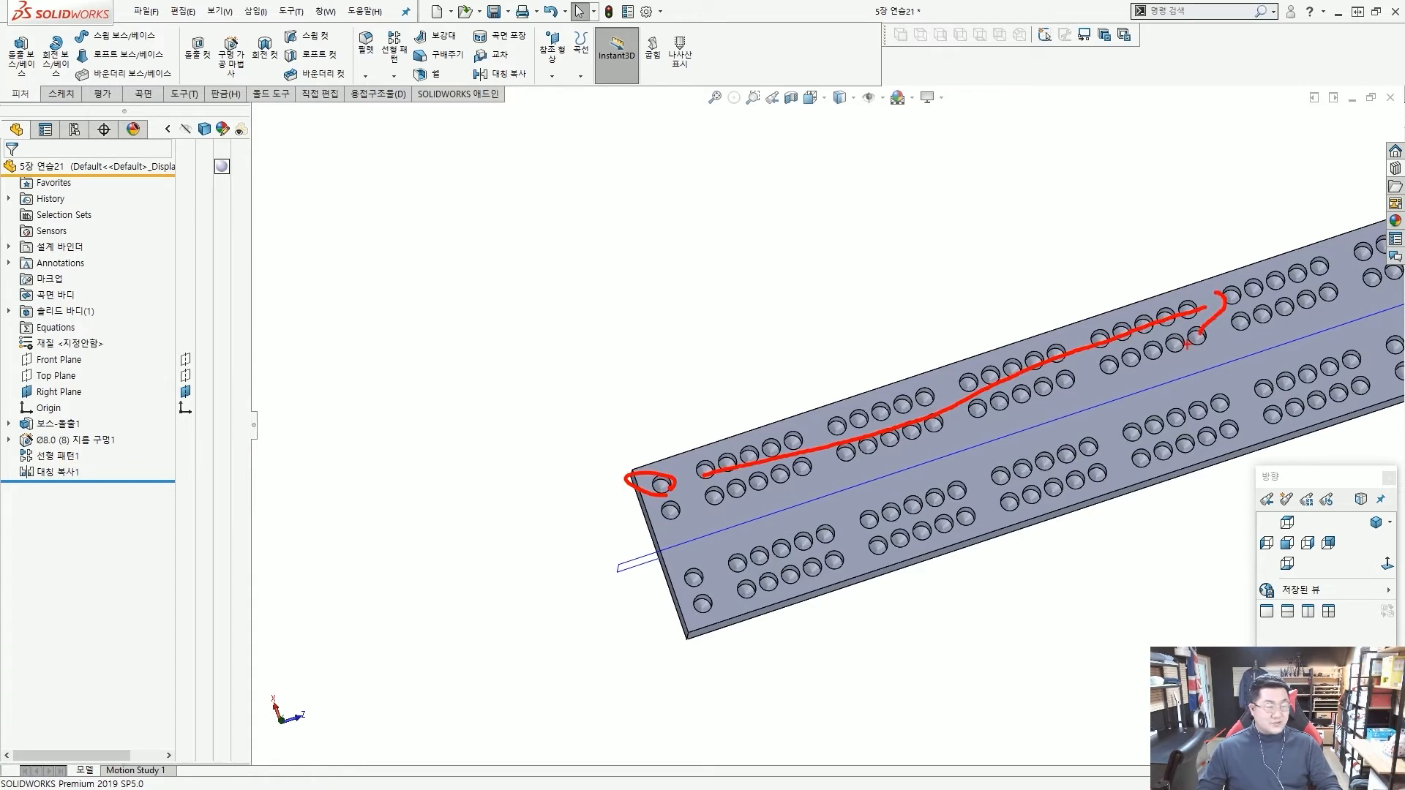
pyautogui.press('Escape')
pyautogui.scroll(4, 973, 345)
pyautogui.moveTo(1033, 431); pyautogui.dragTo(1017, 406, button='middle')
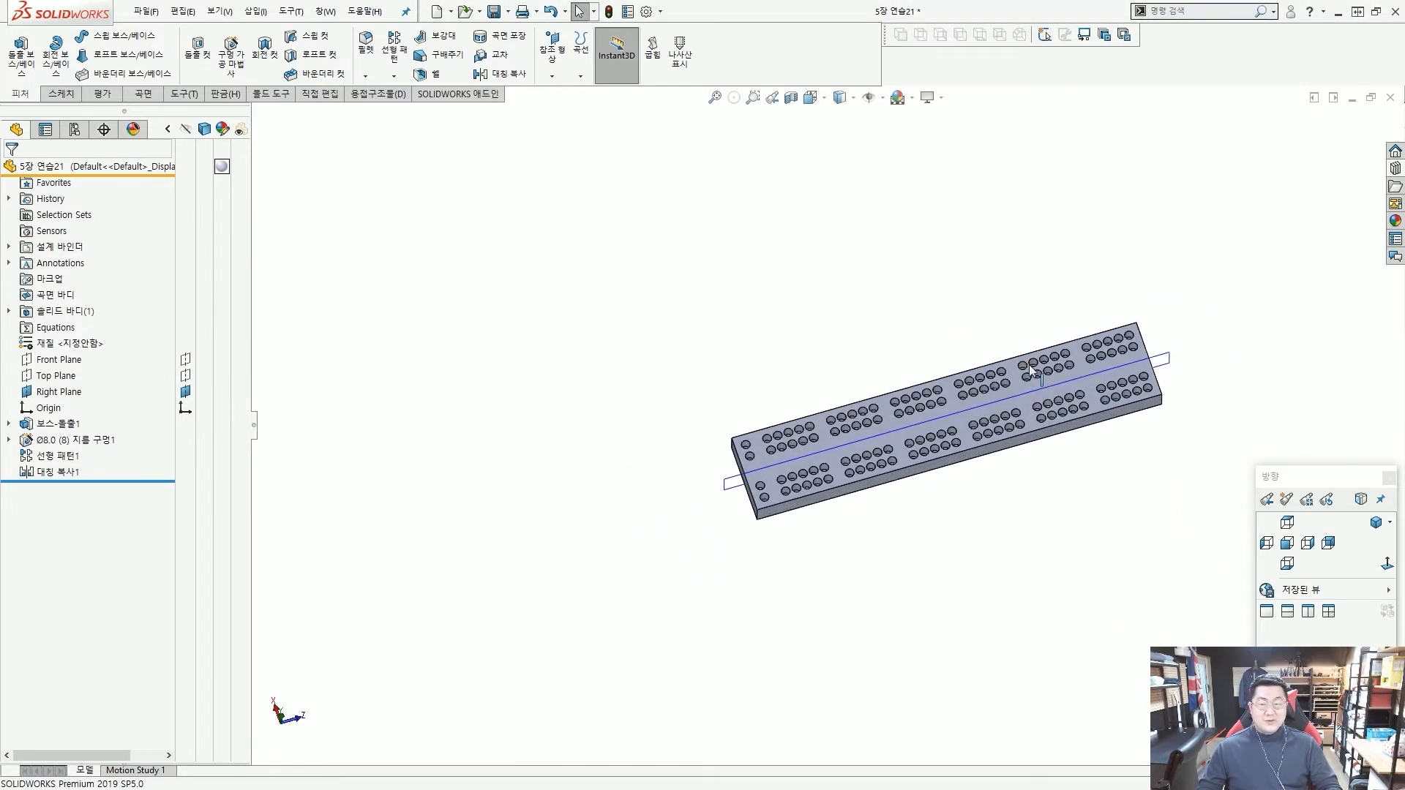
pyautogui.scroll(-3, 1018, 405)
pyautogui.scroll(-3, 450, 444)
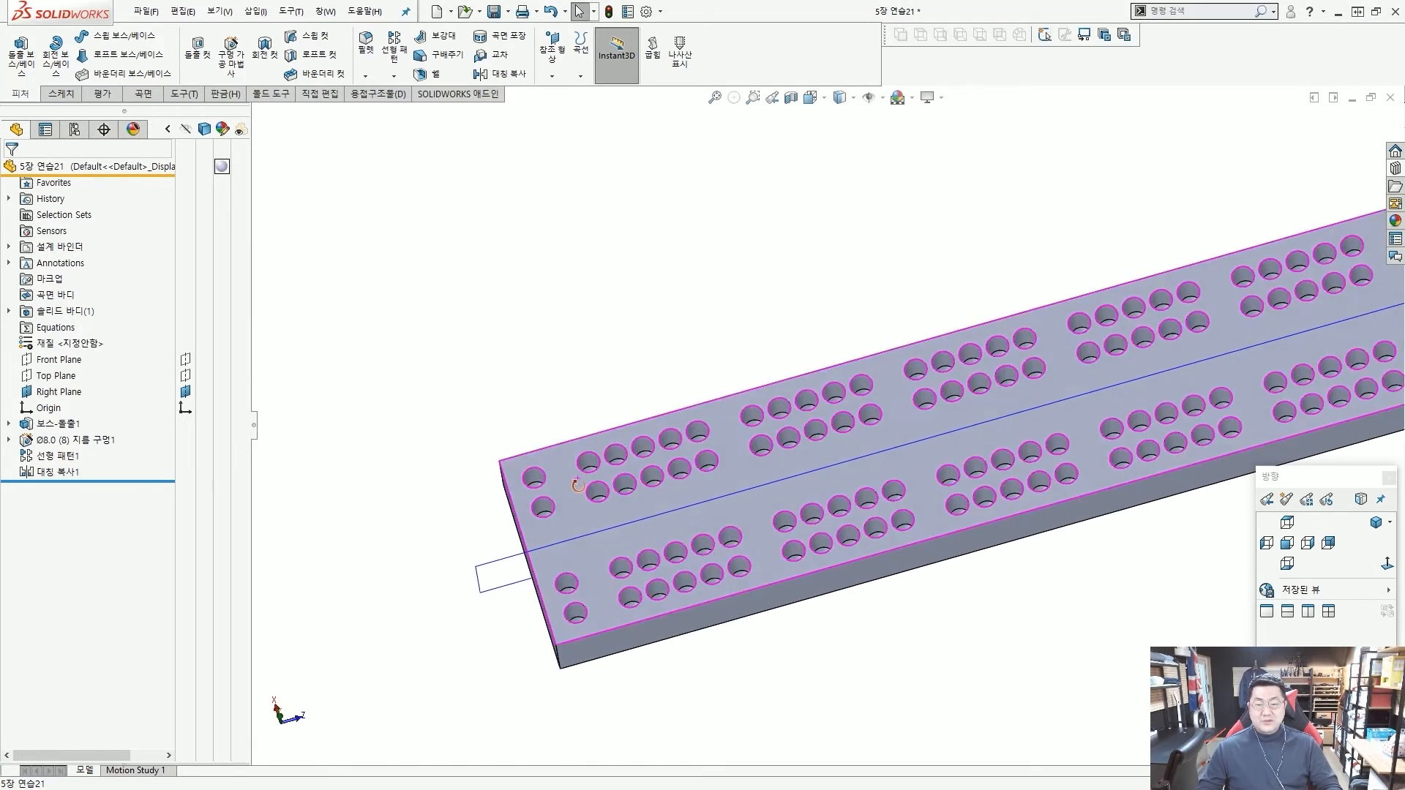
# Edit the seed hole's specification and set its drill size to Ø7.0.
pyautogui.click(89, 441)
pyautogui.click(183, 420)
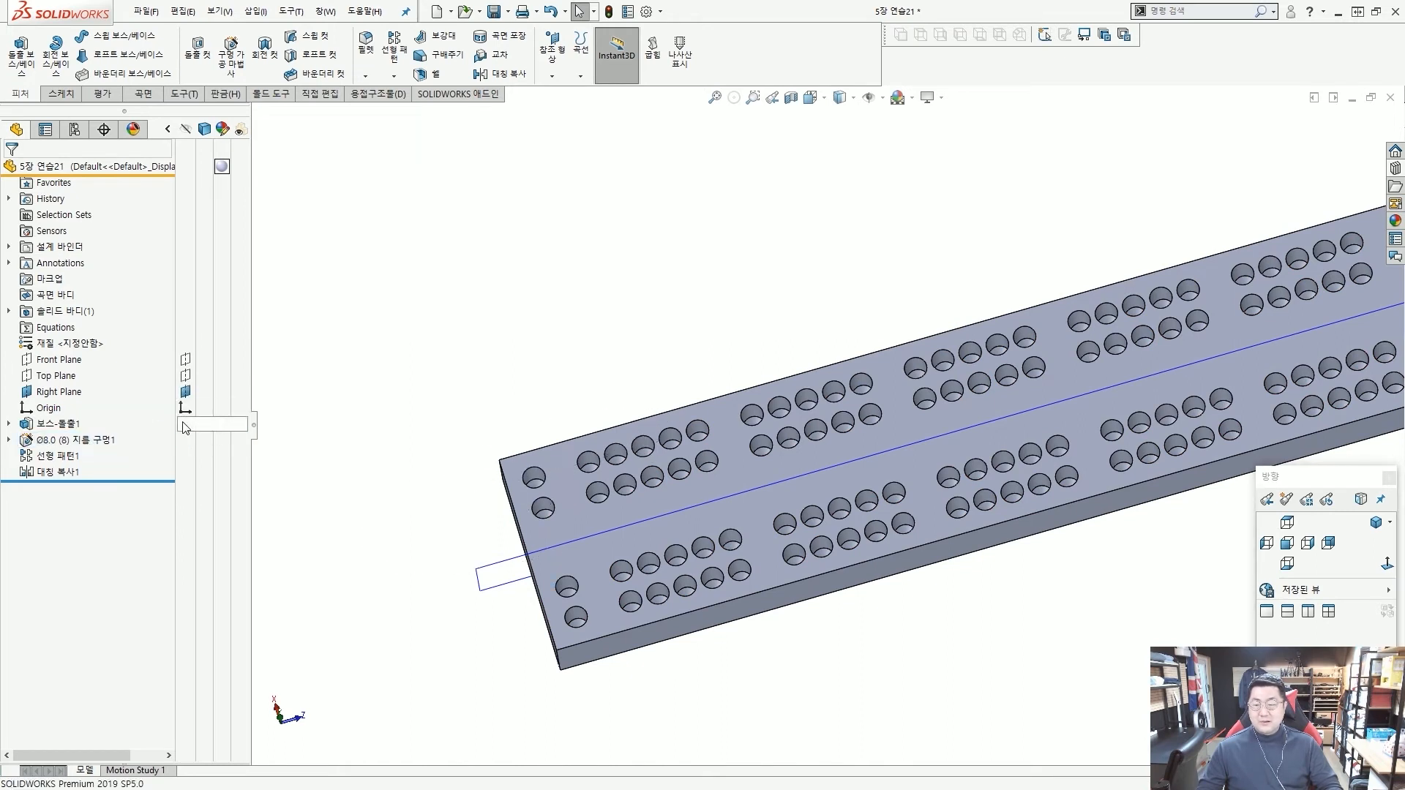
pyautogui.click(85, 445)
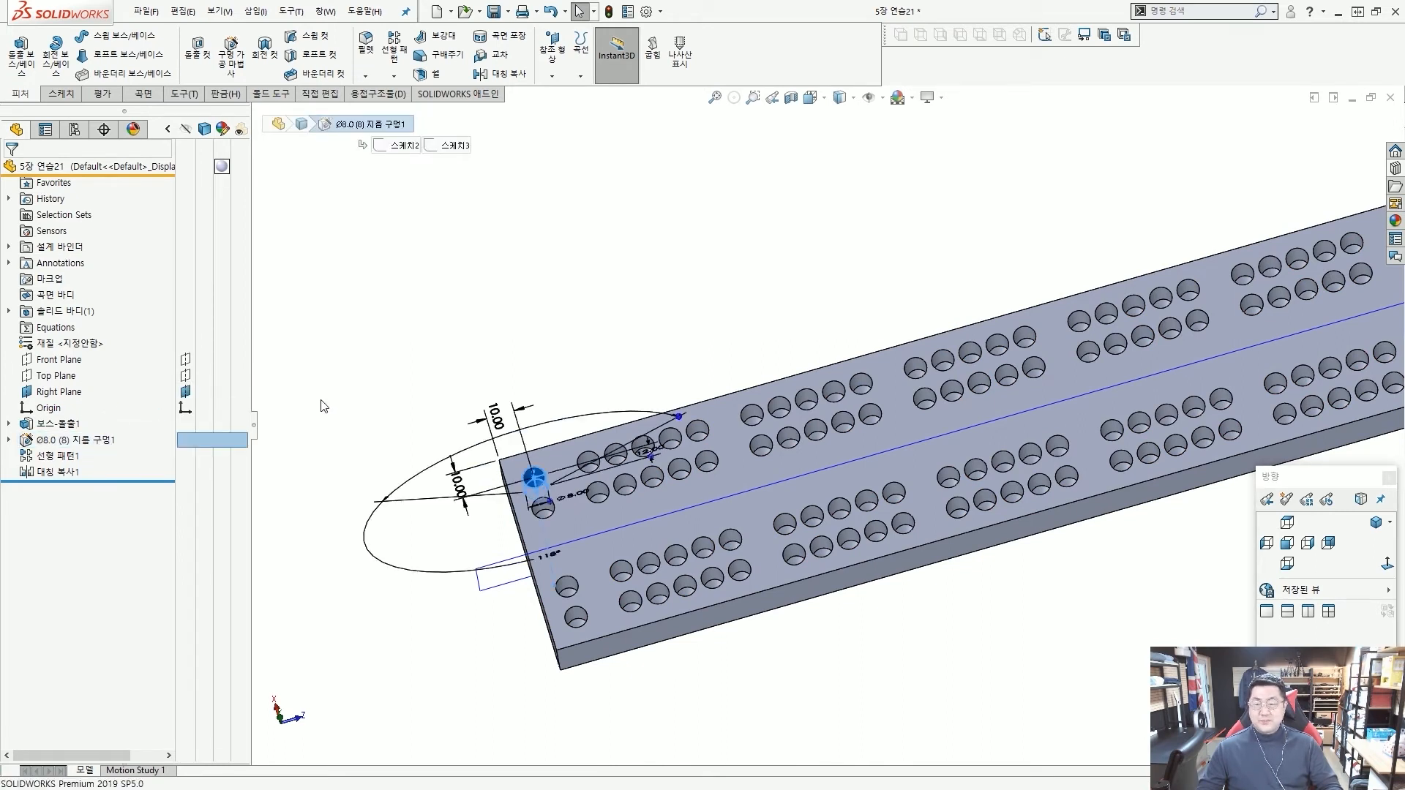
pyautogui.press('e')
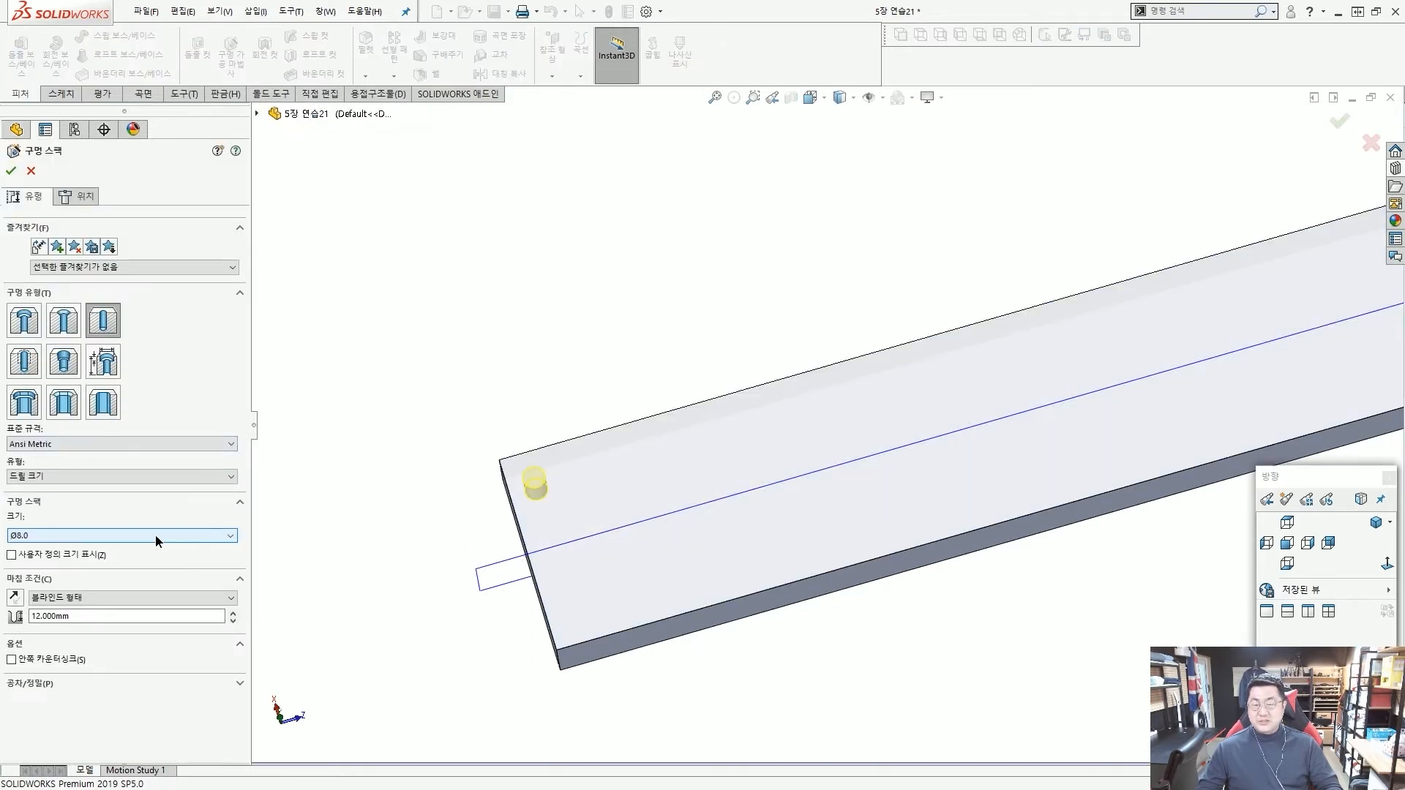
pyautogui.click(156, 540)
pyautogui.scroll(3, 152, 575)
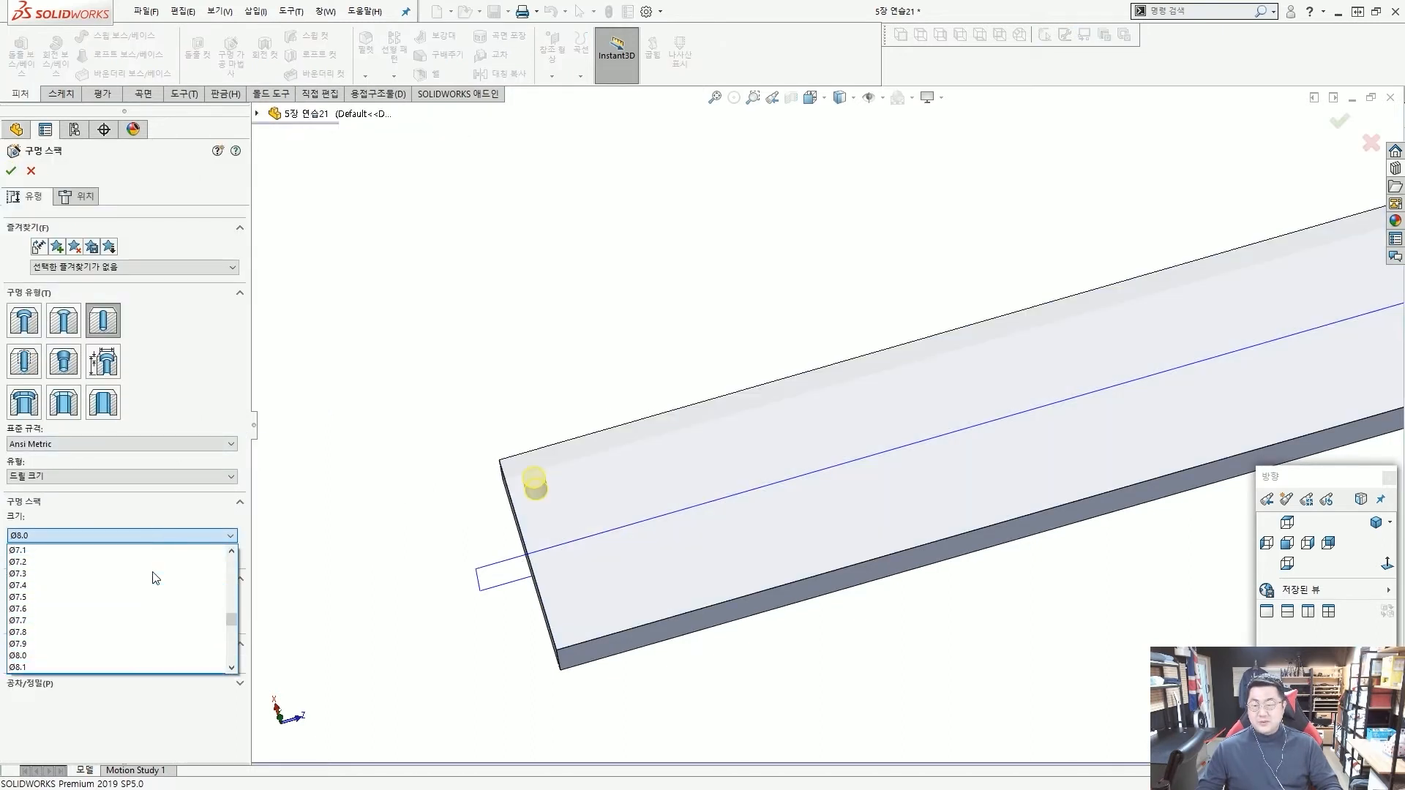
pyautogui.scroll(1, 155, 578)
pyautogui.click(155, 575)
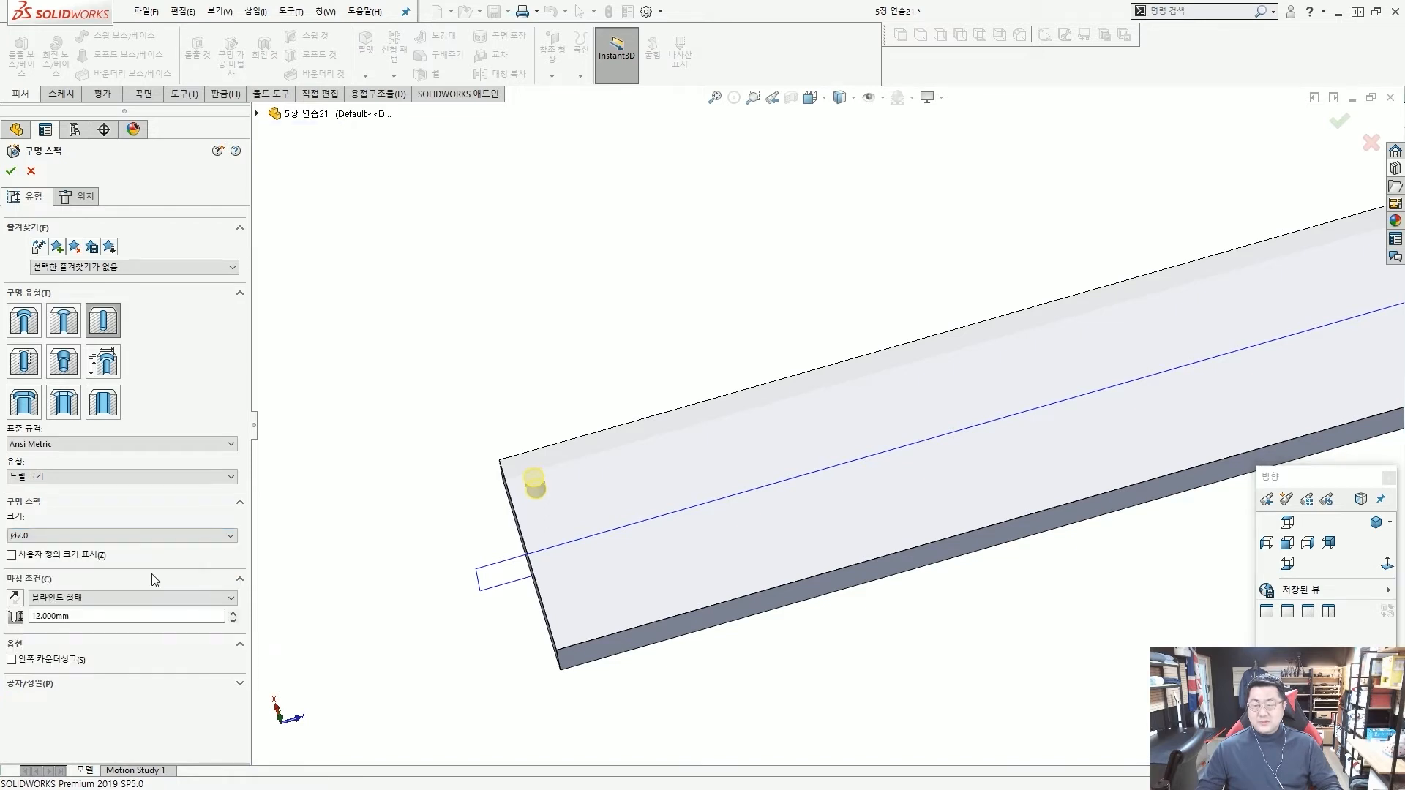
pyautogui.click(11, 172)
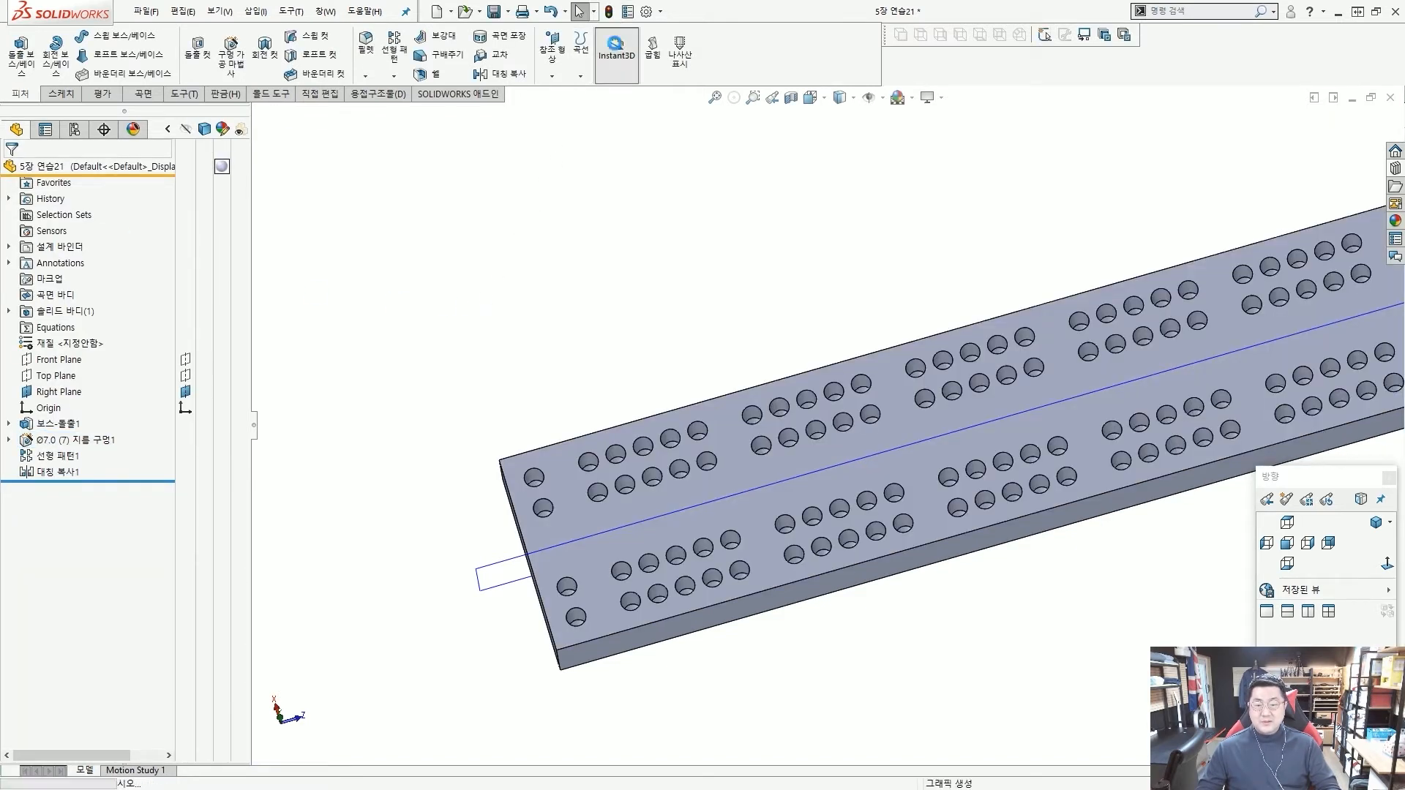
# Check the diameter of a patterned hole near the bar's corner.
pyautogui.scroll(-3, 621, 445)
pyautogui.scroll(-2, 622, 441)
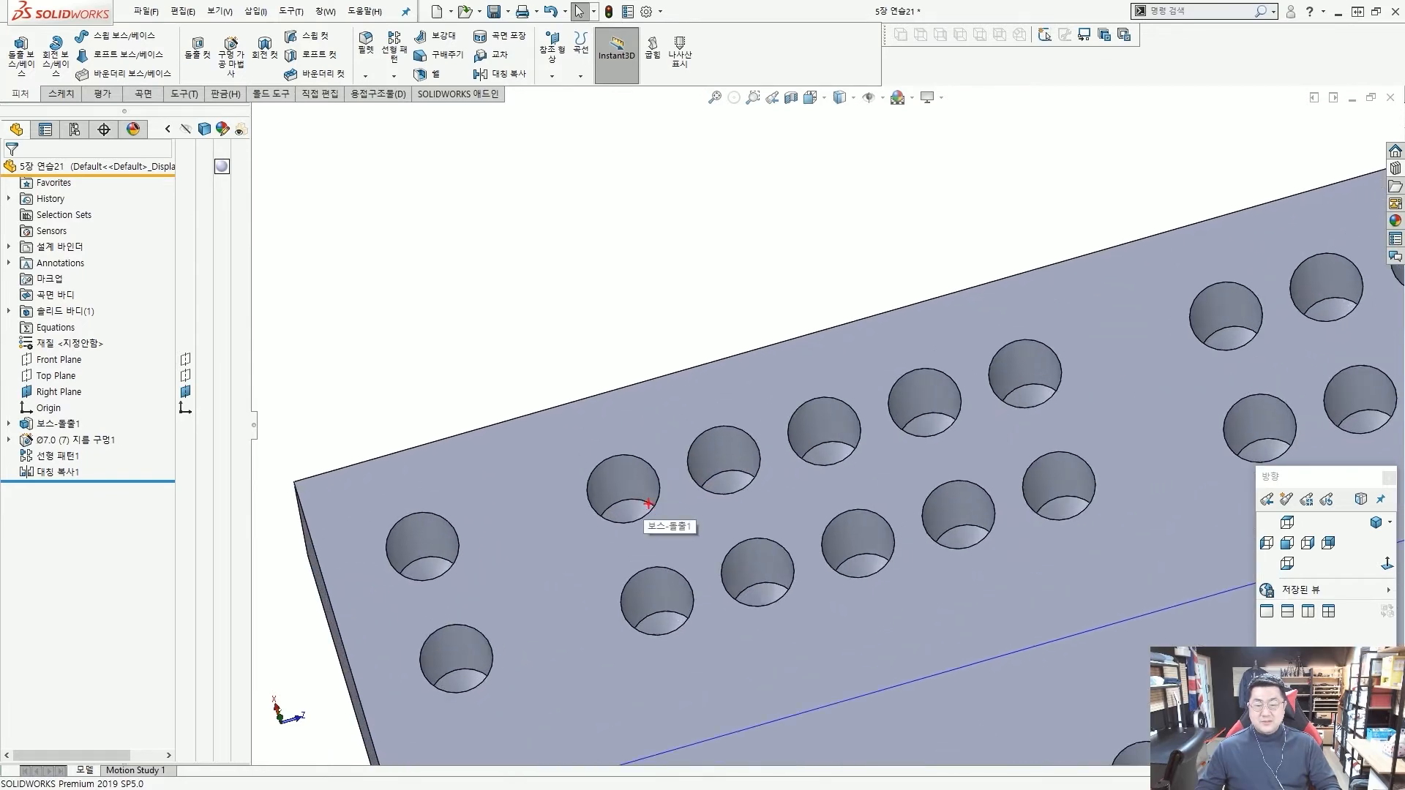
pyautogui.click(627, 471)
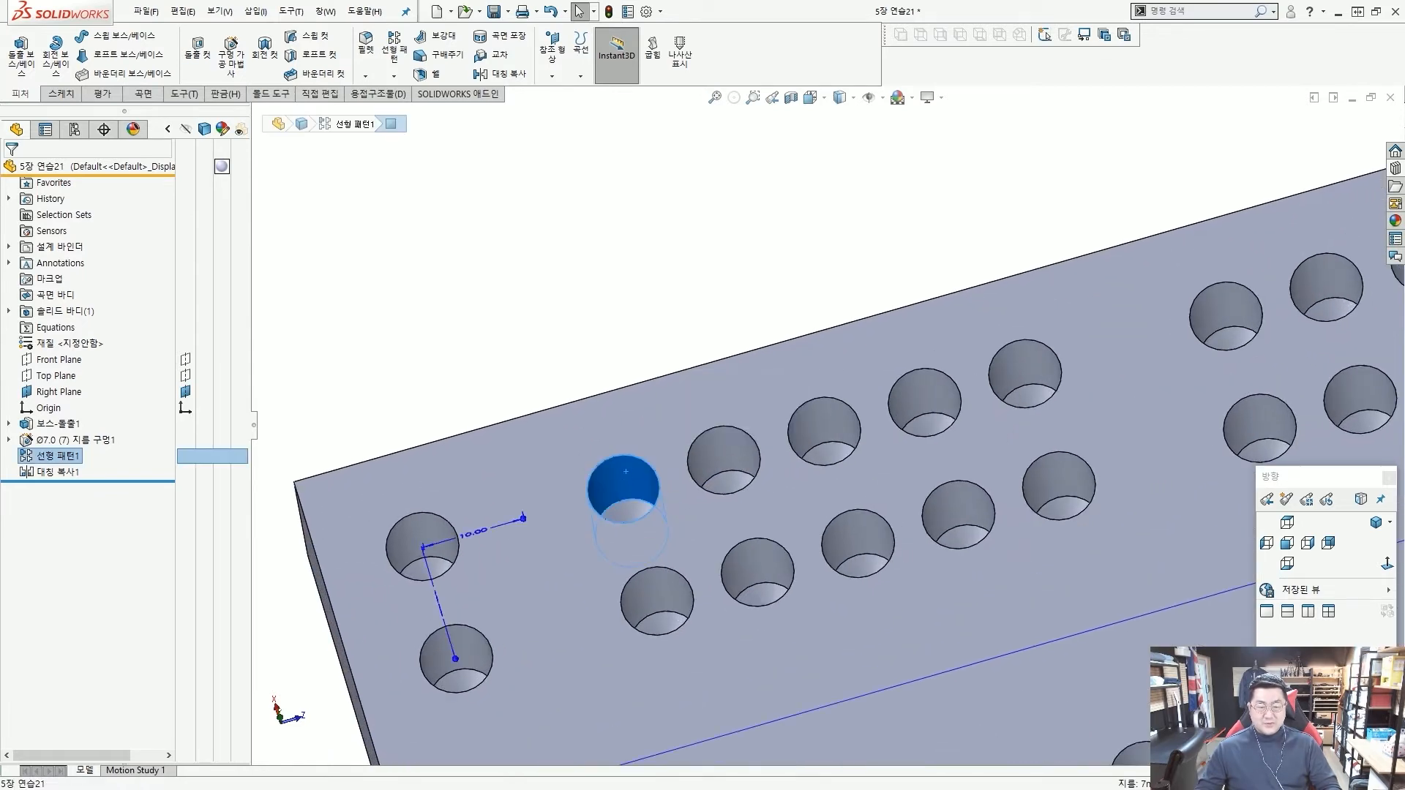
pyautogui.moveTo(650, 538); pyautogui.dragTo(708, 506)
pyautogui.moveTo(718, 517); pyautogui.dragTo(1120, 754)
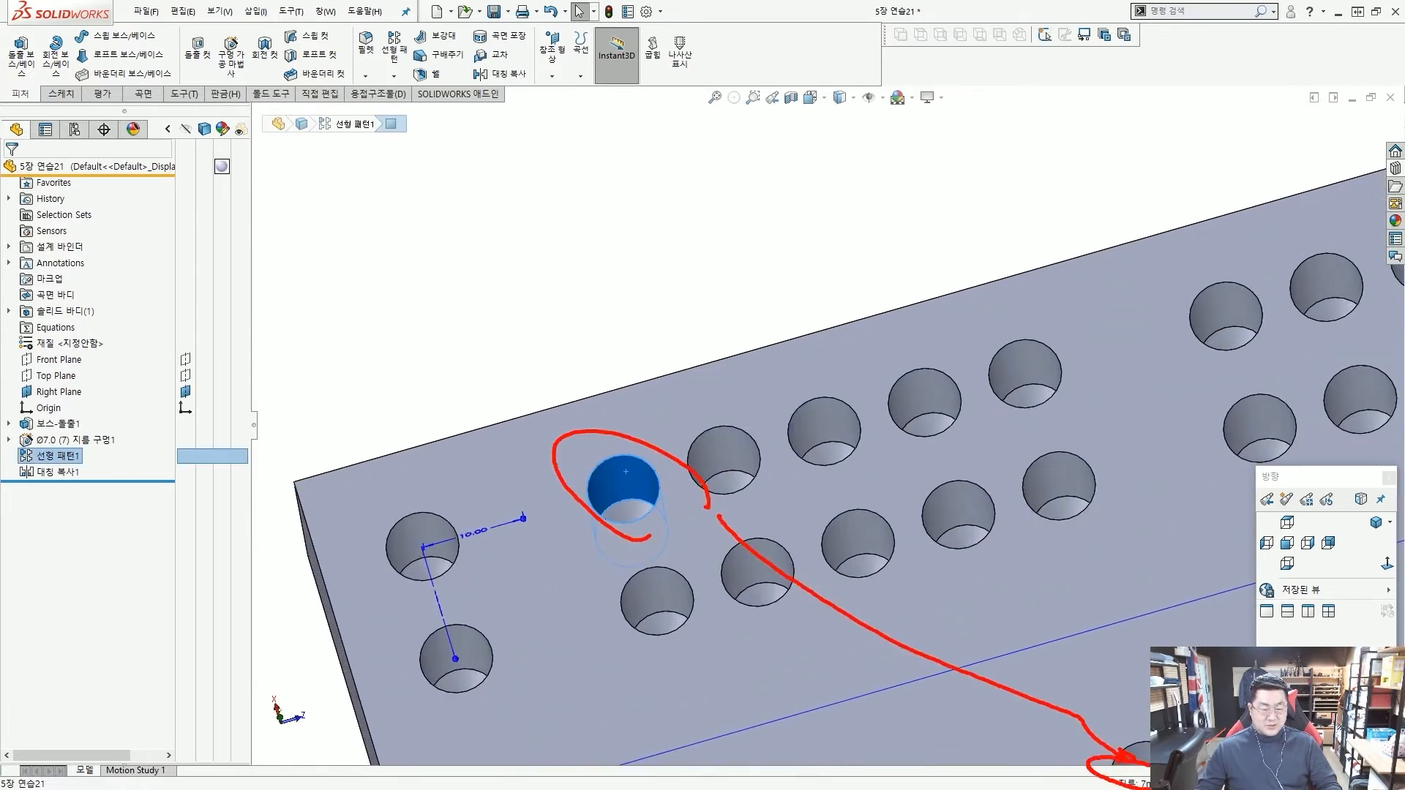
pyautogui.press('Escape')
# Hide the Right Plane and show the finished bar in the isometric view.
pyautogui.scroll(5, 802, 417)
pyautogui.scroll(-2, 896, 425)
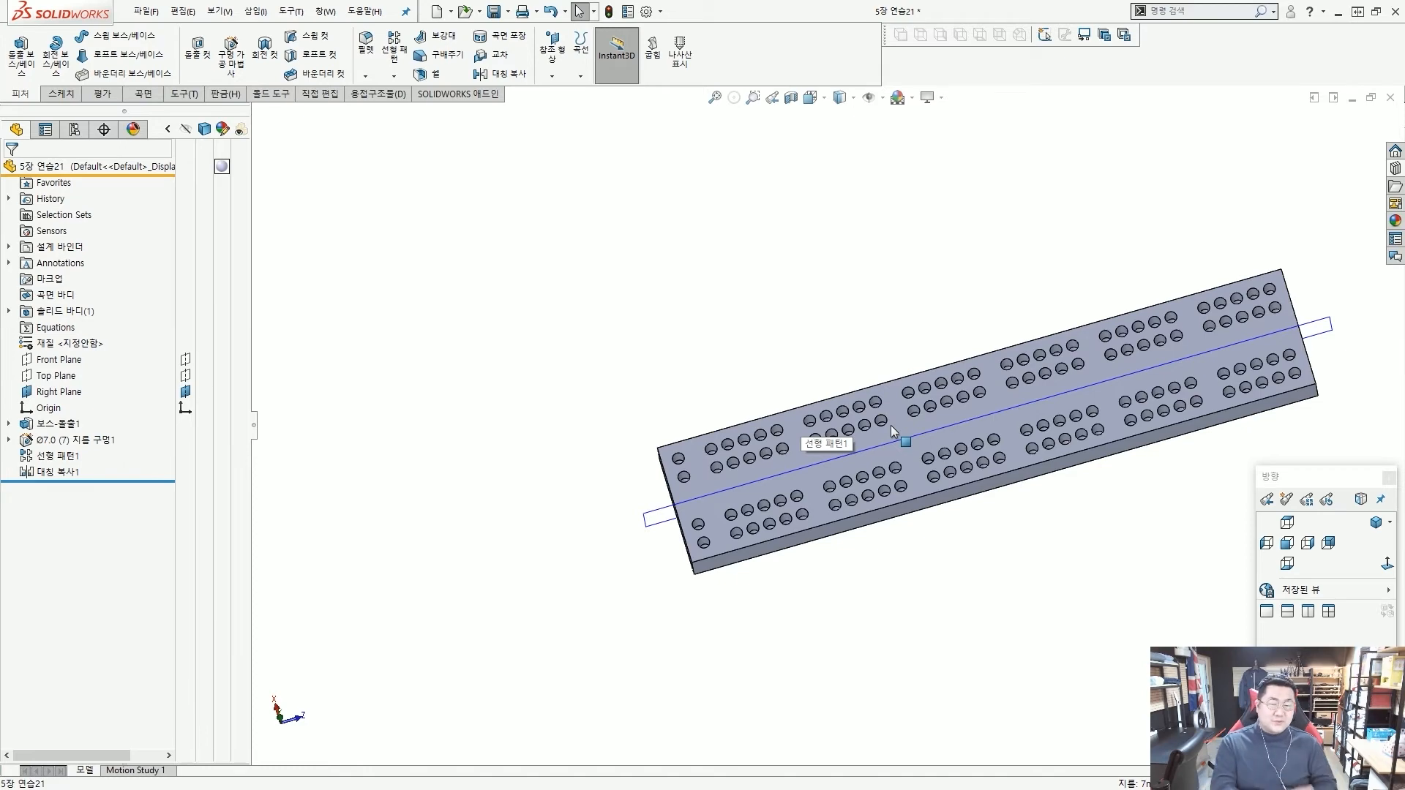
pyautogui.moveTo(836, 287); pyautogui.dragTo(951, 371, button='middle')
pyautogui.scroll(3, 909, 348)
pyautogui.scroll(-1, 940, 375)
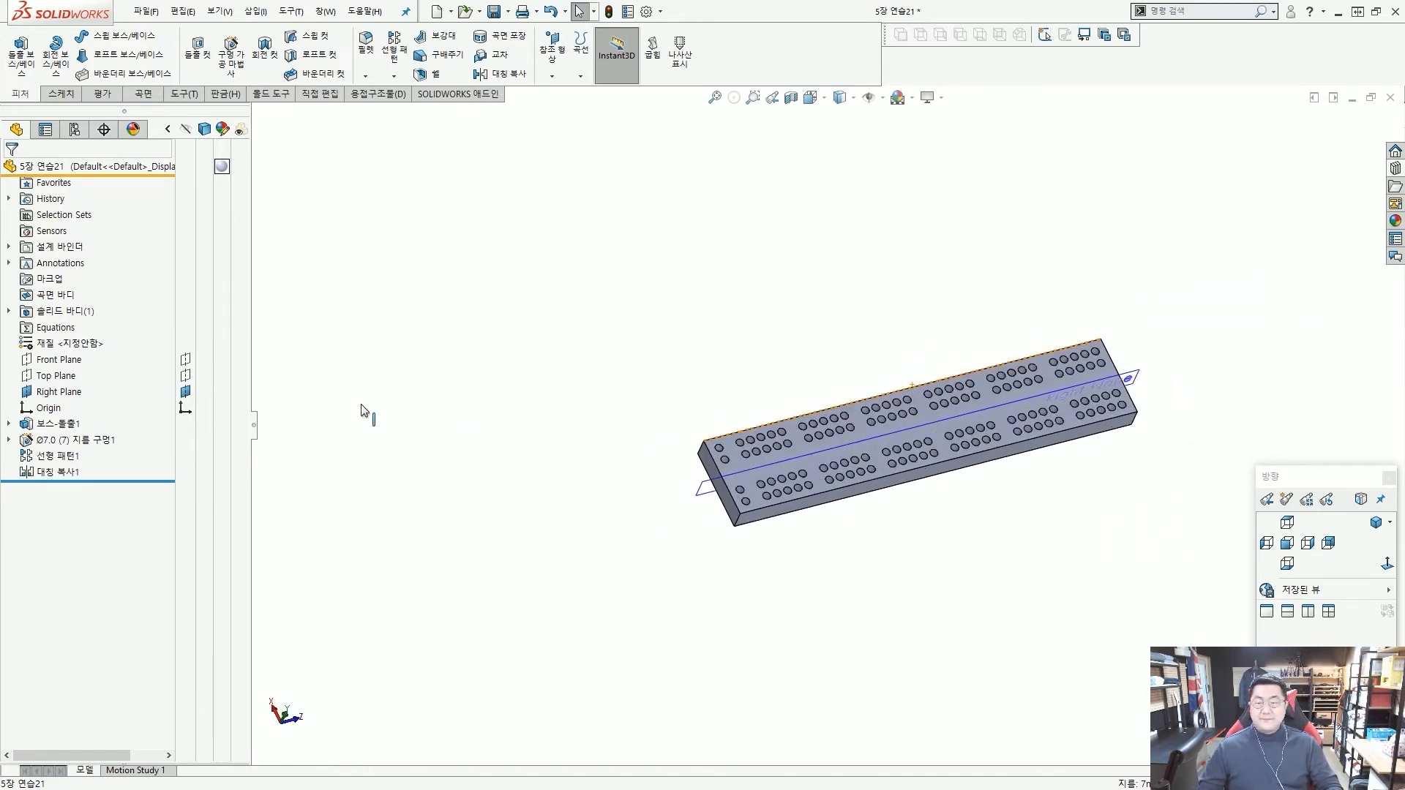
pyautogui.click(1375, 523)
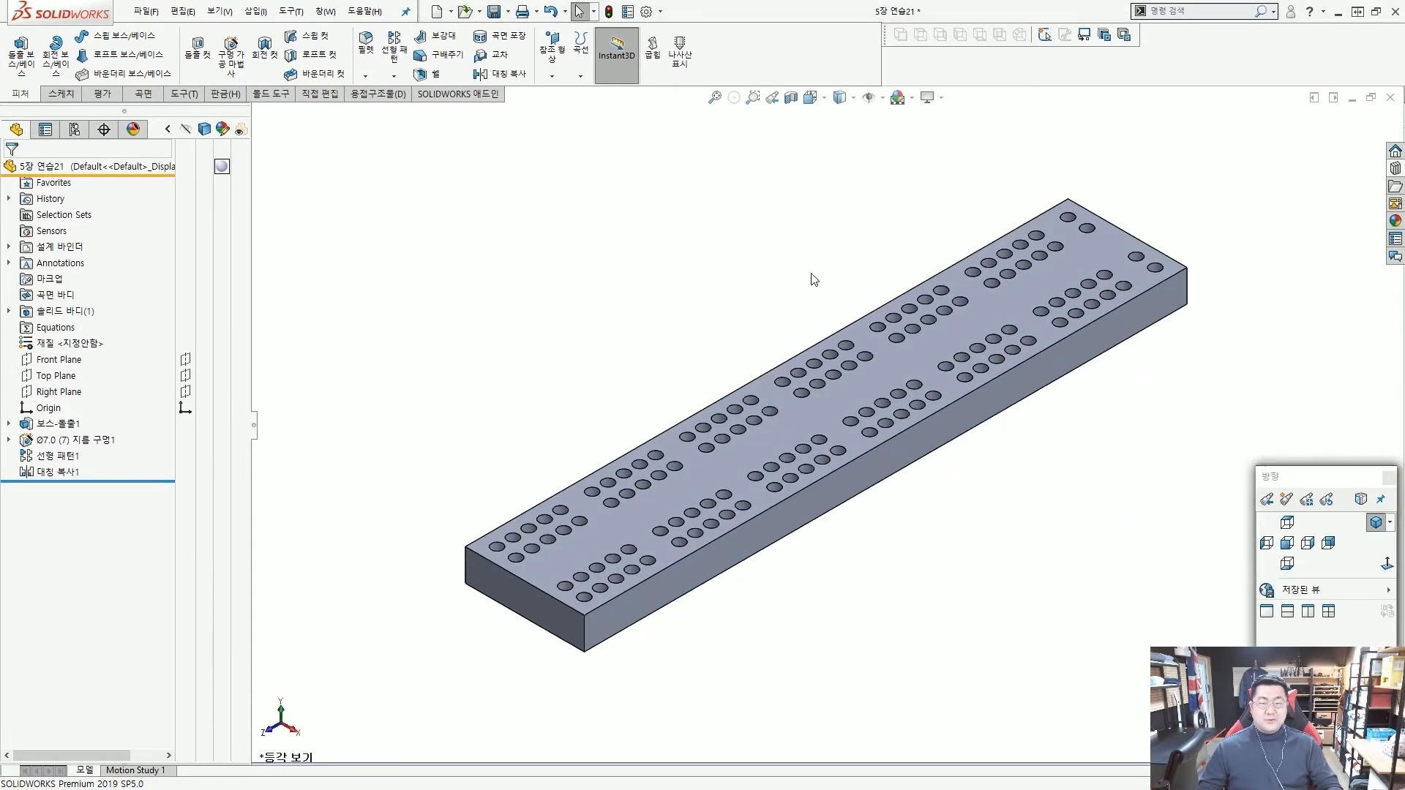
# Save the finished bar part and close it.
pyautogui.hotkey('ctrl', 's')
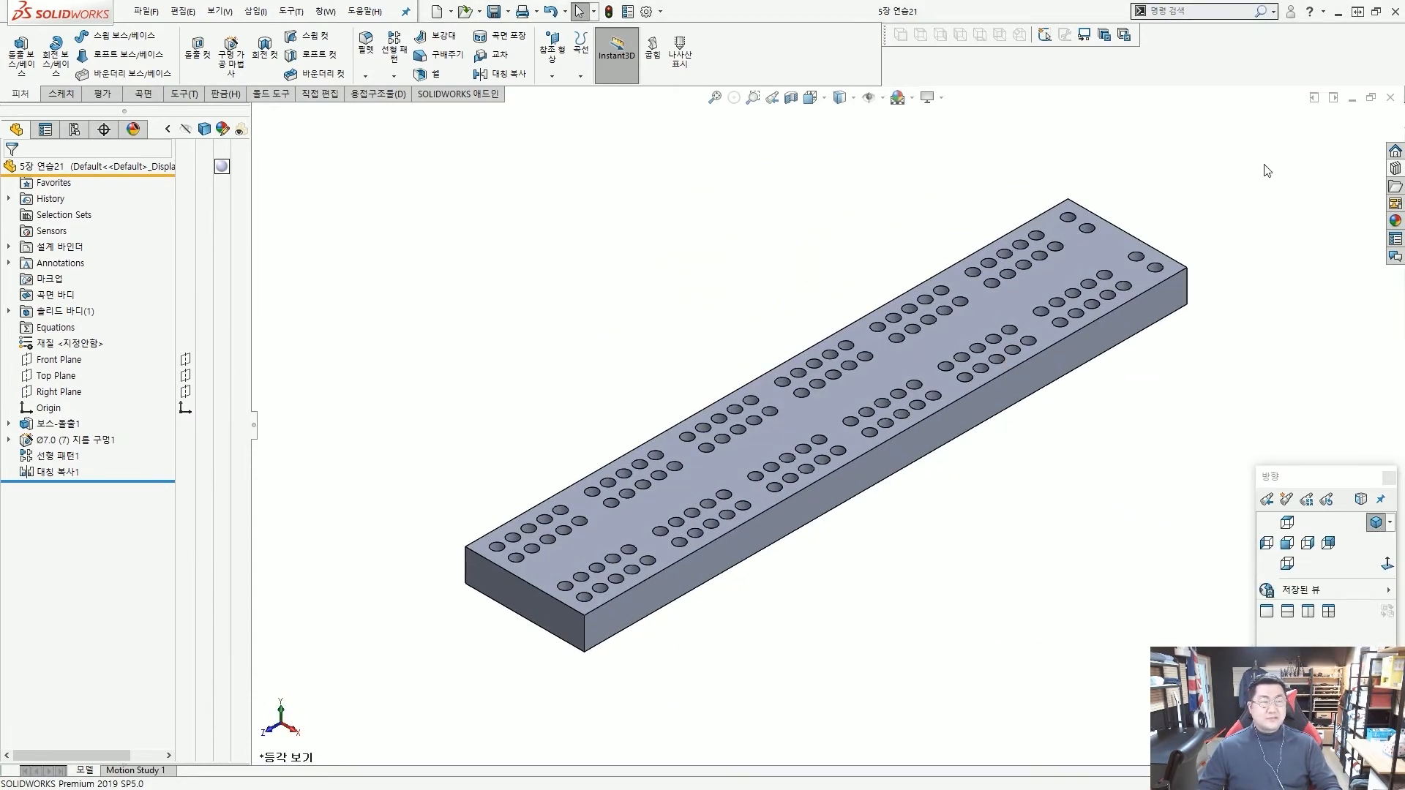
pyautogui.click(1392, 97)
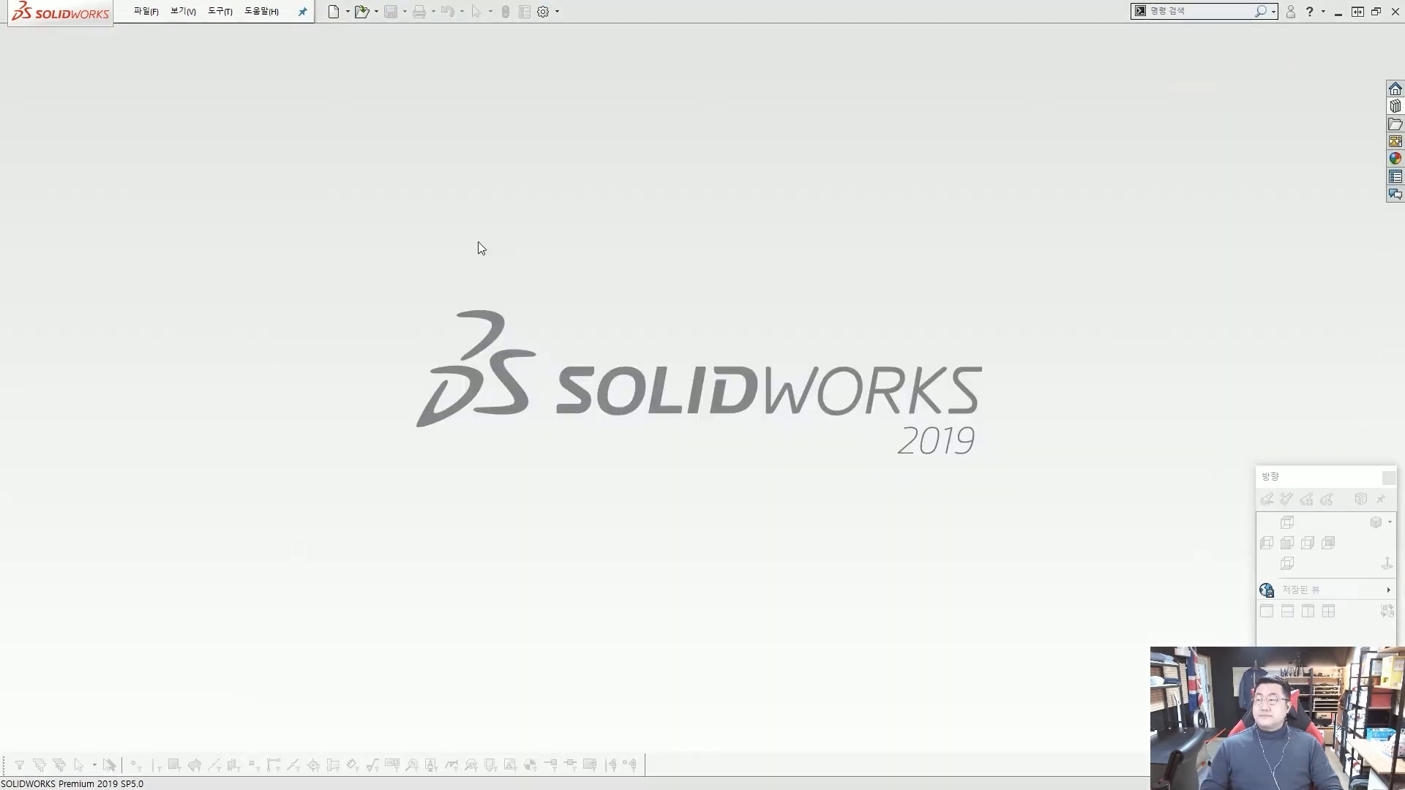
# Open the Linear & Mirror part from the Lesson05 Exercises in the design library and view its sectioned interior.
pyautogui.click(1396, 108)
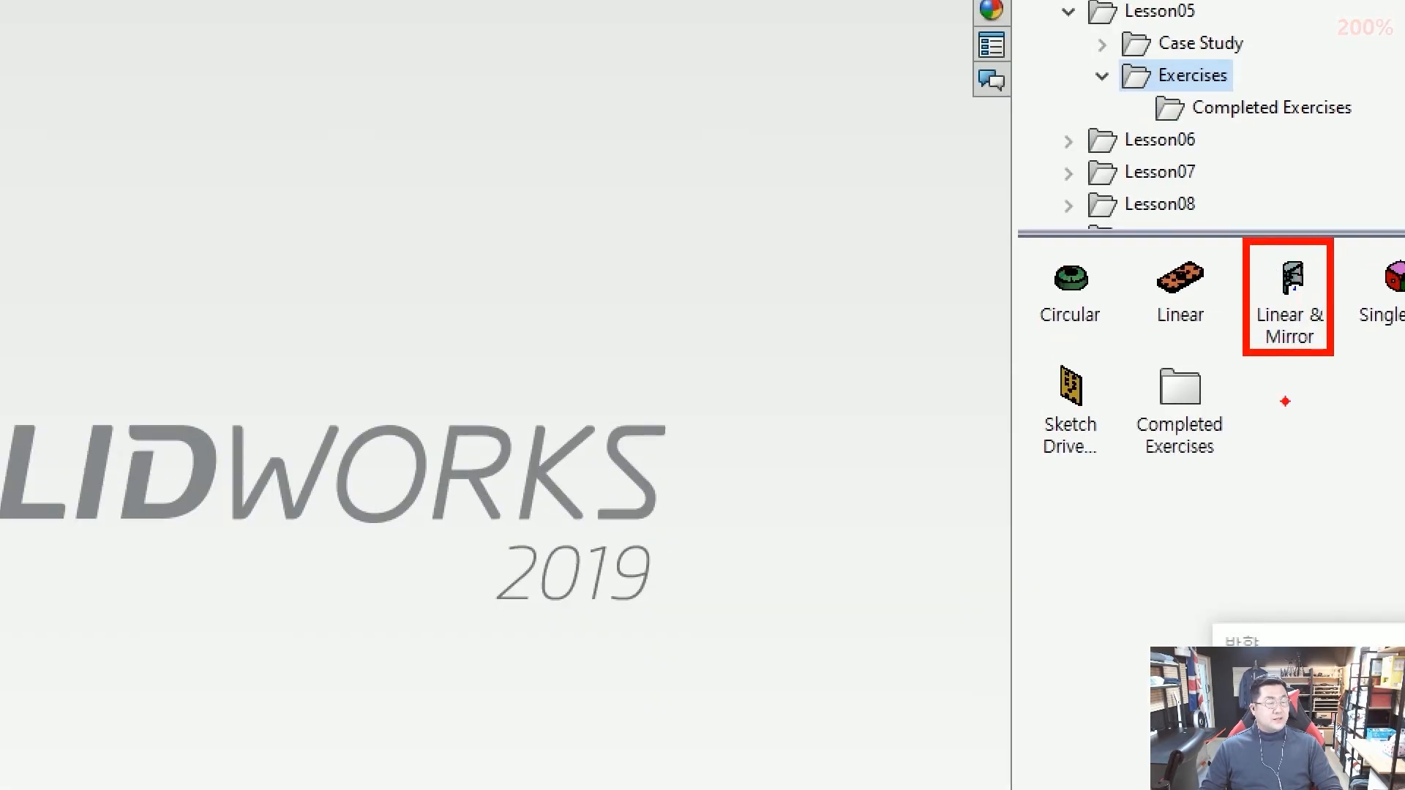
pyautogui.click(1300, 304)
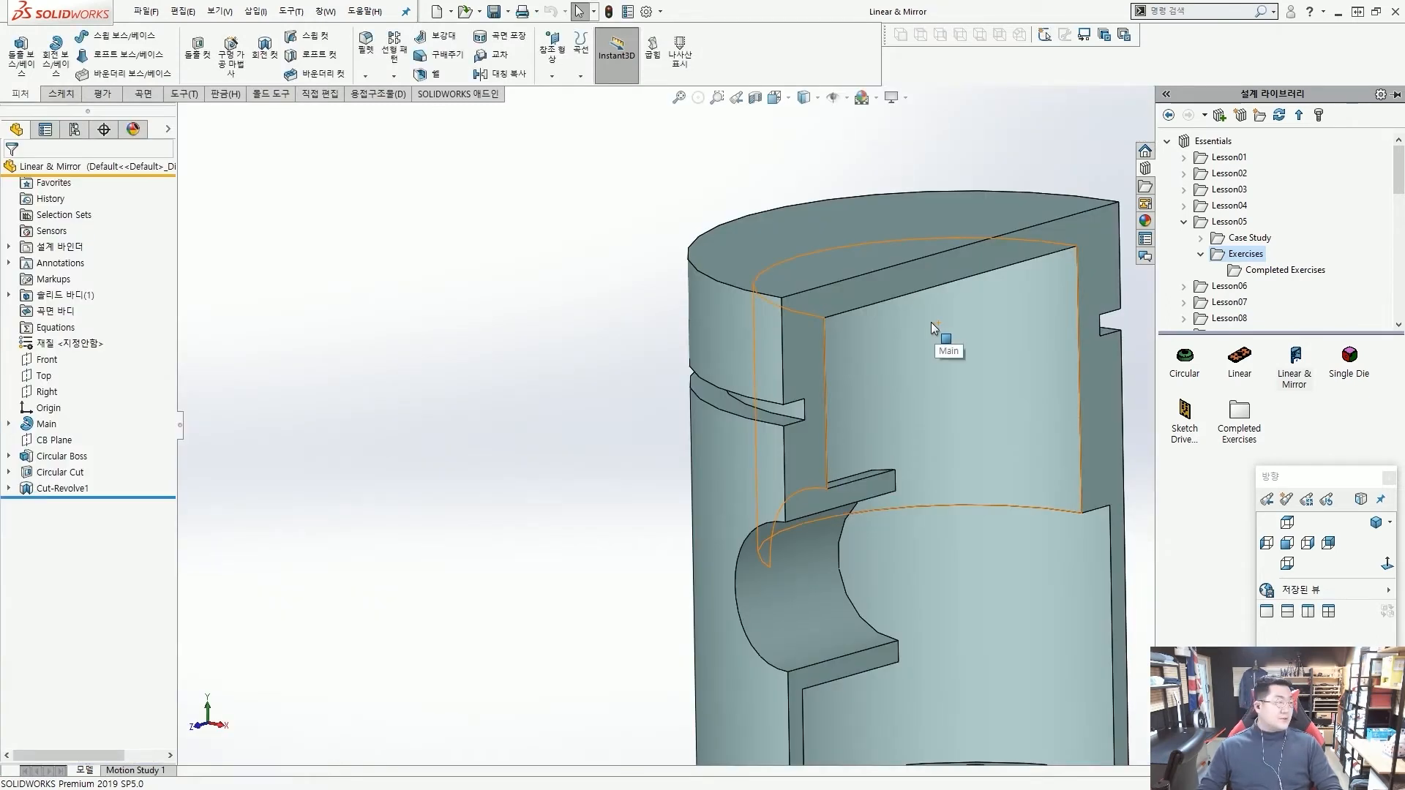
pyautogui.scroll(5, 931, 322)
pyautogui.scroll(-1, 928, 419)
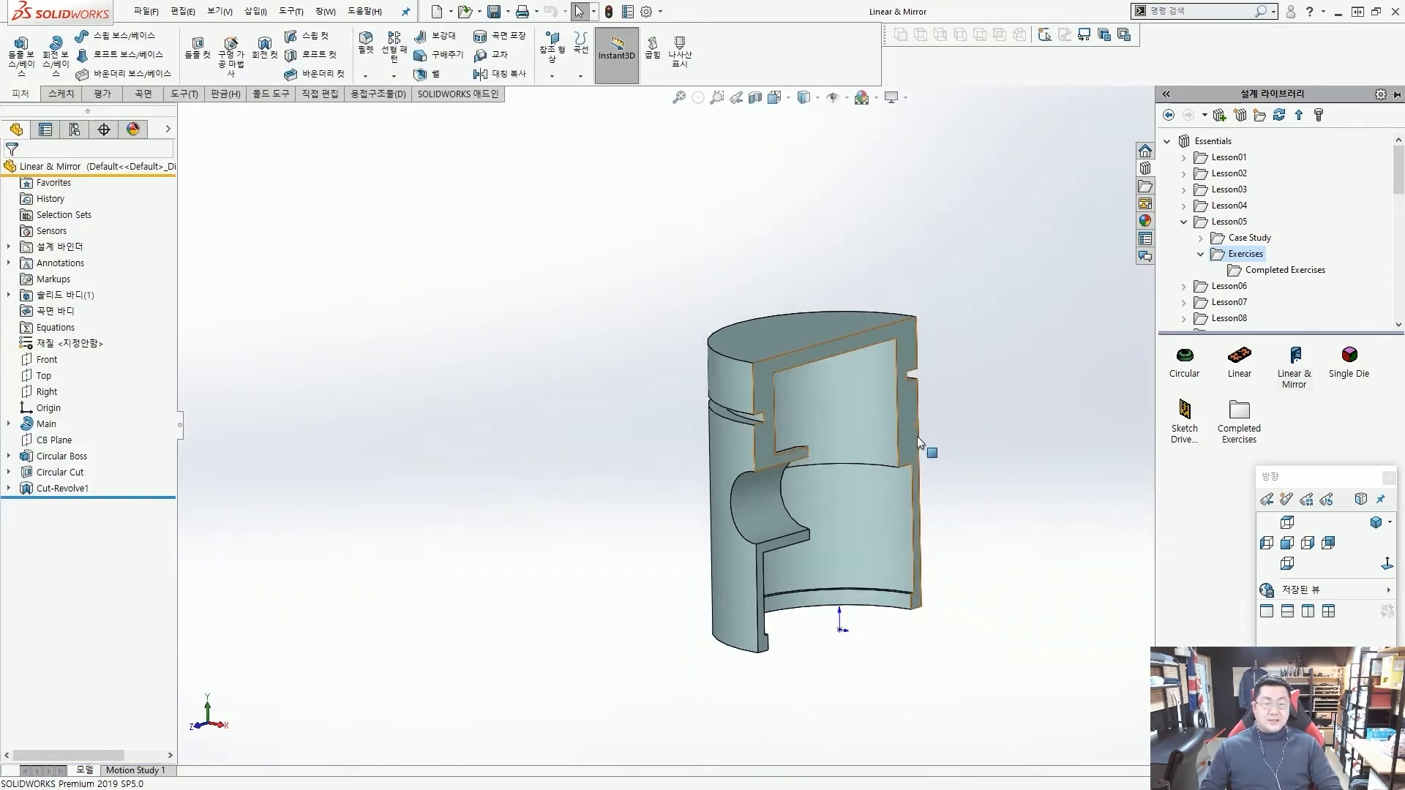
pyautogui.moveTo(916, 436); pyautogui.dragTo(836, 439, button='middle')
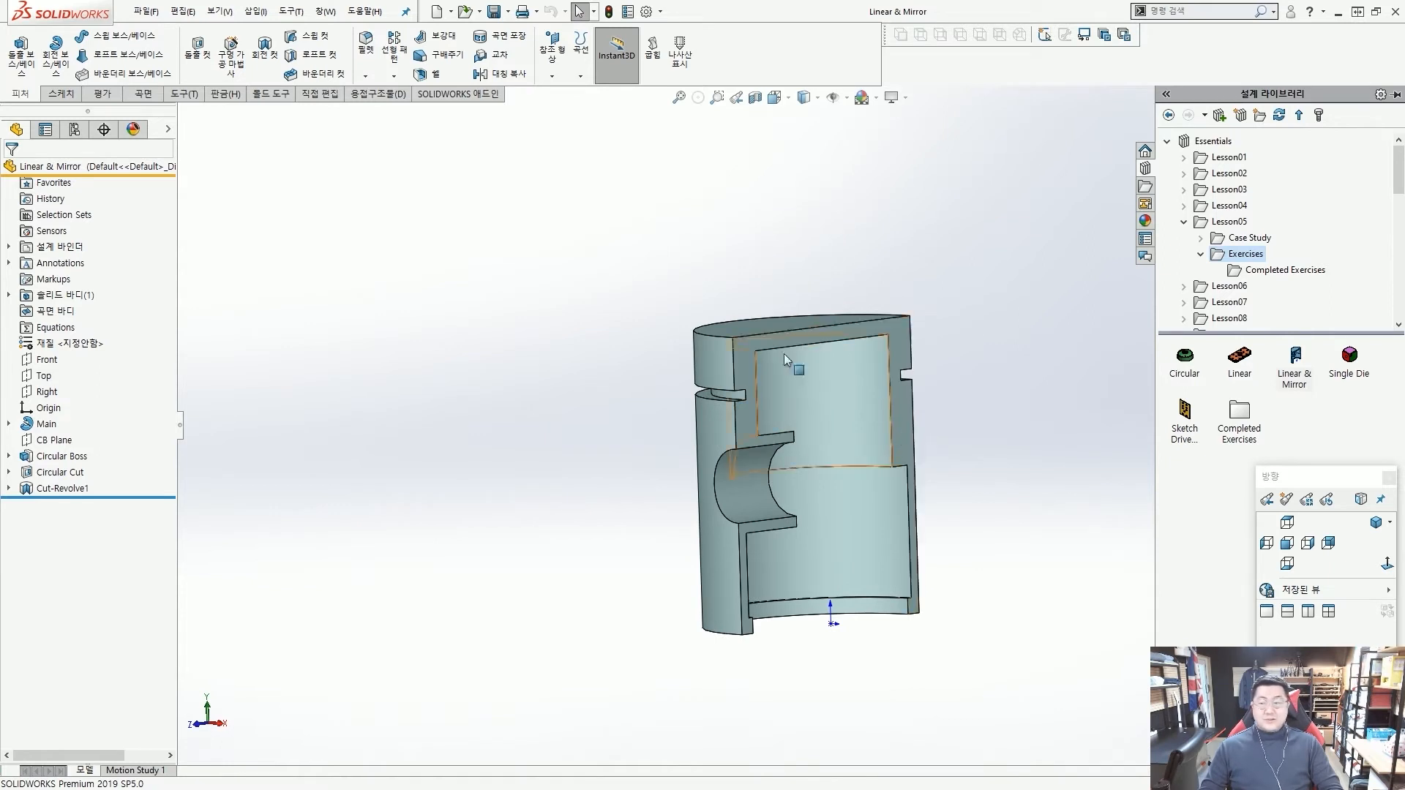
pyautogui.scroll(-3, 842, 401)
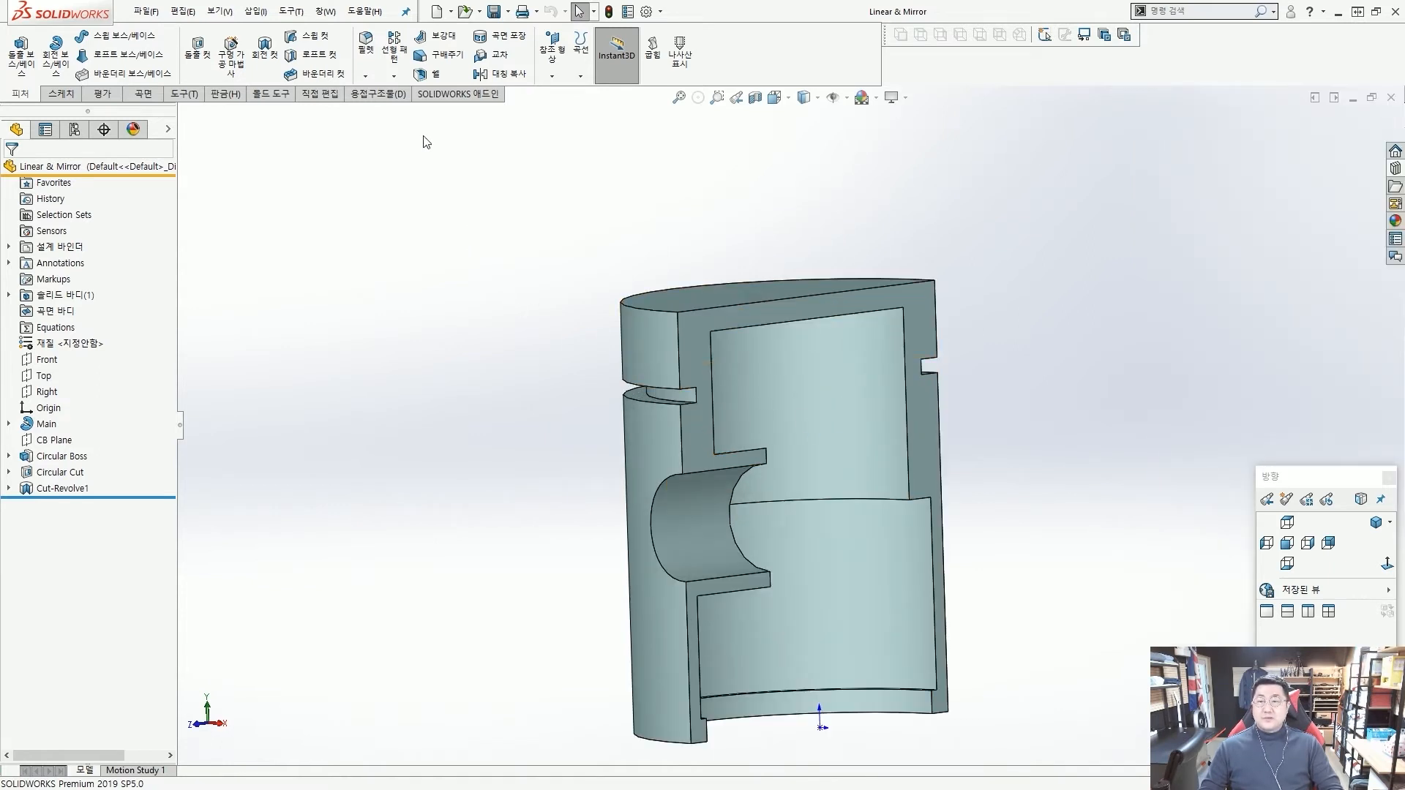
pyautogui.hotkey('ctrl', '2')
pyautogui.keyDown('ctrl'); pyautogui.moveTo(378, 20); pyautogui.dragTo(407, 84); pyautogui.keyUp('ctrl')
pyautogui.keyDown('ctrl'); pyautogui.keyDown('shift'); pyautogui.moveTo(452, 150); pyautogui.dragTo(412, 82); pyautogui.keyUp('shift'); pyautogui.keyUp('ctrl')
pyautogui.press('Escape')
# Start a linear pattern along the vertical outer edge above the ring groove with 0.20 in spacing and 3 instances.
pyautogui.click(396, 52)
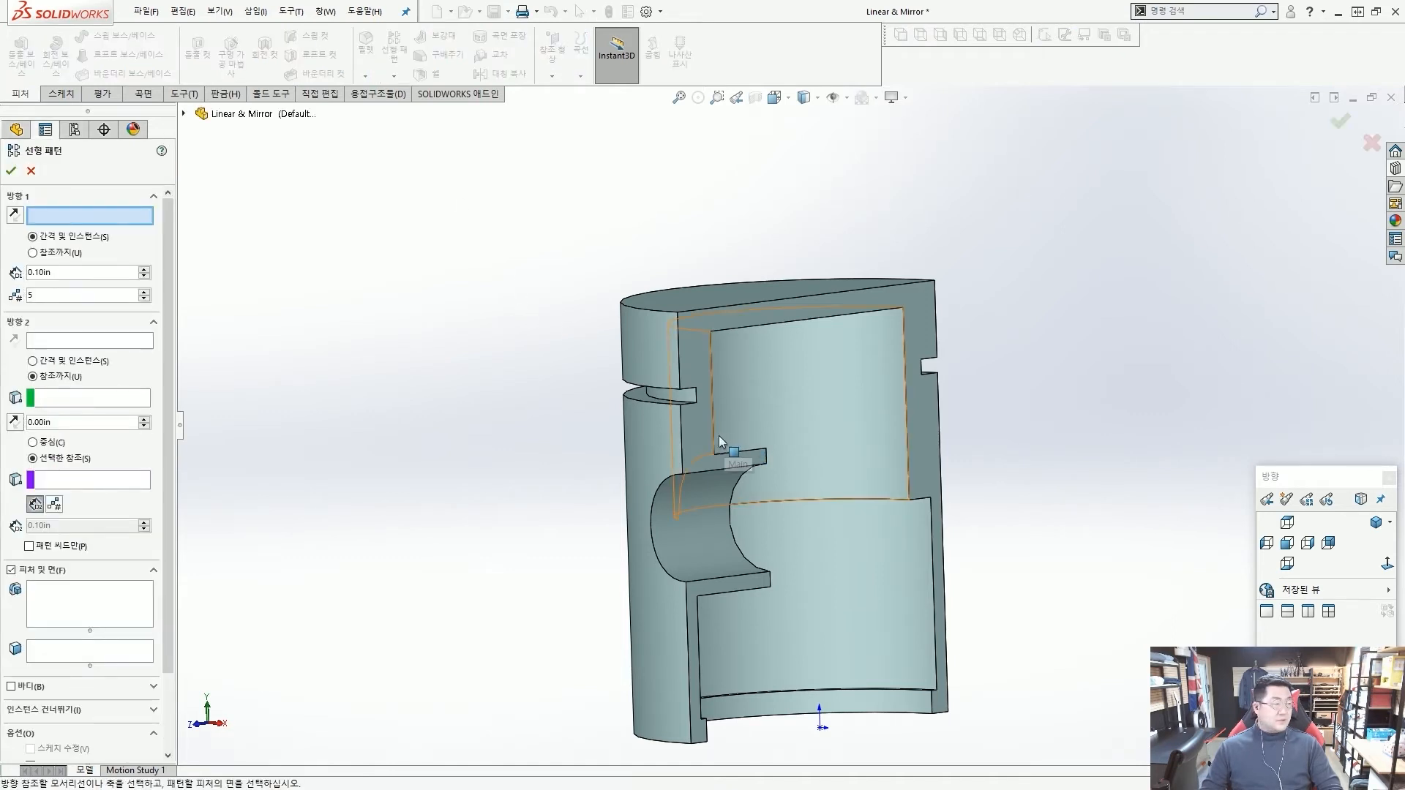
pyautogui.scroll(-5, 655, 388)
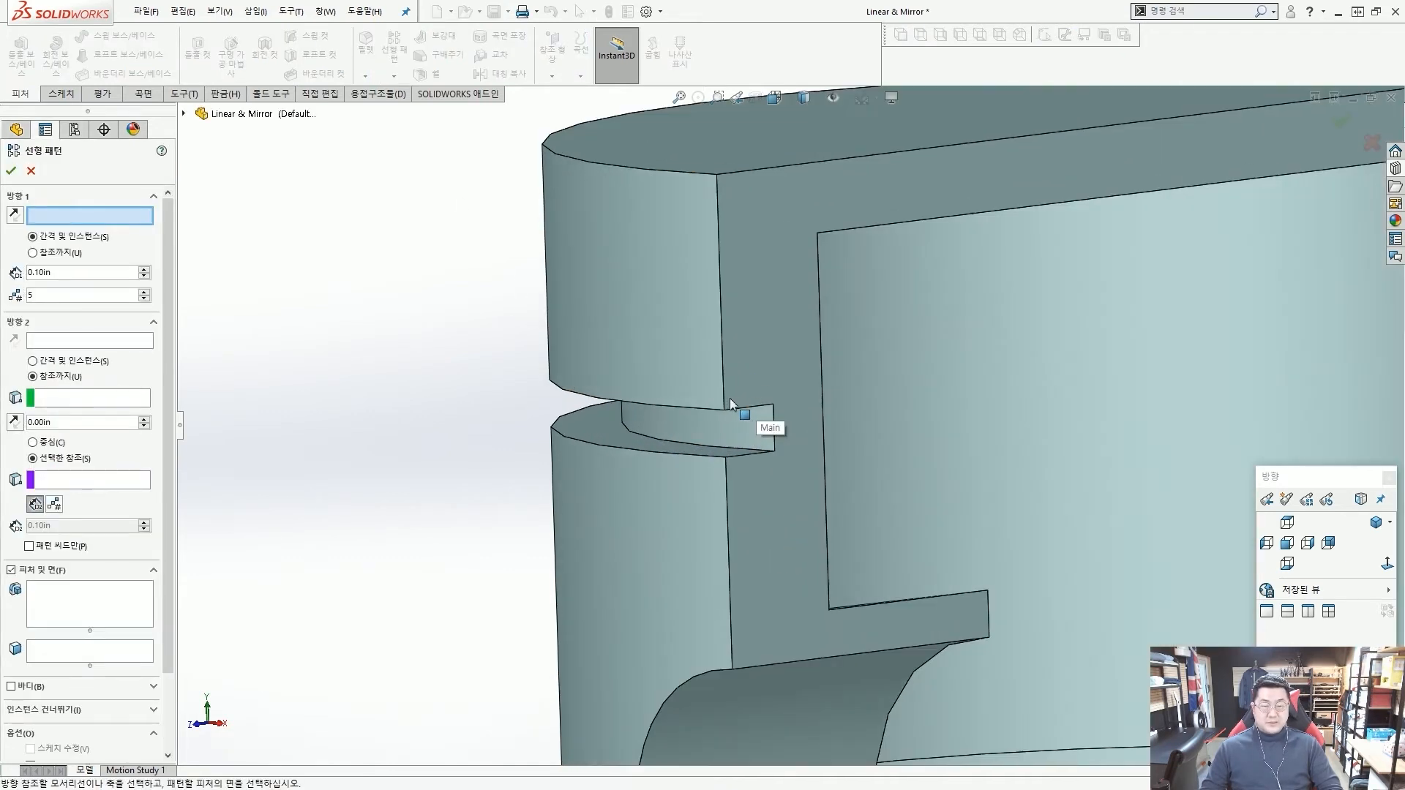
pyautogui.click(723, 398)
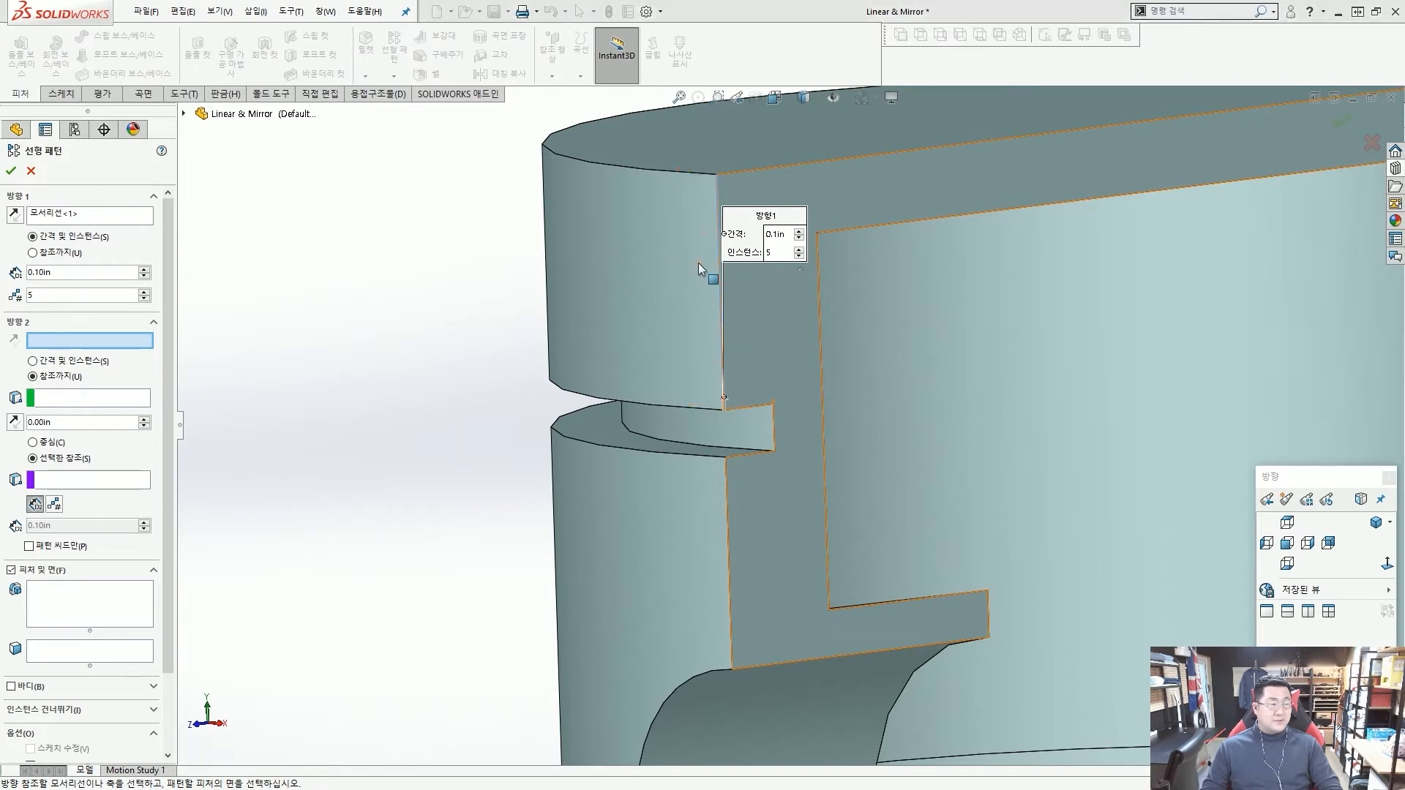
pyautogui.doubleClick(101, 274)
pyautogui.write('0.2')
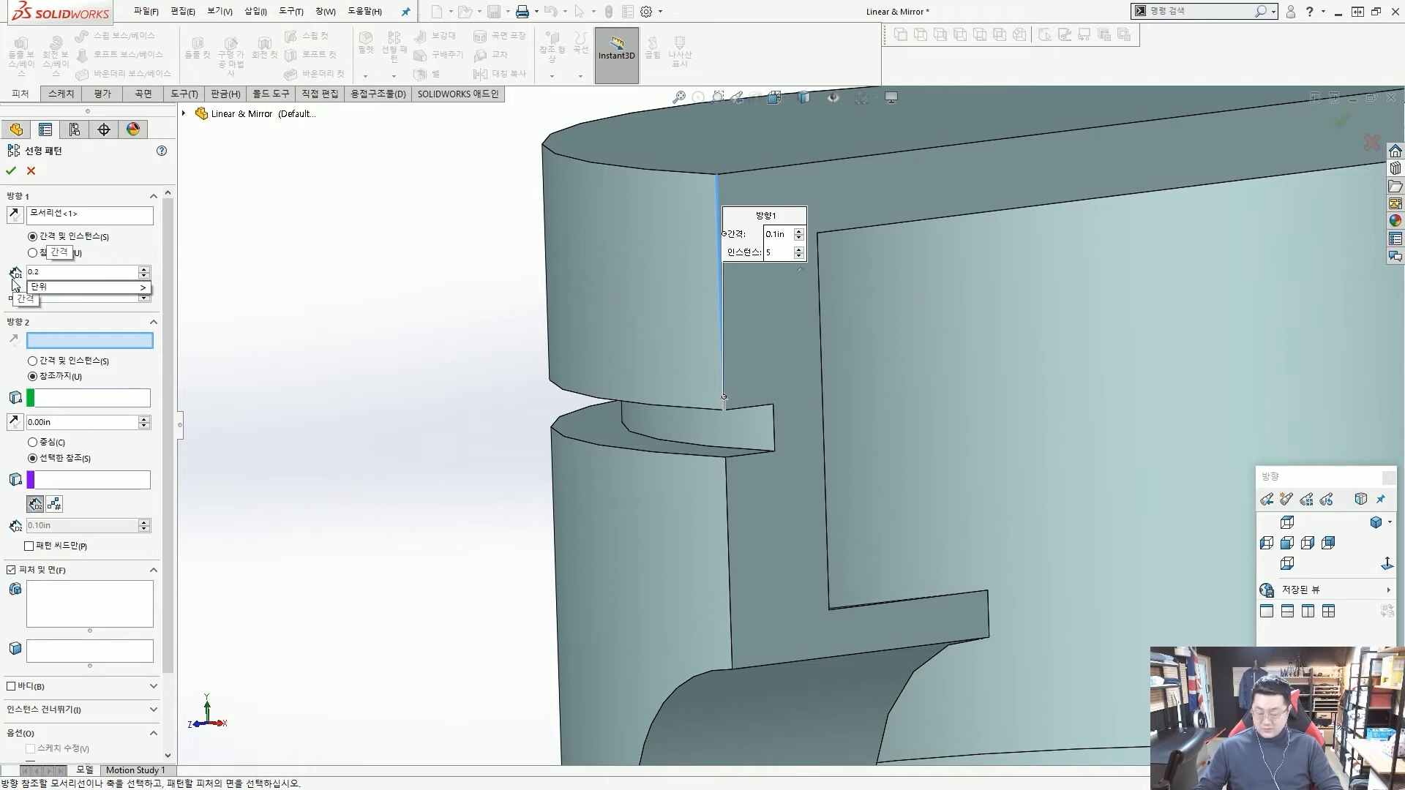
pyautogui.press('Return')
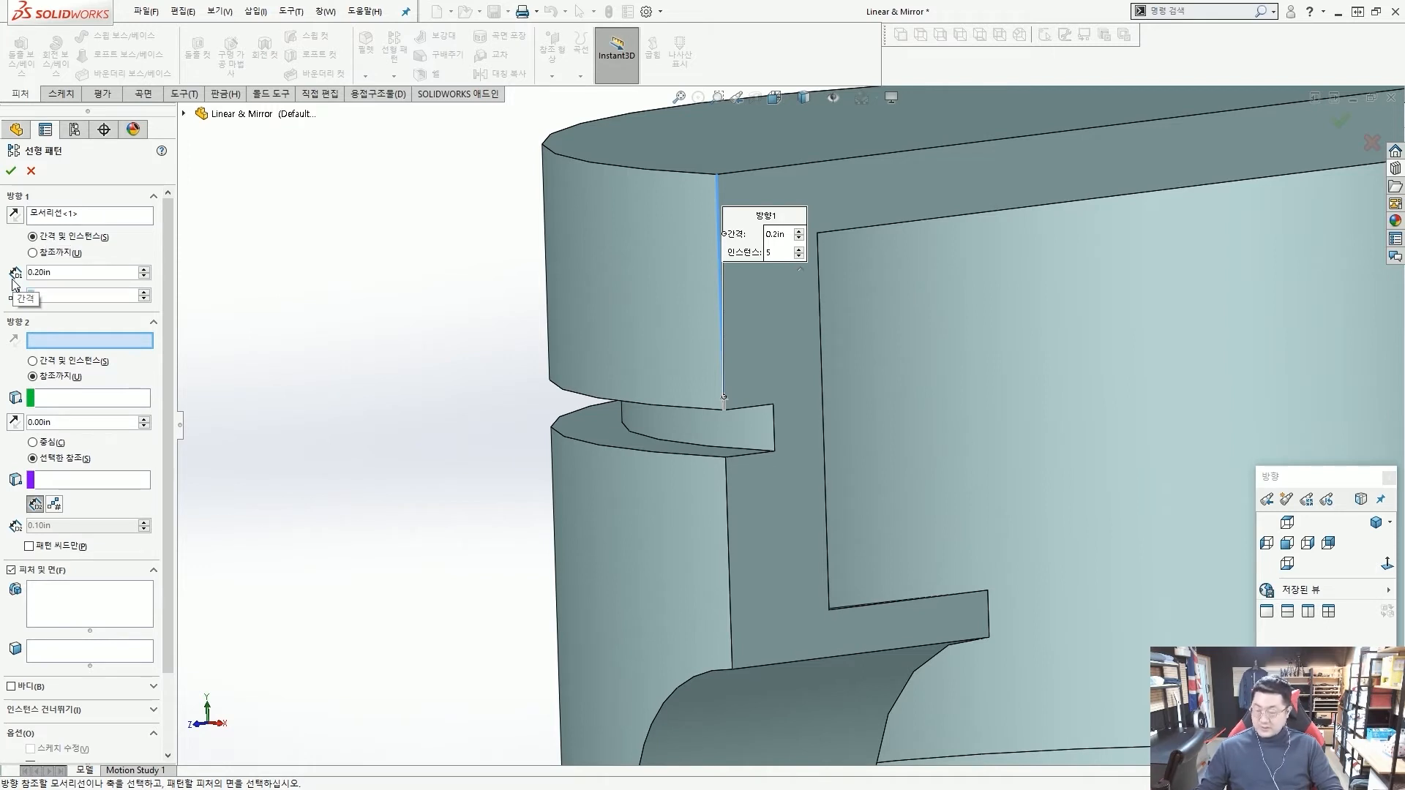
pyautogui.write('3')
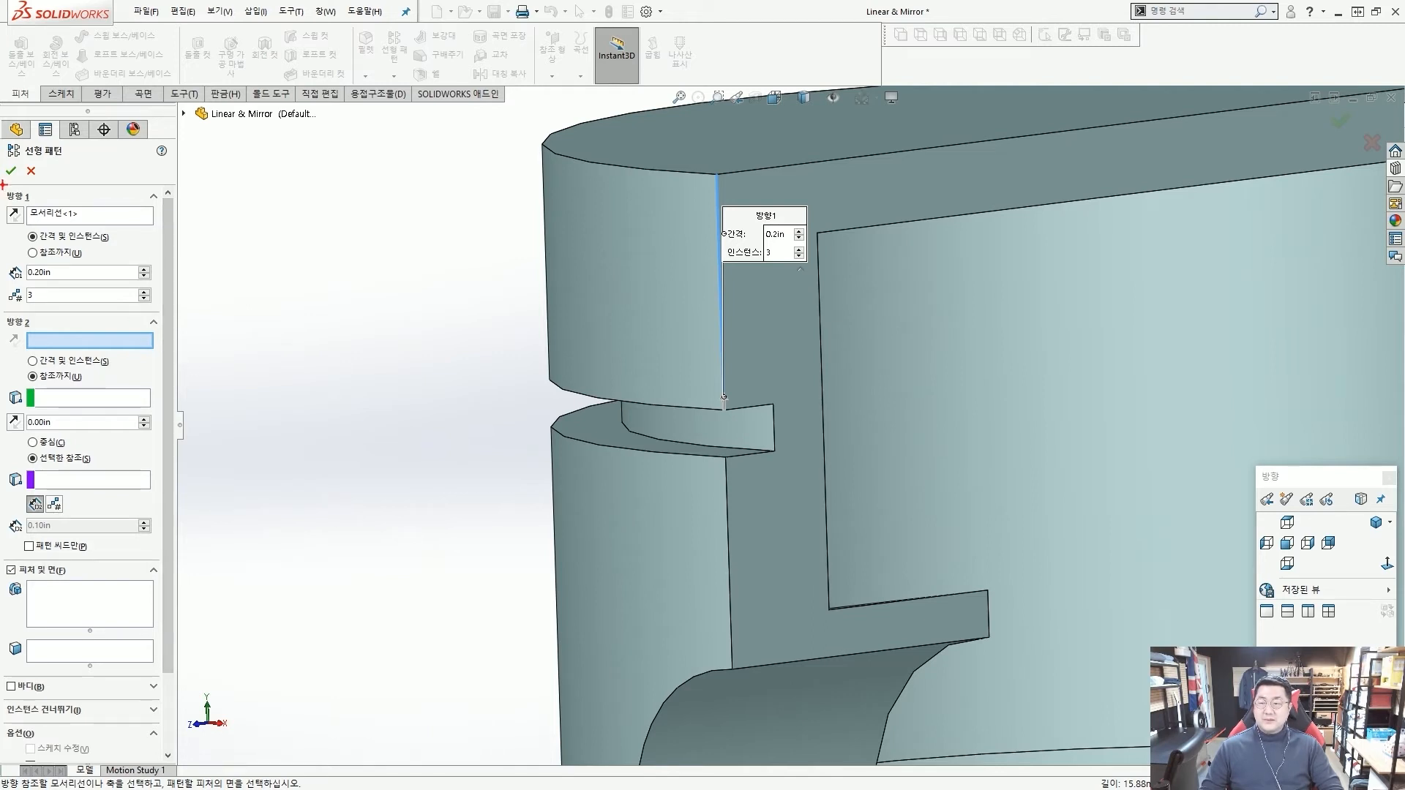
pyautogui.keyDown('ctrl'); pyautogui.moveTo(3, 187); pyautogui.dragTo(137, 306); pyautogui.keyUp('ctrl')
pyautogui.keyDown('ctrl'); pyautogui.keyDown('shift'); pyautogui.moveTo(198, 256); pyautogui.dragTo(133, 236); pyautogui.keyUp('shift'); pyautogui.keyUp('ctrl')
pyautogui.moveTo(170, 272)
pyautogui.keyDown('ctrl'); pyautogui.keyDown('shift'); pyautogui.mouseDown()
pyautogui.moveTo(141, 268)
pyautogui.moveTo(158, 299)
pyautogui.mouseUp(); pyautogui.keyUp('shift'); pyautogui.keyUp('ctrl')
pyautogui.press('Escape')
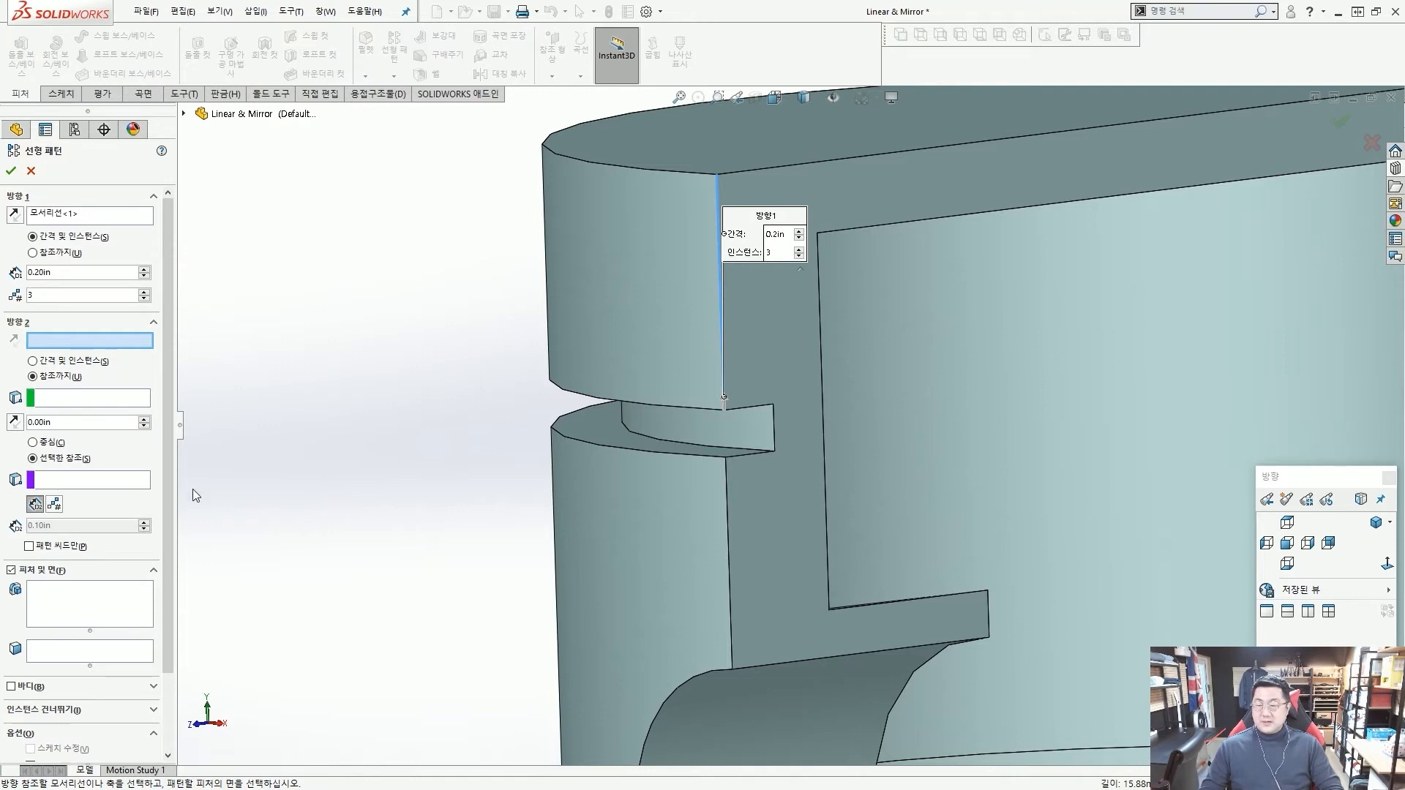
# Choose the revolved ring groove cut, Cut-Revolve1, as the feature to pattern and complete the linear pattern.
pyautogui.click(102, 617)
pyautogui.scroll(-3, 808, 435)
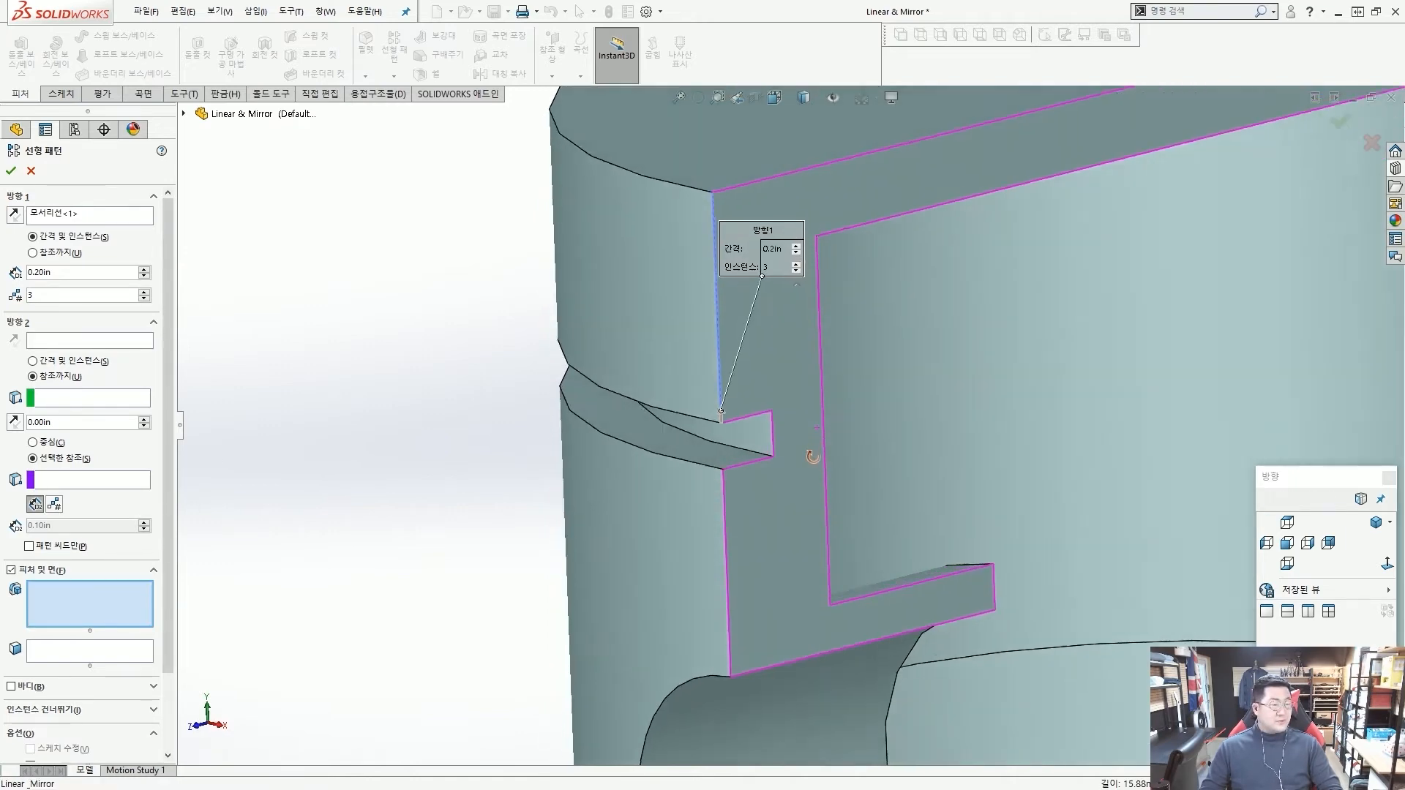
pyautogui.scroll(3, 652, 455)
pyautogui.click(651, 455)
pyautogui.scroll(4, 654, 455)
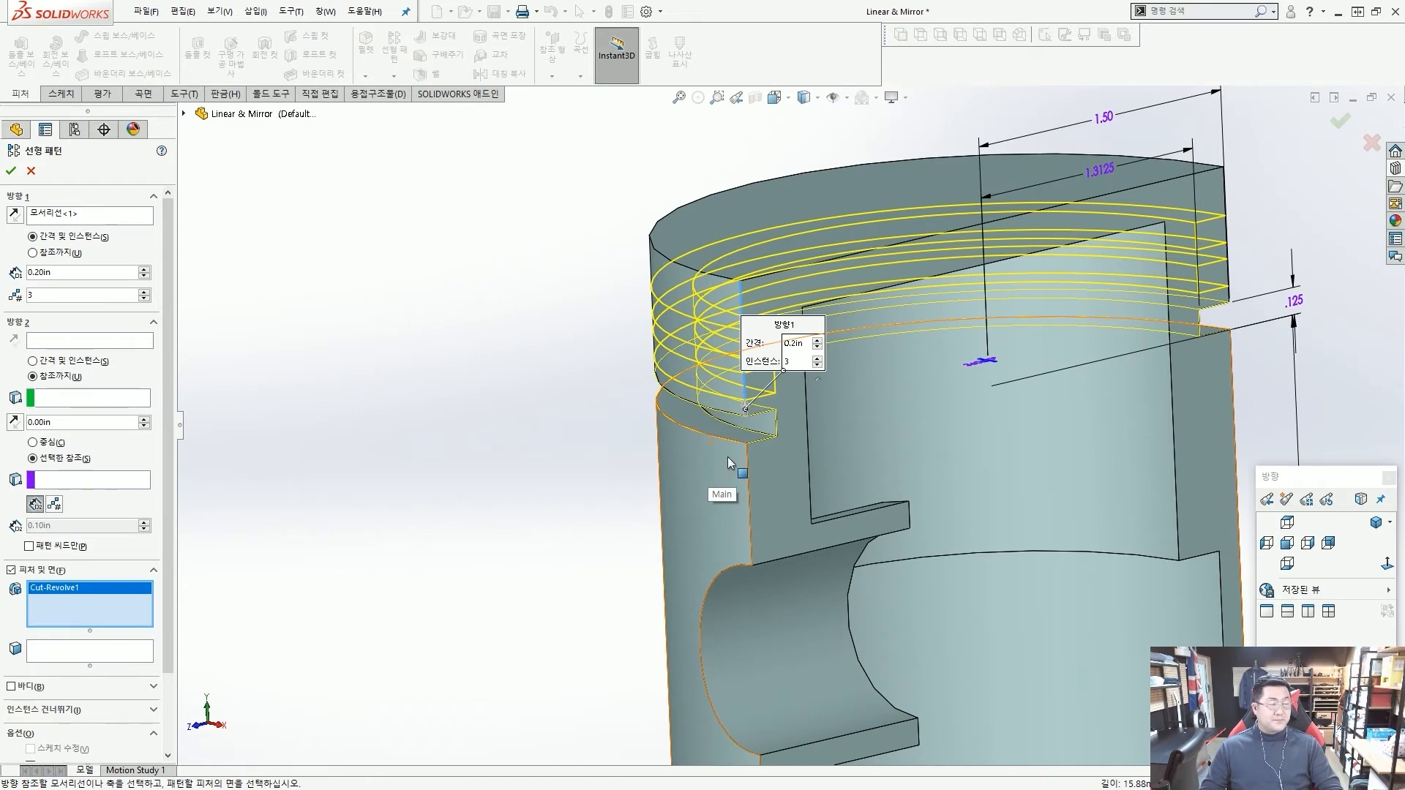
pyautogui.click(11, 171)
pyautogui.moveTo(580, 297)
pyautogui.mouseDown(button='middle')
pyautogui.moveTo(730, 317)
pyautogui.moveTo(597, 298)
pyautogui.mouseUp(button='middle')
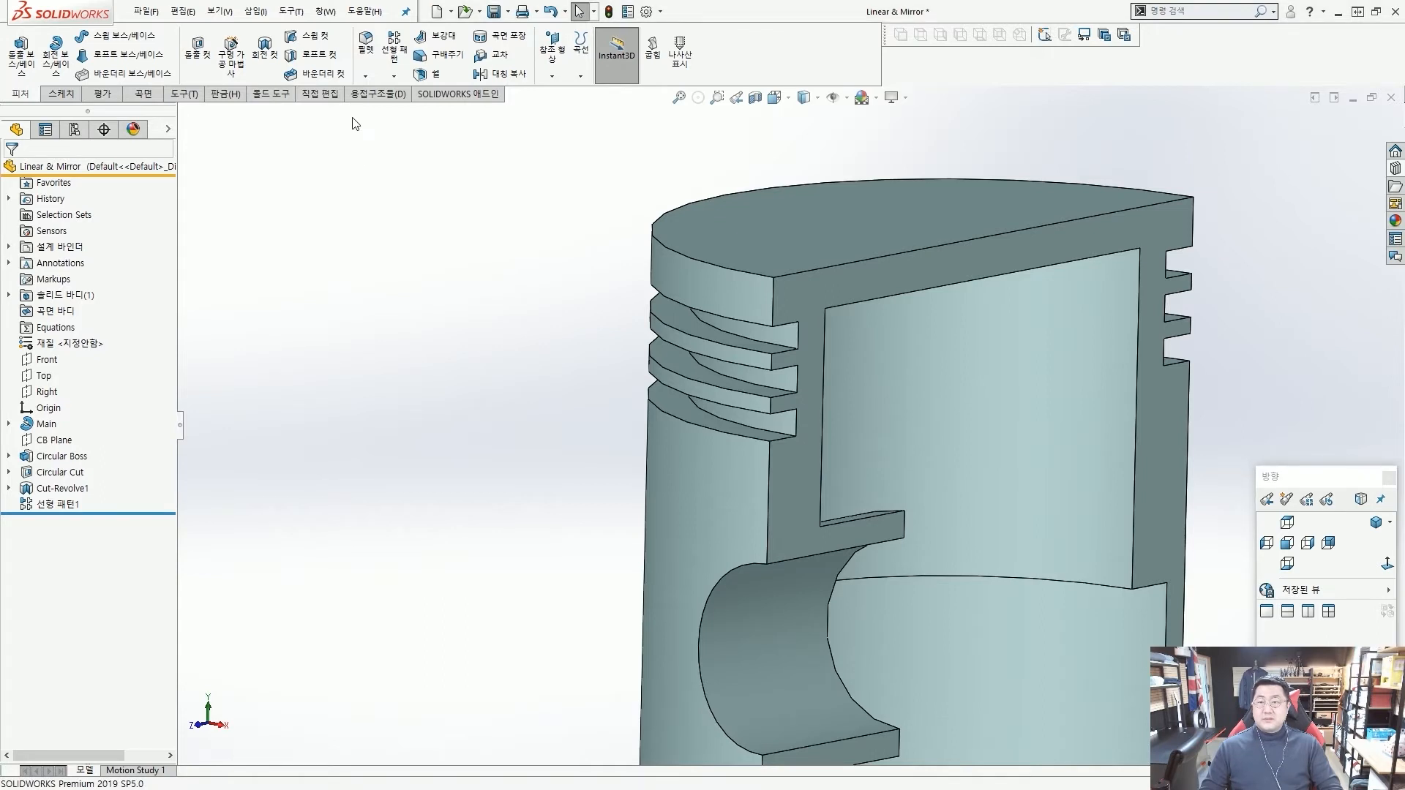
pyautogui.click(394, 77)
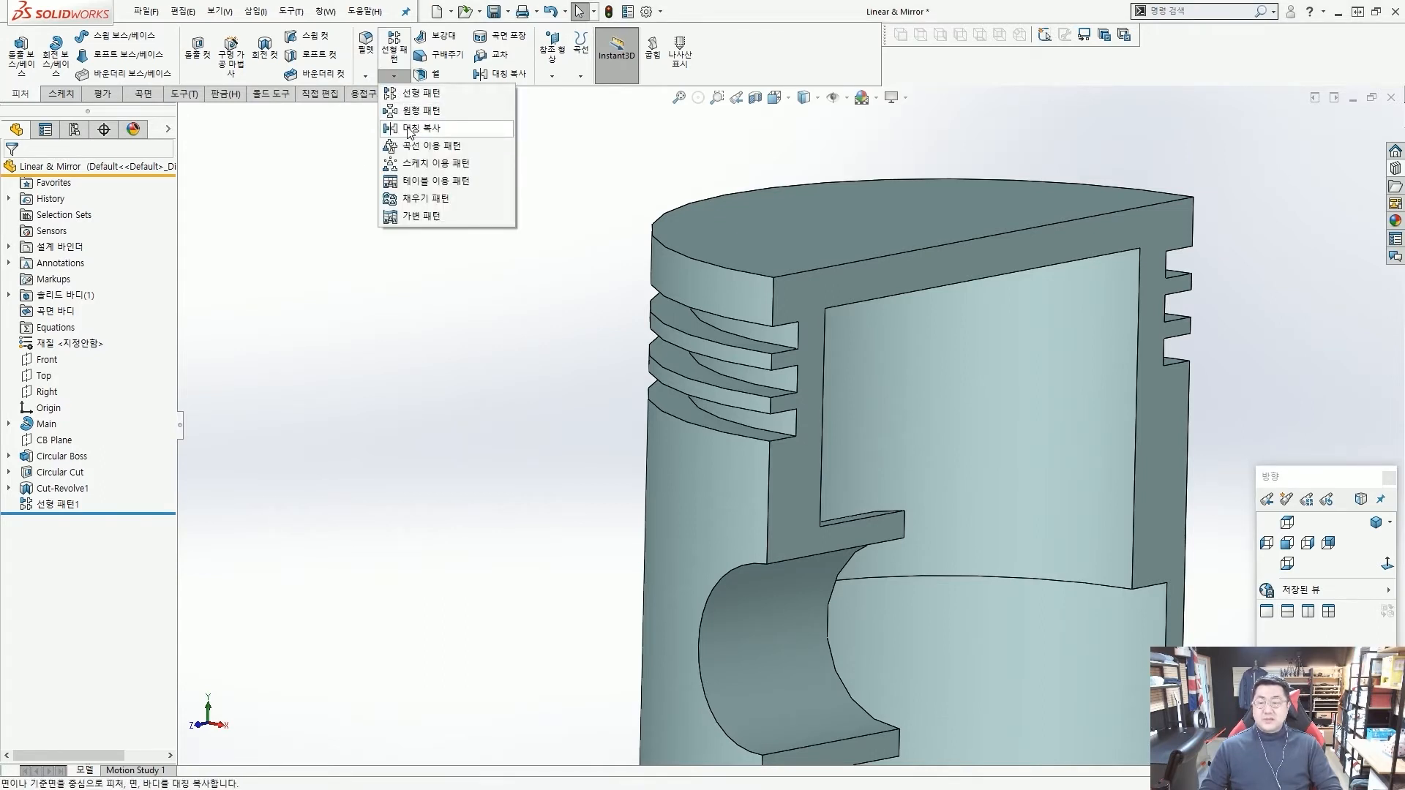
pyautogui.click(310, 154)
pyautogui.scroll(7, 492, 218)
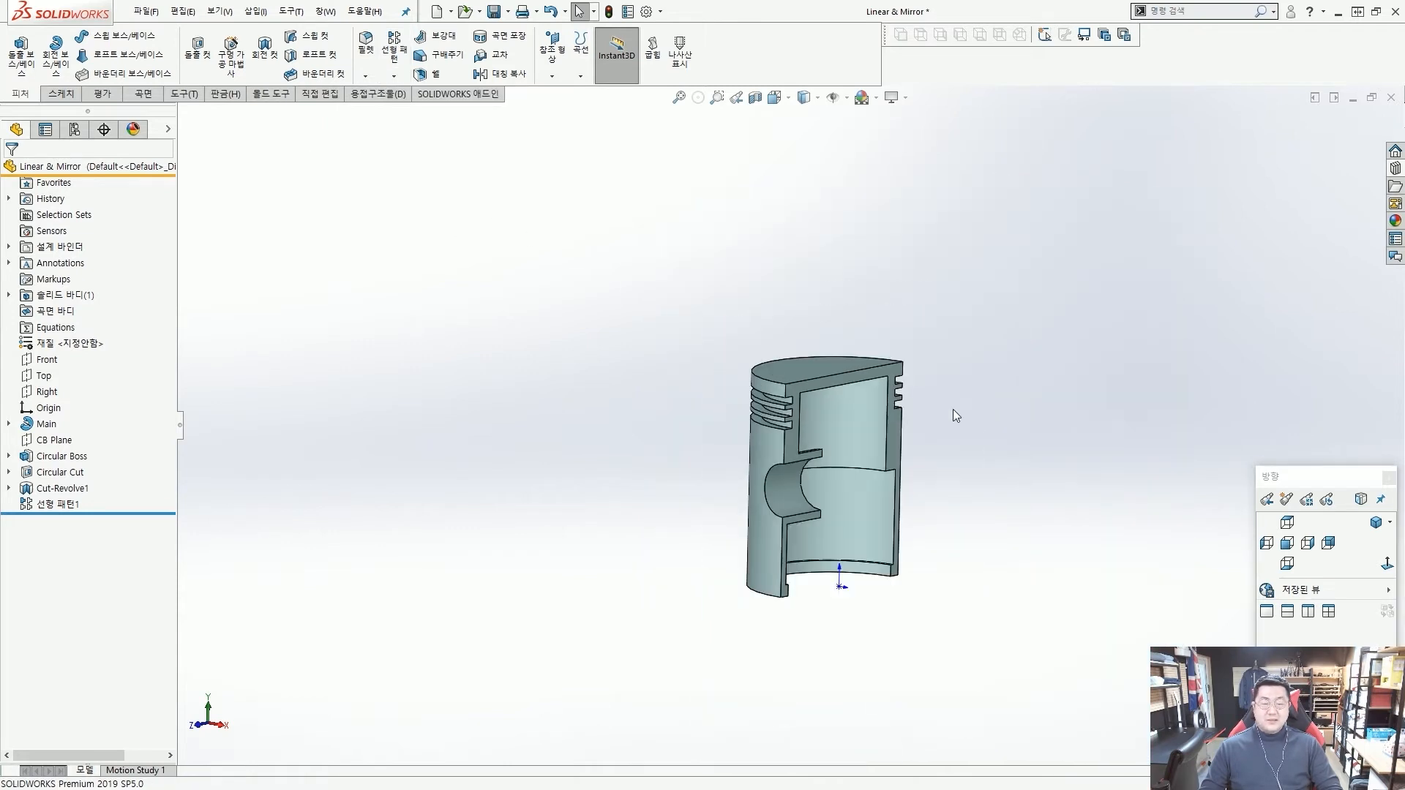
pyautogui.moveTo(954, 410); pyautogui.dragTo(917, 415, button='middle')
pyautogui.scroll(-5, 858, 459)
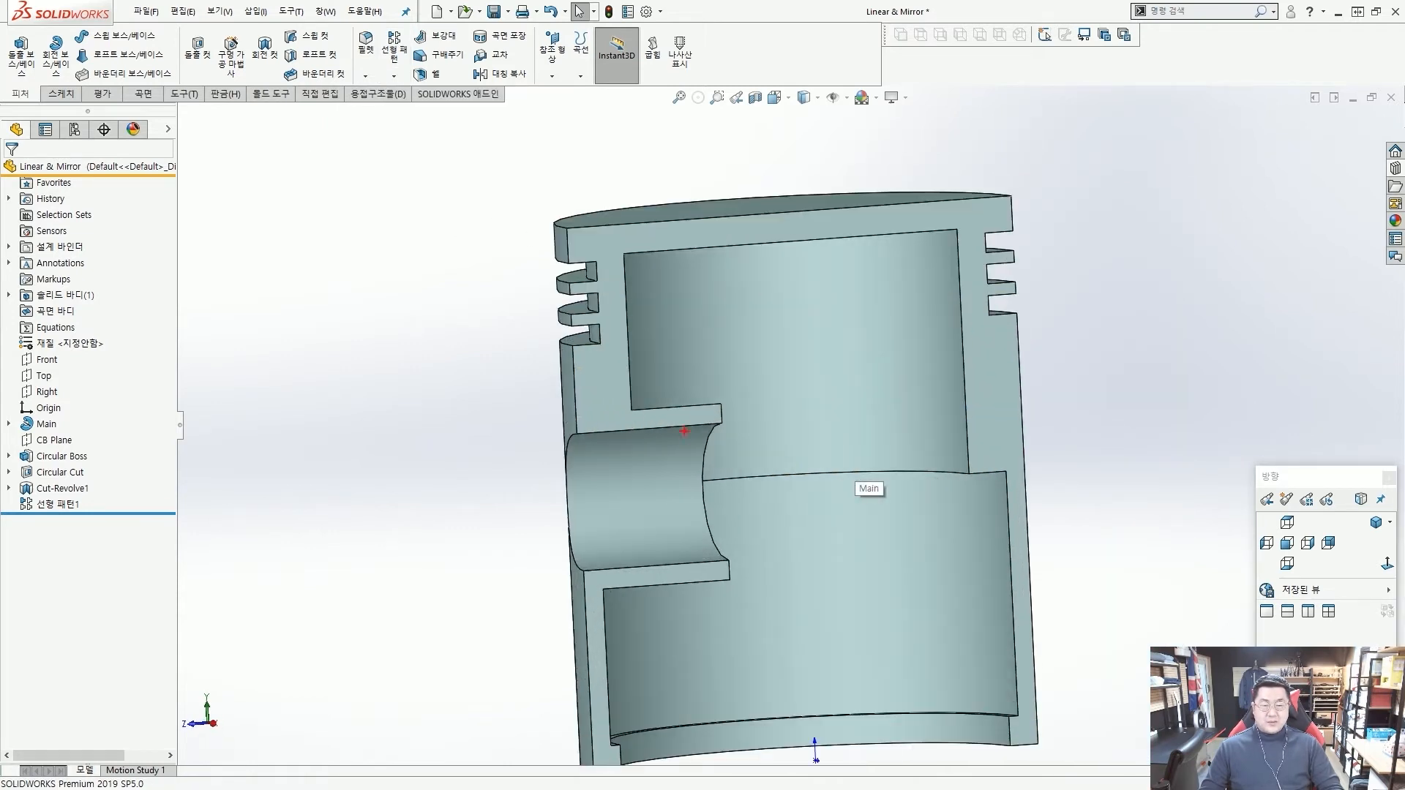
pyautogui.moveTo(661, 426)
pyautogui.mouseDown()
pyautogui.moveTo(672, 443)
pyautogui.moveTo(999, 397)
pyautogui.moveTo(896, 512)
pyautogui.moveTo(1019, 418)
pyautogui.moveTo(949, 393)
pyautogui.mouseUp()
pyautogui.moveTo(787, 163); pyautogui.dragTo(841, 643)
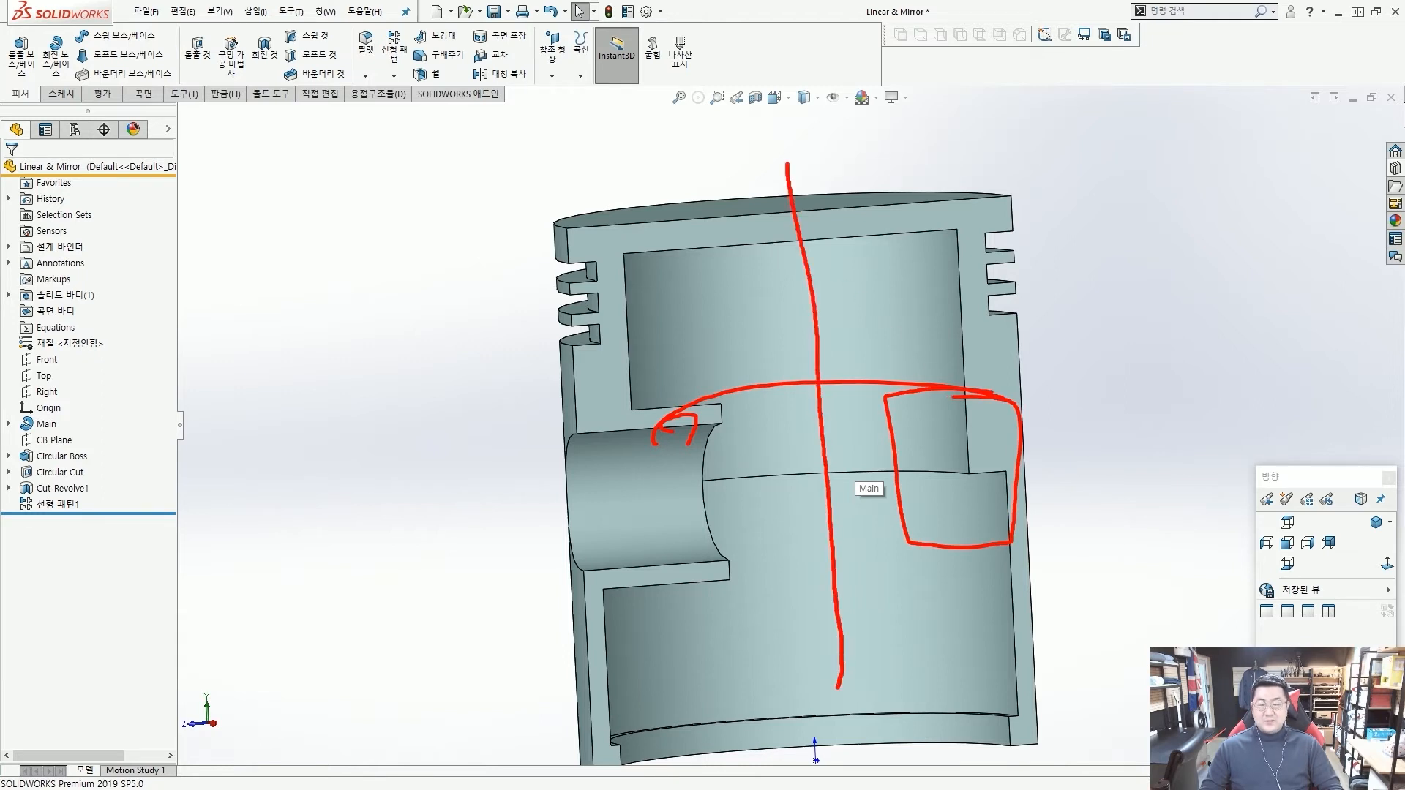
pyautogui.press('Escape')
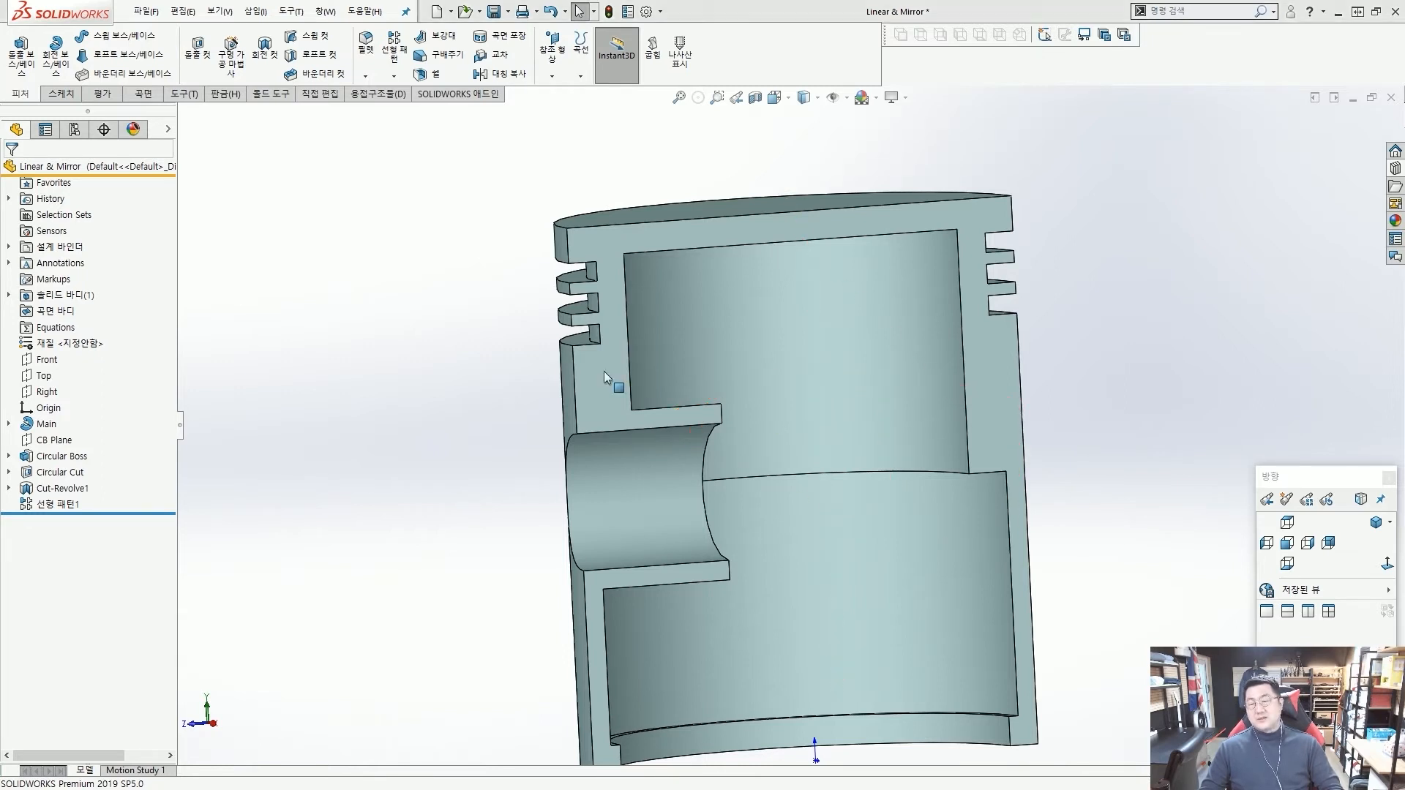
# Check the reference planes and show the Front plane through the middle of the piston.
pyautogui.click(169, 132)
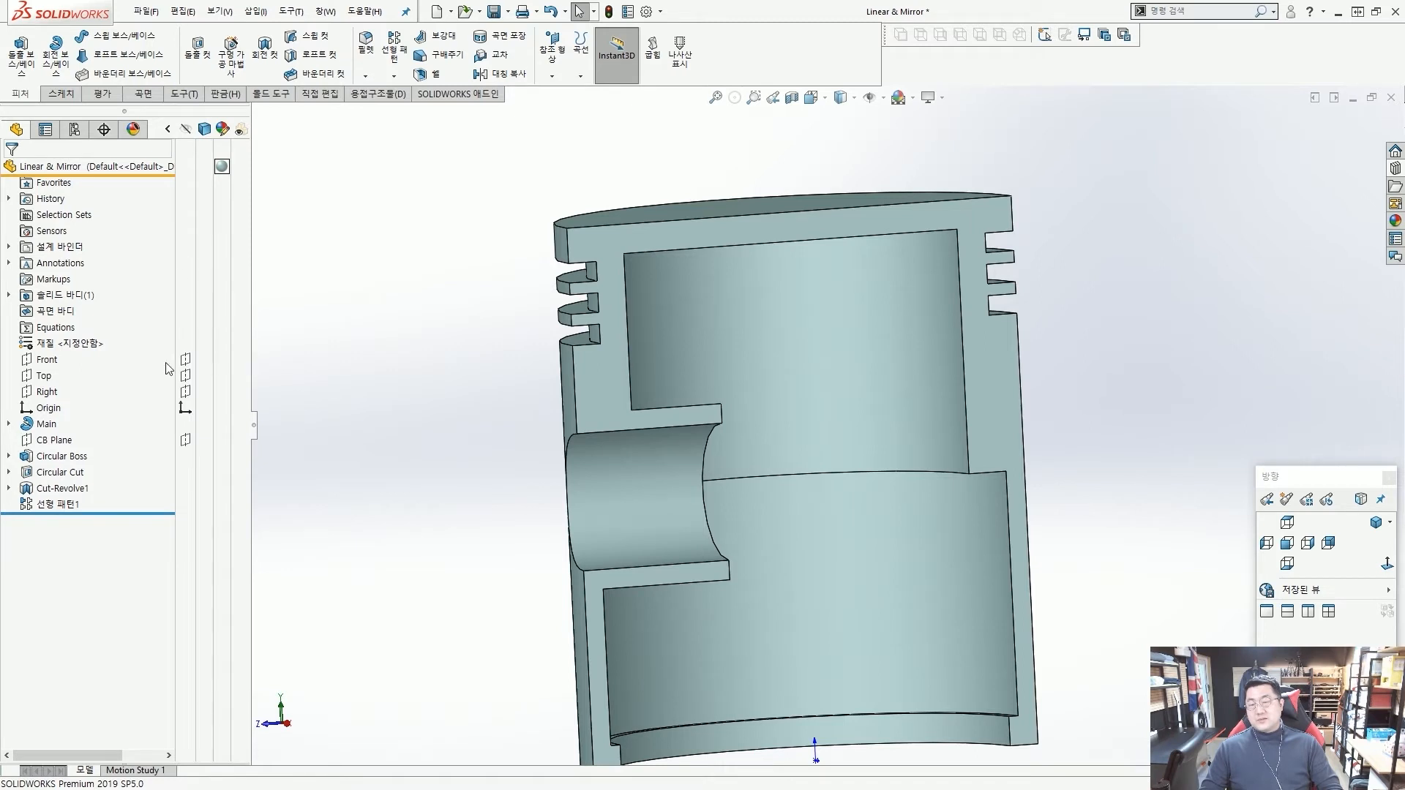
pyautogui.click(43, 376)
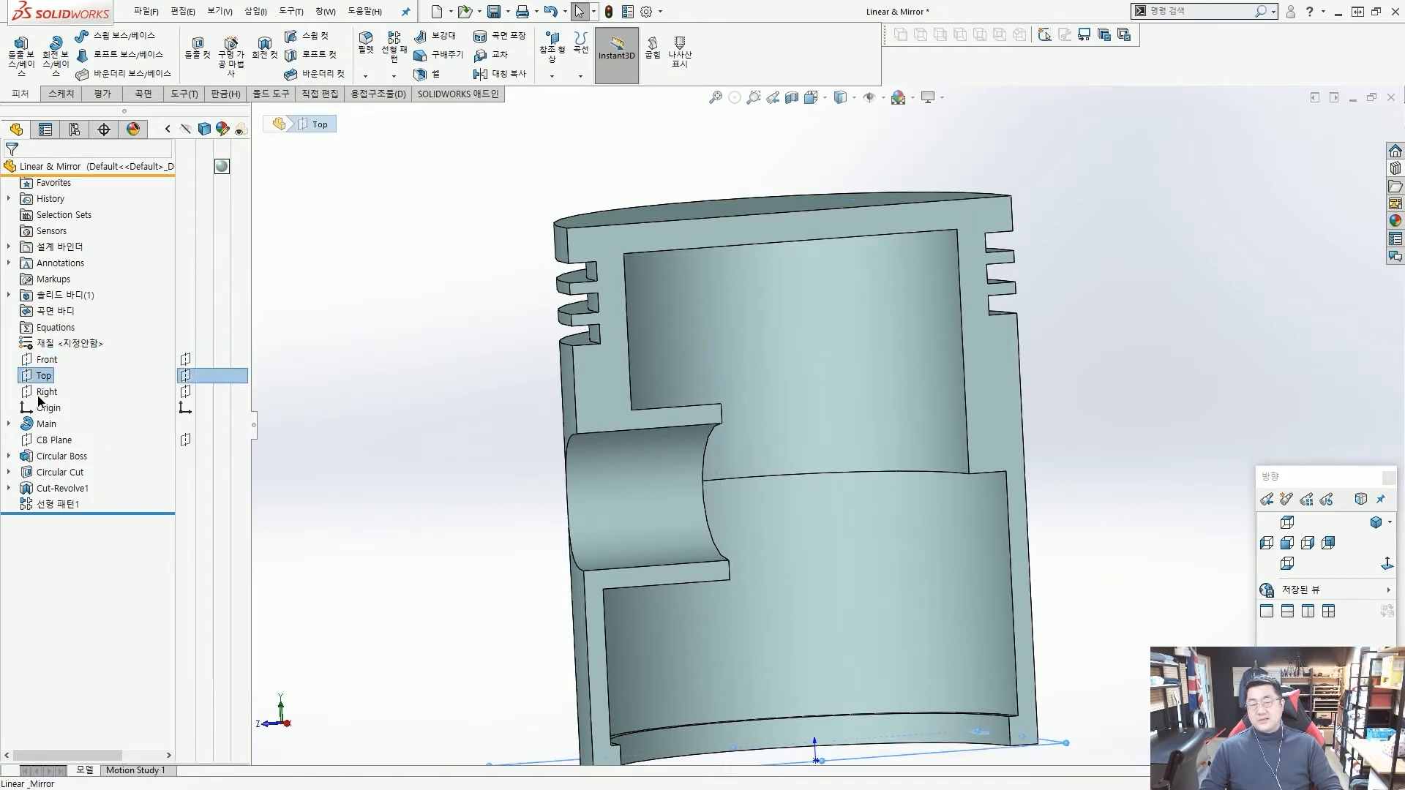
pyautogui.click(40, 394)
pyautogui.click(402, 366)
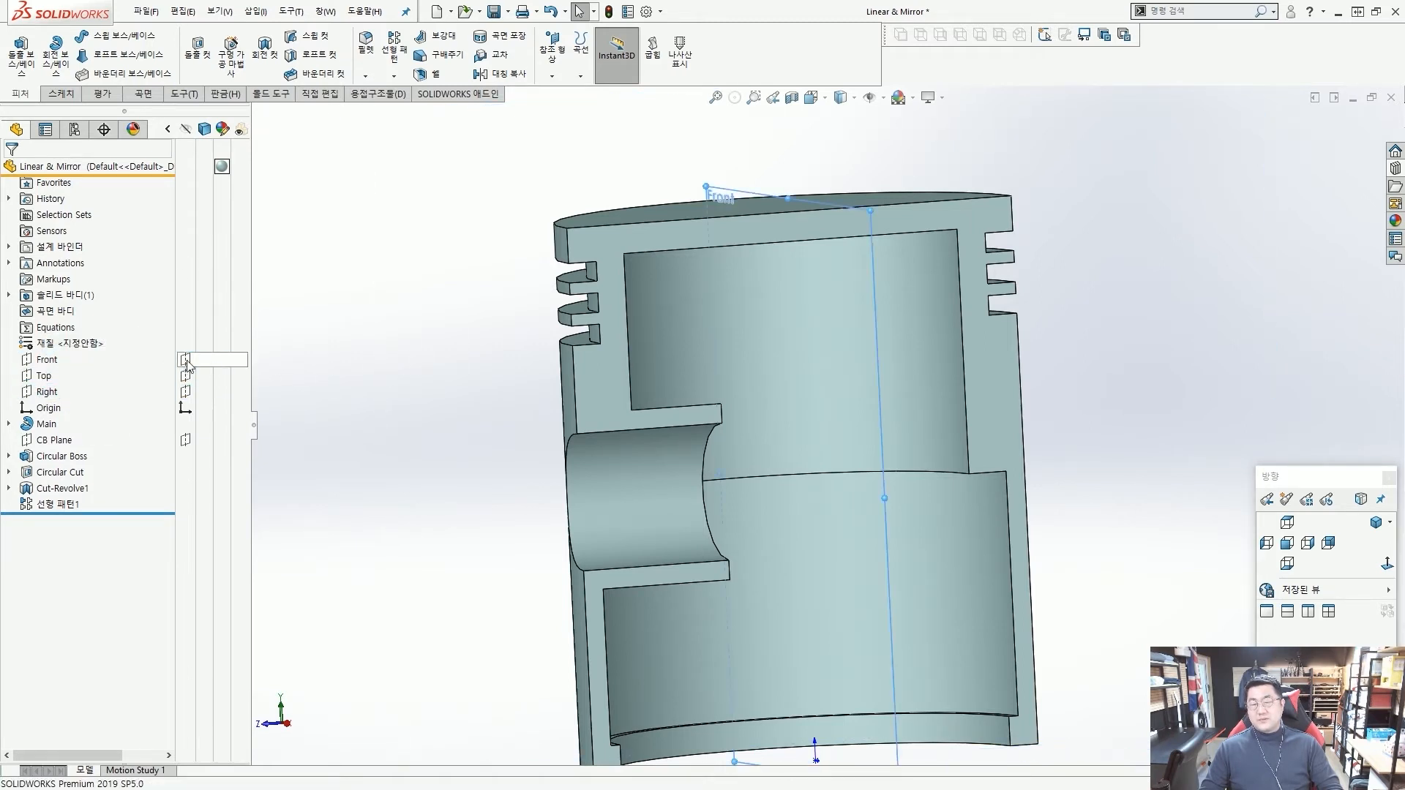
pyautogui.click(187, 362)
pyautogui.scroll(3, 662, 315)
pyautogui.moveTo(666, 315); pyautogui.dragTo(571, 322, button='middle')
pyautogui.click(47, 360)
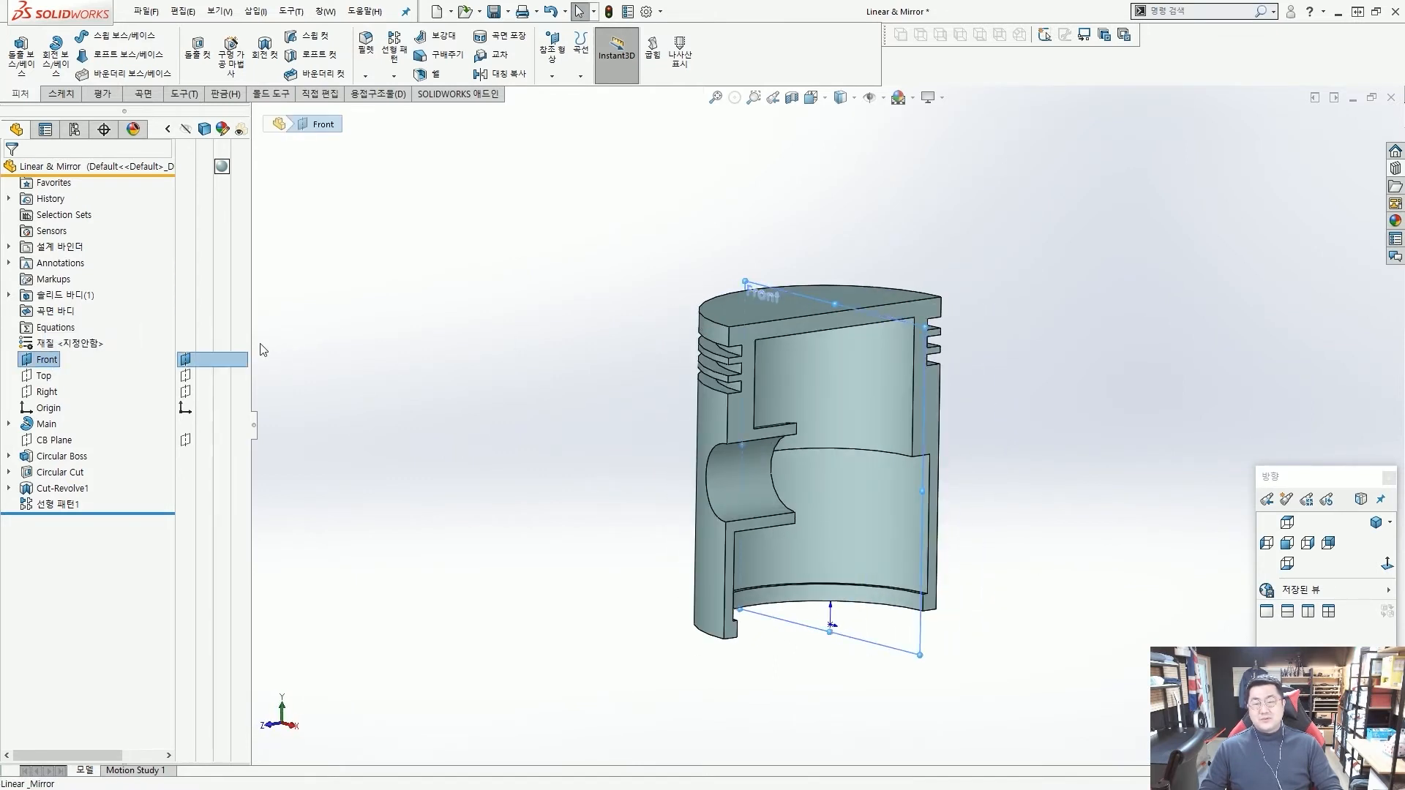
pyautogui.click(540, 235)
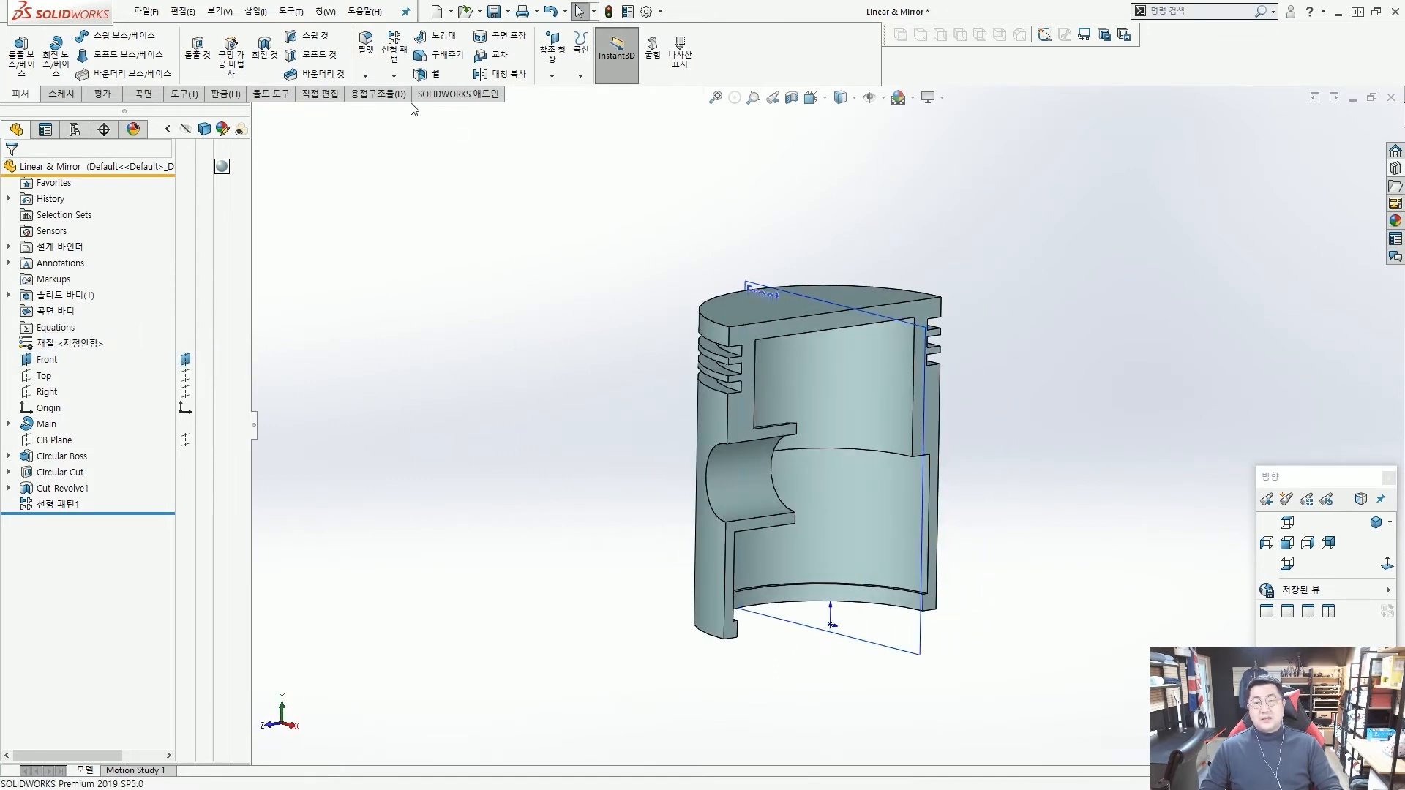
# Start a Mirror with the Front plane as the mirror plane and expand the part's feature tree for choosing features.
pyautogui.click(393, 77)
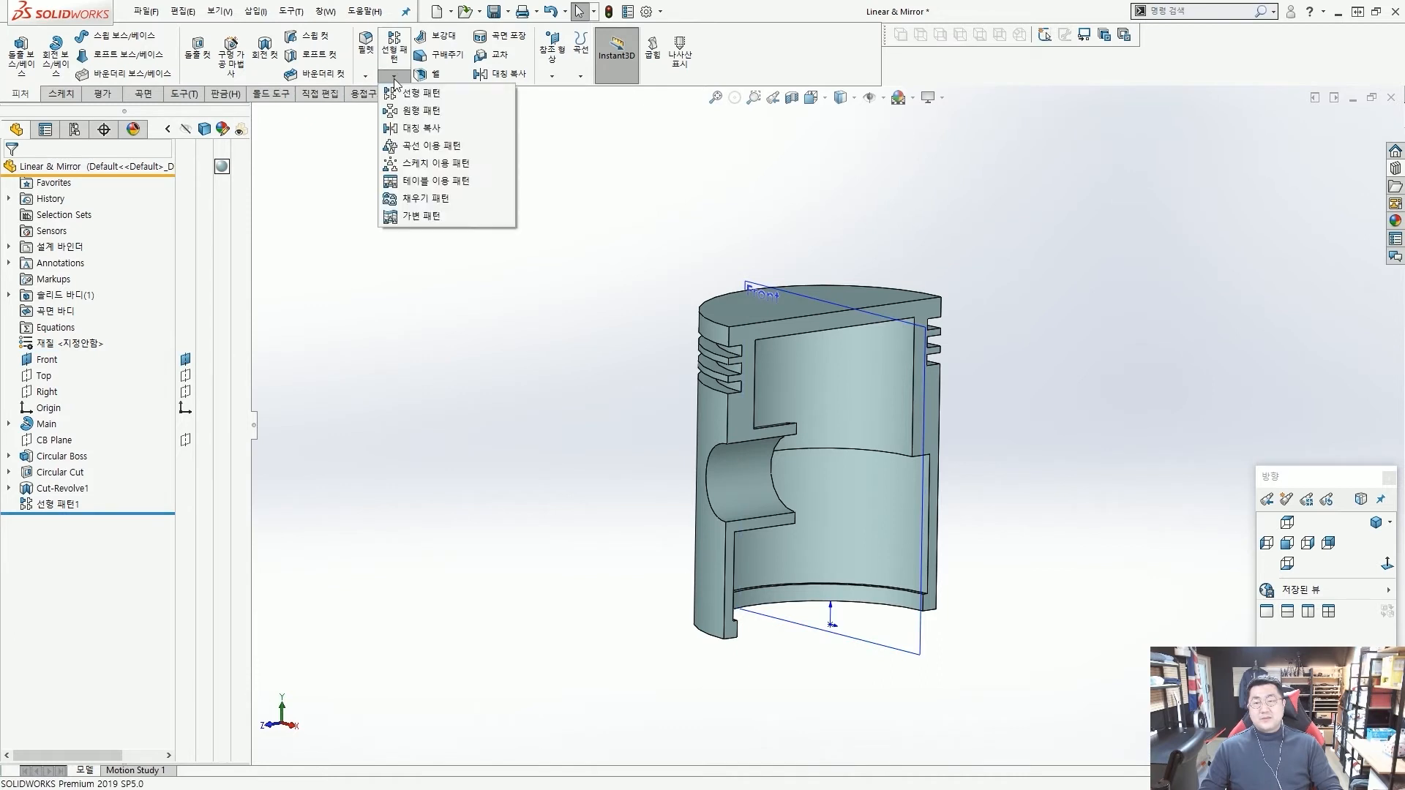
pyautogui.click(421, 128)
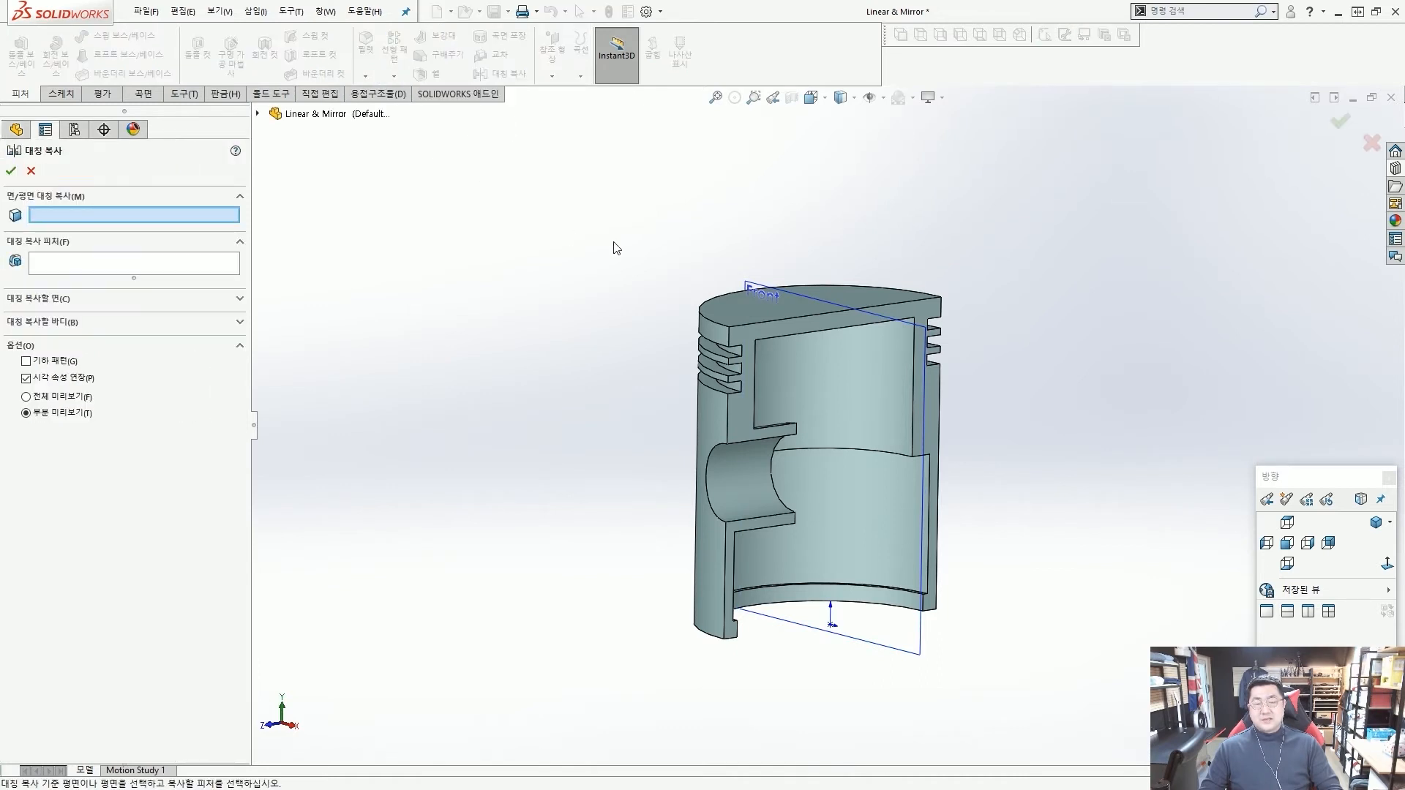
pyautogui.scroll(-2, 614, 247)
pyautogui.click(789, 300)
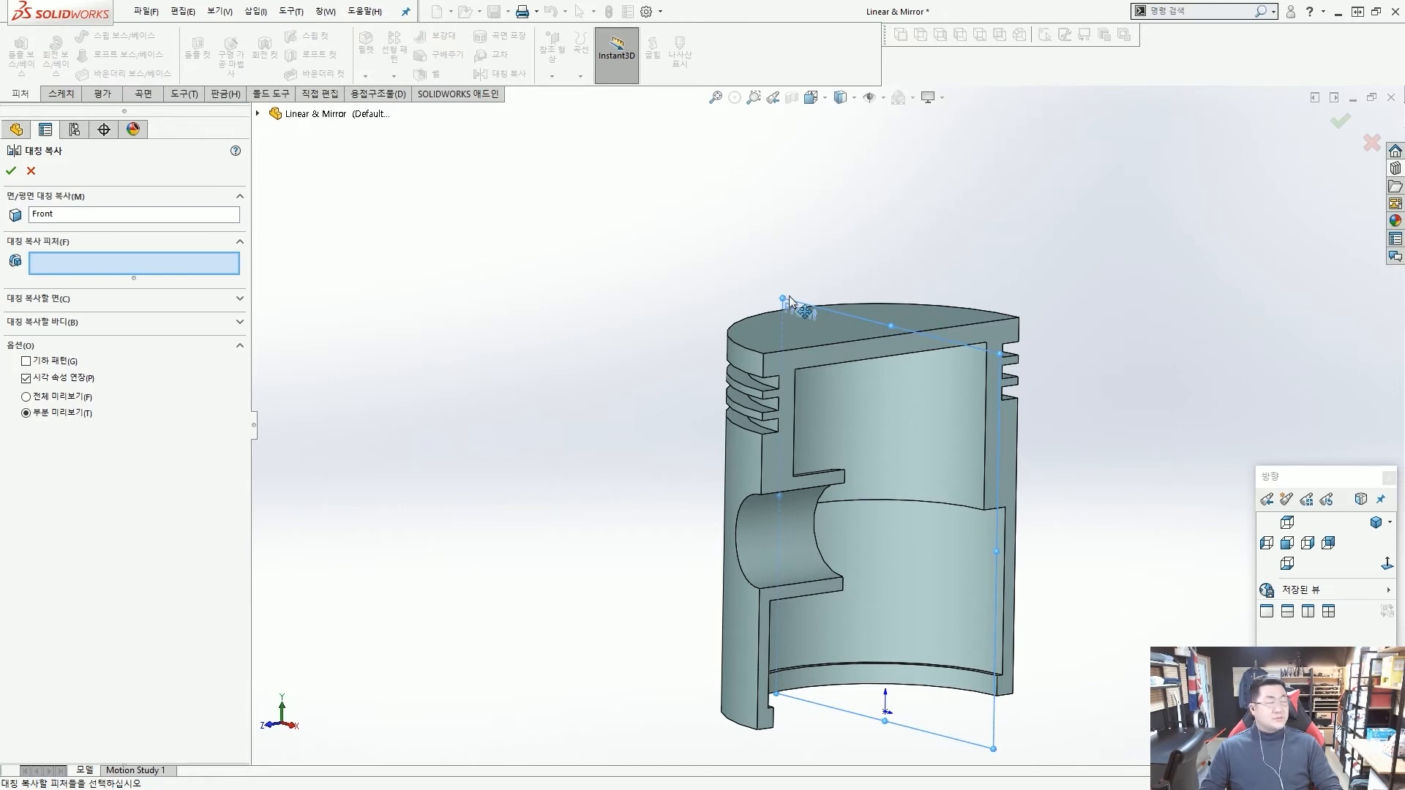
pyautogui.scroll(3, 833, 410)
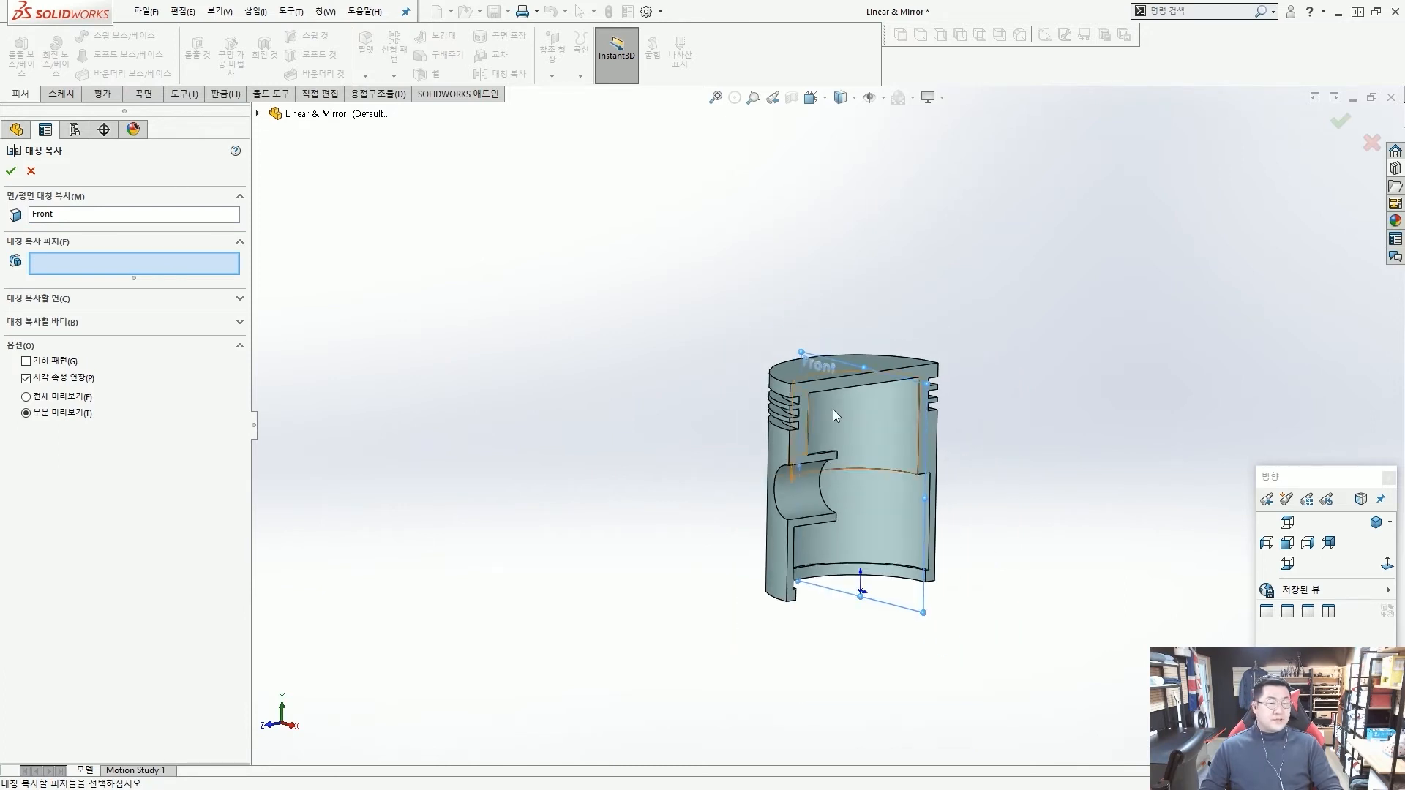
pyautogui.scroll(-2, 883, 489)
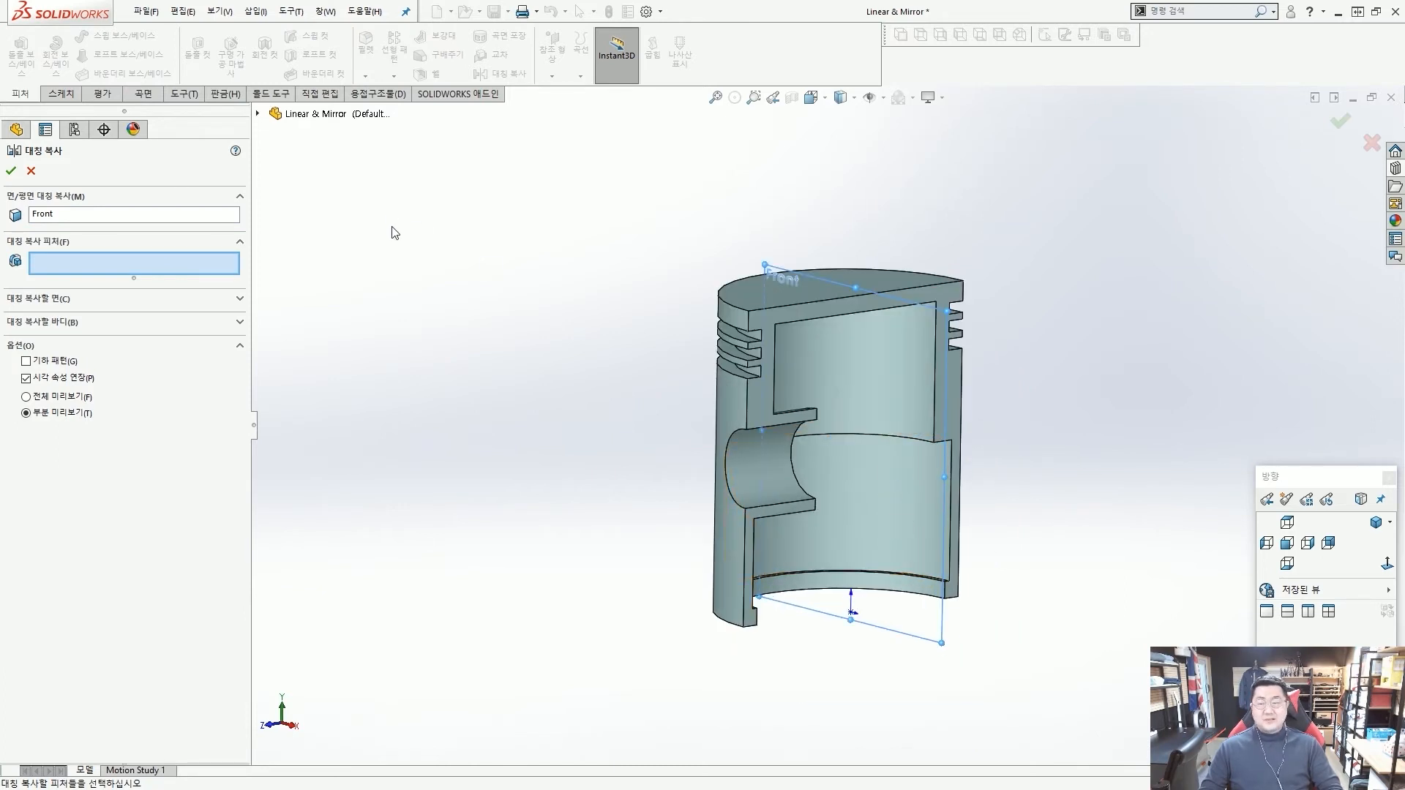
pyautogui.click(258, 114)
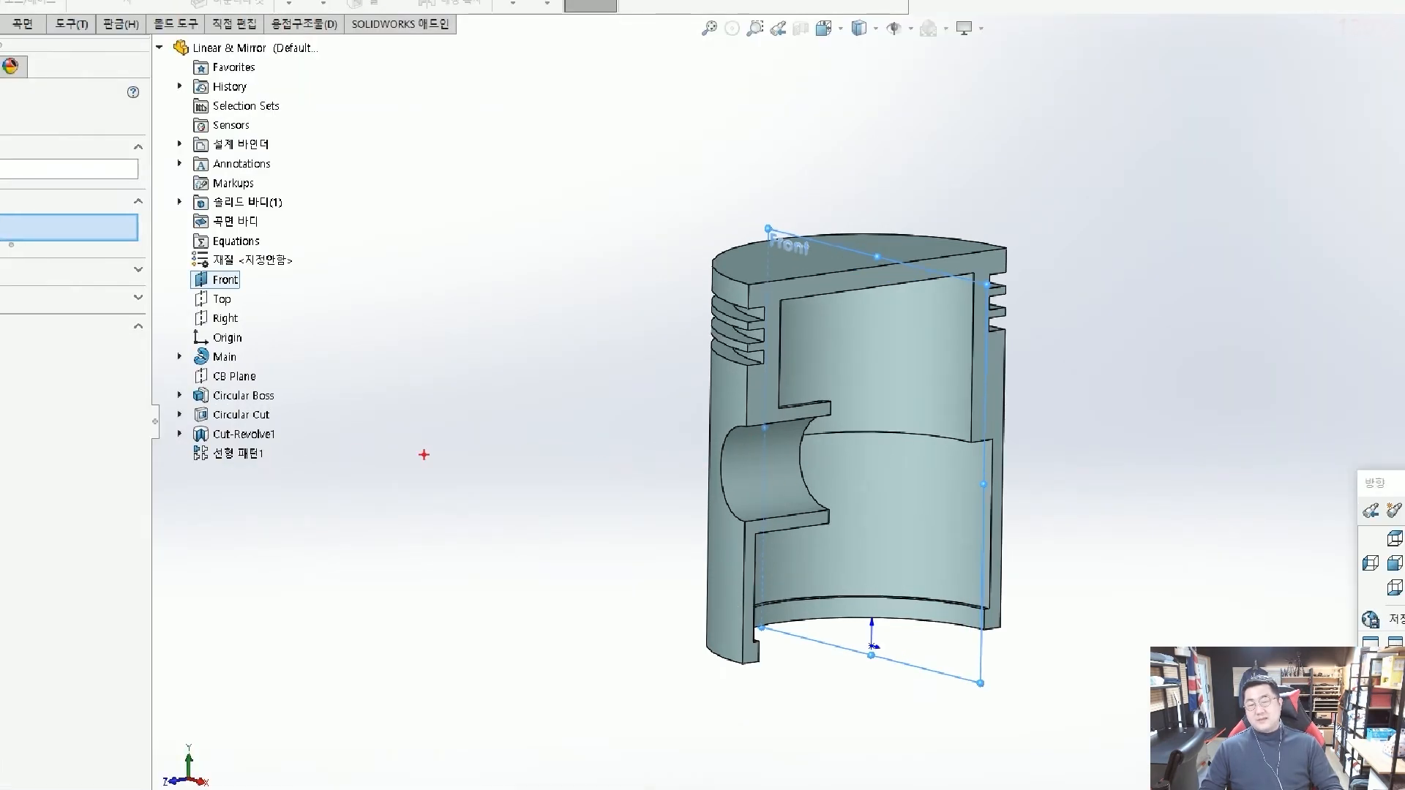
pyautogui.moveTo(164, 382); pyautogui.dragTo(297, 433)
pyautogui.moveTo(371, 383); pyautogui.dragTo(303, 391)
pyautogui.moveTo(670, 427)
pyautogui.mouseDown()
pyautogui.moveTo(829, 481)
pyautogui.moveTo(756, 517)
pyautogui.mouseUp()
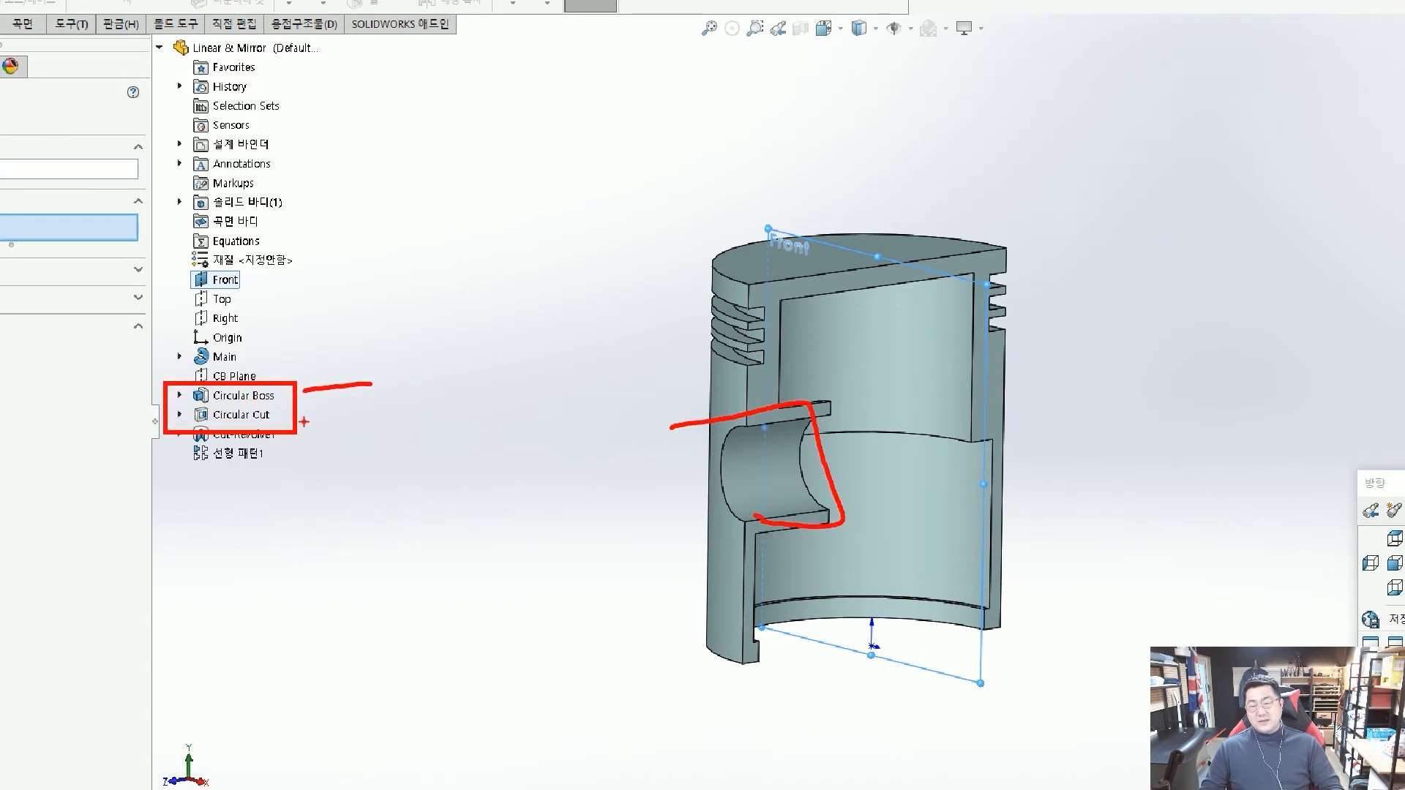
pyautogui.moveTo(234, 419)
pyautogui.mouseDown()
pyautogui.moveTo(277, 420)
pyautogui.moveTo(254, 406)
pyautogui.mouseUp()
pyautogui.moveTo(311, 423); pyautogui.dragTo(783, 475)
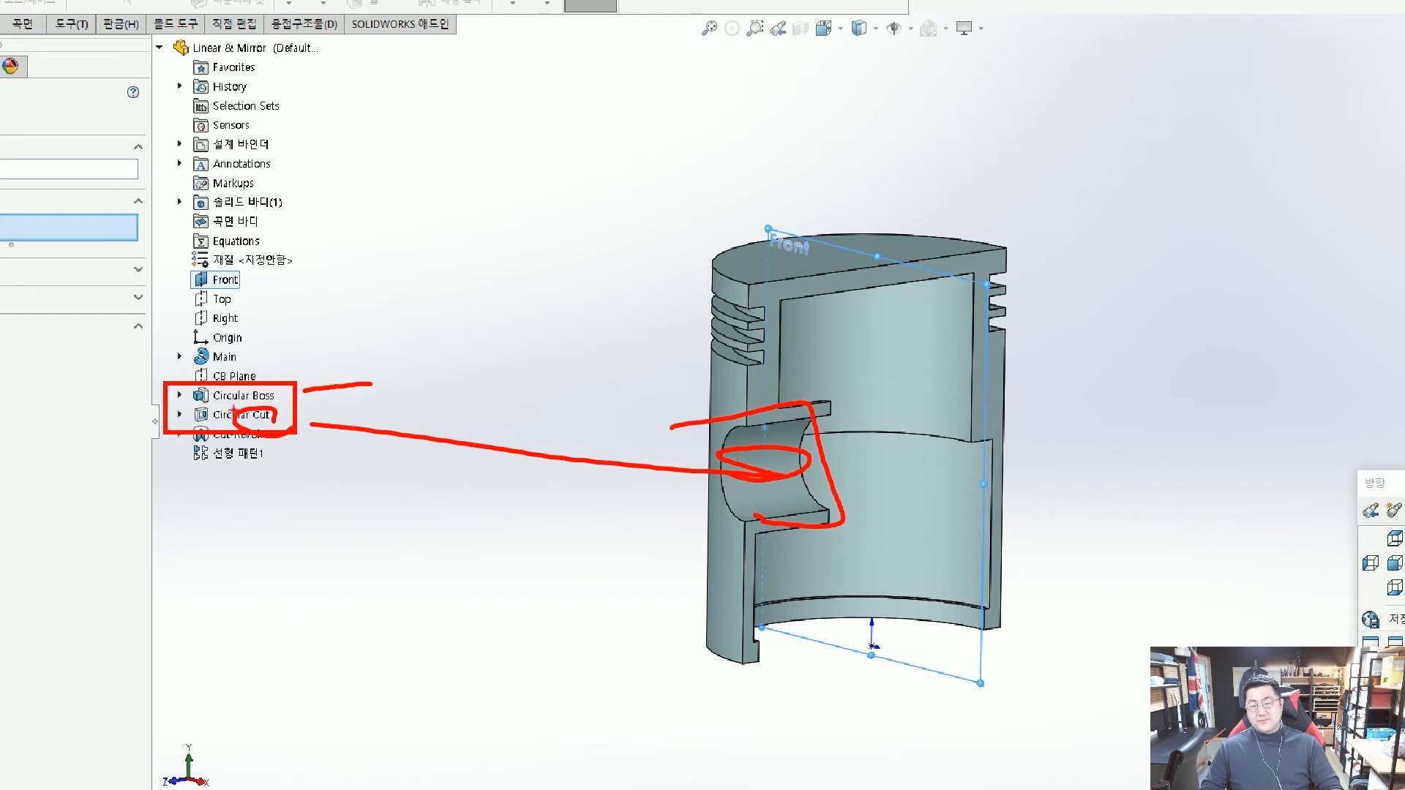
pyautogui.moveTo(300, 421)
pyautogui.mouseDown()
pyautogui.moveTo(198, 401)
pyautogui.moveTo(297, 429)
pyautogui.mouseUp()
pyautogui.moveTo(384, 426); pyautogui.dragTo(844, 452)
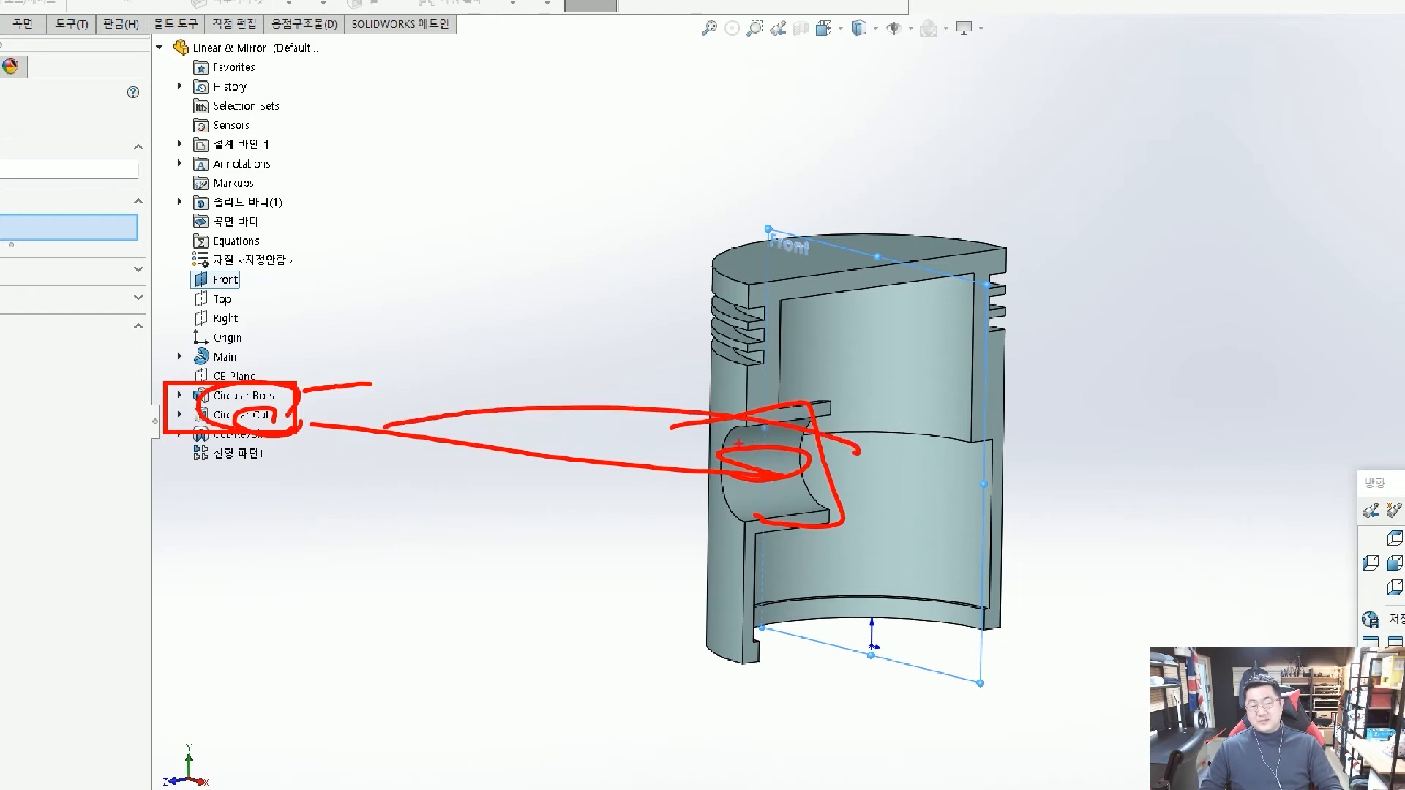
pyautogui.press('Escape')
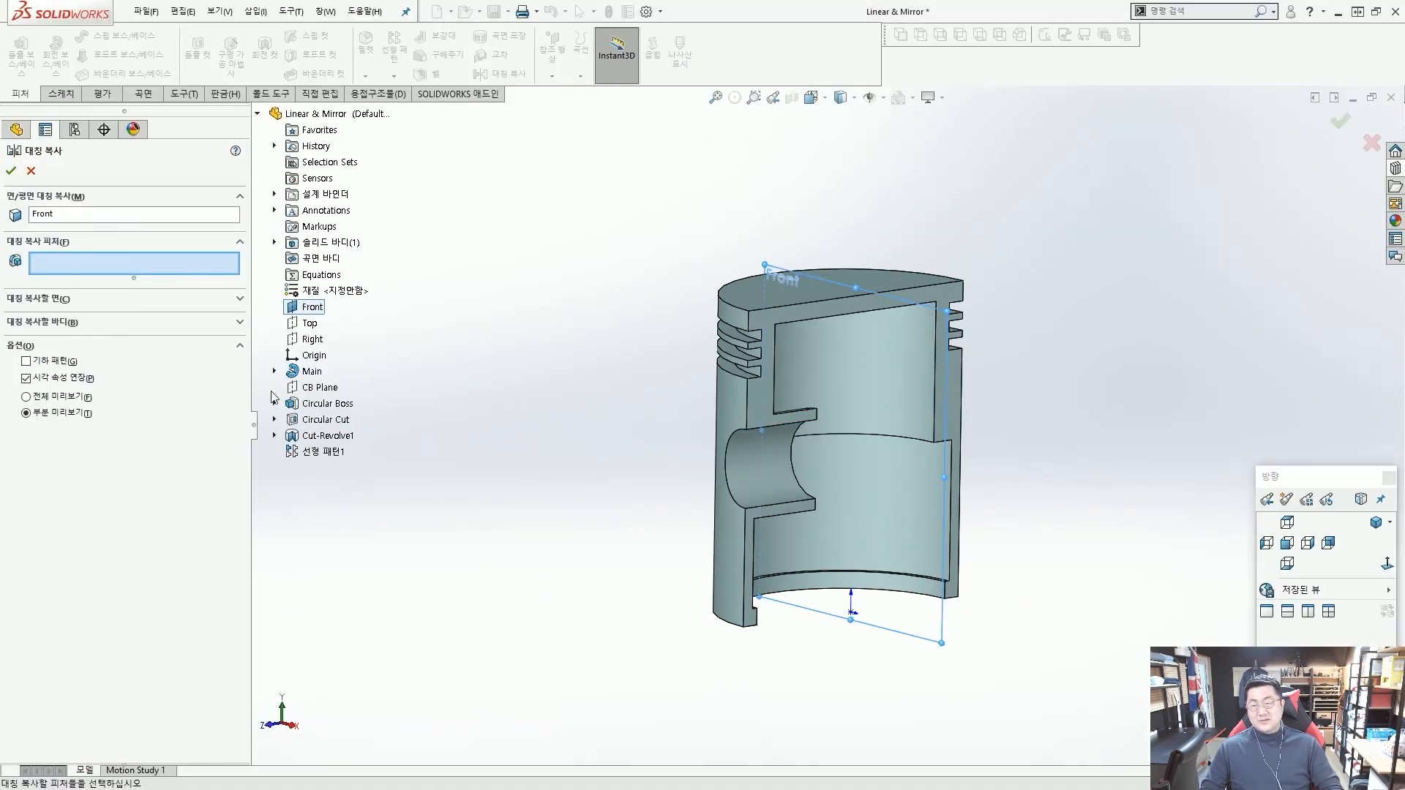
# Choose Circular Boss and Circular Cut as the features to mirror about the Front plane and complete the mirror.
pyautogui.click(323, 405)
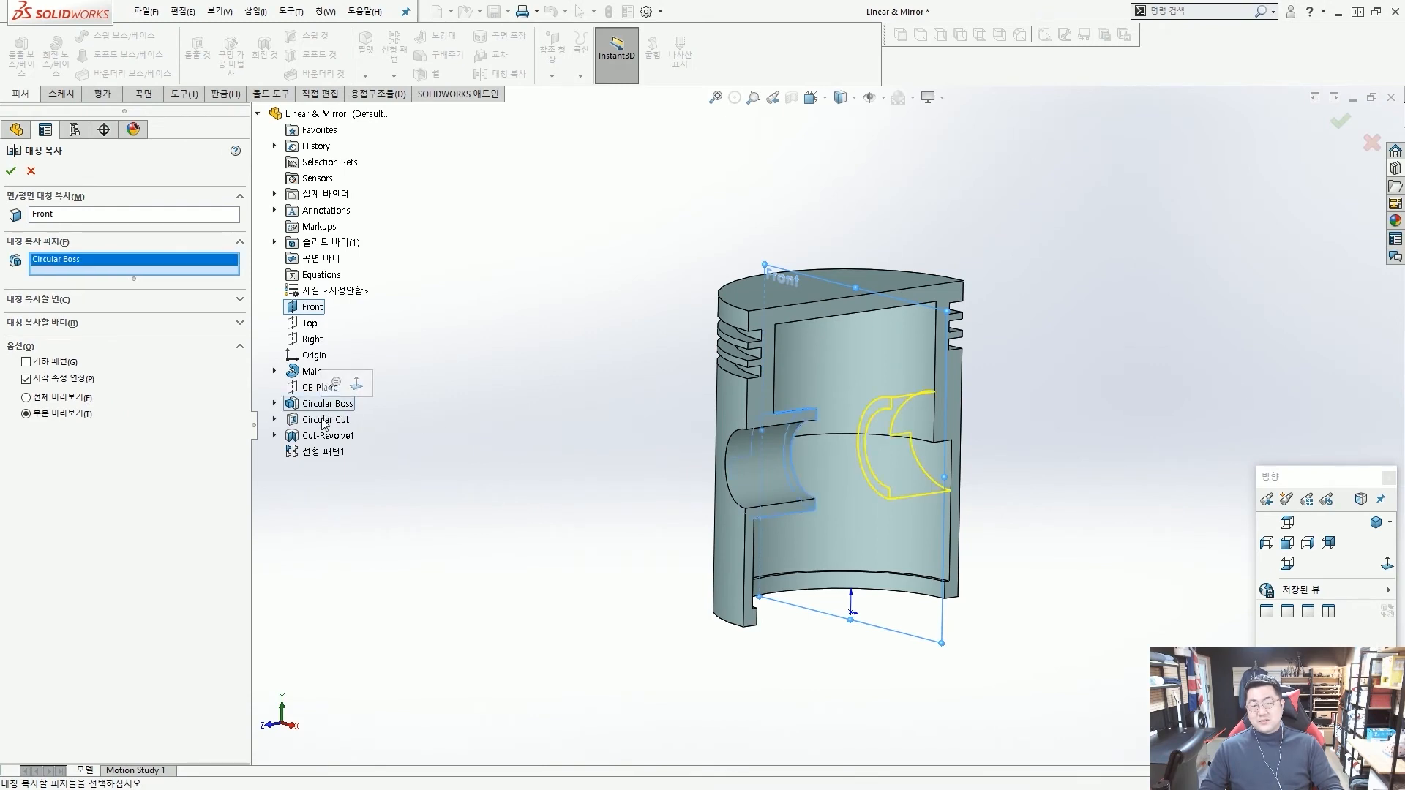
pyautogui.click(323, 421)
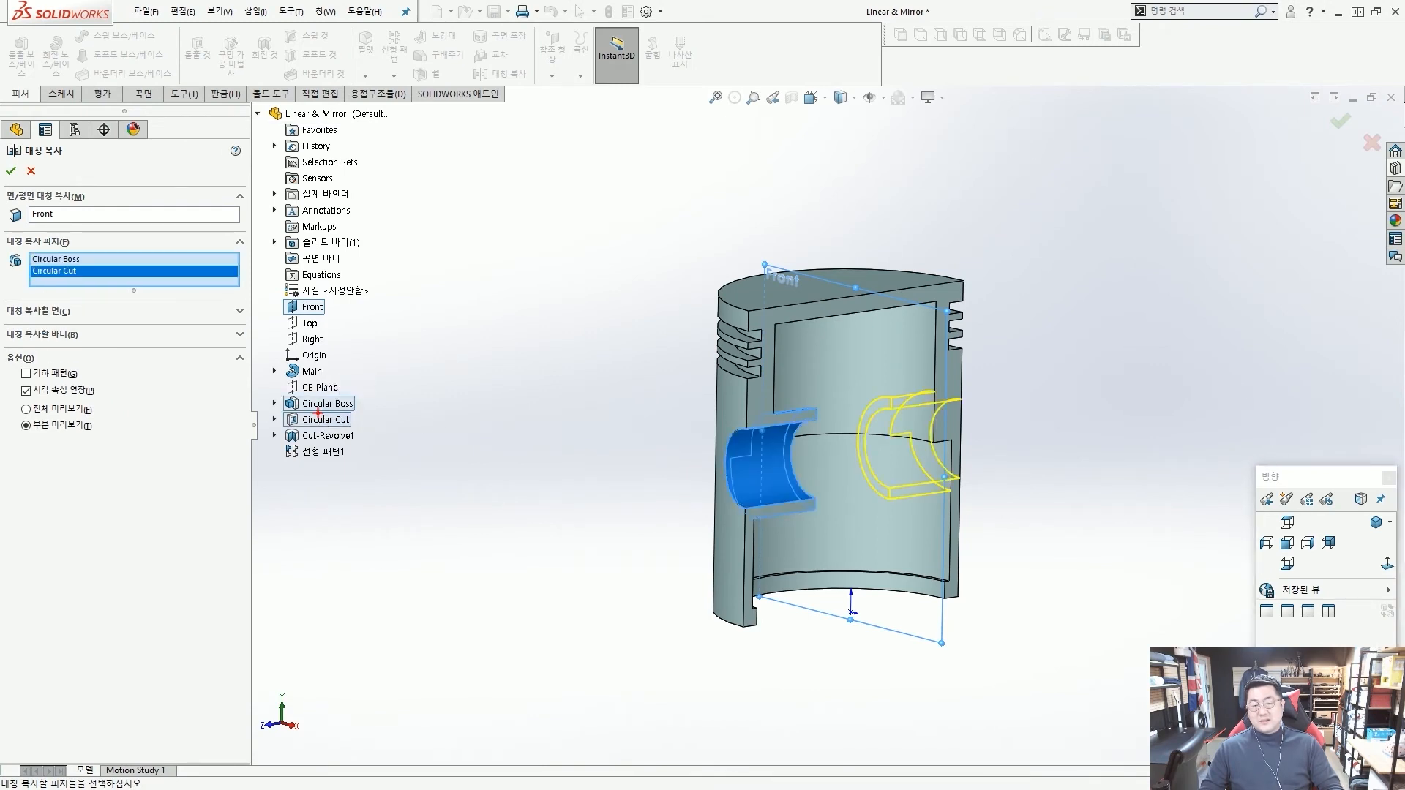
pyautogui.scroll(1, 705, 456)
pyautogui.scroll(-1, 688, 454)
pyautogui.moveTo(584, 509); pyautogui.dragTo(763, 464)
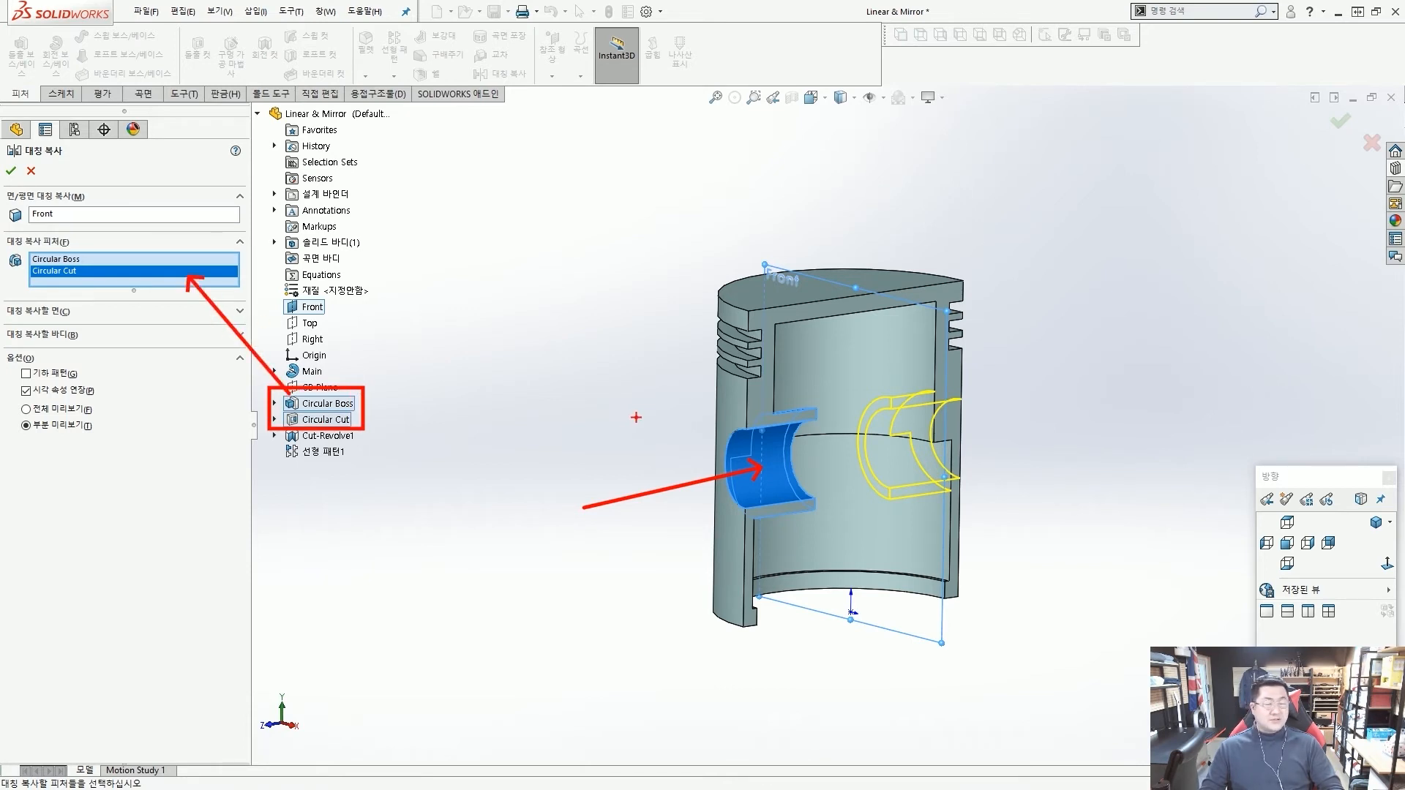
pyautogui.press('Escape')
pyautogui.click(10, 171)
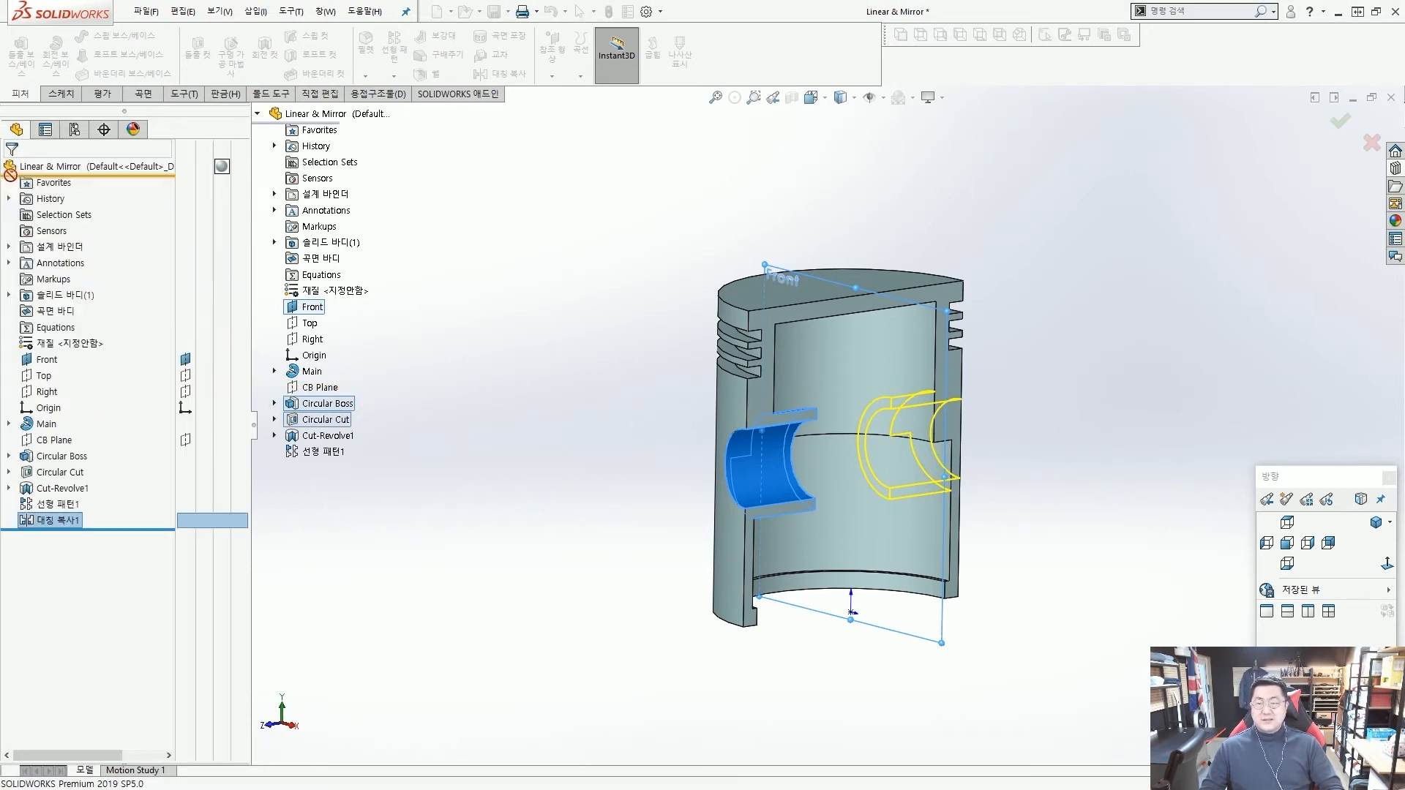
# Hide the Front plane shown through the middle of the piston.
pyautogui.moveTo(439, 273); pyautogui.dragTo(686, 285, button='middle')
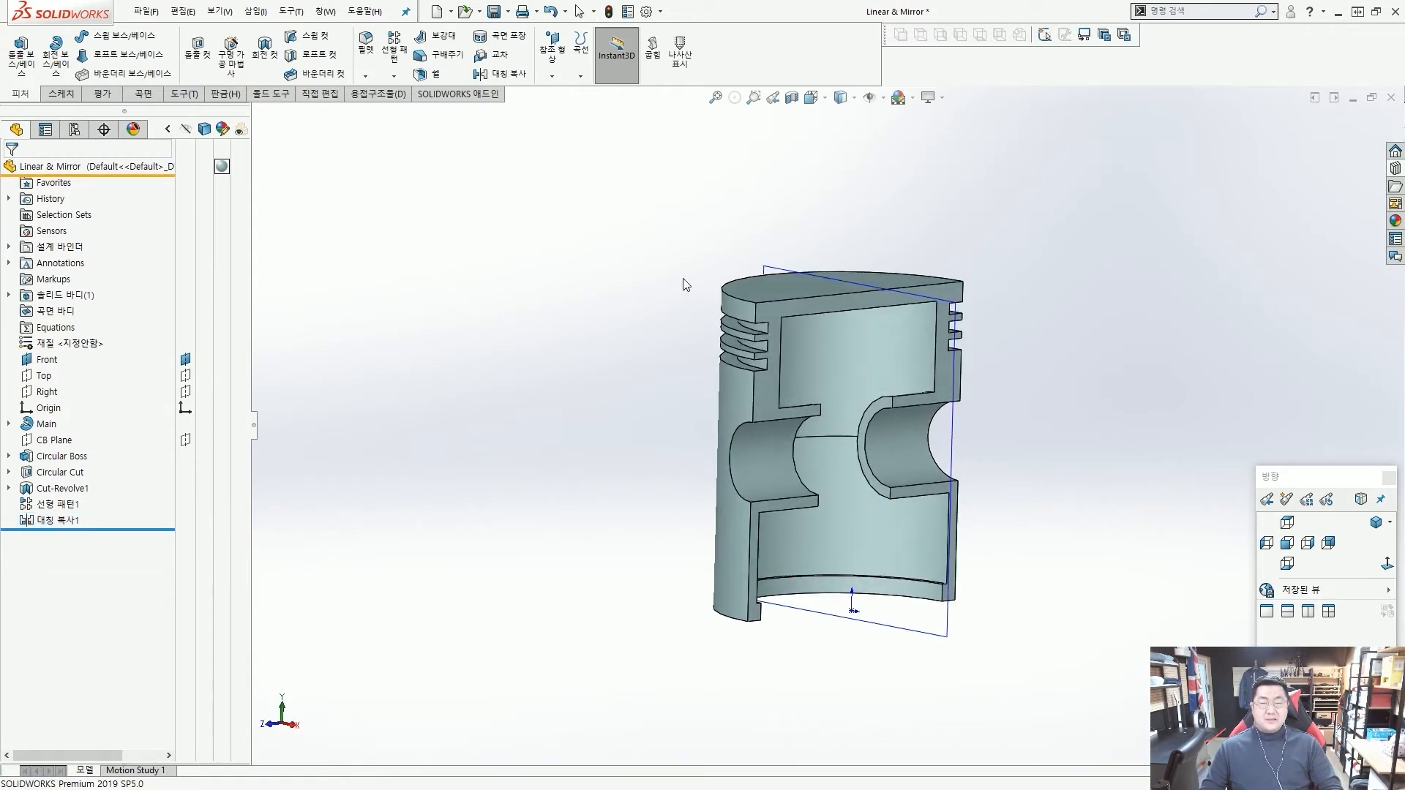
pyautogui.click(770, 262)
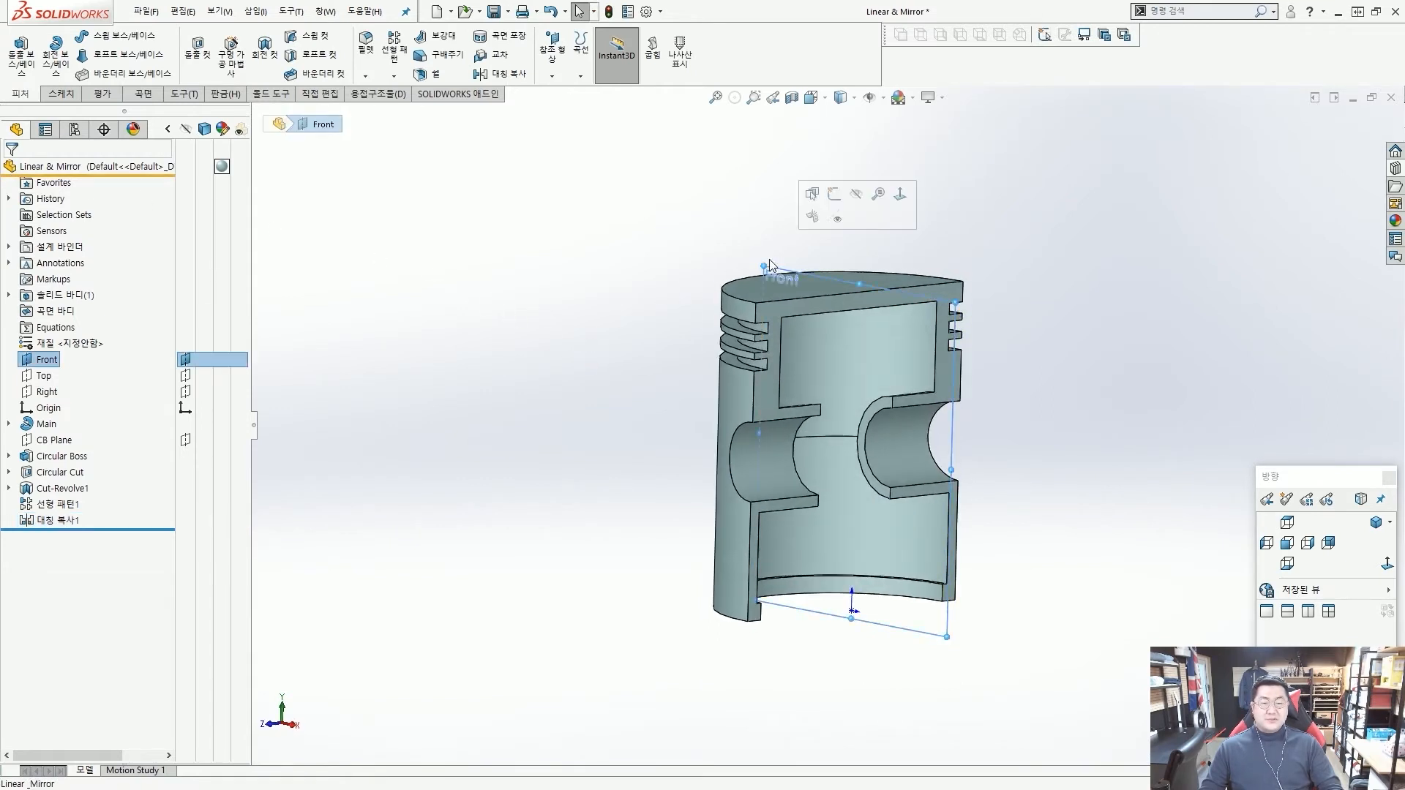
pyautogui.click(867, 198)
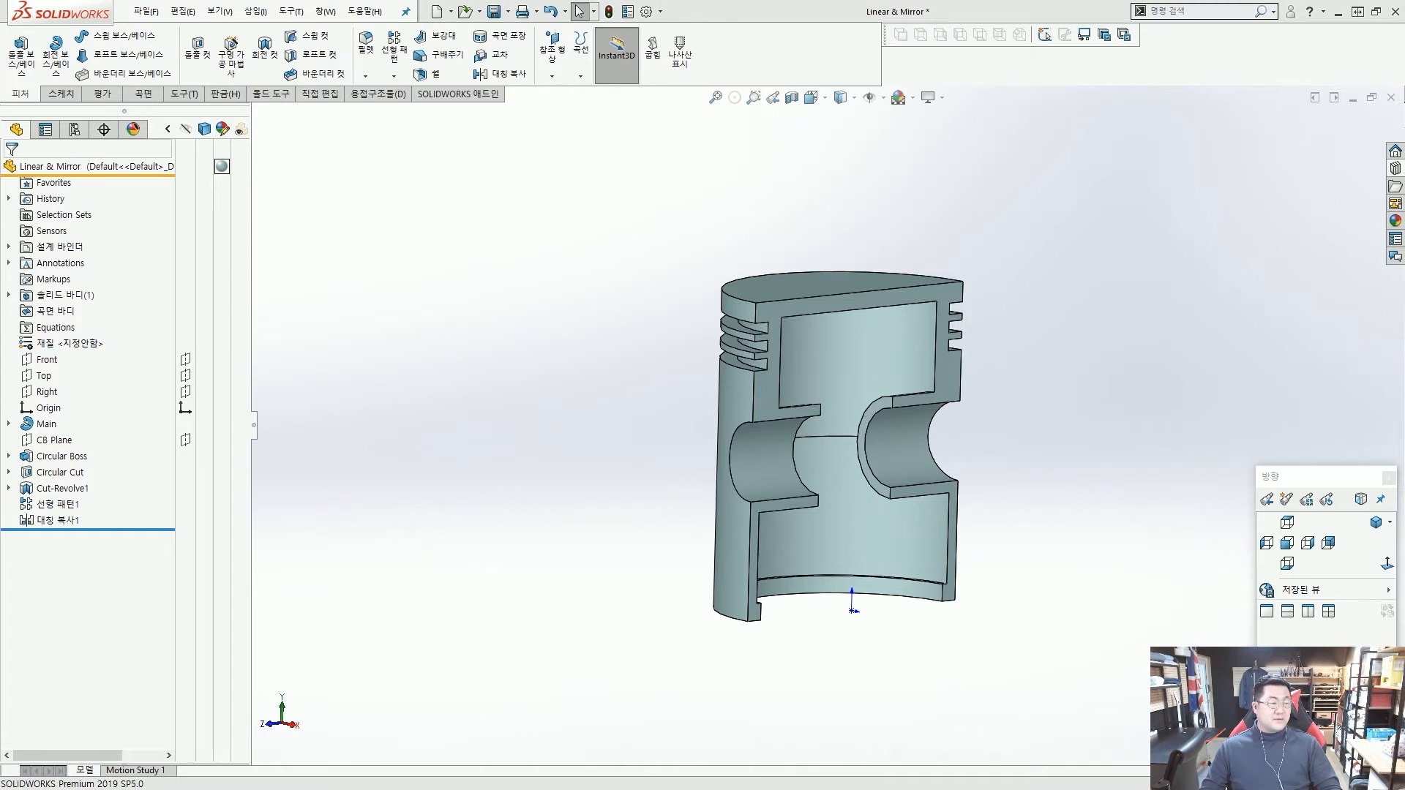
# Mirror the half piston's solid body about its flat section face, with solids merged, to form the full piston.
pyautogui.click(395, 76)
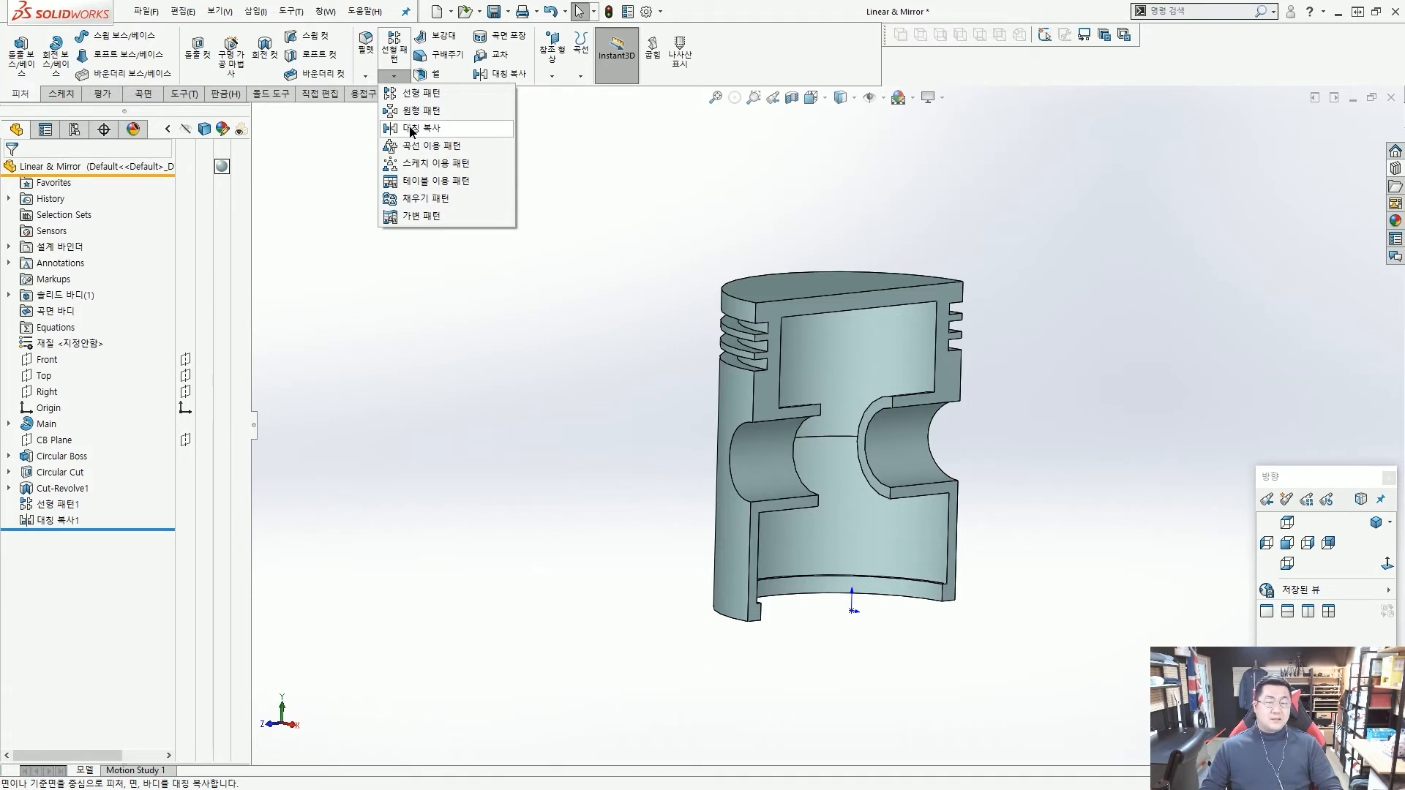
pyautogui.click(411, 129)
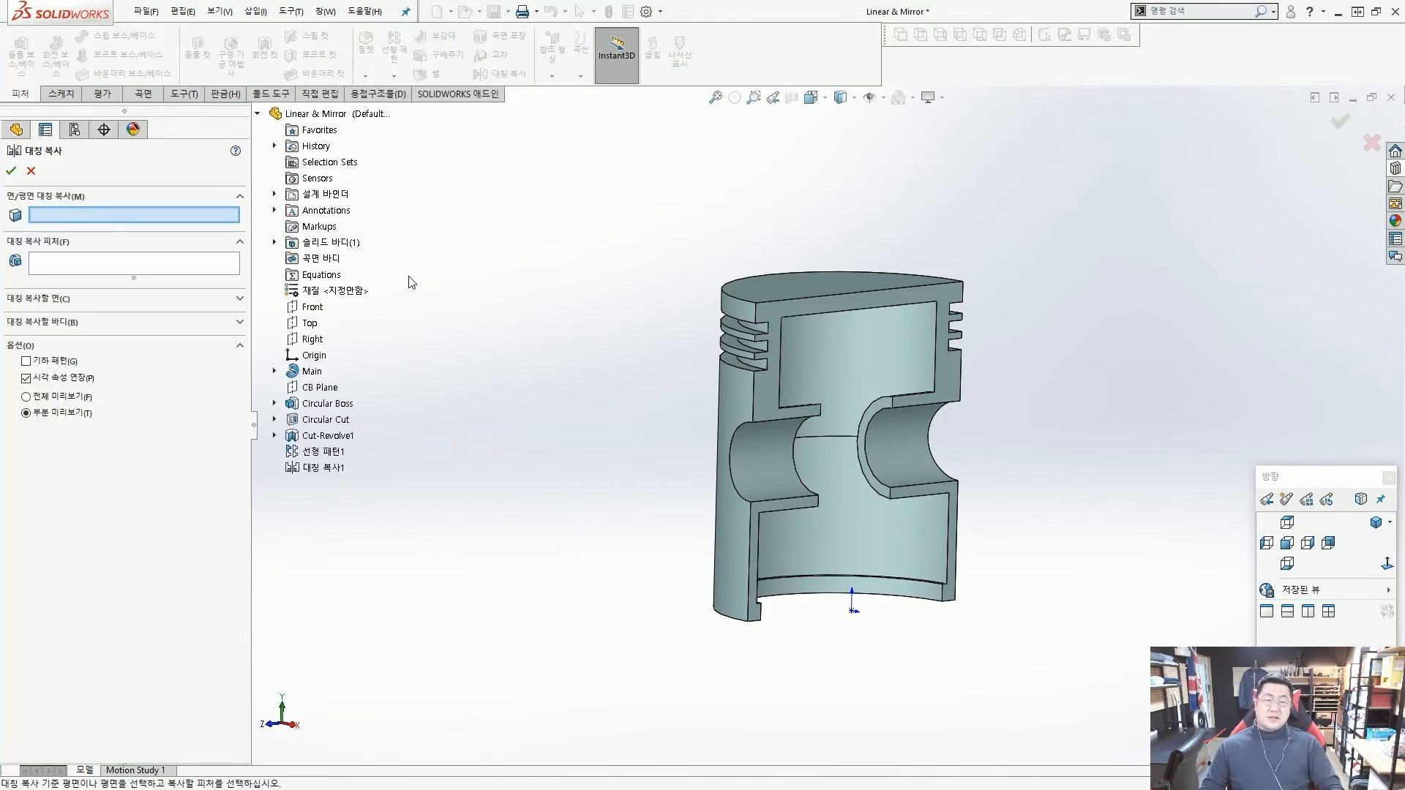
pyautogui.moveTo(800, 296)
pyautogui.mouseDown(button='middle')
pyautogui.moveTo(871, 307)
pyautogui.moveTo(788, 293)
pyautogui.mouseUp(button='middle')
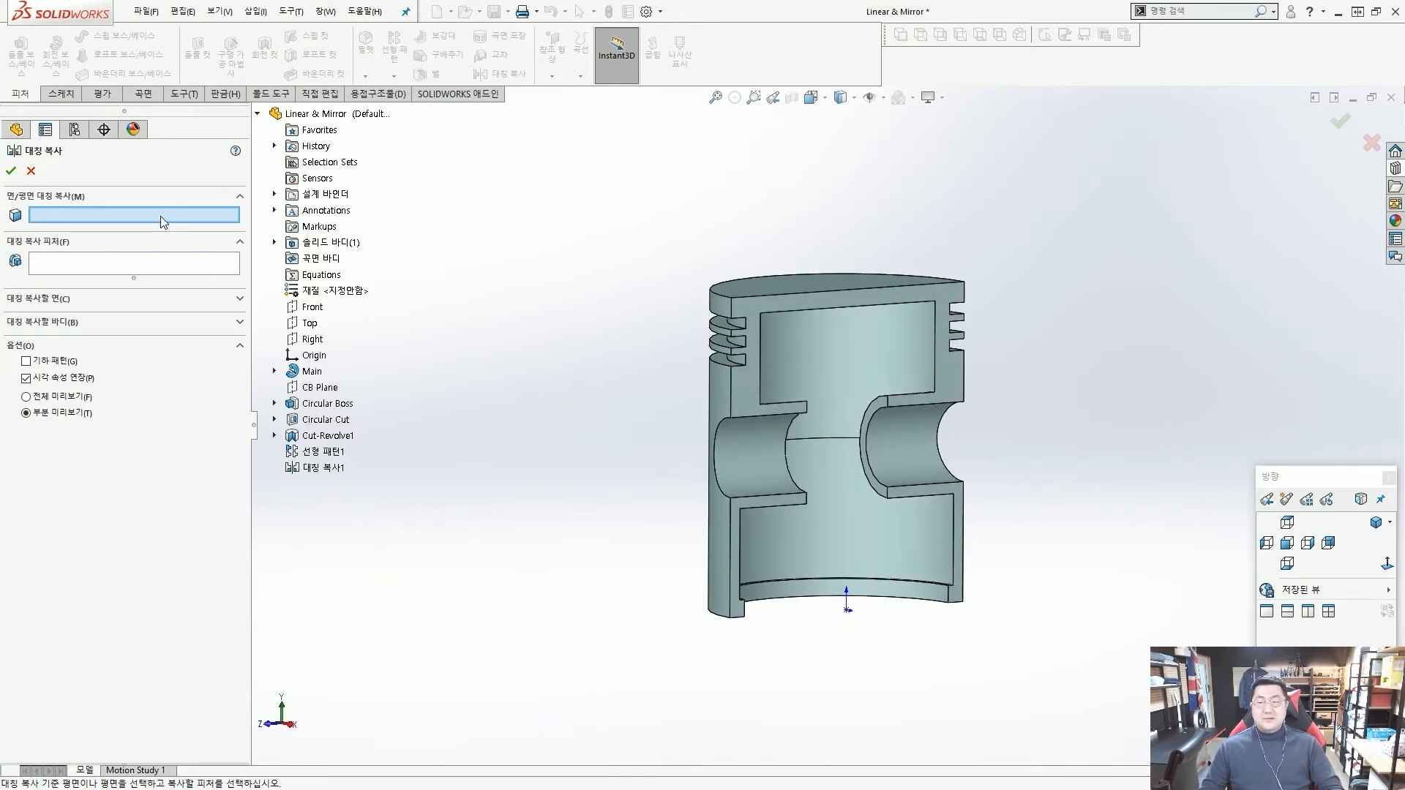
pyautogui.scroll(-3, 754, 369)
pyautogui.click(740, 406)
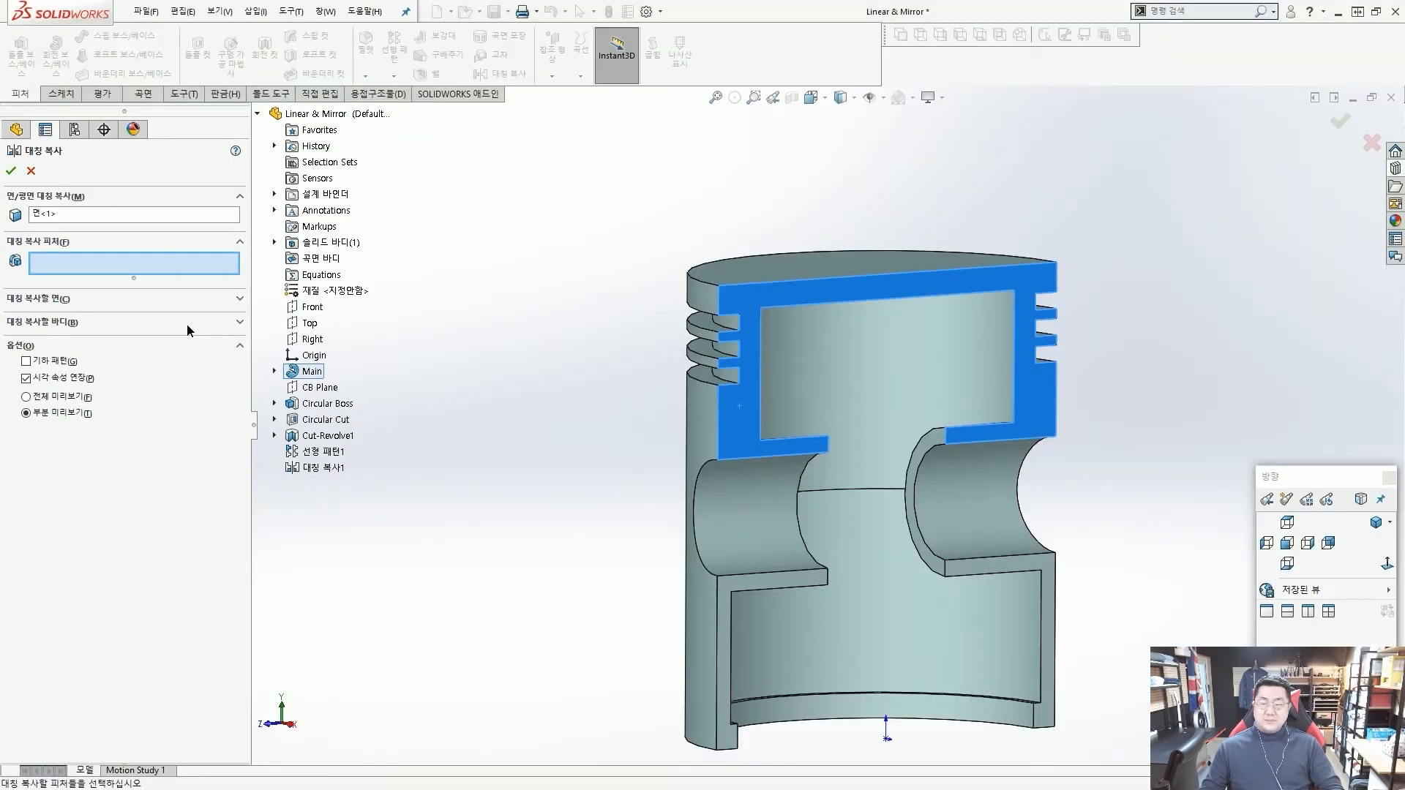
pyautogui.click(220, 325)
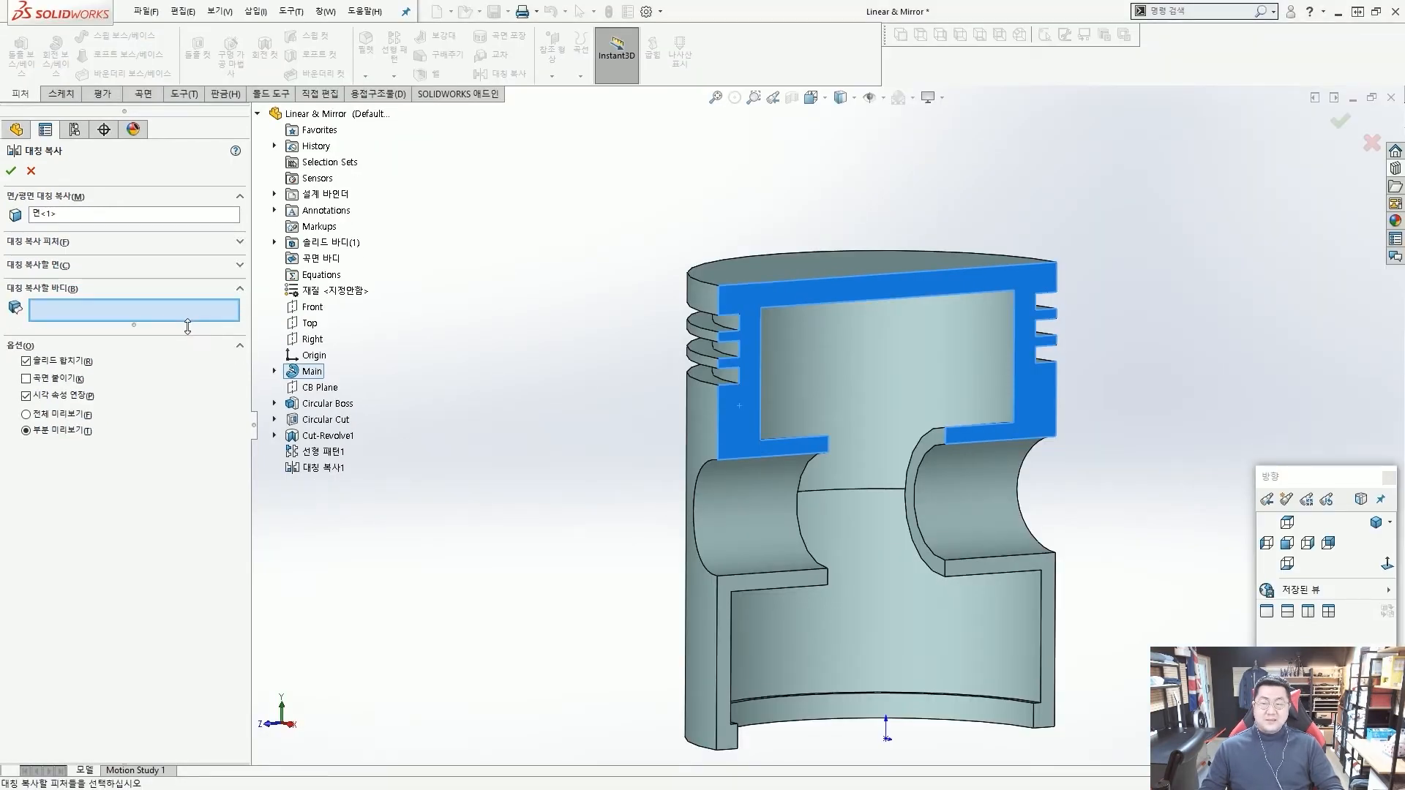
pyautogui.click(784, 339)
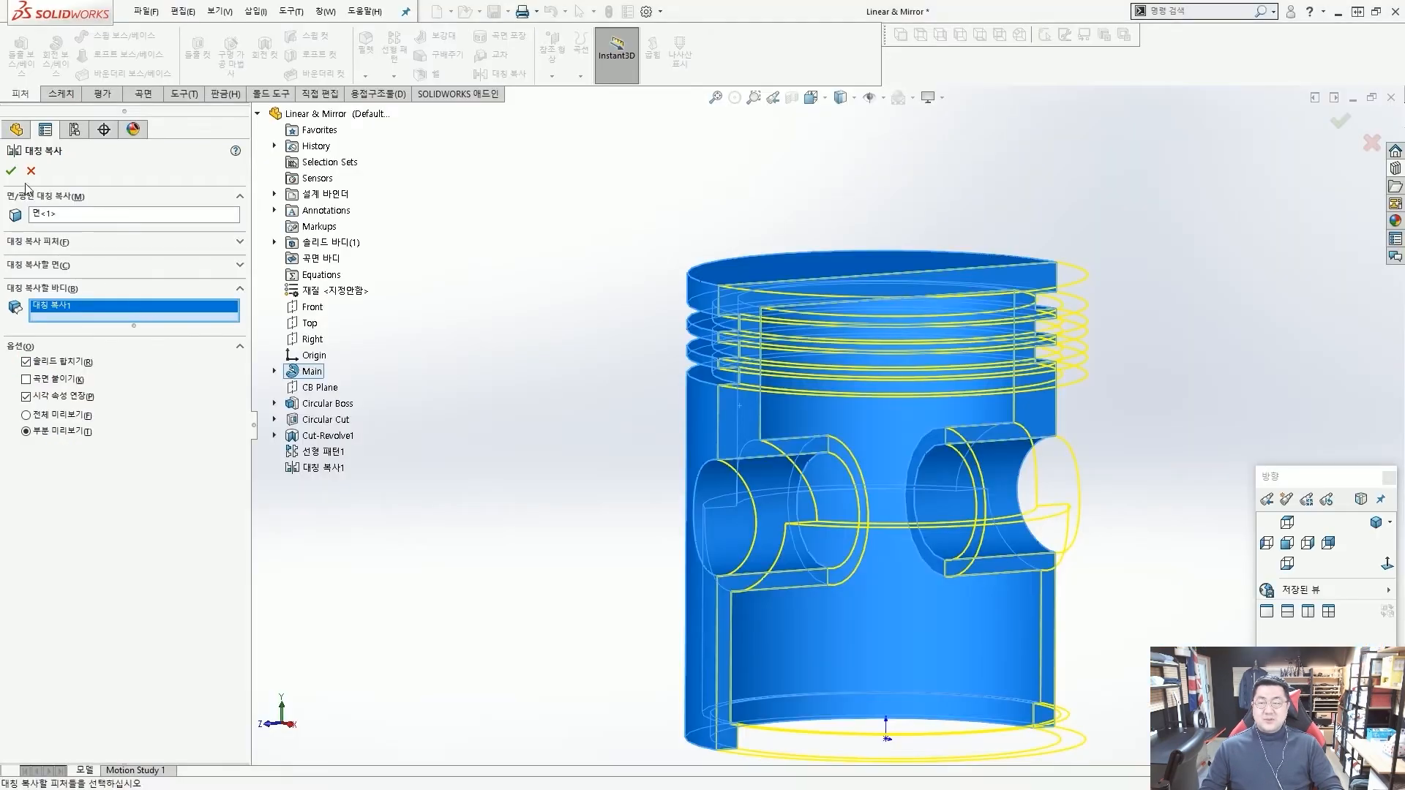
pyautogui.click(13, 56)
# Inspect the full piston, set it to the isometric view, then save and close the part.
pyautogui.scroll(3, 804, 413)
pyautogui.moveTo(809, 419); pyautogui.dragTo(839, 440, button='middle')
pyautogui.moveTo(1079, 282); pyautogui.dragTo(1038, 310, button='middle')
pyautogui.scroll(-3, 1020, 414)
pyautogui.scroll(2, 1021, 414)
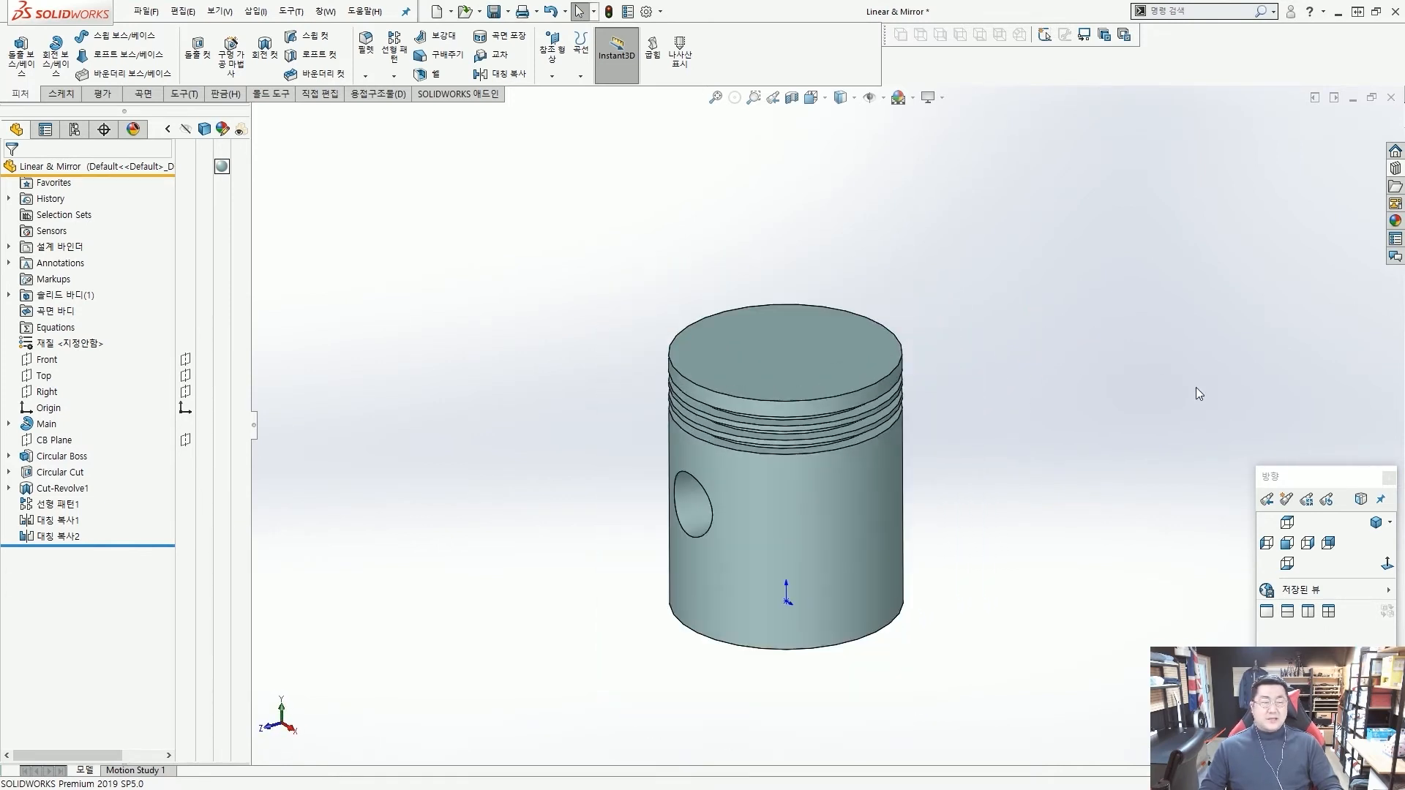
pyautogui.click(1377, 524)
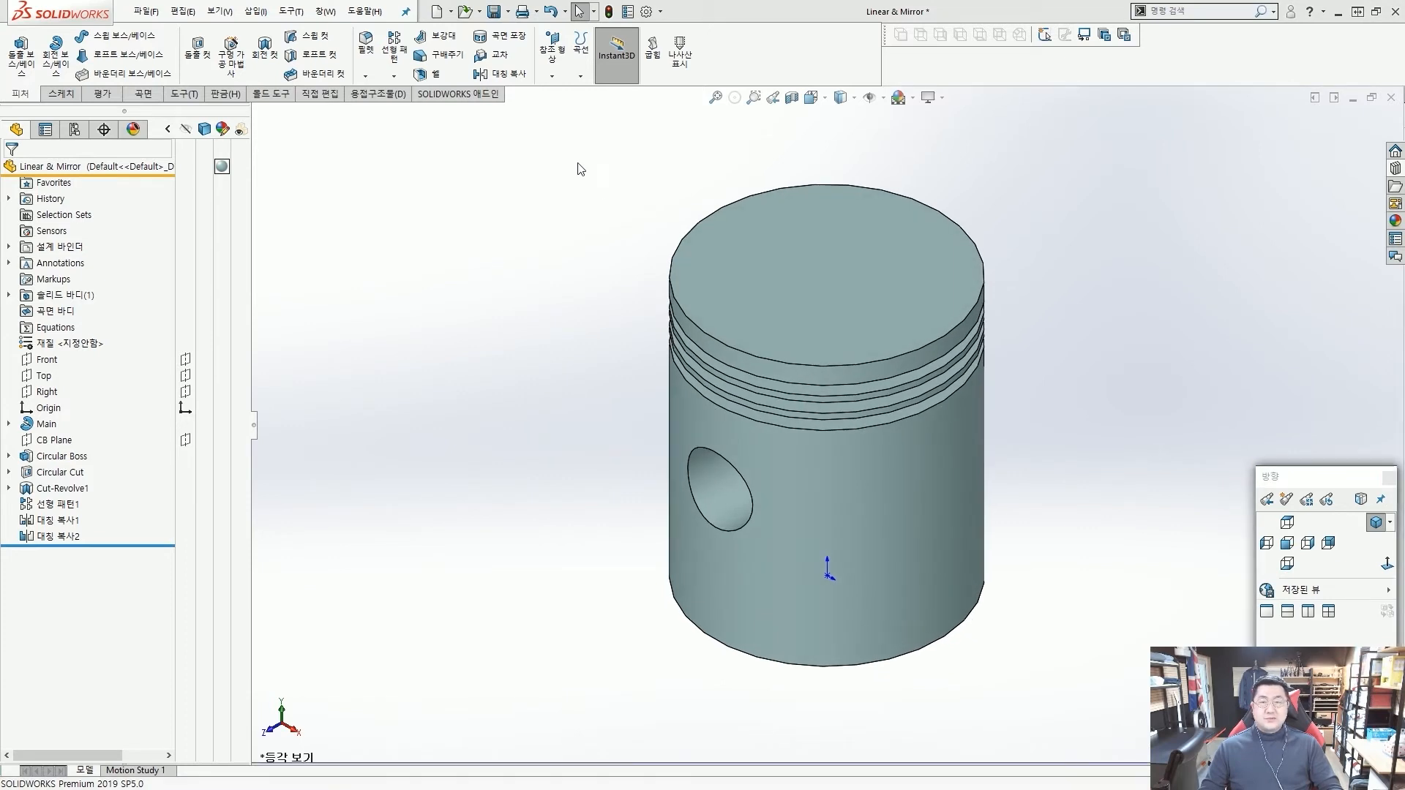
pyautogui.click(496, 12)
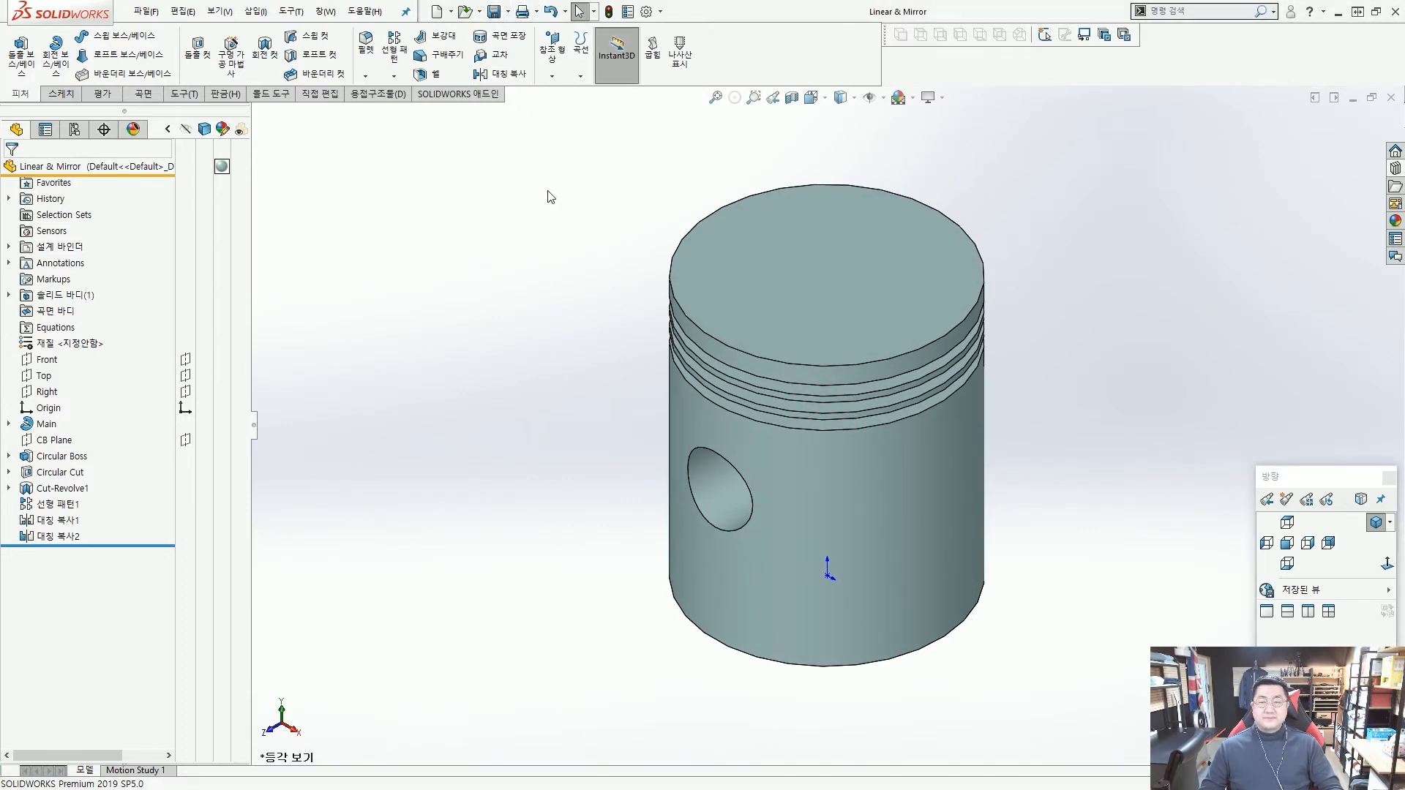
pyautogui.click(1391, 97)
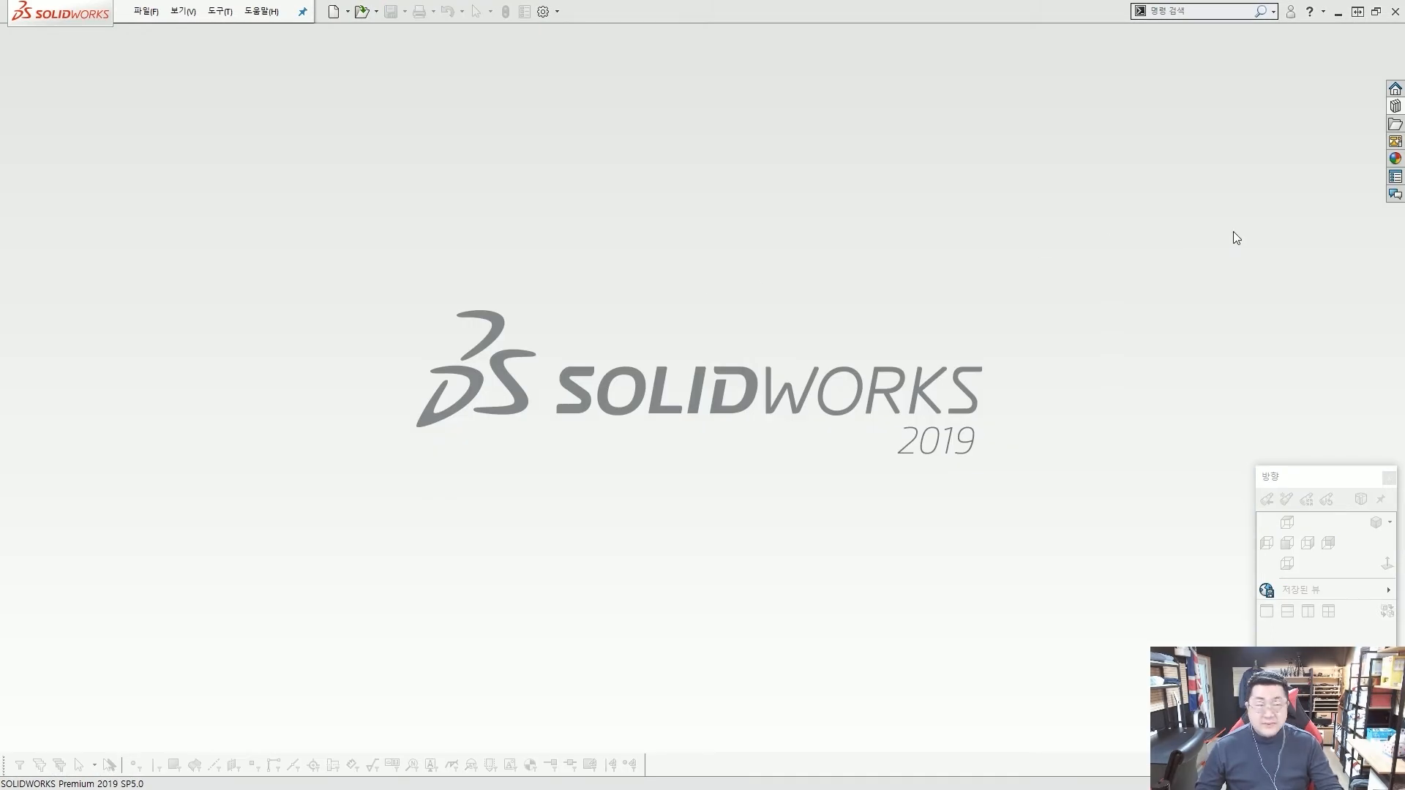
# Open the Single Die part from the Lesson05 Exercises in the design library and decline feature recognition without being asked again.
pyautogui.click(1395, 107)
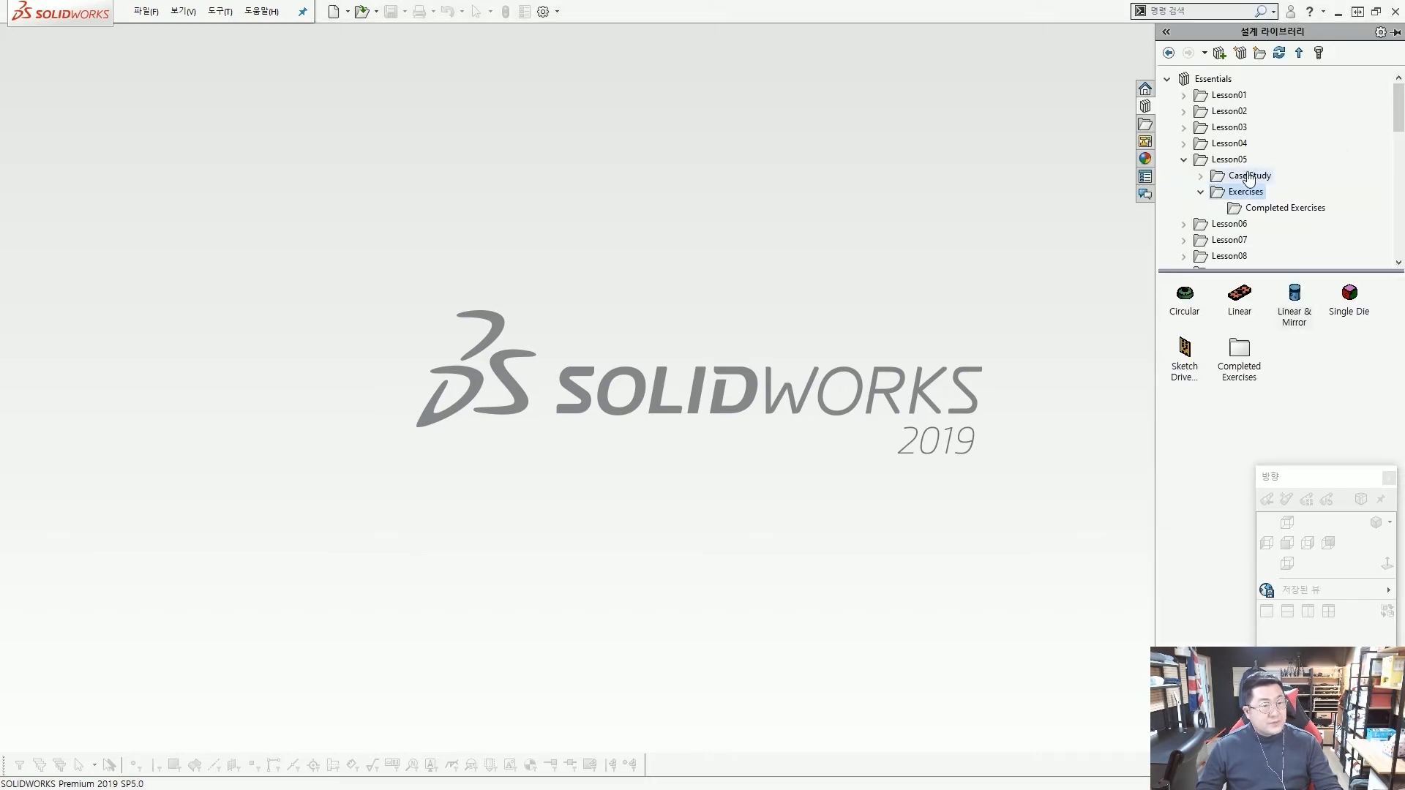
pyautogui.click(1349, 296)
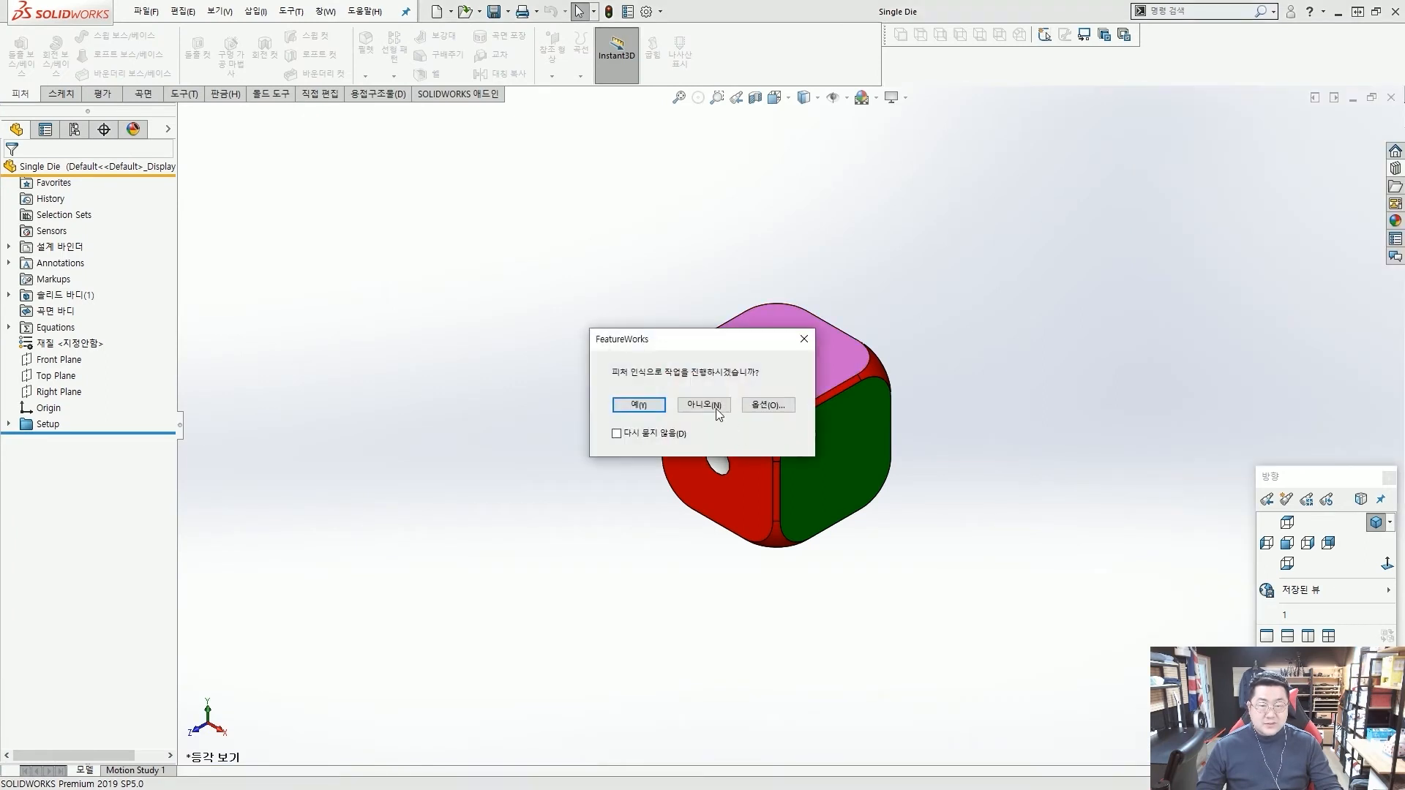
pyautogui.moveTo(735, 341); pyautogui.dragTo(701, 190)
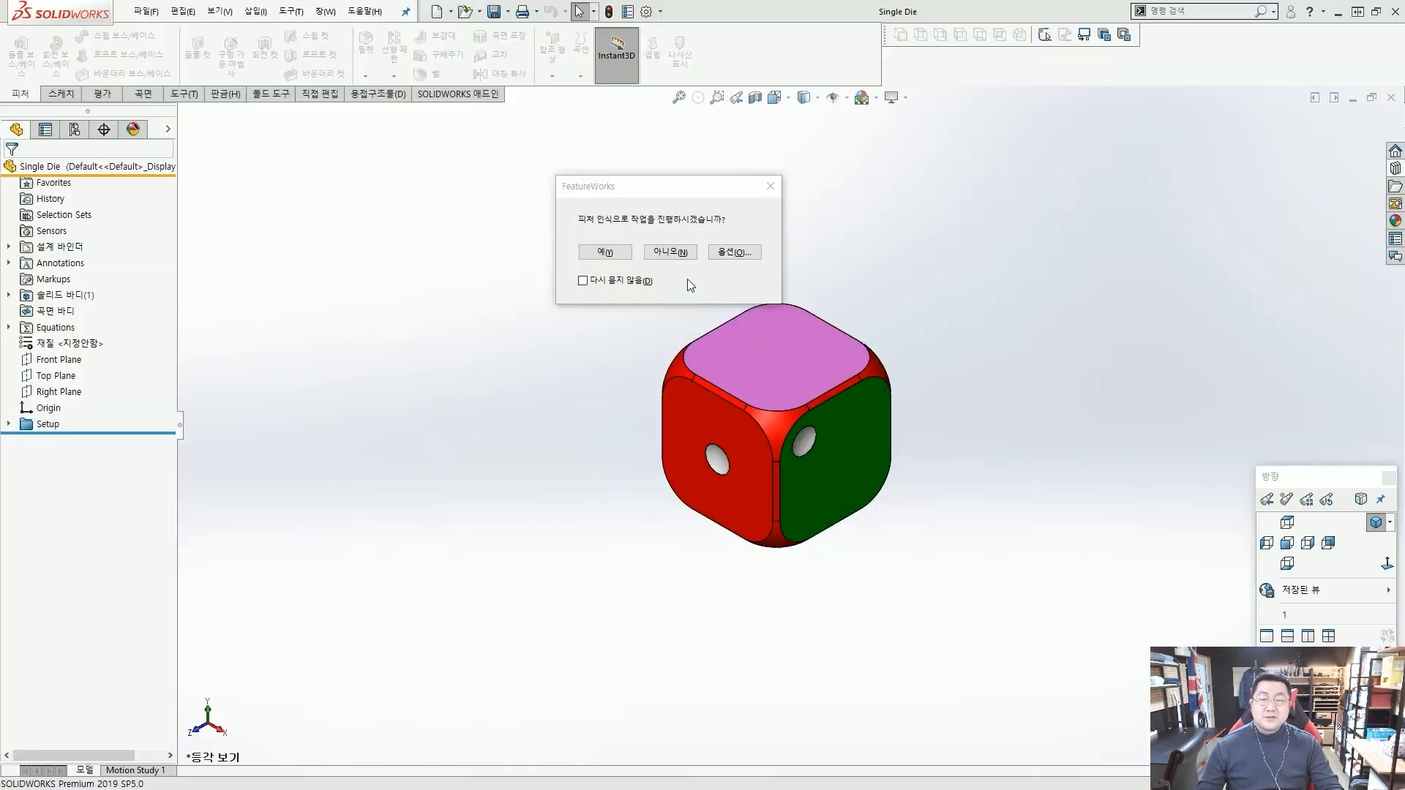
pyautogui.click(625, 281)
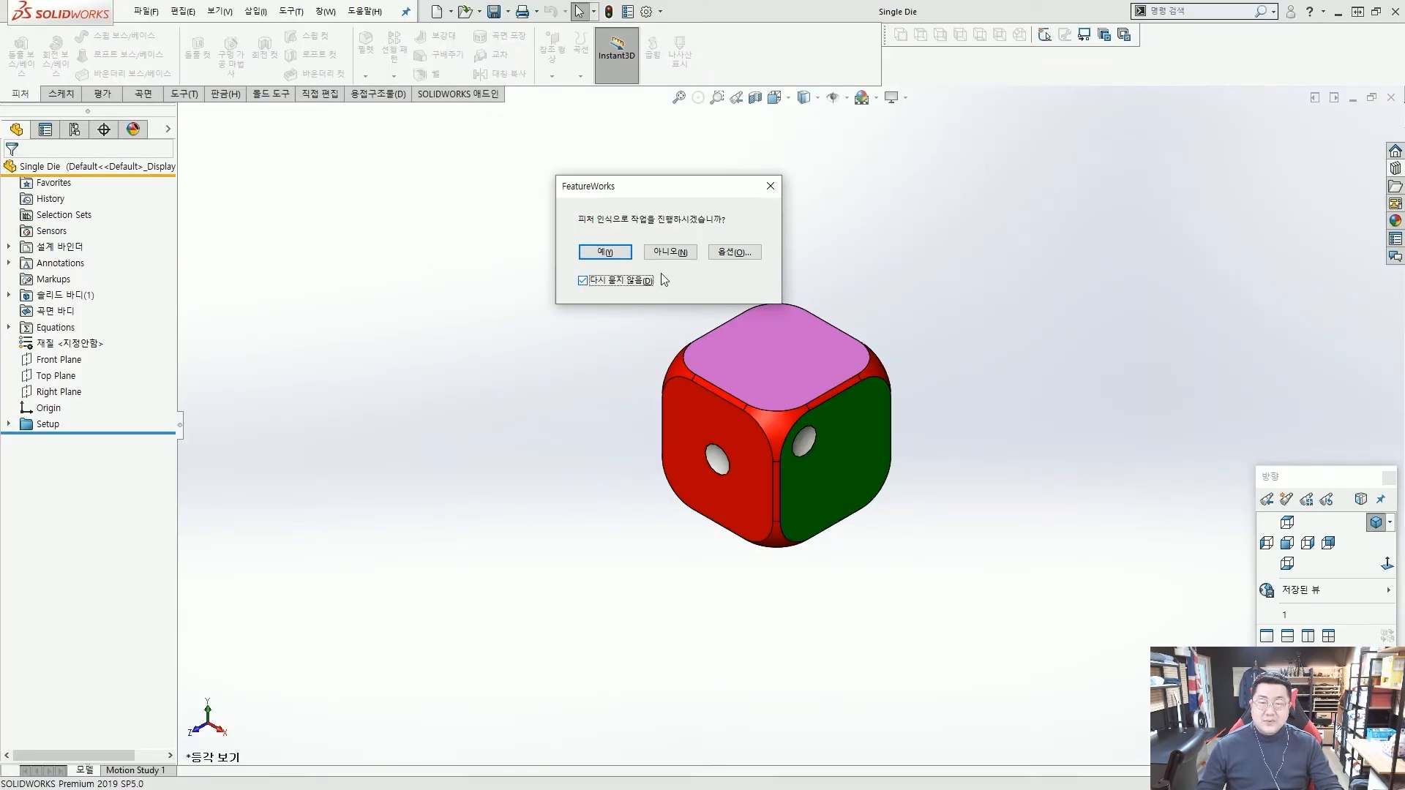
pyautogui.click(687, 252)
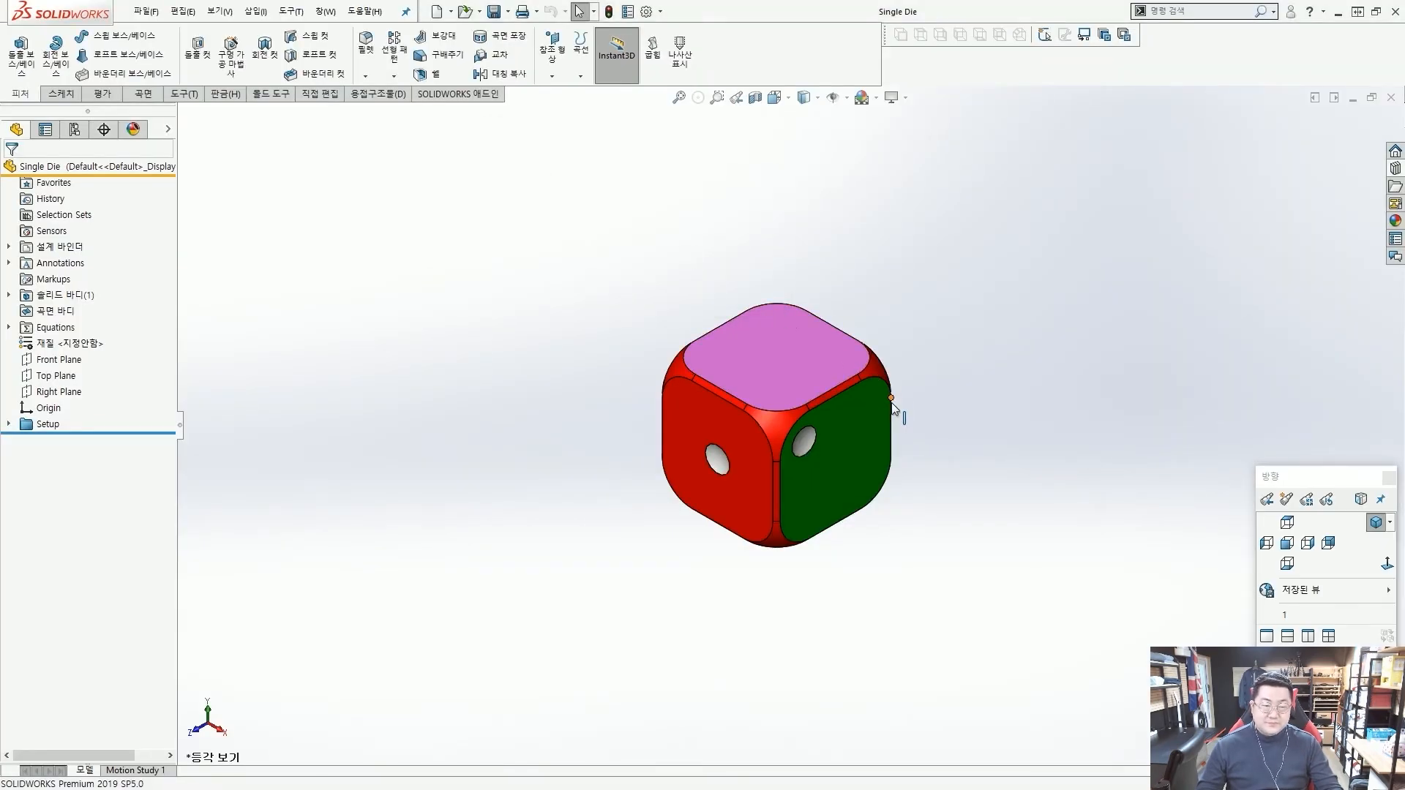
# Examine the die's coloured faces and existing dots, and review the features inside the Setup folder.
pyautogui.scroll(1, 854, 403)
pyautogui.scroll(-3, 756, 397)
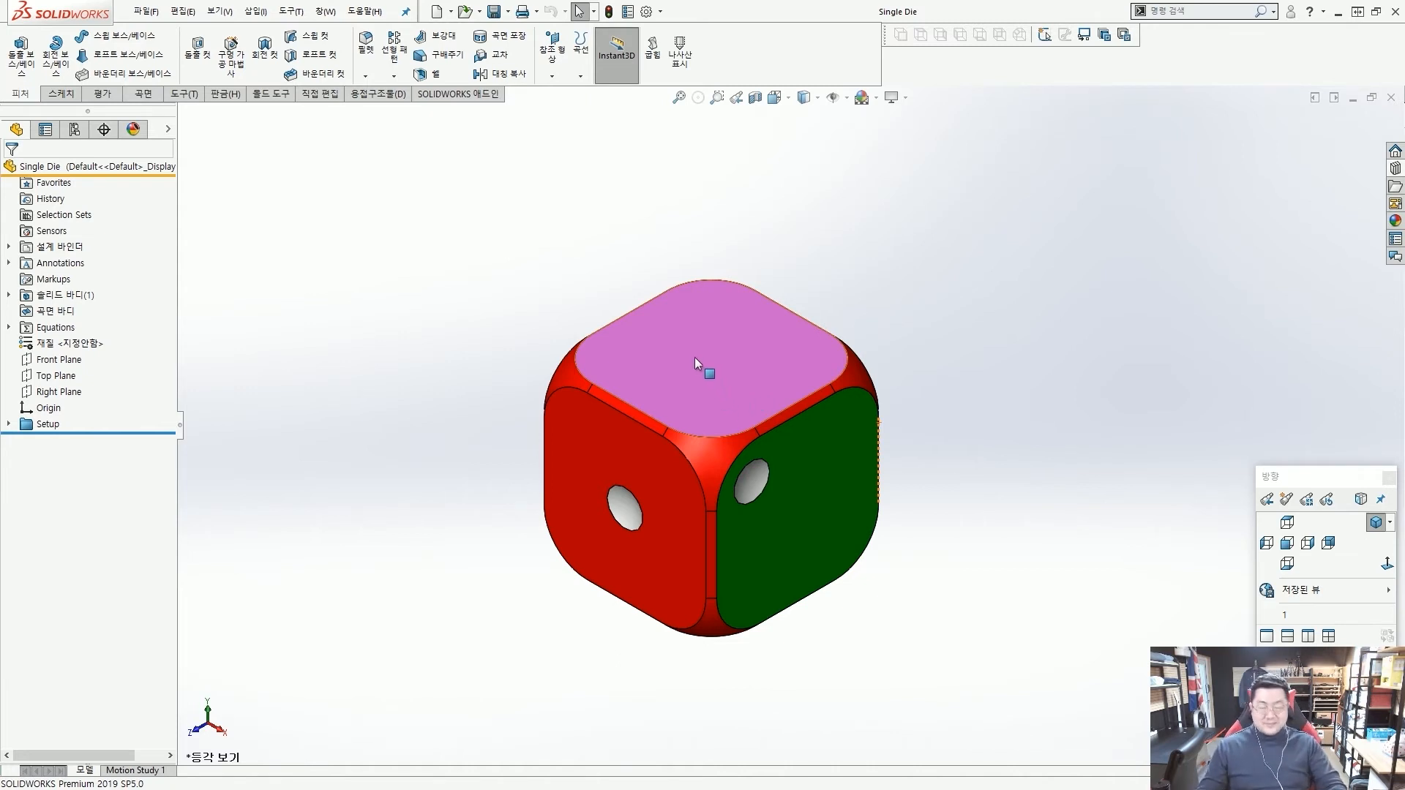
pyautogui.scroll(3, 664, 366)
pyautogui.scroll(-3, 724, 395)
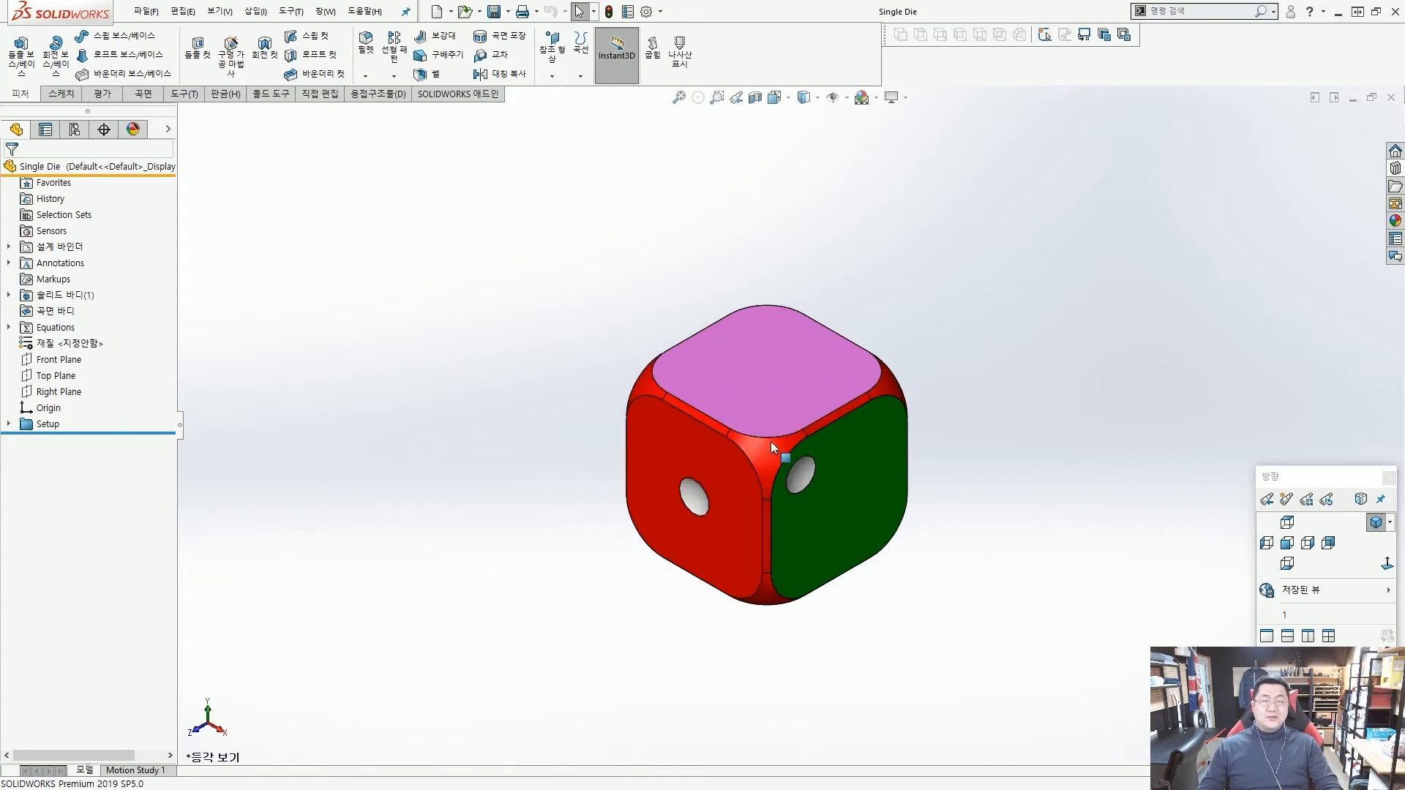
pyautogui.scroll(2, 812, 445)
pyautogui.scroll(-4, 813, 445)
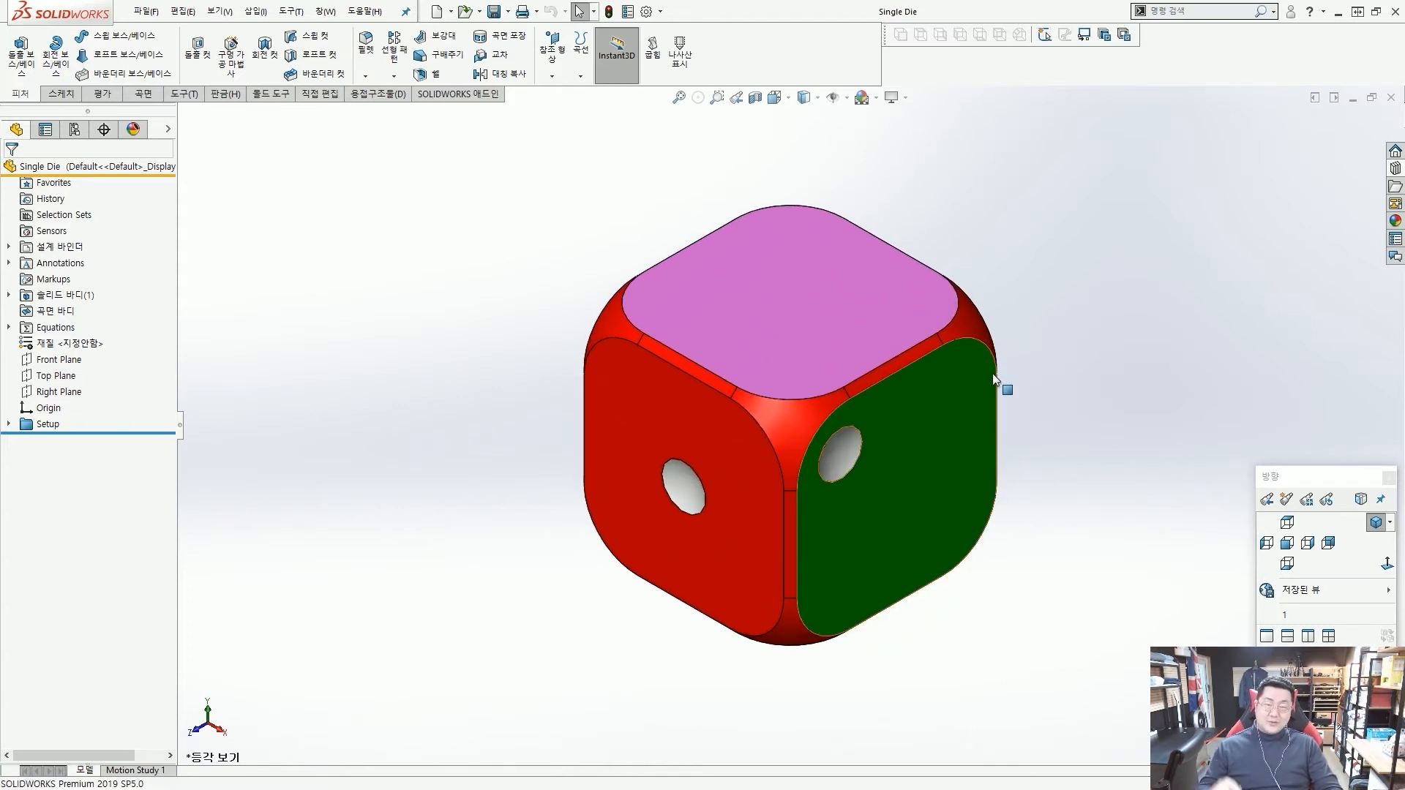
pyautogui.scroll(3, 992, 376)
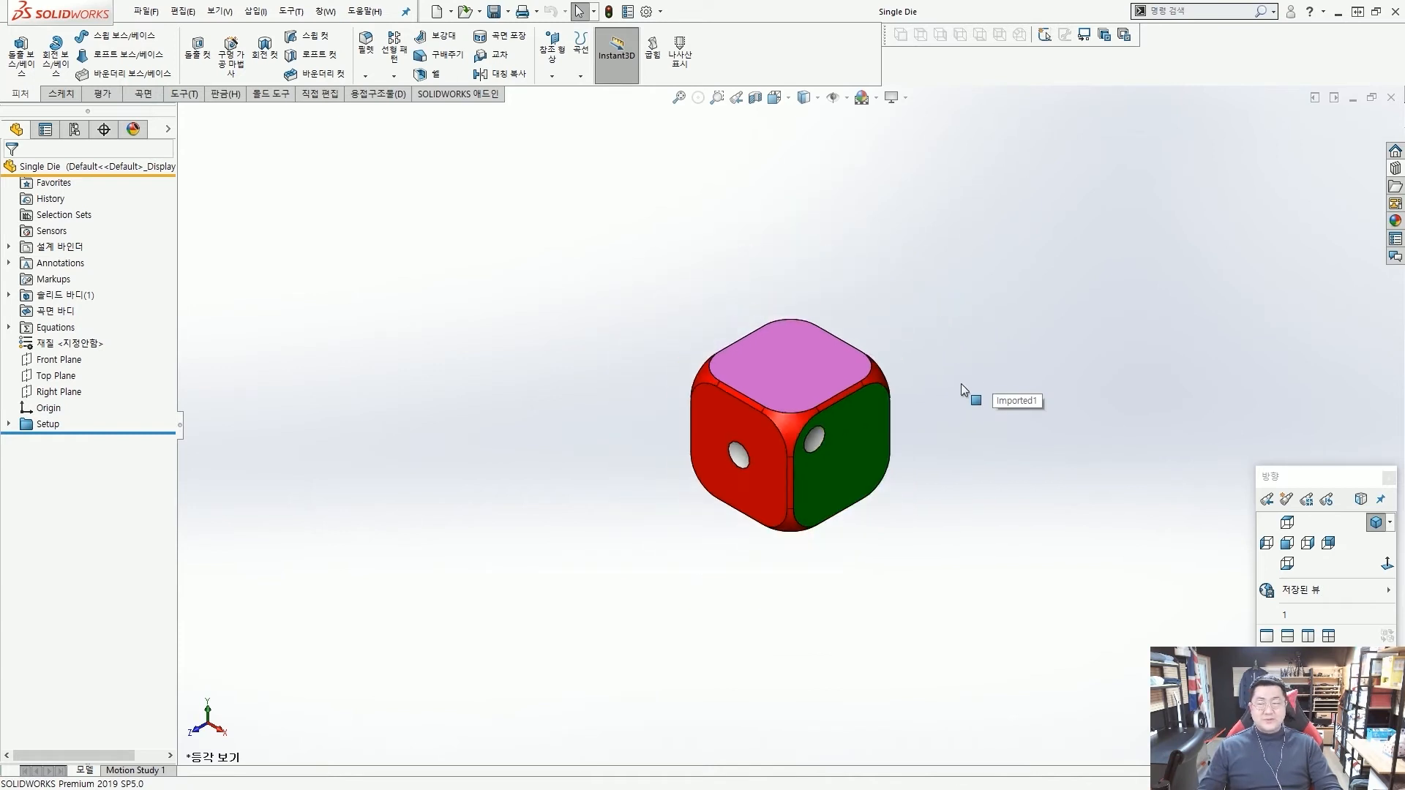
pyautogui.scroll(-2, 966, 391)
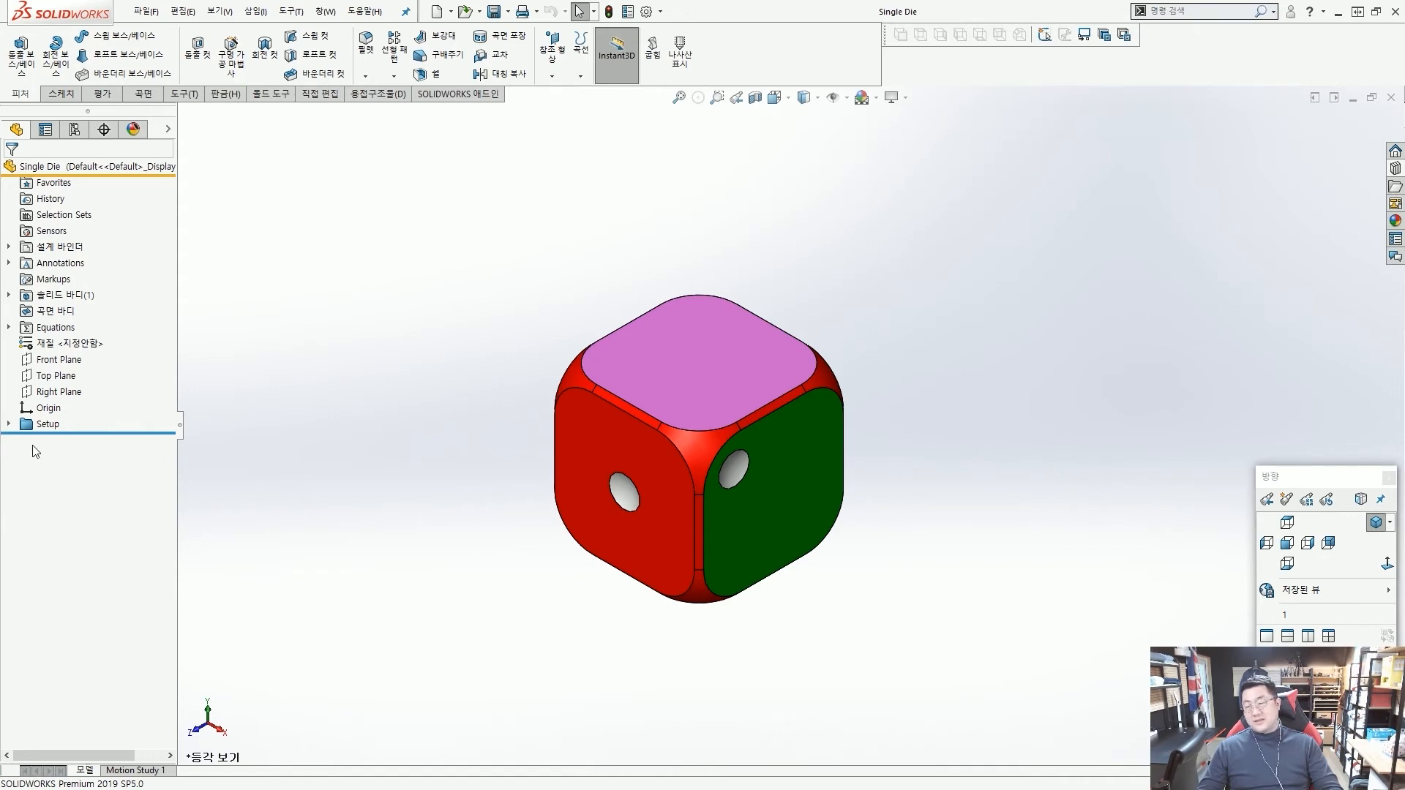
pyautogui.click(8, 425)
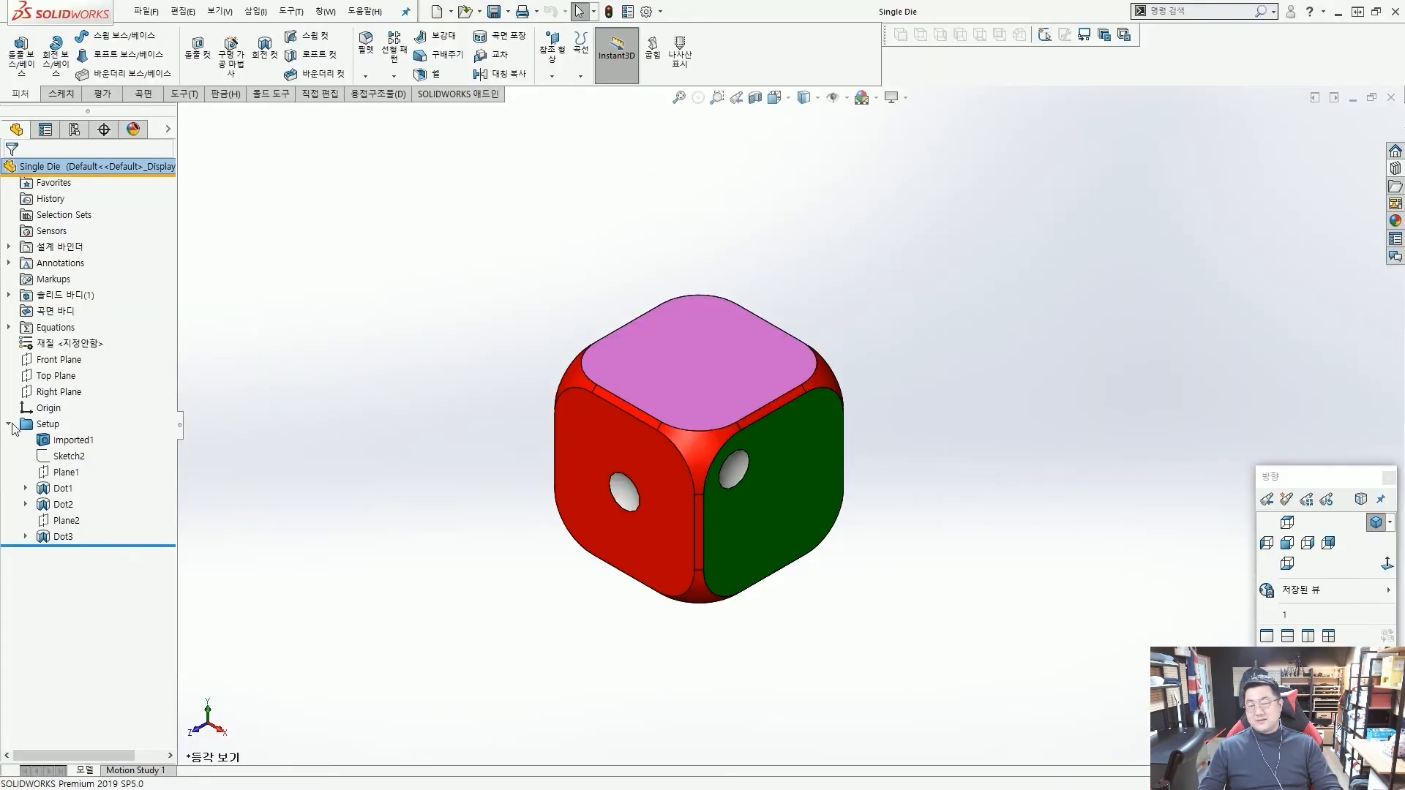
pyautogui.click(8, 426)
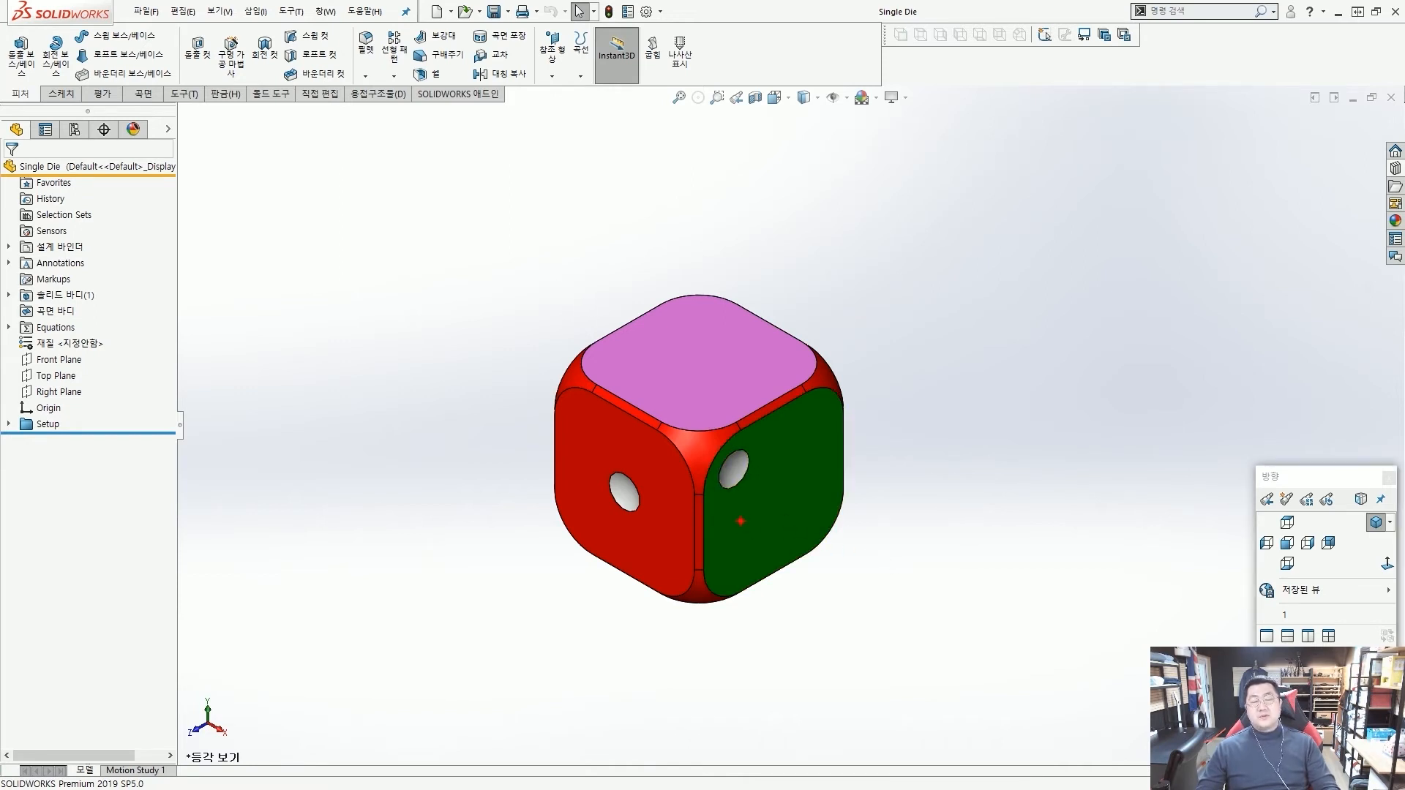
pyautogui.moveTo(689, 264); pyautogui.dragTo(724, 566)
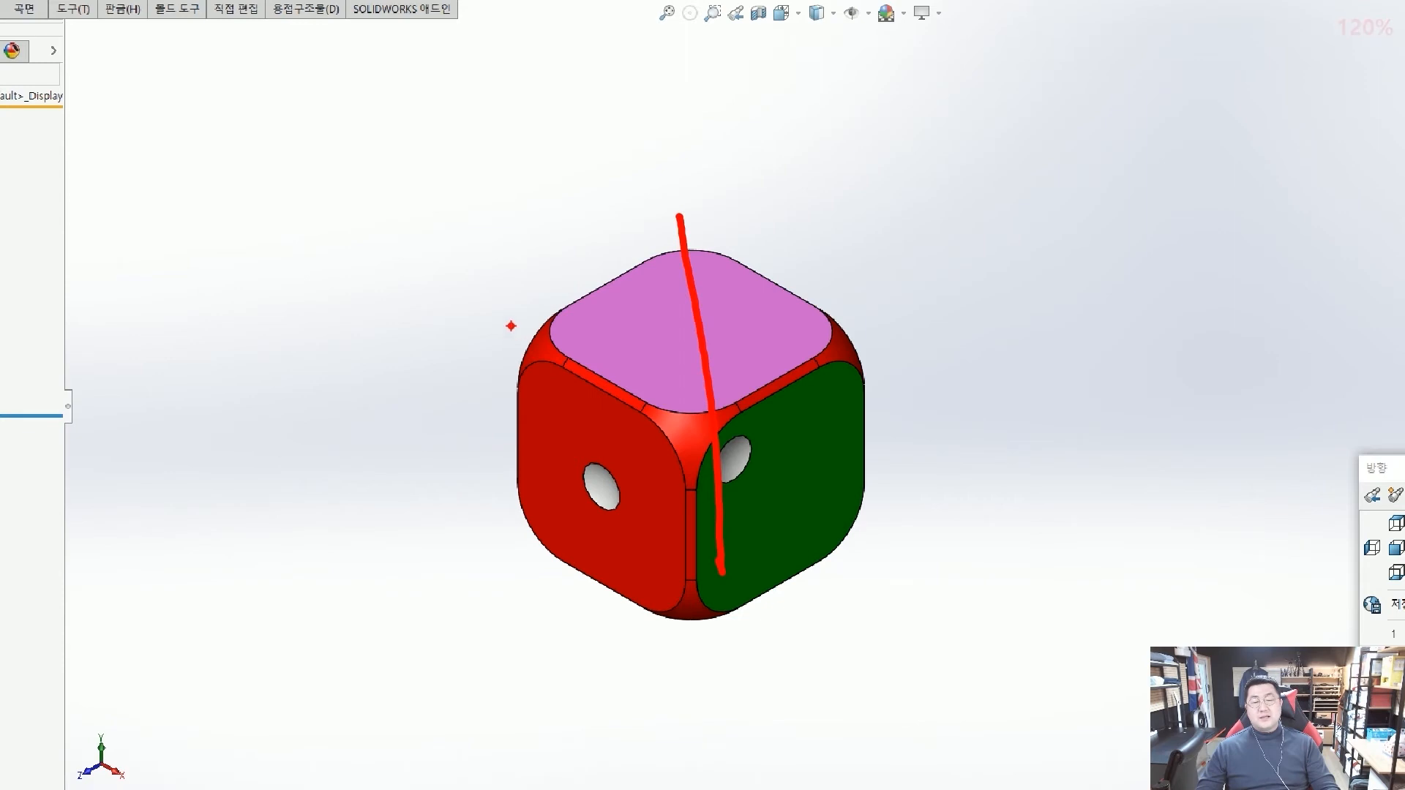
pyautogui.moveTo(511, 326); pyautogui.dragTo(911, 460)
pyautogui.moveTo(551, 582); pyautogui.dragTo(944, 299)
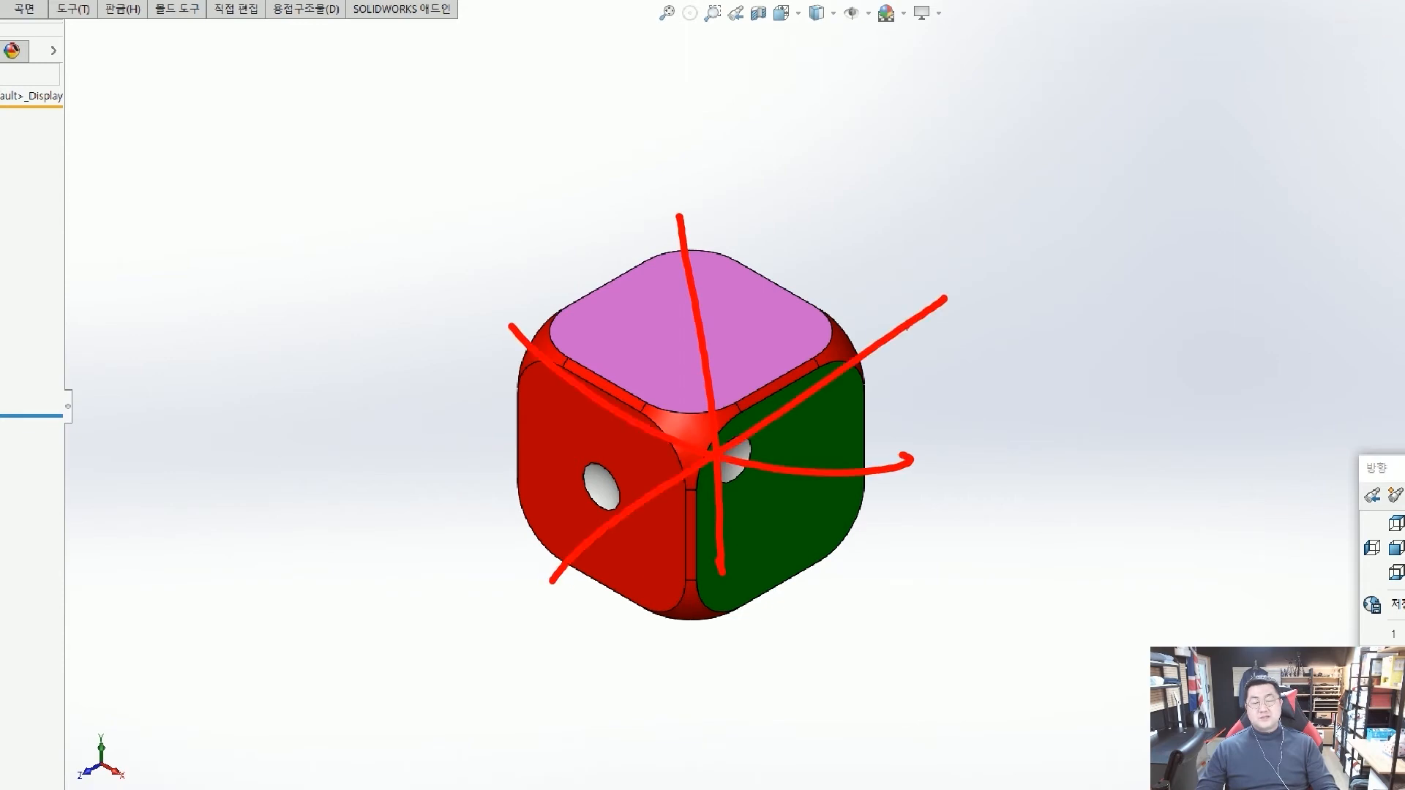
pyautogui.press('Escape')
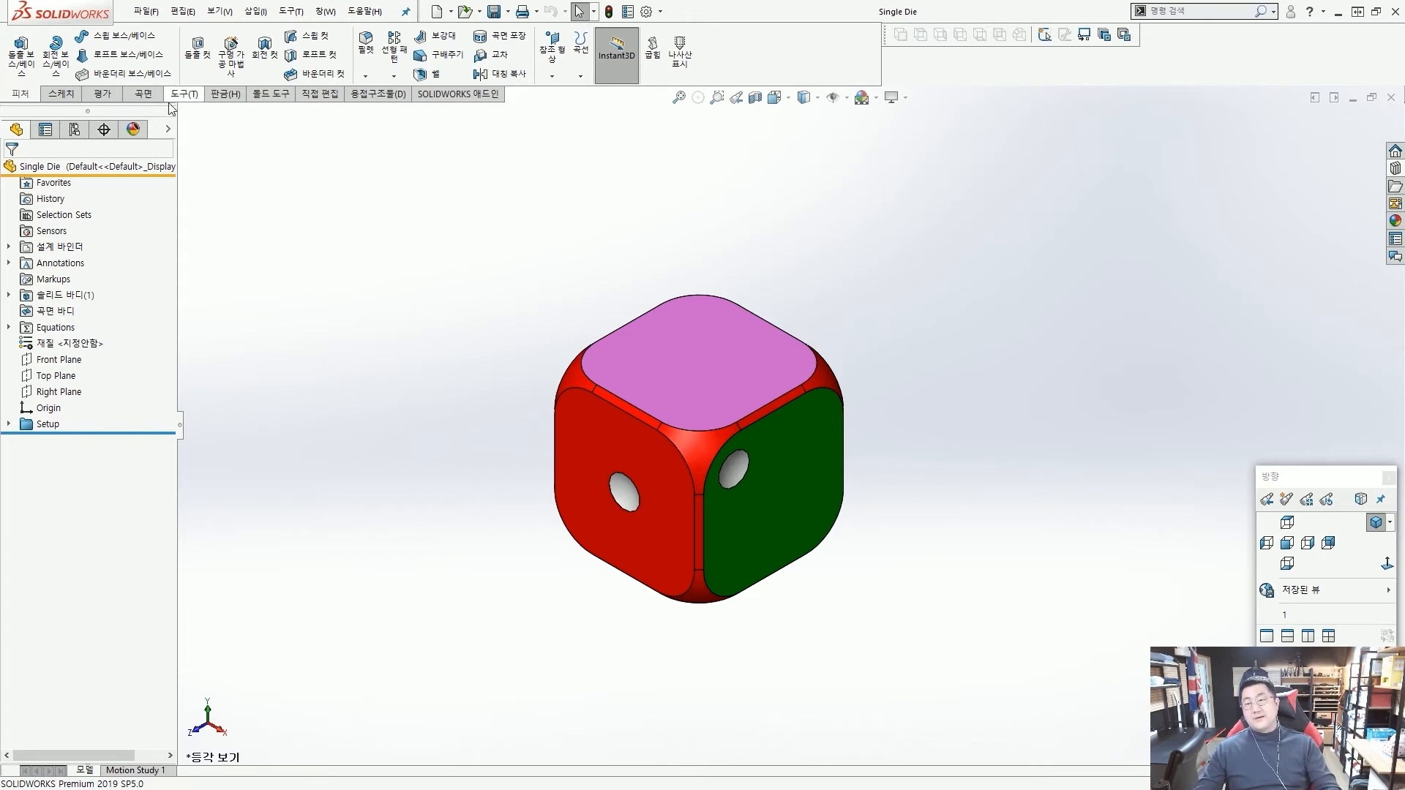
# Show the Front, Top and Right reference planes through the die.
pyautogui.click(169, 130)
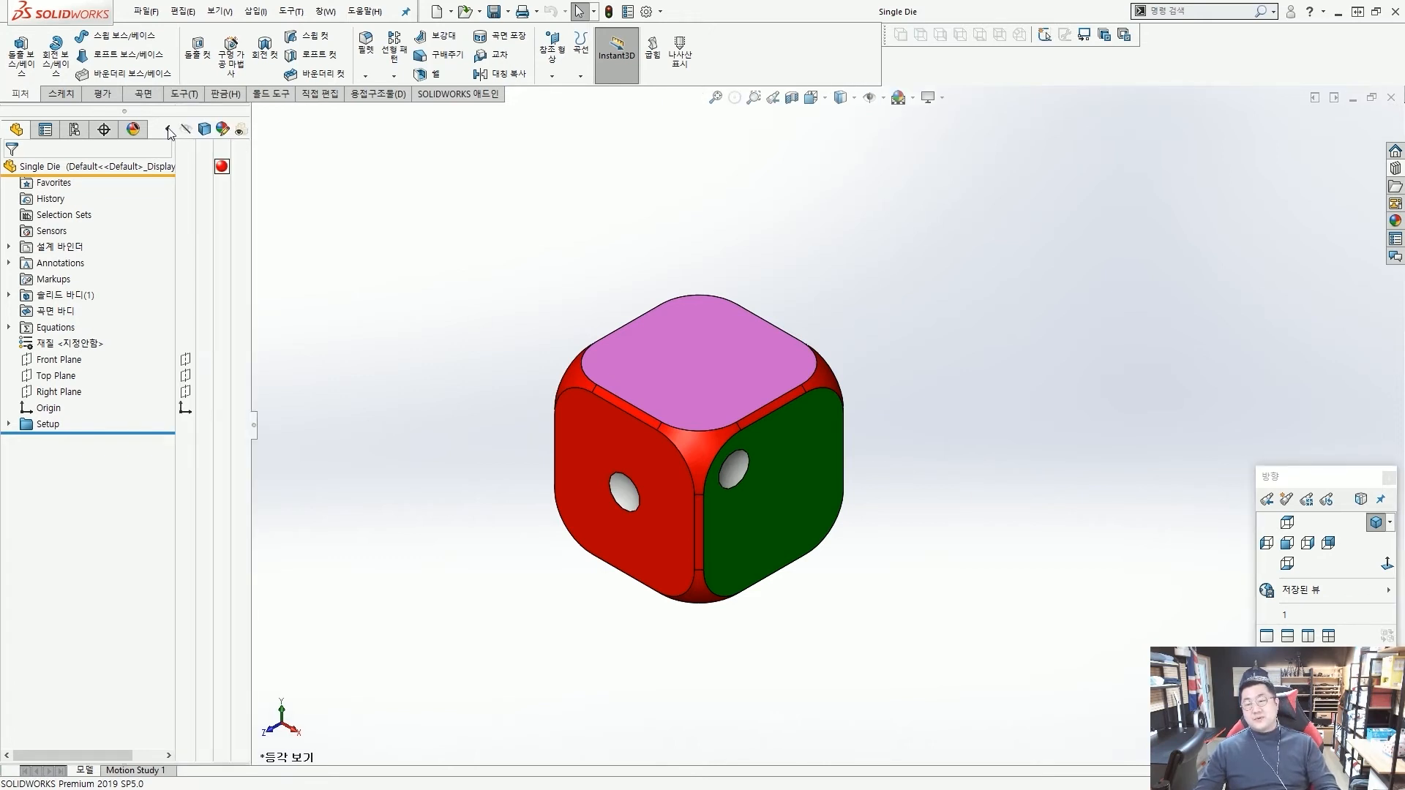
pyautogui.click(186, 363)
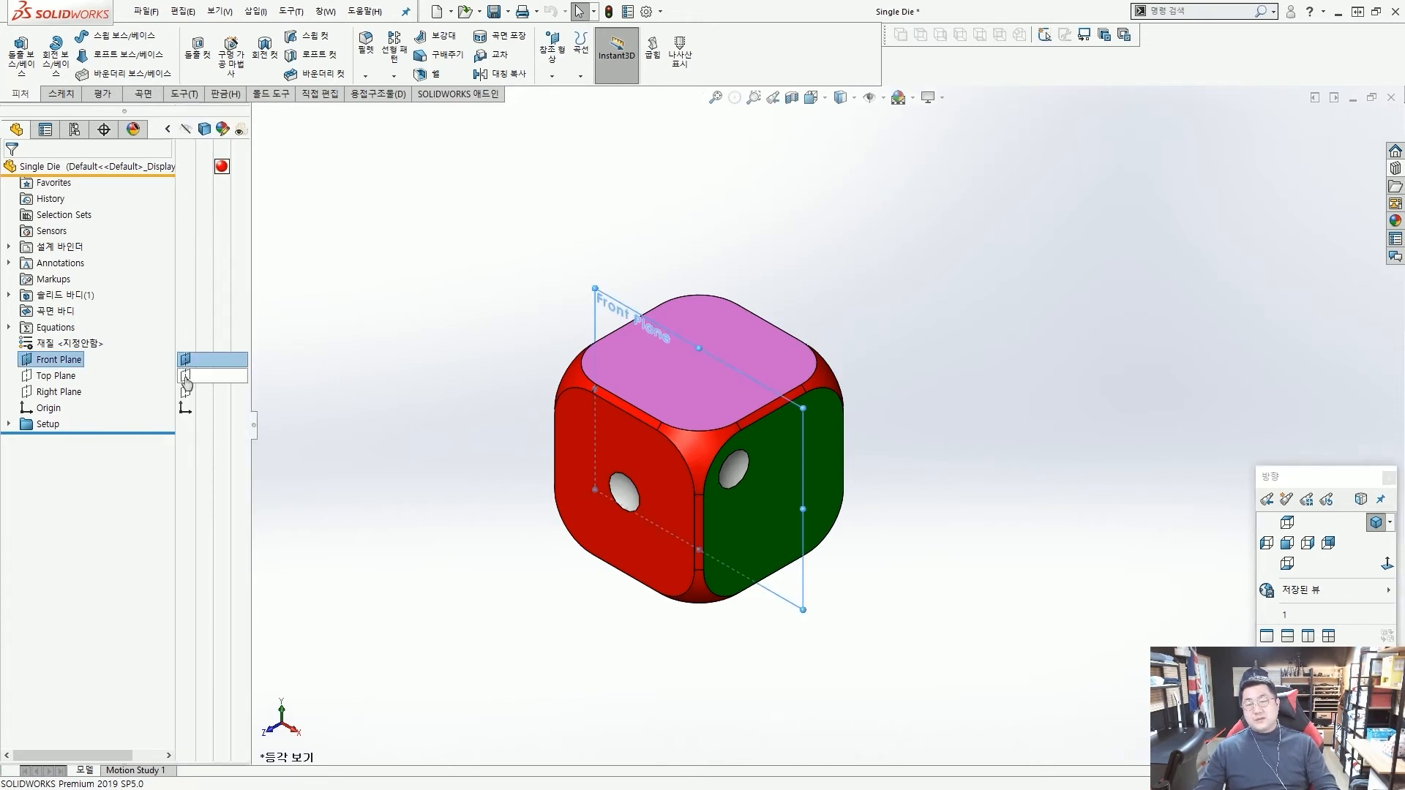
pyautogui.click(187, 376)
pyautogui.click(210, 392)
pyautogui.click(481, 267)
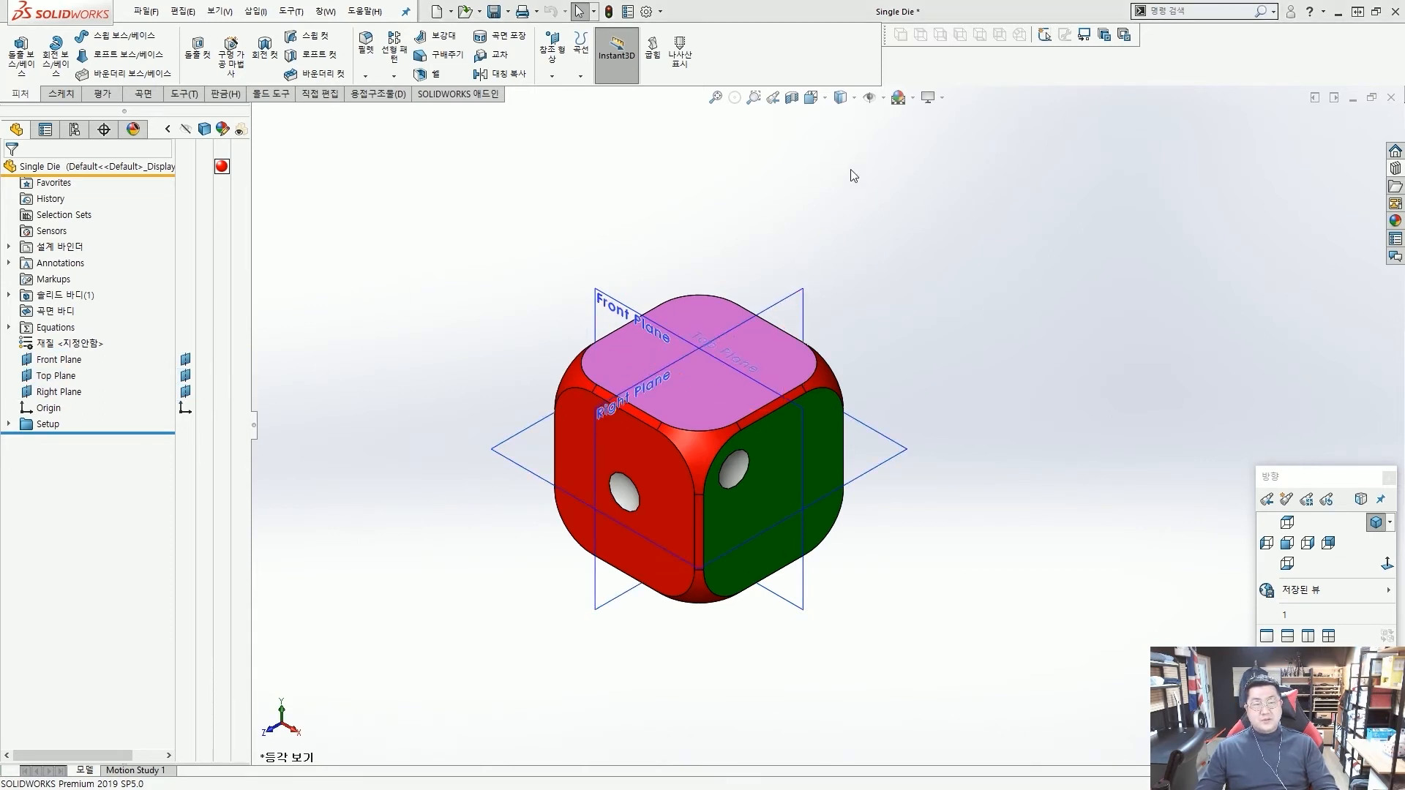
pyautogui.click(884, 98)
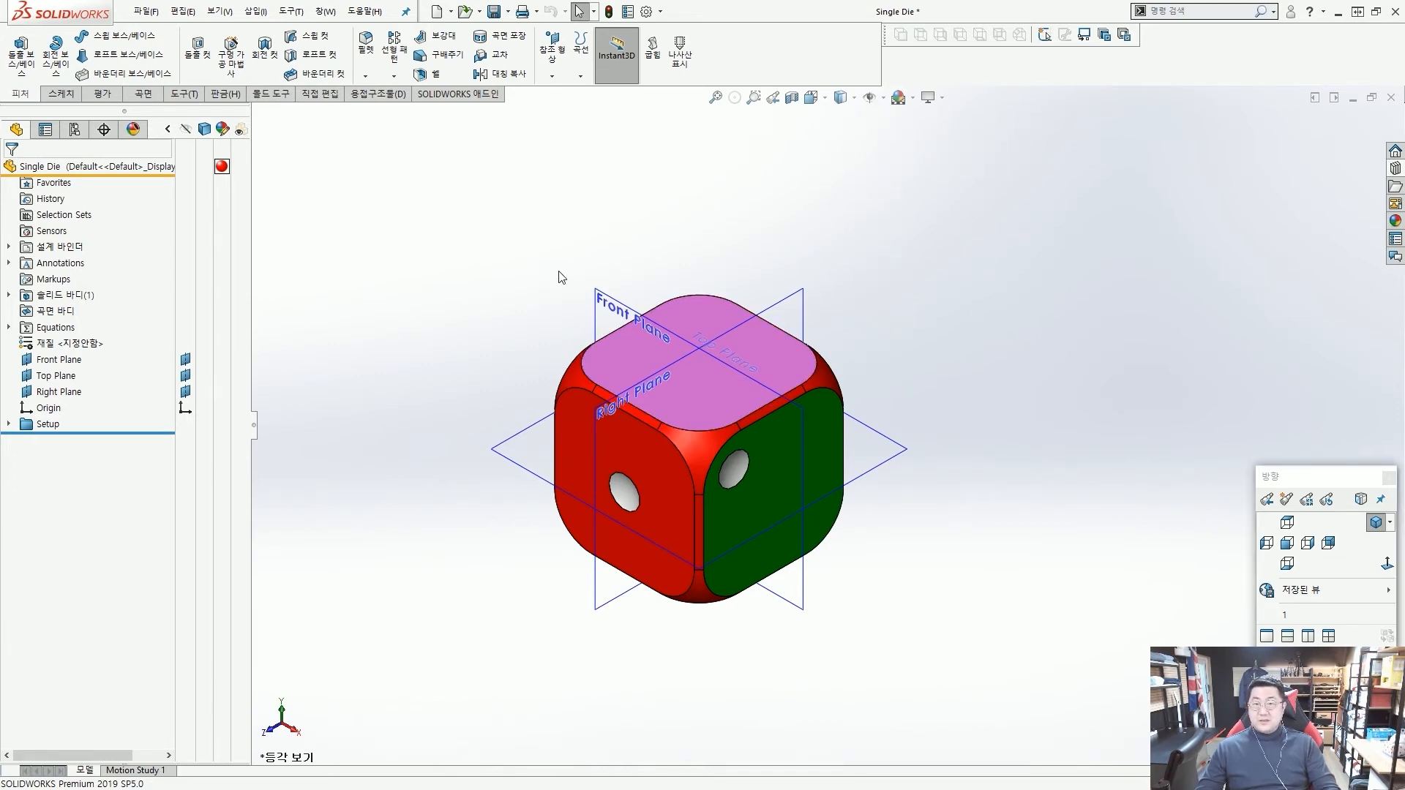
# Create a reference axis at the intersection of the Front Plane and the Right Plane.
pyautogui.click(552, 76)
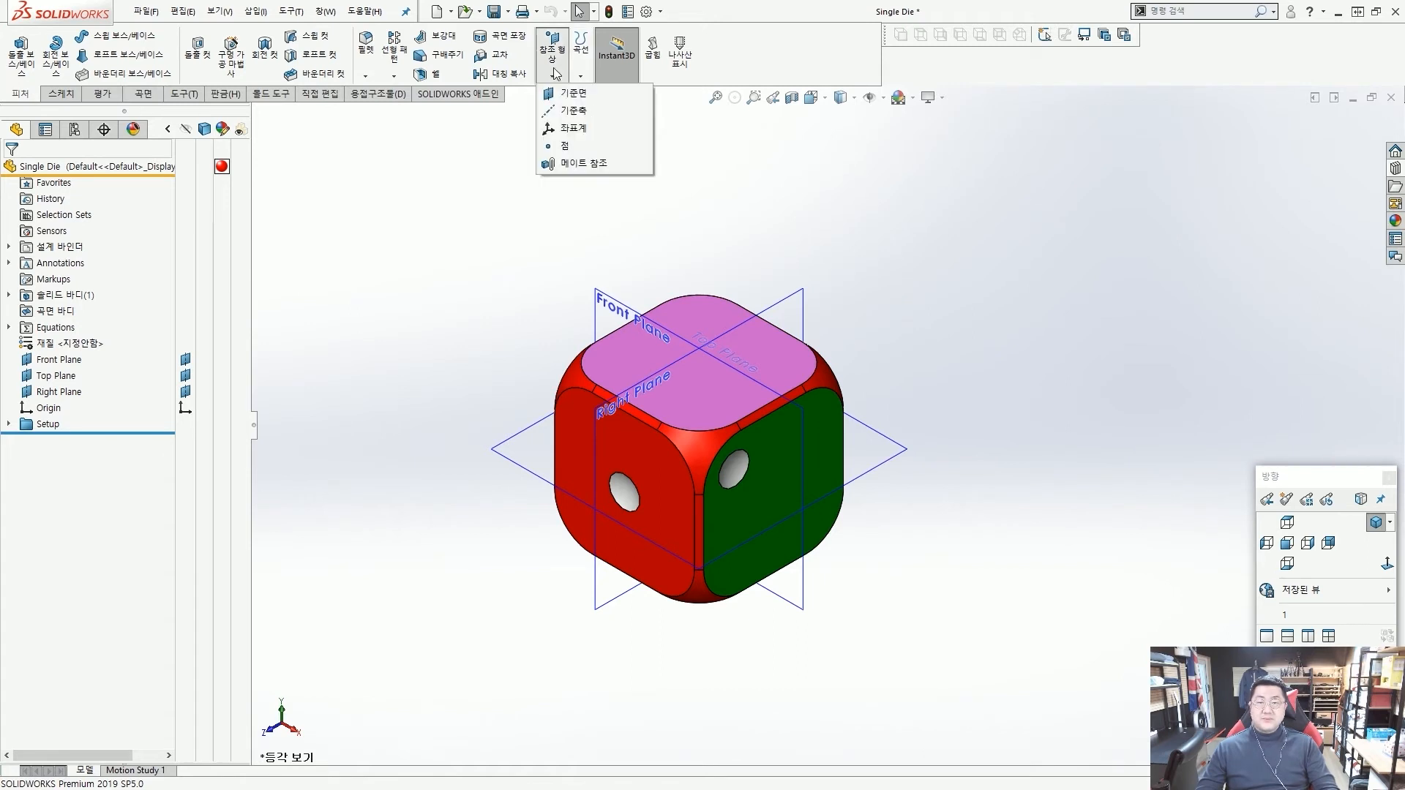
pyautogui.click(561, 112)
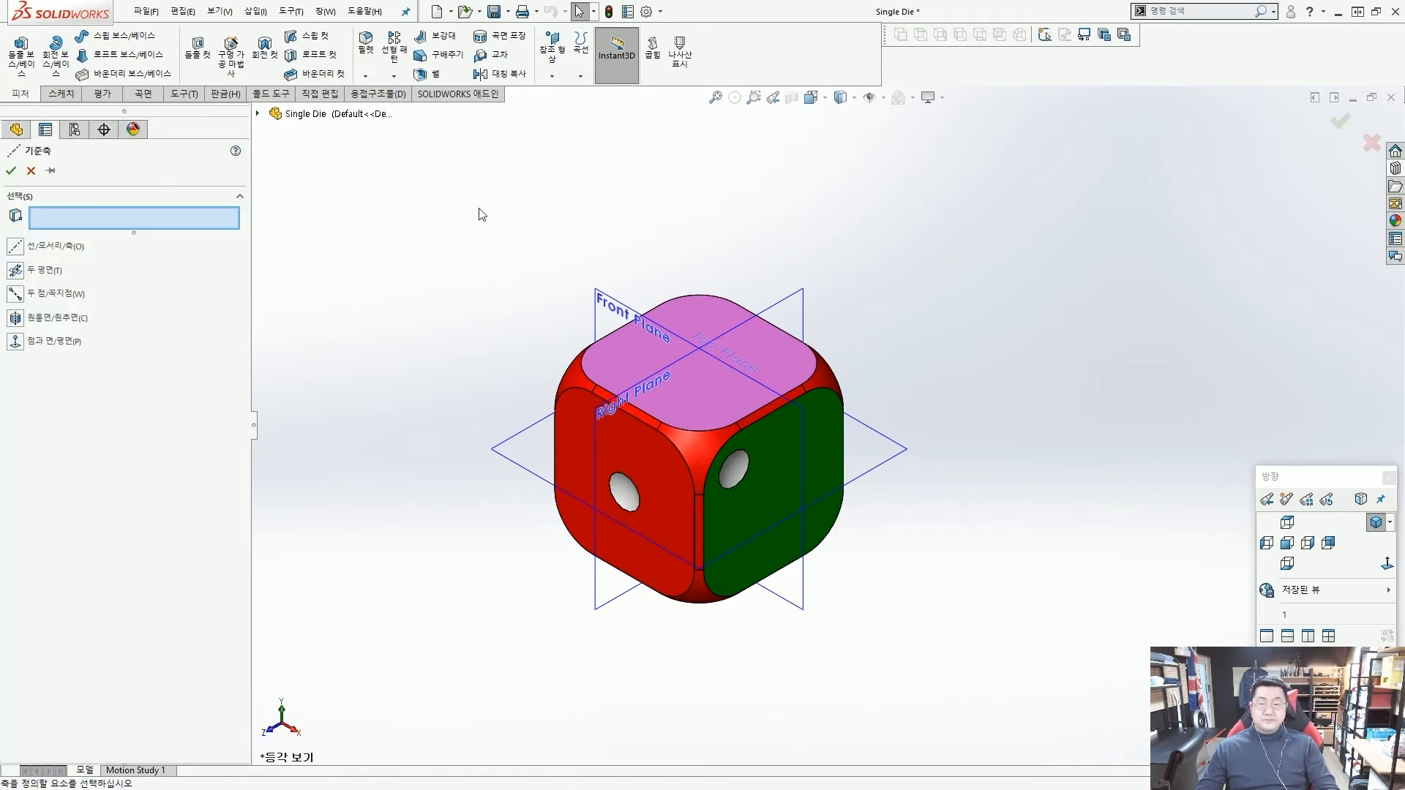
pyautogui.click(600, 287)
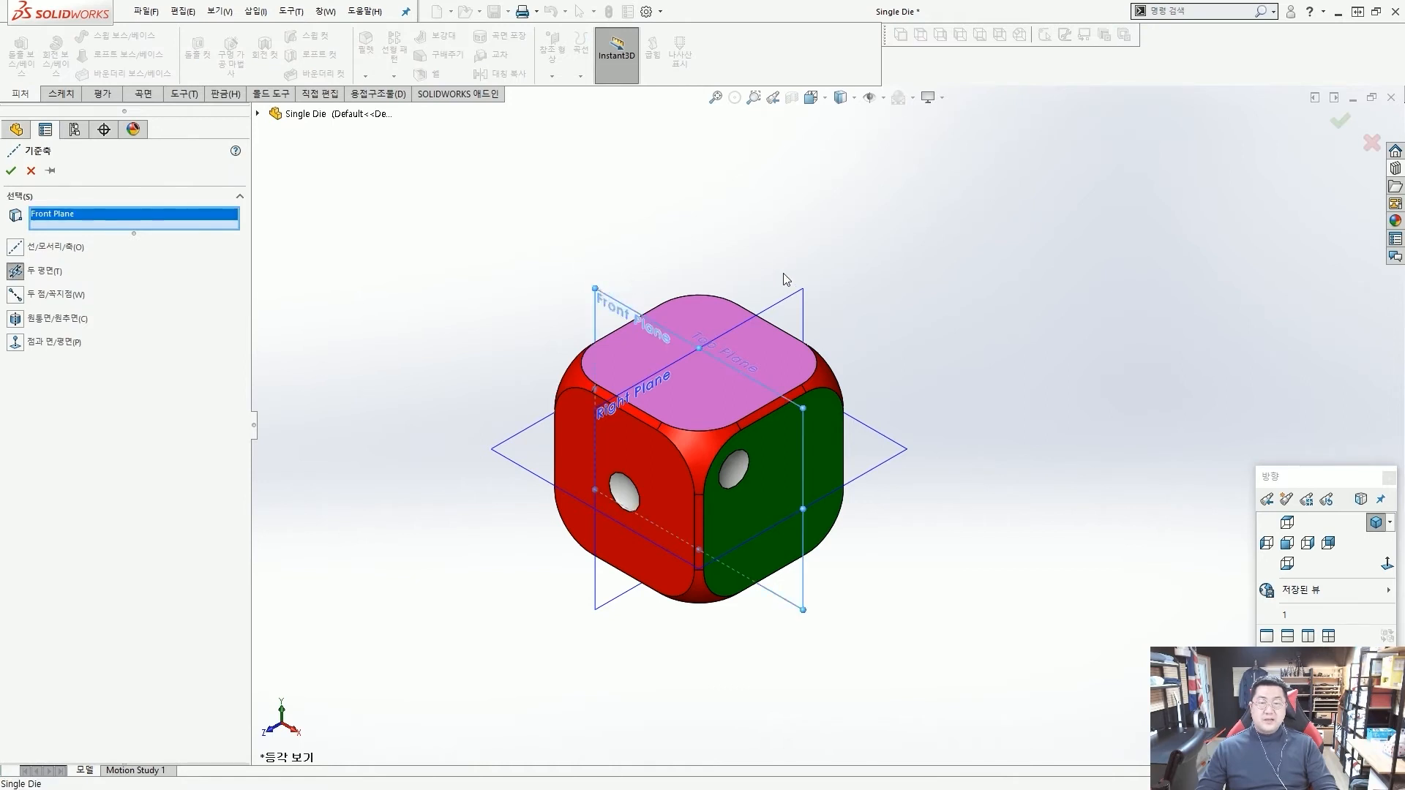
pyautogui.click(789, 296)
pyautogui.rightClick(792, 294)
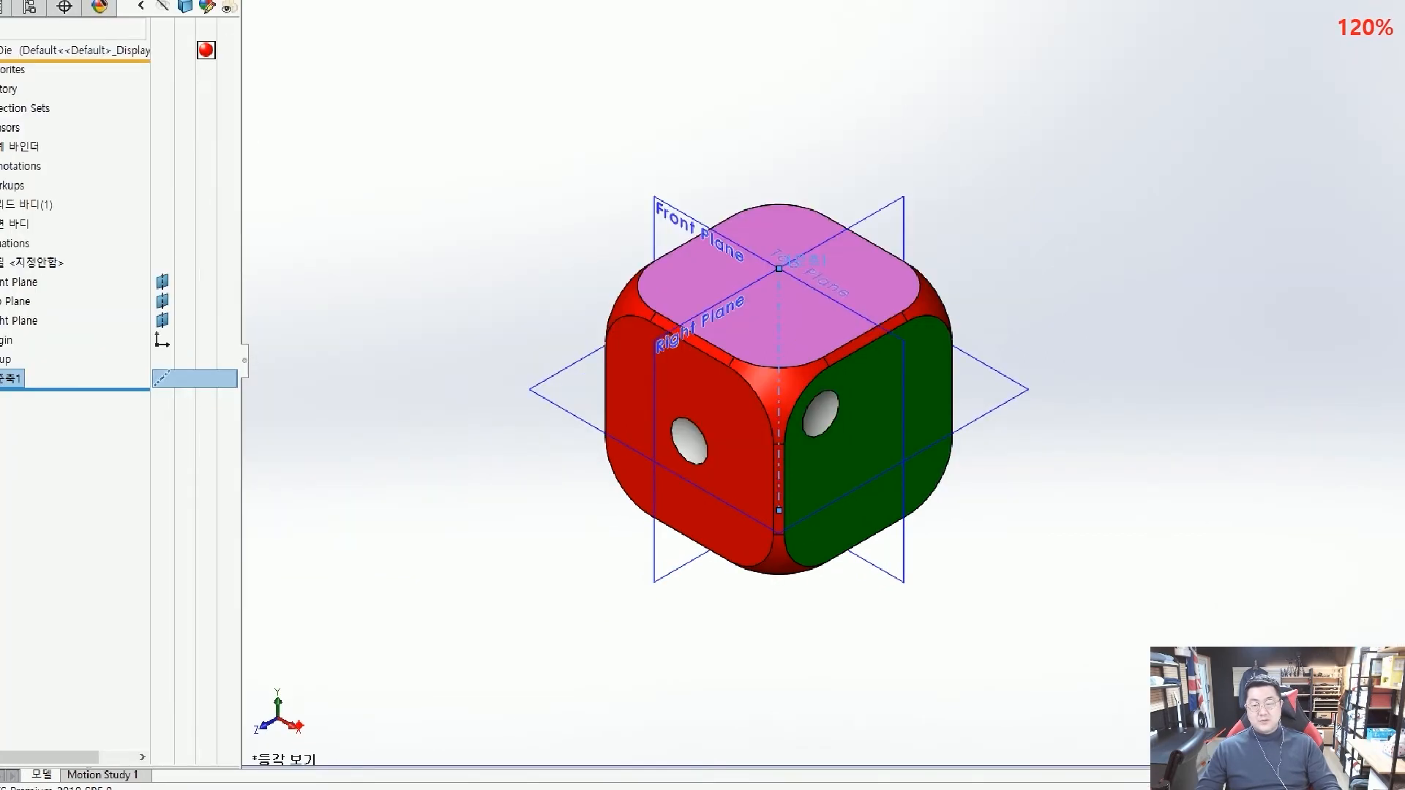
pyautogui.moveTo(300, 725)
pyautogui.mouseDown()
pyautogui.moveTo(306, 695)
pyautogui.moveTo(724, 314)
pyautogui.mouseUp()
pyautogui.moveTo(339, 625); pyautogui.dragTo(376, 669)
pyautogui.press('Escape')
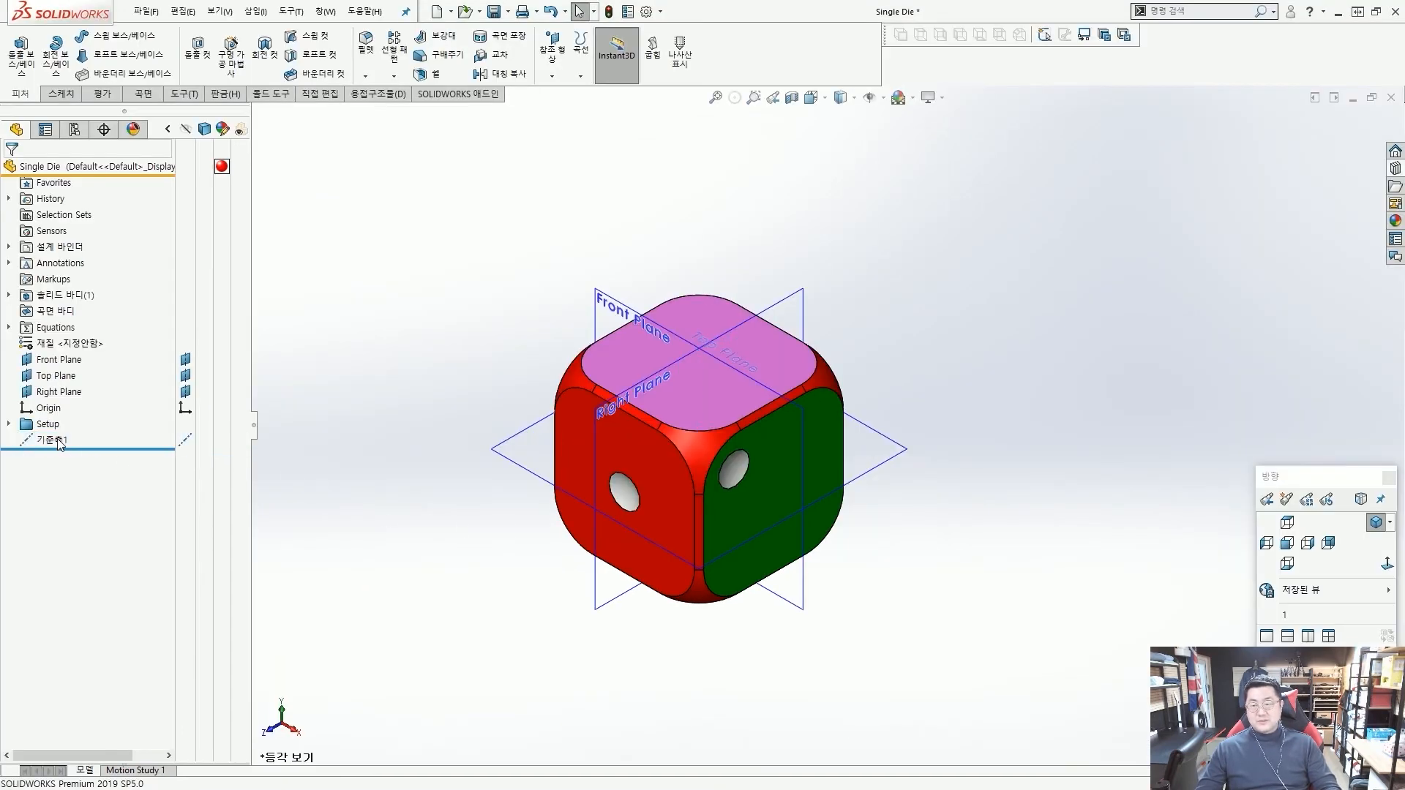
# Rename the vertical reference axis as y.
pyautogui.click(8, 376)
pyautogui.click(56, 439)
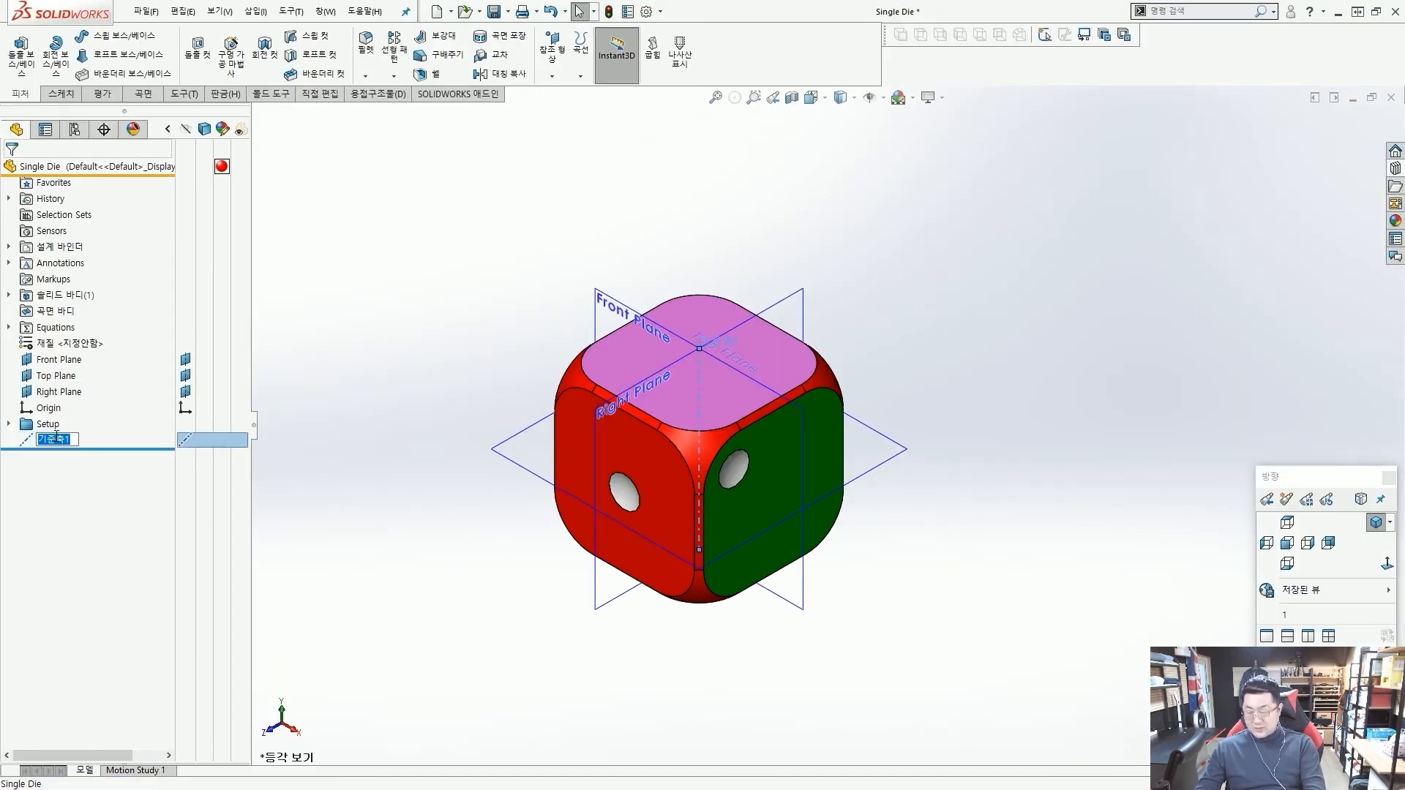
pyautogui.press('BackSpace')
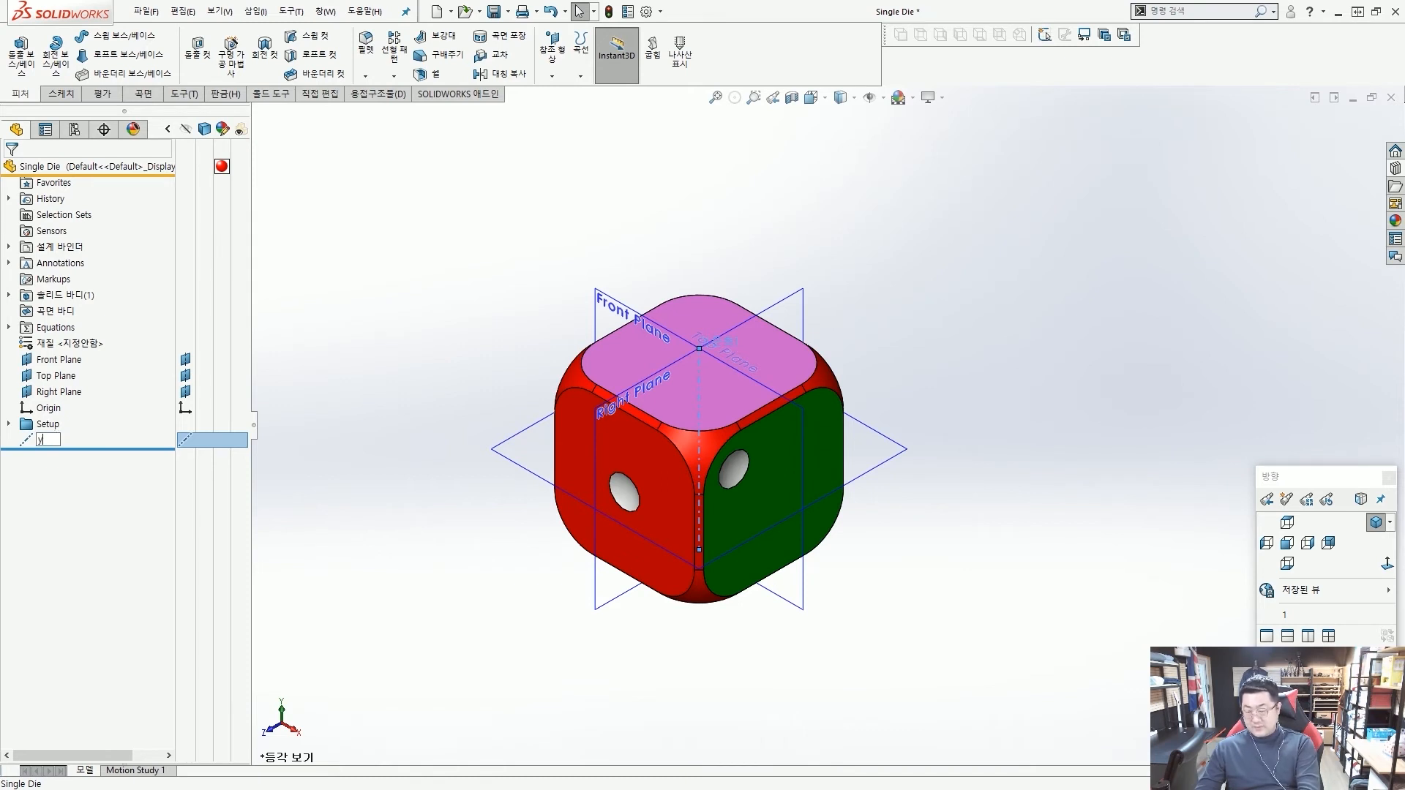
pyautogui.press('Return')
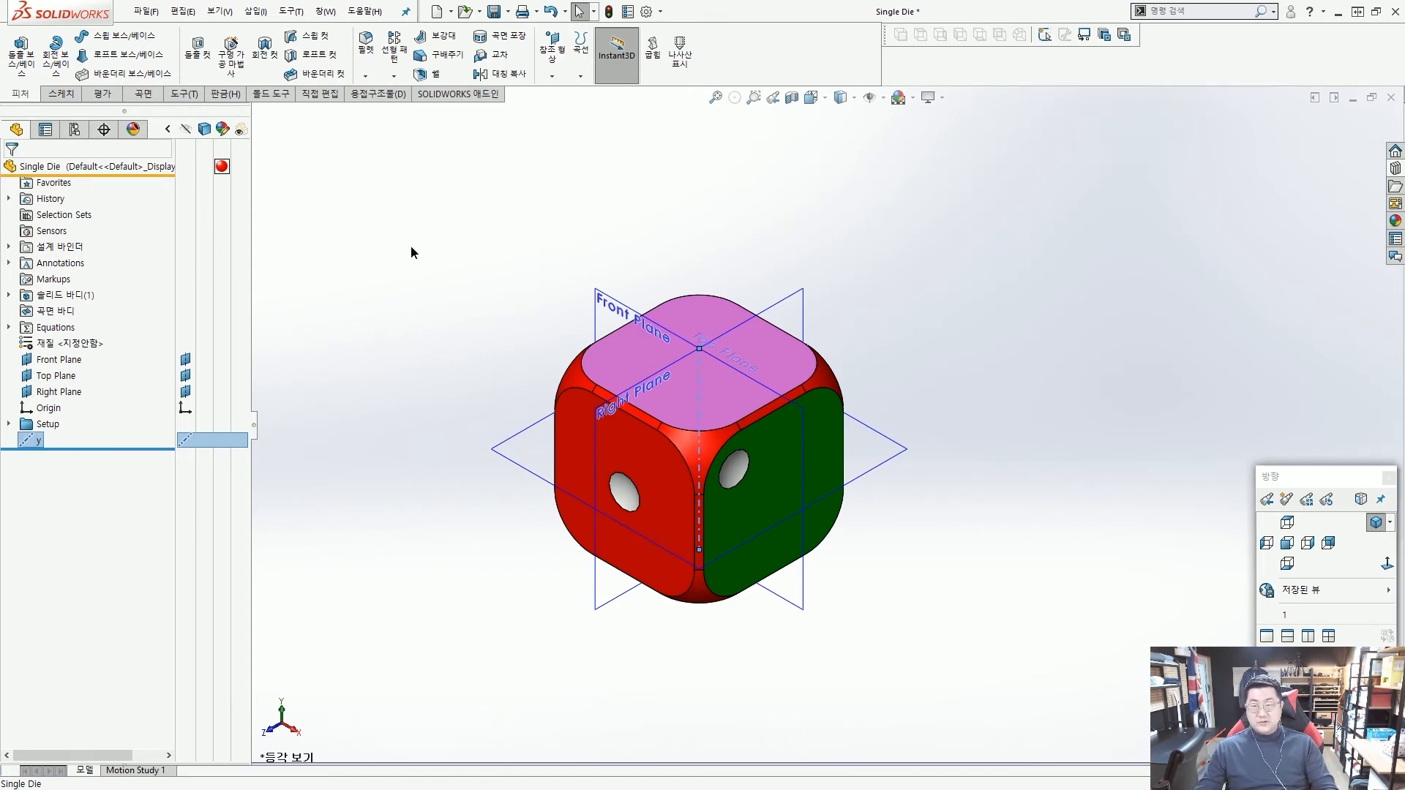
pyautogui.click(419, 241)
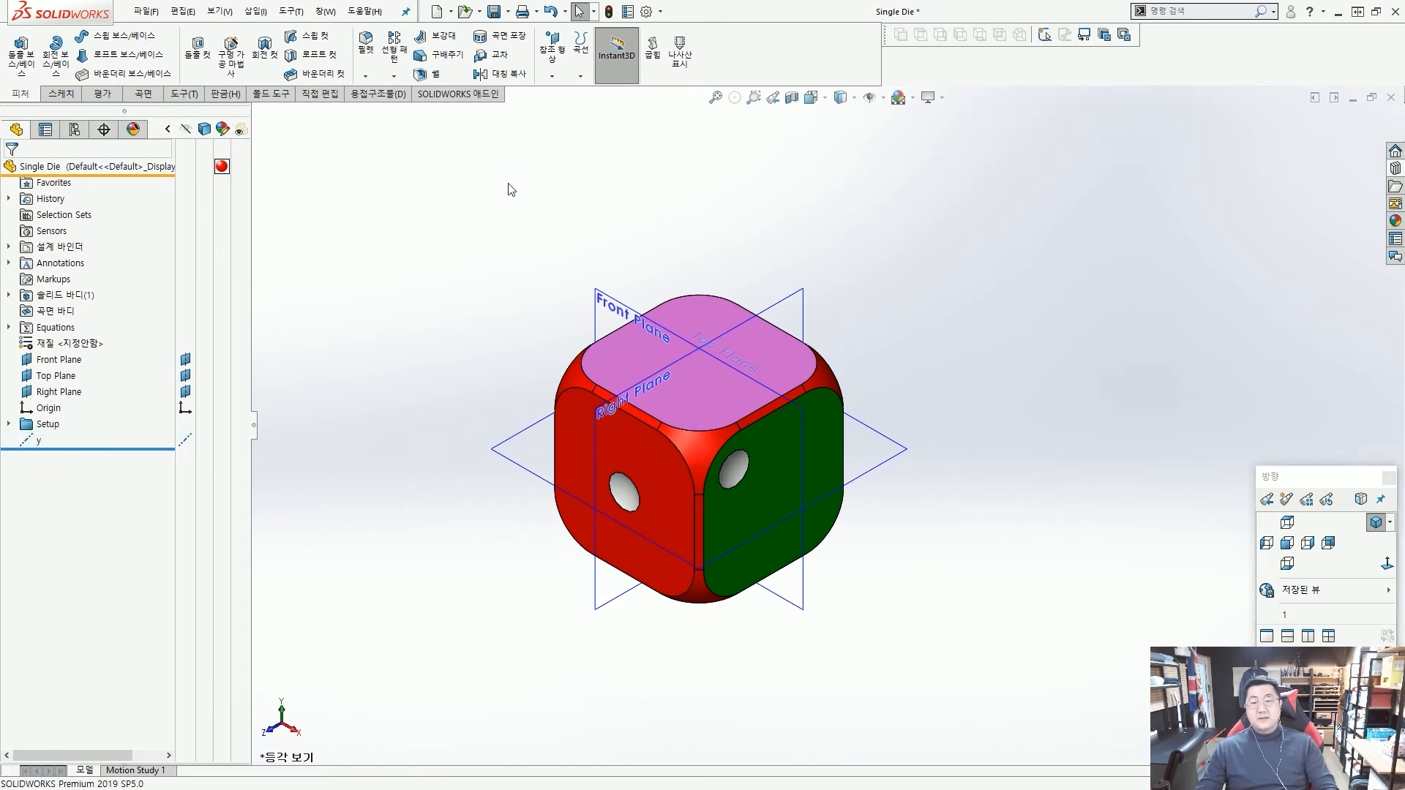
# Create a second reference axis at the intersection of the Right Plane and the Top Plane.
pyautogui.click(551, 75)
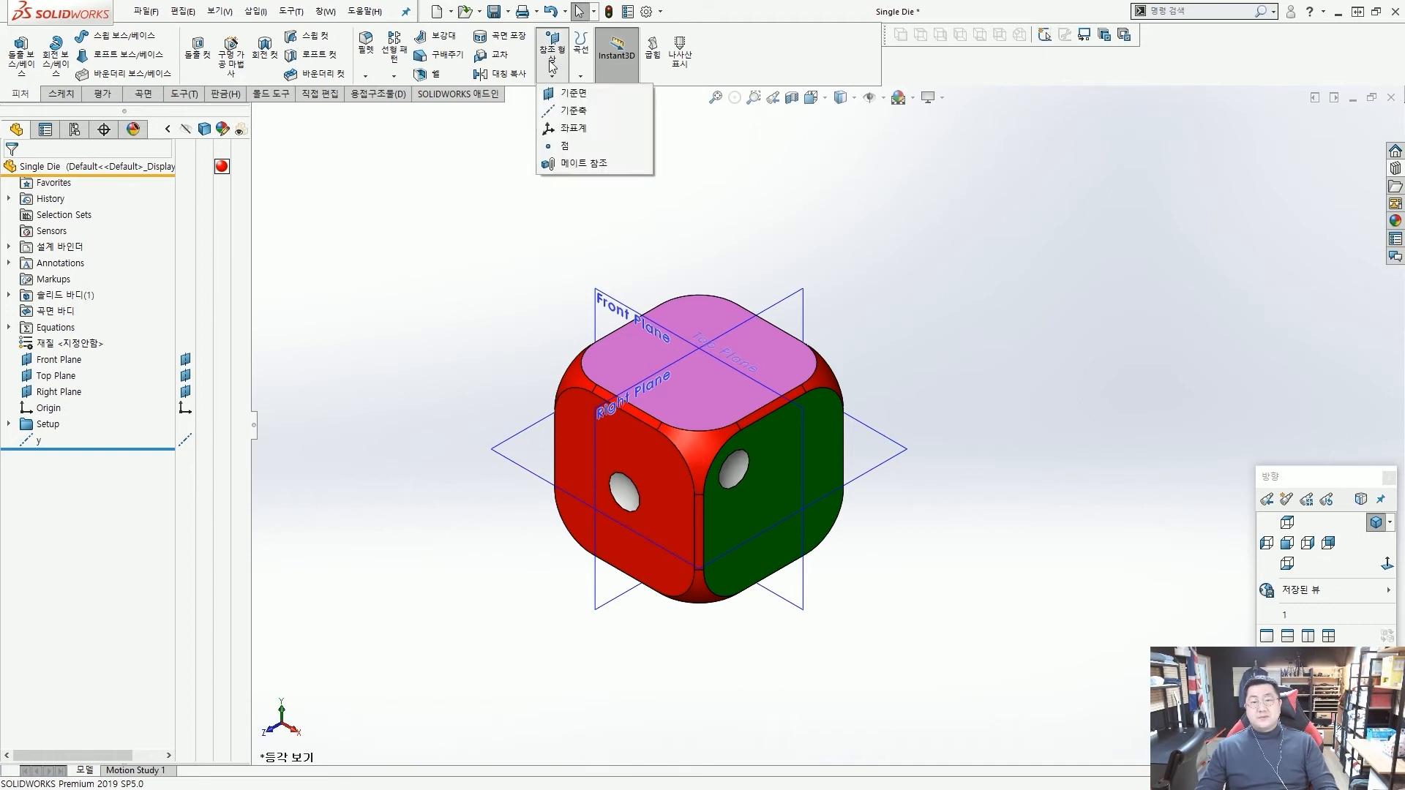
pyautogui.click(567, 111)
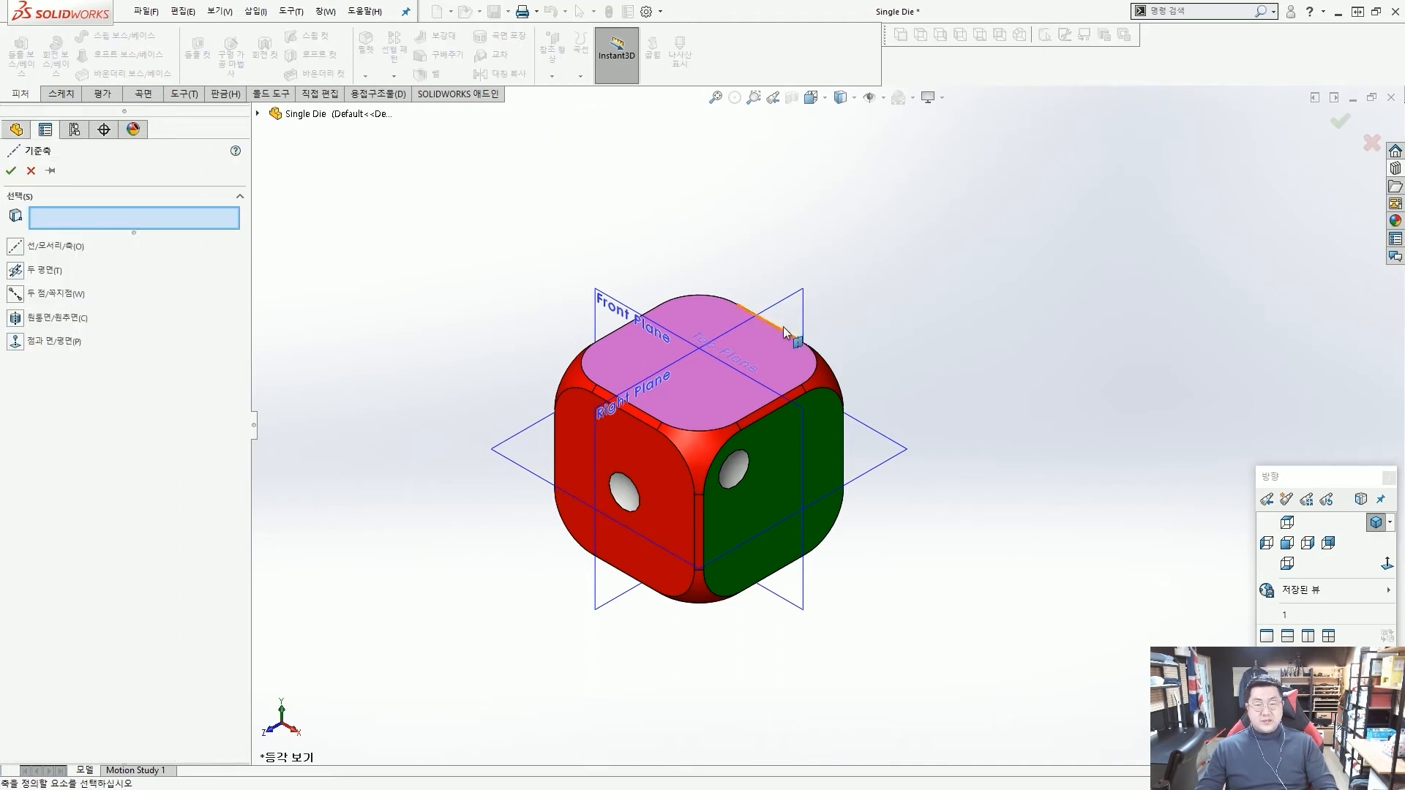
pyautogui.click(805, 295)
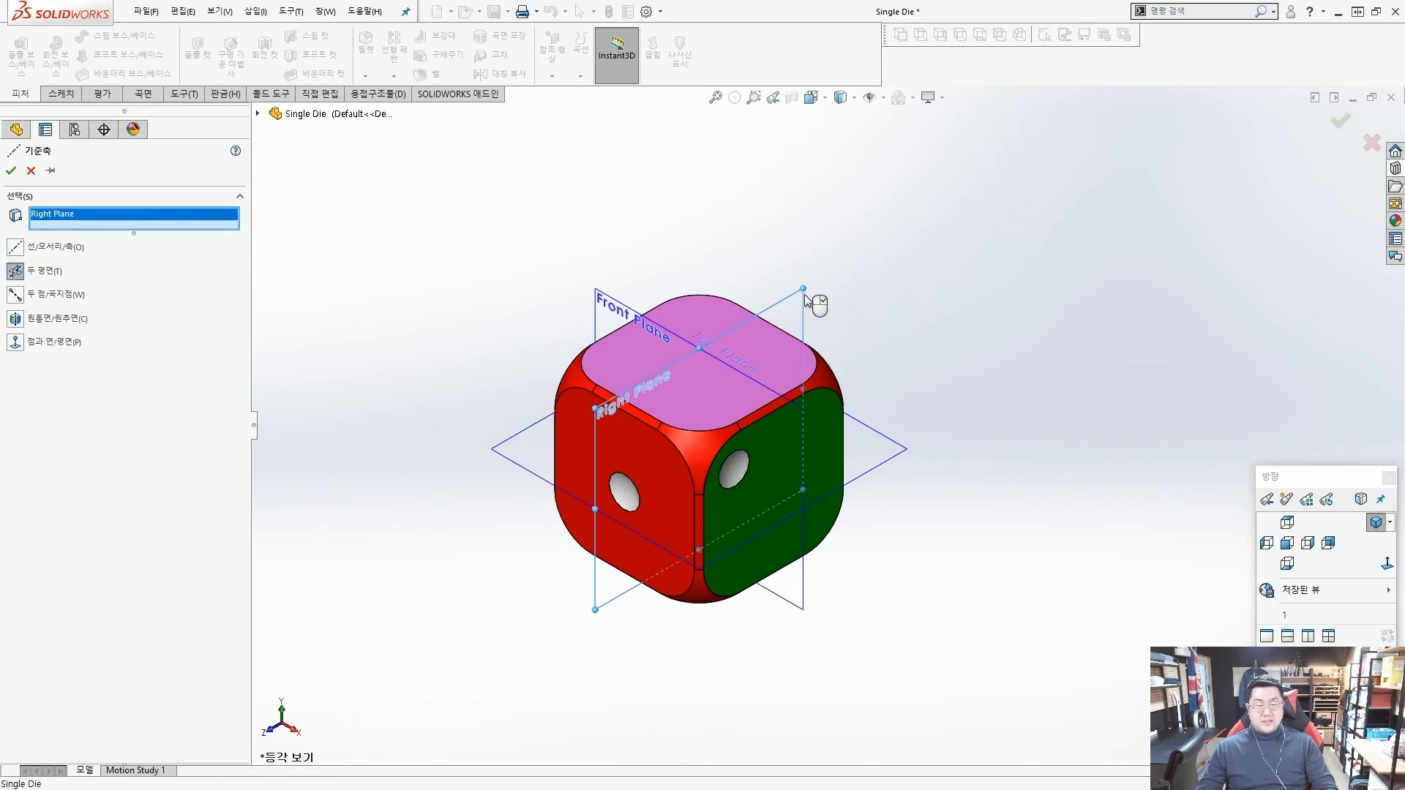
pyautogui.click(894, 449)
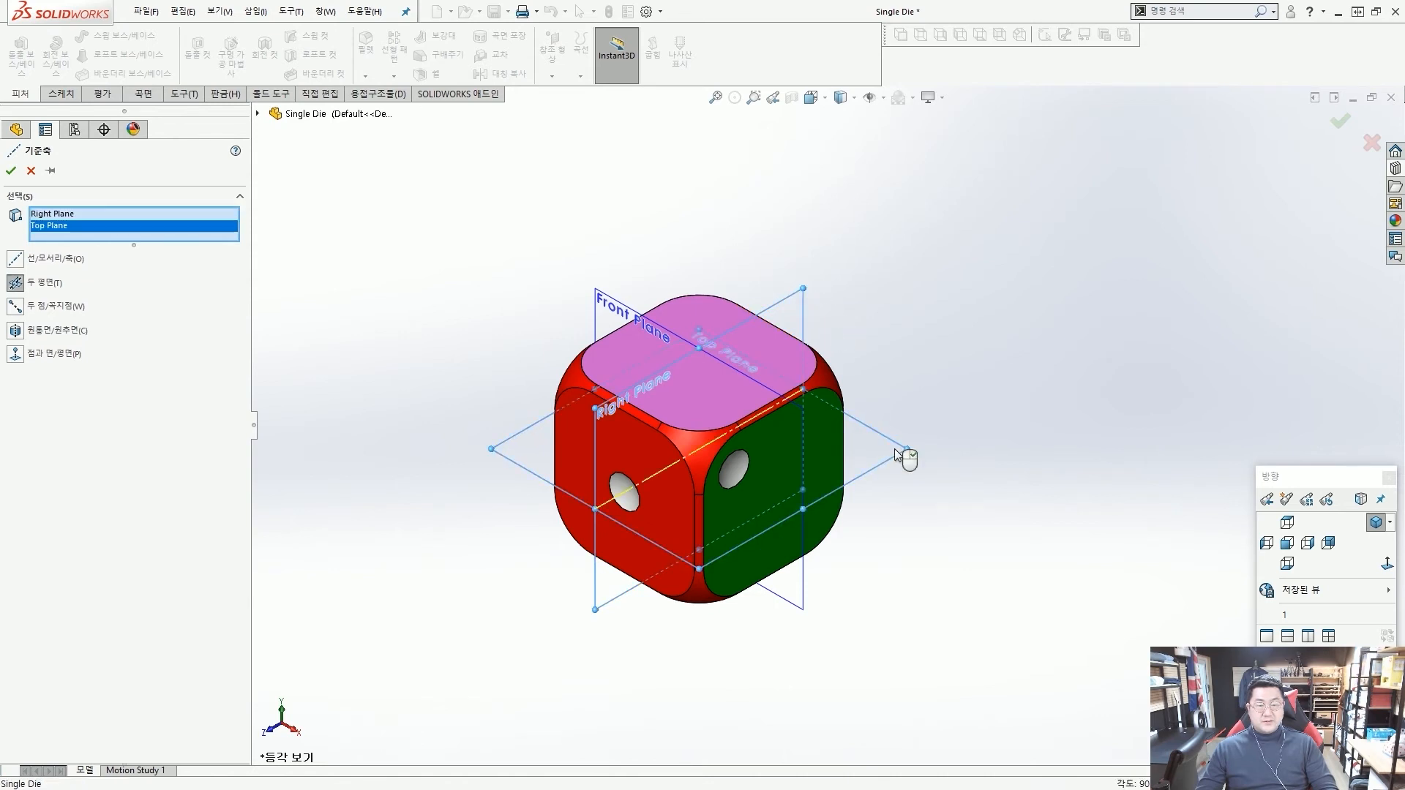
pyautogui.rightClick(895, 449)
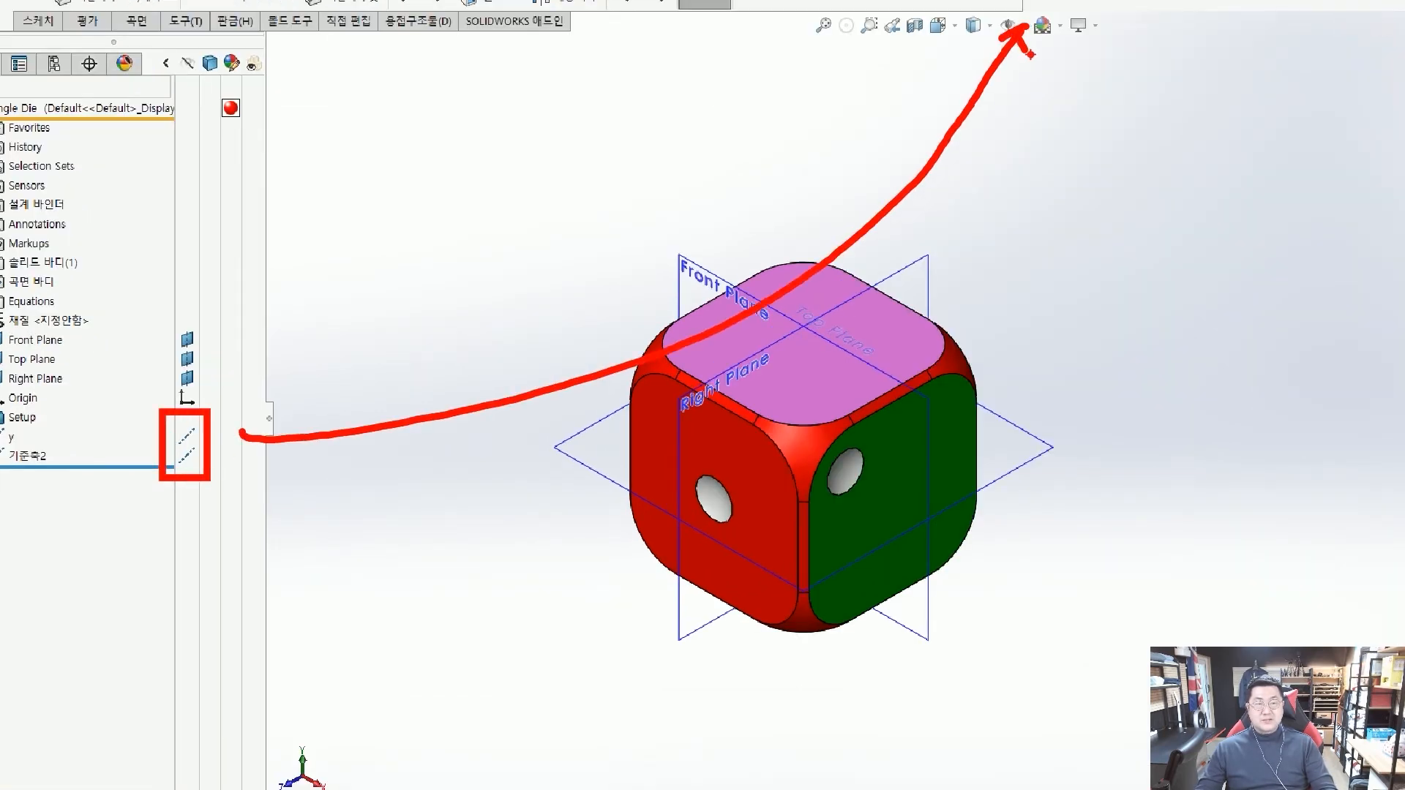
# Turn on the display of axes in the graphics area and rename the Right/Top plane axis as z.
pyautogui.click(1026, 26)
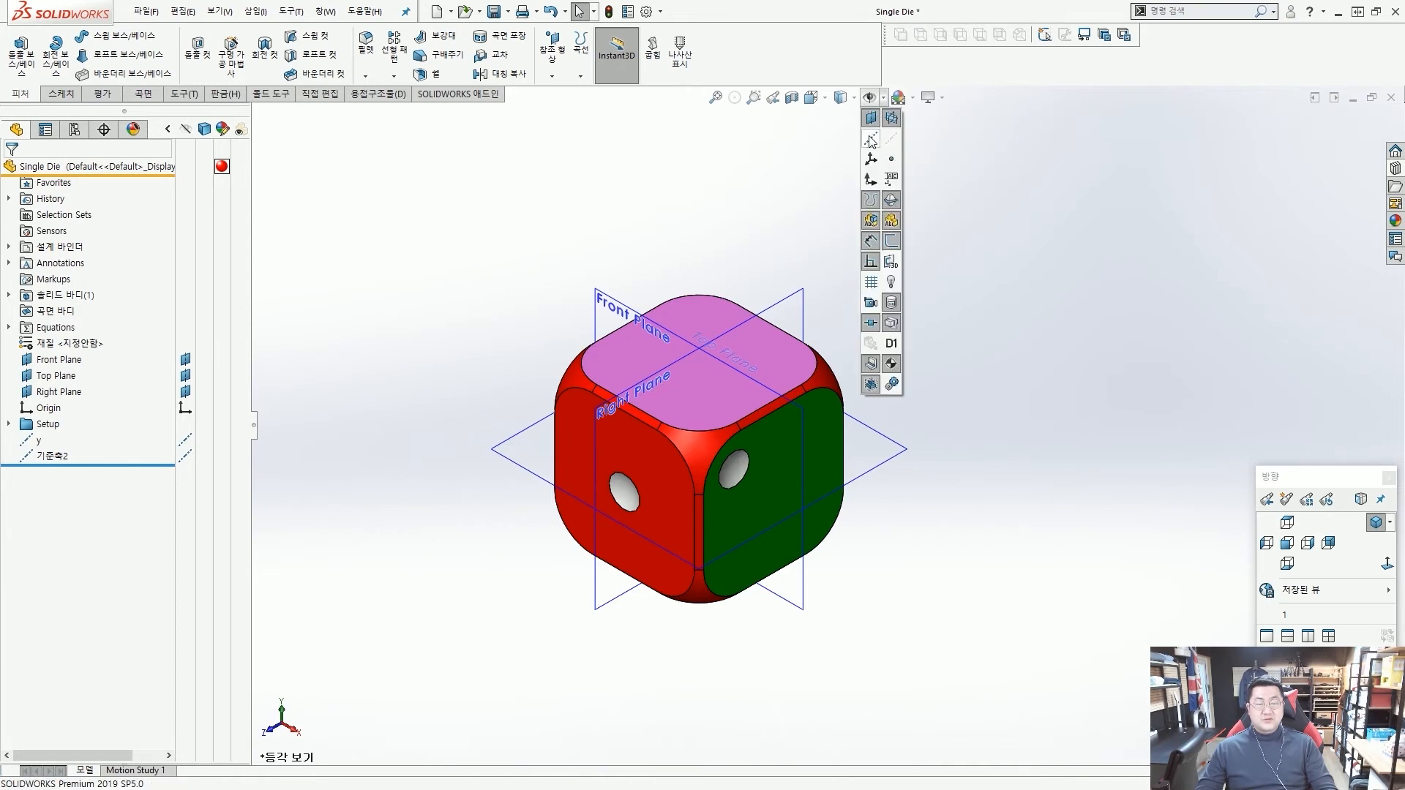
pyautogui.click(871, 140)
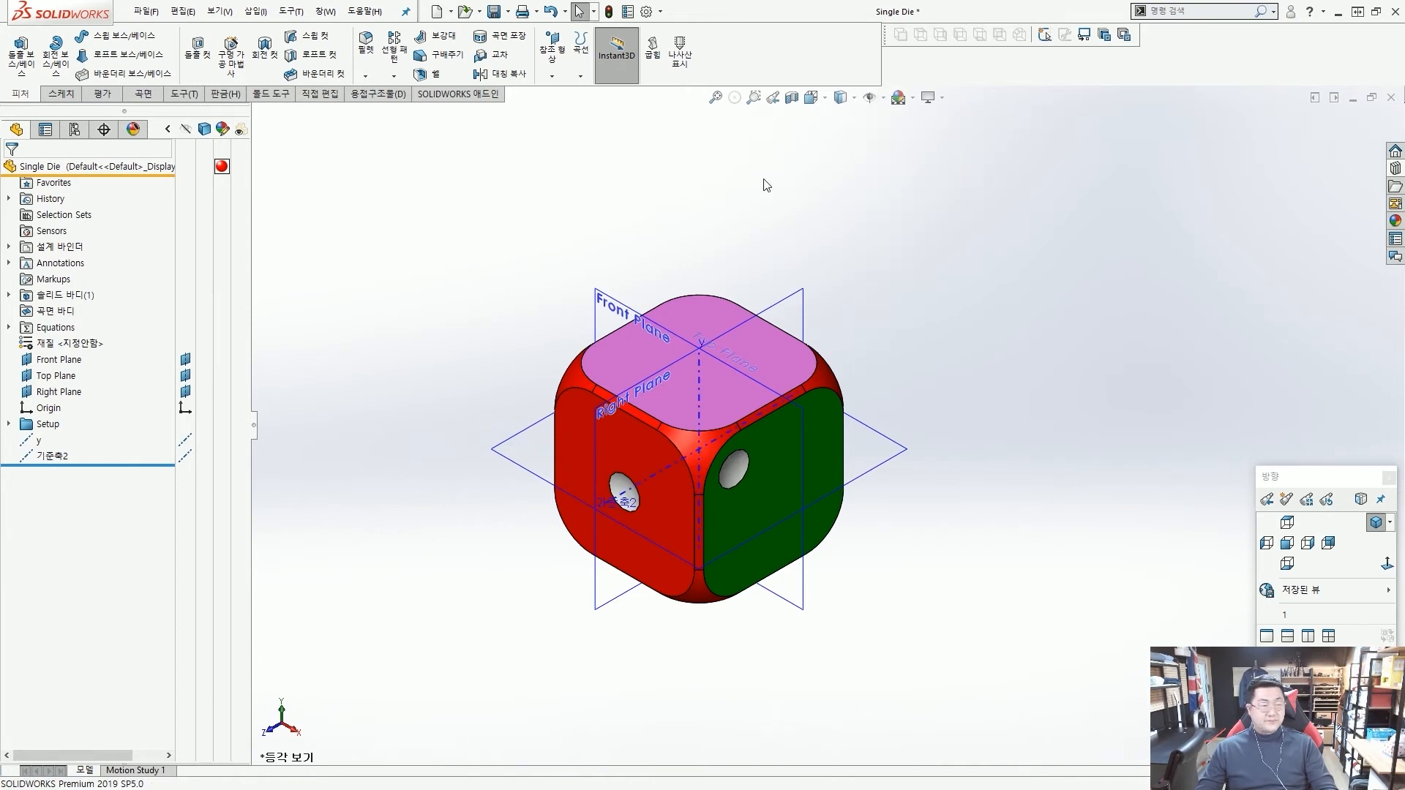
pyautogui.click(52, 458)
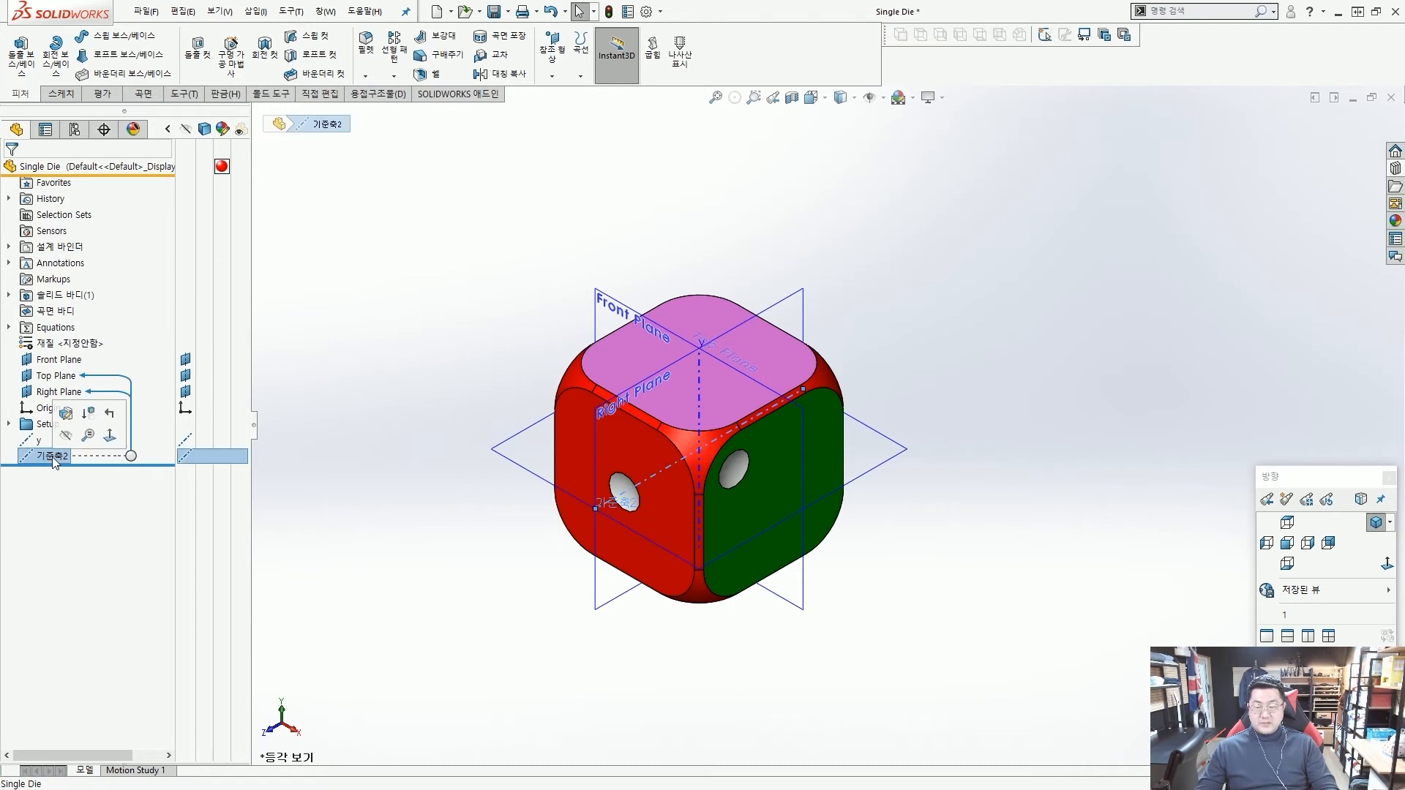
pyautogui.click(53, 457)
pyautogui.write('z')
pyautogui.press('Return')
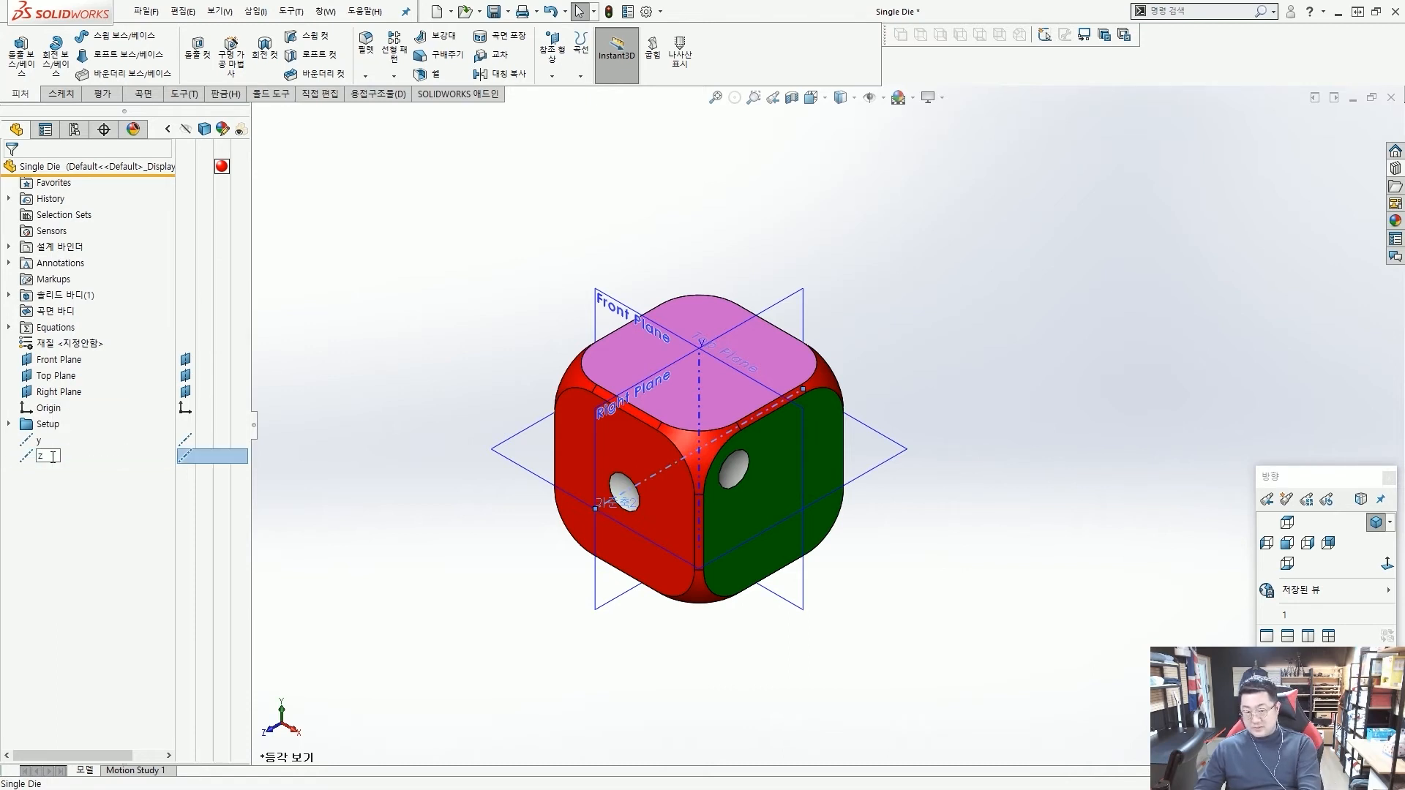
pyautogui.click(408, 302)
# Create a third reference axis at the intersection of the Front Plane and the Top Plane.
pyautogui.click(556, 67)
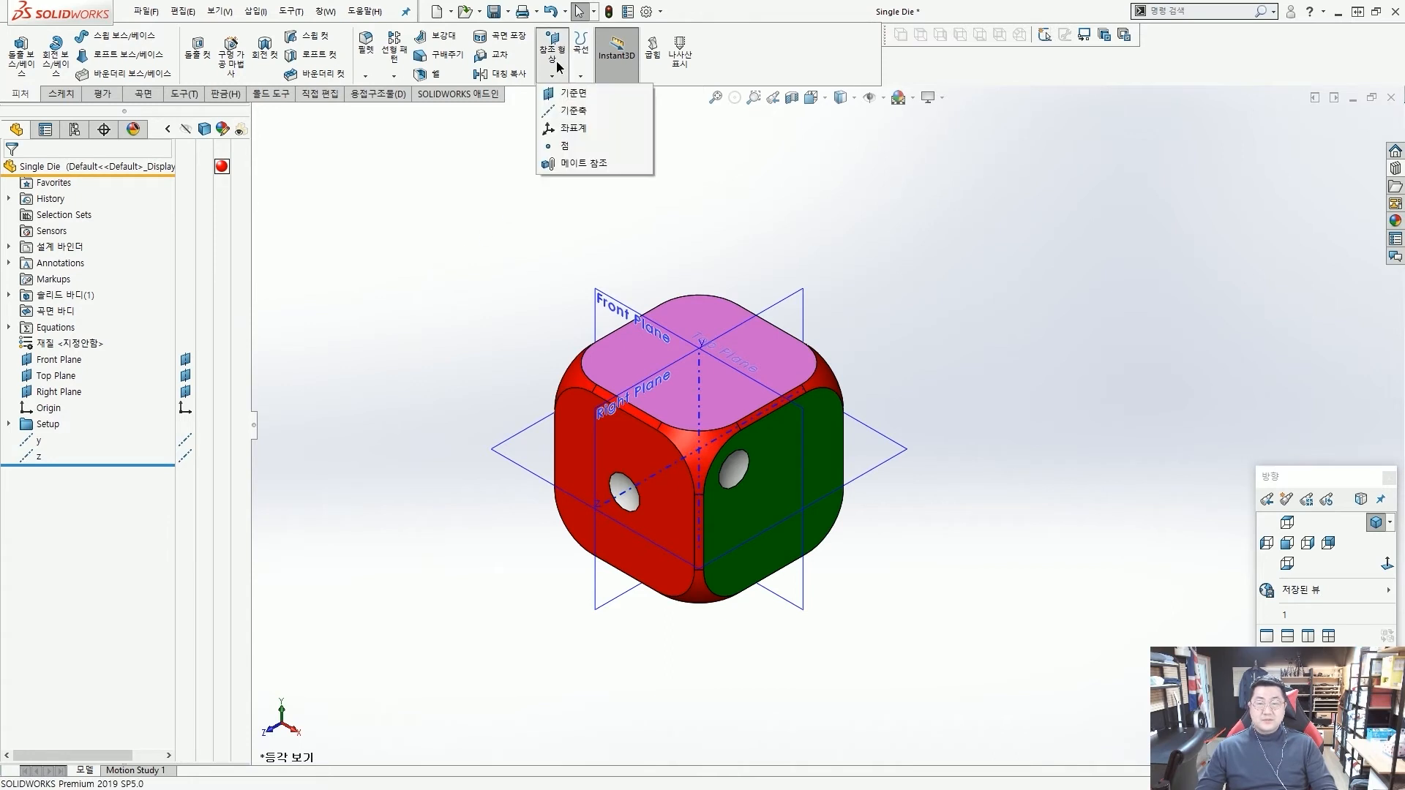
pyautogui.click(571, 117)
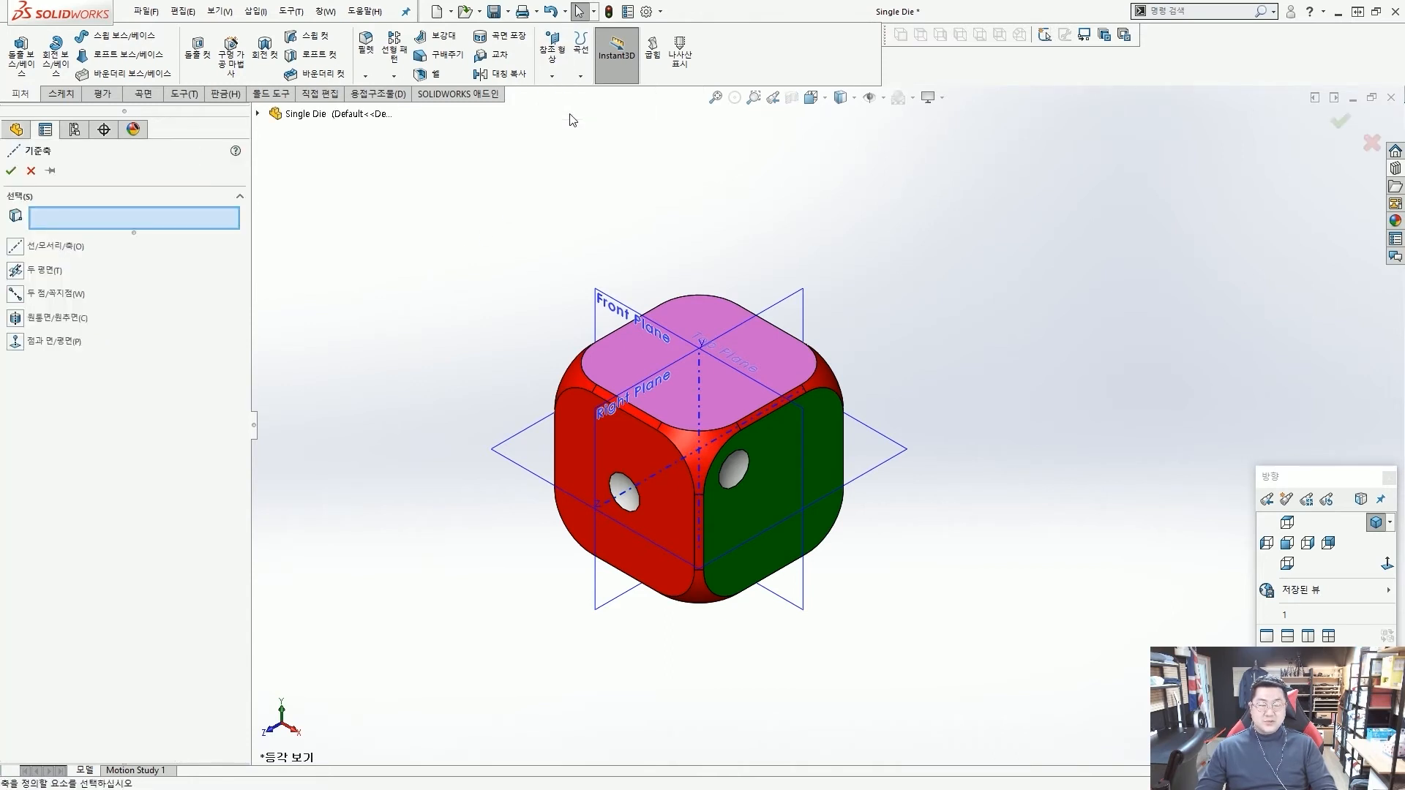
pyautogui.moveTo(634, 192); pyautogui.dragTo(636, 230, button='middle')
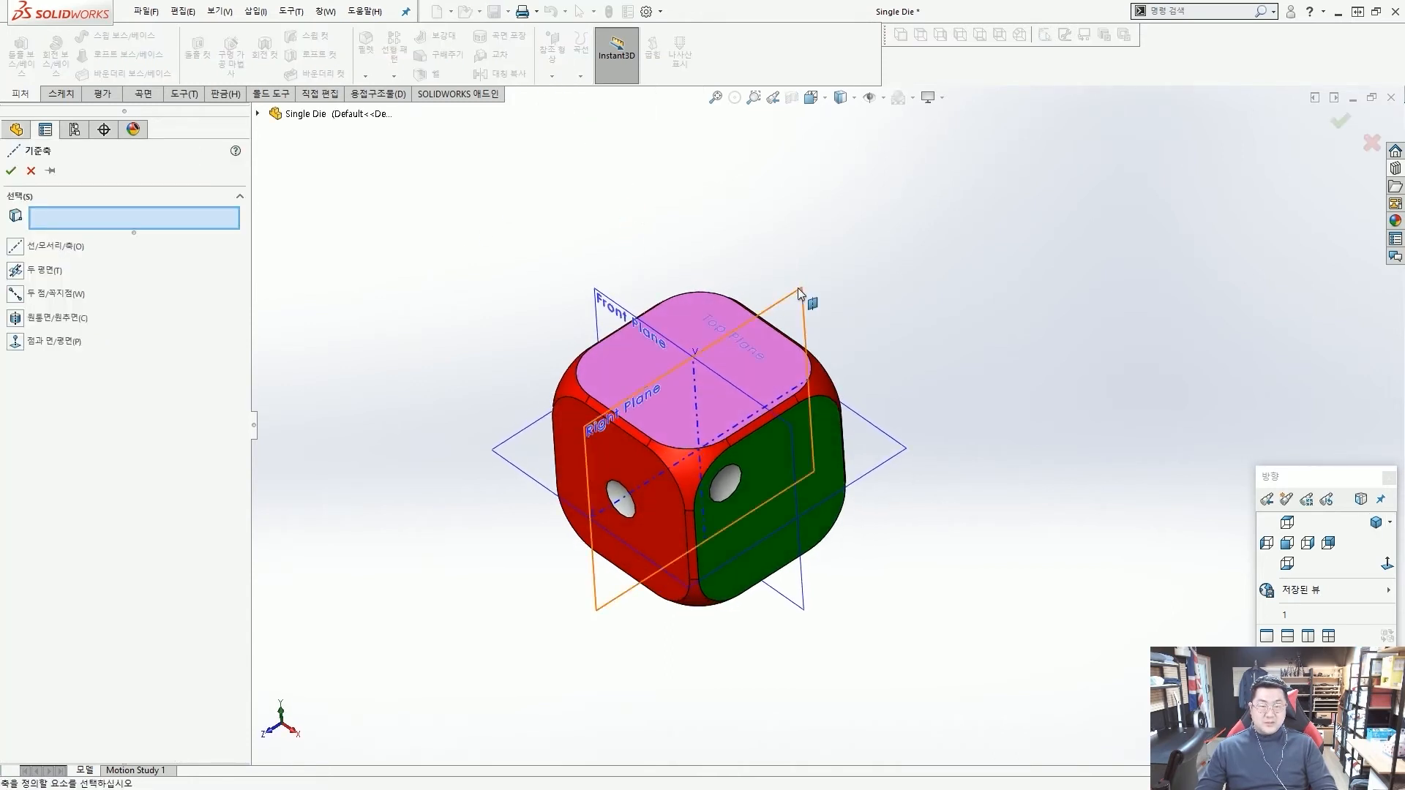
pyautogui.click(809, 304)
pyautogui.click(875, 446)
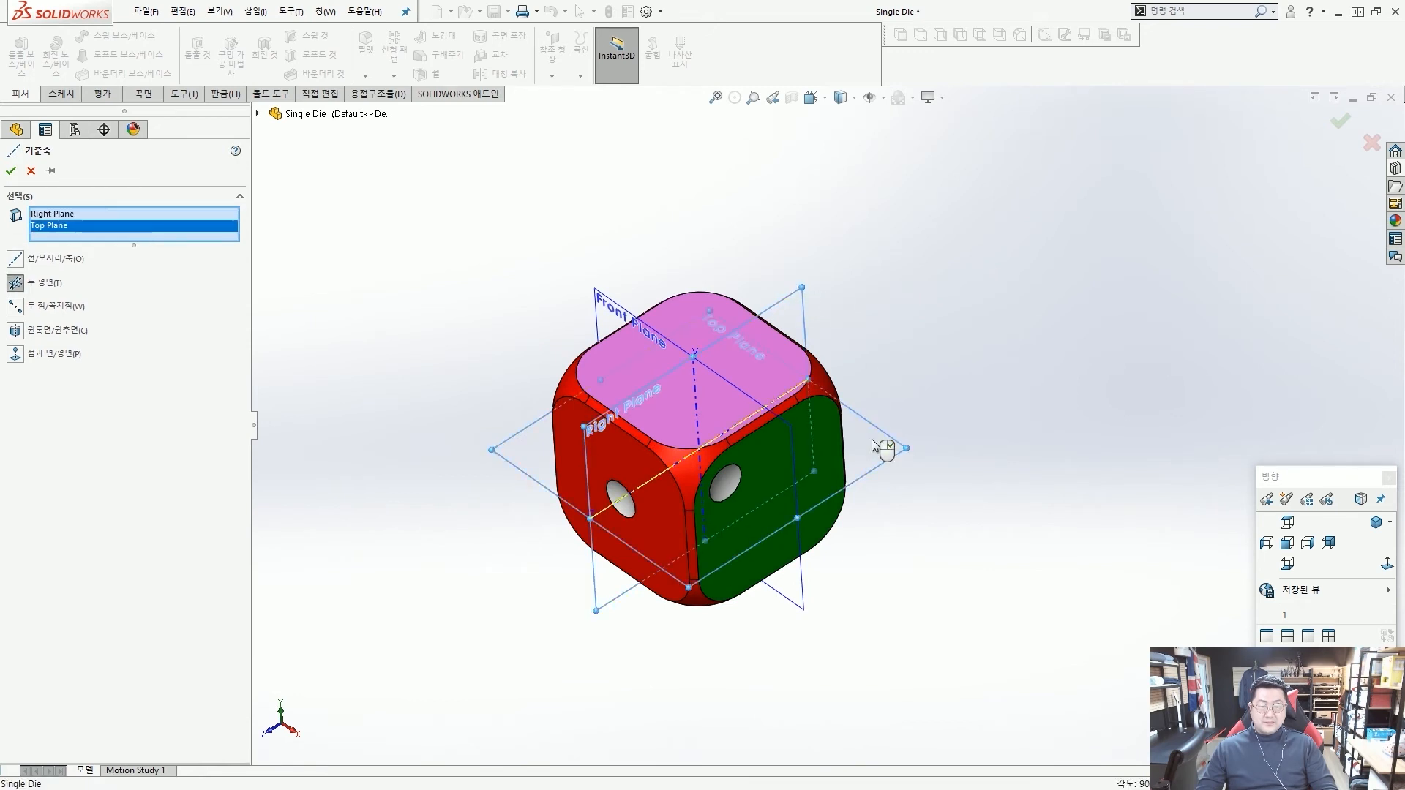
pyautogui.press('Delete')
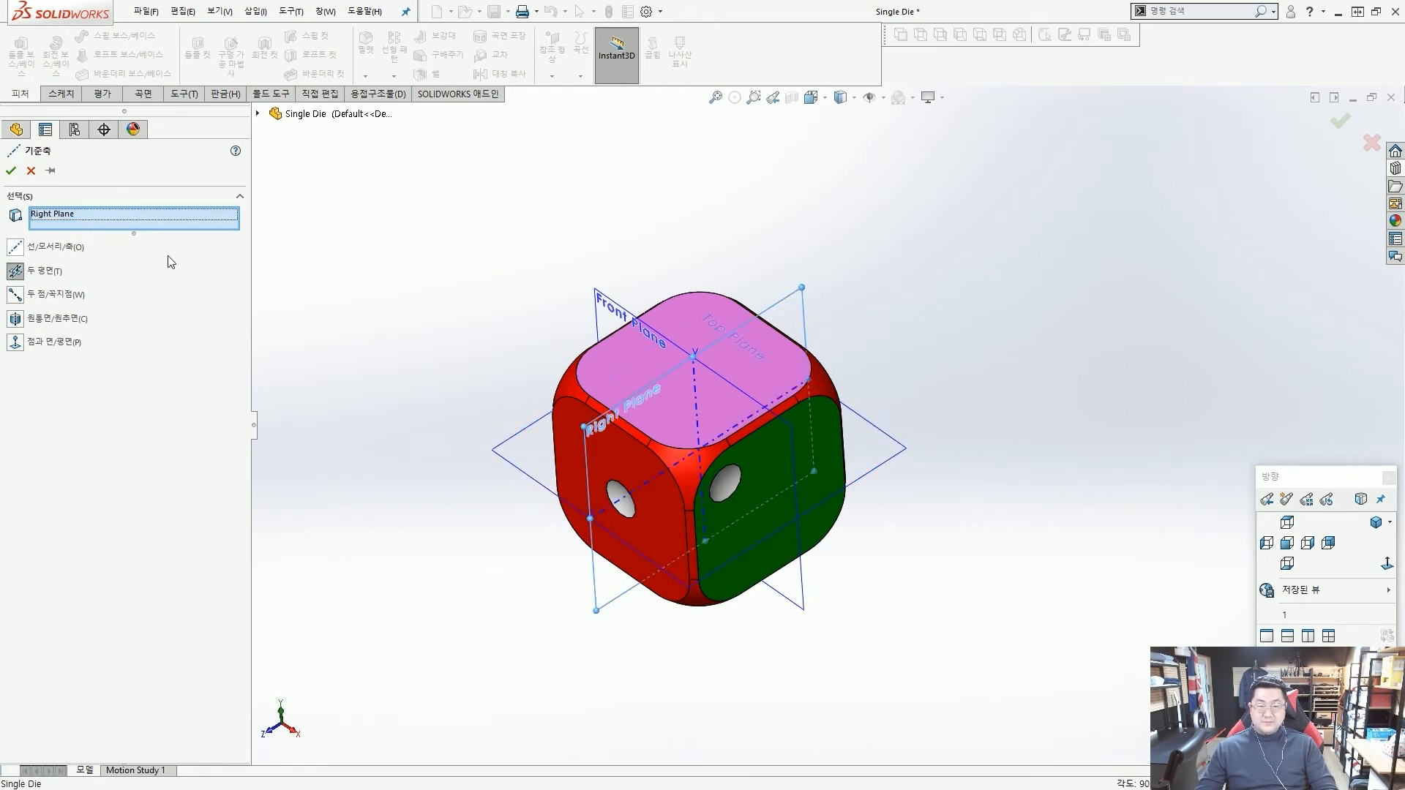
pyautogui.moveTo(907, 291)
pyautogui.mouseDown(button='middle')
pyautogui.moveTo(957, 298)
pyautogui.moveTo(928, 295)
pyautogui.mouseUp(button='middle')
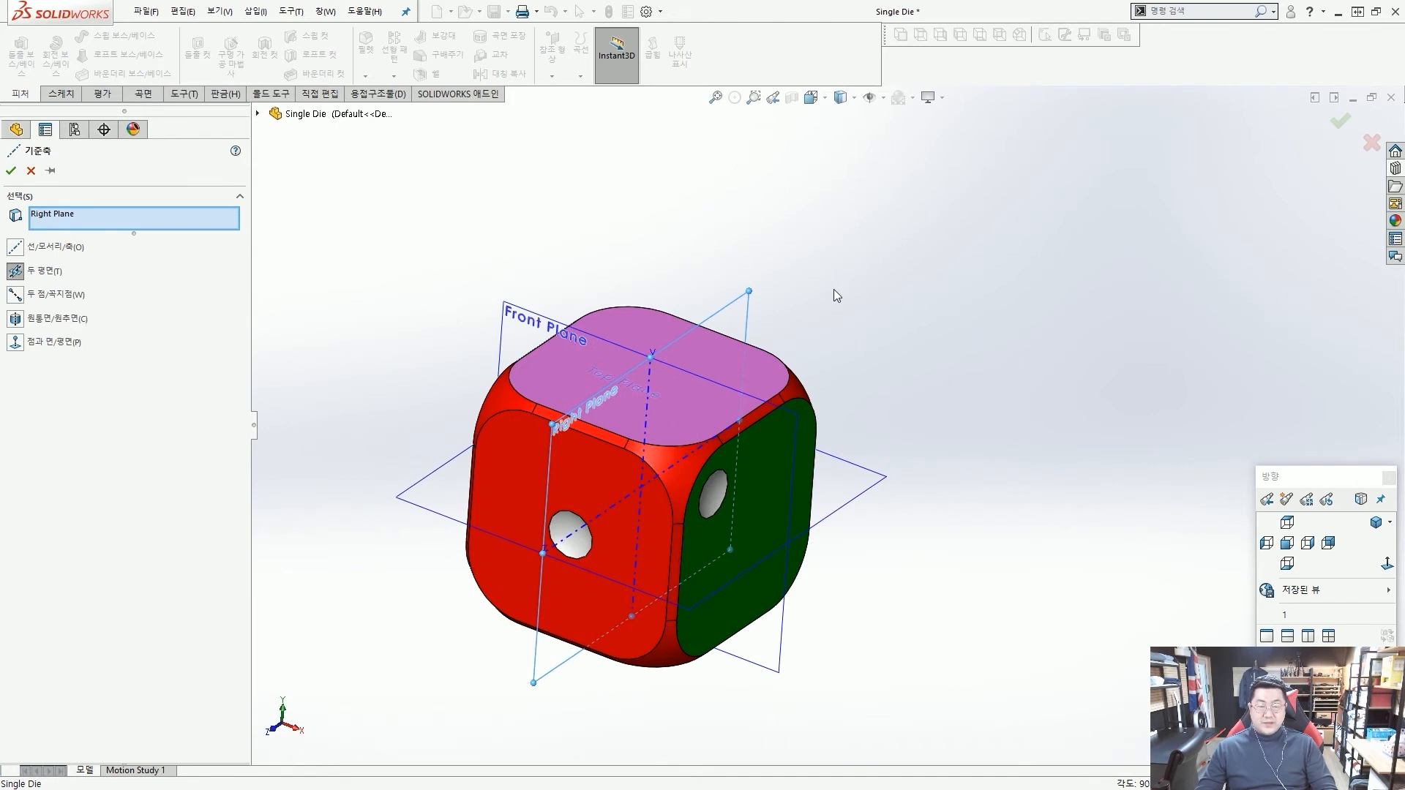
pyautogui.click(527, 314)
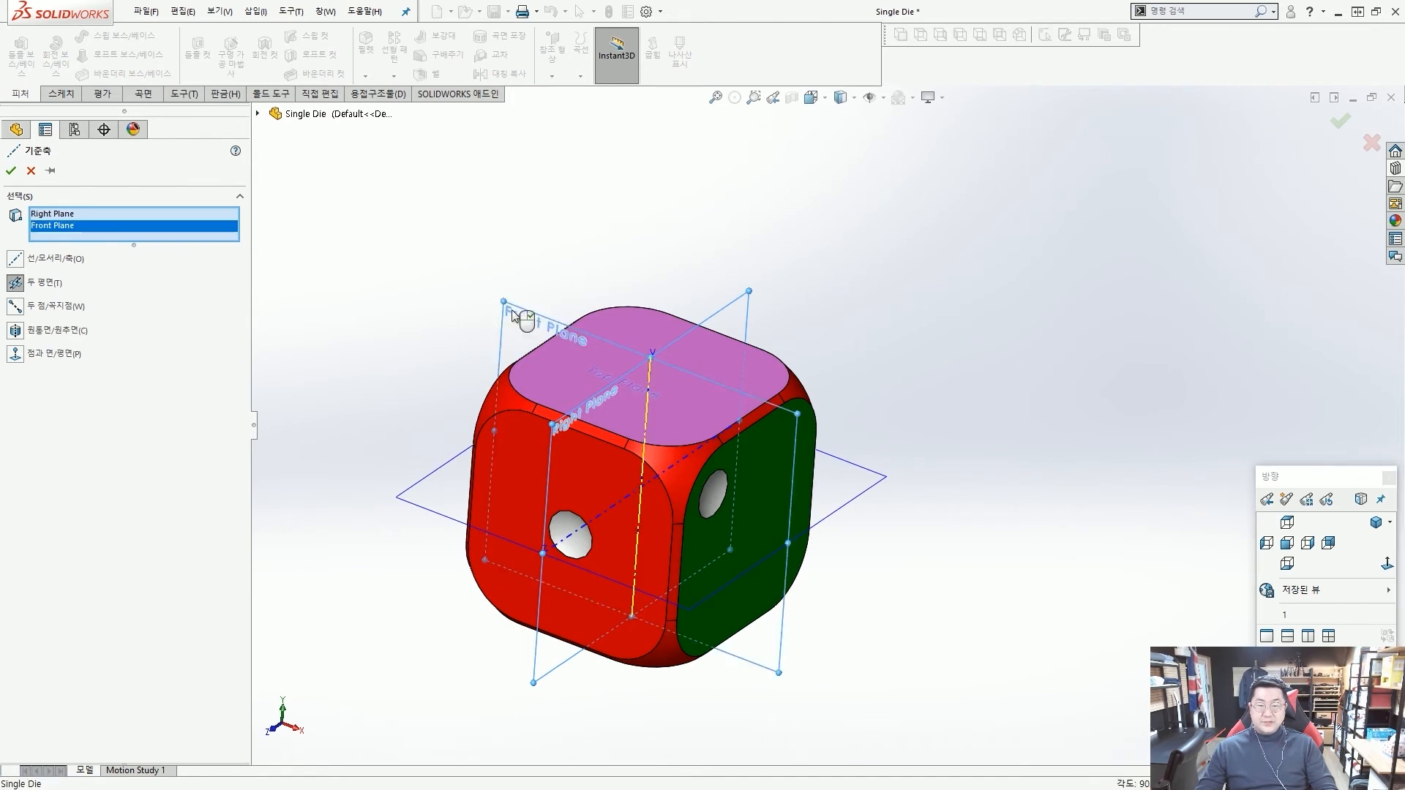
pyautogui.click(876, 477)
pyautogui.scroll(2, 868, 420)
pyautogui.moveTo(866, 421); pyautogui.dragTo(845, 434, button='middle')
pyautogui.hotkey('ctrl', '2')
pyautogui.moveTo(77, 233)
pyautogui.mouseDown()
pyautogui.moveTo(6, 238)
pyautogui.moveTo(84, 194)
pyautogui.mouseUp()
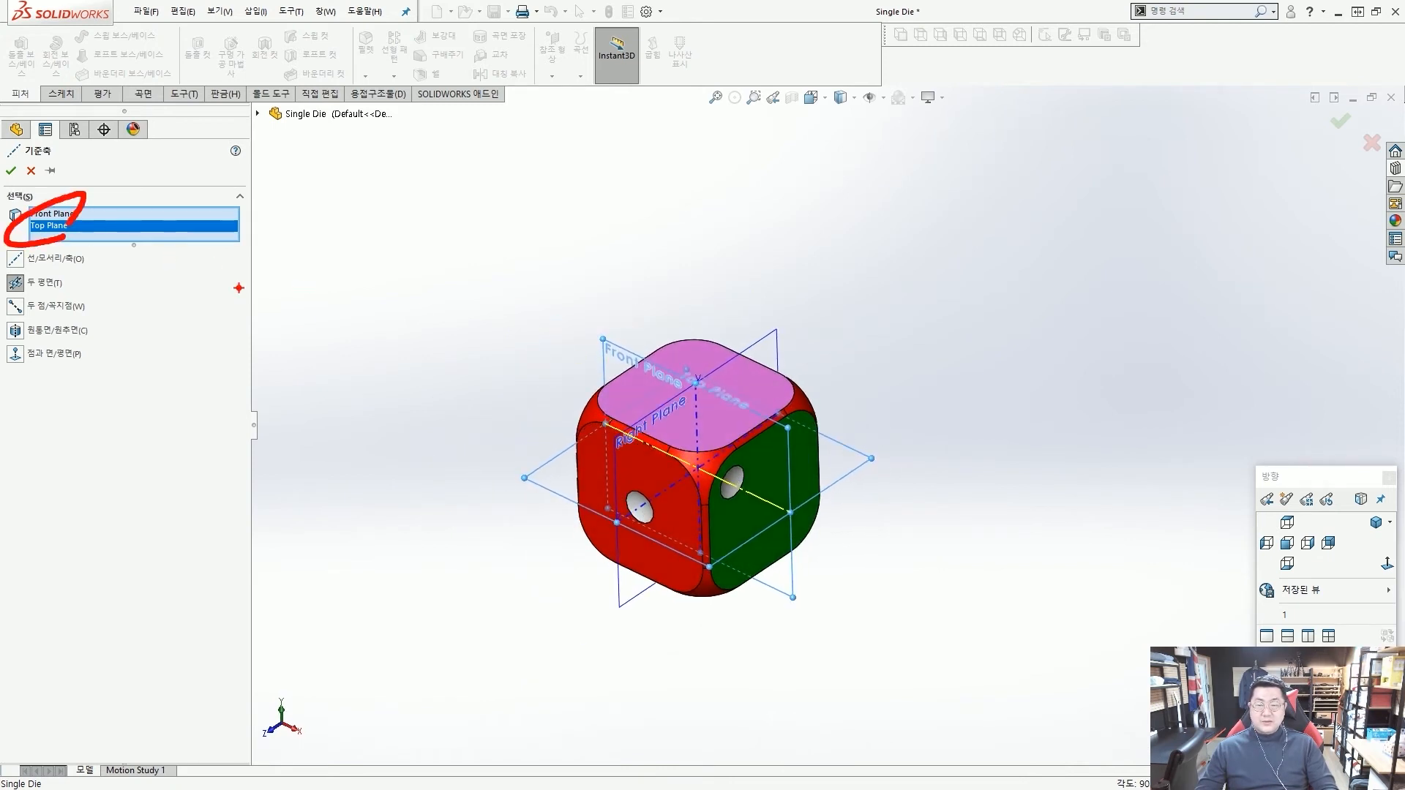
pyautogui.moveTo(518, 399); pyautogui.dragTo(801, 521)
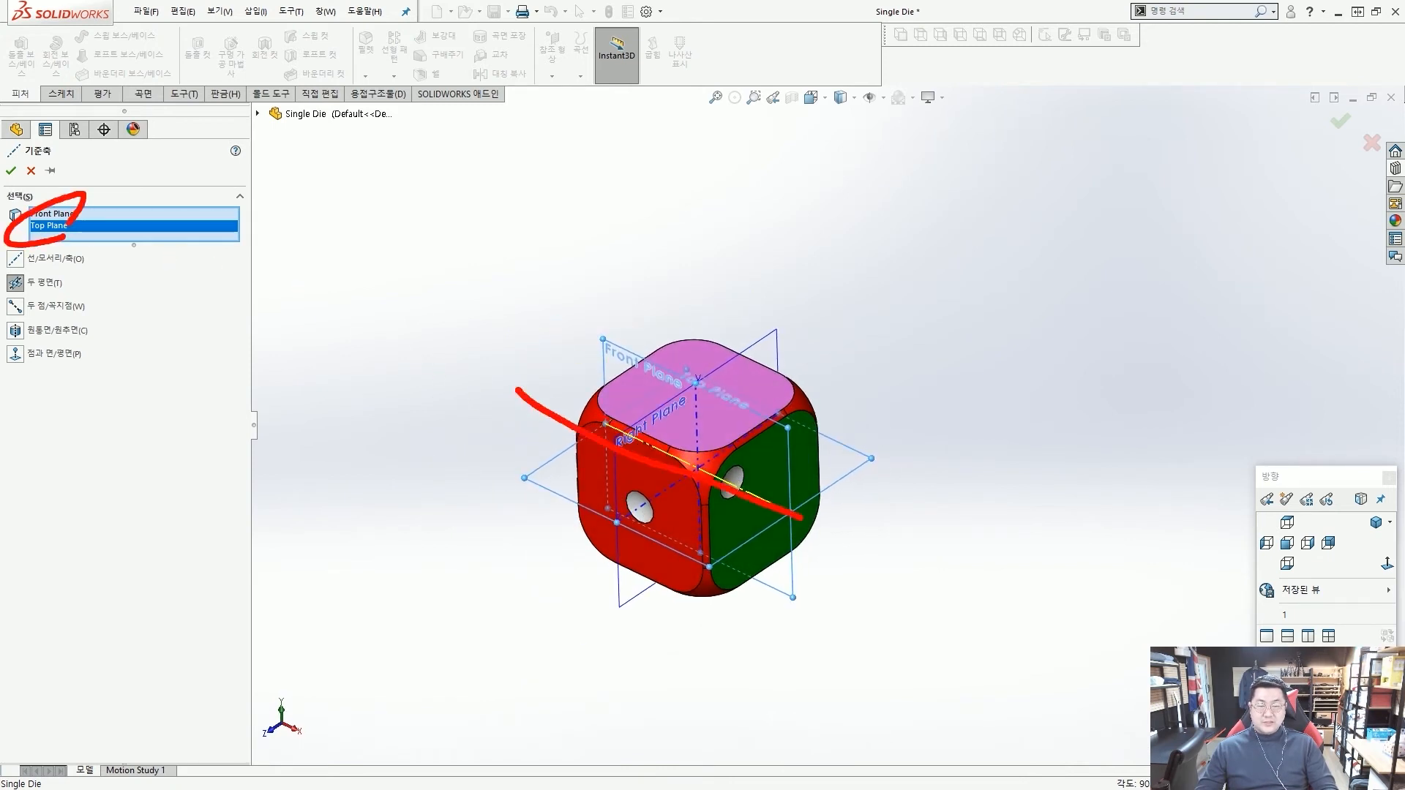
pyautogui.press('Escape')
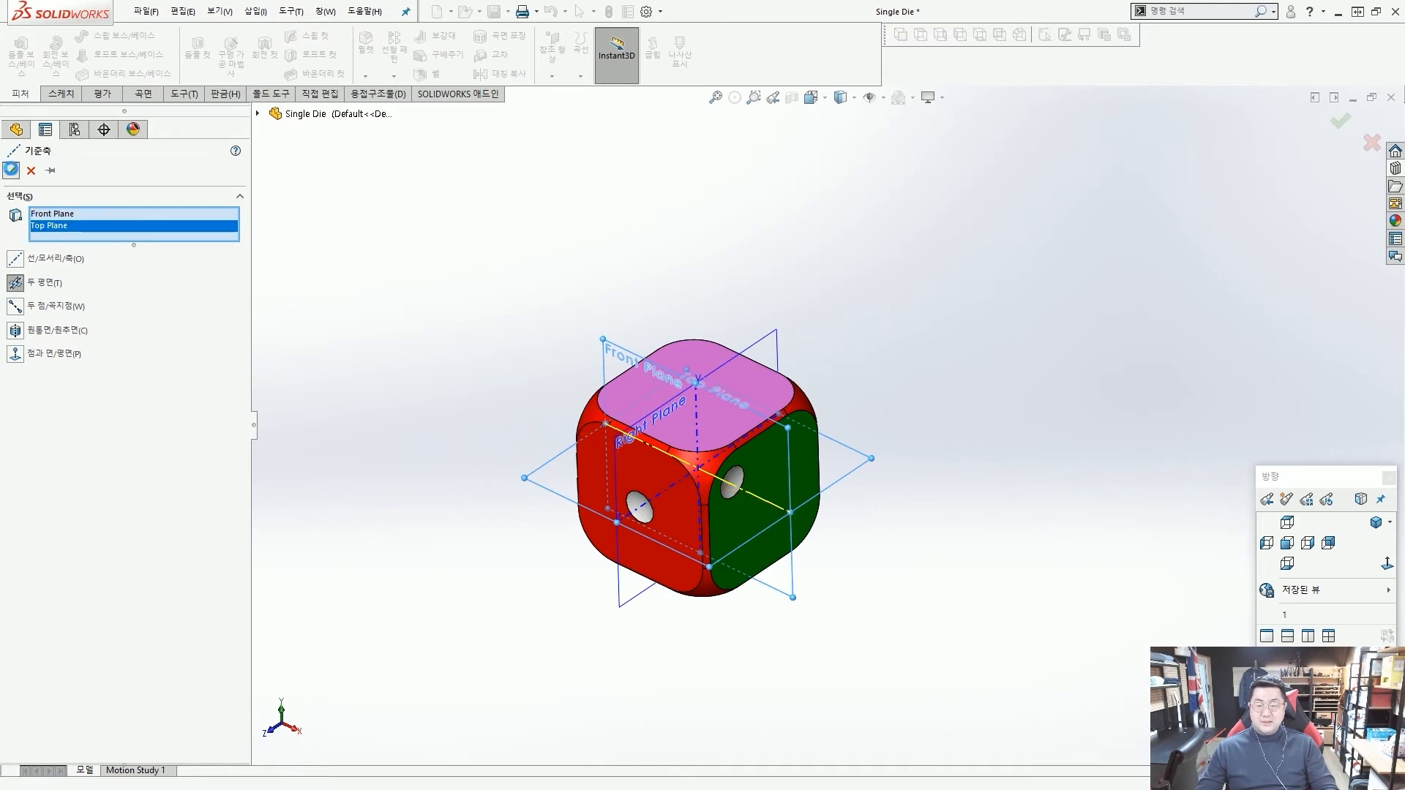
pyautogui.click(11, 171)
# Rename the Front/Top plane axis as x.
pyautogui.doubleClick(54, 471)
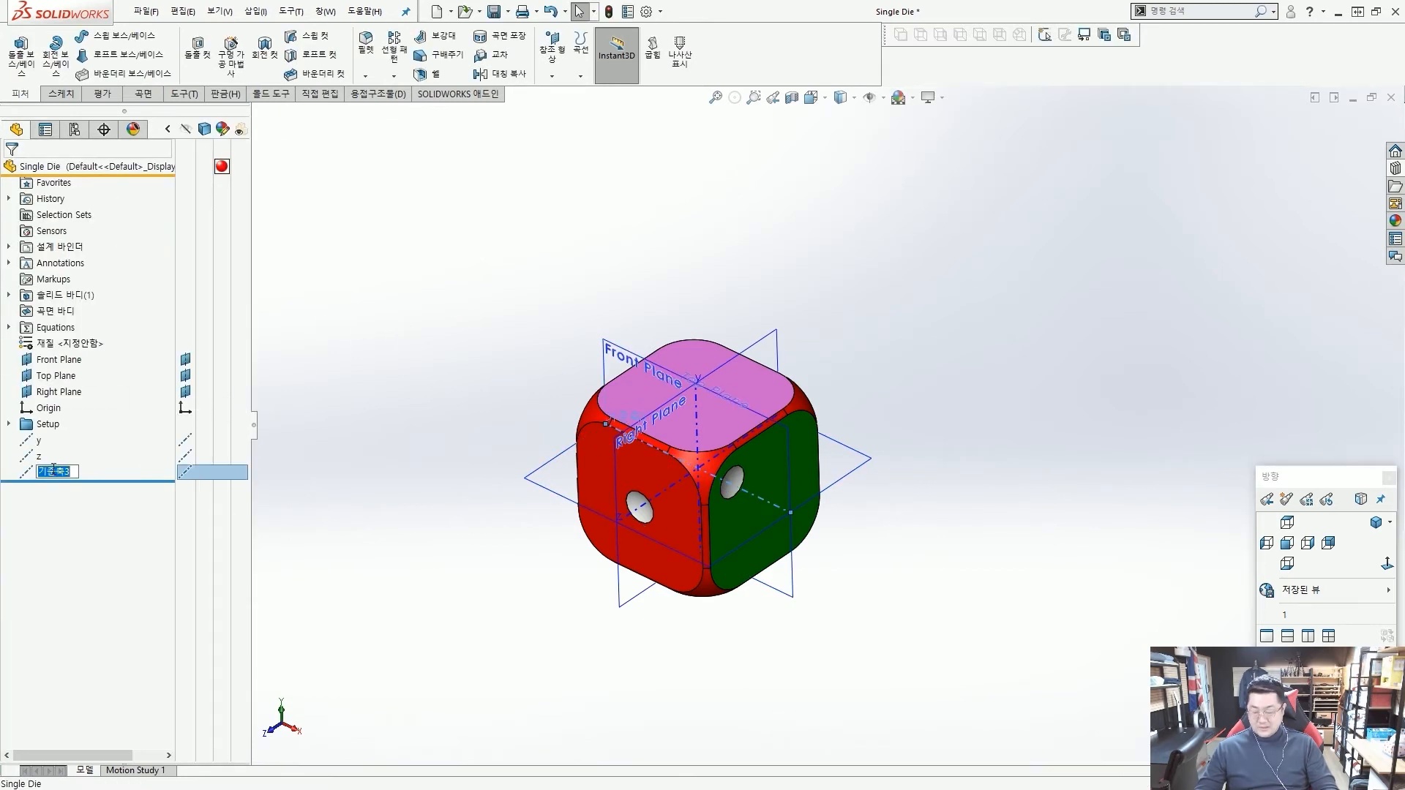
pyautogui.write('x')
pyautogui.press('Return')
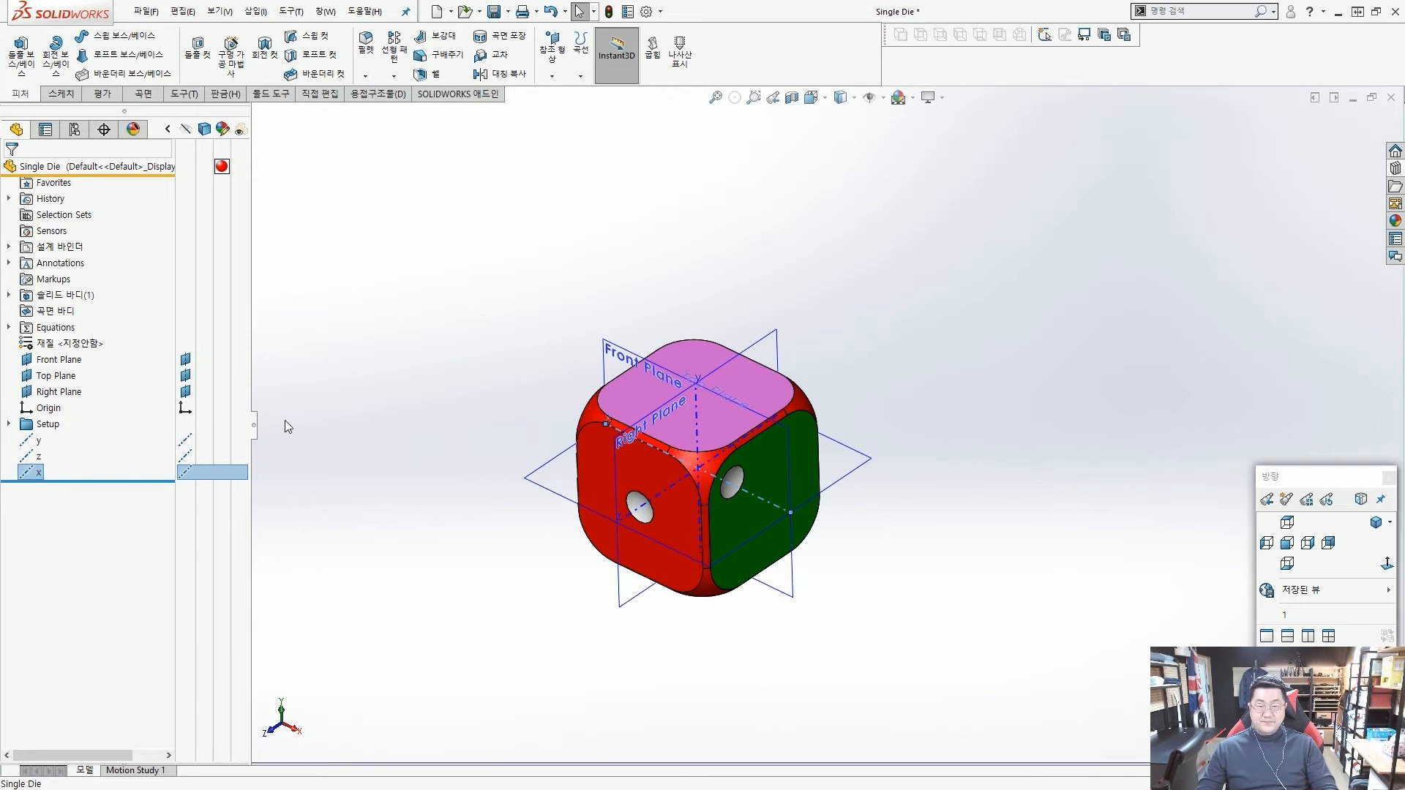
pyautogui.click(292, 423)
pyautogui.scroll(-3, 742, 495)
pyautogui.scroll(3, 739, 490)
pyautogui.moveTo(708, 434); pyautogui.dragTo(714, 420, button='middle')
pyautogui.scroll(-3, 713, 420)
pyautogui.scroll(2, 747, 420)
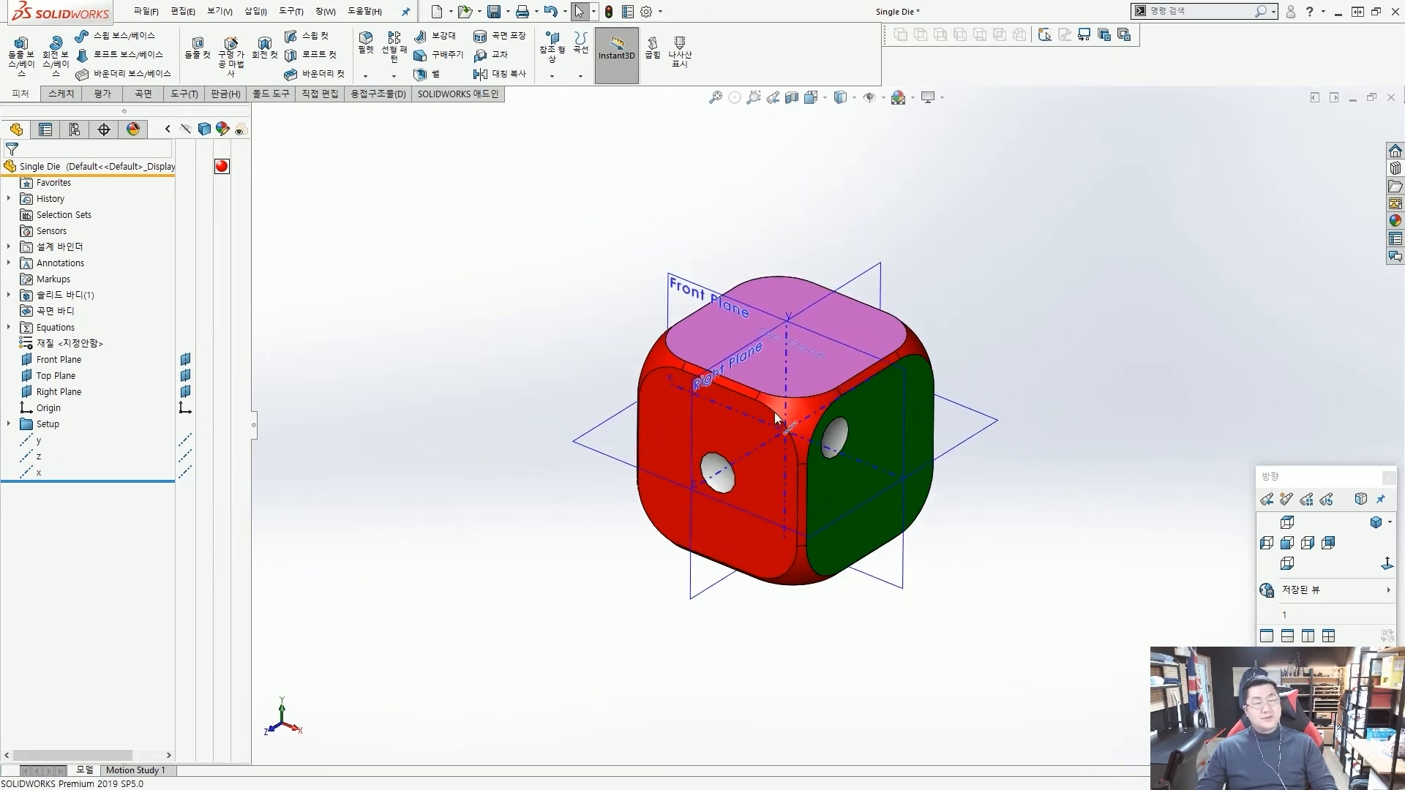
pyautogui.scroll(-2, 823, 410)
pyautogui.scroll(2, 830, 404)
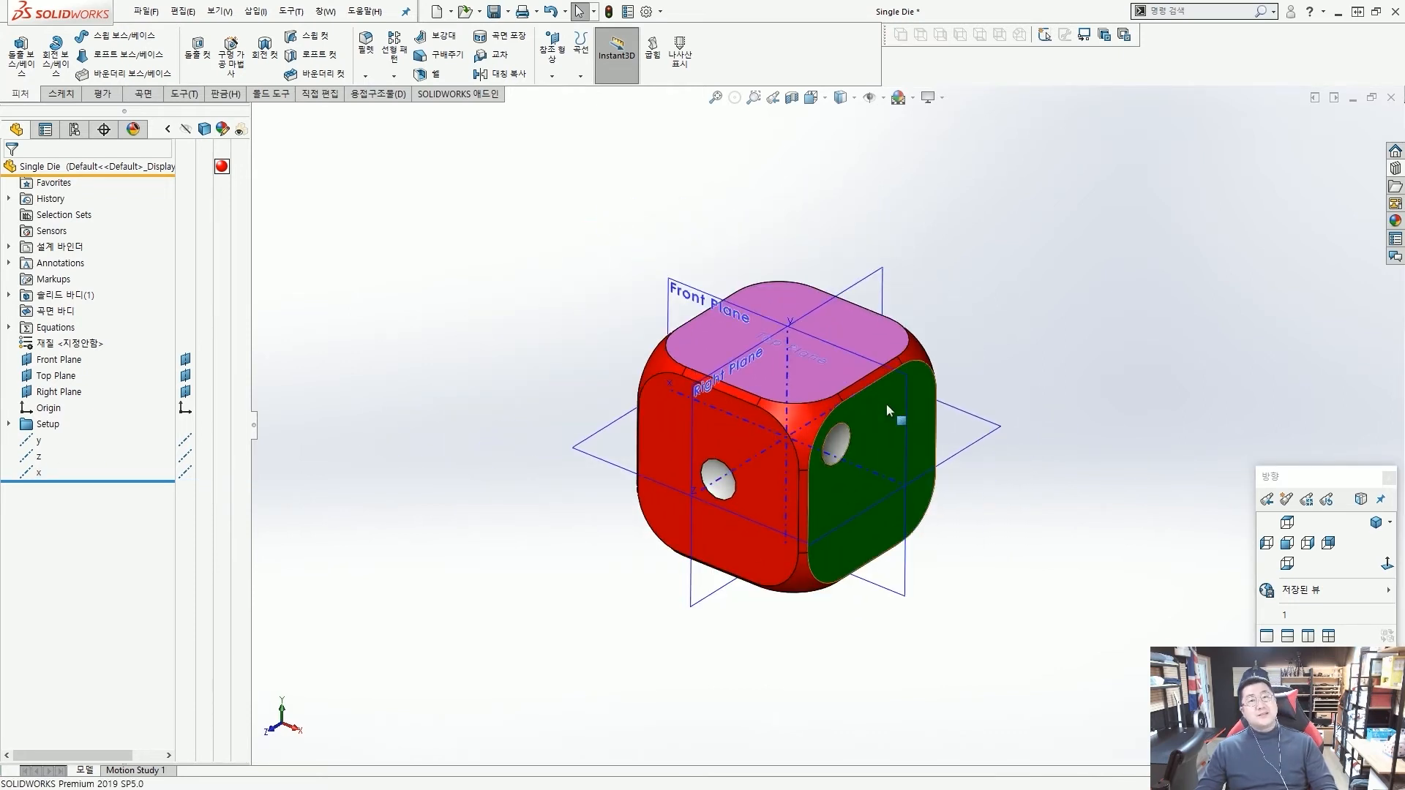
pyautogui.scroll(-1, 845, 407)
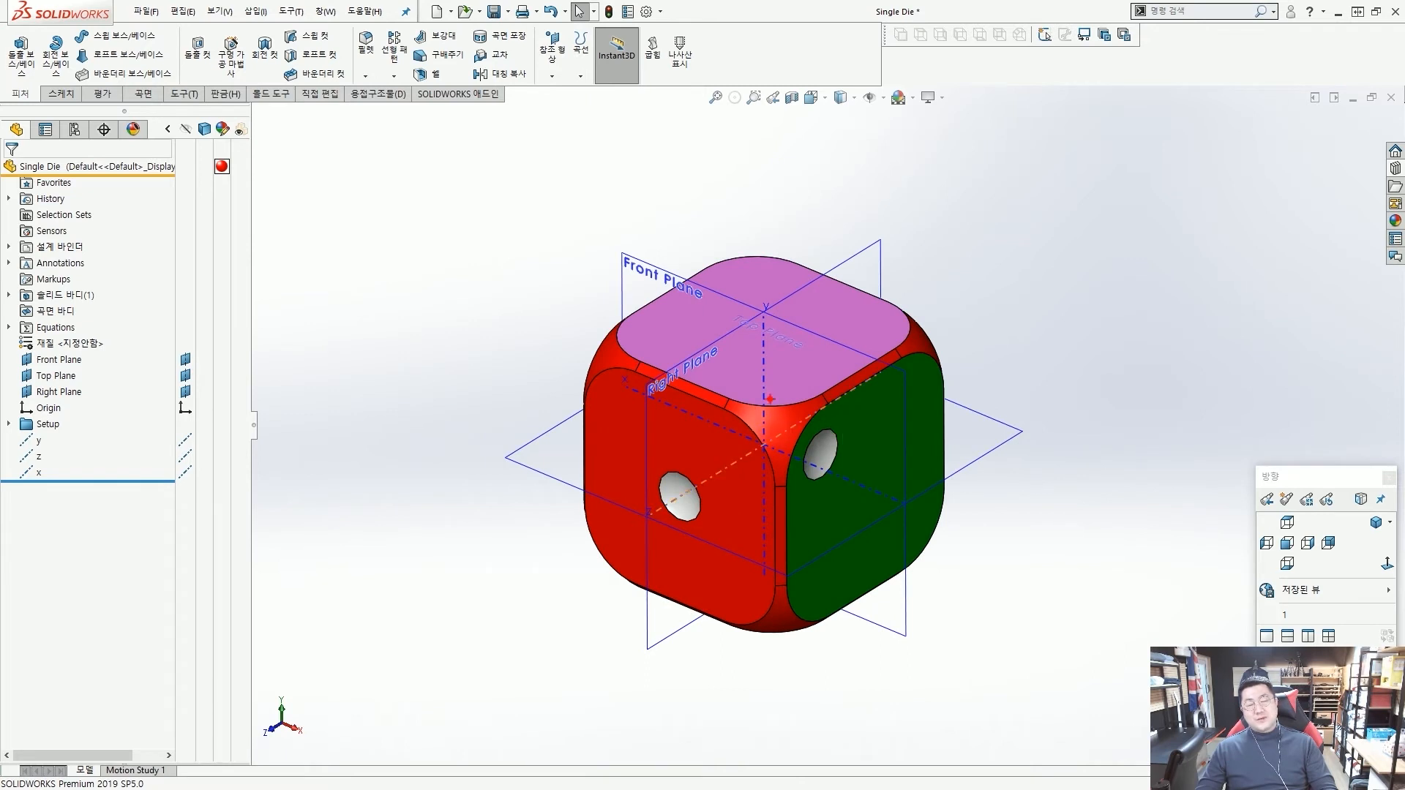
pyautogui.moveTo(770, 399)
pyautogui.mouseDown()
pyautogui.moveTo(586, 301)
pyautogui.moveTo(933, 325)
pyautogui.moveTo(768, 377)
pyautogui.moveTo(632, 331)
pyautogui.mouseUp()
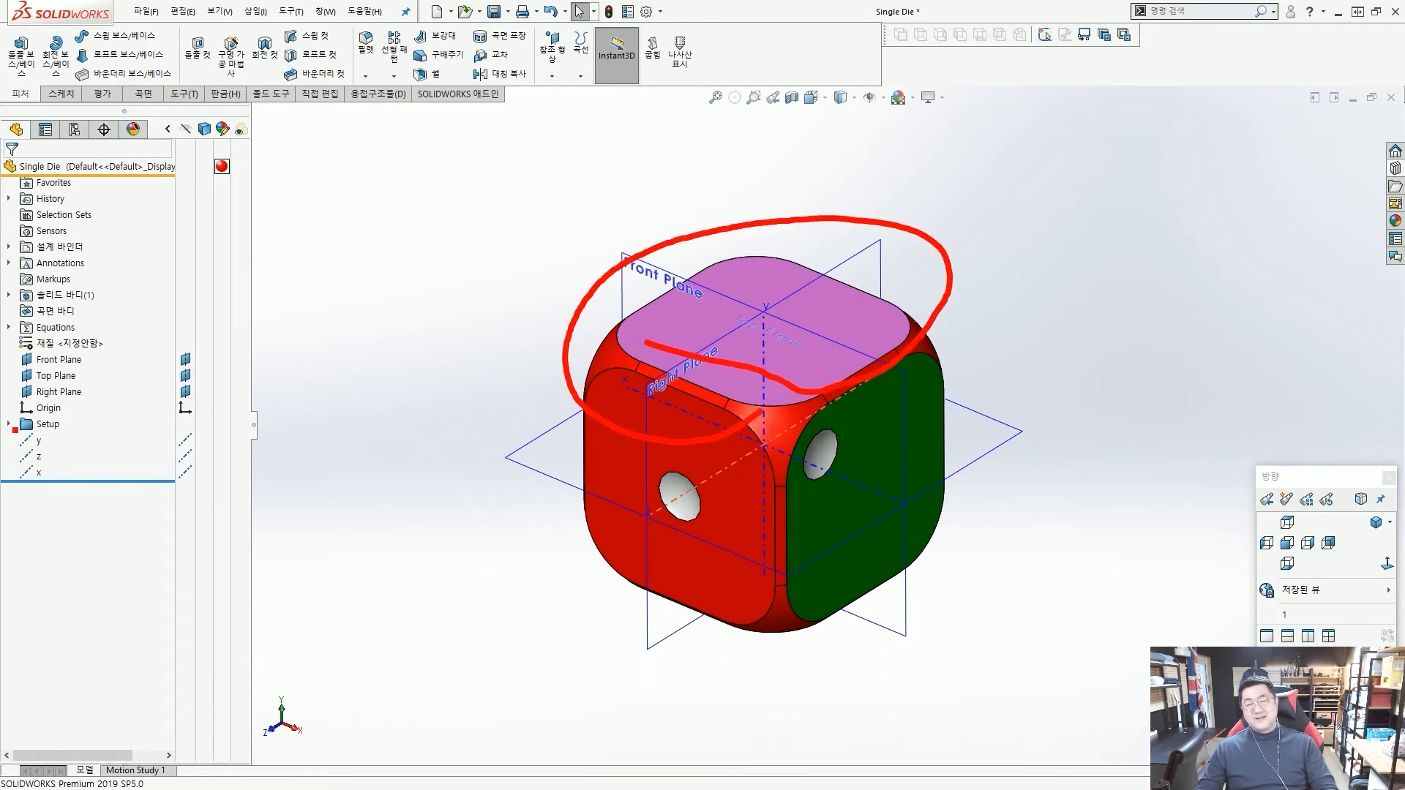
pyautogui.keyDown('ctrl'); pyautogui.moveTo(15, 430); pyautogui.dragTo(211, 493); pyautogui.keyUp('ctrl')
pyautogui.keyDown('ctrl'); pyautogui.keyDown('shift'); pyautogui.moveTo(330, 502); pyautogui.dragTo(239, 480); pyautogui.keyUp('shift'); pyautogui.keyUp('ctrl')
pyautogui.press('Escape')
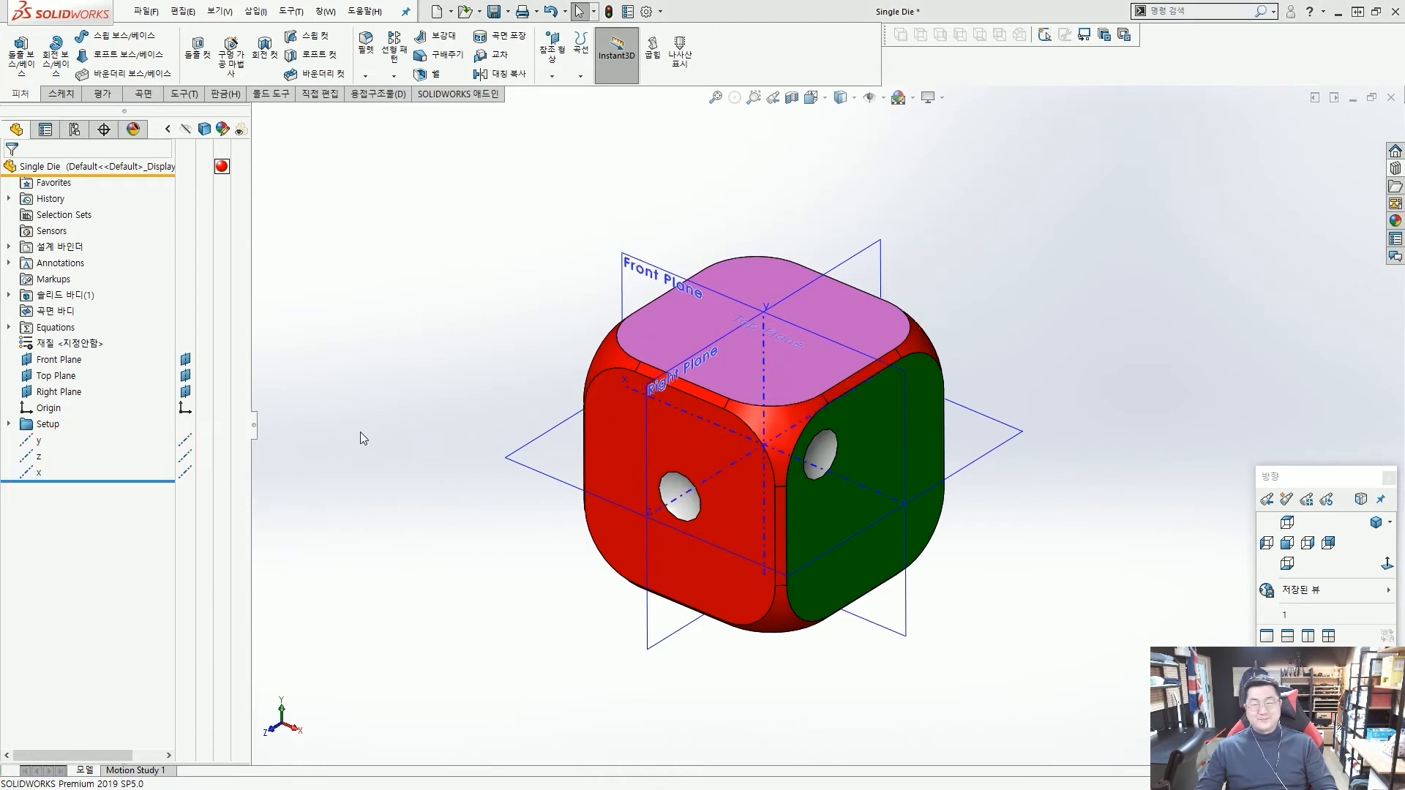
pyautogui.scroll(3, 360, 432)
pyautogui.scroll(-2, 779, 427)
pyautogui.scroll(2, 824, 418)
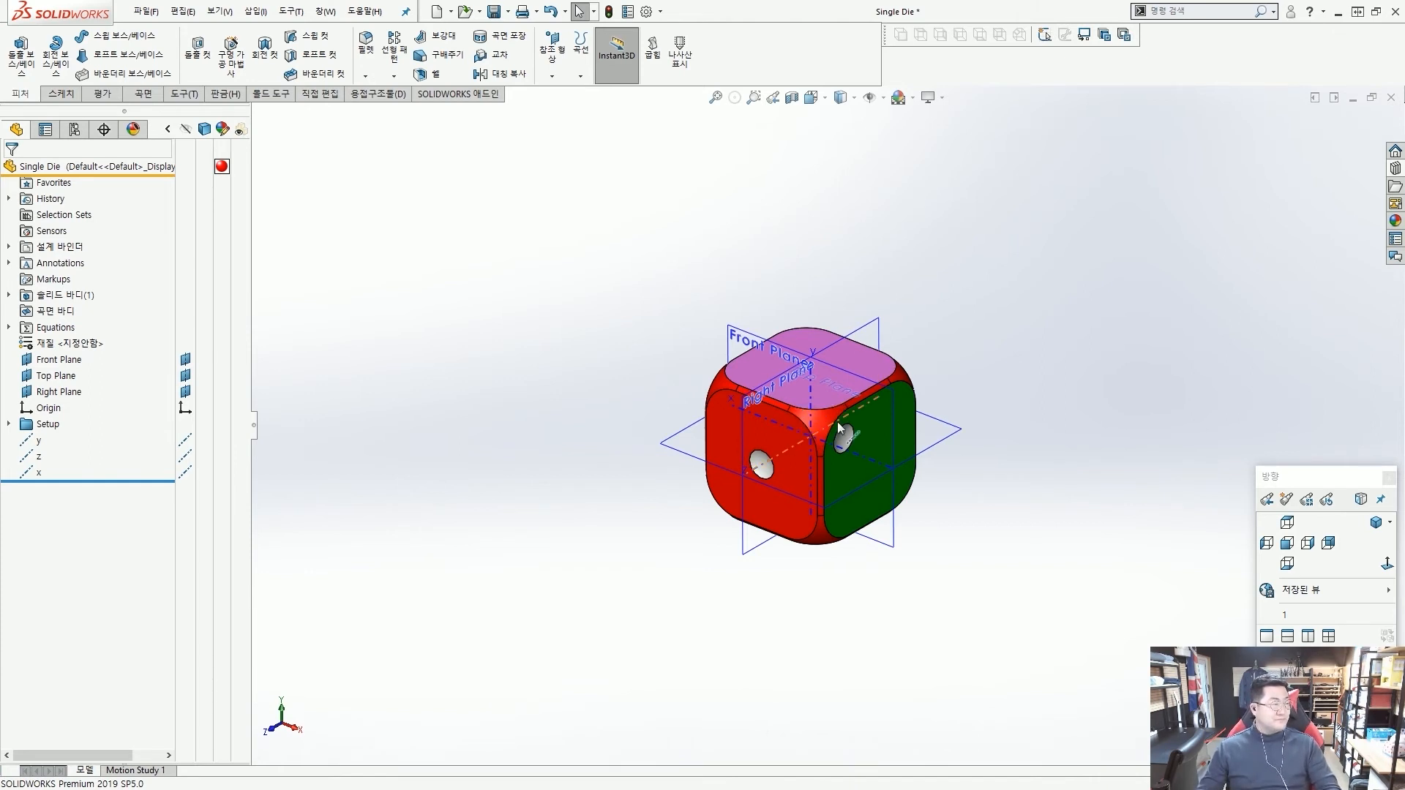
pyautogui.scroll(-2, 839, 425)
pyautogui.scroll(2, 841, 425)
pyautogui.scroll(-3, 888, 434)
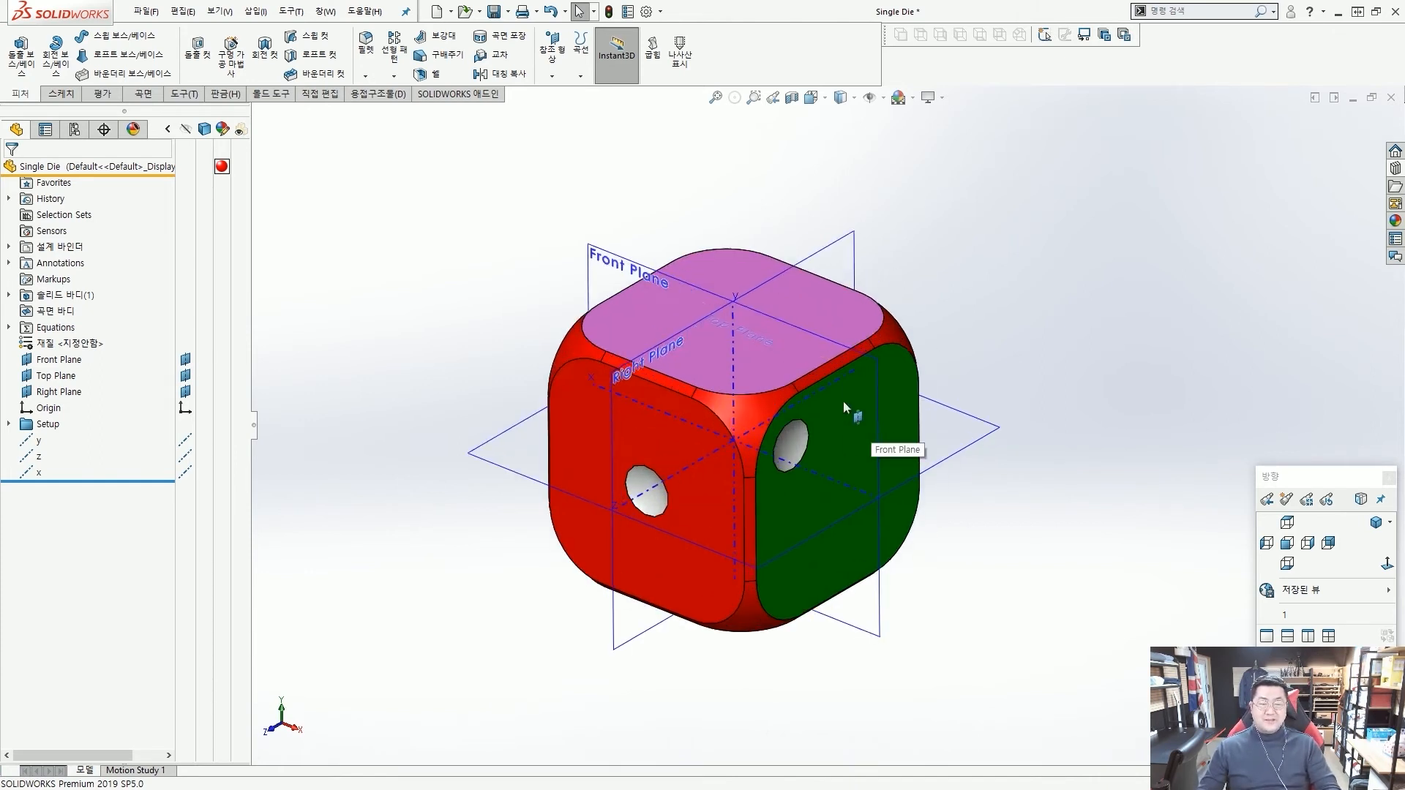
pyautogui.scroll(1, 843, 401)
pyautogui.scroll(-1, 793, 380)
# Hide the Front, Right and Top planes so that only the reference axes remain displayed on the die.
pyautogui.click(637, 286)
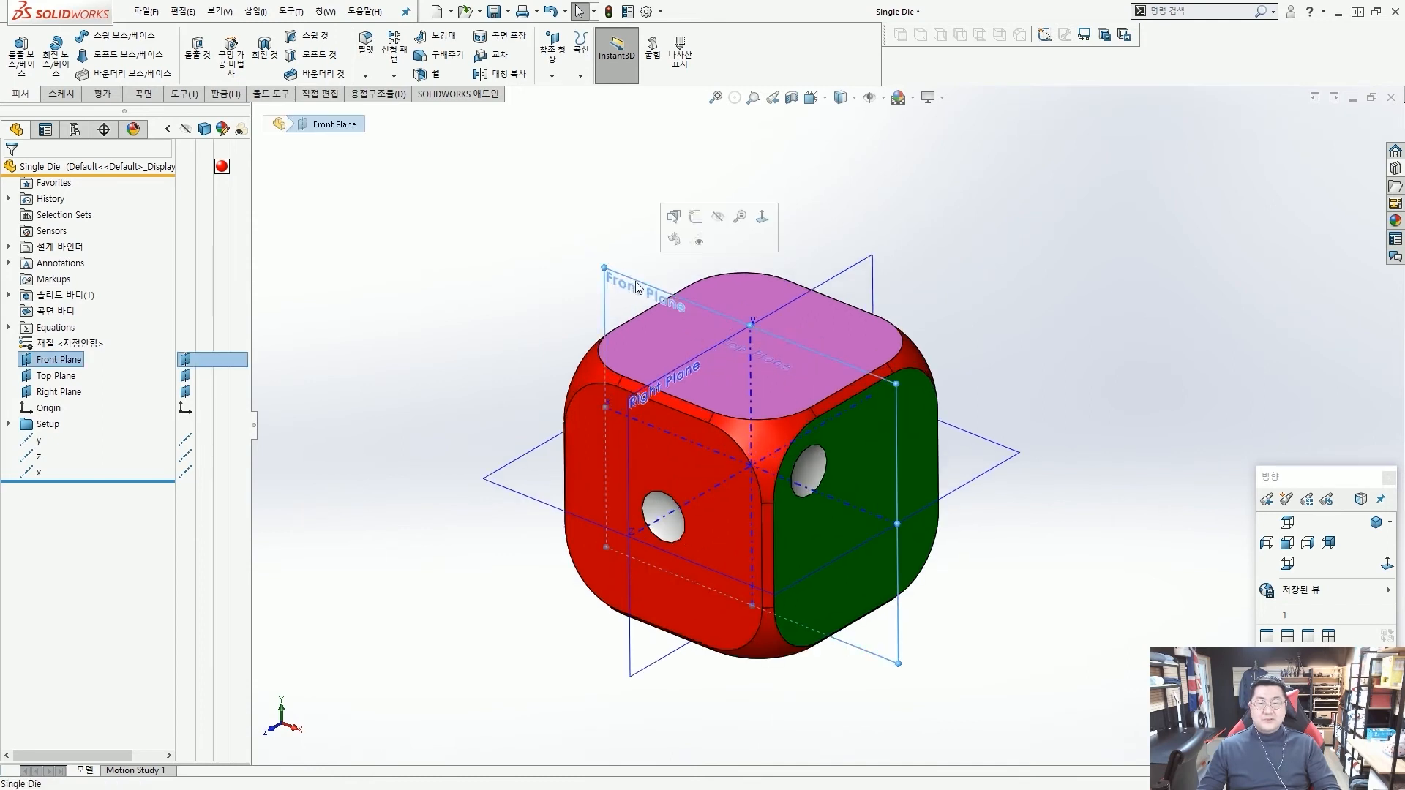
pyautogui.click(719, 218)
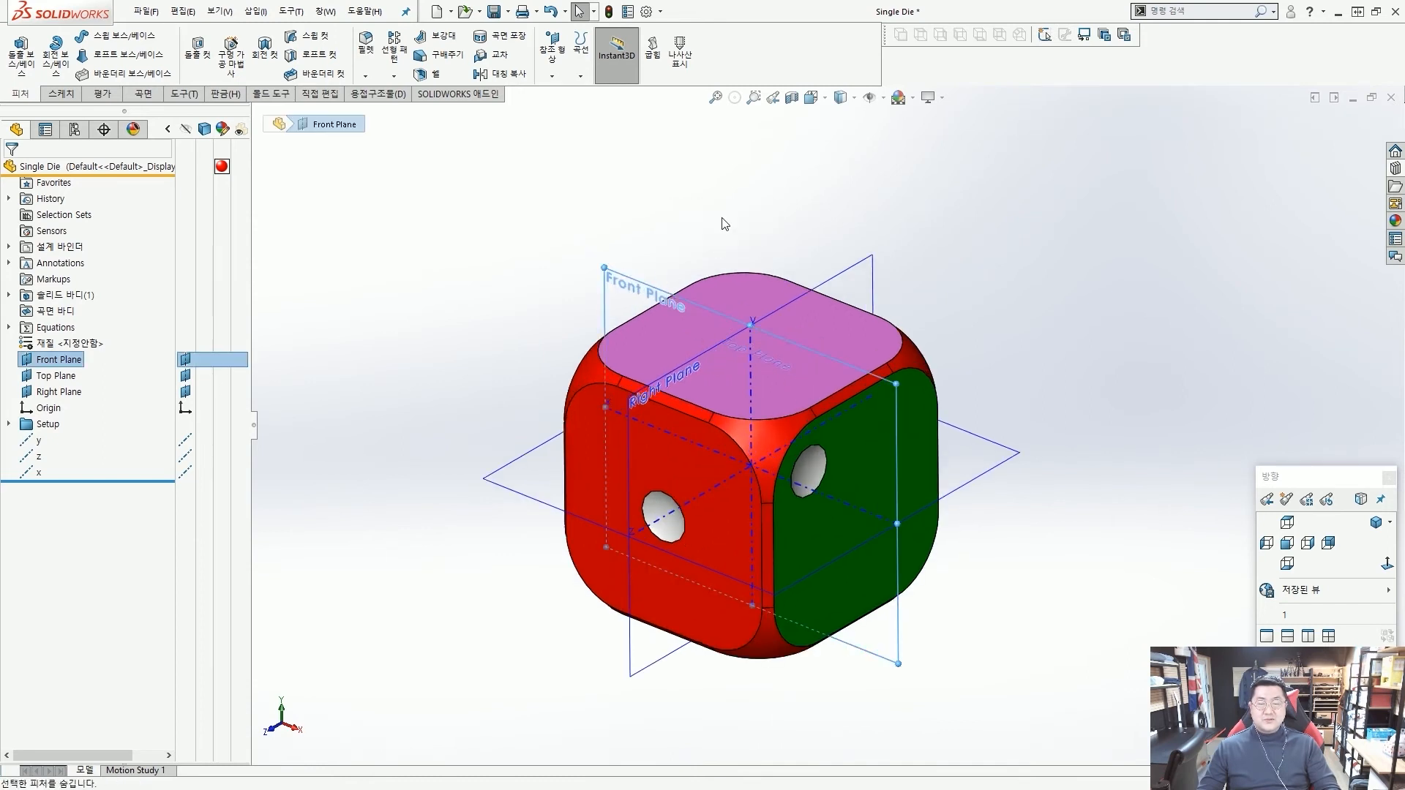
pyautogui.click(863, 259)
pyautogui.click(956, 195)
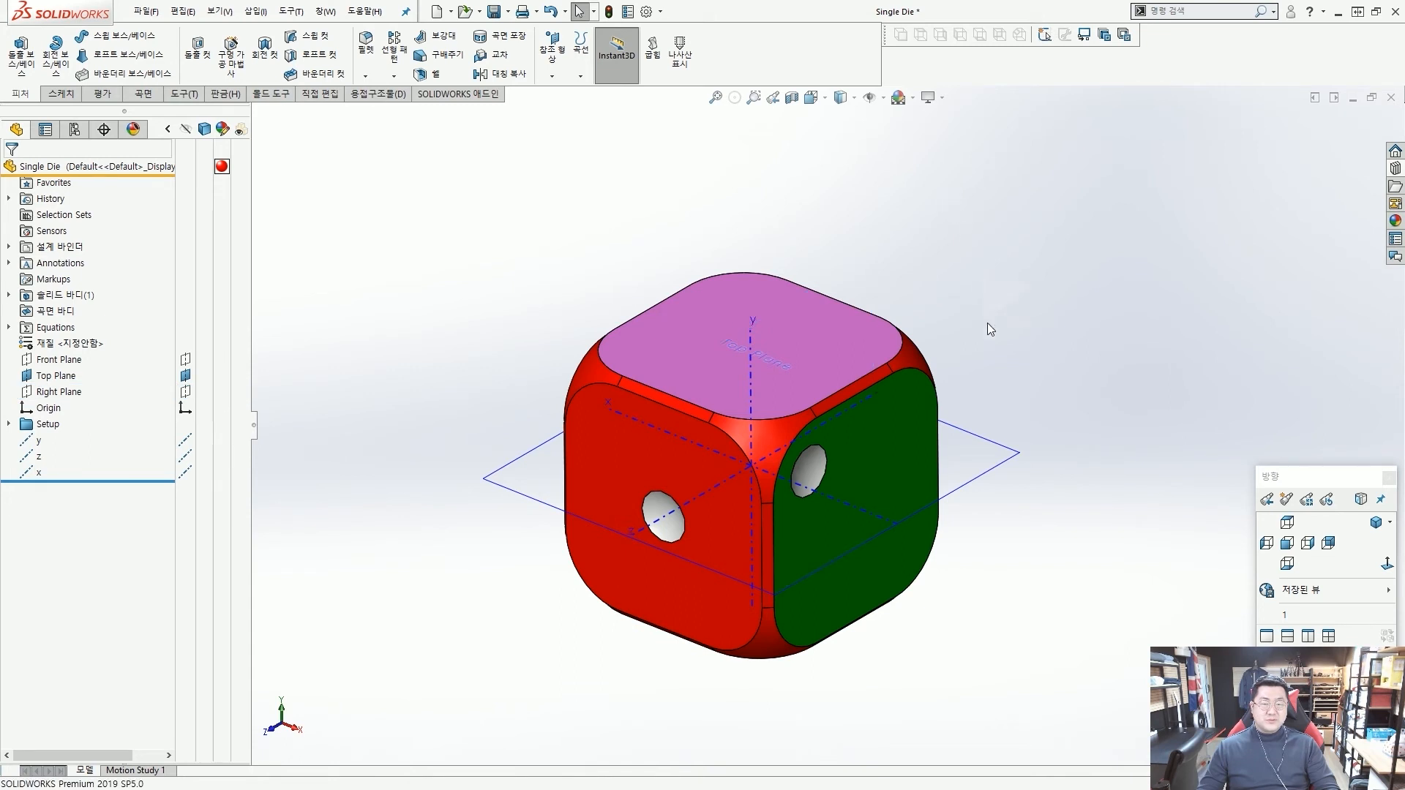
pyautogui.click(1001, 444)
pyautogui.click(1090, 376)
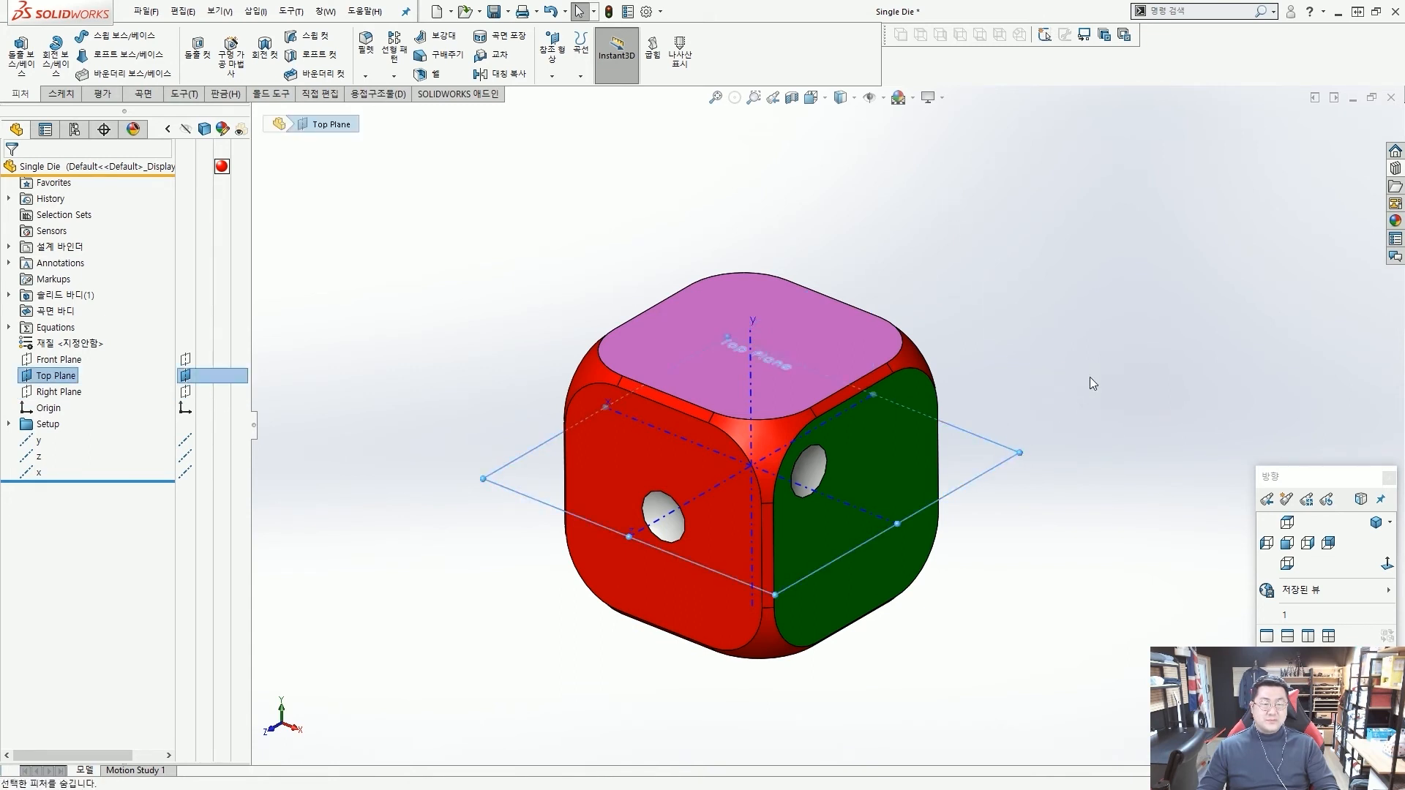
pyautogui.moveTo(861, 337)
pyautogui.mouseDown(button='middle')
pyautogui.moveTo(849, 380)
pyautogui.moveTo(874, 346)
pyautogui.moveTo(838, 349)
pyautogui.mouseUp(button='middle')
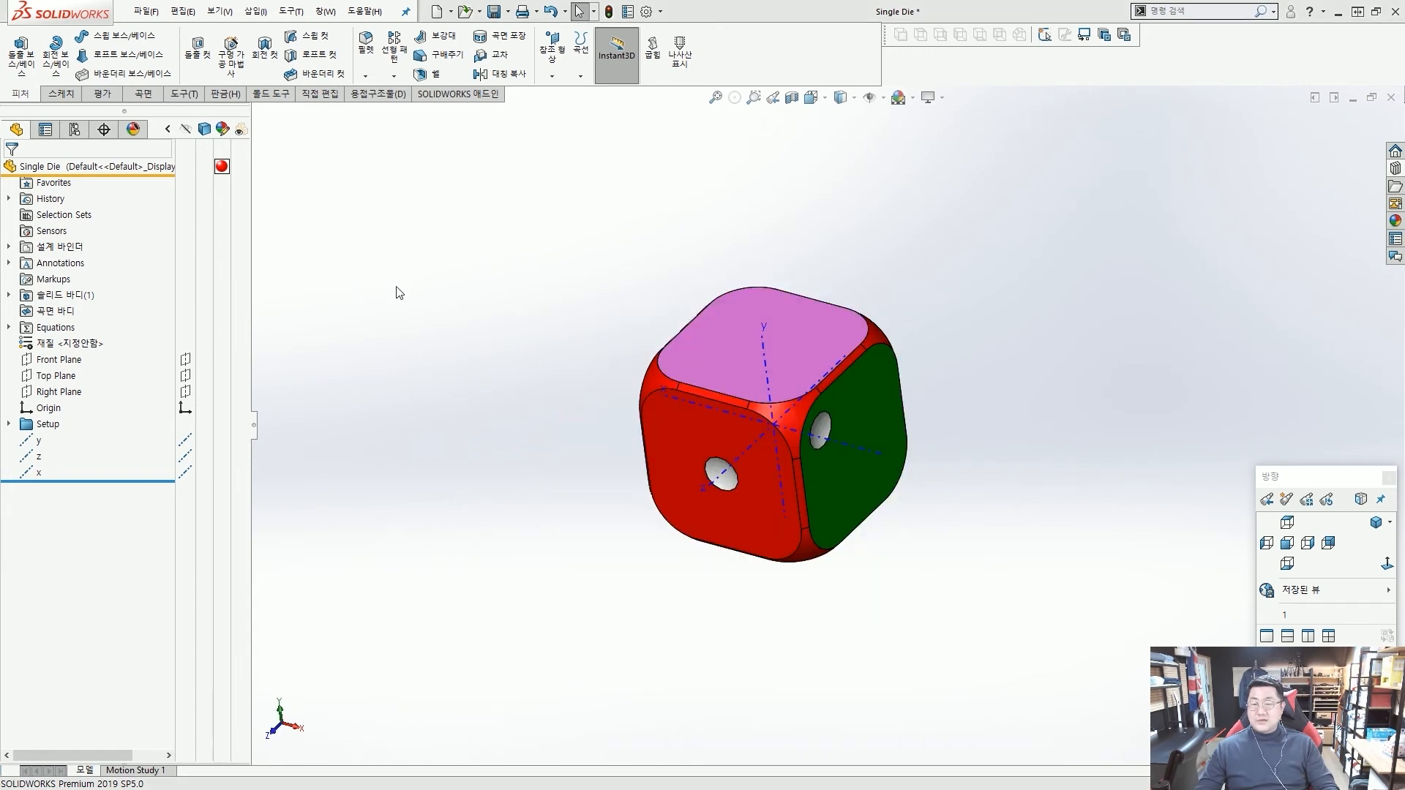
# View the die normal to the Front Plane and examine the x and y axes relative to the central dot.
pyautogui.click(60, 360)
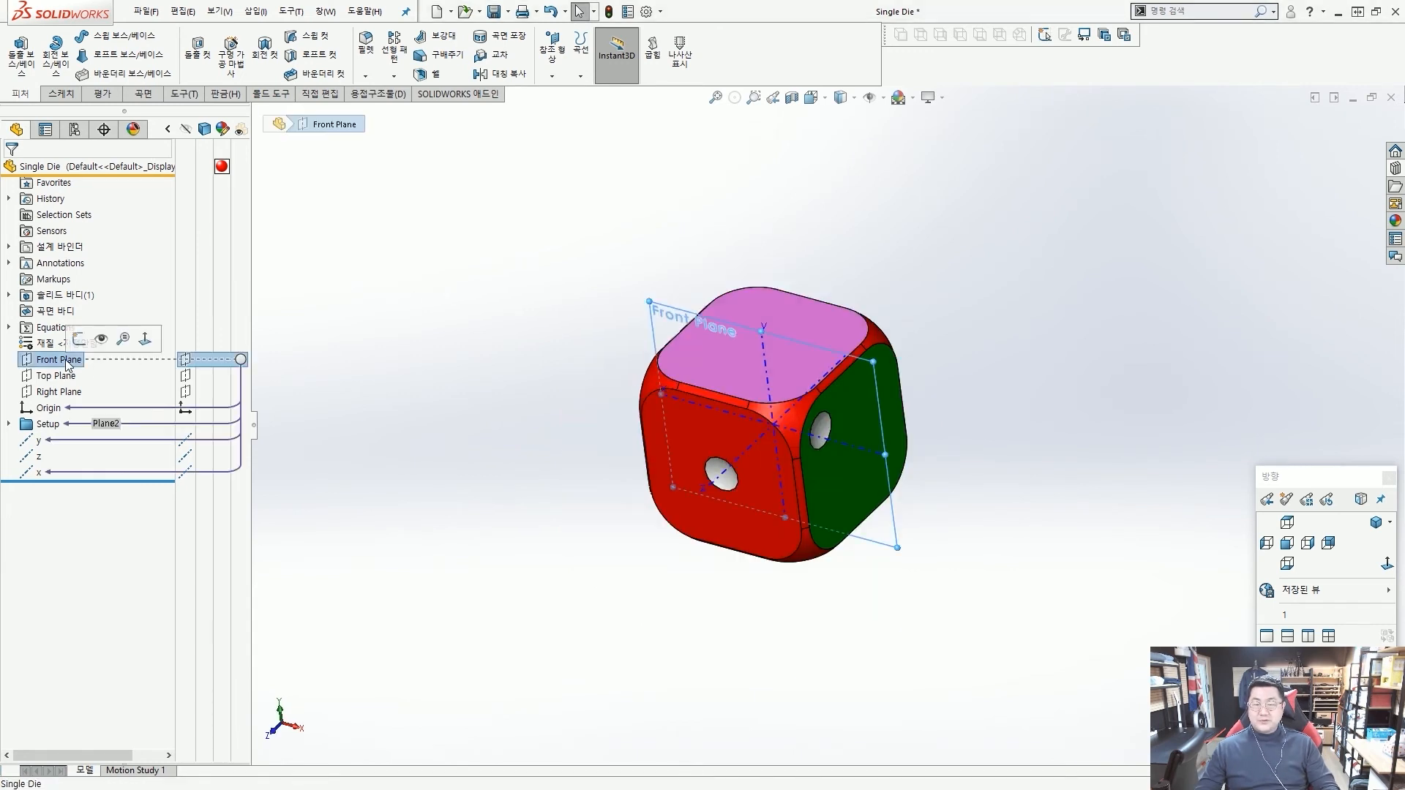
pyautogui.click(145, 340)
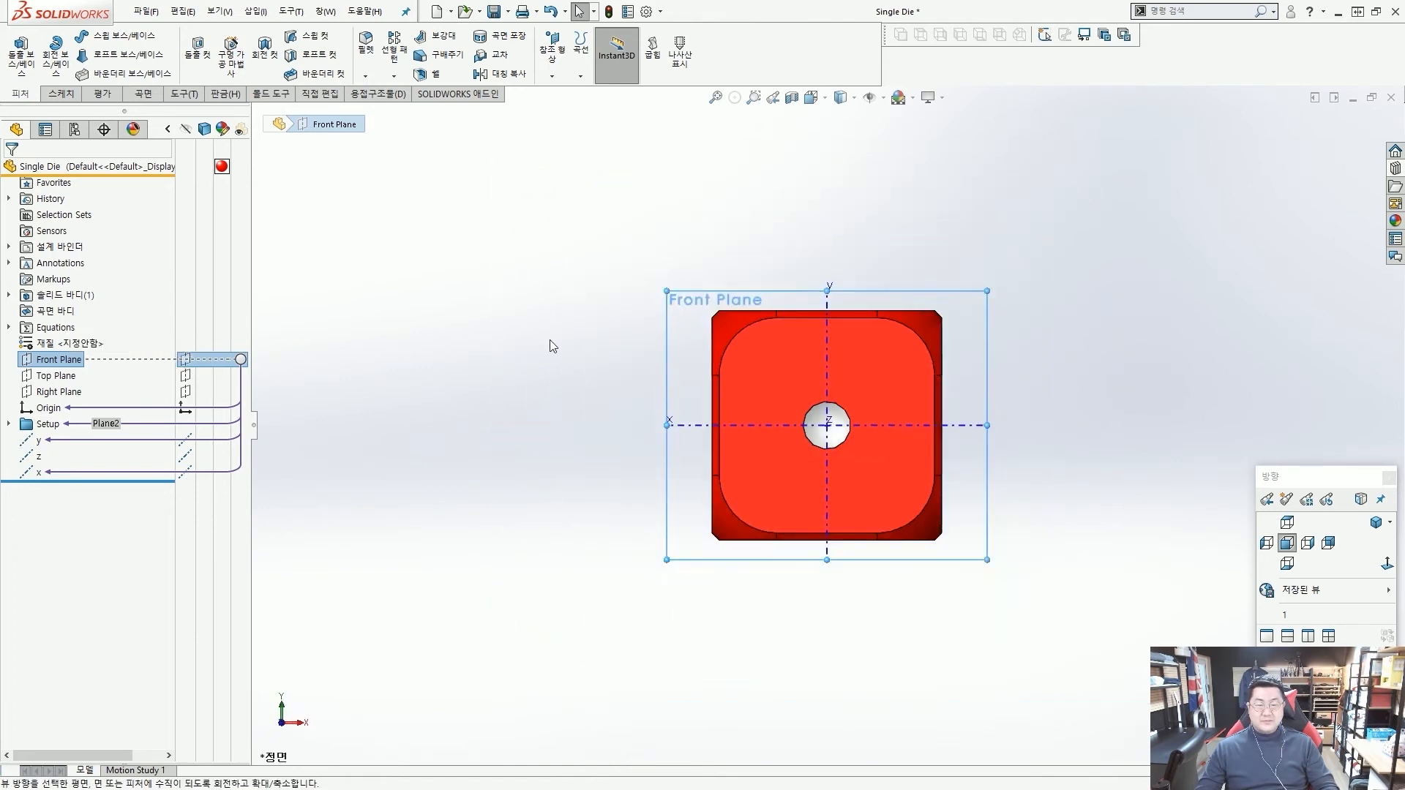
pyautogui.scroll(3, 834, 432)
pyautogui.click(982, 431)
pyautogui.scroll(-7, 878, 440)
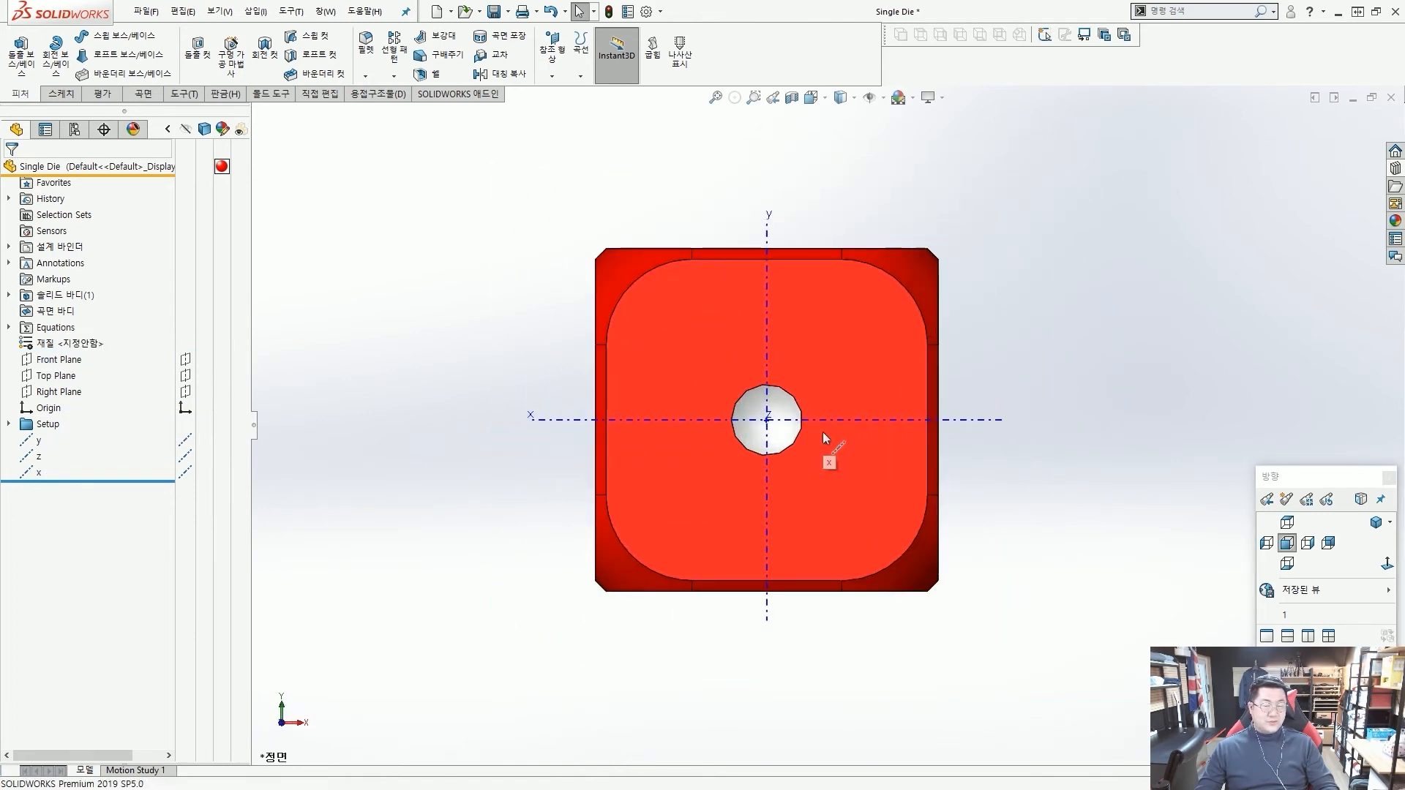
pyautogui.scroll(3, 823, 432)
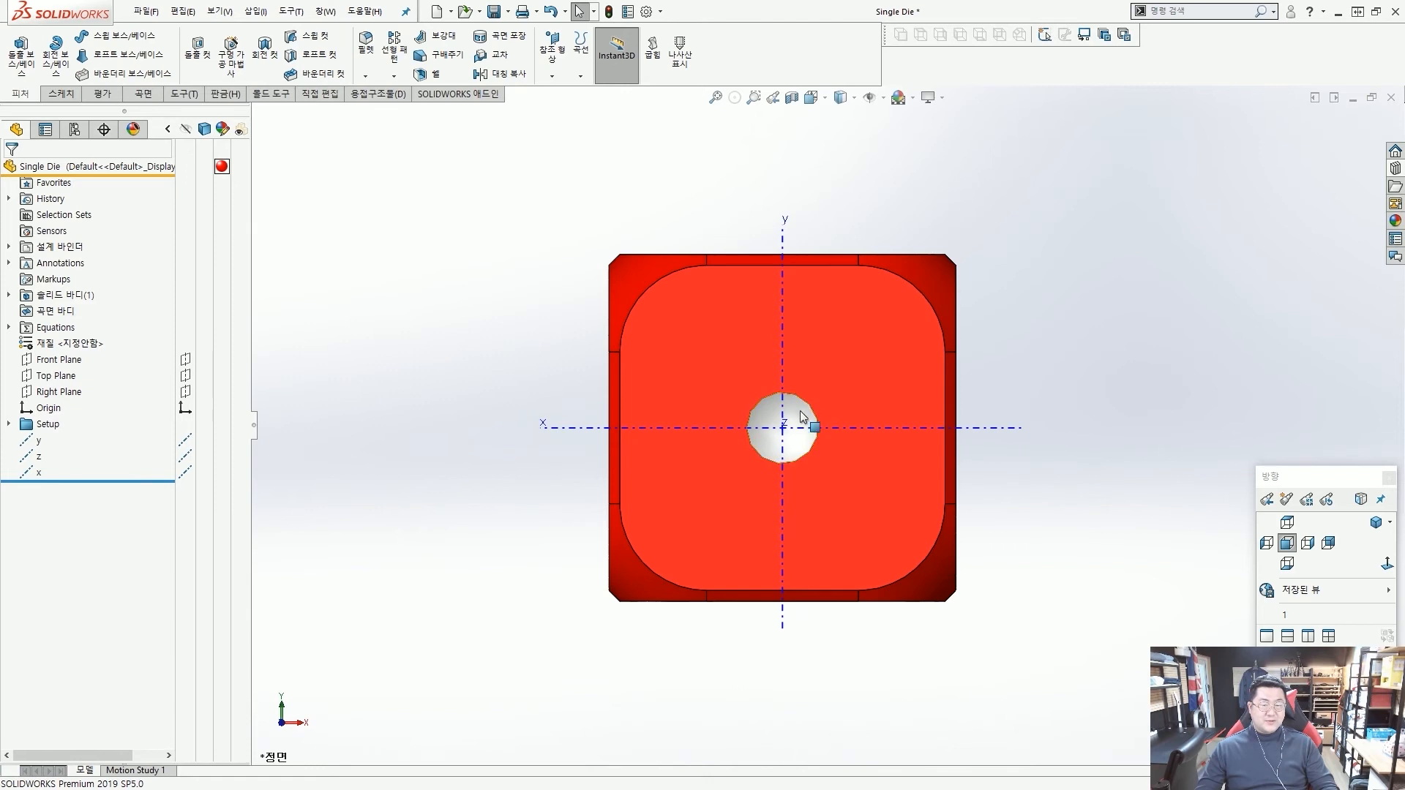
pyautogui.scroll(-4, 795, 424)
pyautogui.click(807, 417)
pyautogui.scroll(5, 757, 410)
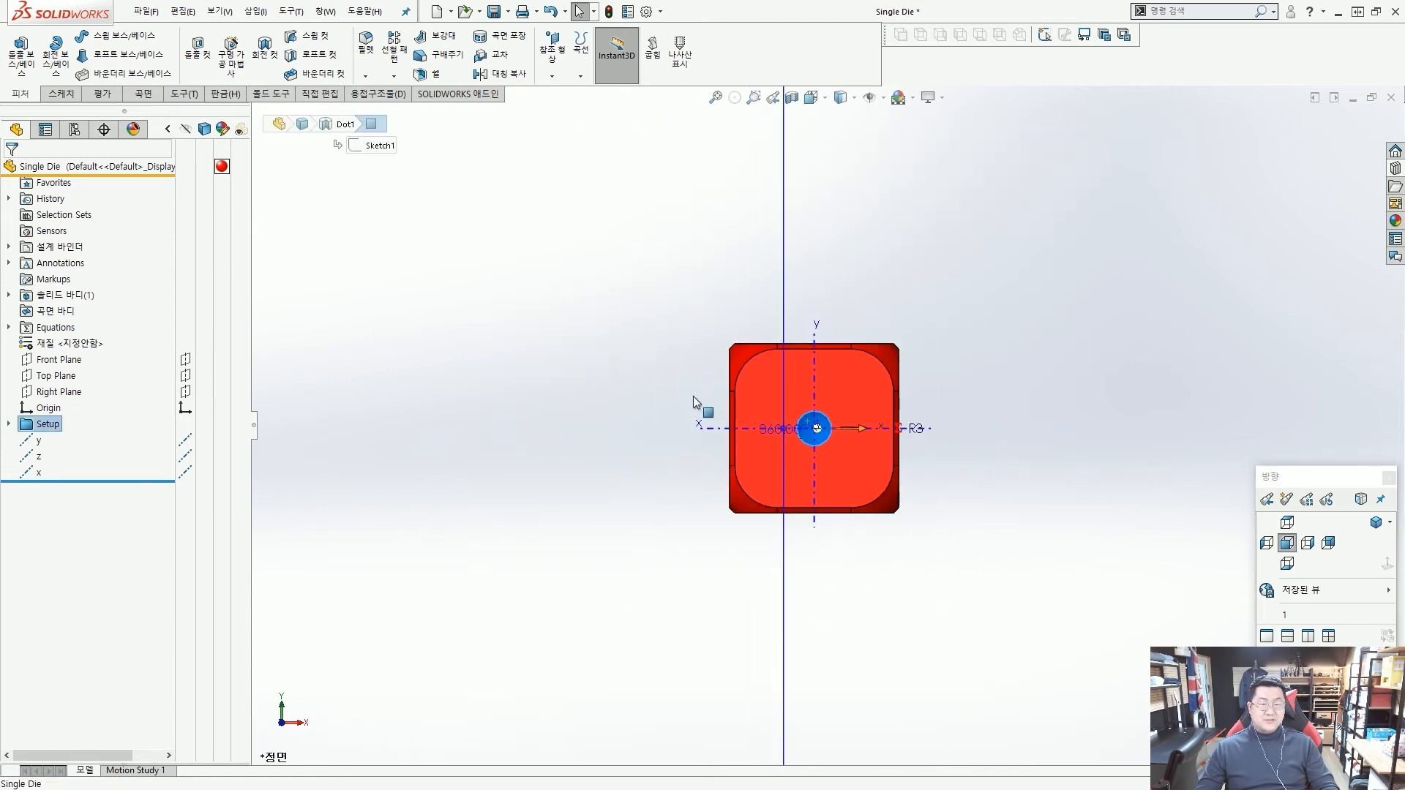
pyautogui.click(662, 408)
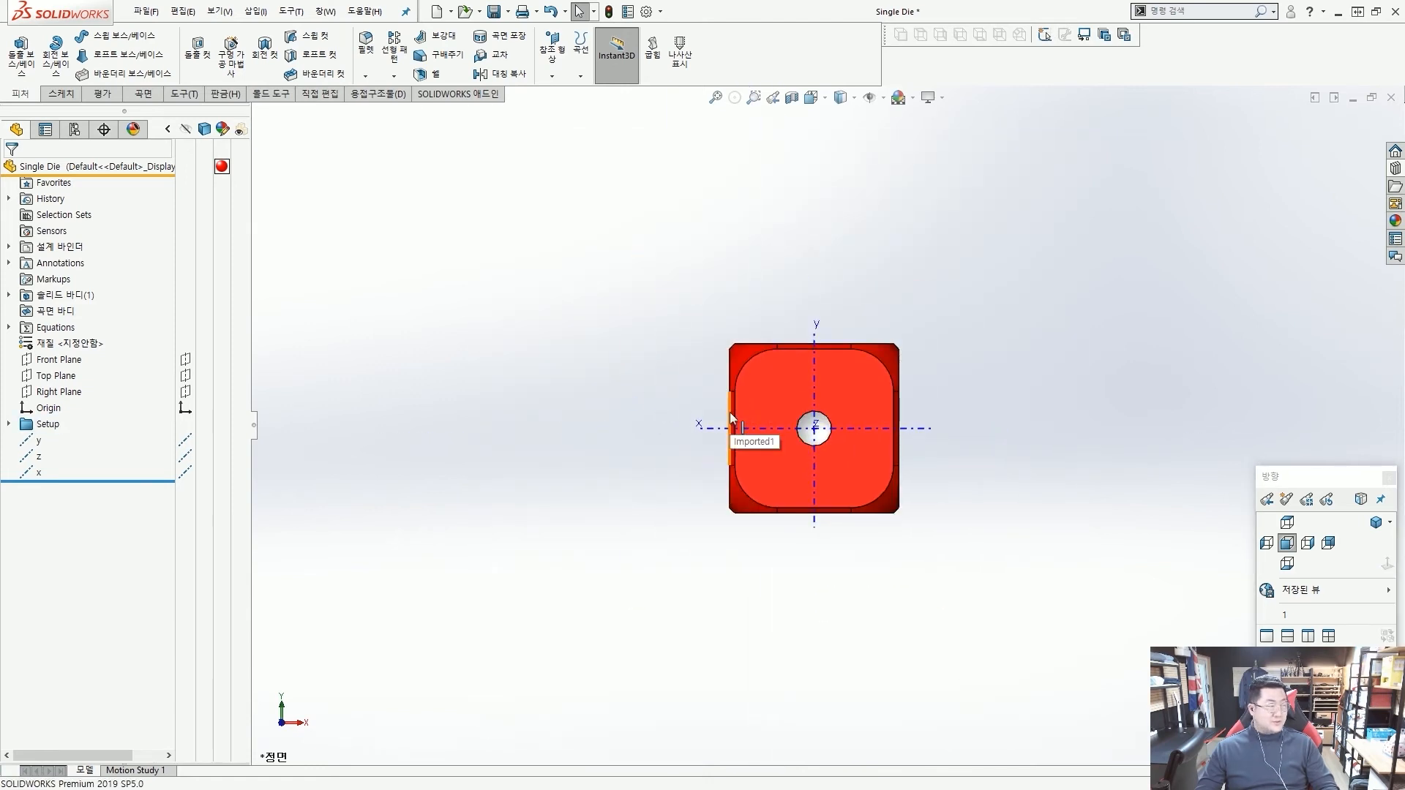
# Start a linear pattern and use the straight upper edge of the yellow face, beside the one-dot face, as Direction 1.
pyautogui.moveTo(818, 567); pyautogui.dragTo(810, 290, button='middle')
pyautogui.scroll(-3, 776, 406)
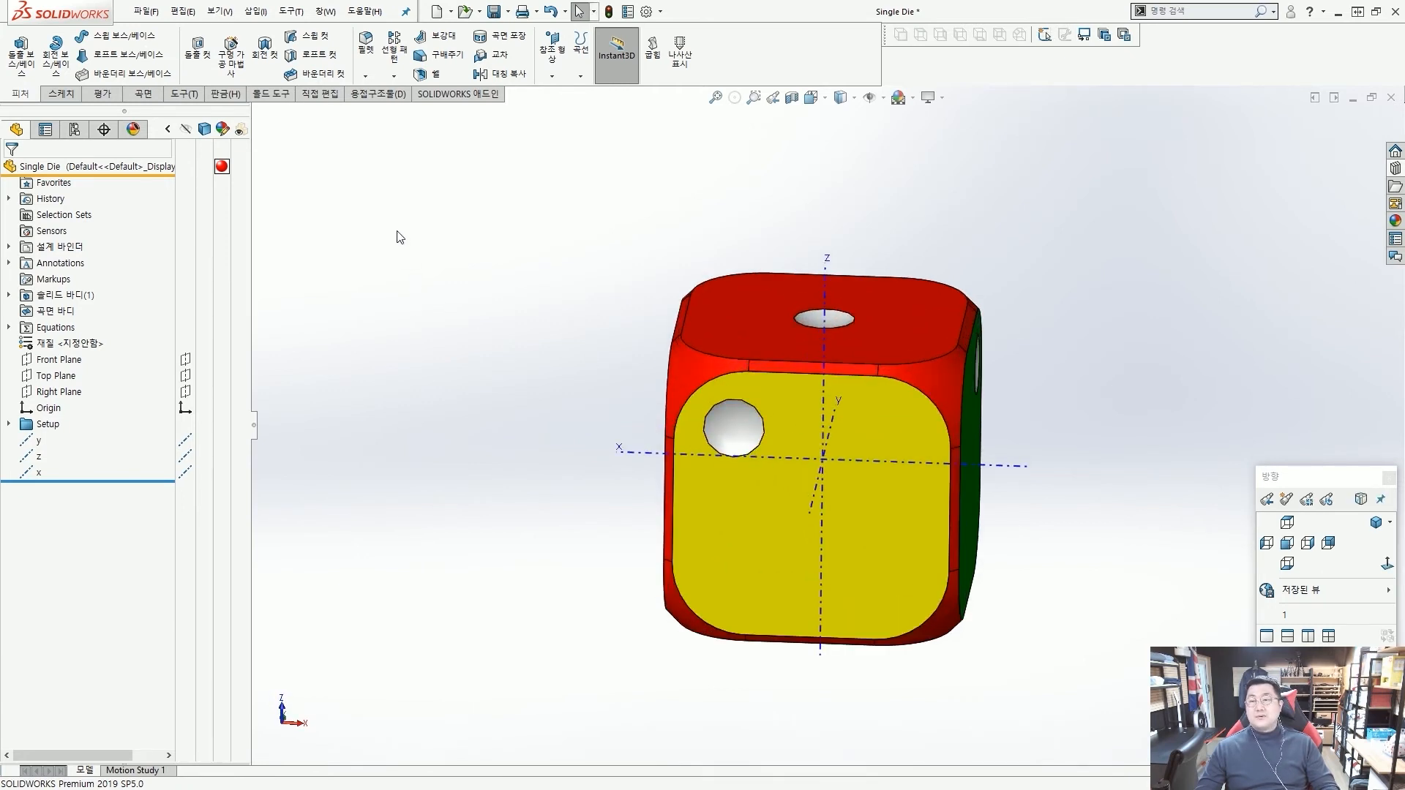
pyautogui.click(395, 49)
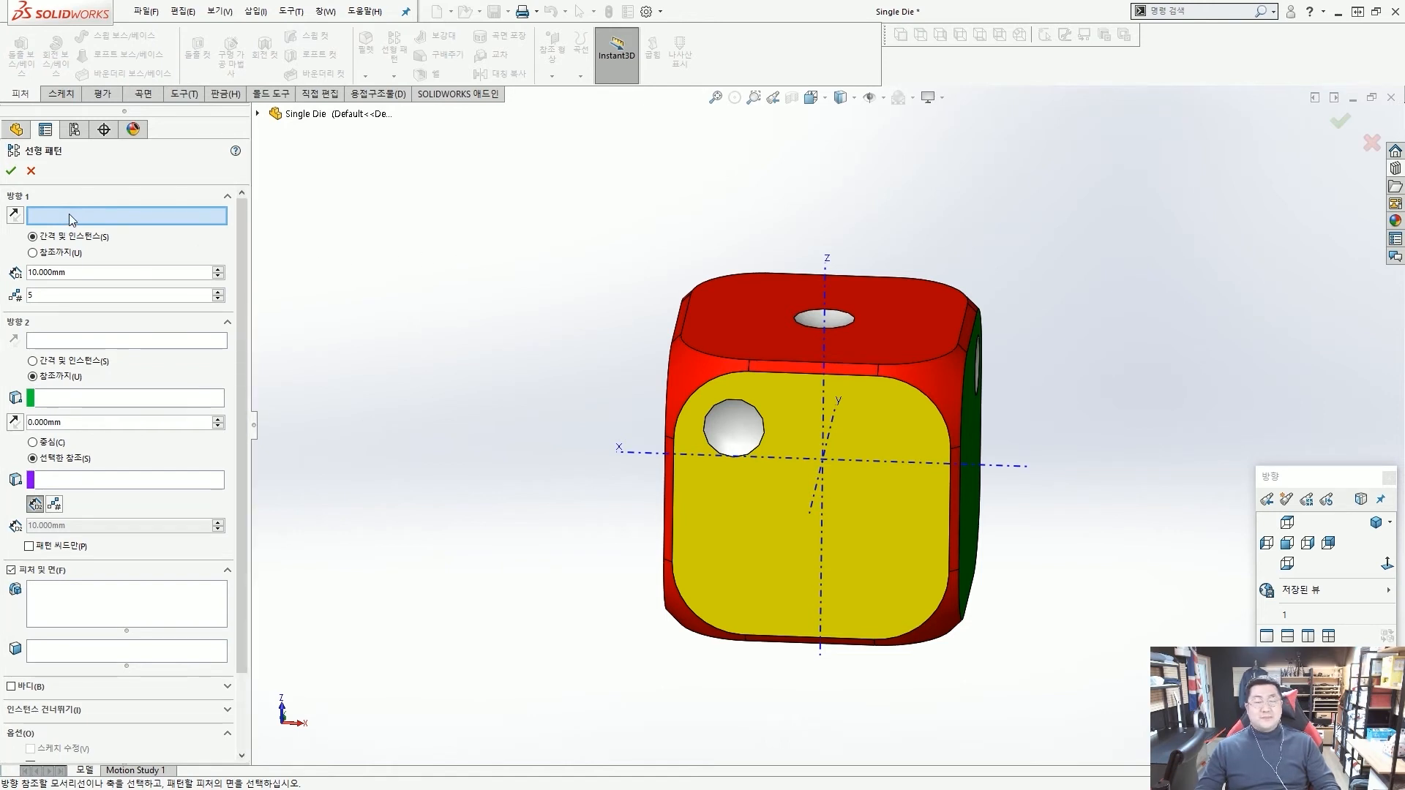
pyautogui.scroll(-2, 740, 395)
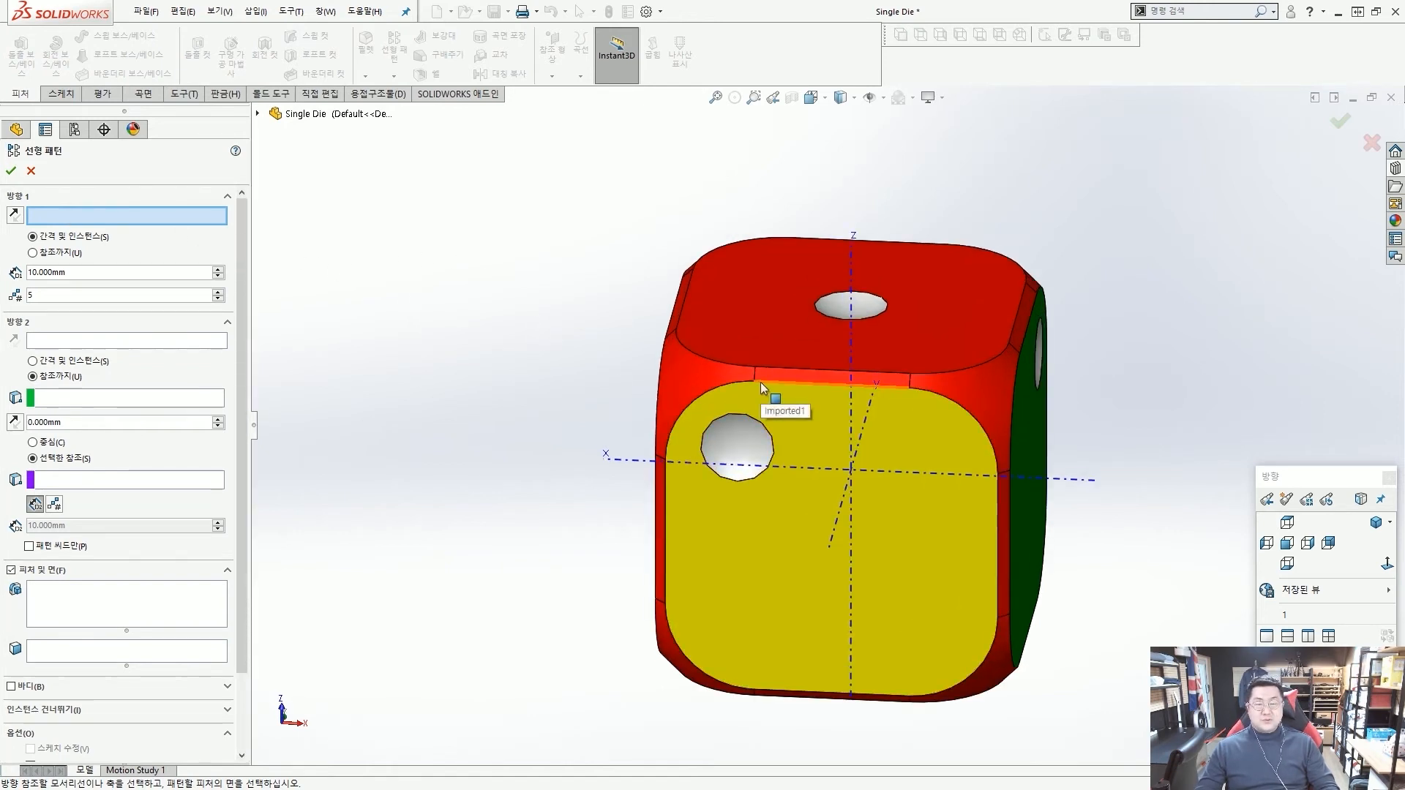
pyautogui.click(761, 382)
pyautogui.hotkey('ctrl', '2')
pyautogui.moveTo(954, 403); pyautogui.dragTo(922, 389)
pyautogui.moveTo(733, 372); pyautogui.dragTo(905, 373)
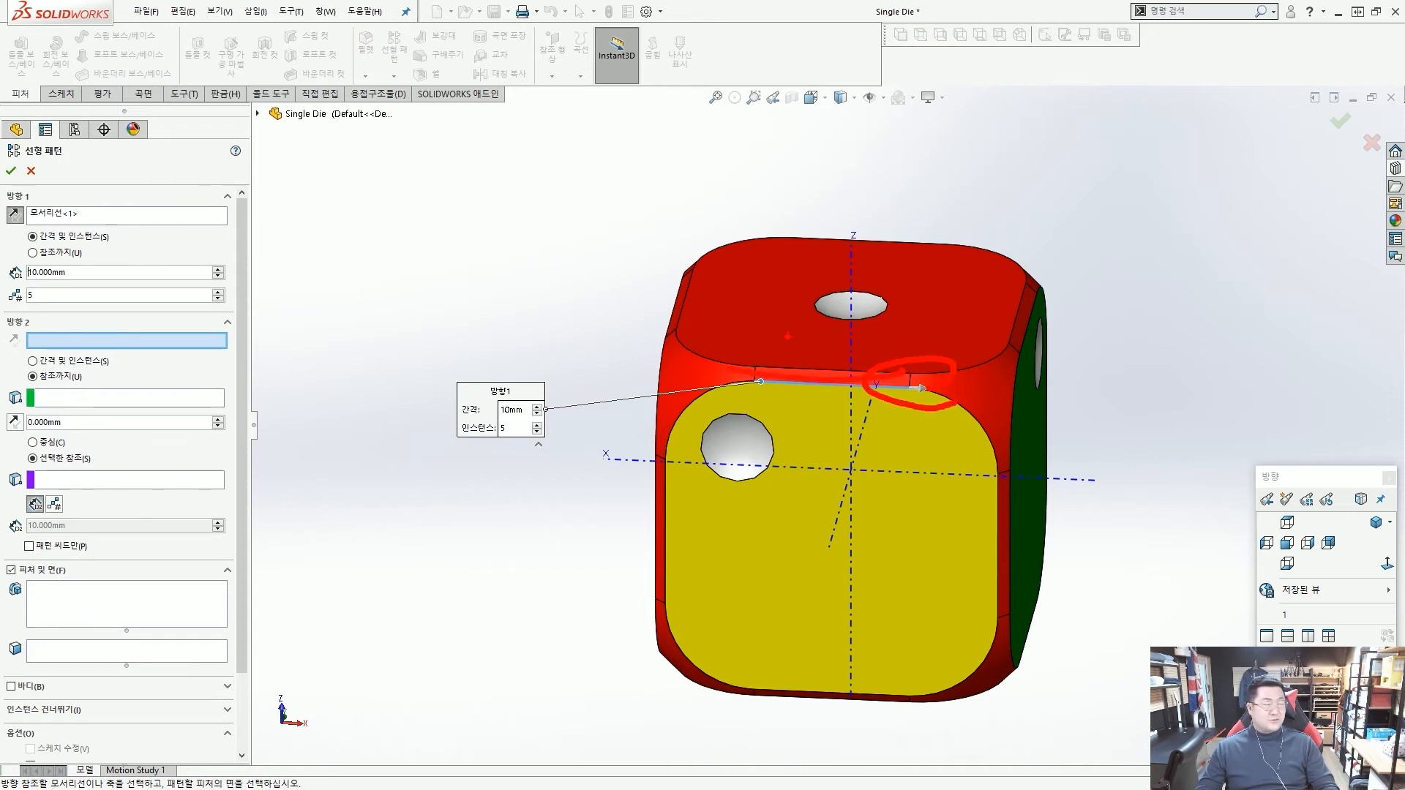
pyautogui.moveTo(792, 338); pyautogui.dragTo(809, 385)
pyautogui.press('Escape')
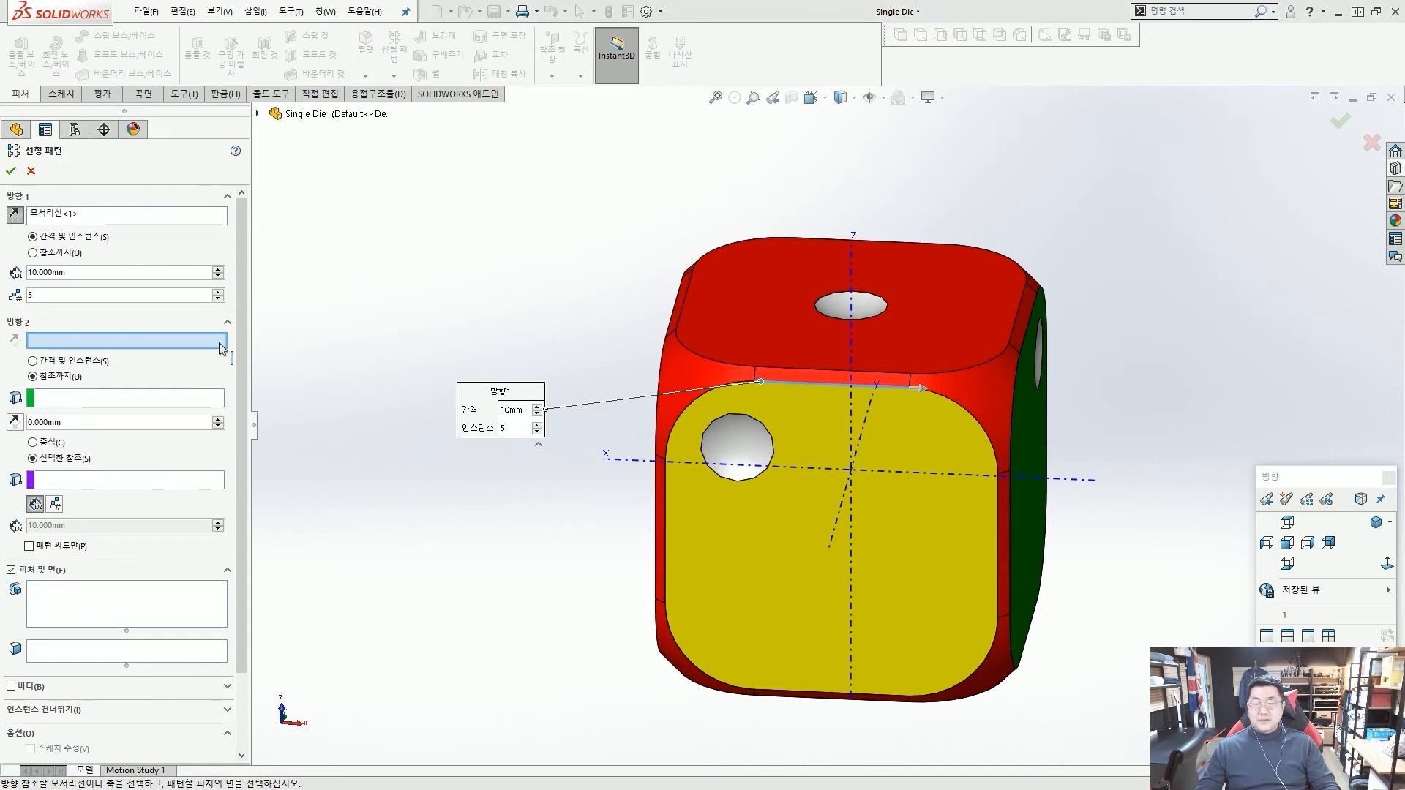
# Use the yellow face's straight side edge nearest its dot as Direction 2, defined by spacing and instances.
pyautogui.click(663, 471)
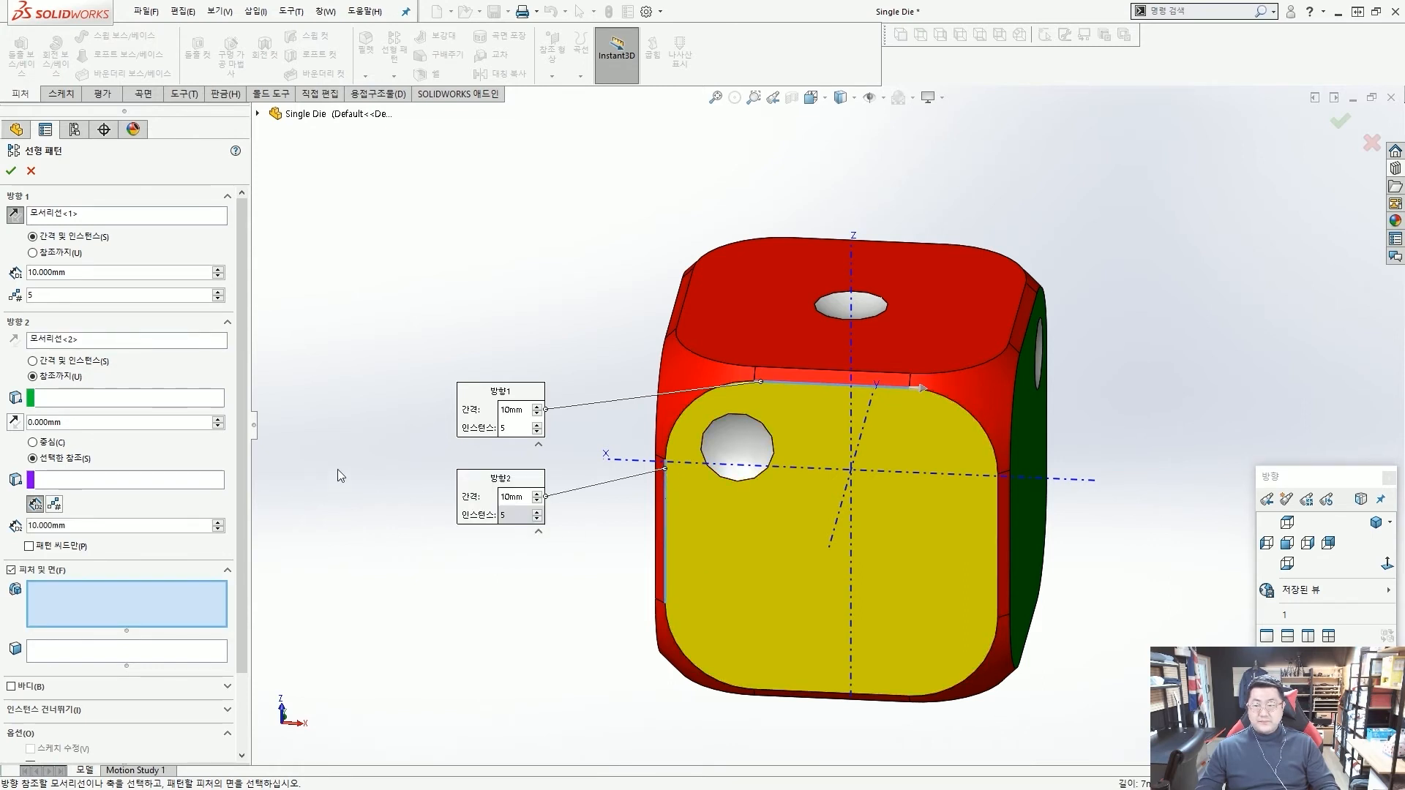
pyautogui.click(33, 361)
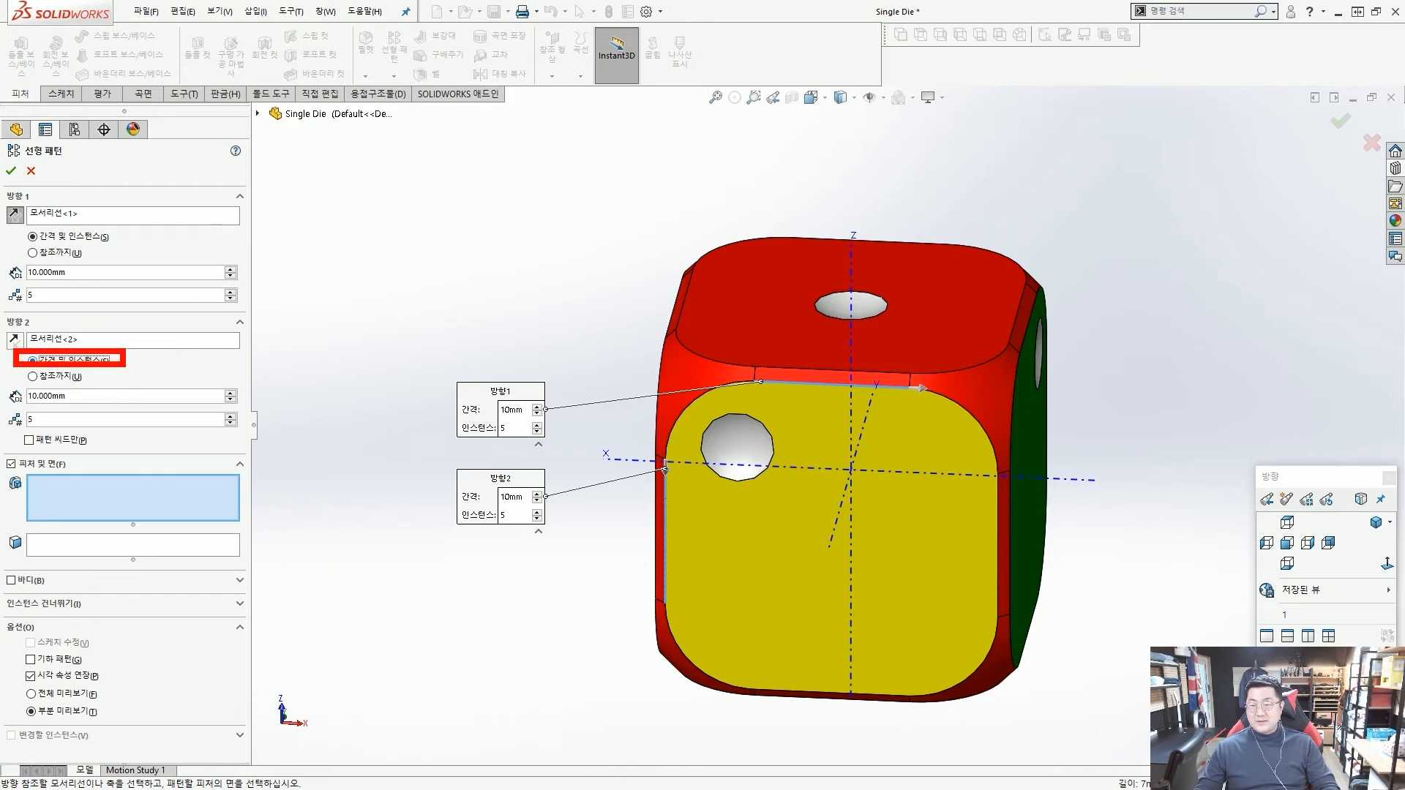
pyautogui.keyDown('ctrl'); pyautogui.moveTo(17, 227); pyautogui.dragTo(114, 249); pyautogui.keyUp('ctrl')
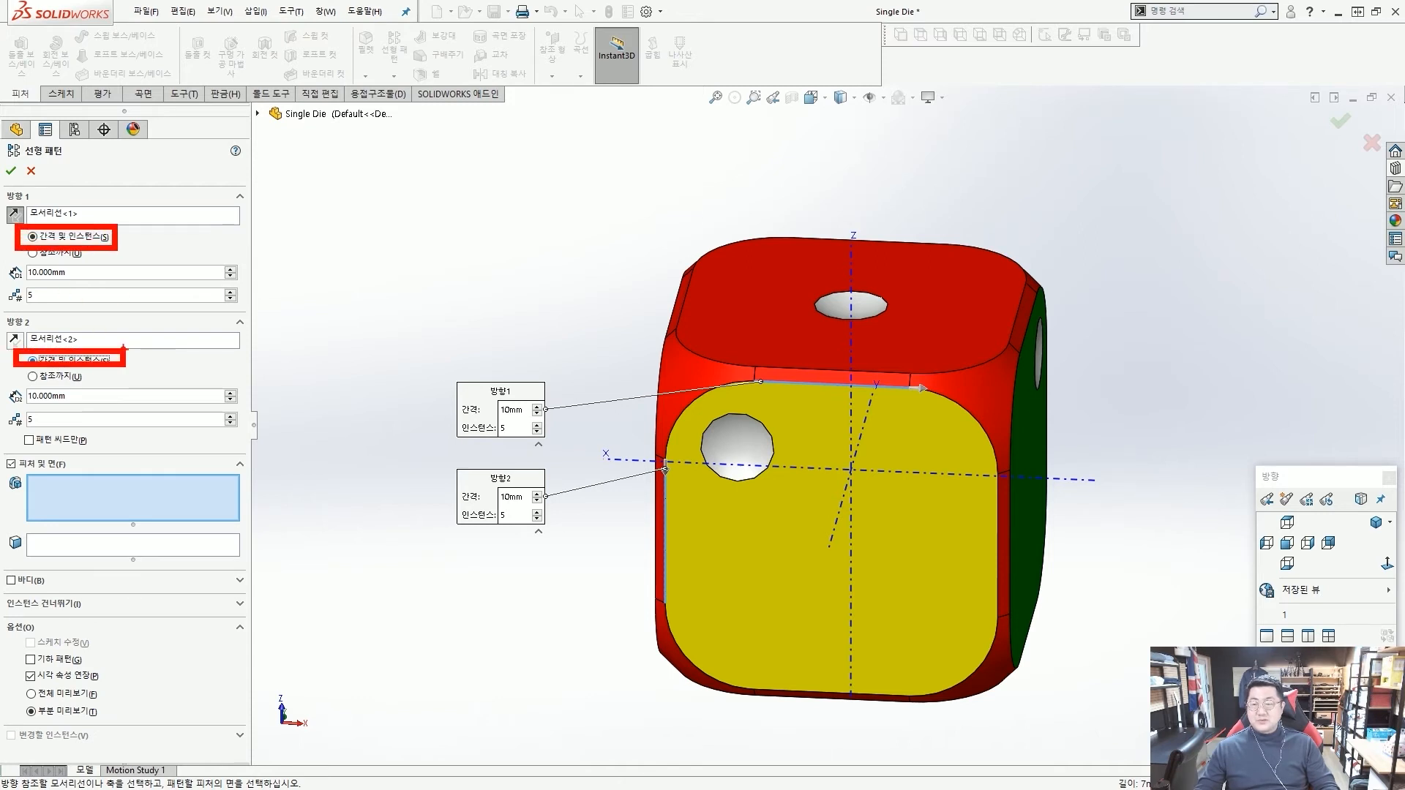
pyautogui.moveTo(161, 369)
pyautogui.mouseDown()
pyautogui.moveTo(138, 359)
pyautogui.moveTo(168, 375)
pyautogui.mouseUp()
pyautogui.press('Escape')
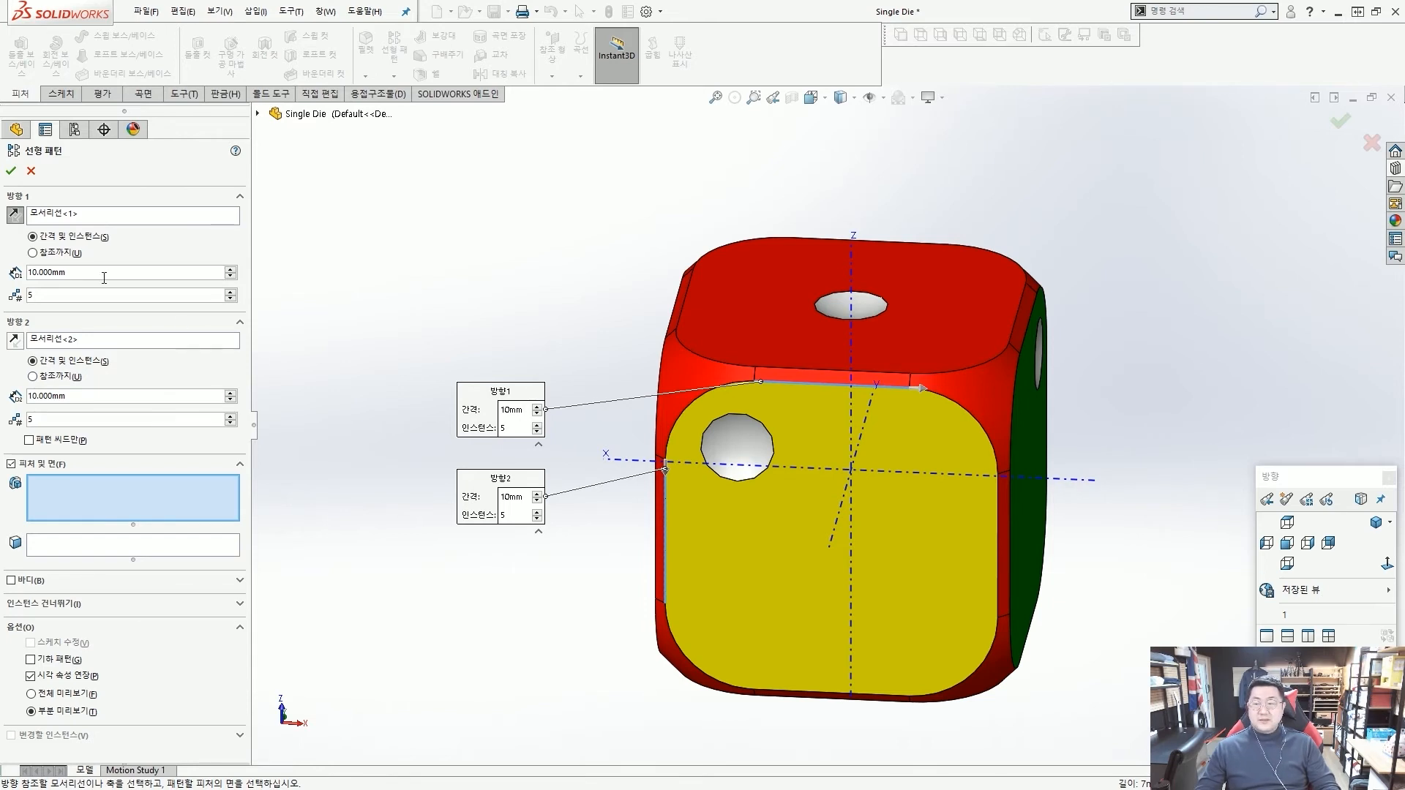
# Set the pattern's Direction 1 to 8 mm spacing with 2 instances.
pyautogui.doubleClick(66, 273)
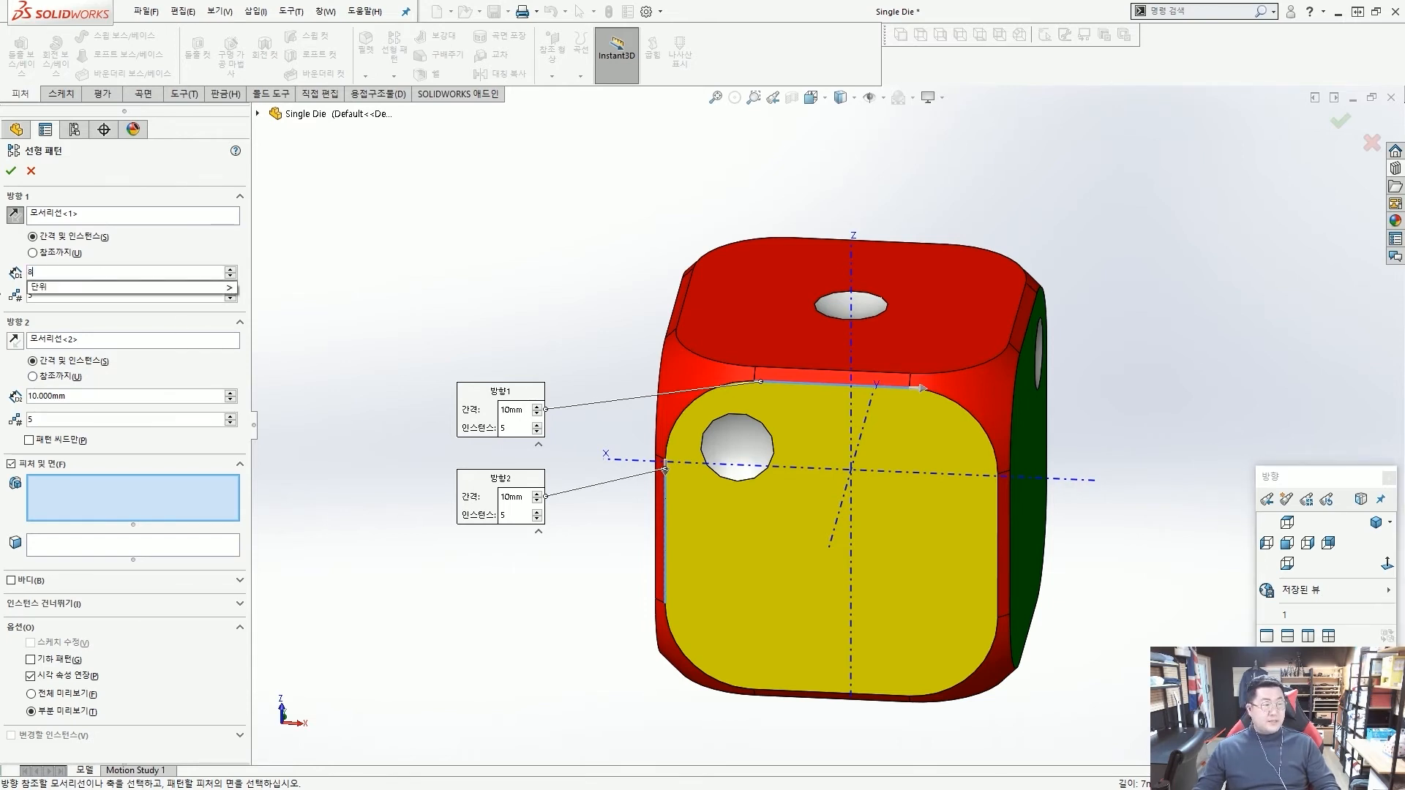
pyautogui.write('8')
pyautogui.press('Return')
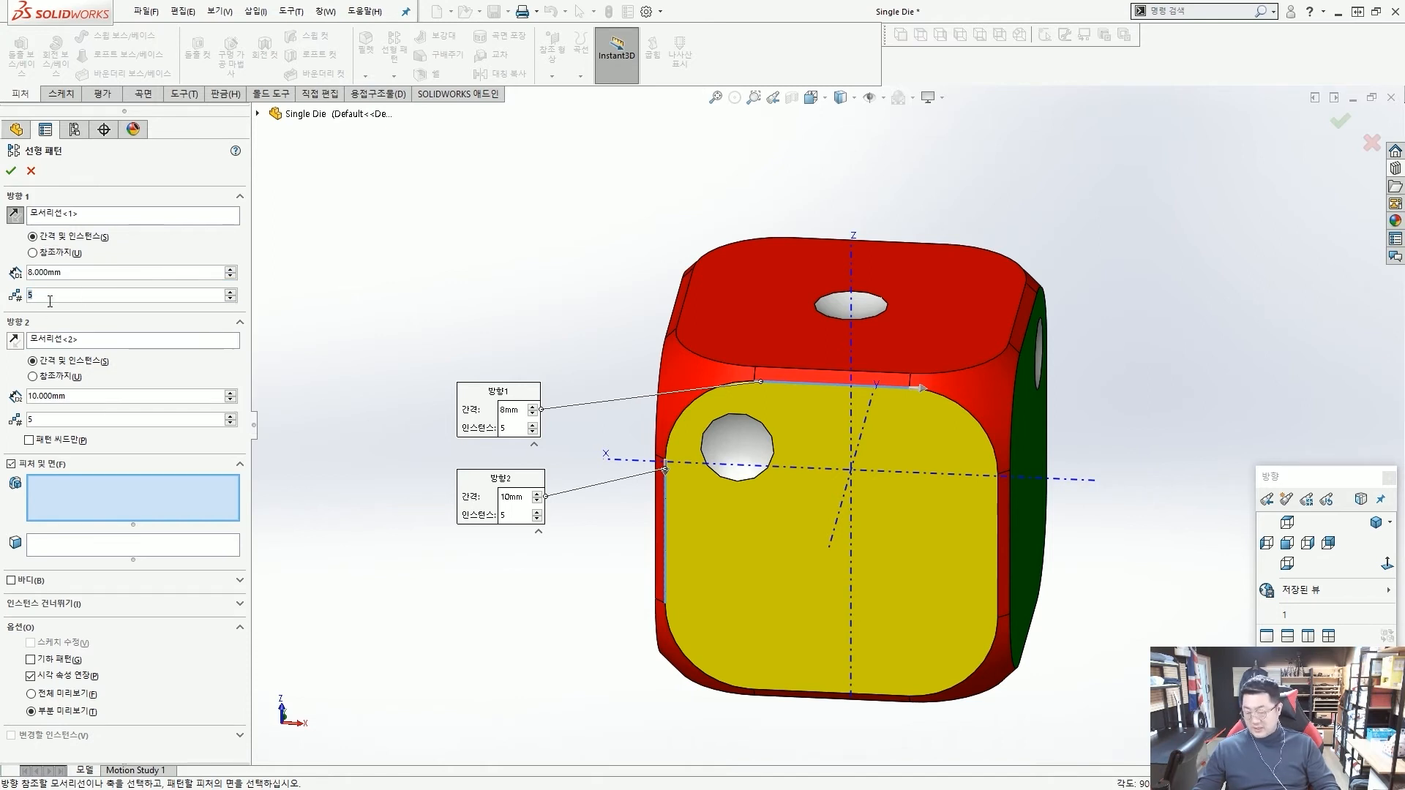
pyautogui.press('Return')
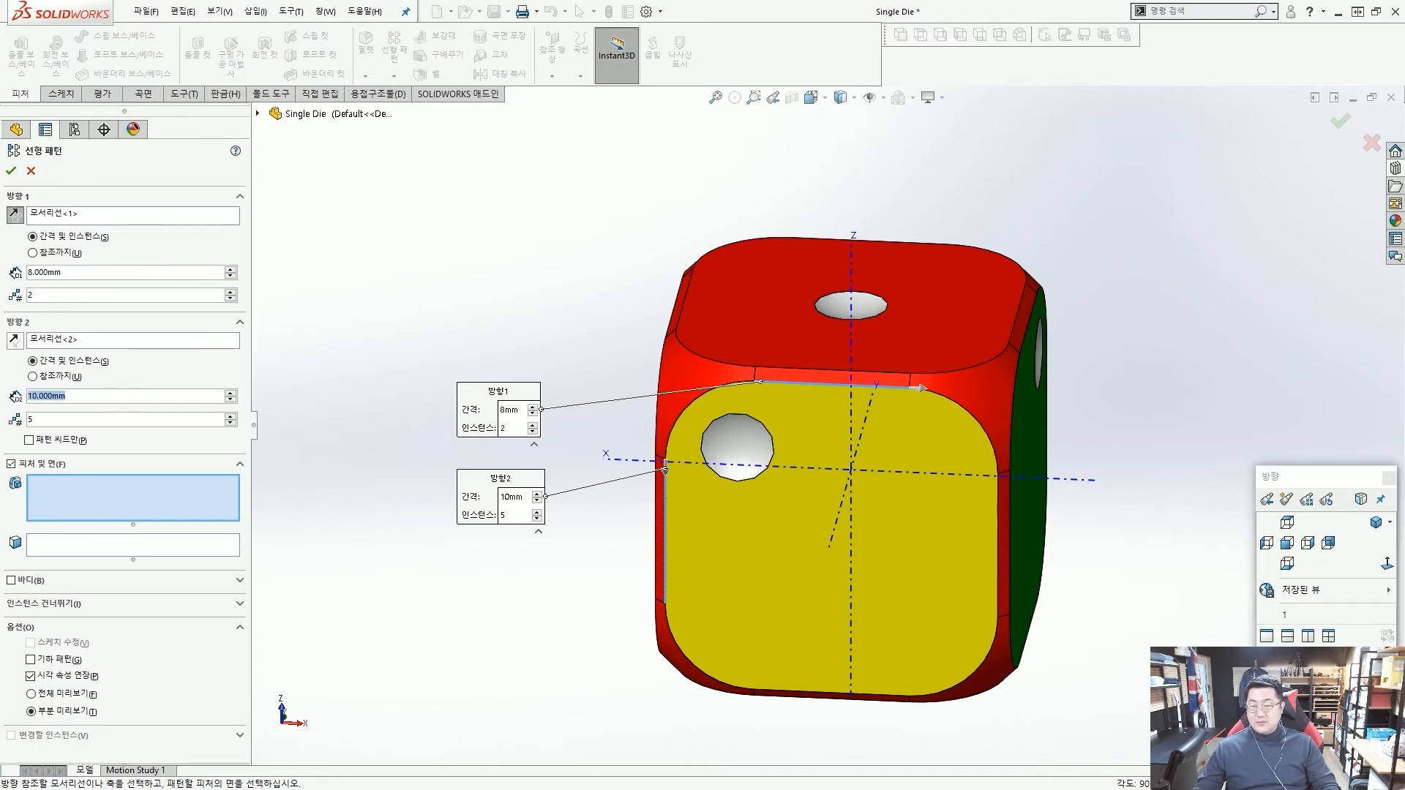
# Set the pattern's Direction 2 to 8 mm spacing with 2 instances.
pyautogui.doubleClick(50, 399)
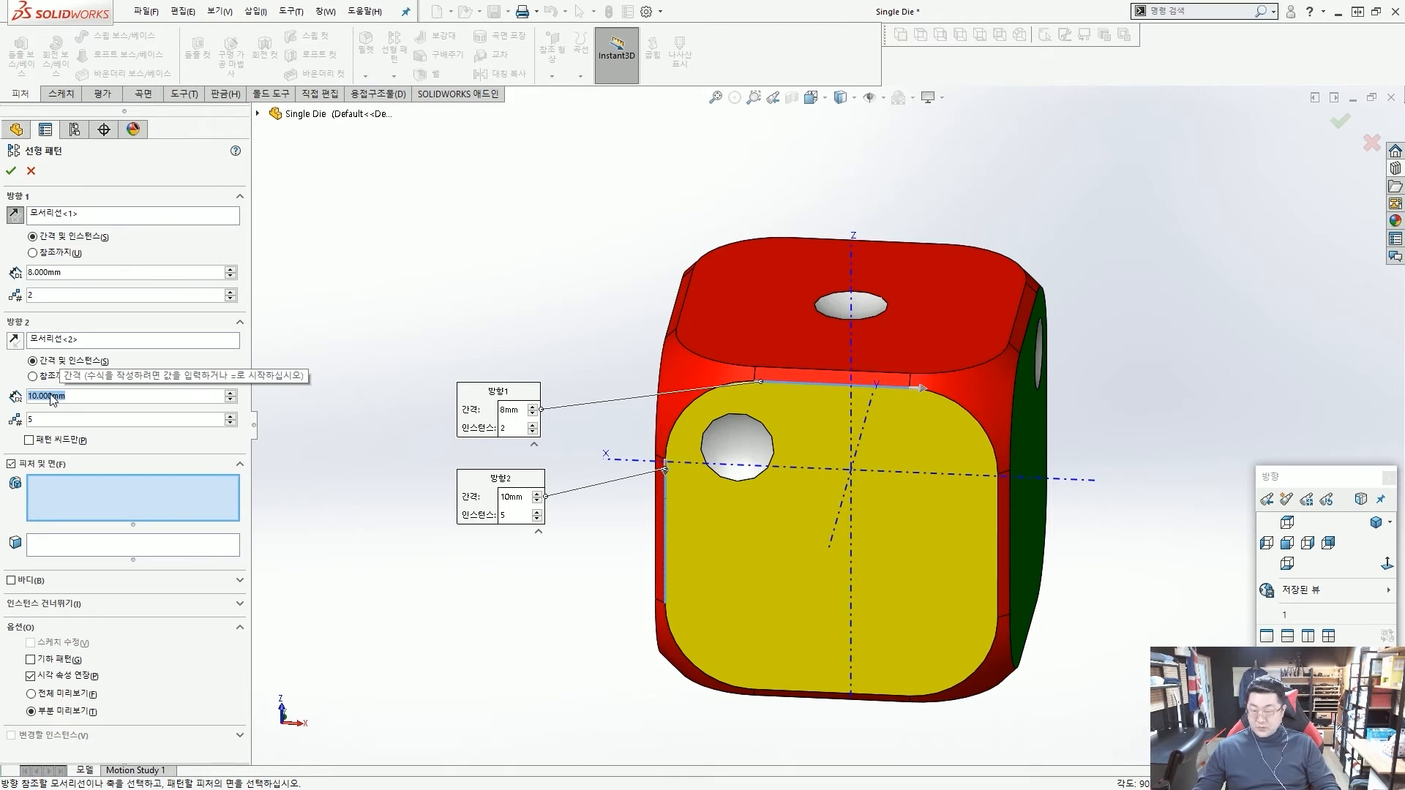
pyautogui.write('8')
pyautogui.press('Return')
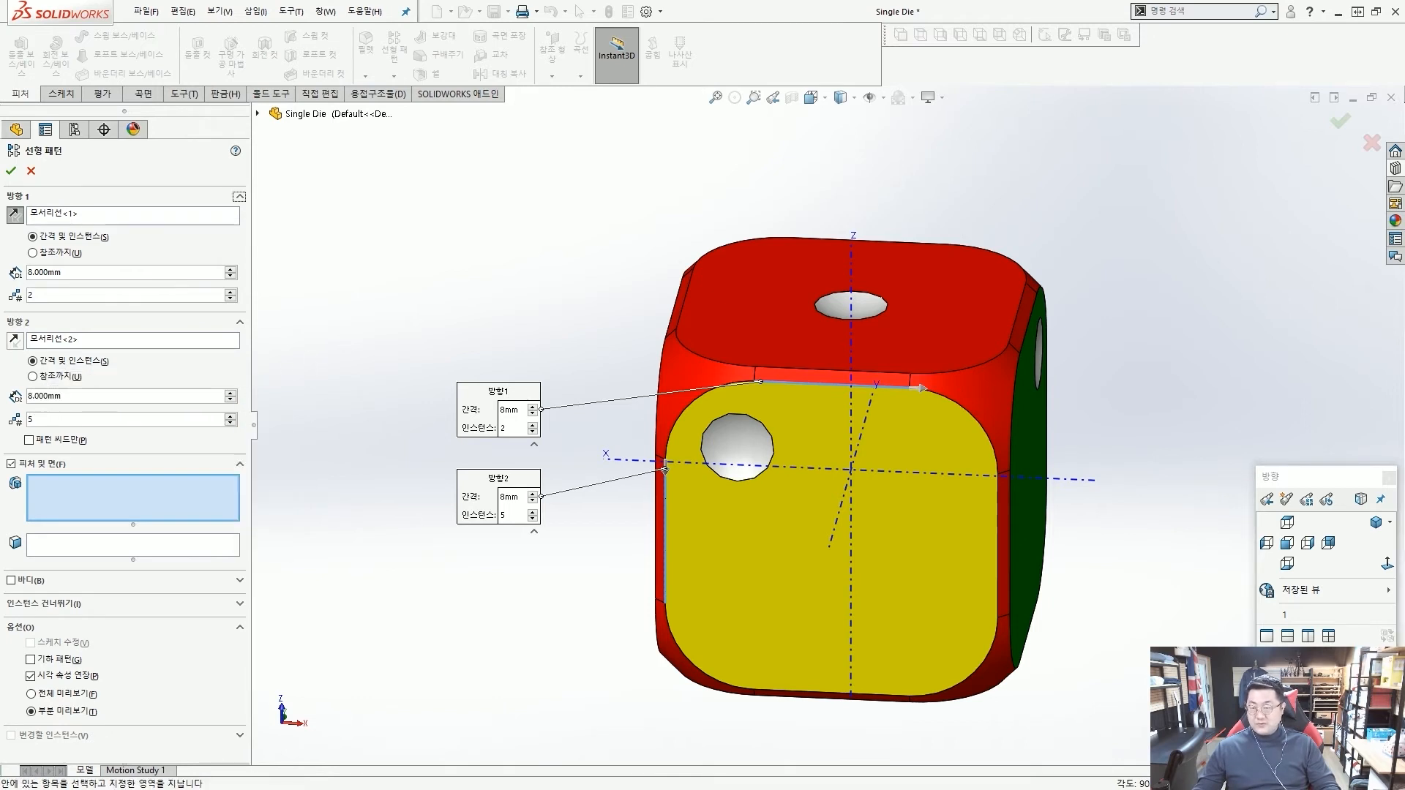
pyautogui.press('Return')
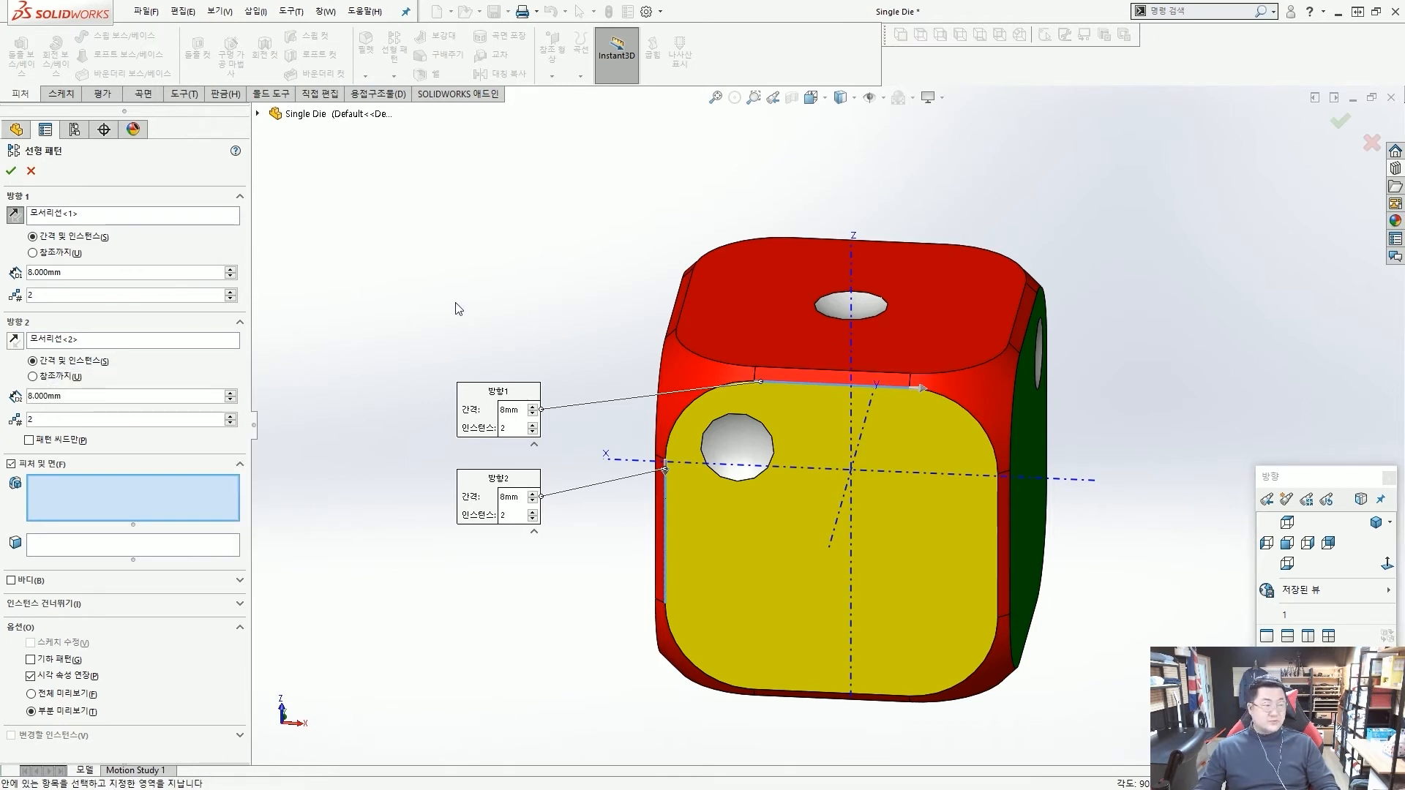
pyautogui.hotkey('ctrl', '2')
pyautogui.moveTo(594, 543)
pyautogui.mouseDown()
pyautogui.moveTo(723, 460)
pyautogui.moveTo(758, 418)
pyautogui.moveTo(741, 480)
pyautogui.mouseUp()
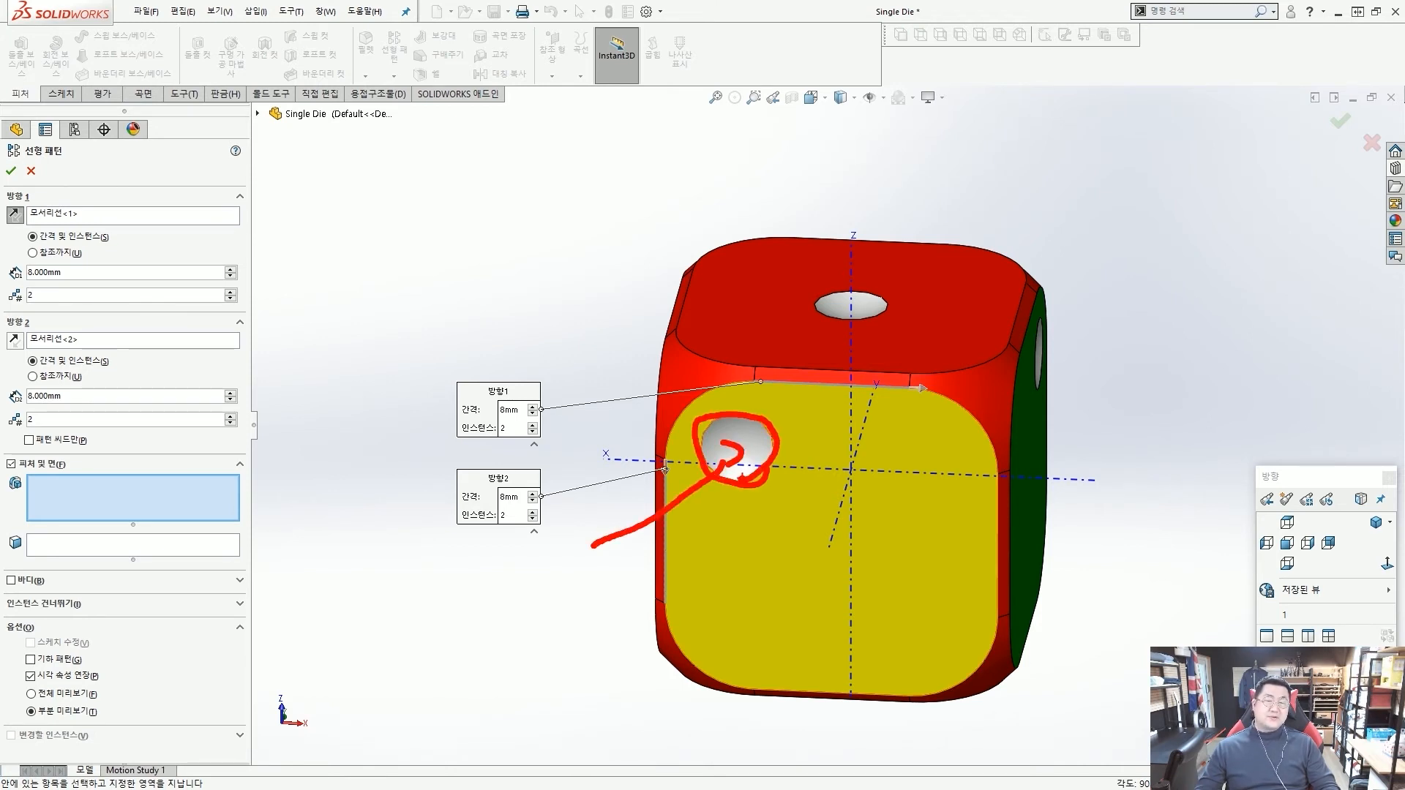
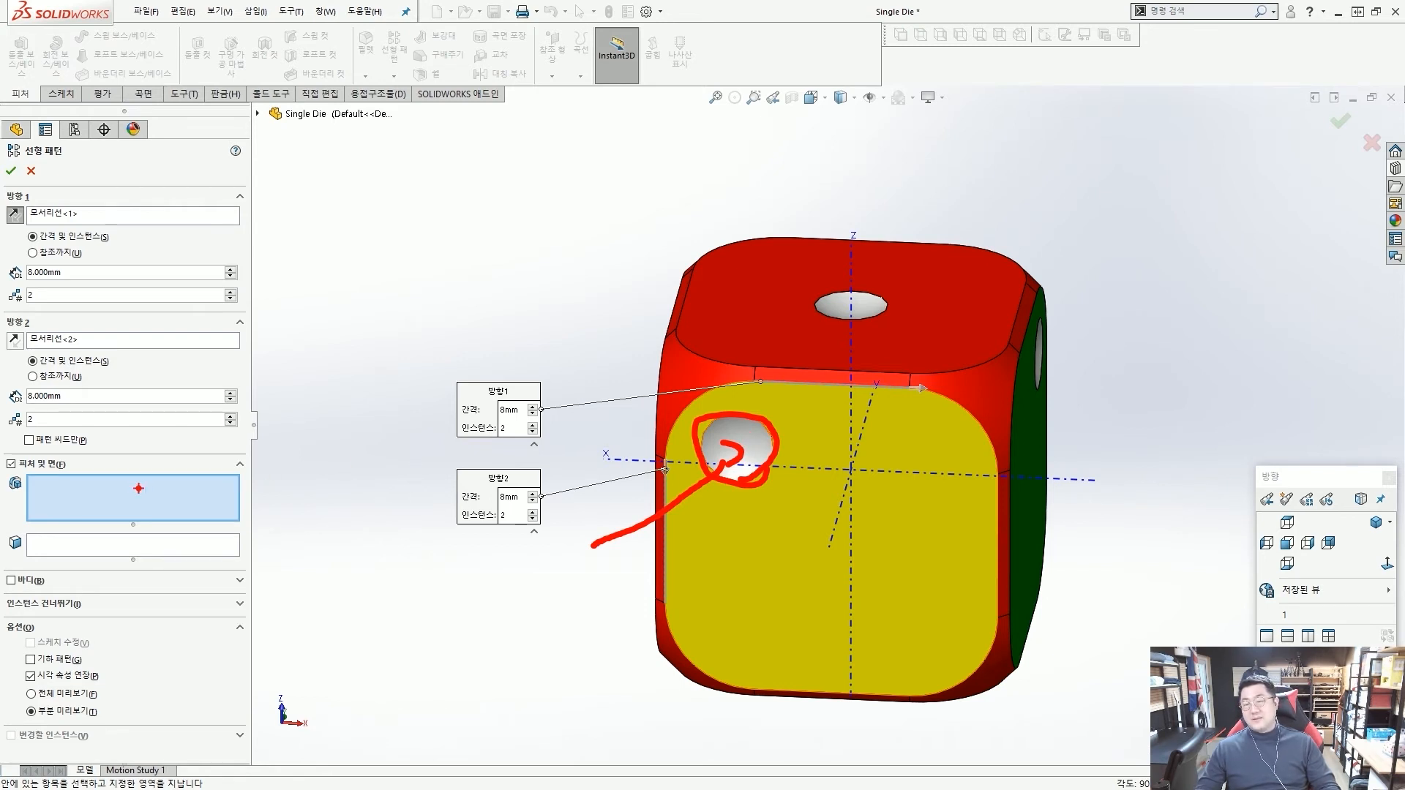
# Select the dot on the yellow face as the feature for the linear pattern.
pyautogui.moveTo(137, 491); pyautogui.dragTo(709, 449)
pyautogui.click(750, 447)
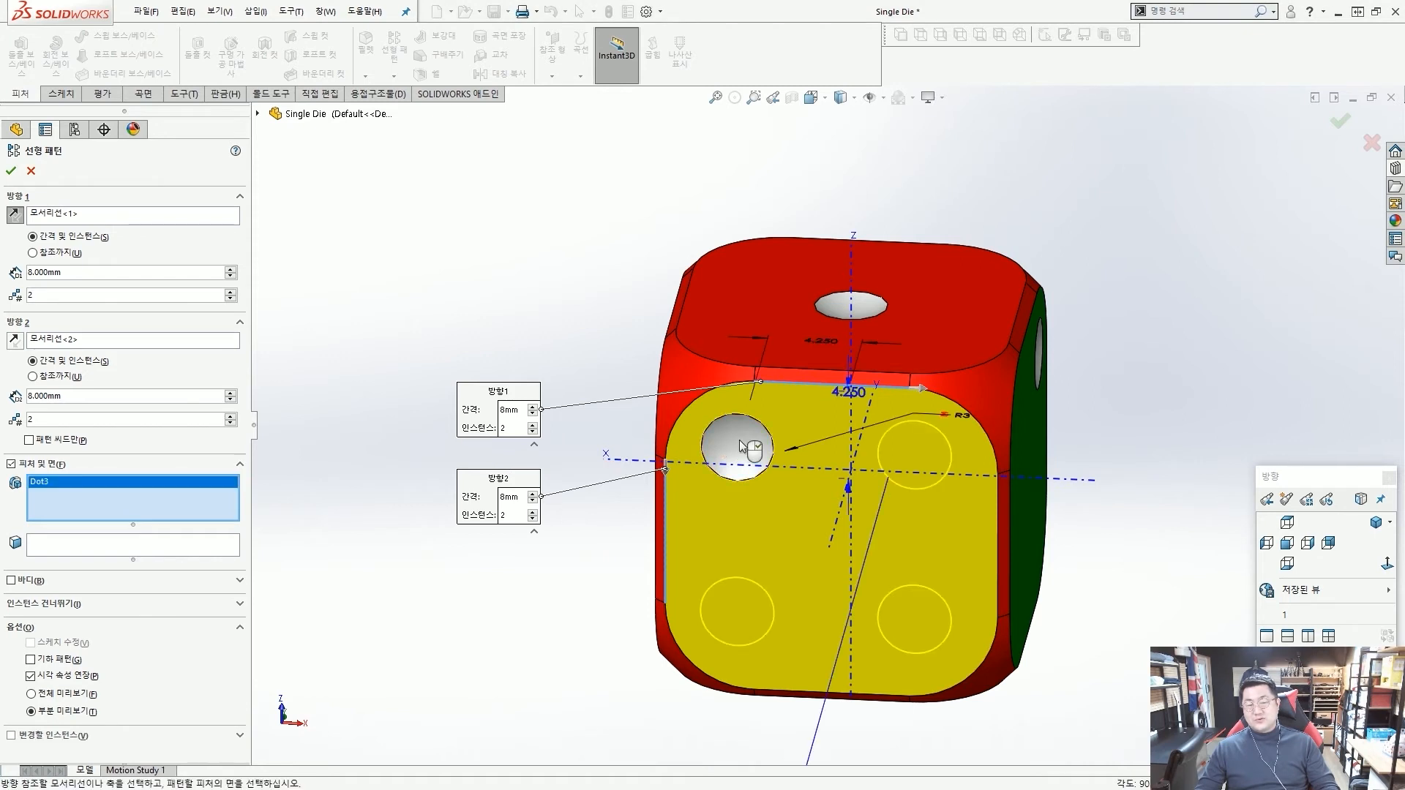
pyautogui.moveTo(735, 461); pyautogui.dragTo(771, 505, button='middle')
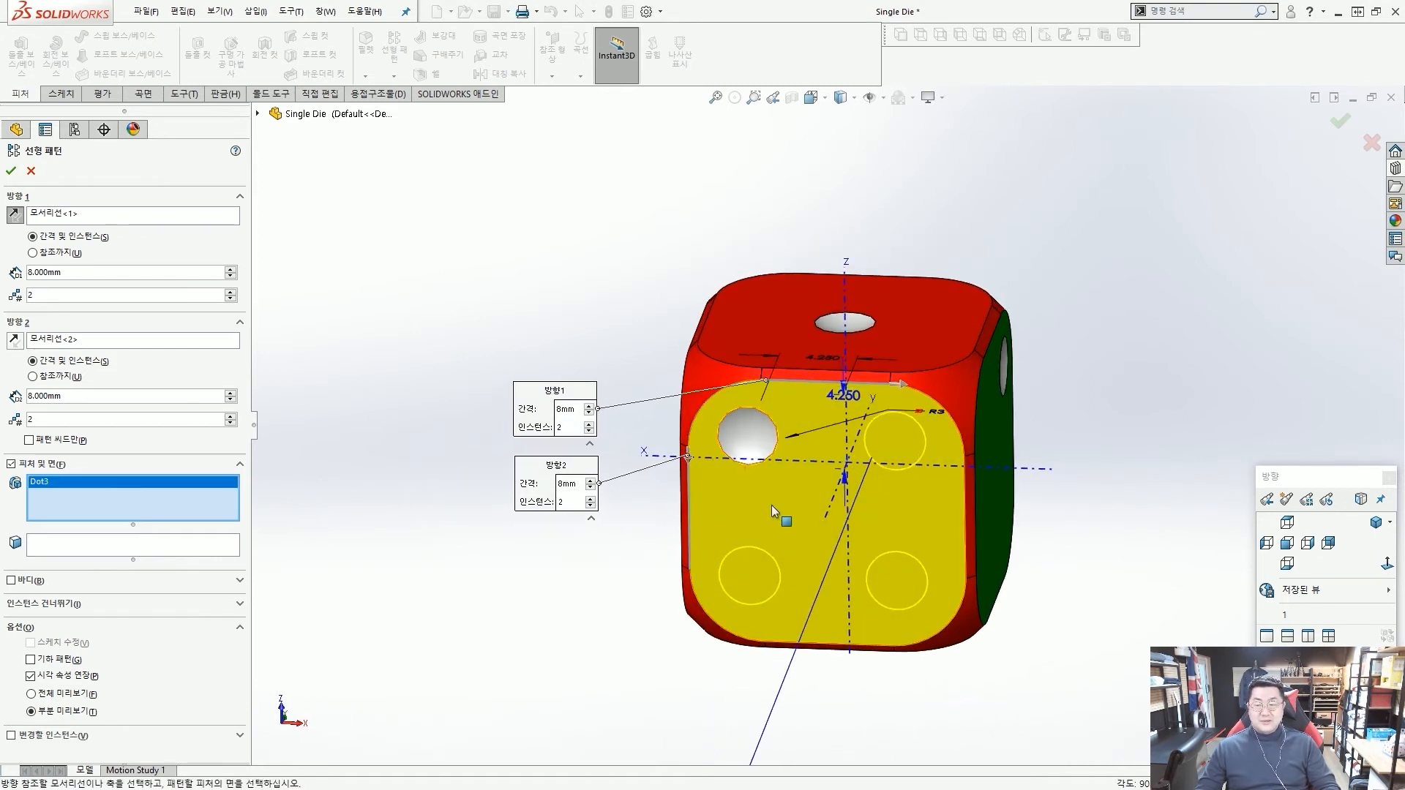
# Skip instances (1, 2) and (2, 1) so only the diagonally opposite dot is patterned, and accept the linear pattern.
pyautogui.click(224, 604)
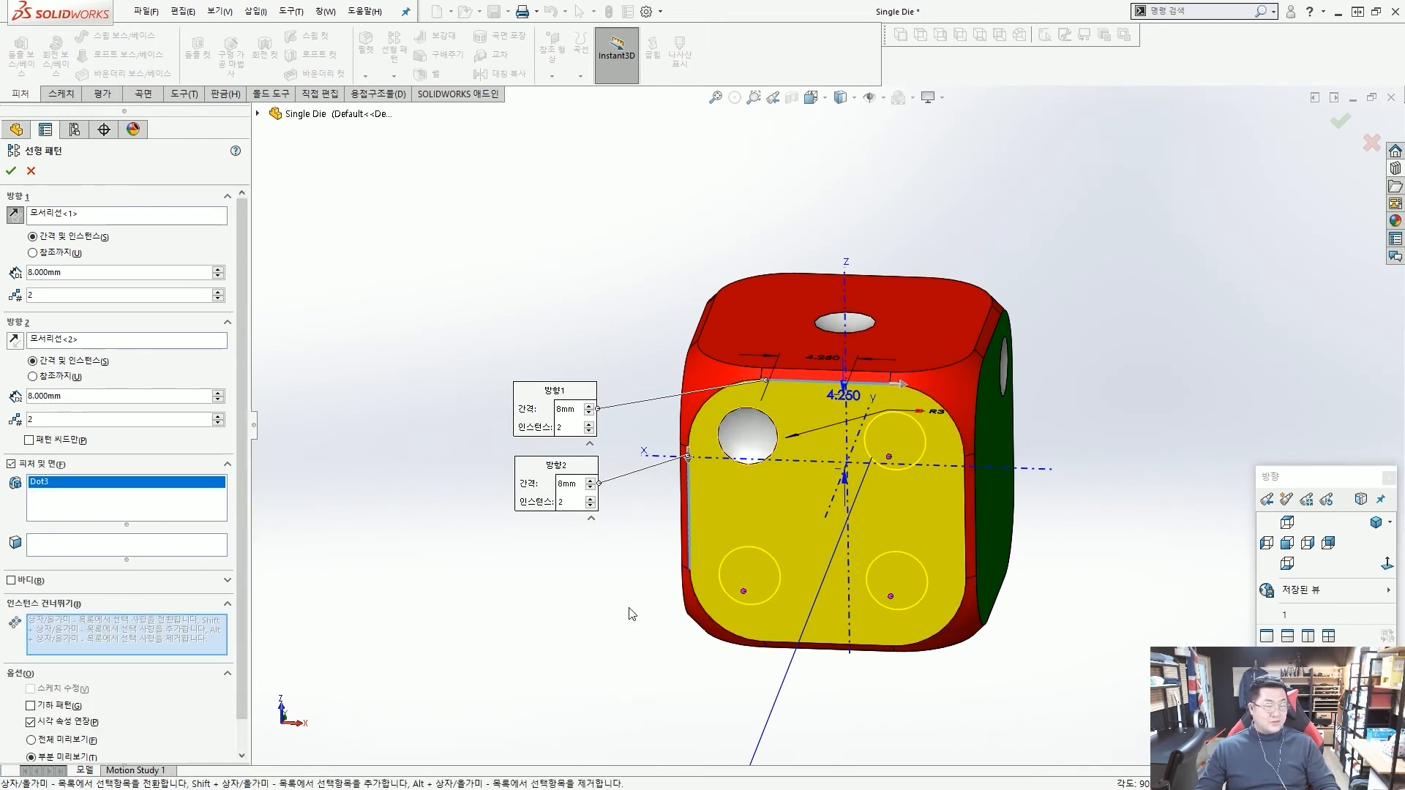
pyautogui.click(744, 591)
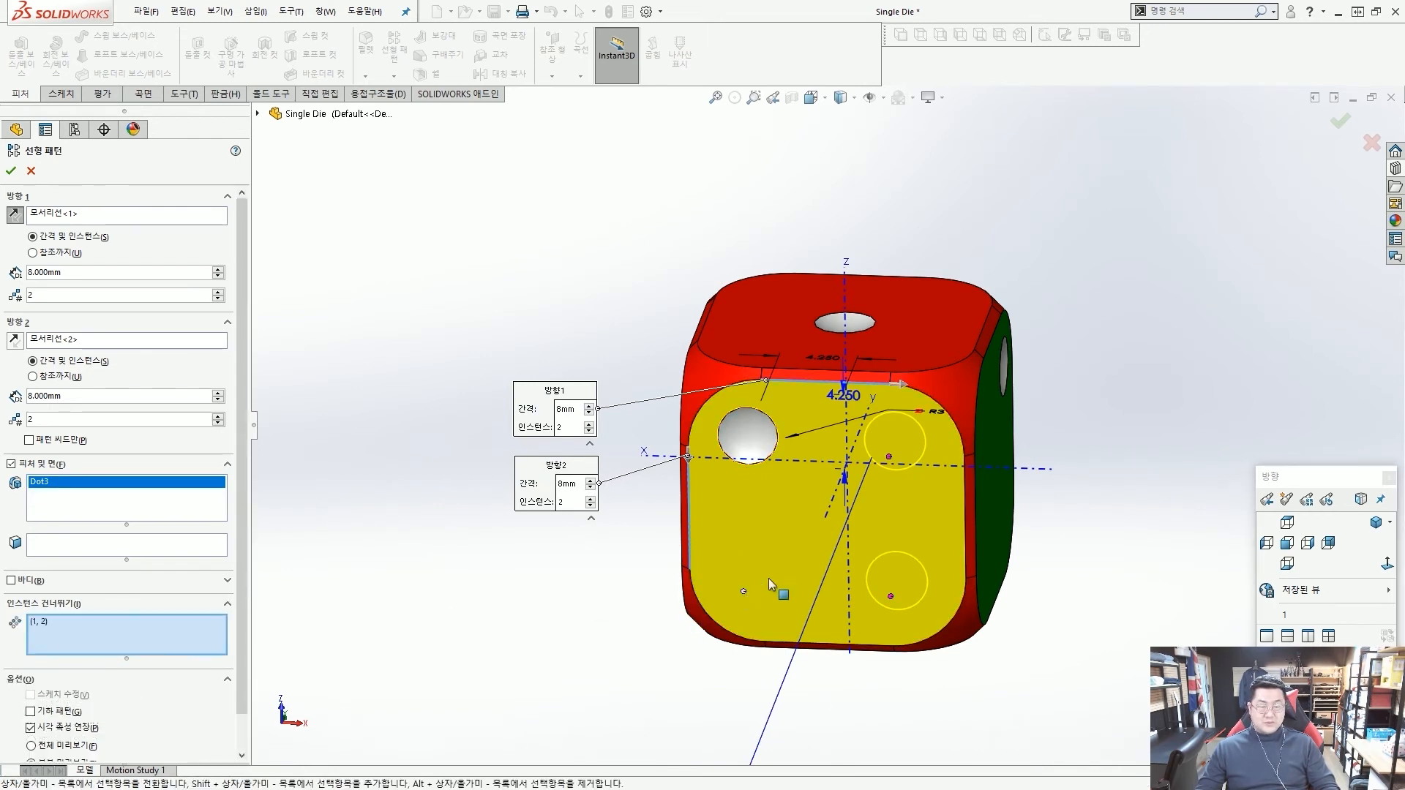
pyautogui.click(889, 458)
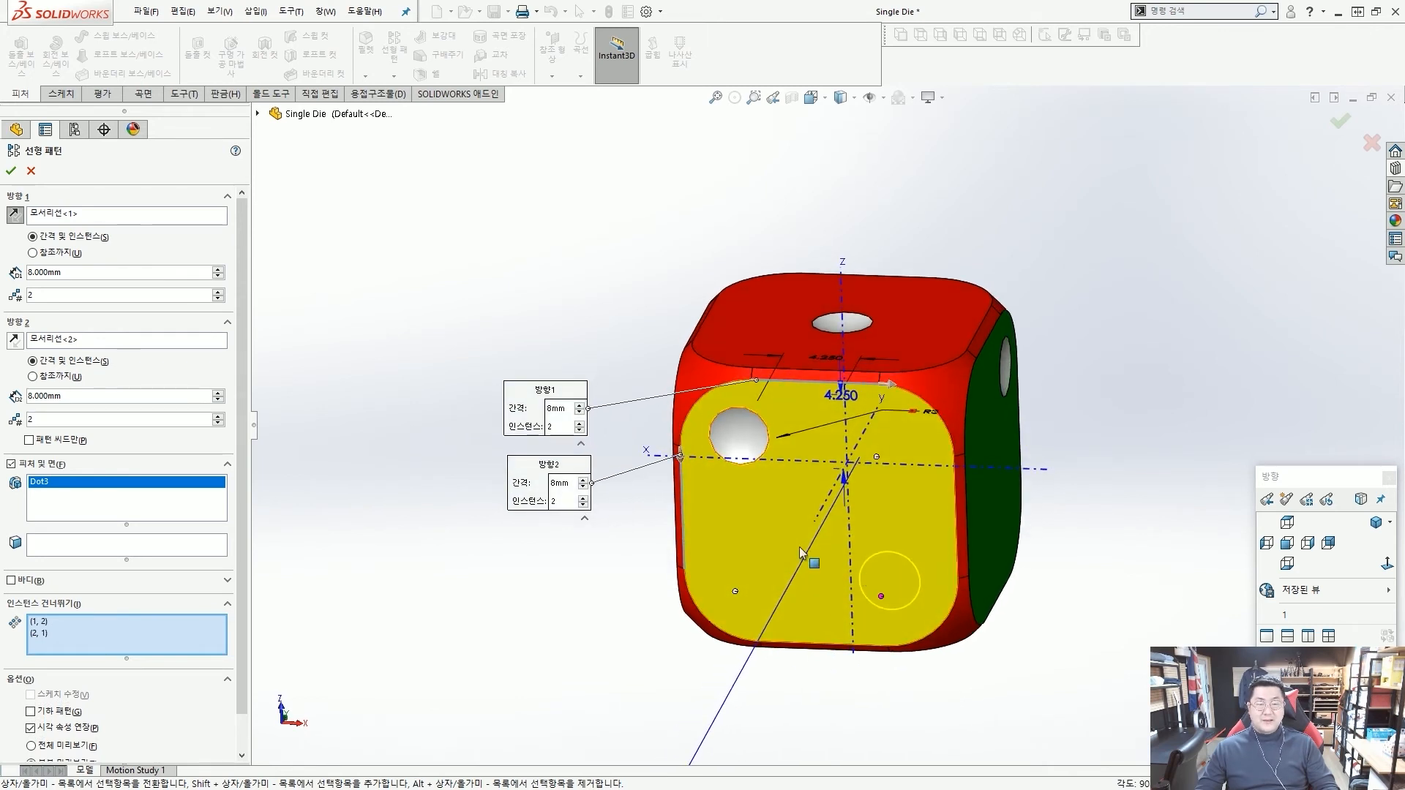
pyautogui.click(16, 173)
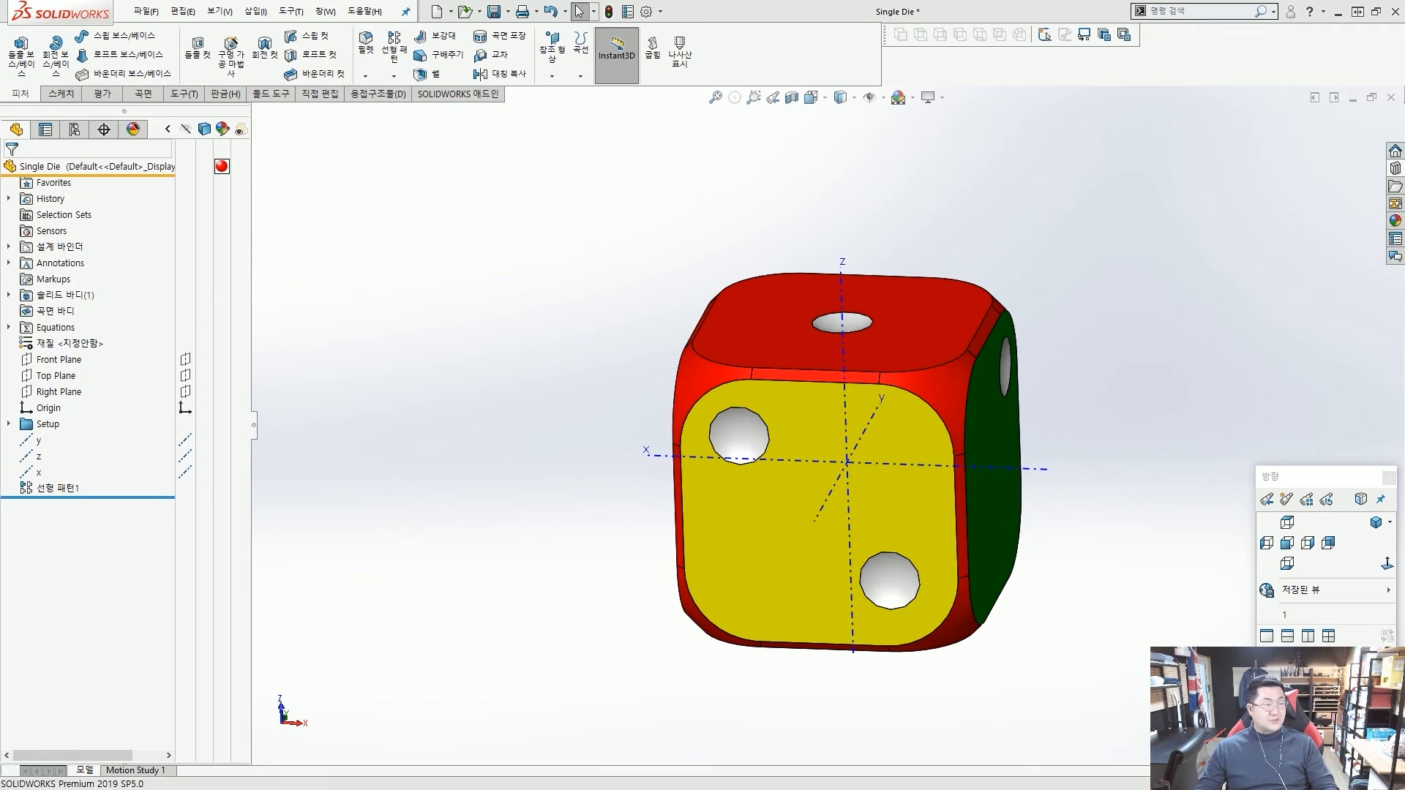
# Start a circular pattern and use the y axis as its Direction 1.
pyautogui.moveTo(562, 295); pyautogui.dragTo(590, 305, button='middle')
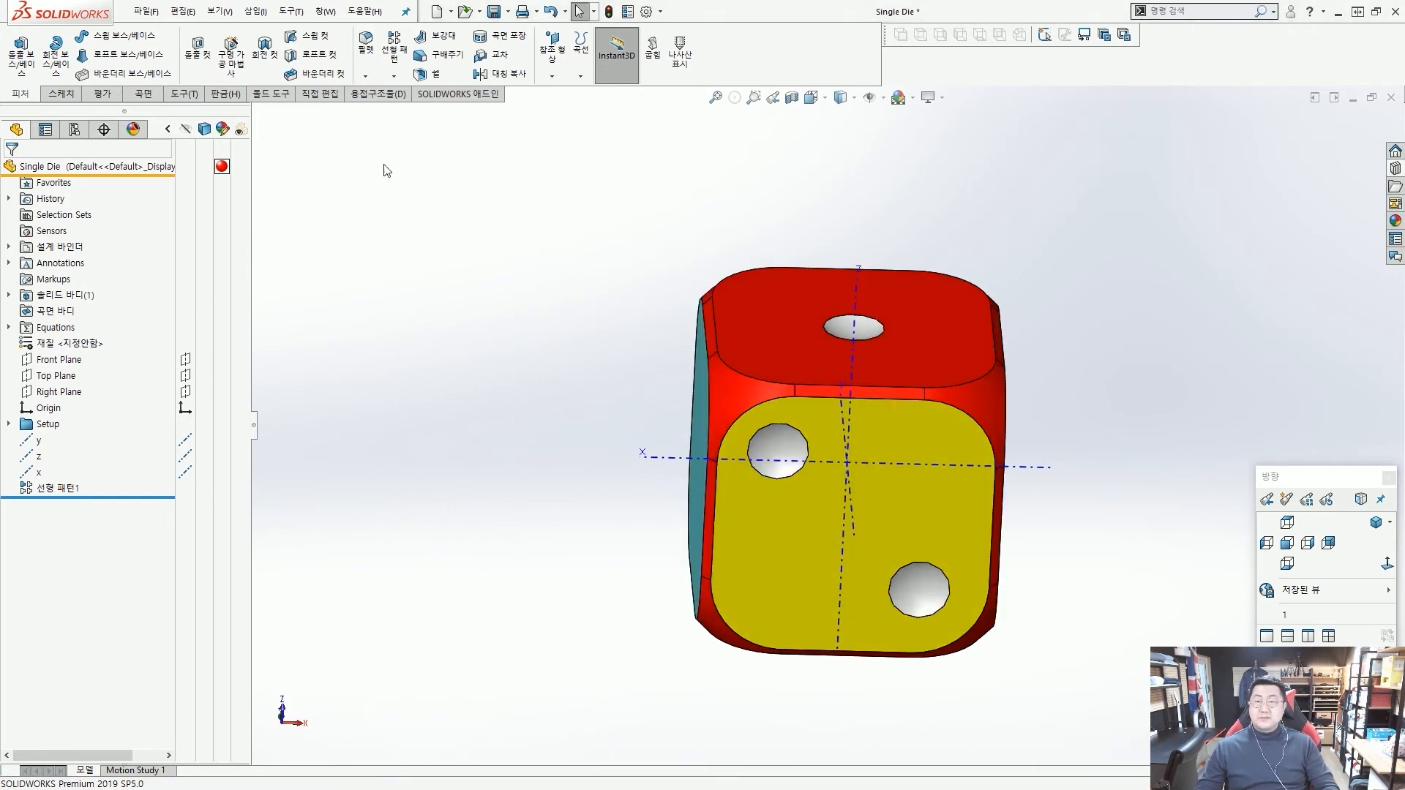
pyautogui.click(394, 77)
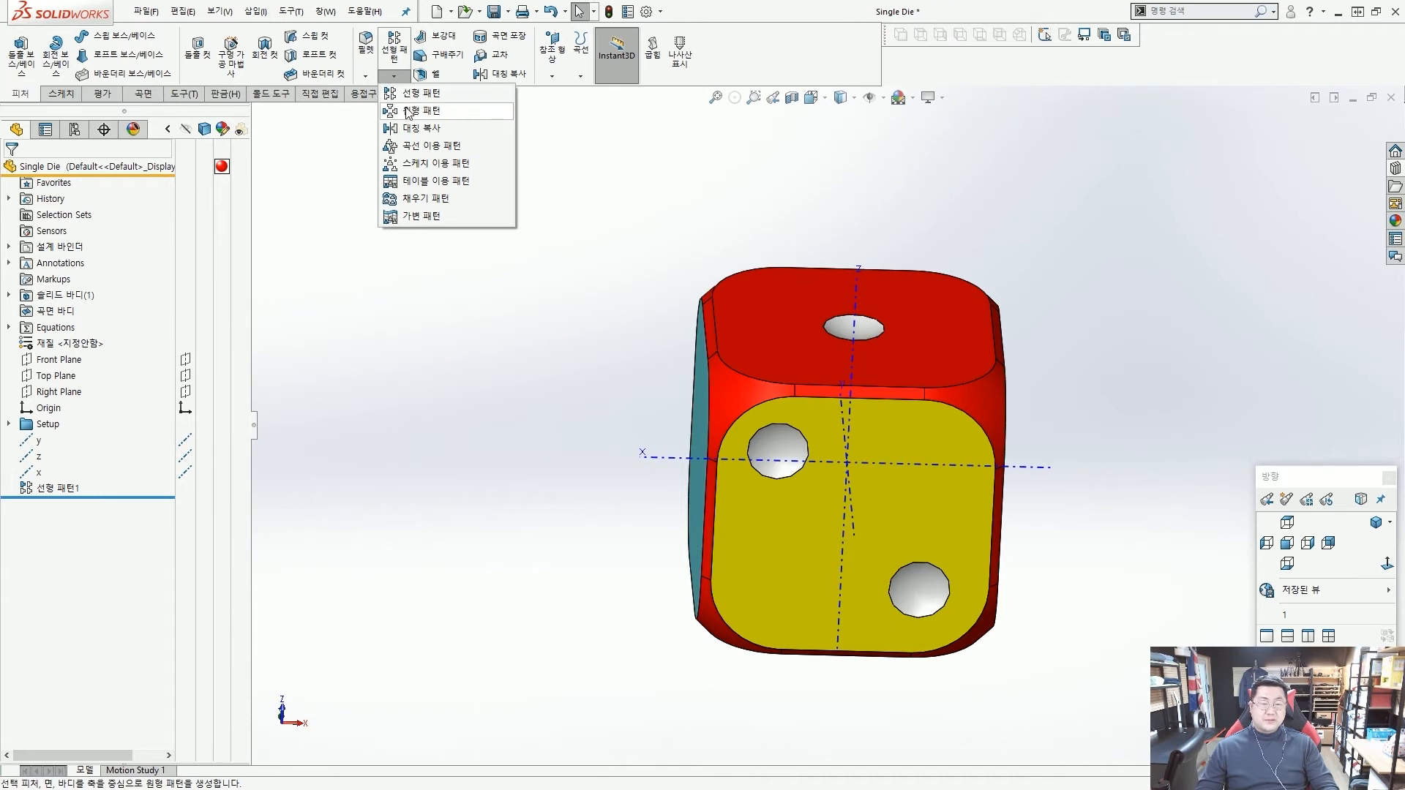
pyautogui.click(408, 112)
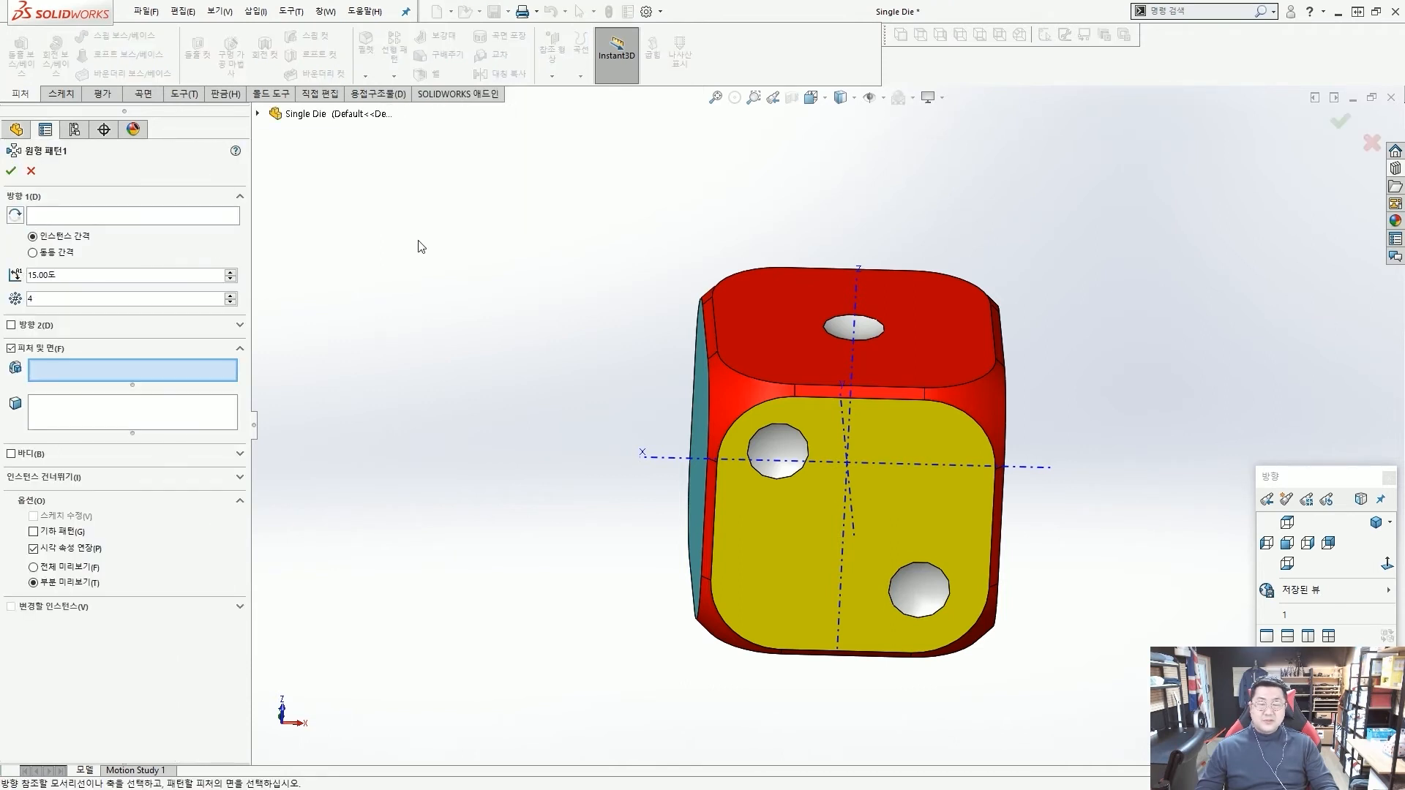
pyautogui.click(143, 215)
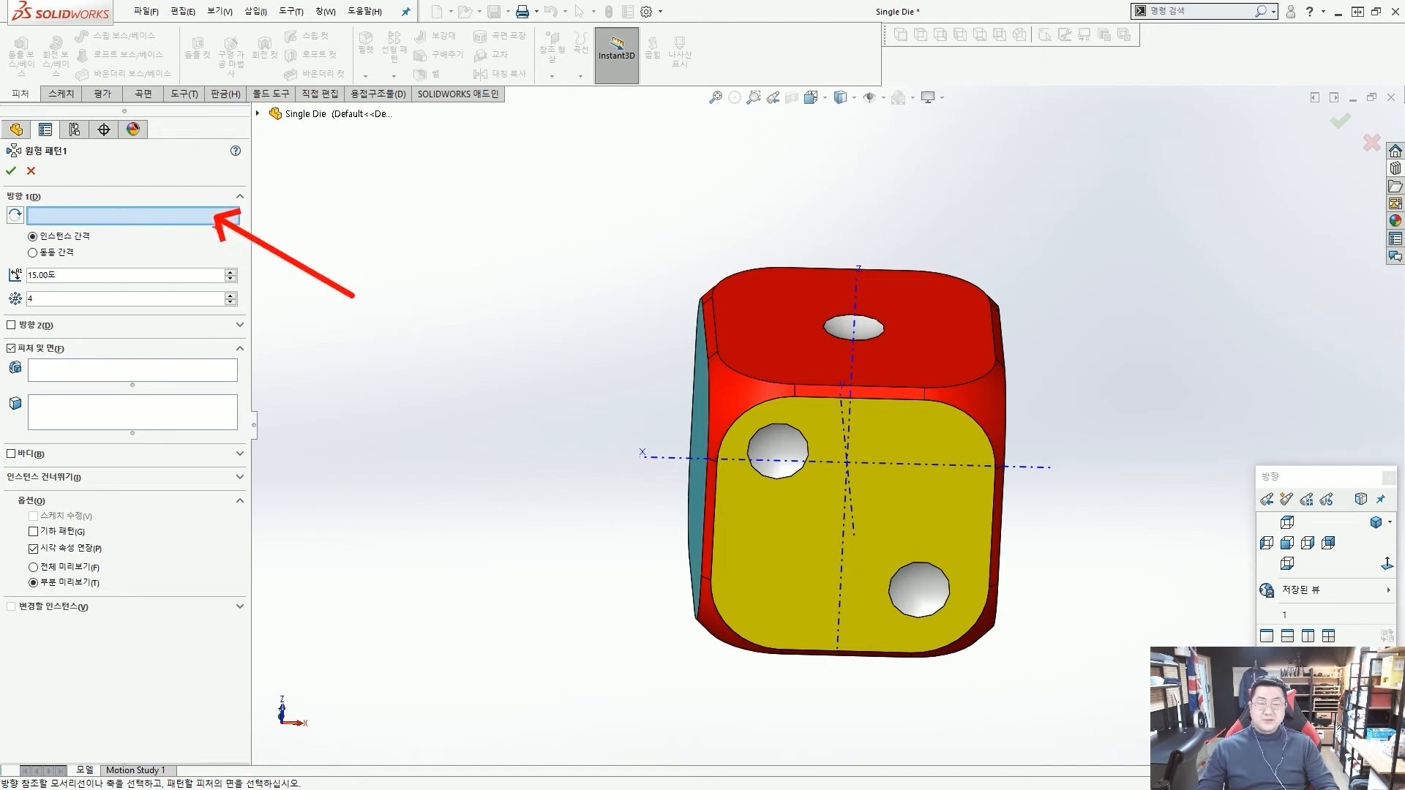
pyautogui.moveTo(599, 396); pyautogui.dragTo(608, 391, button='middle')
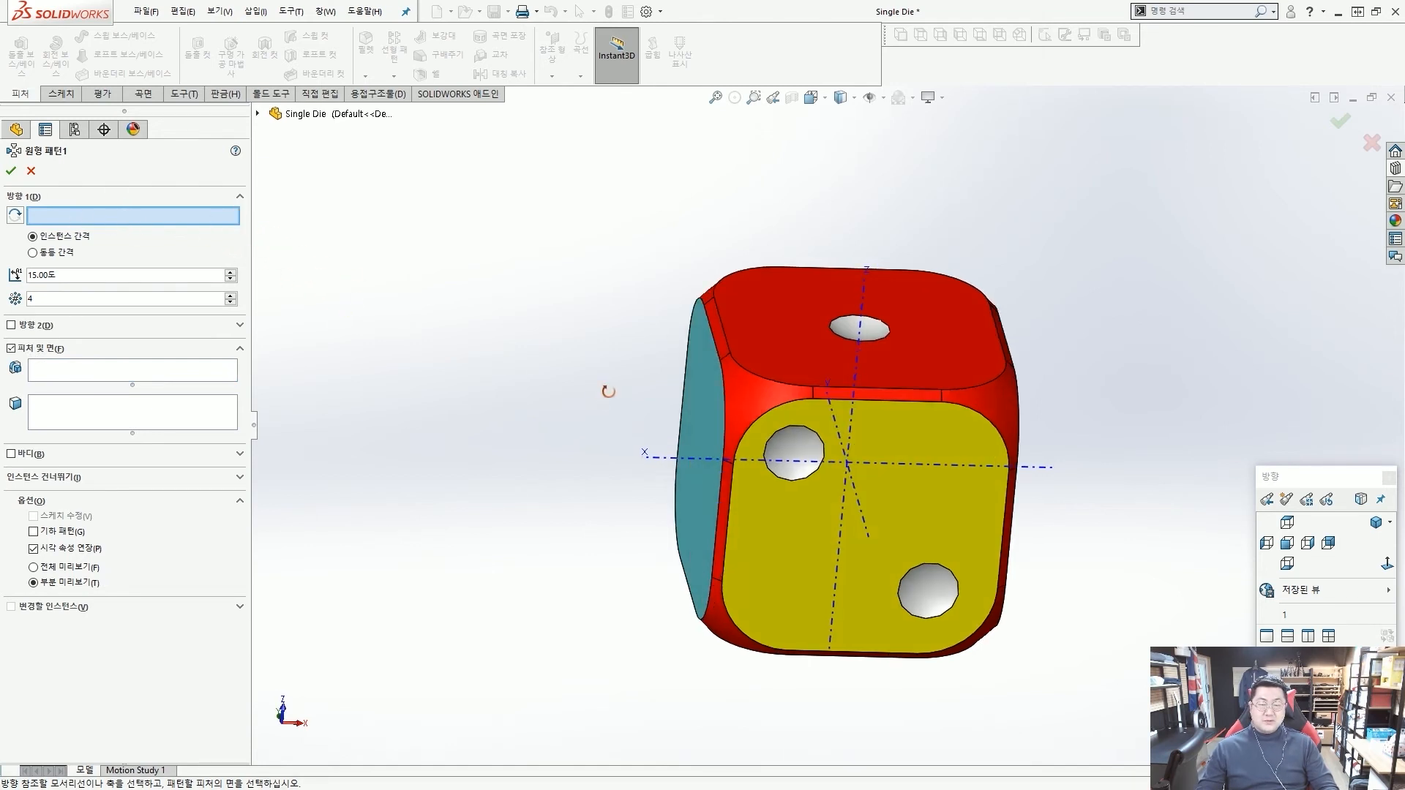
pyautogui.click(866, 527)
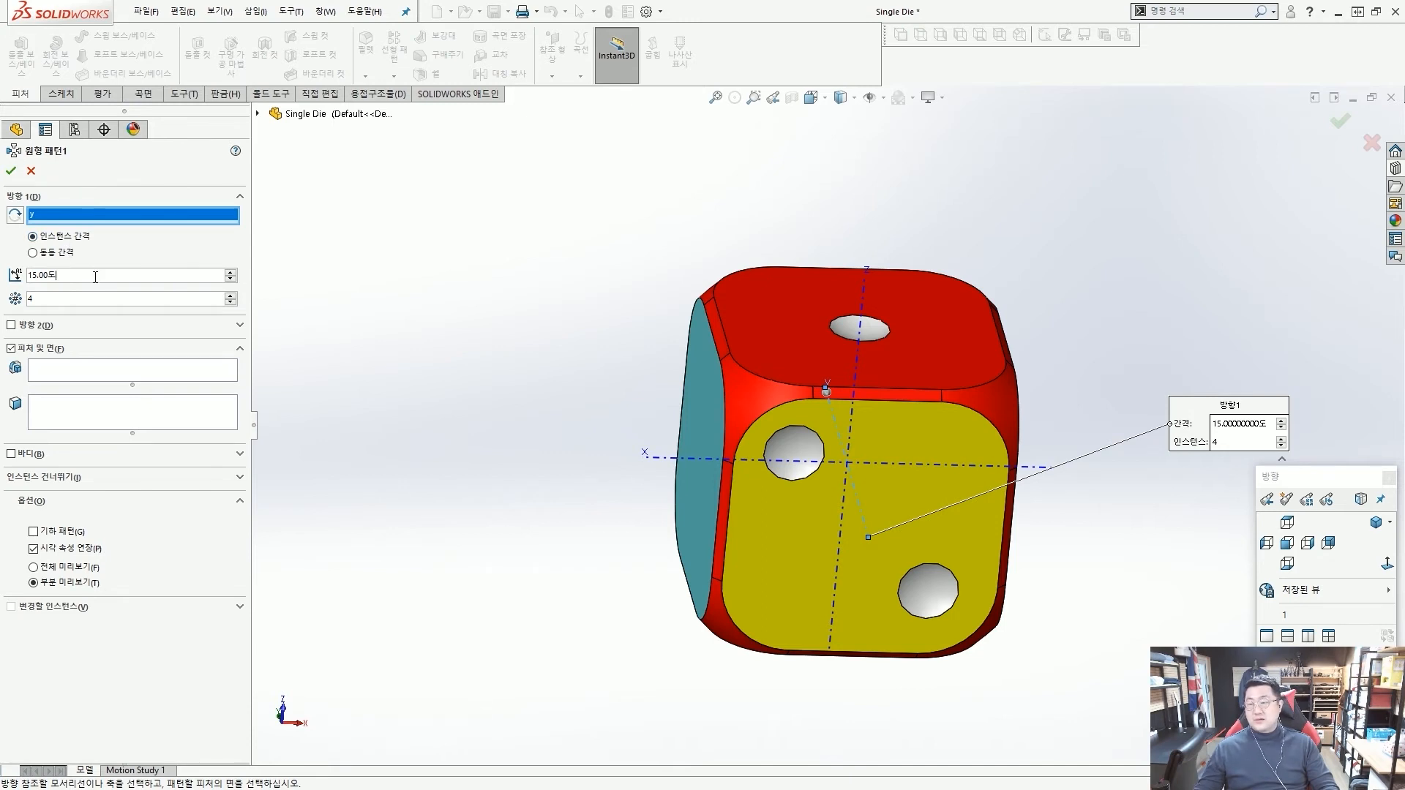
# Set the circular pattern to 90 degrees spacing with 2 instances.
pyautogui.hotkey('ctrl', 'a')
pyautogui.write('90')
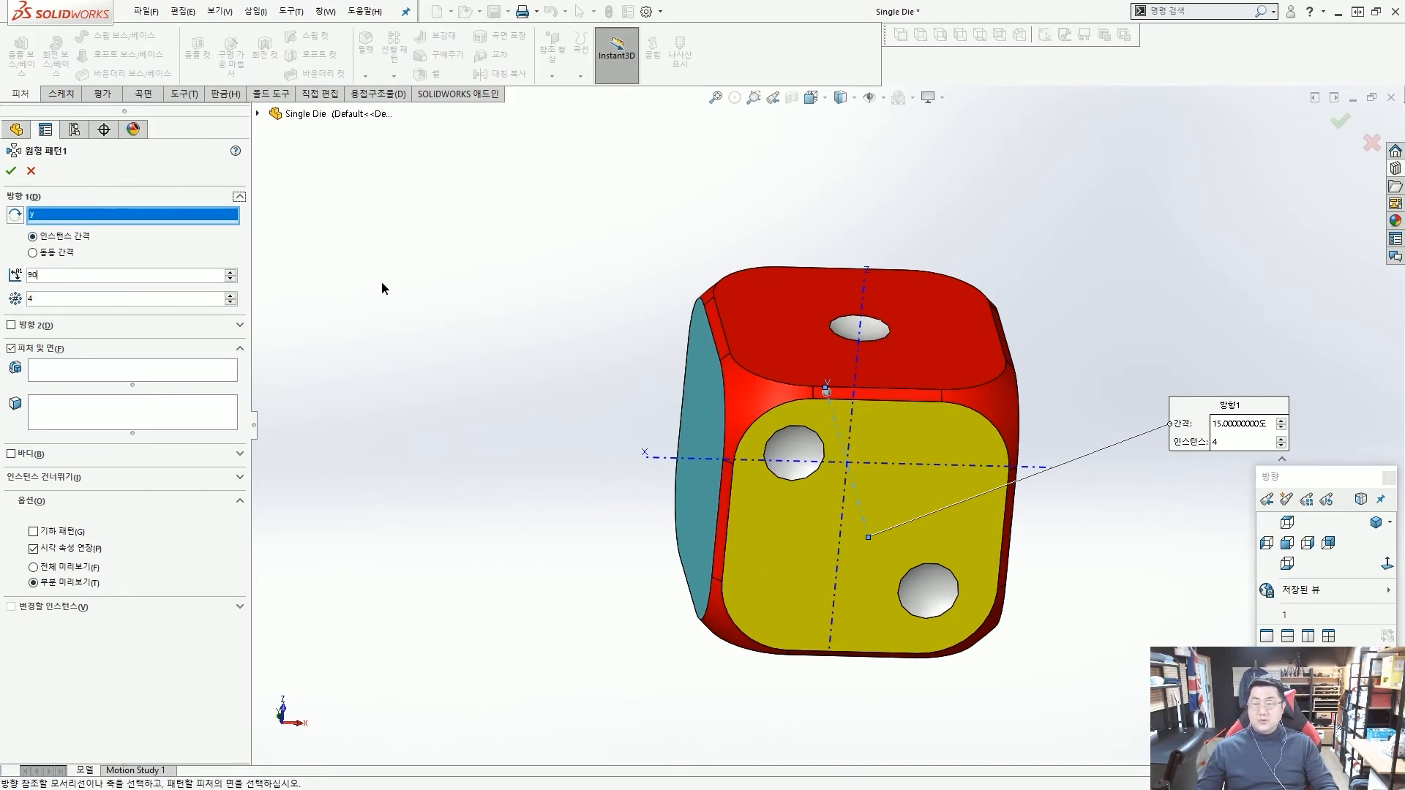
pyautogui.click(85, 300)
pyautogui.click(417, 360)
pyautogui.moveTo(832, 352); pyautogui.dragTo(869, 355)
pyautogui.moveTo(836, 308); pyautogui.dragTo(660, 467)
pyautogui.press('Escape')
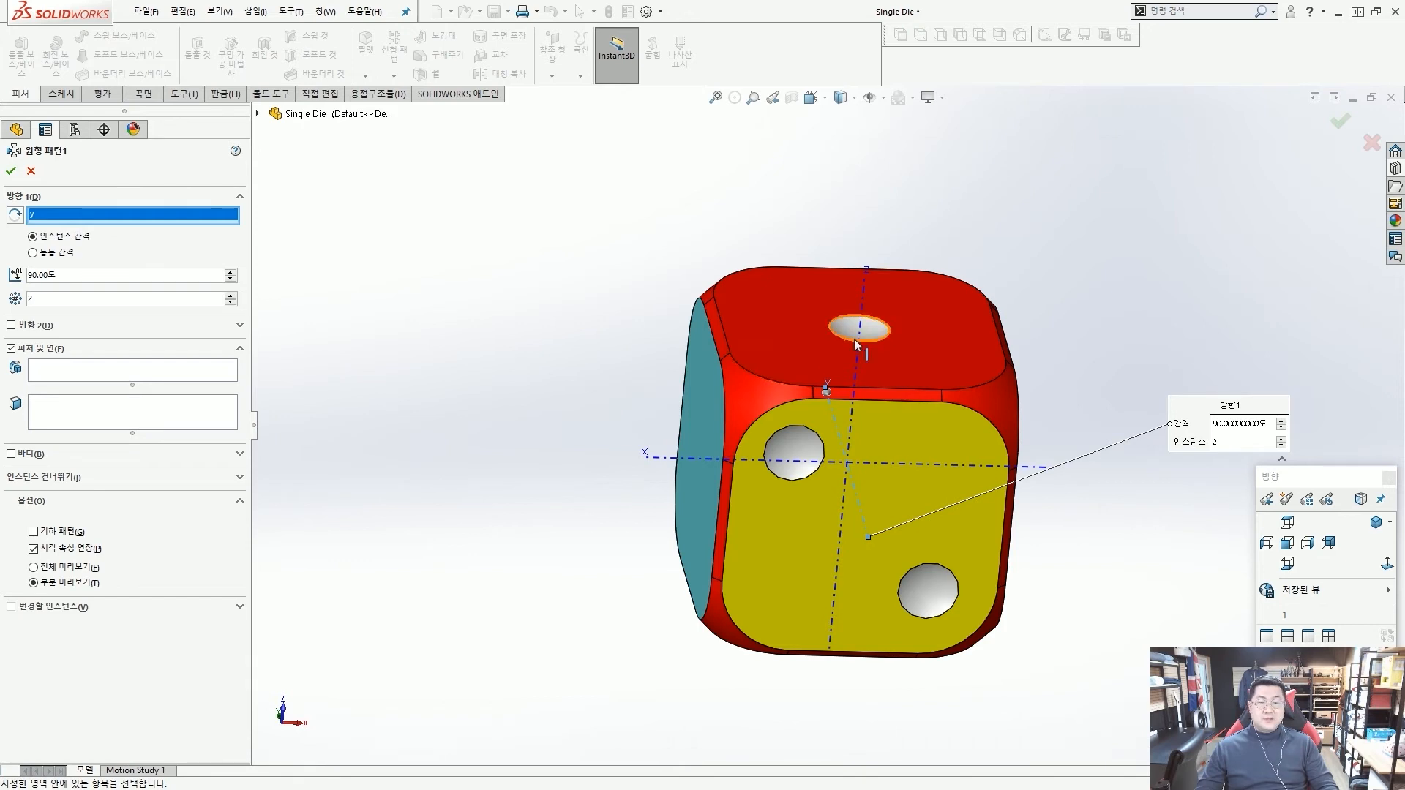
pyautogui.moveTo(860, 311); pyautogui.dragTo(875, 341)
pyautogui.press('Escape')
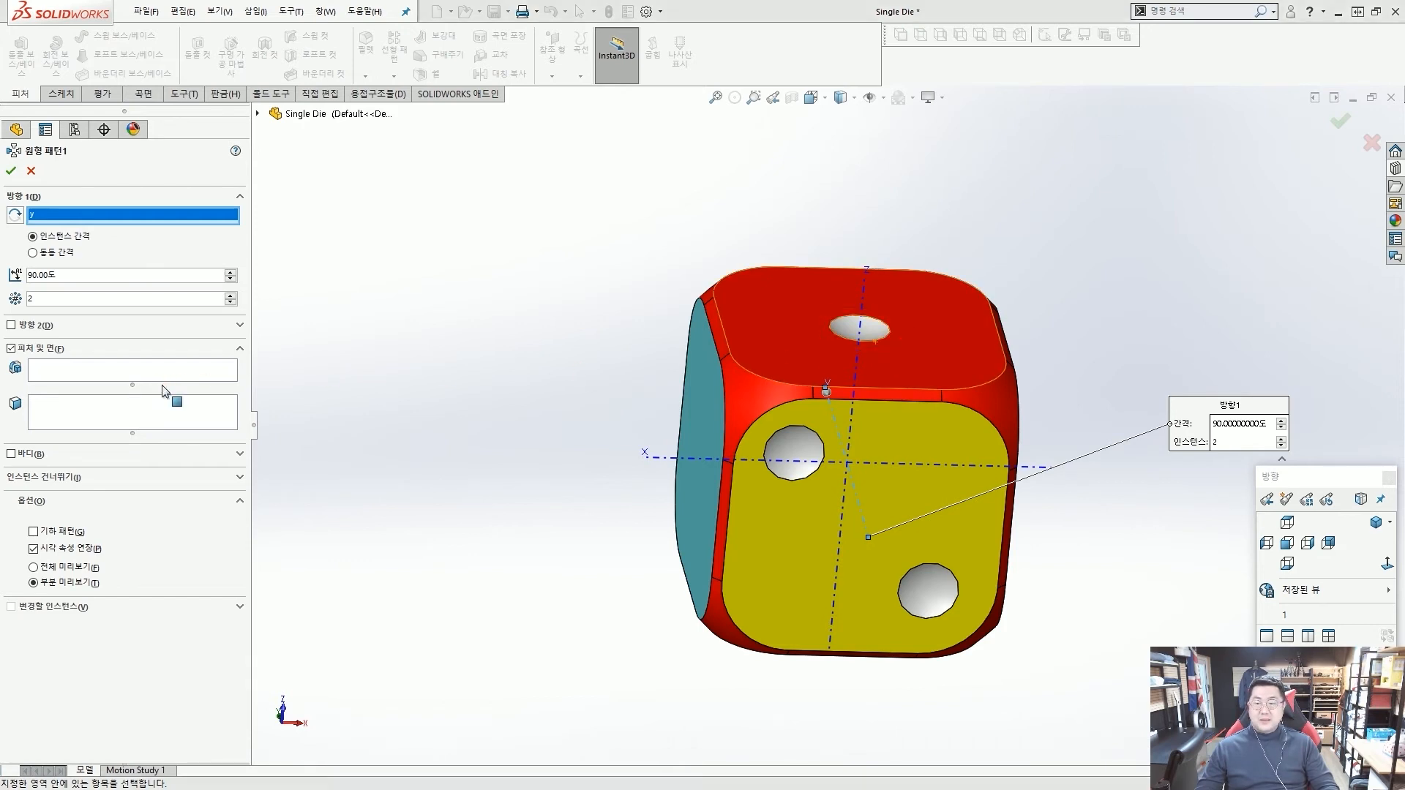
# Choose the single dot on the red face as the feature to pattern and accept the circular pattern.
pyautogui.click(90, 363)
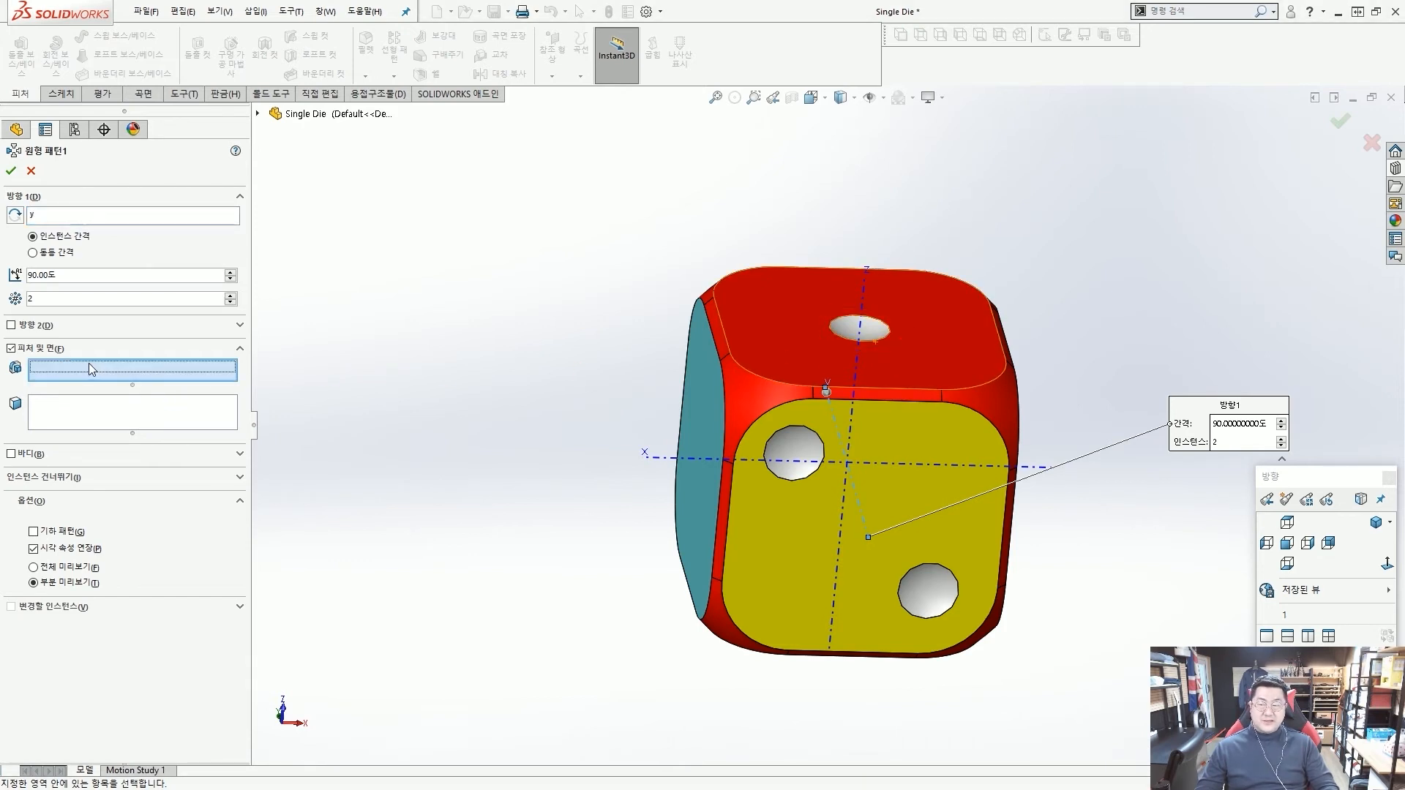
pyautogui.click(853, 336)
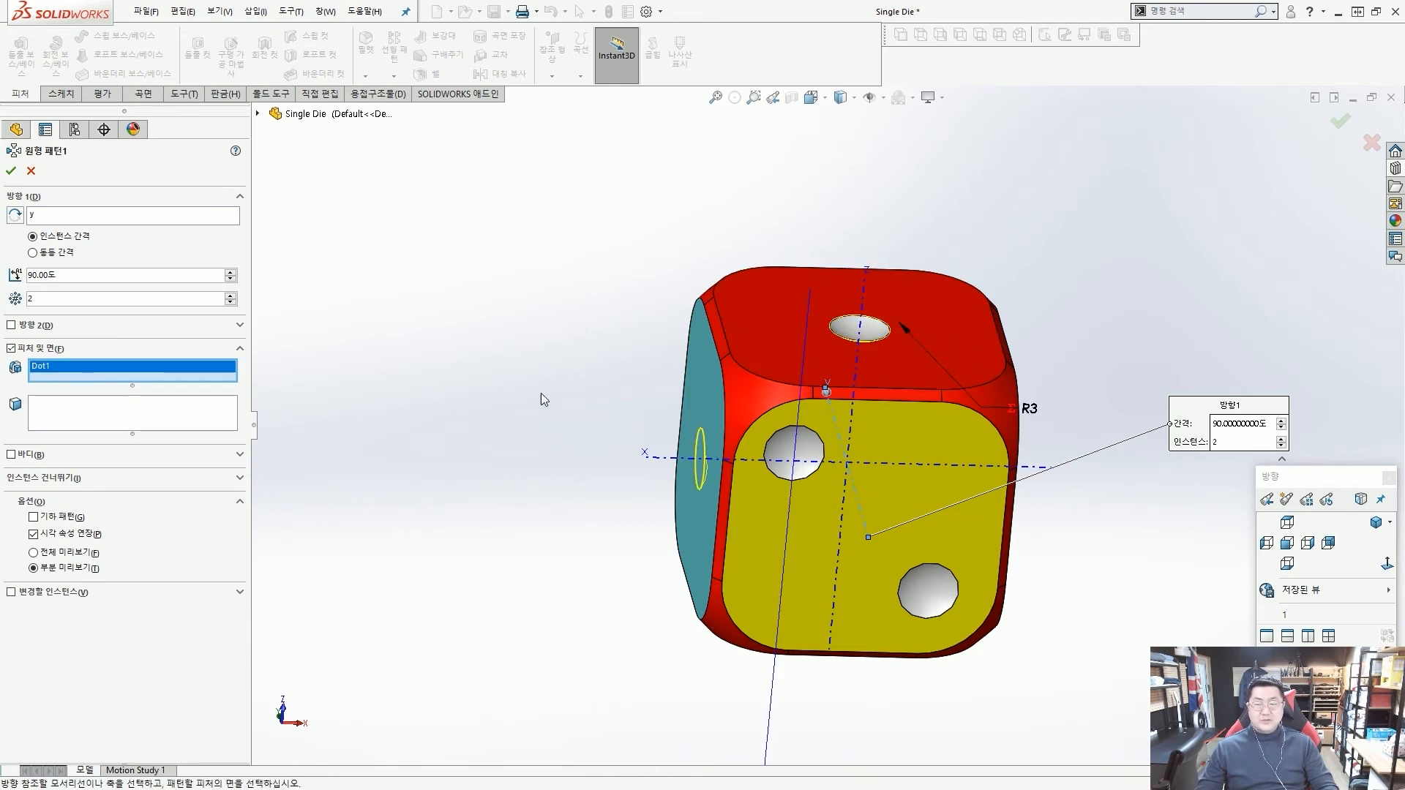
pyautogui.click(11, 173)
# Start a sketch on the light-blue face that holds the newly patterned centre dot.
pyautogui.moveTo(514, 314); pyautogui.dragTo(678, 416, button='middle')
pyautogui.scroll(-3, 703, 417)
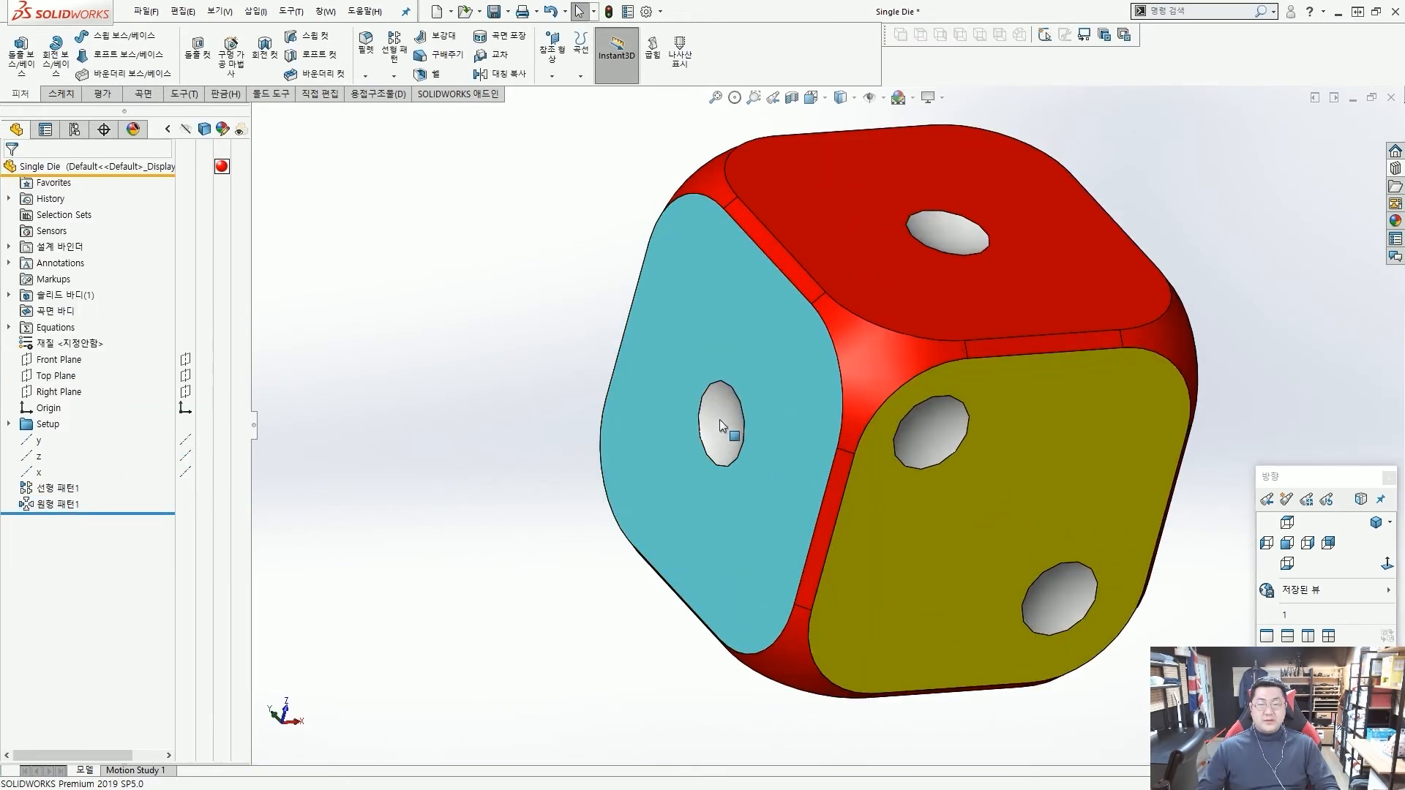
pyautogui.click(665, 361)
pyautogui.press('Escape')
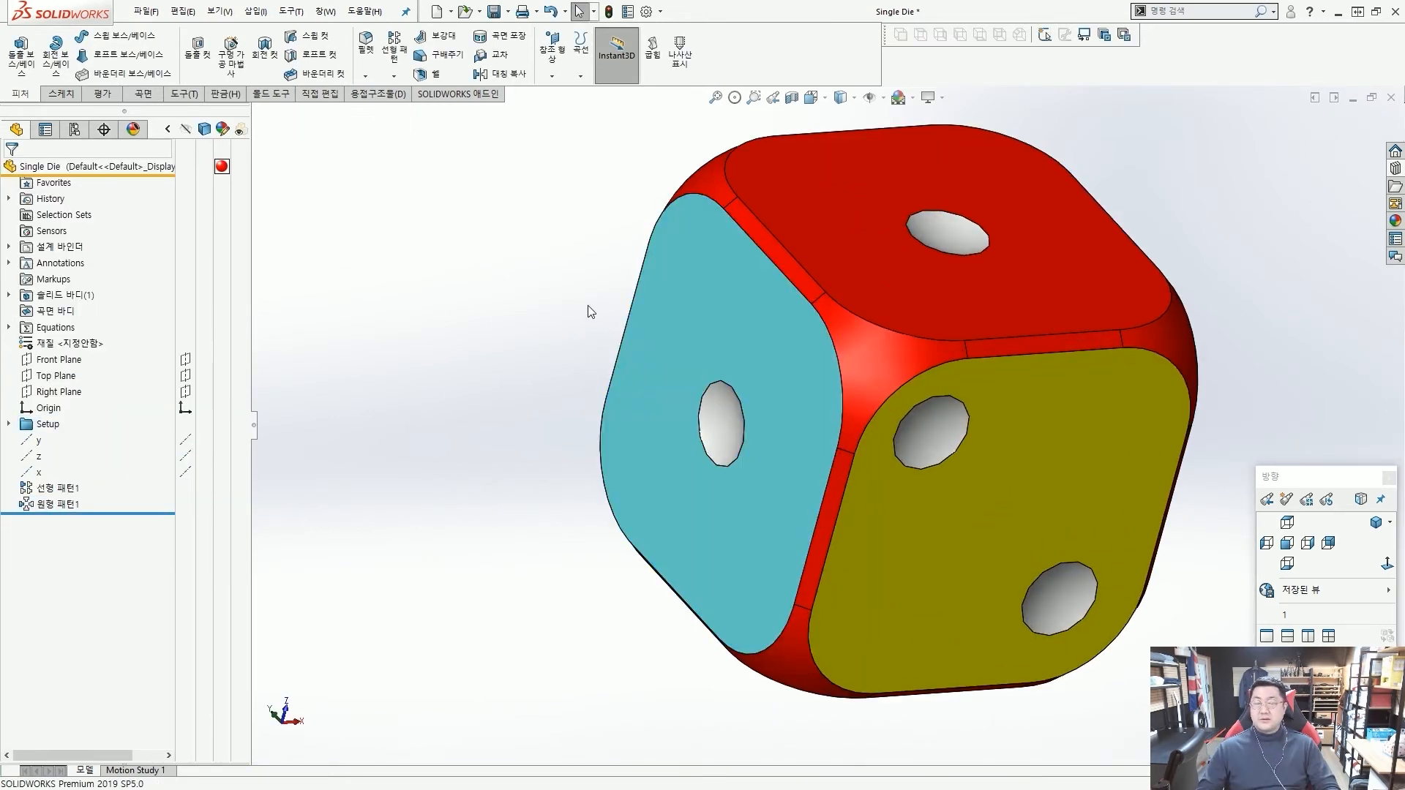
pyautogui.click(702, 307)
pyautogui.click(767, 240)
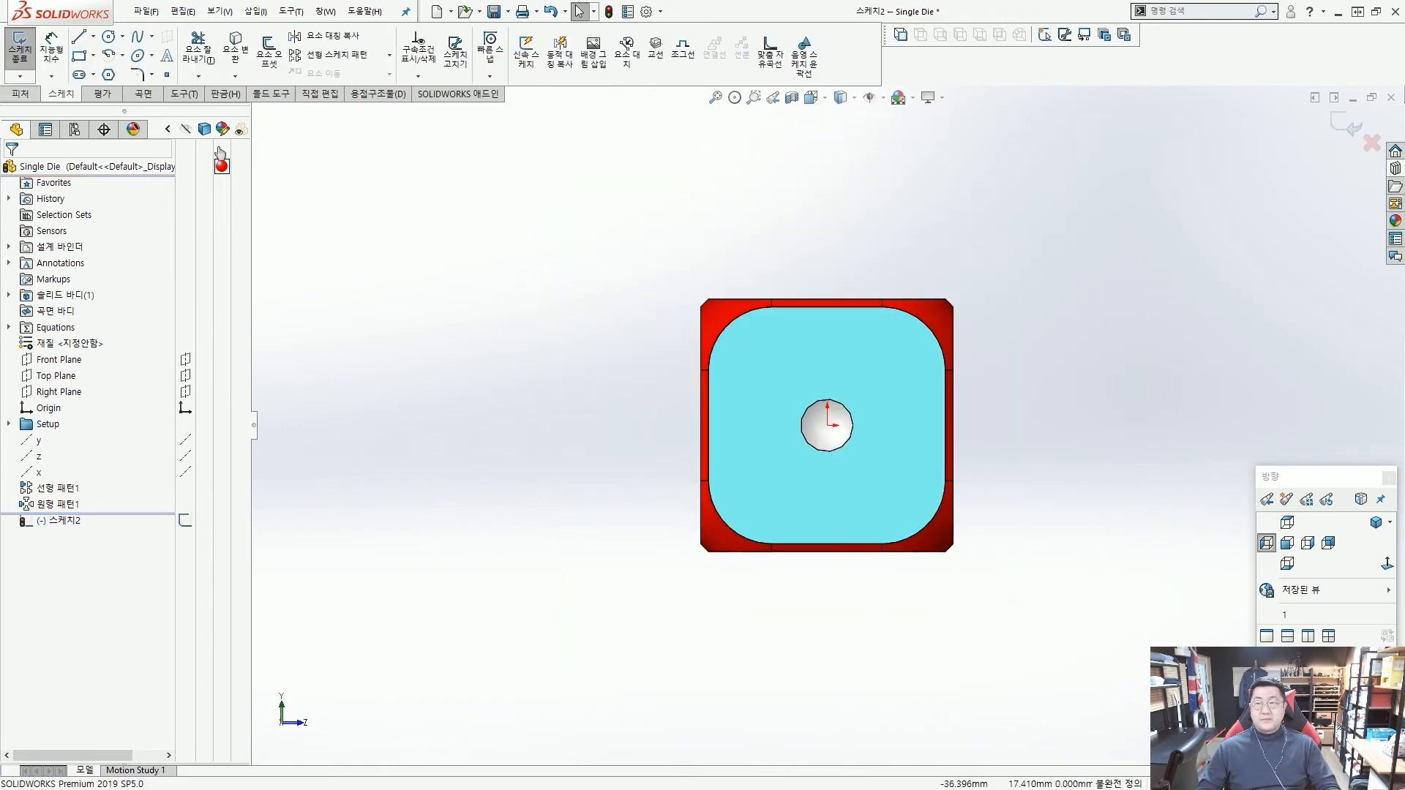
# Sketch a diagonal line about 14.7 mm long, sloping down to the right, in the empty space beside the light-blue face.
pyautogui.click(78, 36)
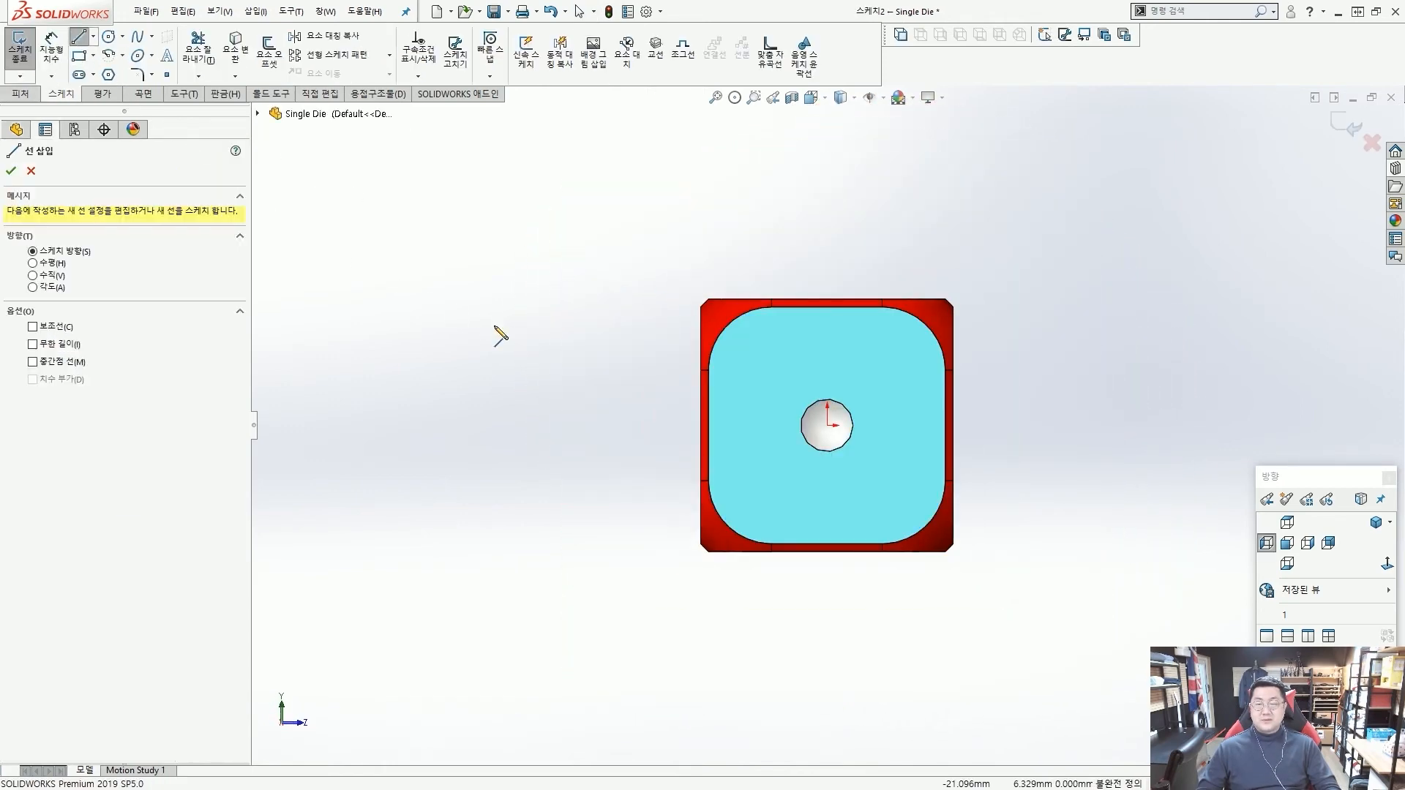
pyautogui.click(426, 316)
pyautogui.click(588, 482)
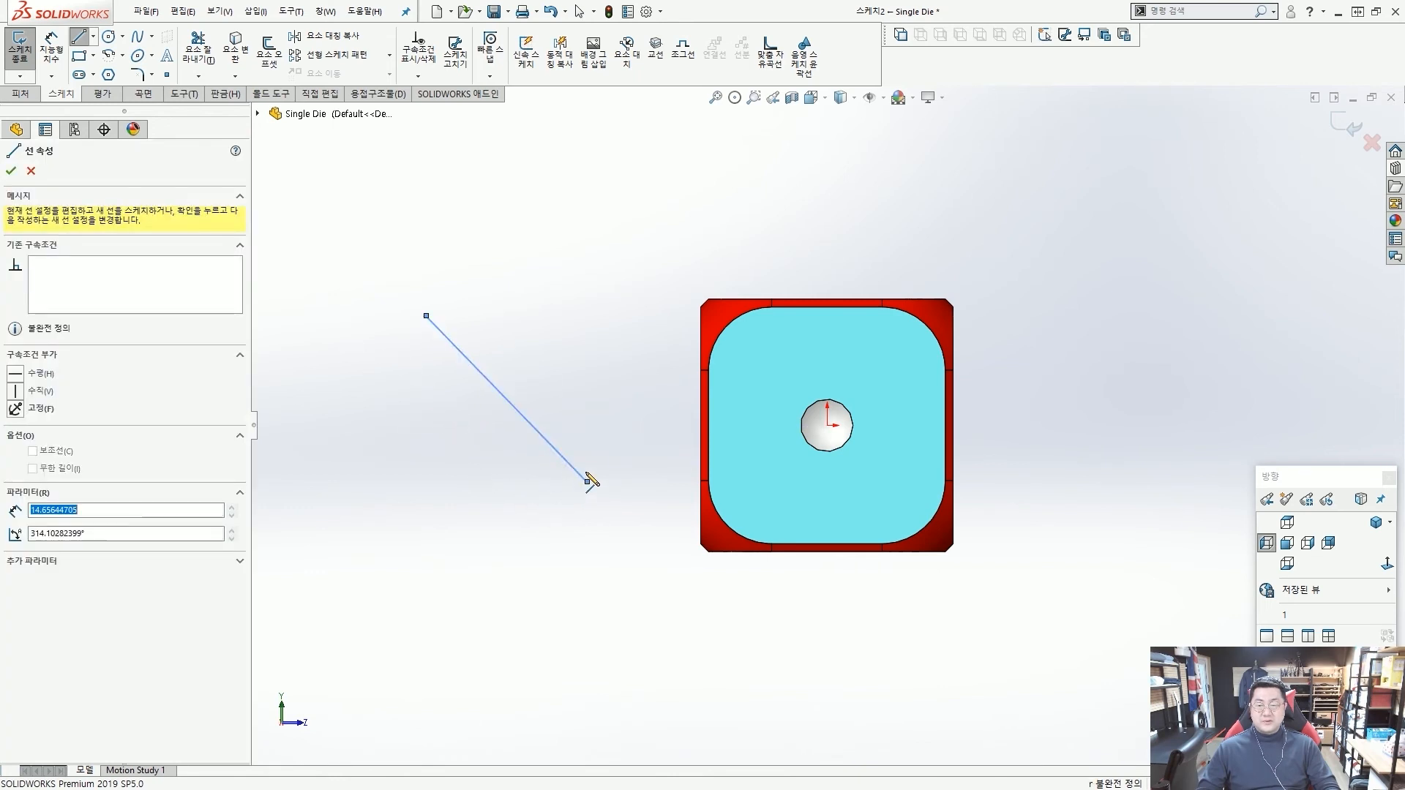
pyautogui.press('Escape')
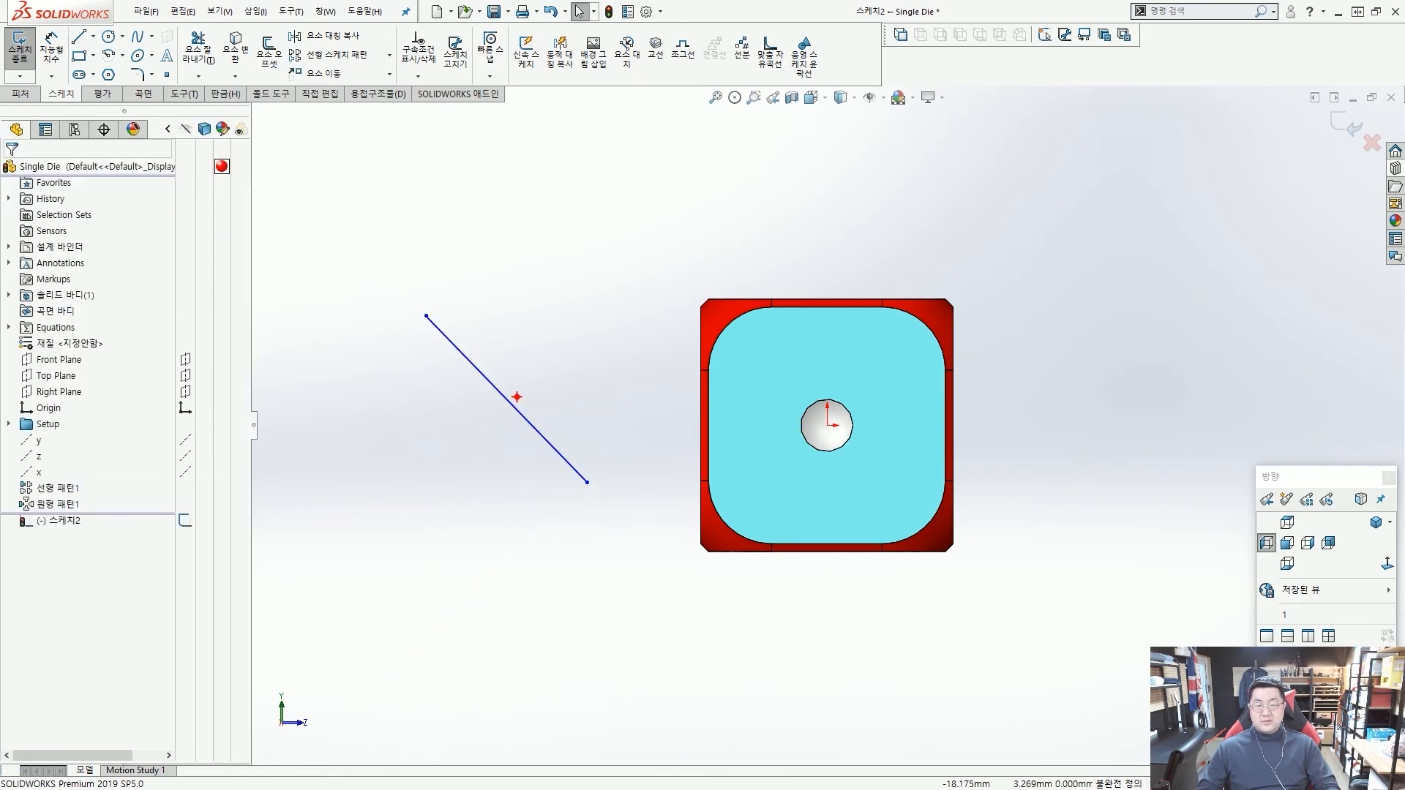
# Make the diagonal line's midpoint coincident with the origin.
pyautogui.moveTo(521, 397)
pyautogui.mouseDown()
pyautogui.moveTo(505, 390)
pyautogui.moveTo(827, 415)
pyautogui.moveTo(806, 425)
pyautogui.mouseUp()
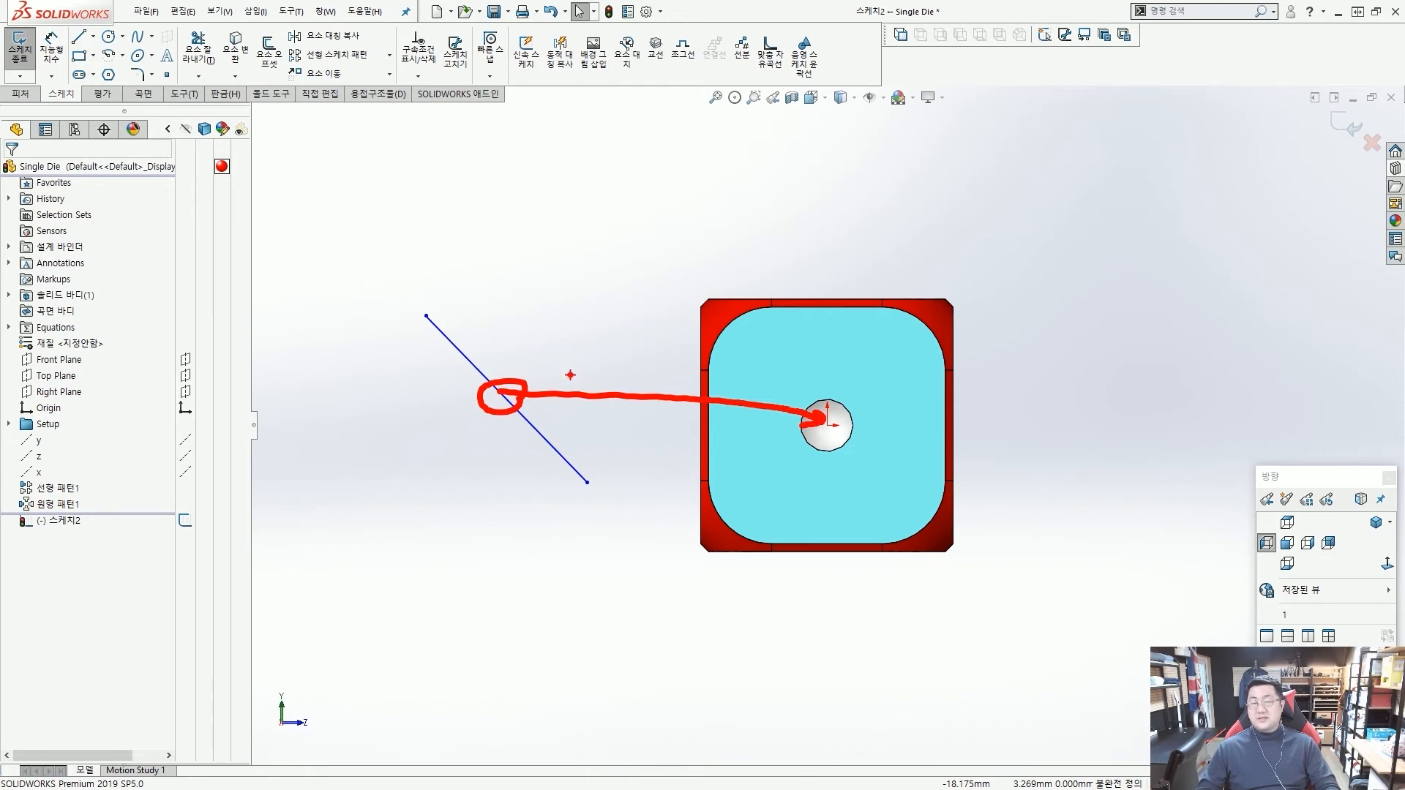
pyautogui.press('Escape')
pyautogui.scroll(-1, 511, 432)
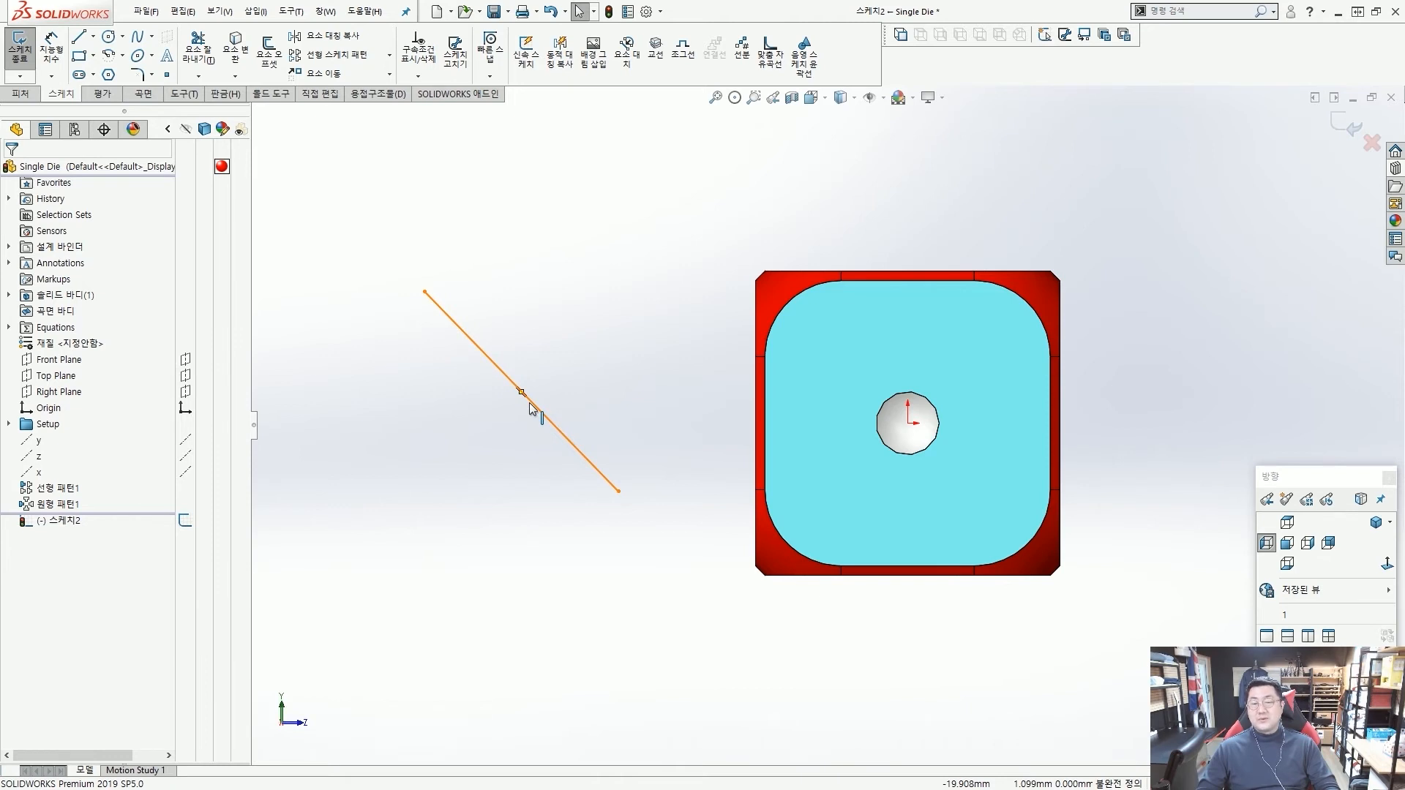
pyautogui.rightClick(531, 407)
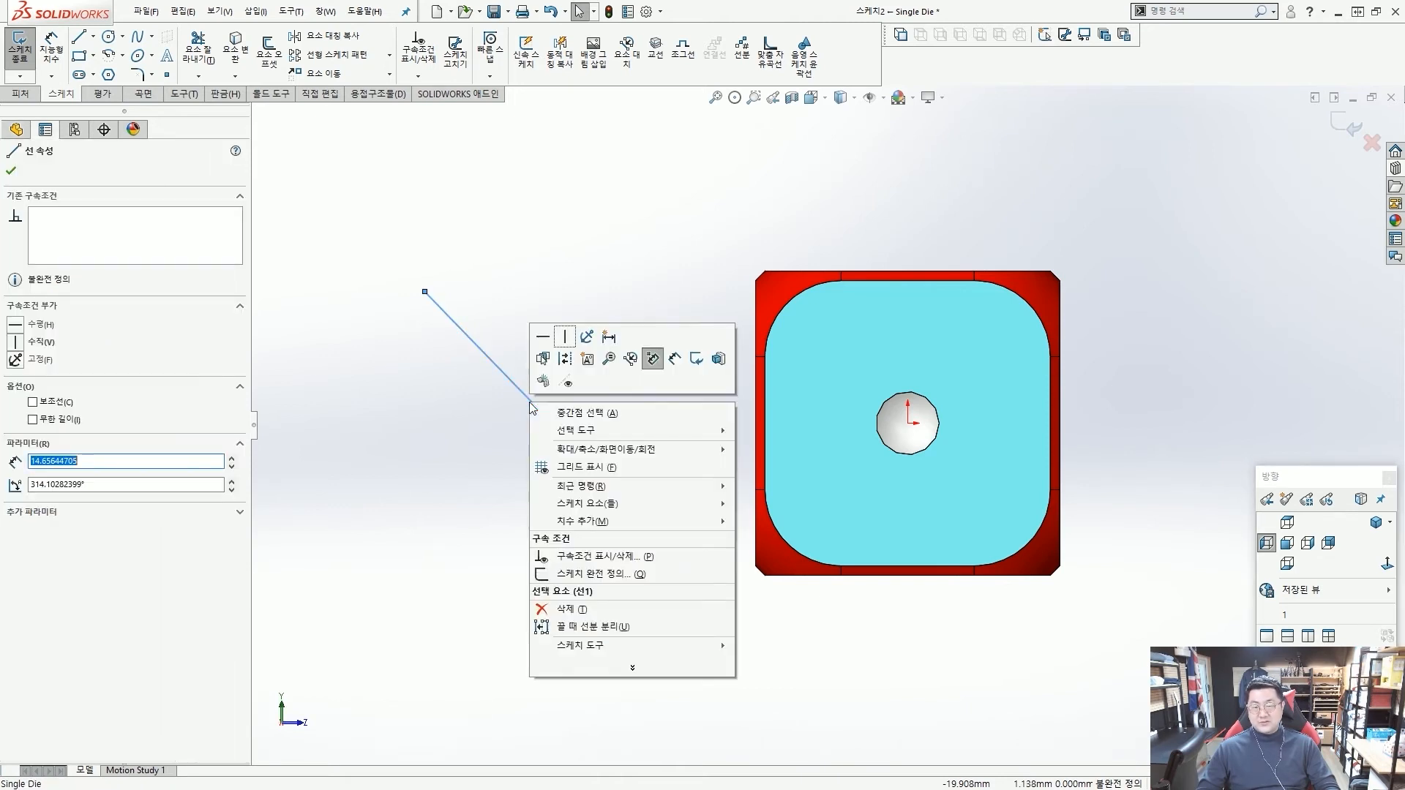
pyautogui.click(575, 412)
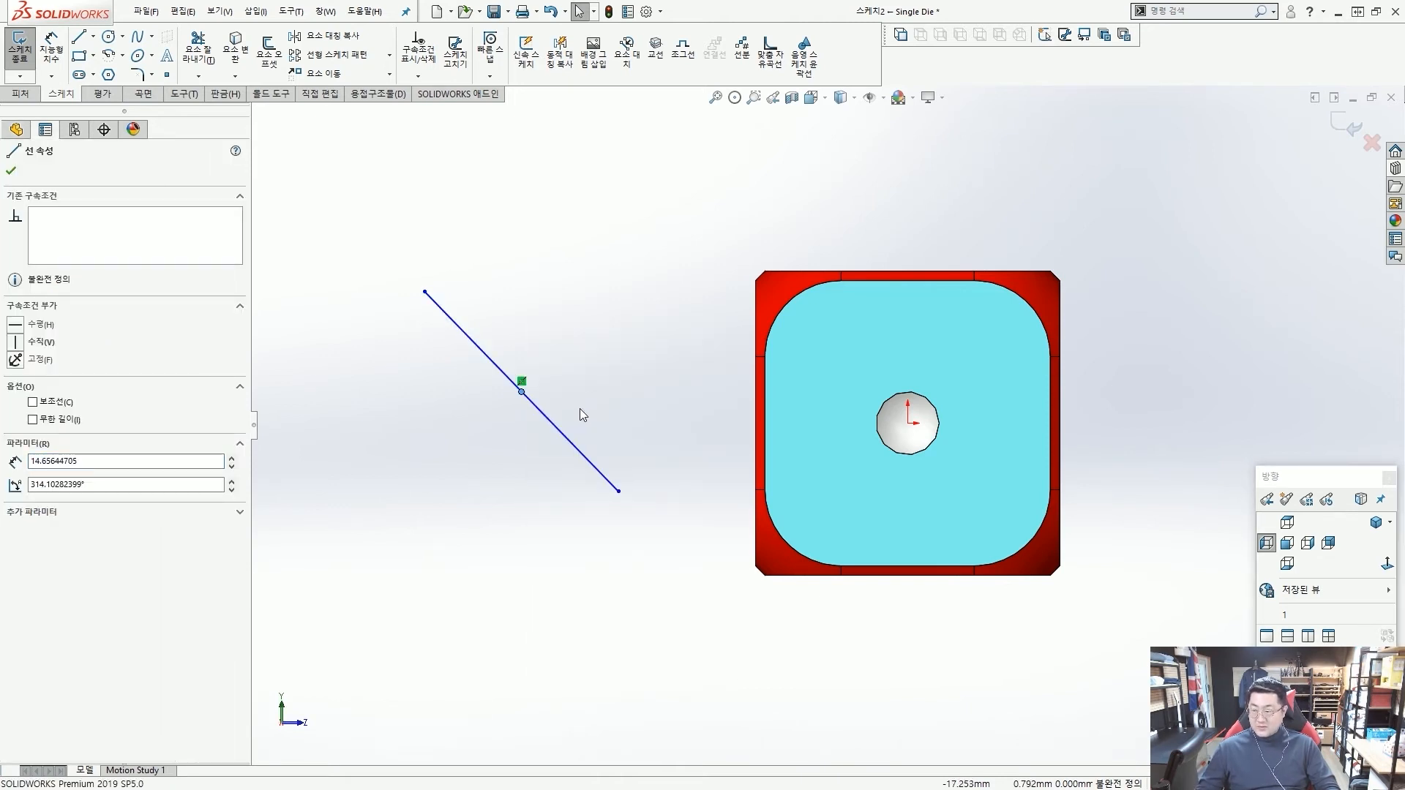
pyautogui.keyDown('ctrl'); pyautogui.click(908, 423); pyautogui.keyUp('ctrl')
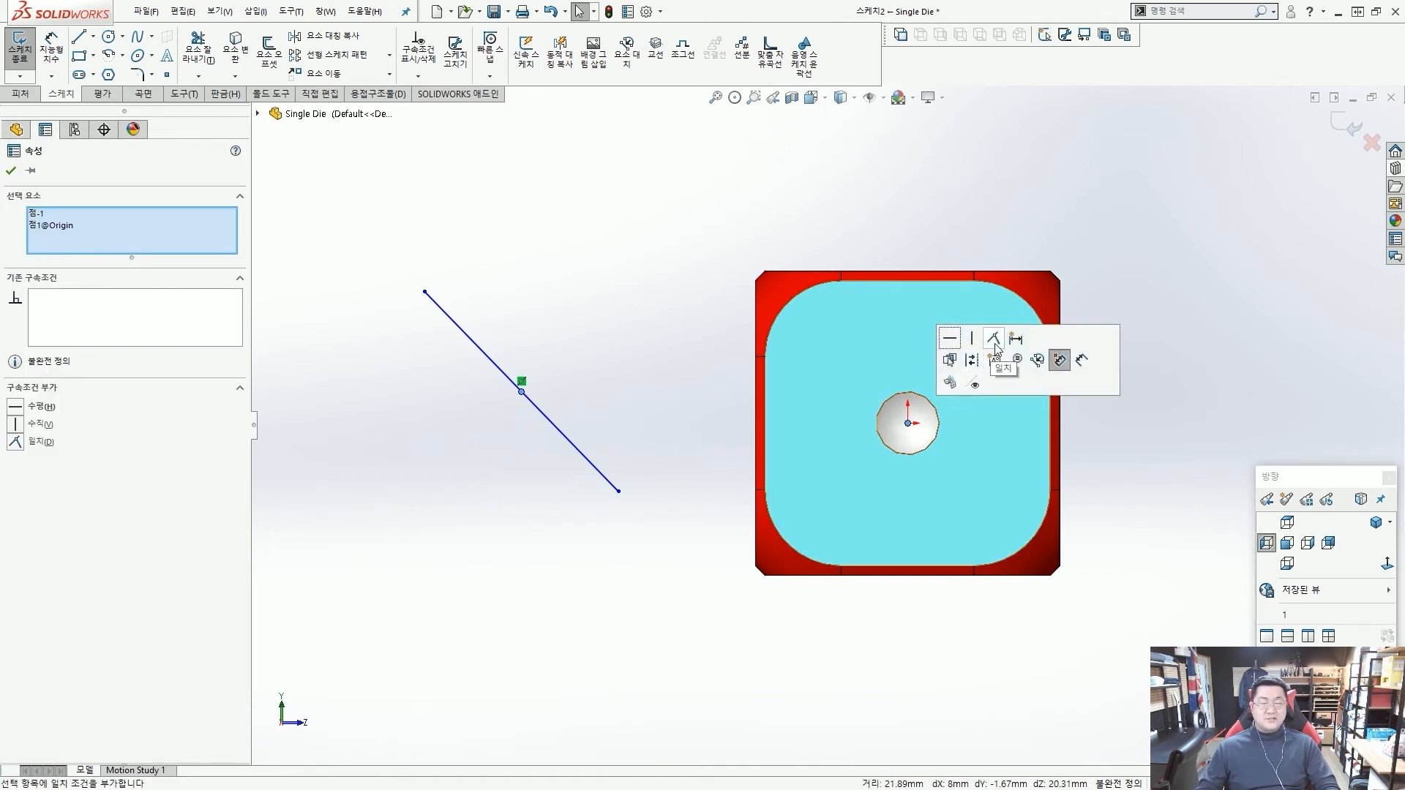
pyautogui.click(994, 339)
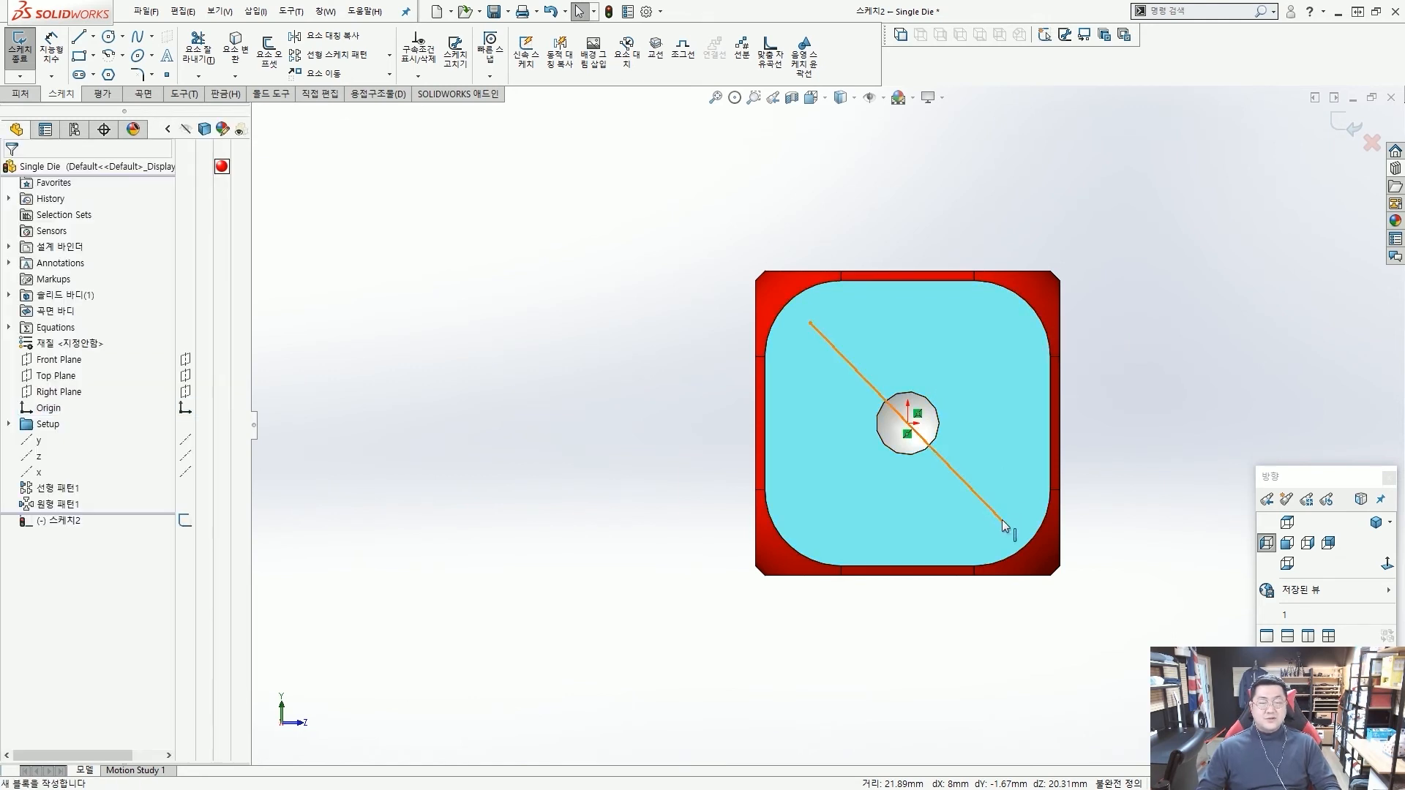
# Shorten the diagonal line to about 10.2 mm by moving its lower endpoint, and convert it to construction geometry.
pyautogui.moveTo(1004, 523); pyautogui.dragTo(974, 493)
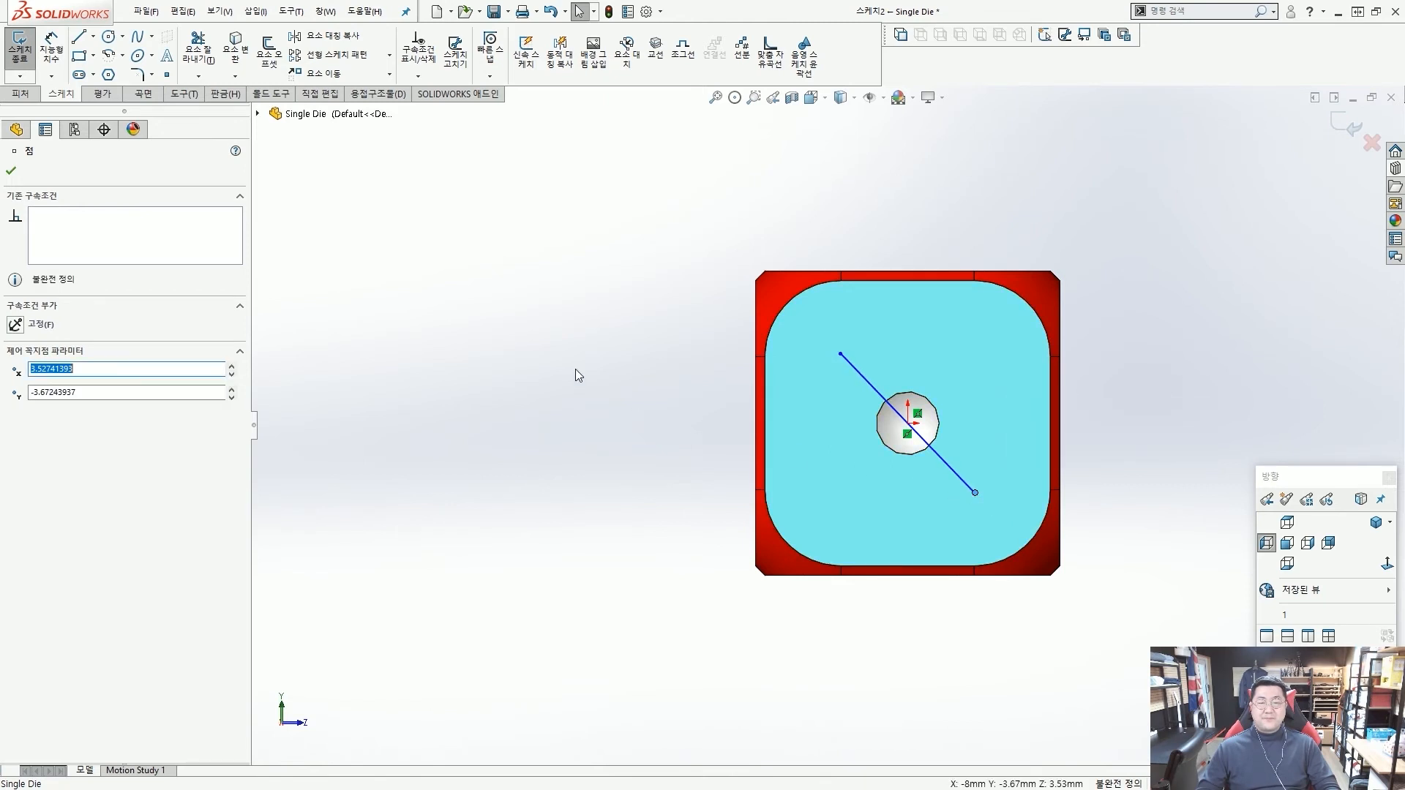
pyautogui.click(855, 370)
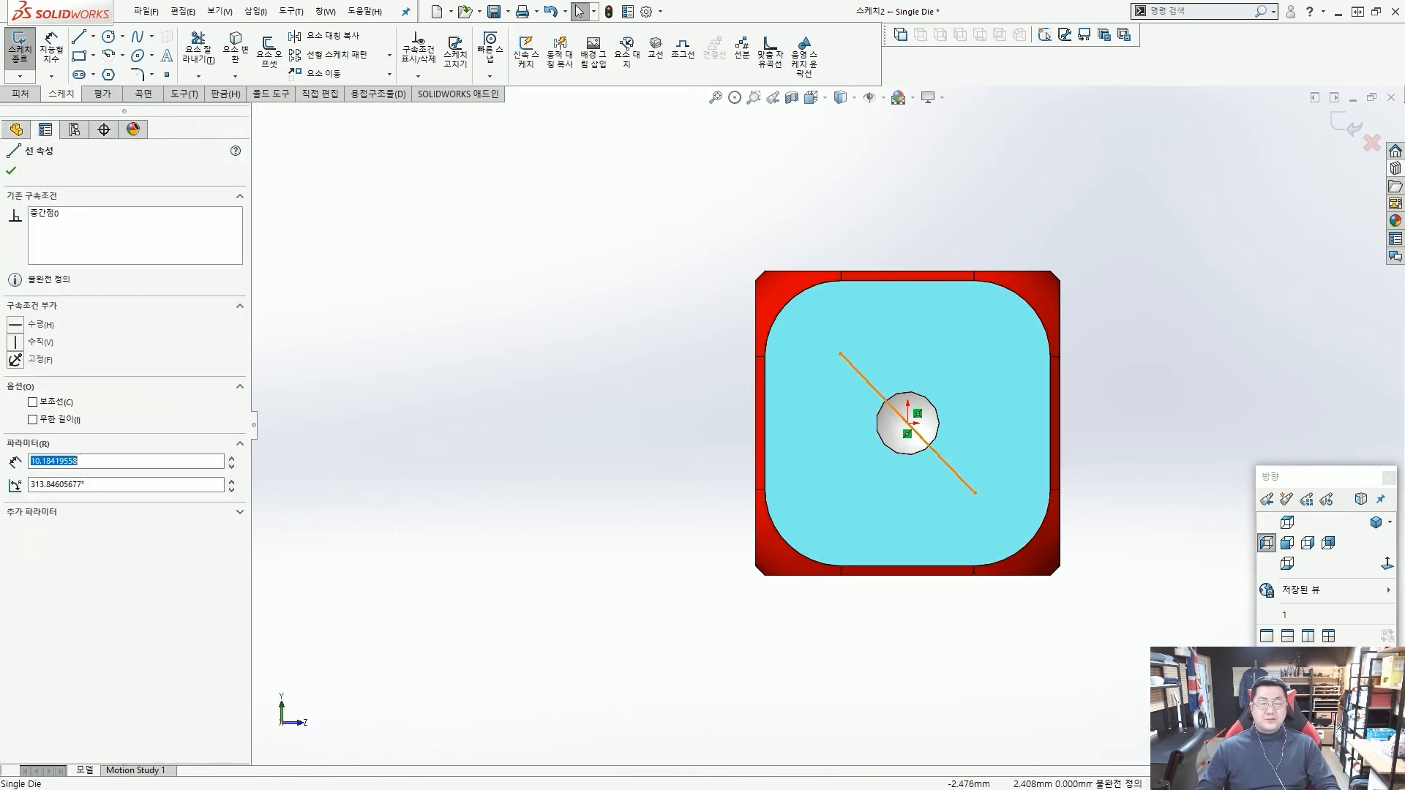
pyautogui.click(918, 324)
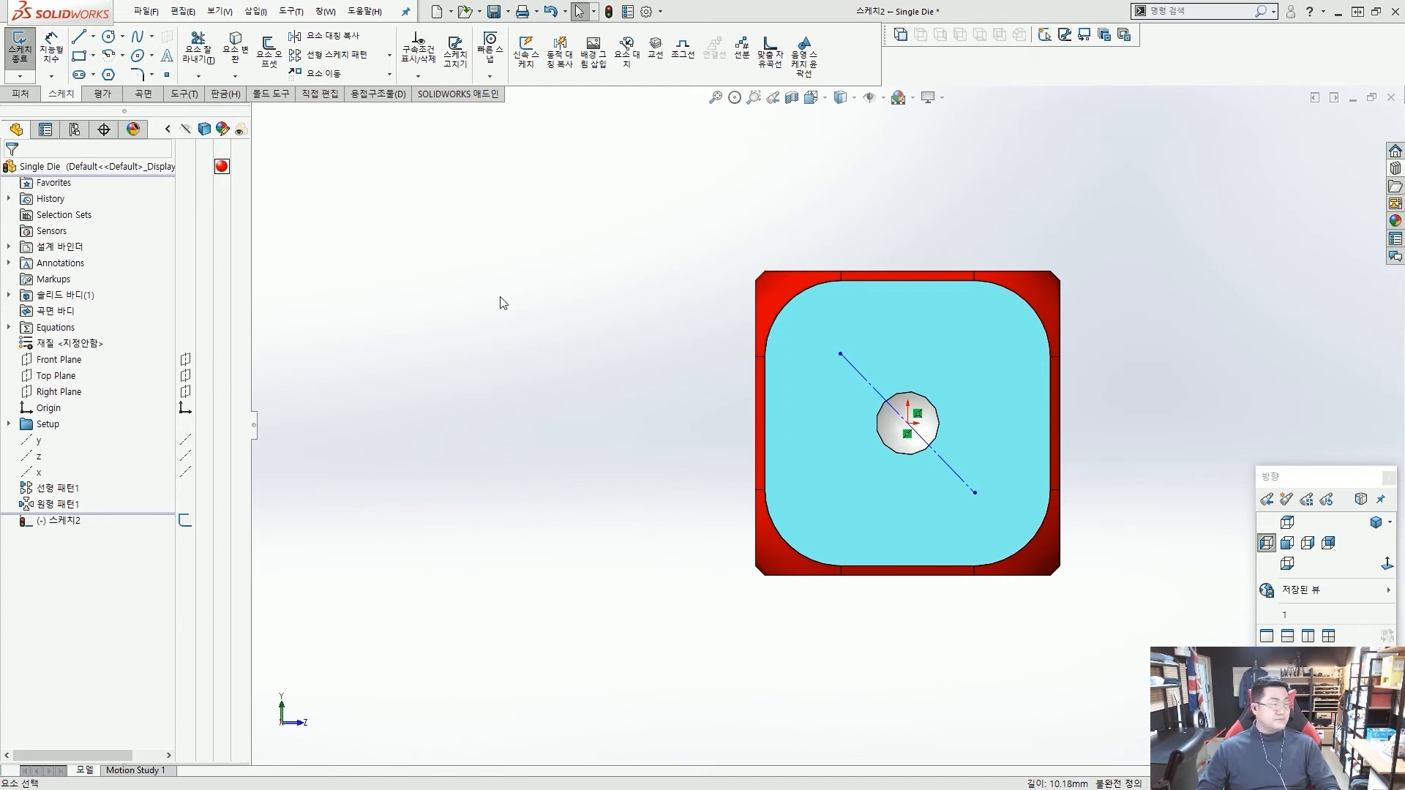
pyautogui.scroll(2, 894, 388)
pyautogui.scroll(-2, 907, 436)
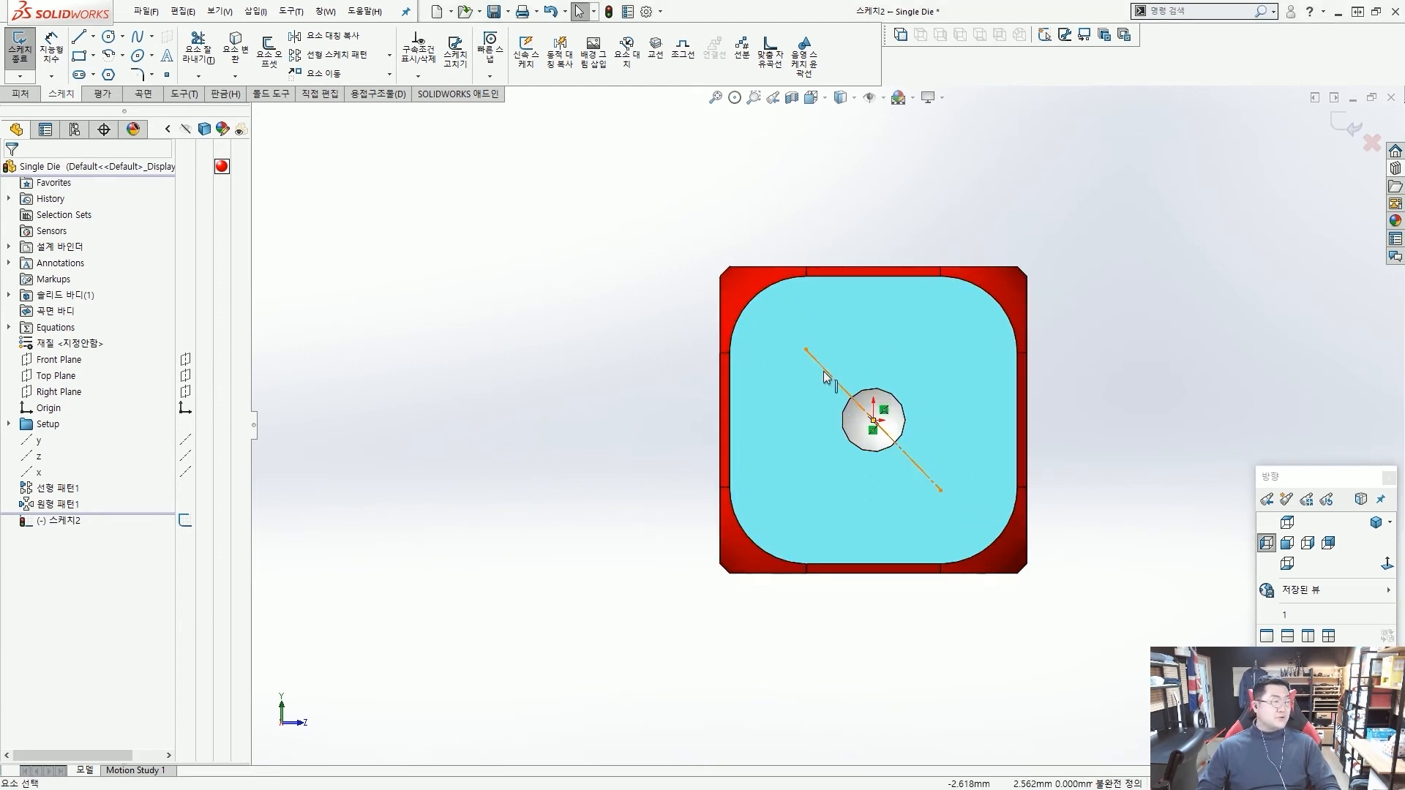
pyautogui.scroll(1, 829, 362)
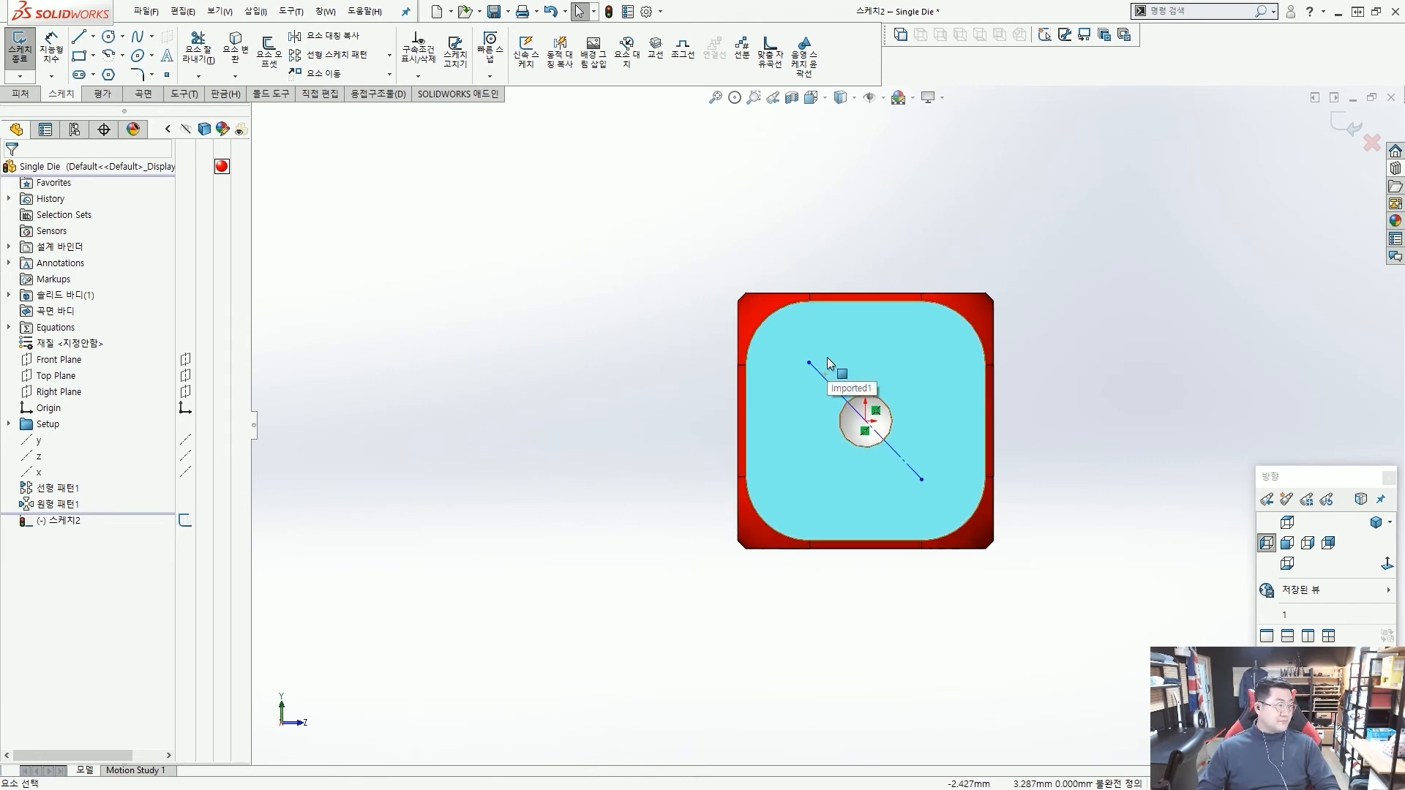
pyautogui.scroll(-1, 849, 375)
pyautogui.scroll(-1, 853, 379)
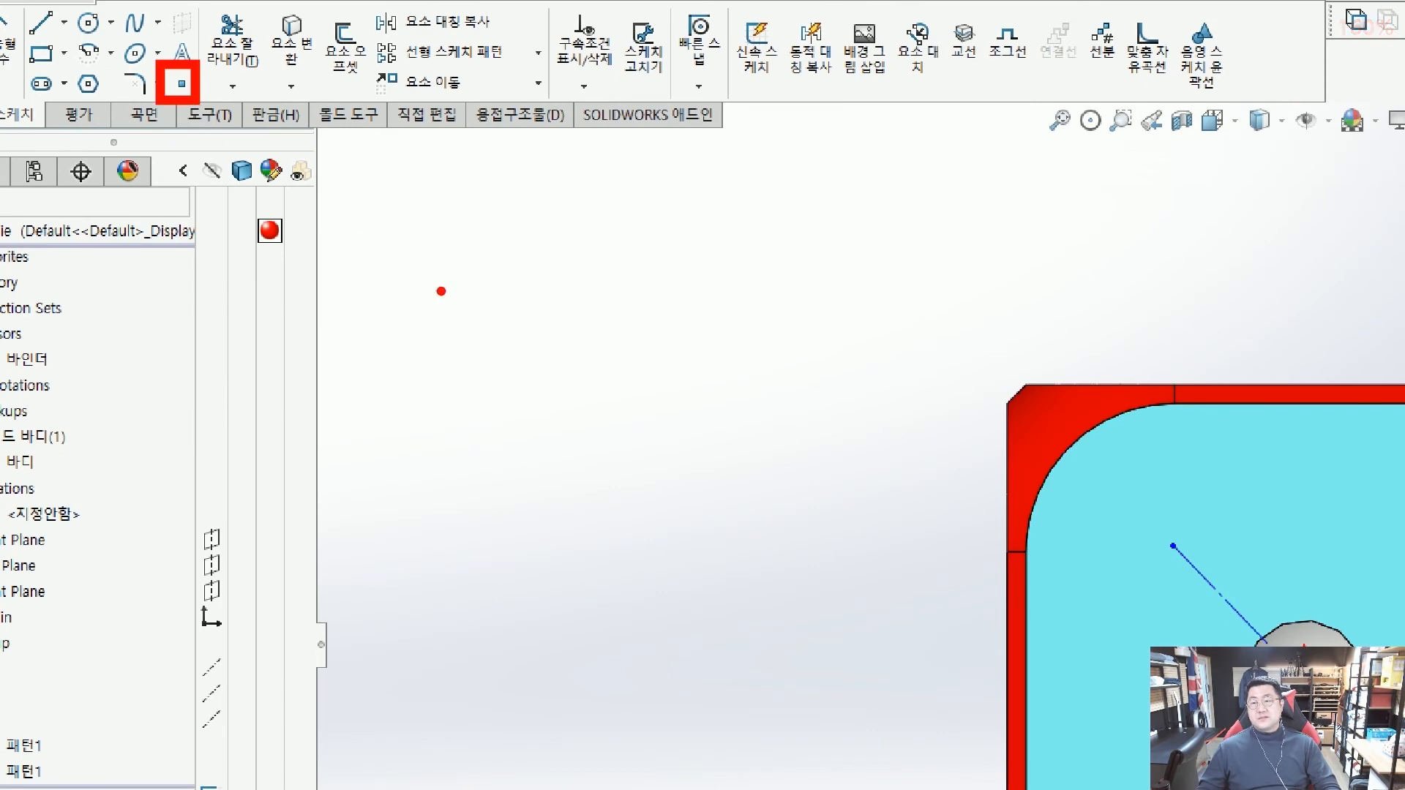
# Place a sketch point on each end of the diagonal construction line.
pyautogui.moveTo(1179, 538); pyautogui.dragTo(1162, 550)
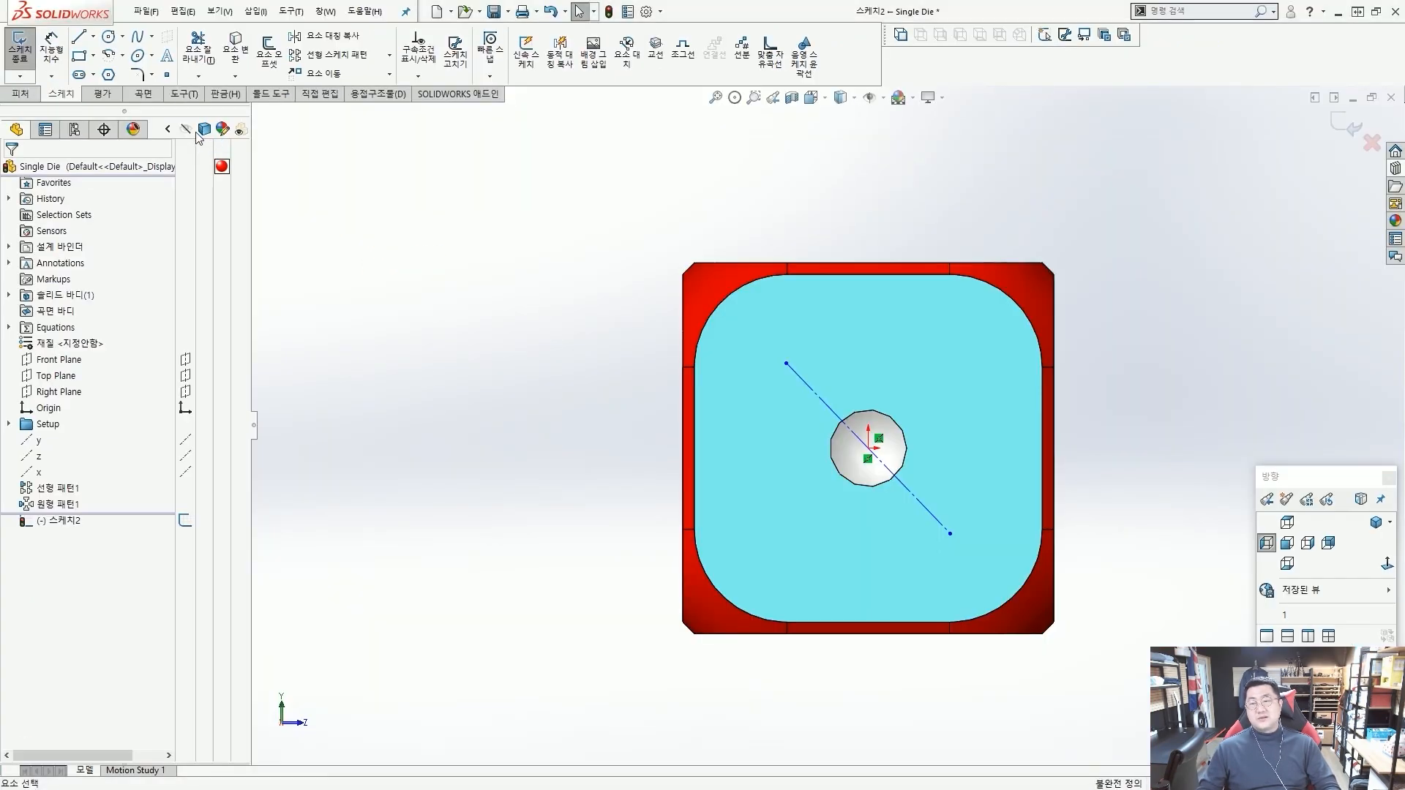
pyautogui.click(166, 74)
pyautogui.scroll(-2, 785, 465)
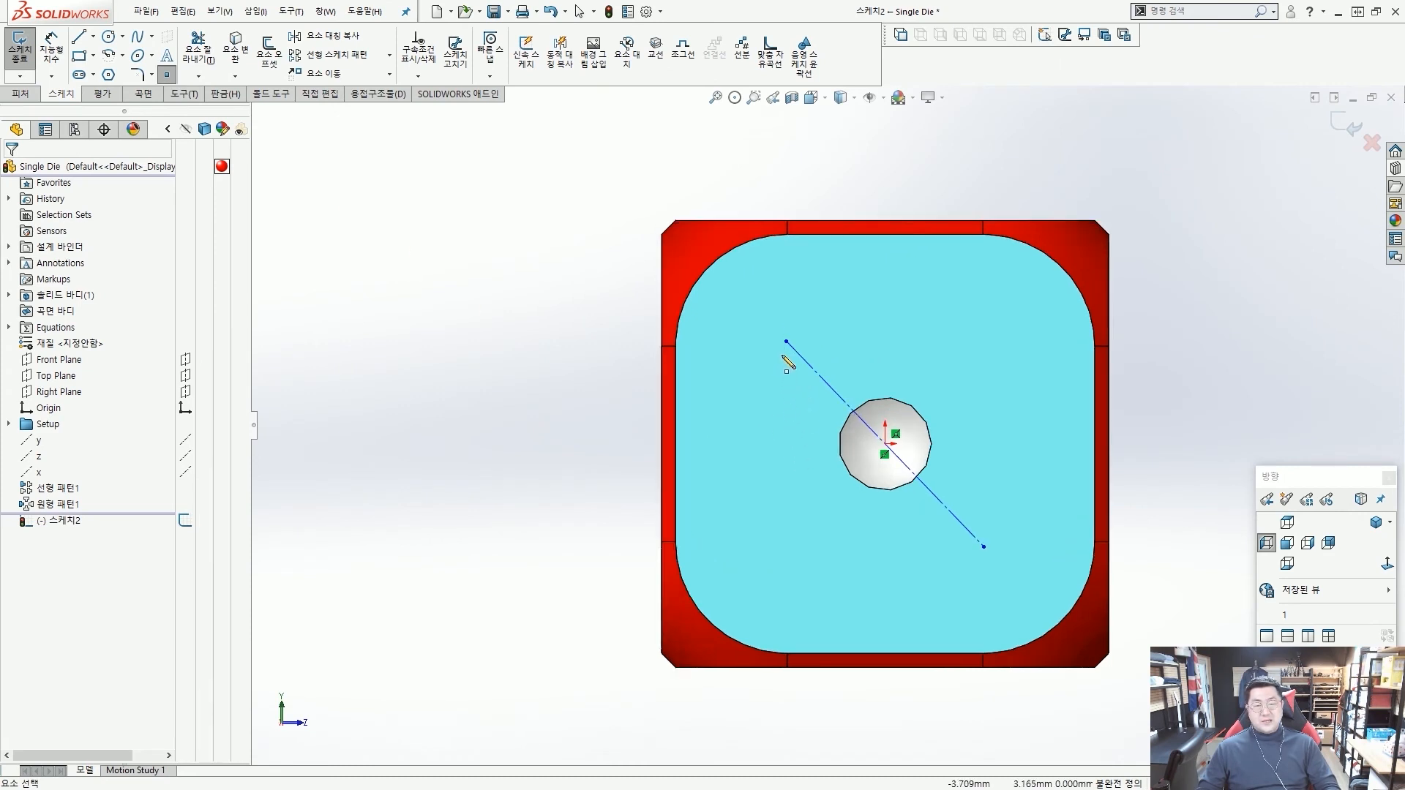
pyautogui.click(787, 342)
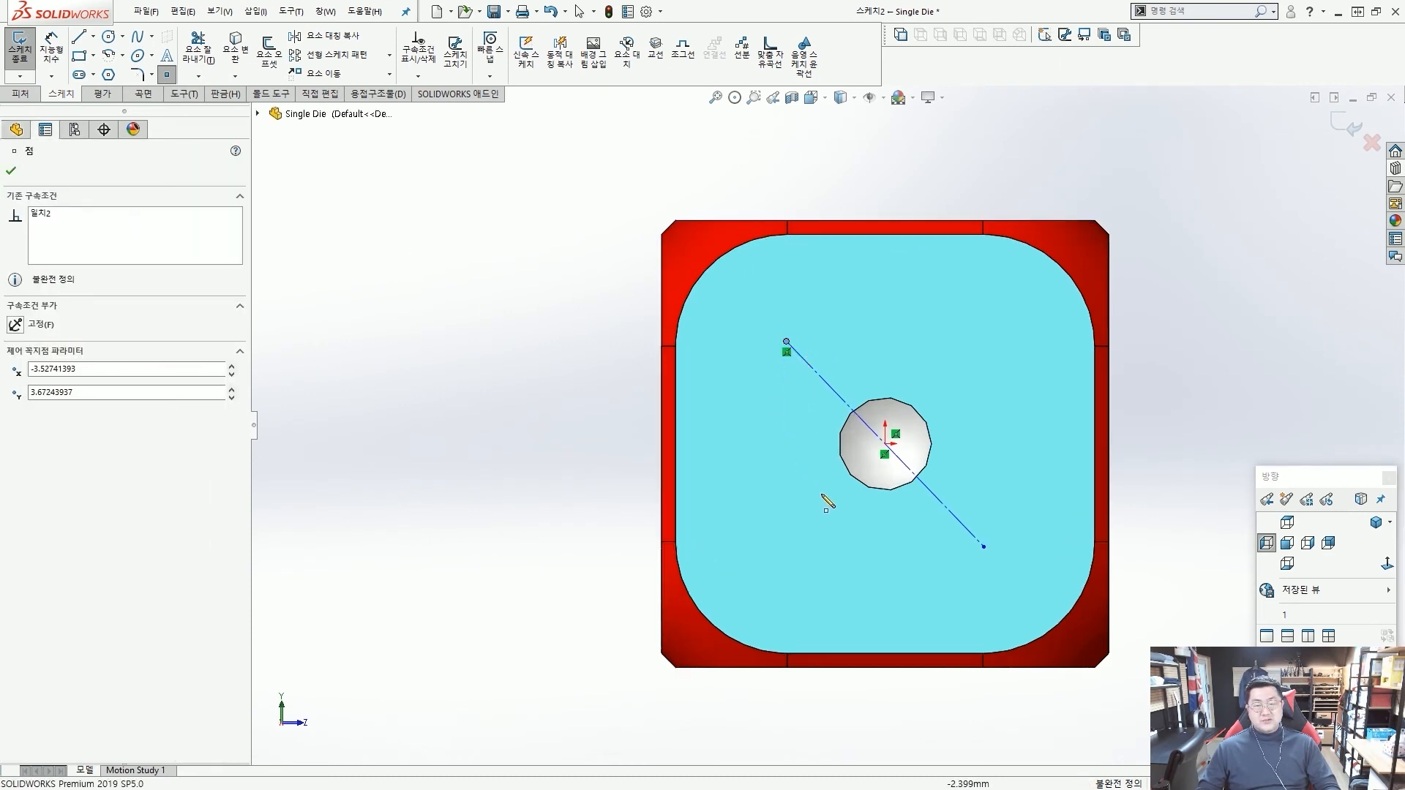
pyautogui.click(985, 547)
pyautogui.press('Escape')
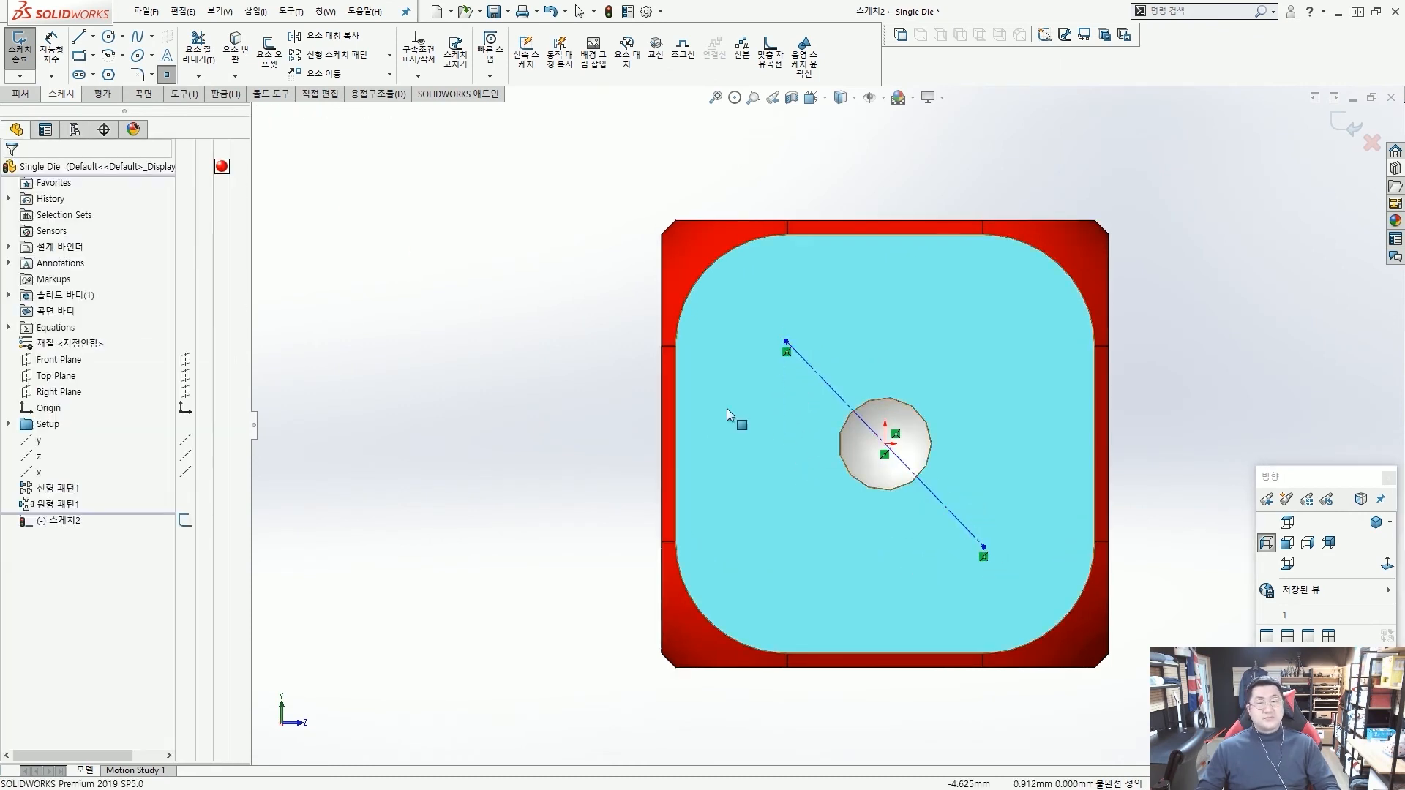
# Dimension the horizontal distance between the diagonal line's endpoints at 8 mm.
pyautogui.scroll(2, 450, 256)
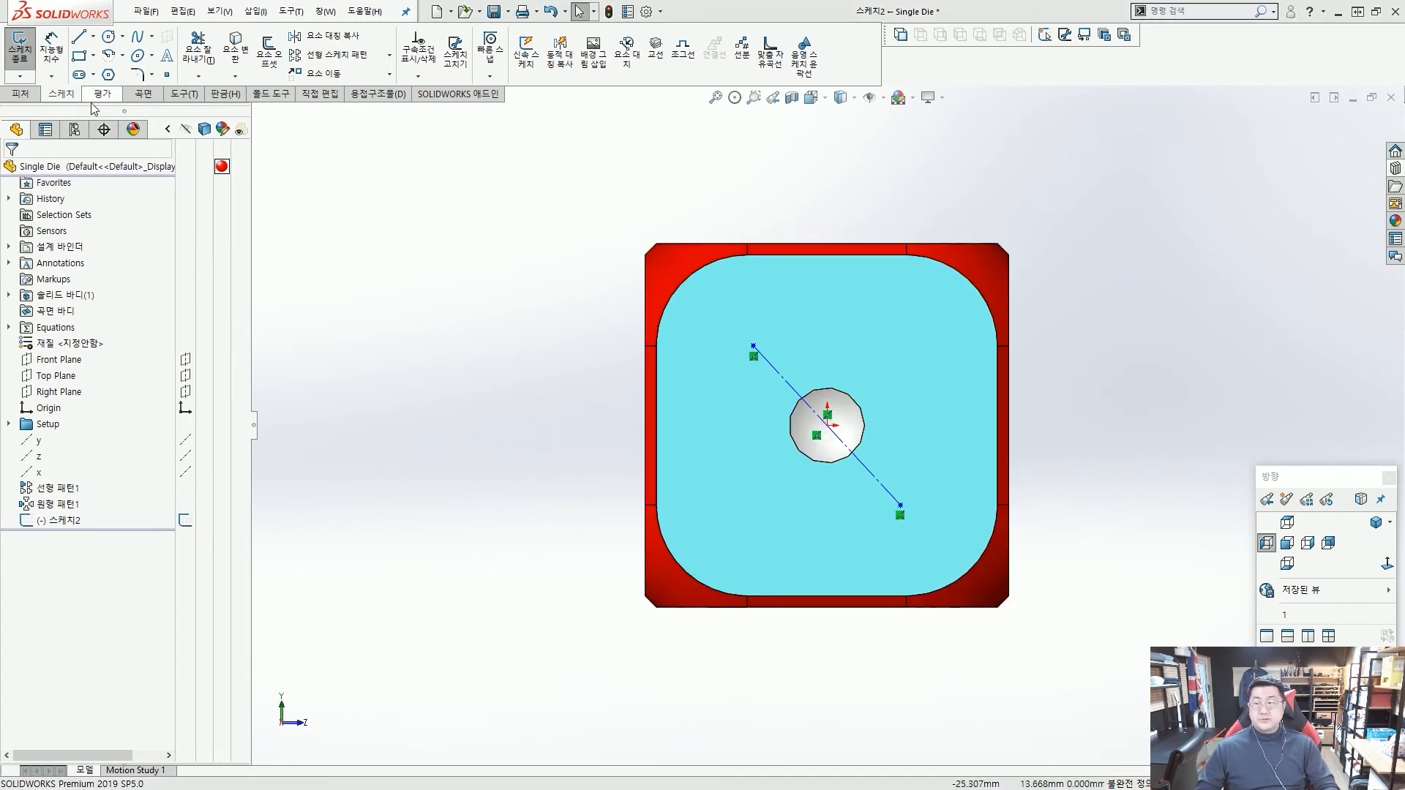
pyautogui.click(53, 48)
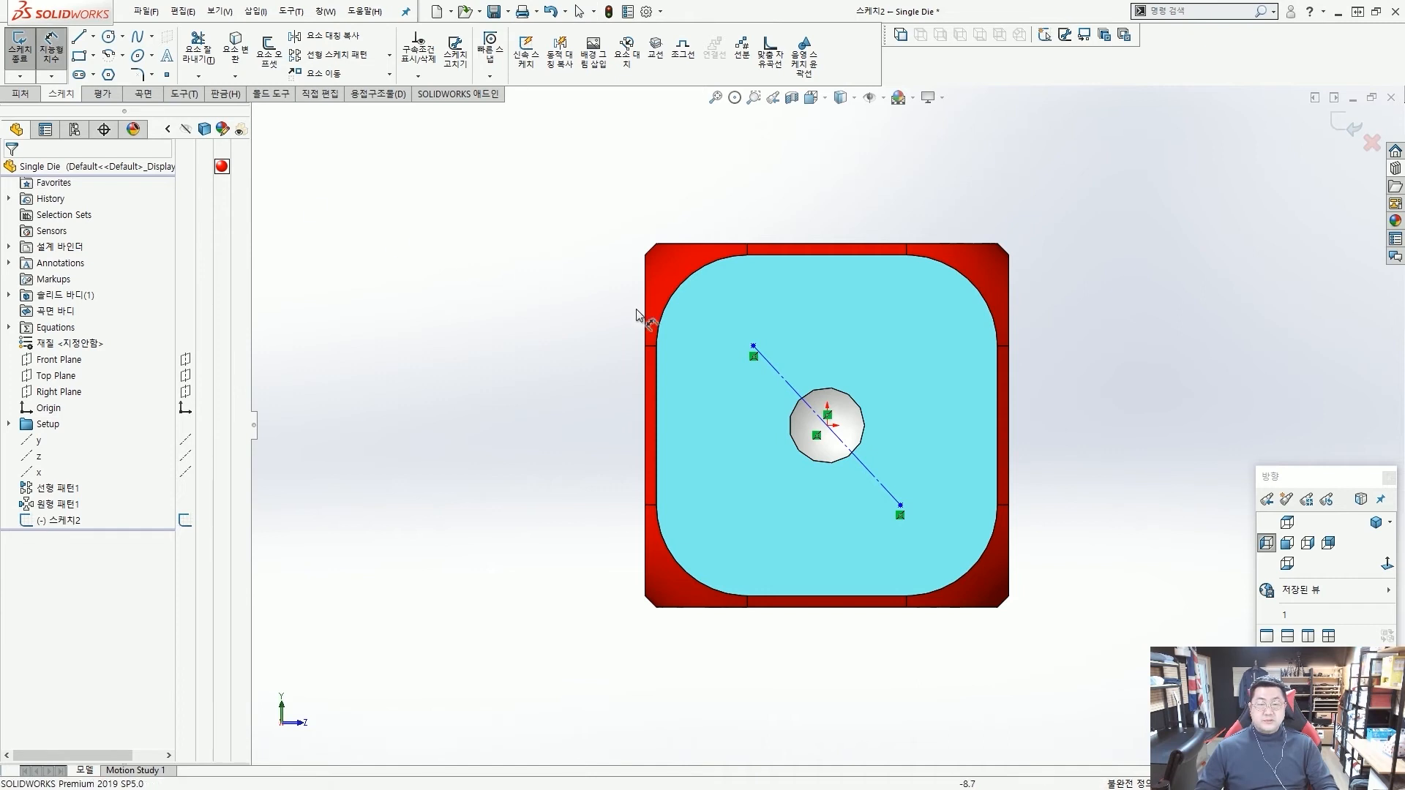
pyautogui.click(799, 396)
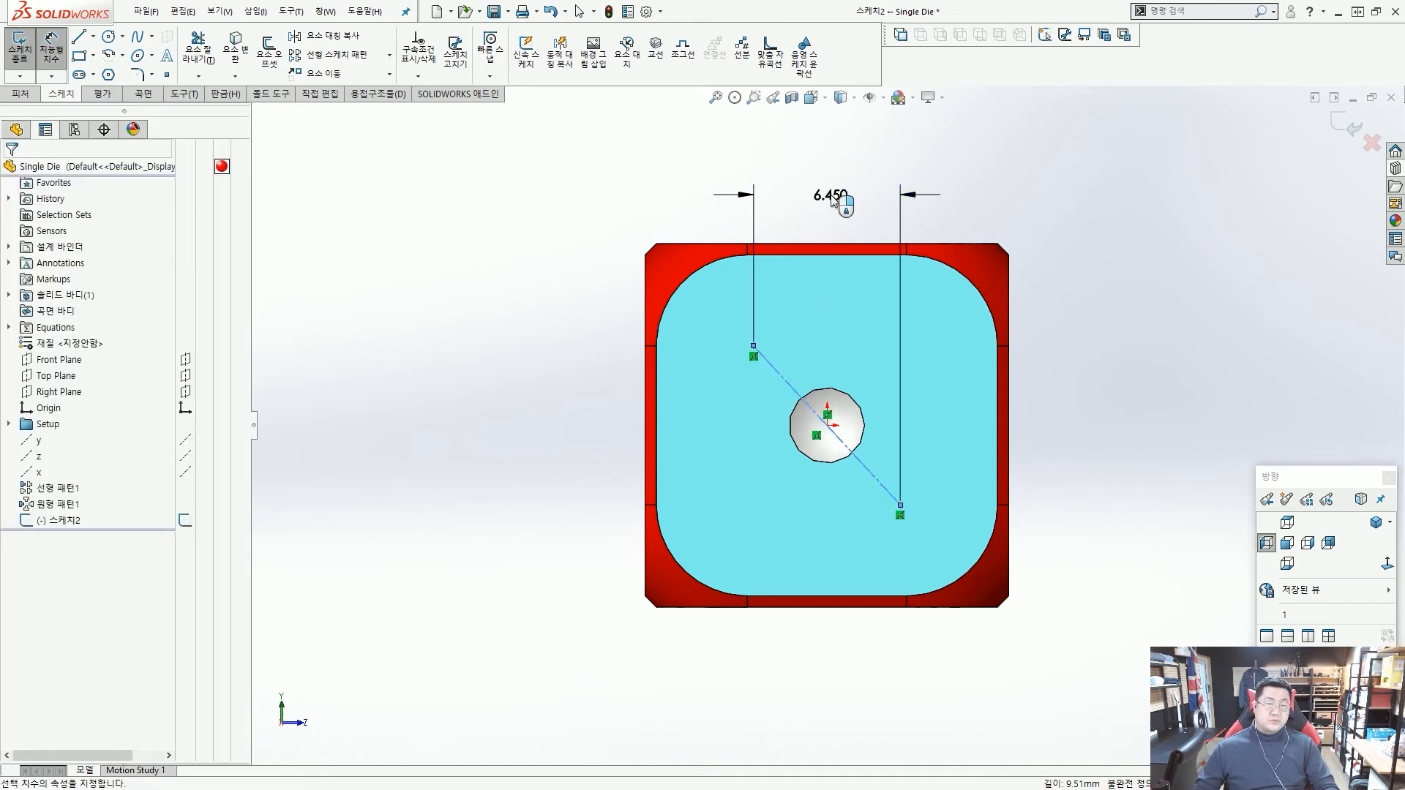
pyautogui.click(833, 196)
pyautogui.write('8')
pyautogui.press('Return')
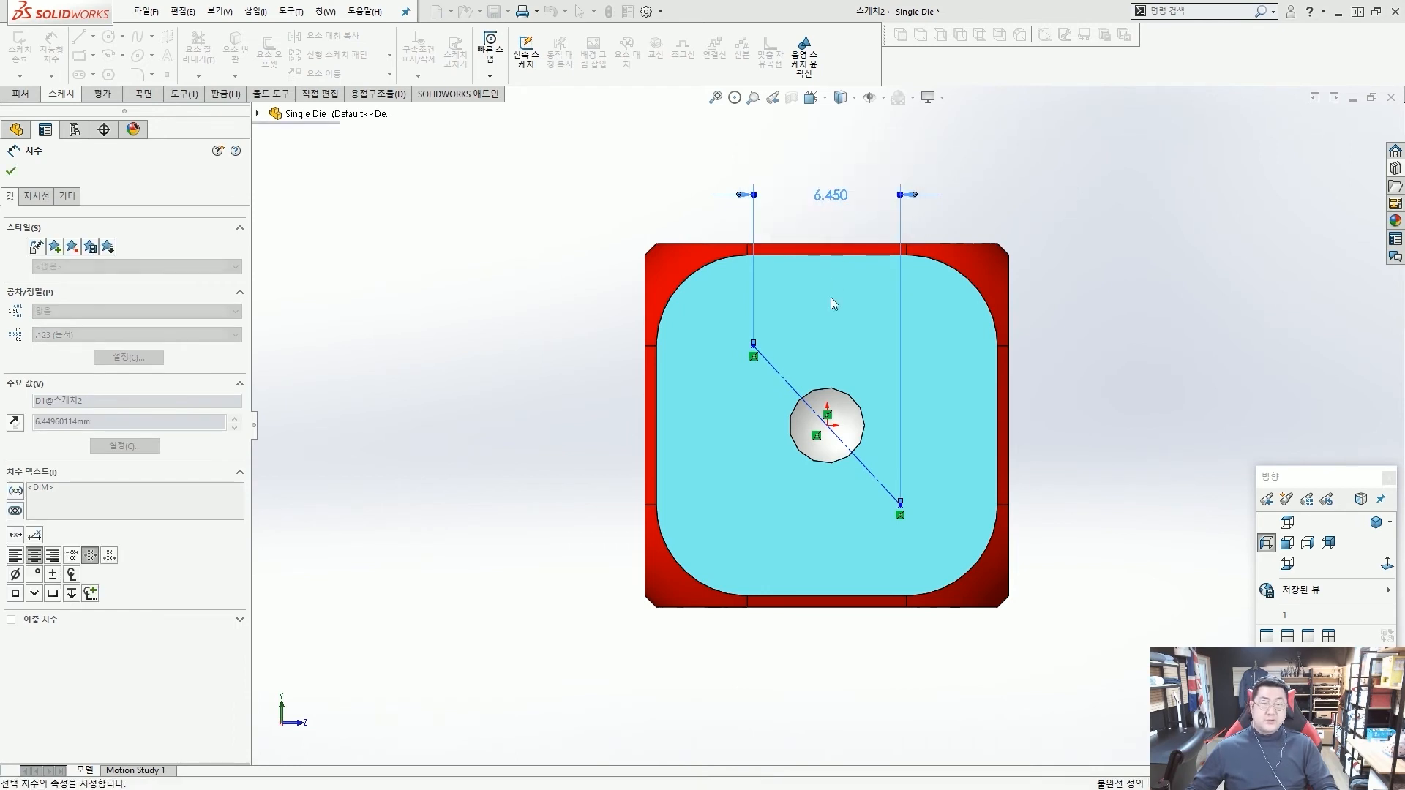
# Dimension the vertical distance between the diagonal line's endpoints at 8 mm.
pyautogui.click(796, 388)
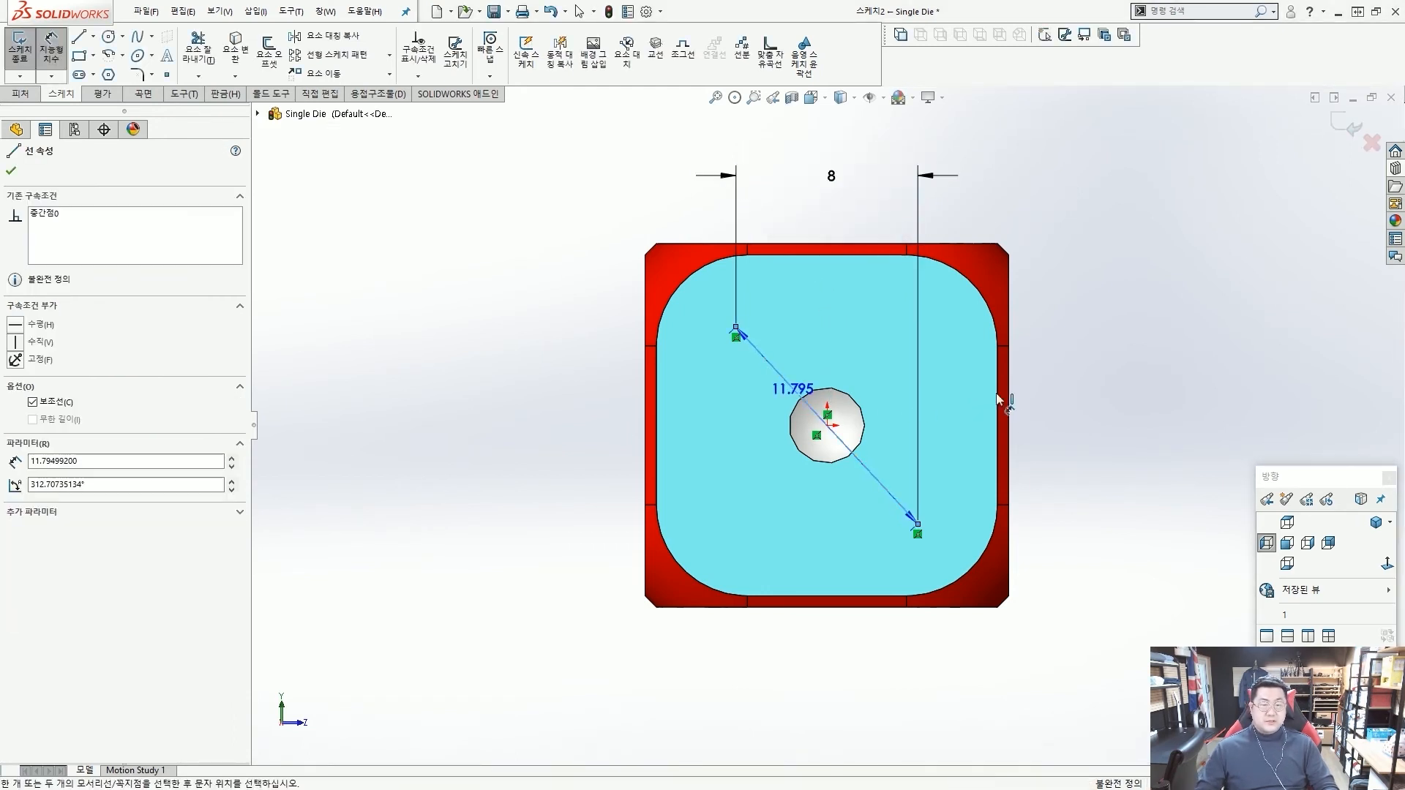
pyautogui.click(1081, 402)
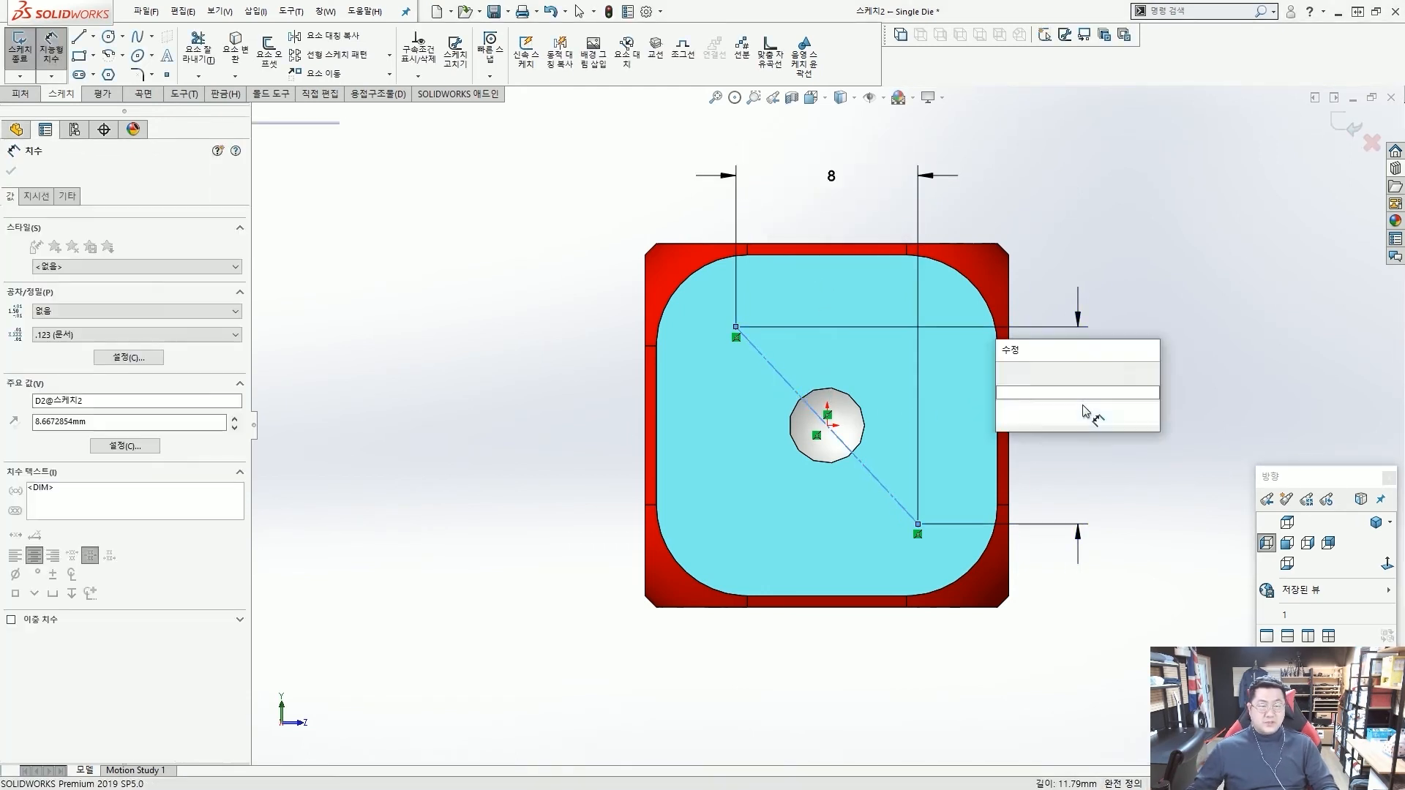
pyautogui.write('8')
pyautogui.press('Return')
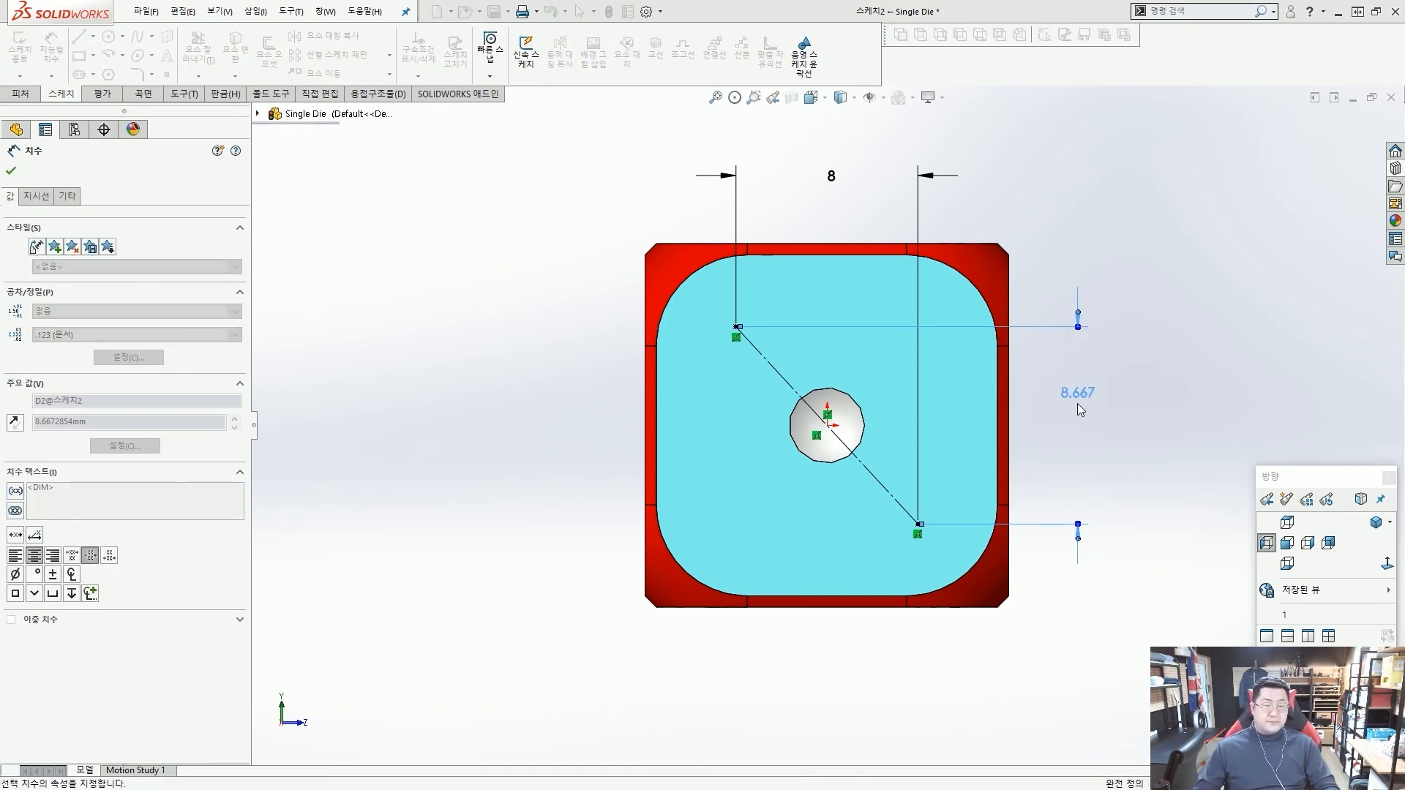
pyautogui.press('Escape')
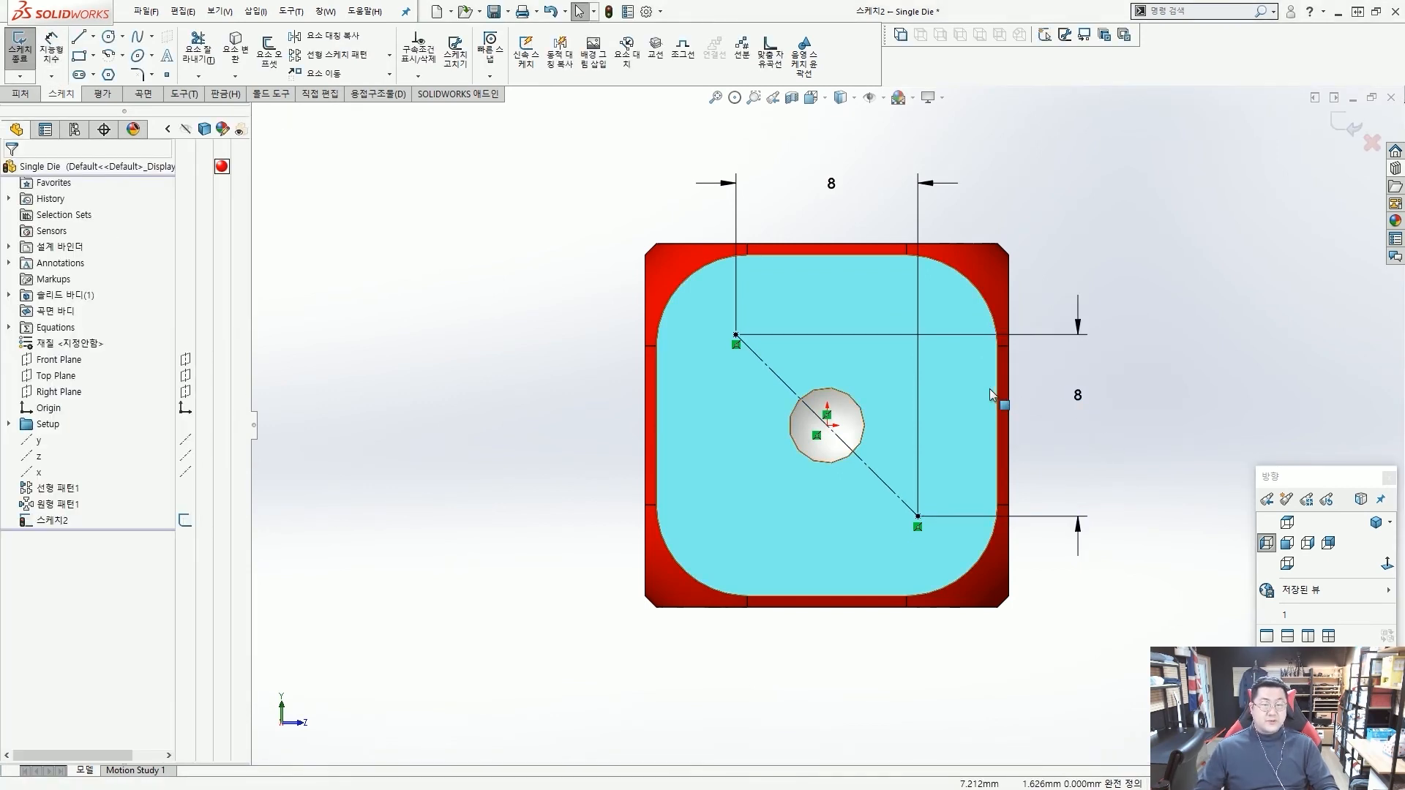
# Exit the sketch on the light-blue face, keeping the diagonal line and its two points.
pyautogui.press('f')
pyautogui.moveTo(884, 401); pyautogui.dragTo(859, 432, button='middle')
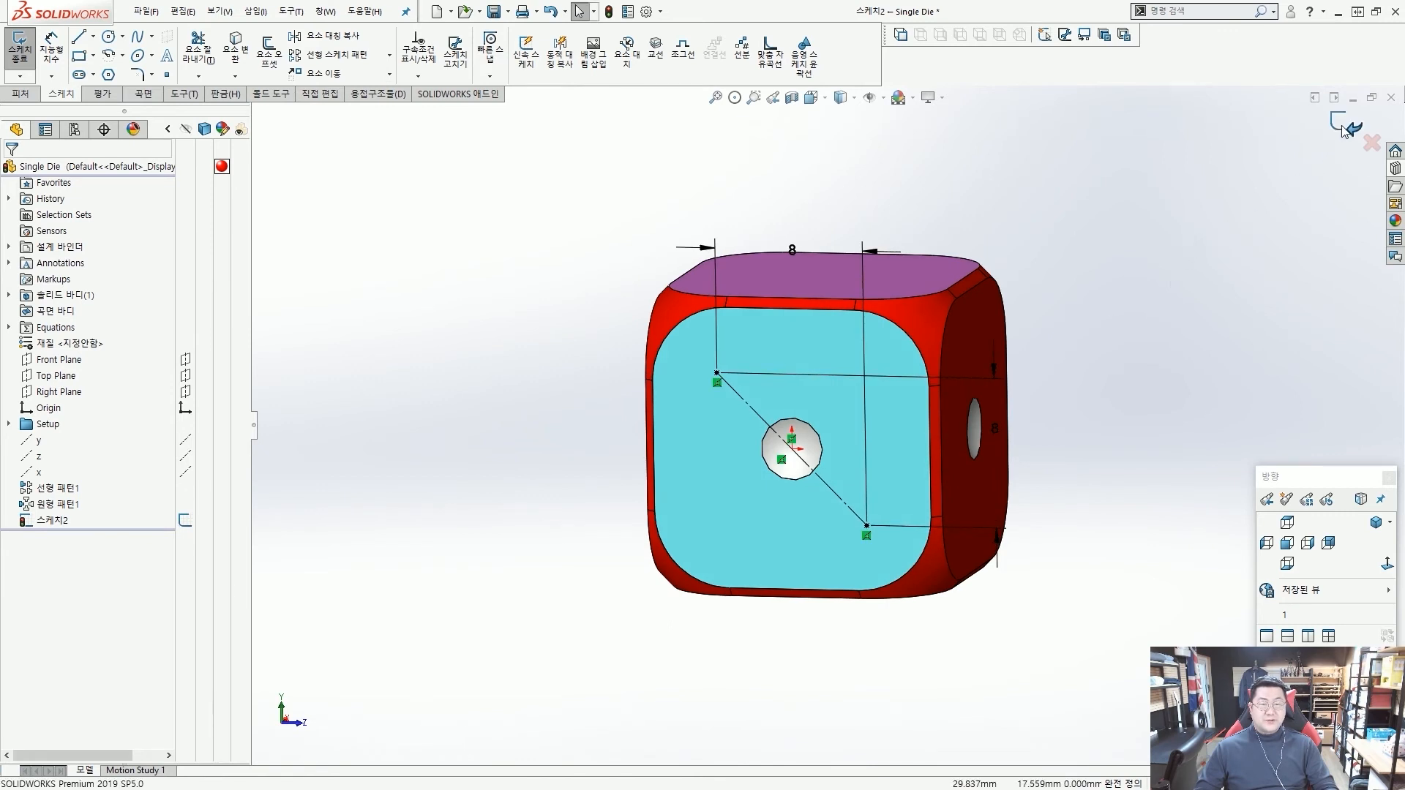
pyautogui.click(1344, 129)
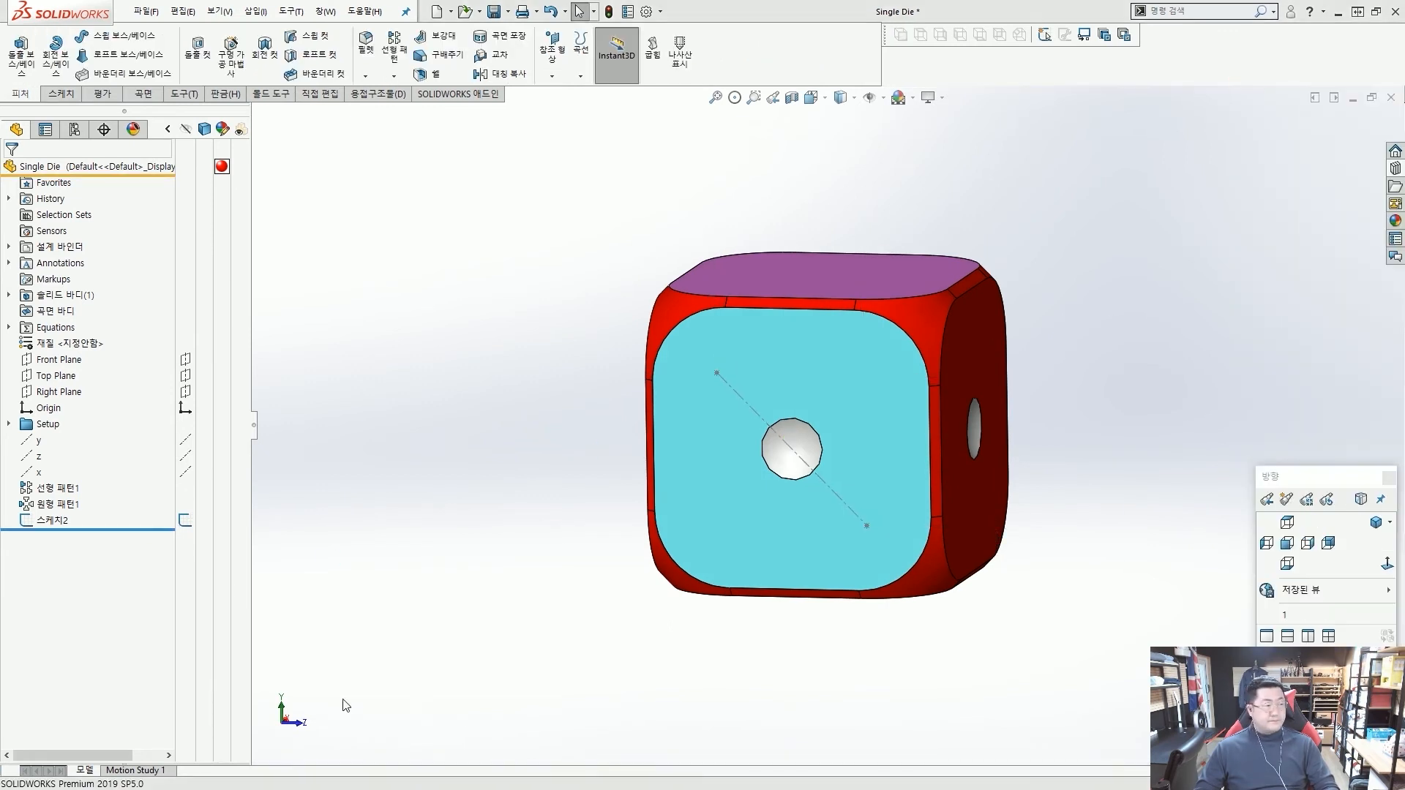
# Start a sketch driven pattern that takes its locations from the diagonal-line sketch on the light-blue face.
pyautogui.moveTo(997, 288); pyautogui.dragTo(954, 300, button='middle')
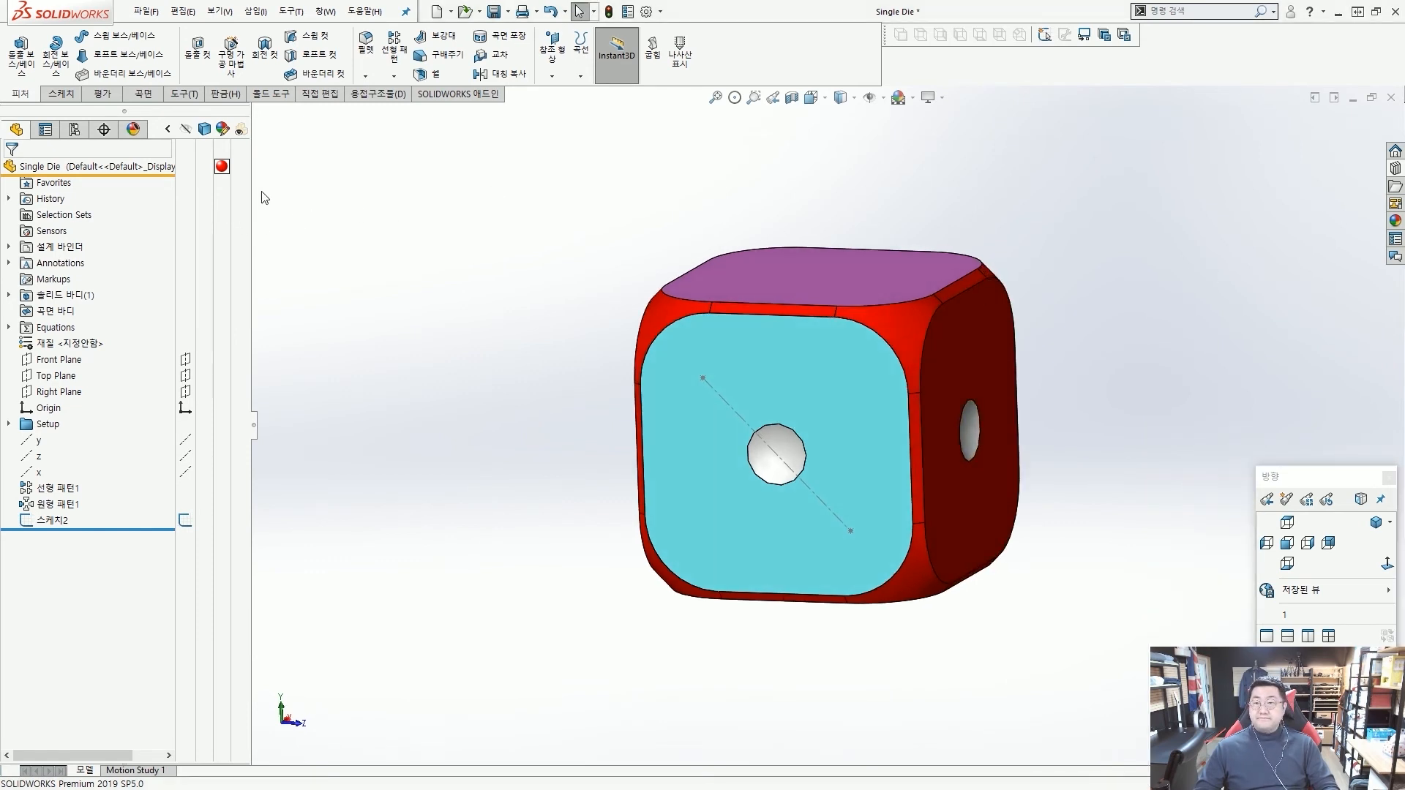
pyautogui.click(396, 77)
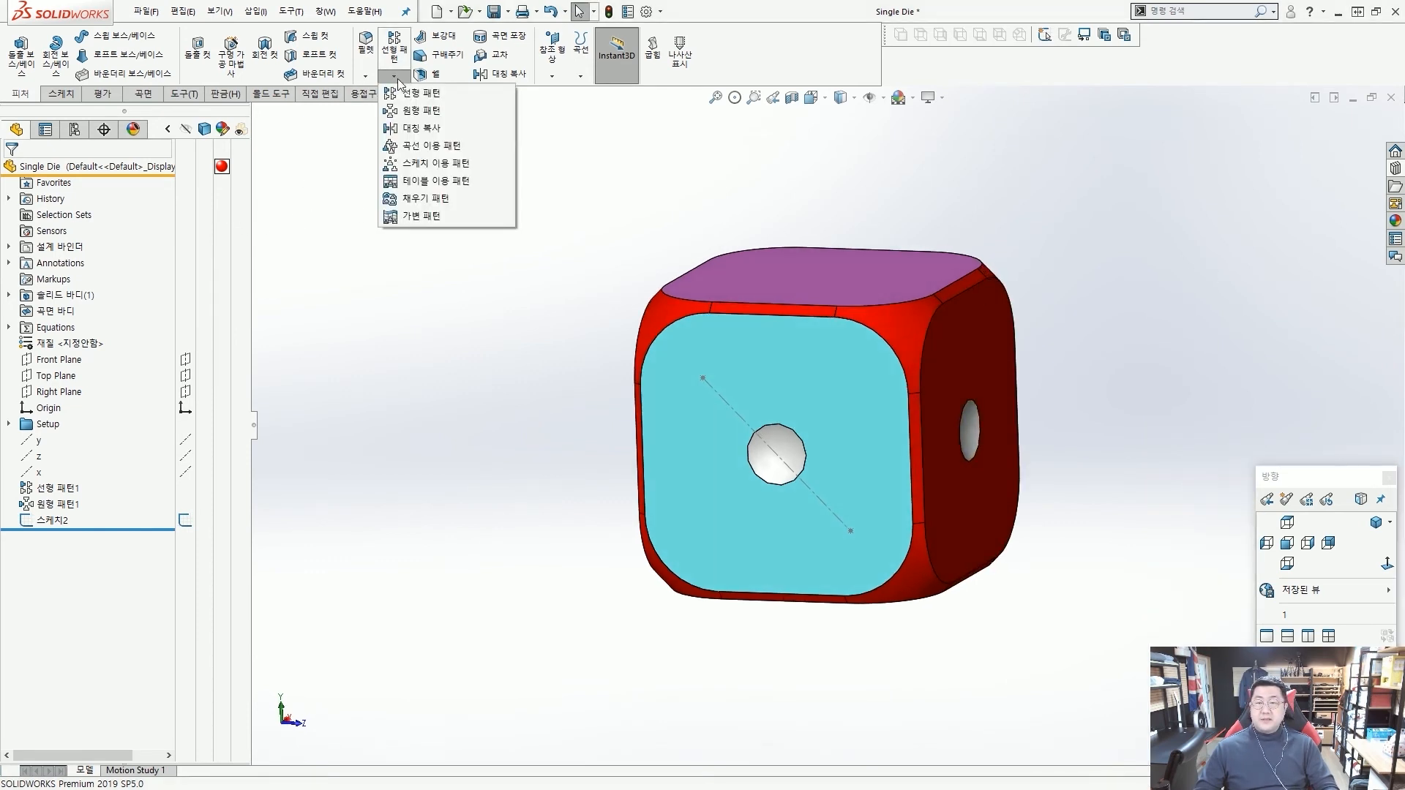
pyautogui.click(426, 164)
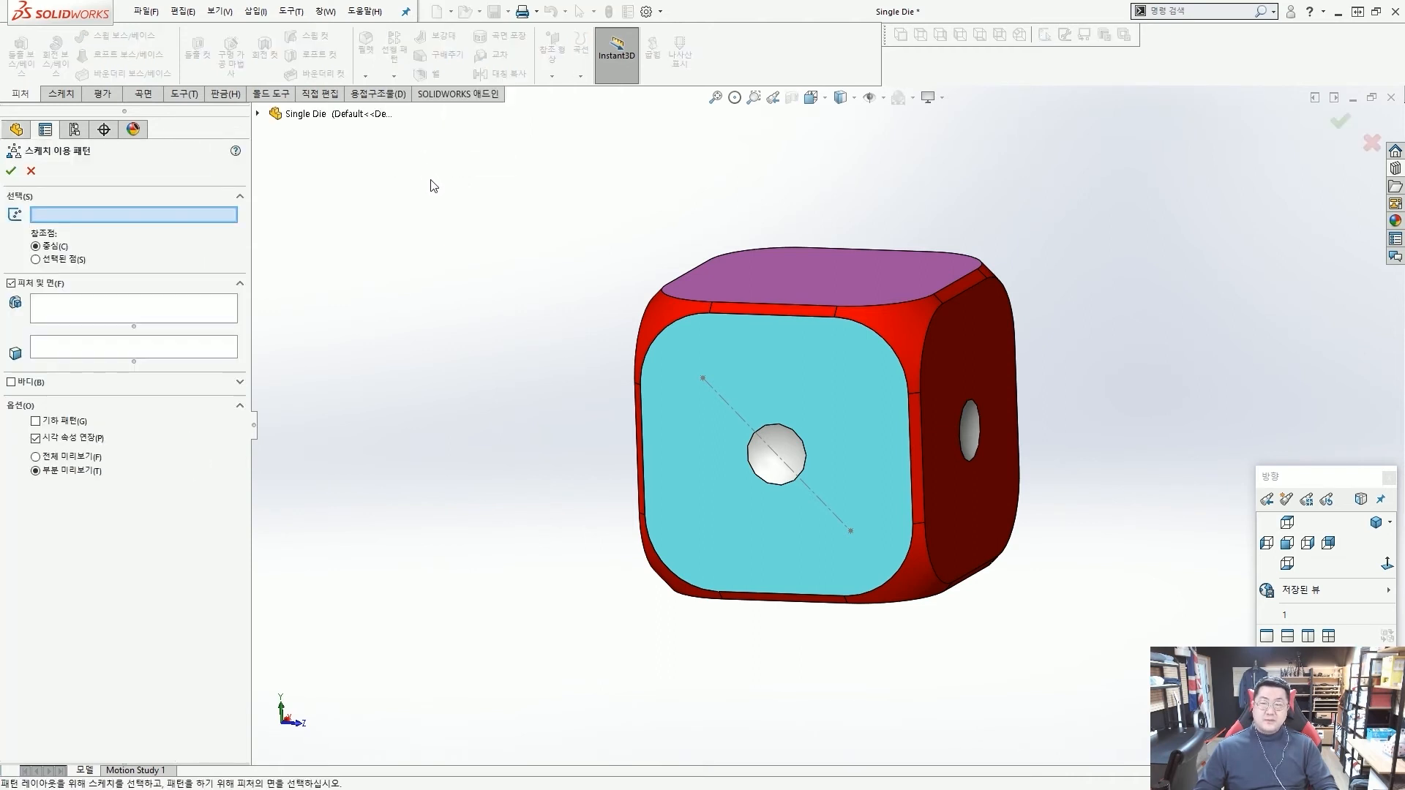
pyautogui.click(731, 406)
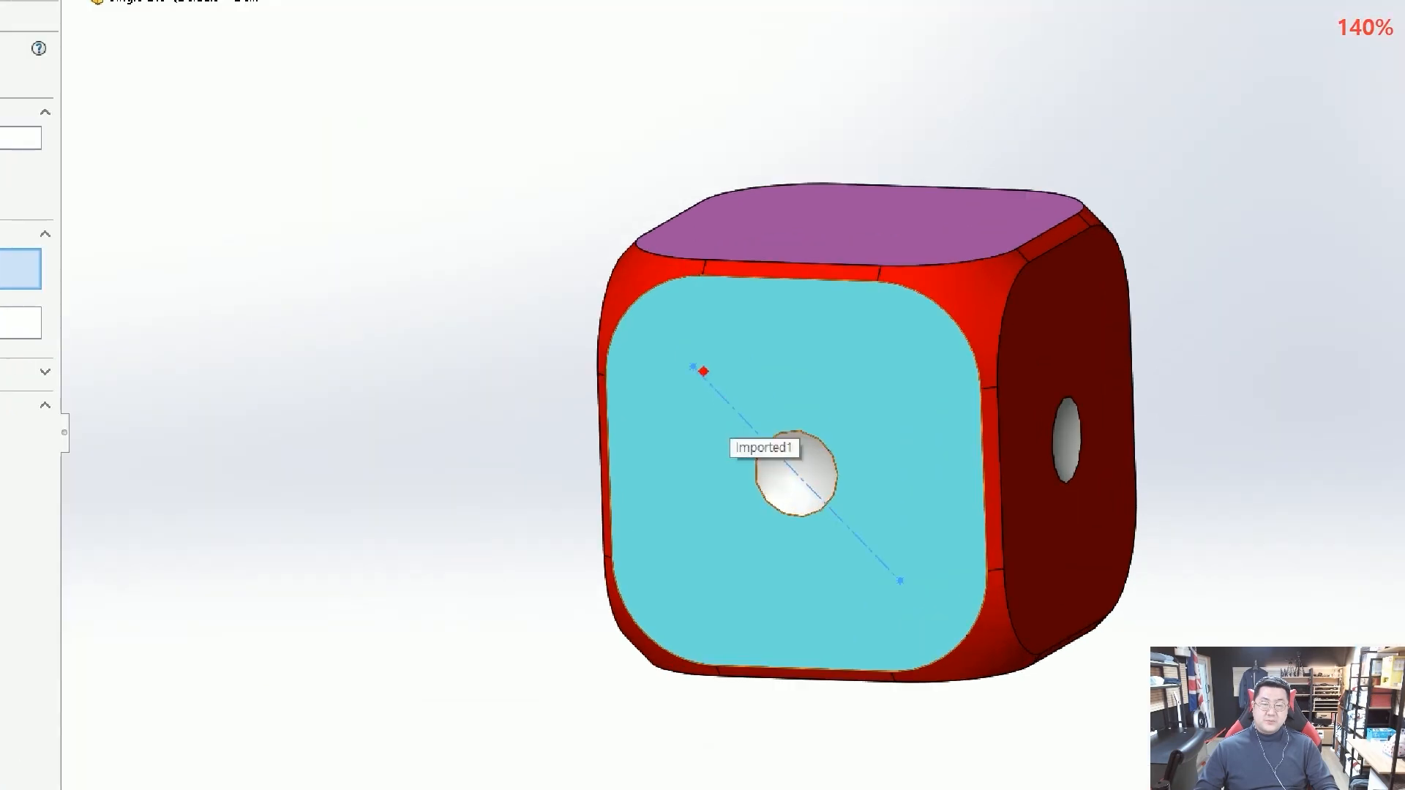
pyautogui.moveTo(703, 371); pyautogui.dragTo(710, 380)
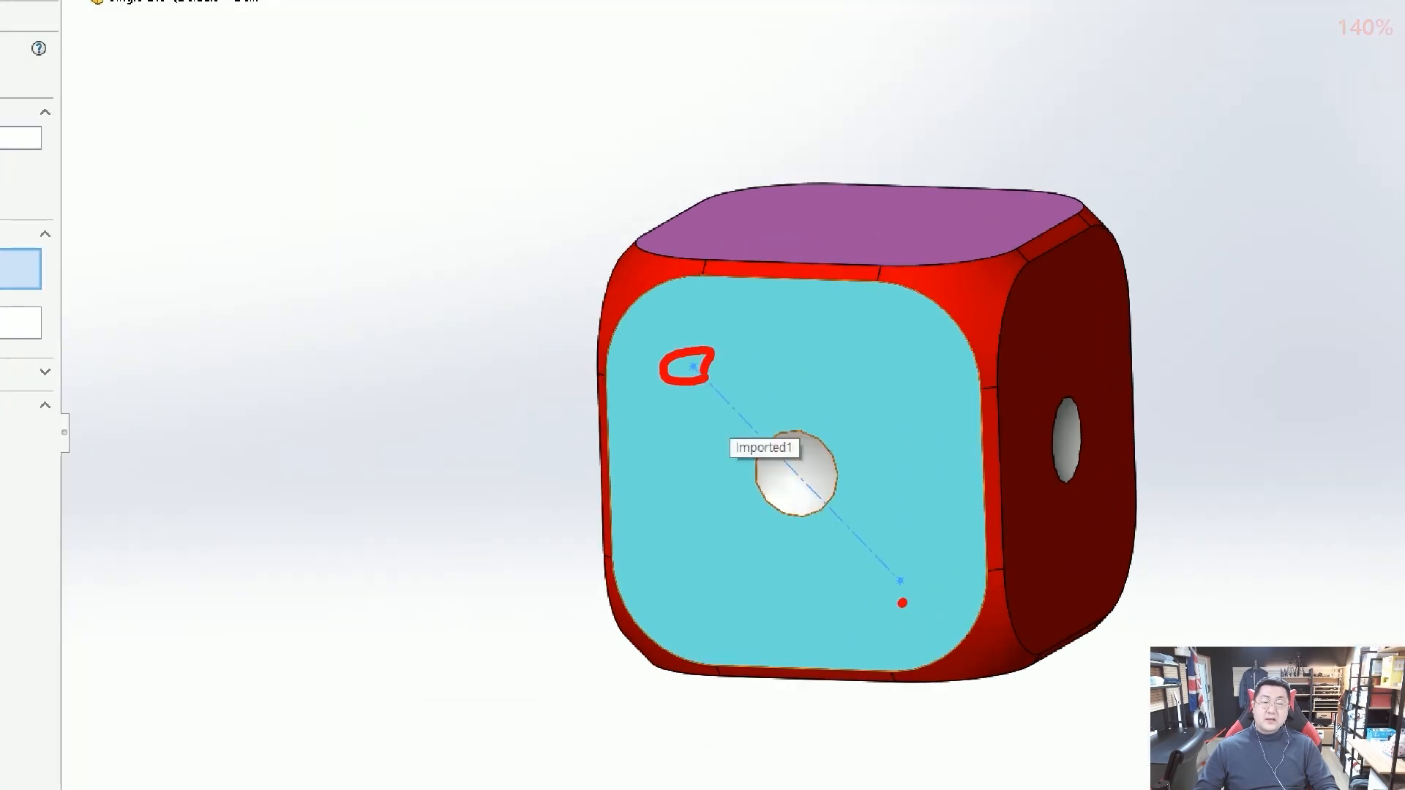
pyautogui.moveTo(903, 597); pyautogui.dragTo(906, 585)
pyautogui.press('Escape')
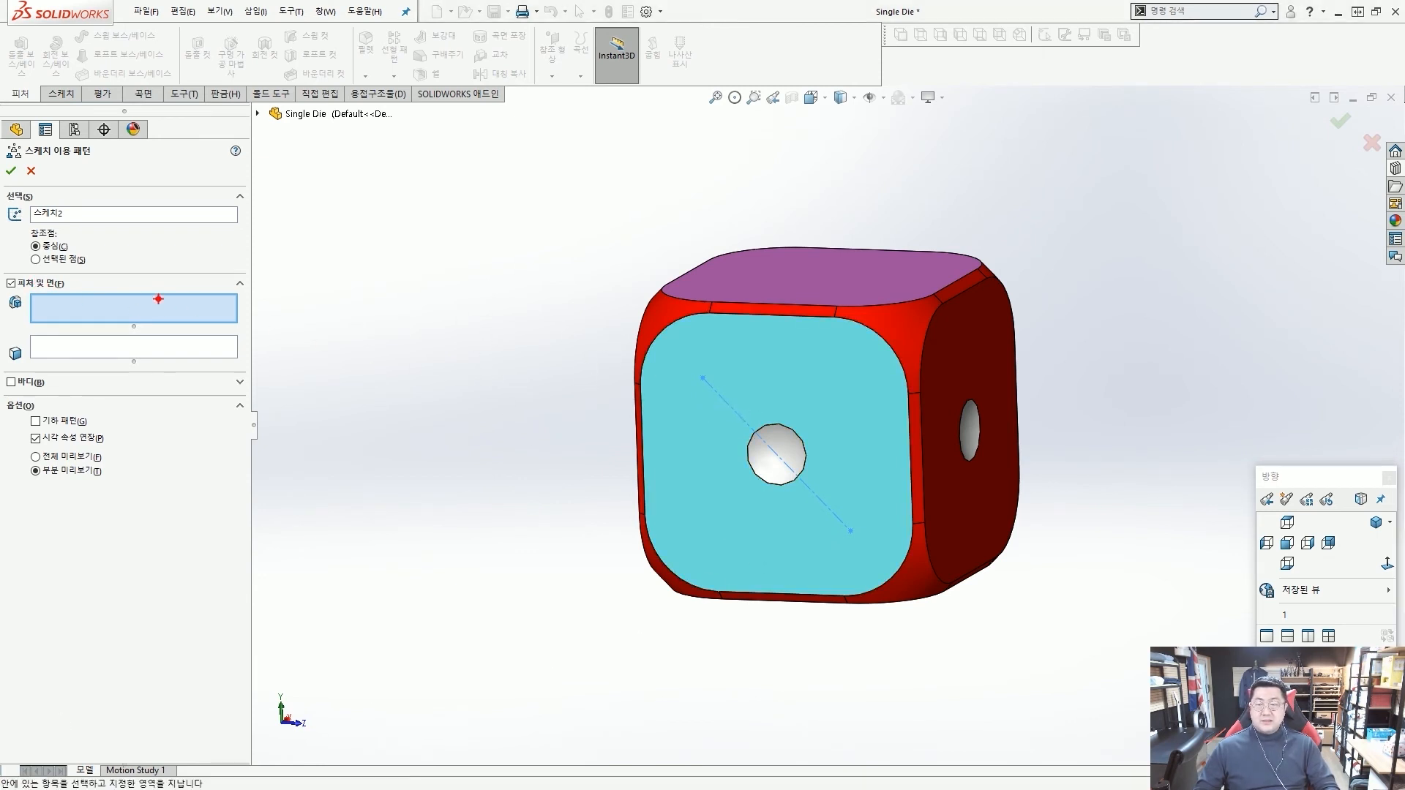
pyautogui.moveTo(158, 300); pyautogui.dragTo(251, 346)
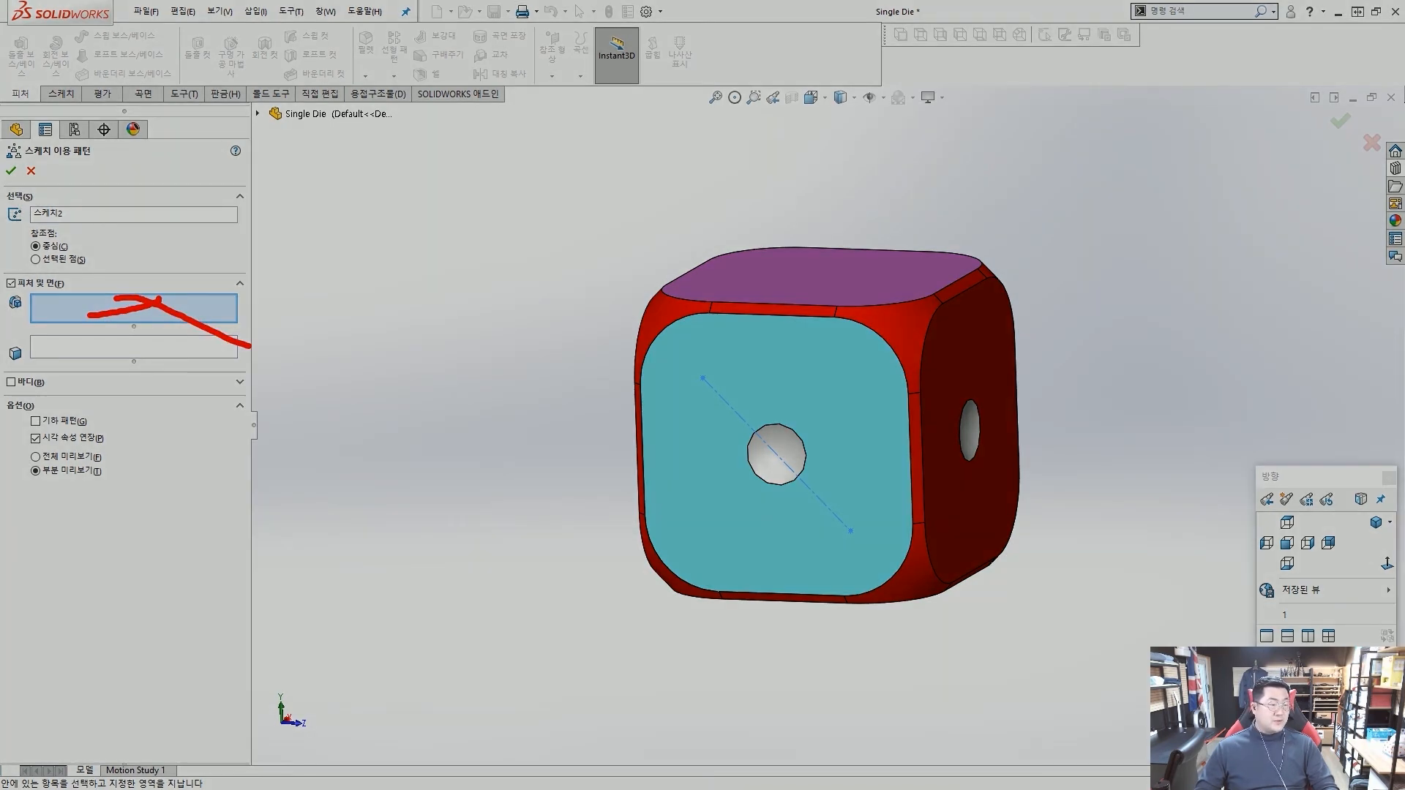
pyautogui.press('Escape')
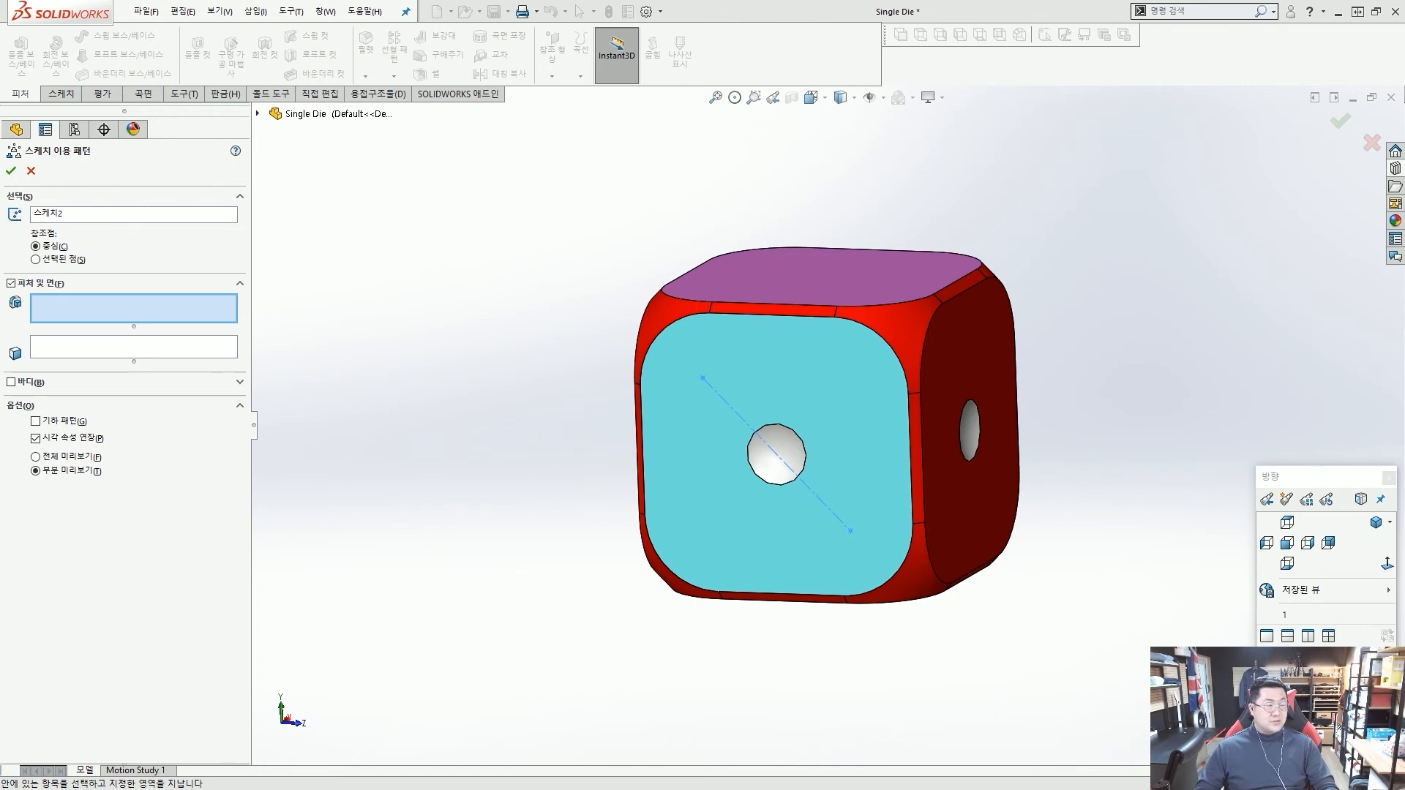
# Try using the circular pattern behind the light-blue face's centre dot as the feature to repeat, and remove it from the selection.
pyautogui.moveTo(1057, 511); pyautogui.dragTo(1030, 379, button='middle')
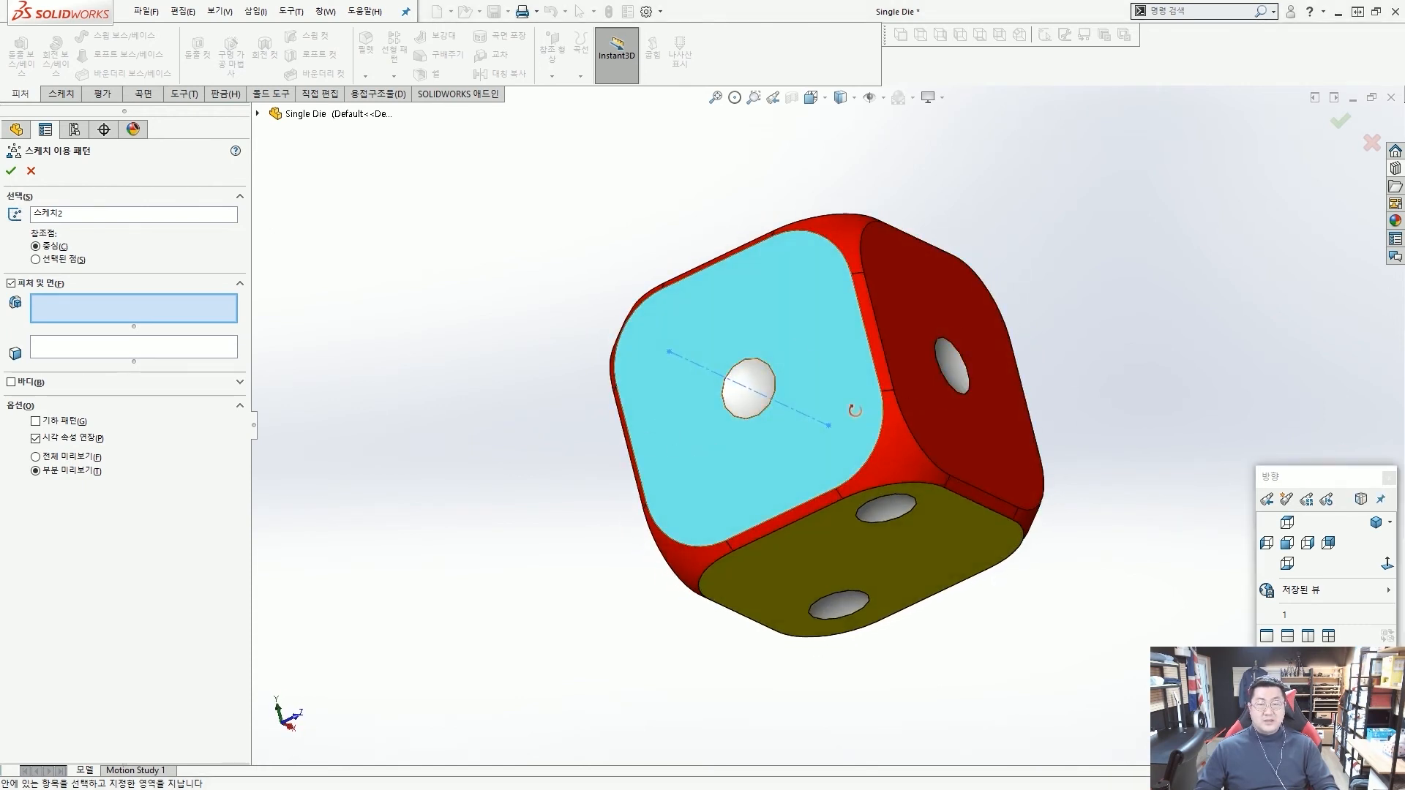
pyautogui.moveTo(849, 410); pyautogui.dragTo(732, 423, button='middle')
pyautogui.click(743, 410)
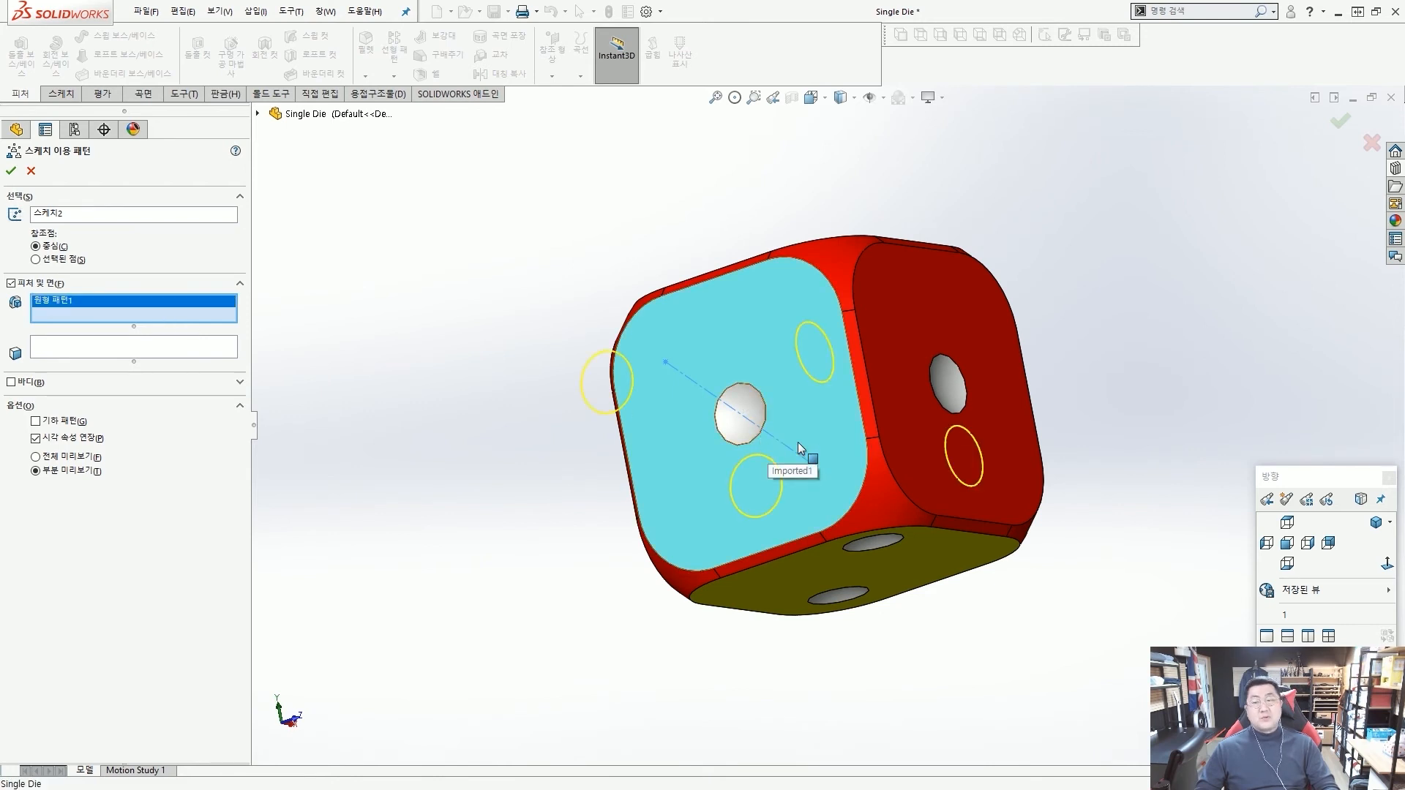
pyautogui.moveTo(875, 464)
pyautogui.mouseDown(button='middle')
pyautogui.moveTo(856, 388)
pyautogui.moveTo(849, 397)
pyautogui.mouseUp(button='middle')
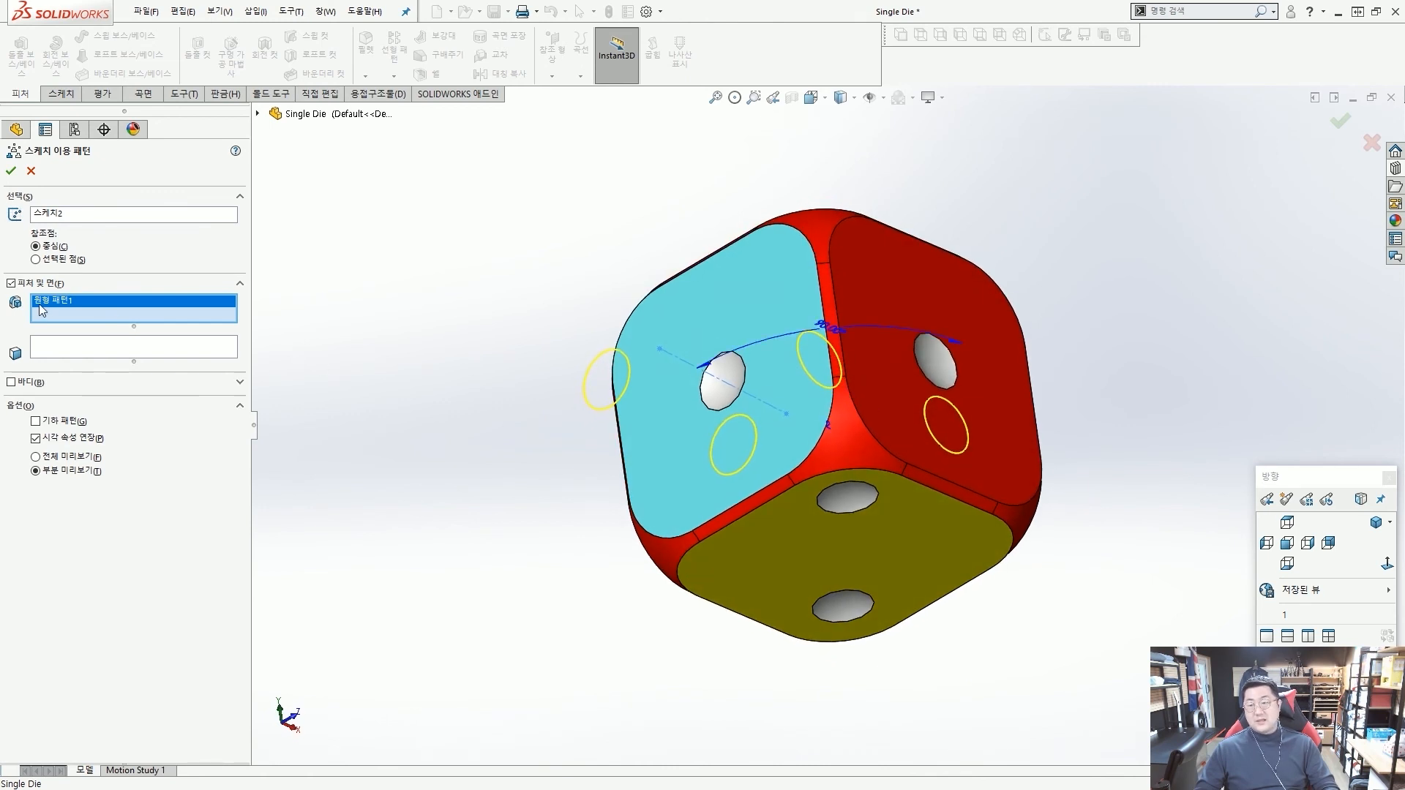
pyautogui.press('Delete')
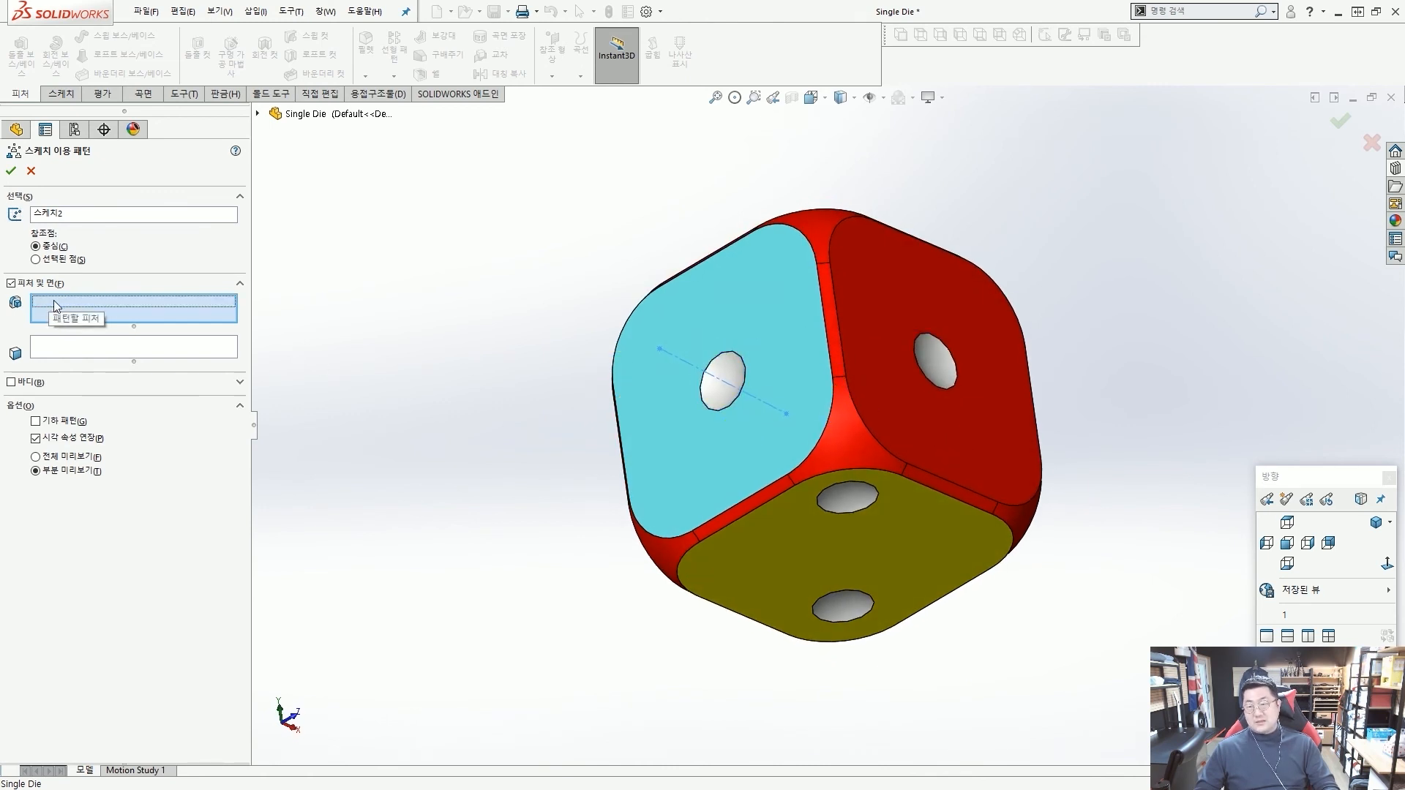
# Set the spherical face of the light-blue face's centre dot as the face to pattern, and create the sketch driven pattern.
pyautogui.click(78, 349)
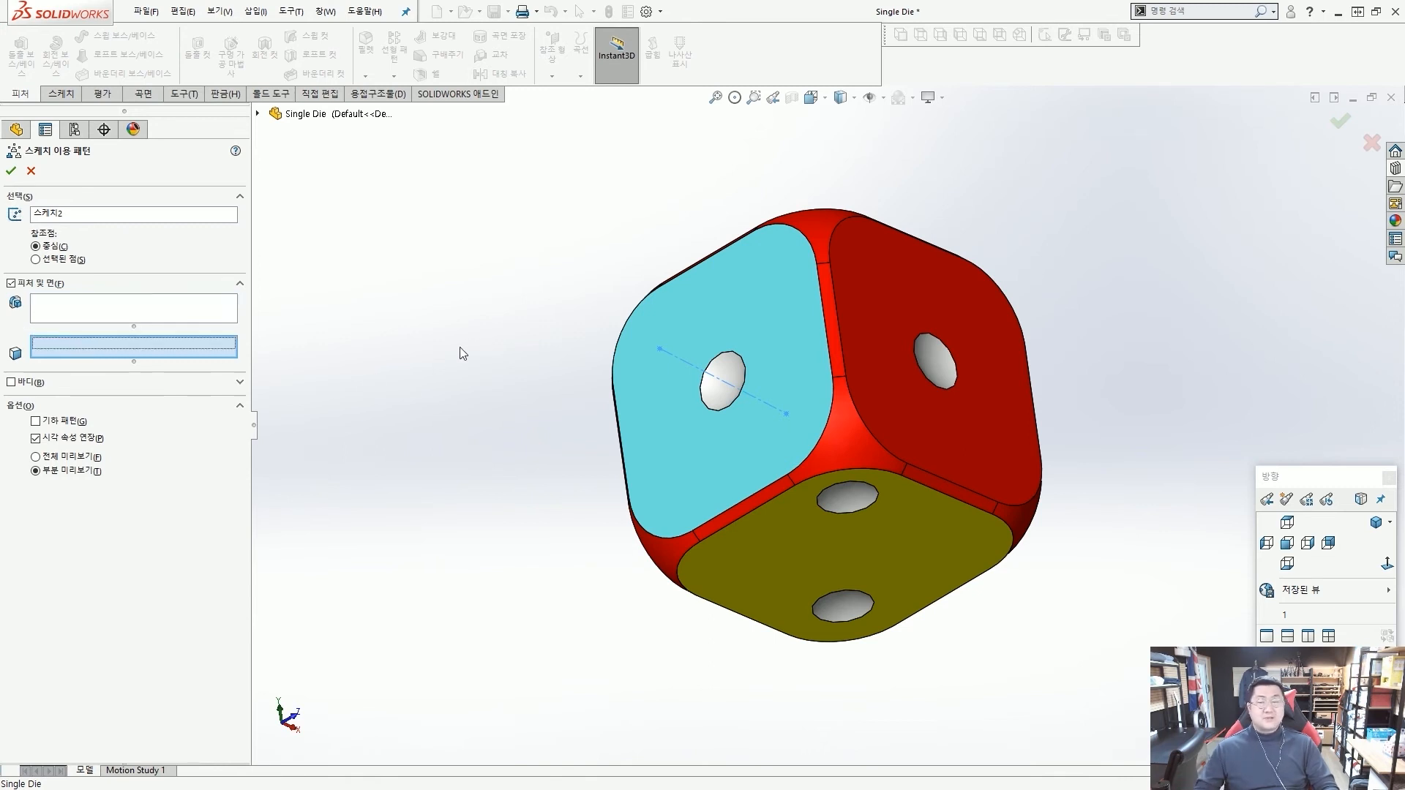
pyautogui.click(133, 347)
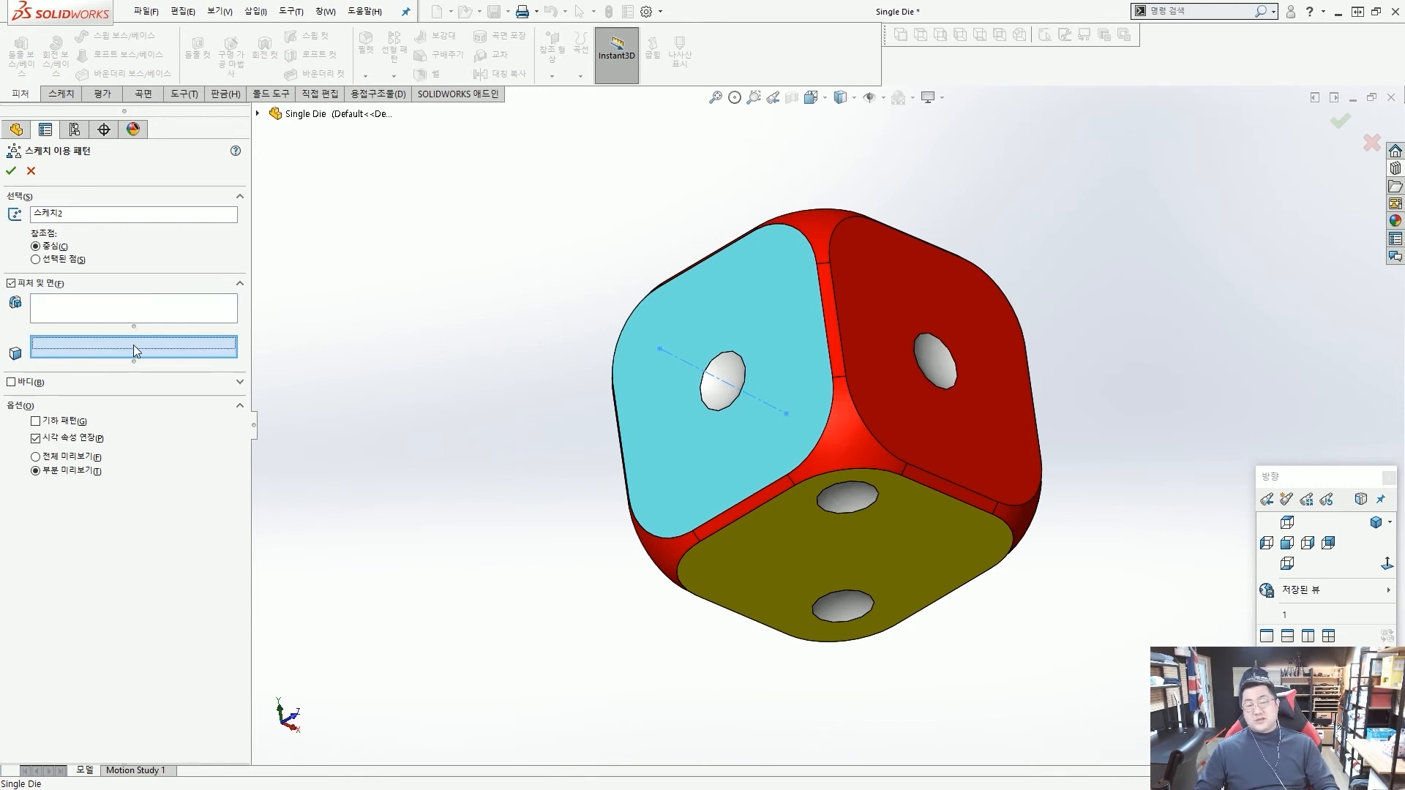
pyautogui.click(727, 368)
pyautogui.rightClick(727, 372)
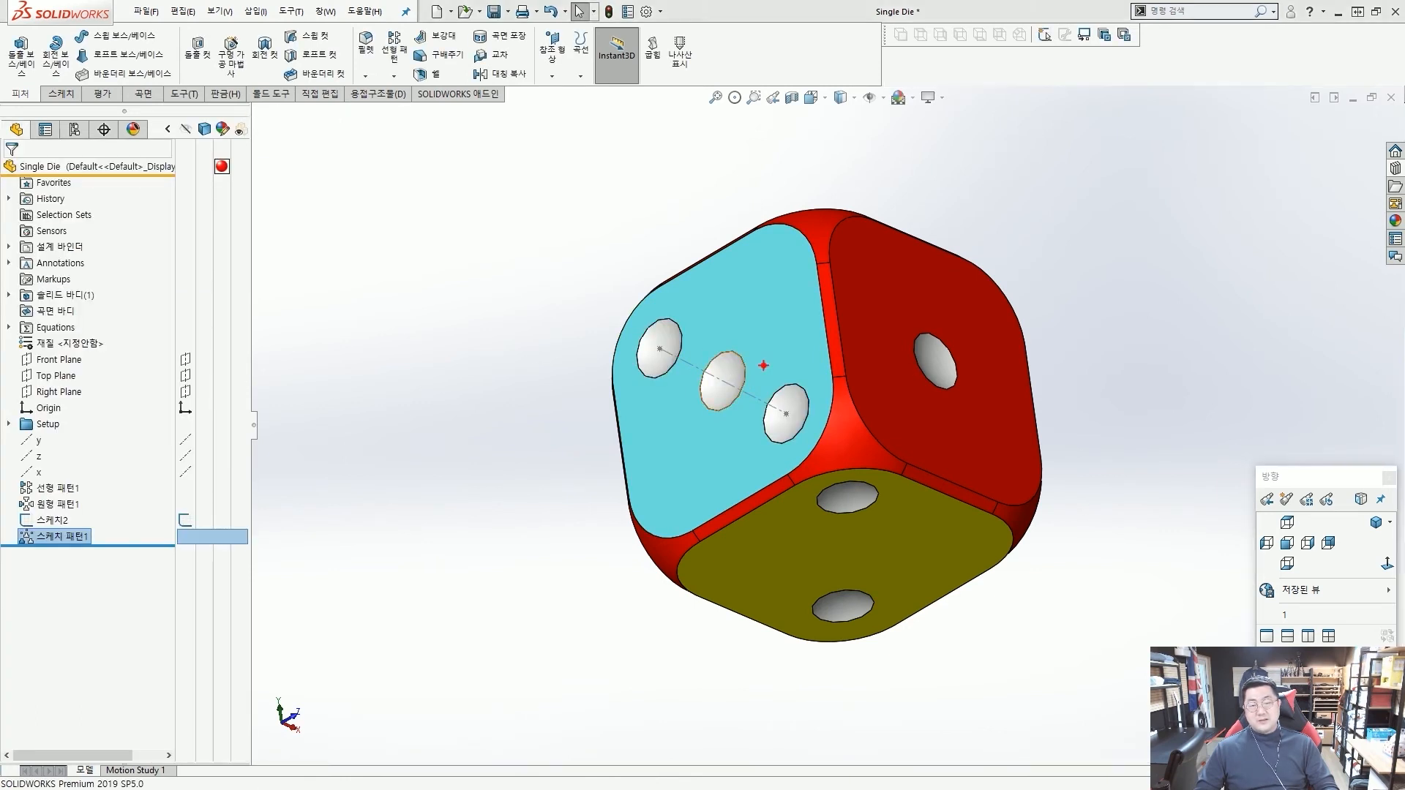
pyautogui.moveTo(988, 375)
pyautogui.mouseDown()
pyautogui.moveTo(762, 329)
pyautogui.moveTo(737, 369)
pyautogui.moveTo(732, 345)
pyautogui.mouseUp()
pyautogui.moveTo(649, 329)
pyautogui.mouseDown()
pyautogui.moveTo(725, 384)
pyautogui.moveTo(827, 412)
pyautogui.mouseUp()
pyautogui.moveTo(813, 391); pyautogui.dragTo(787, 421)
pyautogui.press('Escape')
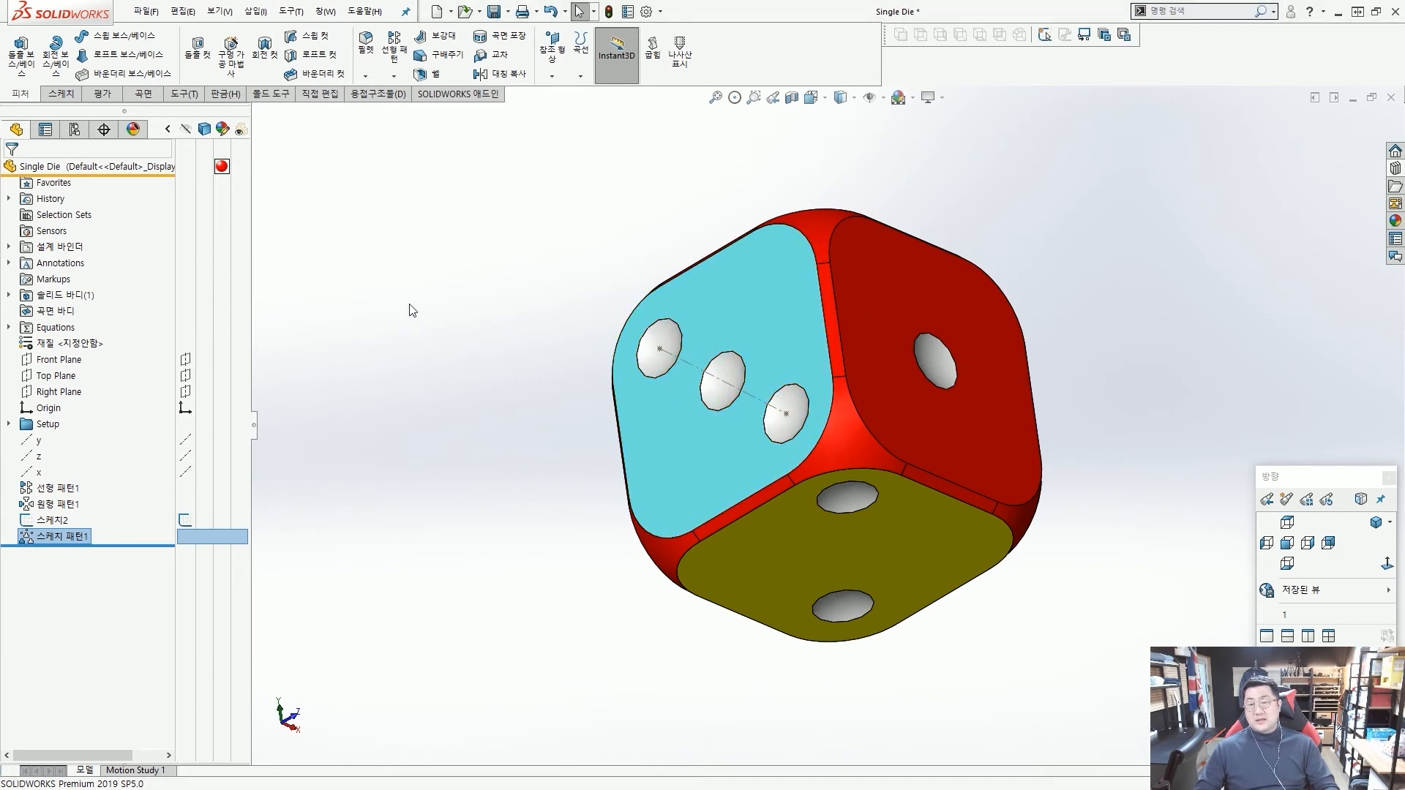
pyautogui.moveTo(662, 322)
pyautogui.mouseDown(button='middle')
pyautogui.moveTo(697, 444)
pyautogui.moveTo(691, 304)
pyautogui.moveTo(703, 311)
pyautogui.mouseUp(button='middle')
pyautogui.click(724, 412)
pyautogui.click(530, 284)
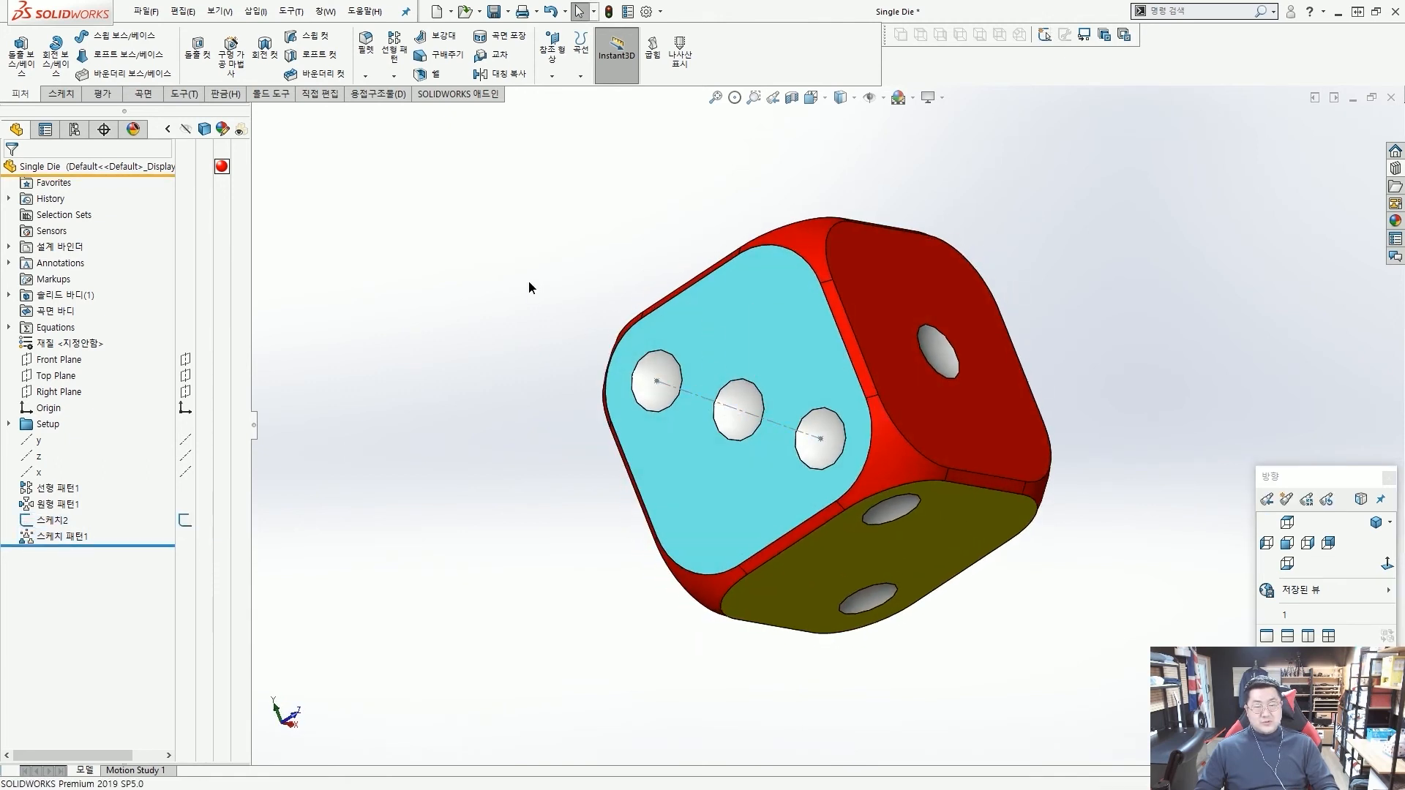
pyautogui.moveTo(708, 363); pyautogui.dragTo(699, 282, button='middle')
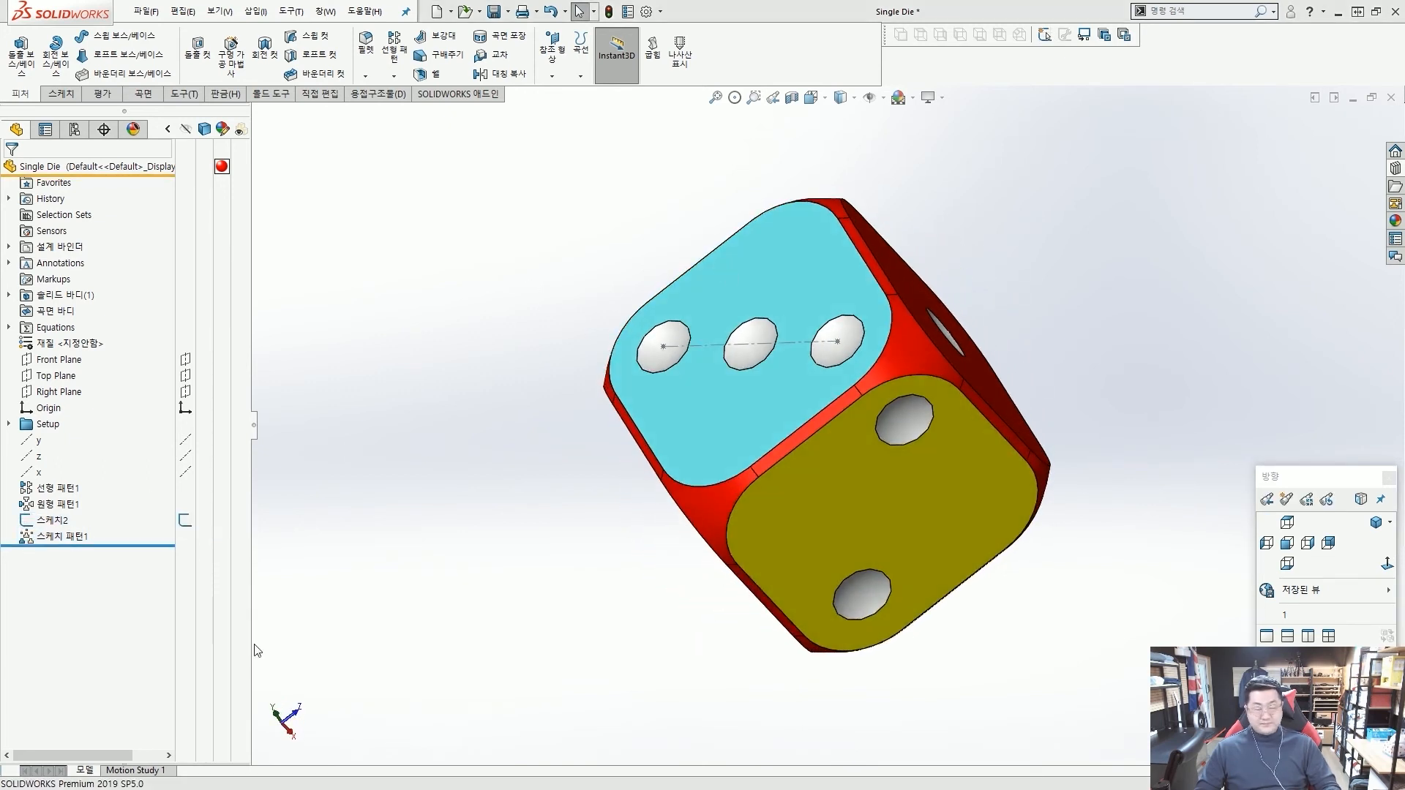
# Open the diagonal-line sketch to review its points and dimensions, and exit it.
pyautogui.doubleClick(755, 345)
pyautogui.scroll(4, 756, 347)
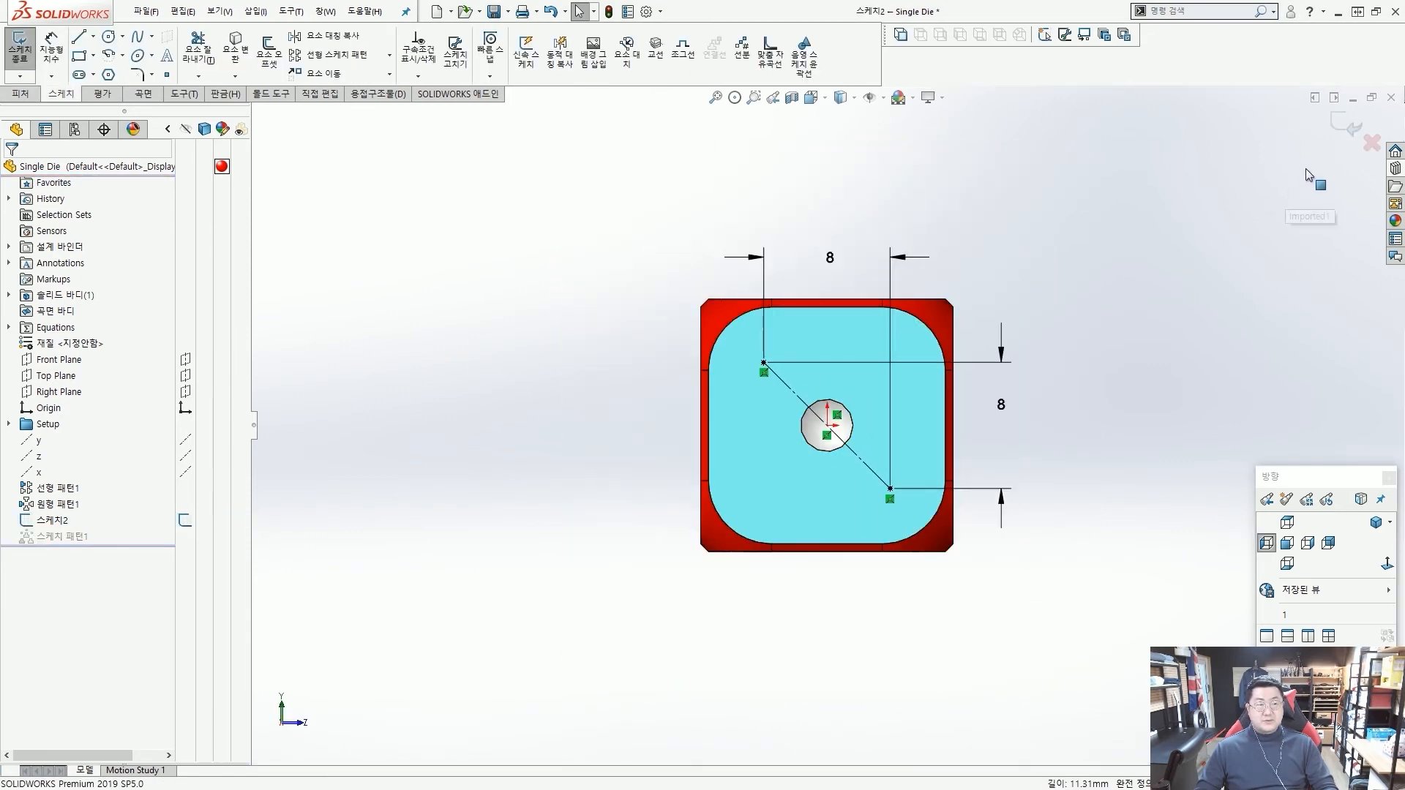
pyautogui.click(1346, 125)
pyautogui.moveTo(501, 376); pyautogui.dragTo(397, 423, button='middle')
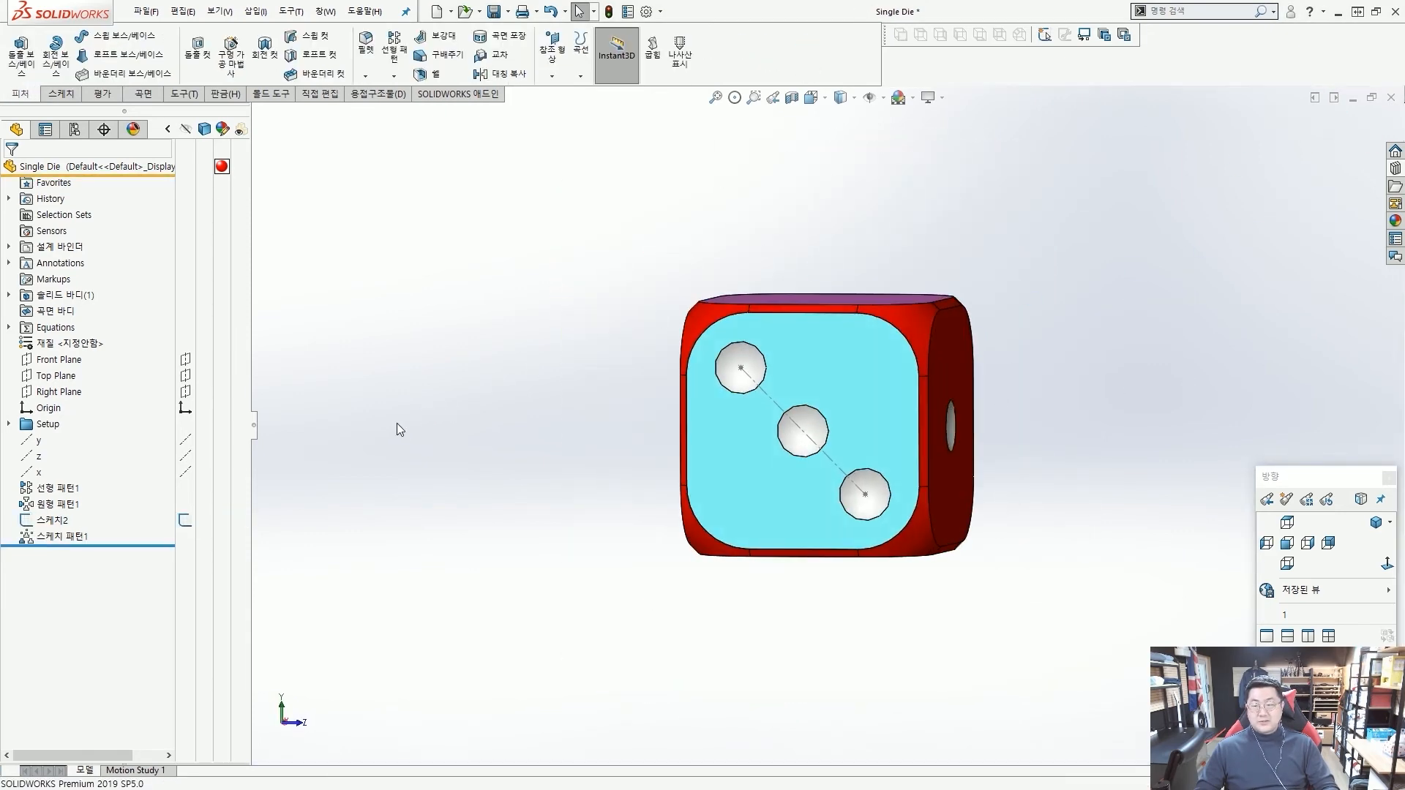
# Set both the horizontal and vertical distances between the end points of the light-blue face's diagonal-line sketch to 8.5 mm.
pyautogui.click(57, 524)
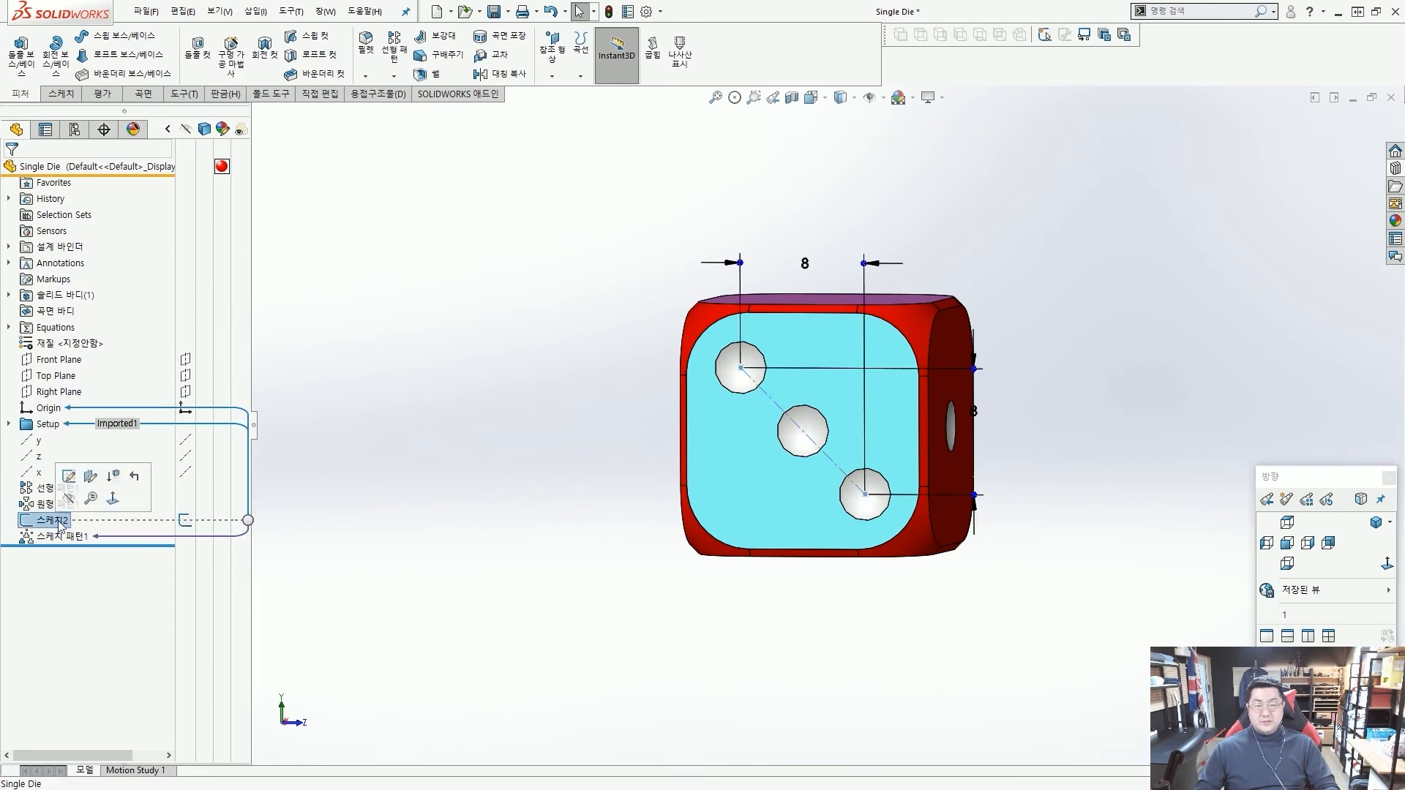
pyautogui.doubleClick(806, 264)
pyautogui.write('8.5')
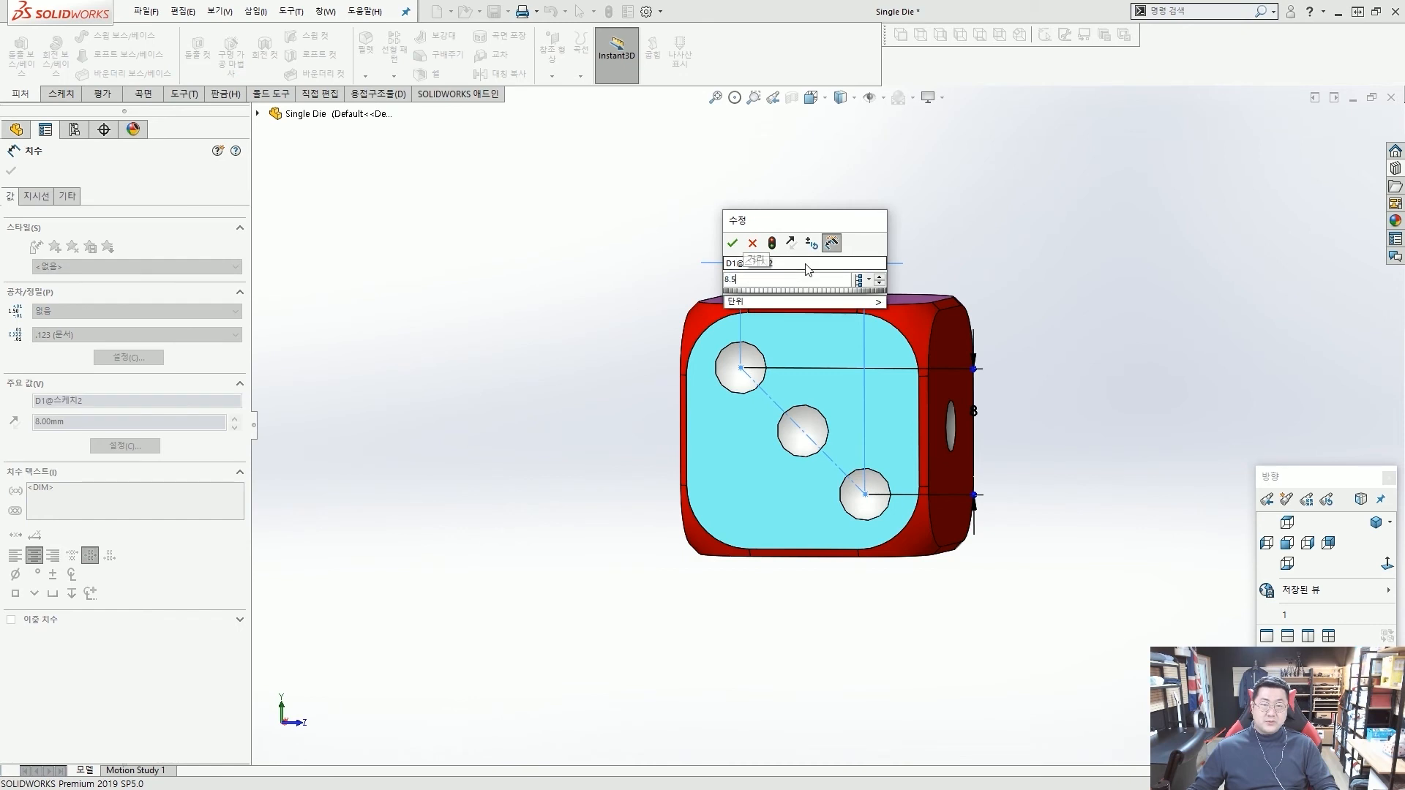
pyautogui.press('Return')
pyautogui.click(974, 412)
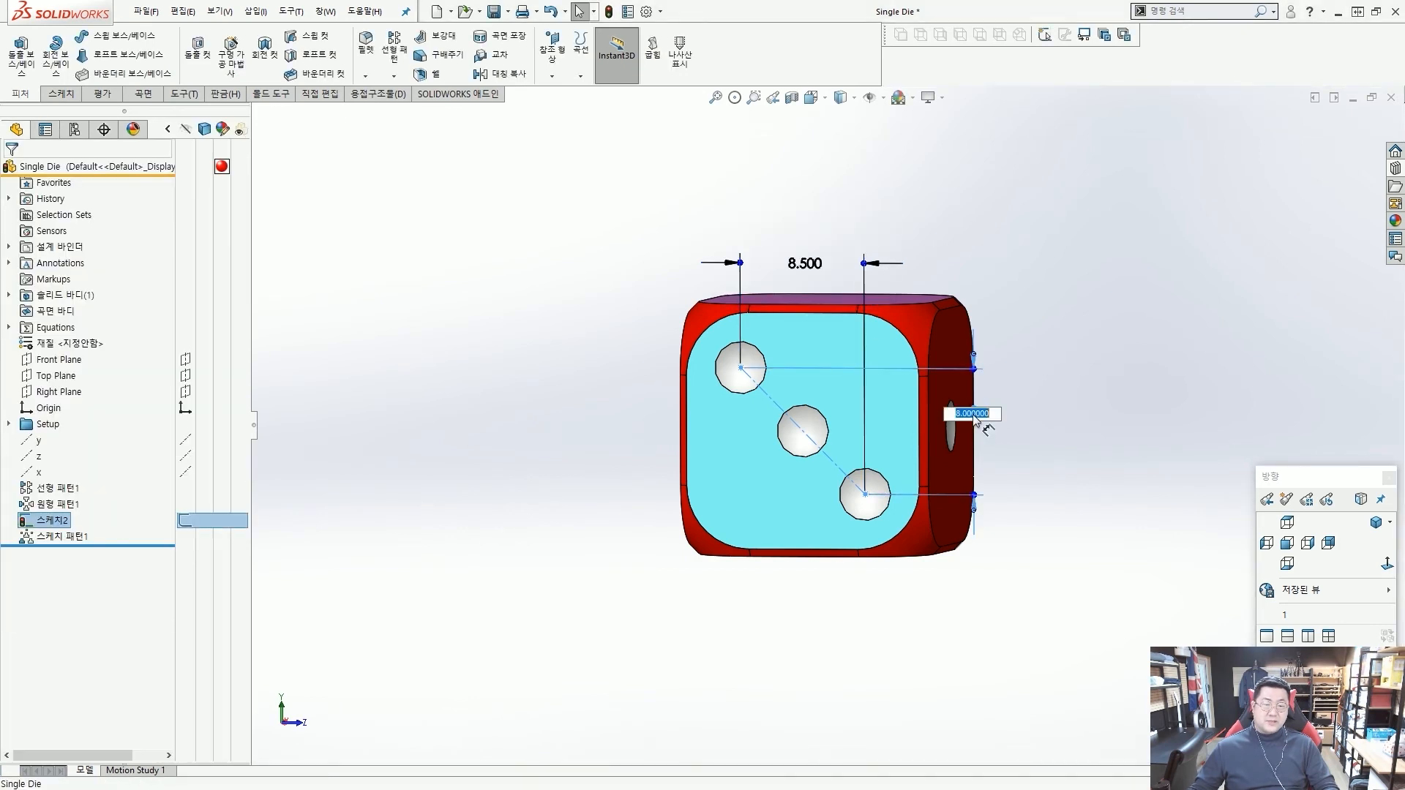
pyautogui.write('8.5')
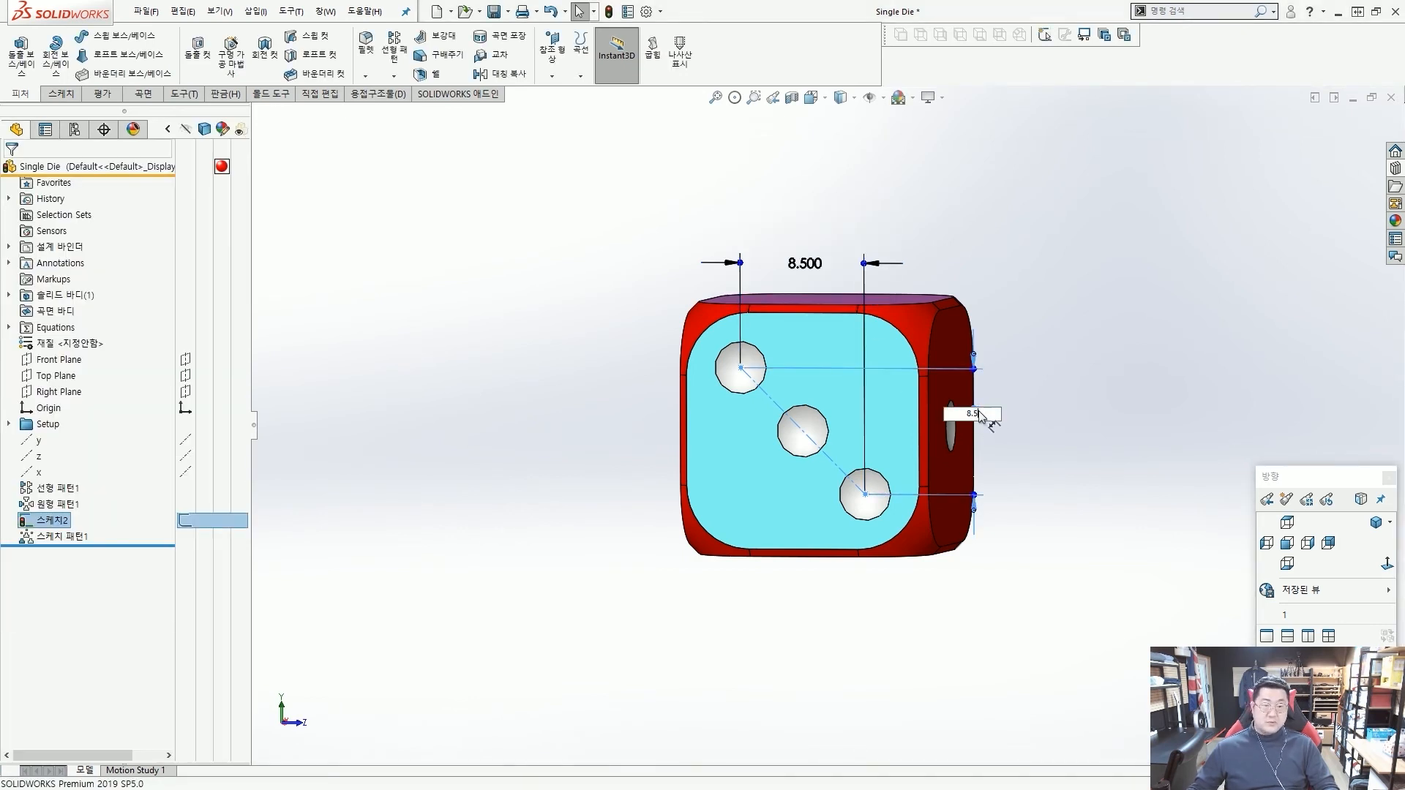
pyautogui.press('Return')
pyautogui.click(1060, 364)
# Set the dot spacing of the yellow face's linear pattern to 8.5 mm in both directions.
pyautogui.moveTo(809, 417); pyautogui.dragTo(833, 379, button='middle')
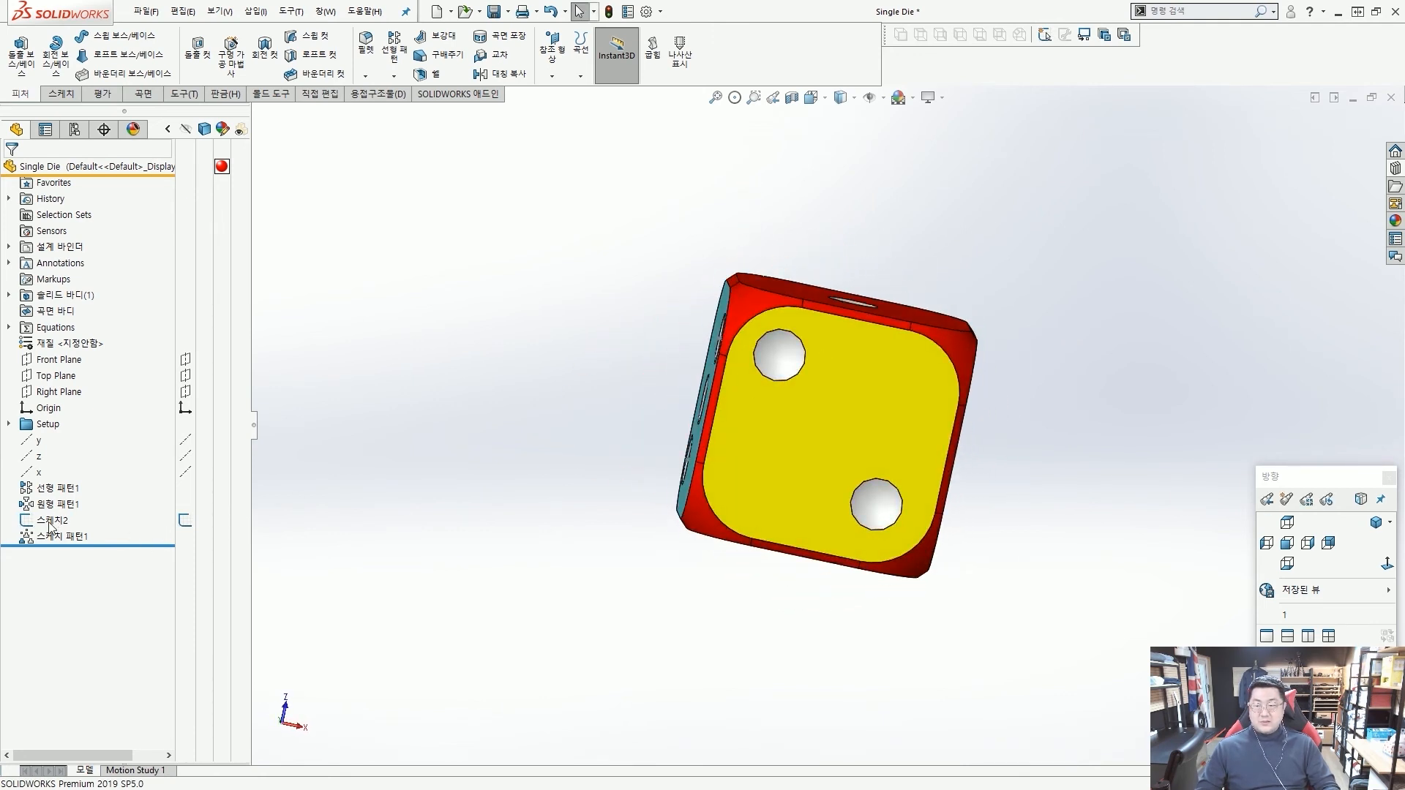
pyautogui.click(53, 487)
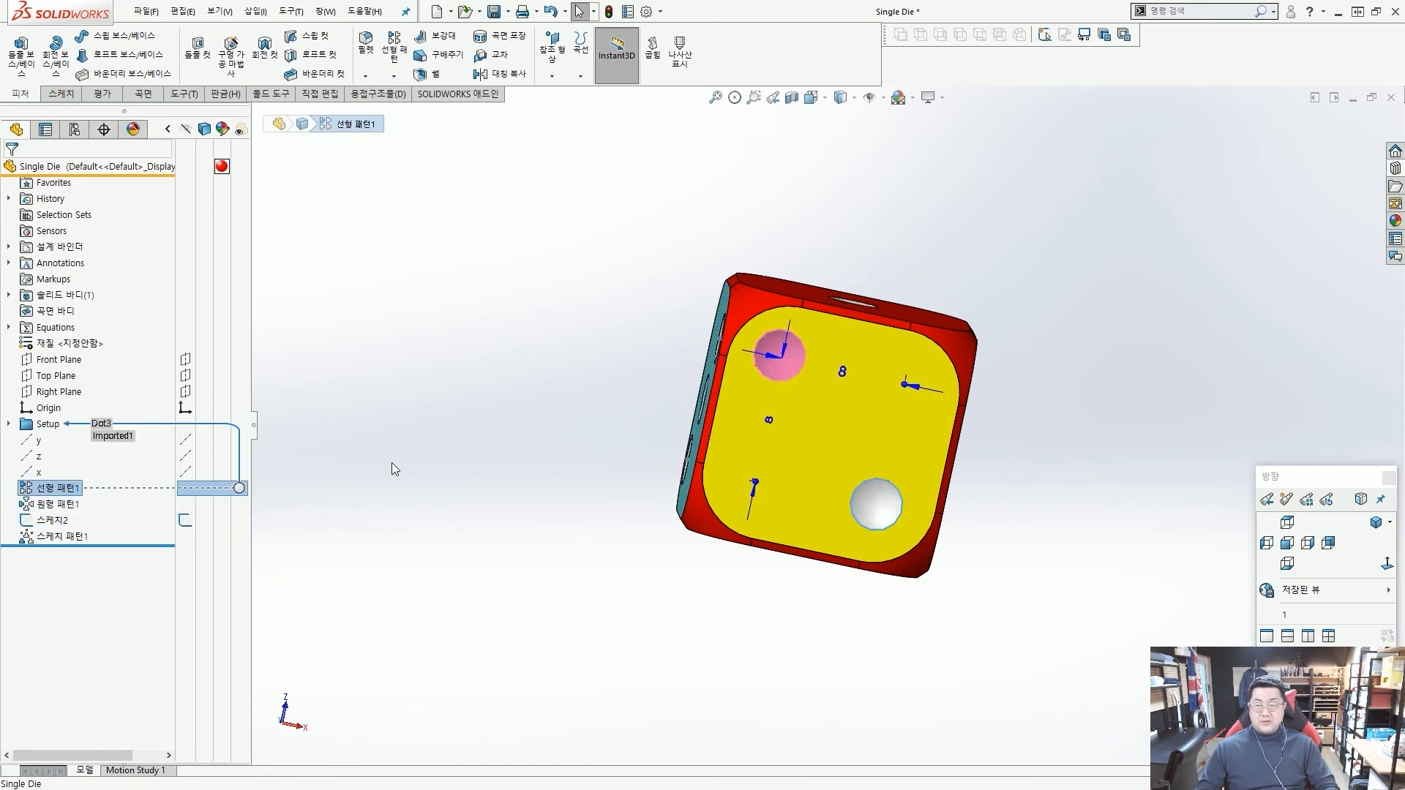
pyautogui.click(396, 469)
pyautogui.click(55, 488)
pyautogui.doubleClick(843, 373)
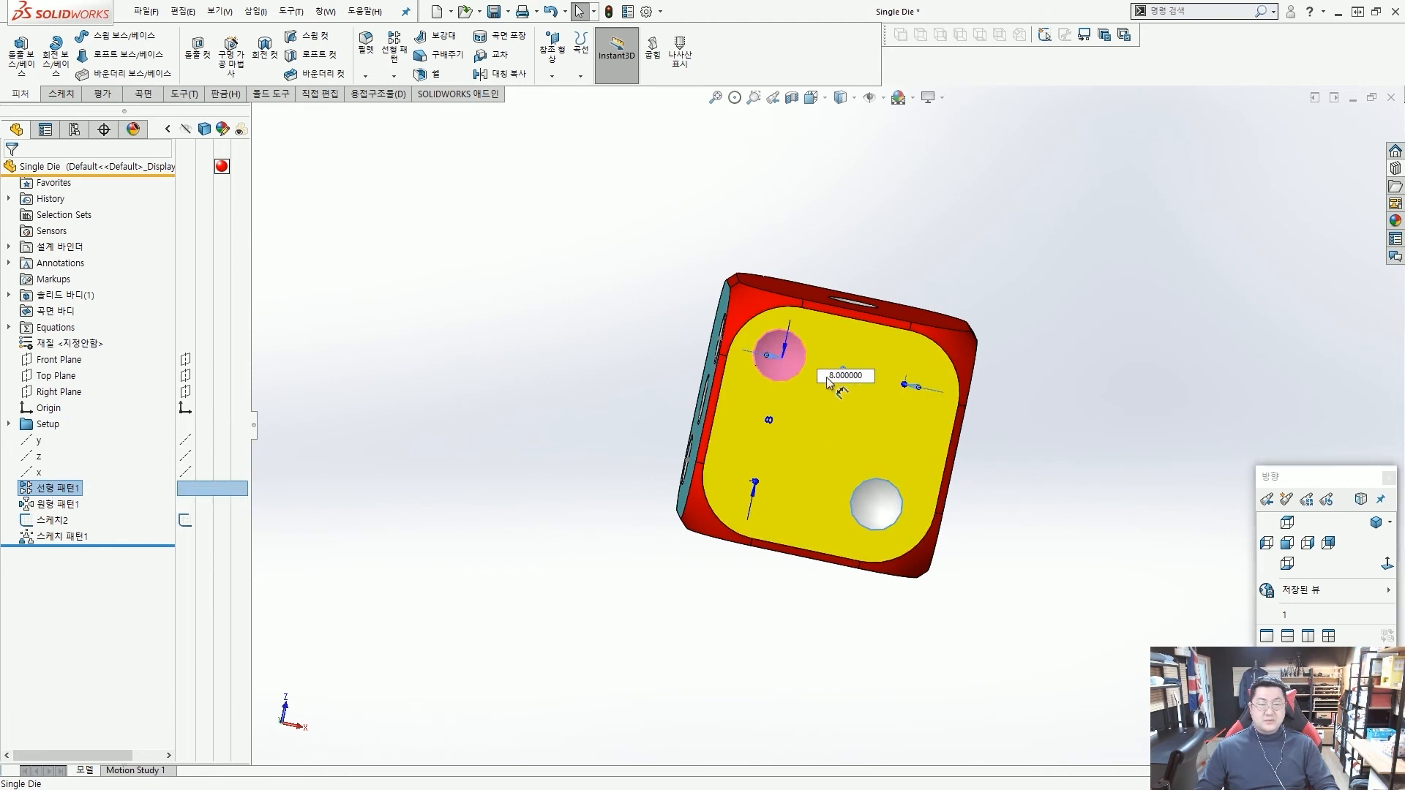
pyautogui.write('8.5')
pyautogui.press('Return')
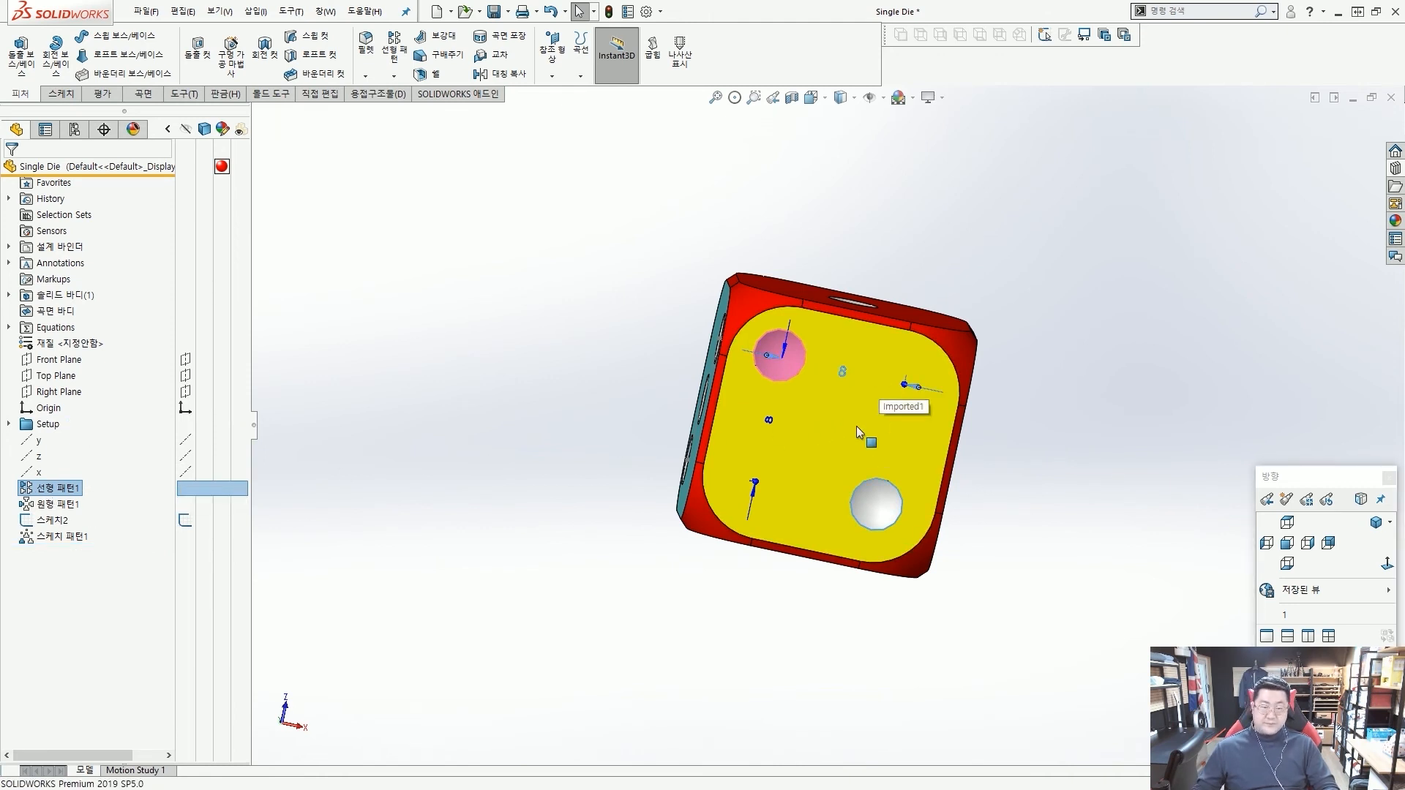
pyautogui.doubleClick(769, 422)
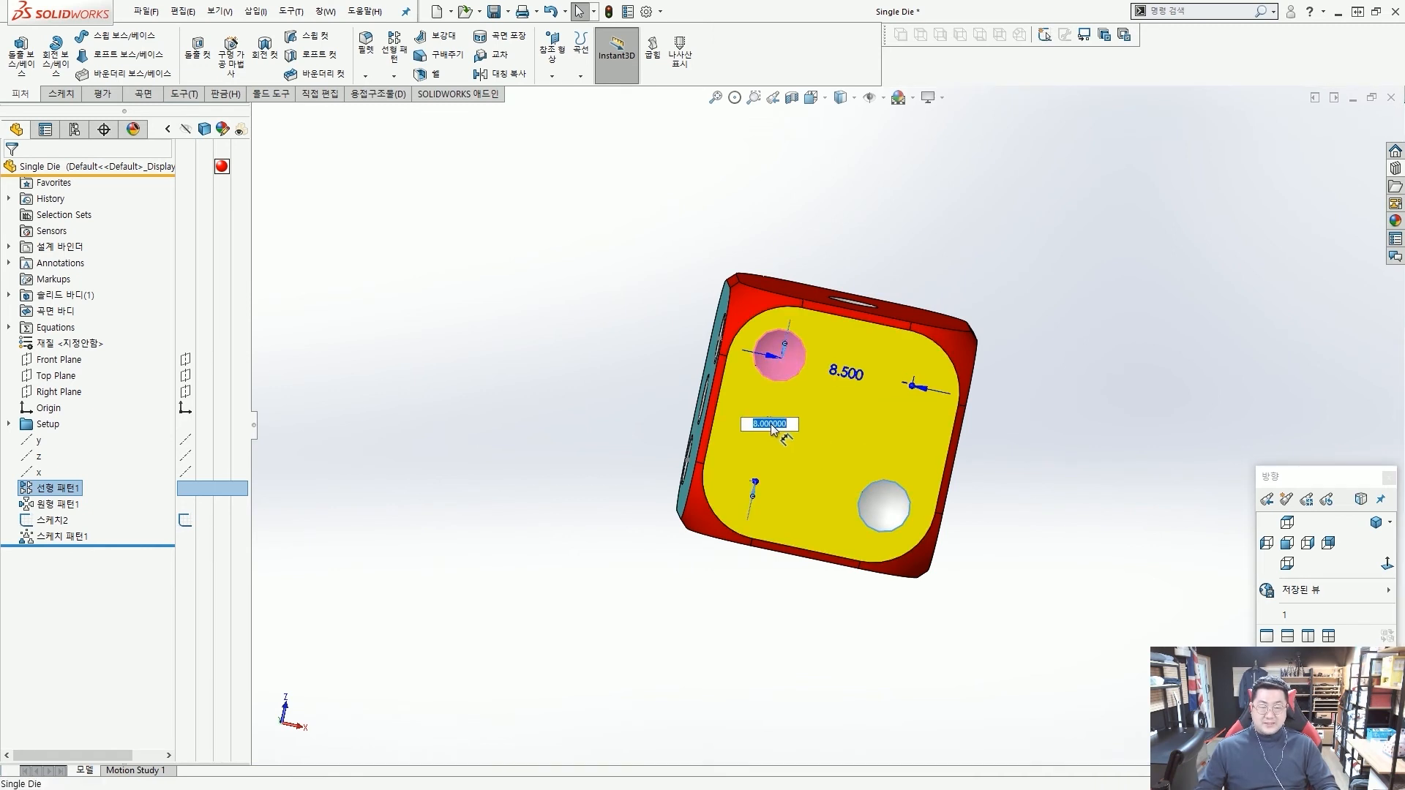
pyautogui.write('8')
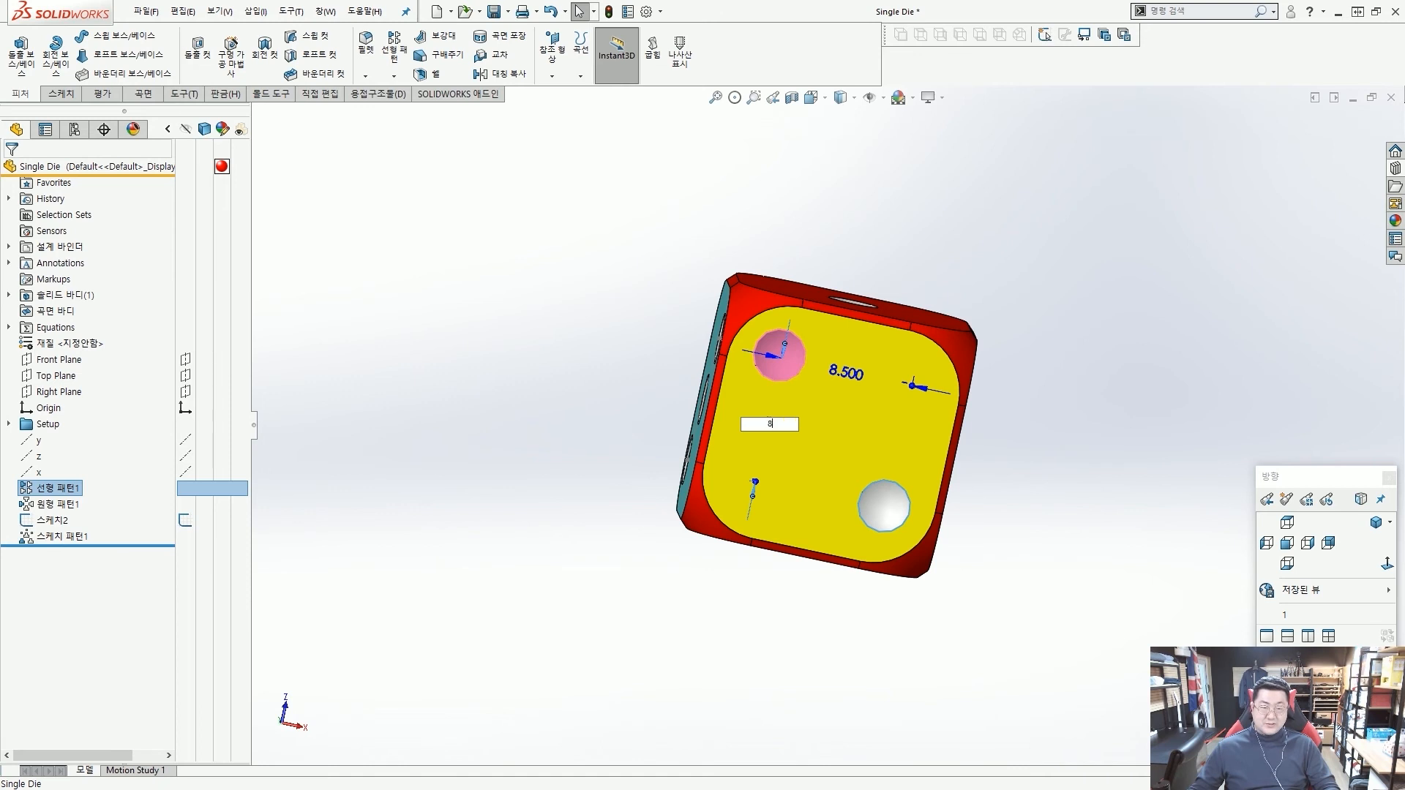
pyautogui.rightClick(773, 426)
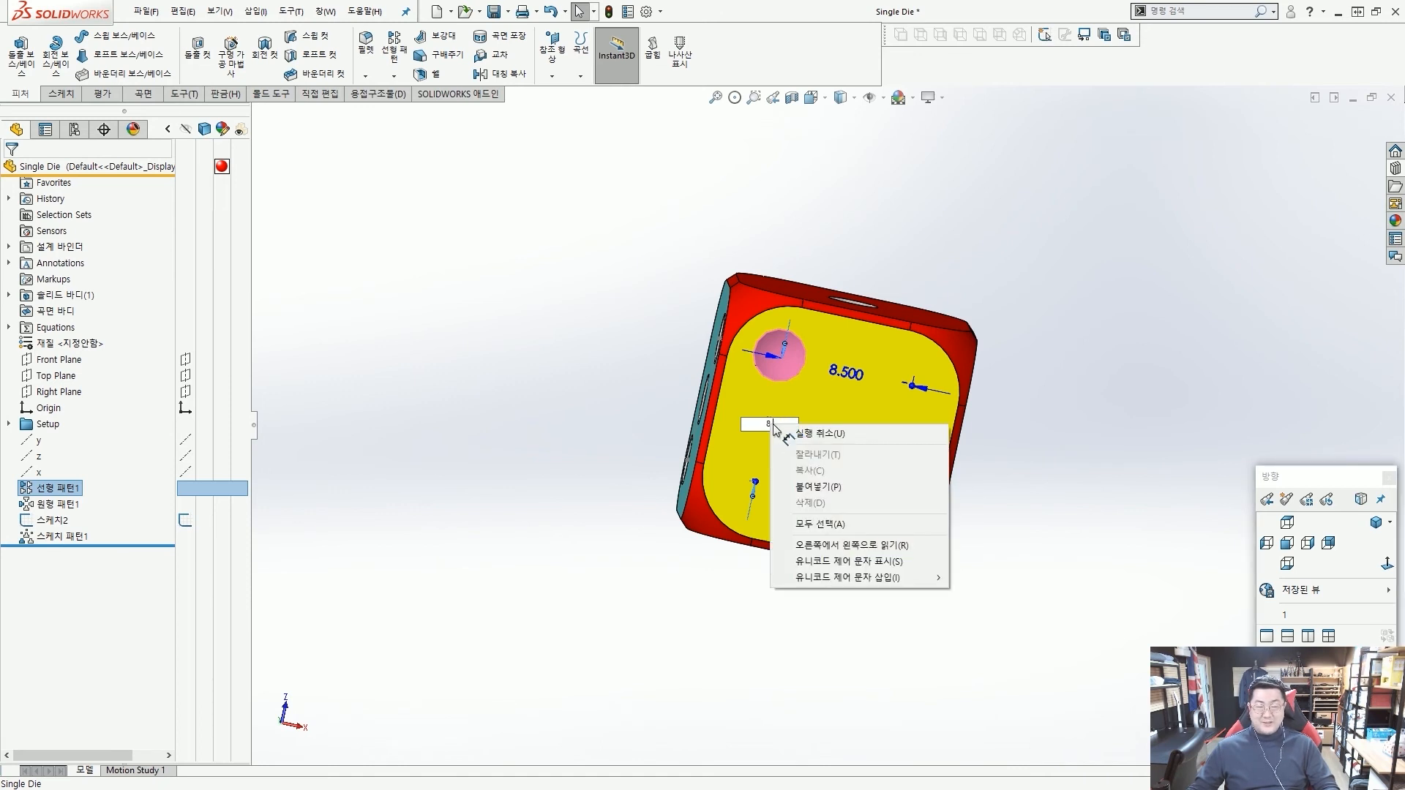
pyautogui.write('.5')
pyautogui.press('Return')
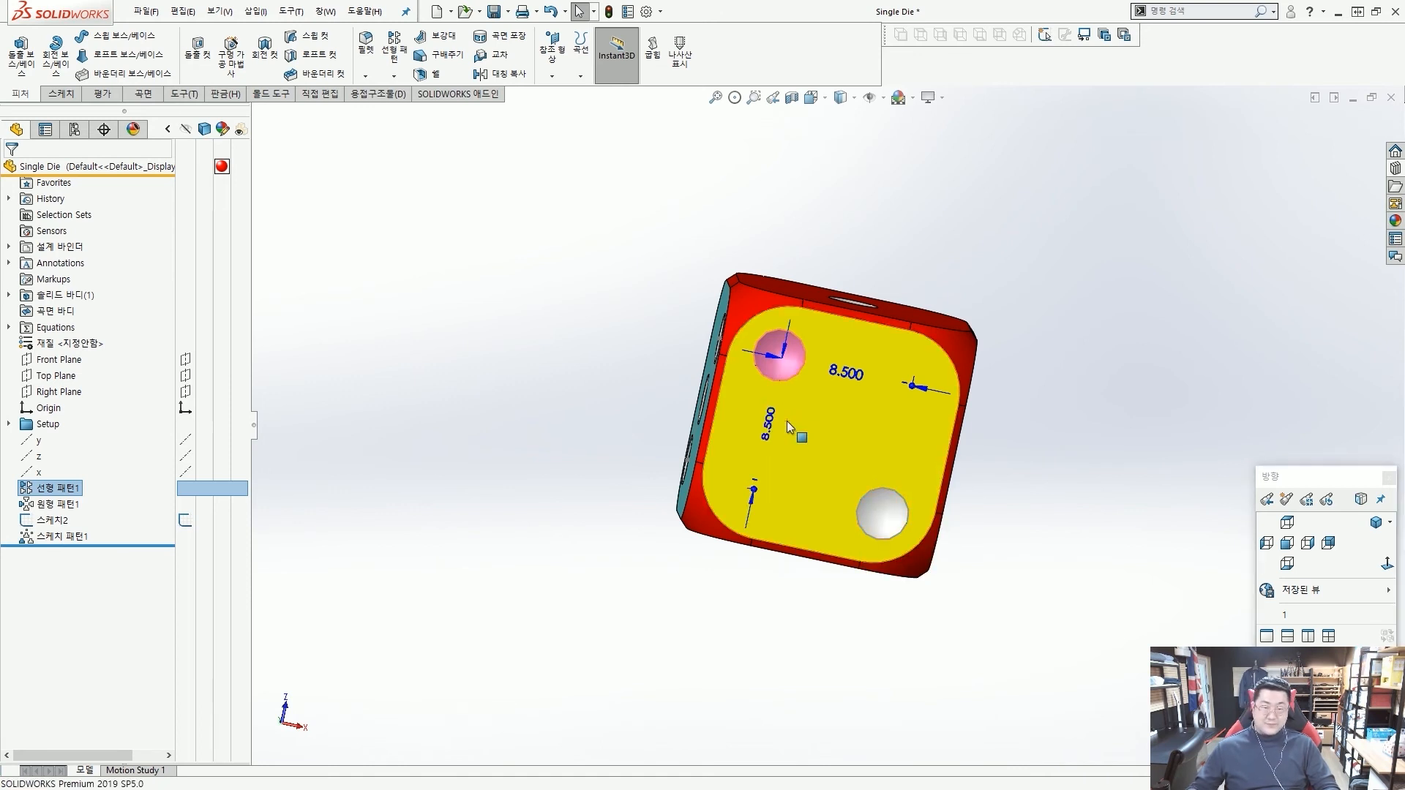
pyautogui.click(601, 421)
# Hide the diagonal-line sketch on the light-blue face.
pyautogui.moveTo(600, 421)
pyautogui.mouseDown(button='middle')
pyautogui.moveTo(649, 415)
pyautogui.moveTo(682, 489)
pyautogui.moveTo(698, 468)
pyautogui.mouseUp(button='middle')
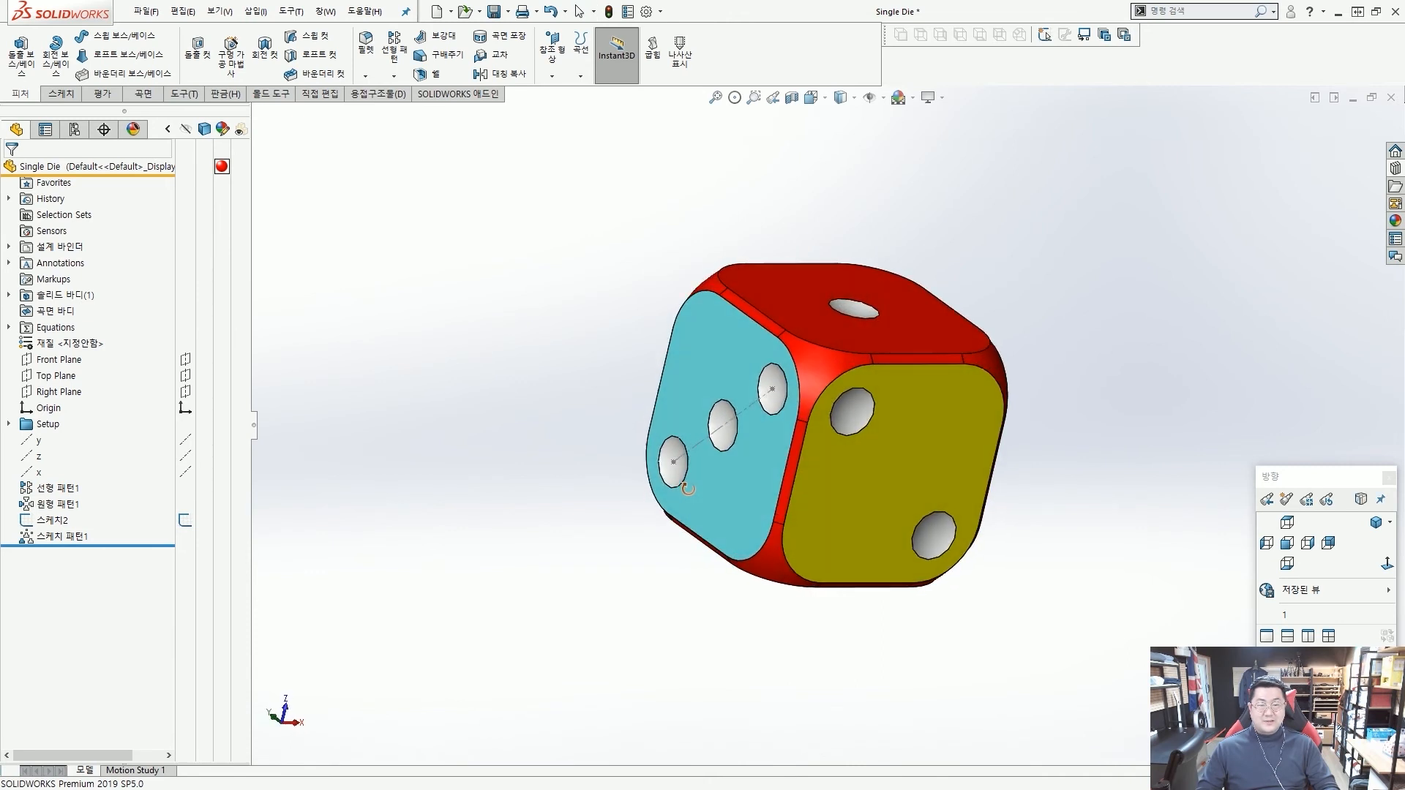
pyautogui.click(760, 402)
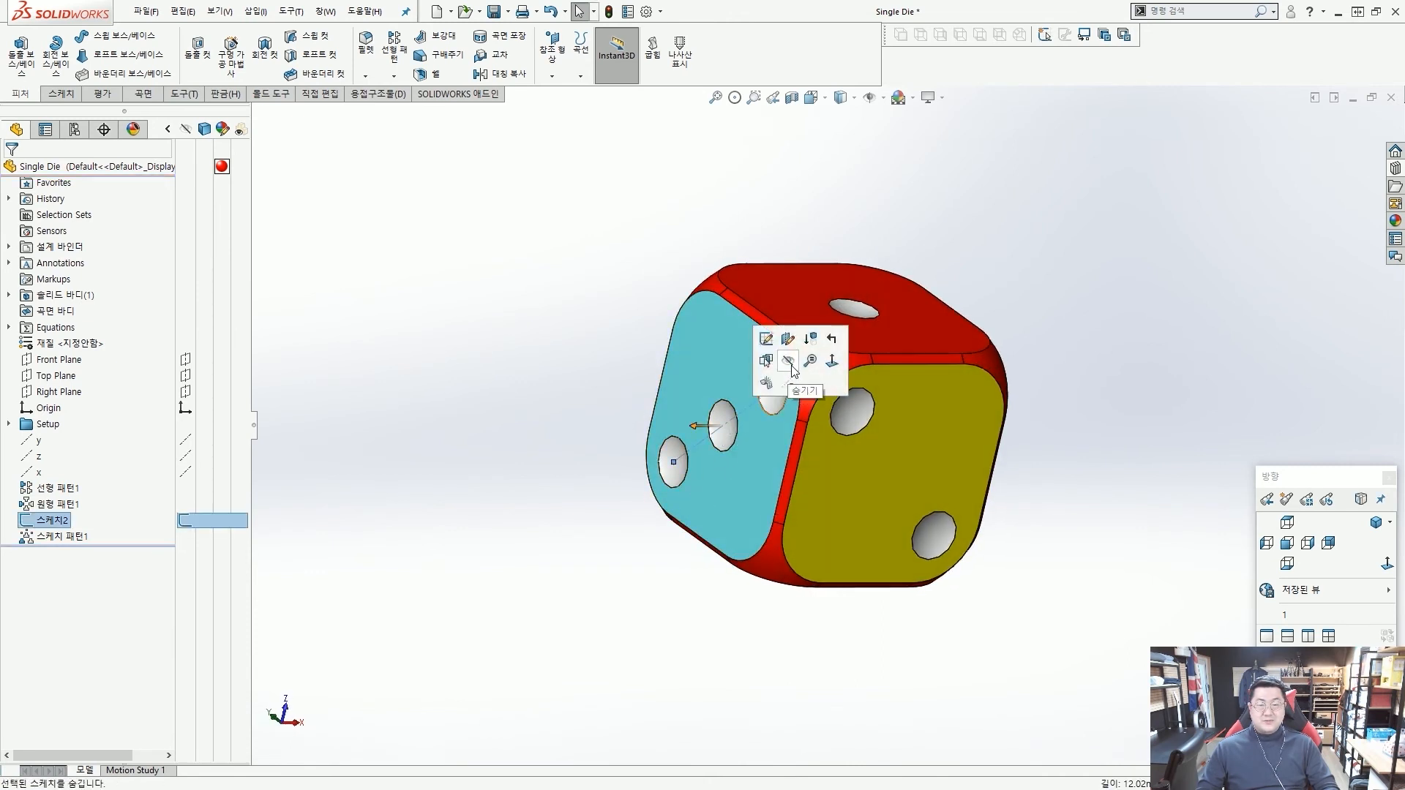
pyautogui.press('Escape')
pyautogui.moveTo(559, 363); pyautogui.dragTo(812, 267, button='middle')
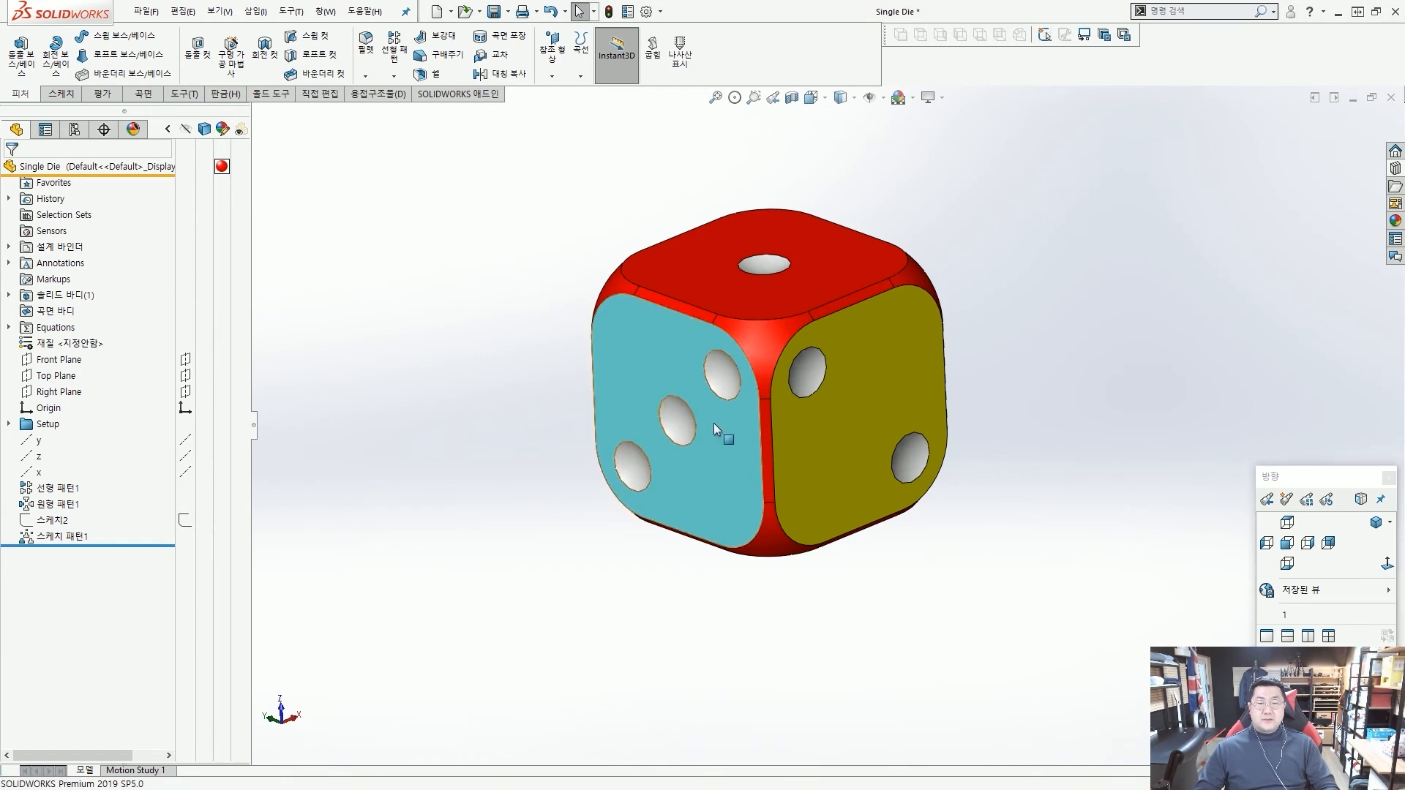
# Show the x axis that runs through the centre of the green face.
pyautogui.moveTo(718, 429); pyautogui.dragTo(476, 517, button='middle')
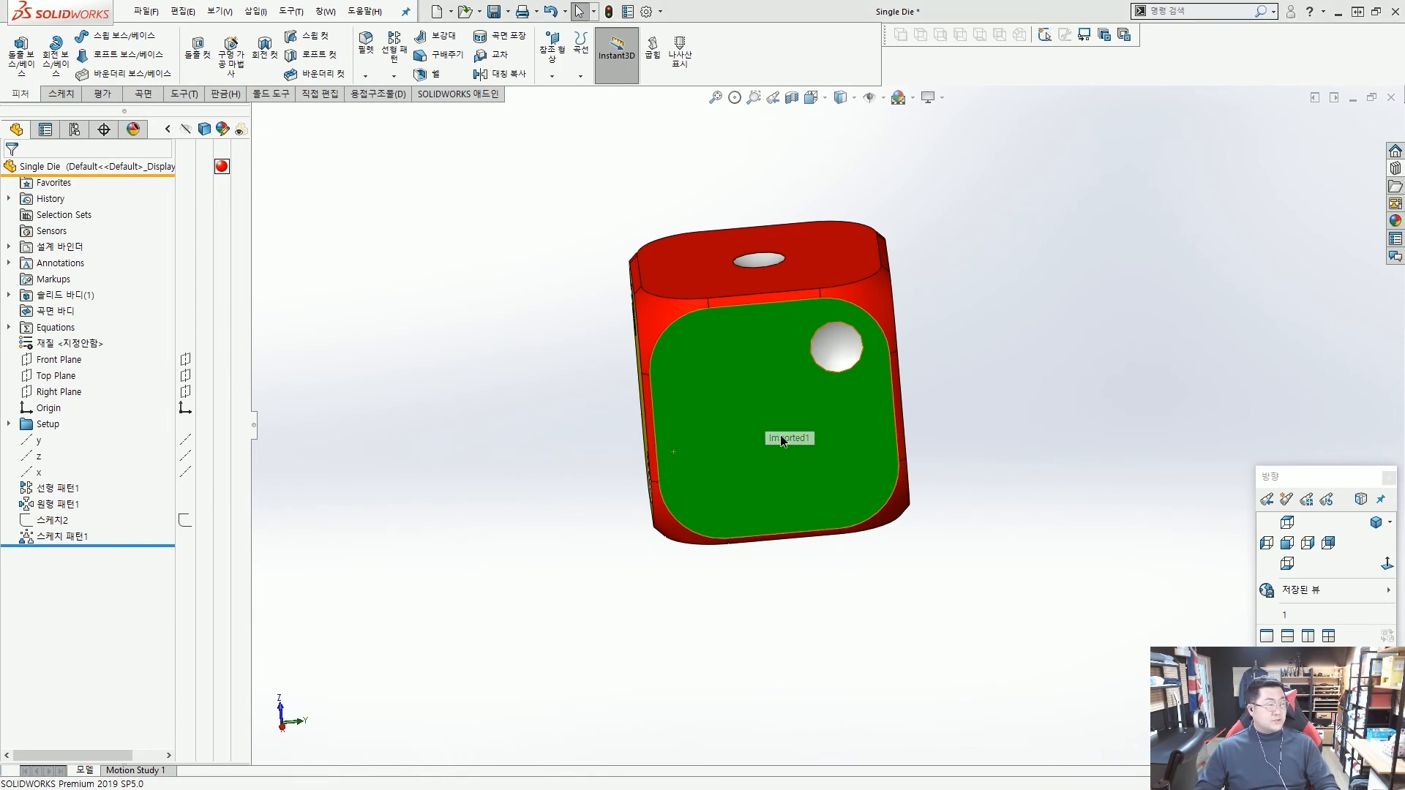
pyautogui.moveTo(834, 424); pyautogui.dragTo(753, 460, button='middle')
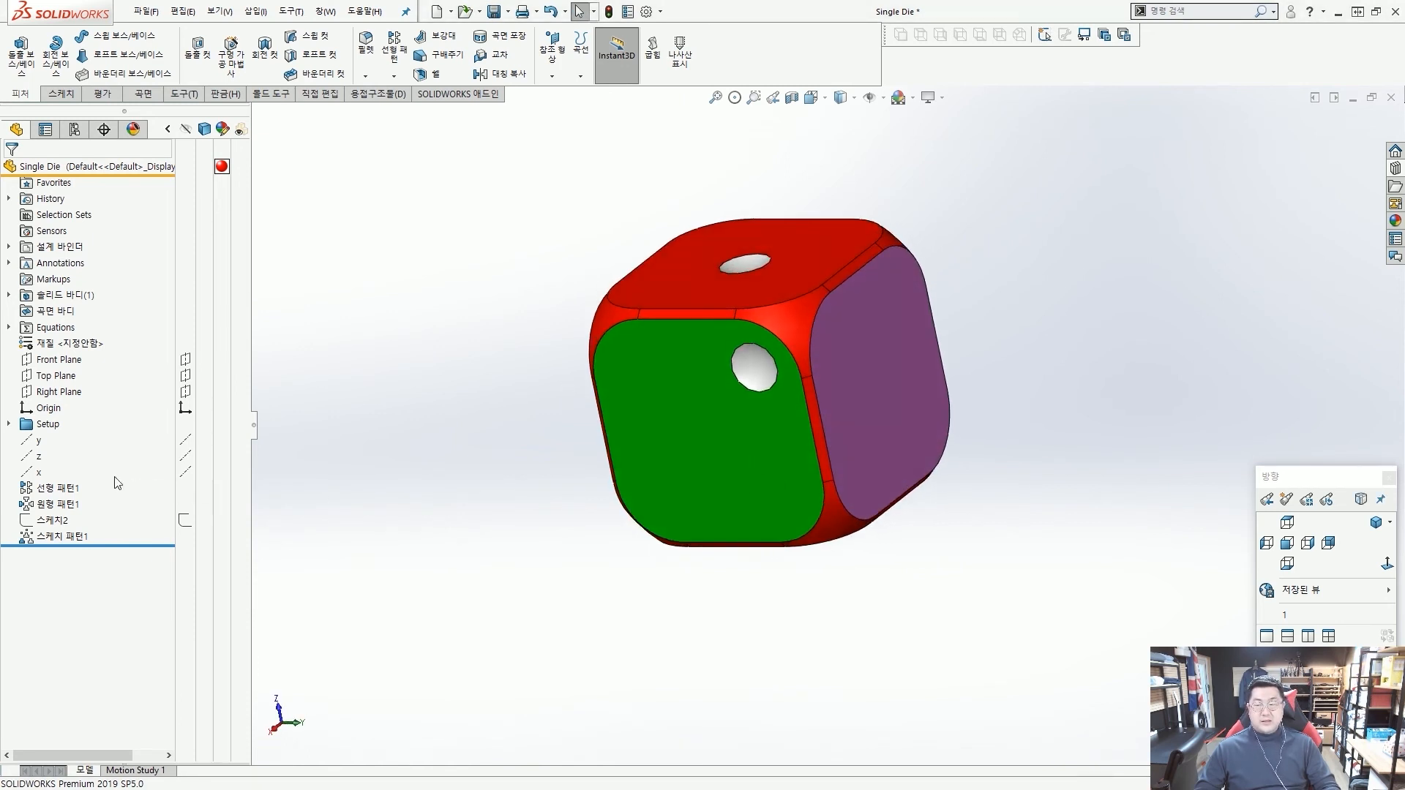
pyautogui.click(29, 455)
pyautogui.click(32, 473)
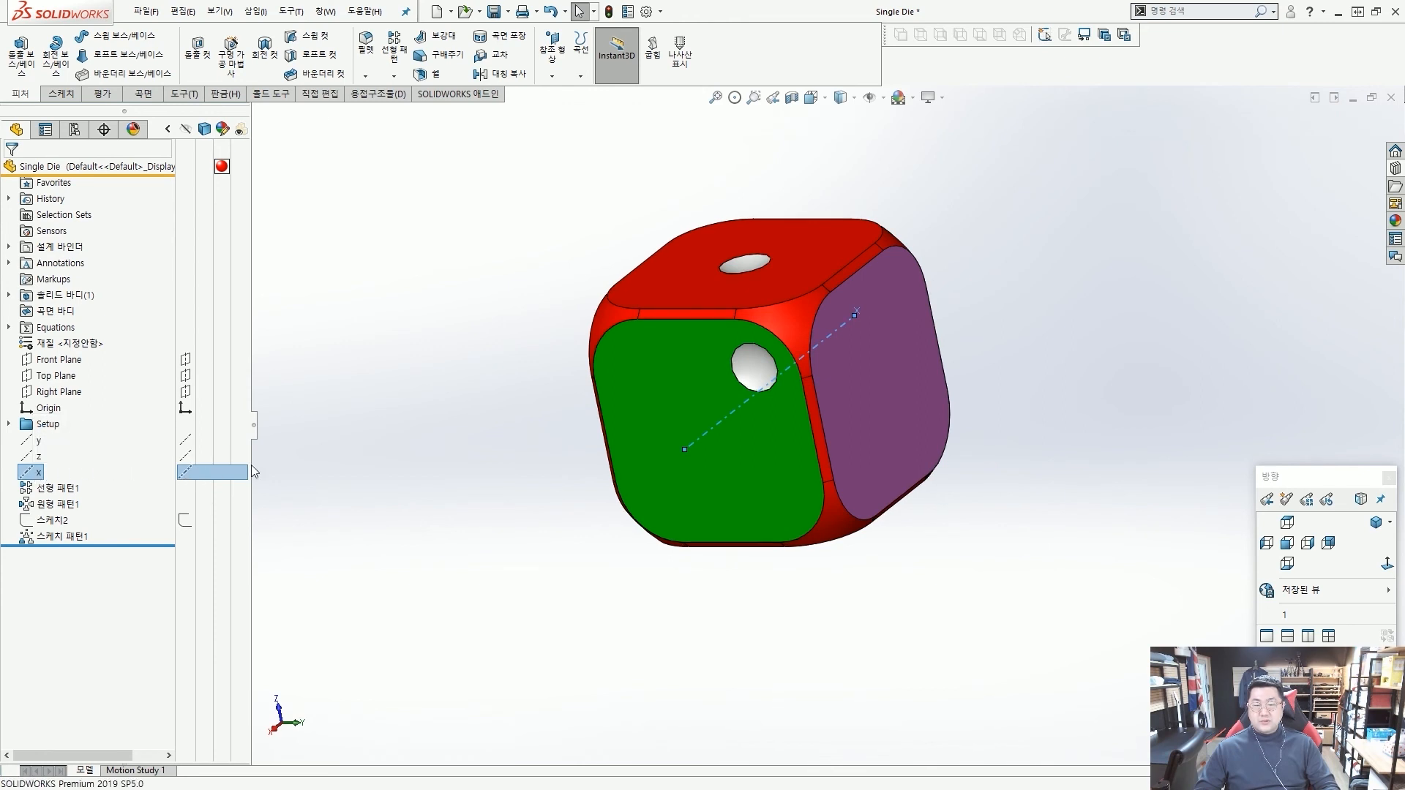
pyautogui.click(476, 430)
pyautogui.moveTo(742, 401); pyautogui.dragTo(734, 358, button='middle')
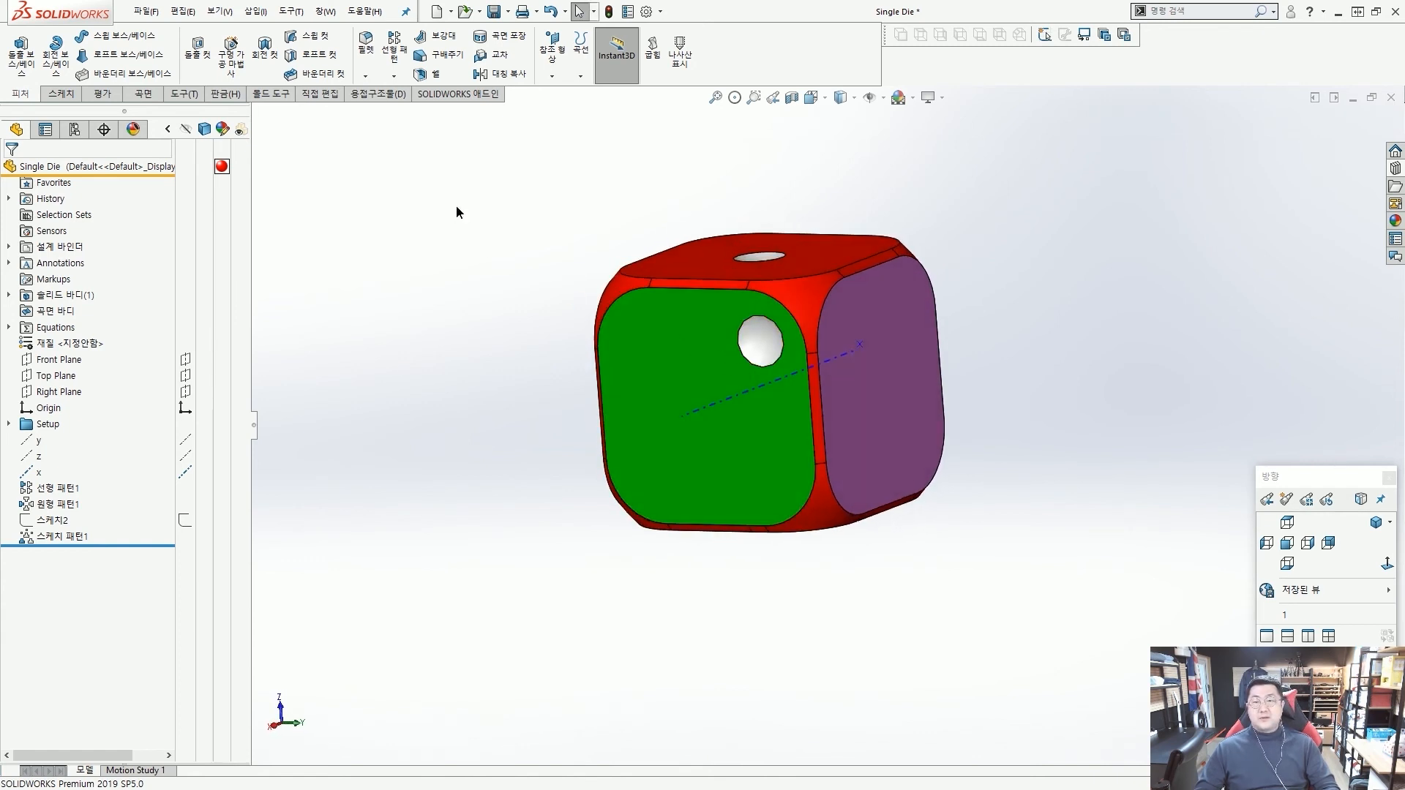
# Start a circular pattern about the x axis with 4 instances equally spaced over 360 degrees.
pyautogui.click(394, 77)
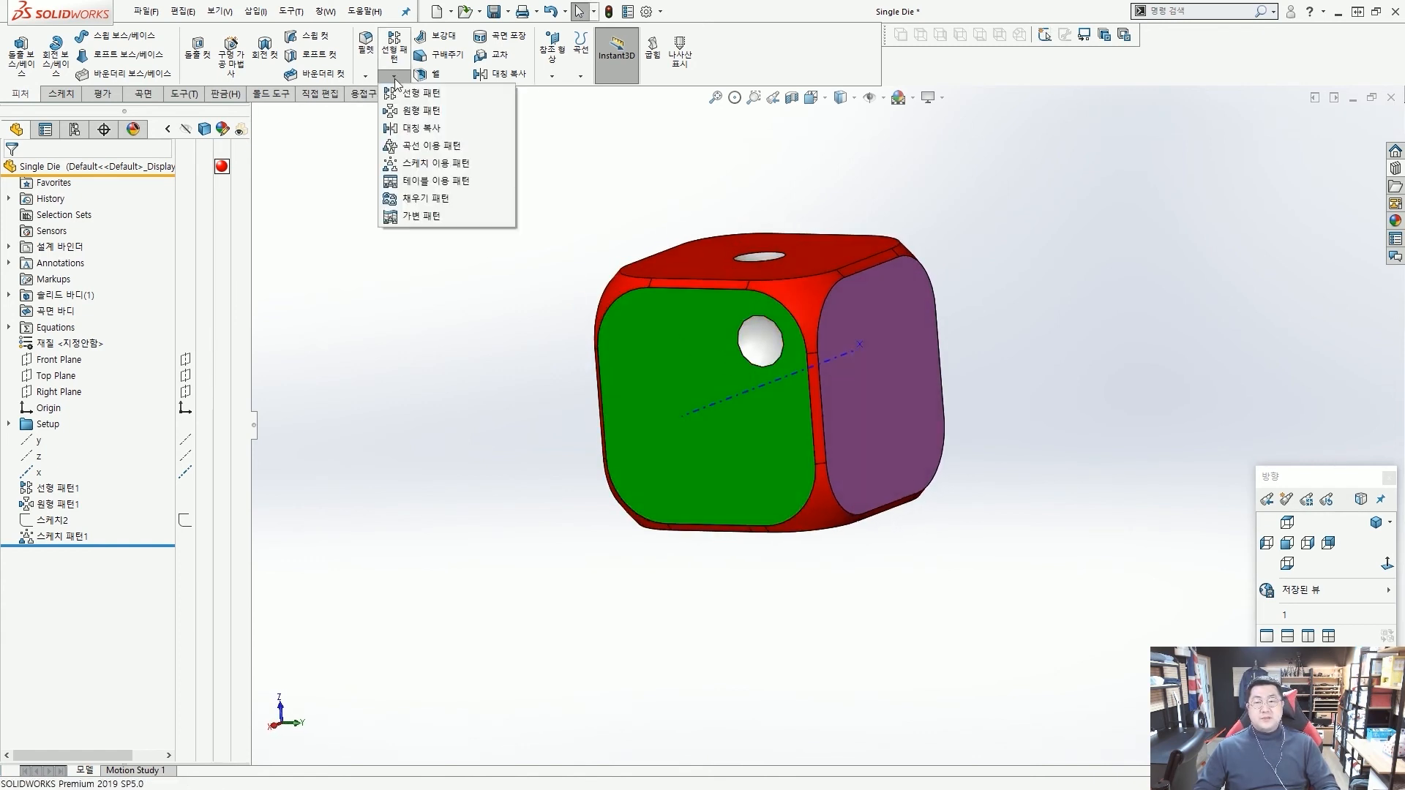
pyautogui.click(414, 110)
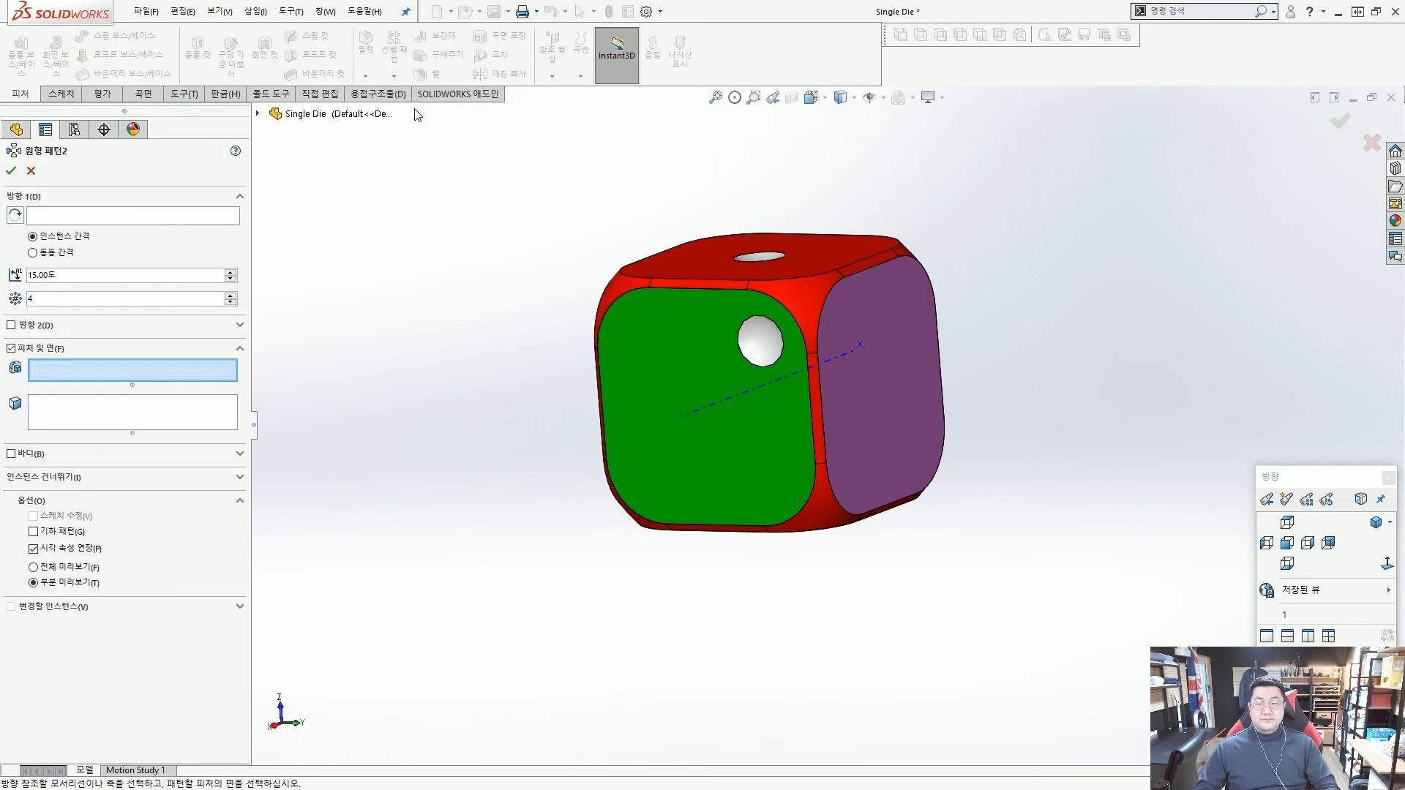
pyautogui.moveTo(506, 272); pyautogui.dragTo(457, 276, button='middle')
pyautogui.click(173, 216)
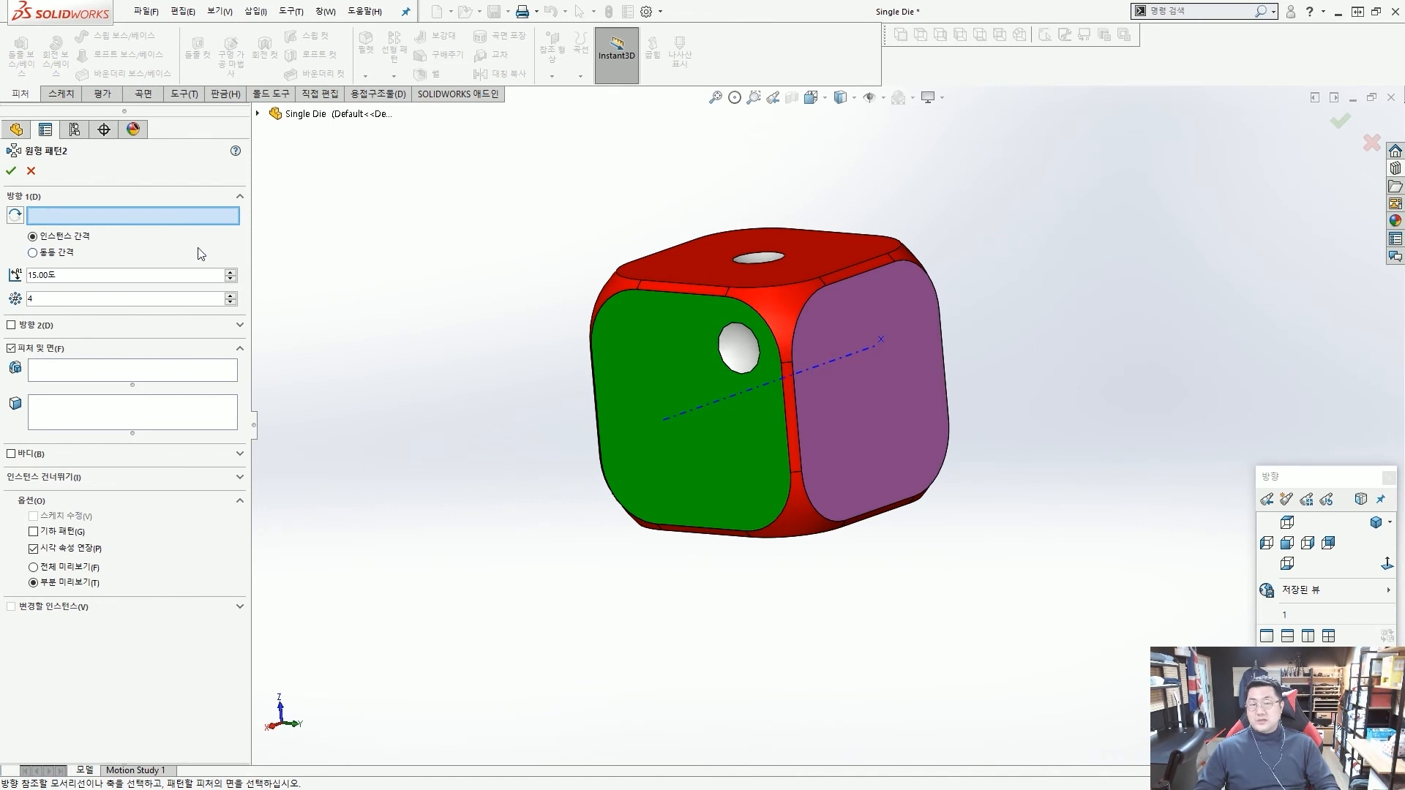
pyautogui.click(671, 419)
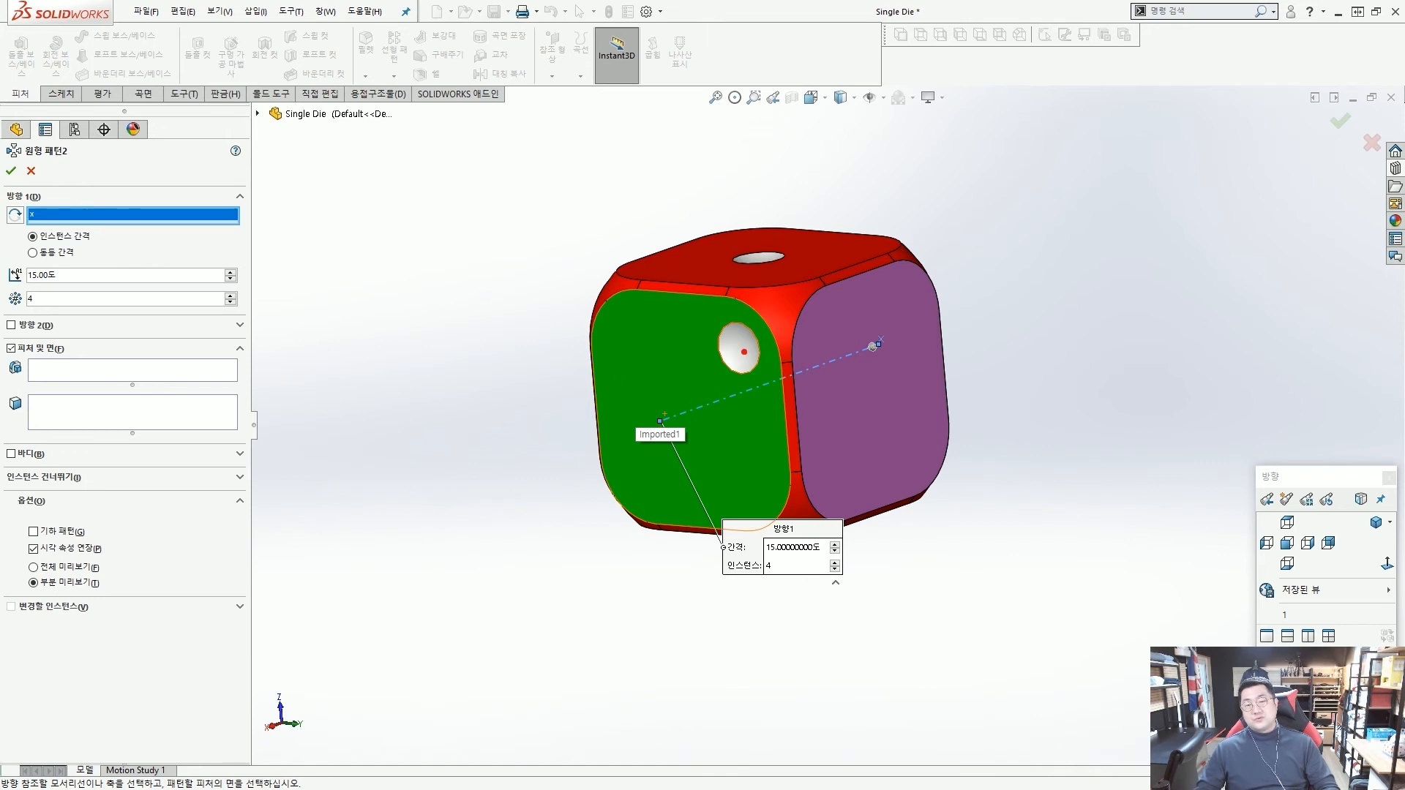
pyautogui.moveTo(743, 352)
pyautogui.mouseDown()
pyautogui.moveTo(246, 228)
pyautogui.moveTo(278, 241)
pyautogui.mouseUp()
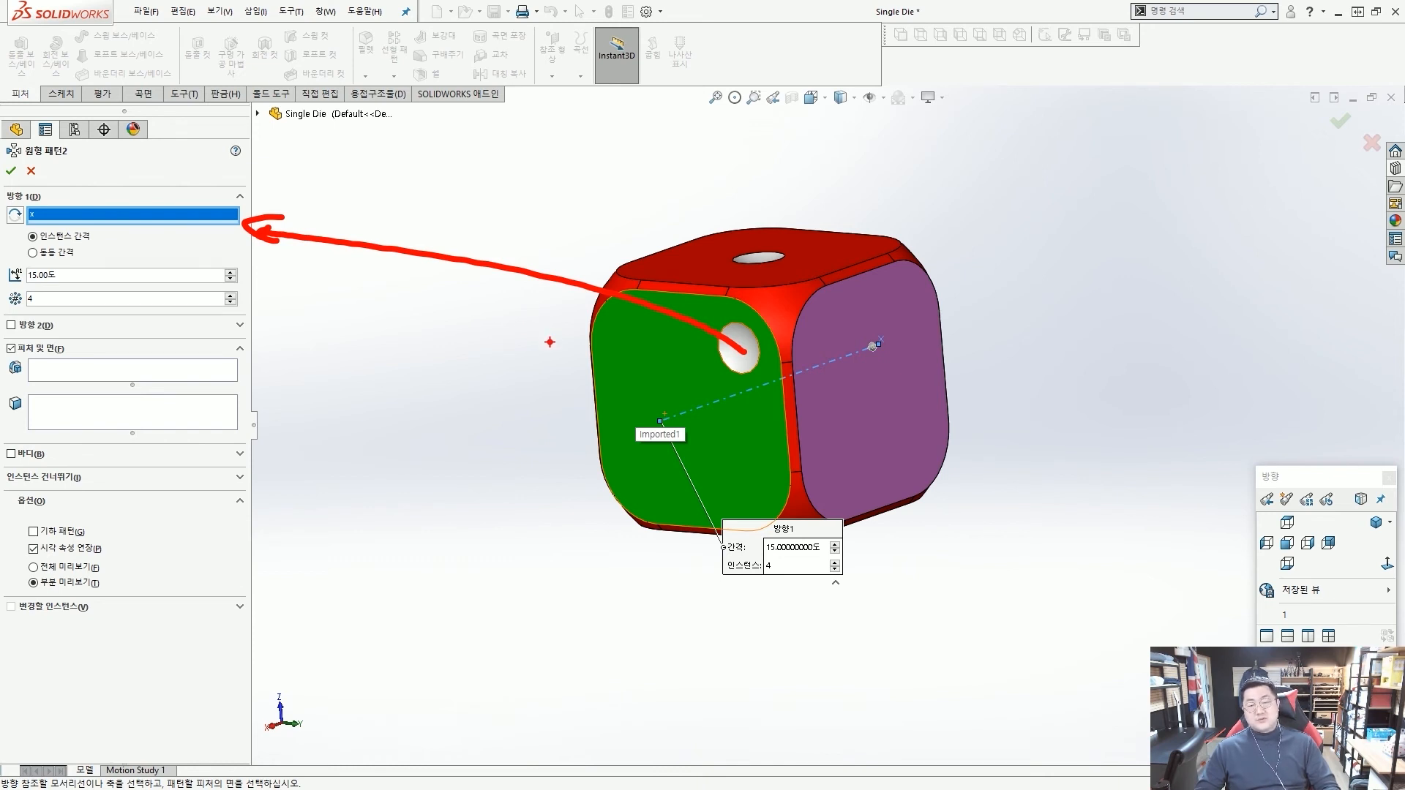
pyautogui.press('Escape')
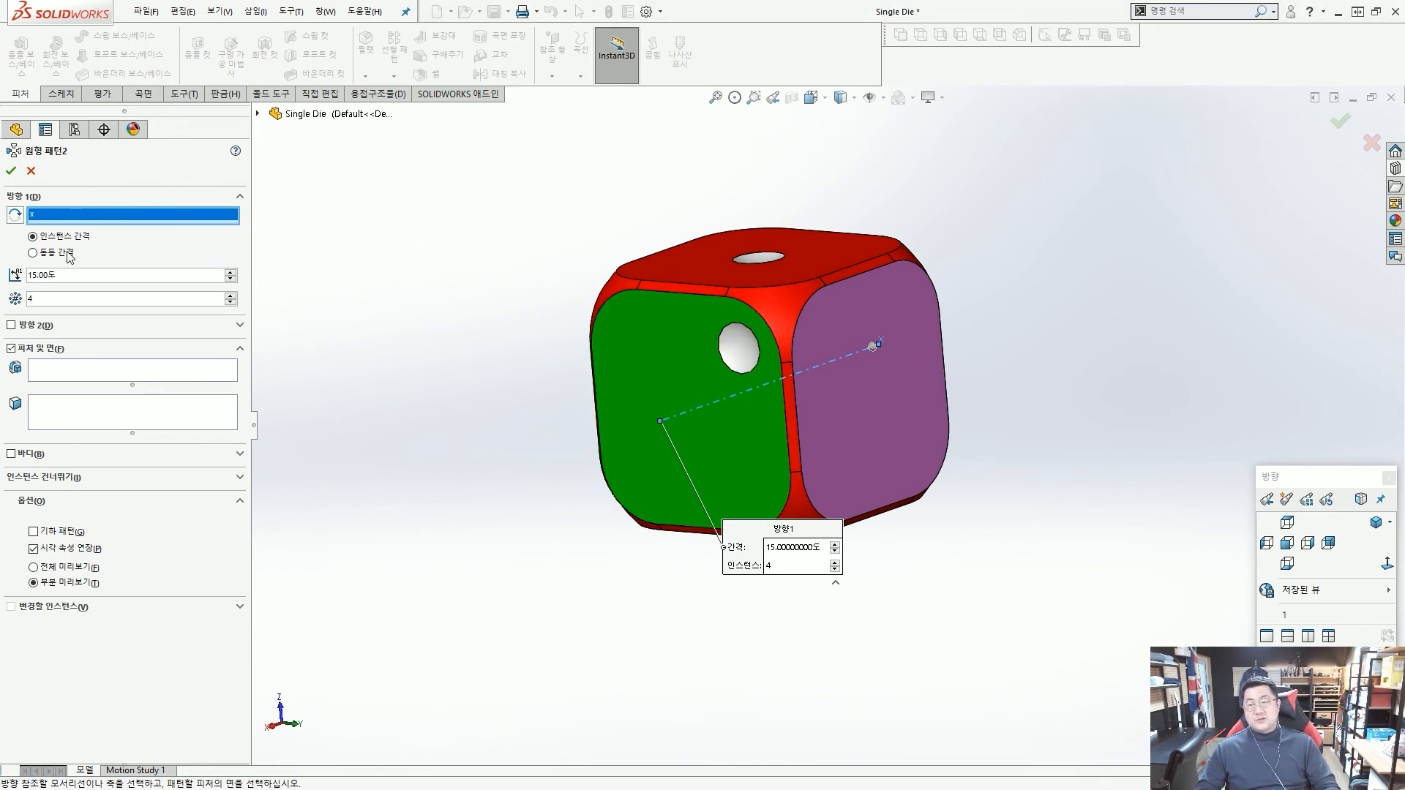
pyautogui.click(33, 254)
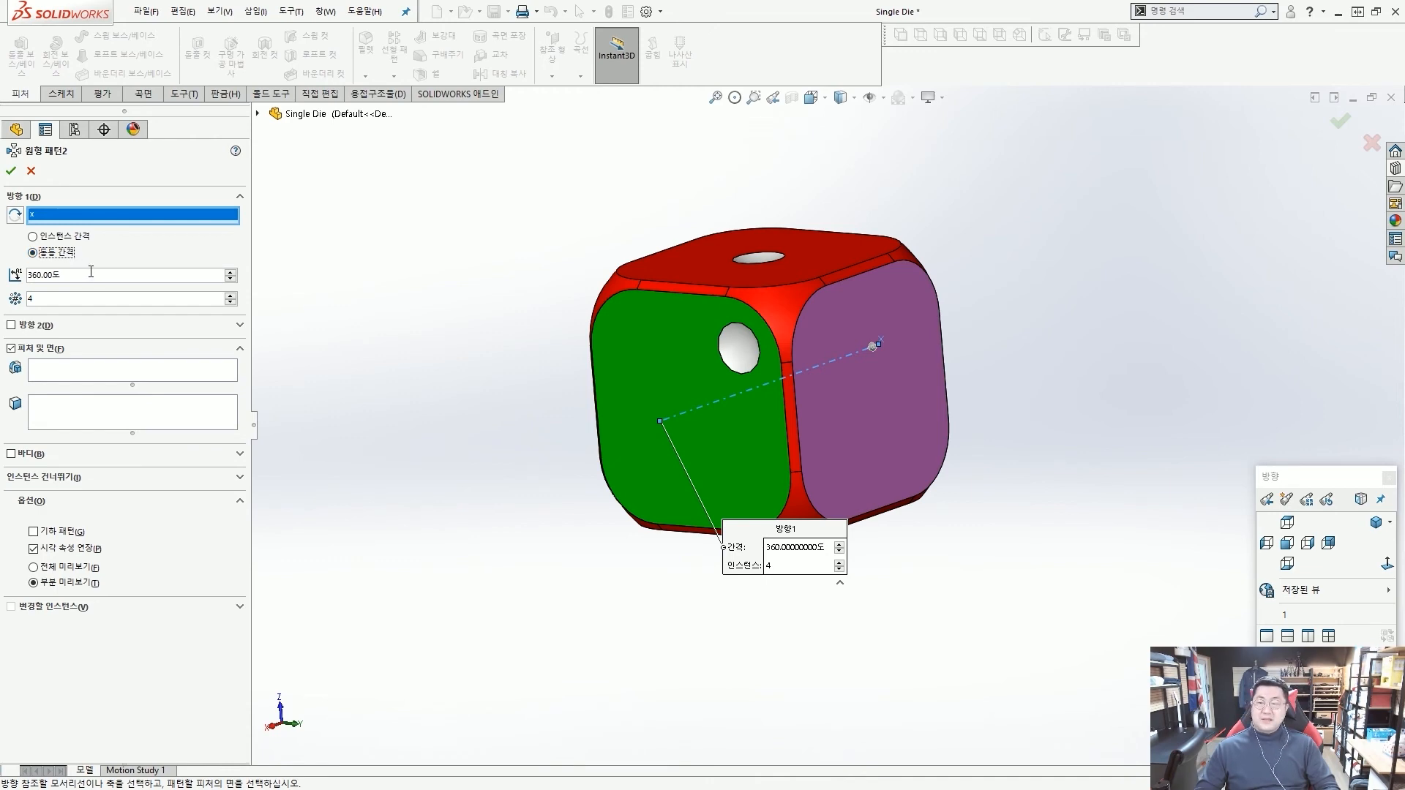
pyautogui.scroll(4, 7, 271)
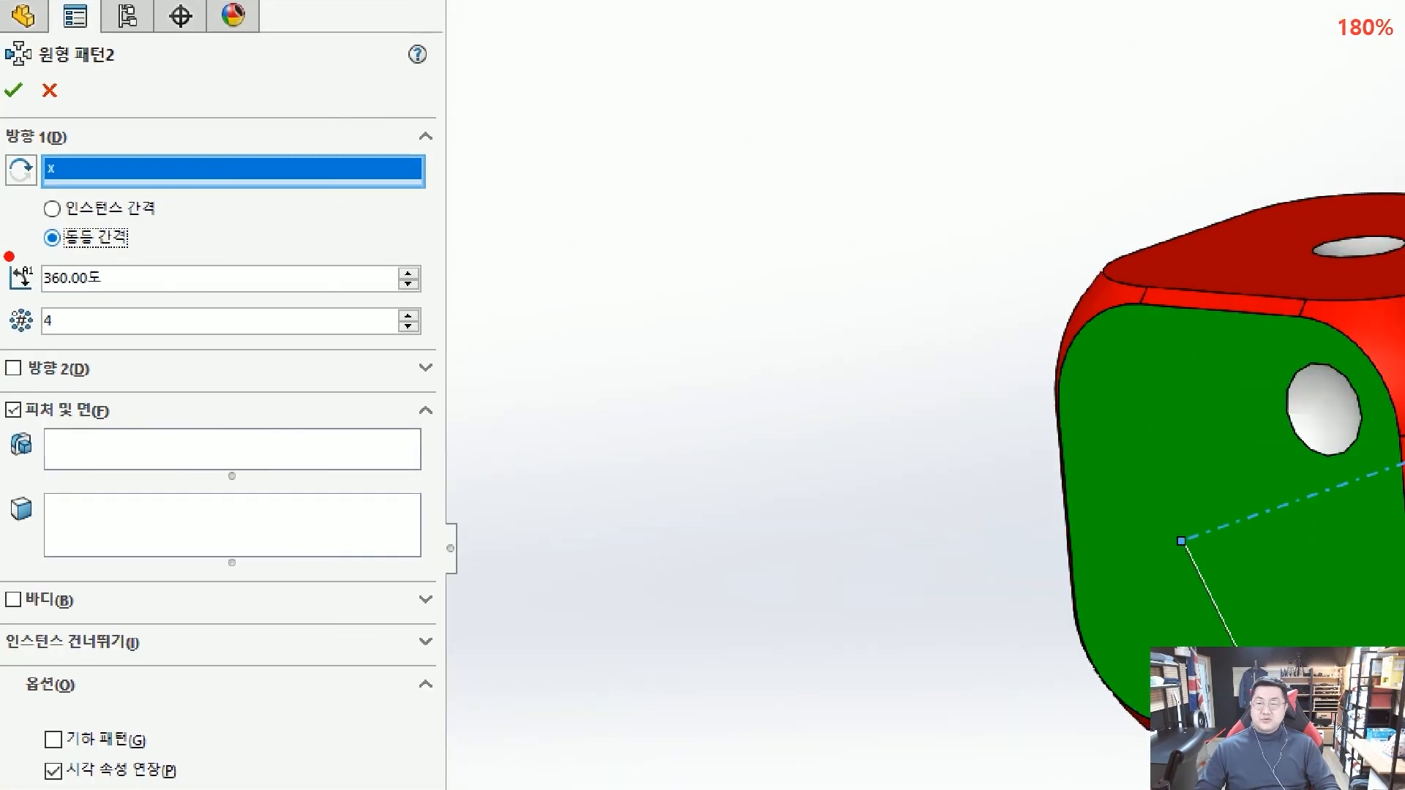
pyautogui.keyDown('ctrl'); pyautogui.moveTo(8, 254); pyautogui.dragTo(161, 349); pyautogui.keyUp('ctrl')
pyautogui.keyDown('ctrl'); pyautogui.keyDown('shift'); pyautogui.moveTo(173, 335); pyautogui.dragTo(232, 363); pyautogui.keyUp('shift'); pyautogui.keyUp('ctrl')
pyautogui.keyDown('ctrl'); pyautogui.keyDown('shift'); pyautogui.moveTo(185, 287); pyautogui.dragTo(237, 309); pyautogui.keyUp('shift'); pyautogui.keyUp('ctrl')
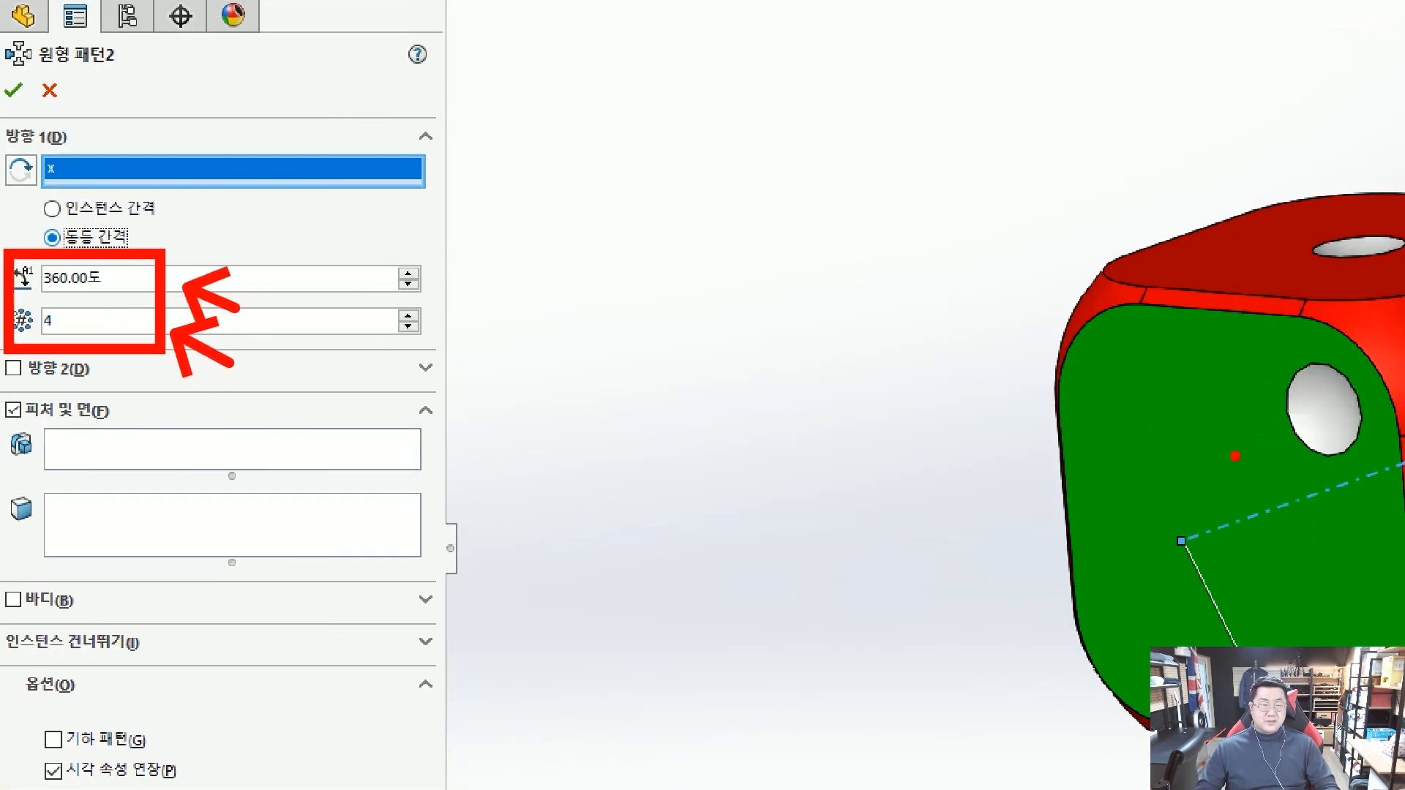
pyautogui.moveTo(1165, 389); pyautogui.dragTo(1132, 377)
pyautogui.moveTo(1174, 605)
pyautogui.mouseDown()
pyautogui.moveTo(1170, 669)
pyautogui.moveTo(1173, 605)
pyautogui.mouseUp()
pyautogui.moveTo(1322, 608)
pyautogui.mouseDown()
pyautogui.moveTo(1323, 663)
pyautogui.moveTo(1305, 584)
pyautogui.mouseUp()
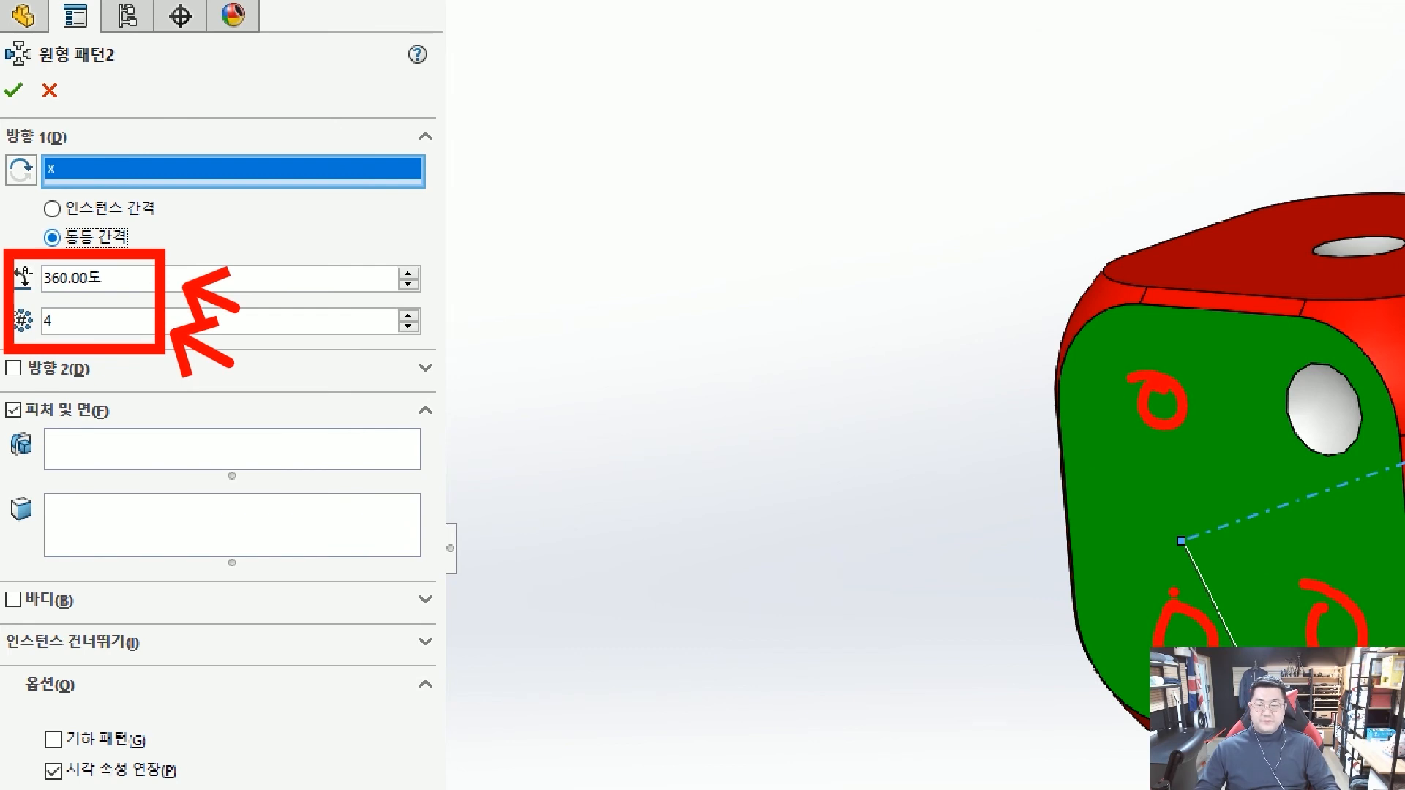
pyautogui.press('Escape')
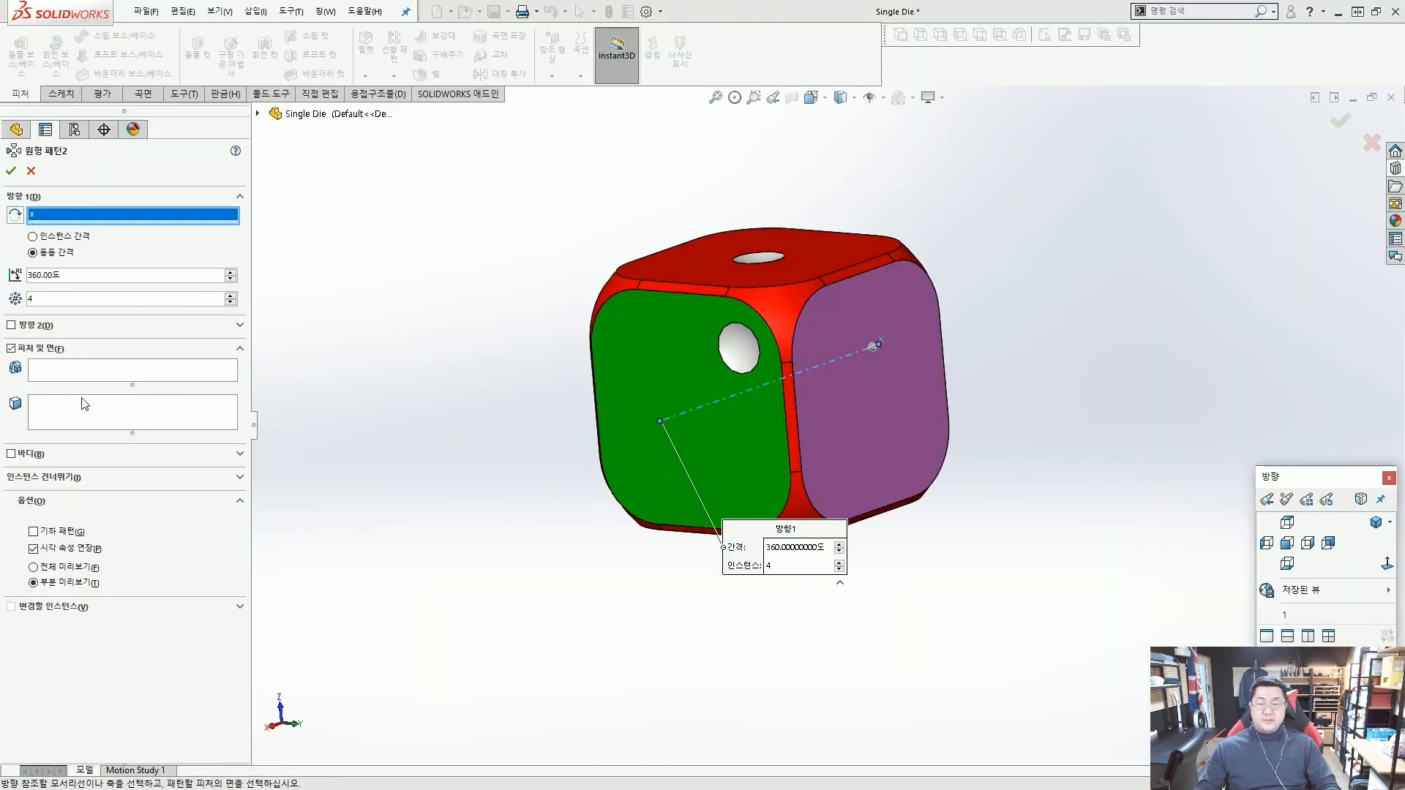
# Choose the green face's corner dot, Dot2, as the feature to repeat and create the circular pattern.
pyautogui.click(93, 373)
pyautogui.moveTo(158, 362)
pyautogui.mouseDown()
pyautogui.moveTo(732, 353)
pyautogui.moveTo(708, 363)
pyautogui.mouseUp()
pyautogui.press('Escape')
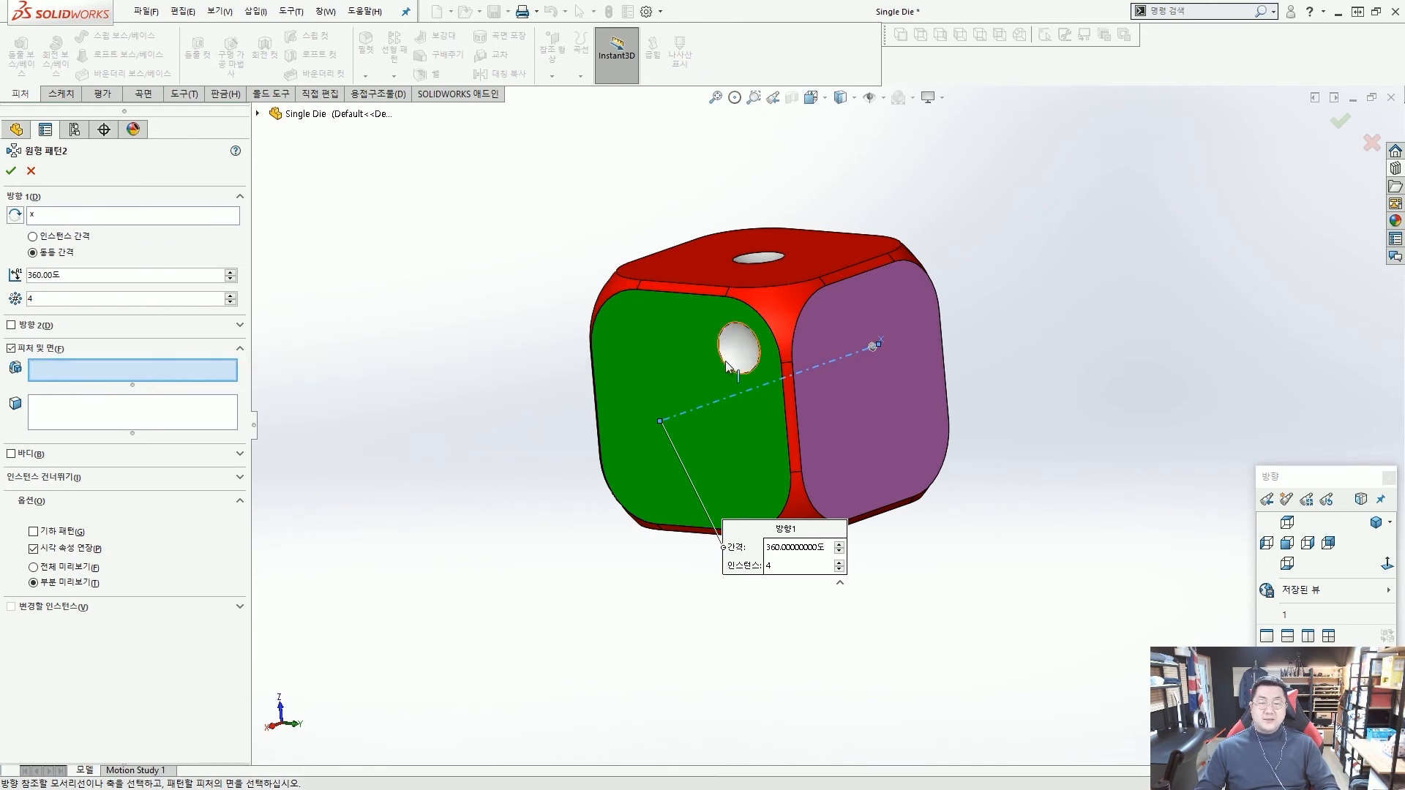
pyautogui.click(740, 350)
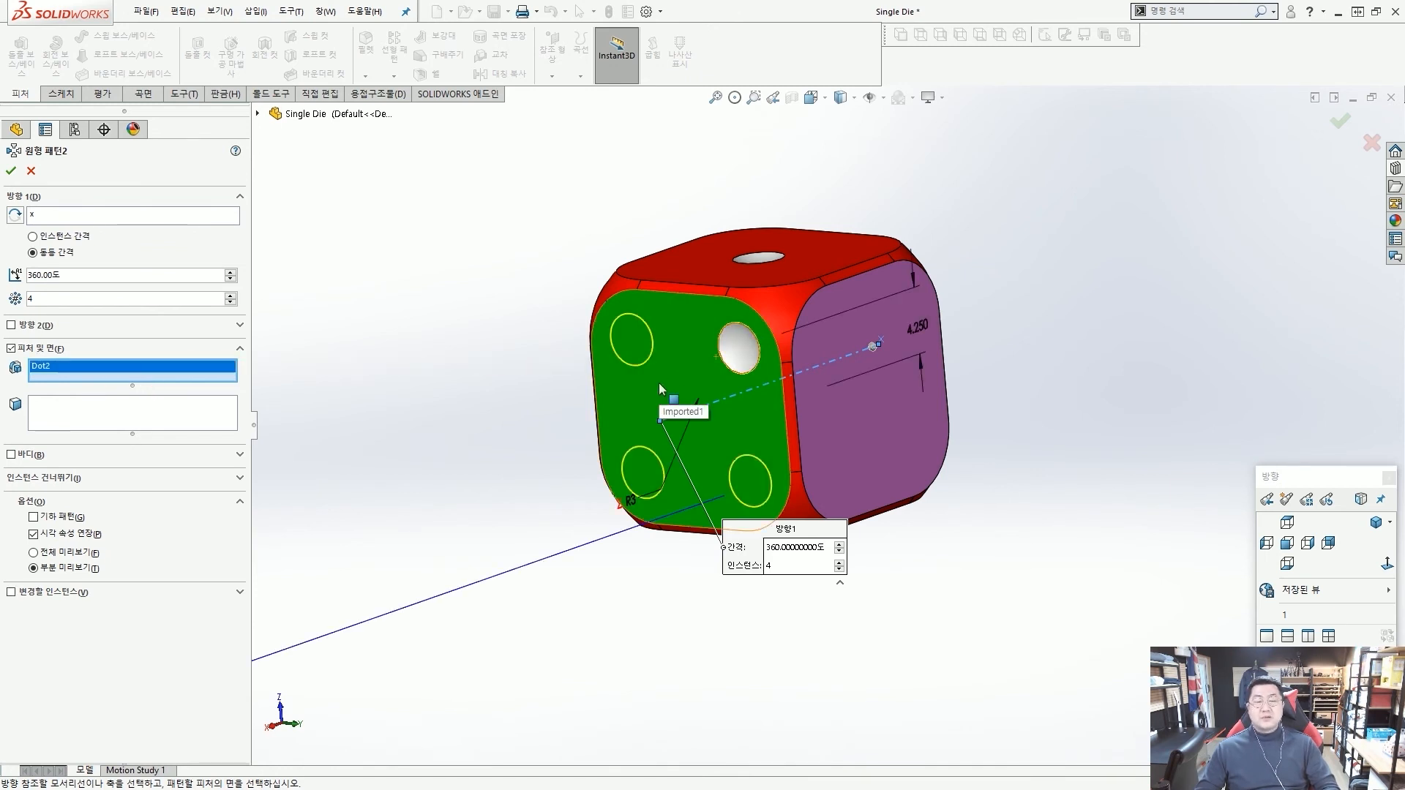
pyautogui.press('Return')
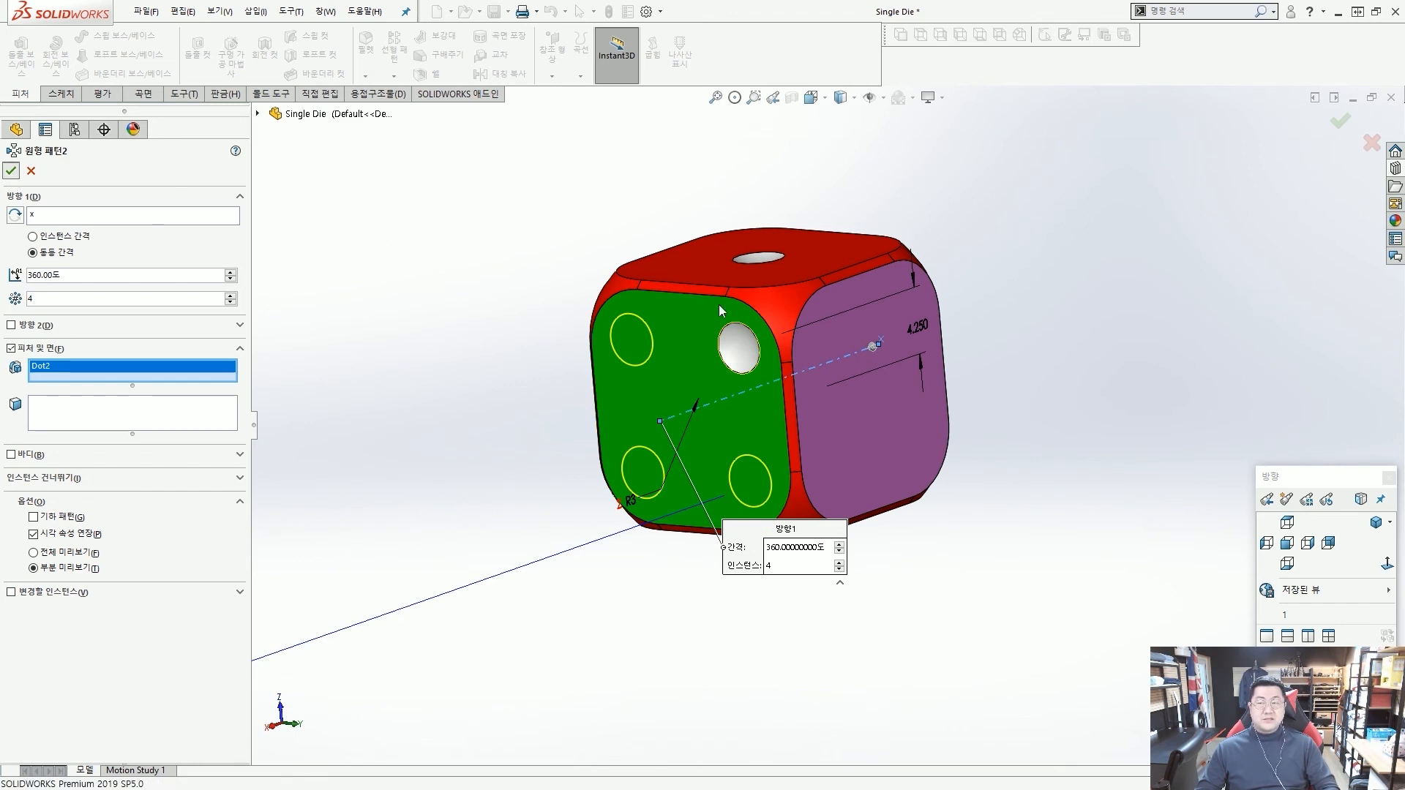
pyautogui.click(527, 294)
pyautogui.moveTo(767, 353)
pyautogui.mouseDown(button='middle')
pyautogui.moveTo(725, 418)
pyautogui.moveTo(776, 355)
pyautogui.mouseUp(button='middle')
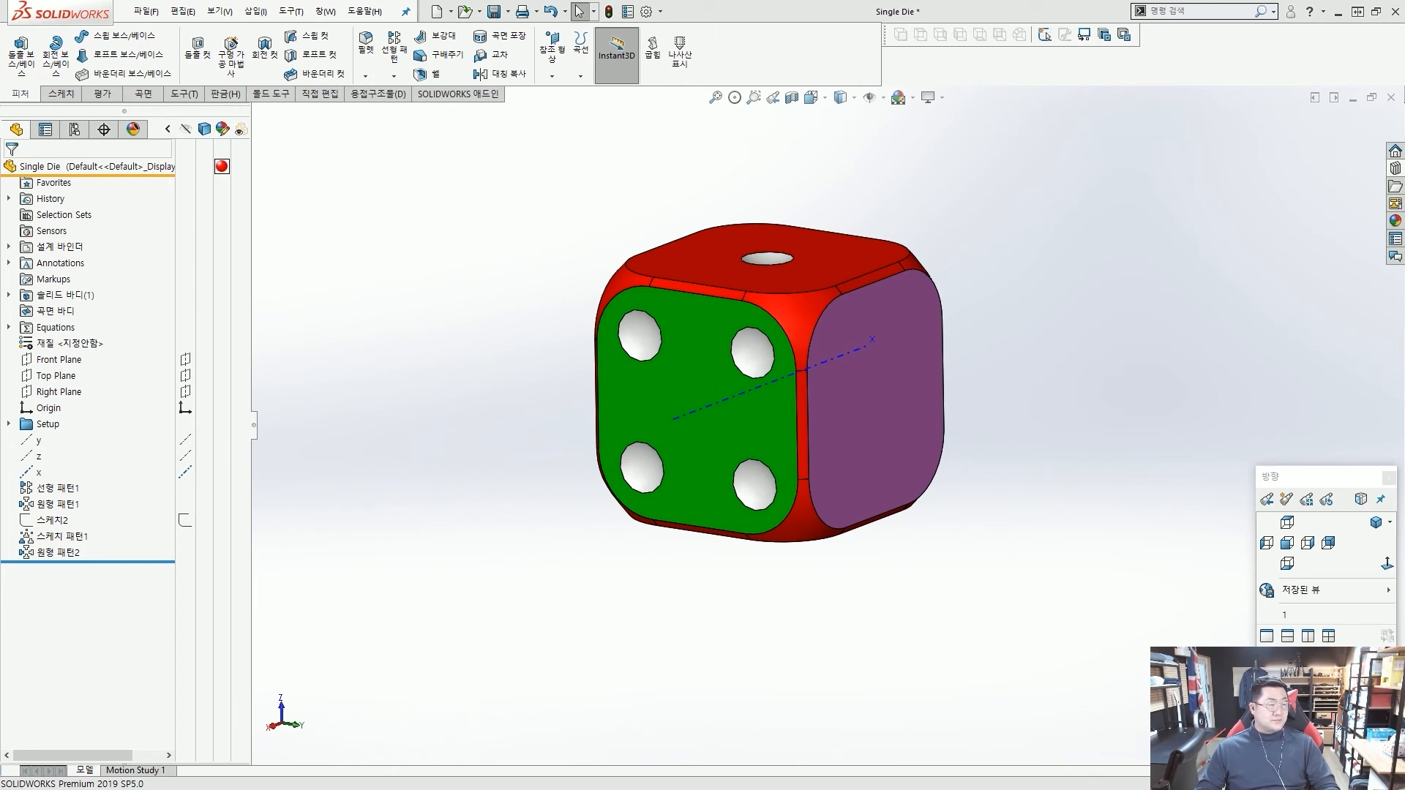
pyautogui.moveTo(377, 170); pyautogui.dragTo(326, 207, button='middle')
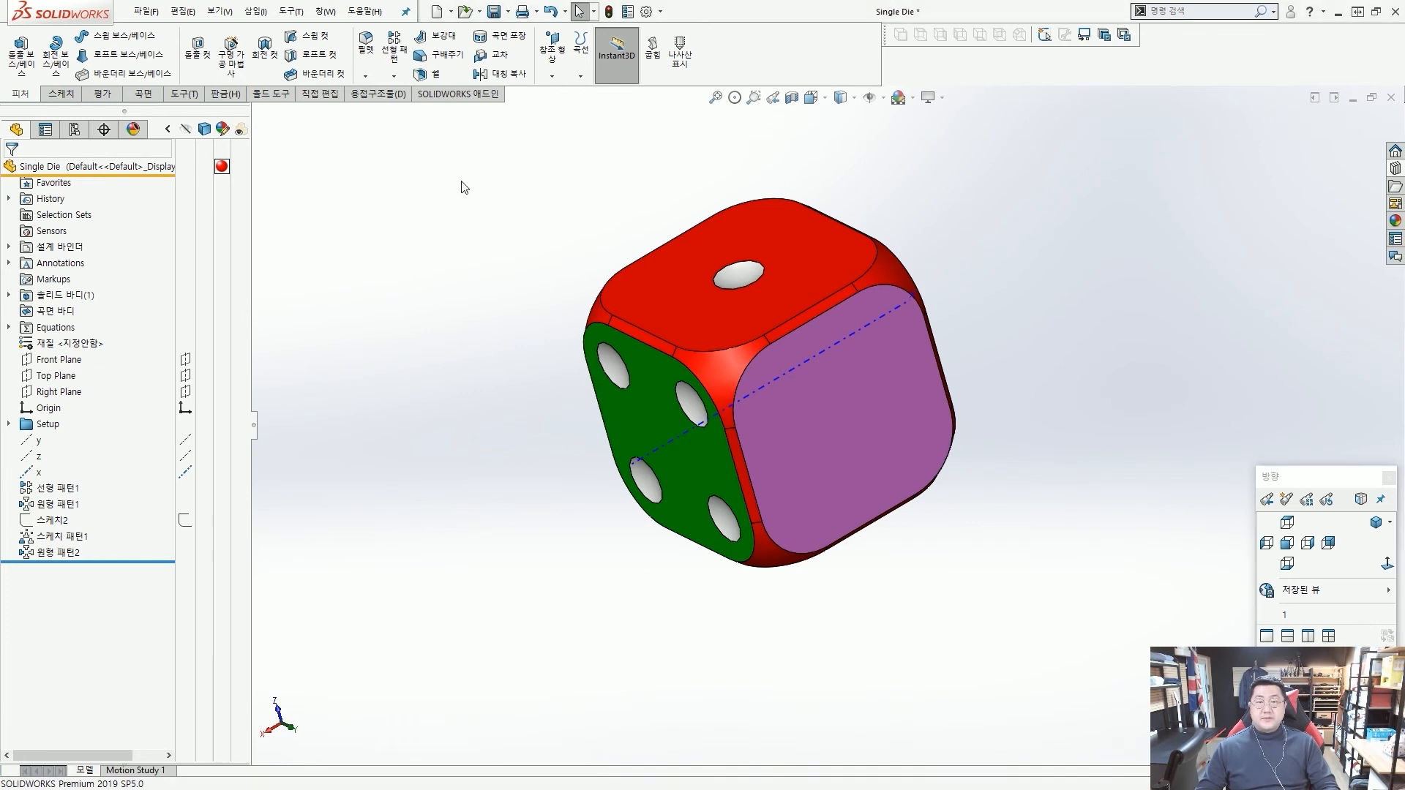
# Start a circular pattern about the x axis with 2 instances using an instance spacing of 90 degrees.
pyautogui.click(394, 77)
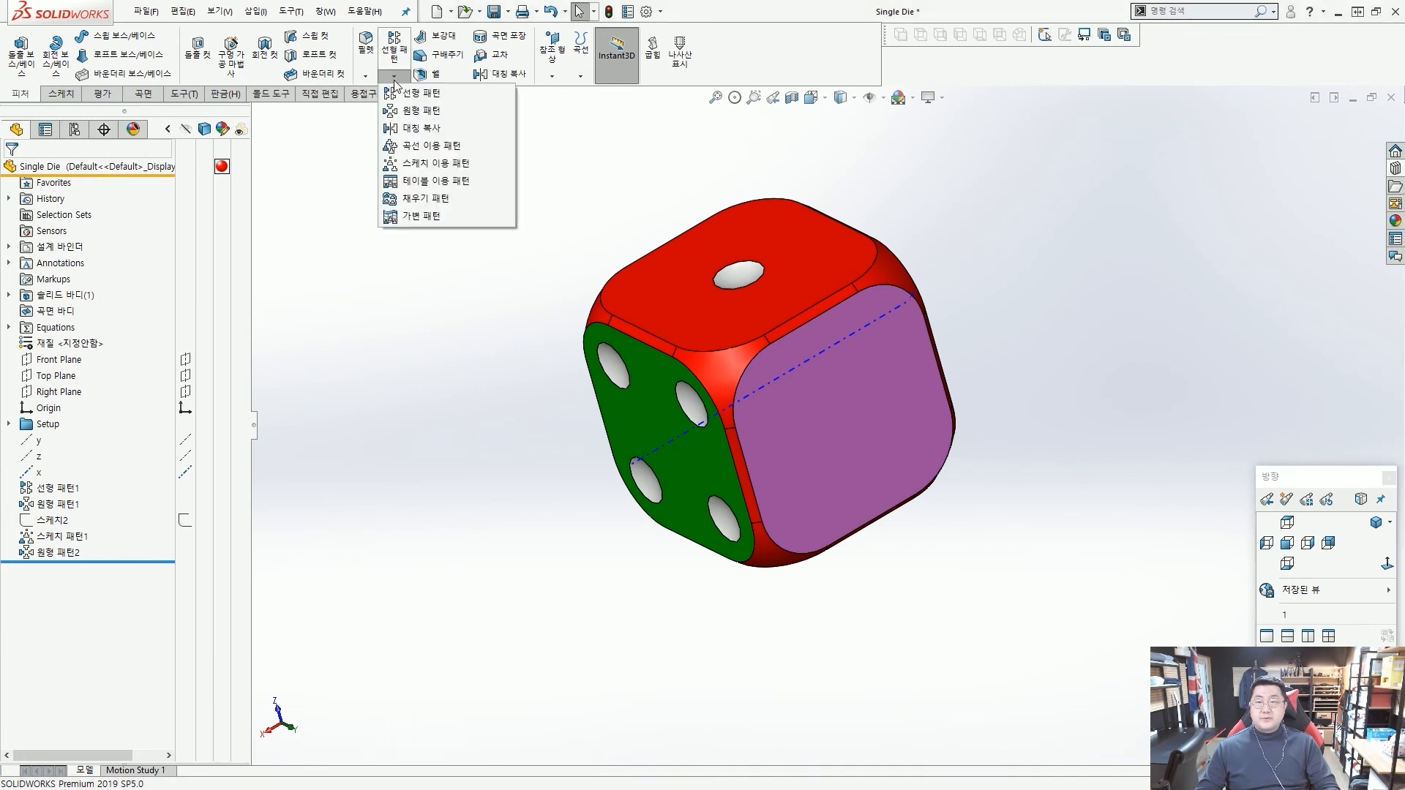
pyautogui.click(422, 112)
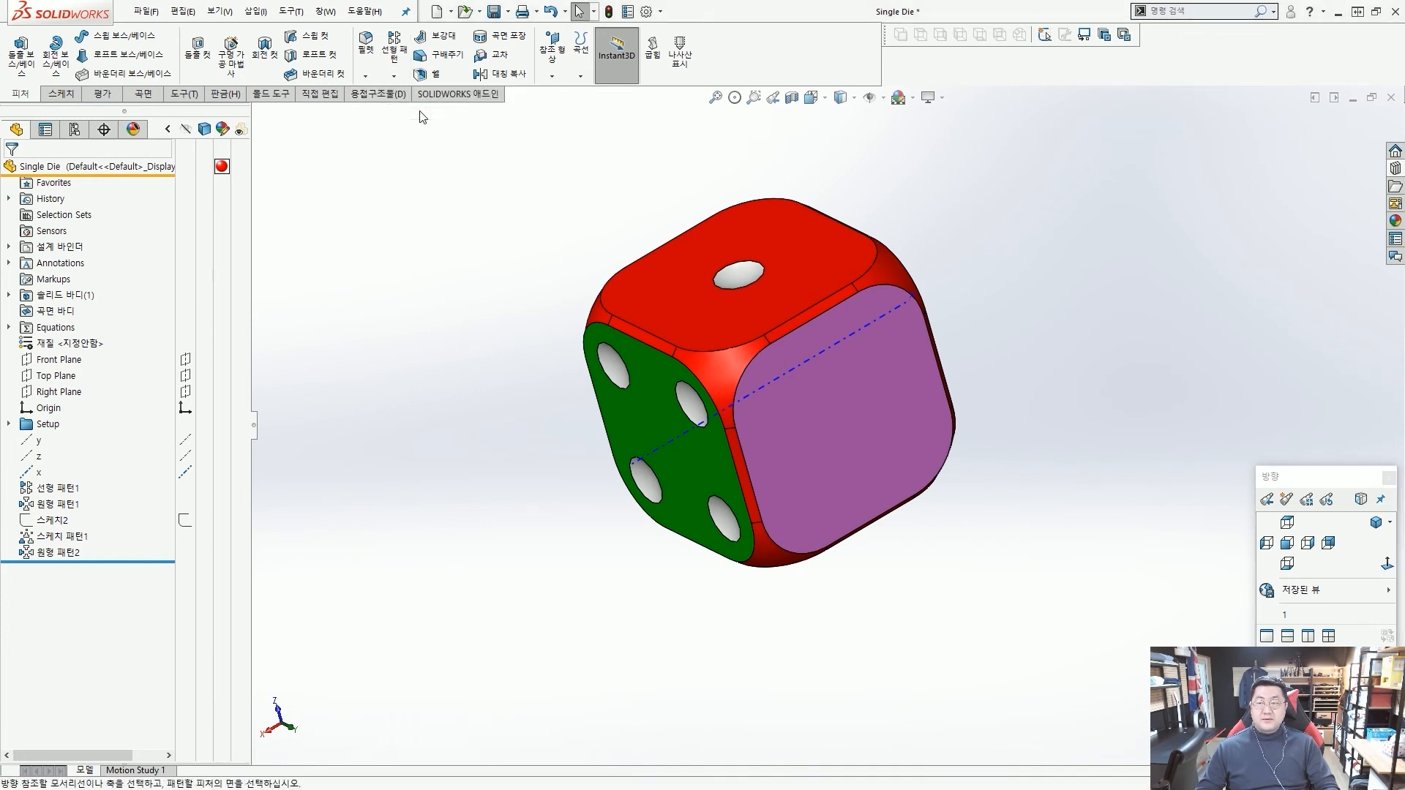
pyautogui.click(167, 223)
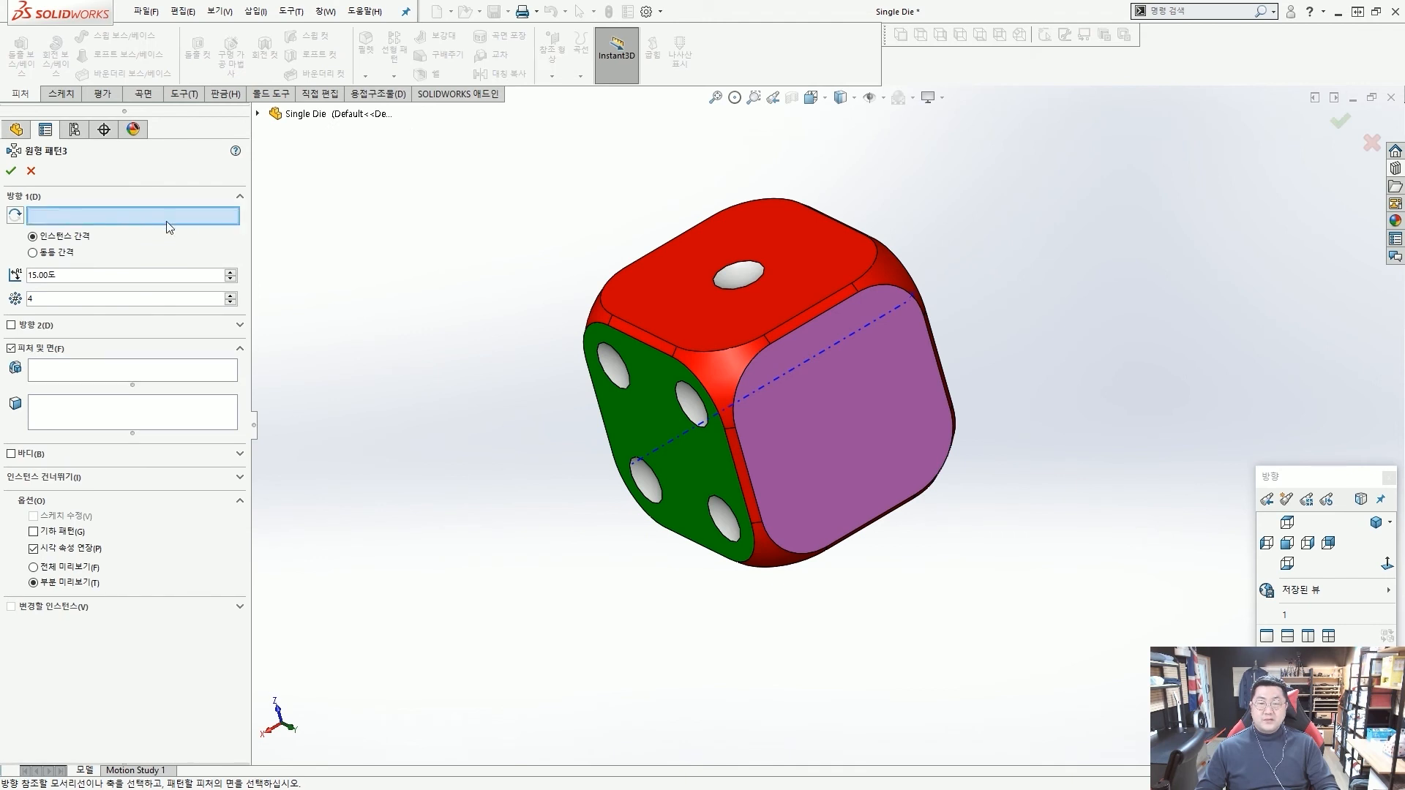
pyautogui.moveTo(767, 354); pyautogui.dragTo(831, 392, button='middle')
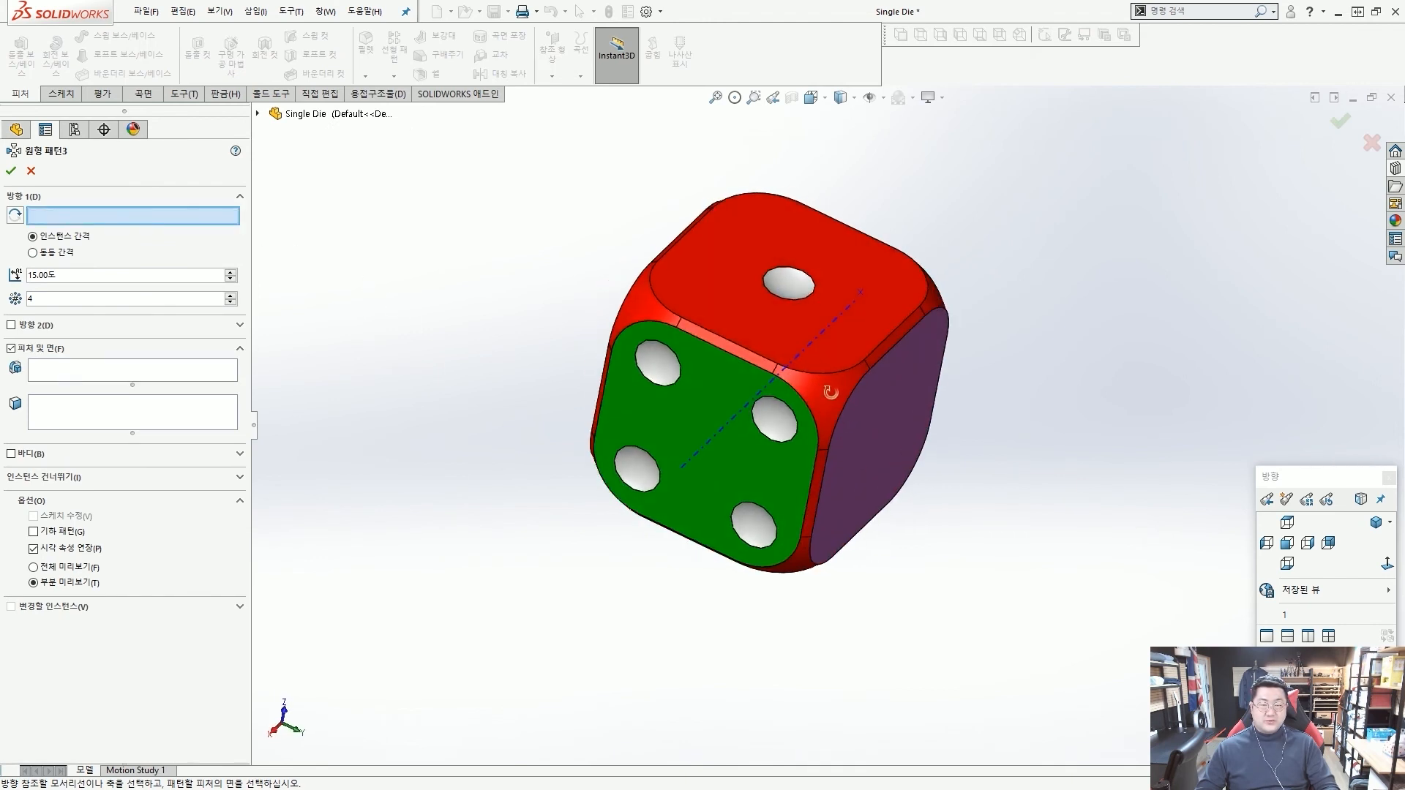
pyautogui.click(703, 447)
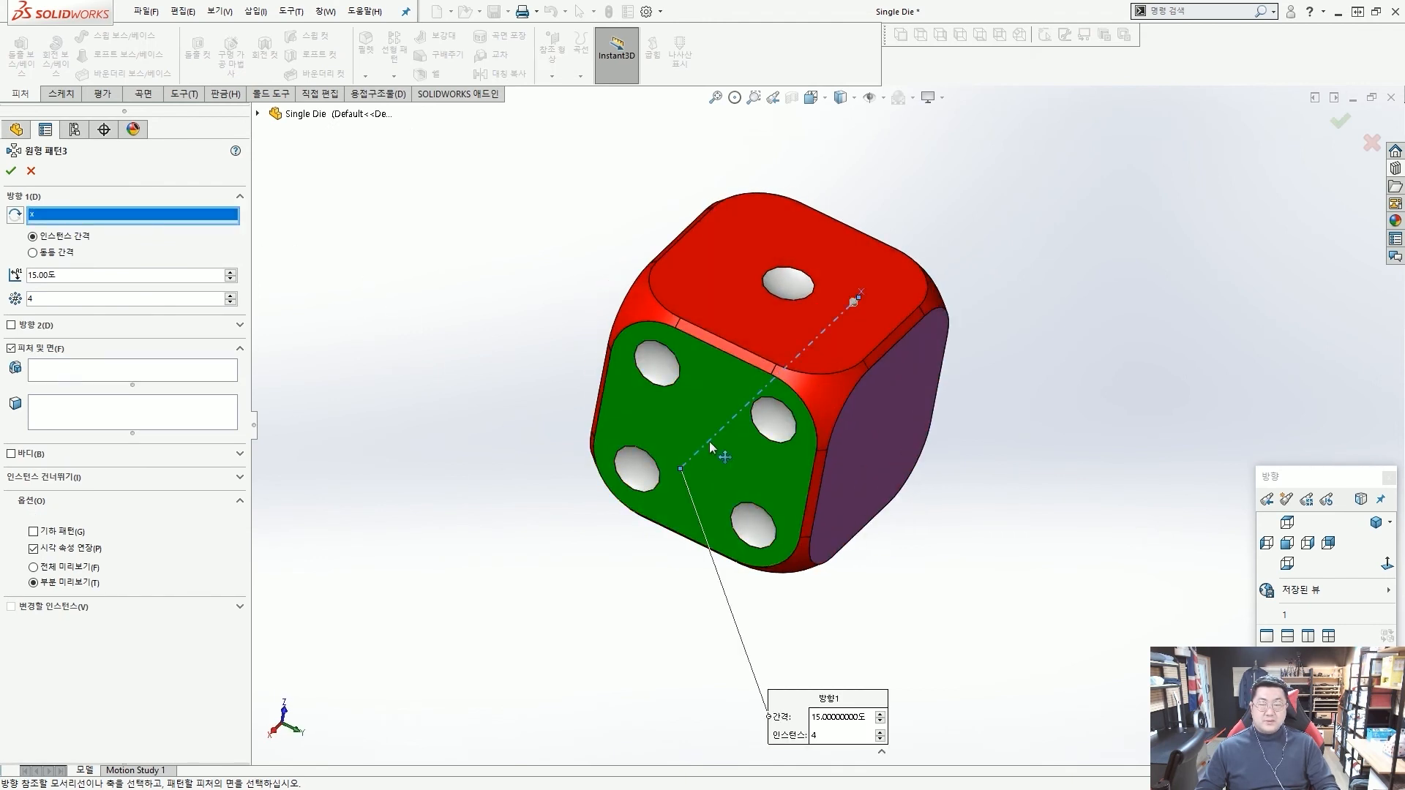
pyautogui.click(33, 253)
pyautogui.click(67, 239)
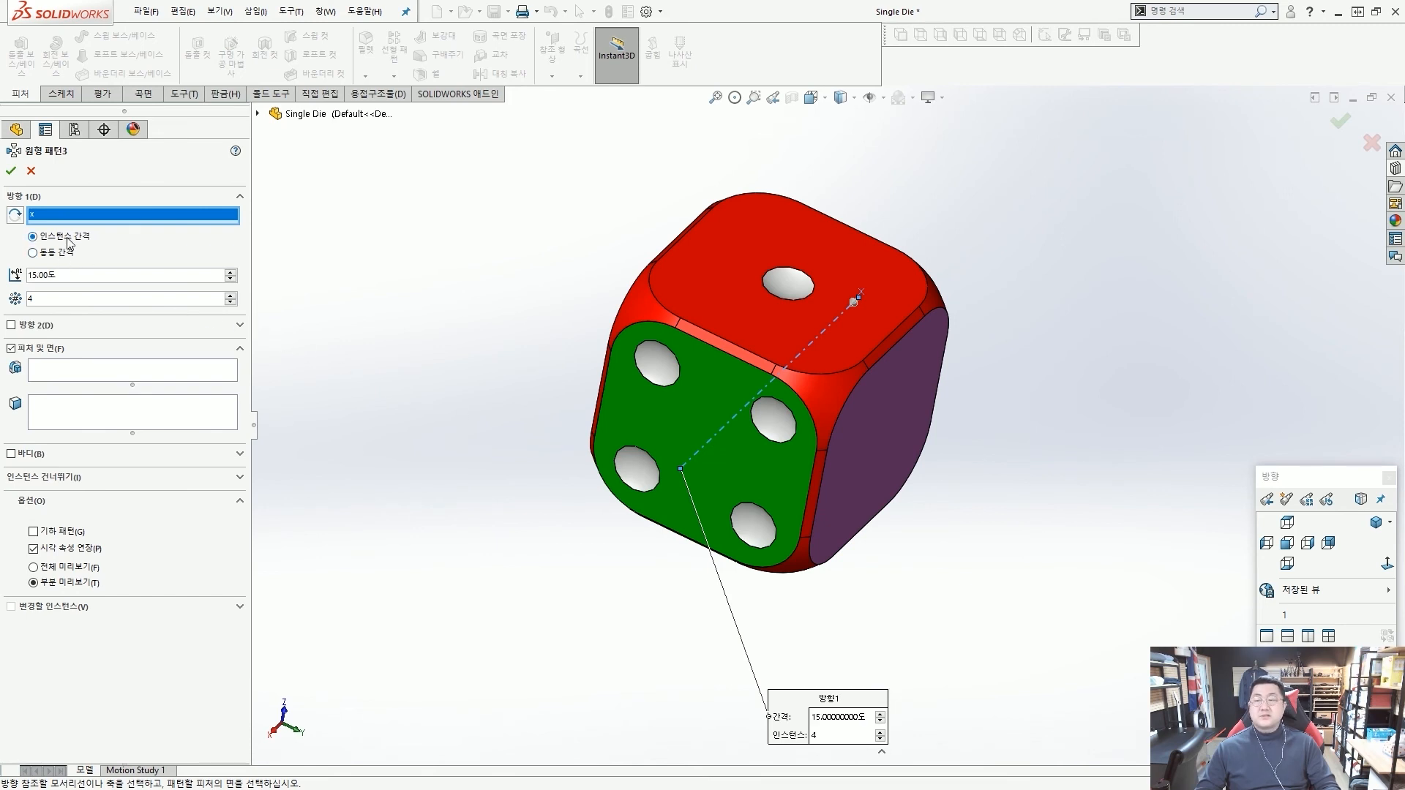
pyautogui.doubleClick(75, 275)
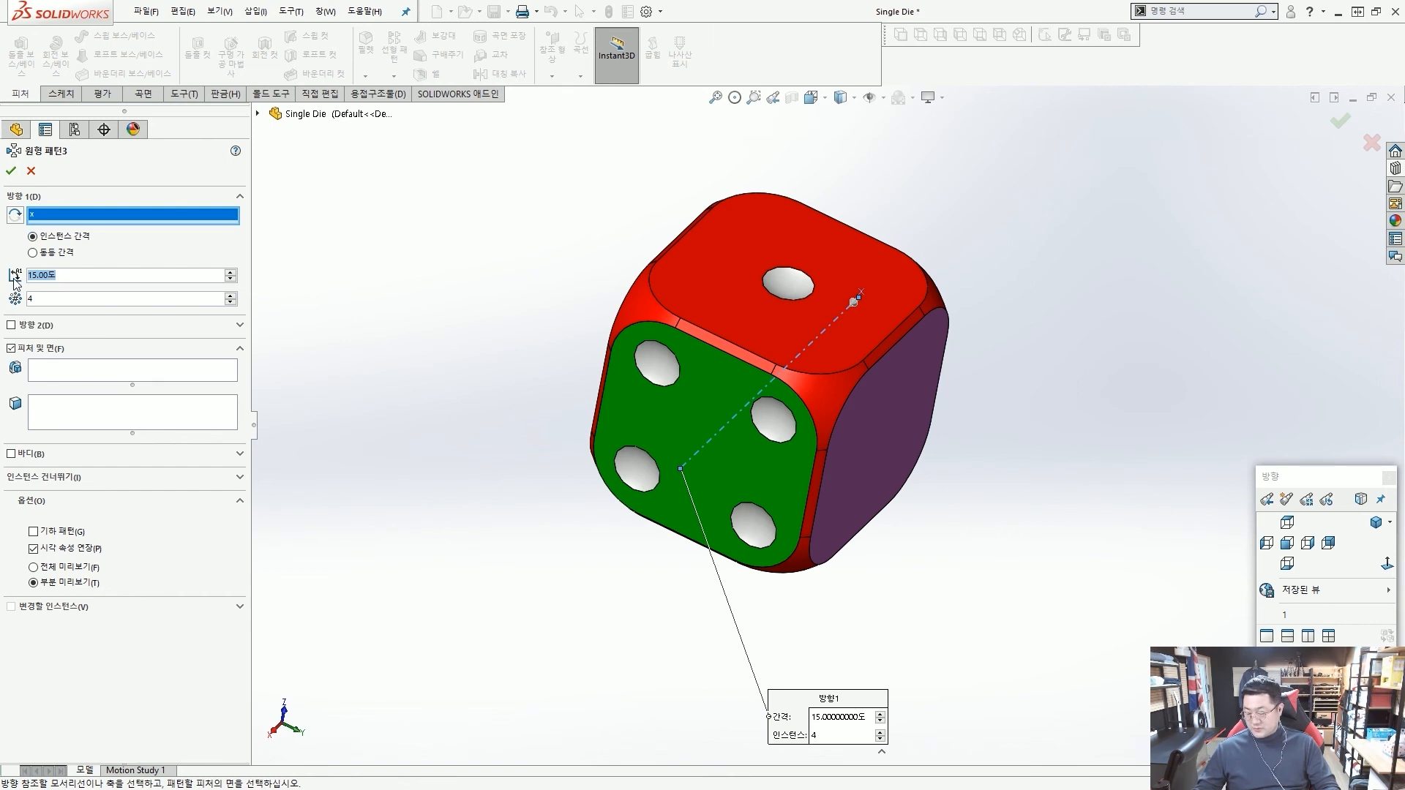
pyautogui.write('90')
pyautogui.press('Tab')
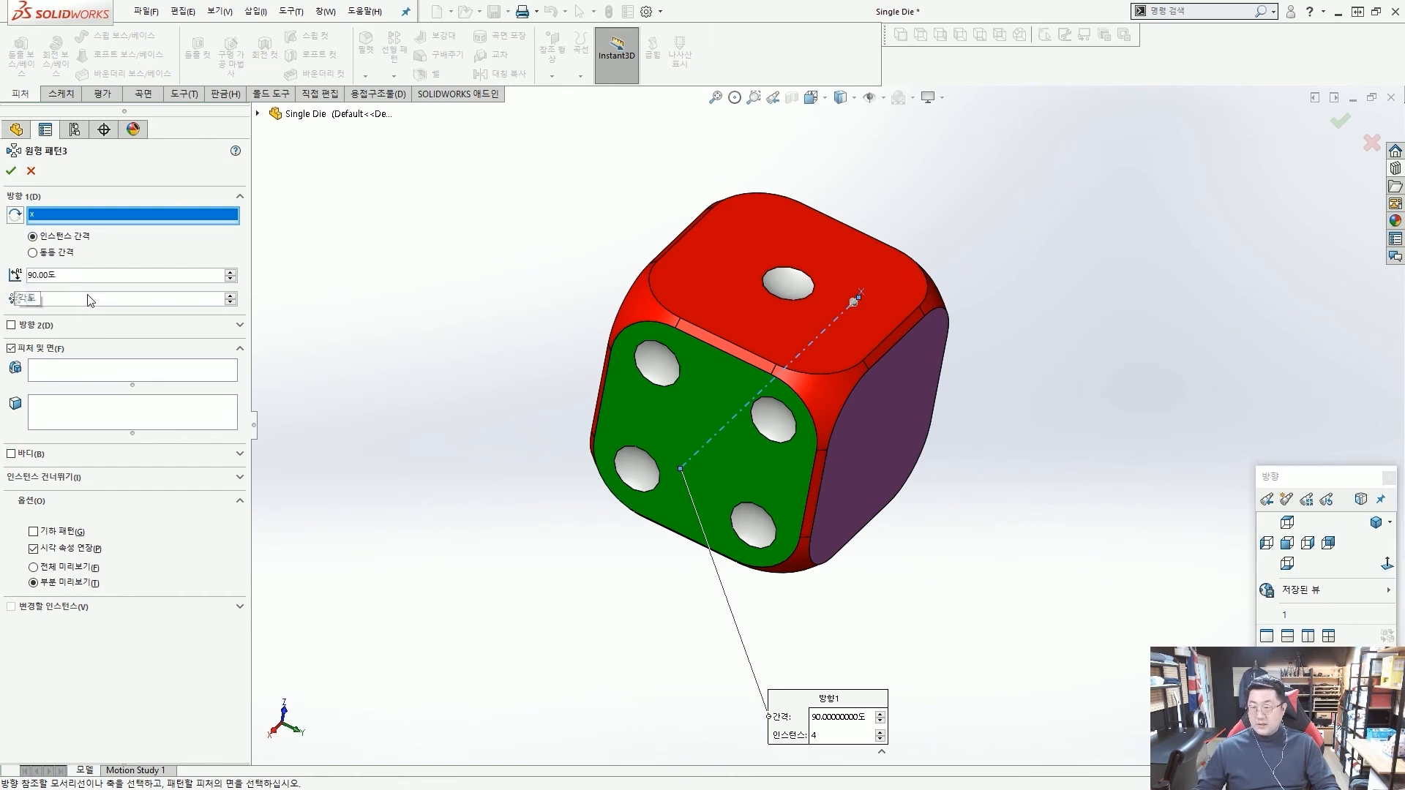
pyautogui.write('2')
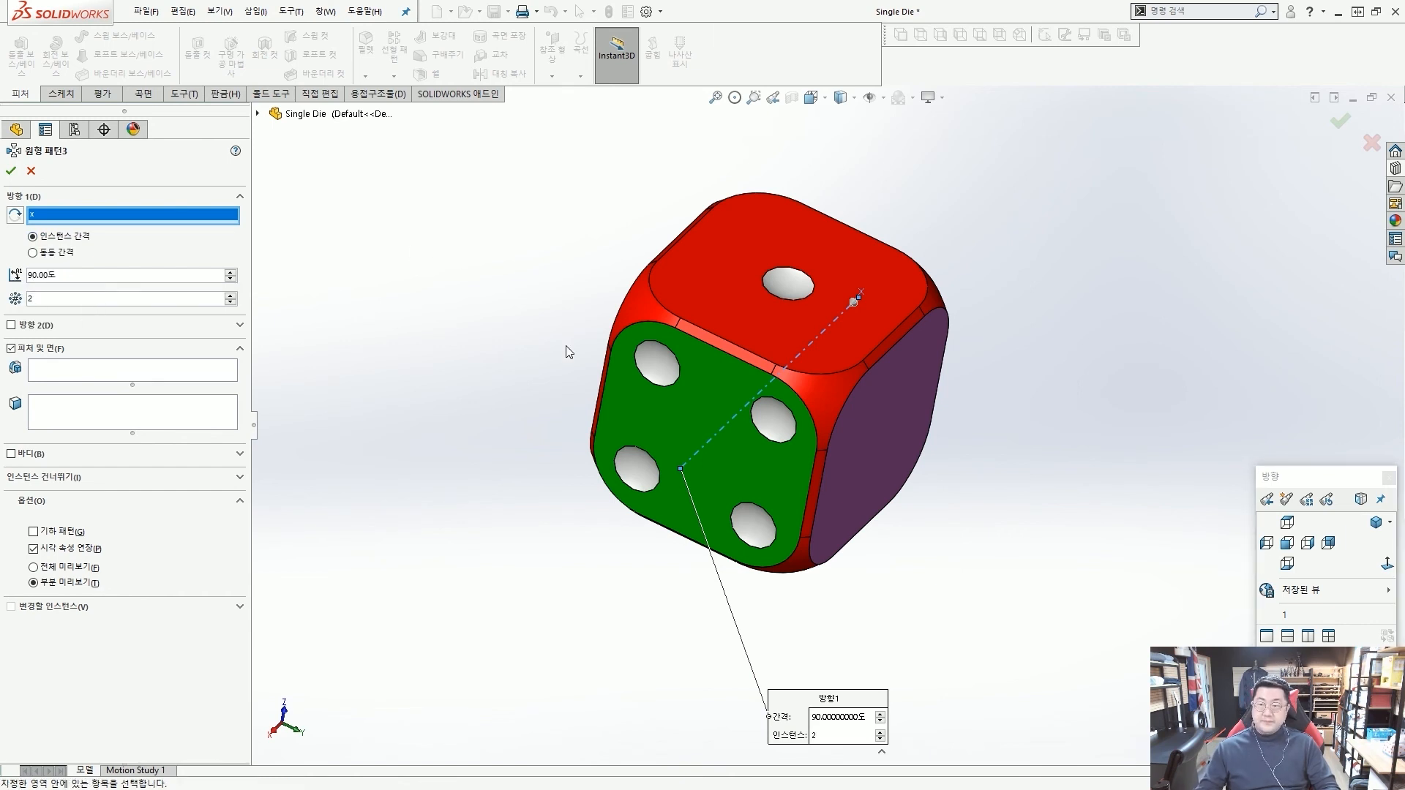
pyautogui.moveTo(570, 353); pyautogui.dragTo(527, 325, button='middle')
pyautogui.moveTo(770, 308)
pyautogui.mouseDown()
pyautogui.moveTo(809, 271)
pyautogui.moveTo(790, 279)
pyautogui.mouseUp()
pyautogui.moveTo(769, 279)
pyautogui.mouseDown()
pyautogui.moveTo(922, 311)
pyautogui.moveTo(871, 388)
pyautogui.mouseUp()
pyautogui.moveTo(875, 364); pyautogui.dragTo(872, 410)
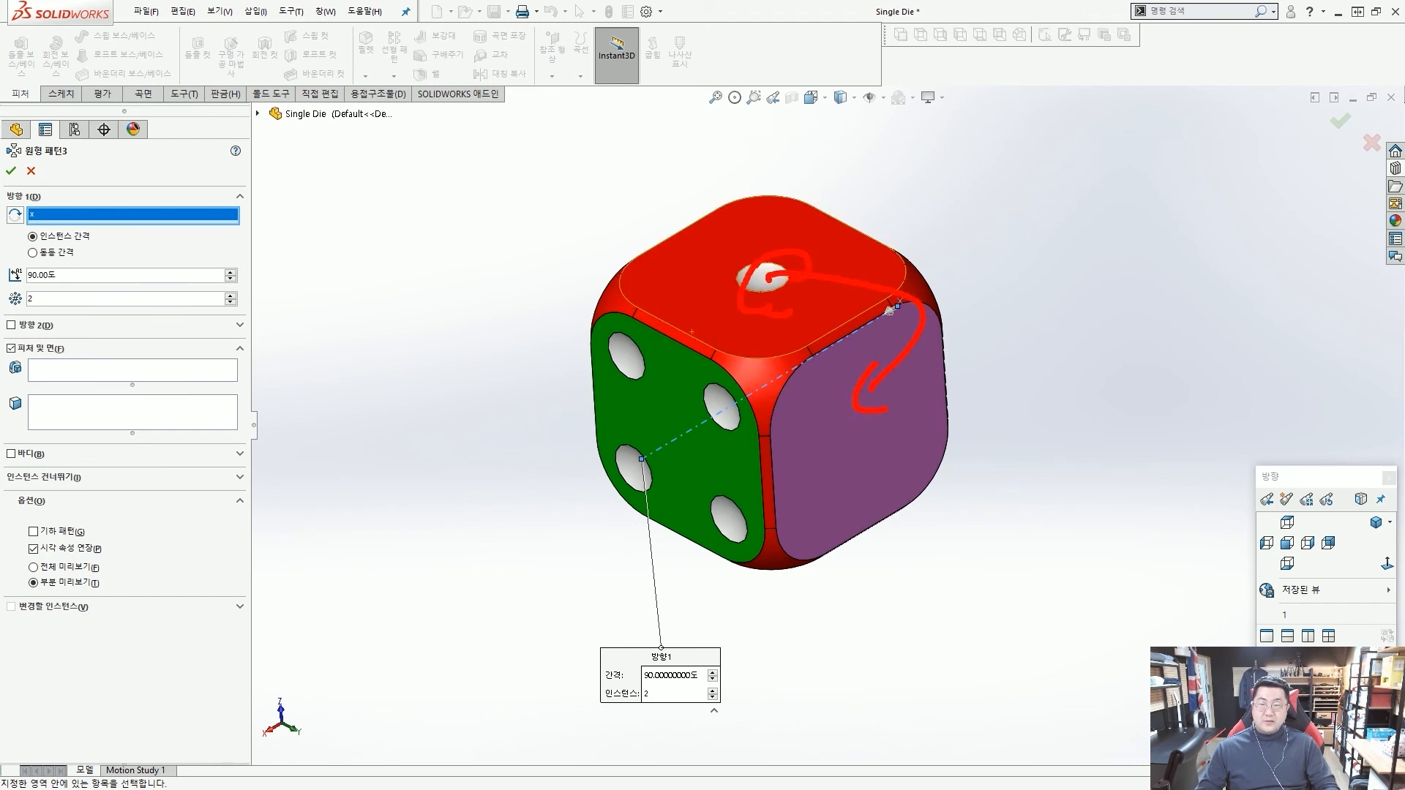
pyautogui.moveTo(787, 252); pyautogui.dragTo(776, 296)
pyautogui.press('Escape')
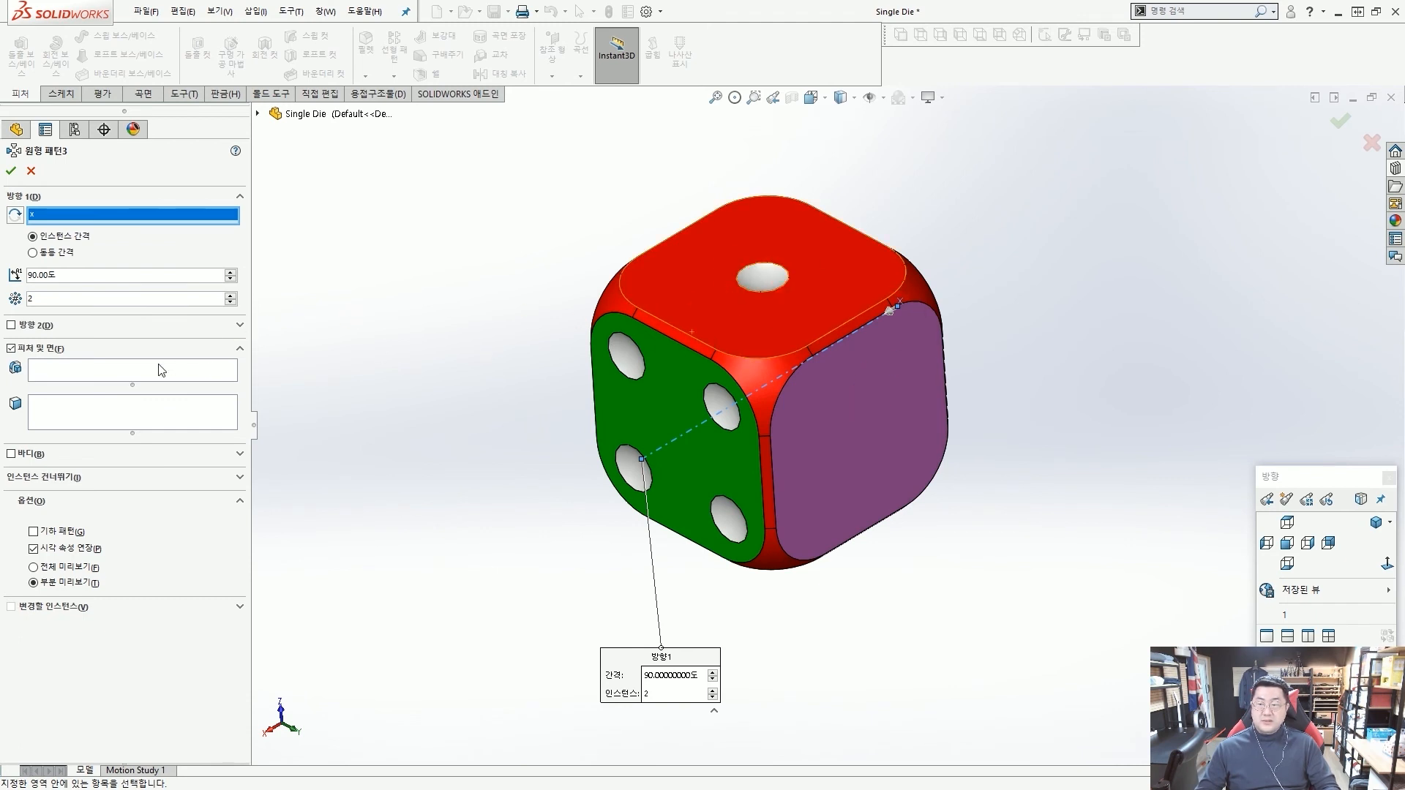
# Choose the red face's dot, Dot1, as the feature to repeat, reverse the direction towards the purple face and create the circular pattern.
pyautogui.click(120, 378)
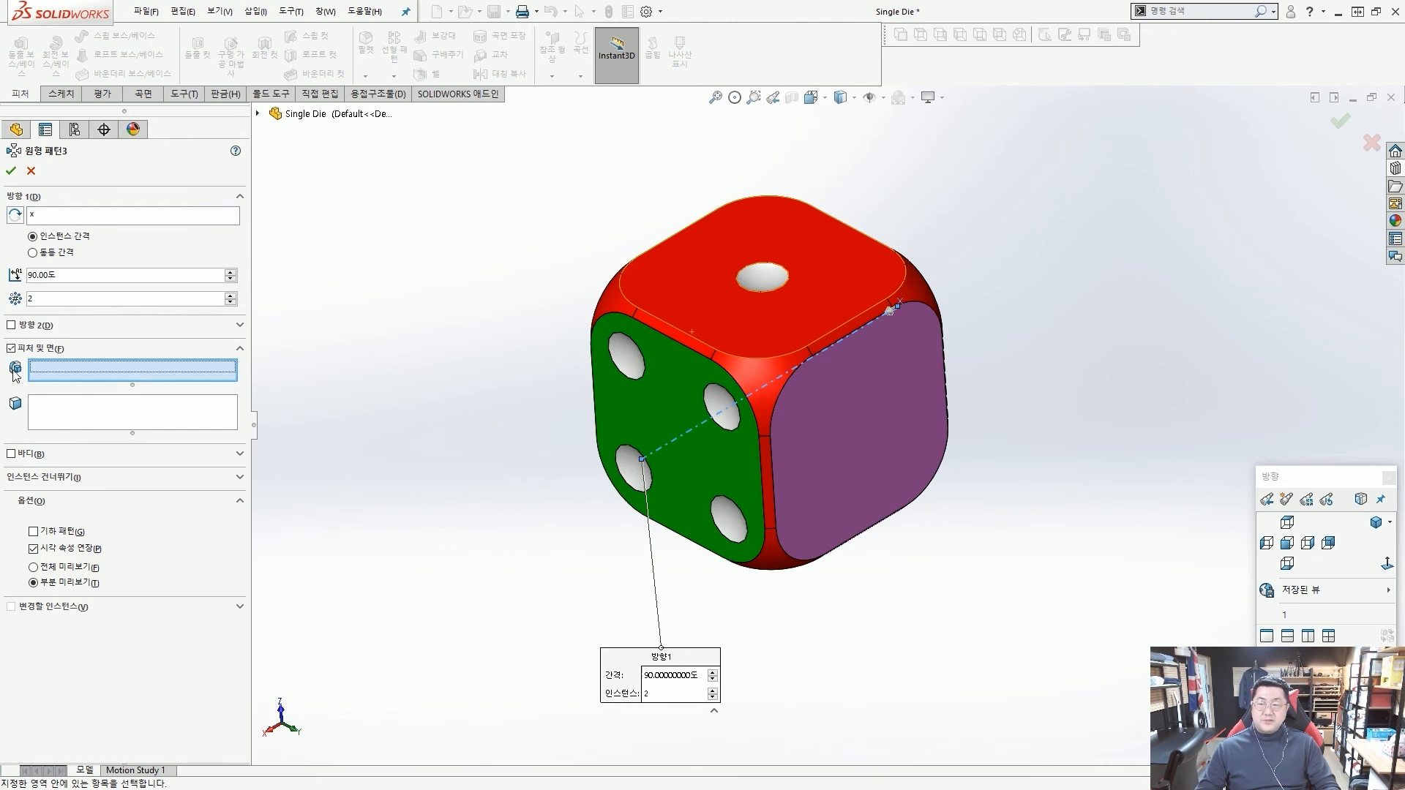
pyautogui.click(766, 278)
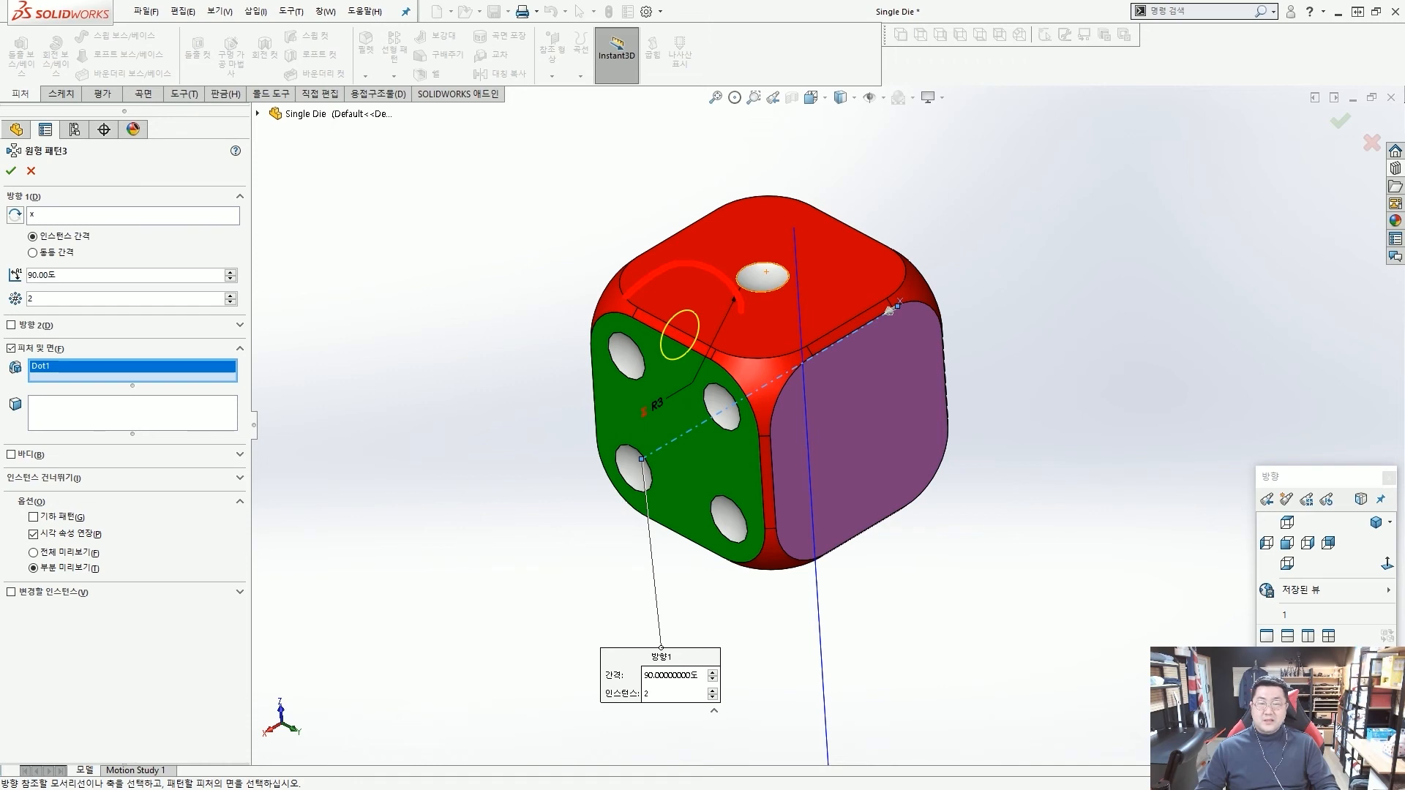
pyautogui.moveTo(30, 238)
pyautogui.mouseDown()
pyautogui.moveTo(29, 195)
pyautogui.moveTo(29, 222)
pyautogui.mouseUp()
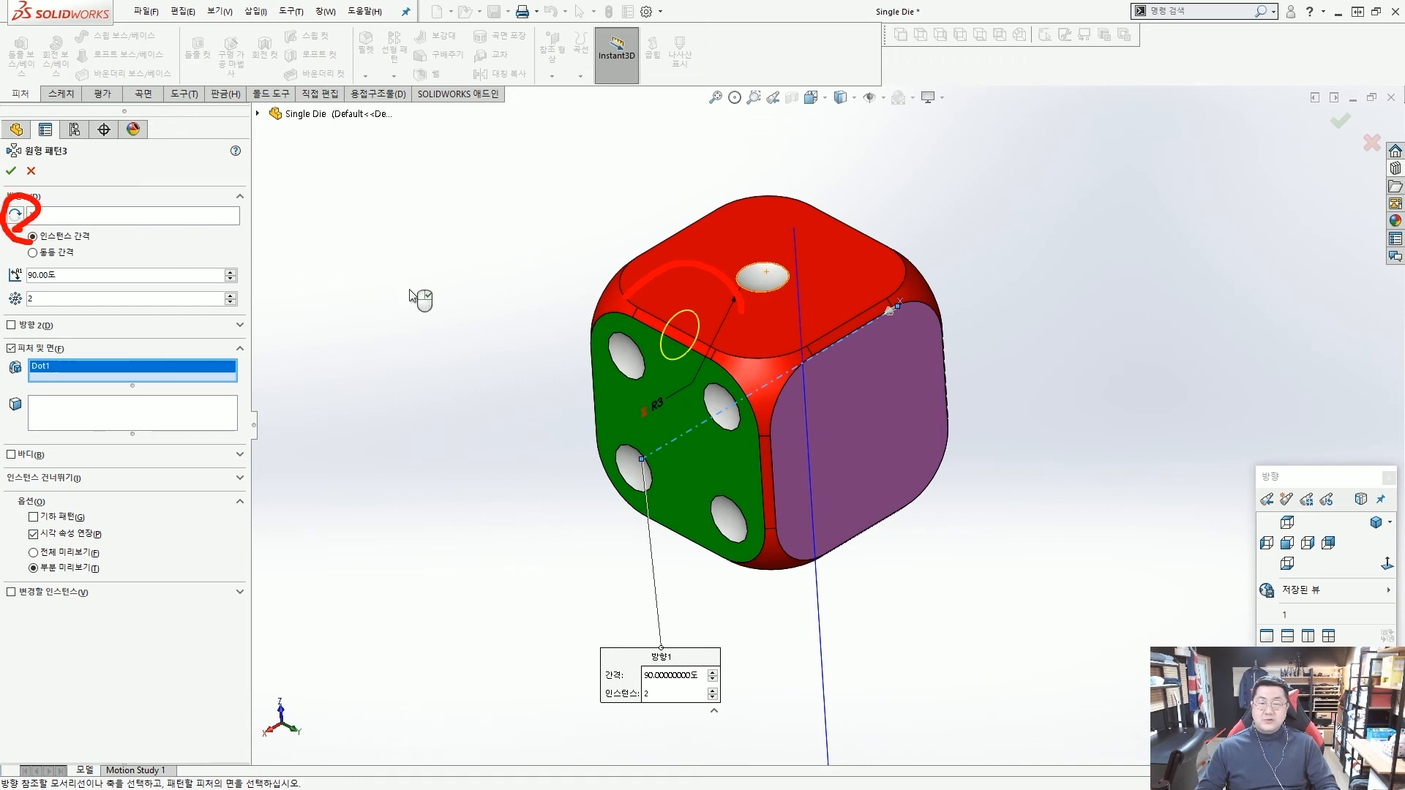
pyautogui.press('Escape')
pyautogui.hotkey('ctrl', '1')
pyautogui.scroll(3, 886, 318)
pyautogui.keyDown('ctrl'); pyautogui.moveTo(822, 244); pyautogui.dragTo(936, 338); pyautogui.keyUp('ctrl')
pyautogui.keyDown('ctrl'); pyautogui.keyDown('shift'); pyautogui.moveTo(975, 442); pyautogui.dragTo(887, 314); pyautogui.keyUp('shift'); pyautogui.keyUp('ctrl')
pyautogui.press('Escape')
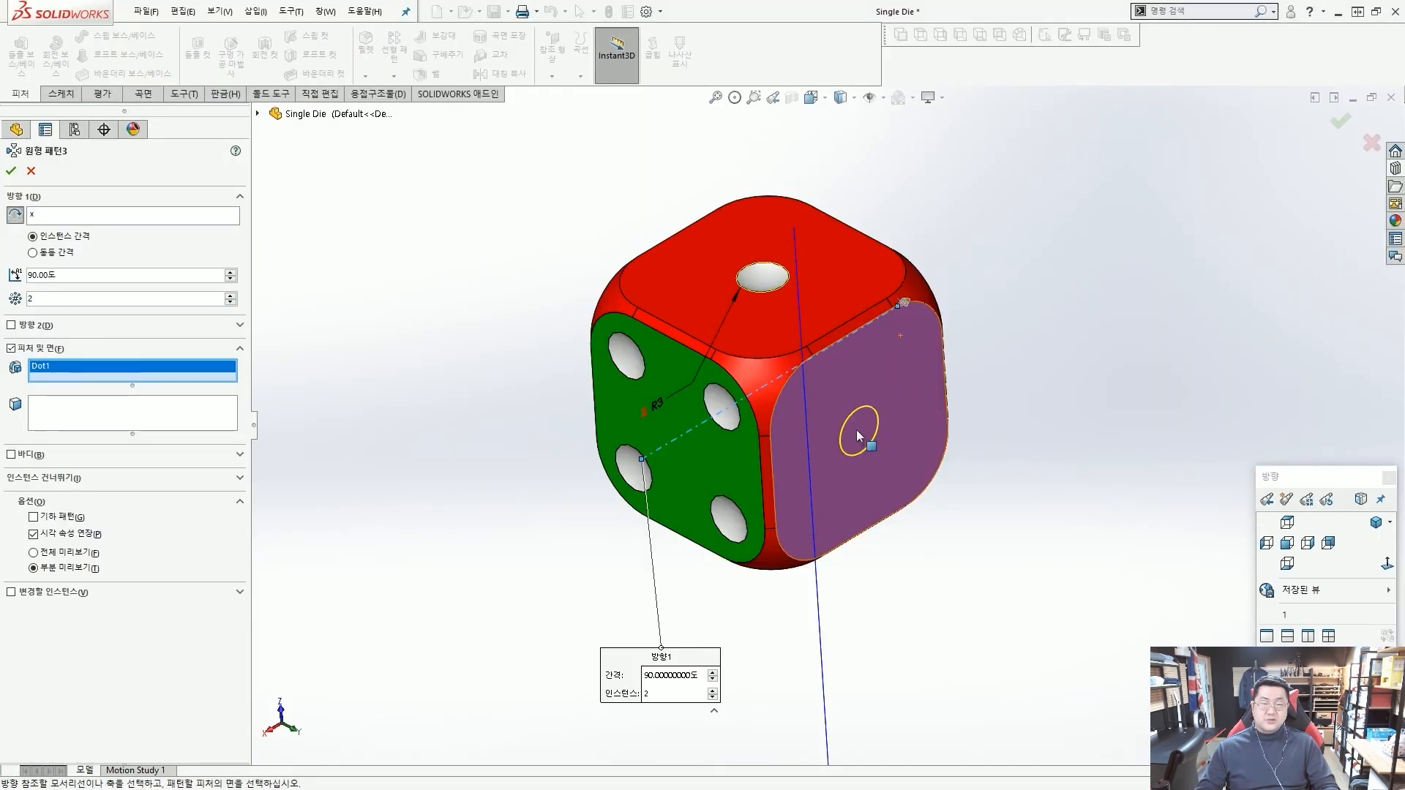
pyautogui.click(11, 173)
# Start a new sketch on the purple face that carries the single centre dot.
pyautogui.moveTo(571, 353)
pyautogui.mouseDown(button='middle')
pyautogui.moveTo(663, 324)
pyautogui.moveTo(662, 172)
pyautogui.moveTo(605, 402)
pyautogui.moveTo(599, 345)
pyautogui.moveTo(590, 351)
pyautogui.mouseUp(button='middle')
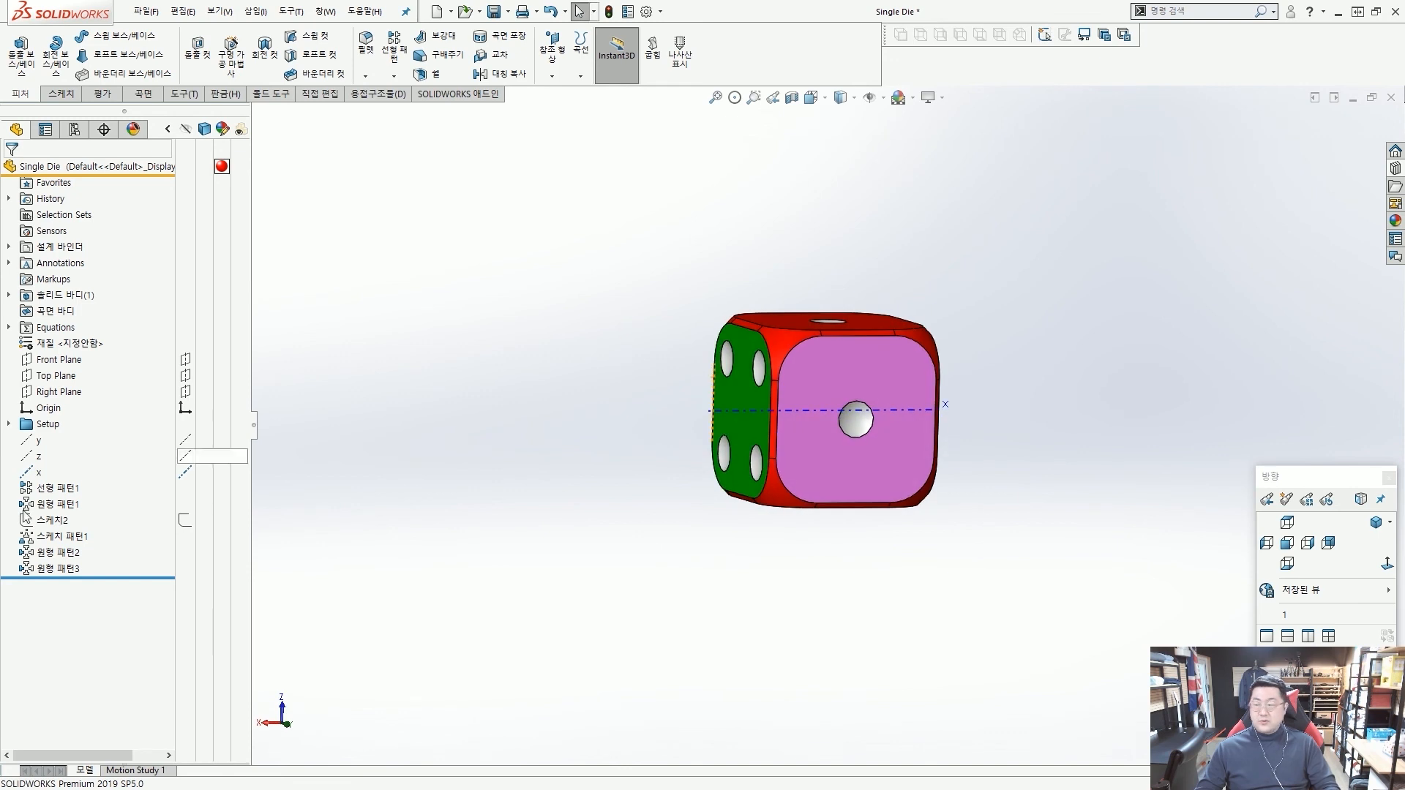
pyautogui.moveTo(337, 322); pyautogui.dragTo(410, 269, button='middle')
pyautogui.moveTo(906, 322); pyautogui.dragTo(919, 377, button='middle')
pyautogui.scroll(-2, 916, 354)
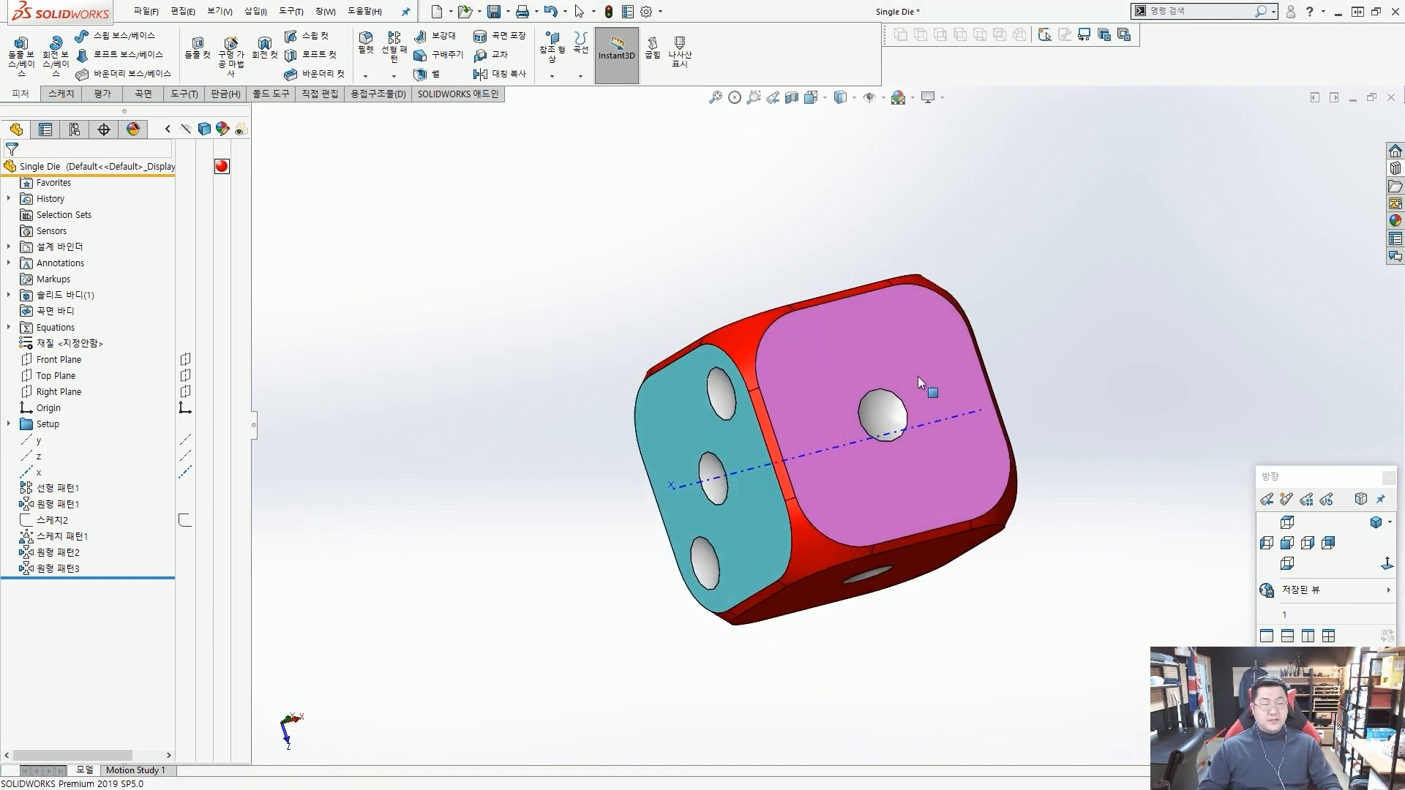
pyautogui.click(902, 336)
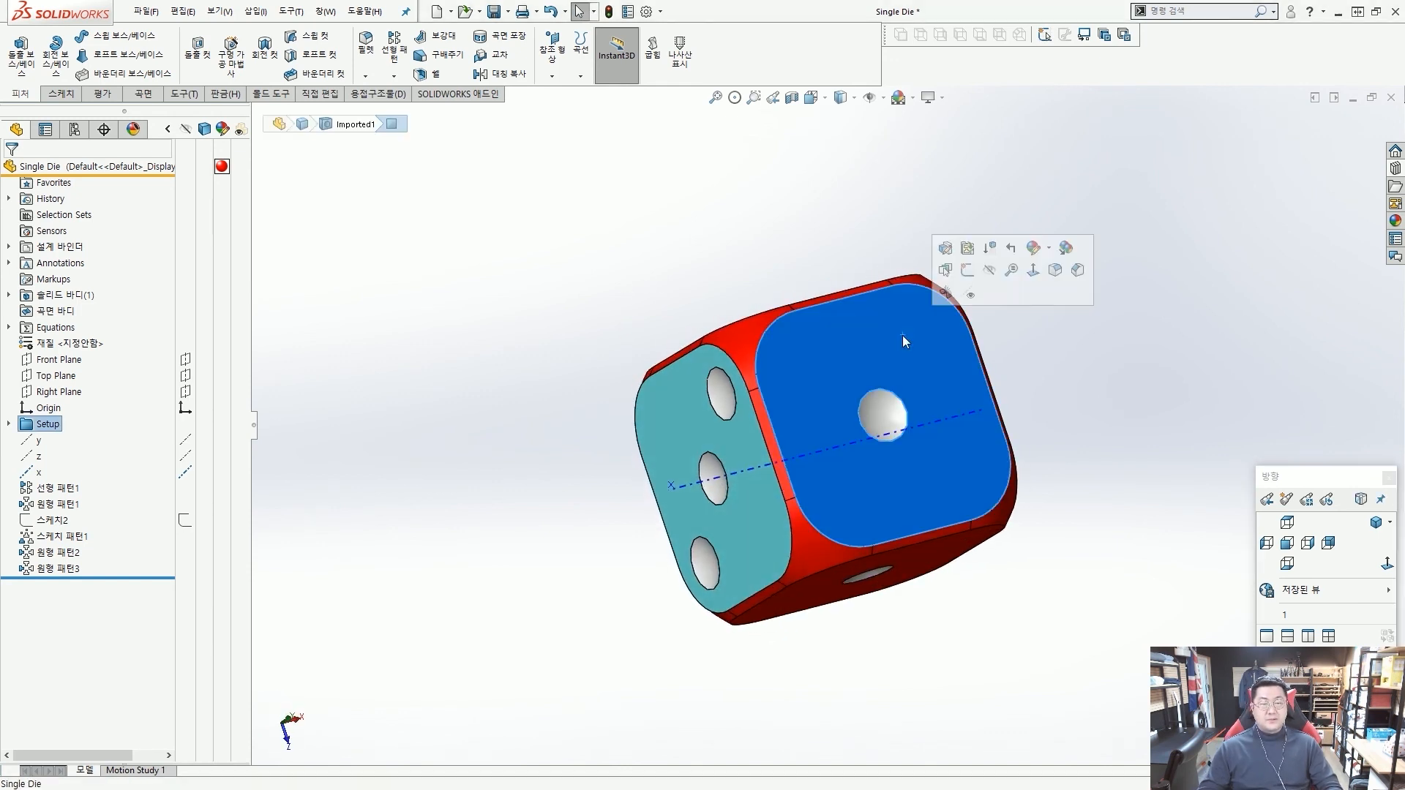
pyautogui.click(969, 273)
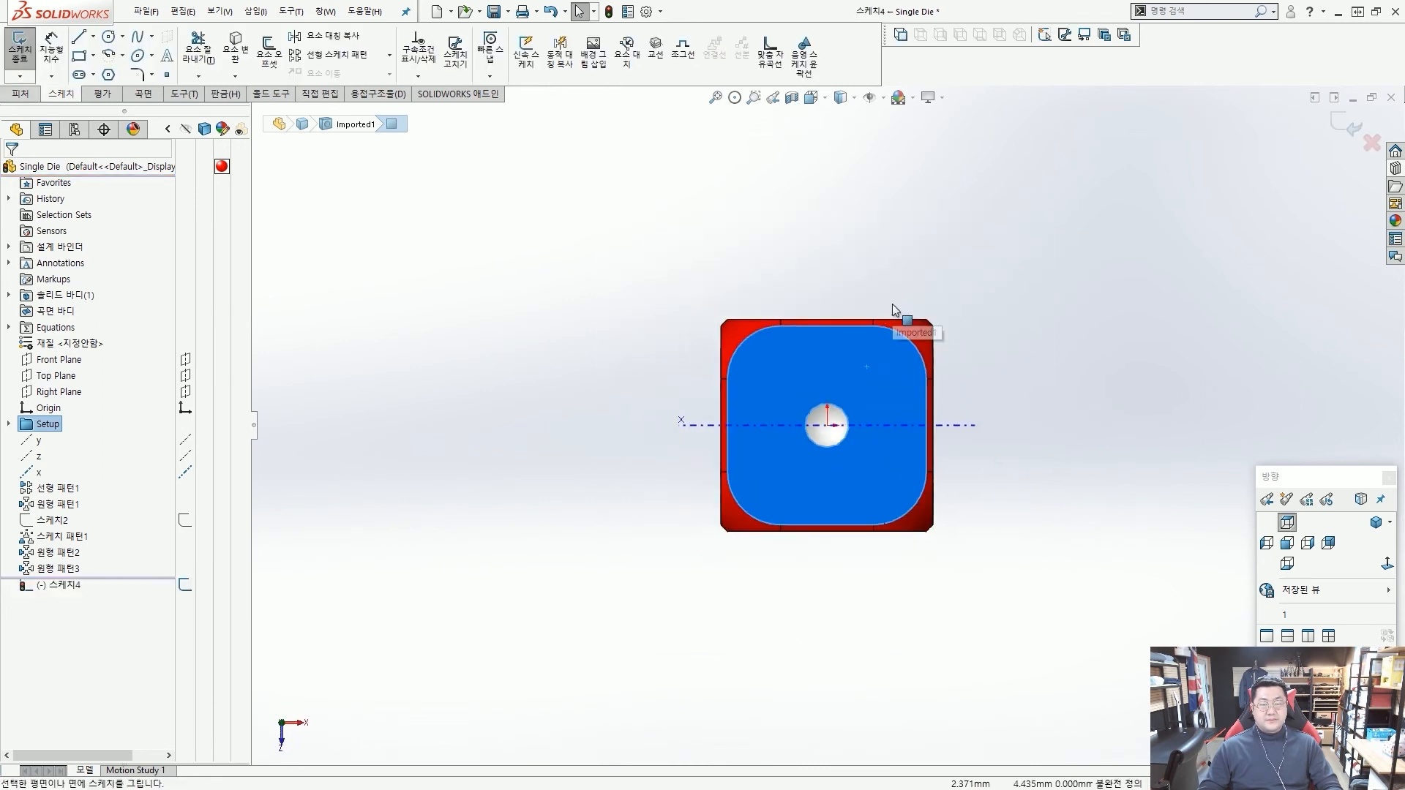
# Sketch a corner rectangle beside the die with a height of 8.5 mm and a width of 8.5 mm.
pyautogui.click(79, 56)
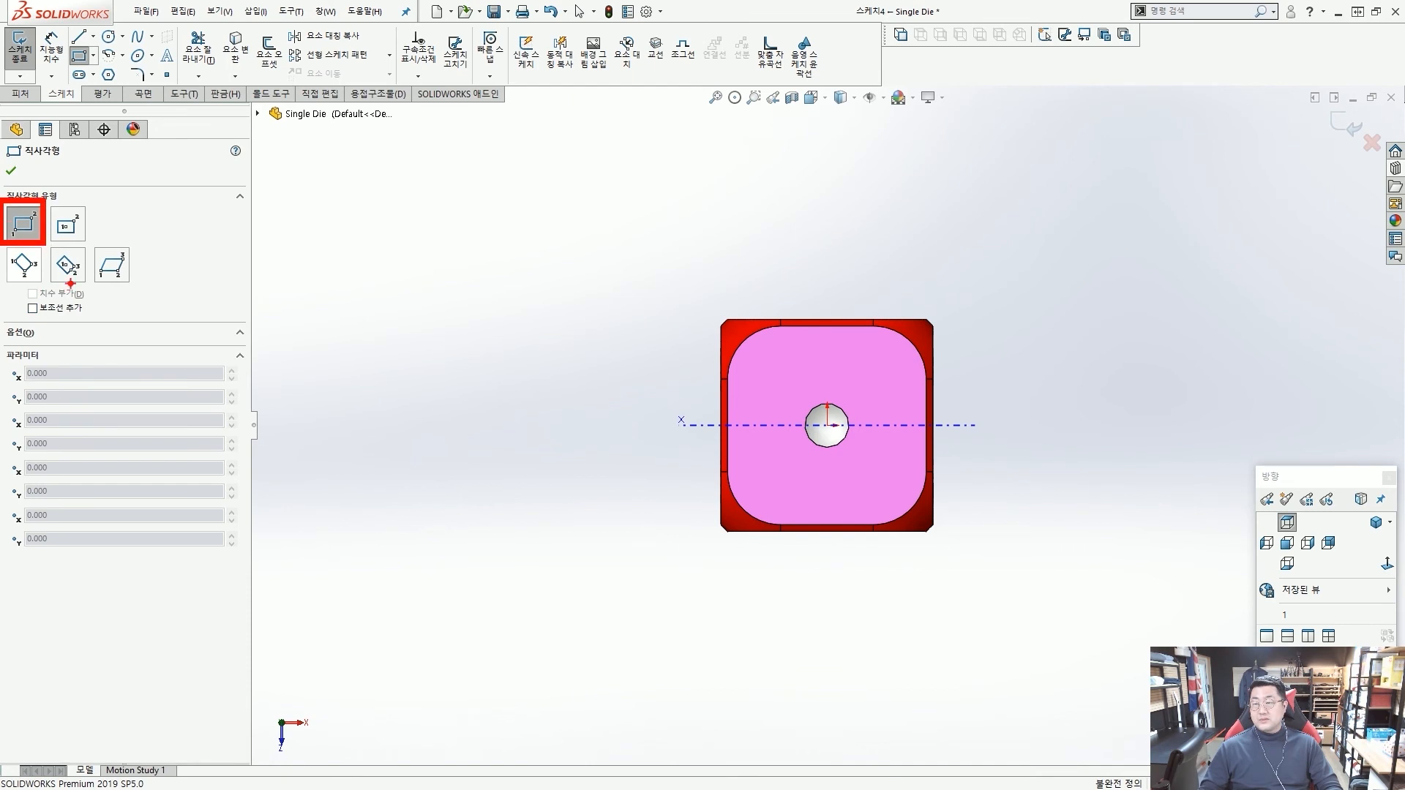
pyautogui.click(421, 469)
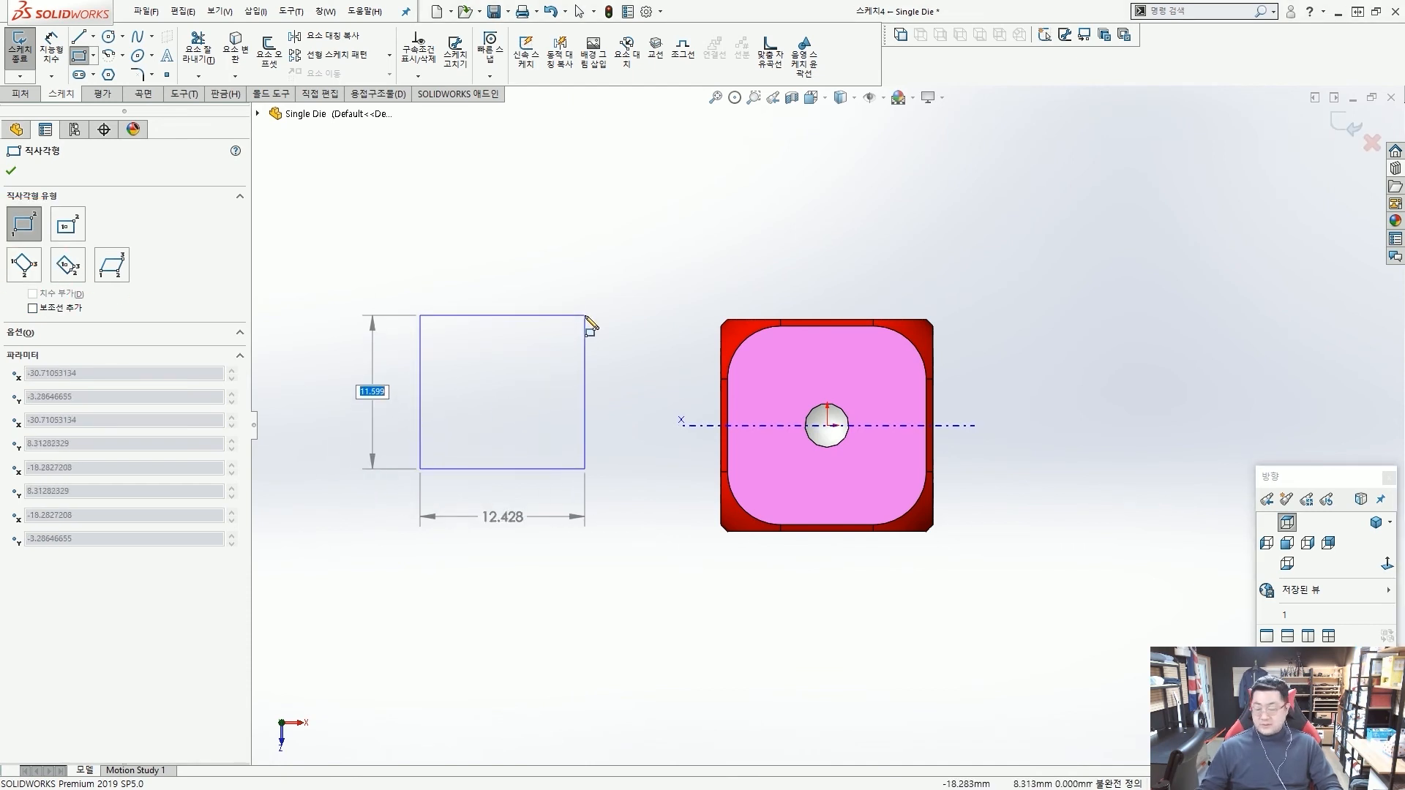
pyautogui.write('8.5')
pyautogui.press('Tab')
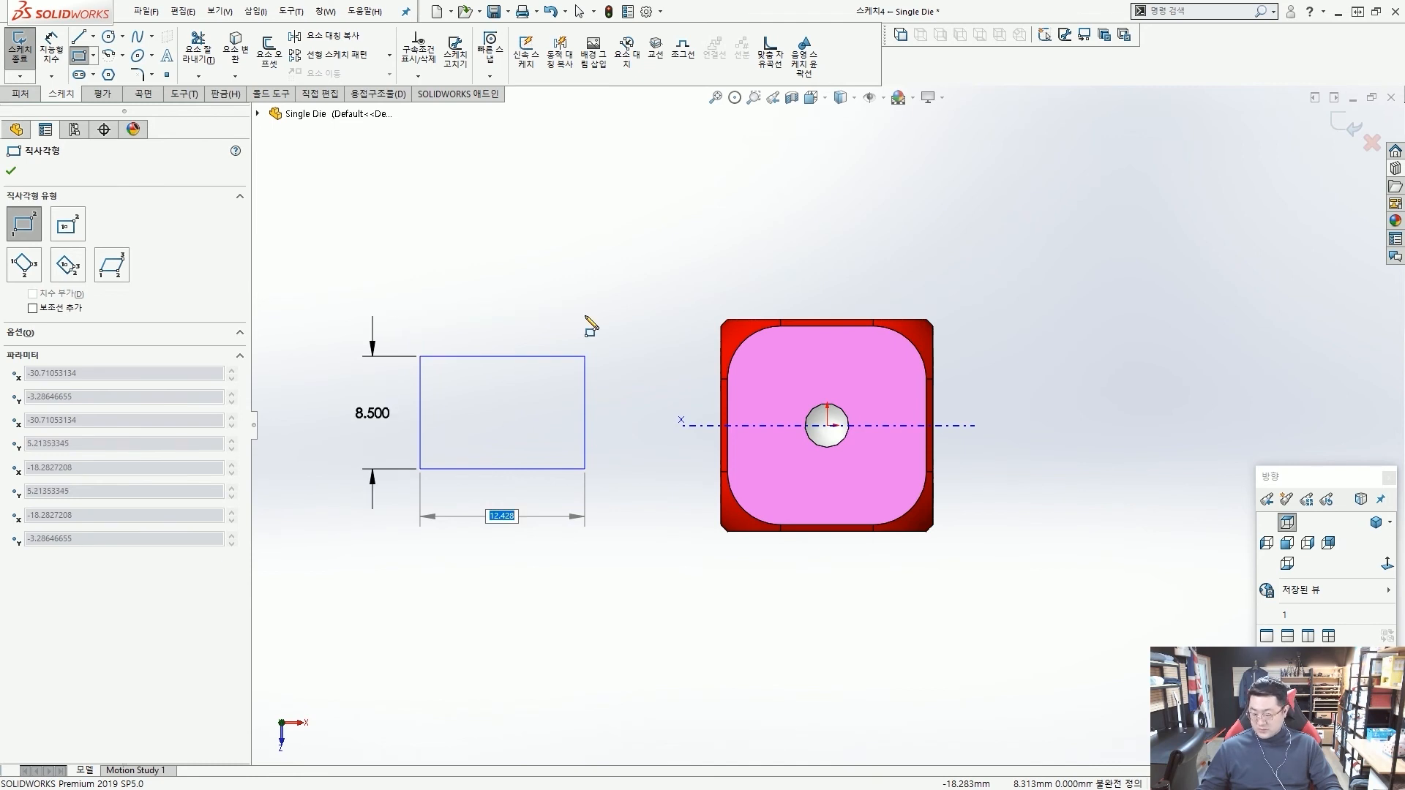
pyautogui.write('8.5')
pyautogui.press('Return')
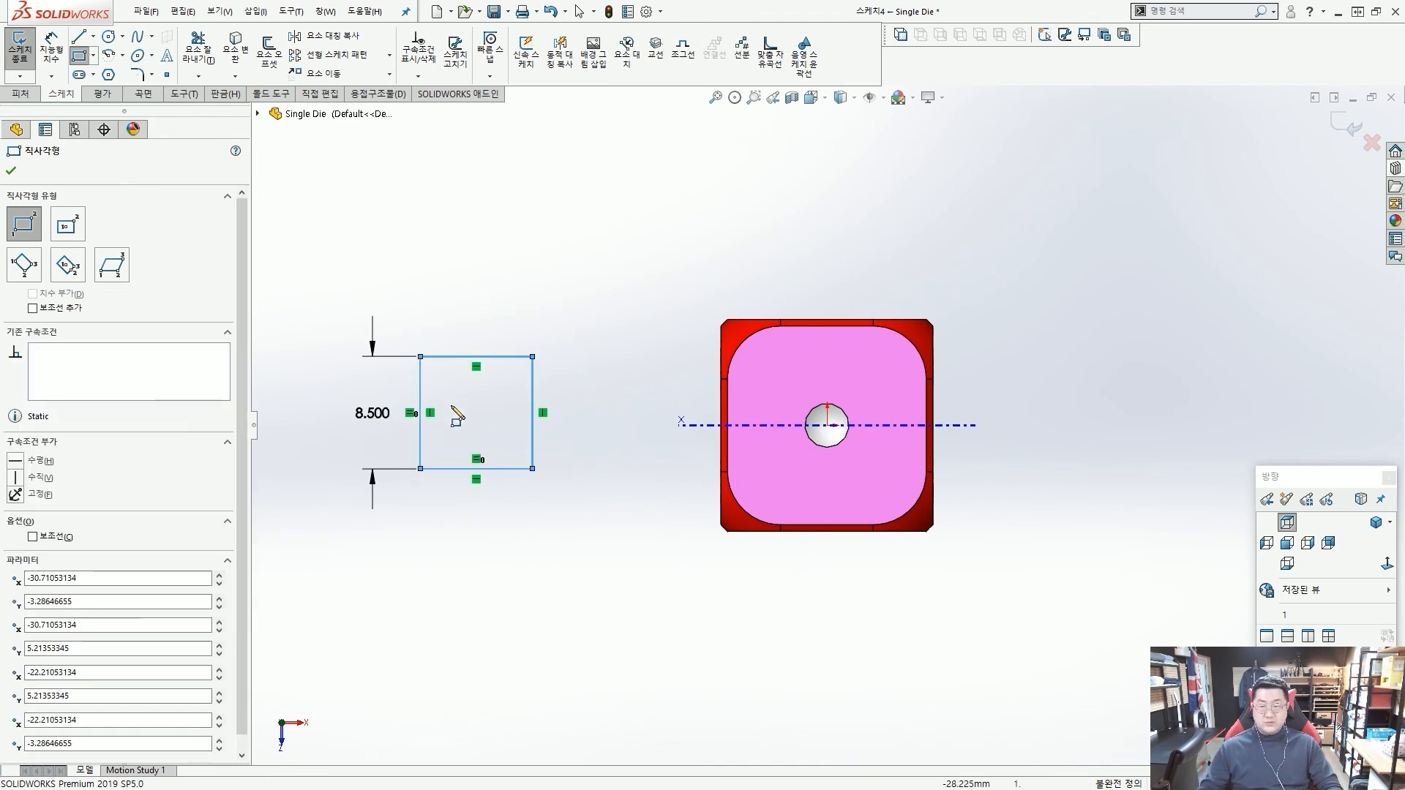
pyautogui.press('Escape')
# Draw a diagonal centerline across the square from its upper-right corner to its lower-left corner.
pyautogui.scroll(-3, 401, 424)
pyautogui.scroll(-1, 366, 407)
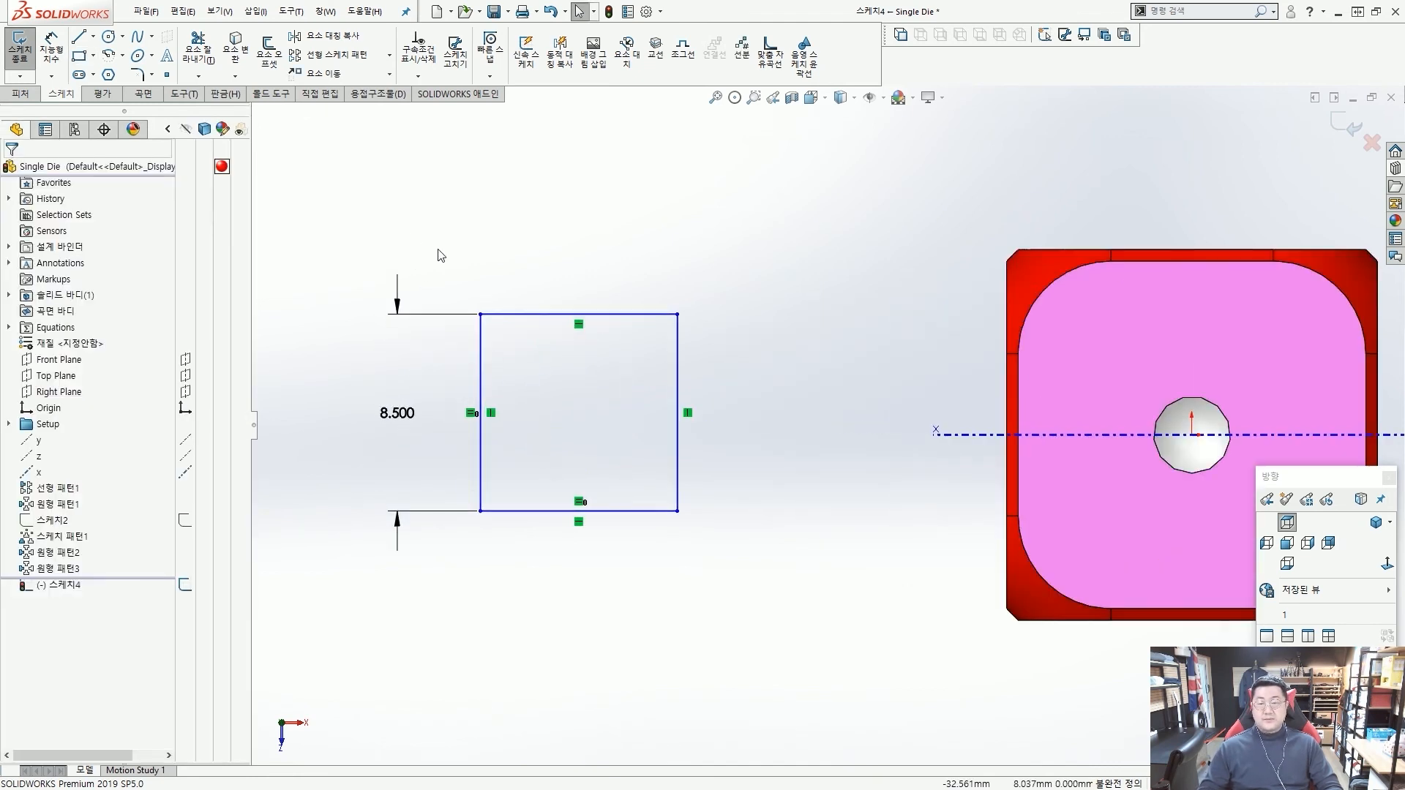
pyautogui.click(94, 38)
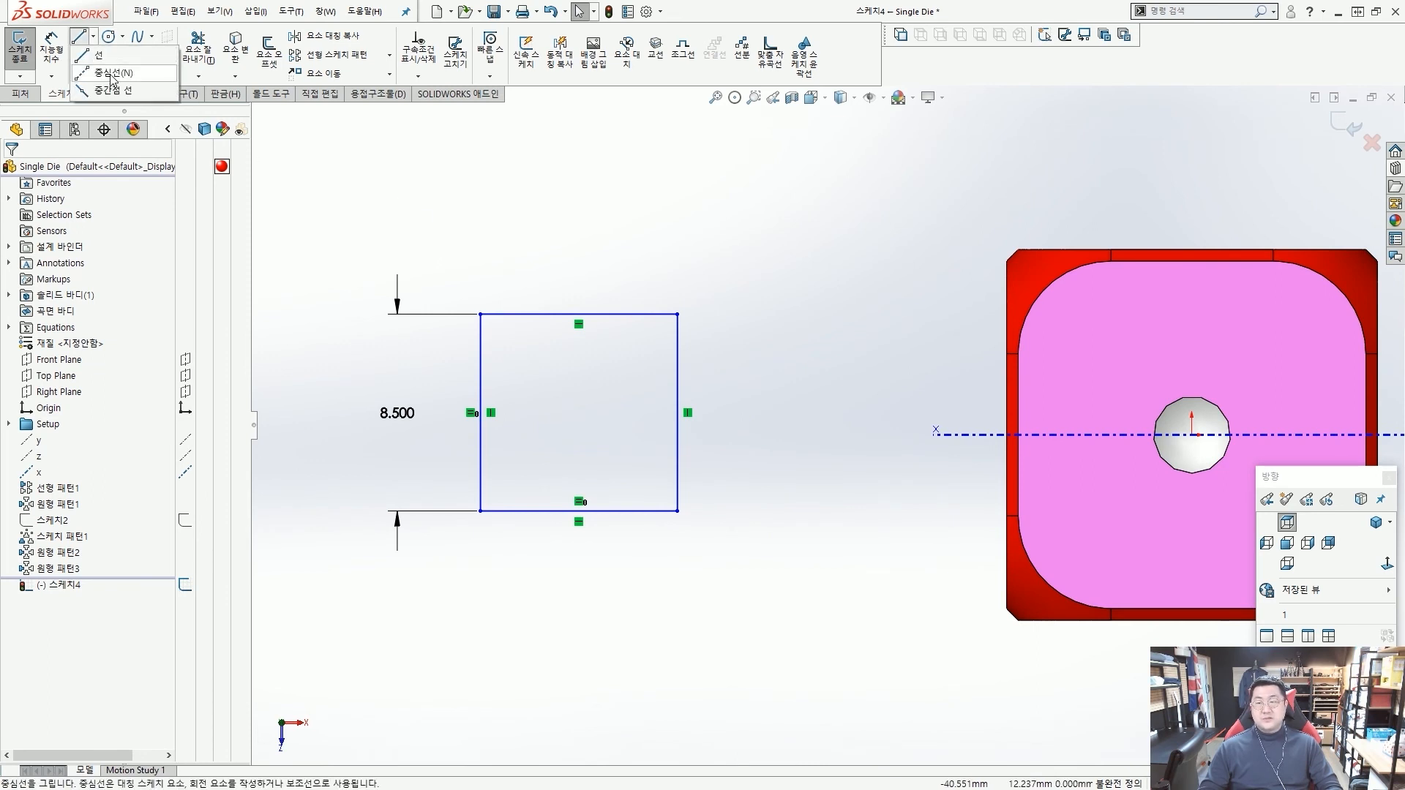
pyautogui.click(111, 73)
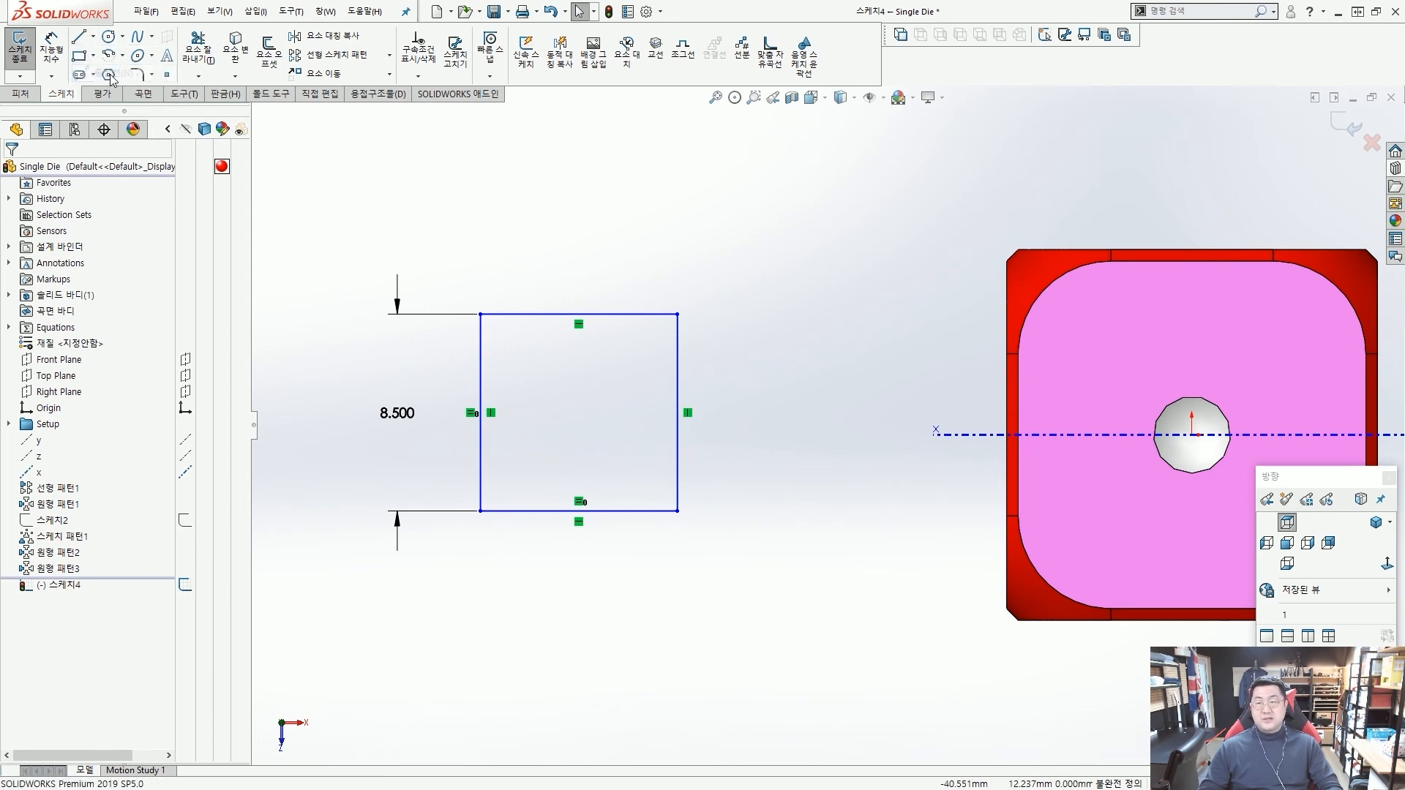
pyautogui.click(677, 314)
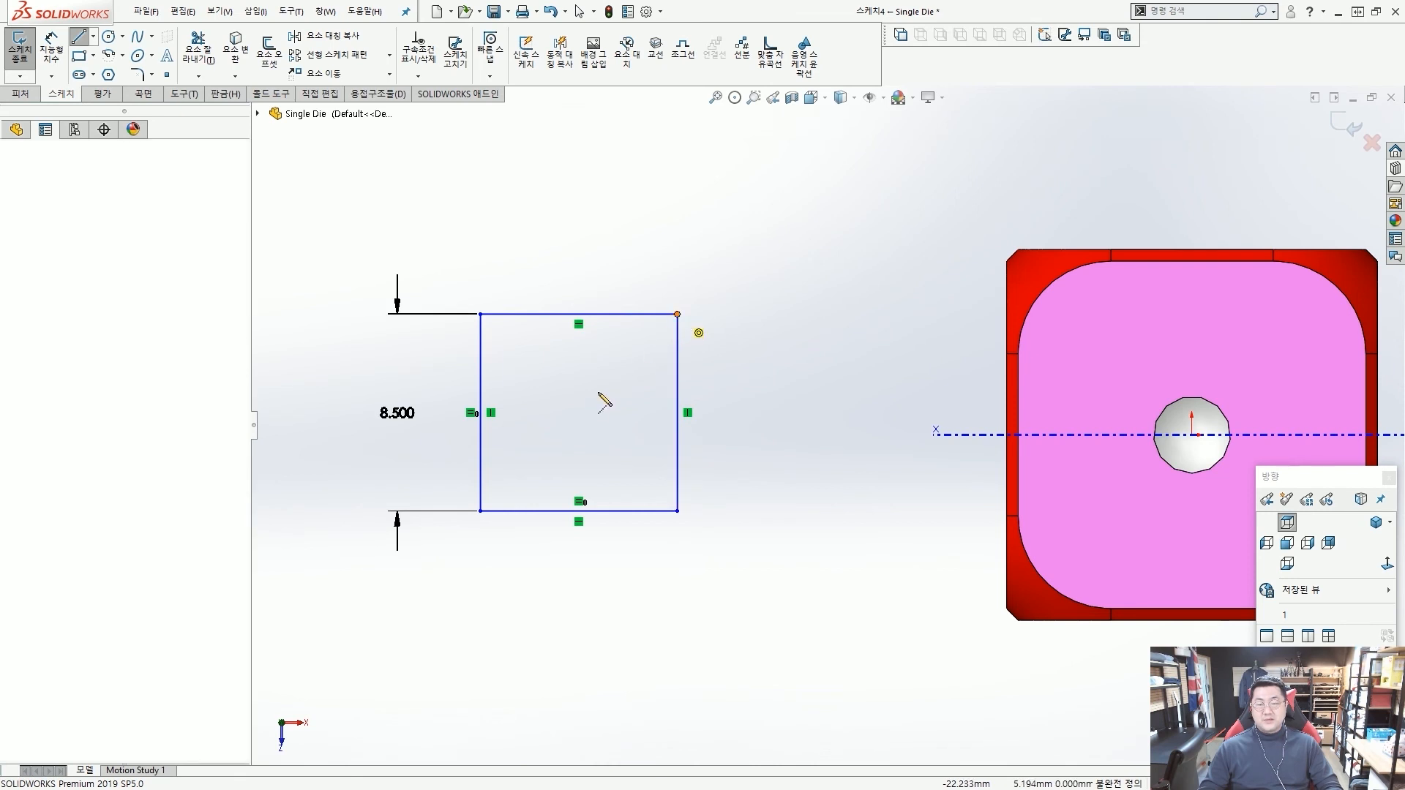
pyautogui.click(481, 511)
pyautogui.press('Escape')
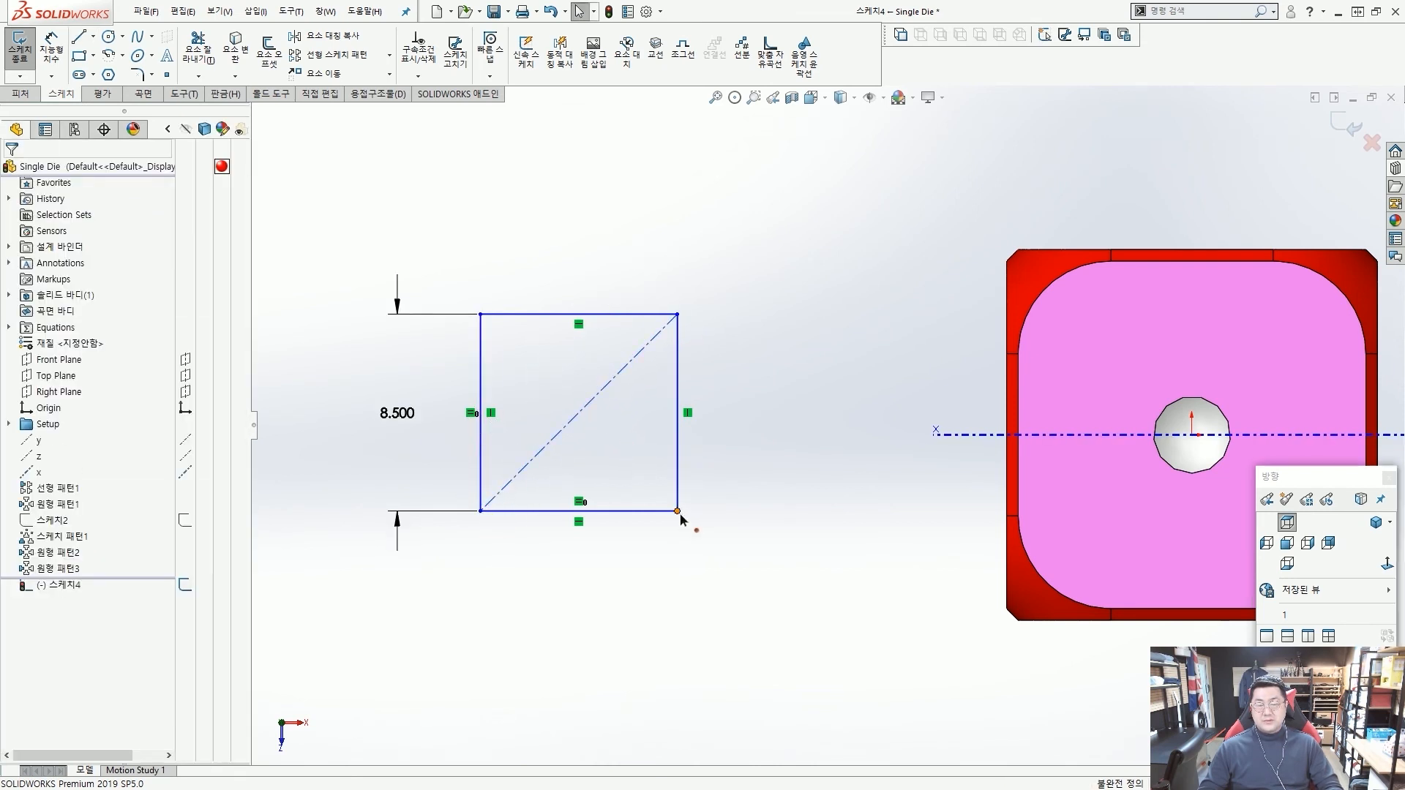
# Move the square by its lower-right corner a little closer to the die.
pyautogui.moveTo(681, 516); pyautogui.dragTo(735, 459)
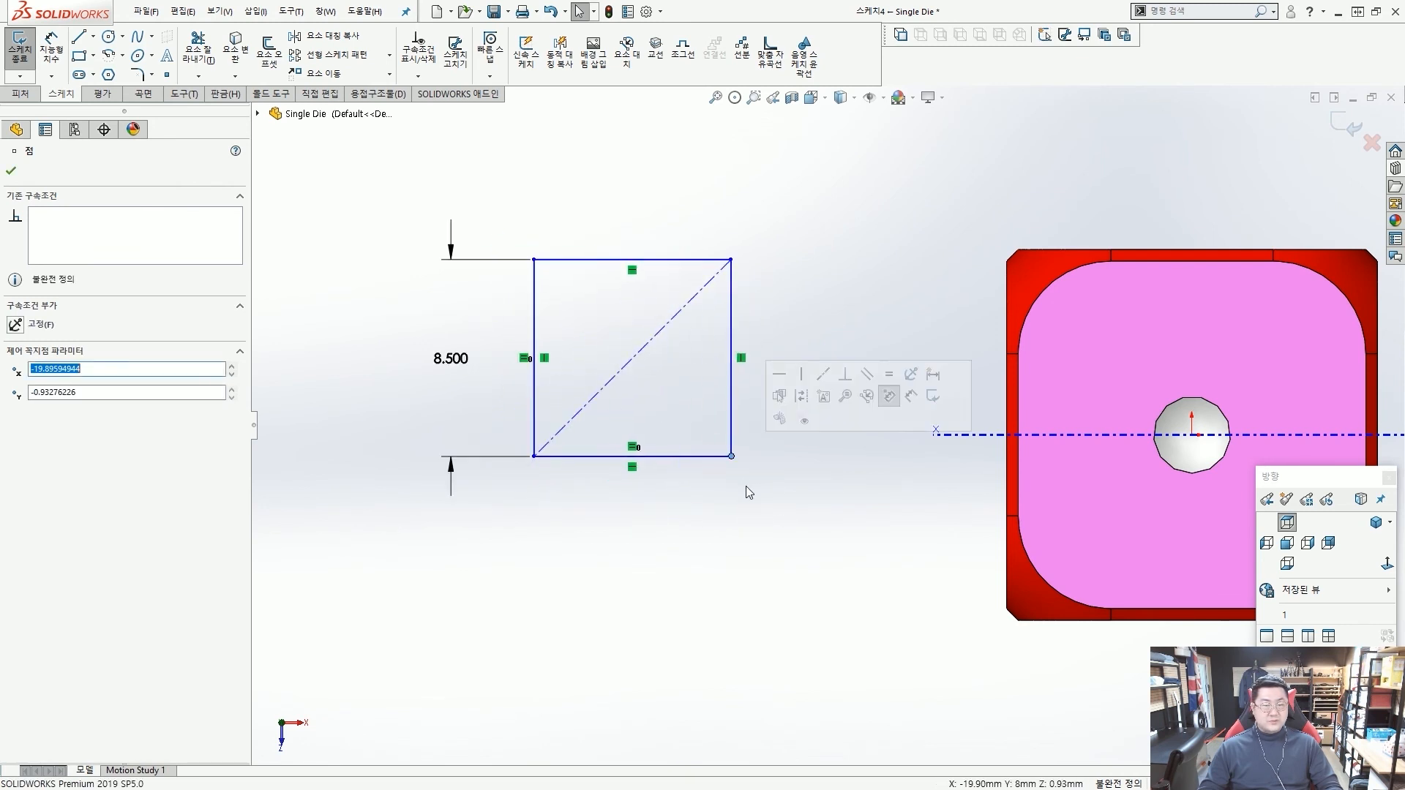
pyautogui.scroll(3, 746, 486)
pyautogui.scroll(-1, 757, 461)
pyautogui.press('Escape')
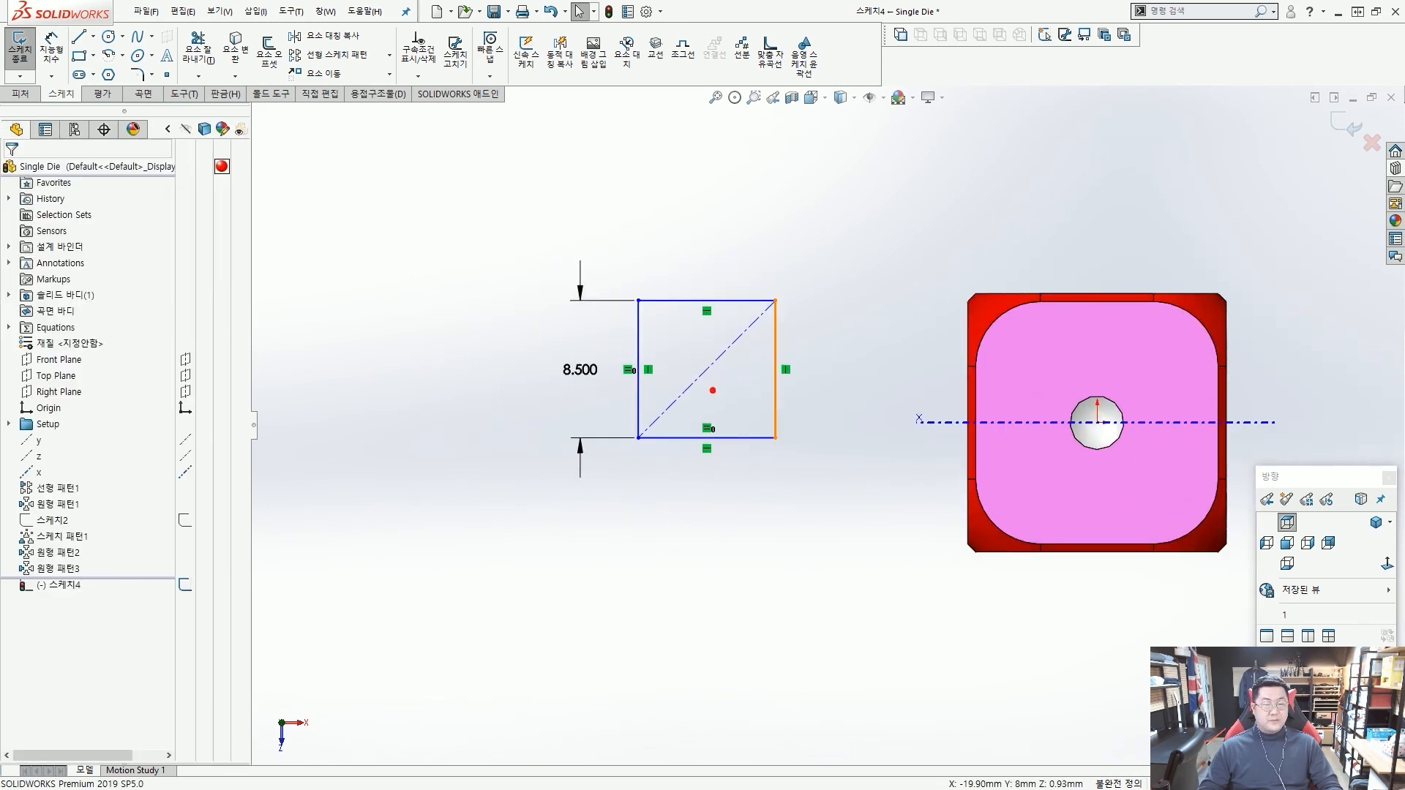
pyautogui.moveTo(712, 390)
pyautogui.mouseDown()
pyautogui.moveTo(708, 378)
pyautogui.moveTo(1083, 415)
pyautogui.mouseUp()
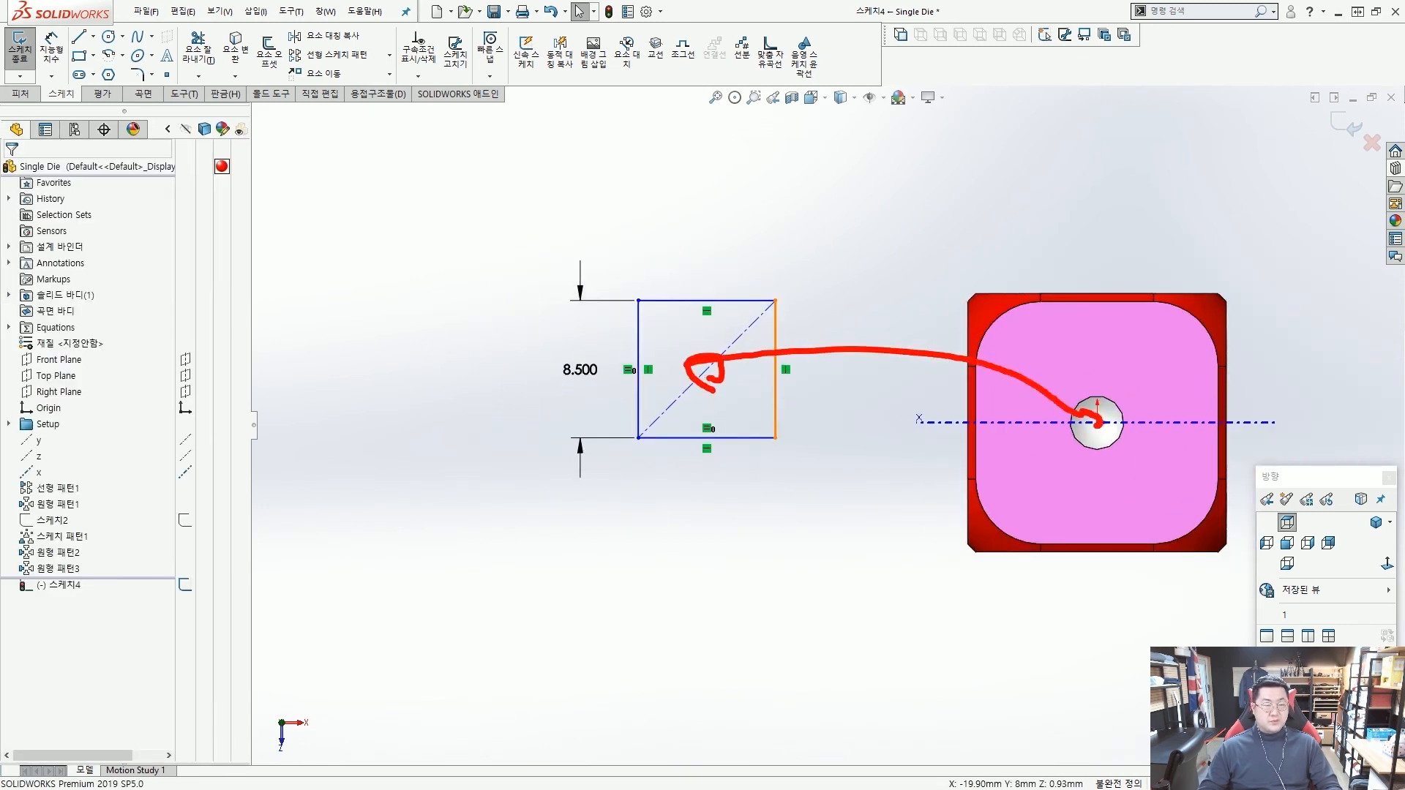
pyautogui.press('Escape')
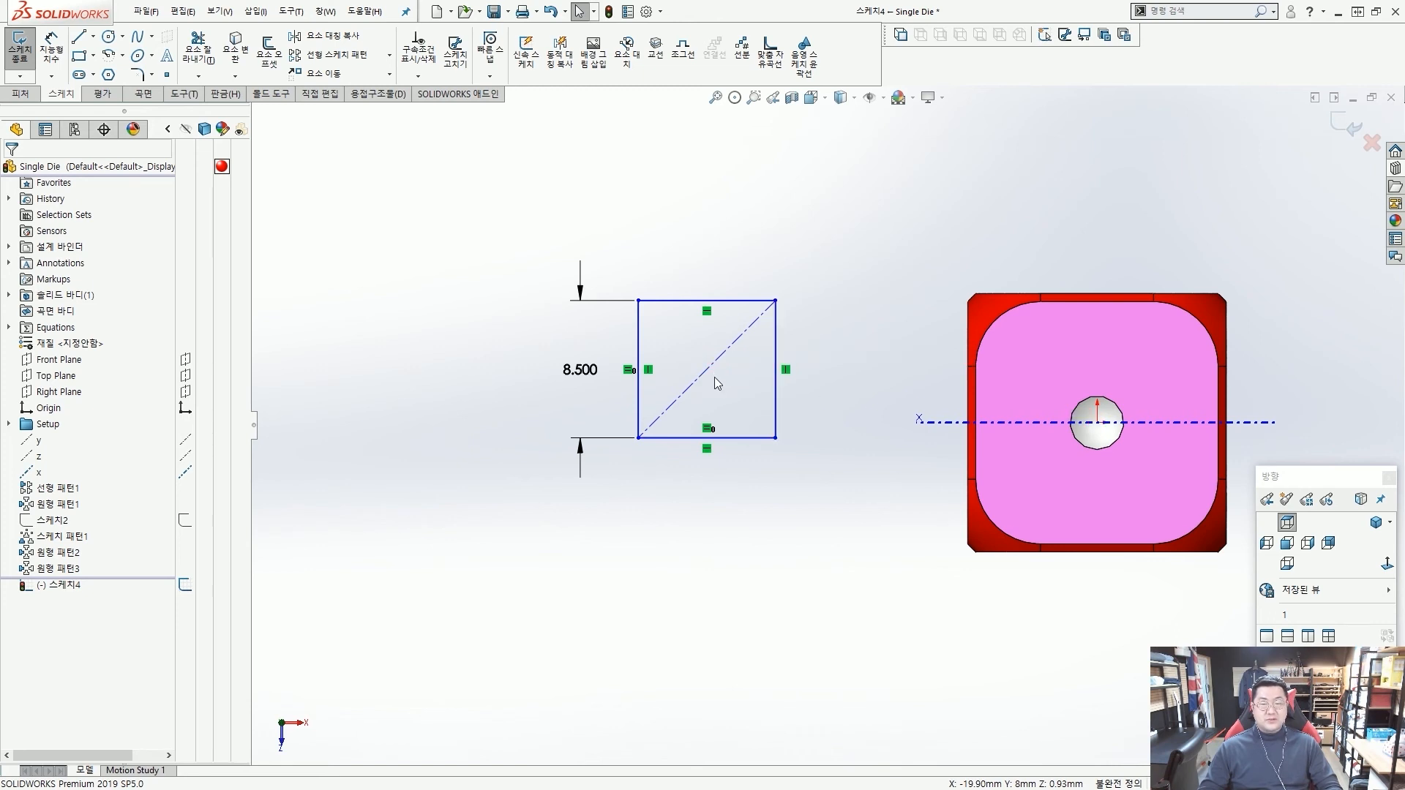
# Make the midpoint of the square's diagonal centerline coincident with the origin at the centre dot.
pyautogui.scroll(-3, 715, 376)
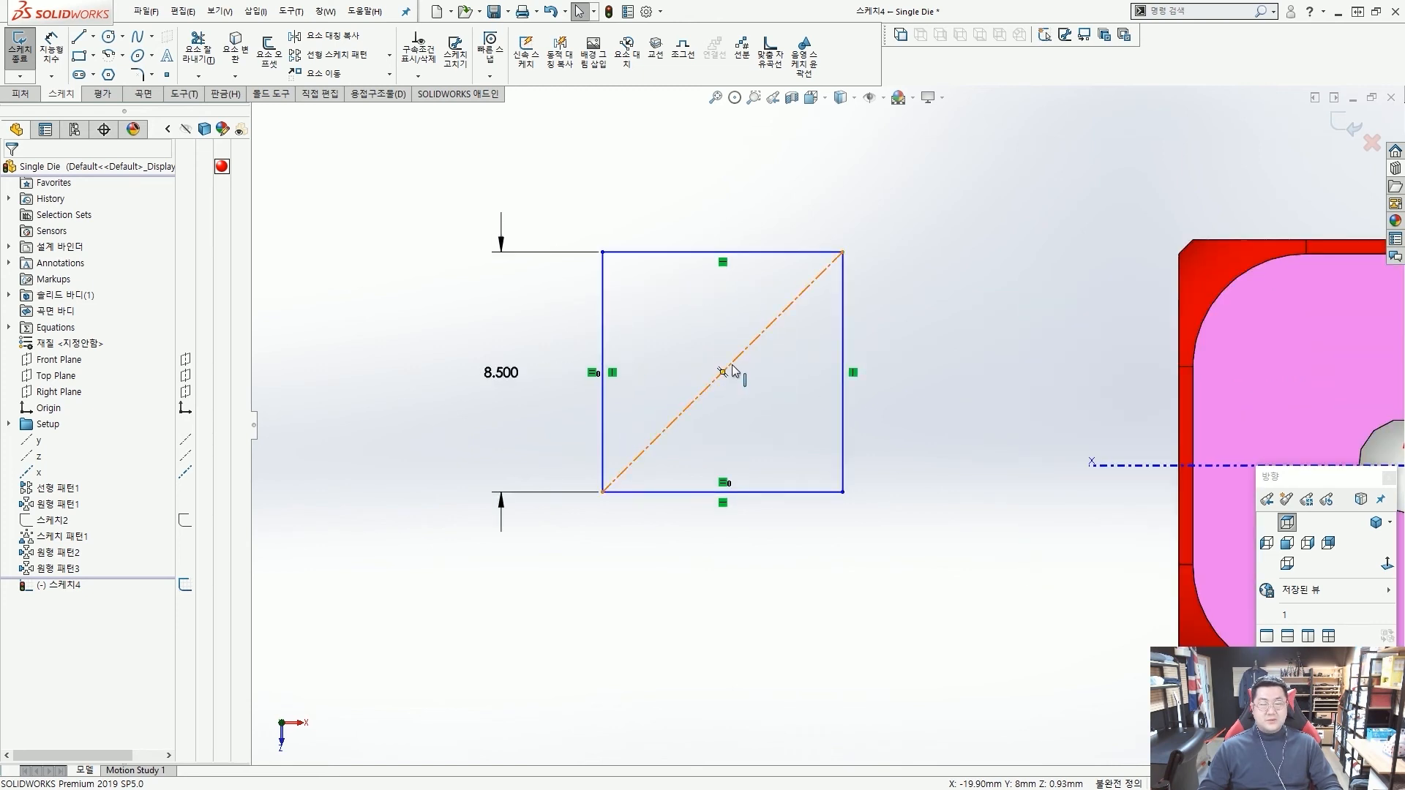
pyautogui.rightClick(733, 371)
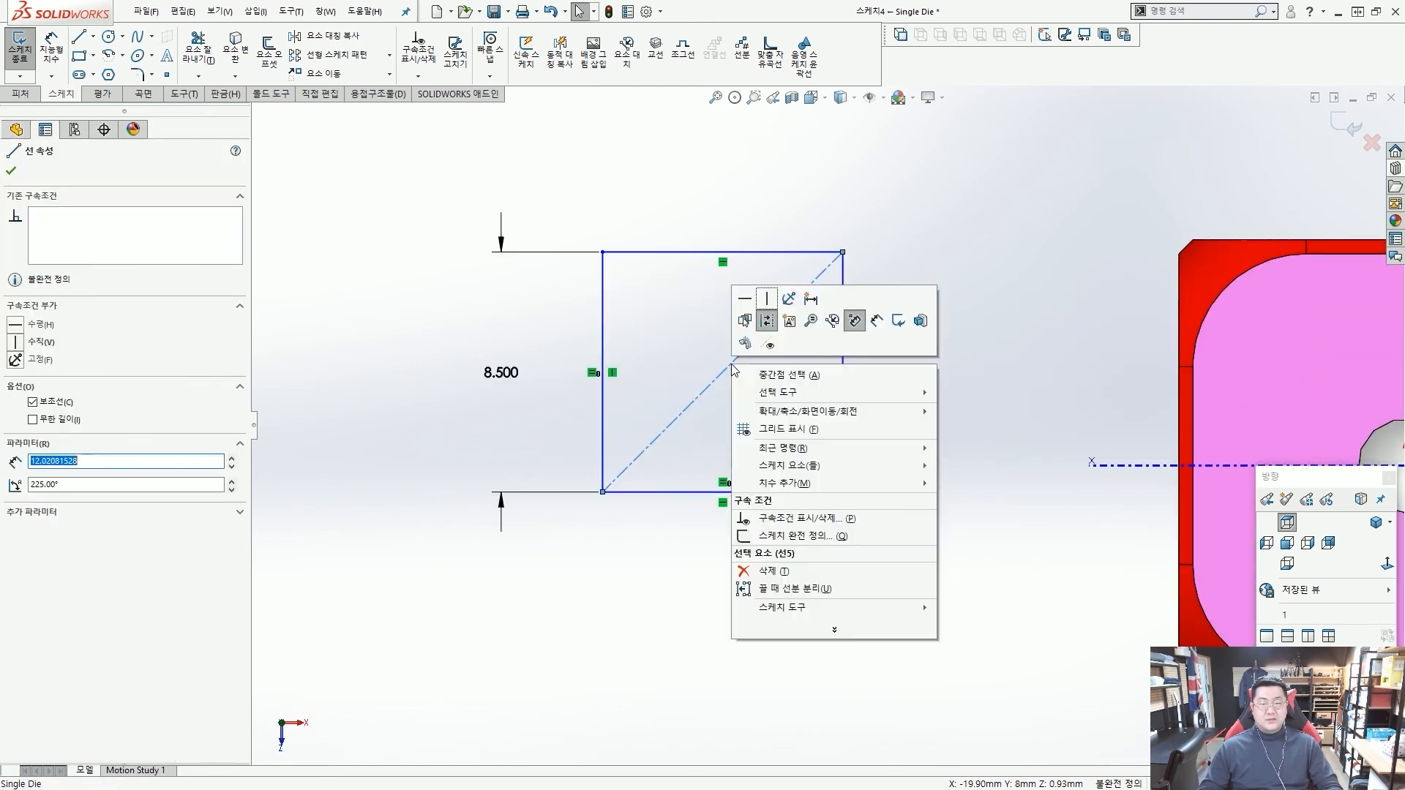
pyautogui.click(770, 377)
pyautogui.scroll(3, 978, 419)
pyautogui.scroll(-2, 1110, 452)
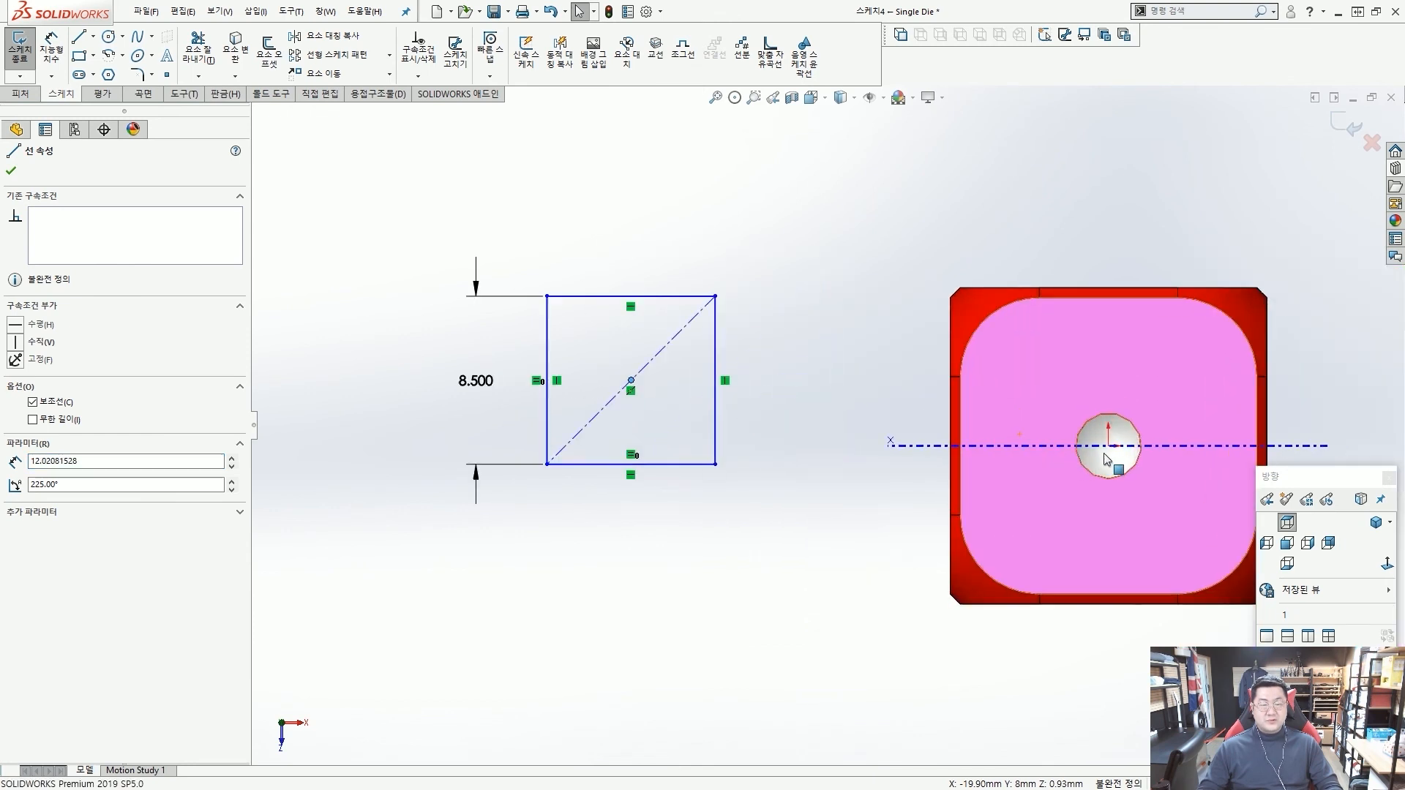
pyautogui.keyDown('ctrl'); pyautogui.click(1109, 448); pyautogui.keyUp('ctrl')
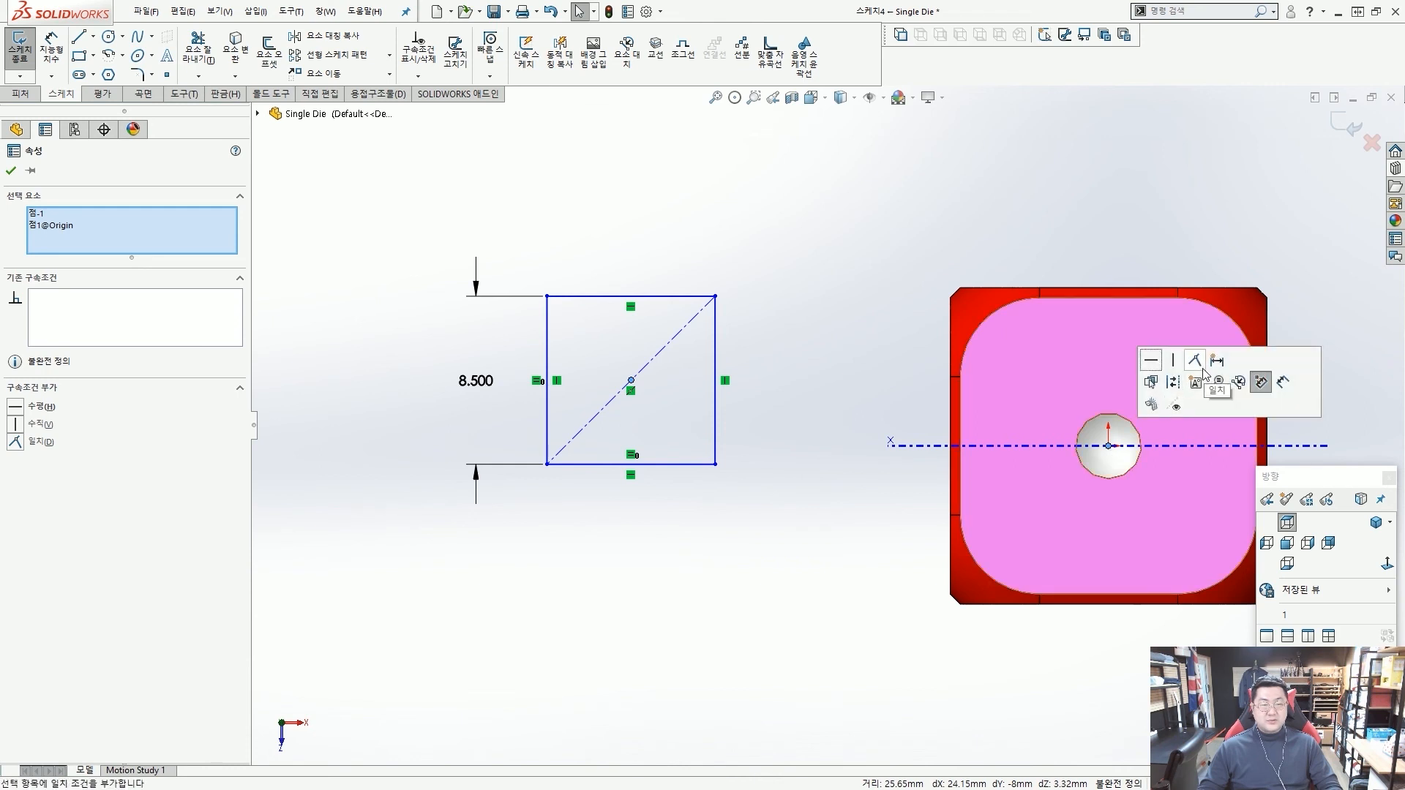
pyautogui.click(1200, 363)
pyautogui.click(770, 314)
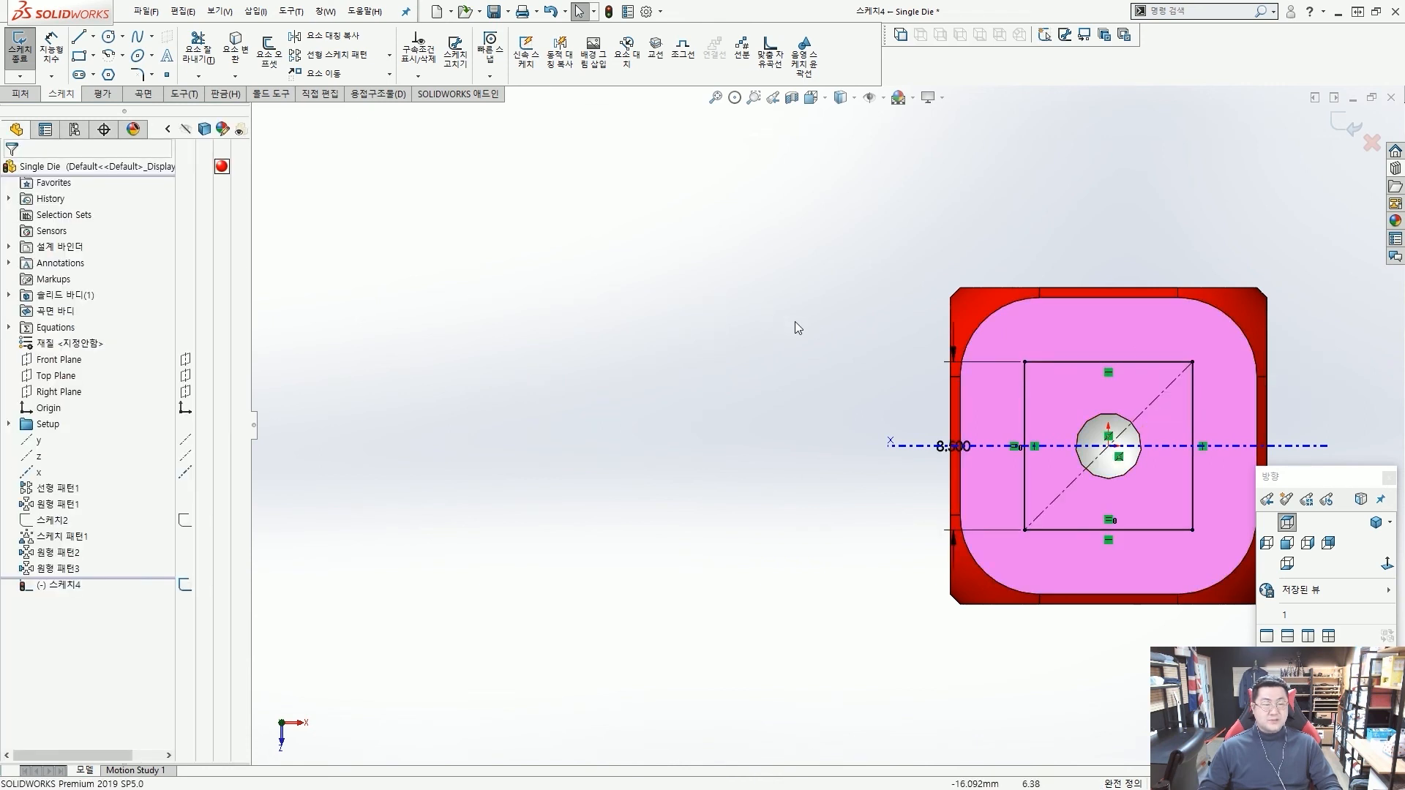
pyautogui.scroll(2, 825, 424)
pyautogui.scroll(-3, 1051, 444)
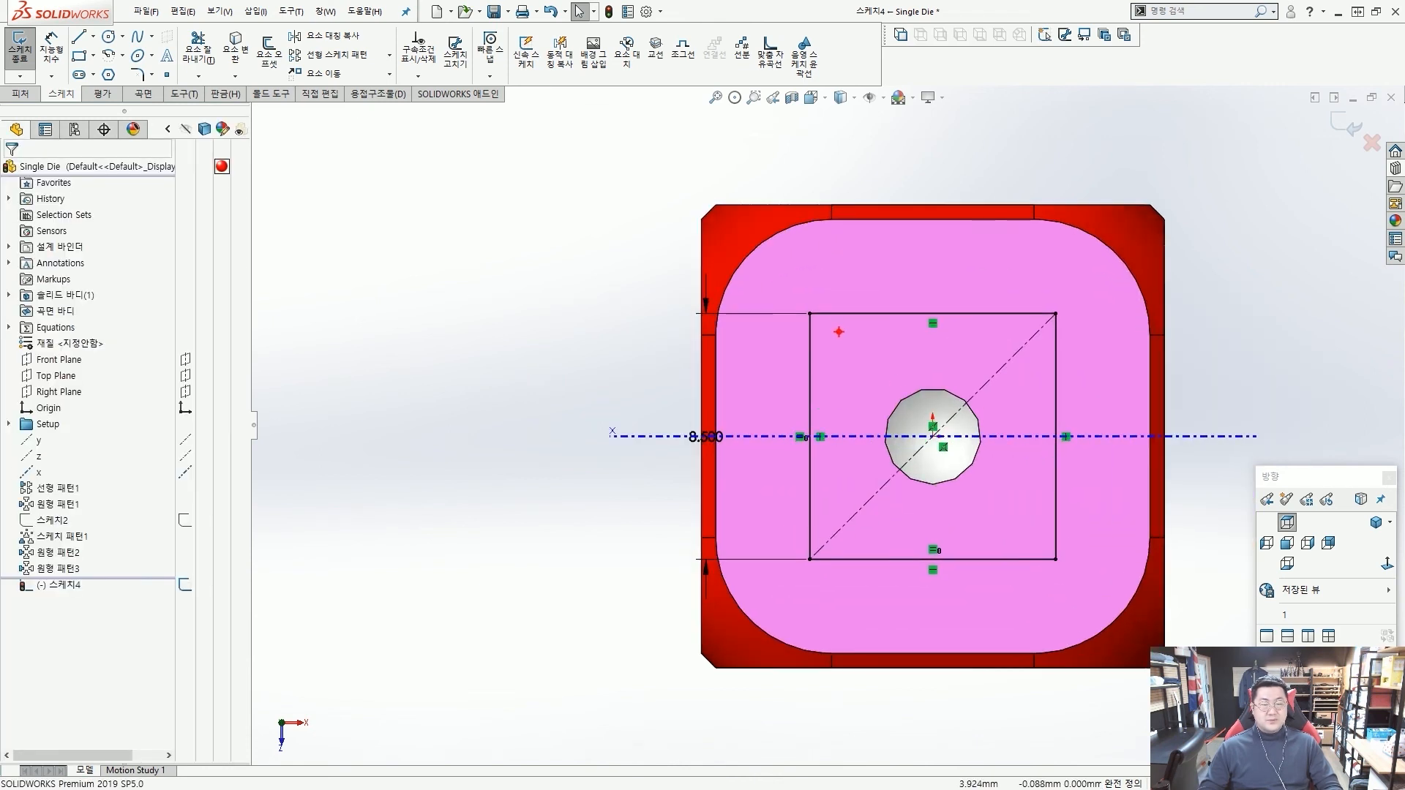
pyautogui.moveTo(816, 317); pyautogui.dragTo(851, 282)
pyautogui.press('Escape')
pyautogui.hotkey('ctrl', '2')
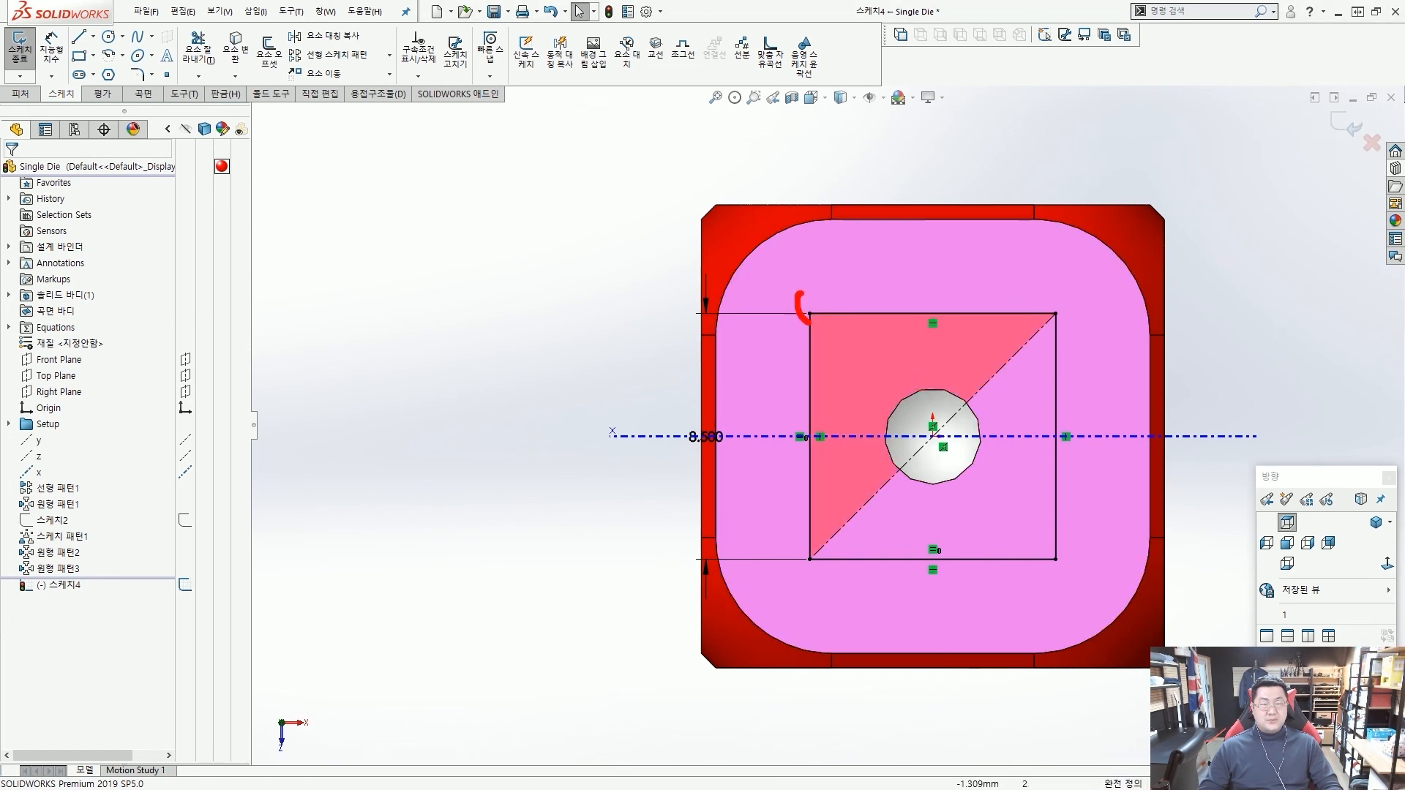
pyautogui.moveTo(831, 551); pyautogui.dragTo(820, 542)
pyautogui.moveTo(1073, 542); pyautogui.dragTo(1112, 564)
pyautogui.press('Escape')
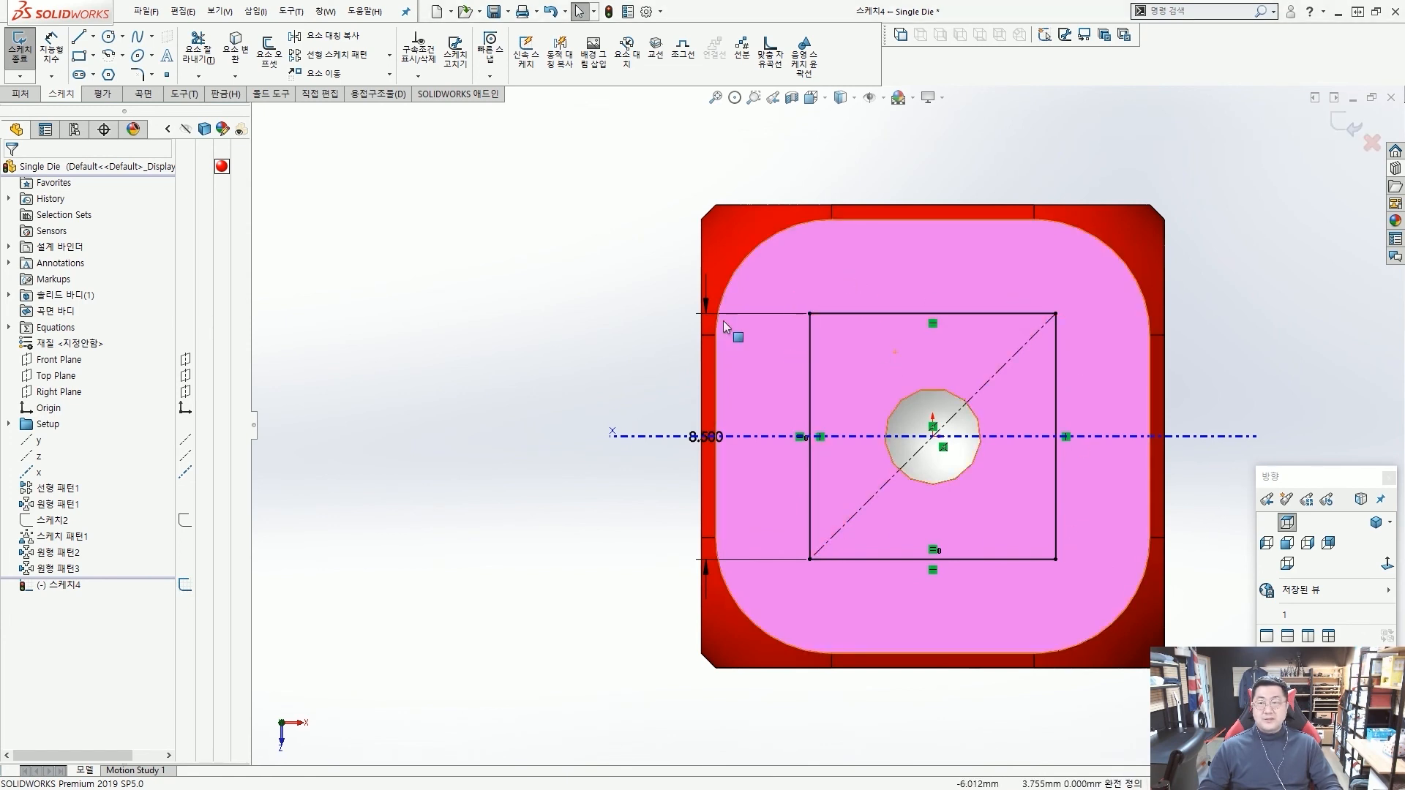
pyautogui.scroll(1, 909, 376)
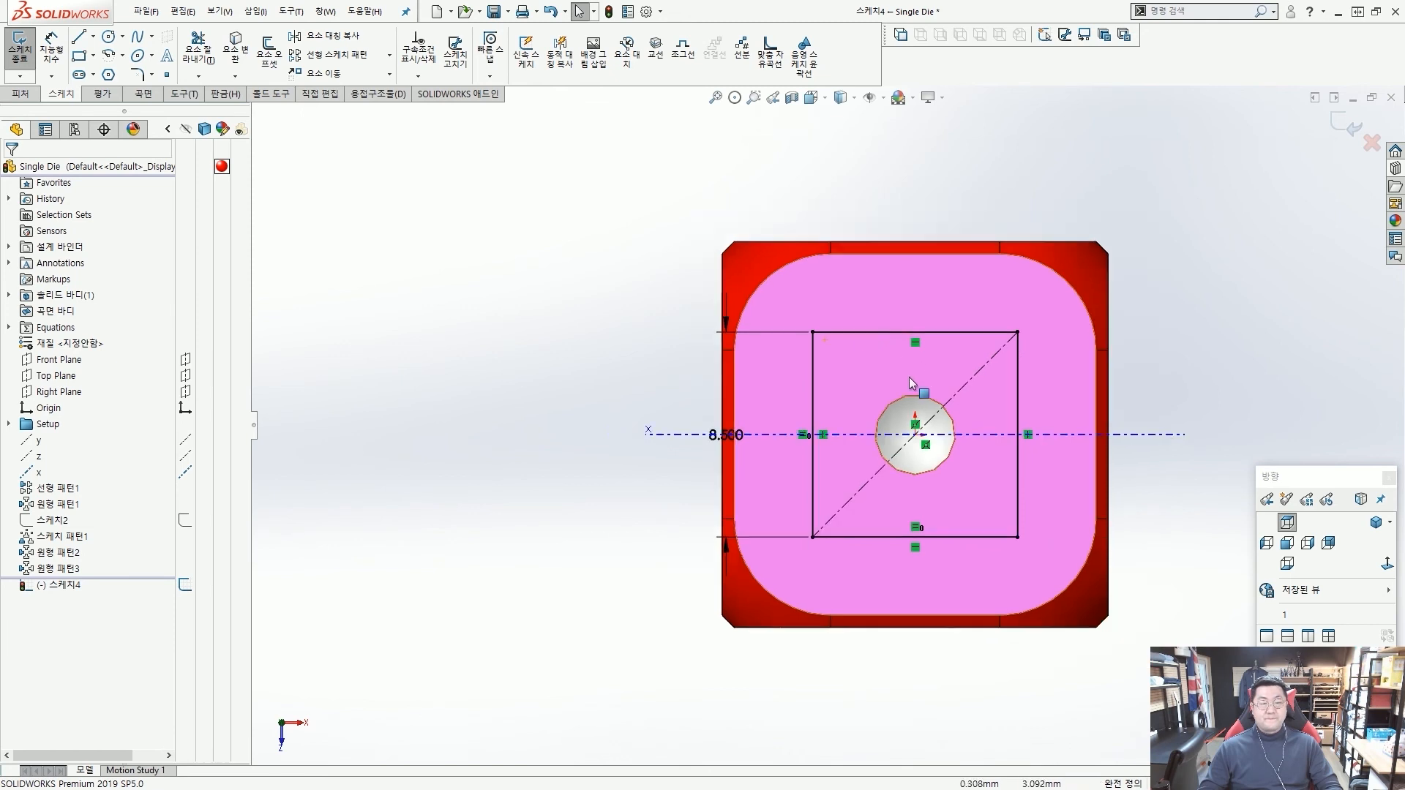
pyautogui.scroll(-3, 917, 393)
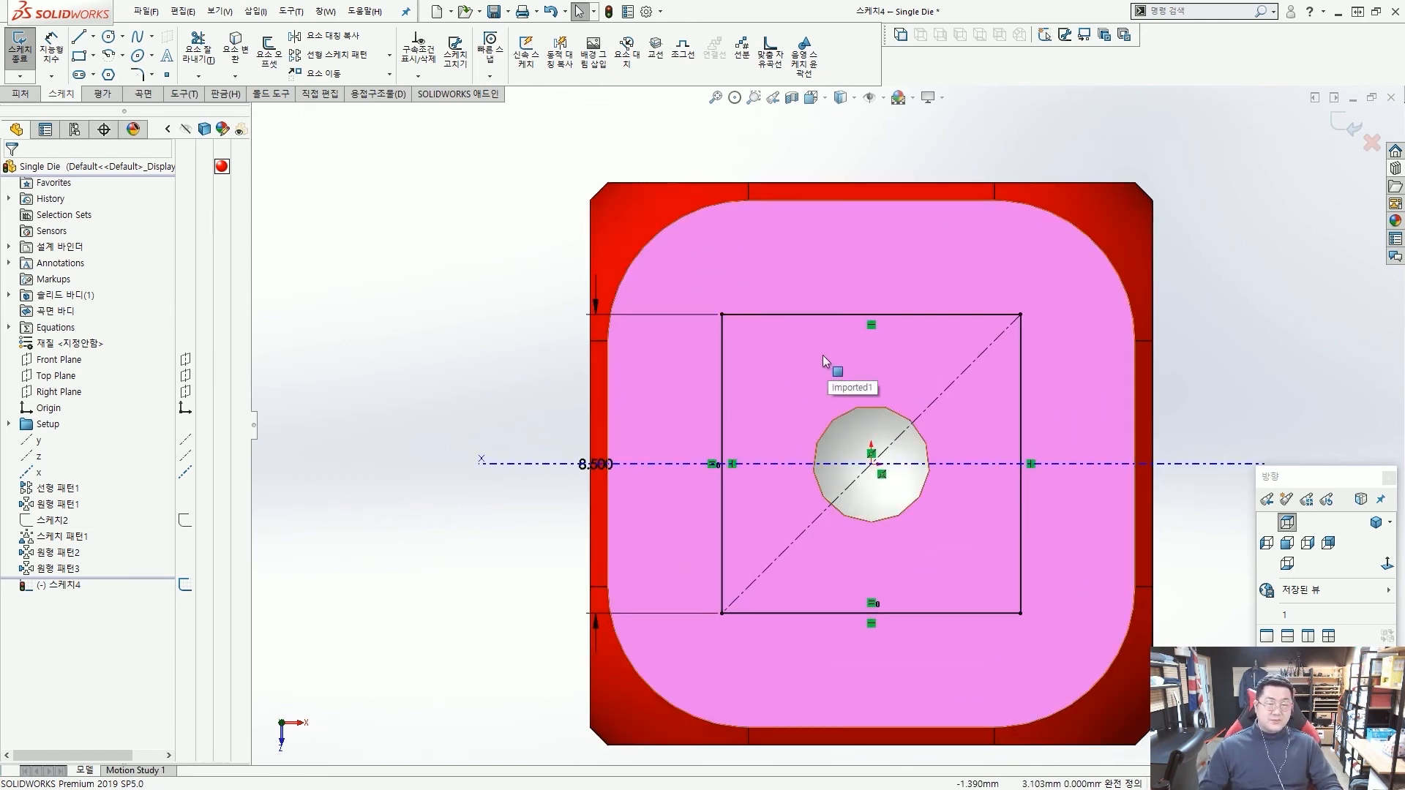
pyautogui.scroll(2, 822, 354)
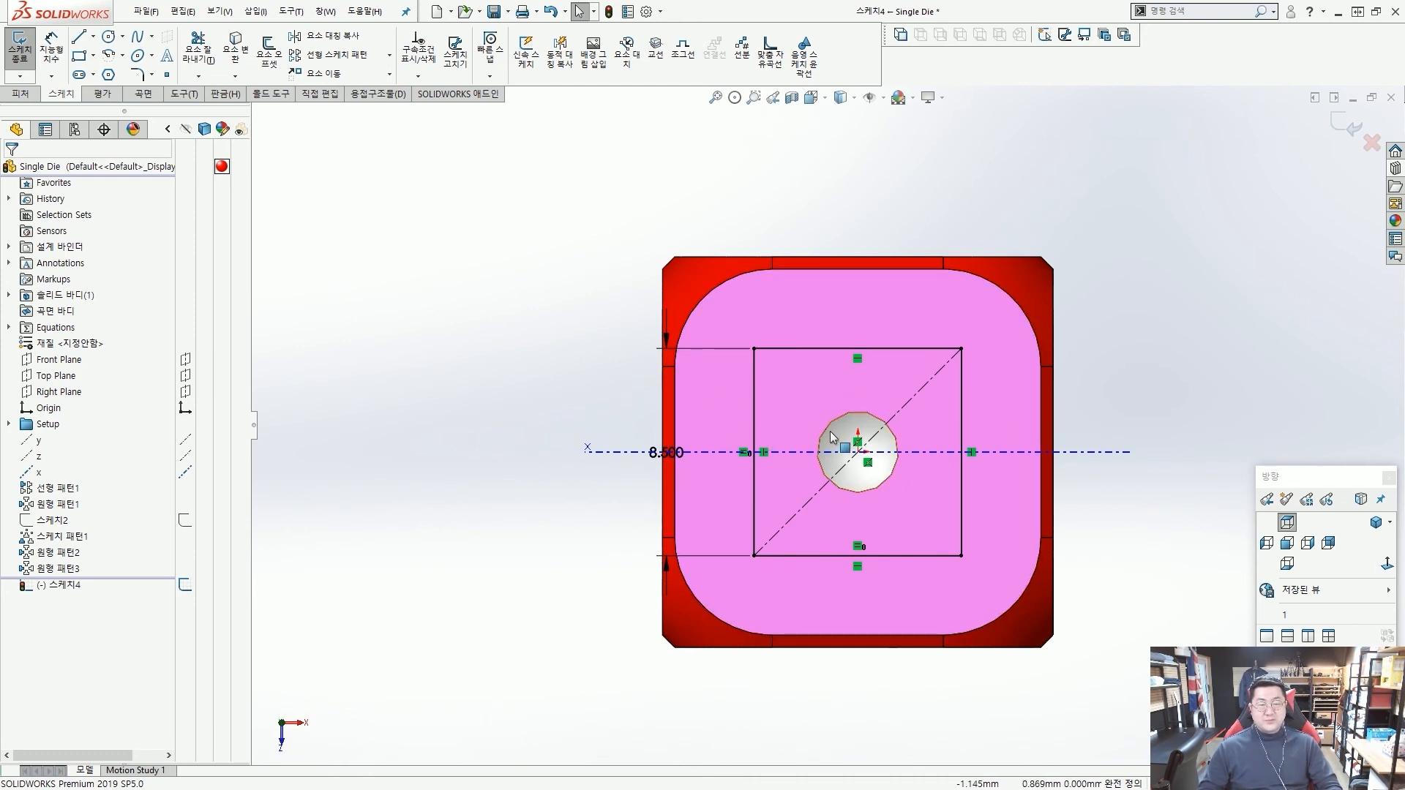
pyautogui.scroll(-1, 919, 432)
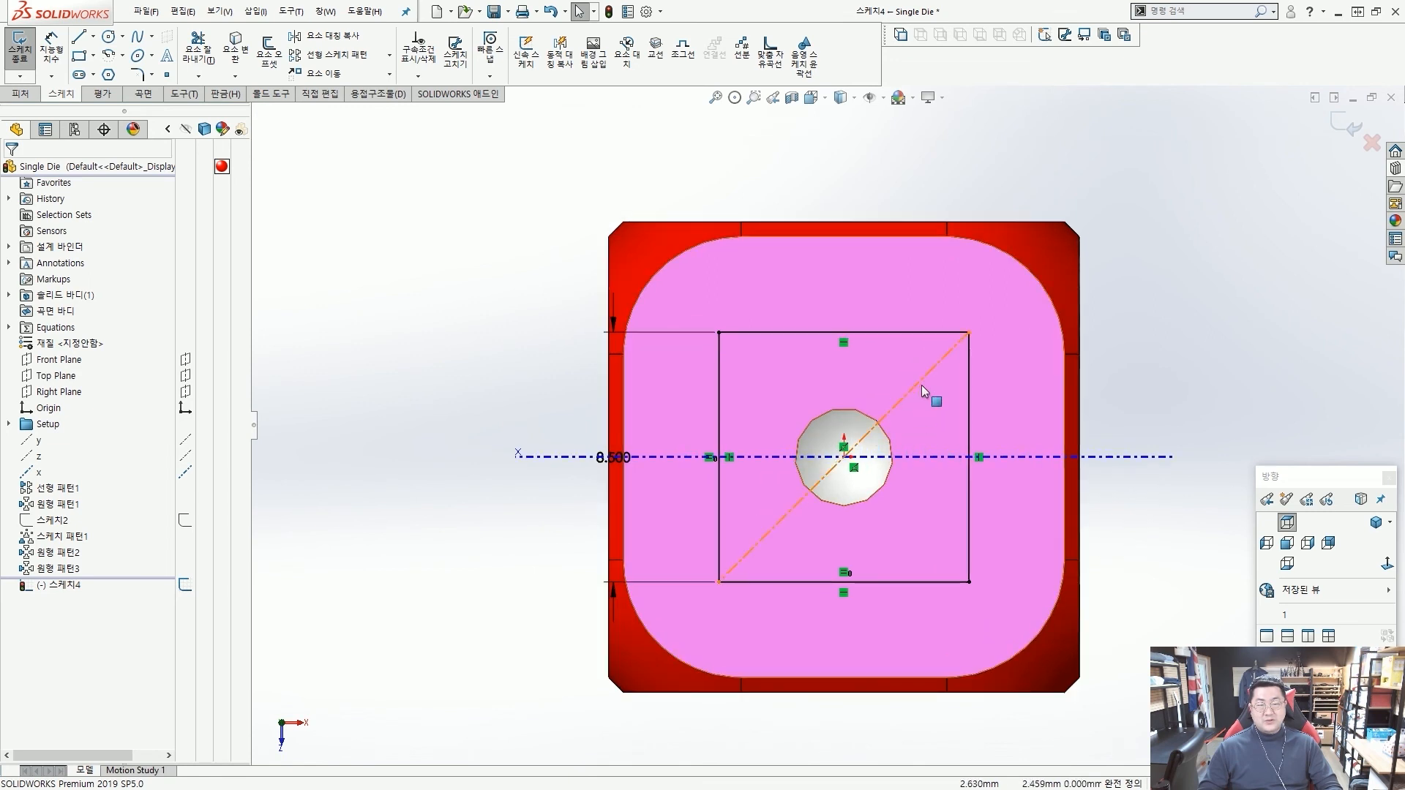
# Select the square's four sides as a chain and convert them to construction lines.
pyautogui.click(894, 341)
pyautogui.rightClick(894, 341)
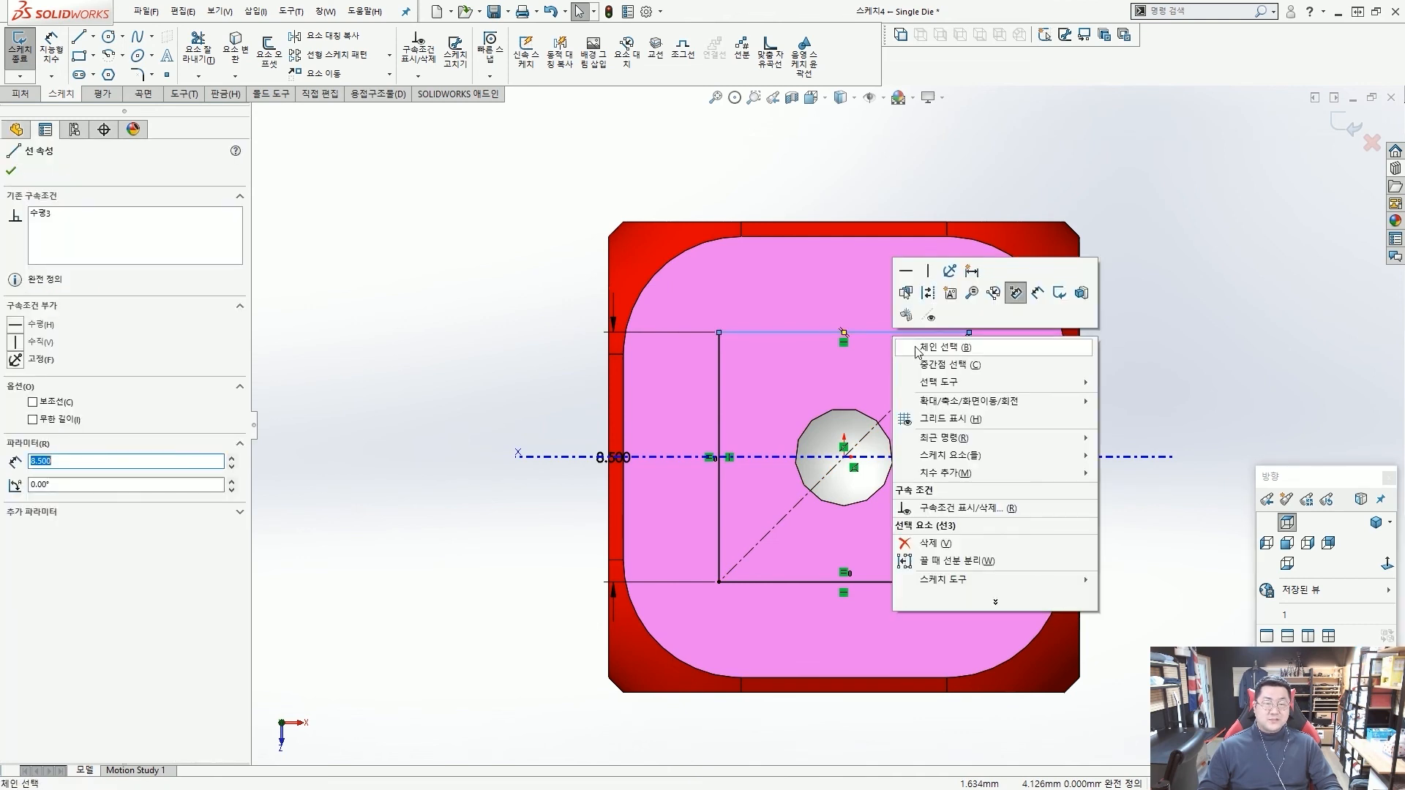
pyautogui.click(923, 348)
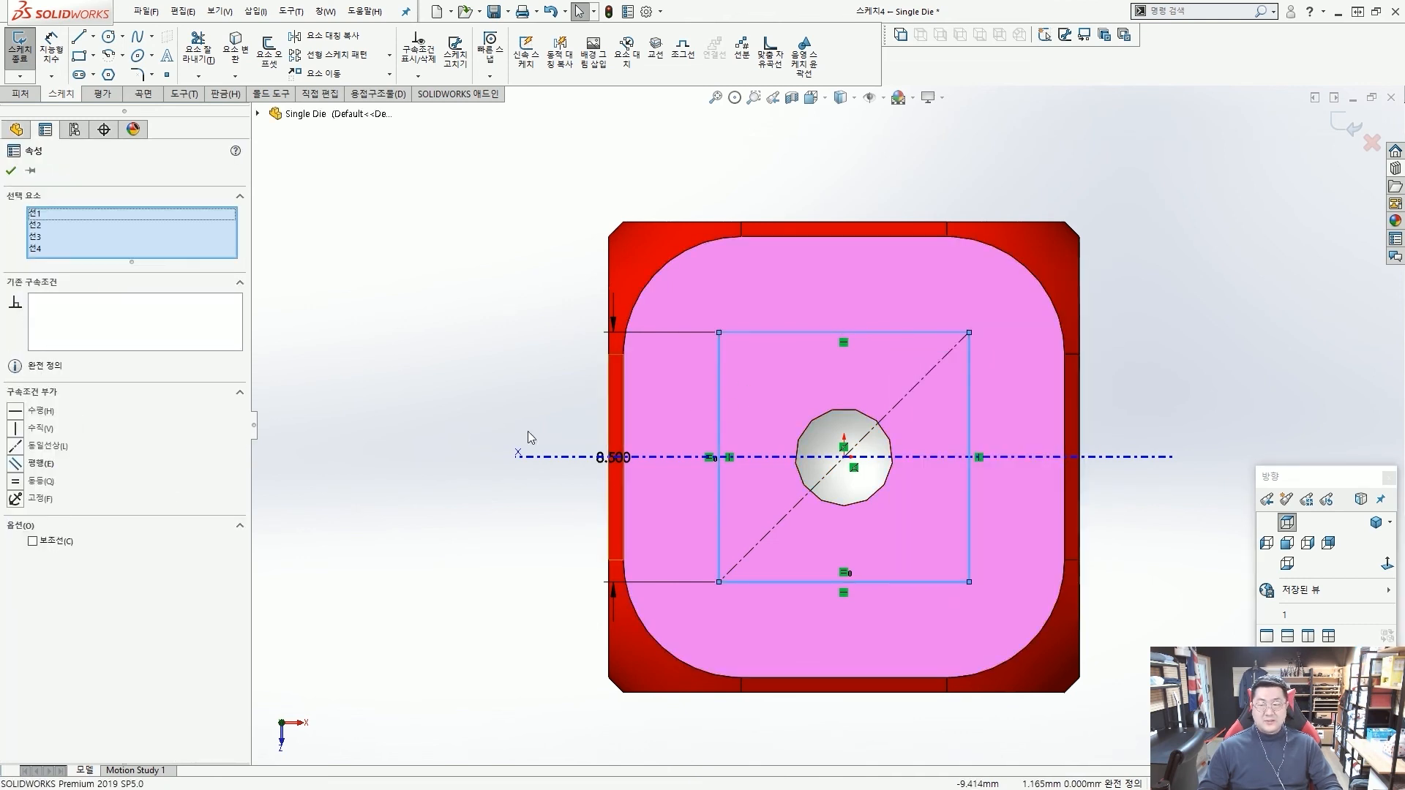
pyautogui.moveTo(12, 526); pyautogui.dragTo(81, 555)
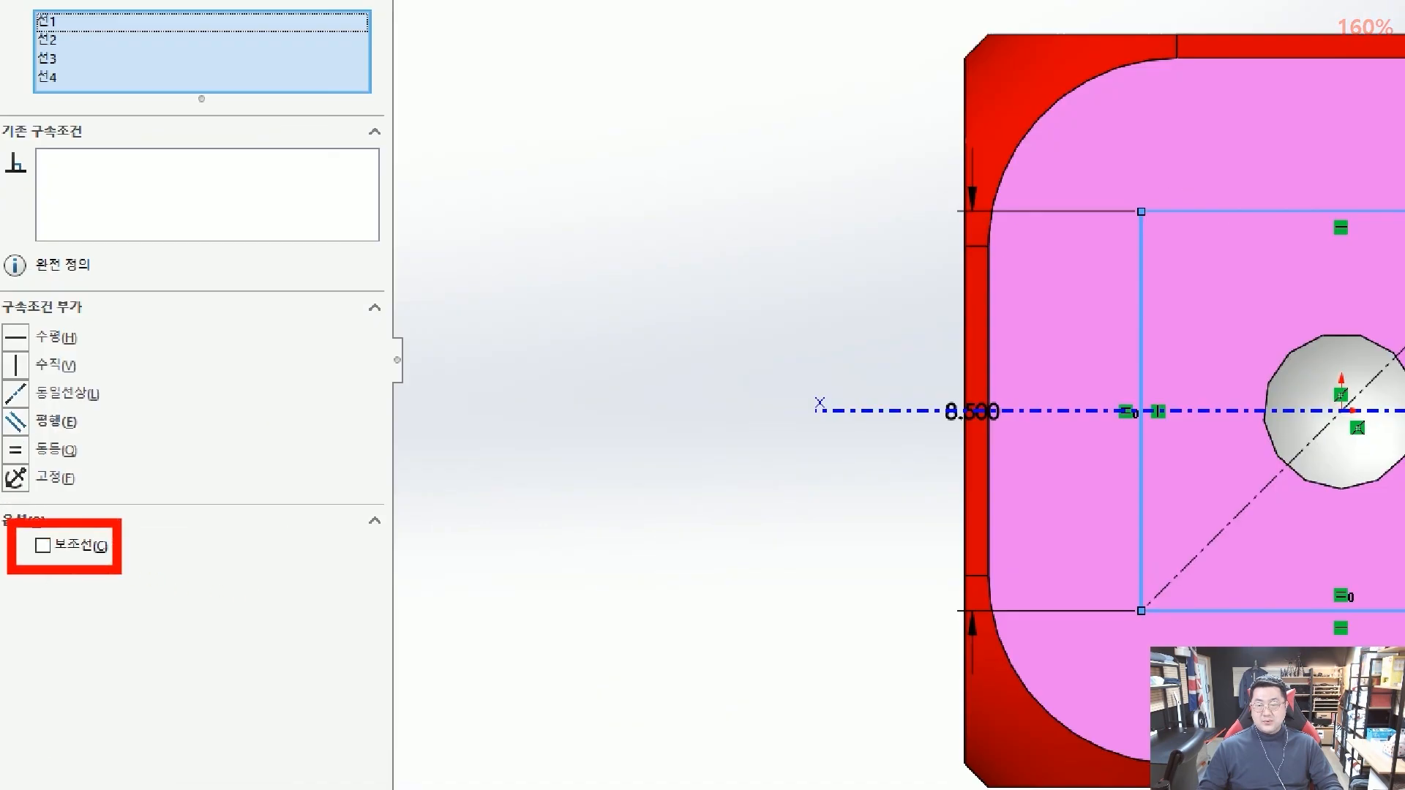
pyautogui.moveTo(165, 570); pyautogui.dragTo(83, 550)
pyautogui.press('Escape')
pyautogui.click(32, 542)
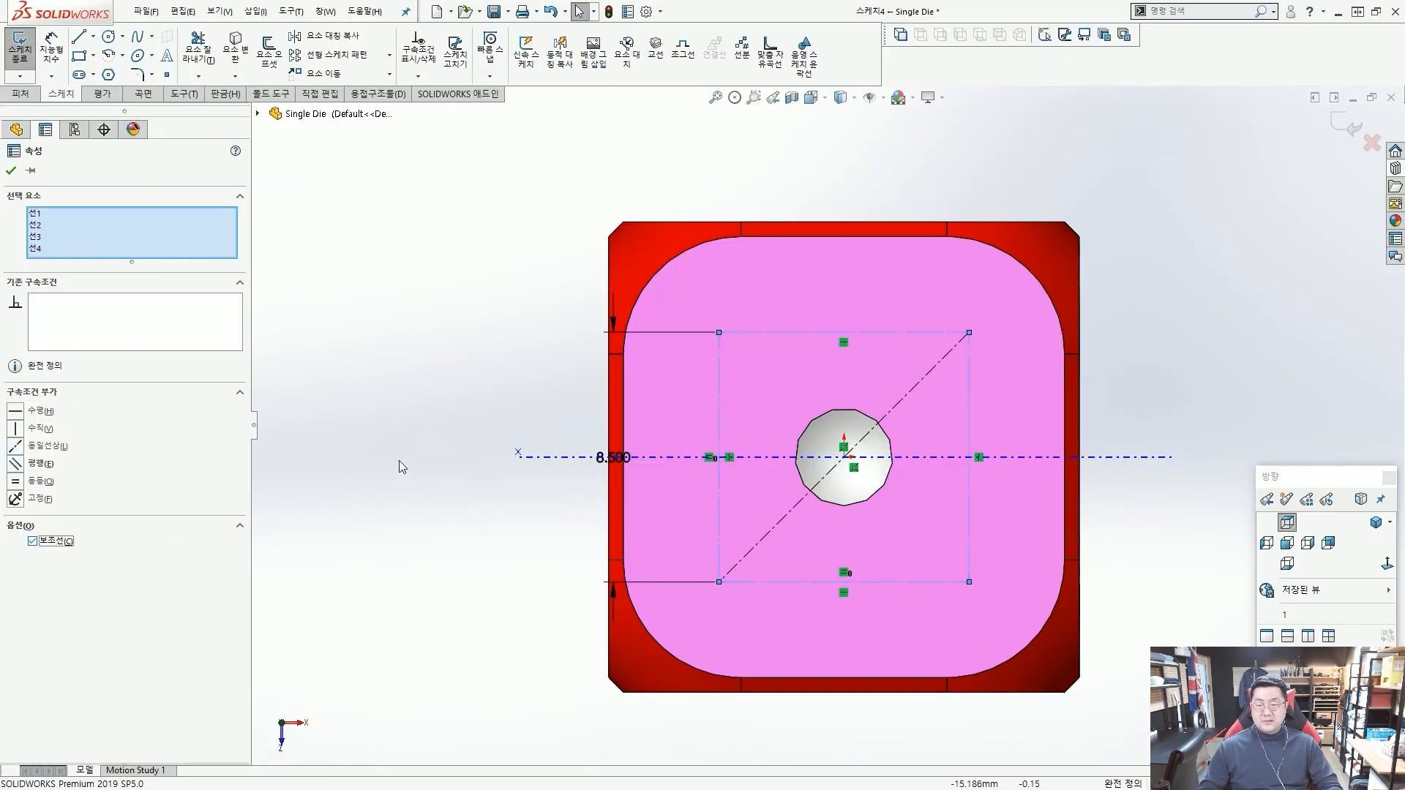
pyautogui.click(398, 460)
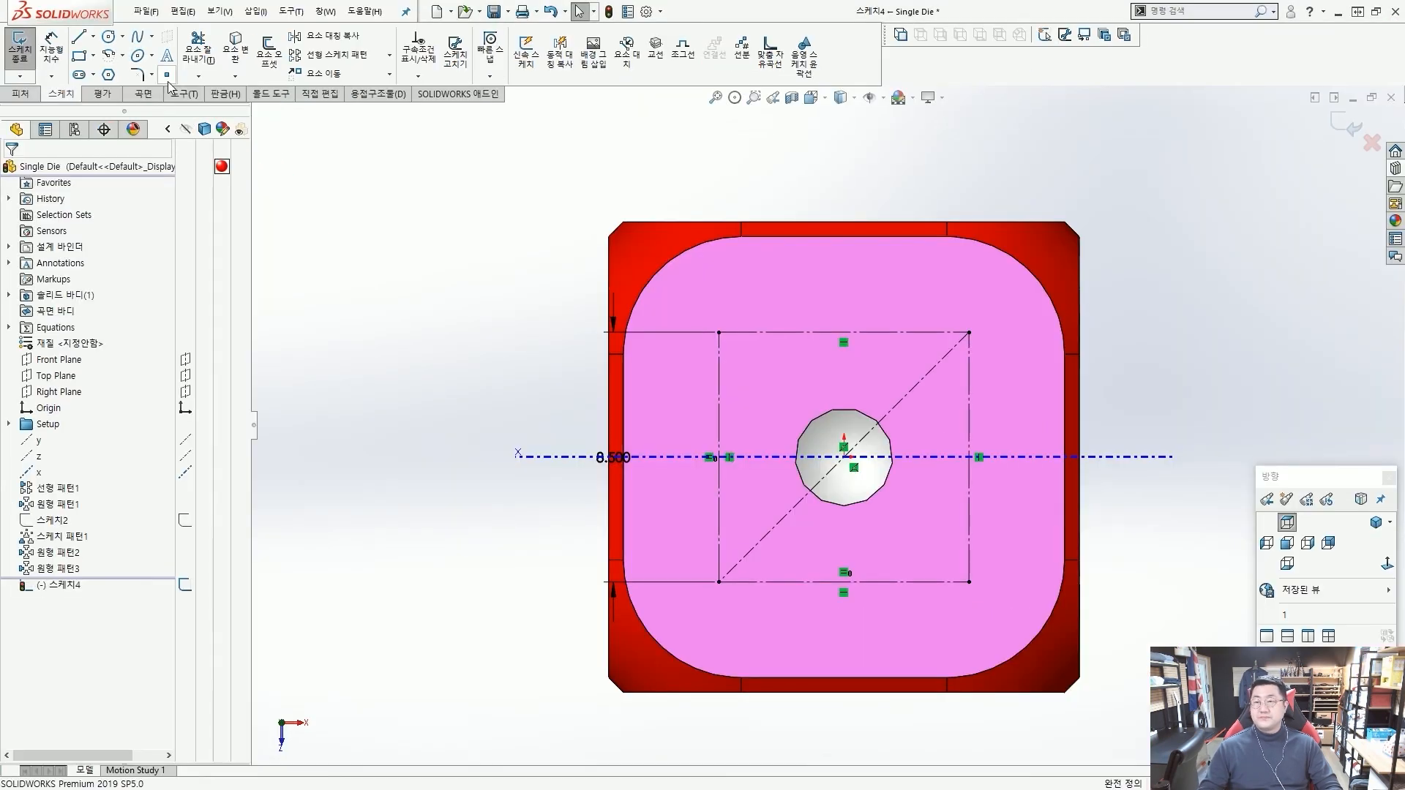
# Place a sketch point on each of the four corners of the construction square.
pyautogui.click(171, 77)
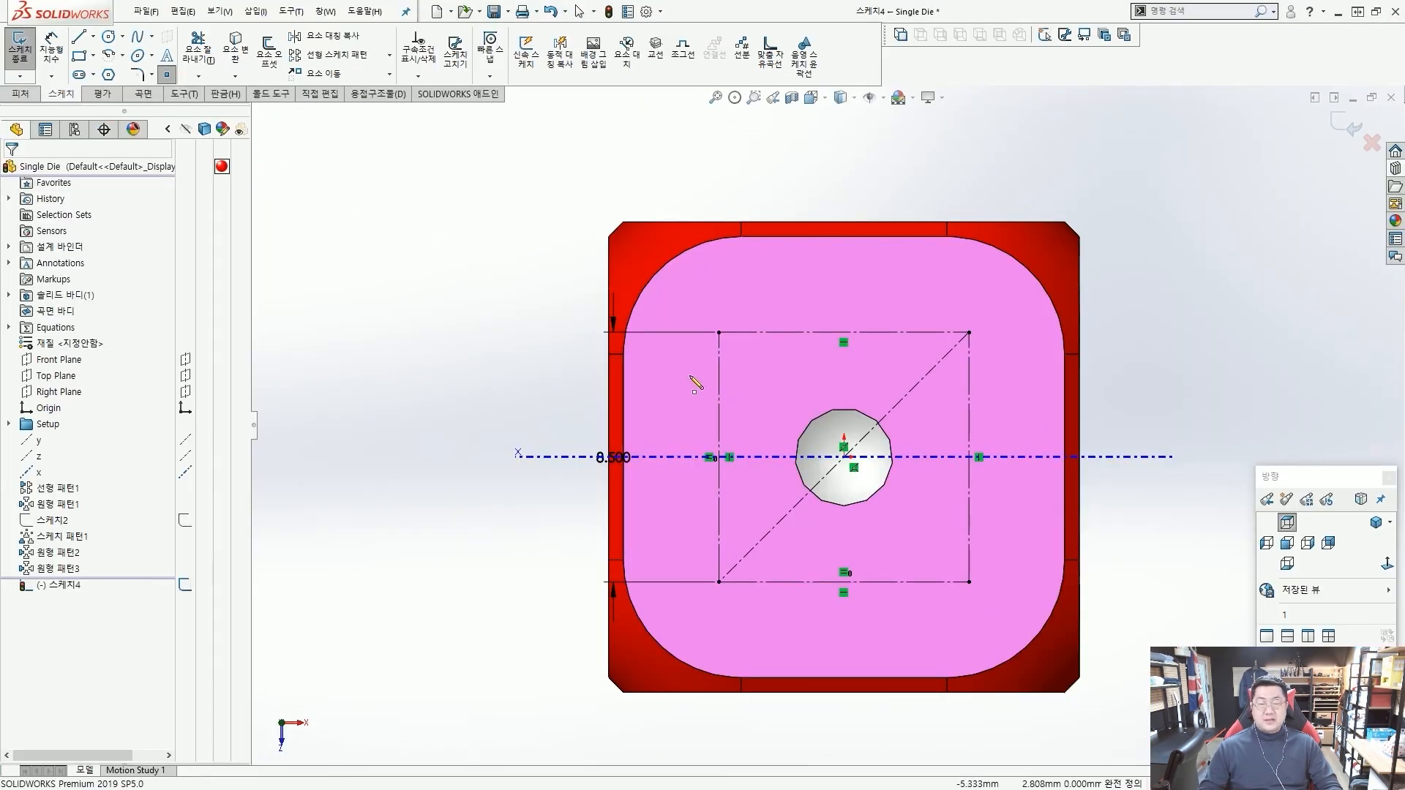
pyautogui.scroll(-2, 681, 373)
pyautogui.click(747, 318)
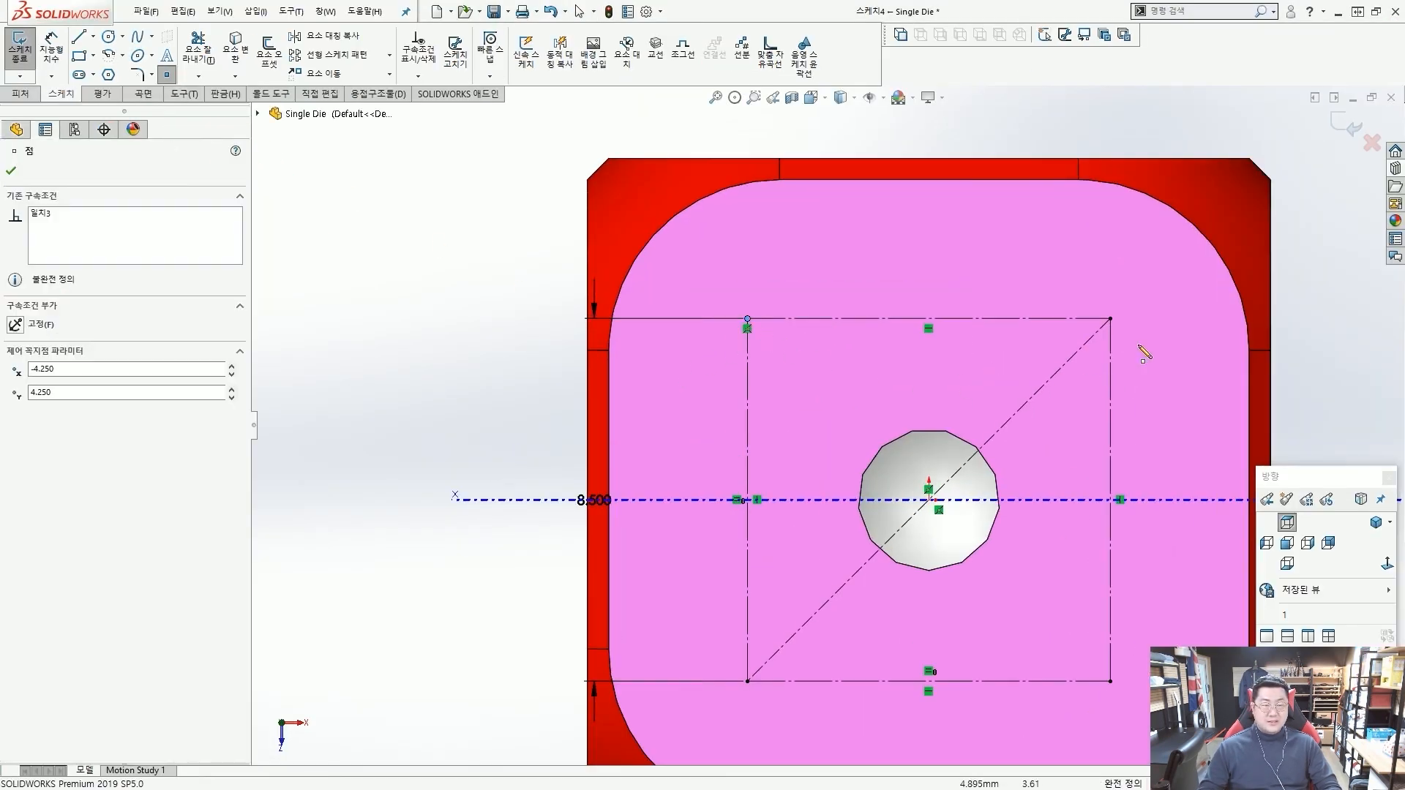
pyautogui.click(1110, 318)
pyautogui.click(1111, 681)
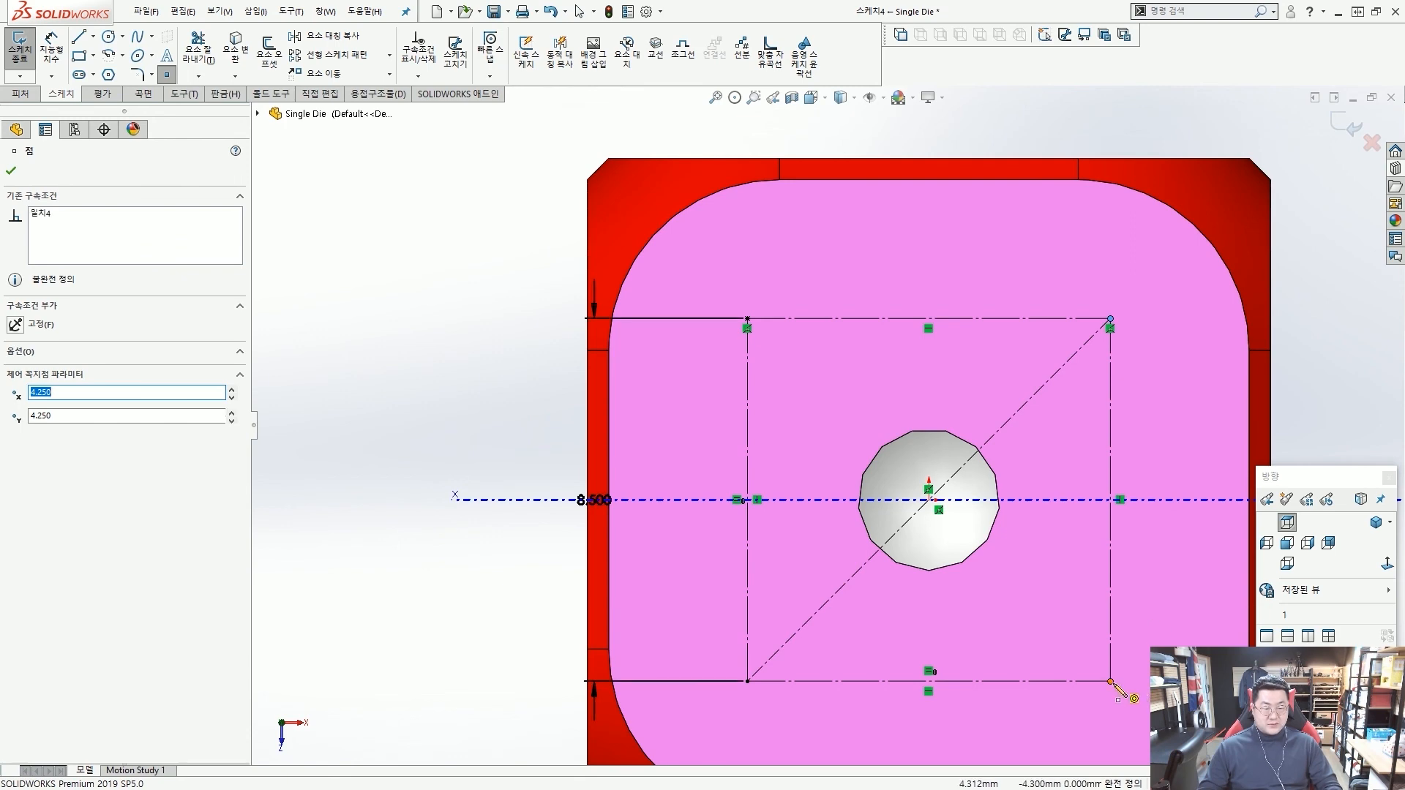
pyautogui.click(747, 682)
pyautogui.press('Escape')
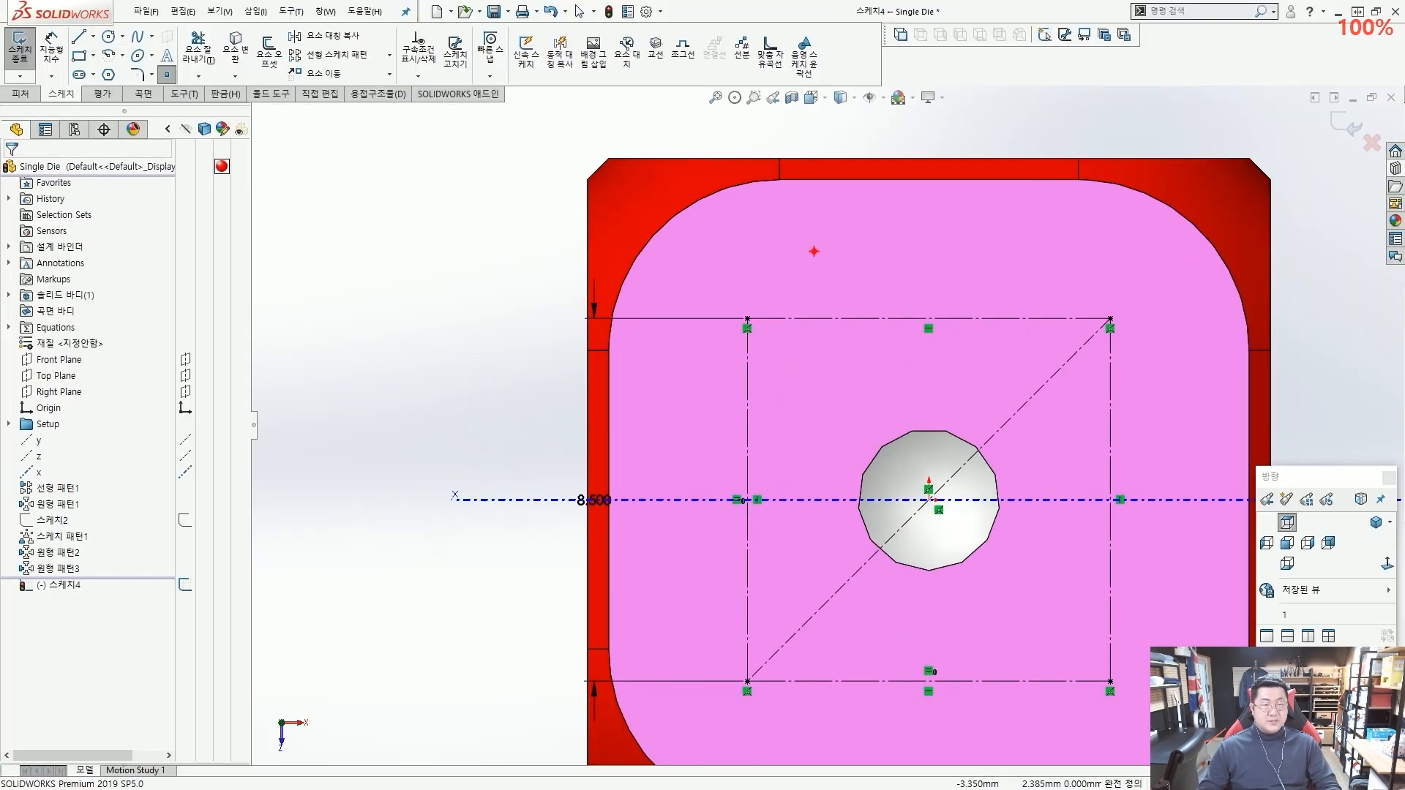
pyautogui.moveTo(371, 205)
pyautogui.mouseDown()
pyautogui.moveTo(499, 196)
pyautogui.moveTo(517, 293)
pyautogui.mouseUp()
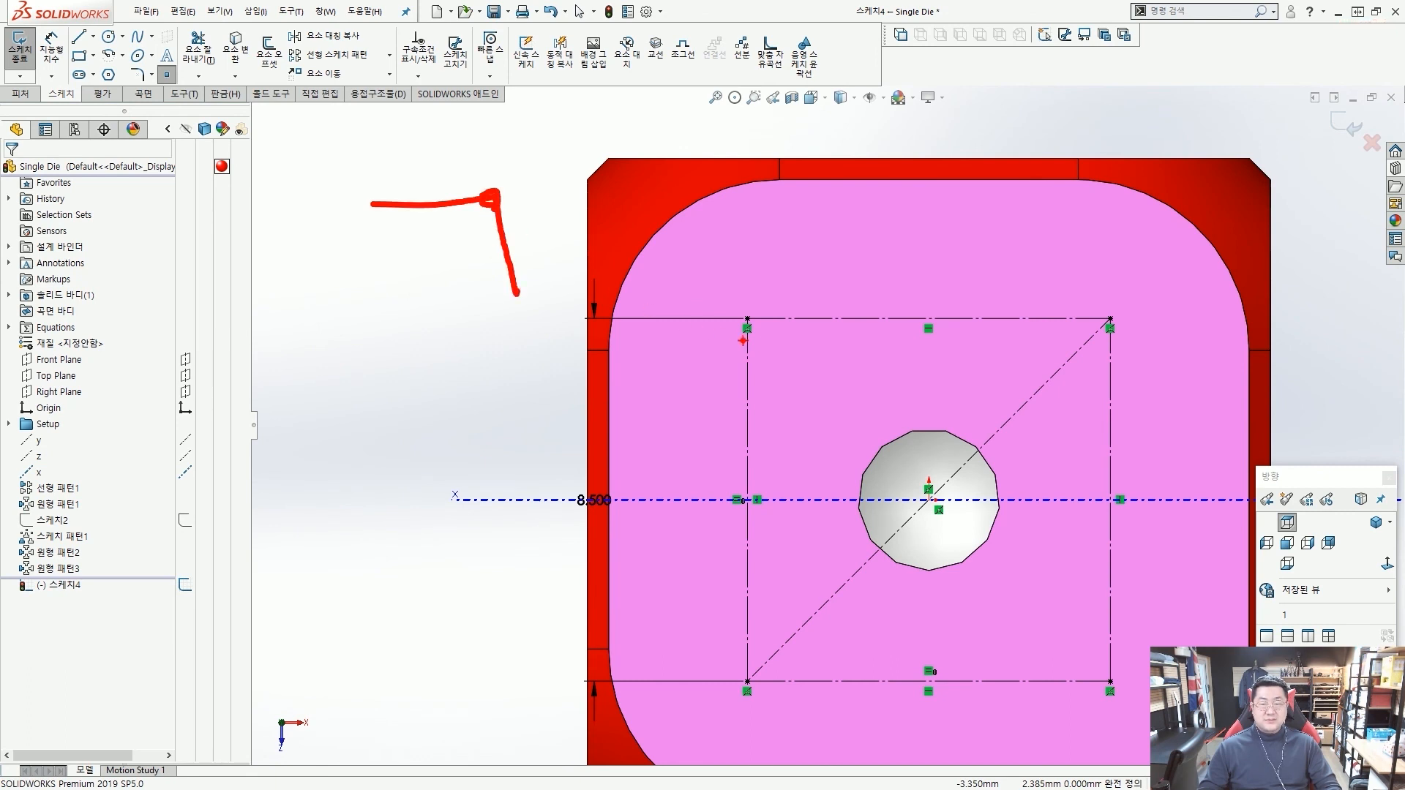
pyautogui.moveTo(743, 340); pyautogui.dragTo(741, 338)
pyautogui.press('Escape')
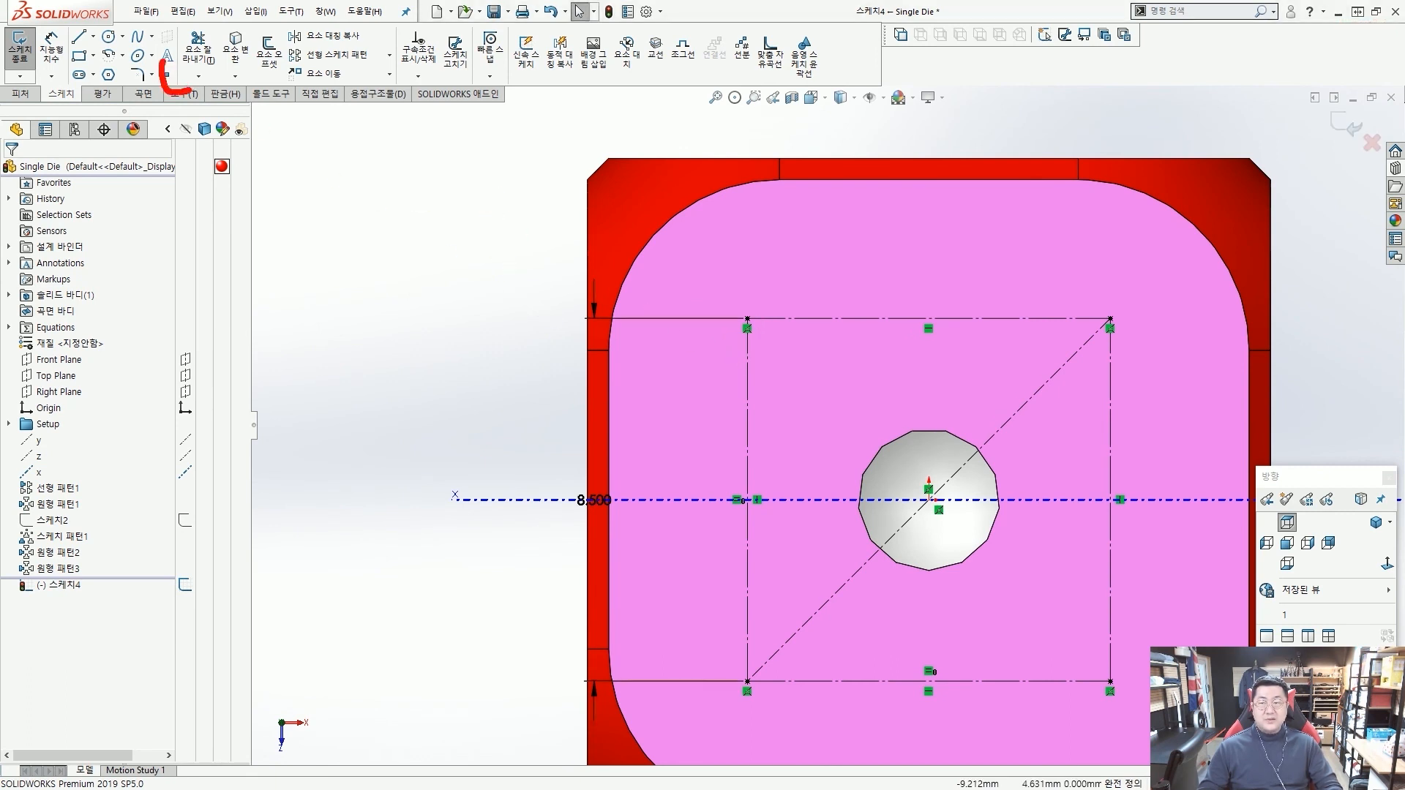
pyautogui.moveTo(190, 93)
pyautogui.mouseDown()
pyautogui.moveTo(308, 117)
pyautogui.moveTo(770, 332)
pyautogui.mouseUp()
pyautogui.press('Escape')
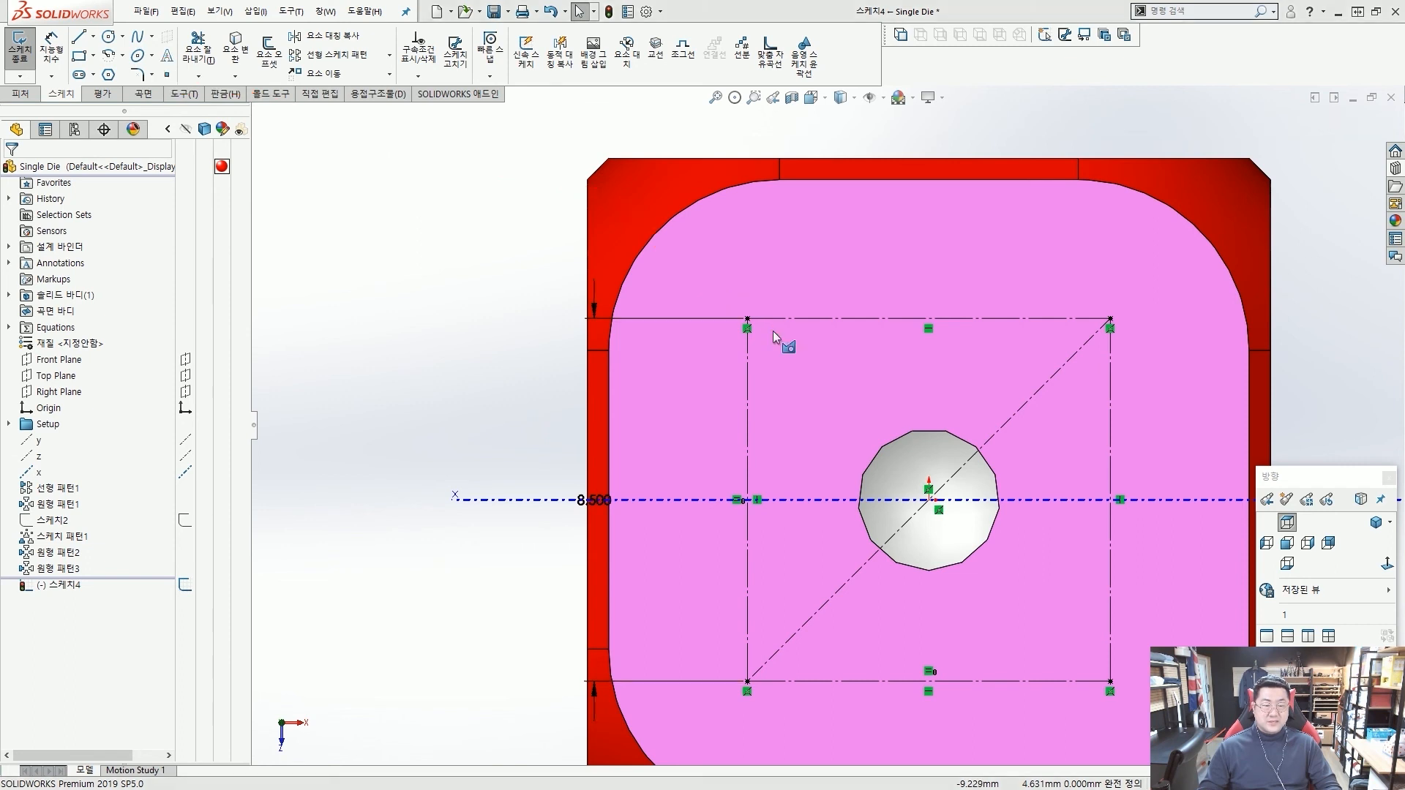
# Exit the sketch that holds the four corner points.
pyautogui.scroll(5, 783, 326)
pyautogui.scroll(-2, 886, 417)
pyautogui.scroll(3, 900, 467)
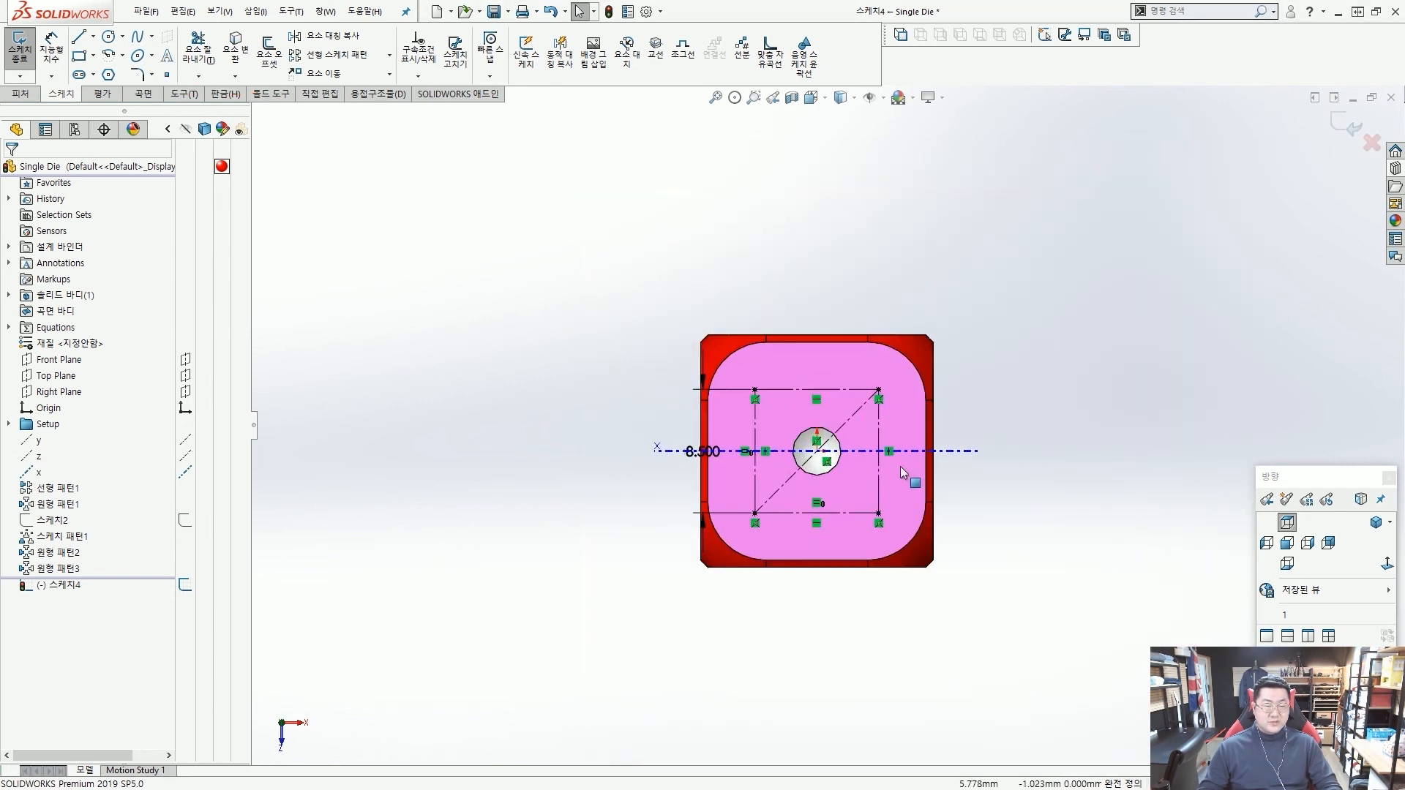
pyautogui.scroll(-2, 900, 467)
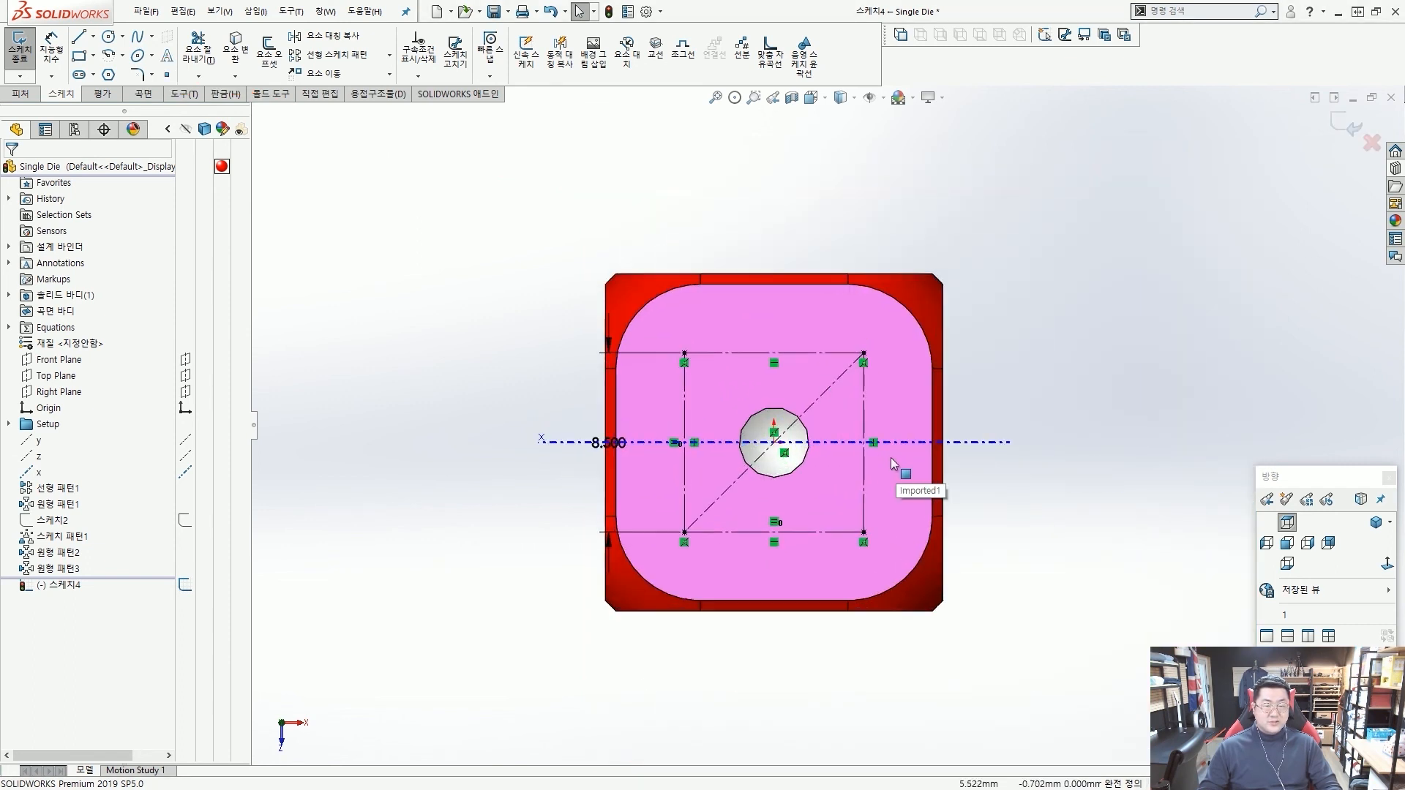
pyautogui.click(1339, 130)
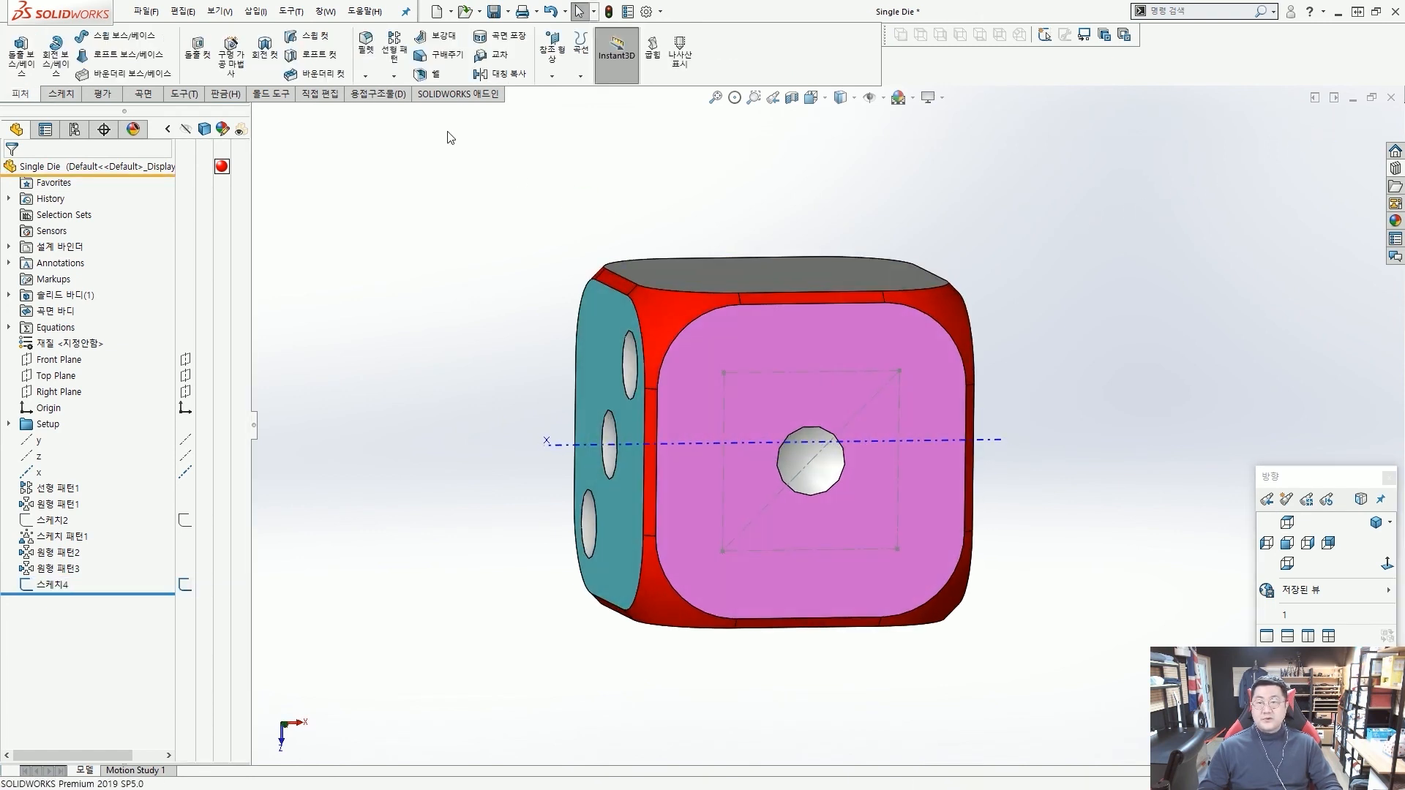
# Start a sketch driven pattern using the sketch with the four corner points on the magenta face.
pyautogui.click(396, 77)
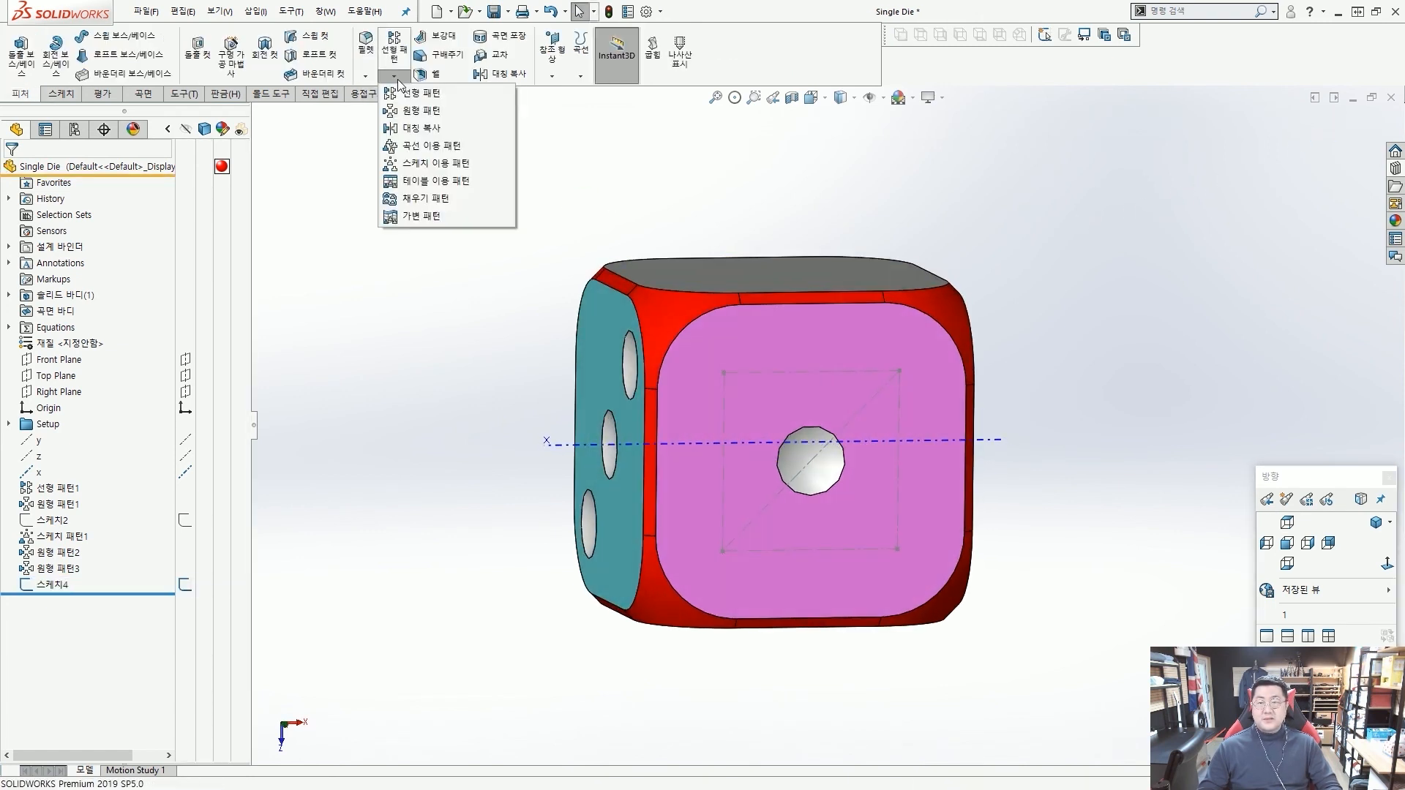
pyautogui.click(419, 165)
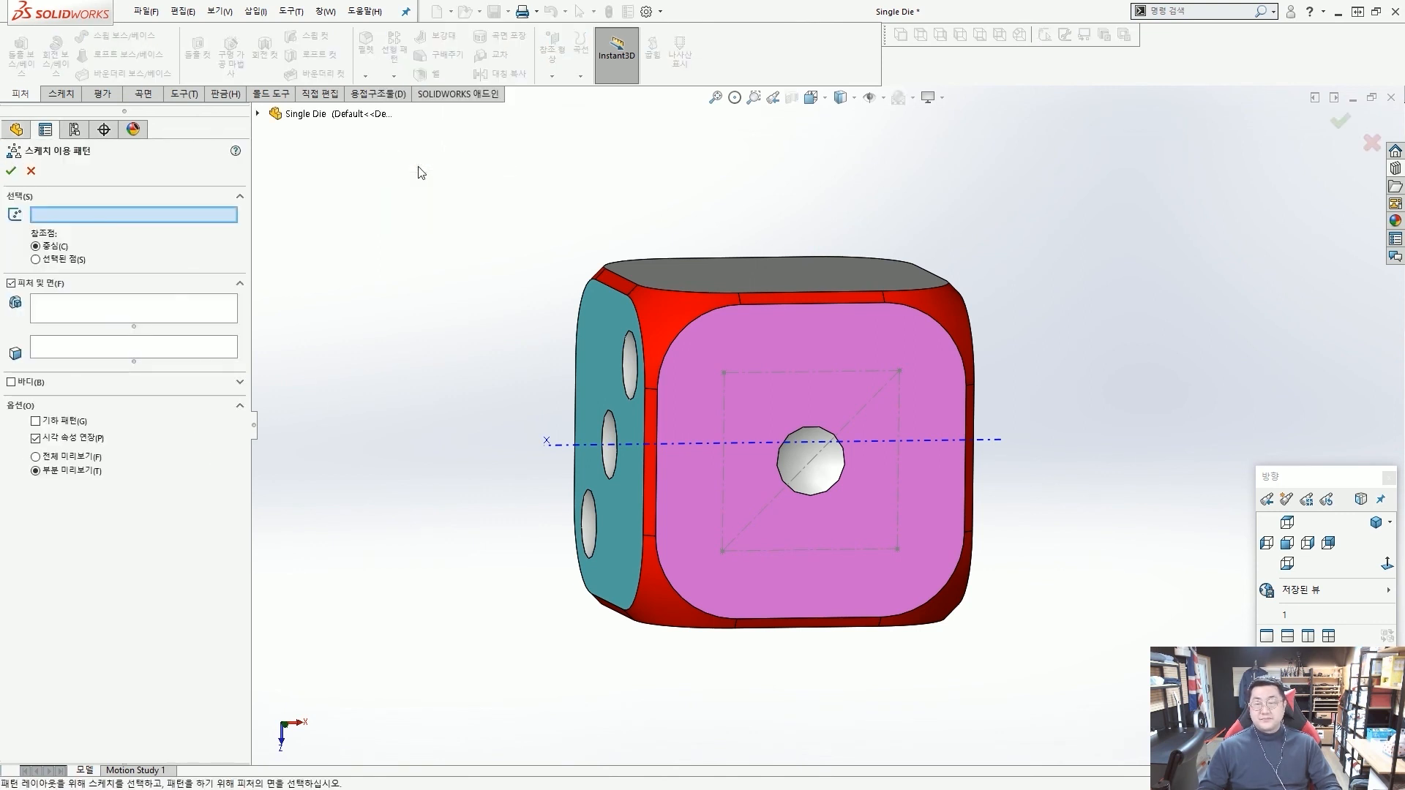
pyautogui.click(753, 375)
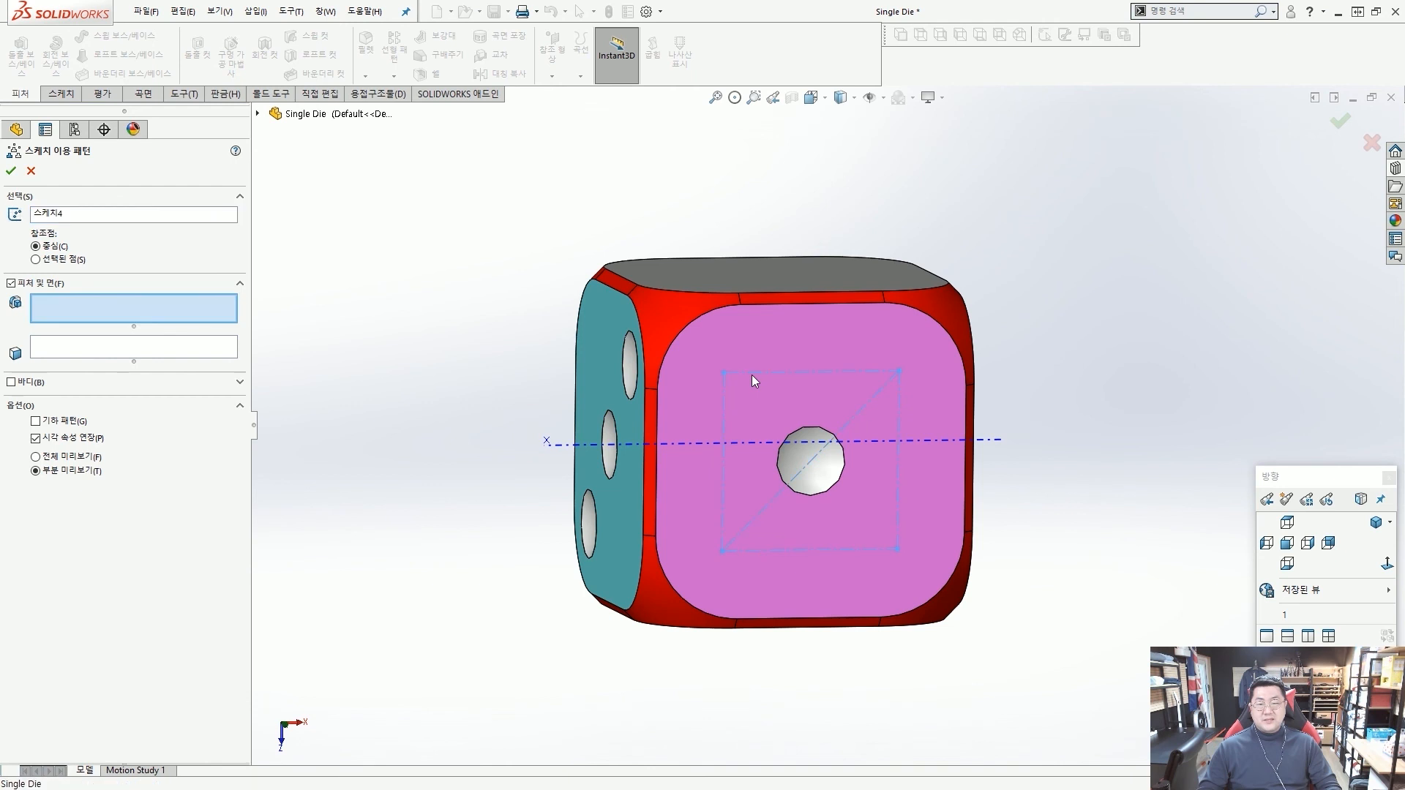
pyautogui.moveTo(747, 375); pyautogui.dragTo(802, 373, button='middle')
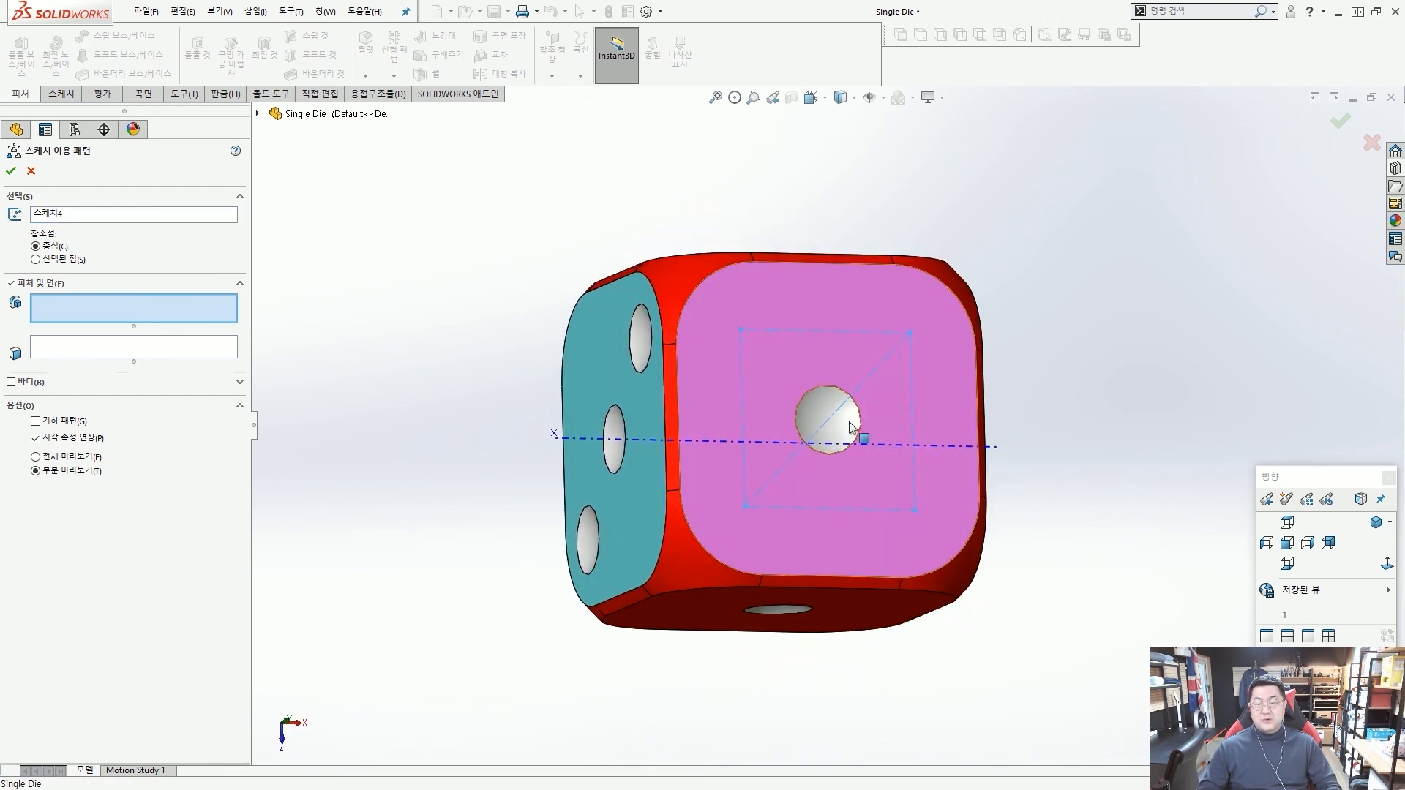
# Pattern the face of the magenta side's centre dot onto the four sketch points and accept the pattern.
pyautogui.click(189, 353)
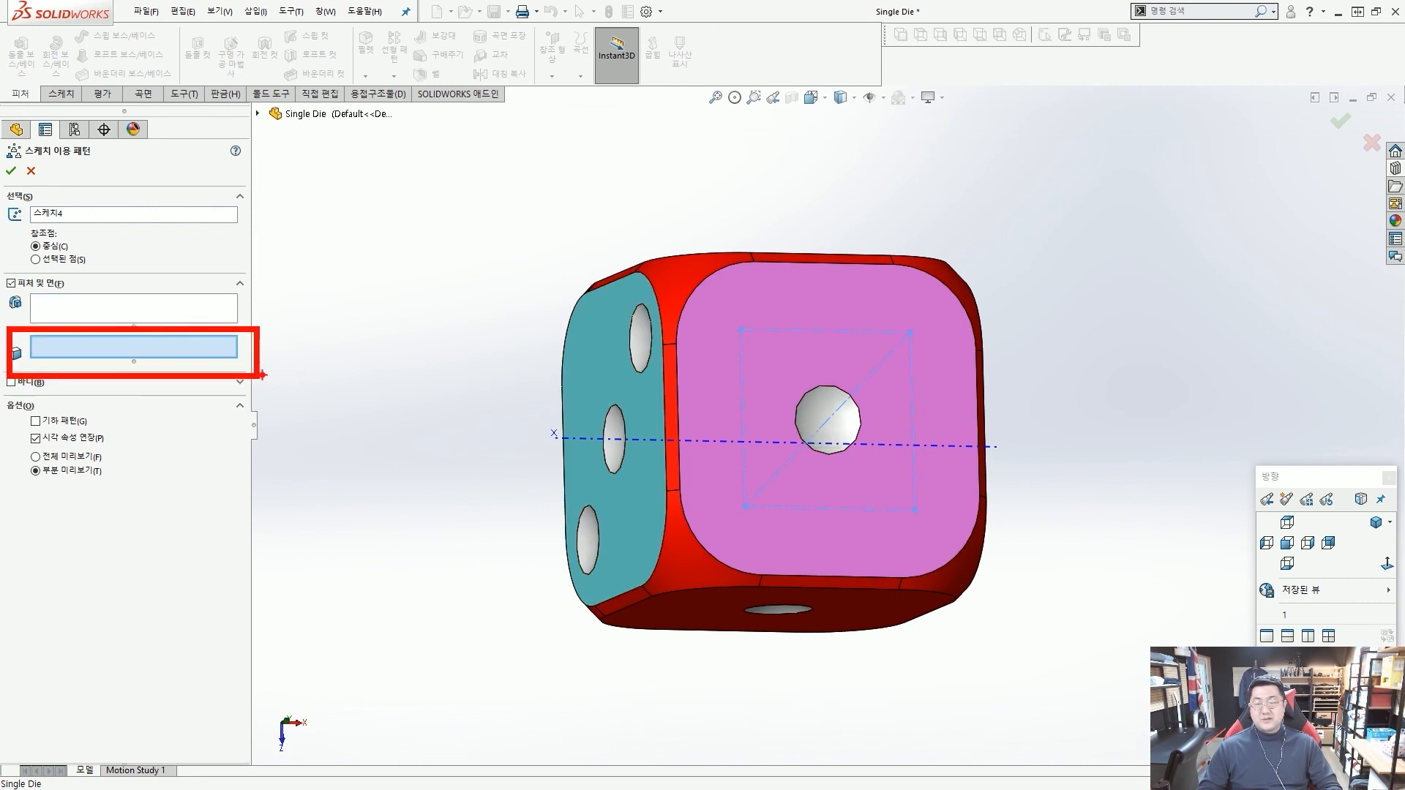
pyautogui.keyDown('ctrl'); pyautogui.keyDown('shift'); pyautogui.moveTo(262, 374); pyautogui.dragTo(336, 388); pyautogui.keyUp('shift'); pyautogui.keyUp('ctrl')
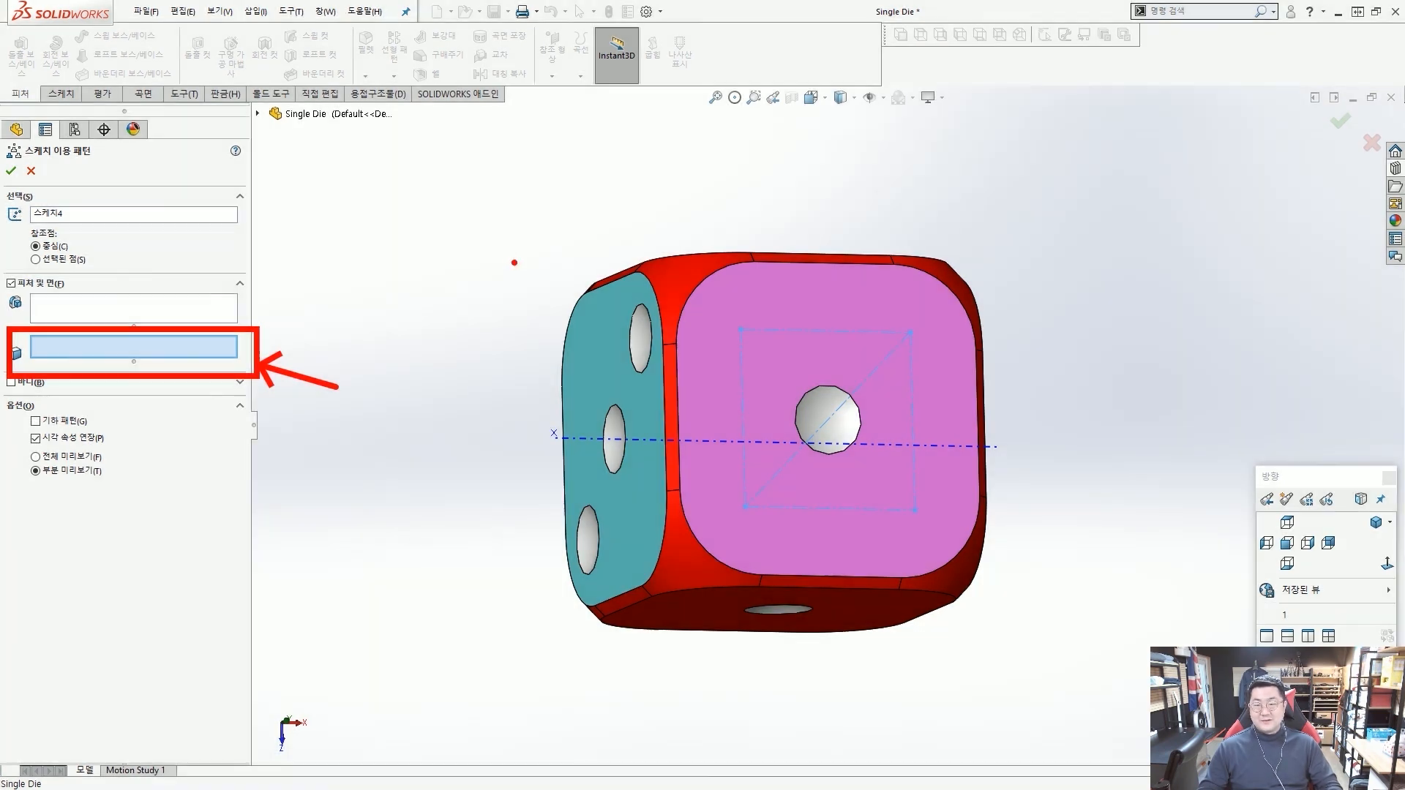
pyautogui.press('Escape')
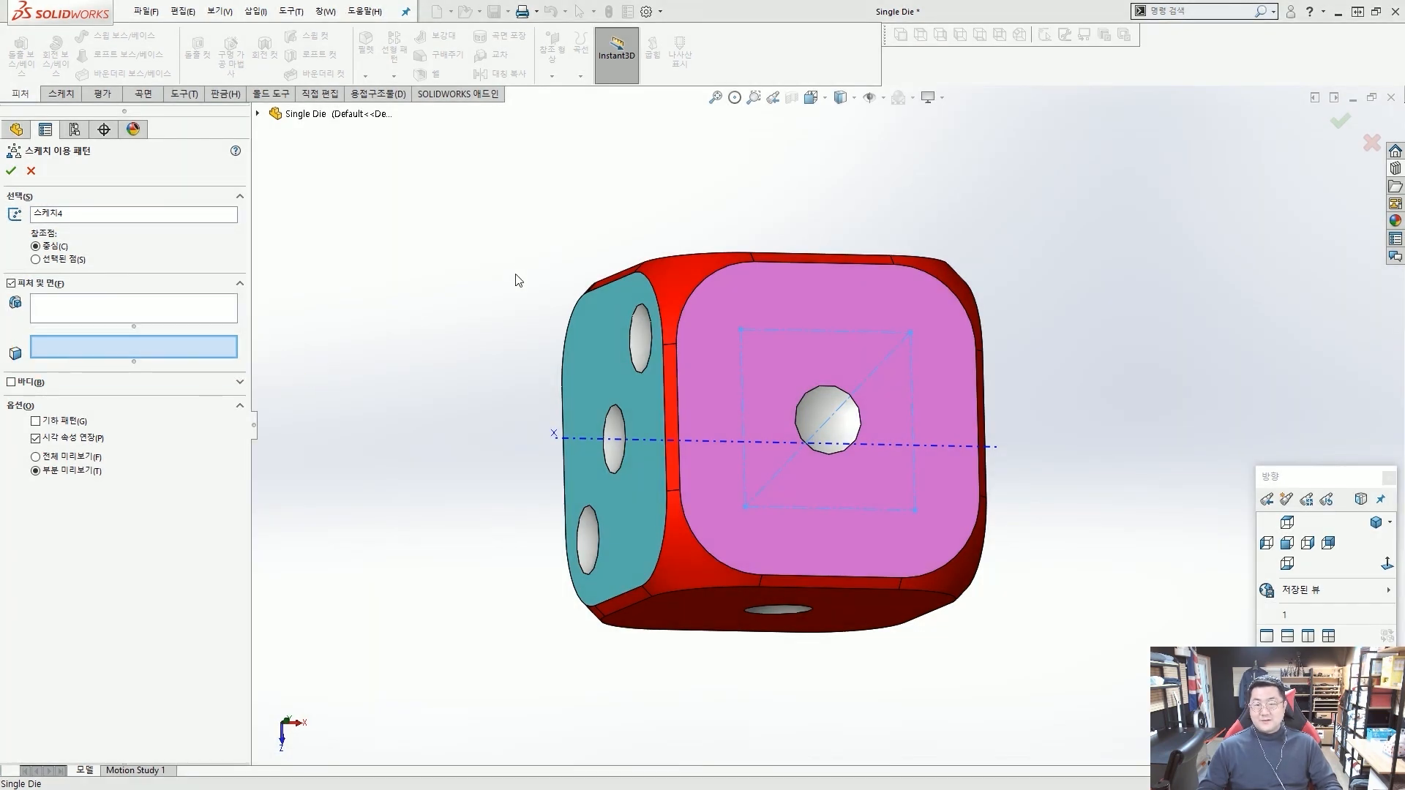
pyautogui.scroll(-2, 818, 430)
pyautogui.click(820, 414)
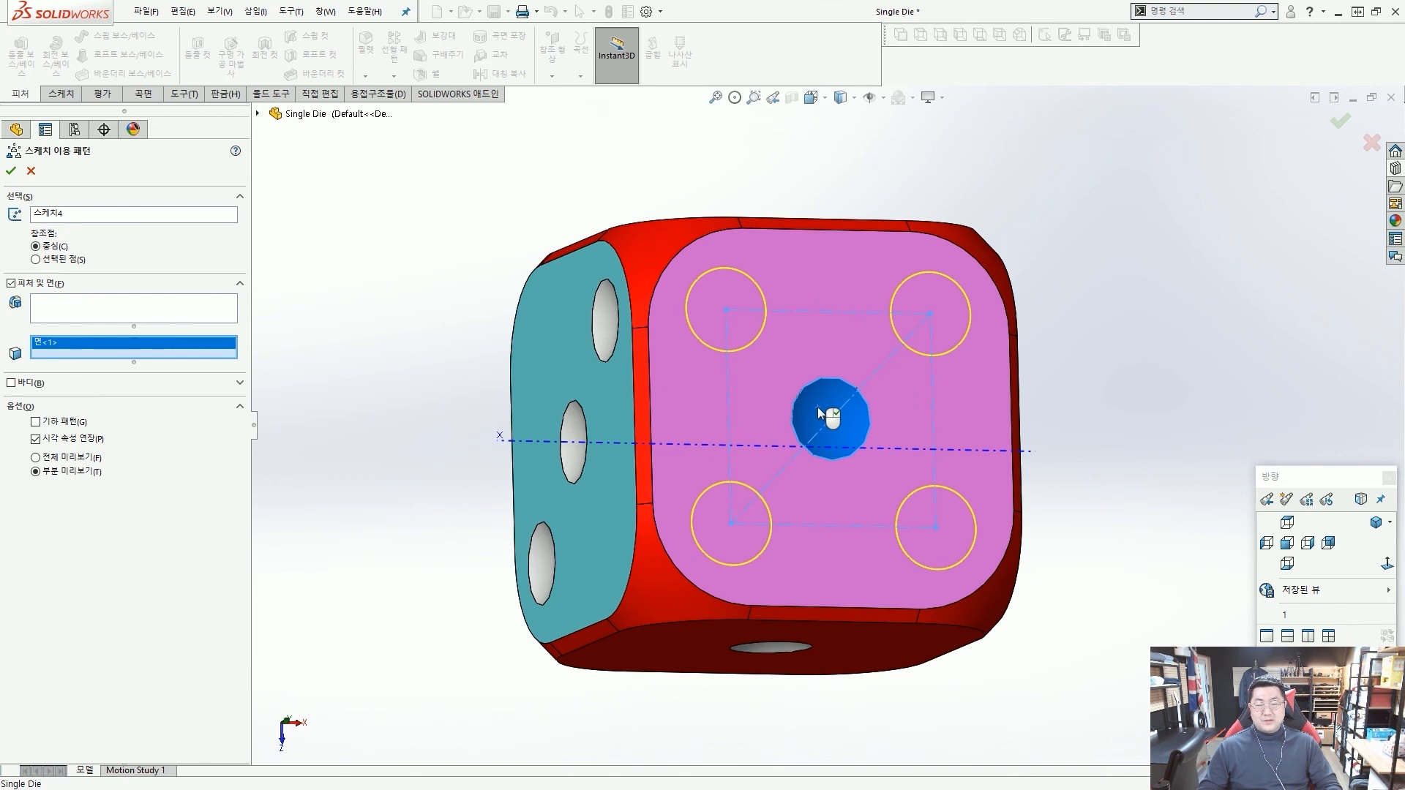
pyautogui.moveTo(735, 311); pyautogui.dragTo(827, 417)
pyautogui.moveTo(905, 324)
pyautogui.mouseDown()
pyautogui.moveTo(805, 388)
pyautogui.moveTo(907, 490)
pyautogui.mouseUp()
pyautogui.moveTo(805, 452); pyautogui.dragTo(754, 484)
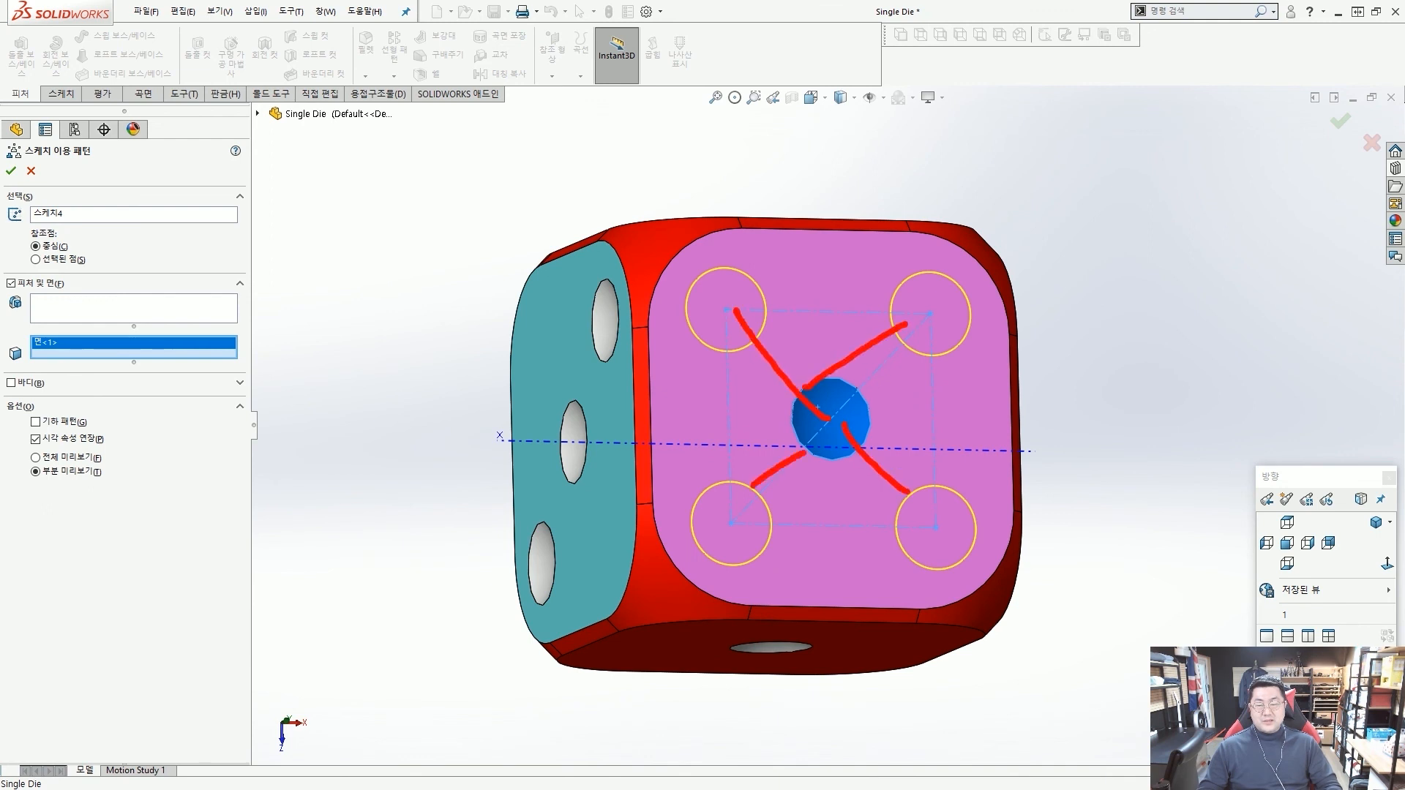
pyautogui.press('Escape')
pyautogui.click(11, 172)
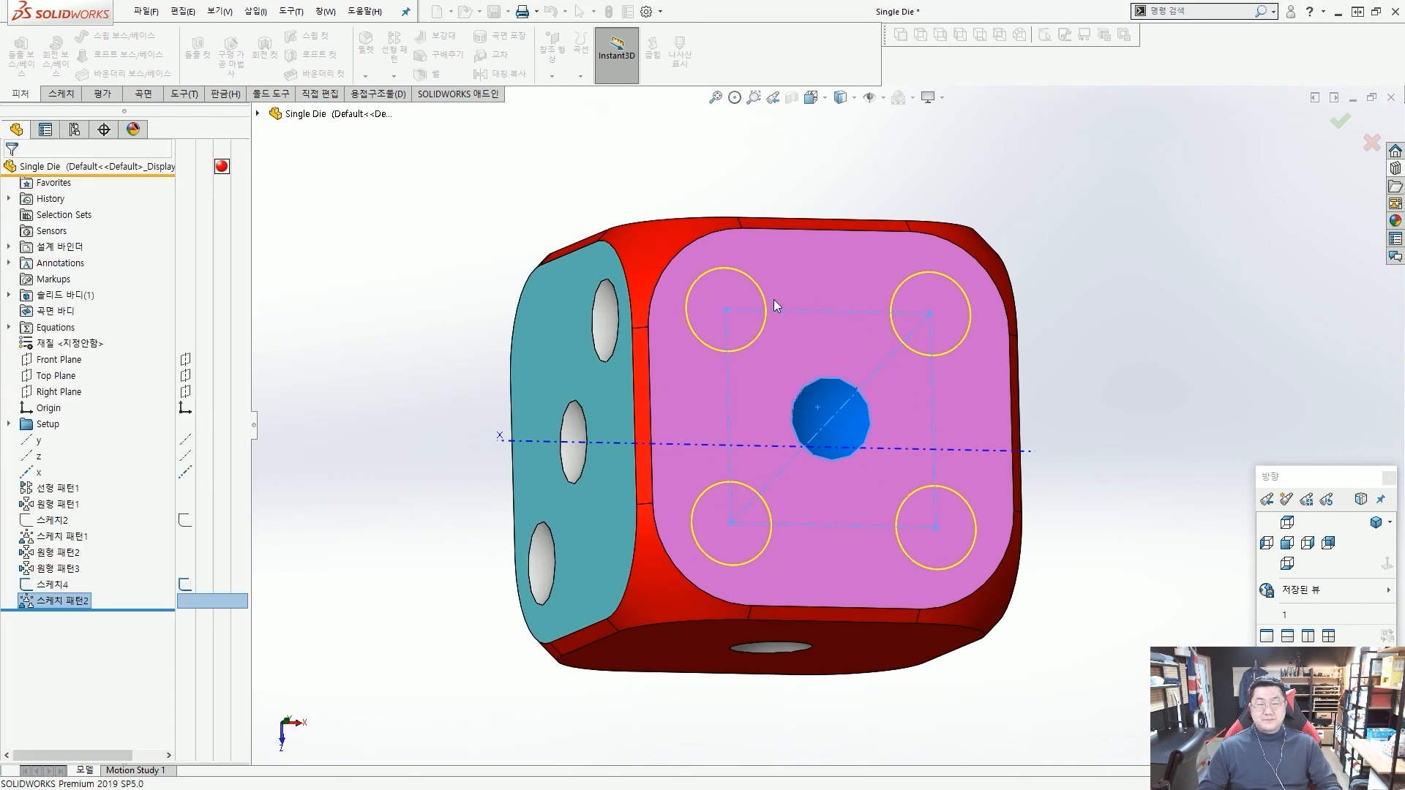
# Hide the sketch that holds the four corner points of the five-dot face.
pyautogui.scroll(3, 769, 304)
pyautogui.moveTo(766, 306)
pyautogui.mouseDown(button='middle')
pyautogui.moveTo(869, 333)
pyautogui.moveTo(864, 322)
pyautogui.mouseUp(button='middle')
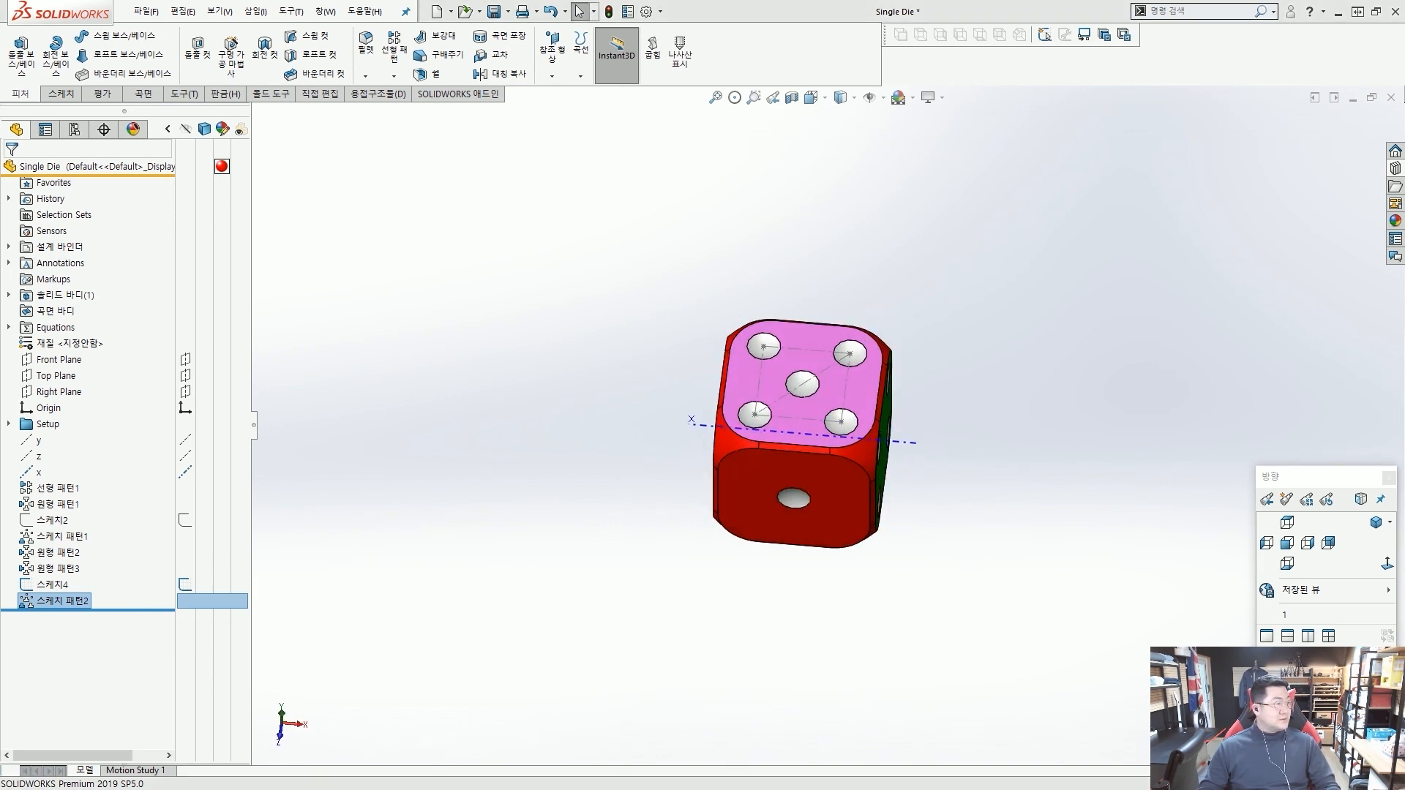
pyautogui.moveTo(949, 377); pyautogui.dragTo(962, 294, button='middle')
pyautogui.moveTo(681, 287); pyautogui.dragTo(634, 313, button='middle')
pyautogui.scroll(-2, 763, 516)
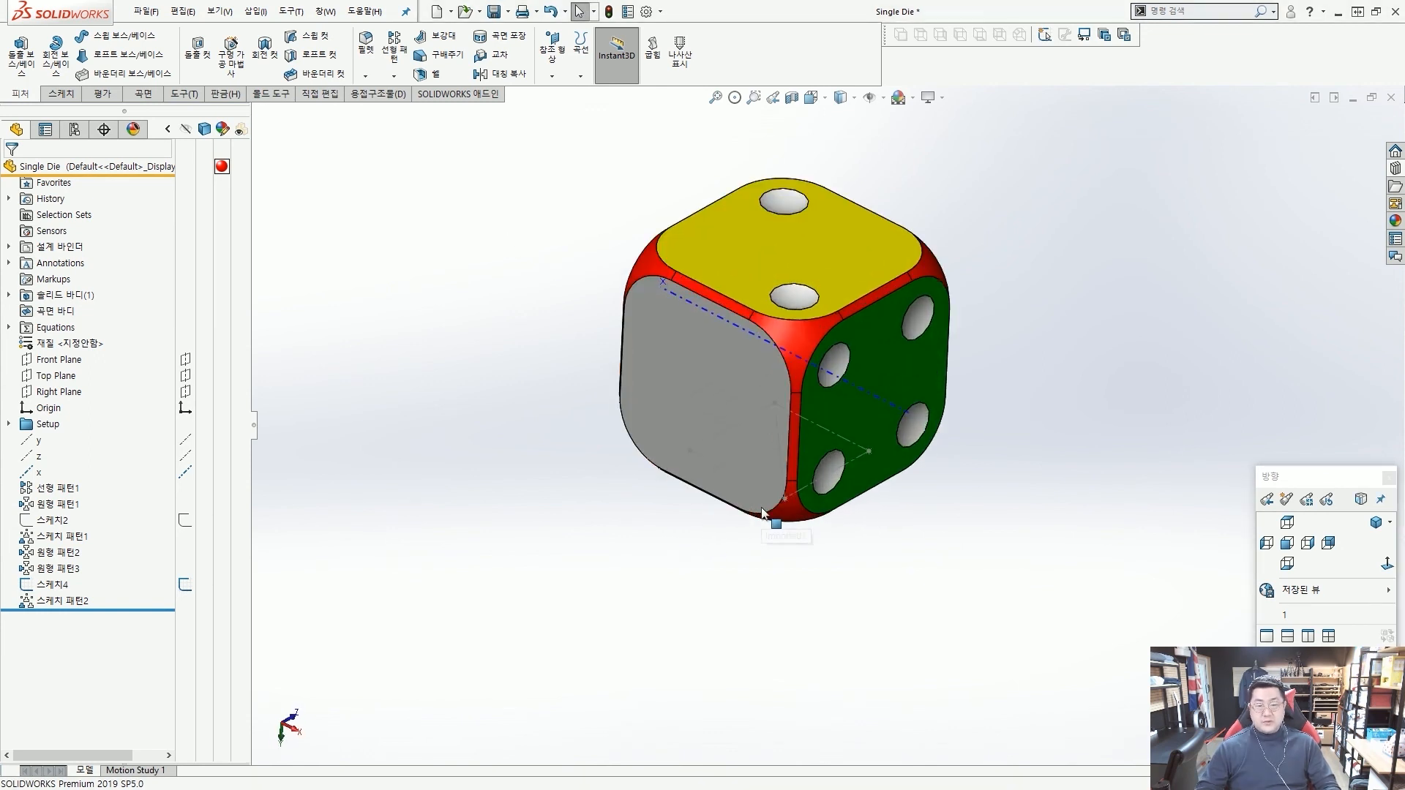
pyautogui.click(758, 486)
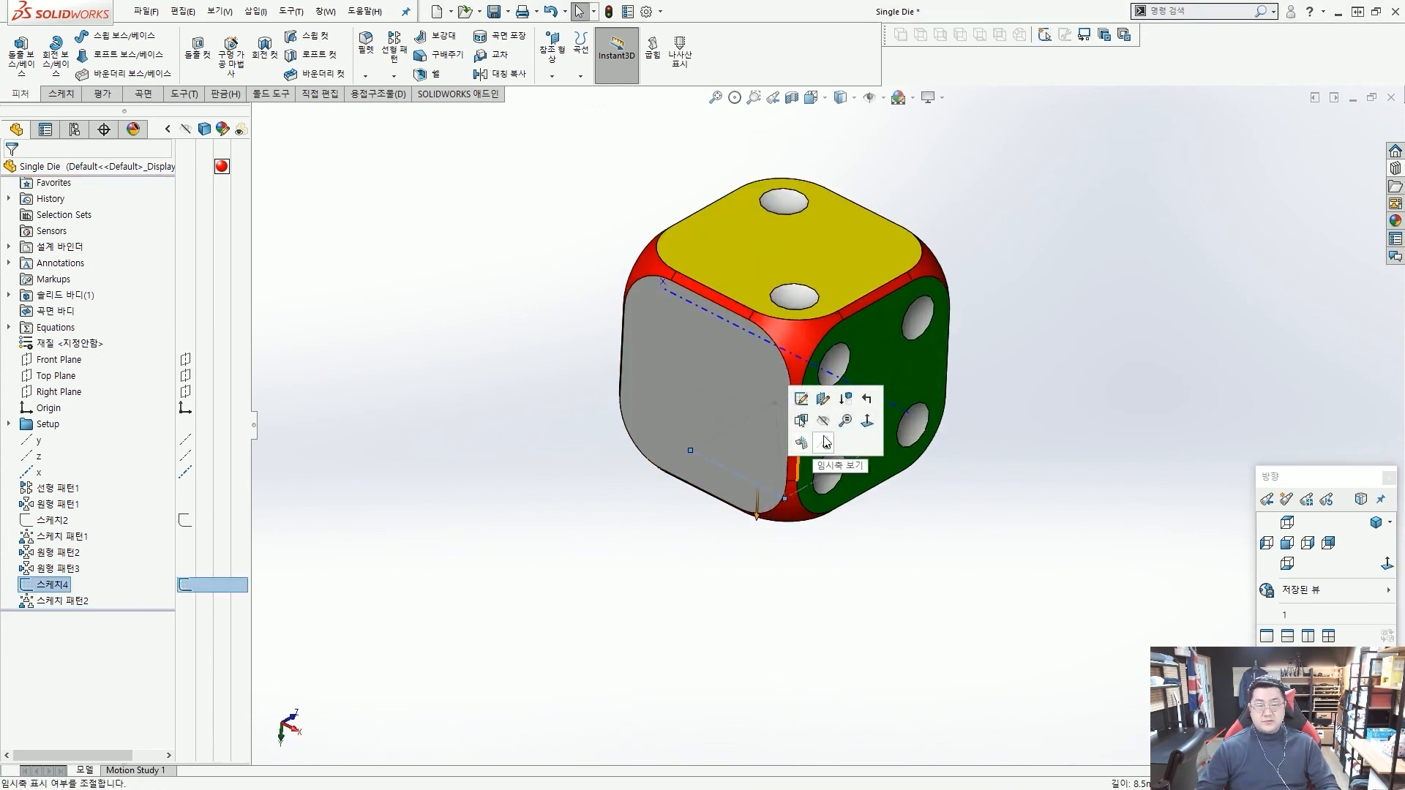
pyautogui.click(530, 325)
# Start a circular pattern about the x axis with 90° instance spacing and 2 instances.
pyautogui.scroll(2, 714, 338)
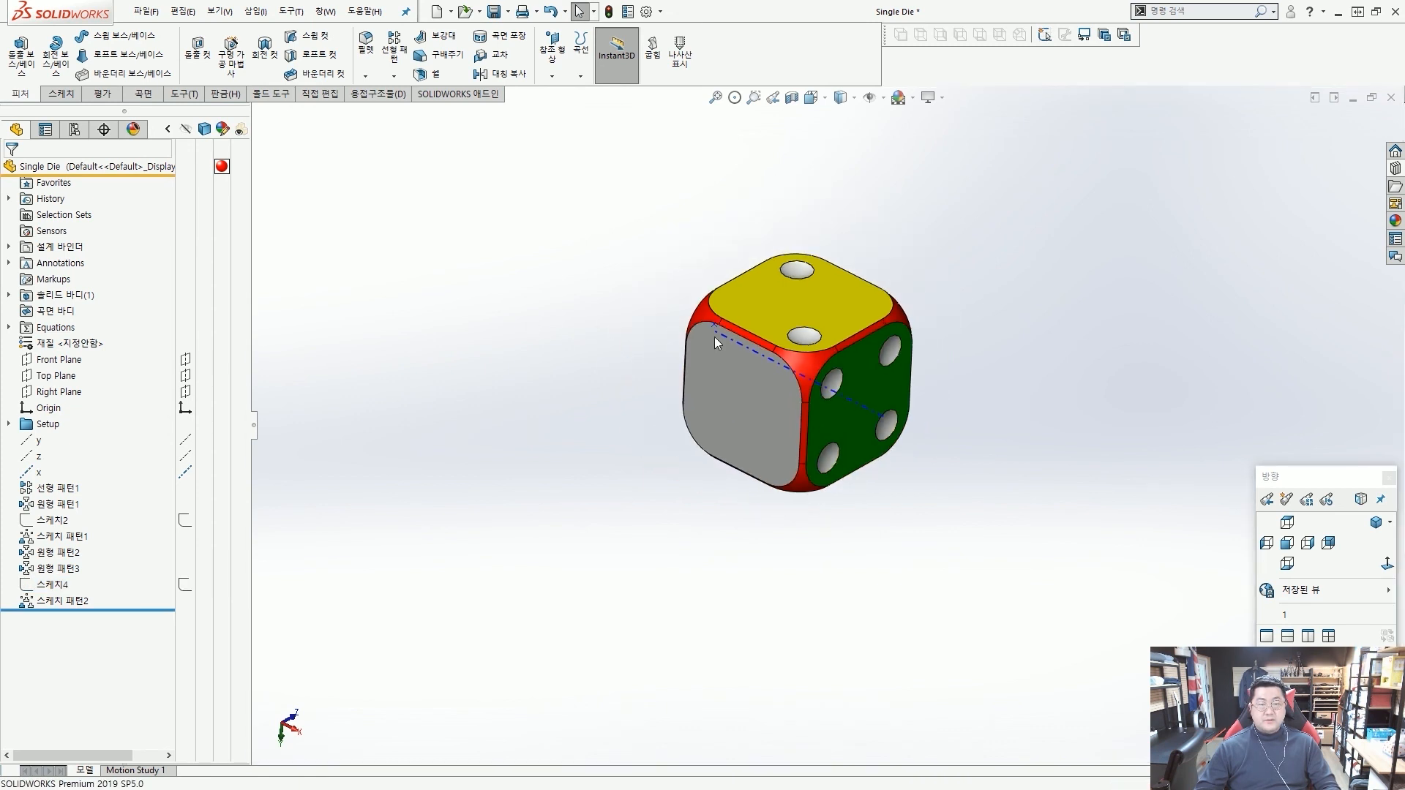
pyautogui.scroll(-2, 739, 331)
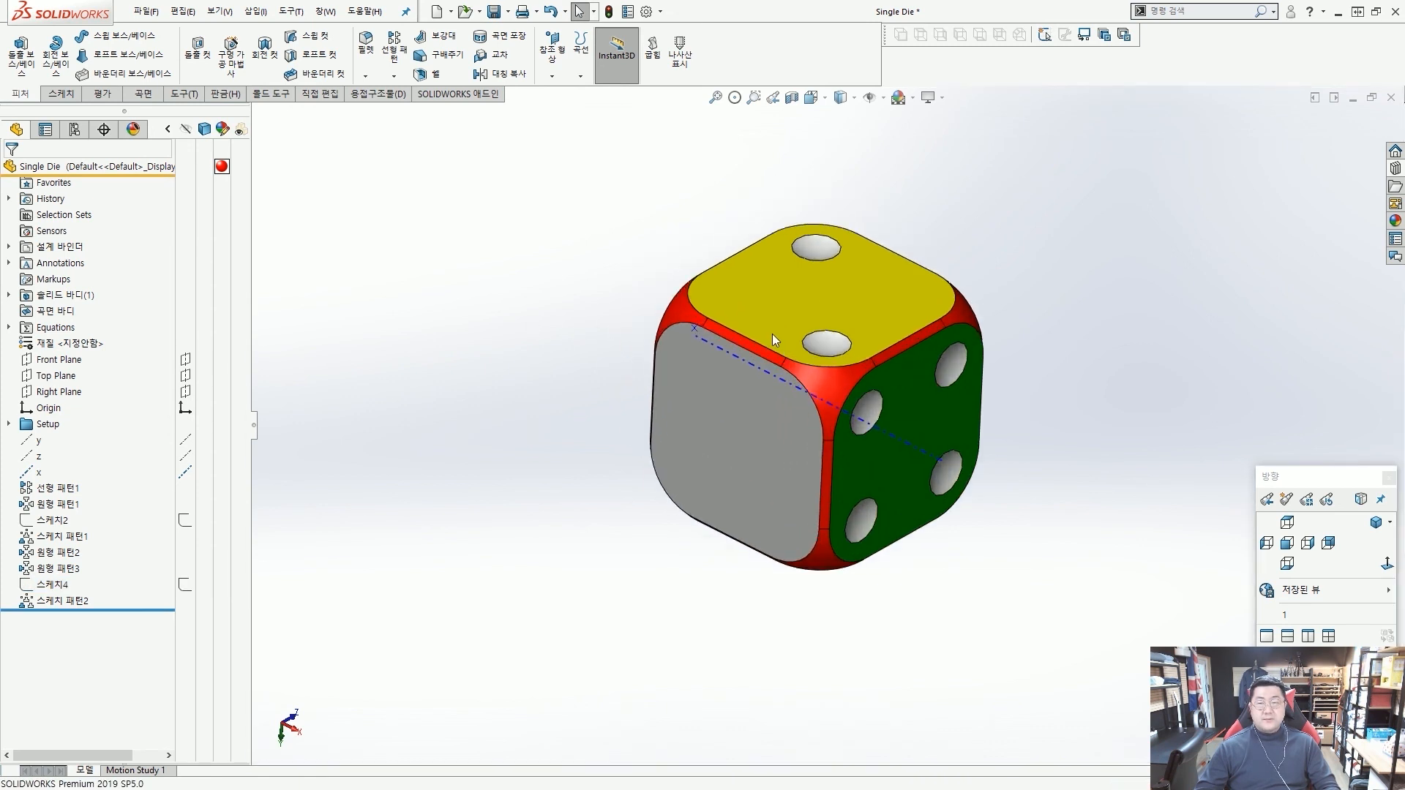
pyautogui.click(394, 77)
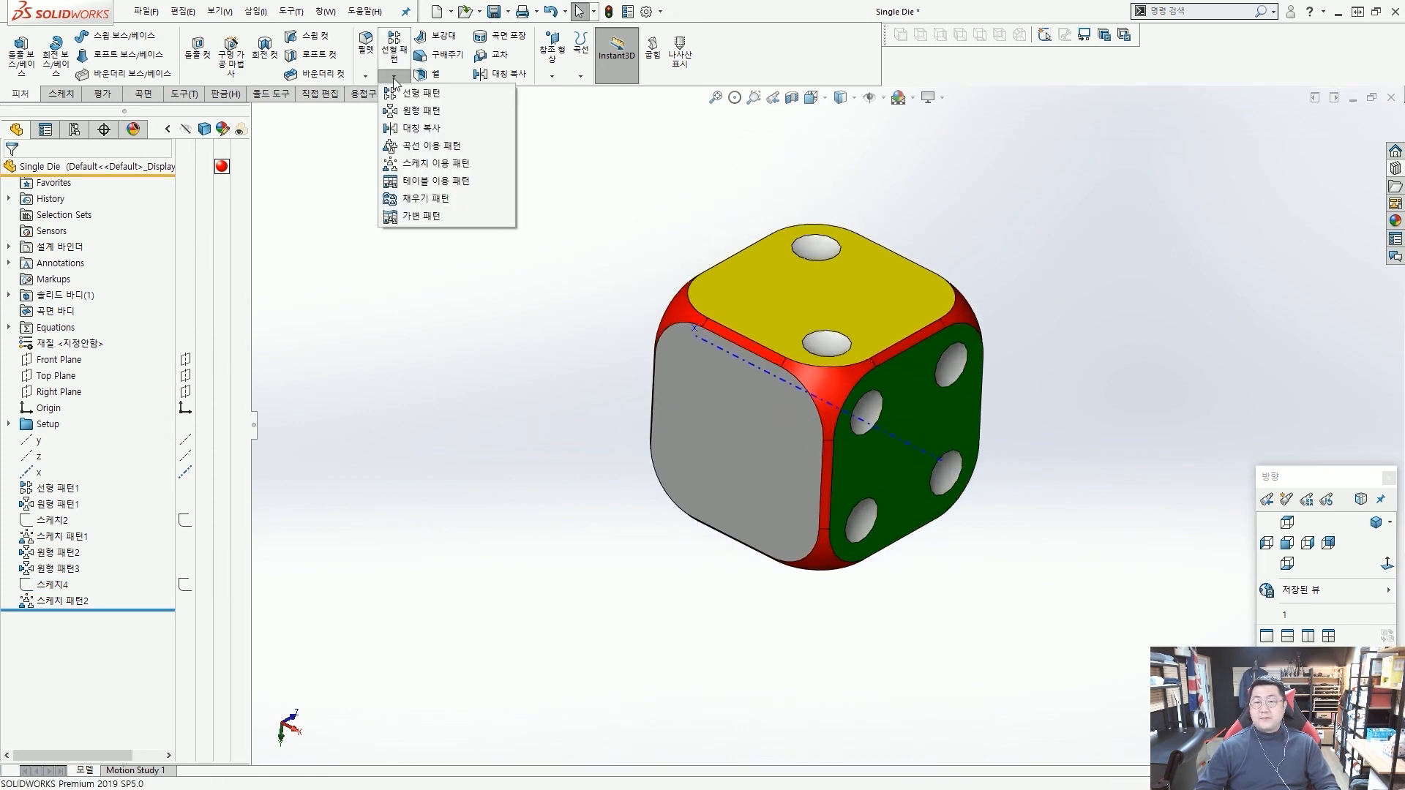
pyautogui.click(412, 112)
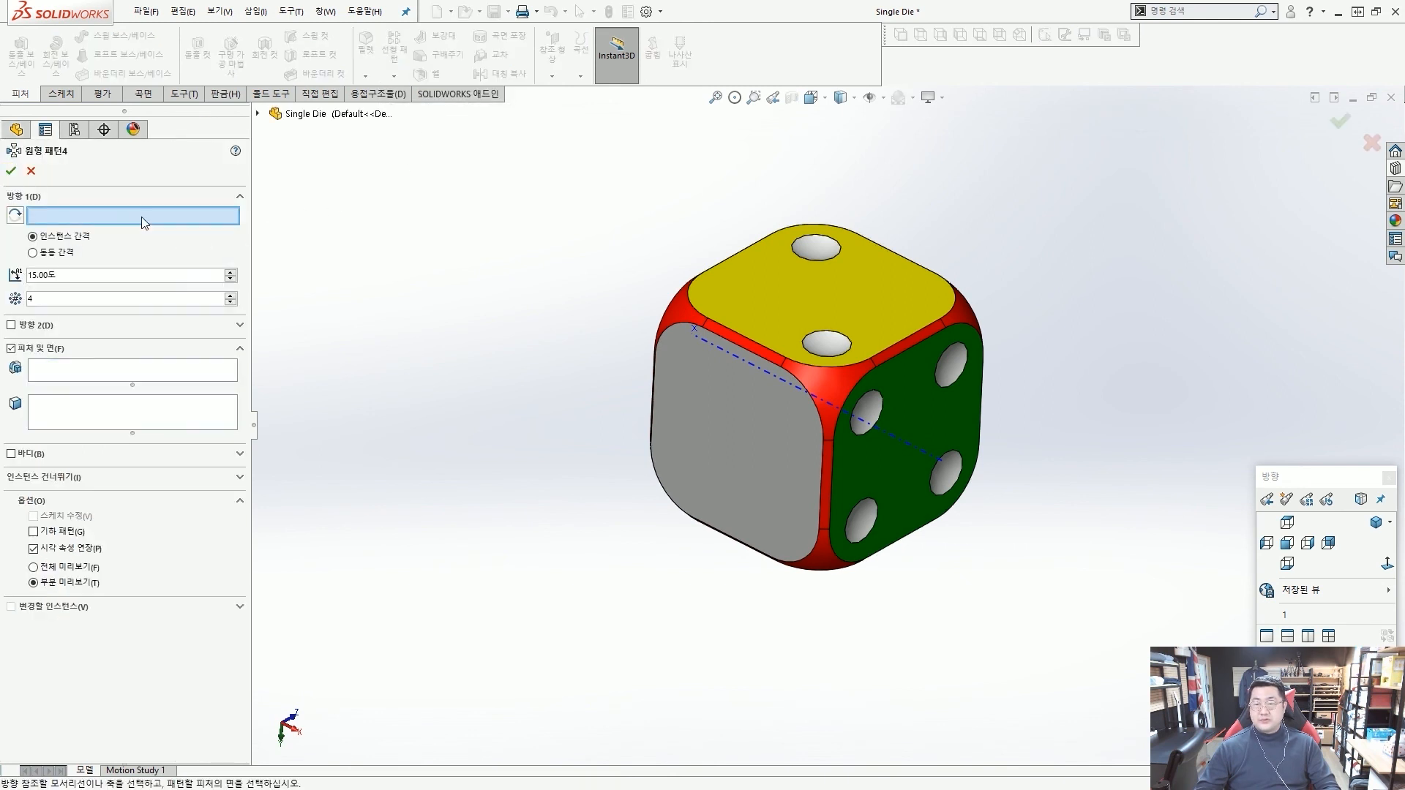
pyautogui.click(907, 442)
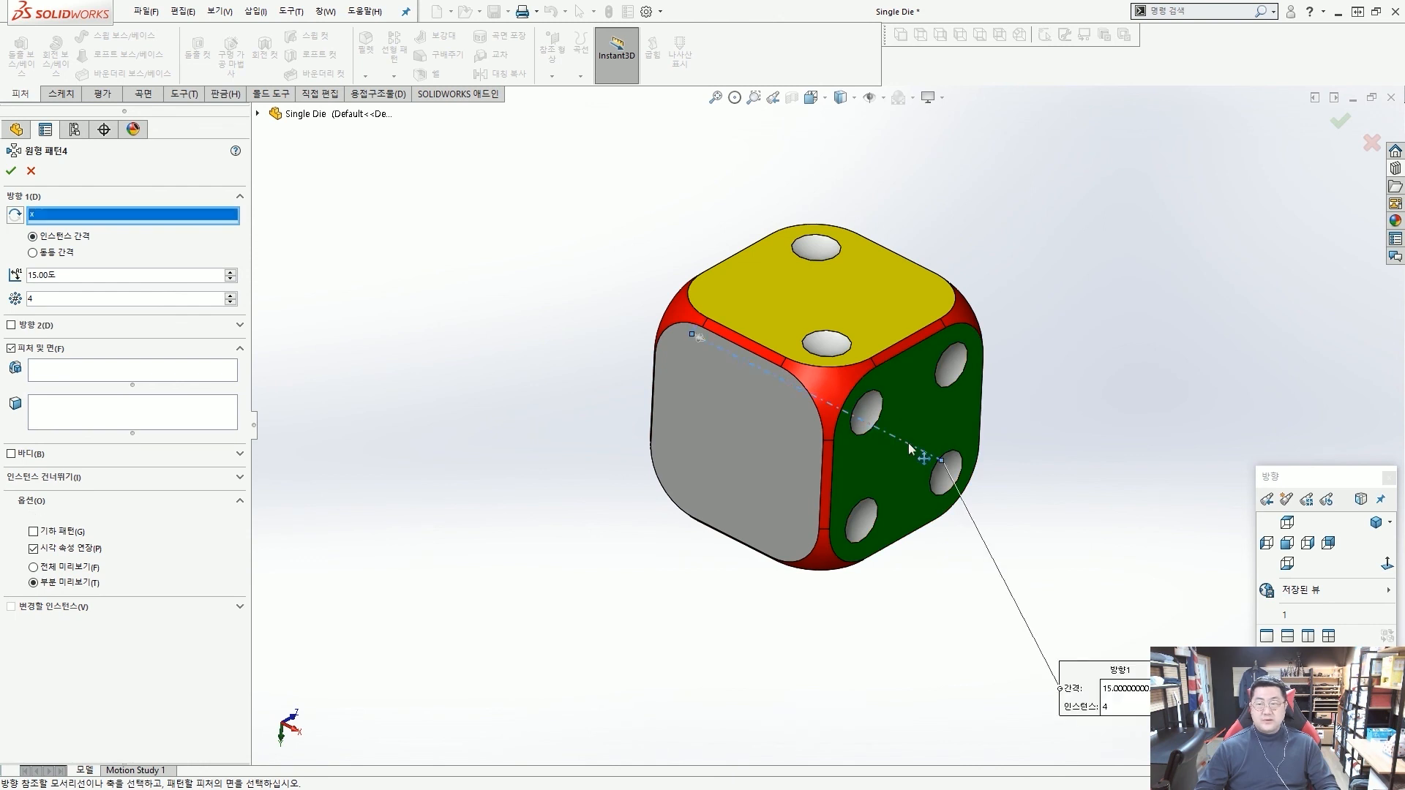
pyautogui.doubleClick(84, 278)
pyautogui.write('90')
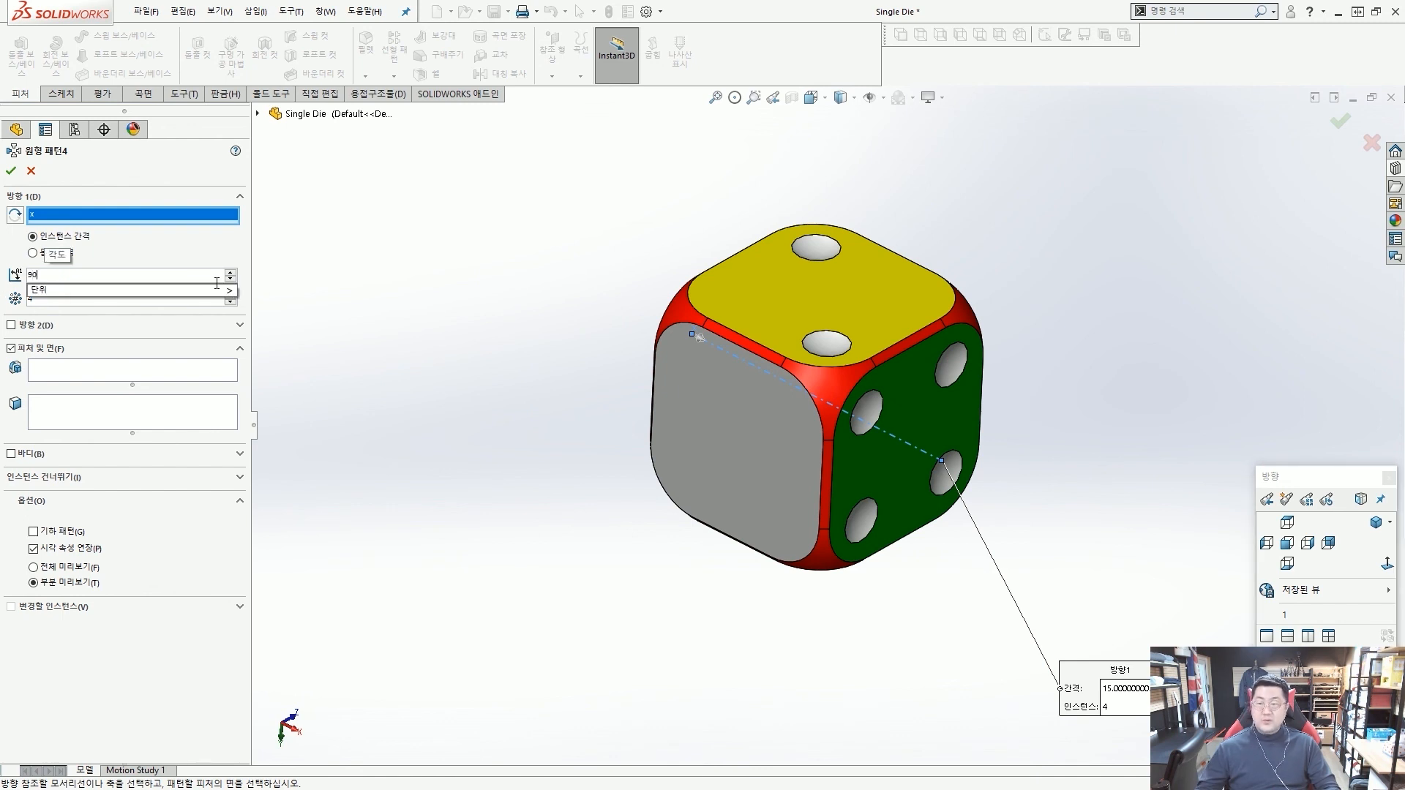
pyautogui.click(335, 278)
pyautogui.write('2')
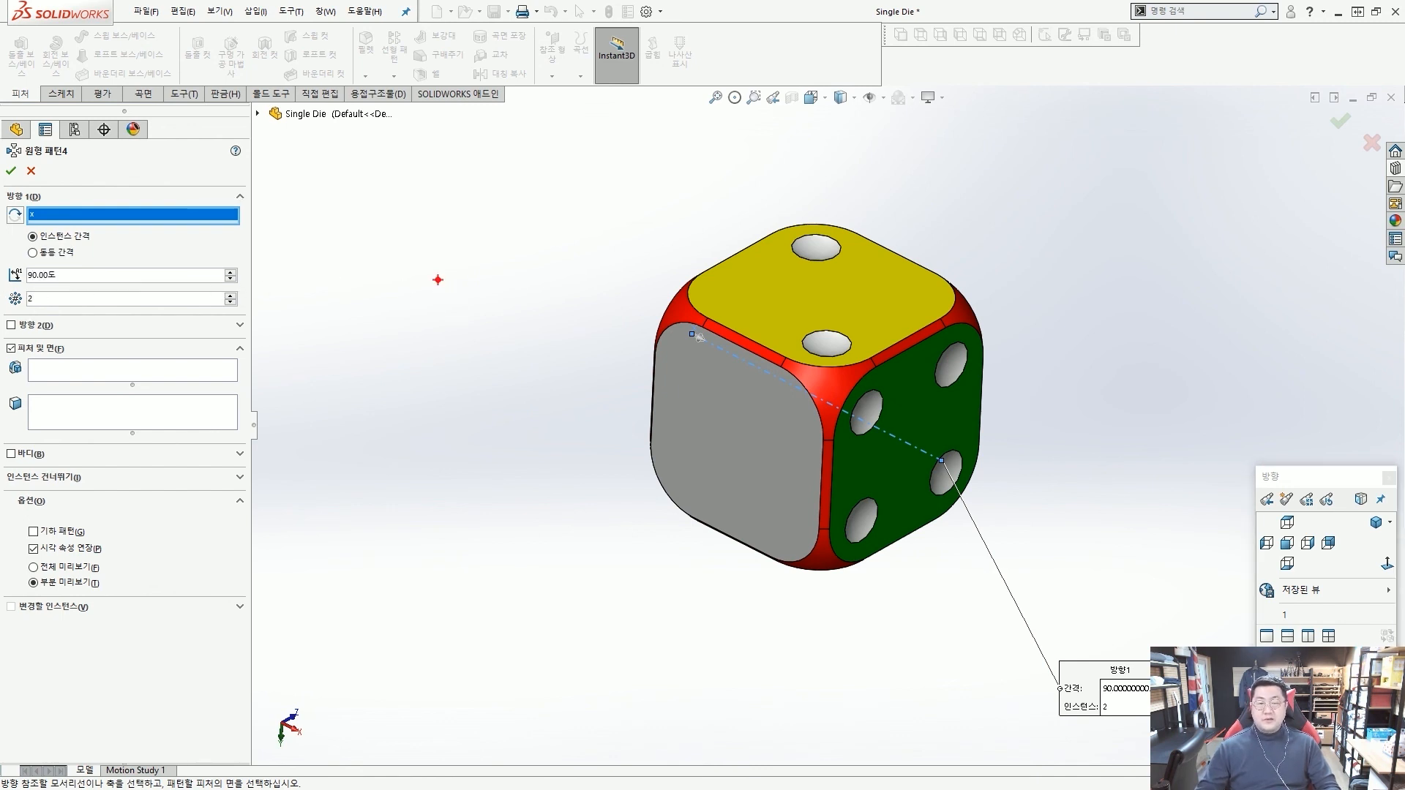
# Choose the linear pattern of the yellow face's two dots as the feature to copy onto the grey face and accept the circular pattern.
pyautogui.moveTo(803, 358)
pyautogui.mouseDown()
pyautogui.moveTo(805, 216)
pyautogui.moveTo(867, 318)
pyautogui.mouseUp()
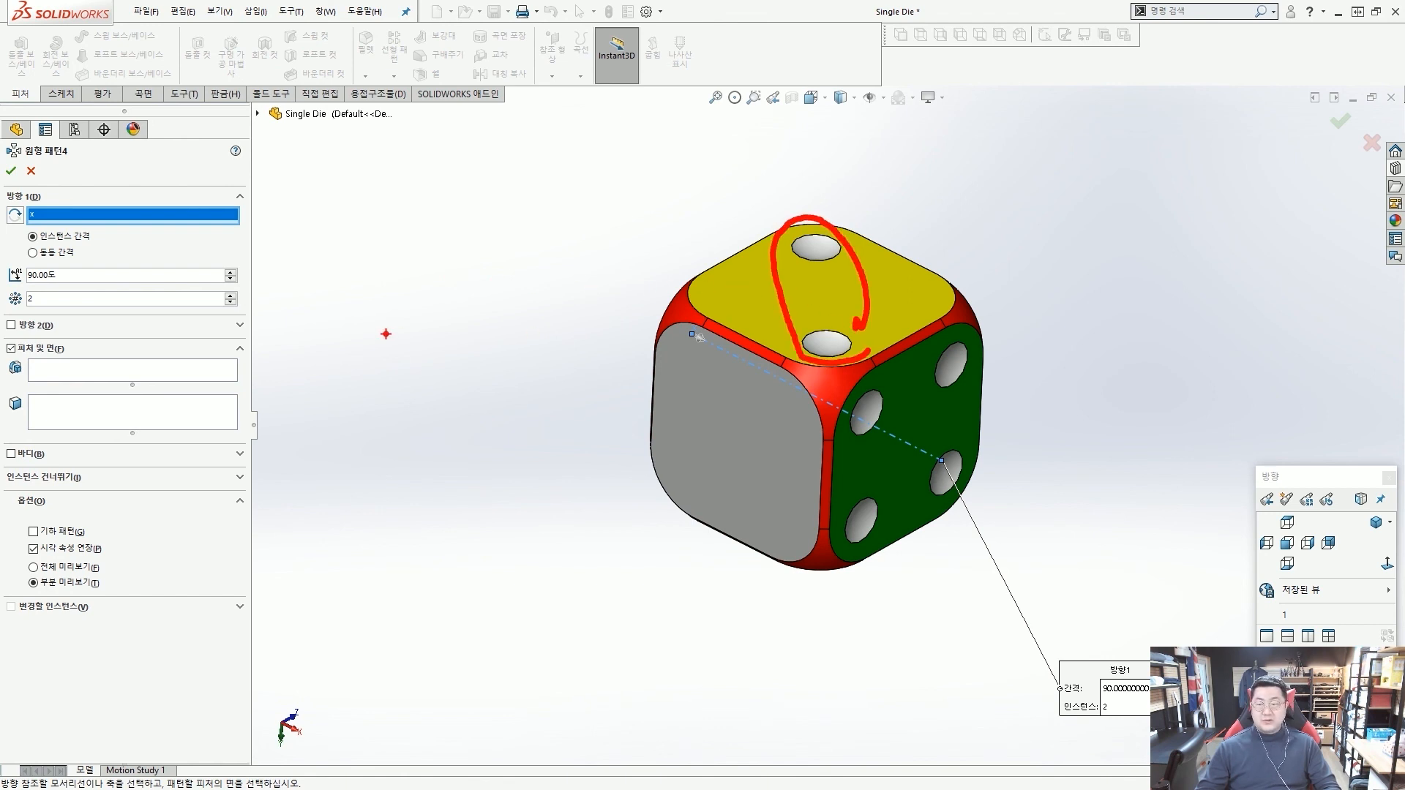
pyautogui.press('Escape')
pyautogui.click(155, 378)
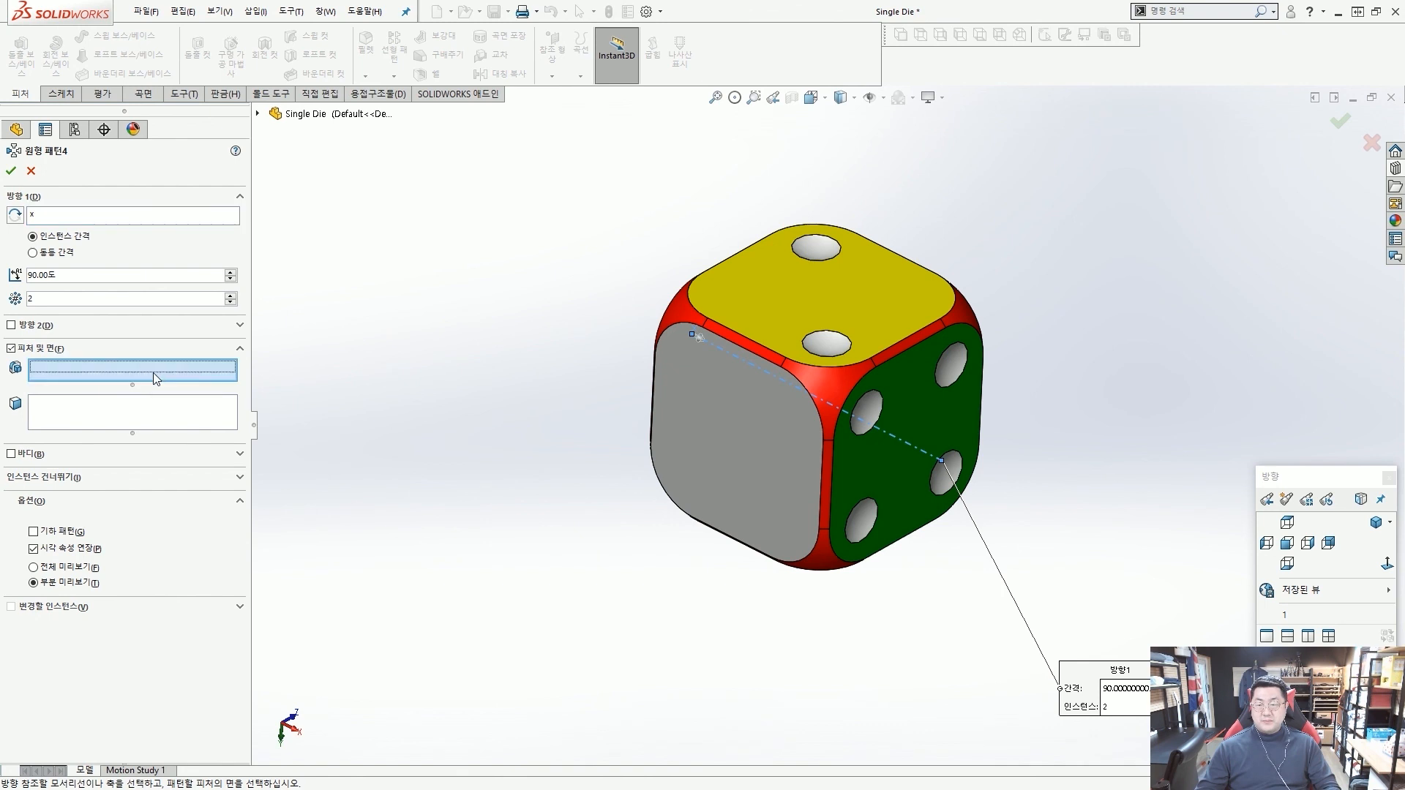
pyautogui.click(829, 344)
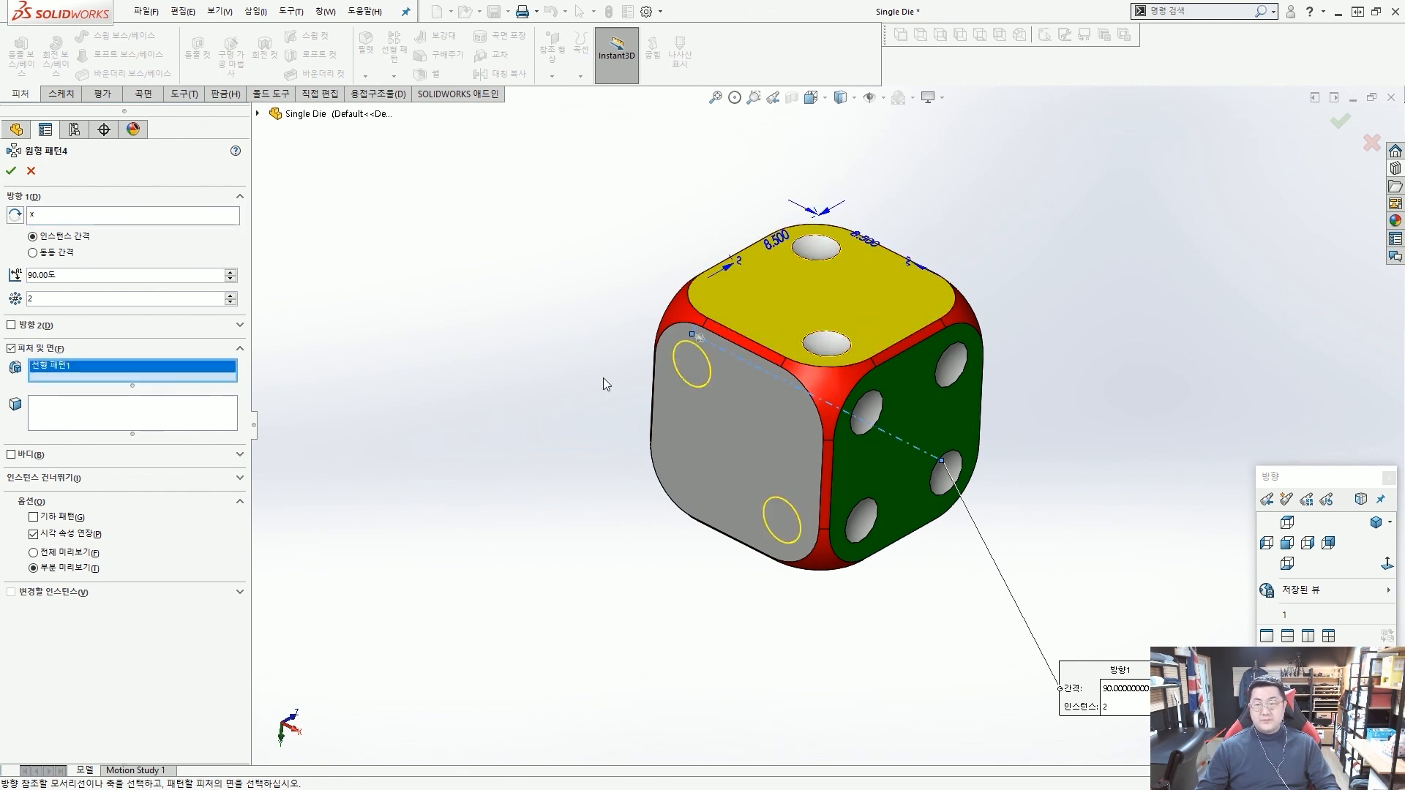
pyautogui.hotkey('ctrl', '2')
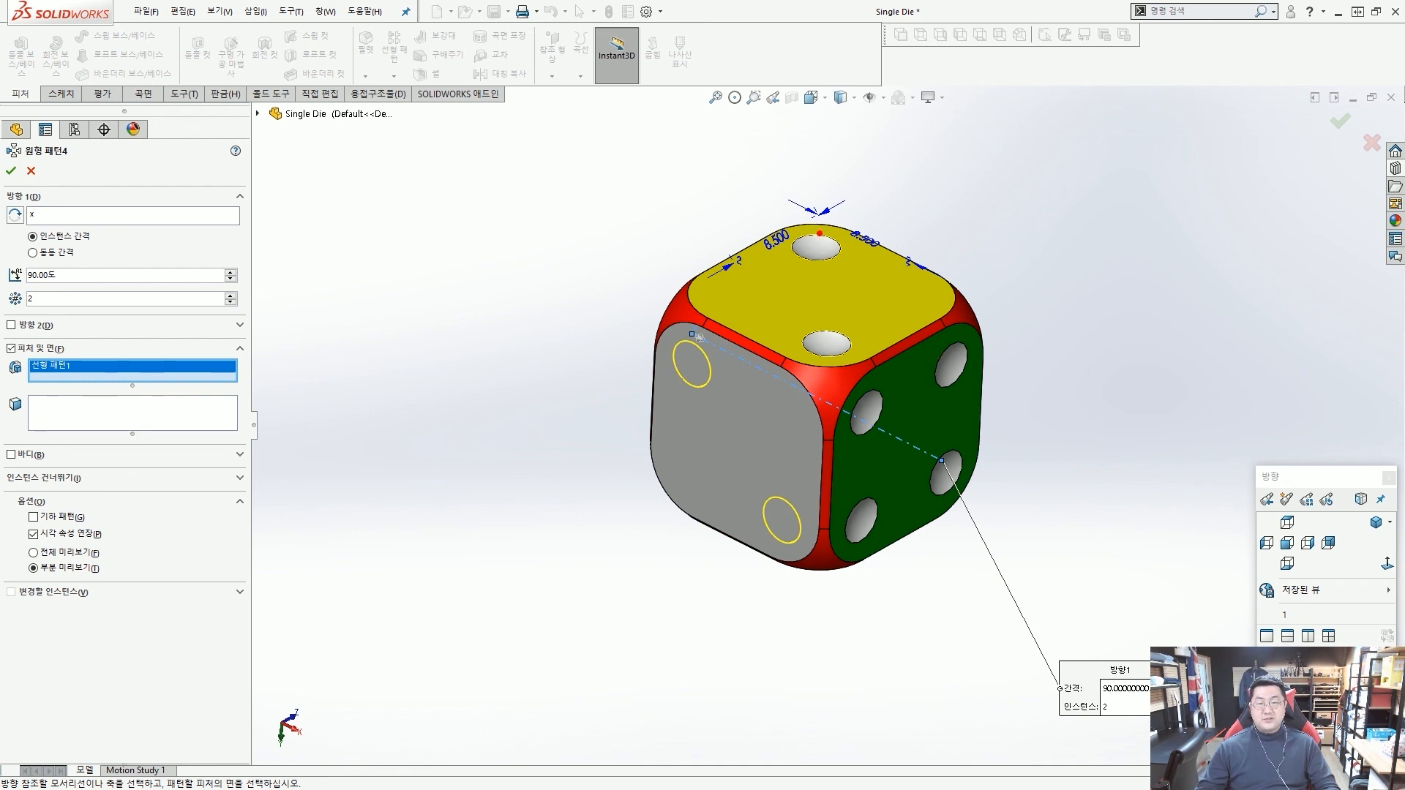
pyautogui.moveTo(820, 233); pyautogui.dragTo(829, 316)
pyautogui.moveTo(876, 372); pyautogui.dragTo(727, 405)
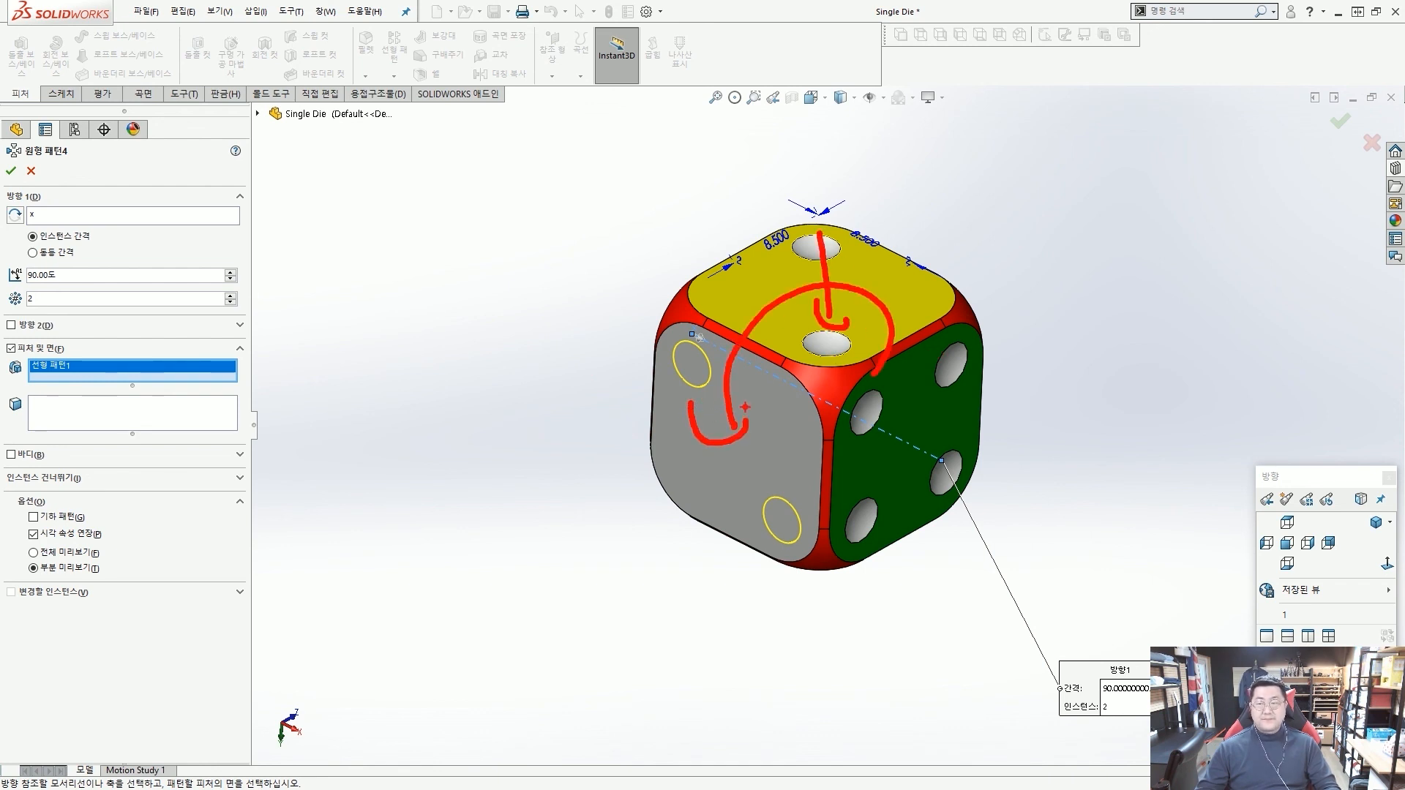
pyautogui.press('Escape')
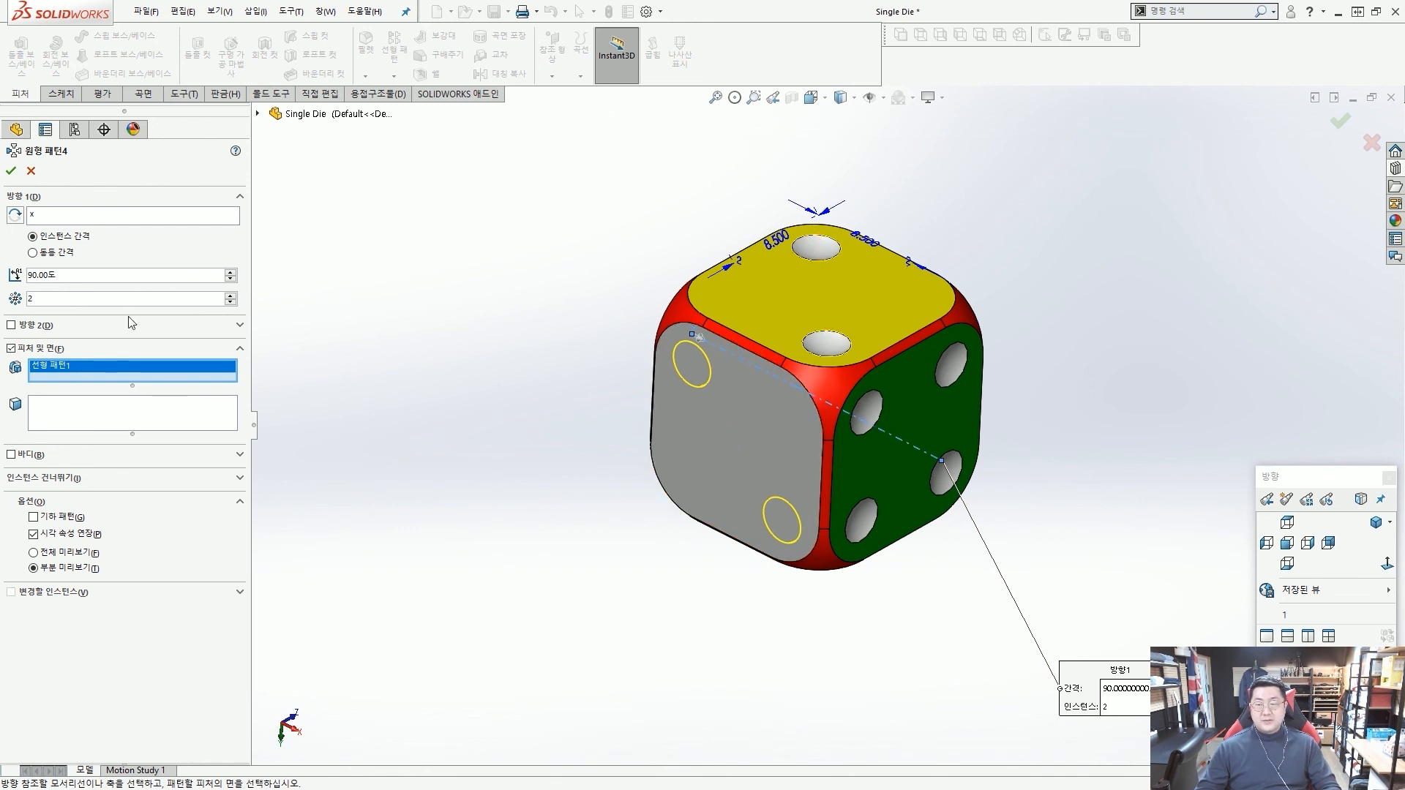
pyautogui.click(11, 171)
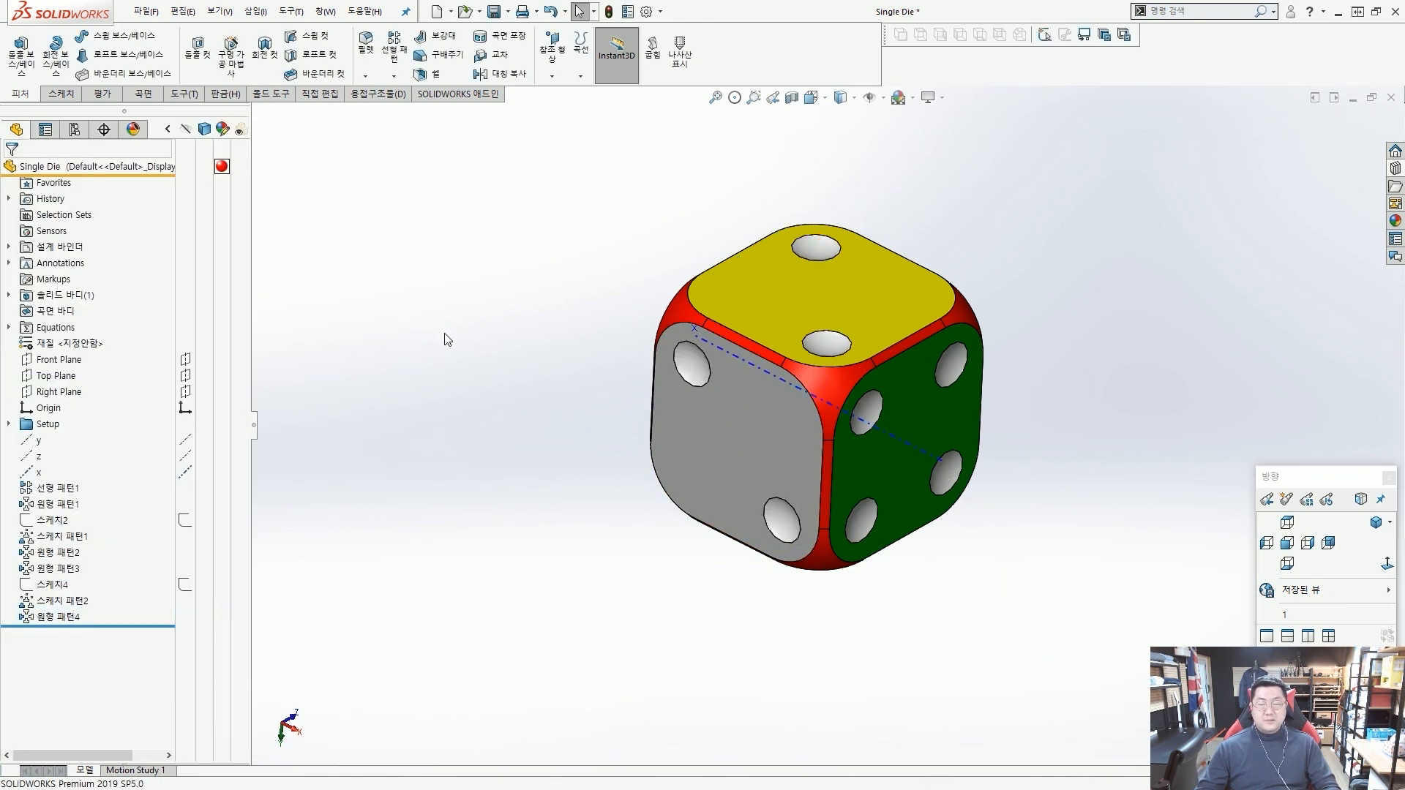
# Hide the x axis running through the die.
pyautogui.moveTo(853, 427); pyautogui.dragTo(1002, 432, button='middle')
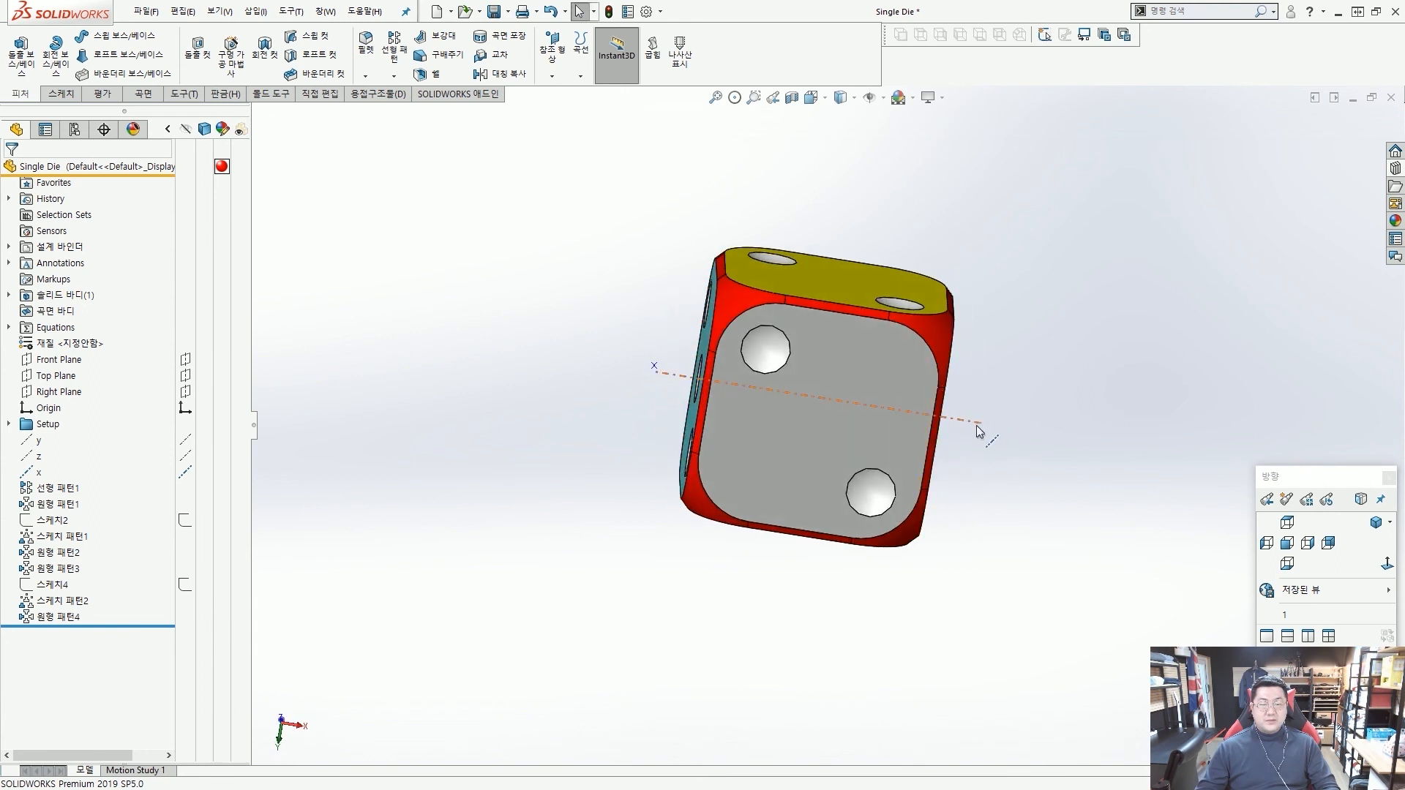
pyautogui.click(980, 429)
pyautogui.click(1045, 368)
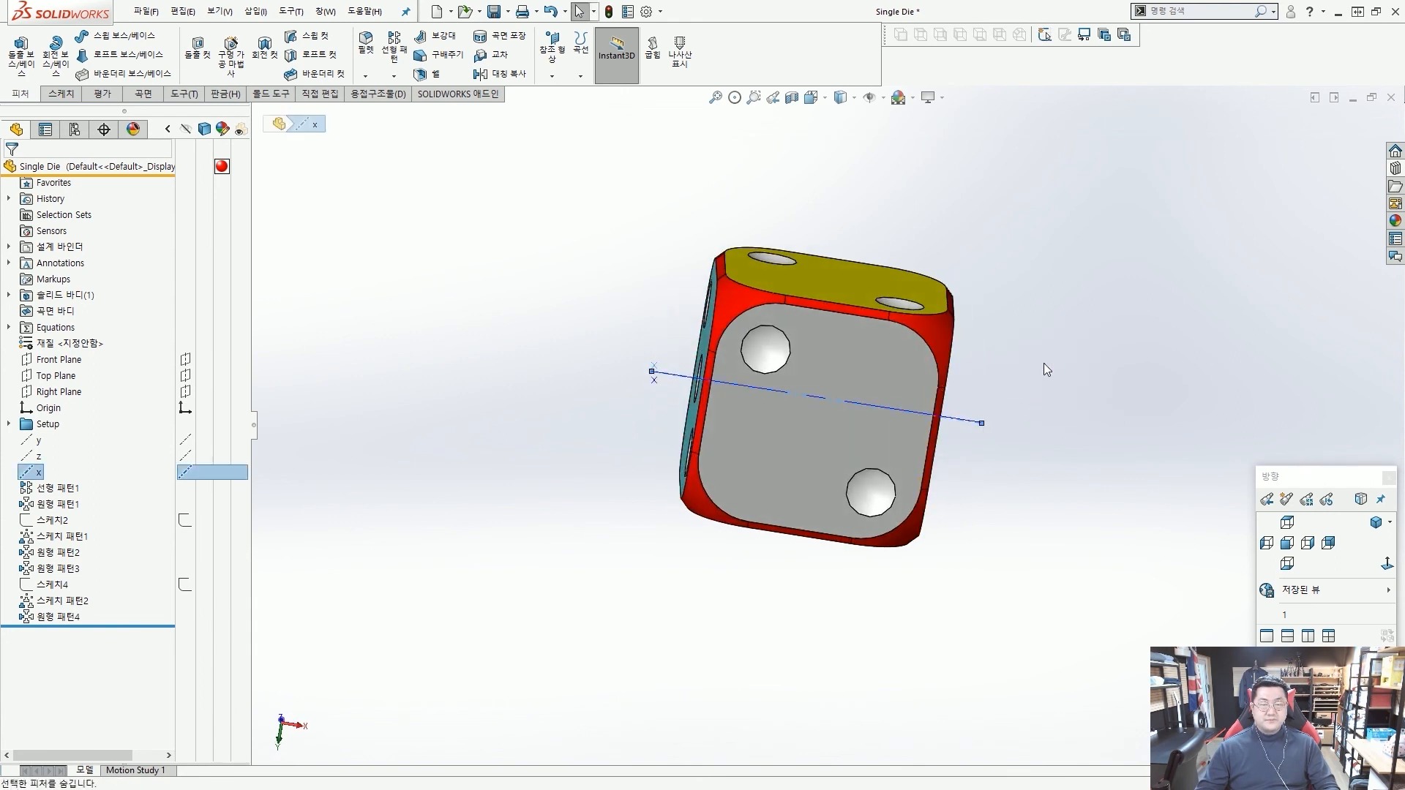
# Start a linear pattern along the straight upper edge of the grey face with 4.25 mm spacing and 3 instances.
pyautogui.moveTo(1045, 363); pyautogui.dragTo(720, 372, button='middle')
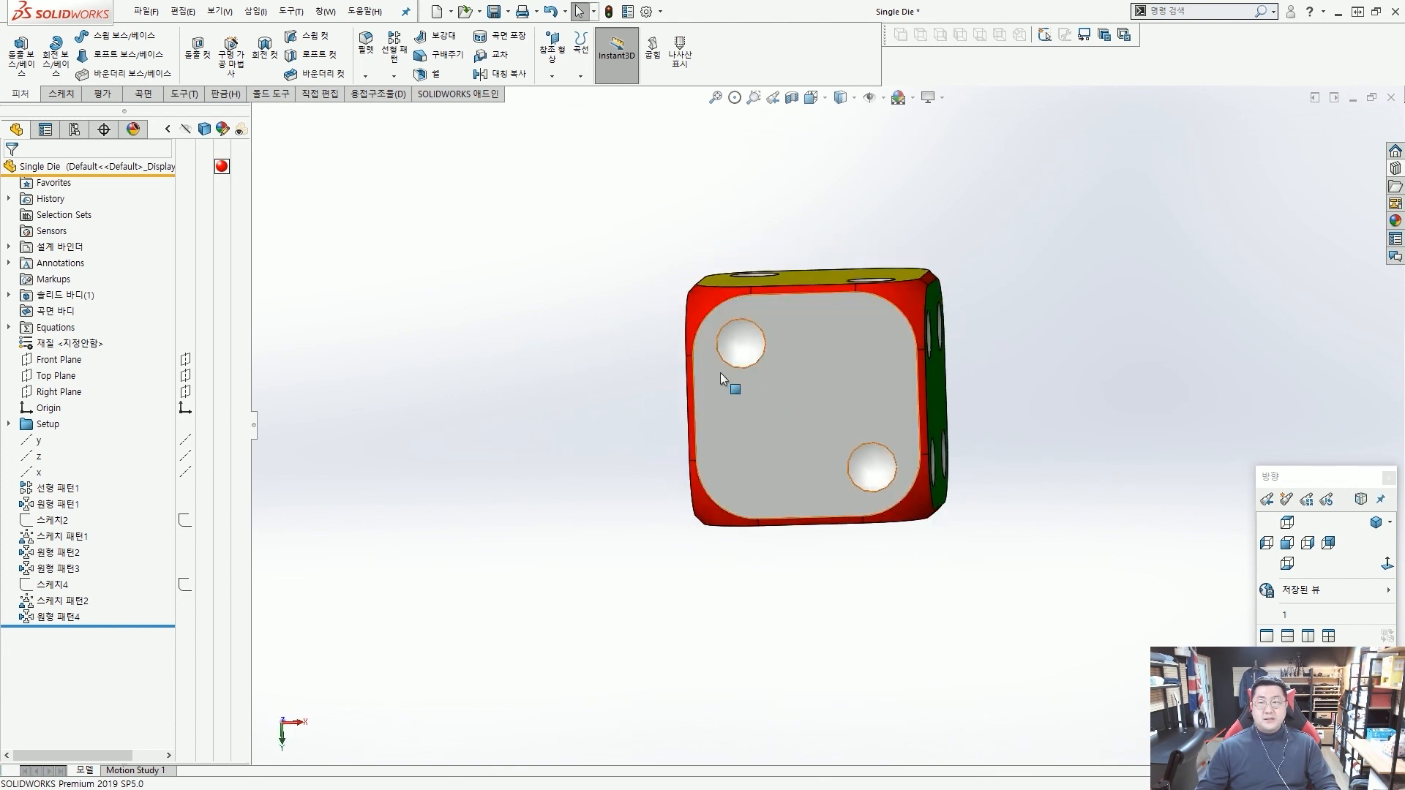
pyautogui.click(398, 53)
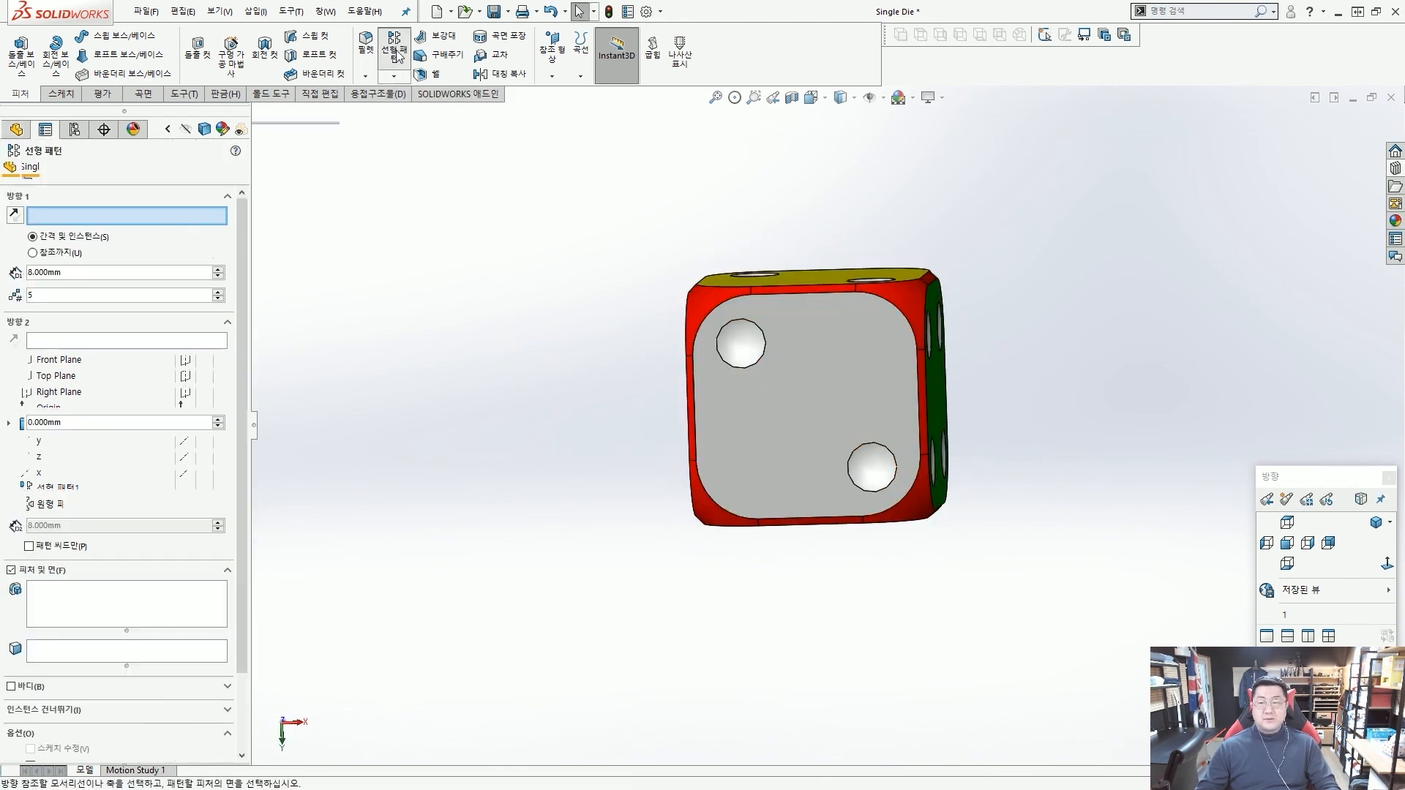
pyautogui.moveTo(549, 198); pyautogui.dragTo(557, 229, button='middle')
pyautogui.scroll(-3, 557, 228)
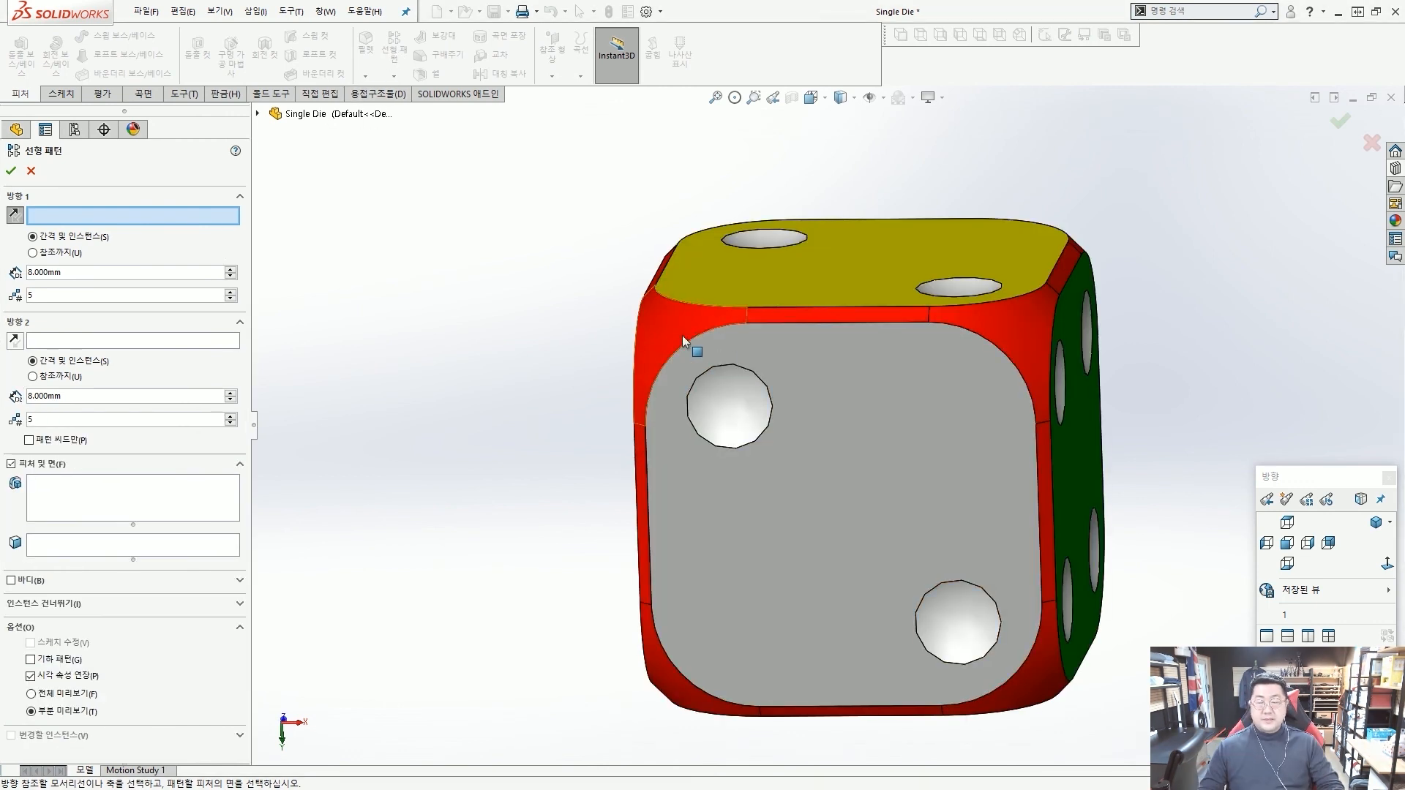
pyautogui.click(758, 323)
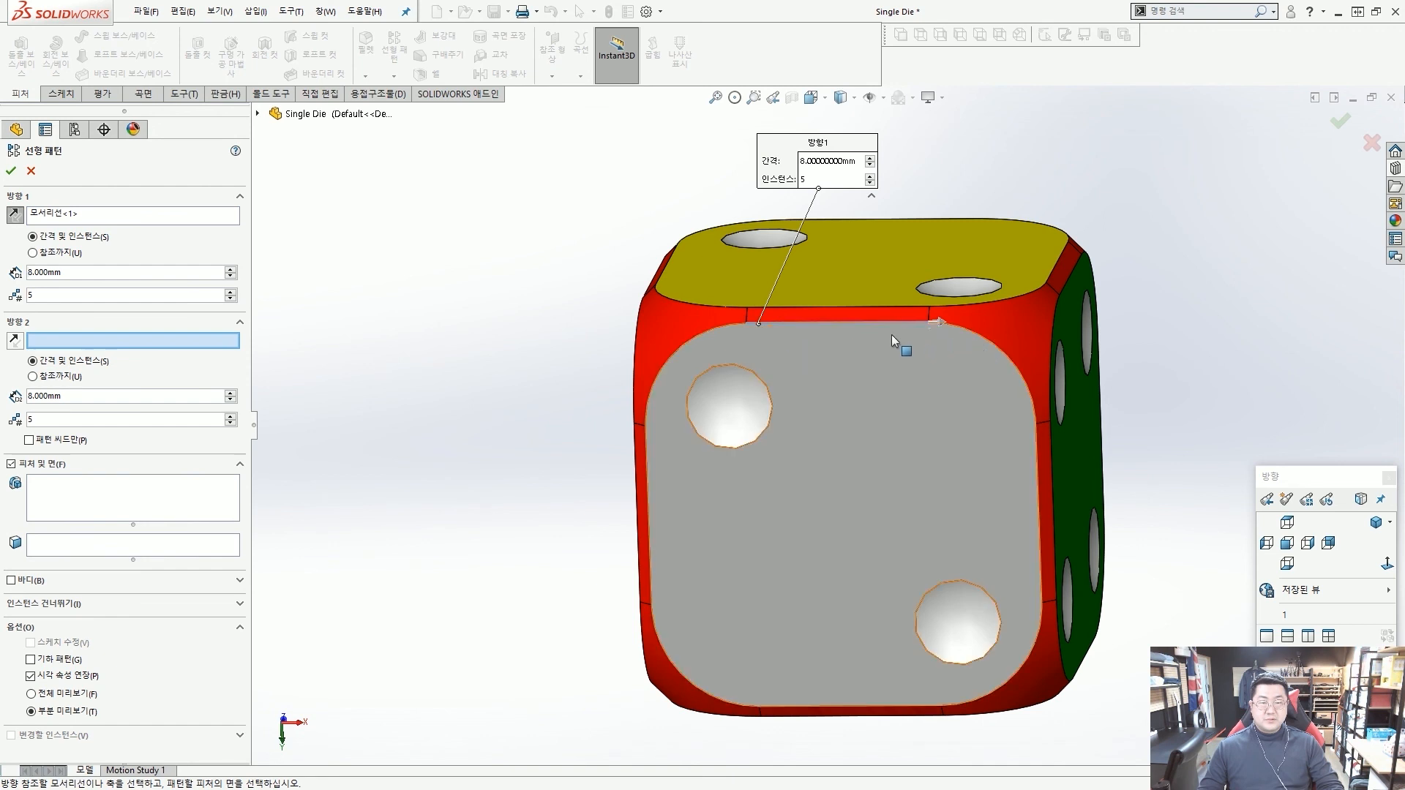
pyautogui.moveTo(746, 333)
pyautogui.mouseDown()
pyautogui.moveTo(962, 330)
pyautogui.moveTo(923, 351)
pyautogui.mouseUp()
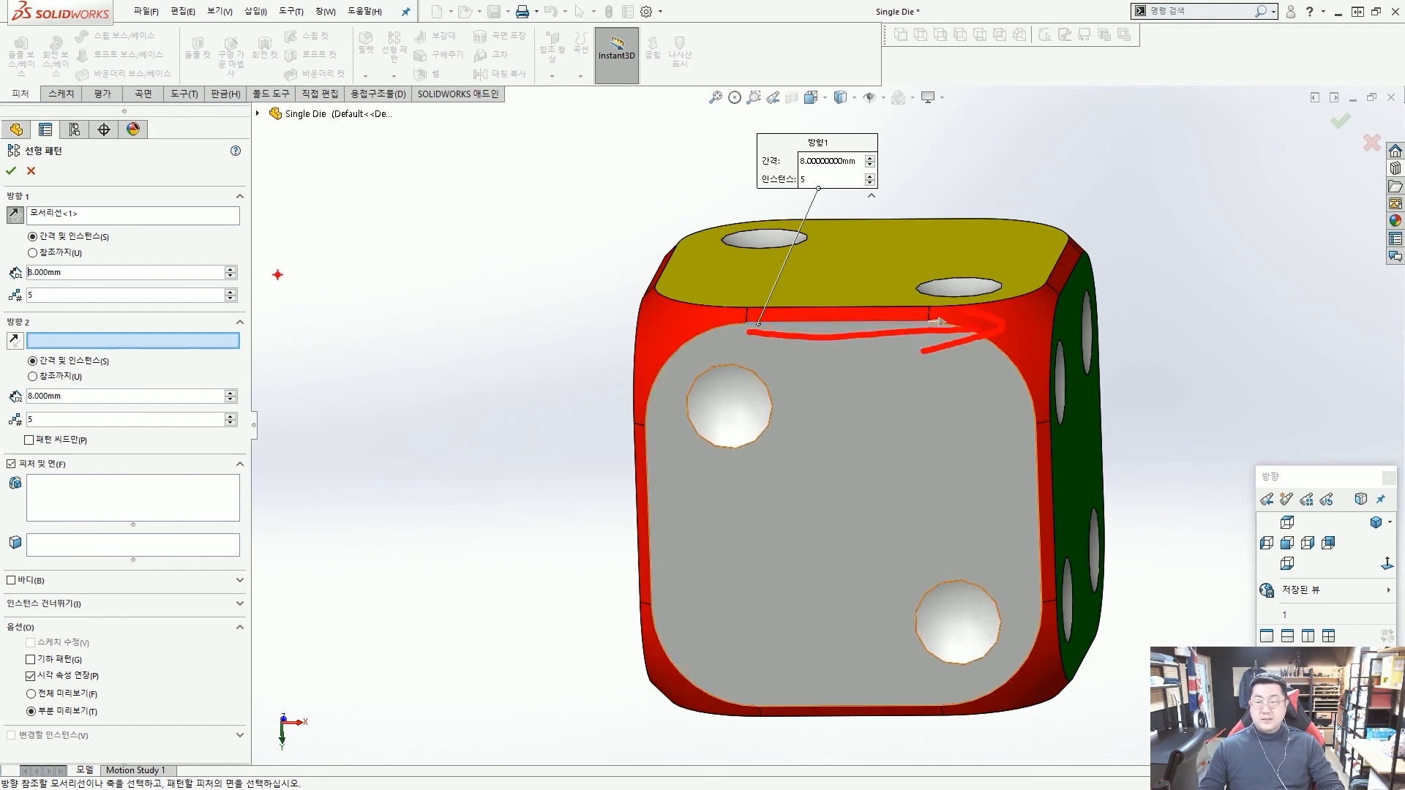
pyautogui.press('Escape')
pyautogui.click(109, 272)
pyautogui.write('4.25')
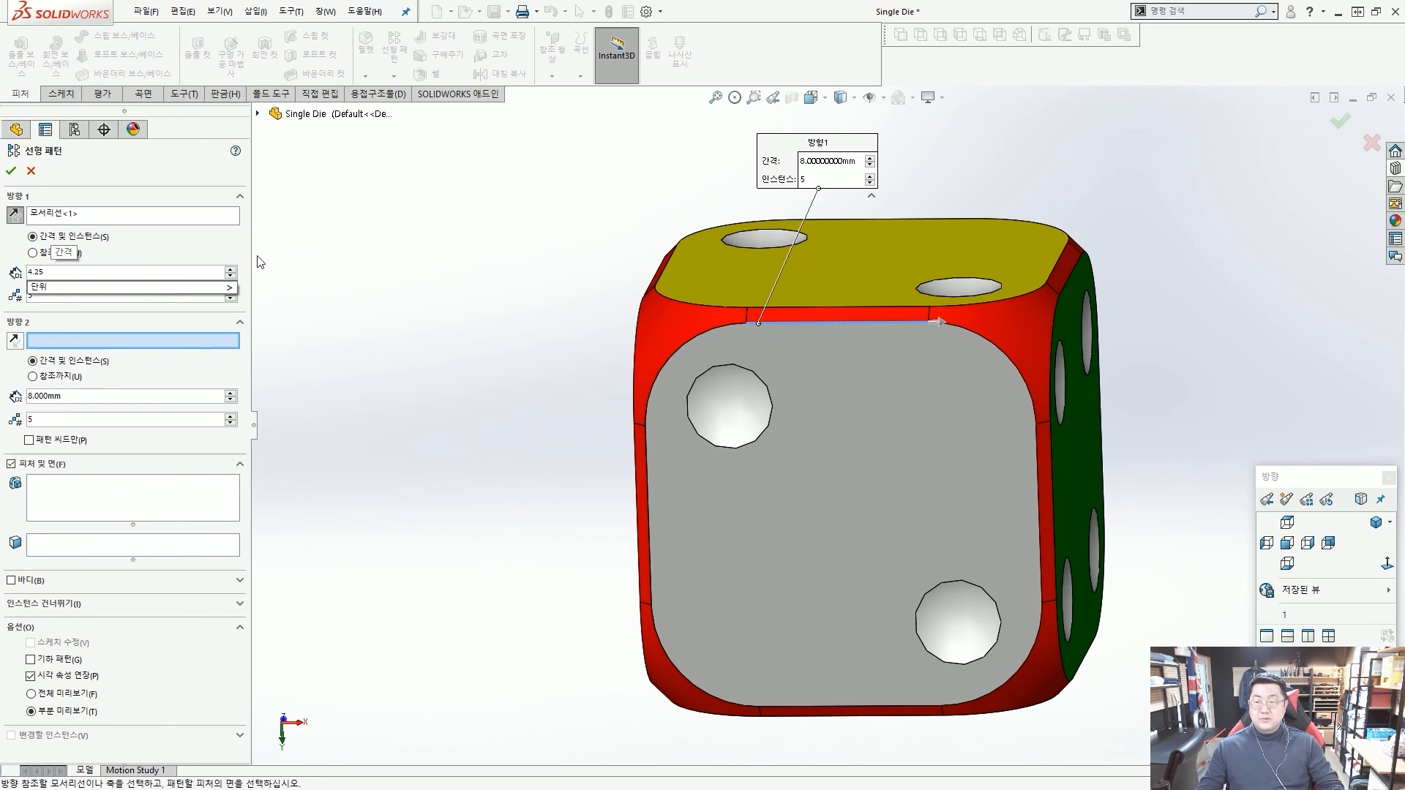
pyautogui.press('Tab')
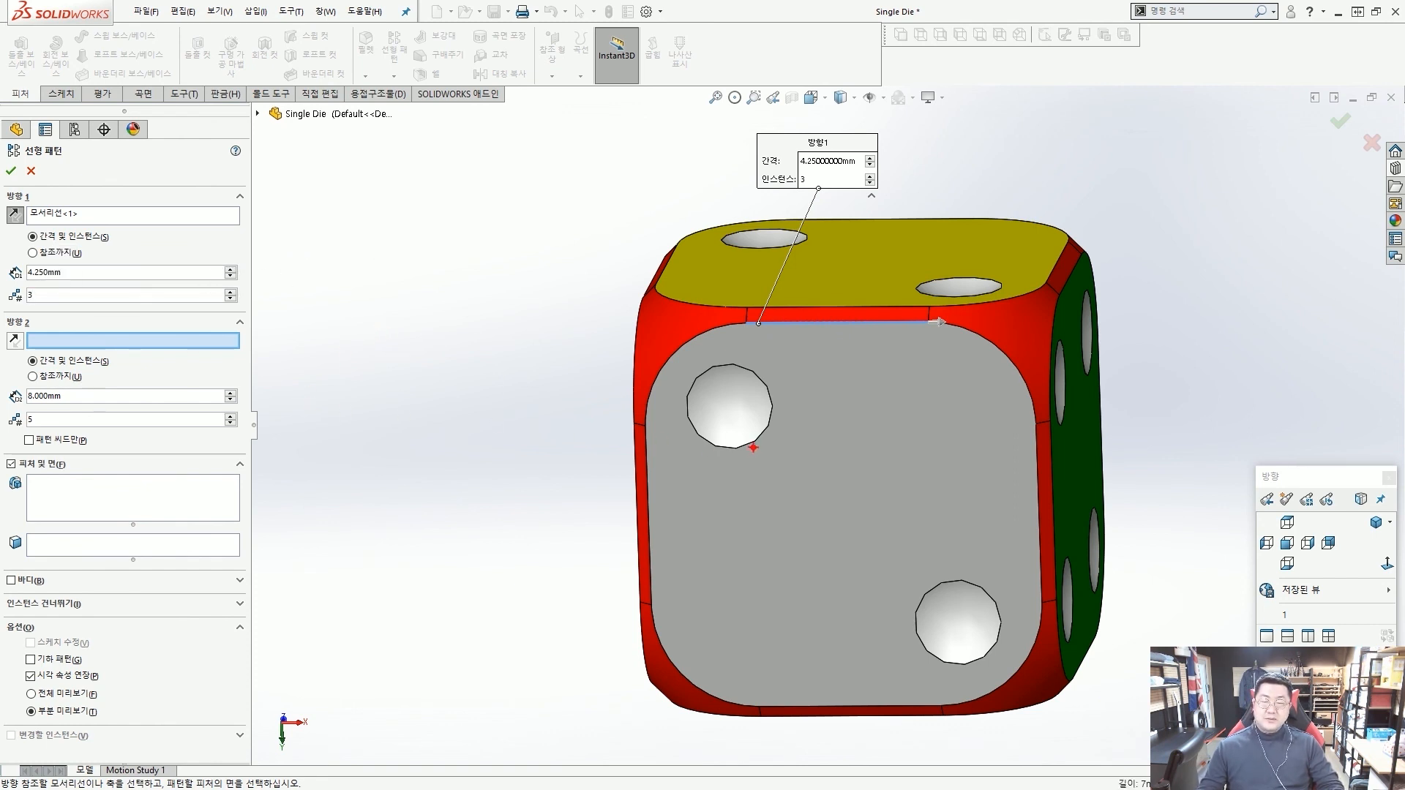
# Choose the face of the grey side's upper-left dot as the face to pattern and accept the linear pattern.
pyautogui.moveTo(727, 455)
pyautogui.mouseDown()
pyautogui.moveTo(773, 426)
pyautogui.moveTo(1013, 376)
pyautogui.mouseUp()
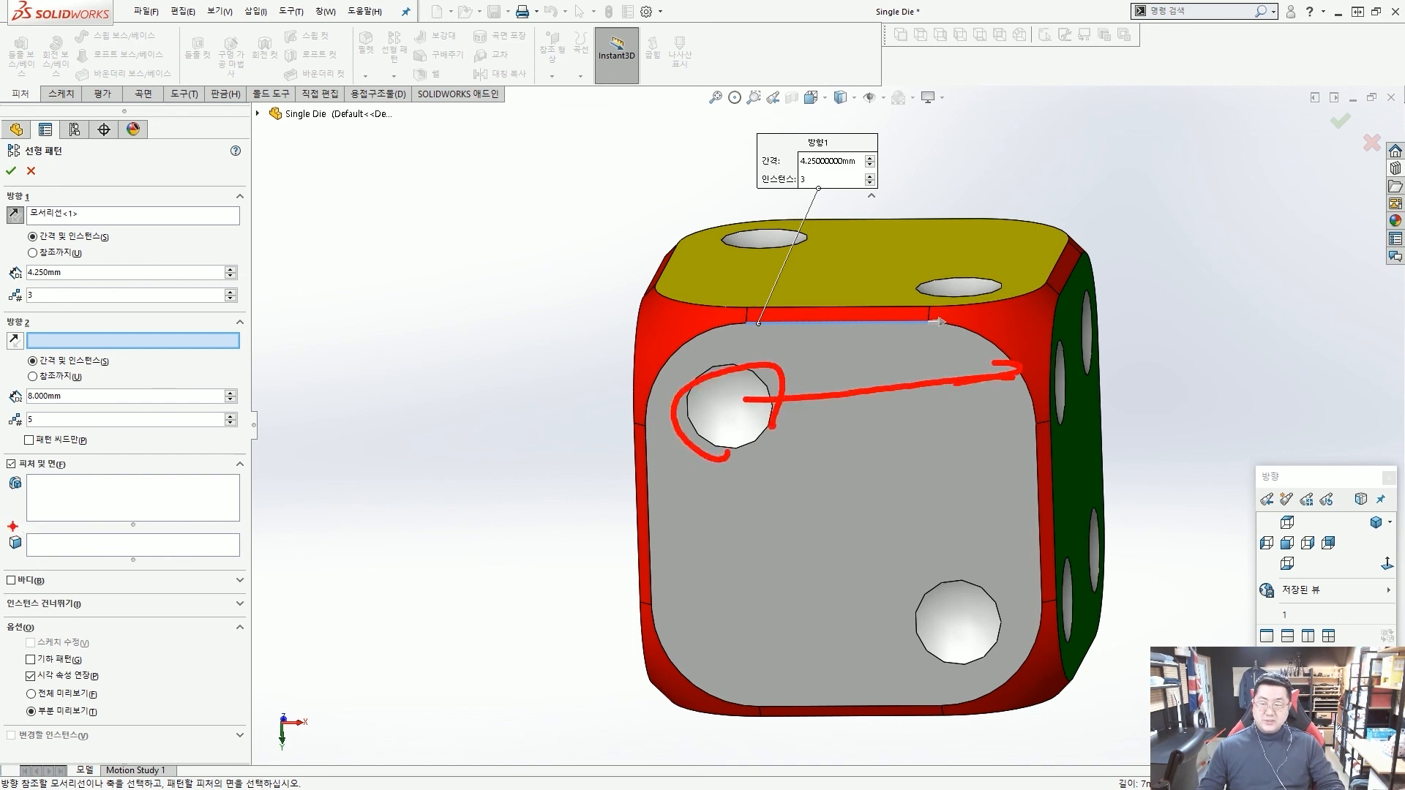
pyautogui.moveTo(10, 526); pyautogui.dragTo(269, 564)
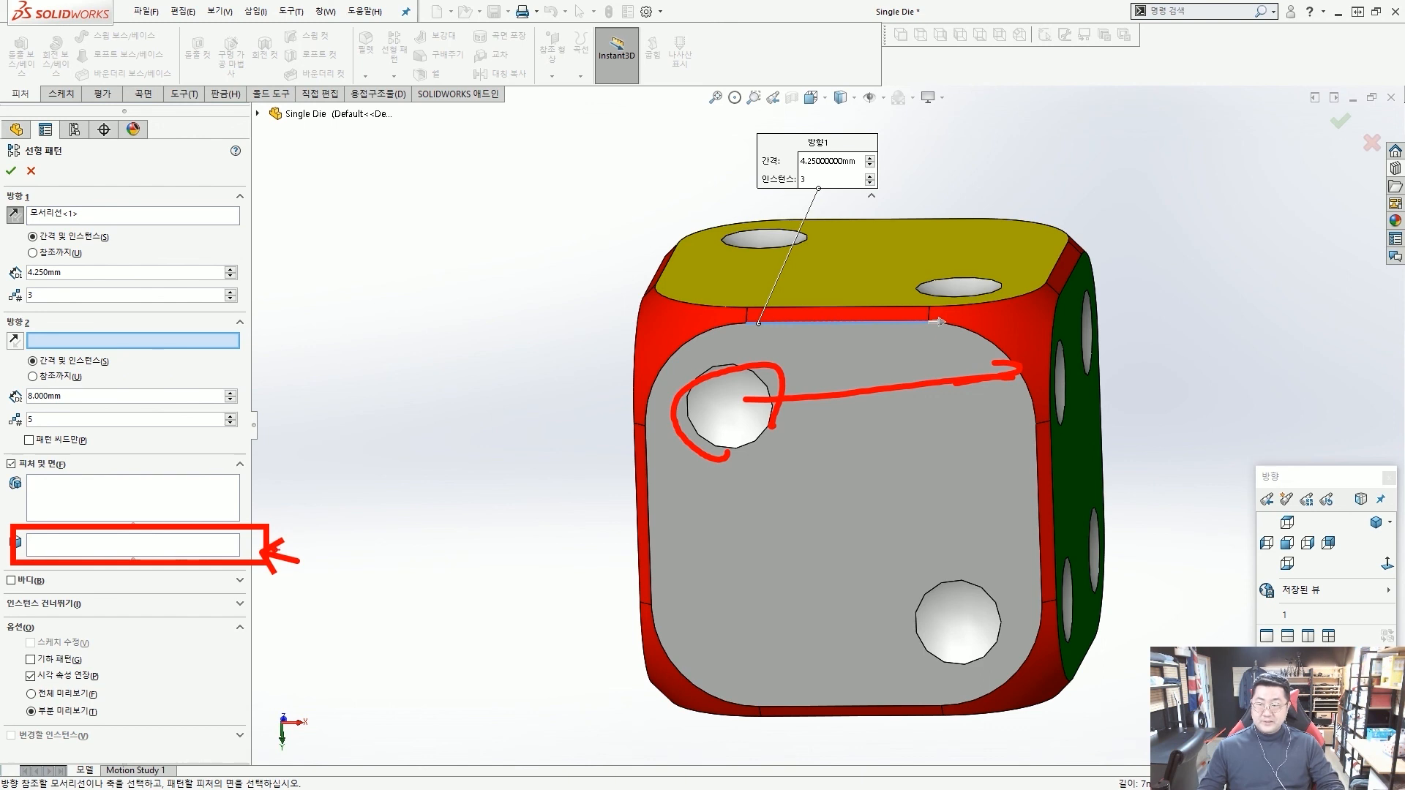
pyautogui.click(144, 545)
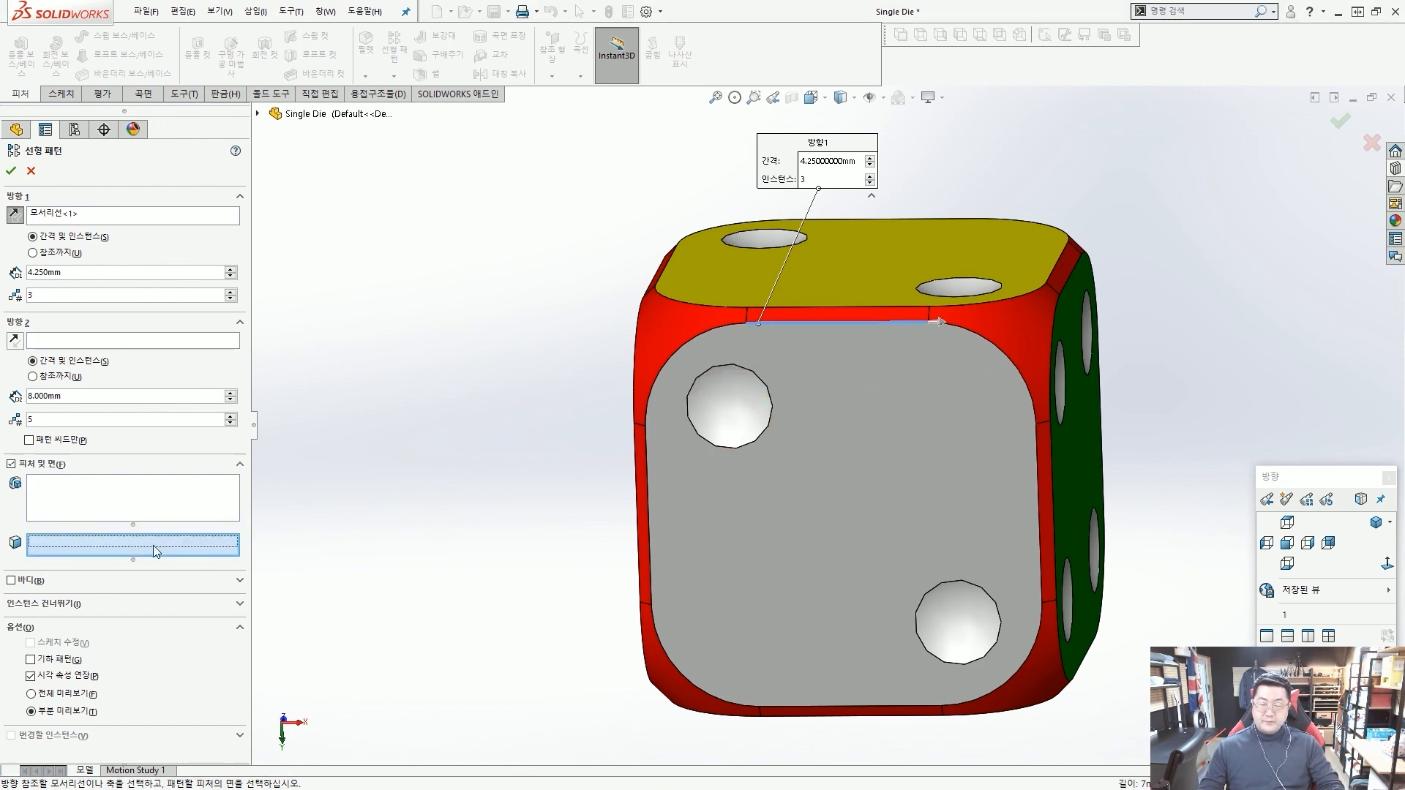
pyautogui.click(727, 409)
pyautogui.rightClick(727, 410)
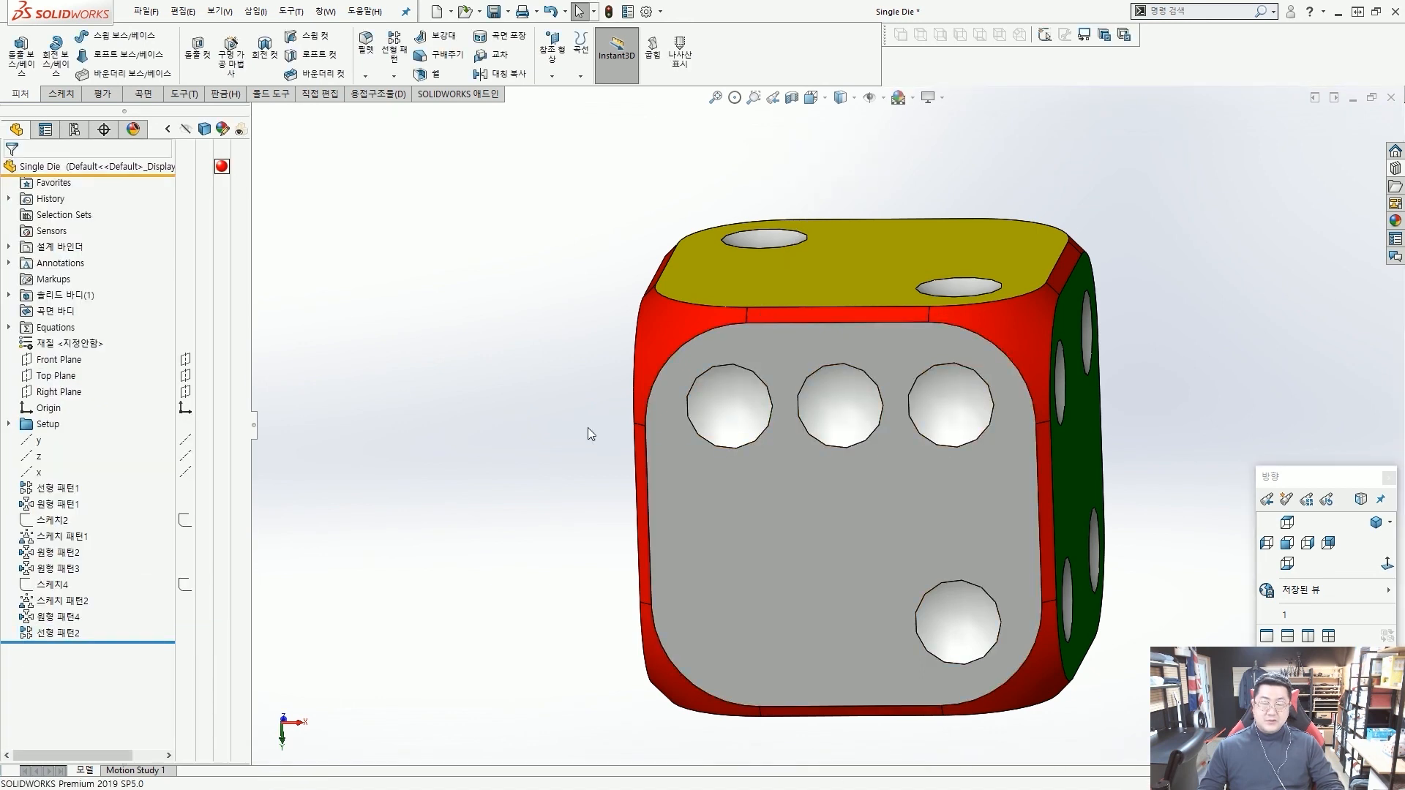
# Start another linear pattern along the grey face's straight lower edge, running away from the single lower dot, with 3 instances at 4.25 mm spacing.
pyautogui.press('Return')
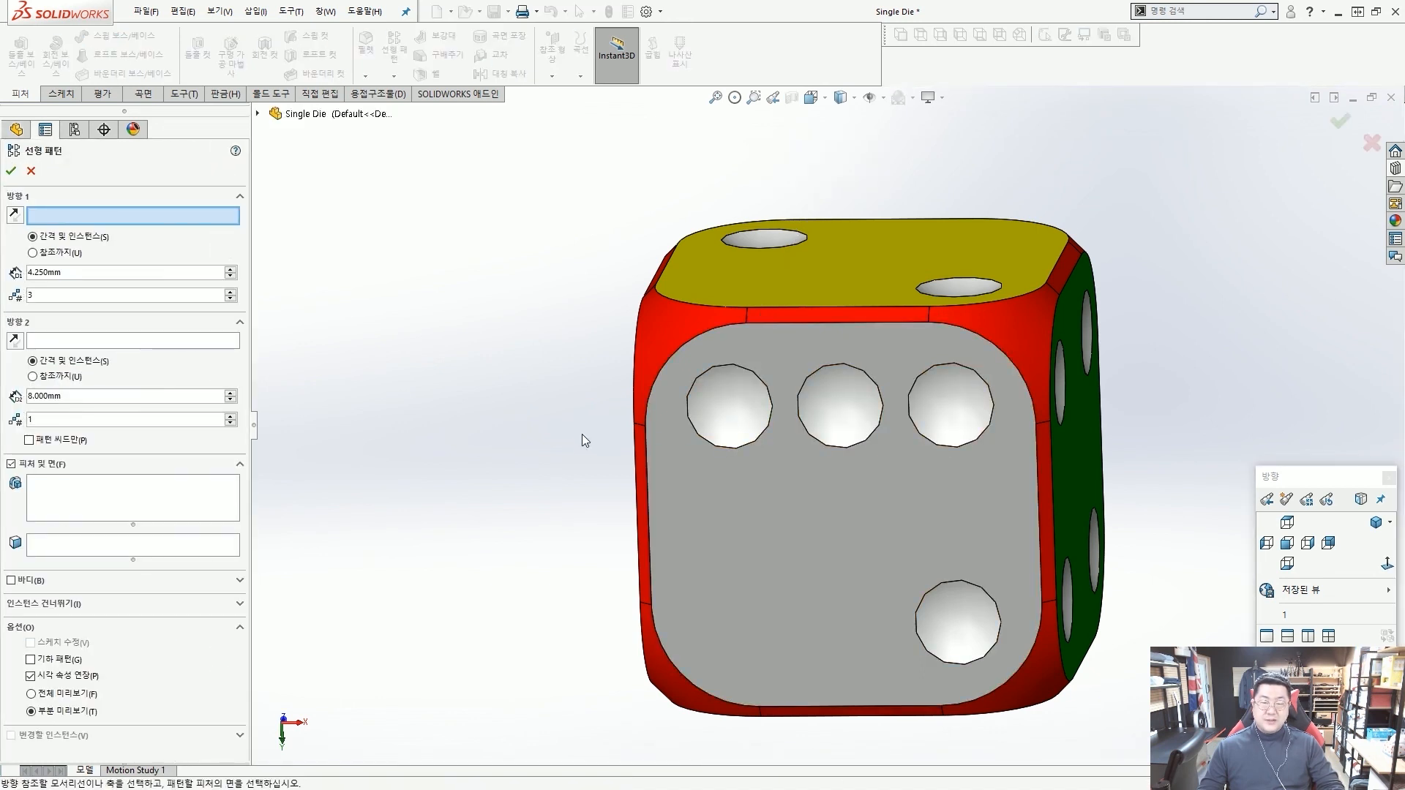
pyautogui.scroll(2, 586, 428)
pyautogui.scroll(-2, 920, 572)
pyautogui.hotkey('alt', '2')
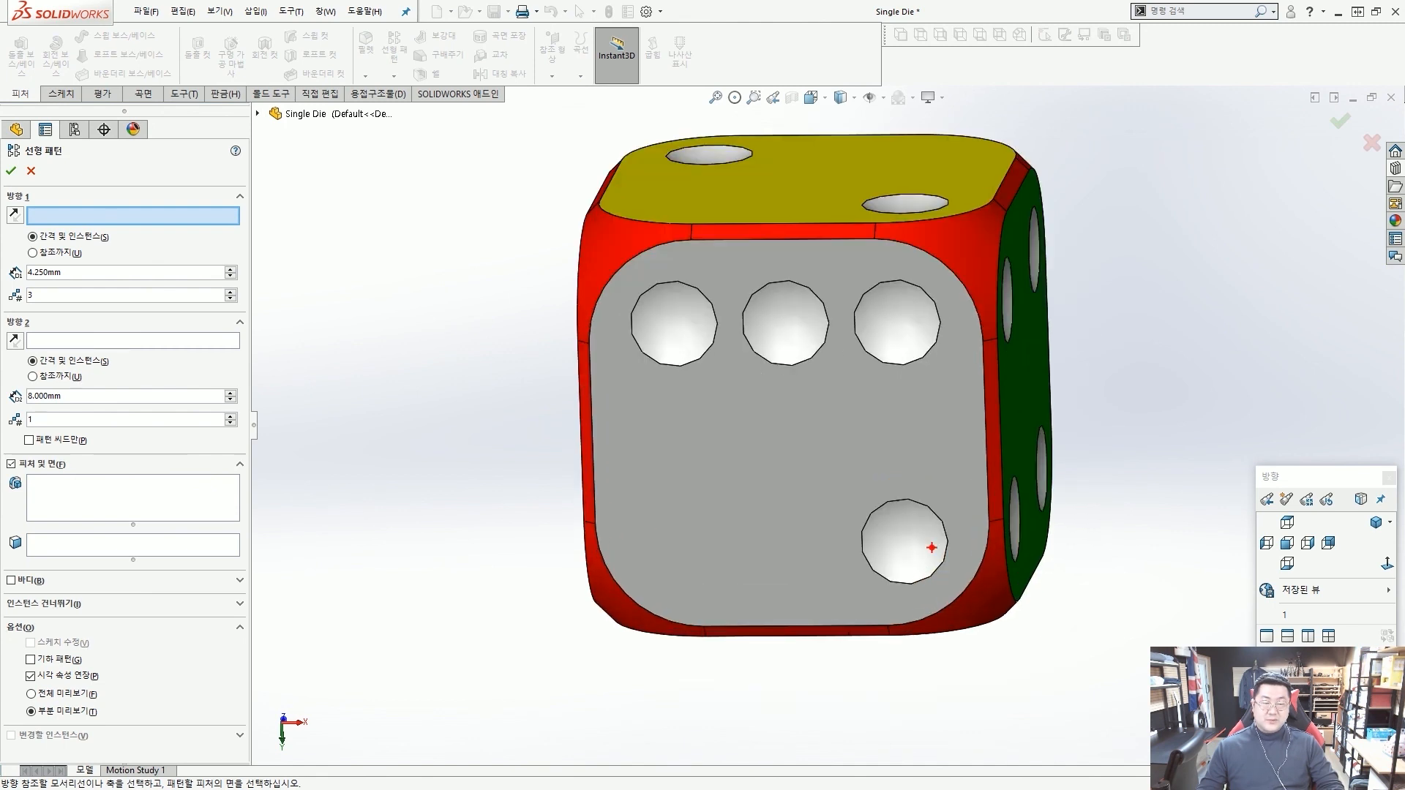
pyautogui.moveTo(933, 547); pyautogui.dragTo(660, 557)
pyautogui.press('Escape')
pyautogui.scroll(-4, 871, 626)
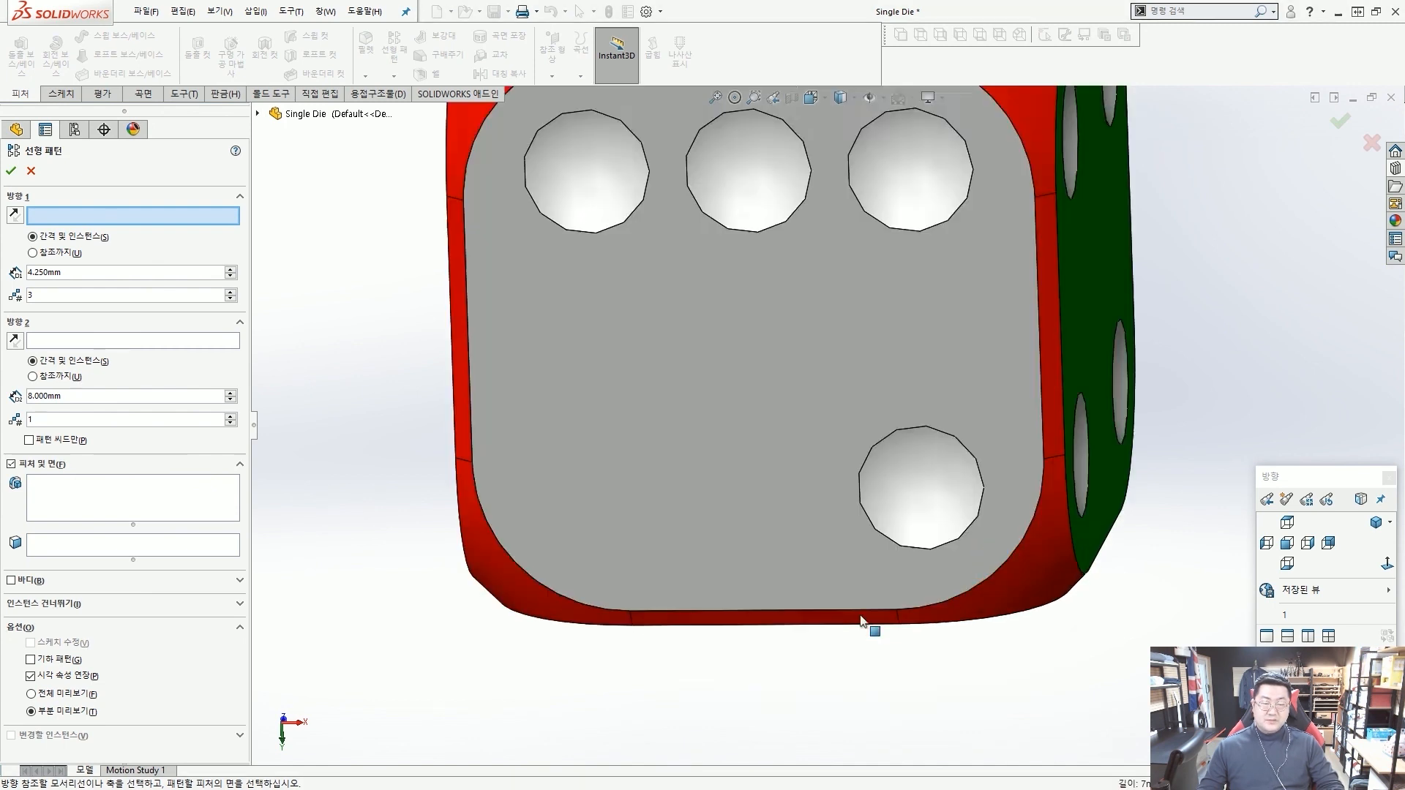
pyautogui.click(890, 600)
pyautogui.scroll(2, 890, 604)
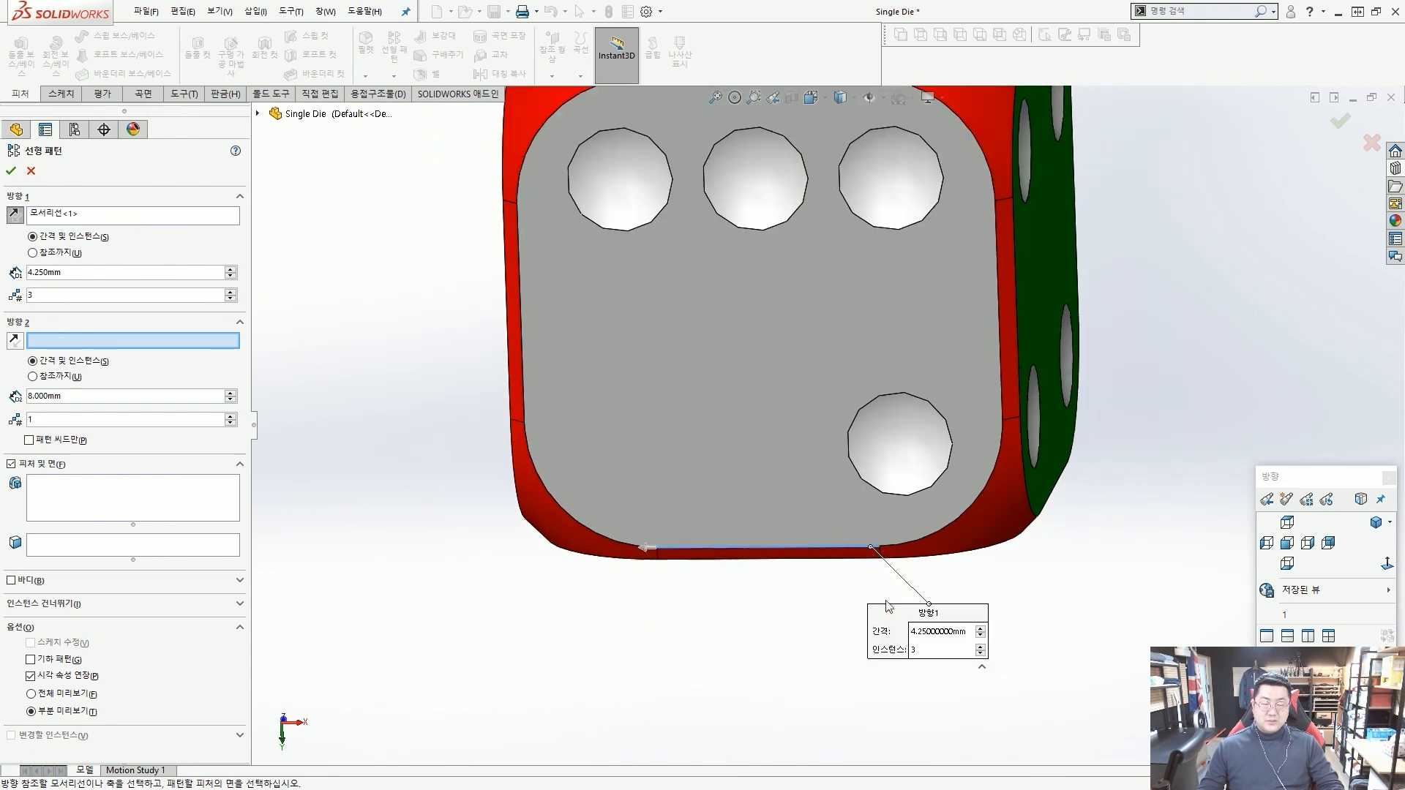
pyautogui.moveTo(662, 584); pyautogui.dragTo(679, 560)
pyautogui.moveTo(878, 534); pyautogui.dragTo(637, 510)
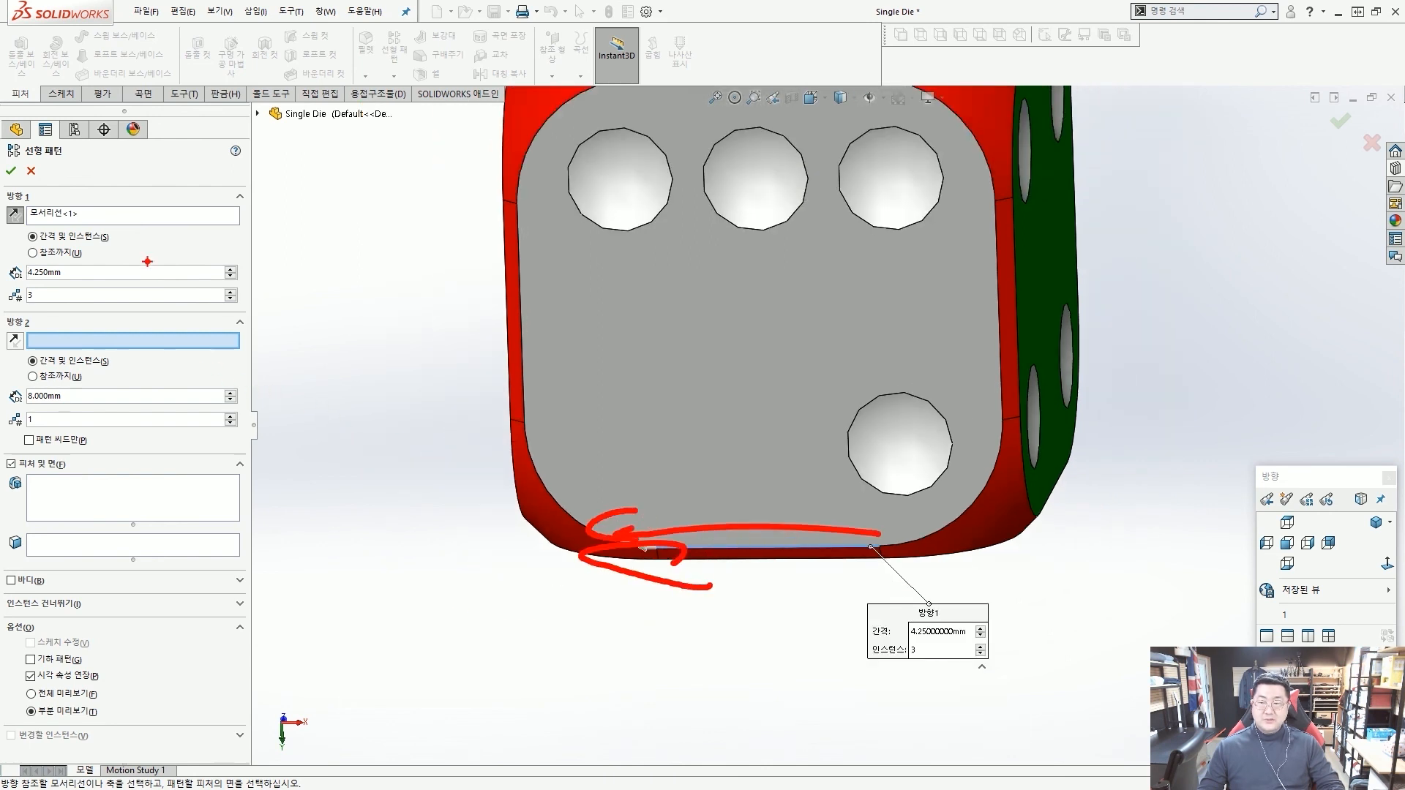
pyautogui.press('Escape')
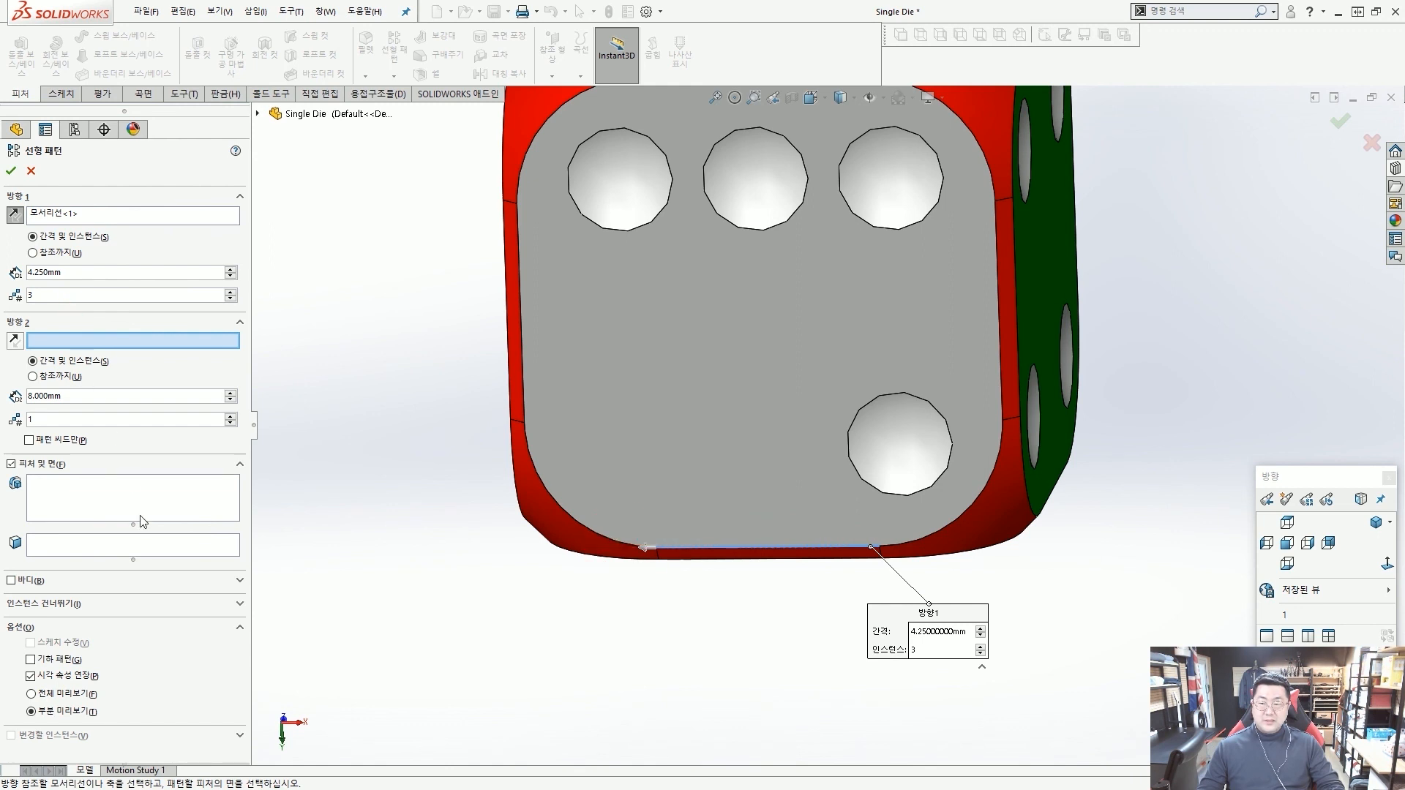
# Choose the face of the single lower dot on the grey side as the face to pattern and accept the linear pattern.
pyautogui.click(147, 545)
pyautogui.click(899, 445)
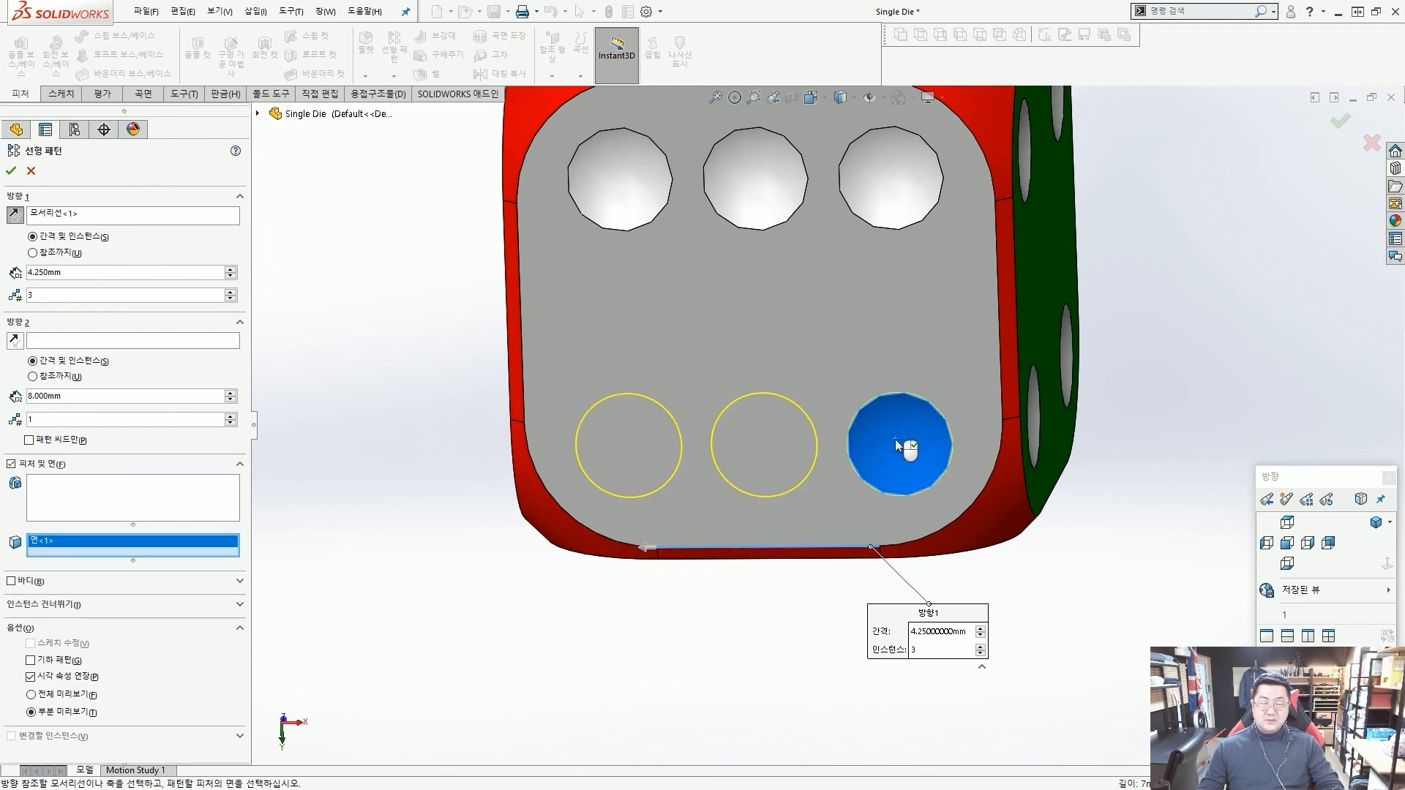
pyautogui.rightClick(899, 445)
# Check the die's faces from several sides, set the isometric view and save the part.
pyautogui.scroll(4, 894, 439)
pyautogui.moveTo(895, 439); pyautogui.dragTo(842, 373, button='middle')
pyautogui.scroll(-3, 859, 312)
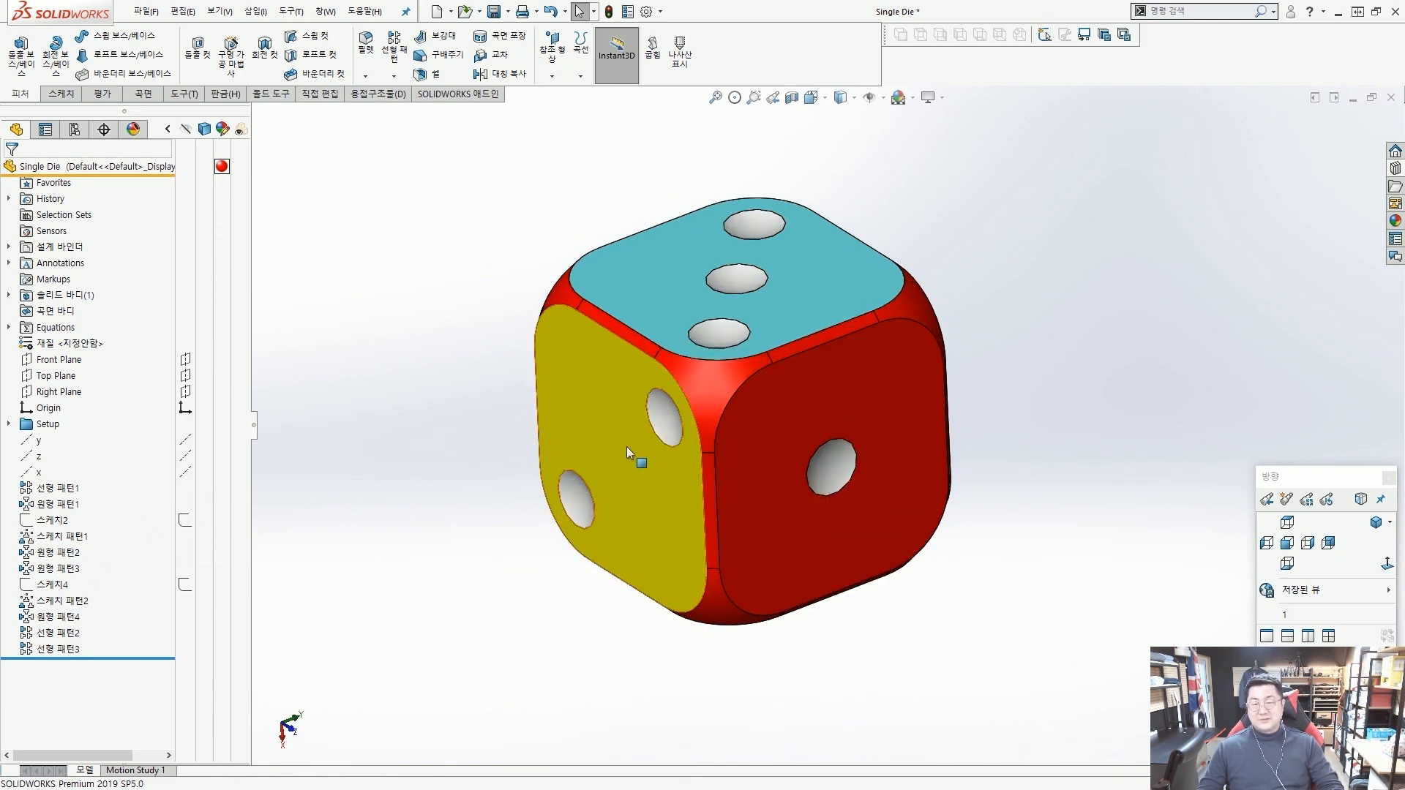
pyautogui.moveTo(627, 446); pyautogui.dragTo(660, 481, button='middle')
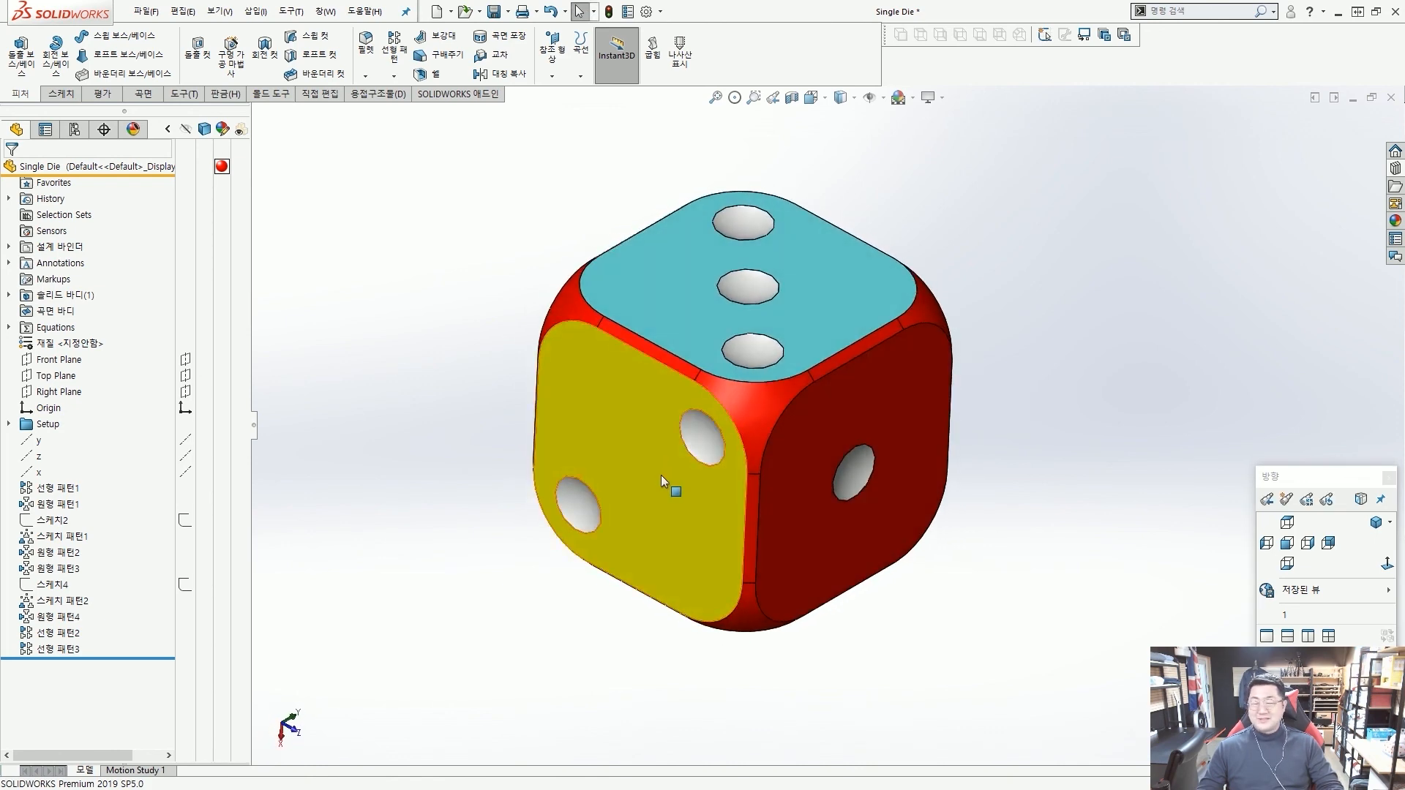
pyautogui.click(1377, 524)
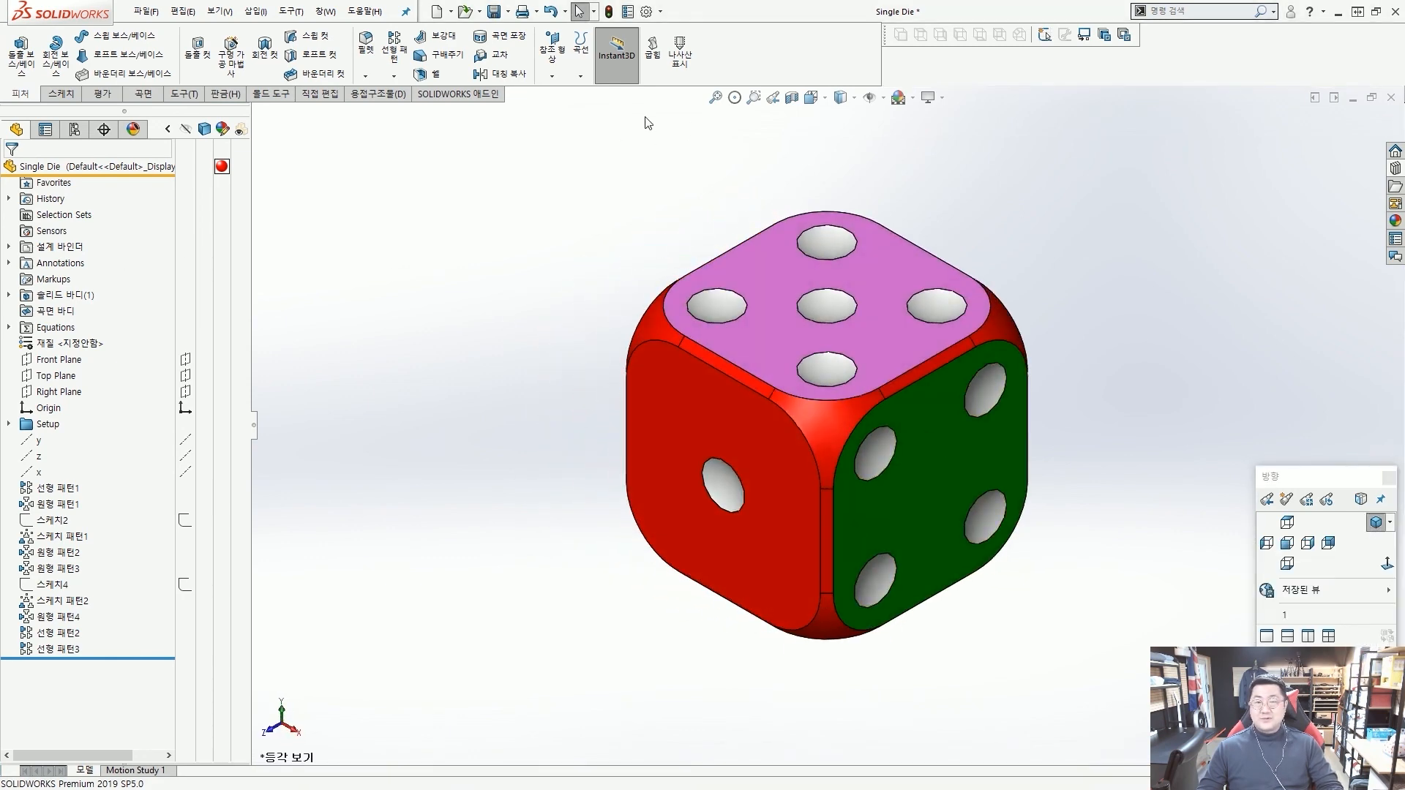
pyautogui.click(494, 11)
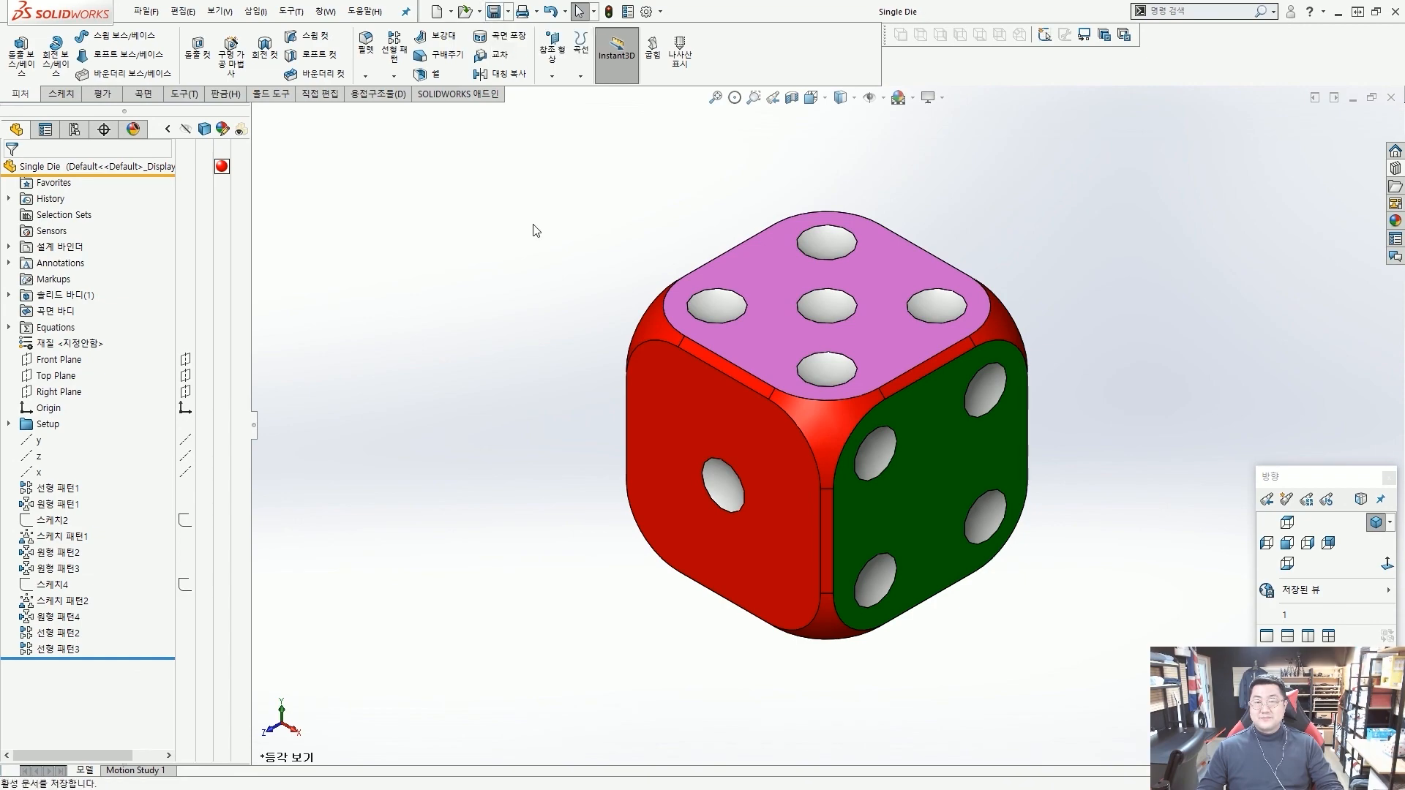